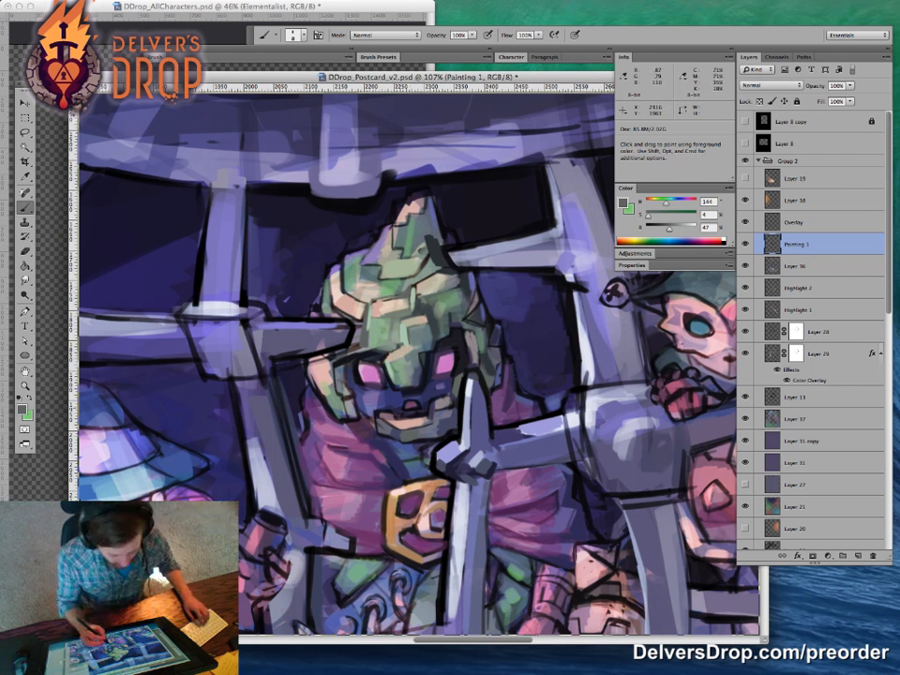
# Step: Repaint the shaded edge of the green hood's pointed tip on the Painting 1 layer with sampled near-black and dark blue-grey
pyautogui.moveTo(383, 403); pyautogui.dragTo(364, 390)
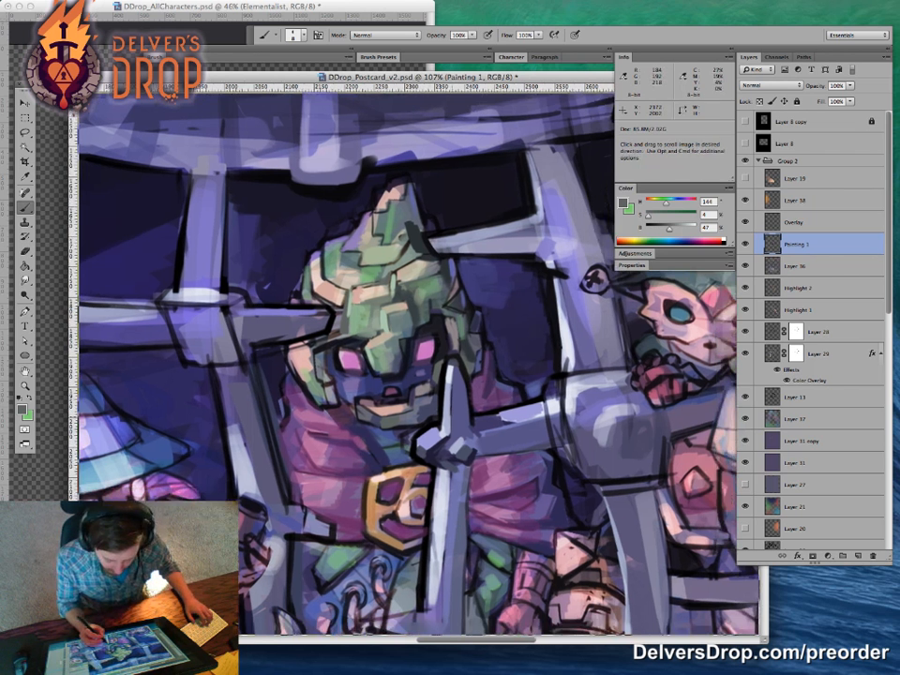
pyautogui.press('z')
pyautogui.moveTo(346, 321)
pyautogui.mouseDown()
pyautogui.moveTo(401, 330)
pyautogui.moveTo(381, 360)
pyautogui.mouseUp()
pyautogui.press('z')
pyautogui.moveTo(432, 337); pyautogui.dragTo(454, 356)
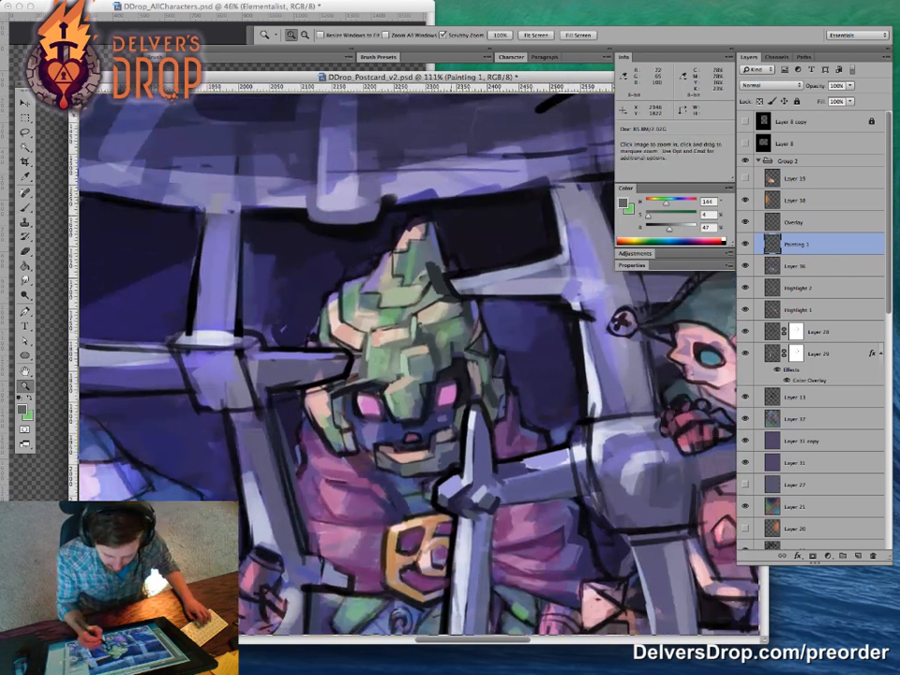
pyautogui.press('b')
pyautogui.keyDown('alt'); pyautogui.click(424, 267); pyautogui.keyUp('alt')
pyautogui.keyDown('alt'); pyautogui.click(443, 225); pyautogui.keyUp('alt')
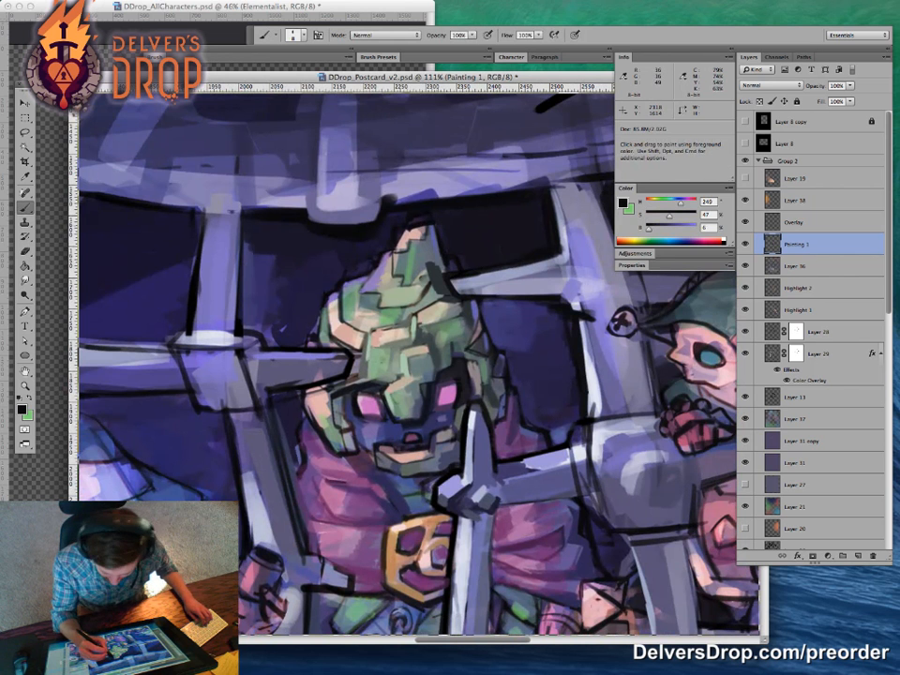
pyautogui.keyDown('alt'); pyautogui.click(457, 159); pyautogui.keyUp('alt')
pyautogui.keyDown('alt'); pyautogui.click(503, 139); pyautogui.keyUp('alt')
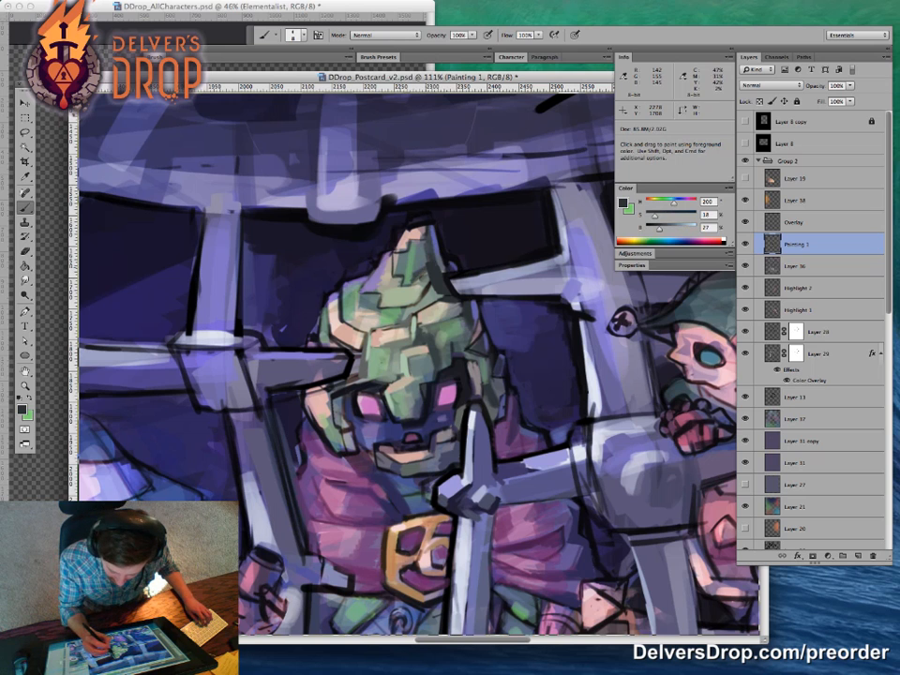
# Step: Refine the dark outline on the far side of the green hood with near-black and dark violet sampled from the artwork
pyautogui.press('z')
pyautogui.moveTo(496, 368)
pyautogui.mouseDown()
pyautogui.moveTo(444, 367)
pyautogui.moveTo(506, 375)
pyautogui.mouseUp()
pyautogui.press('b')
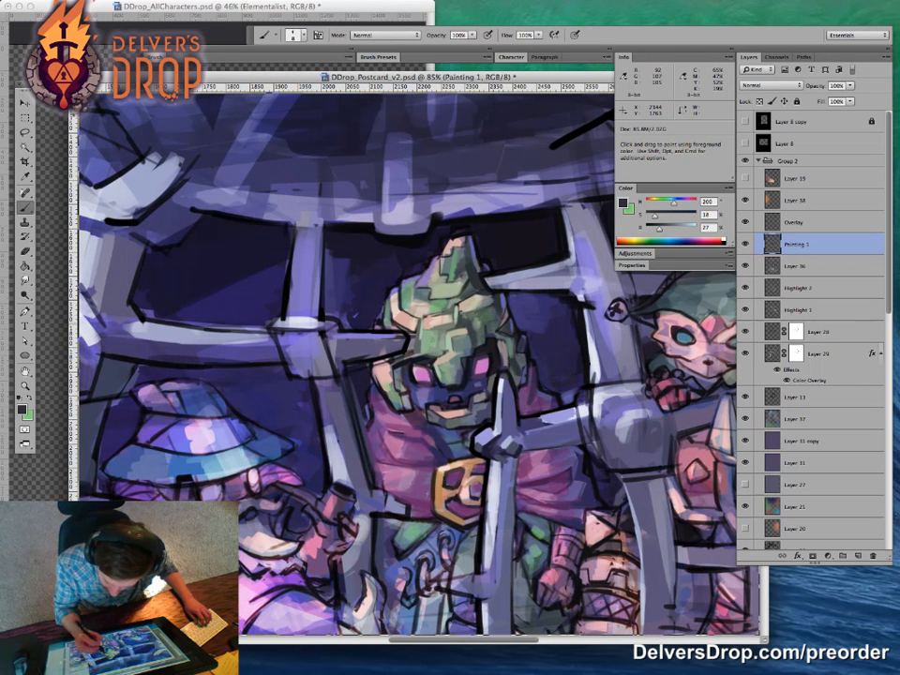
pyautogui.keyDown('alt'); pyautogui.click(494, 304); pyautogui.keyUp('alt')
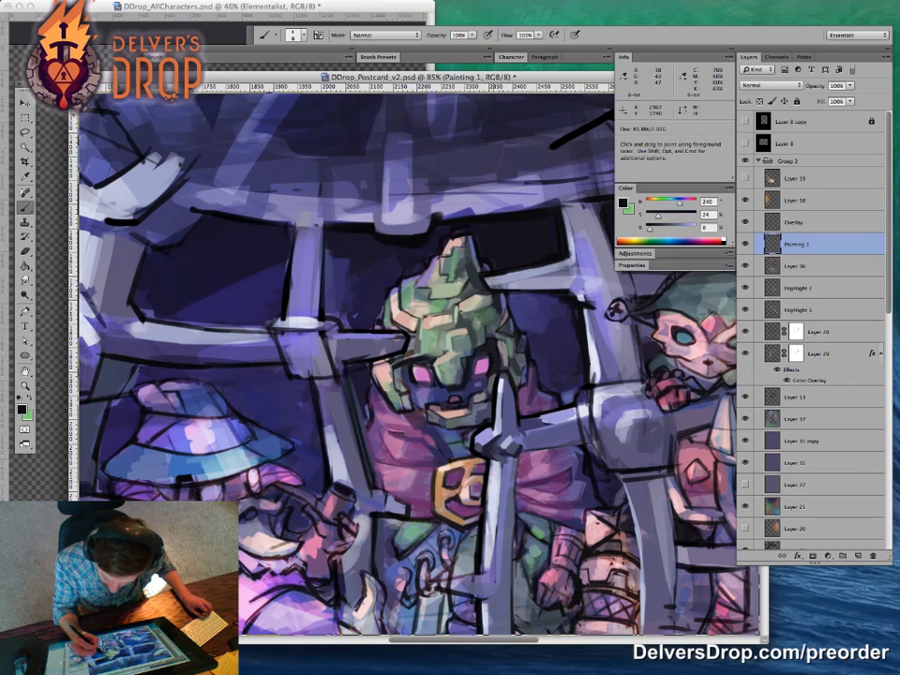
pyautogui.keyDown('alt'); pyautogui.click(506, 289); pyautogui.keyUp('alt')
pyautogui.keyDown('alt'); pyautogui.click(504, 282); pyautogui.keyUp('alt')
pyautogui.keyDown('alt'); pyautogui.click(509, 272); pyautogui.keyUp('alt')
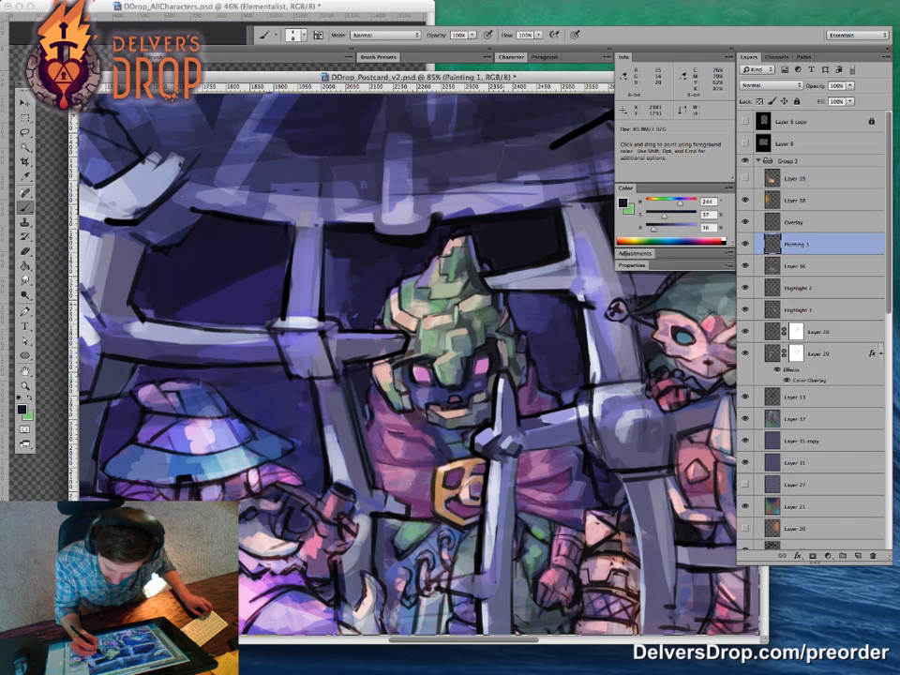
# Step: Paint small facets on the hood's shaded side with sampled mauve, green, violet and dark slate
pyautogui.keyDown('alt'); pyautogui.click(379, 238); pyautogui.keyUp('alt')
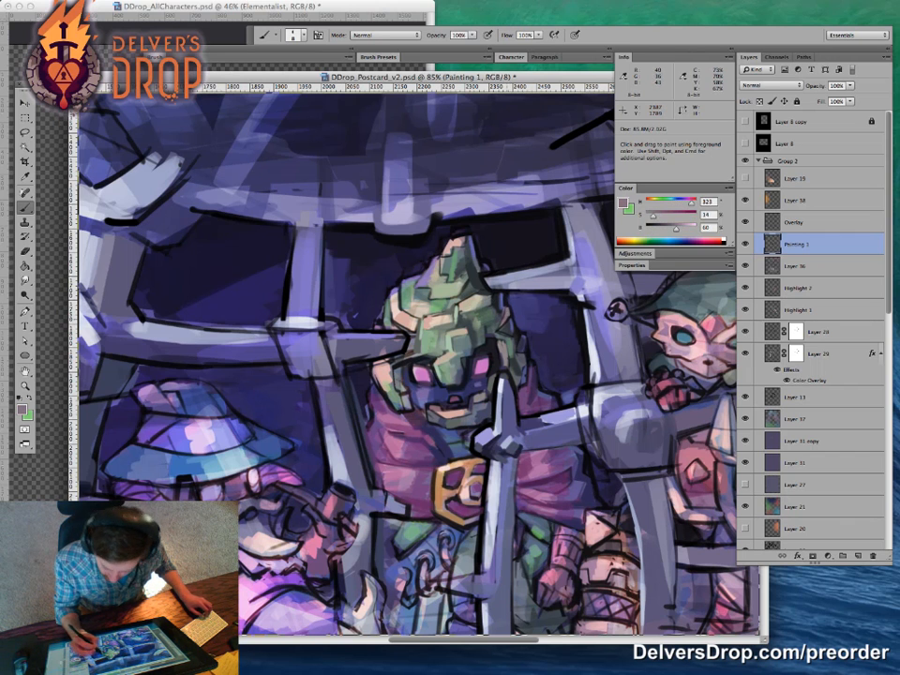
pyautogui.keyDown('alt'); pyautogui.click(406, 241); pyautogui.keyUp('alt')
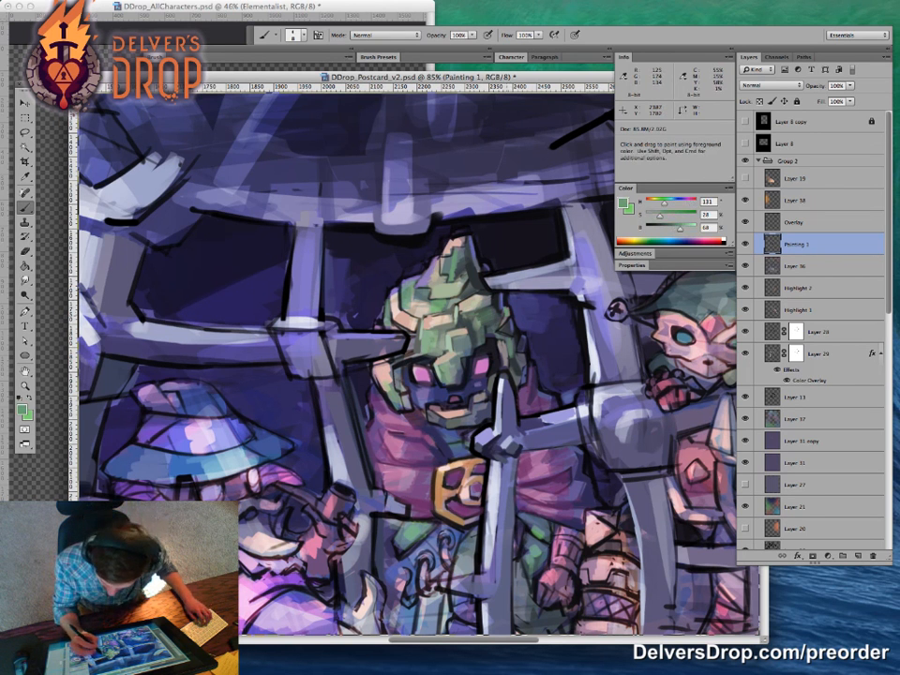
pyautogui.keyDown('alt'); pyautogui.click(379, 227); pyautogui.keyUp('alt')
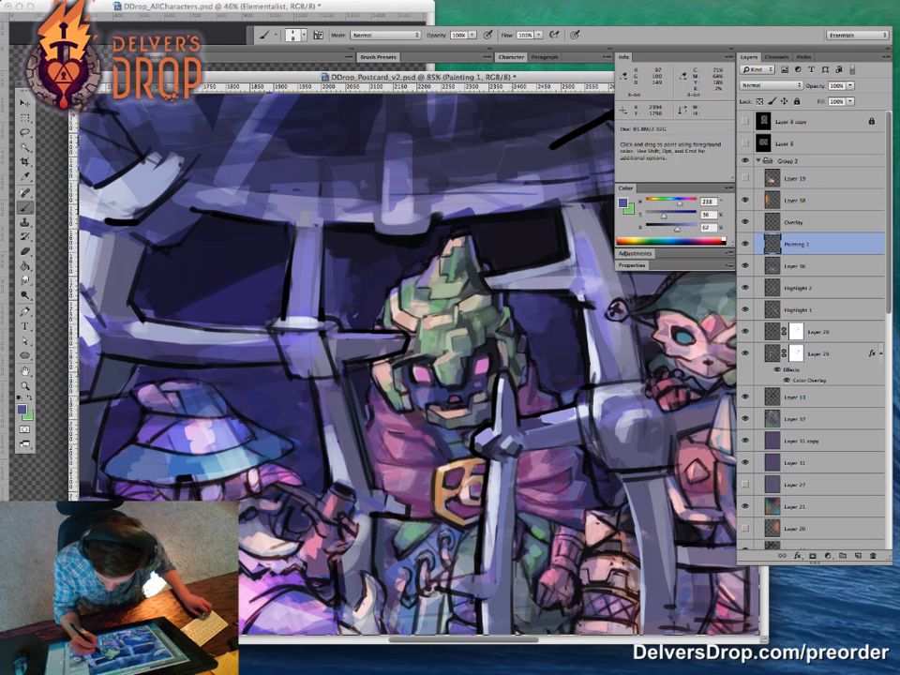
pyautogui.keyDown('alt'); pyautogui.click(506, 328); pyautogui.keyUp('alt')
pyautogui.moveTo(506, 328); pyautogui.dragTo(501, 325)
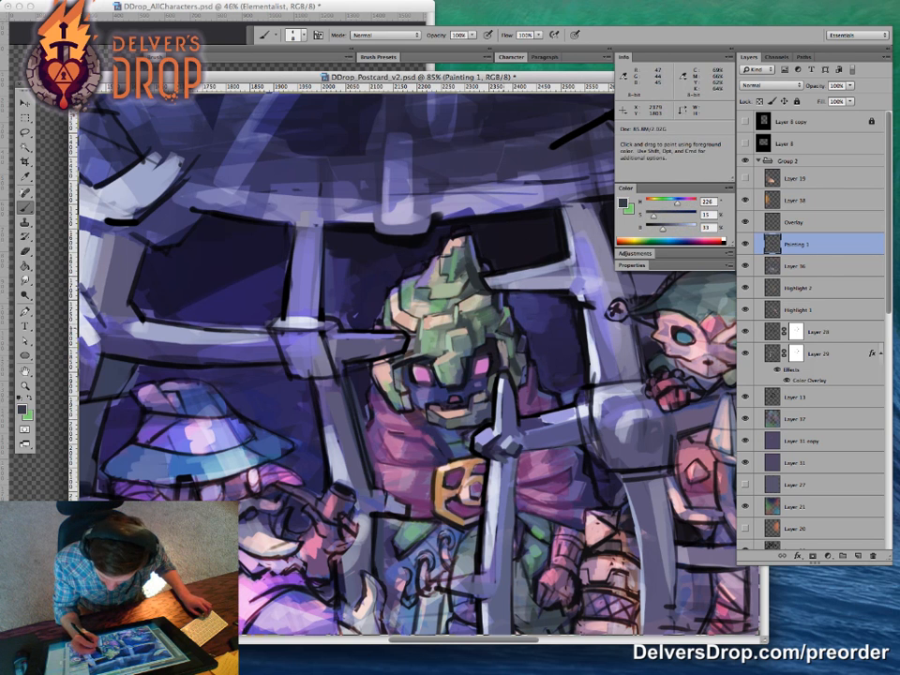
# Step: Add grey-green and pale green accents to the hood's shaded side flap, with sampled dark grey for the shadows
pyautogui.keyDown('alt'); pyautogui.click(506, 137); pyautogui.keyUp('alt')
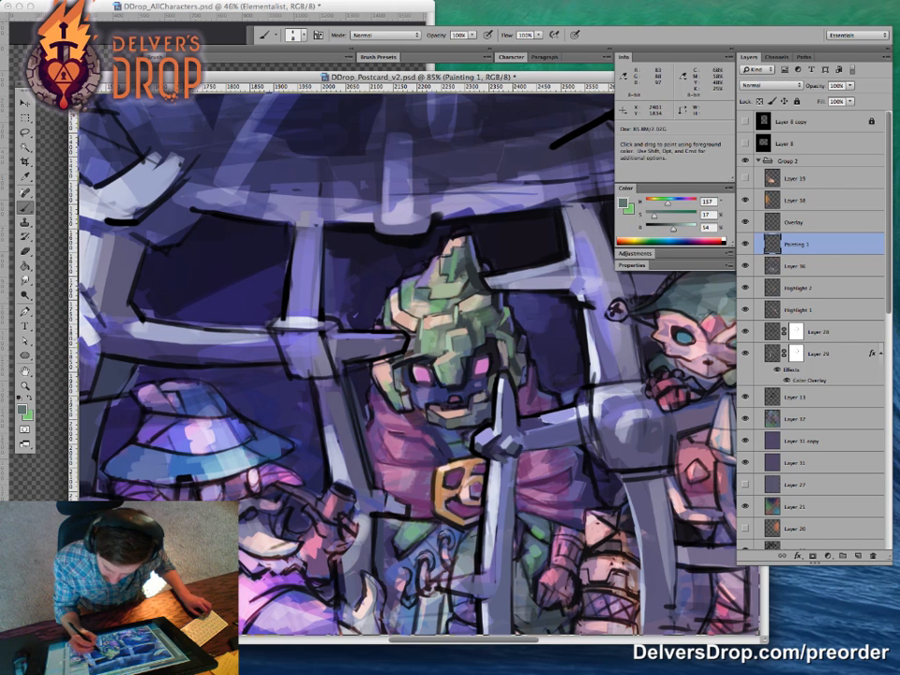
pyautogui.keyDown('alt'); pyautogui.click(497, 149); pyautogui.keyUp('alt')
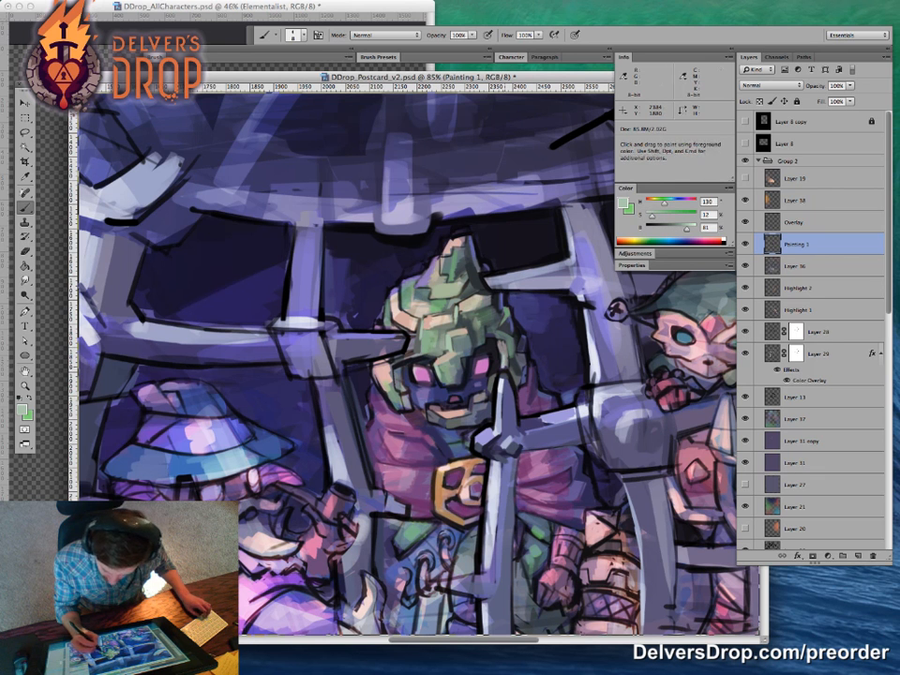
pyautogui.keyDown('alt'); pyautogui.click(384, 274); pyautogui.keyUp('alt')
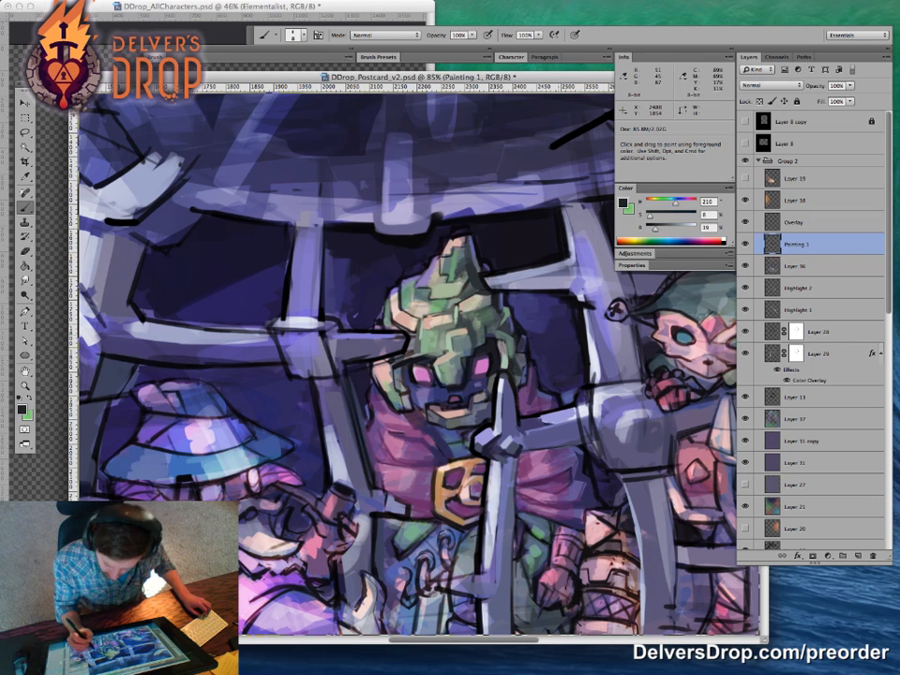
pyautogui.keyDown('alt'); pyautogui.click(382, 261); pyautogui.keyUp('alt')
# Step: Check the whole cage illustration, then blend the hood's shaded side with sampled muted greens and darken its edge with near-black
pyautogui.press('z')
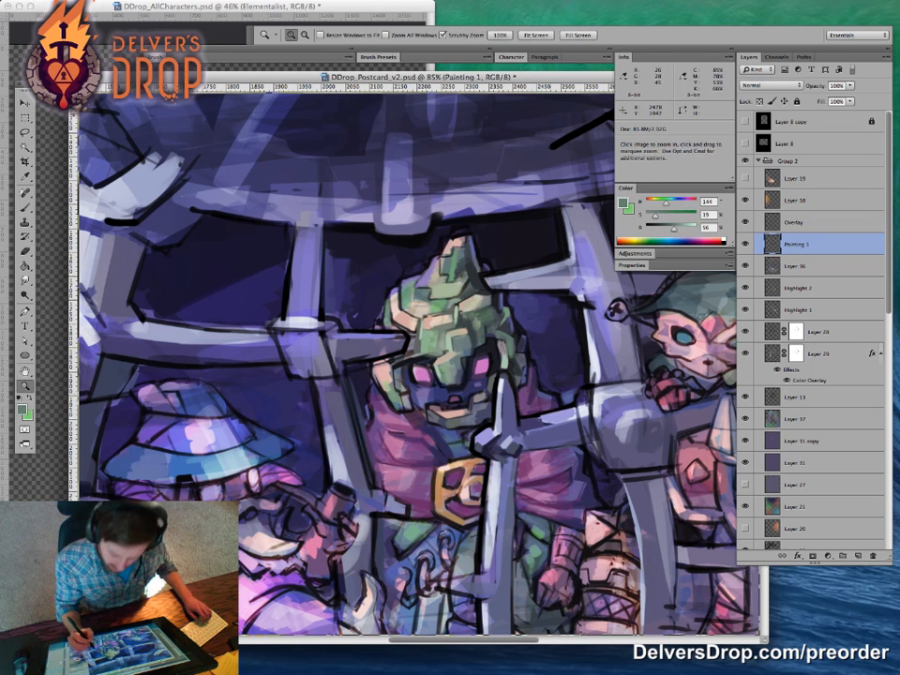
pyautogui.moveTo(375, 286); pyautogui.dragTo(282, 286)
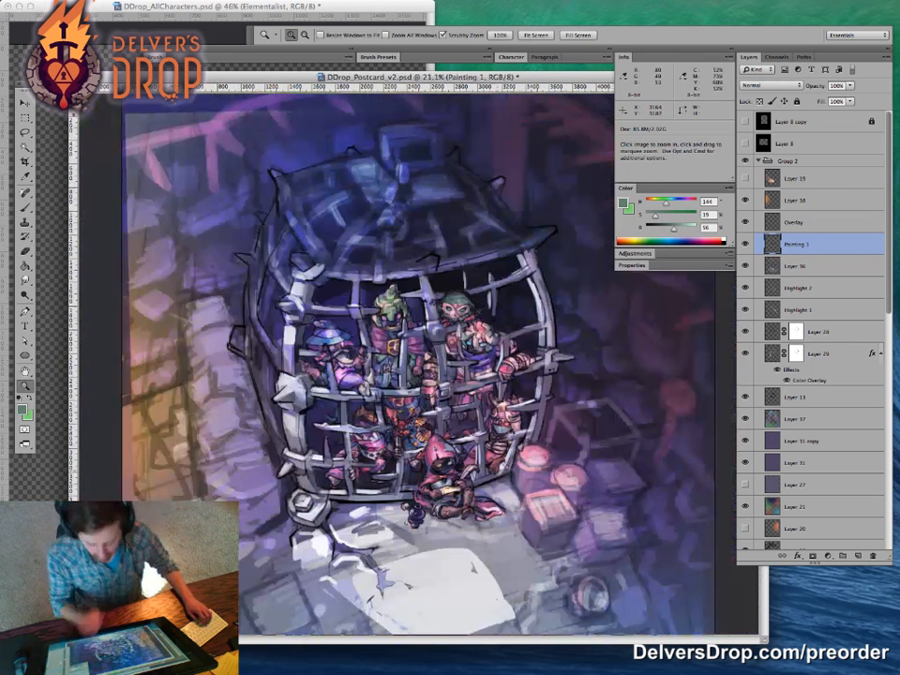
pyautogui.moveTo(403, 331); pyautogui.dragTo(497, 331)
pyautogui.press('b')
pyautogui.press('x')
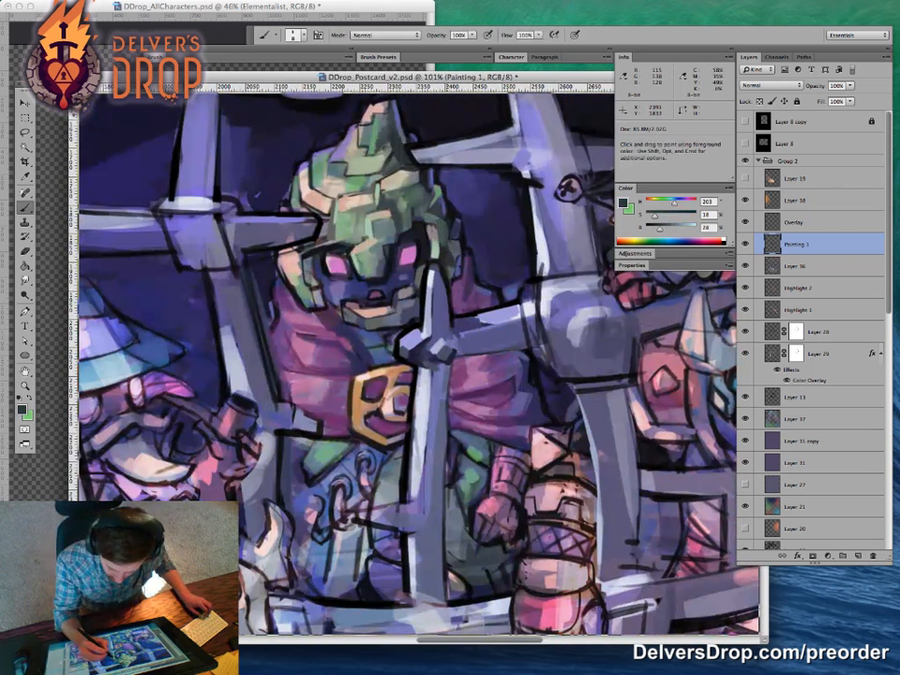
pyautogui.keyDown('alt'); pyautogui.click(318, 157); pyautogui.keyUp('alt')
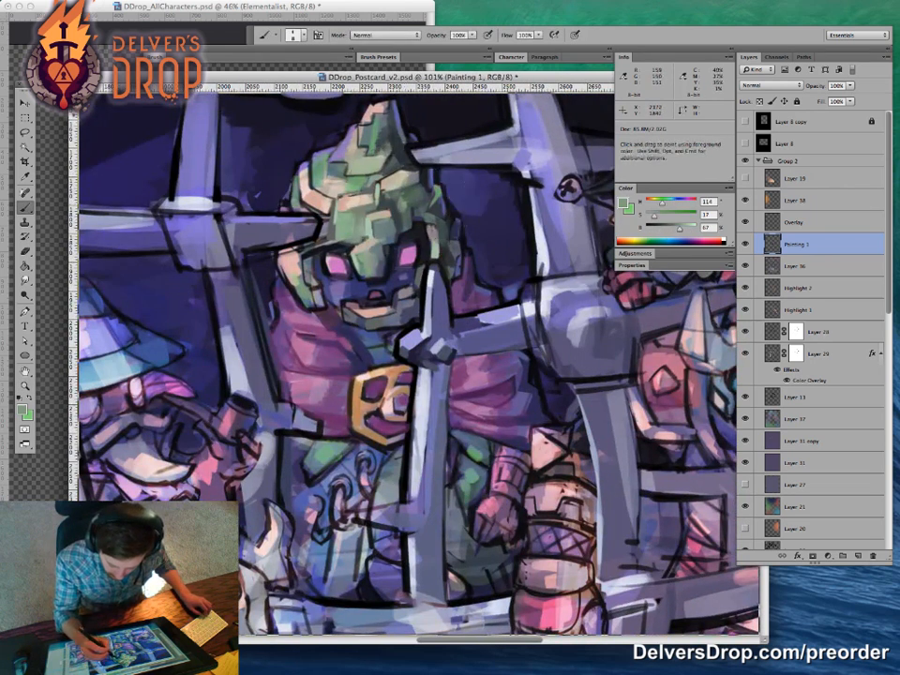
pyautogui.keyDown('alt'); pyautogui.click(324, 176); pyautogui.keyUp('alt')
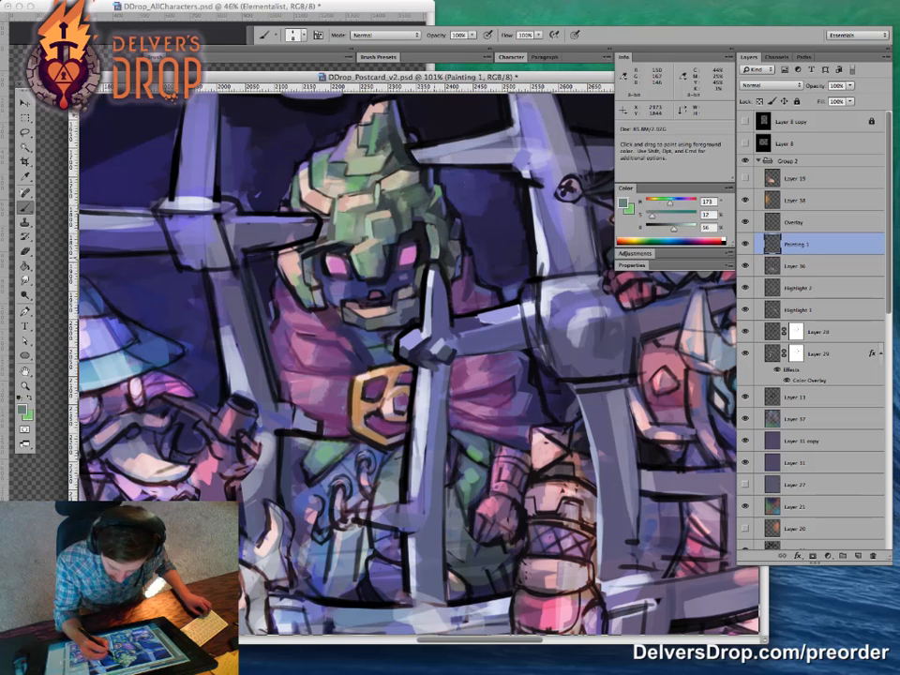
pyautogui.keyDown('alt'); pyautogui.click(510, 138); pyautogui.keyUp('alt')
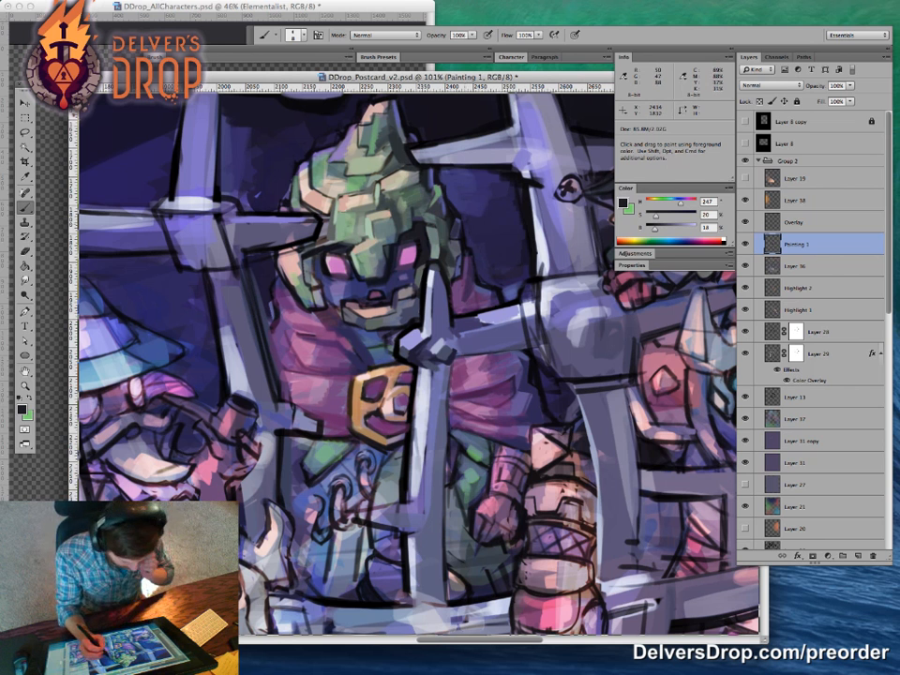
pyautogui.keyDown('alt'); pyautogui.click(316, 242); pyautogui.keyUp('alt')
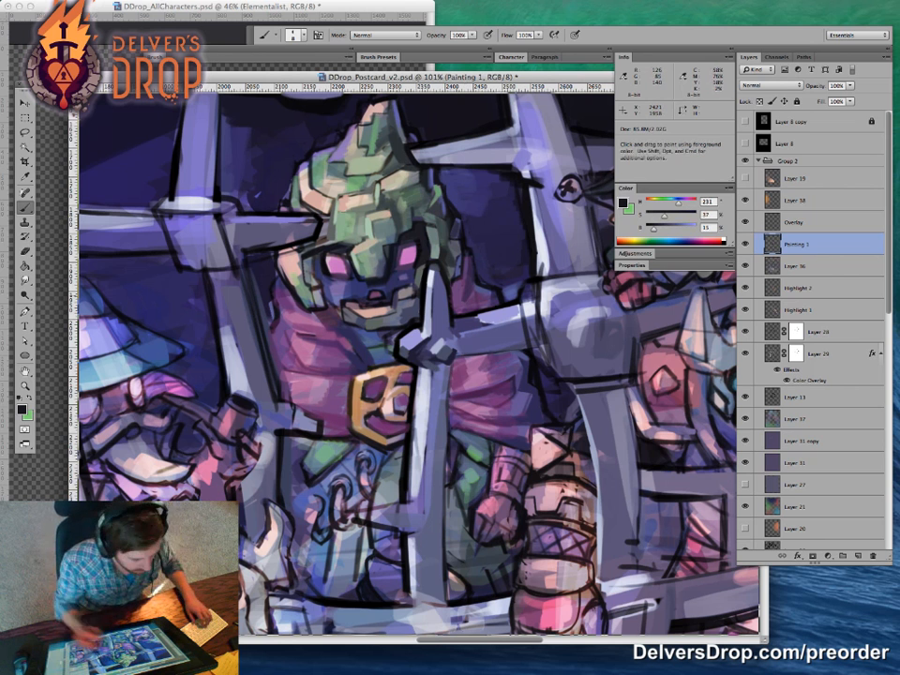
# Step: Rework the hood's brow above the pink eyes with sampled grey-teal and black
pyautogui.press('z')
pyautogui.moveTo(454, 388)
pyautogui.mouseDown()
pyautogui.moveTo(403, 388)
pyautogui.moveTo(445, 396)
pyautogui.mouseUp()
pyautogui.moveTo(400, 335); pyautogui.dragTo(469, 336)
pyautogui.press('b')
pyautogui.keyDown('alt'); pyautogui.click(372, 289); pyautogui.keyUp('alt')
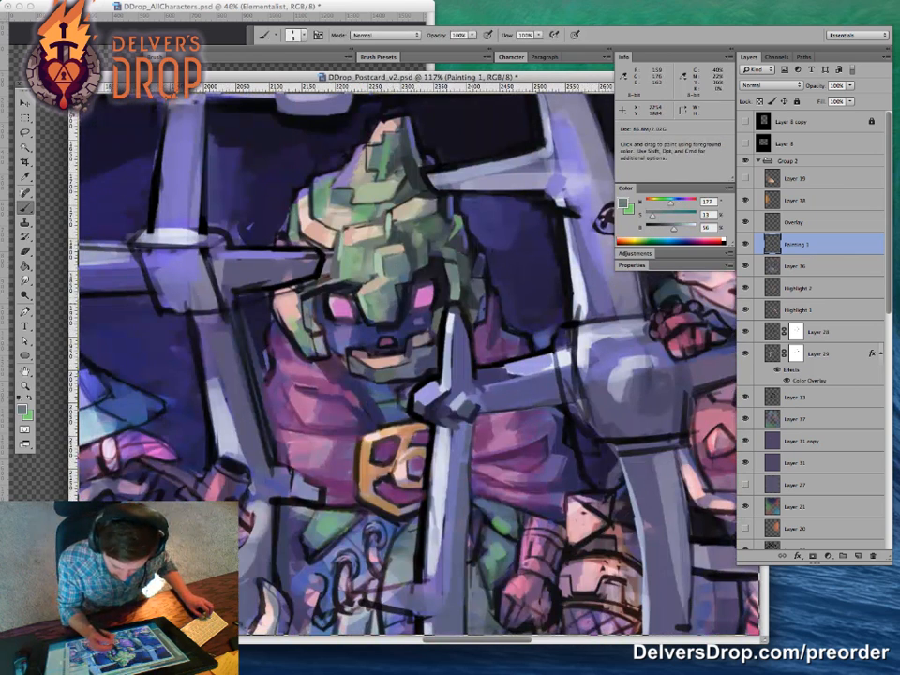
pyautogui.keyDown('alt'); pyautogui.click(398, 272); pyautogui.keyUp('alt')
pyautogui.keyDown('alt'); pyautogui.click(331, 260); pyautogui.keyUp('alt')
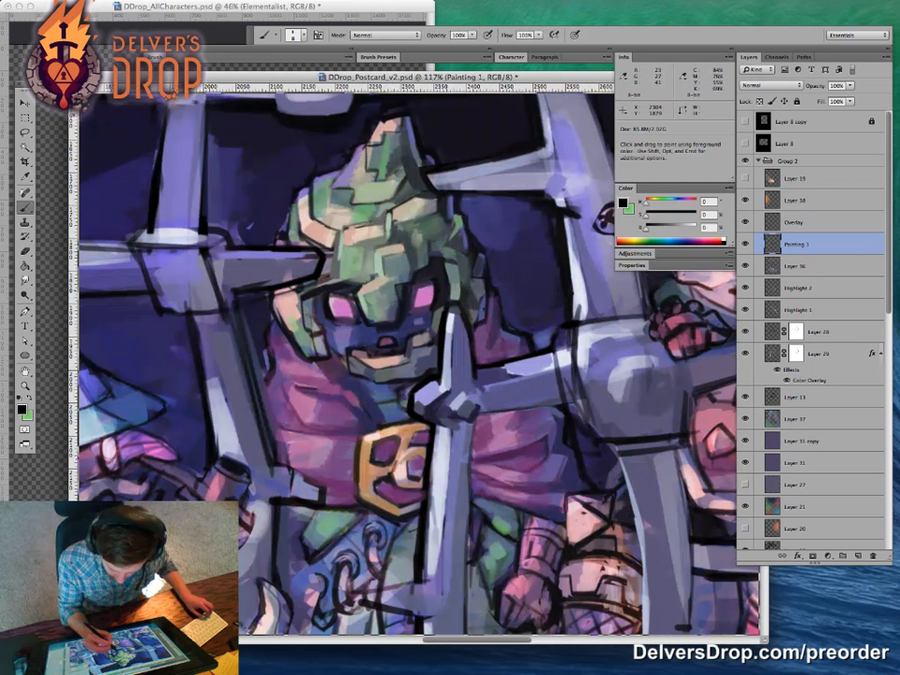
# Step: Deepen the shadows around the hooded figure's eyes, nose and mouth with sampled dark navy, near-black and muted blue
pyautogui.keyDown('alt'); pyautogui.click(409, 299); pyautogui.keyUp('alt')
pyautogui.keyDown('alt'); pyautogui.click(405, 291); pyautogui.keyUp('alt')
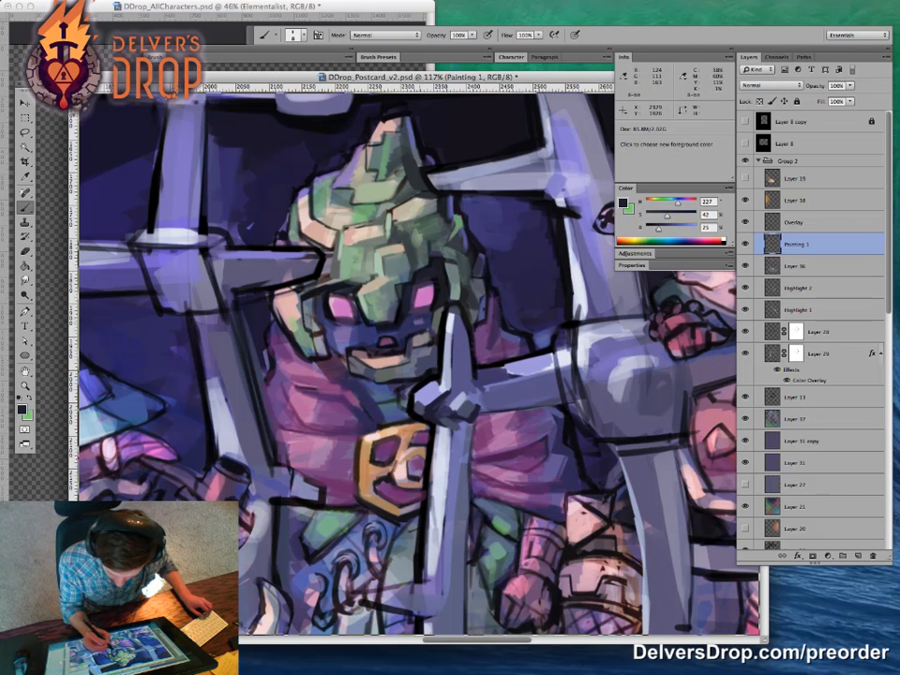
pyautogui.keyDown('alt'); pyautogui.click(432, 274); pyautogui.keyUp('alt')
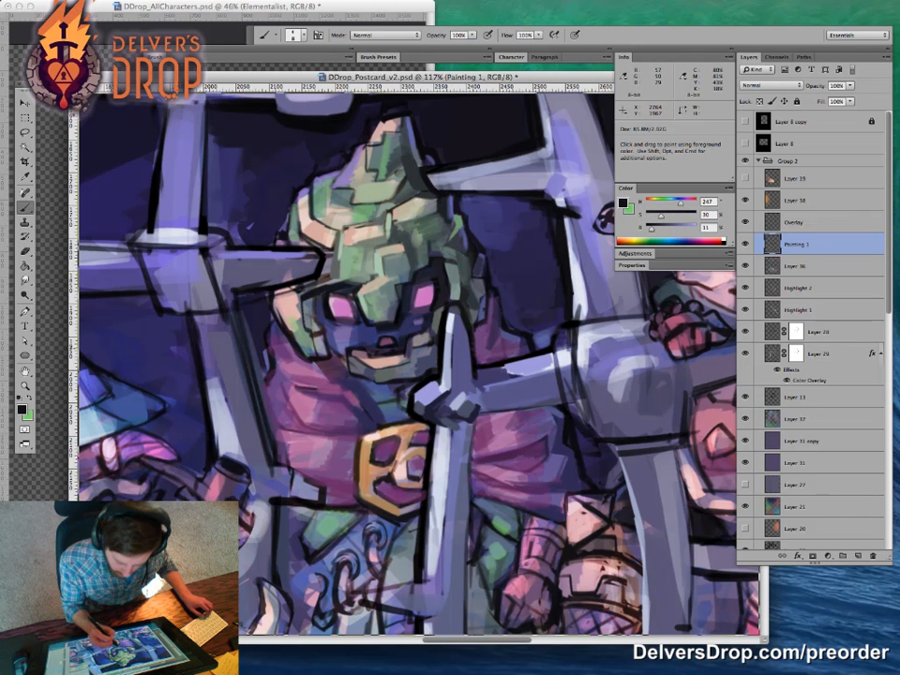
pyautogui.moveTo(441, 328); pyautogui.dragTo(480, 330)
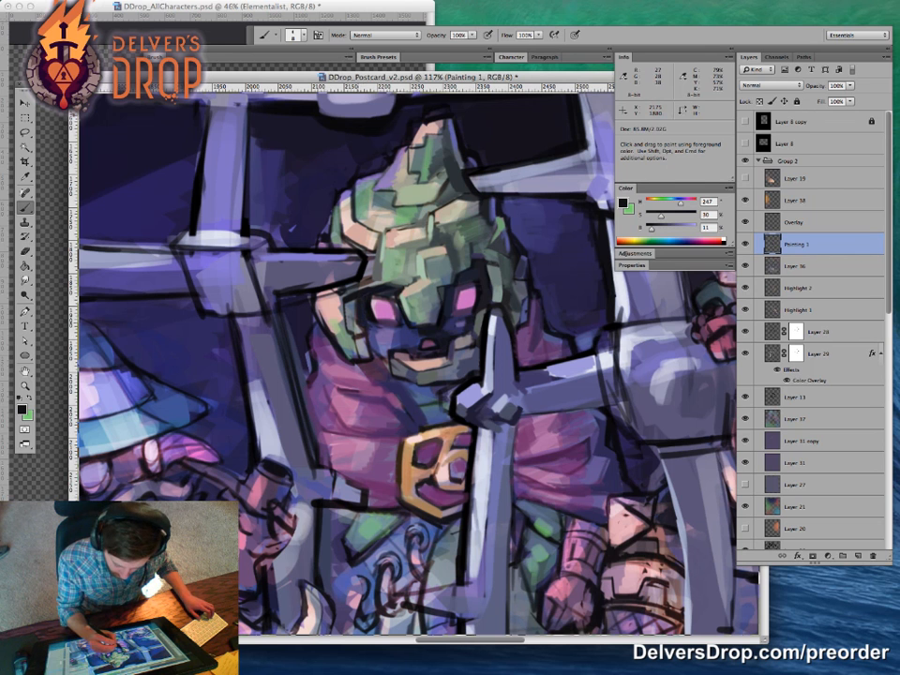
pyautogui.keyDown('alt'); pyautogui.click(375, 326); pyautogui.keyUp('alt')
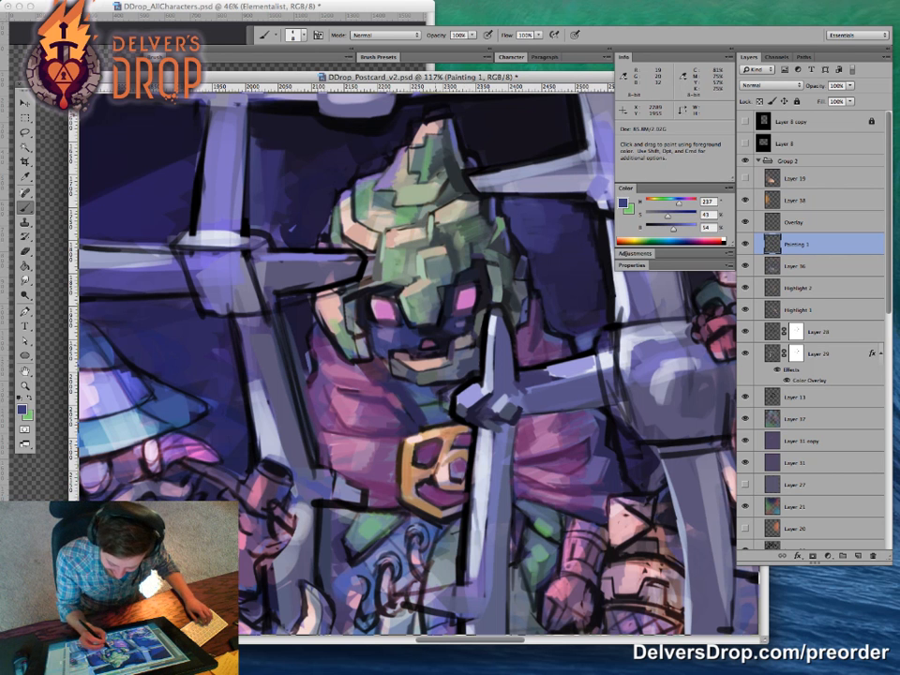
pyautogui.keyDown('alt'); pyautogui.click(421, 348); pyautogui.keyUp('alt')
# Step: Touch up the shadows on the hood's shaded side above the eye with sampled near-black and navy blue
pyautogui.press('z')
pyautogui.moveTo(433, 382)
pyautogui.mouseDown()
pyautogui.moveTo(365, 385)
pyautogui.moveTo(481, 395)
pyautogui.mouseUp()
pyautogui.press('b')
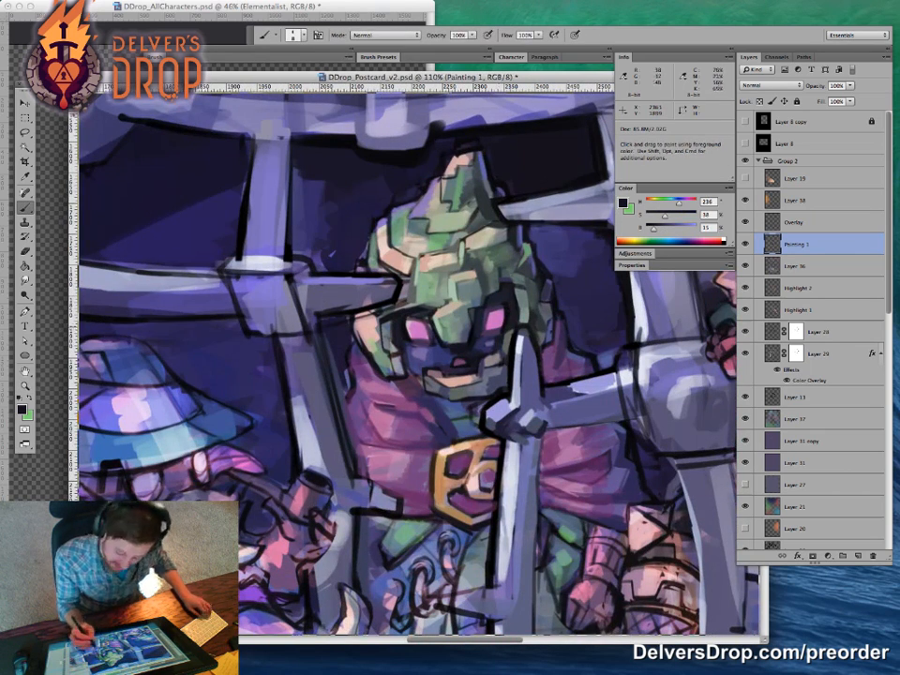
pyautogui.keyDown('alt'); pyautogui.click(333, 257); pyautogui.keyUp('alt')
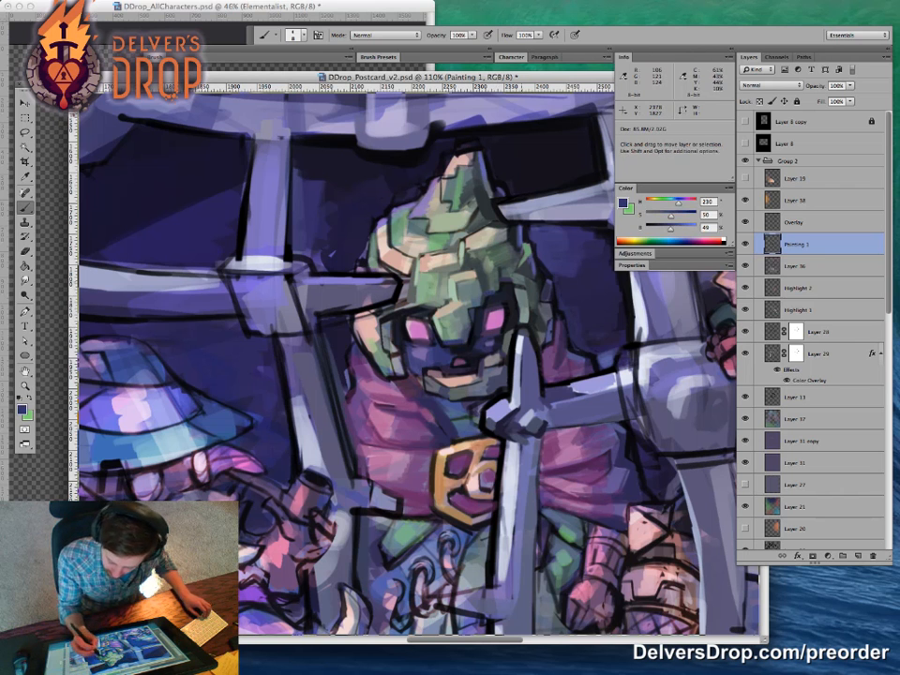
pyautogui.keyDown('alt'); pyautogui.click(498, 278); pyautogui.keyUp('alt')
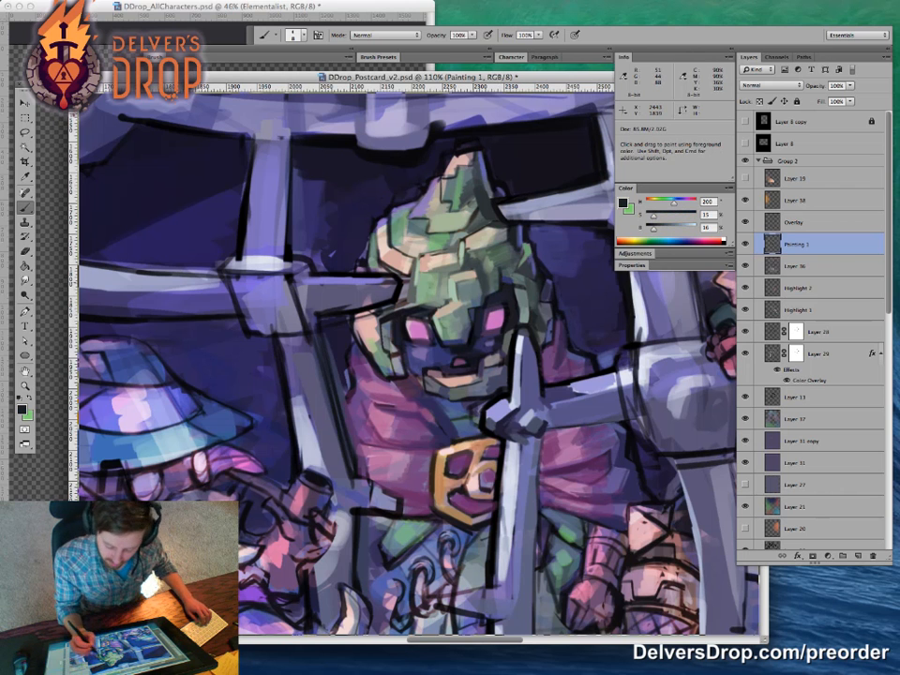
pyautogui.keyDown('alt'); pyautogui.click(488, 281); pyautogui.keyUp('alt')
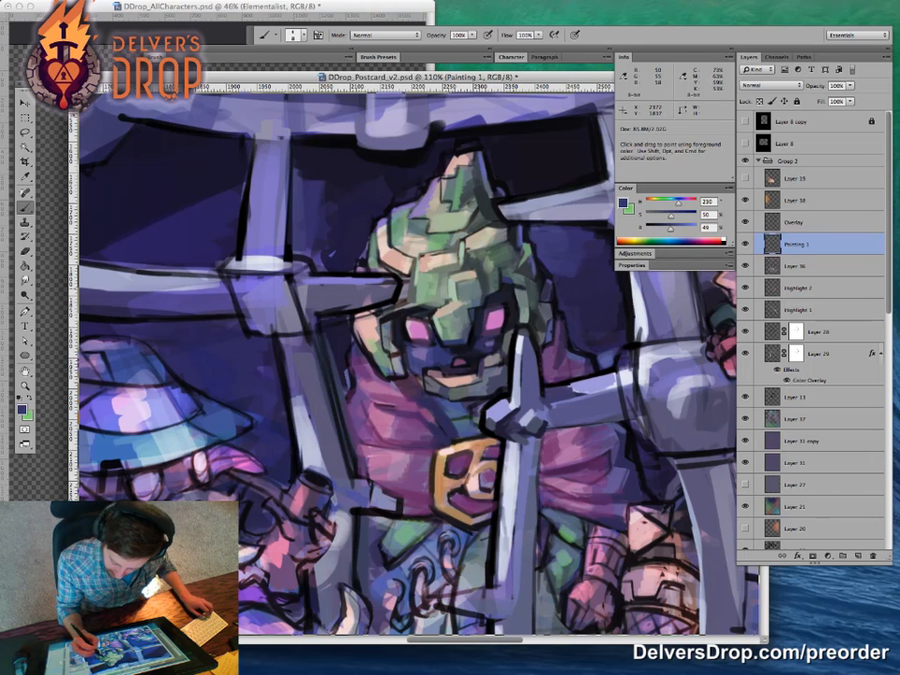
# Step: Review the cage at a smaller scale, then retouch the dark areas around the hooded figure with sampled dark navy
pyautogui.press('z')
pyautogui.moveTo(512, 383); pyautogui.dragTo(424, 384)
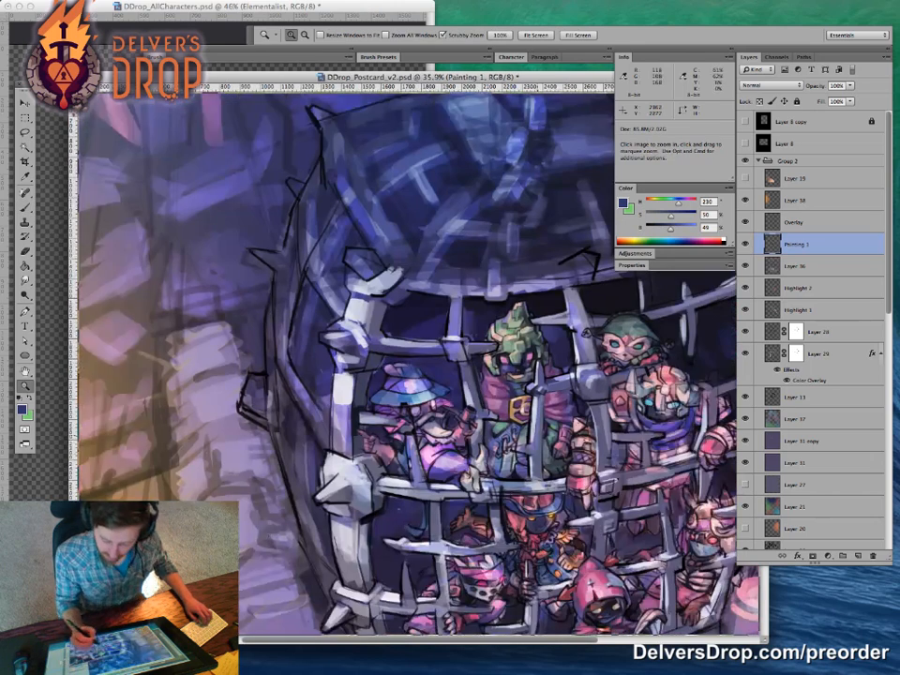
pyautogui.moveTo(553, 441); pyautogui.dragTo(493, 428)
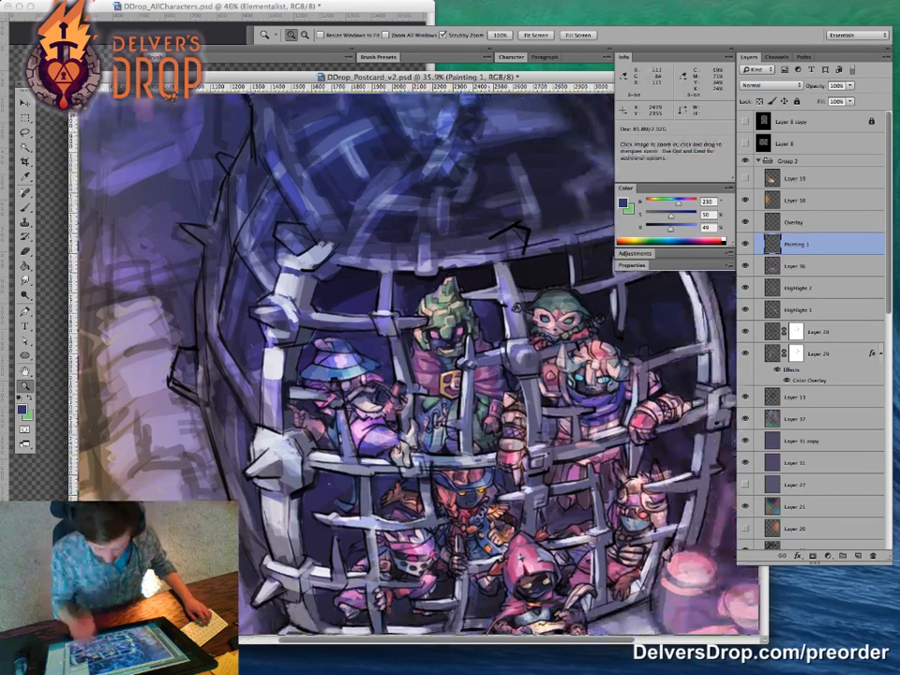
pyautogui.moveTo(453, 331); pyautogui.dragTo(536, 332)
pyautogui.press('b')
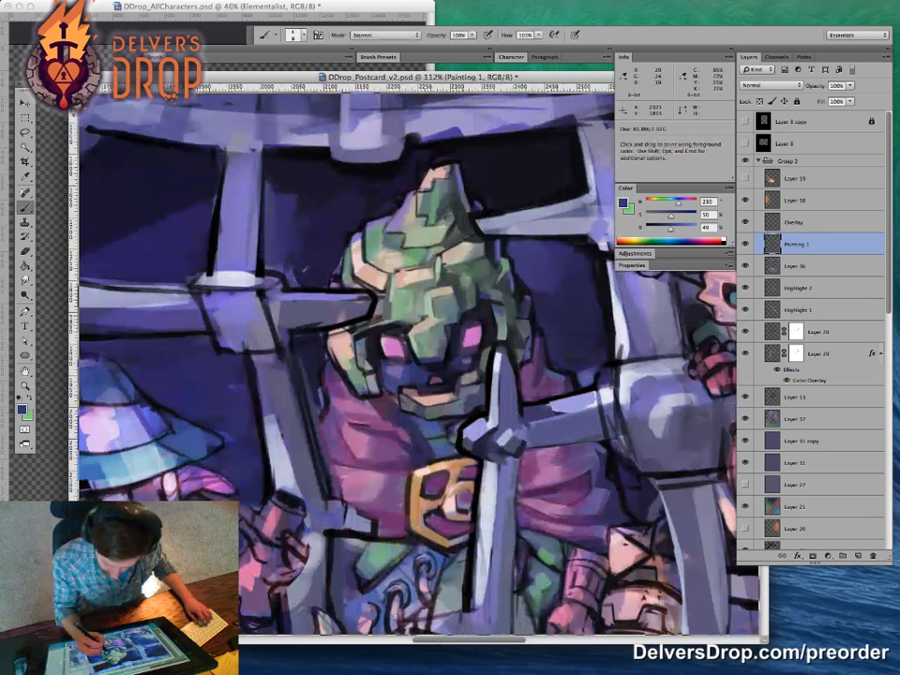
pyautogui.keyDown('alt'); pyautogui.click(463, 302); pyautogui.keyUp('alt')
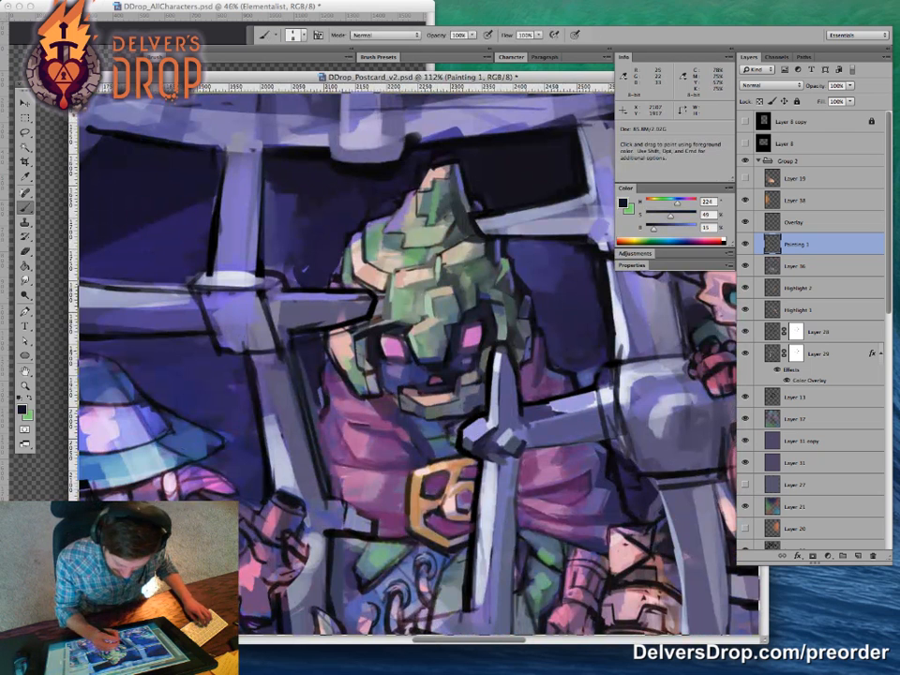
# Step: Retouch the dark gaps between the hooded figure's cape and the cage bars with sampled dark violet, navy and near-black, enlarging the brush to 30
pyautogui.keyDown('alt'); pyautogui.click(328, 447); pyautogui.keyUp('alt')
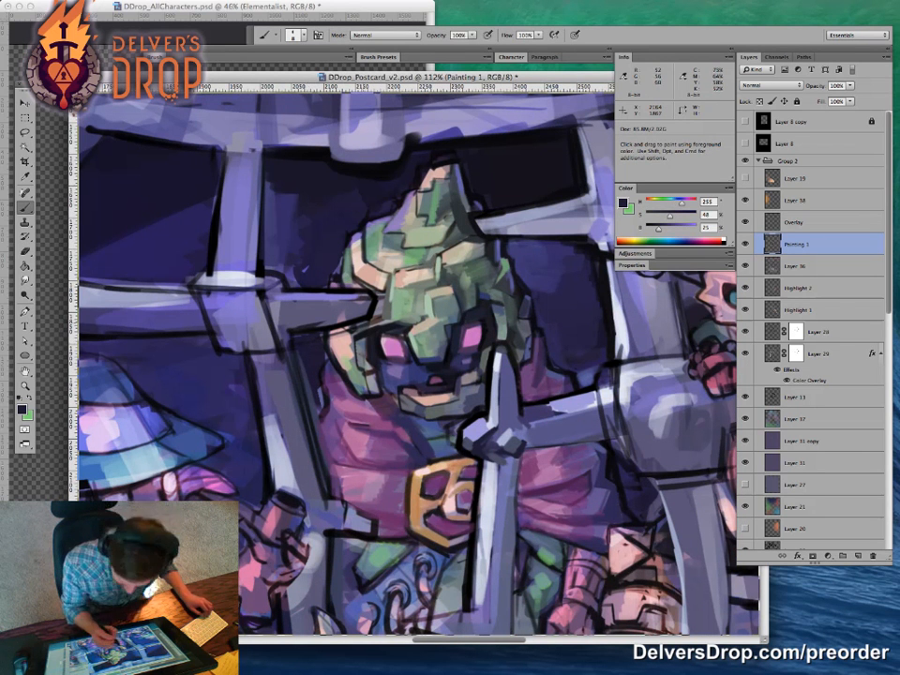
pyautogui.keyDown('alt'); pyautogui.click(413, 248); pyautogui.keyUp('alt')
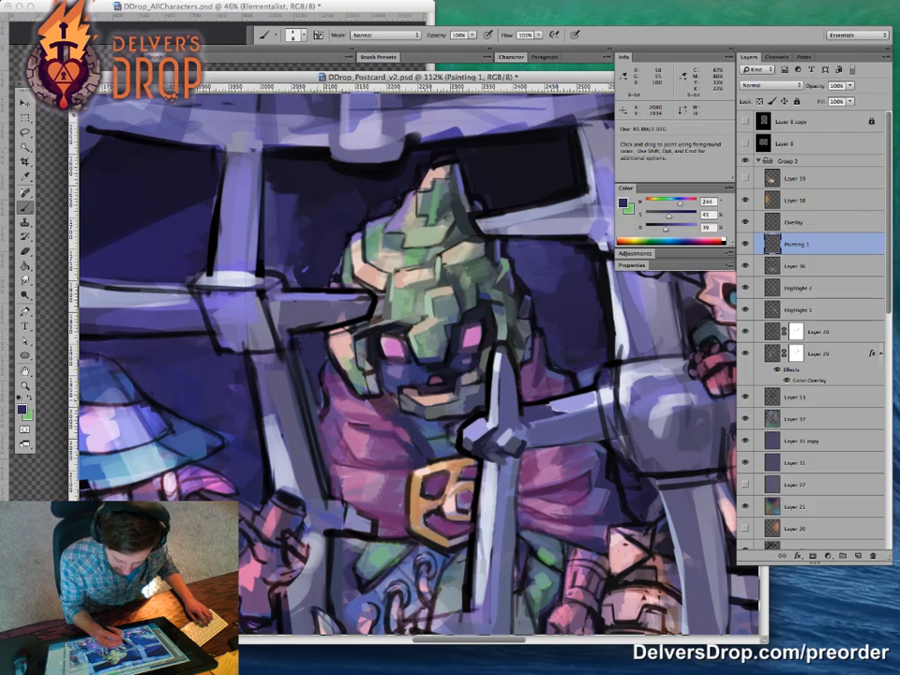
pyautogui.press('z')
pyautogui.moveTo(437, 383)
pyautogui.mouseDown()
pyautogui.moveTo(366, 382)
pyautogui.moveTo(403, 375)
pyautogui.moveTo(389, 371)
pyautogui.moveTo(444, 377)
pyautogui.mouseUp()
pyautogui.press('b')
pyautogui.keyDown('alt'); pyautogui.click(346, 325); pyautogui.keyUp('alt')
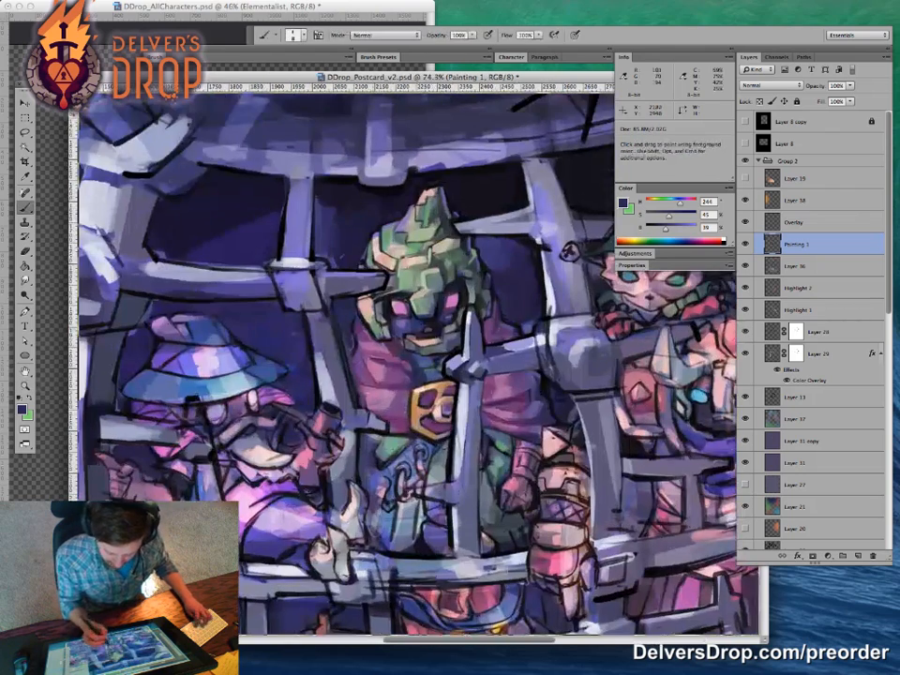
pyautogui.moveTo(158, 455); pyautogui.dragTo(140, 480)
pyautogui.press(']')
pyautogui.press(']')
pyautogui.moveTo(346, 325)
pyautogui.mouseDown()
pyautogui.moveTo(348, 345)
pyautogui.moveTo(351, 327)
pyautogui.mouseUp()
pyautogui.moveTo(264, 233); pyautogui.dragTo(253, 227)
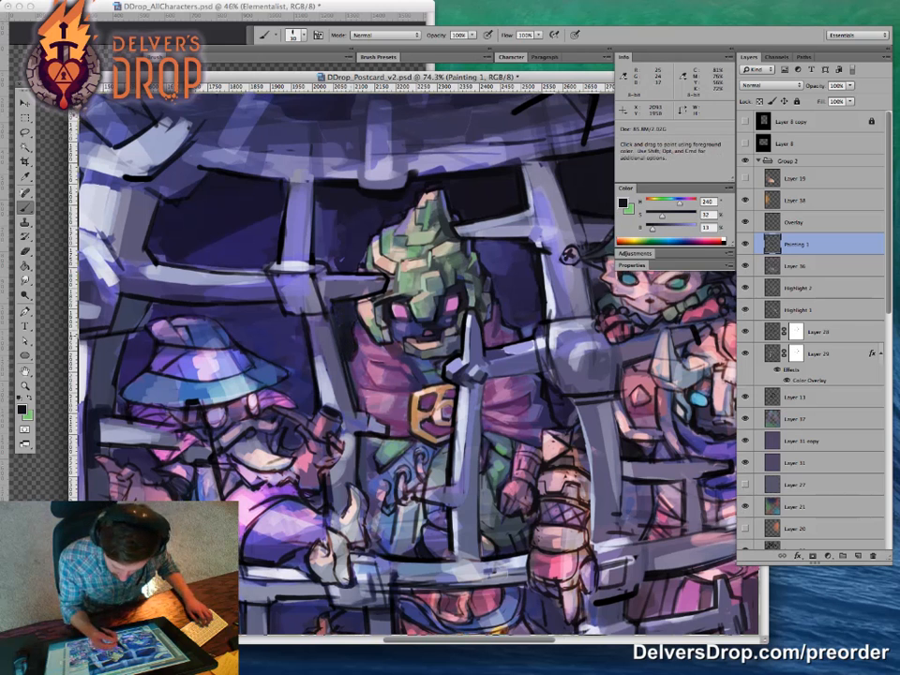
# Step: Repaint the folds on the left half of the cape with sampled pinks adjusted to hue 336, saturation 33, brightness 87, and sampled dark purple
pyautogui.keyDown('alt'); pyautogui.click(374, 371); pyautogui.keyUp('alt')
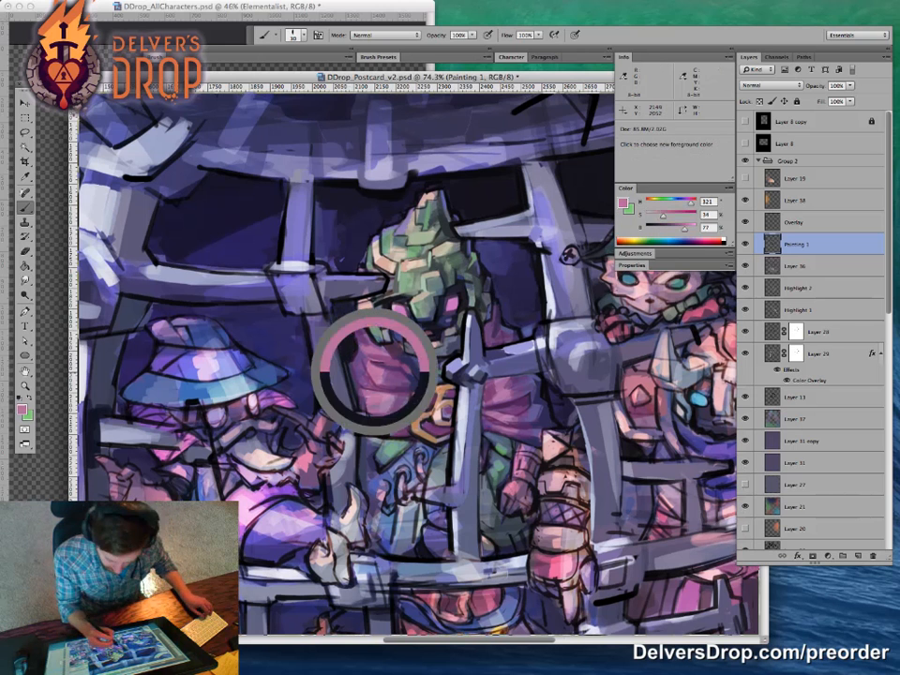
pyautogui.keyDown('alt'); pyautogui.click(370, 349); pyautogui.keyUp('alt')
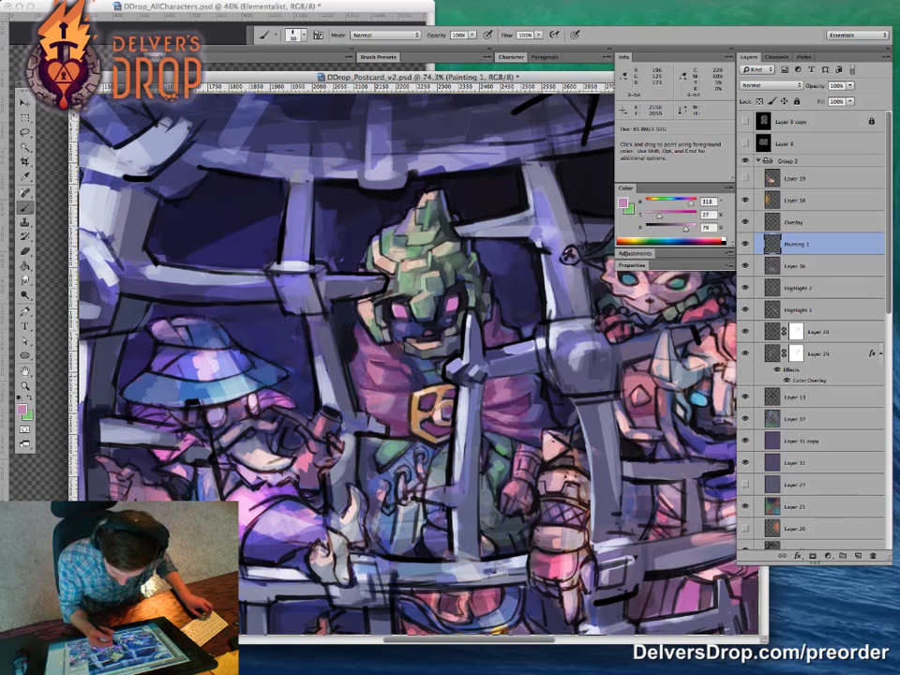
pyautogui.keyDown('alt'); pyautogui.click(453, 305); pyautogui.keyUp('alt')
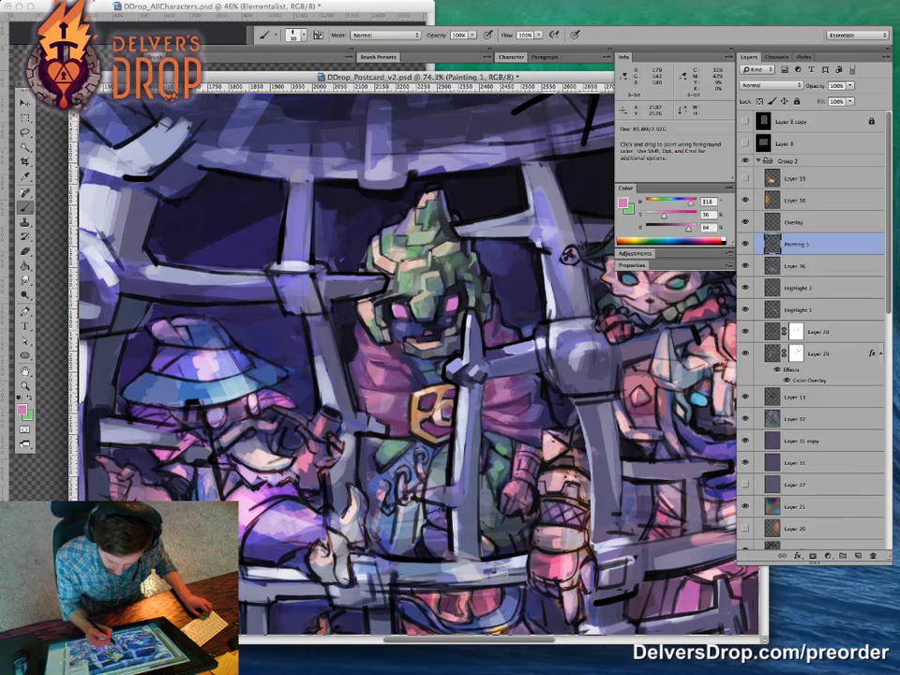
pyautogui.moveTo(691, 202); pyautogui.dragTo(698, 203)
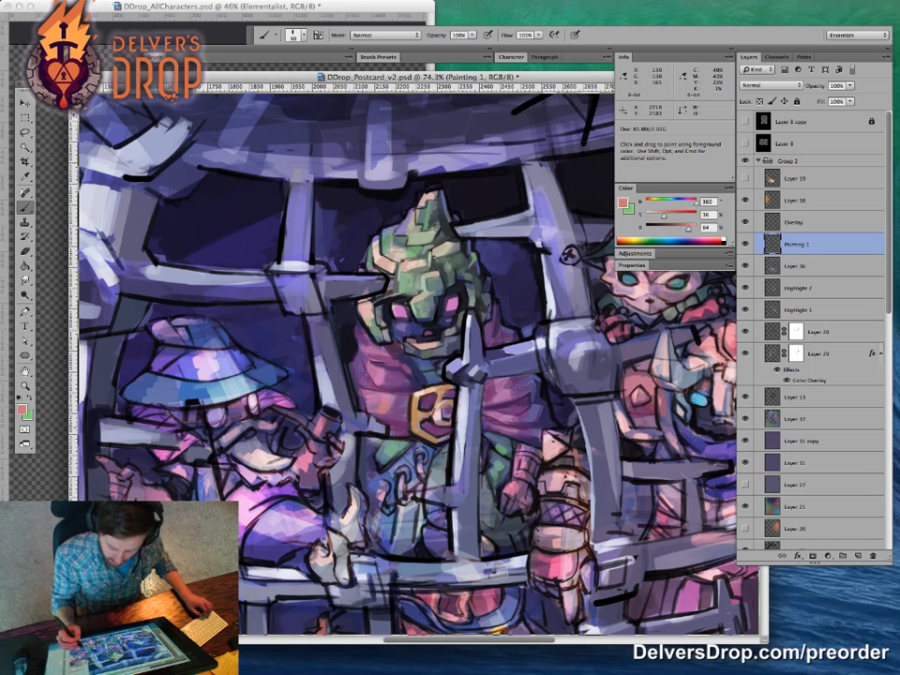
pyautogui.moveTo(696, 202); pyautogui.dragTo(668, 216)
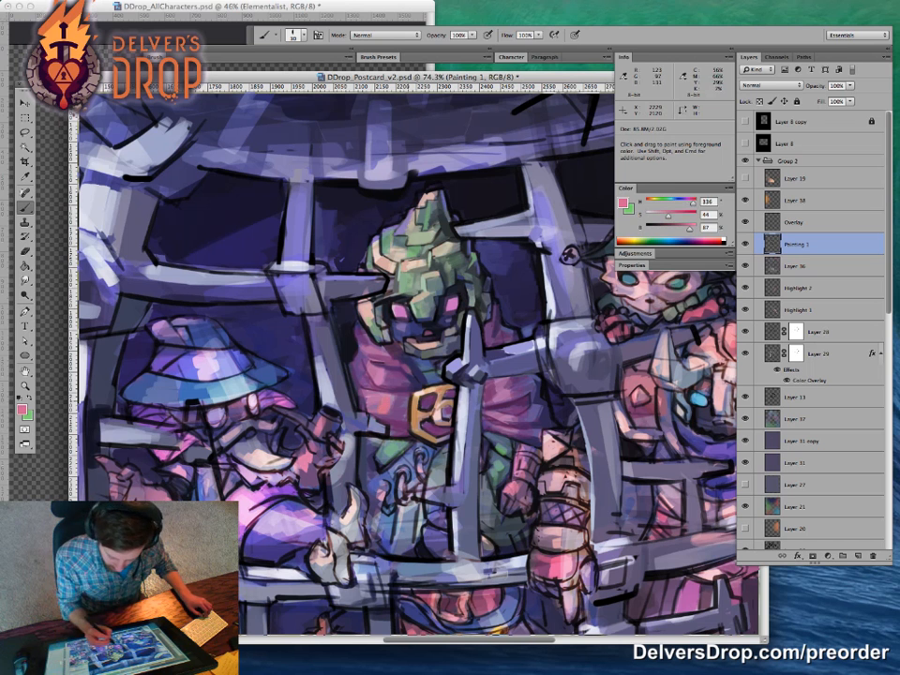
pyautogui.moveTo(668, 216); pyautogui.dragTo(663, 216)
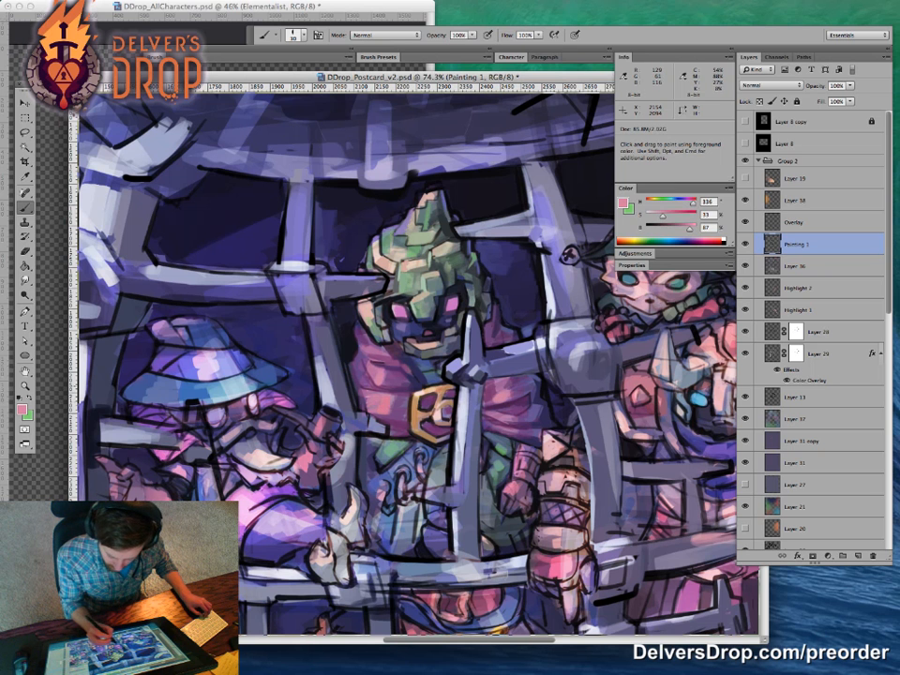
pyautogui.keyDown('alt'); pyautogui.click(352, 375); pyautogui.keyUp('alt')
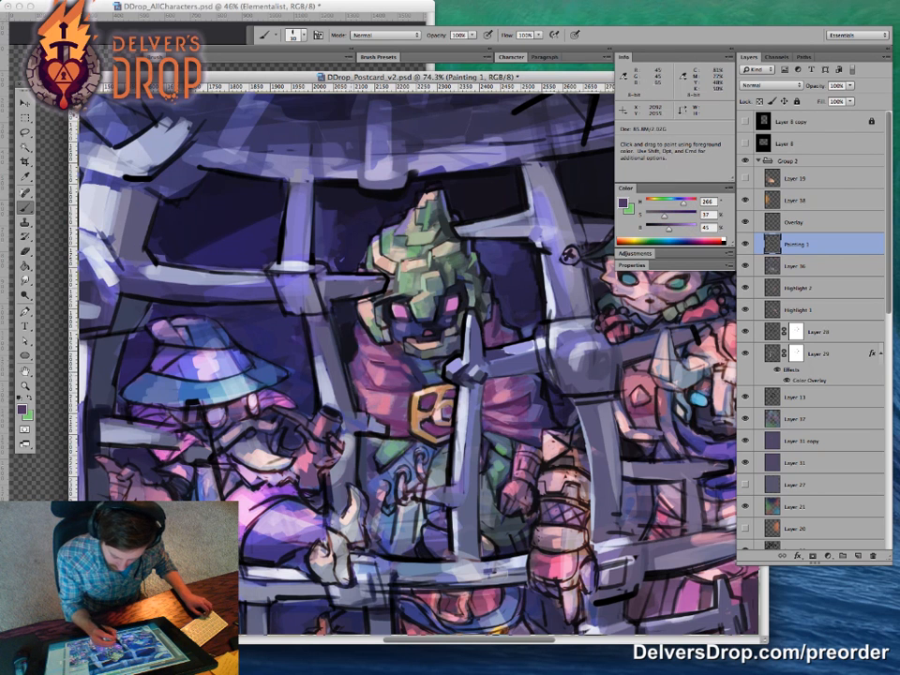
# Step: Review the whole cage at a smaller scale, then touch up the cape's left shoulder with sampled soft pink
pyautogui.press('super+space')
pyautogui.moveTo(521, 472); pyautogui.dragTo(419, 472)
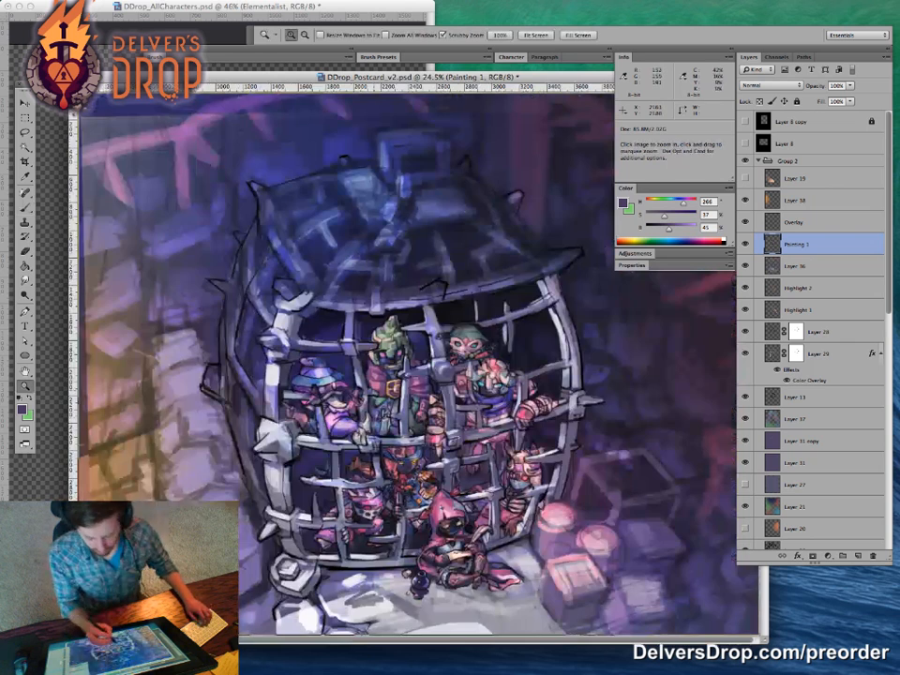
pyautogui.moveTo(365, 401); pyautogui.dragTo(478, 401)
pyautogui.keyDown('alt'); pyautogui.click(376, 346); pyautogui.keyUp('alt')
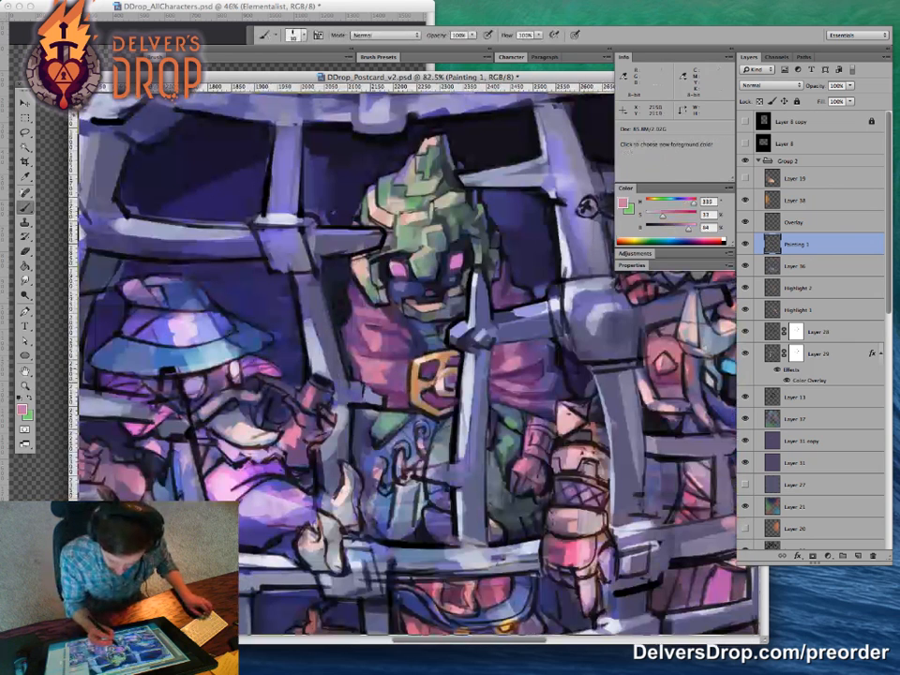
pyautogui.moveTo(282, 249); pyautogui.dragTo(301, 257)
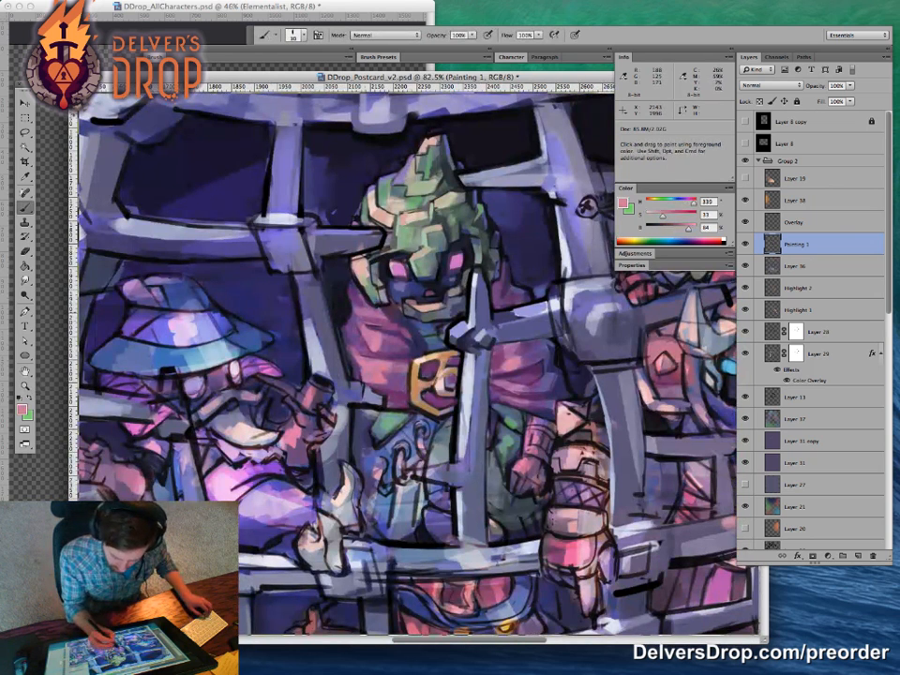
# Step: Check the cage from afar, then refine the belt buckle's inner details with sampled navy, light purple and muted violet at brush size 10
pyautogui.press('z')
pyautogui.moveTo(353, 408); pyautogui.dragTo(272, 411)
pyautogui.moveTo(371, 420); pyautogui.dragTo(451, 419)
pyautogui.press('b')
pyautogui.keyDown('alt'); pyautogui.click(395, 319); pyautogui.keyUp('alt')
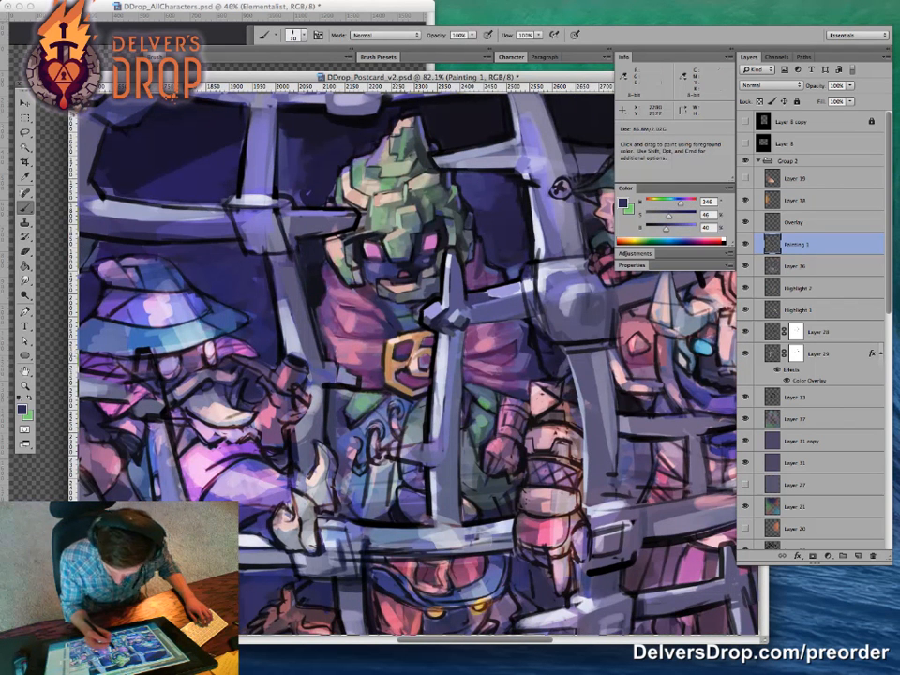
pyautogui.keyDown('alt'); pyautogui.click(506, 136); pyautogui.keyUp('alt')
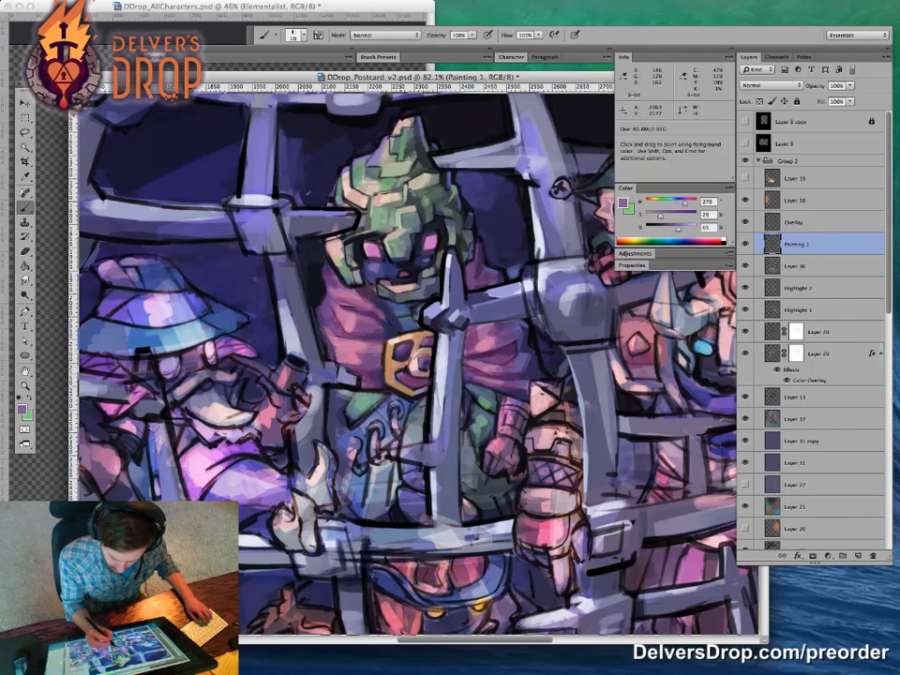
pyautogui.keyDown('alt'); pyautogui.click(413, 347); pyautogui.keyUp('alt')
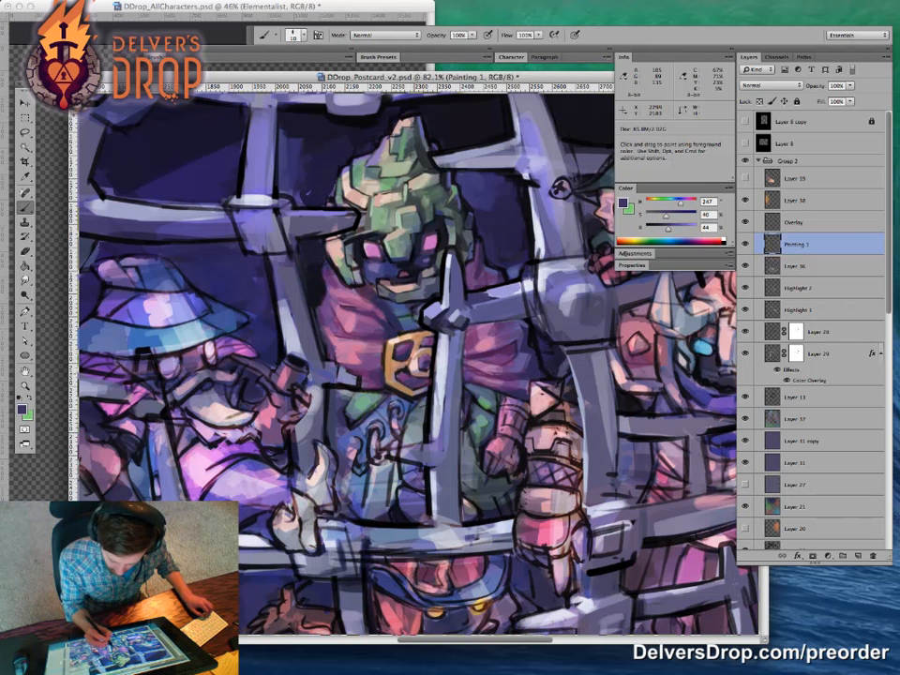
# Step: Deepen the cape's fold shadows on both sides of the buckle with sampled near-black and muted violet-blue
pyautogui.keyDown('alt'); pyautogui.click(487, 320); pyautogui.keyUp('alt')
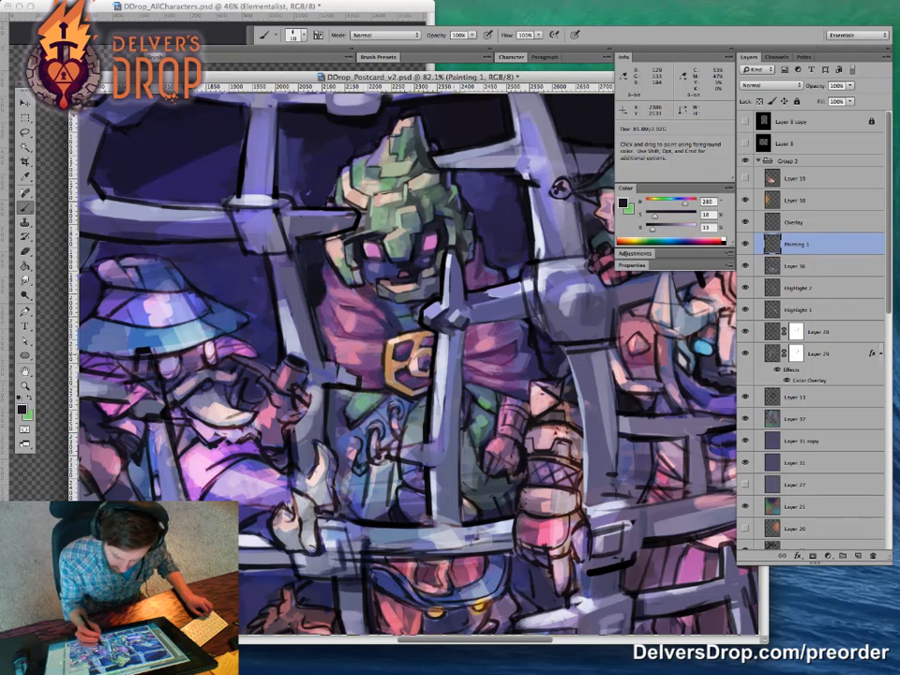
pyautogui.keyDown('alt'); pyautogui.click(497, 164); pyautogui.keyUp('alt')
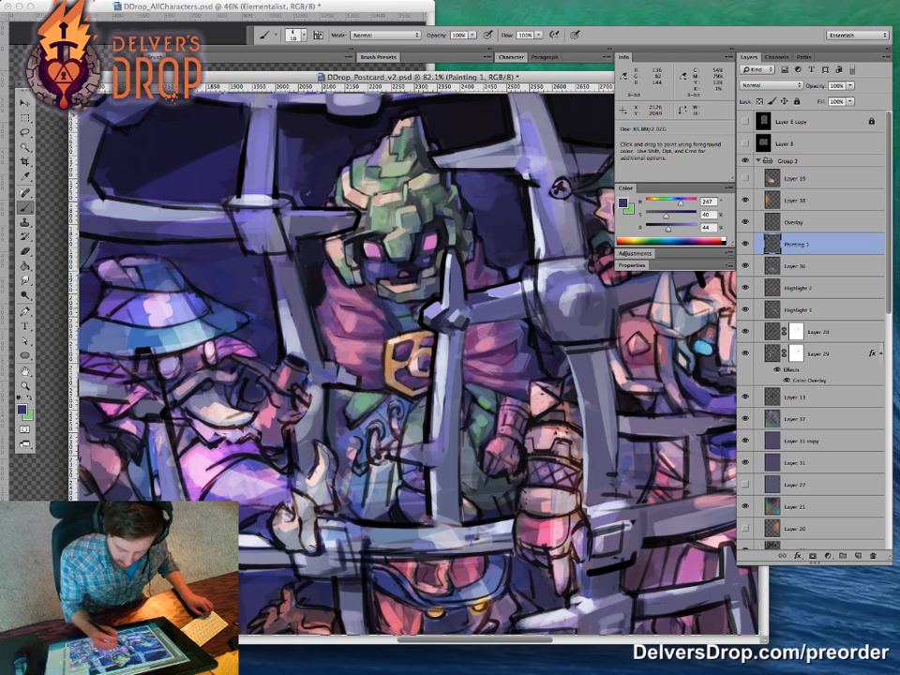
pyautogui.keyDown('alt'); pyautogui.click(318, 289); pyautogui.keyUp('alt')
pyautogui.keyDown('alt'); pyautogui.click(292, 240); pyautogui.keyUp('alt')
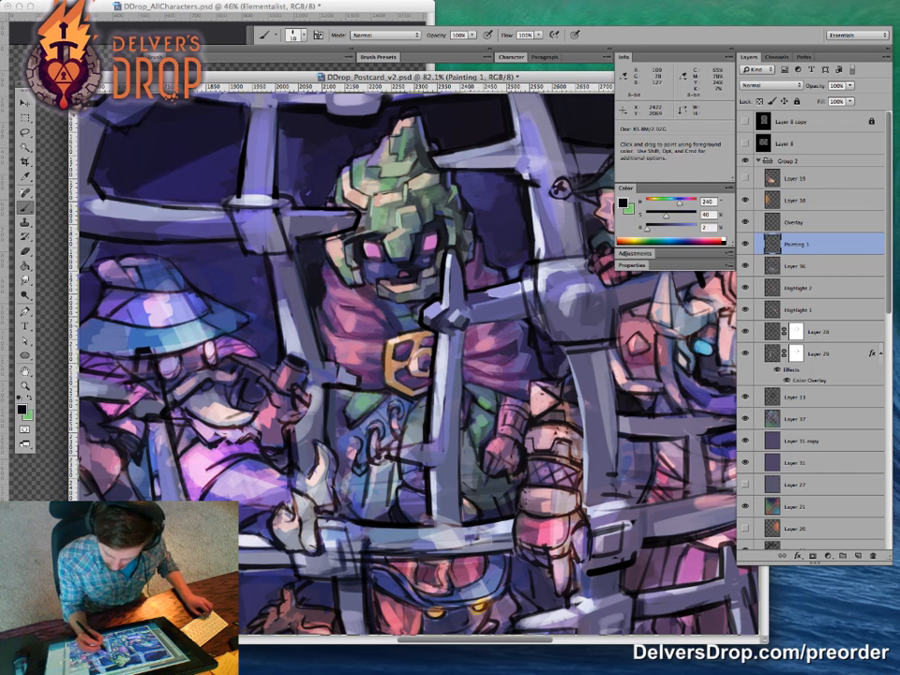
pyautogui.keyDown('alt'); pyautogui.click(474, 315); pyautogui.keyUp('alt')
pyautogui.keyDown('alt'); pyautogui.click(468, 323); pyautogui.keyUp('alt')
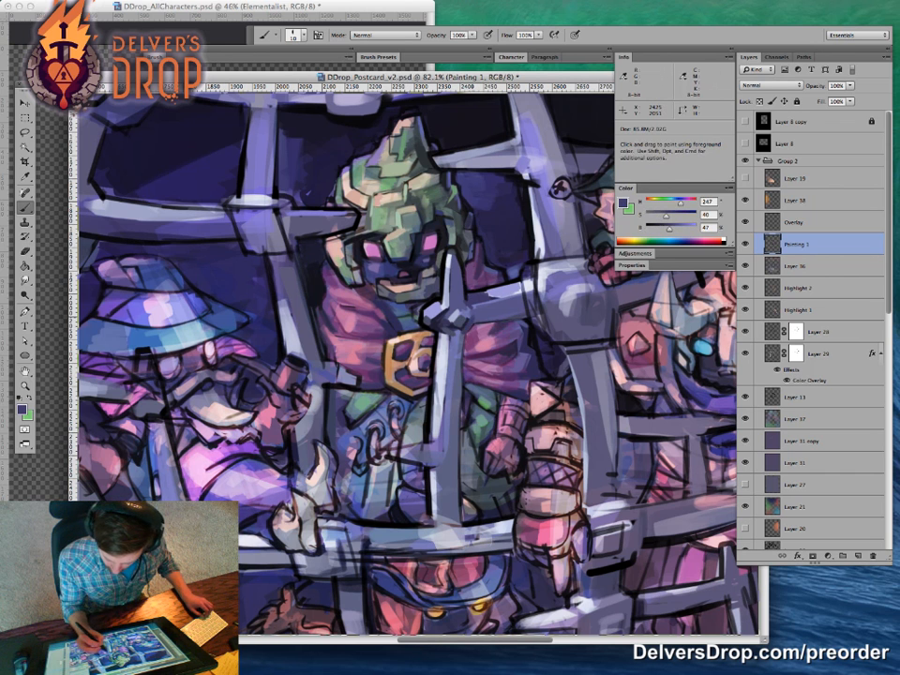
# Step: Define the cape's right shoulder edge beside the hood with sampled near-black, muted violet, dark navy and slate blue
pyautogui.keyDown('alt'); pyautogui.click(427, 236); pyautogui.keyUp('alt')
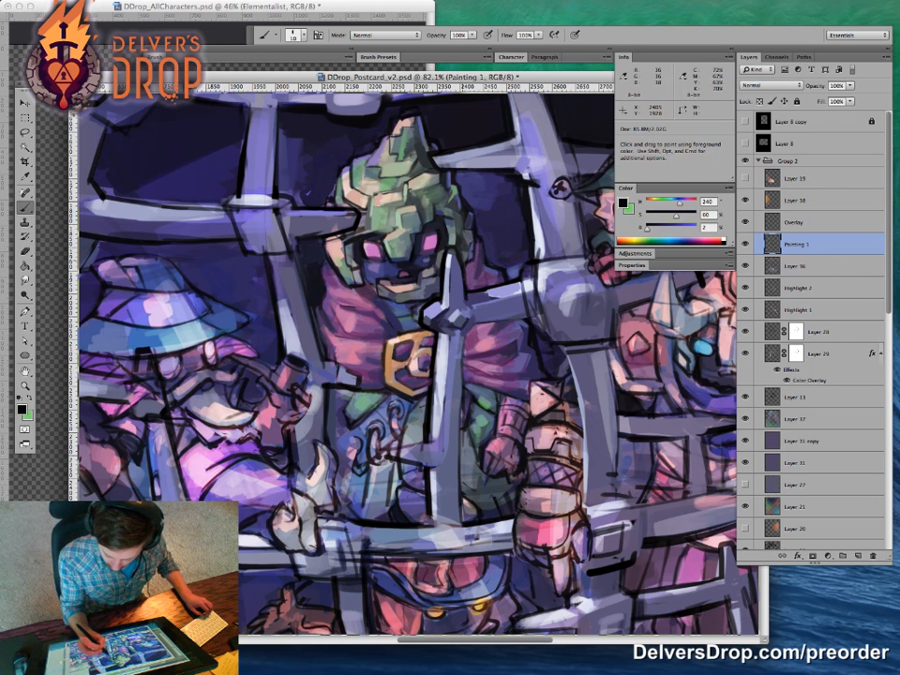
pyautogui.keyDown('alt'); pyautogui.click(482, 263); pyautogui.keyUp('alt')
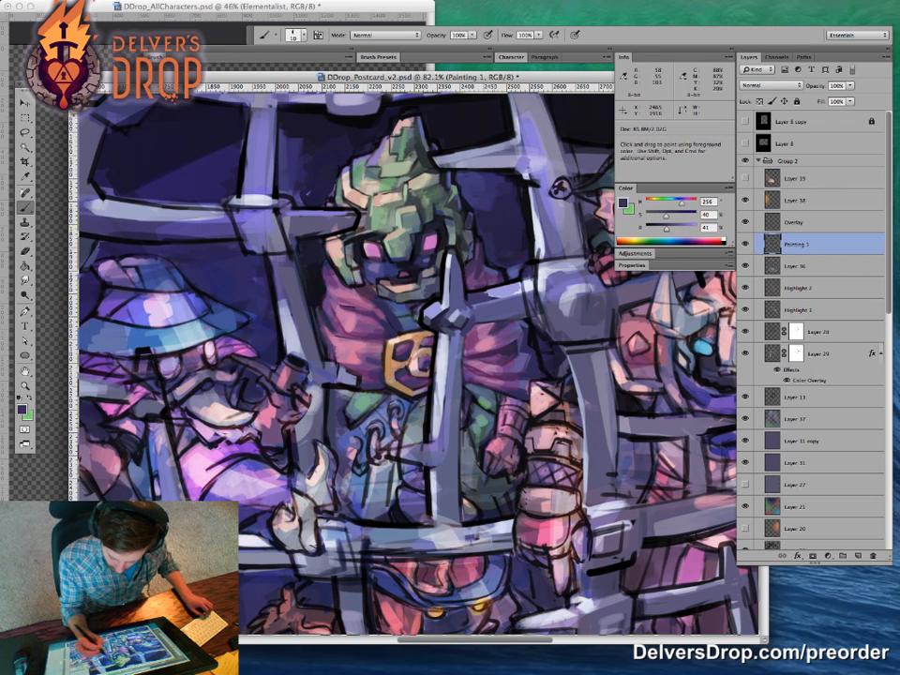
pyautogui.keyDown('alt'); pyautogui.click(541, 229); pyautogui.keyUp('alt')
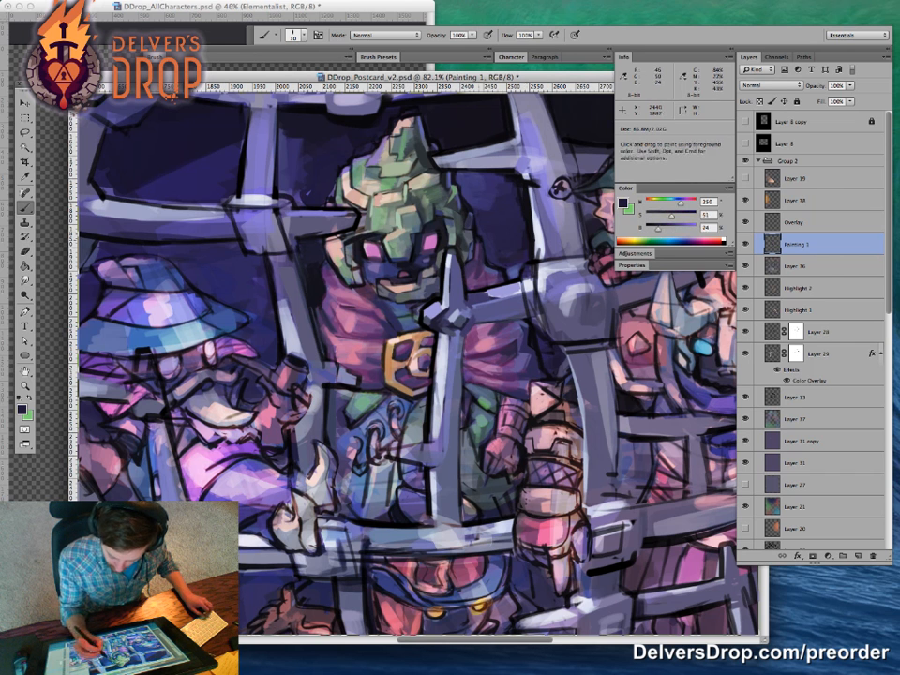
pyautogui.keyDown('alt'); pyautogui.click(476, 281); pyautogui.keyUp('alt')
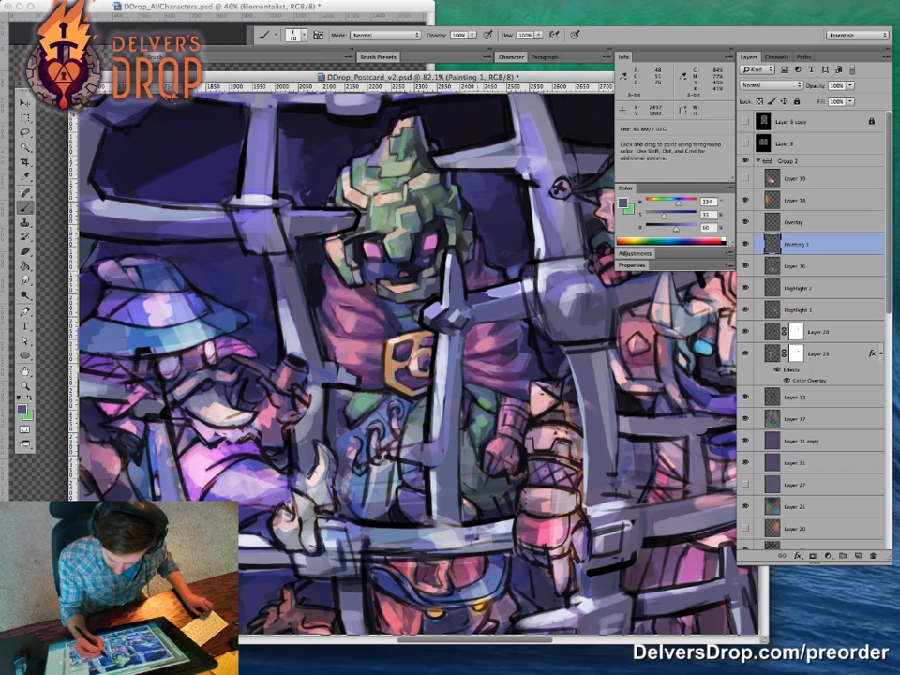
pyautogui.keyDown('alt'); pyautogui.click(475, 255); pyautogui.keyUp('alt')
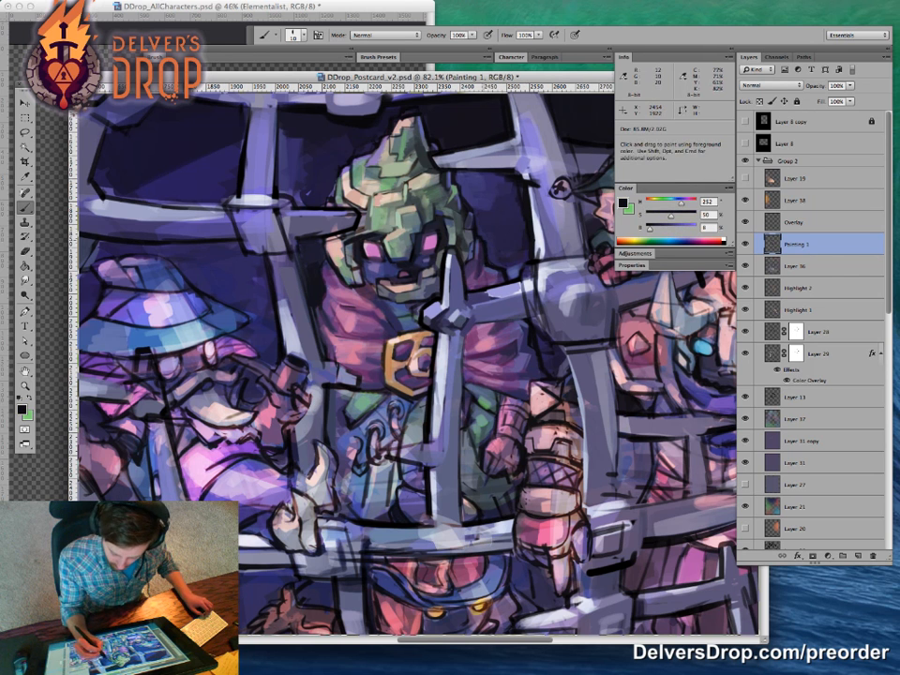
# Step: Blend the shaded area between the hood and the right shoulder with sampled slate blue and dark violet tones
pyautogui.keyDown('alt'); pyautogui.click(469, 234); pyautogui.keyUp('alt')
pyautogui.keyDown('alt'); pyautogui.click(506, 244); pyautogui.keyUp('alt')
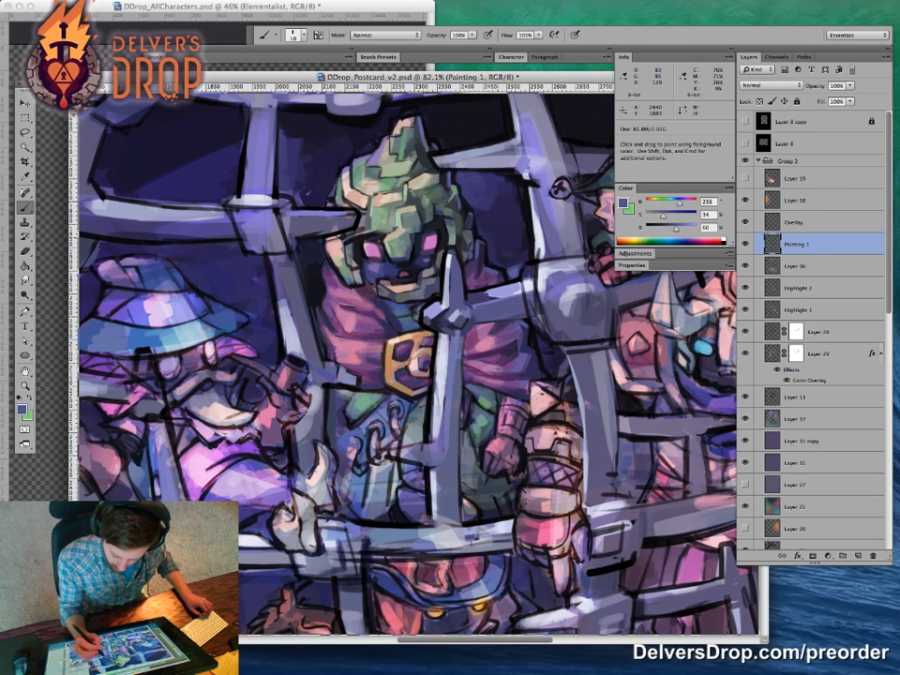
pyautogui.keyDown('alt'); pyautogui.click(469, 248); pyautogui.keyUp('alt')
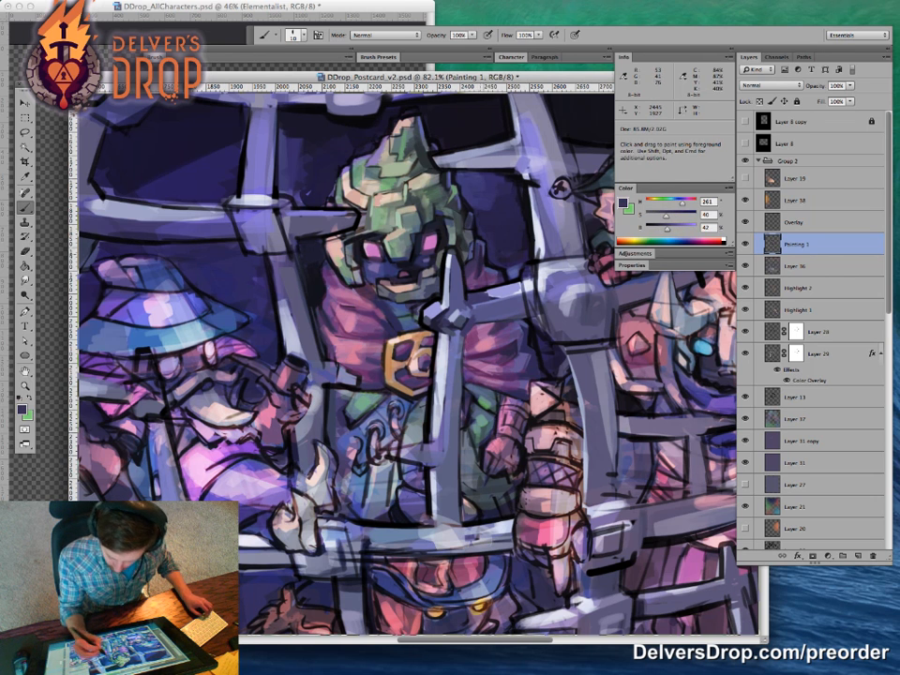
pyautogui.keyDown('alt'); pyautogui.click(479, 248); pyautogui.keyUp('alt')
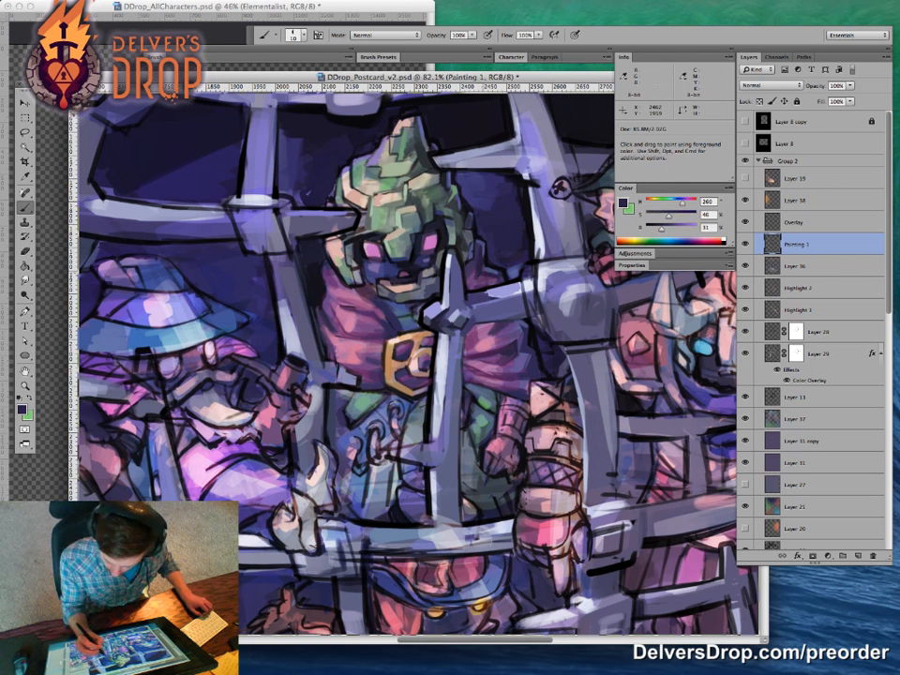
pyautogui.keyDown('alt'); pyautogui.click(516, 159); pyautogui.keyUp('alt')
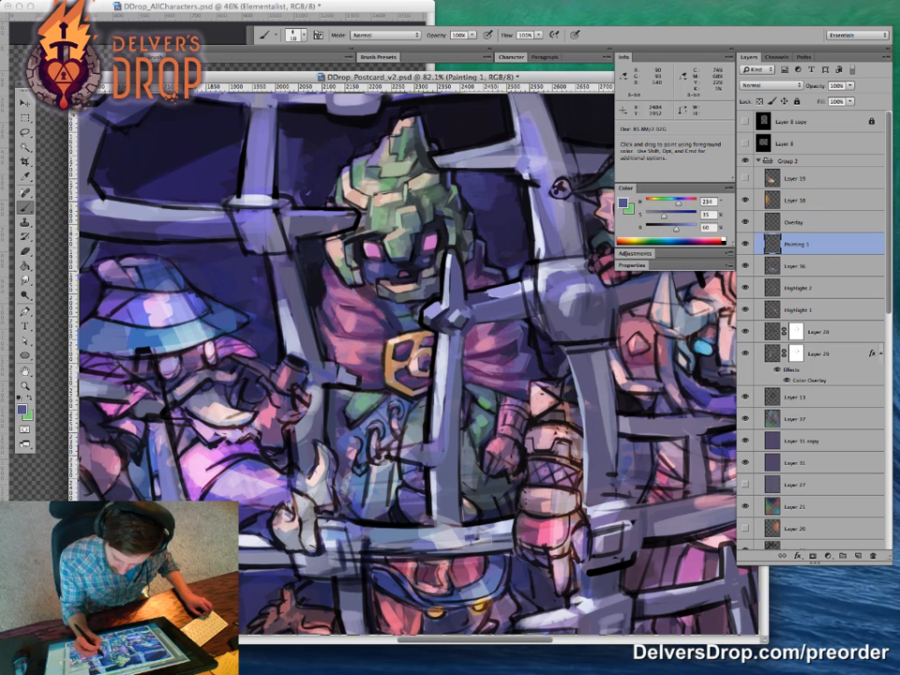
# Step: Rework the folds and outer edge of the cape's right half with sampled dark violet, navy, magenta and deep purple
pyautogui.keyDown('alt'); pyautogui.click(493, 277); pyautogui.keyUp('alt')
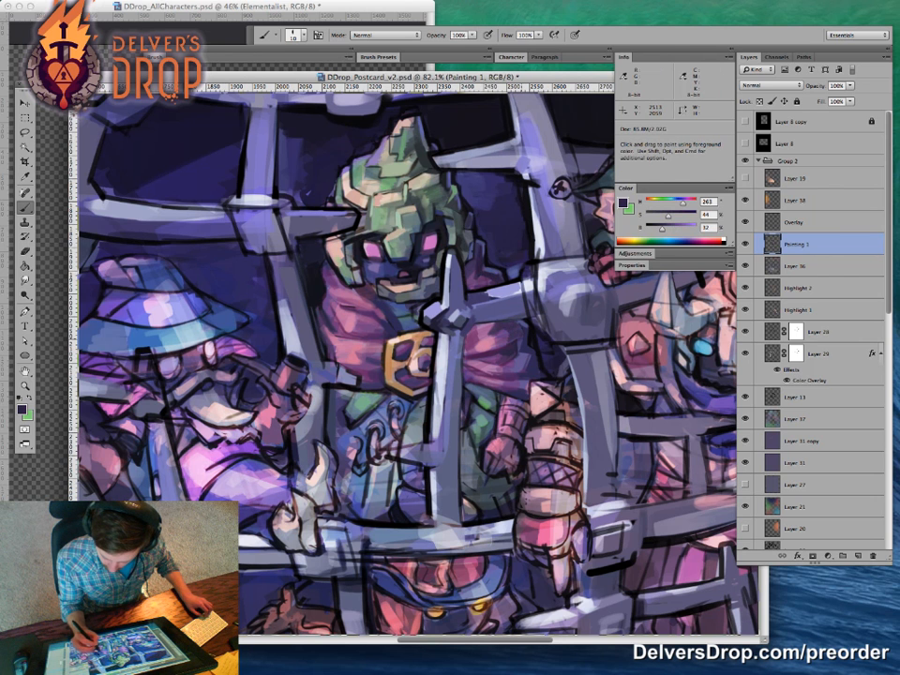
pyautogui.keyDown('alt'); pyautogui.click(503, 323); pyautogui.keyUp('alt')
pyautogui.keyDown('alt'); pyautogui.click(526, 347); pyautogui.keyUp('alt')
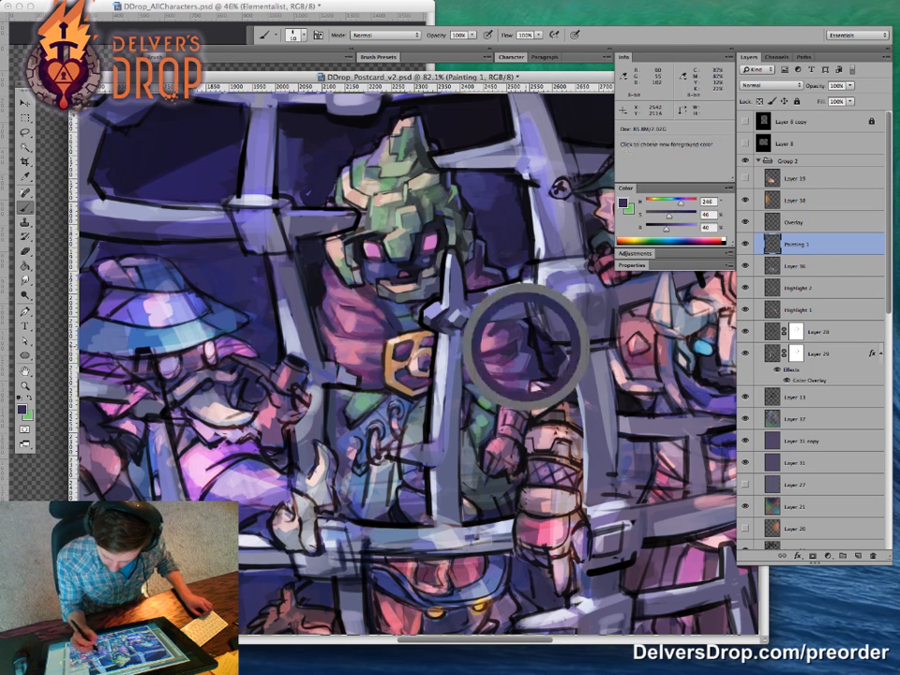
pyautogui.keyDown('alt'); pyautogui.click(394, 323); pyautogui.keyUp('alt')
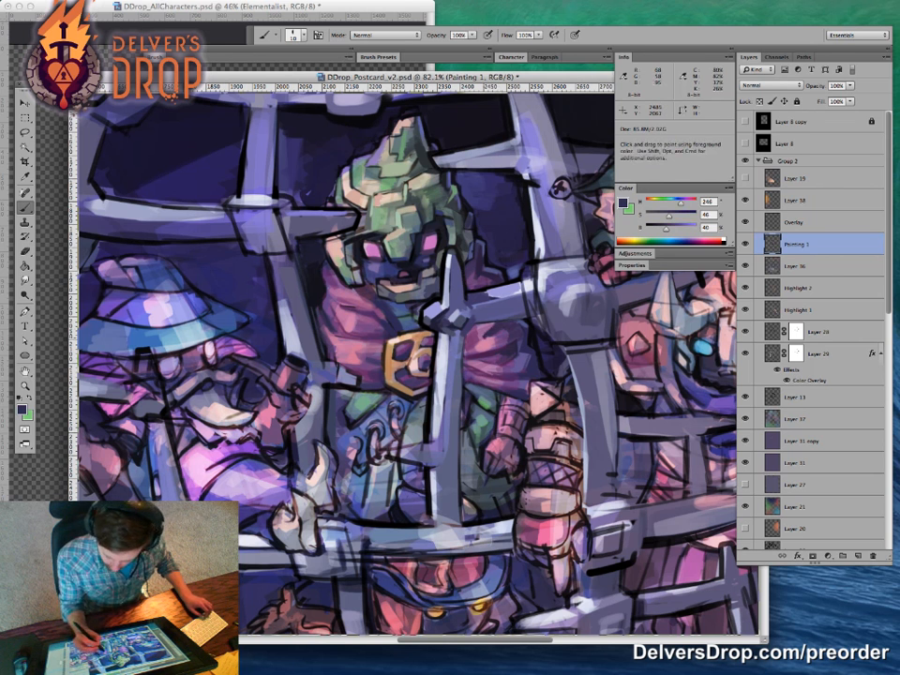
pyautogui.keyDown('alt'); pyautogui.click(479, 350); pyautogui.keyUp('alt')
pyautogui.keyDown('alt'); pyautogui.click(354, 255); pyautogui.keyUp('alt')
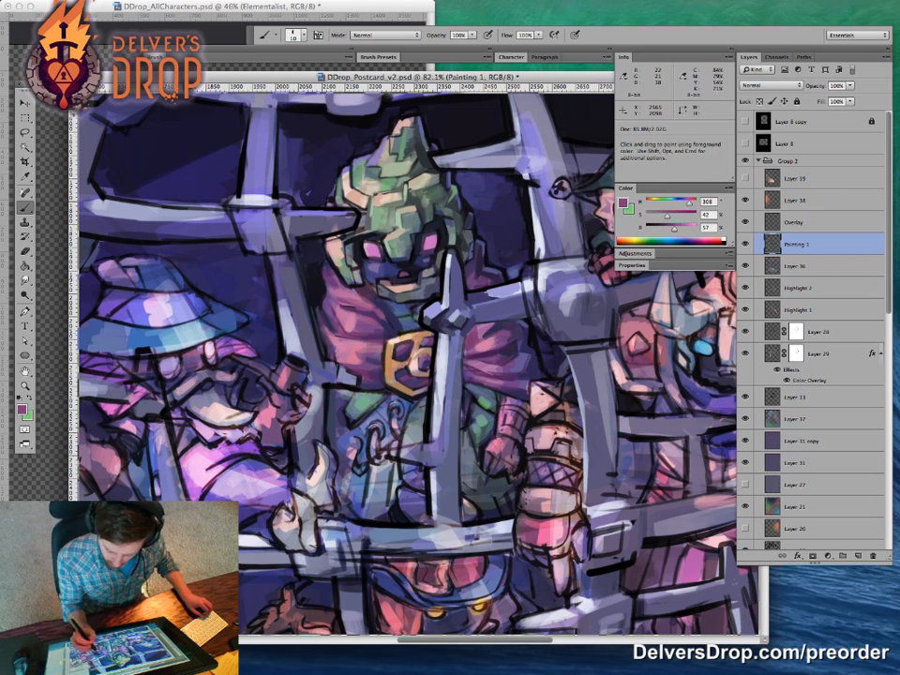
pyautogui.keyDown('alt'); pyautogui.click(505, 386); pyautogui.keyUp('alt')
pyautogui.moveTo(498, 331); pyautogui.dragTo(503, 345)
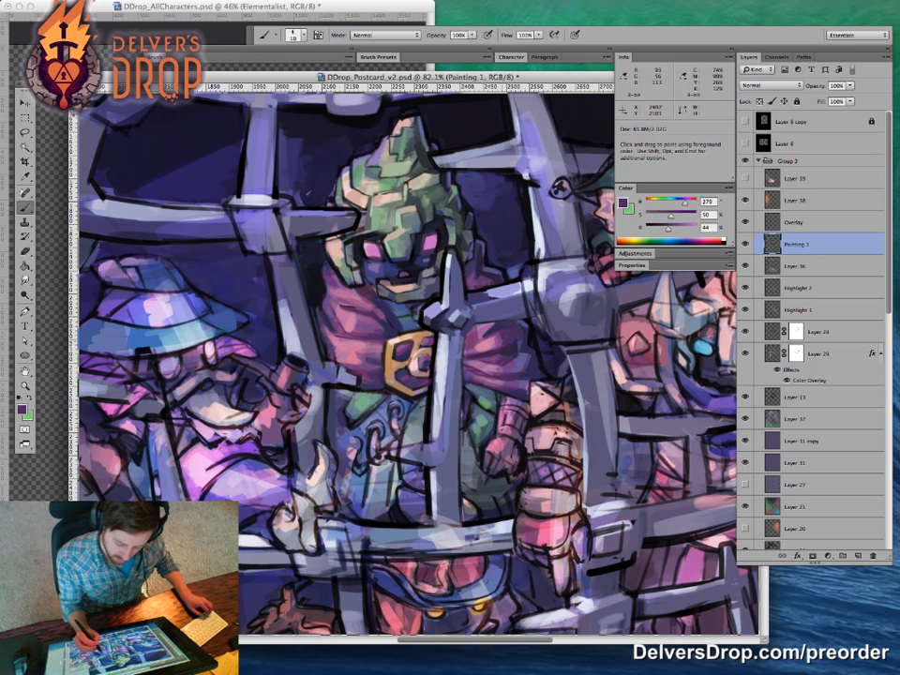
# Step: Deepen the shadow along the cape's lower right edge with sampled dark violet, enlarging the brush to 25
pyautogui.moveTo(373, 255); pyautogui.dragTo(373, 259)
pyautogui.press('z')
pyautogui.moveTo(510, 389)
pyautogui.mouseDown()
pyautogui.moveTo(417, 389)
pyautogui.moveTo(478, 389)
pyautogui.moveTo(443, 374)
pyautogui.moveTo(476, 374)
pyautogui.mouseUp()
pyautogui.press('b')
pyautogui.press('z')
pyautogui.press('b')
pyautogui.keyDown('alt'); pyautogui.click(434, 366); pyautogui.keyUp('alt')
pyautogui.keyDown('alt'); pyautogui.click(434, 364); pyautogui.keyUp('alt')
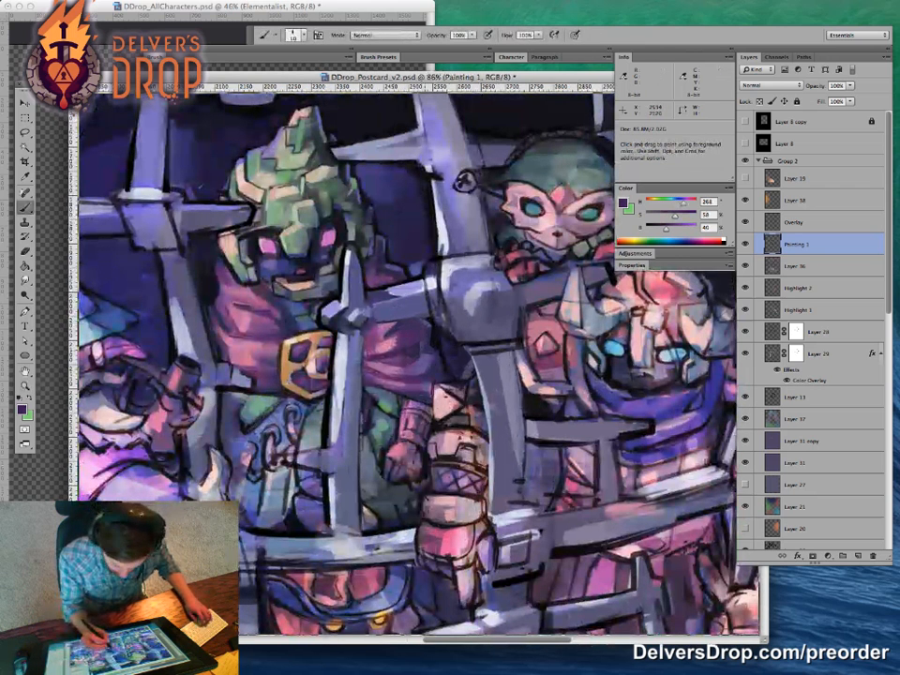
pyautogui.press(']')
pyautogui.press(']')
pyautogui.press(']')
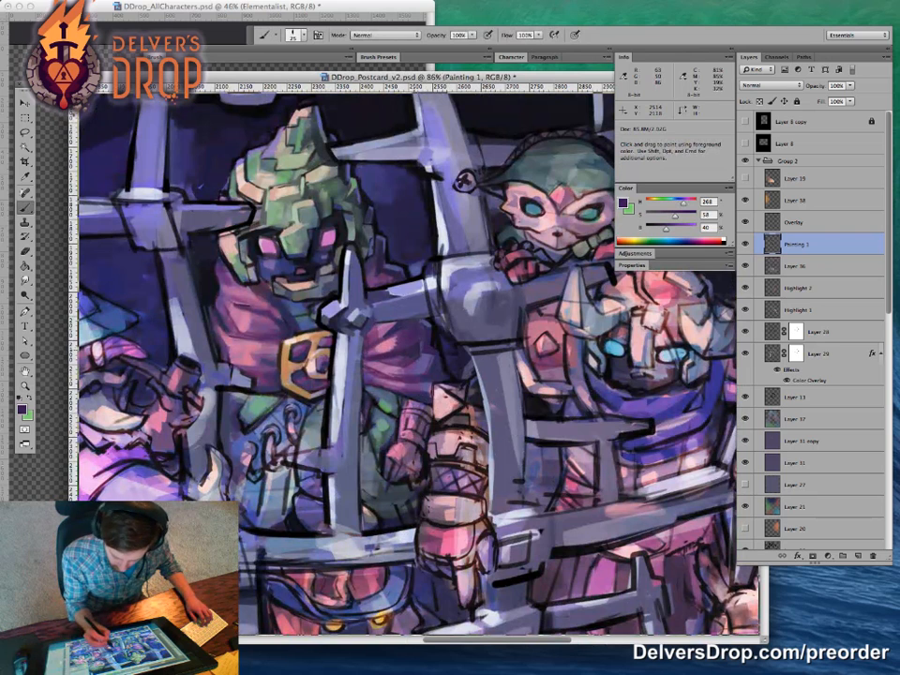
# Step: Examine the hooded character against the surrounding caged characters at several magnifications
pyautogui.moveTo(446, 397); pyautogui.dragTo(415, 394)
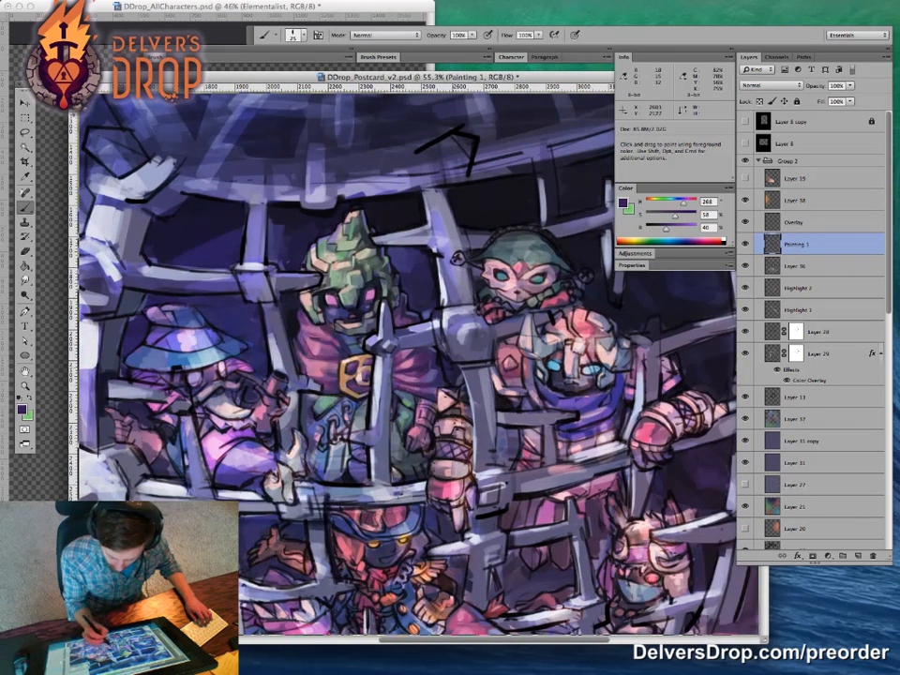
pyautogui.moveTo(425, 381); pyautogui.dragTo(445, 384)
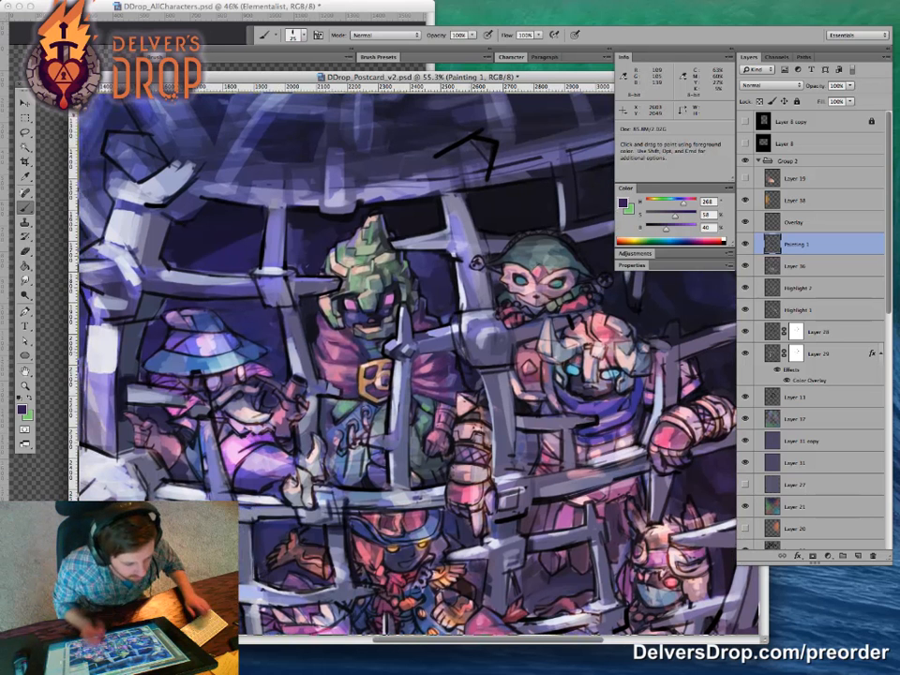
pyautogui.press('z')
pyautogui.moveTo(453, 352); pyautogui.dragTo(435, 384)
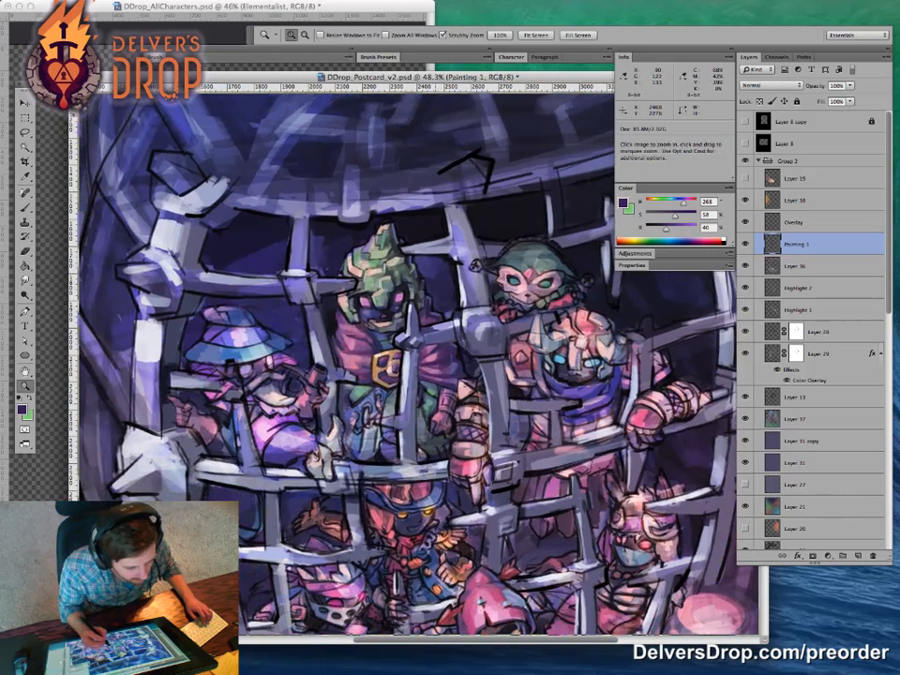
pyautogui.click(436, 383)
pyautogui.moveTo(436, 385); pyautogui.dragTo(441, 387)
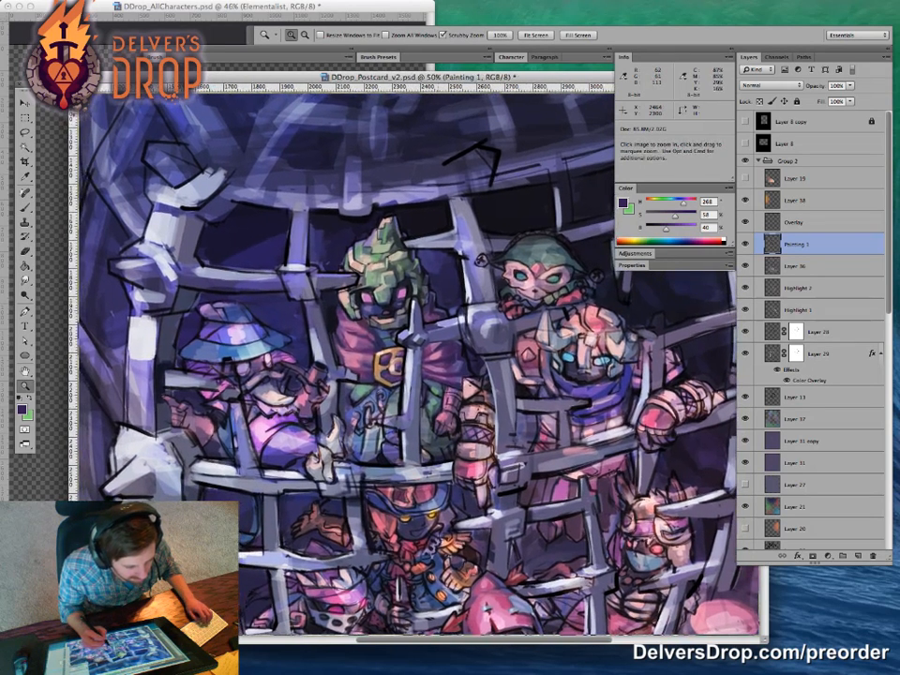
pyautogui.click(426, 419)
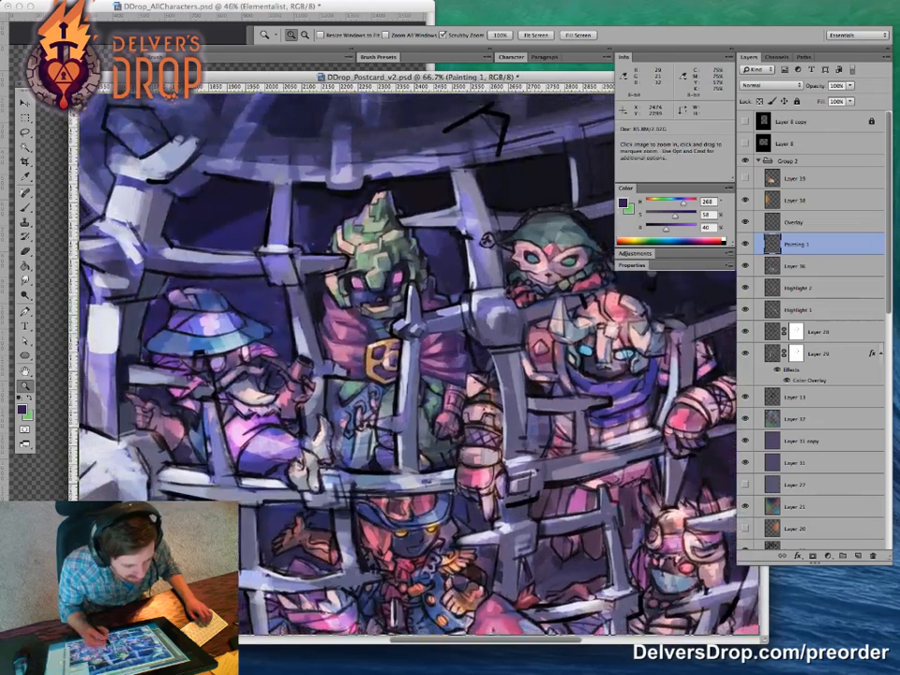
pyautogui.moveTo(463, 412)
pyautogui.mouseDown()
pyautogui.moveTo(453, 411)
pyautogui.moveTo(457, 418)
pyautogui.mouseUp()
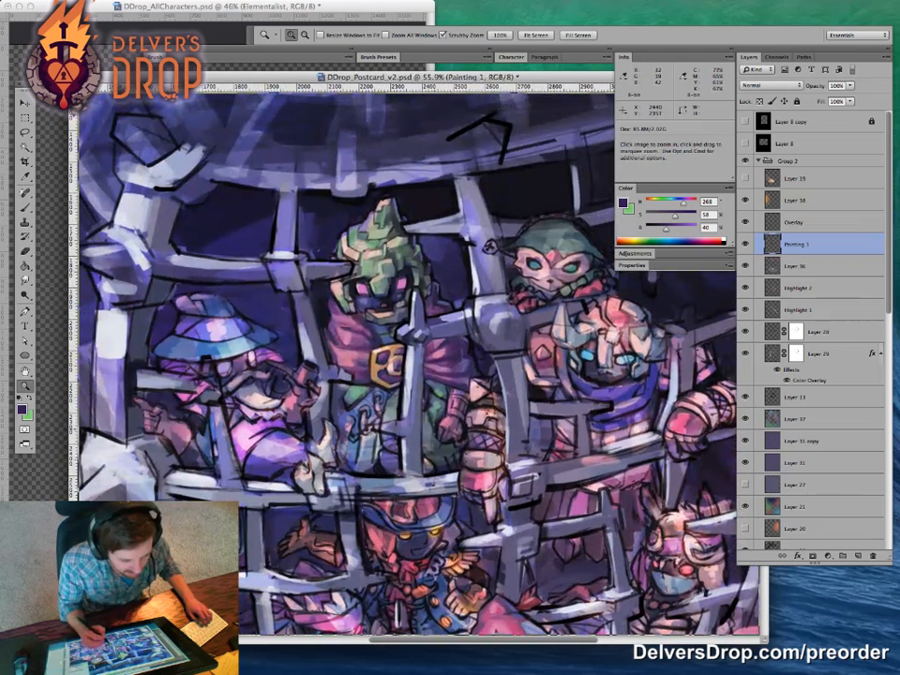
pyautogui.moveTo(388, 396); pyautogui.dragTo(404, 394)
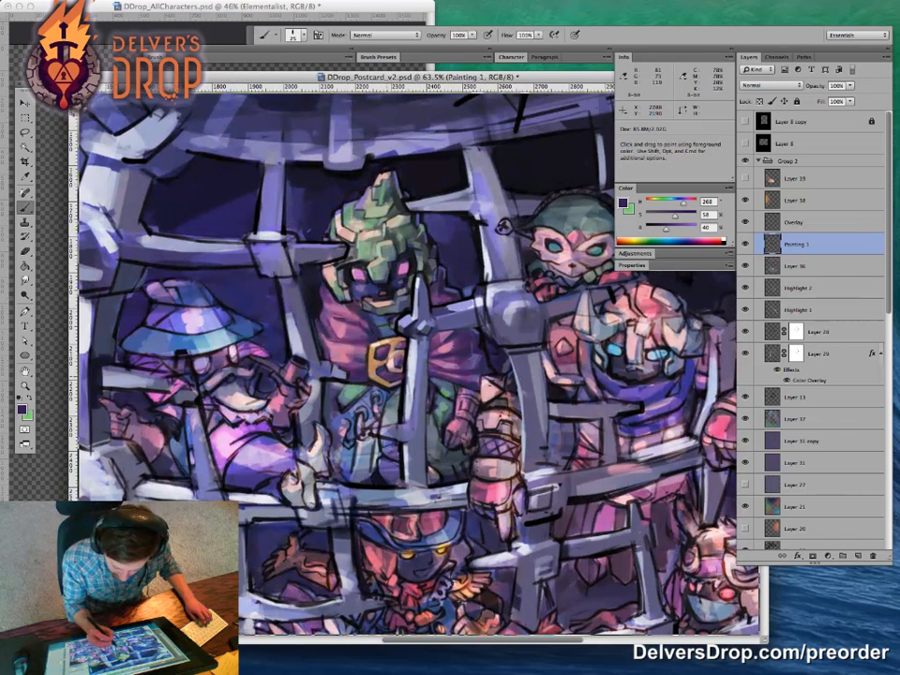
# Step: Shade the cape's left half and shoulder beside the hood with sampled dark violet and muted purple
pyautogui.moveTo(367, 330); pyautogui.dragTo(401, 324)
pyautogui.keyDown('alt'); pyautogui.click(340, 352); pyautogui.keyUp('alt')
pyautogui.press('x')
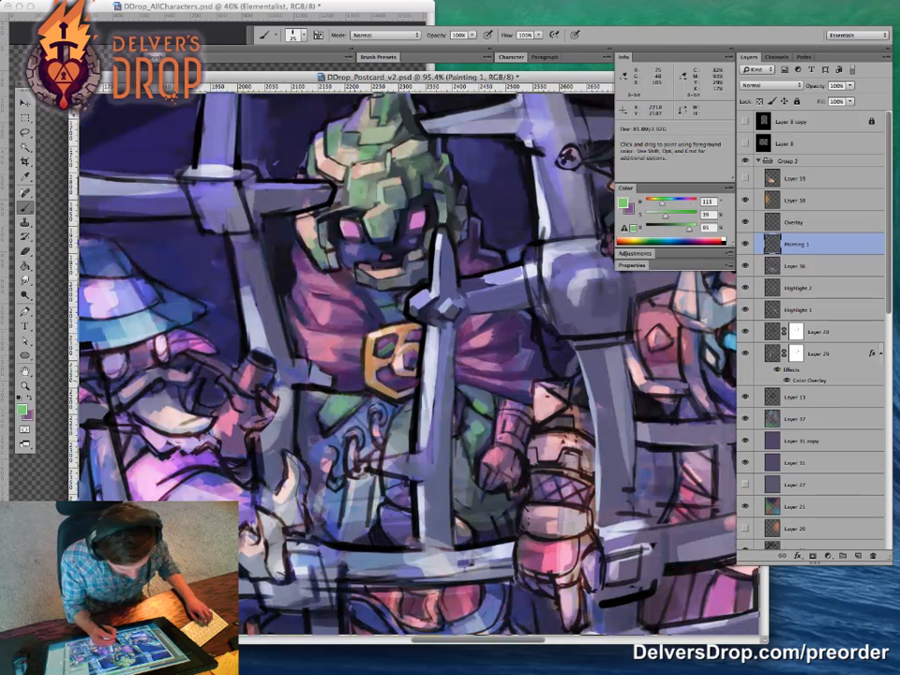
pyautogui.keyDown('alt'); pyautogui.click(266, 287); pyautogui.keyUp('alt')
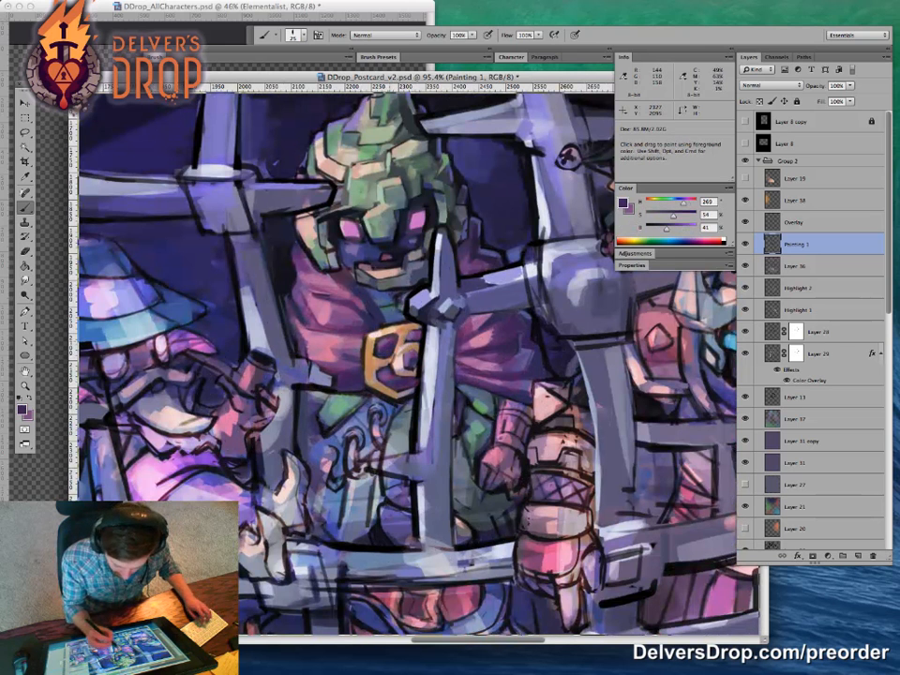
pyautogui.press('x')
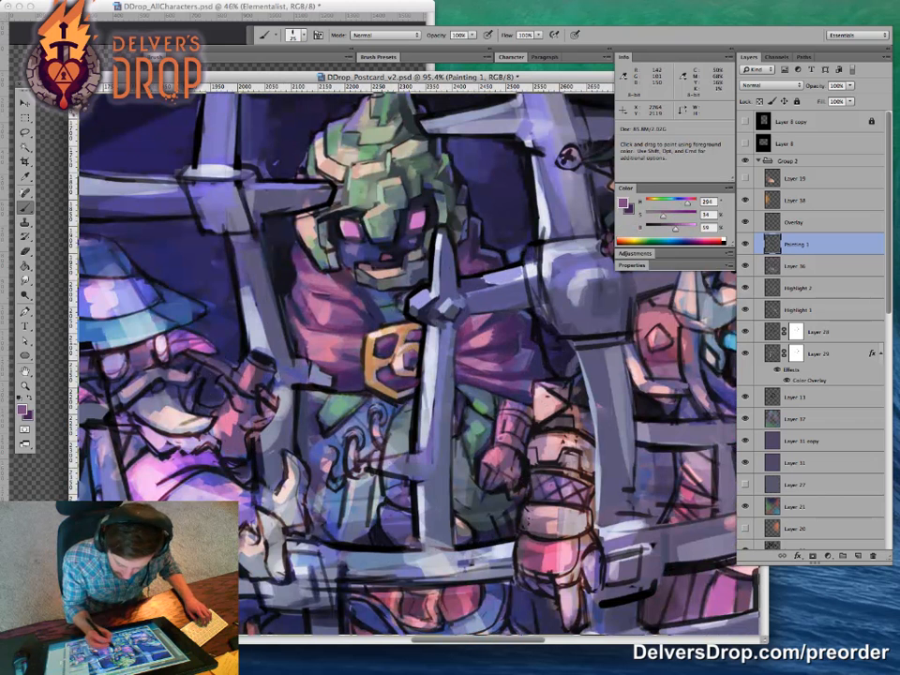
pyautogui.press('x')
pyautogui.moveTo(308, 249); pyautogui.dragTo(313, 254)
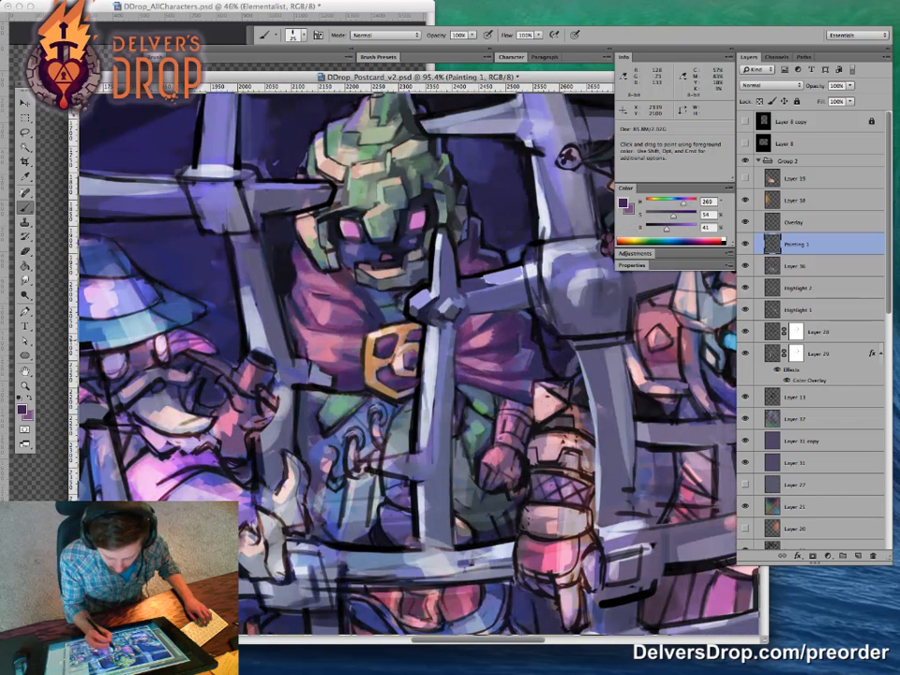
# Step: Touch up the highlight on the gold buckle with sampled pale pink and a size 10 brush
pyautogui.moveTo(417, 451)
pyautogui.mouseDown()
pyautogui.moveTo(386, 452)
pyautogui.moveTo(407, 452)
pyautogui.mouseUp()
pyautogui.keyDown('alt'); pyautogui.click(379, 343); pyautogui.keyUp('alt')
pyautogui.press('[')
pyautogui.press('[')
pyautogui.press('[')
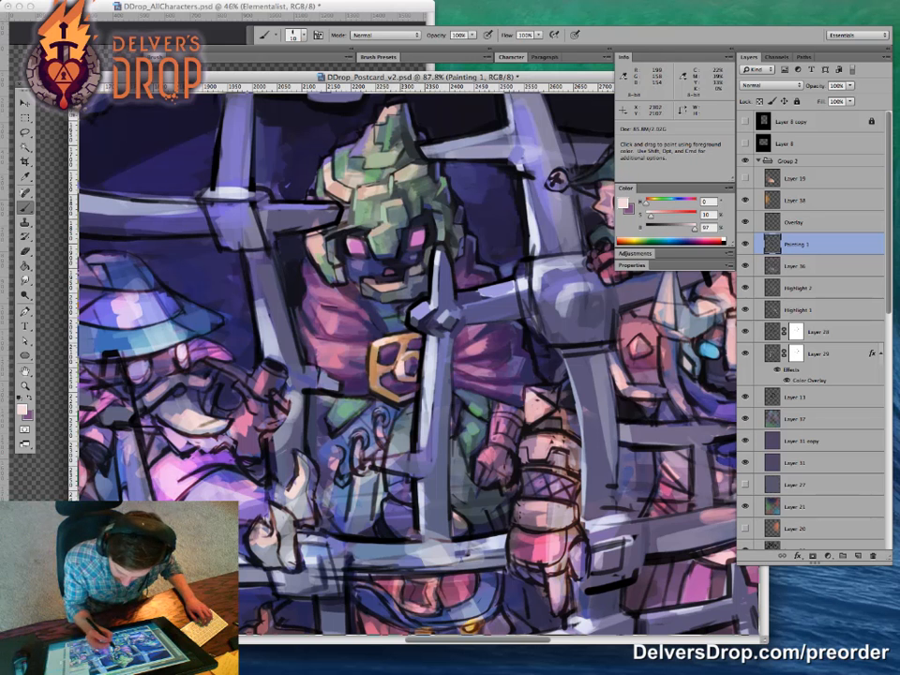
# Step: Rework the buckle's left rim and adjoining shadows with sampled warm brown and dark violet
pyautogui.press('super+space')
pyautogui.moveTo(399, 380); pyautogui.dragTo(435, 379)
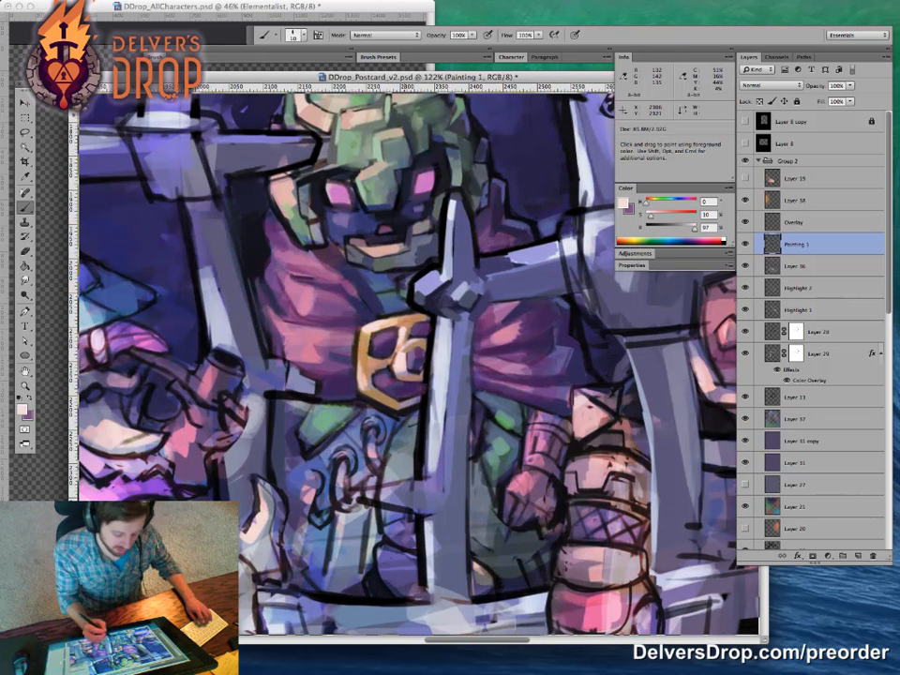
pyautogui.keyDown('alt'); pyautogui.click(364, 379); pyautogui.keyUp('alt')
pyautogui.keyDown('alt'); pyautogui.click(368, 377); pyautogui.keyUp('alt')
pyautogui.moveTo(372, 373); pyautogui.dragTo(372, 385)
pyautogui.keyDown('alt'); pyautogui.click(367, 380); pyautogui.keyUp('alt')
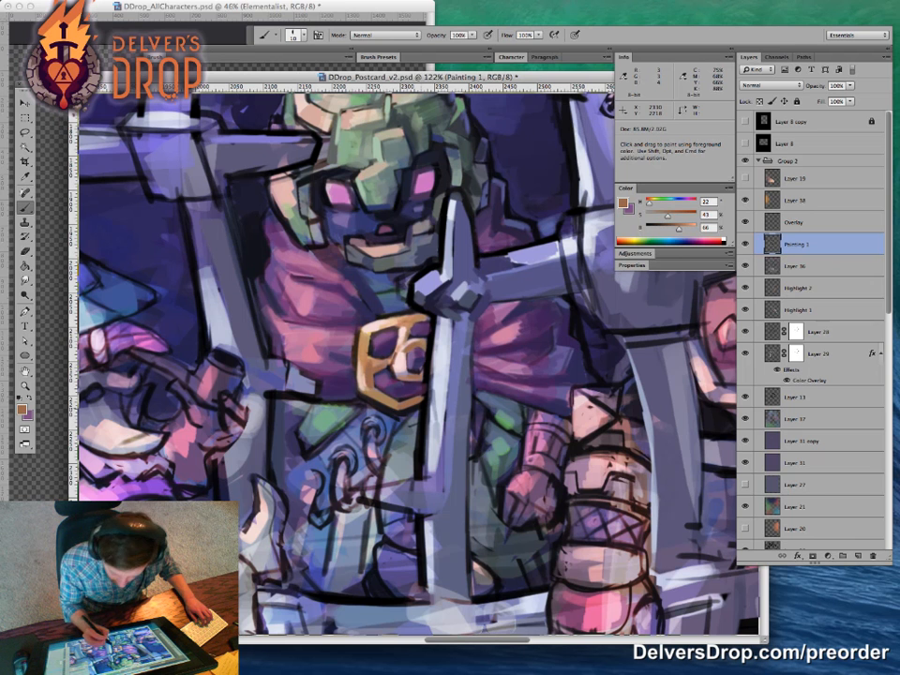
pyautogui.keyDown('alt'); pyautogui.click(303, 292); pyautogui.keyUp('alt')
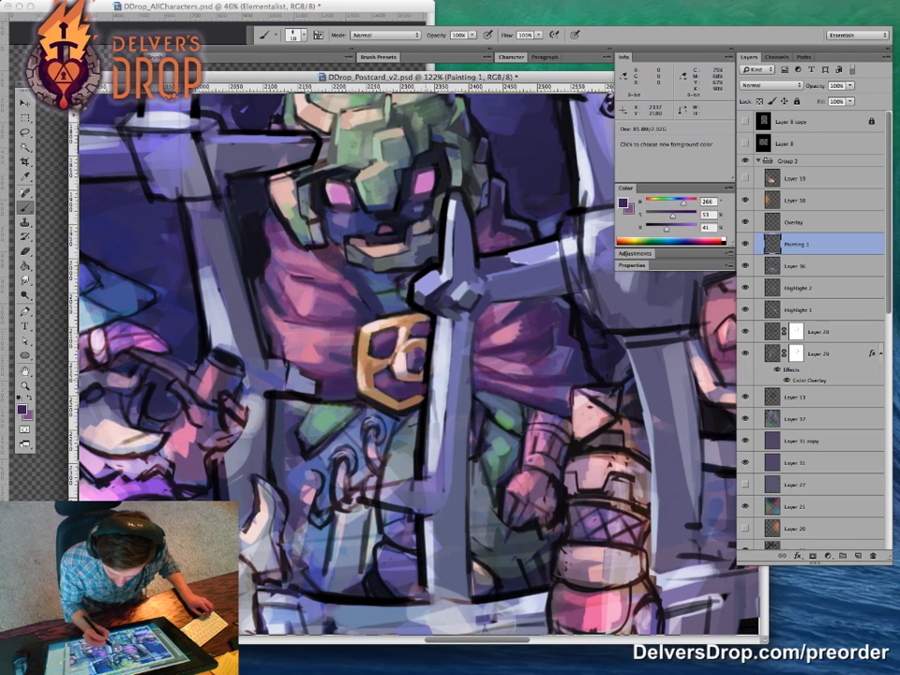
pyautogui.keyDown('alt'); pyautogui.click(375, 370); pyautogui.keyUp('alt')
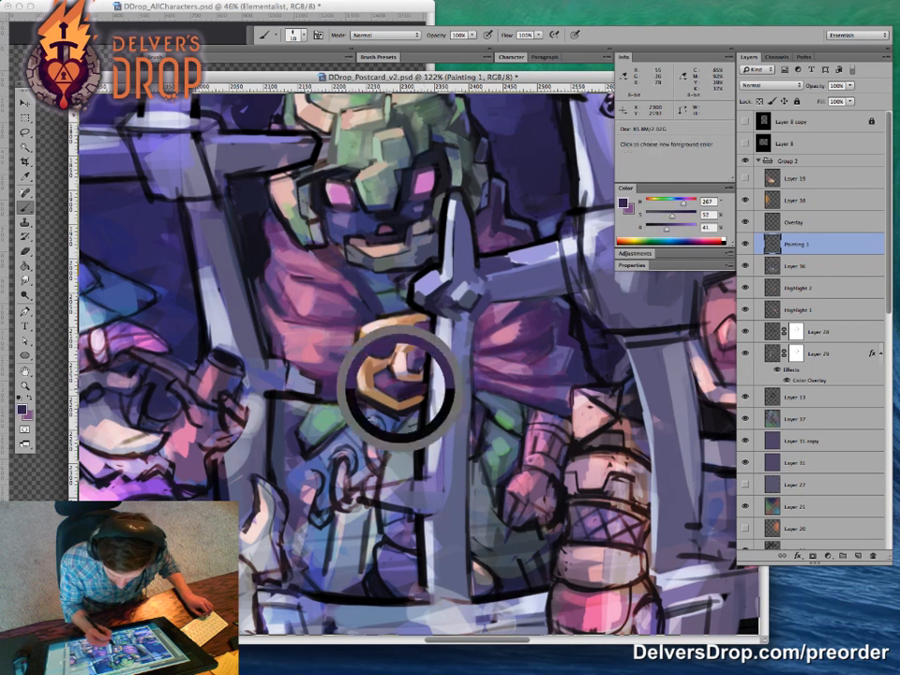
# Step: Refine the character's jaw and the hood's edges with sampled grey-green, slate grey and near-black tones
pyautogui.press('z')
pyautogui.moveTo(389, 334)
pyautogui.mouseDown()
pyautogui.moveTo(274, 334)
pyautogui.moveTo(387, 333)
pyautogui.mouseUp()
pyautogui.press('b')
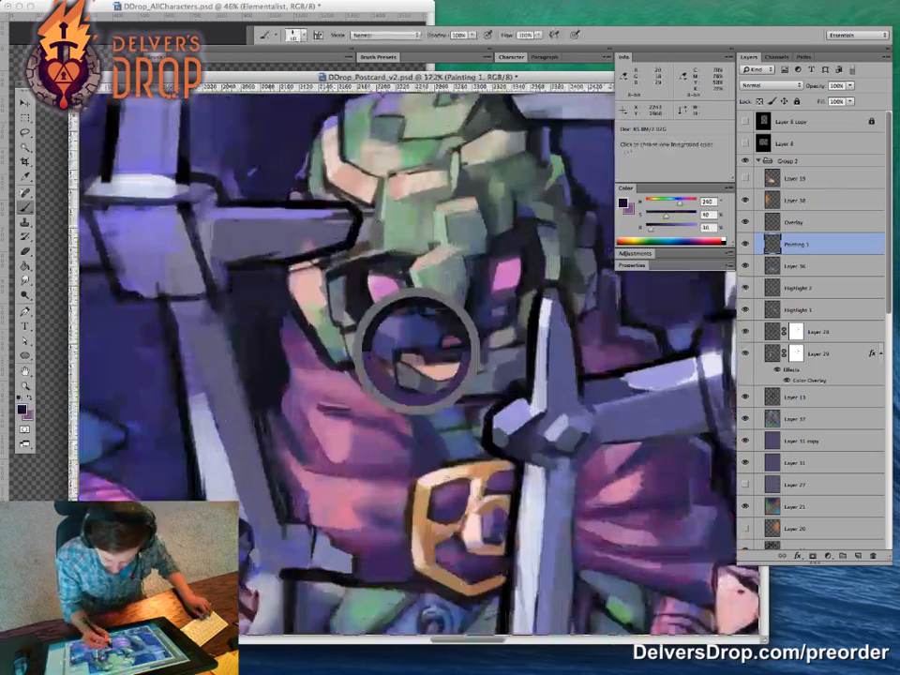
pyautogui.keyDown('alt'); pyautogui.click(439, 374); pyautogui.keyUp('alt')
pyautogui.moveTo(316, 284); pyautogui.dragTo(341, 285)
pyautogui.keyDown('alt'); pyautogui.click(499, 112); pyautogui.keyUp('alt')
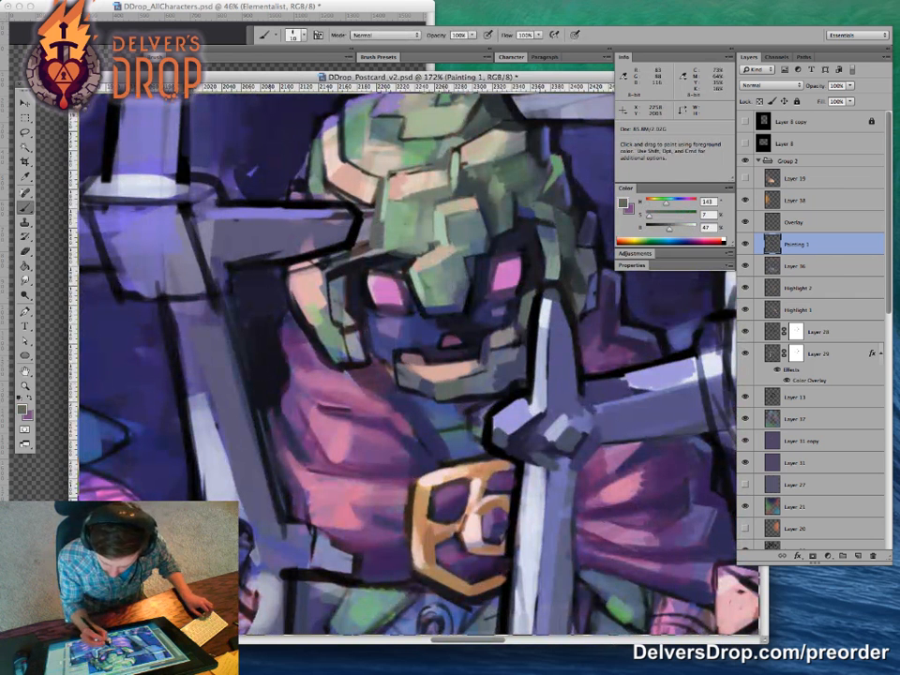
pyautogui.keyDown('alt'); pyautogui.click(501, 141); pyautogui.keyUp('alt')
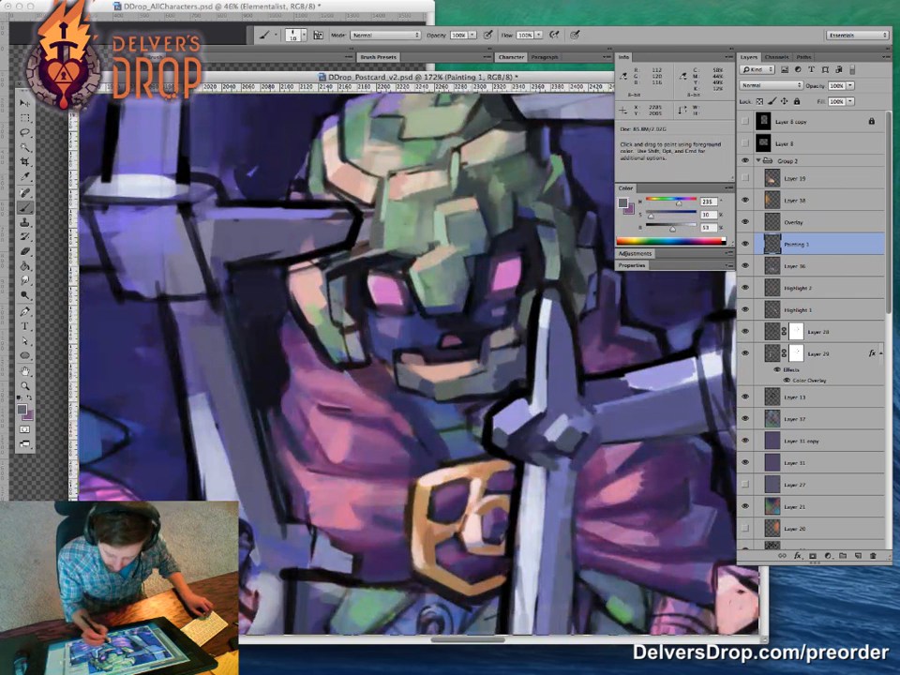
pyautogui.keyDown('alt'); pyautogui.click(514, 365); pyautogui.keyUp('alt')
pyautogui.moveTo(300, 275); pyautogui.dragTo(313, 288)
pyautogui.moveTo(250, 270)
pyautogui.mouseDown()
pyautogui.moveTo(240, 244)
pyautogui.moveTo(248, 262)
pyautogui.moveTo(256, 247)
pyautogui.moveTo(272, 249)
pyautogui.moveTo(266, 241)
pyautogui.mouseUp()
pyautogui.keyDown('alt'); pyautogui.click(260, 283); pyautogui.keyUp('alt')
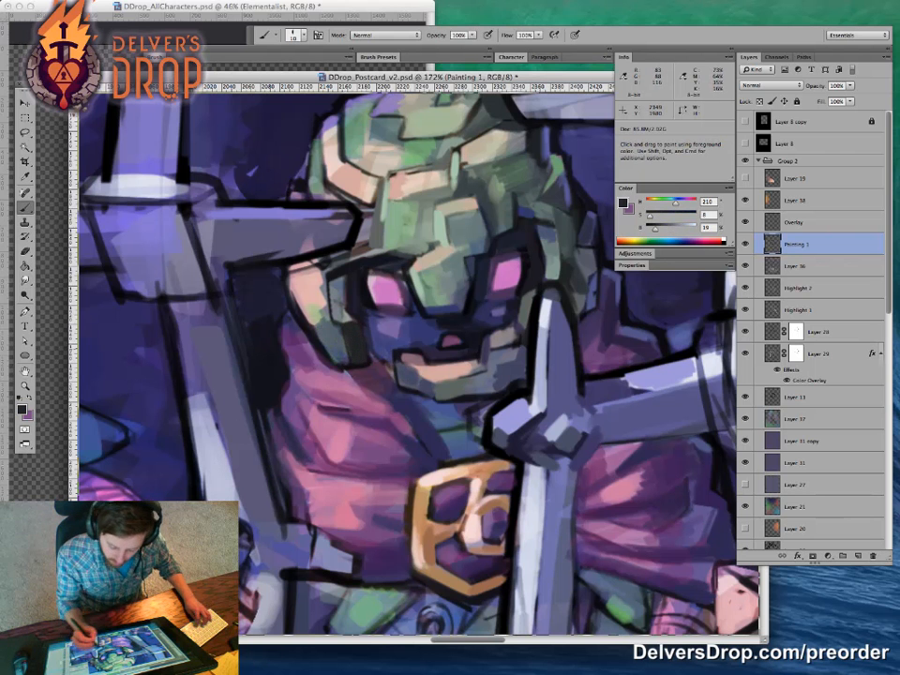
# Step: Touch up the hood's left side flap beside the face with sampled slate blue and pale green
pyautogui.scroll(-3, 403, 365)
pyautogui.hscroll(1, 403, 365)
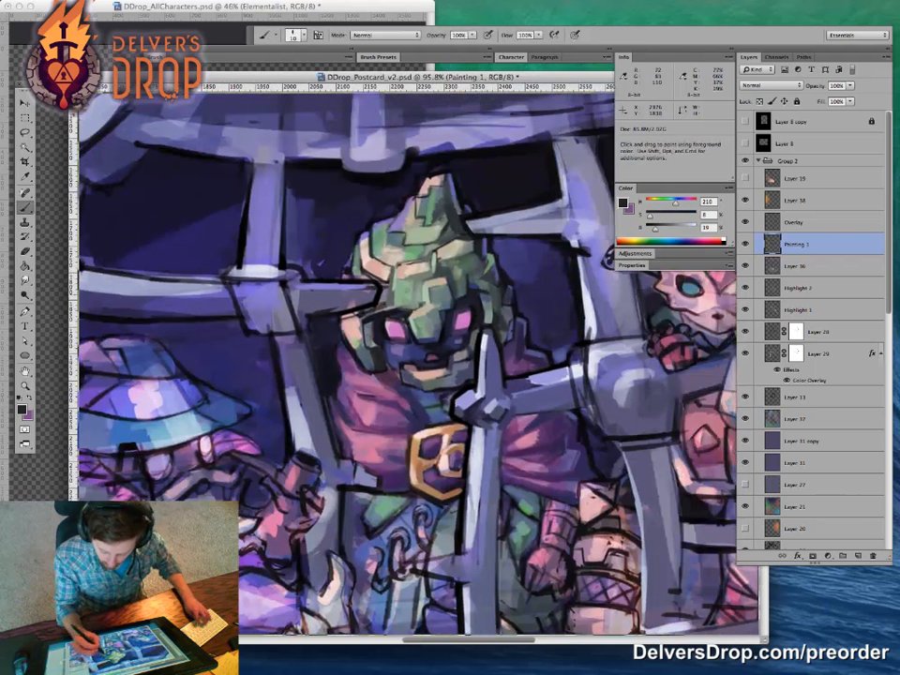
pyautogui.keyDown('alt'); pyautogui.click(363, 222); pyautogui.keyUp('alt')
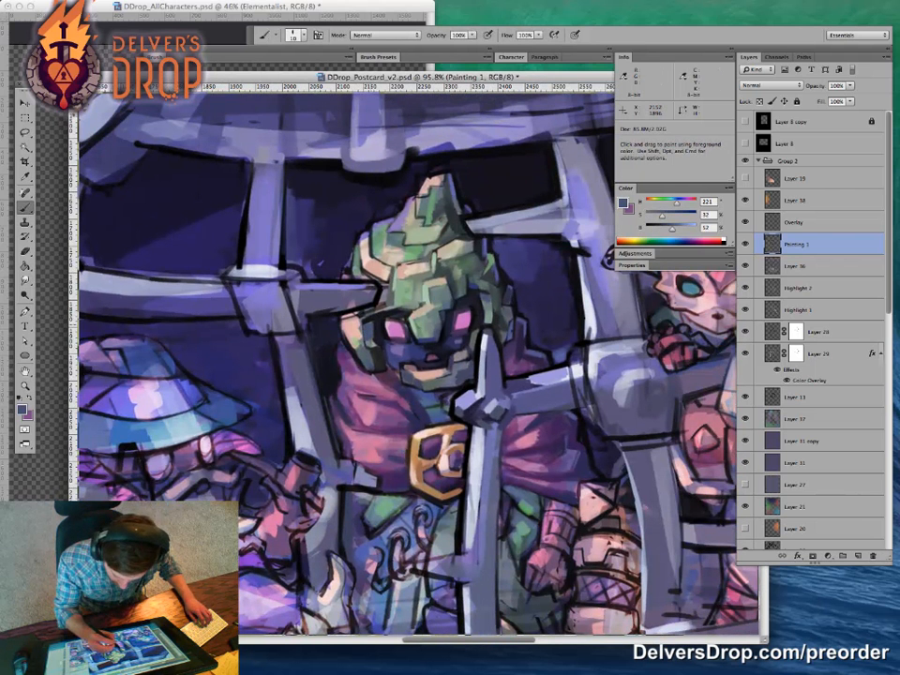
pyautogui.keyDown('alt'); pyautogui.click(356, 341); pyautogui.keyUp('alt')
pyautogui.moveTo(358, 347); pyautogui.dragTo(362, 356)
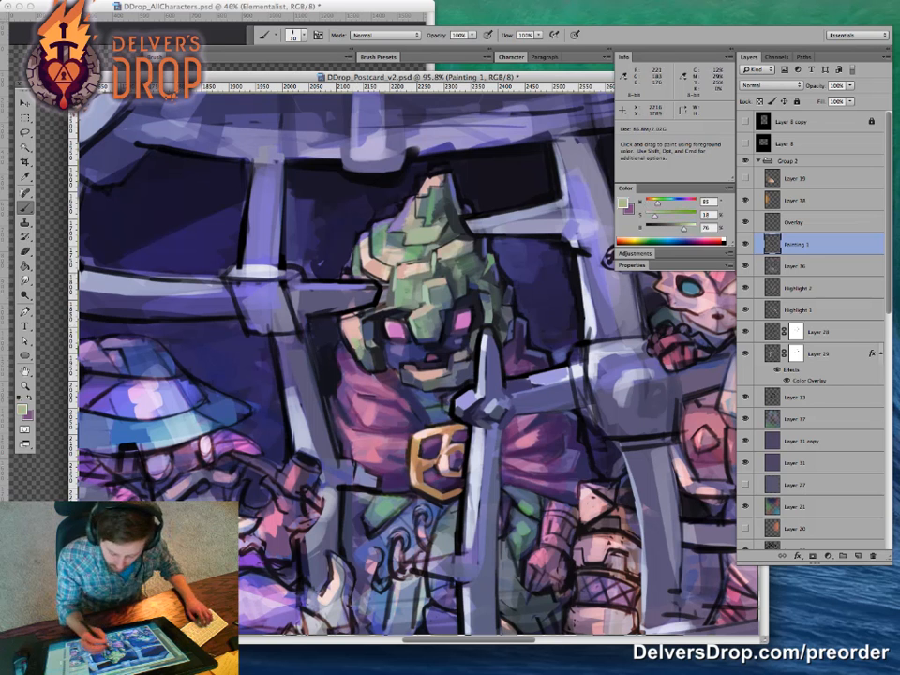
# Step: Soften the black outline around the bar tip touching the hood with sampled grey-violet, violet and blue-grey
pyautogui.keyDown('alt'); pyautogui.click(379, 292); pyautogui.keyUp('alt')
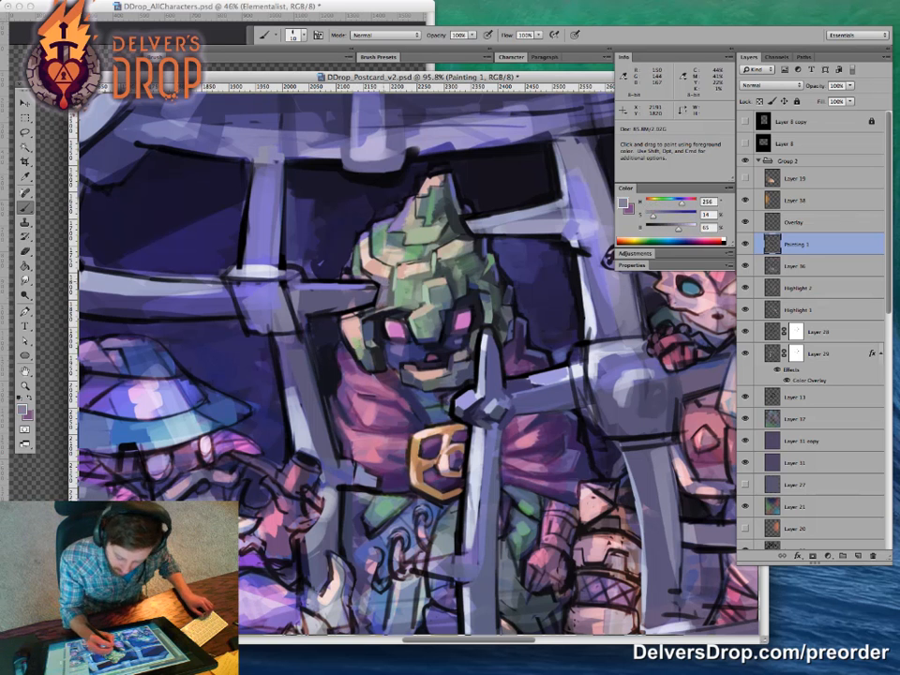
pyautogui.keyDown('alt'); pyautogui.click(338, 224); pyautogui.keyUp('alt')
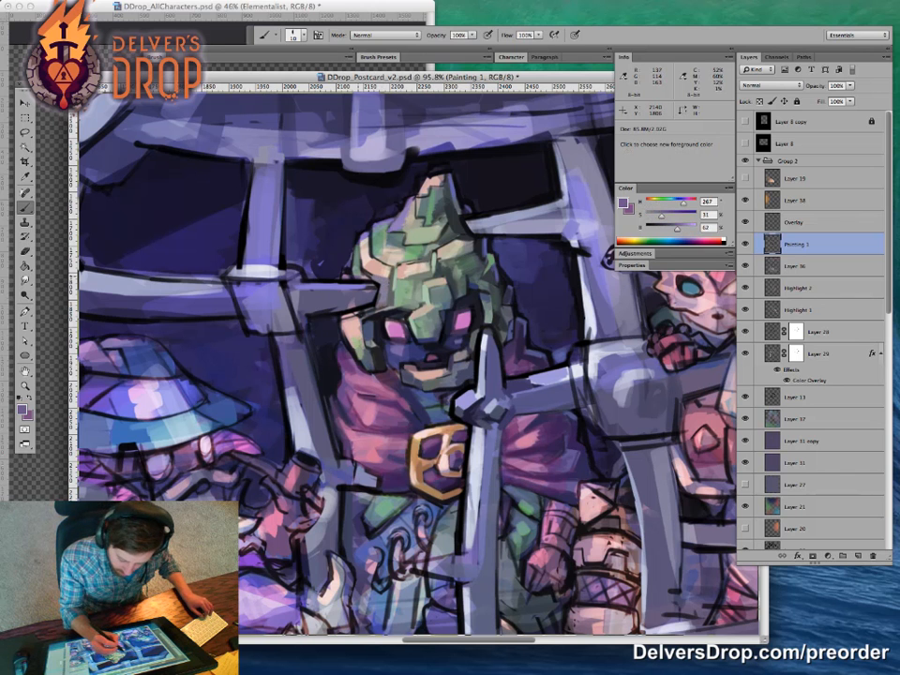
pyautogui.keyDown('alt'); pyautogui.click(506, 131); pyautogui.keyUp('alt')
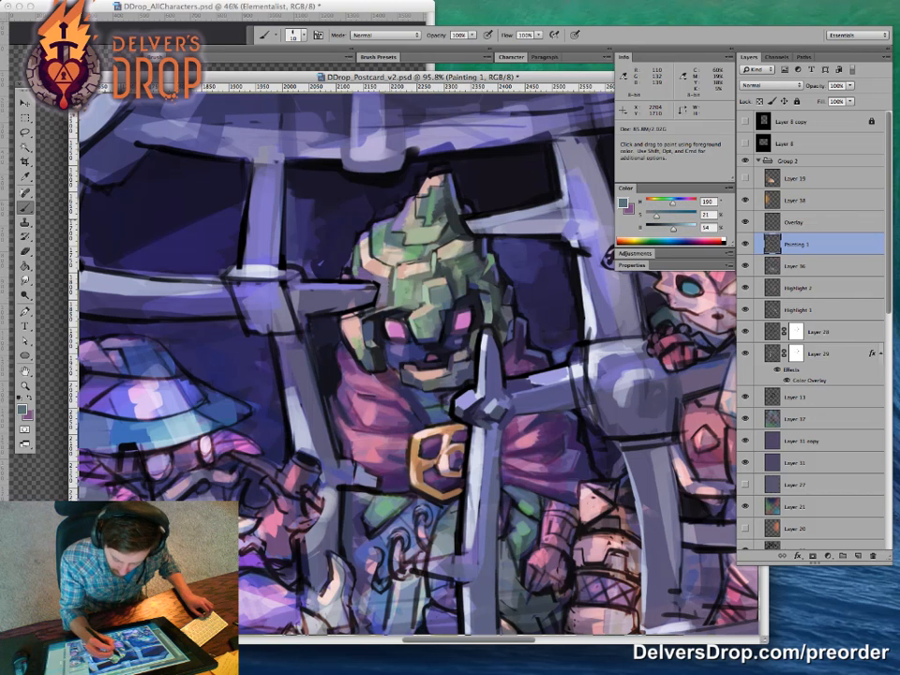
# Step: Repaint the light band on the hood's upper left side with sampled peach and neighbouring hood colours
pyautogui.keyDown('alt'); pyautogui.click(328, 281); pyautogui.keyUp('alt')
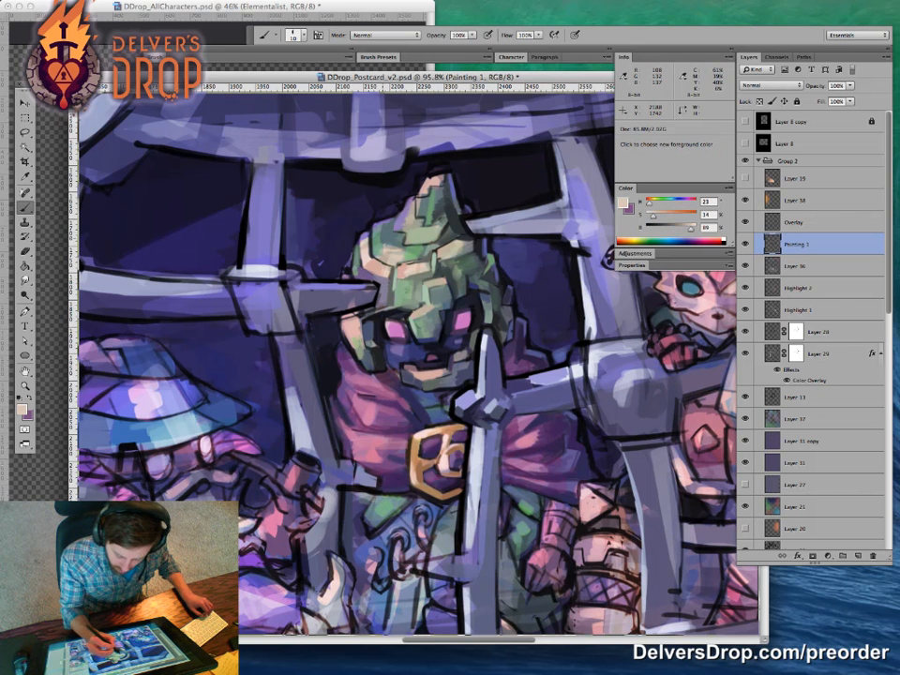
pyautogui.press('z')
pyautogui.moveTo(483, 328)
pyautogui.mouseDown()
pyautogui.moveTo(403, 328)
pyautogui.moveTo(525, 329)
pyautogui.mouseUp()
pyautogui.press('b')
pyautogui.keyDown('alt'); pyautogui.click(337, 199); pyautogui.keyUp('alt')
pyautogui.keyDown('alt'); pyautogui.click(494, 257); pyautogui.keyUp('alt')
pyautogui.moveTo(339, 198)
pyautogui.mouseDown()
pyautogui.moveTo(361, 196)
pyautogui.moveTo(356, 202)
pyautogui.mouseUp()
# Step: Refine the folds across the upper part of the hood with sampled muted green
pyautogui.press('space')
pyautogui.moveTo(497, 309); pyautogui.dragTo(489, 318)
pyautogui.press('z')
pyautogui.moveTo(485, 325)
pyautogui.mouseDown()
pyautogui.moveTo(417, 326)
pyautogui.moveTo(534, 313)
pyautogui.mouseUp()
pyautogui.press('b')
pyautogui.moveTo(342, 204); pyautogui.dragTo(347, 210)
pyautogui.keyDown('alt'); pyautogui.click(463, 298); pyautogui.keyUp('alt')
pyautogui.keyDown('alt'); pyautogui.click(466, 291); pyautogui.keyUp('alt')
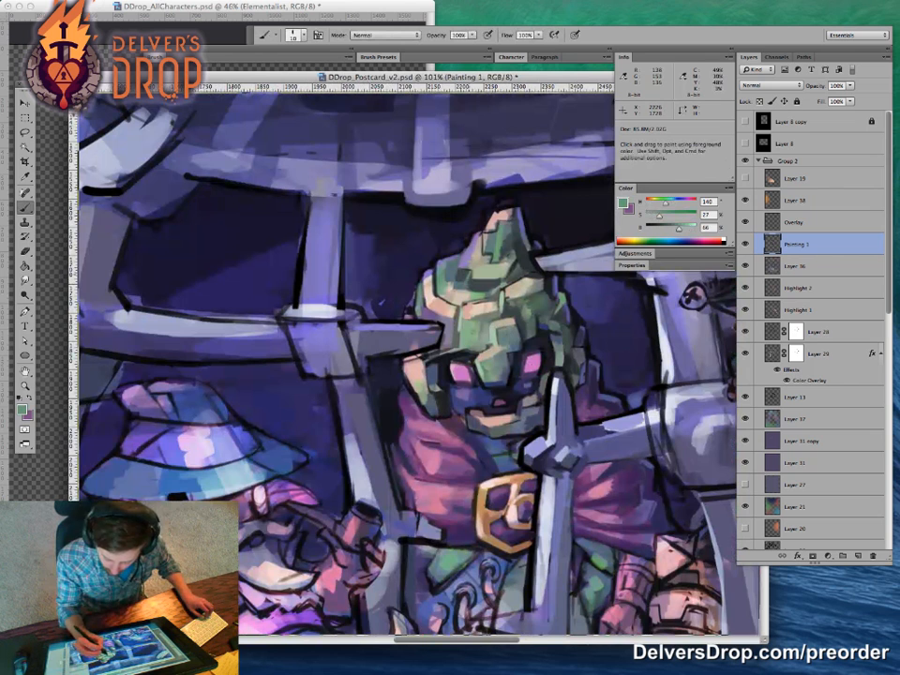
# Step: Refine the facets on the hood's pointed tip with sampled dark slate green
pyautogui.press('z')
pyautogui.moveTo(480, 305)
pyautogui.mouseDown()
pyautogui.moveTo(380, 308)
pyautogui.moveTo(468, 316)
pyautogui.mouseUp()
pyautogui.press('b')
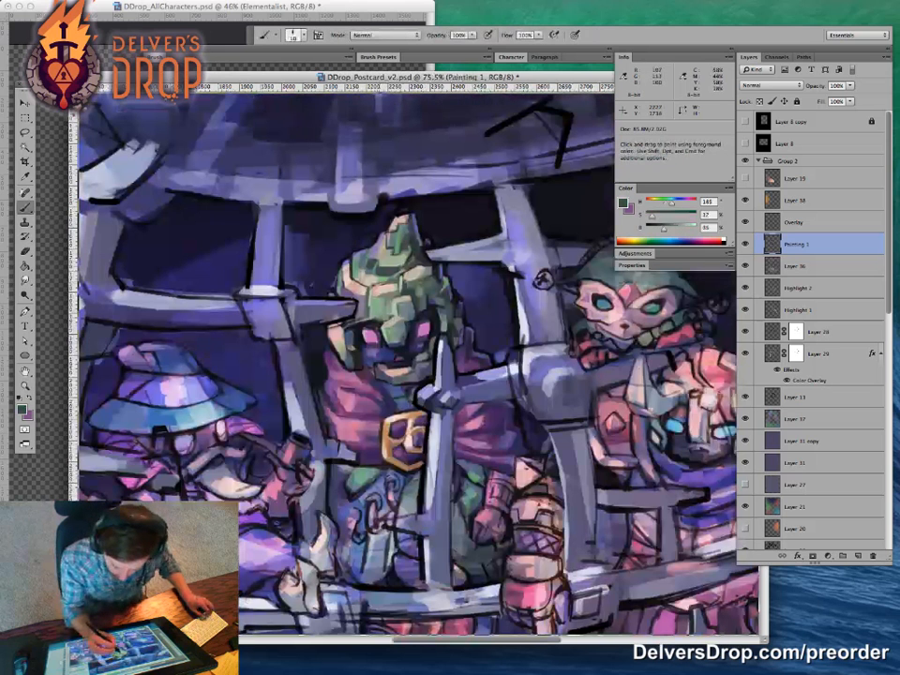
pyautogui.keyDown('alt'); pyautogui.click(407, 245); pyautogui.keyUp('alt')
pyautogui.moveTo(405, 249); pyautogui.dragTo(412, 239)
pyautogui.keyDown('alt'); pyautogui.click(405, 243); pyautogui.keyUp('alt')
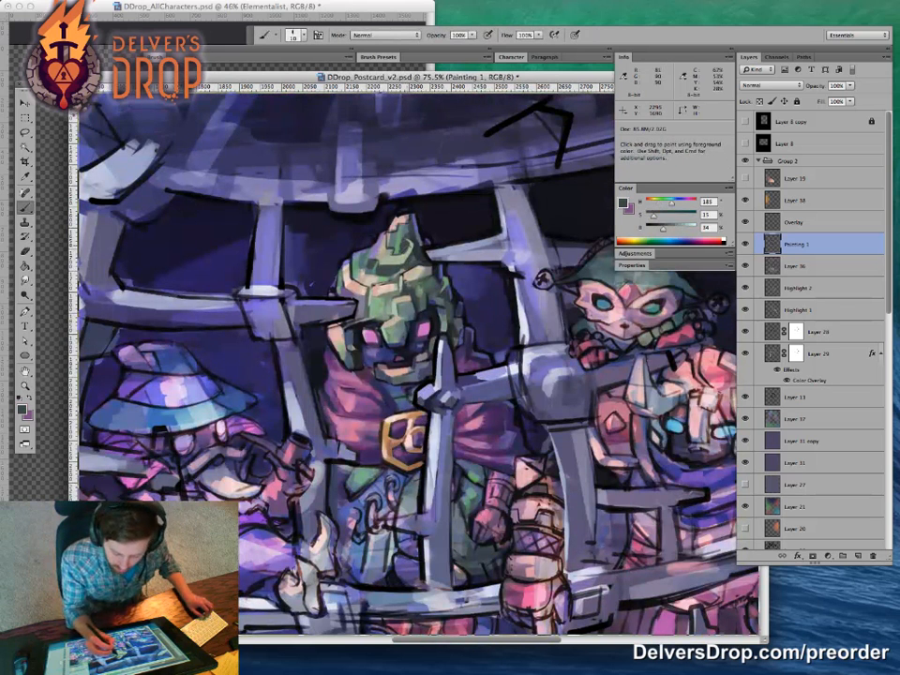
# Step: Rework the folds around the hood's peak with sampled grey-green, pale green and dark blue-grey
pyautogui.keyDown('alt'); pyautogui.click(405, 254); pyautogui.keyUp('alt')
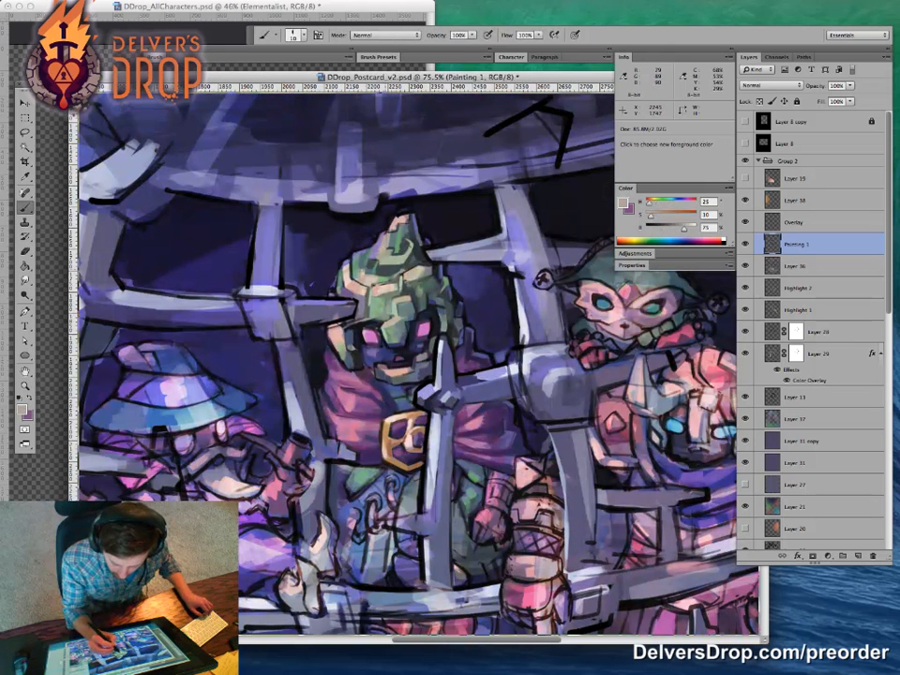
pyautogui.keyDown('alt'); pyautogui.click(498, 109); pyautogui.keyUp('alt')
pyautogui.keyDown('alt'); pyautogui.click(380, 235); pyautogui.keyUp('alt')
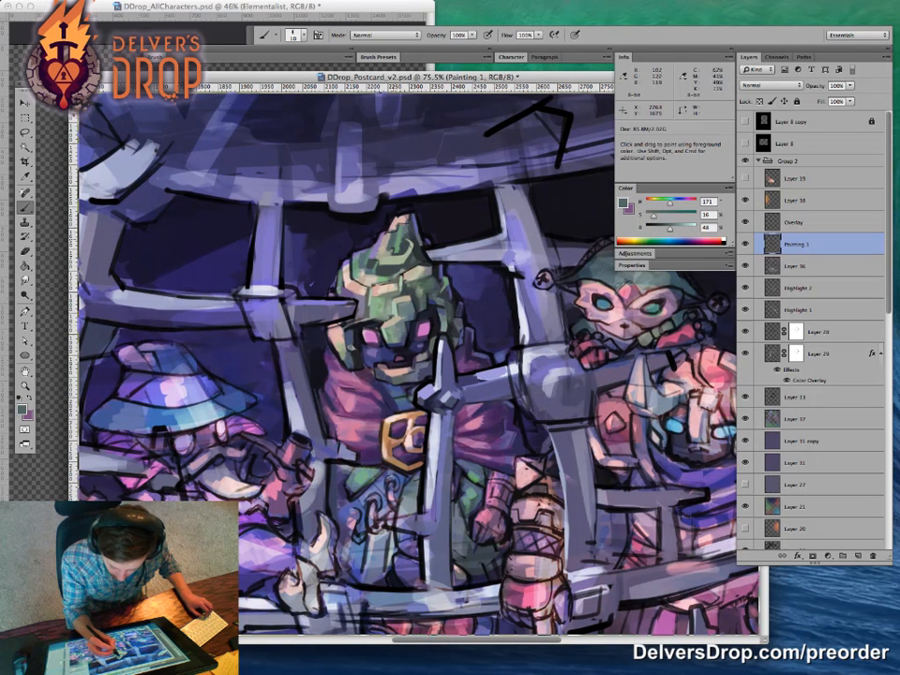
pyautogui.keyDown('alt'); pyautogui.click(405, 230); pyautogui.keyUp('alt')
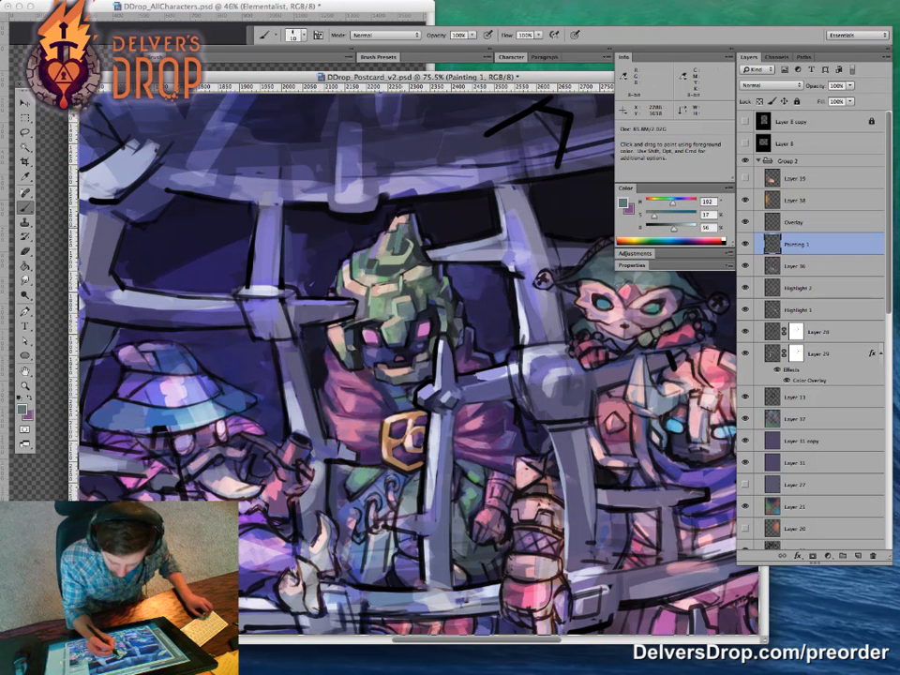
pyautogui.keyDown('alt'); pyautogui.click(407, 253); pyautogui.keyUp('alt')
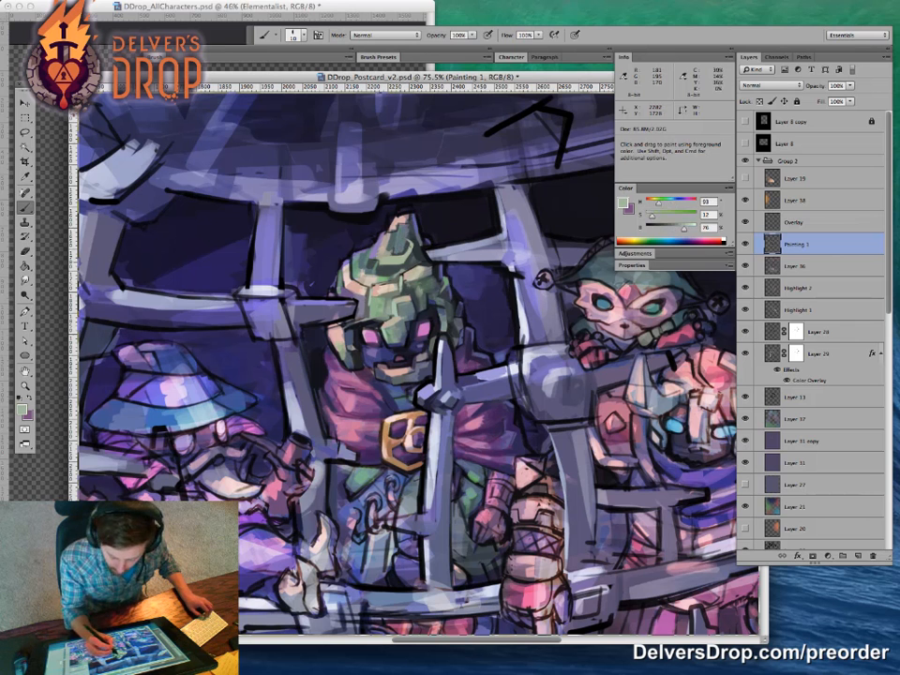
pyautogui.keyDown('alt'); pyautogui.click(310, 178); pyautogui.keyUp('alt')
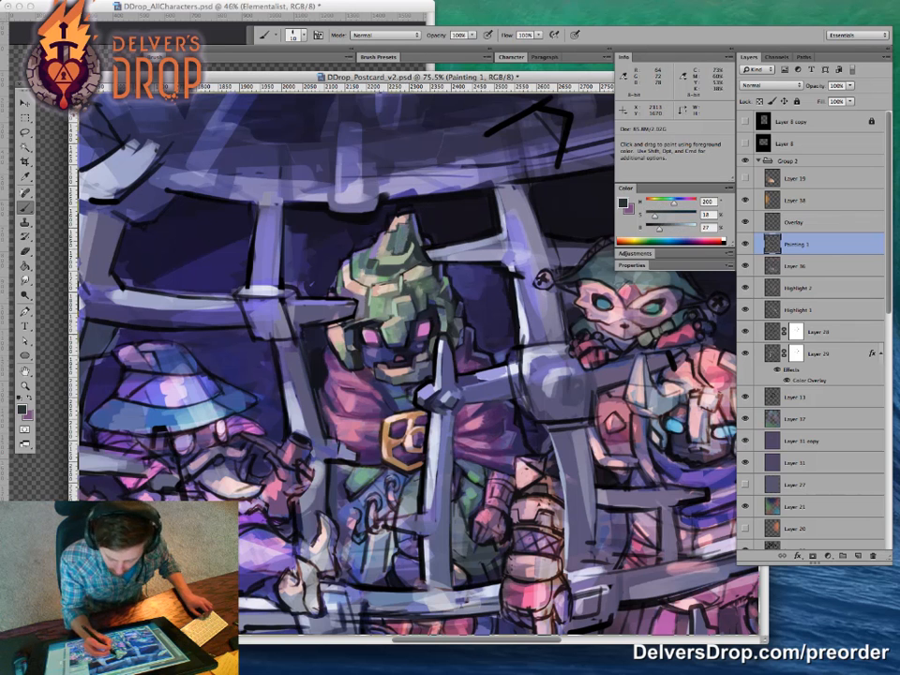
pyautogui.moveTo(375, 234); pyautogui.dragTo(391, 247)
pyautogui.keyDown('alt'); pyautogui.click(429, 261); pyautogui.keyUp('alt')
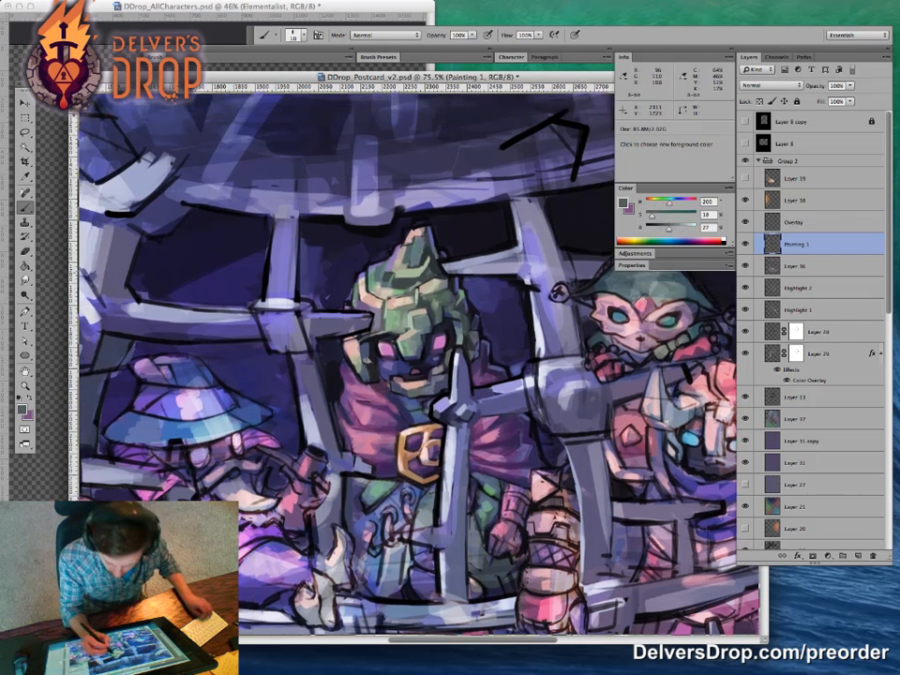
pyautogui.moveTo(355, 296); pyautogui.dragTo(372, 303)
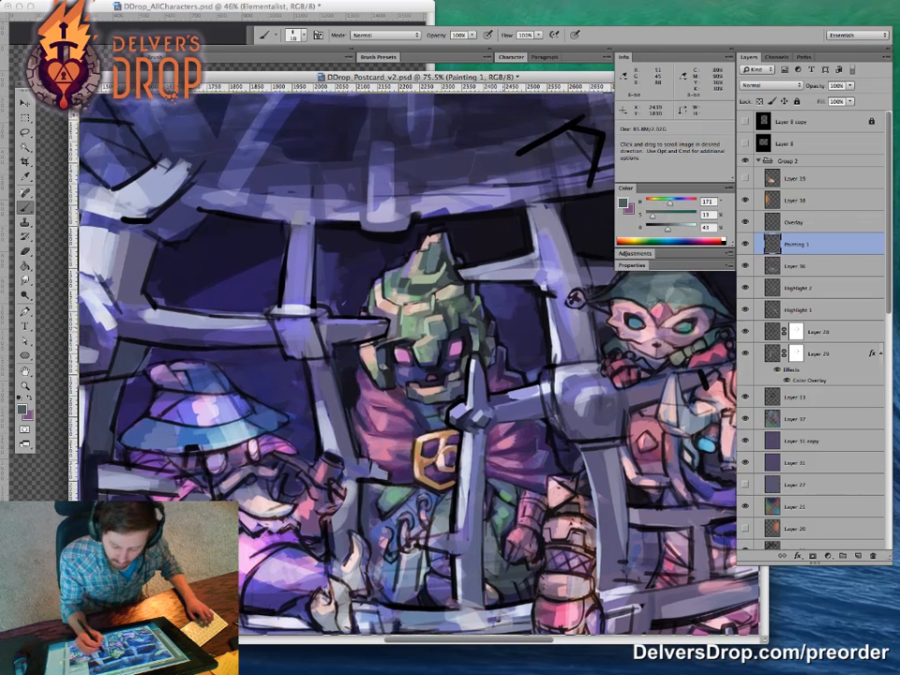
pyautogui.keyDown('alt'); pyautogui.click(429, 296); pyautogui.keyUp('alt')
pyautogui.moveTo(451, 298)
pyautogui.mouseDown()
pyautogui.moveTo(441, 303)
pyautogui.moveTo(451, 310)
pyautogui.moveTo(386, 332)
pyautogui.mouseUp()
# Step: Paint small highlights and shadows on the hood's forehead blocks with sampled pale green, peach and grey
pyautogui.press('z')
pyautogui.moveTo(449, 328); pyautogui.dragTo(572, 328)
pyautogui.press('b')
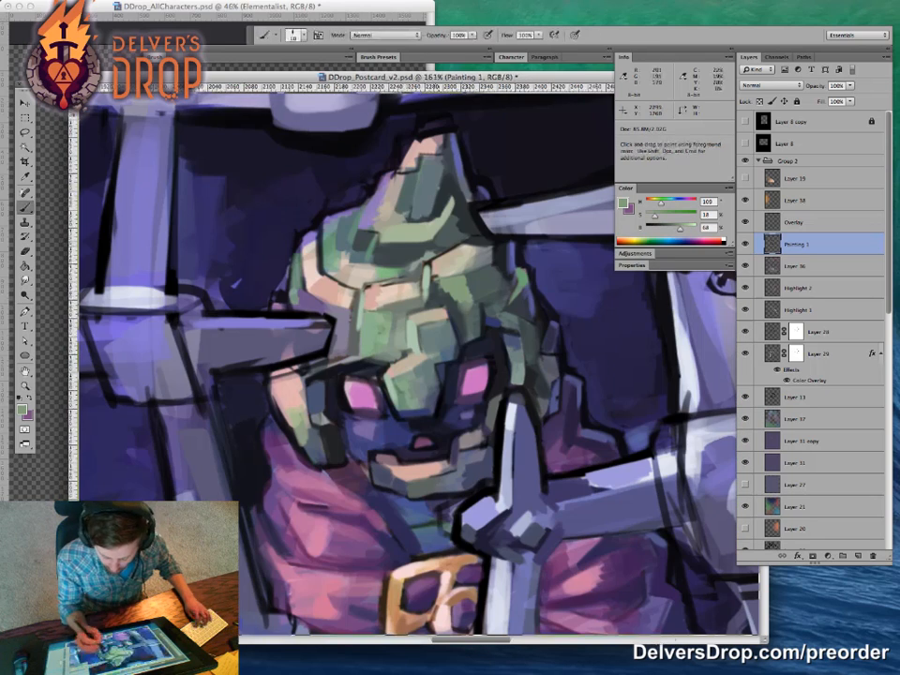
pyautogui.keyDown('alt'); pyautogui.click(326, 198); pyautogui.keyUp('alt')
pyautogui.moveTo(430, 274); pyautogui.dragTo(437, 281)
pyautogui.keyDown('alt'); pyautogui.click(431, 273); pyautogui.keyUp('alt')
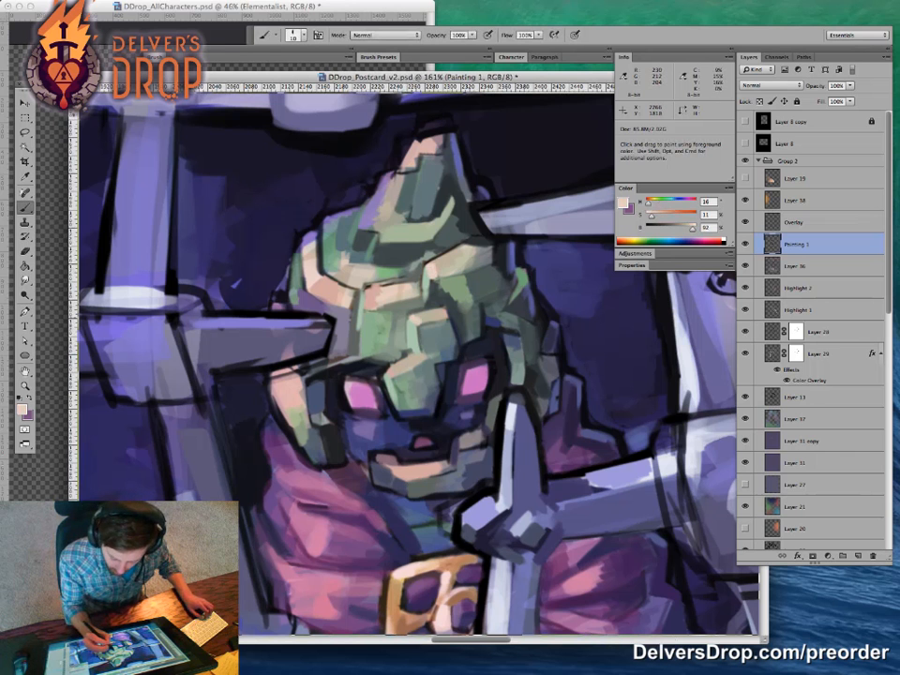
pyautogui.keyDown('alt'); pyautogui.click(355, 336); pyautogui.keyUp('alt')
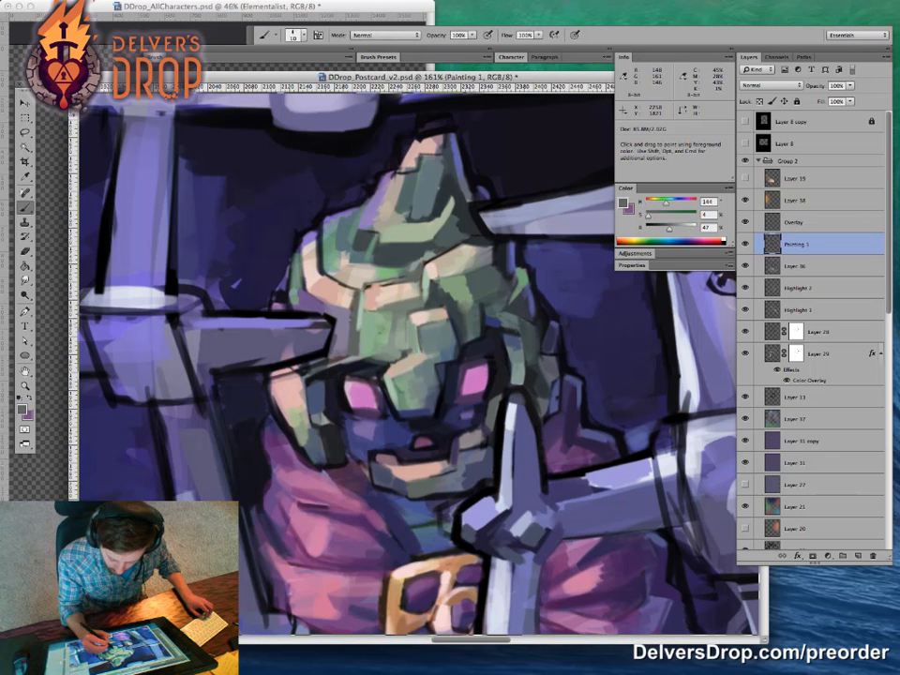
pyautogui.moveTo(304, 246)
pyautogui.mouseDown()
pyautogui.moveTo(302, 259)
pyautogui.moveTo(295, 235)
pyautogui.mouseUp()
# Step: Touch up the hood's forehead folds with sampled muted green
pyautogui.press('super+space')
pyautogui.moveTo(470, 373)
pyautogui.mouseDown()
pyautogui.moveTo(368, 384)
pyautogui.moveTo(514, 358)
pyautogui.mouseUp()
pyautogui.keyDown('alt'); pyautogui.click(352, 249); pyautogui.keyUp('alt')
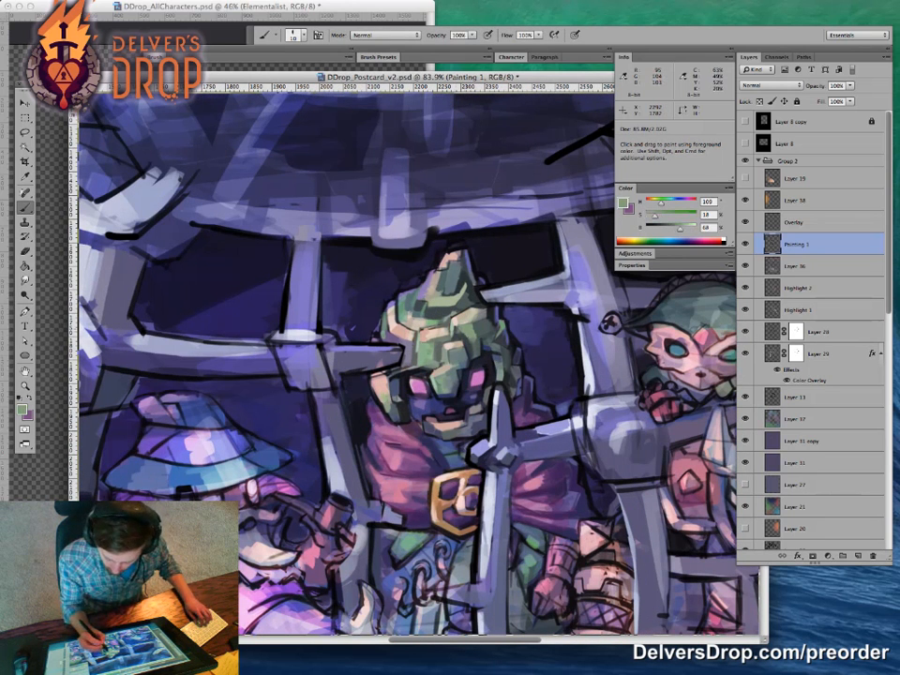
pyautogui.press('space')
pyautogui.moveTo(522, 334); pyautogui.dragTo(501, 324)
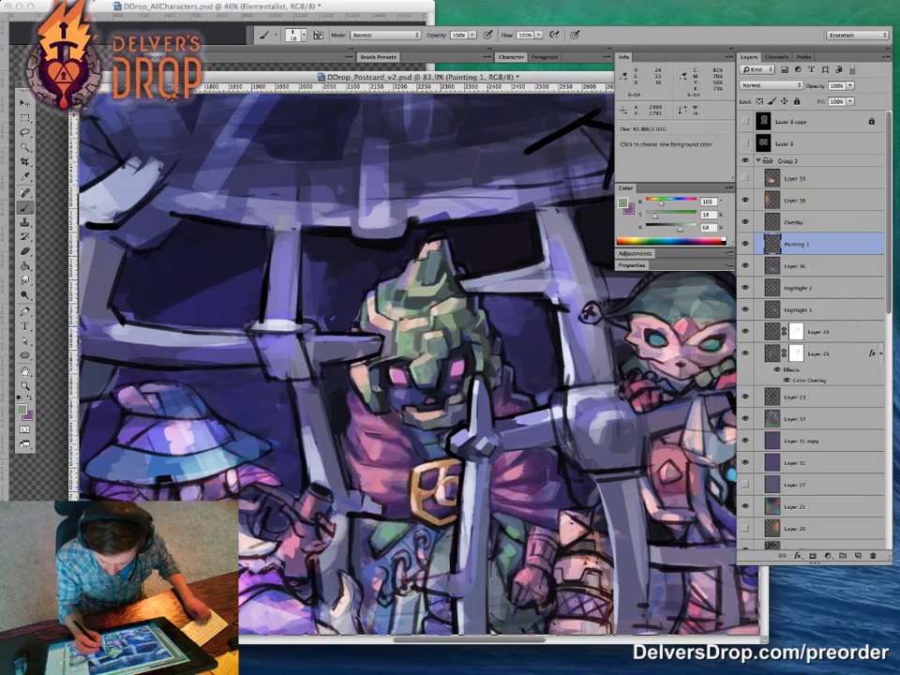
pyautogui.keyDown('alt'); pyautogui.click(373, 339); pyautogui.keyUp('alt')
# Step: Refine the hood's right edge and its shadow with sampled violet-blue, blue-grey, dark grey and near-black
pyautogui.press('space')
pyautogui.moveTo(496, 354); pyautogui.dragTo(515, 358)
pyautogui.press('super+space')
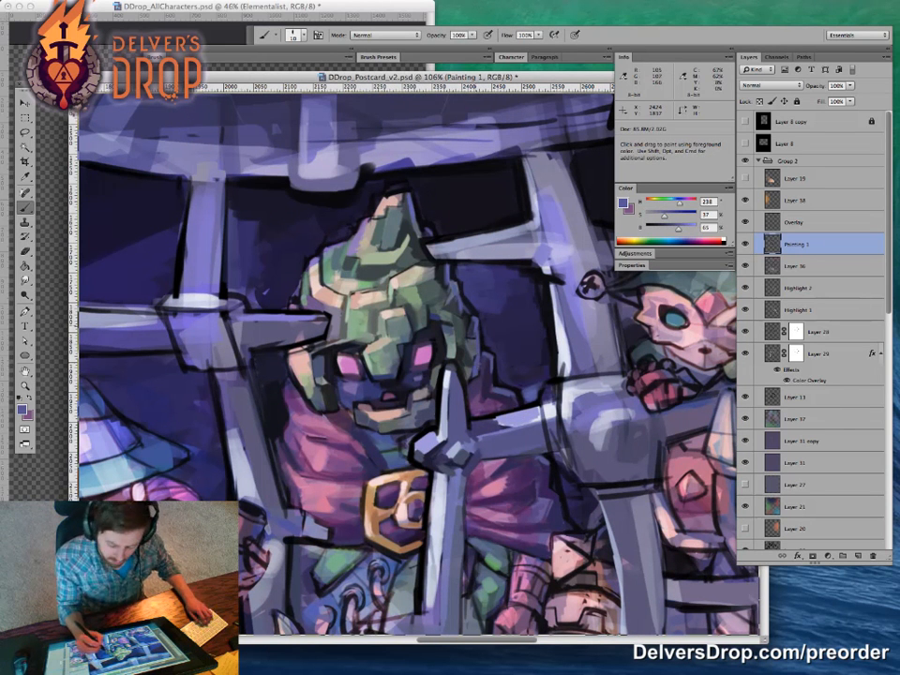
pyautogui.keyDown('alt'); pyautogui.click(470, 459); pyautogui.keyUp('alt')
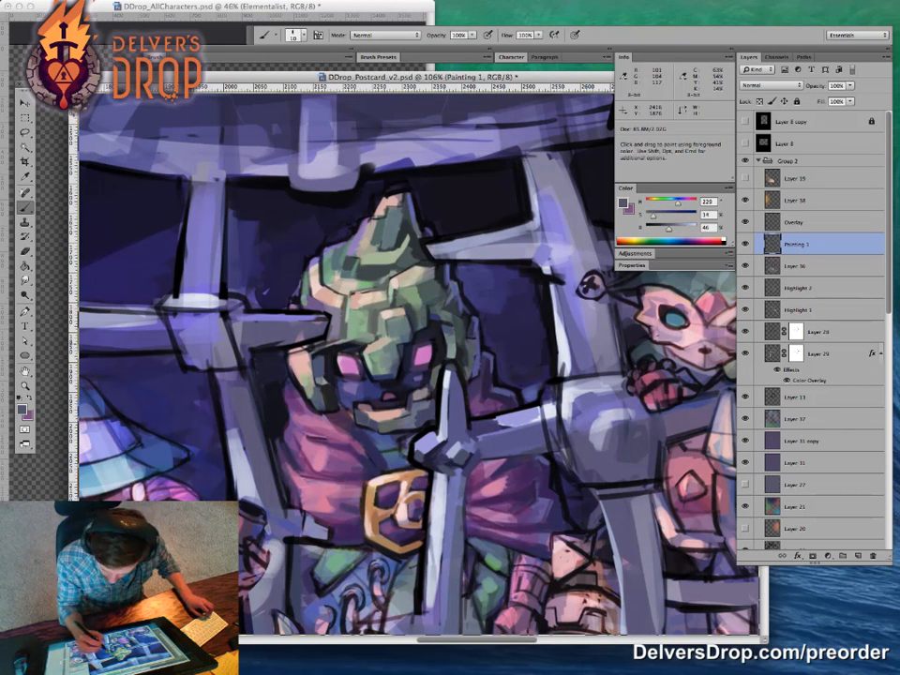
pyautogui.keyDown('alt'); pyautogui.click(460, 353); pyautogui.keyUp('alt')
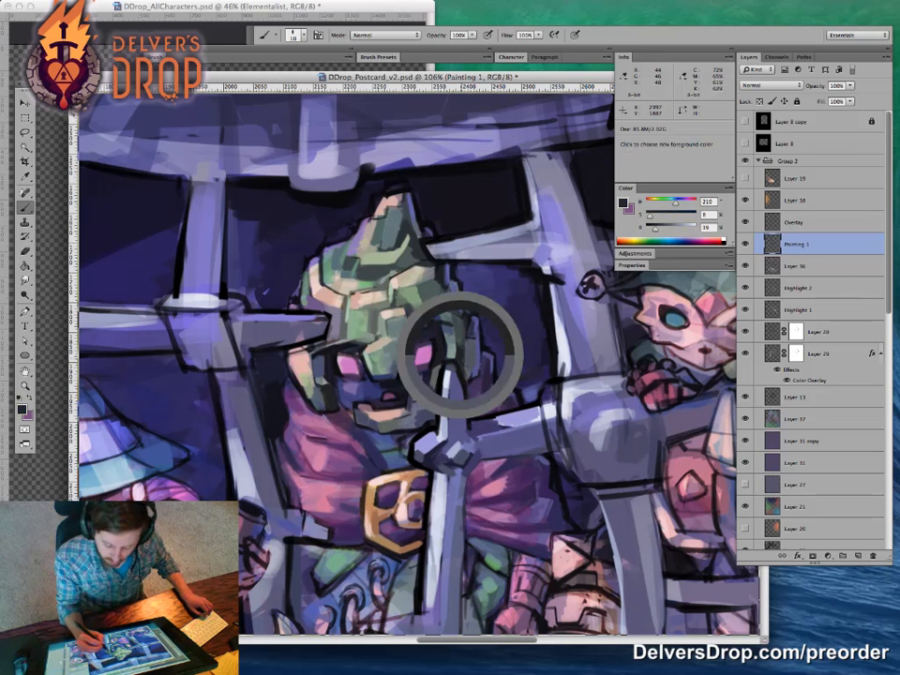
pyautogui.keyDown('alt'); pyautogui.click(508, 161); pyautogui.keyUp('alt')
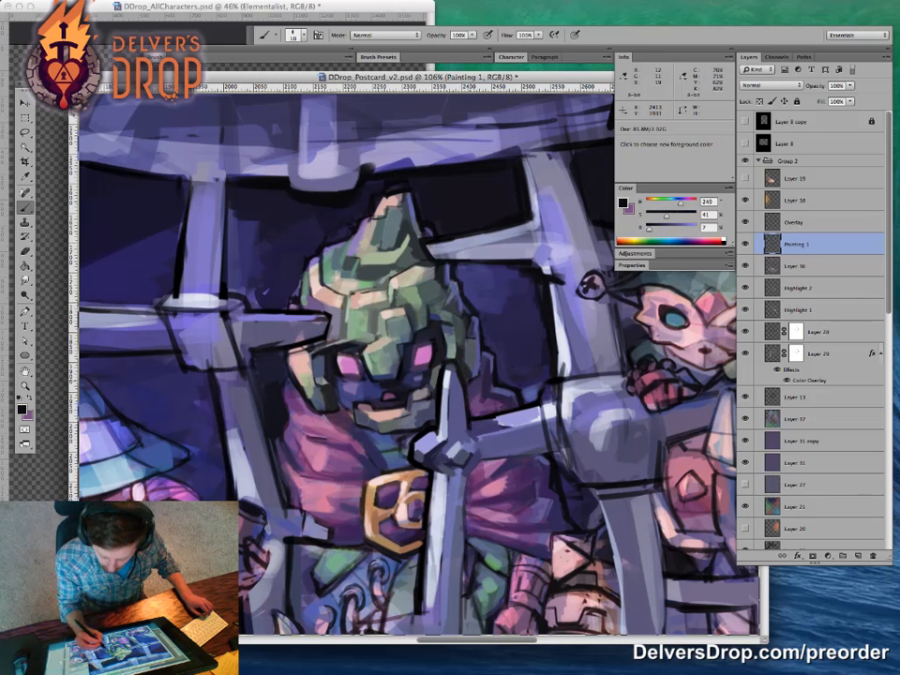
pyautogui.moveTo(364, 259); pyautogui.dragTo(373, 280)
# Step: Check the whole cage composition, and deepen the shadows around the hooded character's chin and cape with near-black
pyautogui.press('super+space')
pyautogui.moveTo(521, 420); pyautogui.dragTo(460, 420)
pyautogui.press('super+space')
pyautogui.moveTo(313, 326); pyautogui.dragTo(270, 326)
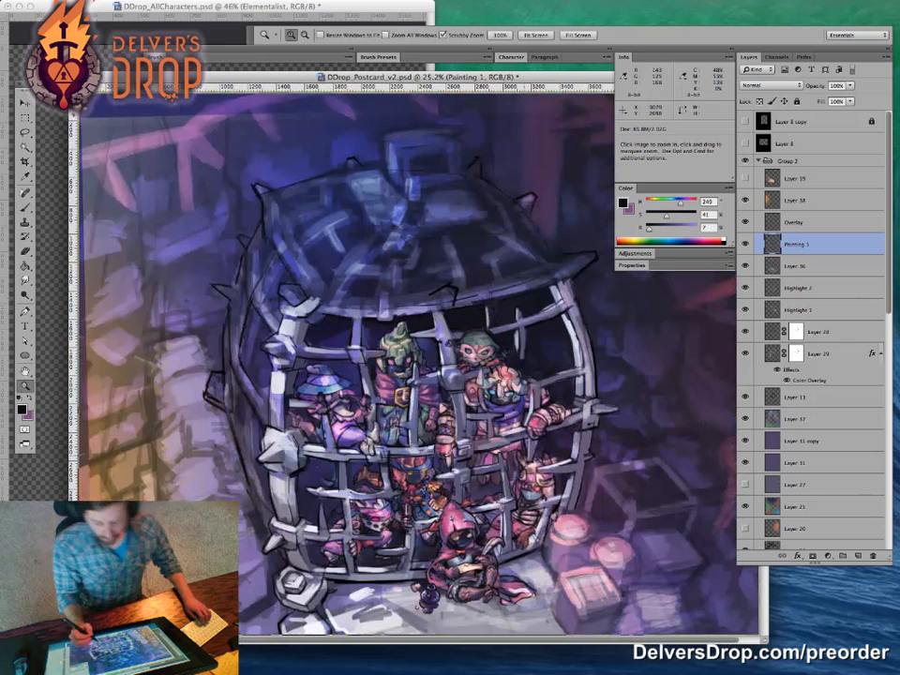
pyautogui.moveTo(399, 382); pyautogui.dragTo(499, 382)
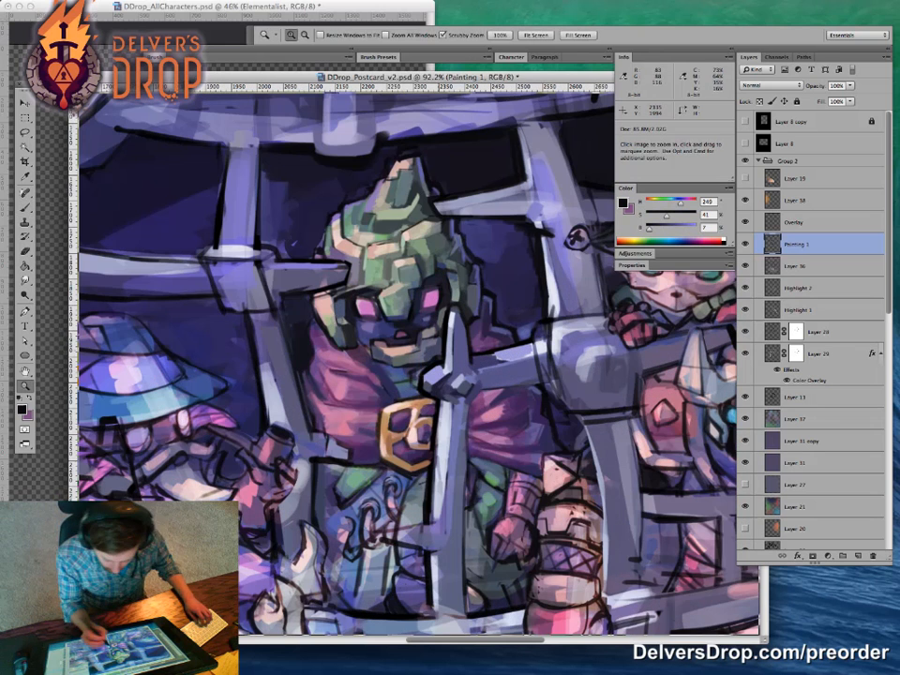
pyautogui.moveTo(371, 343); pyautogui.dragTo(362, 347)
pyautogui.moveTo(270, 262); pyautogui.dragTo(275, 267)
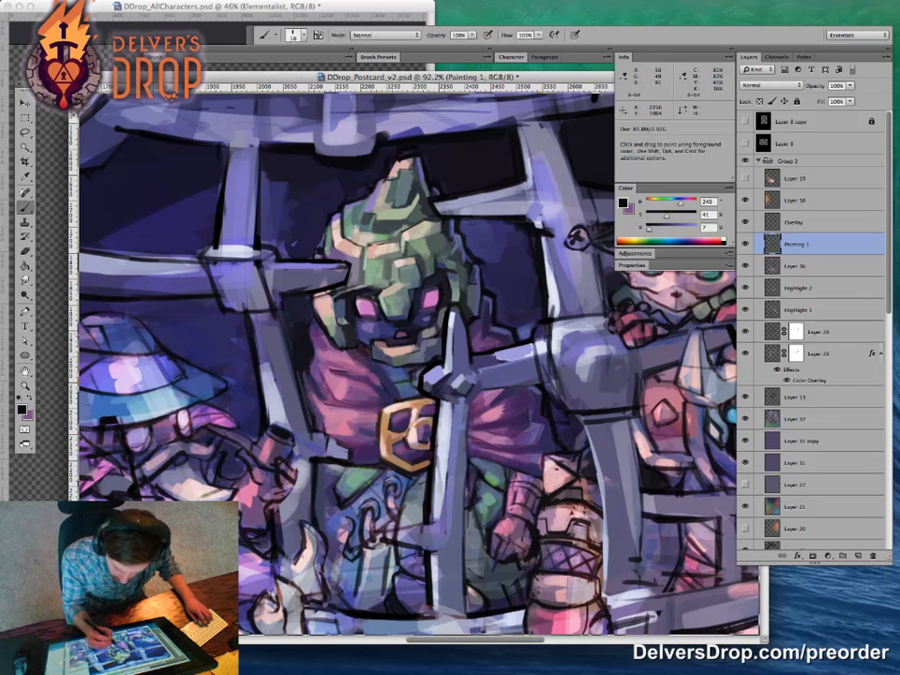
pyautogui.moveTo(358, 340); pyautogui.dragTo(369, 338)
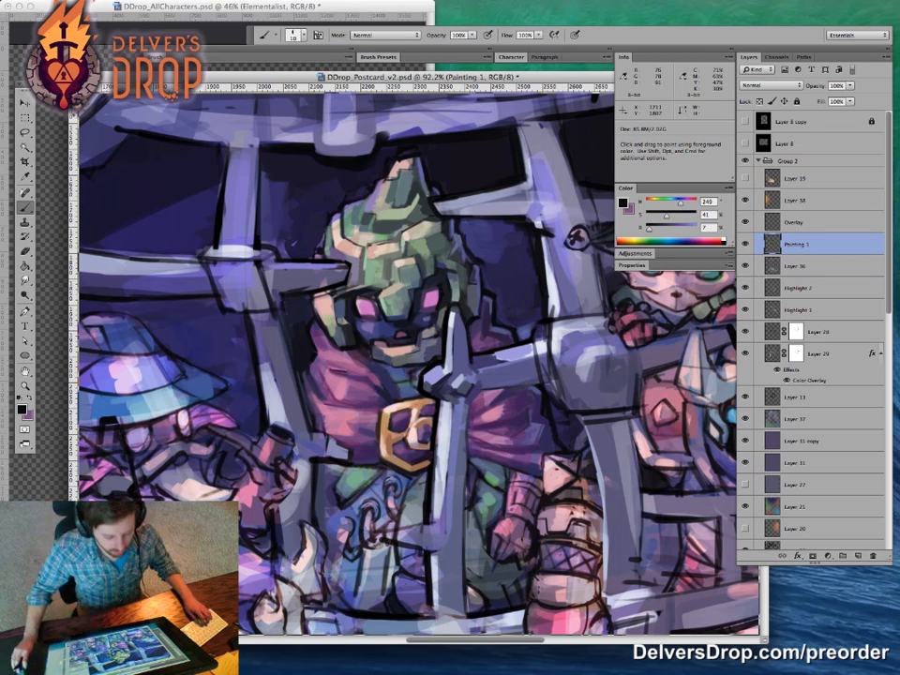
# Step: Compare the caged character with the Elementalist reference in DDrop_AllCharacters.psd
pyautogui.hotkey('ctrl', 'Tab')
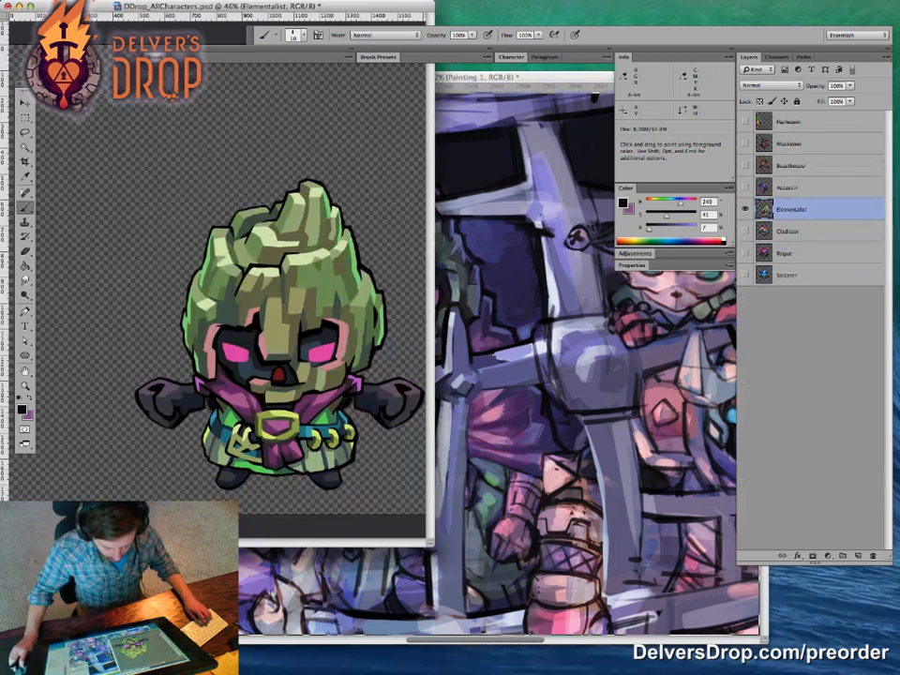
pyautogui.hotkey('ctrl', 'Tab')
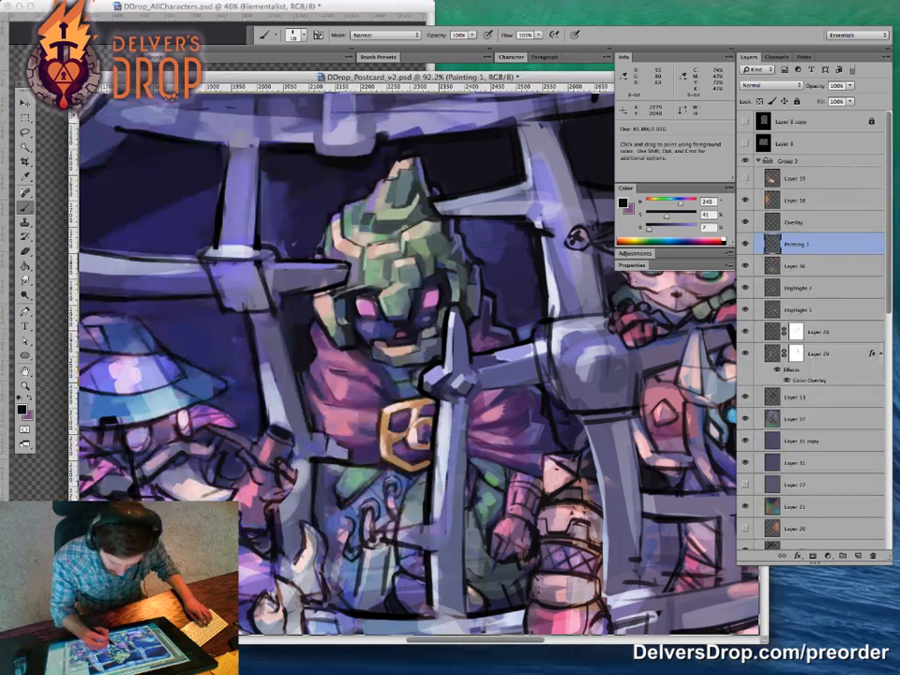
pyautogui.press('z')
pyautogui.moveTo(469, 466)
pyautogui.mouseDown()
pyautogui.moveTo(414, 466)
pyautogui.moveTo(498, 462)
pyautogui.mouseUp()
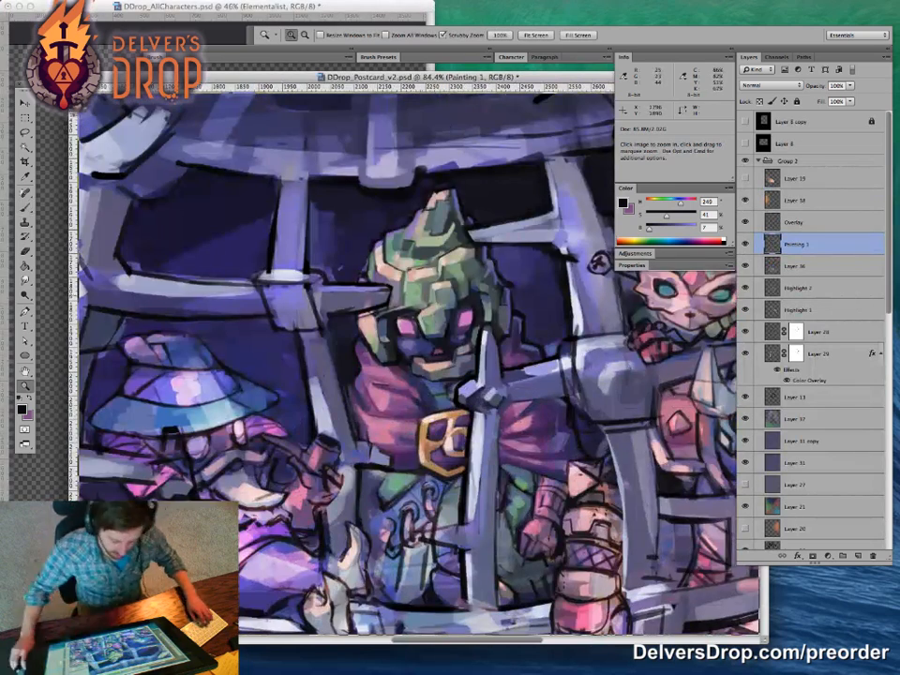
pyautogui.hotkey('ctrl', 'Tab')
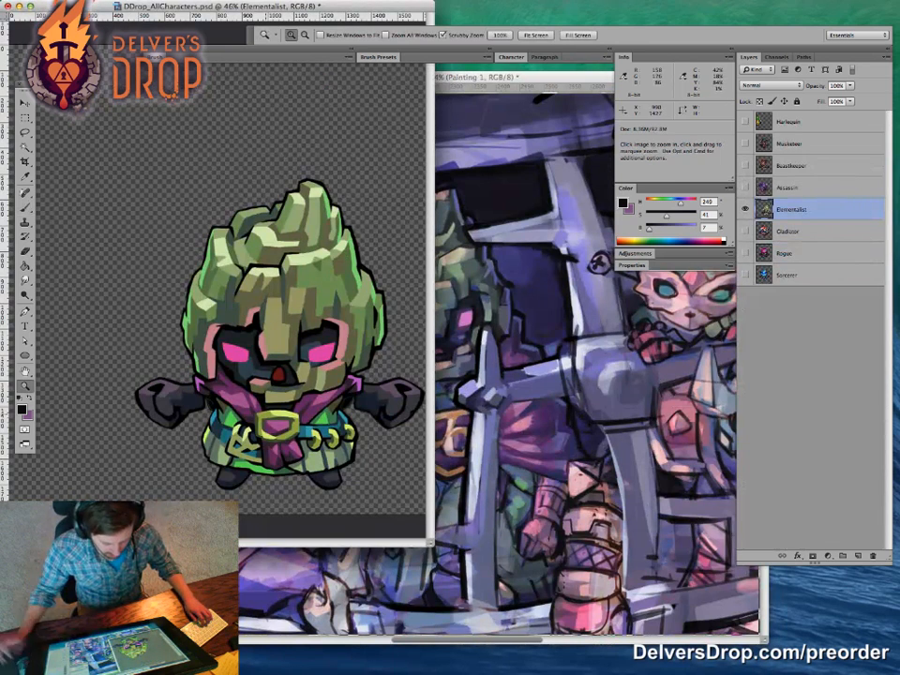
pyautogui.hotkey('ctrl', 'Tab')
# Step: Lasso the gold buckle on the cape and move its Painting 1 artwork slightly upward
pyautogui.press('l')
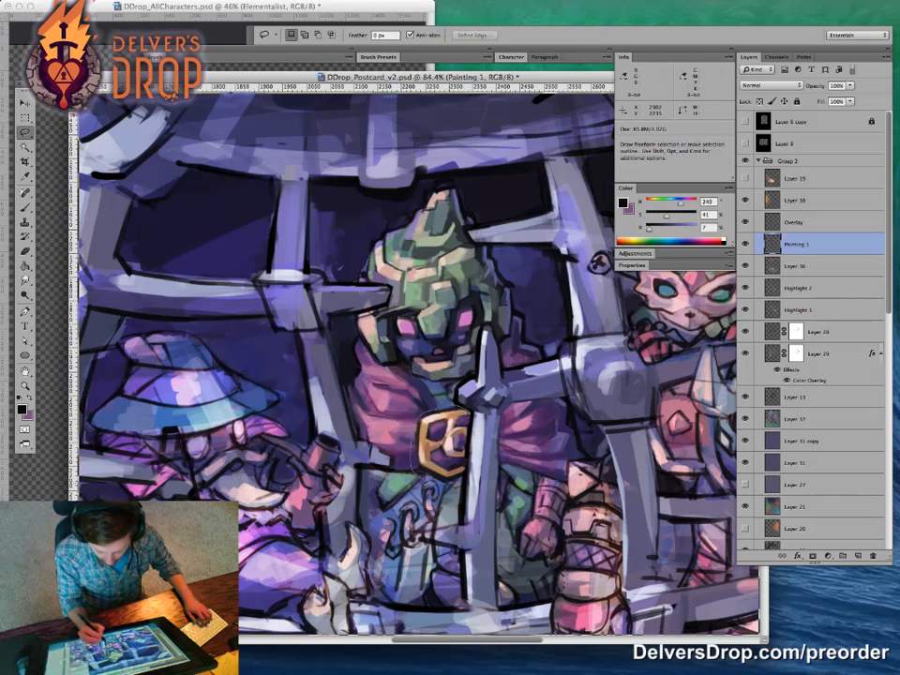
pyautogui.moveTo(414, 471); pyautogui.dragTo(468, 410)
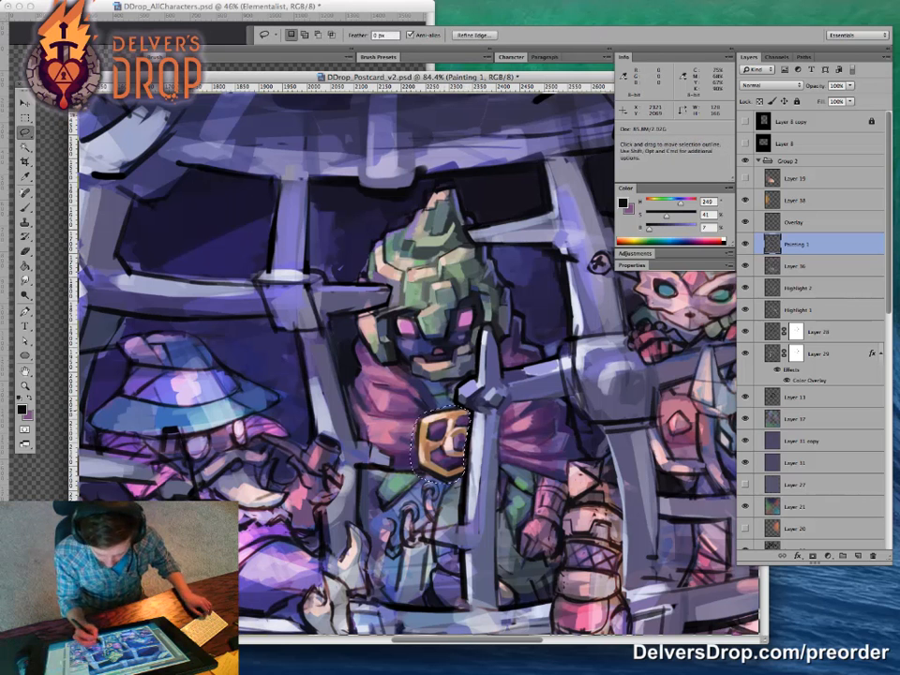
pyautogui.press('v')
pyautogui.moveTo(444, 414); pyautogui.dragTo(448, 416)
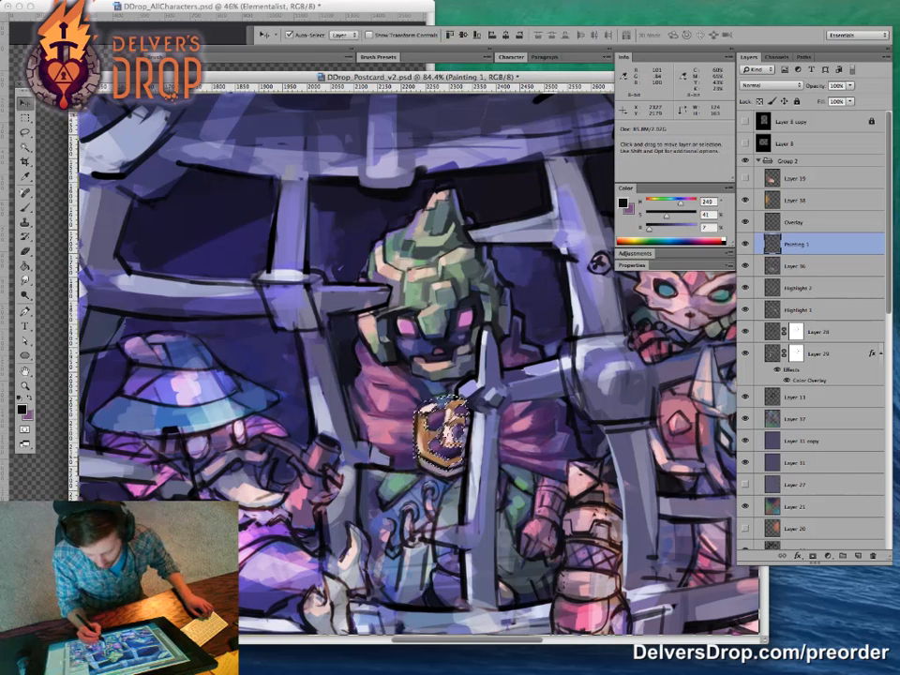
pyautogui.moveTo(444, 433); pyautogui.dragTo(424, 400)
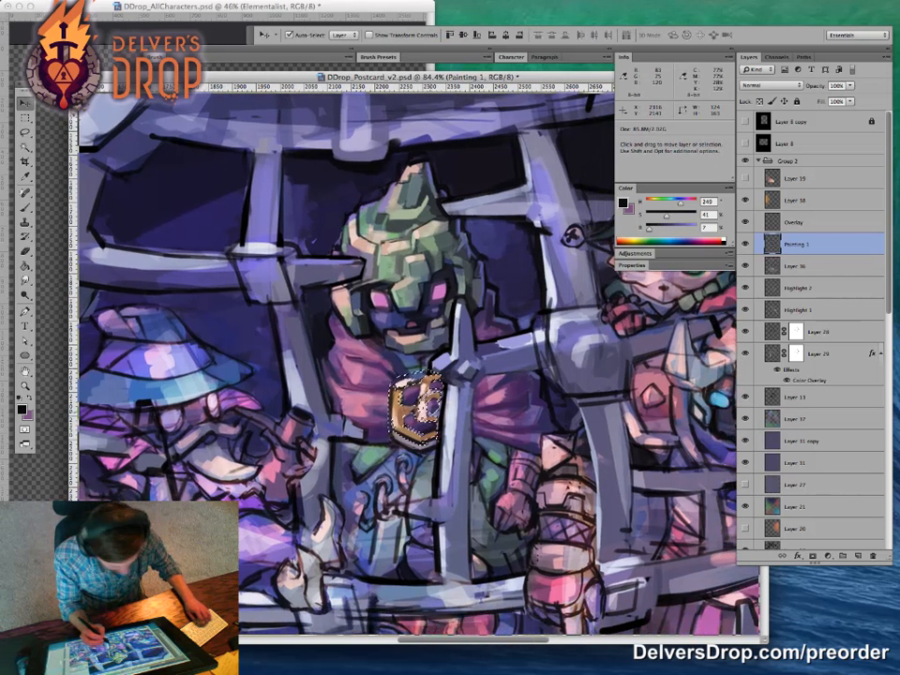
# Step: Move the selected buckle area on the COLOR layer slightly upward to match the painted buckle, and deselect it
pyautogui.press('l')
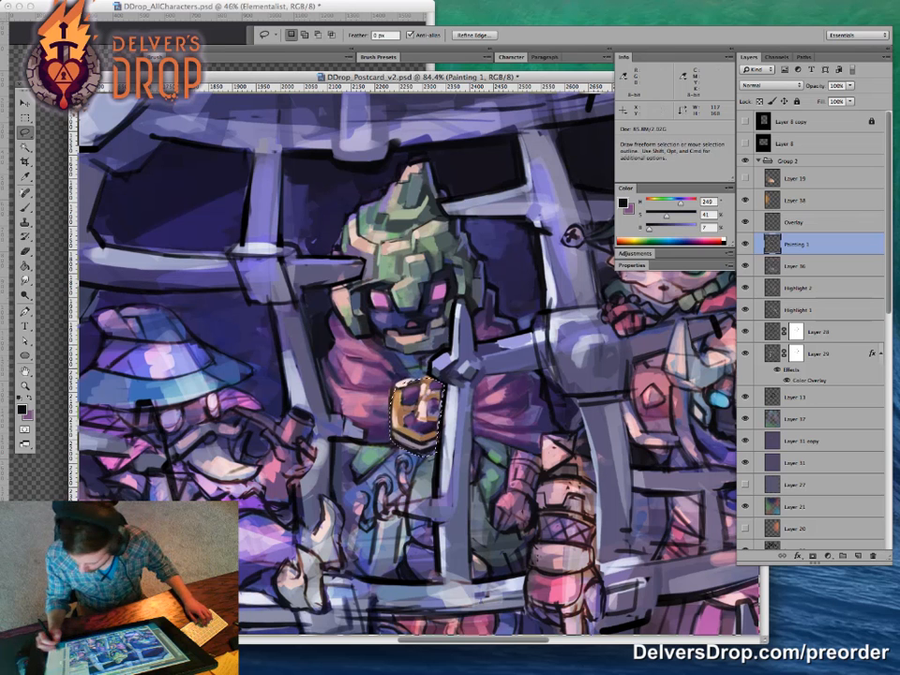
pyautogui.scroll(-5, 810, 328)
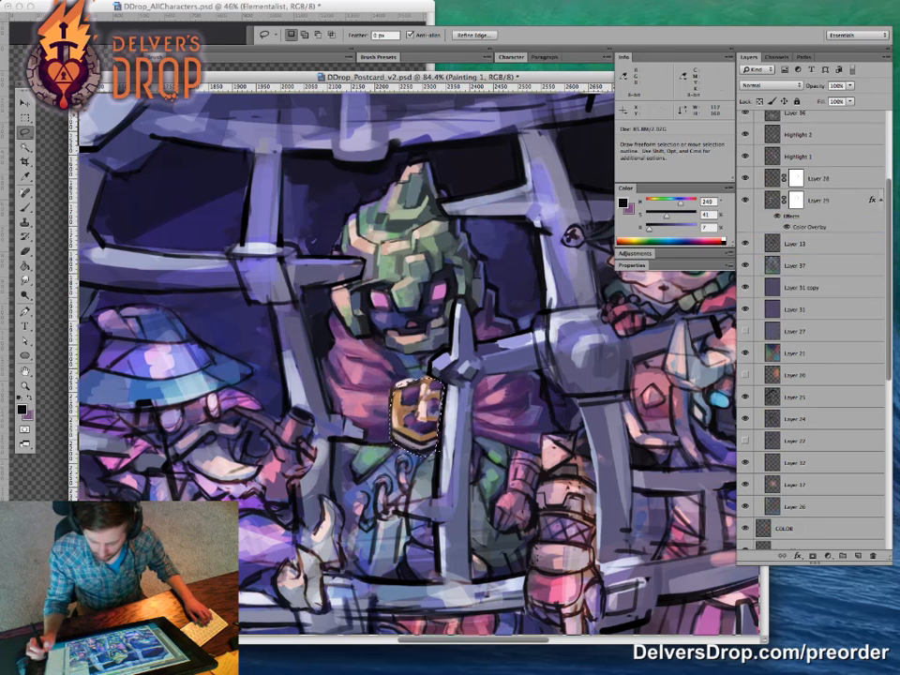
pyautogui.press('v')
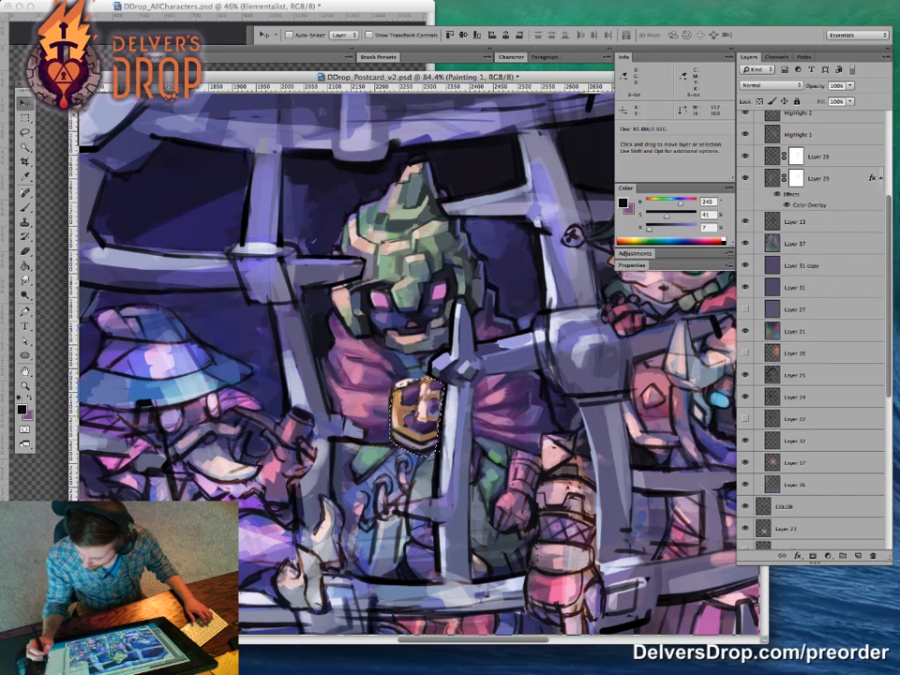
pyautogui.scroll(-5, 811, 328)
pyautogui.click(787, 353)
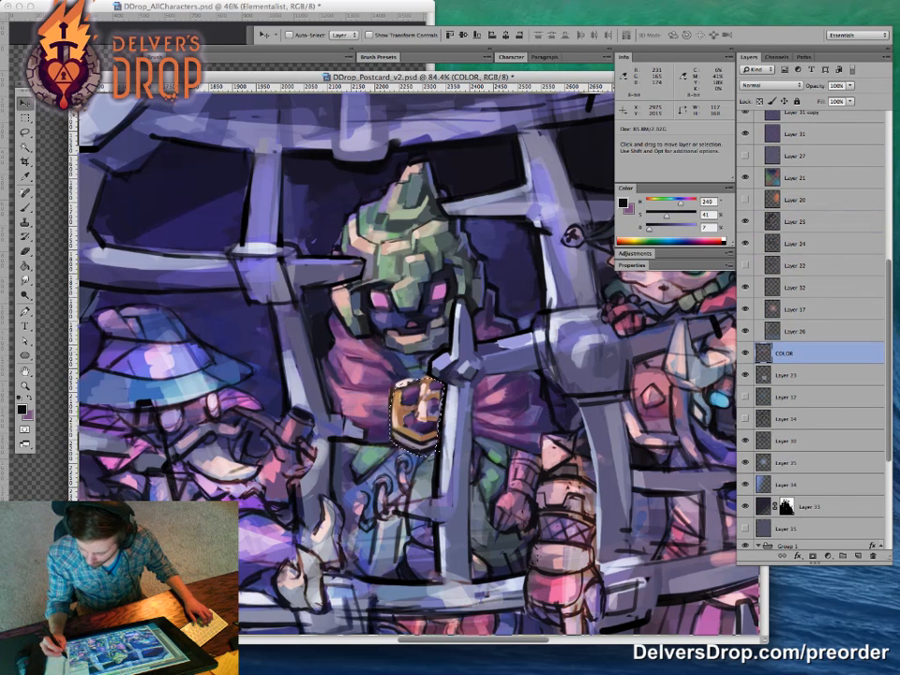
pyautogui.click(745, 353)
pyautogui.click(745, 353)
pyautogui.moveTo(435, 424); pyautogui.dragTo(437, 416)
pyautogui.press('super+d')
pyautogui.press('l')
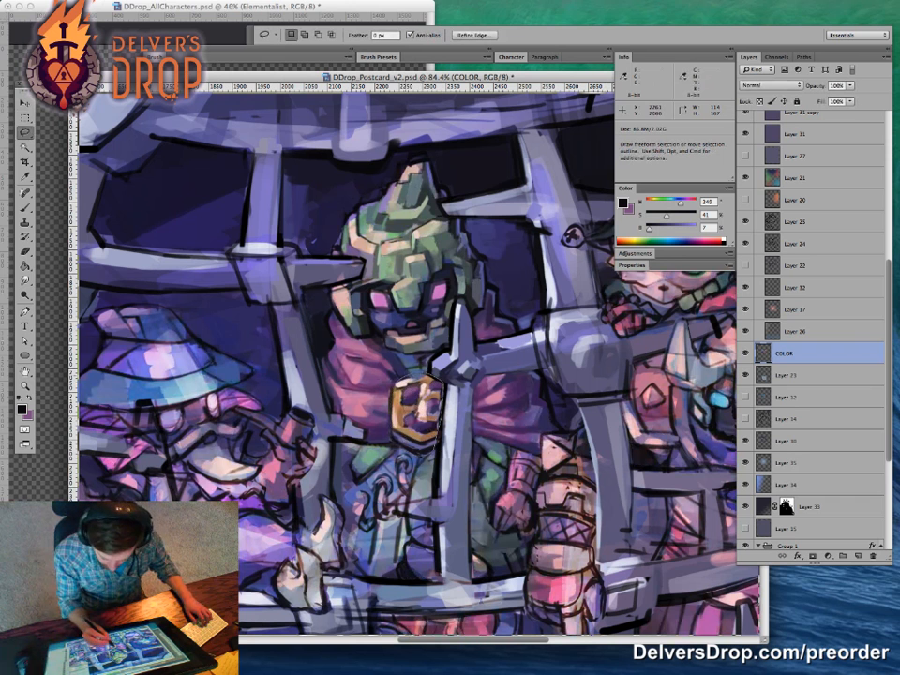
# Step: Restore the buckle selection and toggle the visibility of Layer 14 and Layer 13 to find the remaining buckle artwork
pyautogui.press('super+shift+d')
pyautogui.press('v')
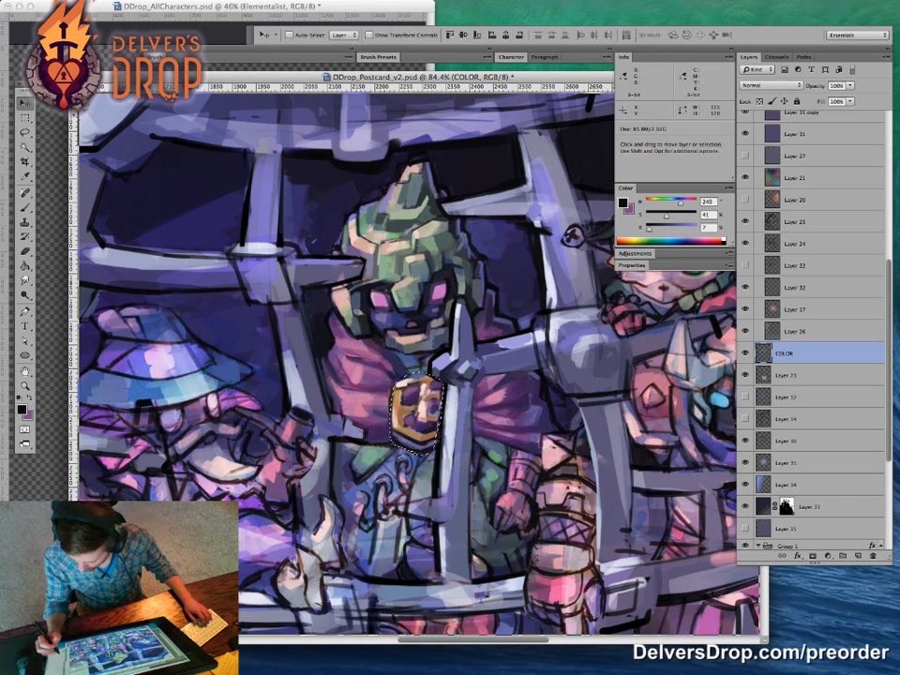
pyautogui.hotkey('alt', '[')
pyautogui.hotkey('alt', '[')
pyautogui.hotkey('alt', '[')
pyautogui.hotkey('alt', '[')
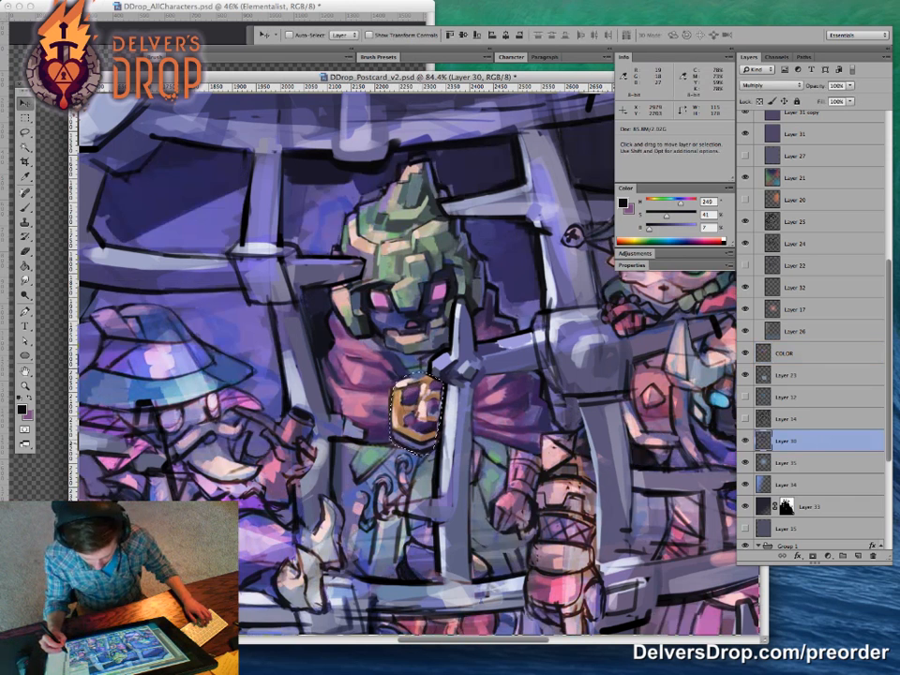
pyautogui.click(745, 419)
pyautogui.click(745, 419)
pyautogui.moveTo(888, 404); pyautogui.dragTo(889, 322)
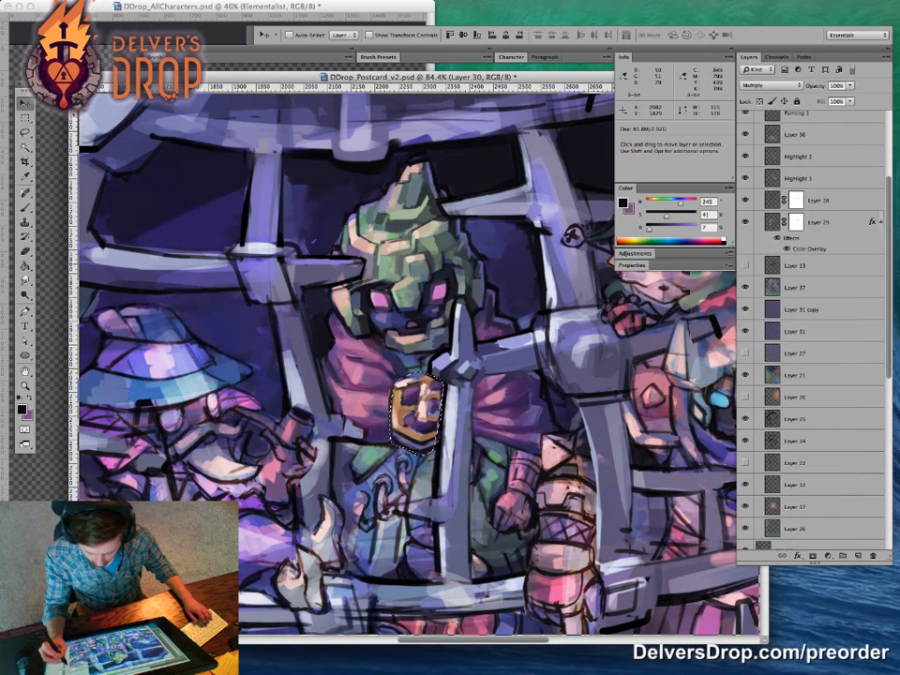
pyautogui.click(746, 266)
pyautogui.click(745, 266)
# Step: Show Layer 13, move its selected buckle artwork slightly upward to match the painted buckle, and deselect it
pyautogui.moveTo(435, 419); pyautogui.dragTo(435, 420)
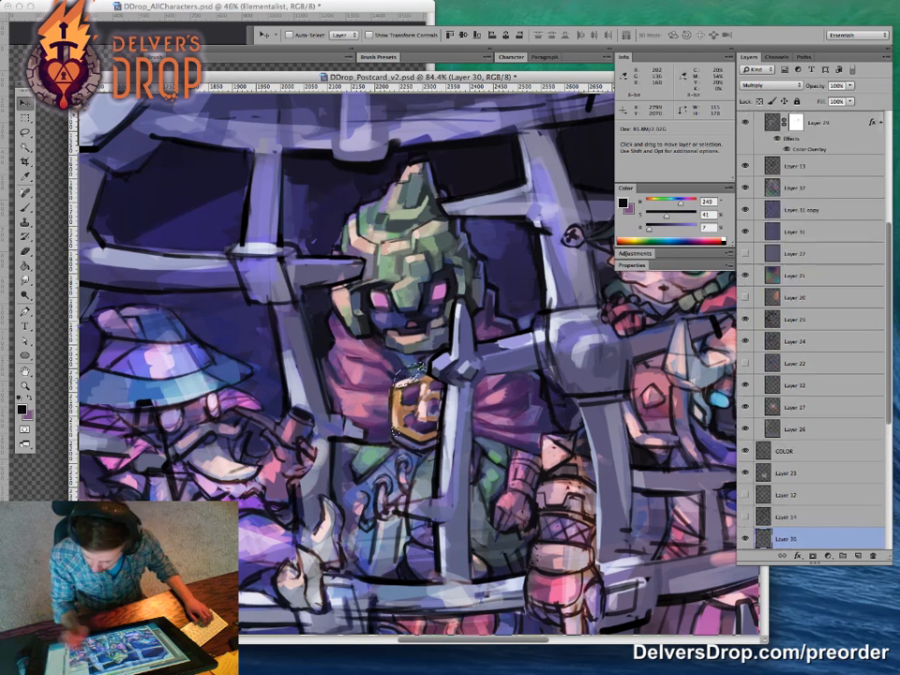
pyautogui.click(795, 166)
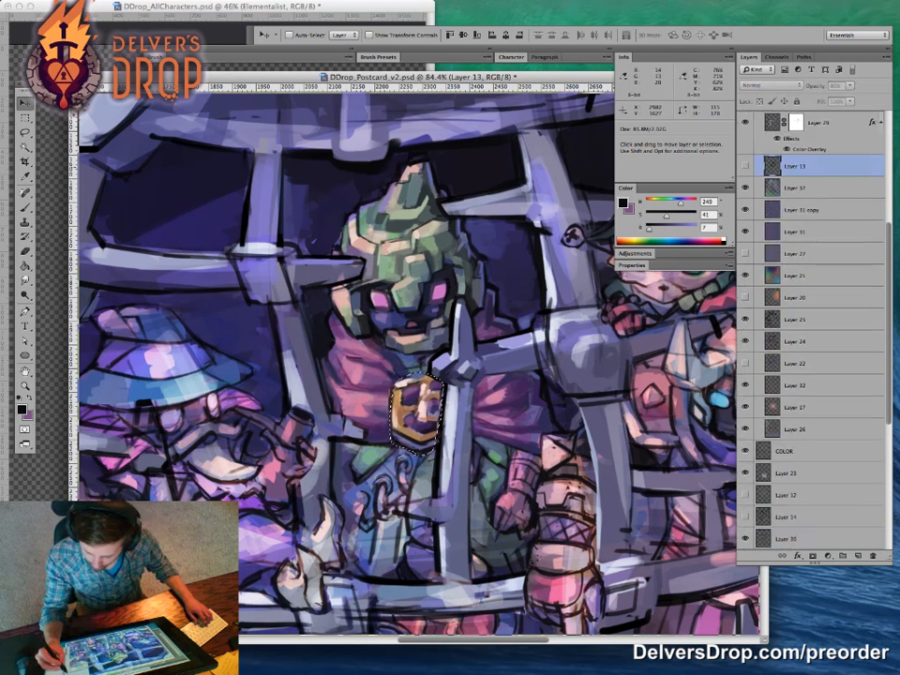
pyautogui.moveTo(435, 421); pyautogui.dragTo(439, 418)
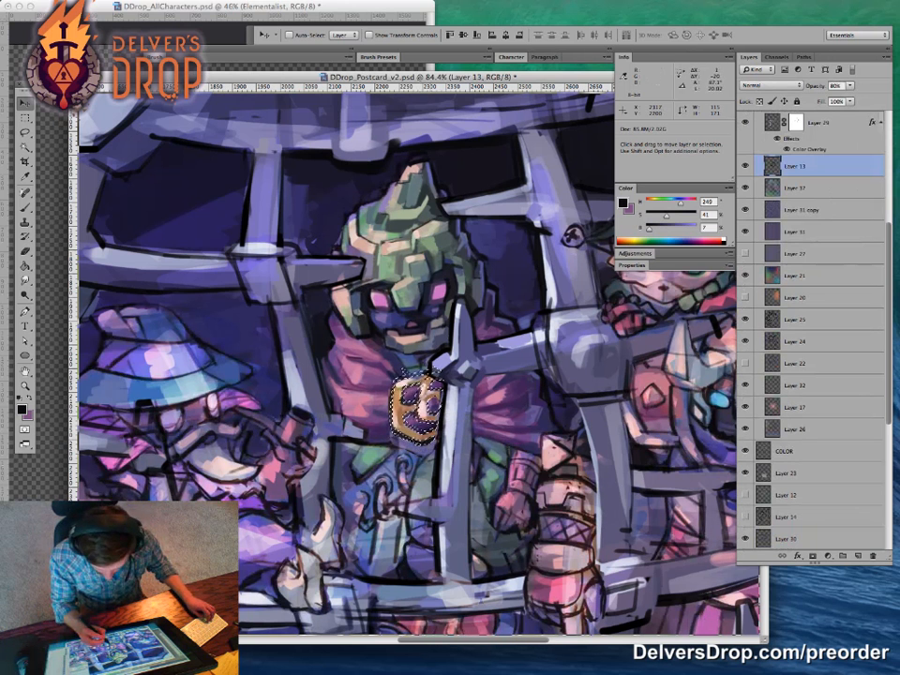
pyautogui.press('super+d')
# Step: On the Painting 1 layer, paint dark blue shading on the coat front directly beneath the gold buckle
pyautogui.press('z')
pyautogui.moveTo(458, 461); pyautogui.dragTo(497, 443)
pyautogui.press('v')
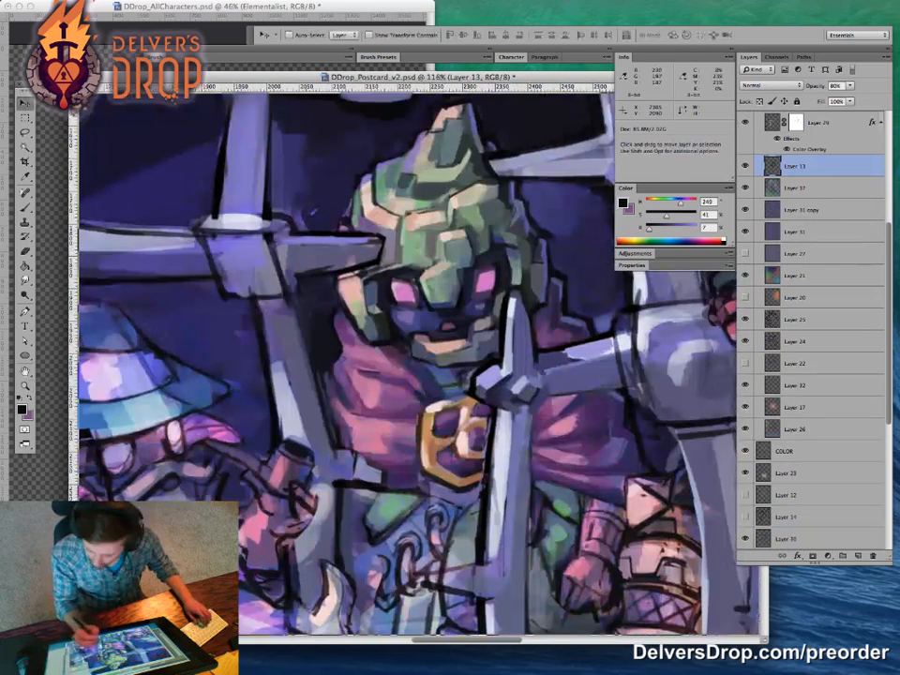
pyautogui.scroll(5, 811, 329)
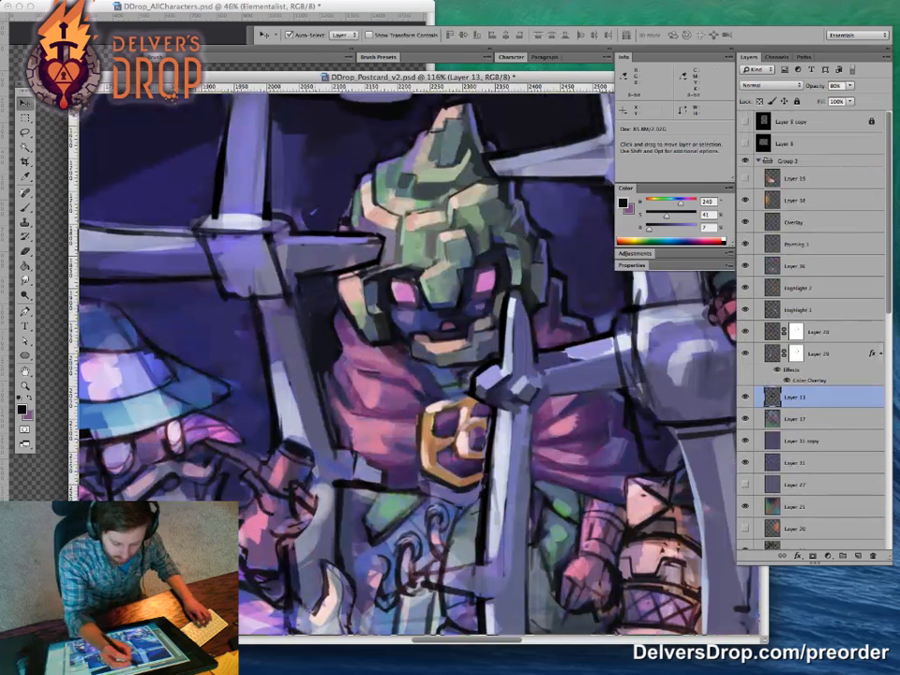
pyautogui.press('b')
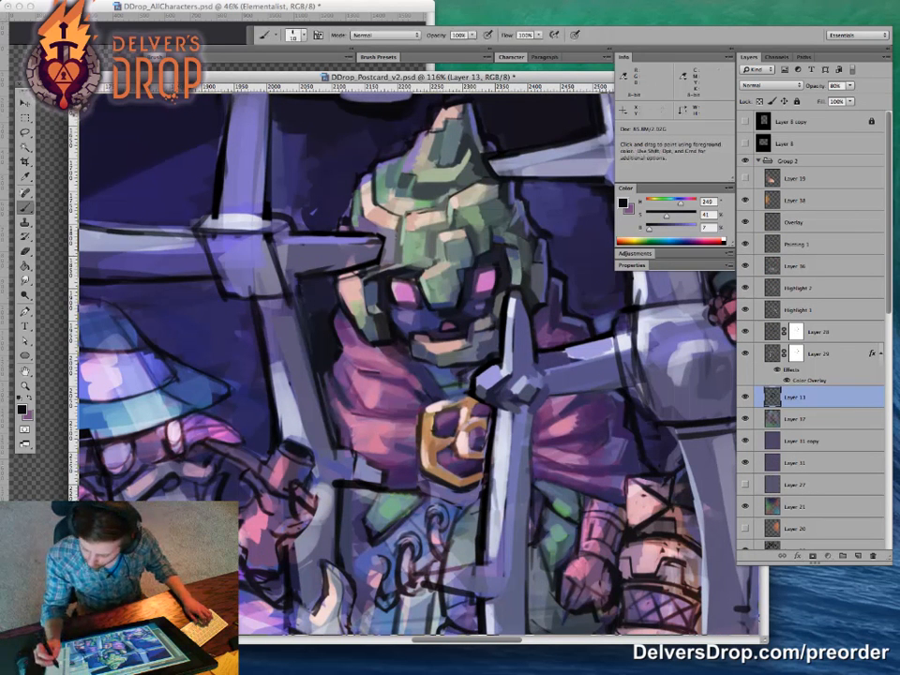
pyautogui.click(797, 243)
pyautogui.moveTo(441, 356); pyautogui.dragTo(403, 356)
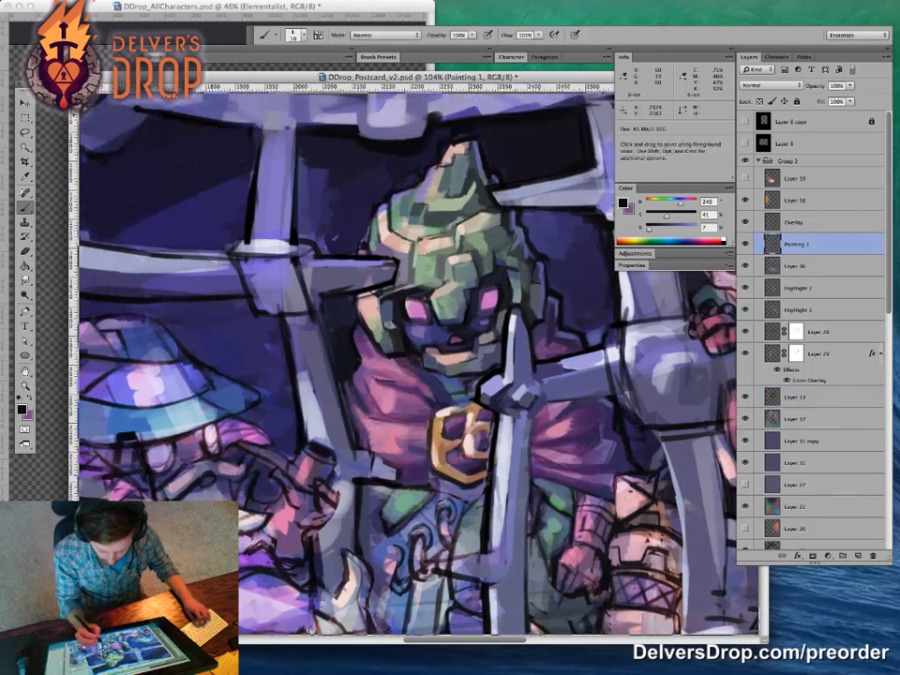
pyautogui.keyDown('alt'); pyautogui.click(460, 450); pyautogui.keyUp('alt')
pyautogui.press('z')
pyautogui.moveTo(460, 441)
pyautogui.mouseDown()
pyautogui.moveTo(496, 440)
pyautogui.moveTo(440, 441)
pyautogui.moveTo(473, 441)
pyautogui.mouseUp()
pyautogui.press('b')
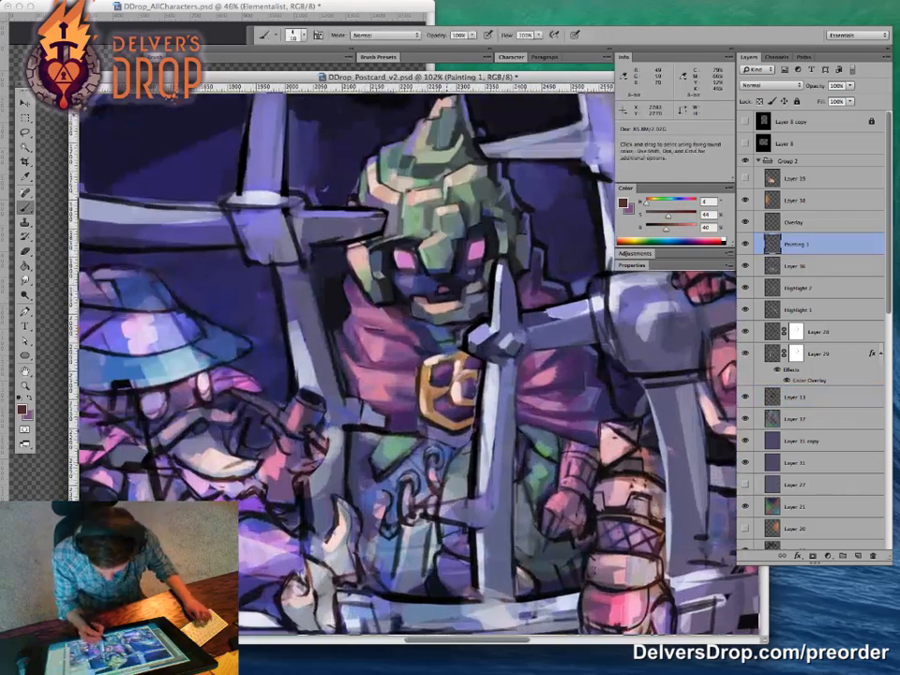
pyautogui.keyDown('alt'); pyautogui.click(524, 173); pyautogui.keyUp('alt')
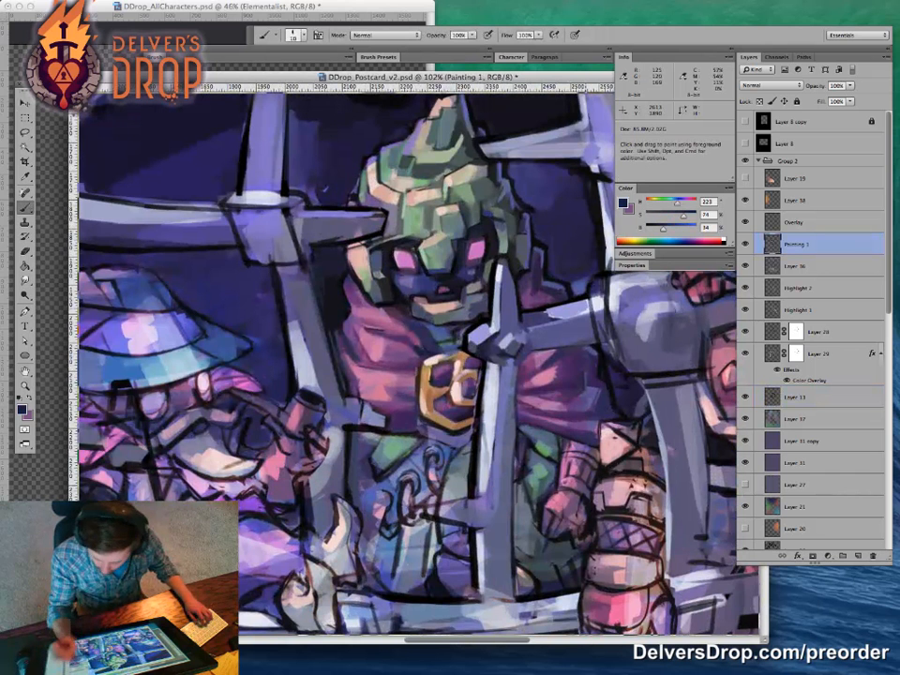
pyautogui.moveTo(319, 333); pyautogui.dragTo(327, 326)
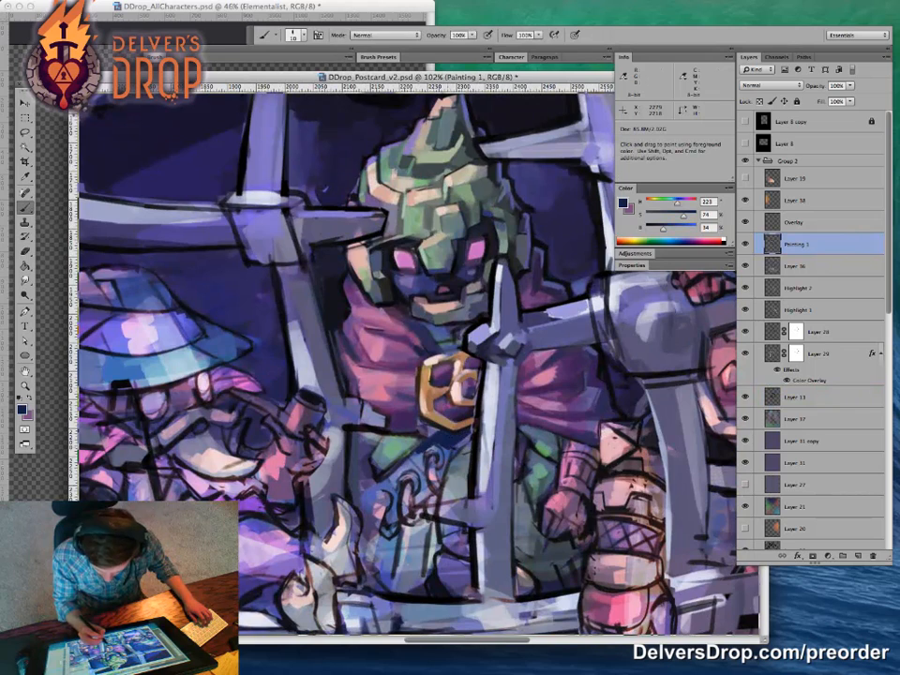
# Step: Check the whole cage composition and compare the hooded character with the Elementalist reference in DDrop_AllCharacters.psd
pyautogui.press('z')
pyautogui.moveTo(518, 365); pyautogui.dragTo(436, 365)
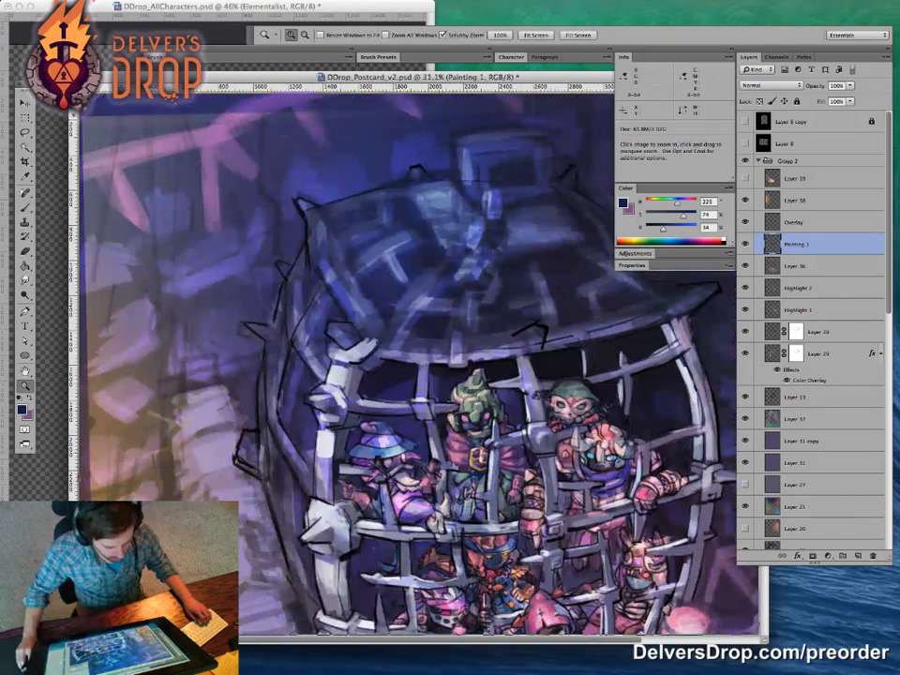
pyautogui.hotkey('ctrl', 'Tab')
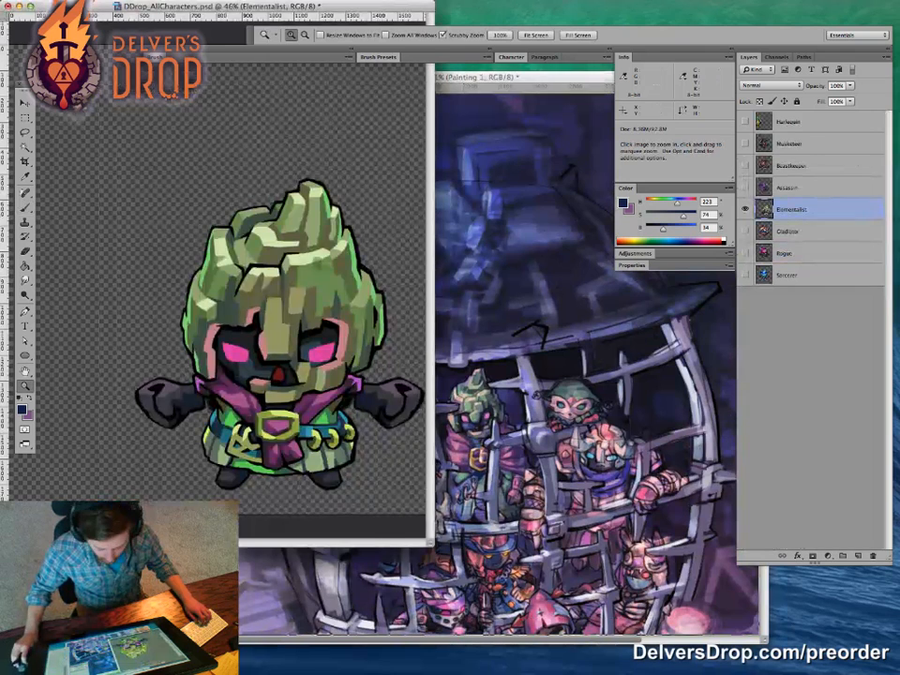
pyautogui.hotkey('ctrl', 'Tab')
pyautogui.moveTo(478, 373); pyautogui.dragTo(480, 347)
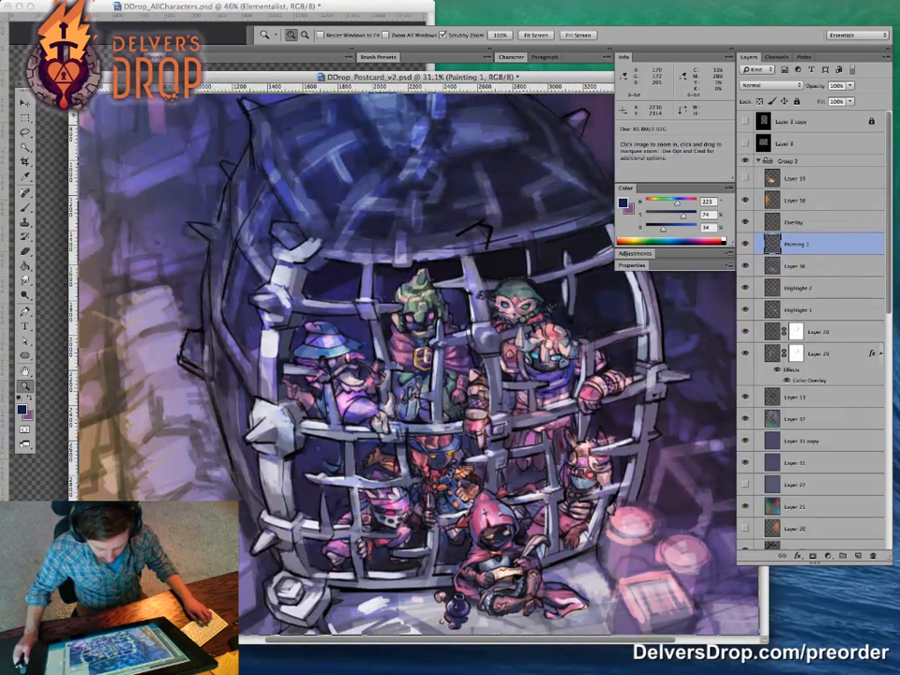
pyautogui.hotkey('ctrl', 'Tab')
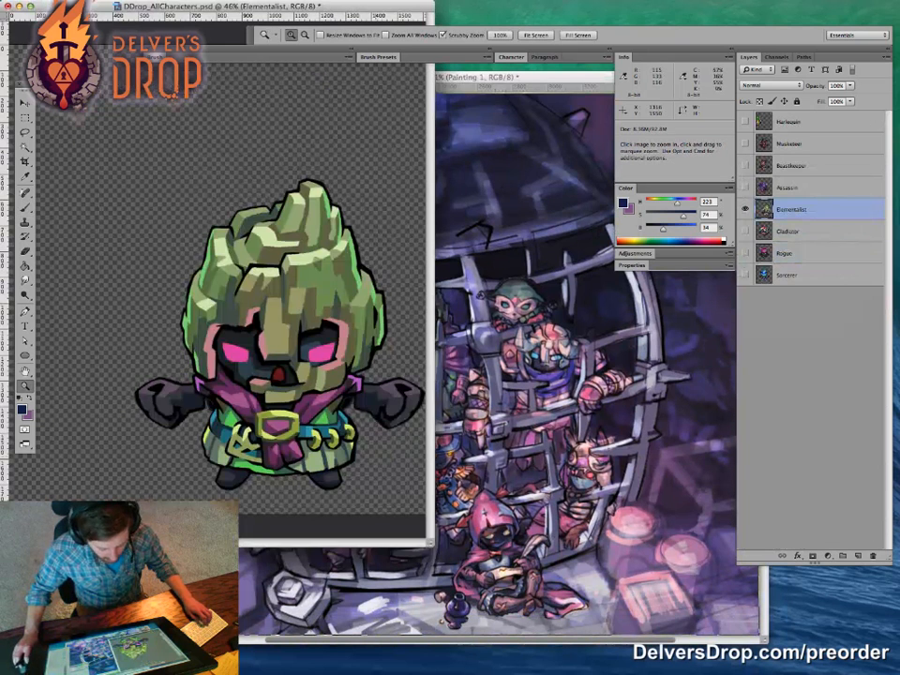
pyautogui.hotkey('ctrl', 'Tab')
# Step: Touch up the upper part of the buckle beside the cage bar with brown and purple sampled from the artwork
pyautogui.moveTo(425, 374); pyautogui.dragTo(506, 375)
pyautogui.press('b')
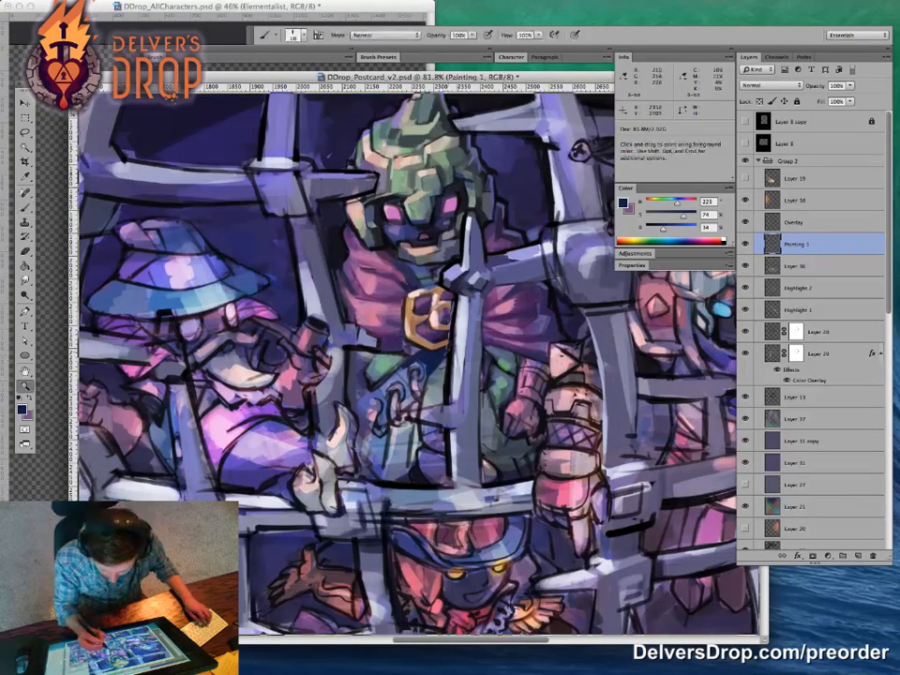
pyautogui.moveTo(453, 344); pyautogui.dragTo(488, 344)
pyautogui.keyDown('alt'); pyautogui.click(388, 403); pyautogui.keyUp('alt')
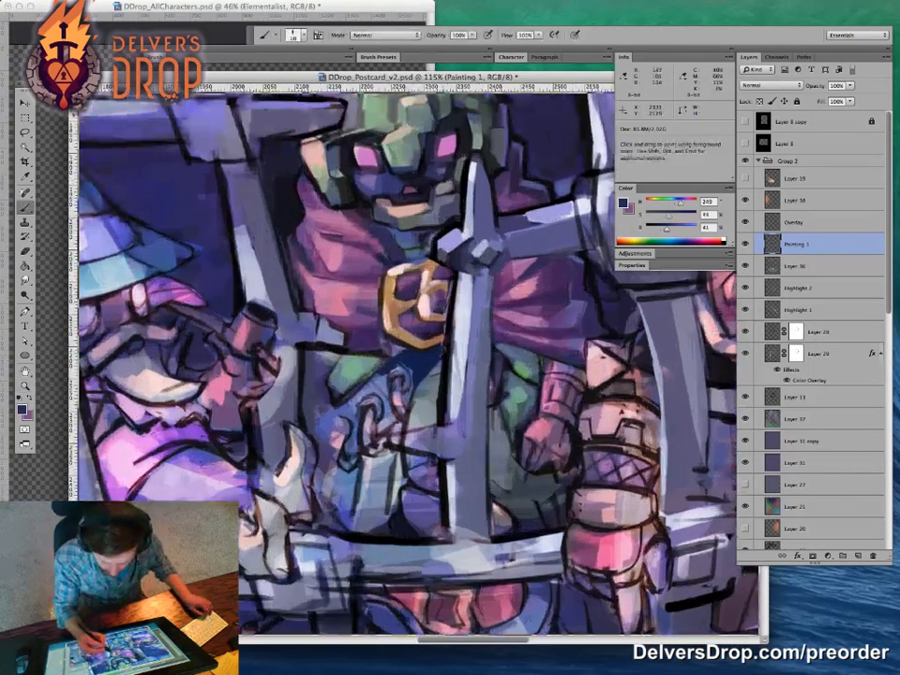
pyautogui.keyDown('alt'); pyautogui.click(444, 285); pyautogui.keyUp('alt')
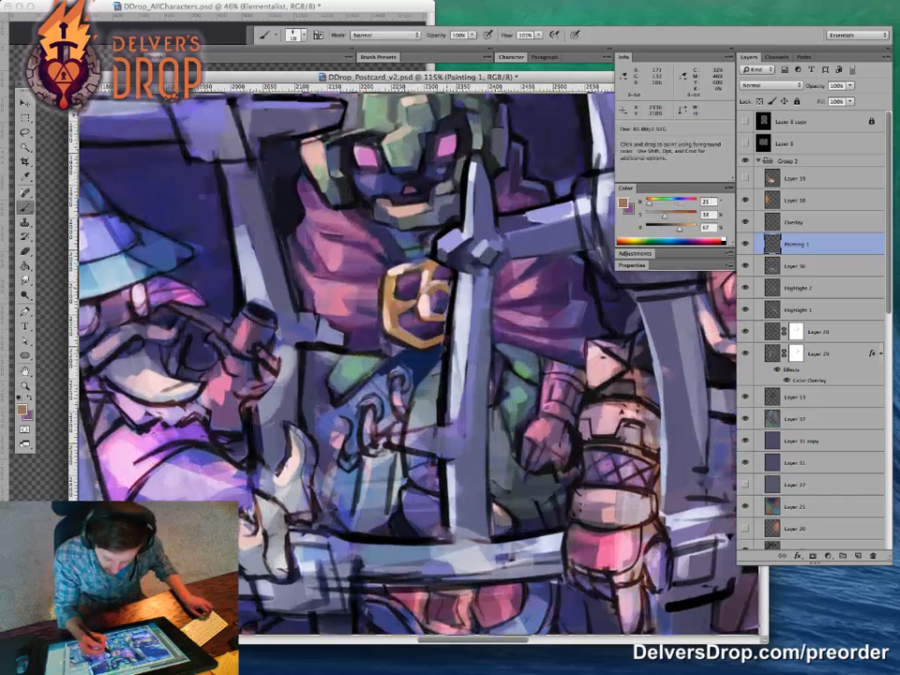
pyautogui.keyDown('alt'); pyautogui.click(454, 276); pyautogui.keyUp('alt')
pyautogui.moveTo(452, 281); pyautogui.dragTo(452, 294)
pyautogui.keyDown('alt'); pyautogui.click(444, 287); pyautogui.keyUp('alt')
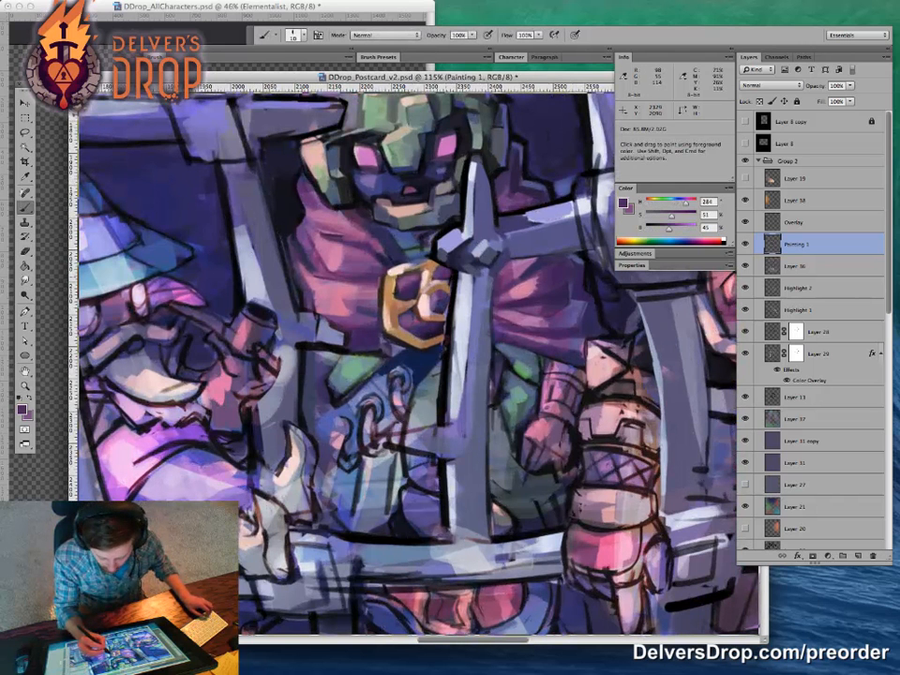
pyautogui.keyDown('alt'); pyautogui.click(440, 300); pyautogui.keyUp('alt')
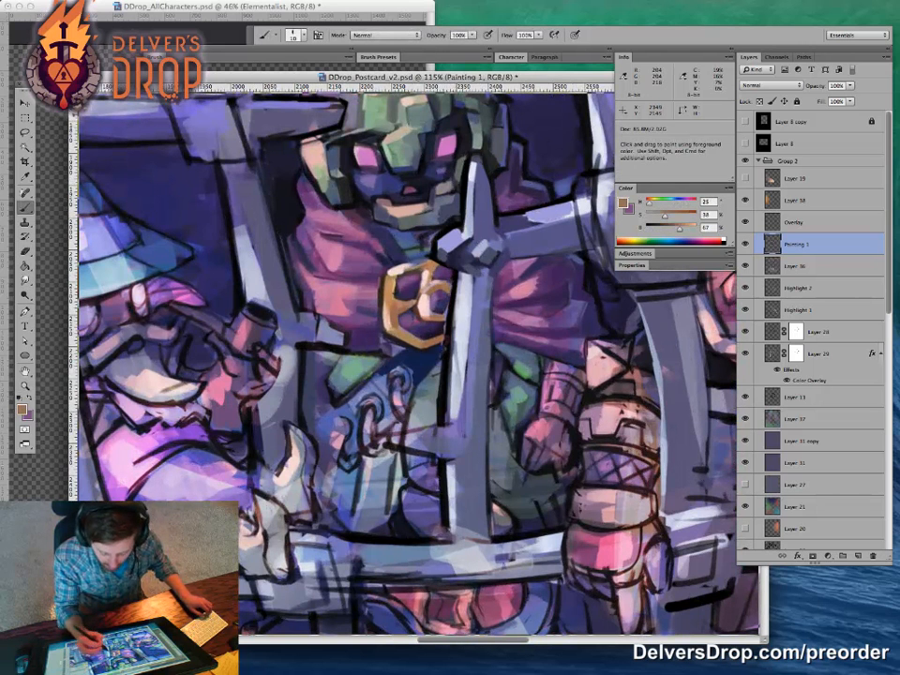
pyautogui.keyDown('alt'); pyautogui.click(454, 266); pyautogui.keyUp('alt')
pyautogui.keyDown('alt'); pyautogui.click(440, 304); pyautogui.keyUp('alt')
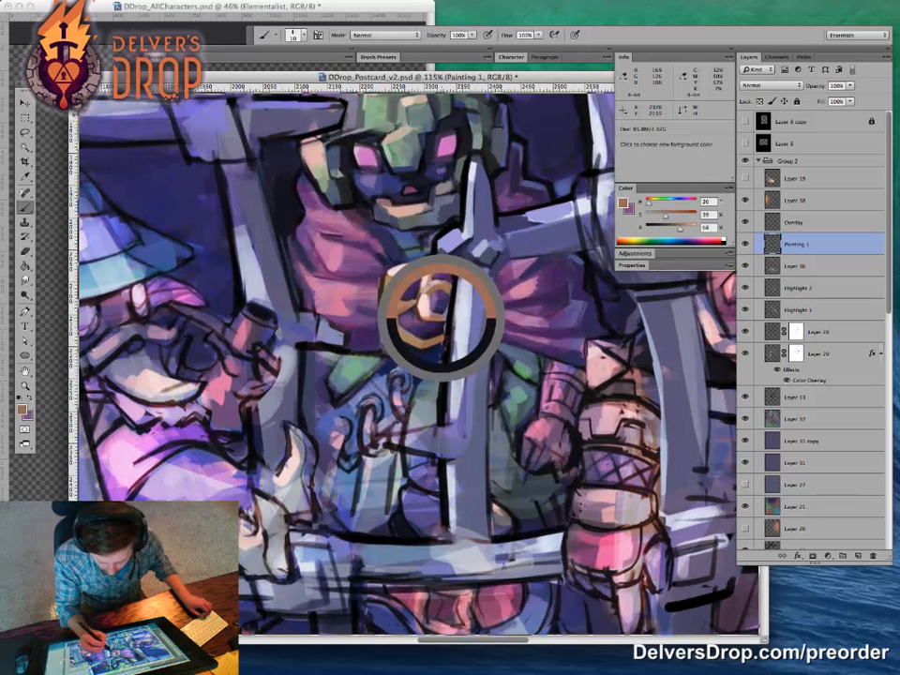
# Step: Refine the buckle's prong, inner edges and lower rim with sampled dark brown, muted purple and dark blue
pyautogui.keyDown('alt'); pyautogui.click(415, 311); pyautogui.keyUp('alt')
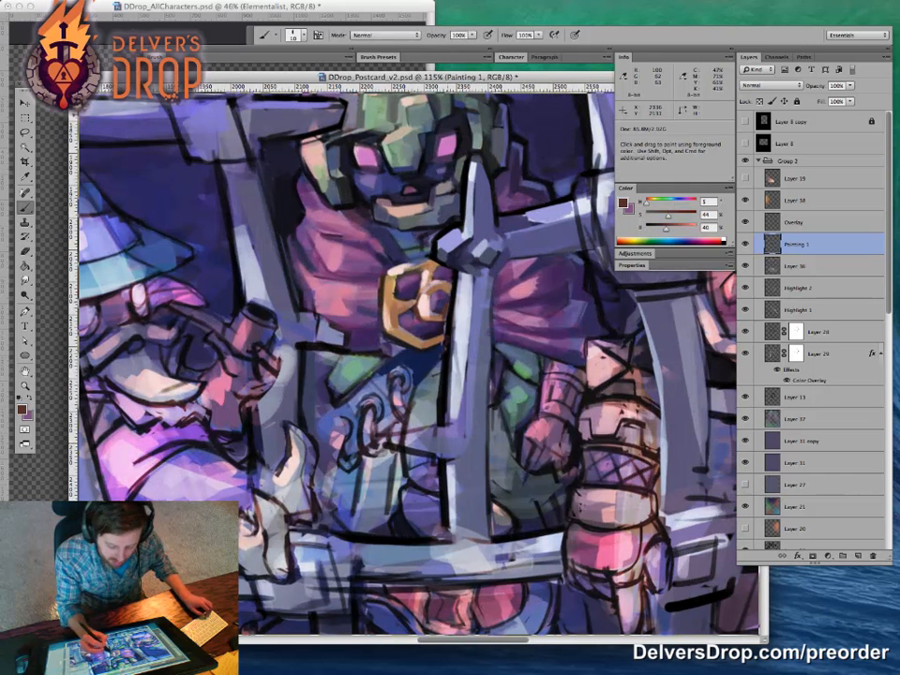
pyautogui.keyDown('alt'); pyautogui.click(430, 303); pyautogui.keyUp('alt')
pyautogui.keyDown('alt'); pyautogui.click(430, 304); pyautogui.keyUp('alt')
pyautogui.keyDown('alt'); pyautogui.click(330, 227); pyautogui.keyUp('alt')
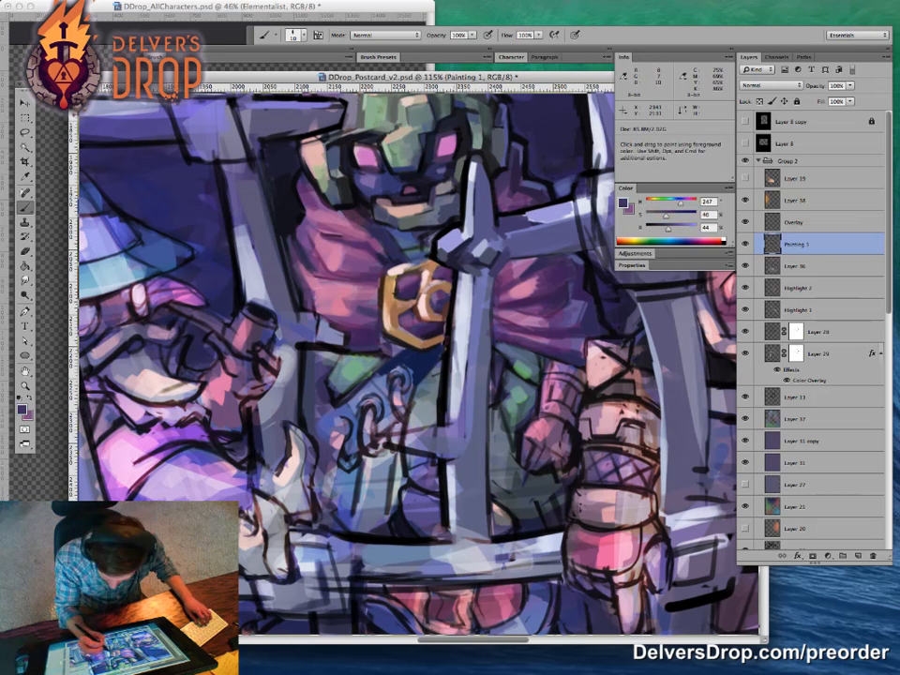
pyautogui.keyDown('alt'); pyautogui.click(432, 301); pyautogui.keyUp('alt')
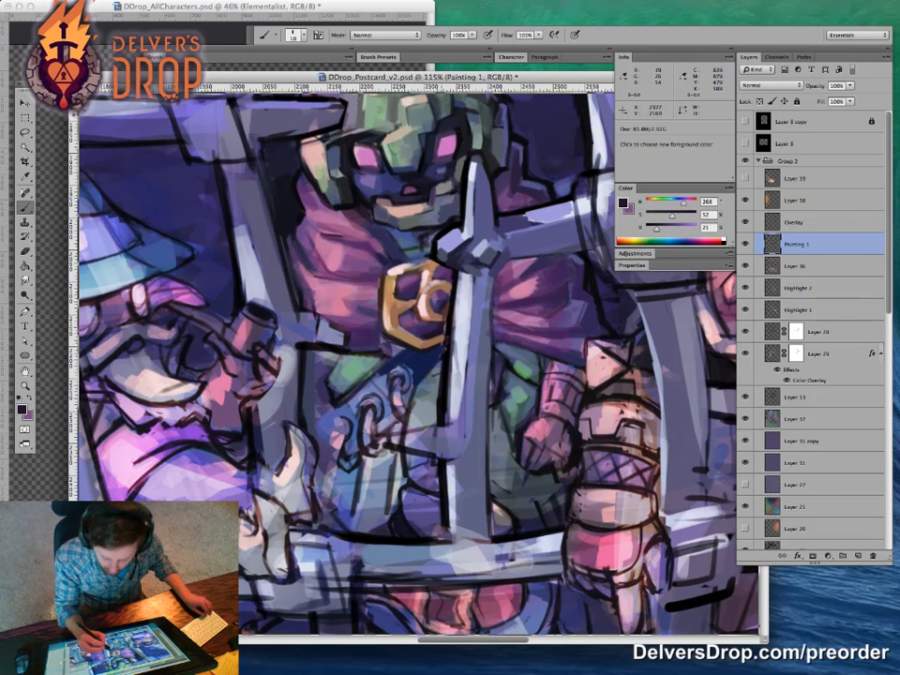
pyautogui.keyDown('alt'); pyautogui.click(416, 367); pyautogui.keyUp('alt')
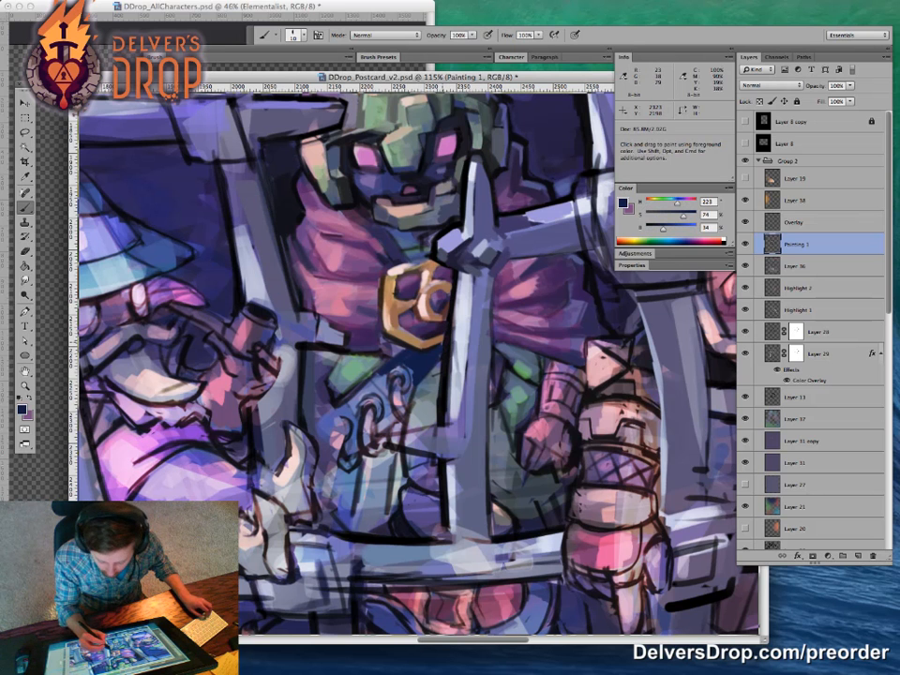
pyautogui.keyDown('alt'); pyautogui.click(333, 234); pyautogui.keyUp('alt')
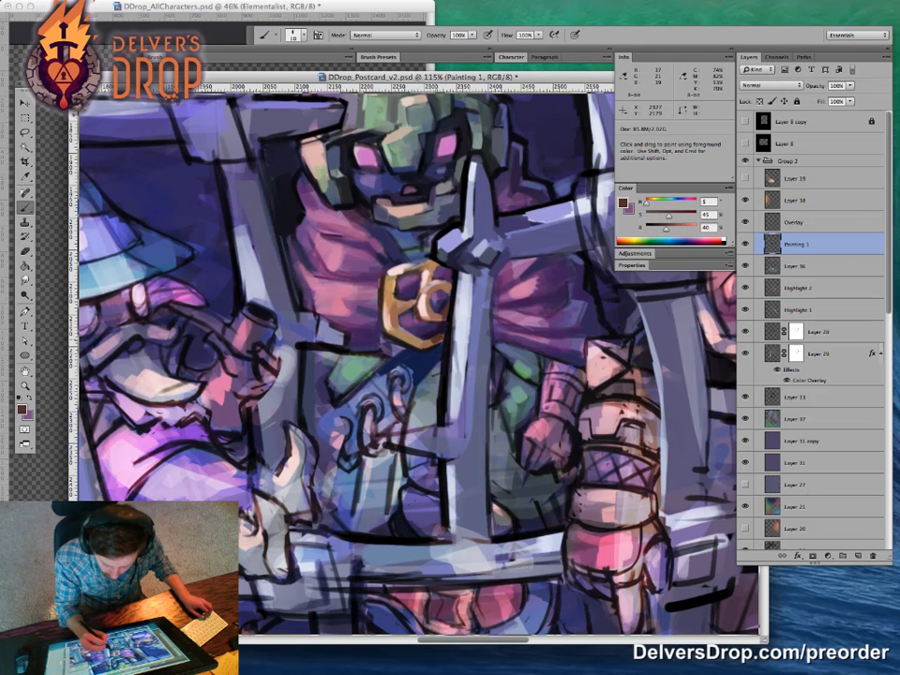
# Step: Paint dark purple shadow over the hooded character's neck between the chin and the top of the buckle
pyautogui.press('super+space')
pyautogui.moveTo(495, 382)
pyautogui.mouseDown()
pyautogui.moveTo(427, 382)
pyautogui.moveTo(506, 383)
pyautogui.mouseUp()
pyautogui.keyDown('alt'); pyautogui.click(422, 248); pyautogui.keyUp('alt')
pyautogui.moveTo(426, 252); pyautogui.dragTo(429, 265)
pyautogui.press('super+space')
pyautogui.moveTo(461, 339); pyautogui.dragTo(483, 309)
pyautogui.keyDown('alt'); pyautogui.click(429, 298); pyautogui.keyUp('alt')
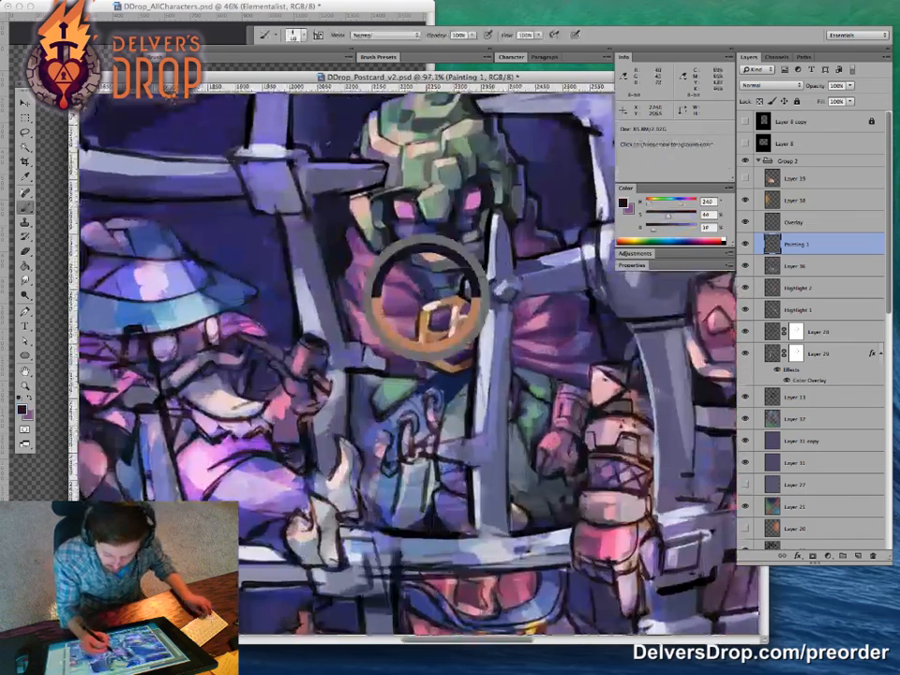
pyautogui.keyDown('alt'); pyautogui.click(429, 286); pyautogui.keyUp('alt')
pyautogui.moveTo(437, 280); pyautogui.dragTo(429, 284)
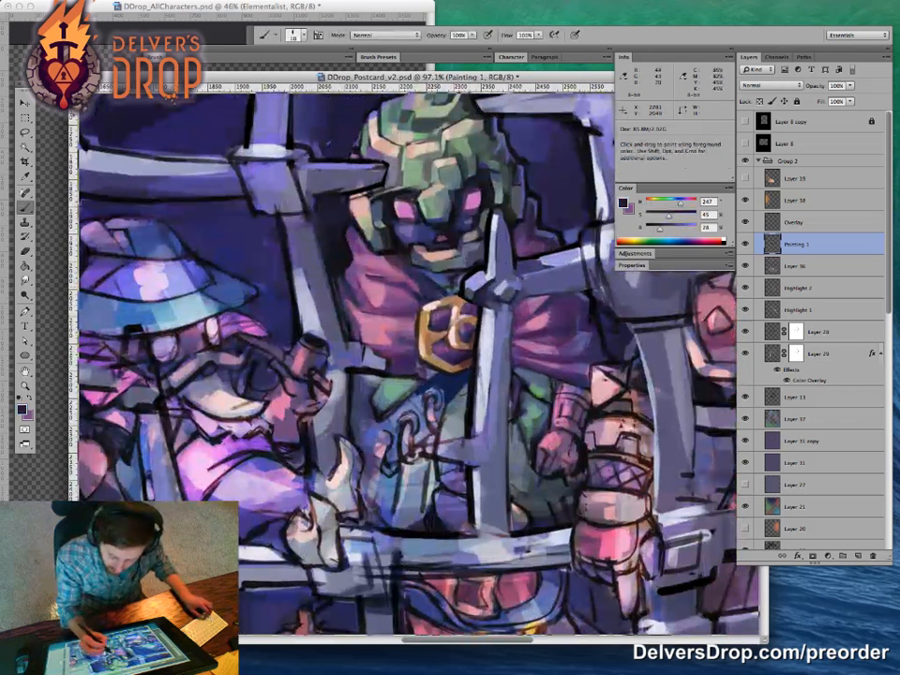
# Step: Extend the near-black neck shadow toward the cage bar, and touch up around the chin with sampled grey and black
pyautogui.keyDown('alt'); pyautogui.click(441, 277); pyautogui.keyUp('alt')
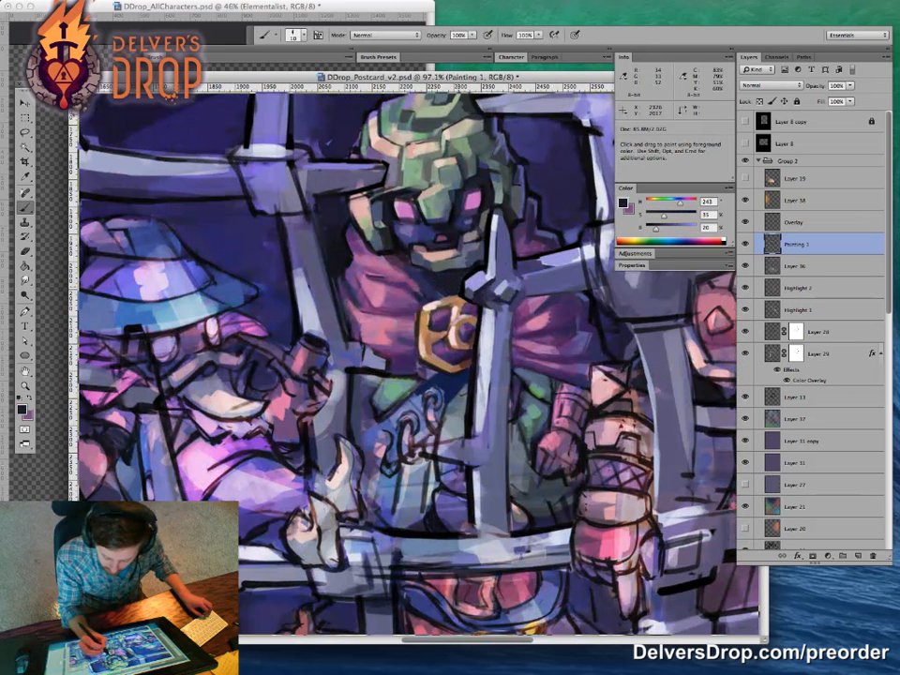
pyautogui.keyDown('alt'); pyautogui.click(465, 286); pyautogui.keyUp('alt')
pyautogui.keyDown('alt'); pyautogui.click(461, 279); pyautogui.keyUp('alt')
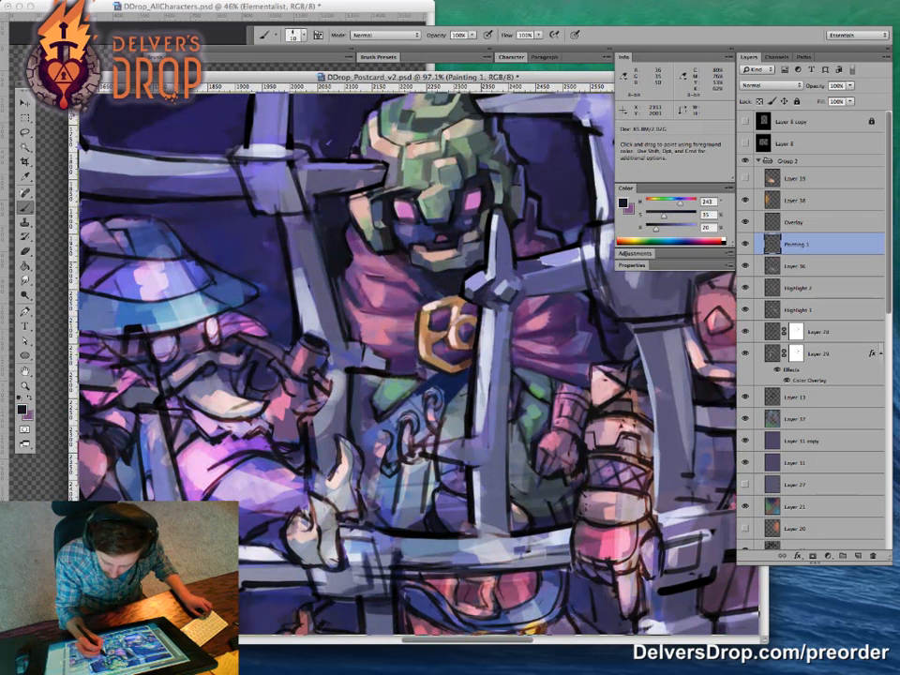
pyautogui.keyDown('alt'); pyautogui.click(433, 259); pyautogui.keyUp('alt')
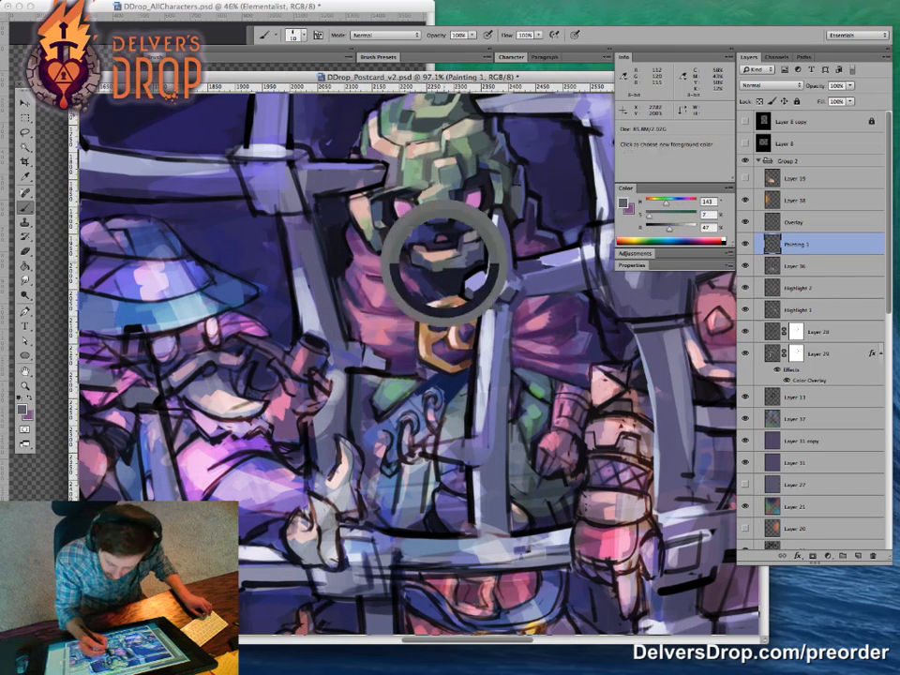
pyautogui.keyDown('alt'); pyautogui.click(343, 206); pyautogui.keyUp('alt')
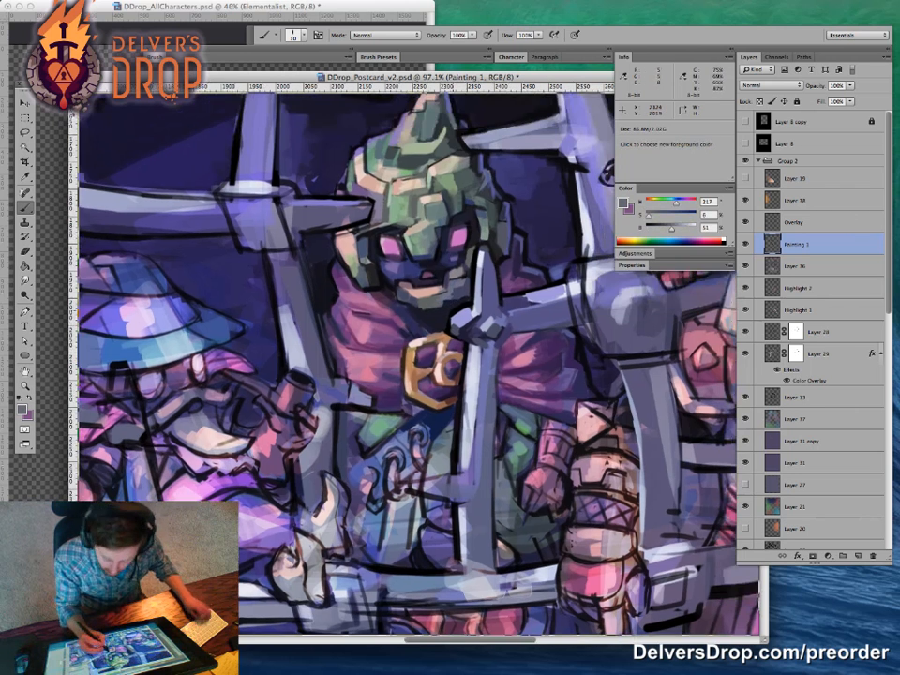
pyautogui.keyDown('alt'); pyautogui.click(453, 312); pyautogui.keyUp('alt')
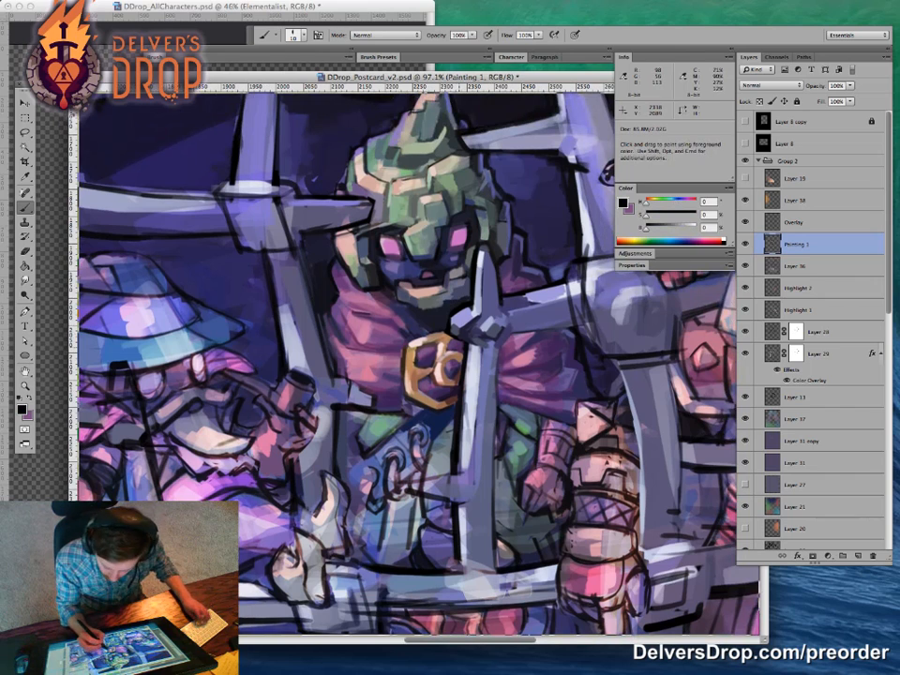
# Step: Touch up the vertical cage bar in front of the hooded character with pale grey, lavender and dark violet sampled from the artwork
pyautogui.press('z')
pyautogui.moveTo(422, 426)
pyautogui.mouseDown()
pyautogui.moveTo(323, 427)
pyautogui.moveTo(525, 429)
pyautogui.mouseUp()
pyautogui.press('b')
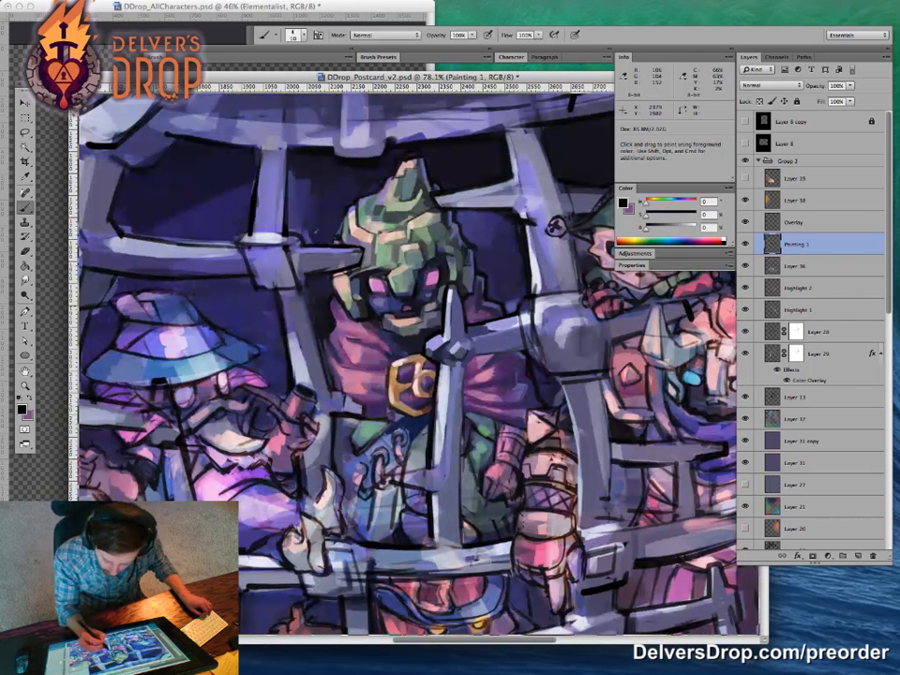
pyautogui.keyDown('alt'); pyautogui.click(445, 427); pyautogui.keyUp('alt')
pyautogui.keyDown('alt'); pyautogui.click(446, 420); pyautogui.keyUp('alt')
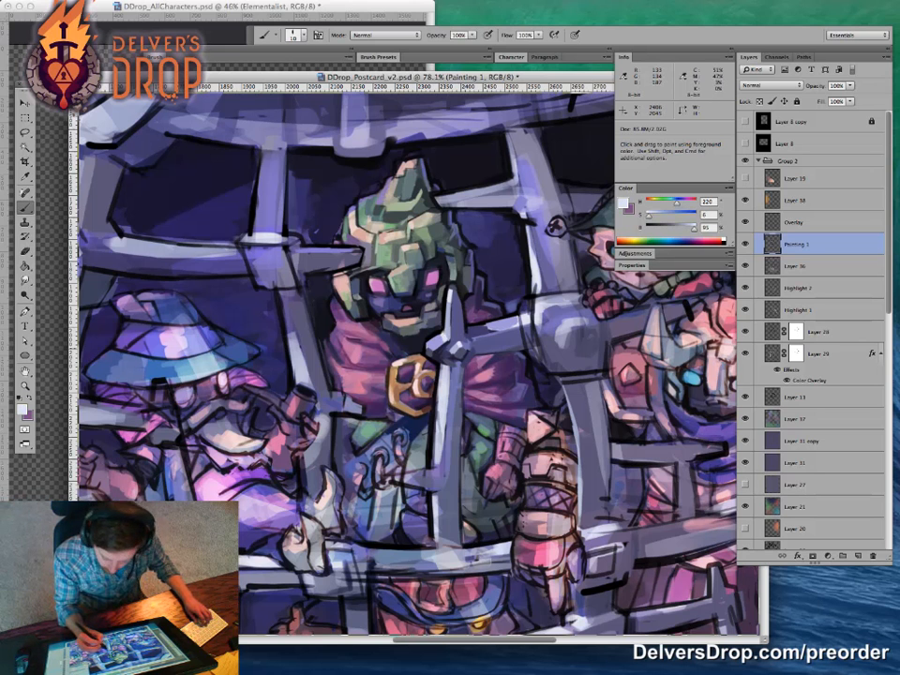
pyautogui.keyDown('alt'); pyautogui.click(342, 282); pyautogui.keyUp('alt')
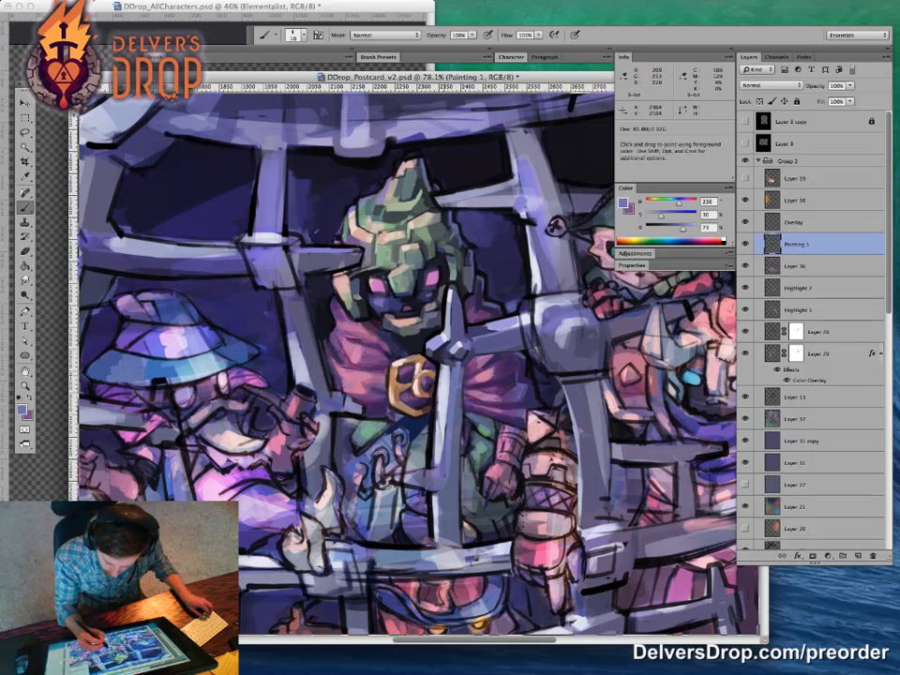
pyautogui.keyDown('alt'); pyautogui.click(506, 136); pyautogui.keyUp('alt')
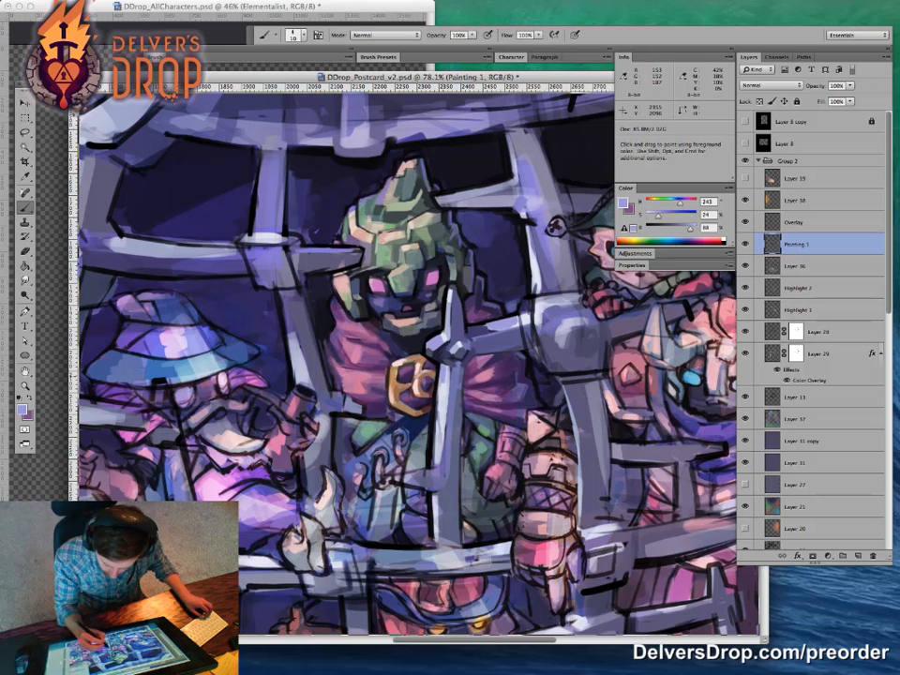
pyautogui.keyDown('alt'); pyautogui.click(329, 269); pyautogui.keyUp('alt')
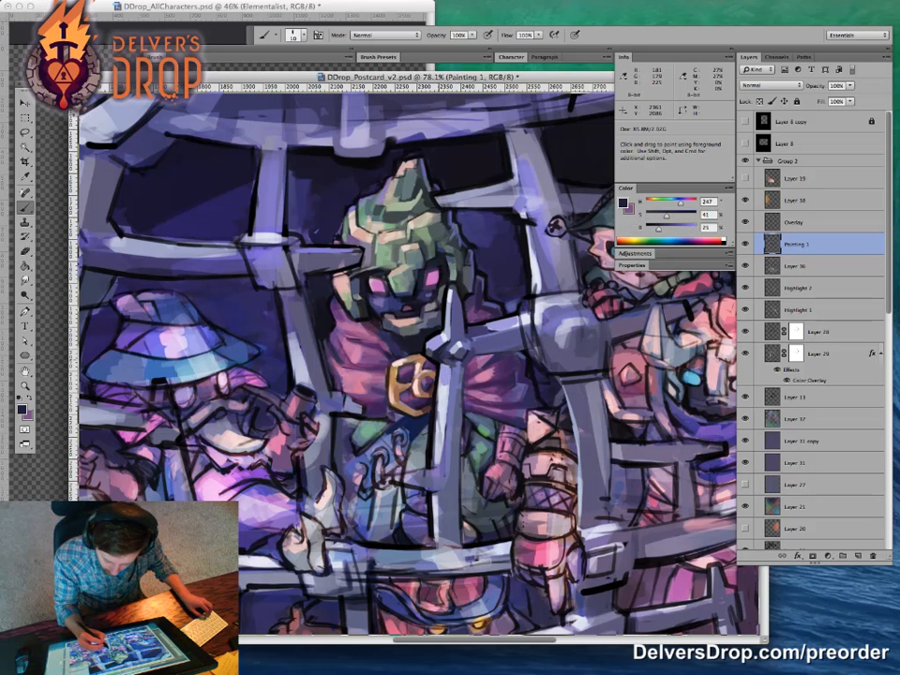
pyautogui.keyDown('alt'); pyautogui.click(467, 403); pyautogui.keyUp('alt')
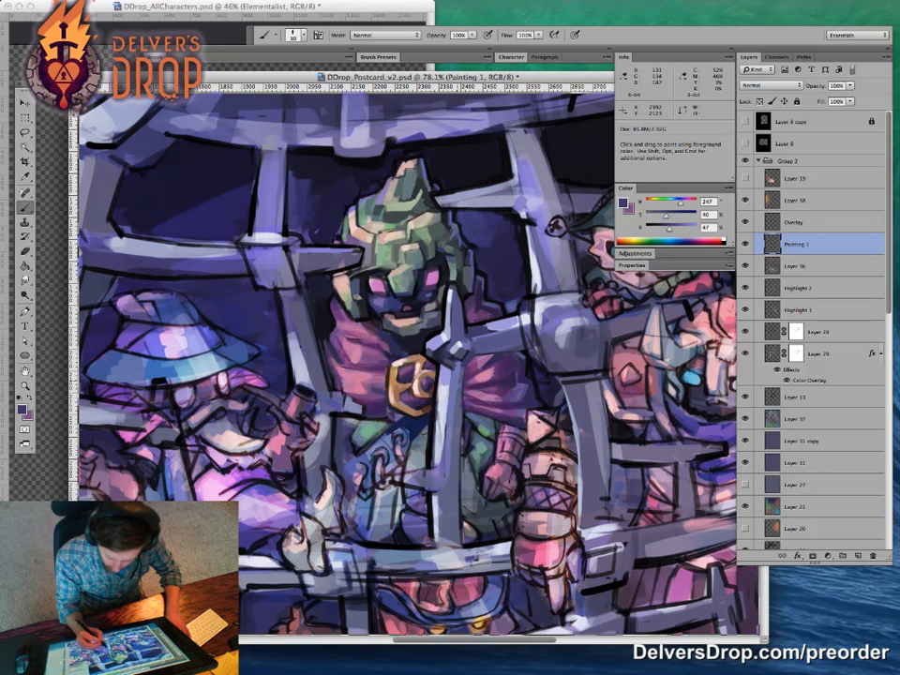
# Step: Sketch a near-black spike outline projecting from the vertical cage bar toward the chain on the hooded character's coat
pyautogui.moveTo(480, 300); pyautogui.dragTo(466, 250)
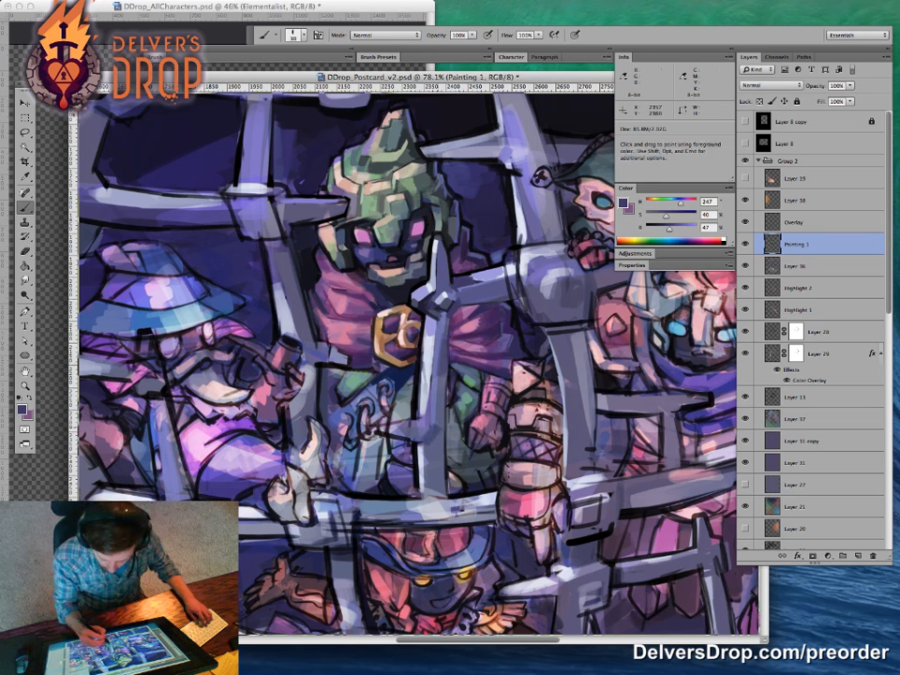
pyautogui.moveTo(323, 353)
pyautogui.mouseDown()
pyautogui.moveTo(323, 378)
pyautogui.moveTo(336, 384)
pyautogui.moveTo(319, 401)
pyautogui.mouseUp()
pyautogui.moveTo(453, 517); pyautogui.dragTo(444, 526)
pyautogui.press('z')
pyautogui.moveTo(534, 526)
pyautogui.mouseDown()
pyautogui.moveTo(484, 532)
pyautogui.moveTo(487, 572)
pyautogui.mouseUp()
pyautogui.moveTo(459, 510); pyautogui.dragTo(510, 509)
pyautogui.press('b')
pyautogui.keyDown('alt'); pyautogui.click(350, 352); pyautogui.keyUp('alt')
pyautogui.moveTo(129, 457); pyautogui.dragTo(149, 480)
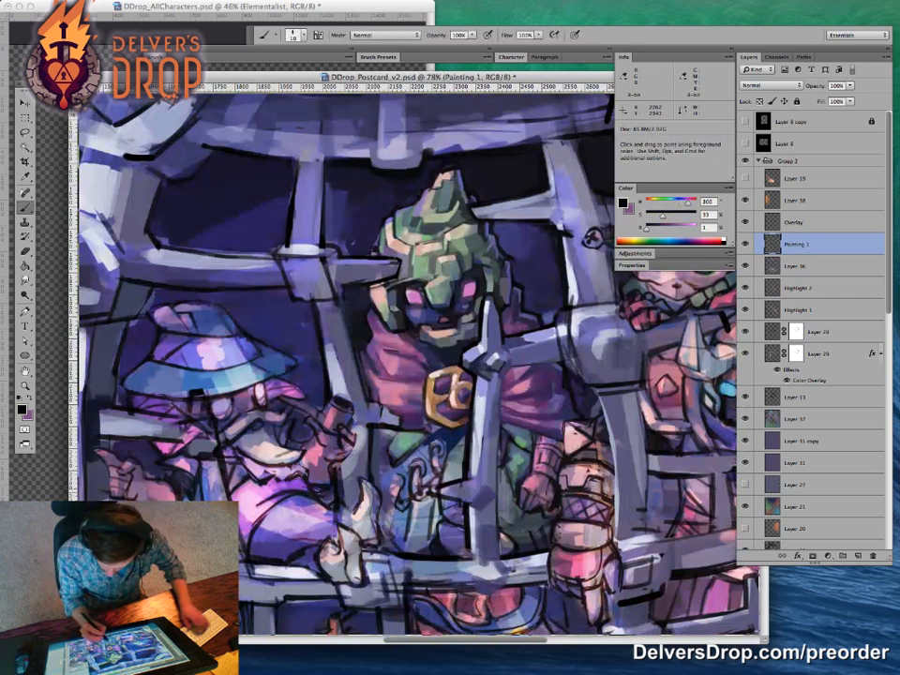
pyautogui.moveTo(436, 490)
pyautogui.mouseDown()
pyautogui.moveTo(461, 490)
pyautogui.moveTo(463, 504)
pyautogui.mouseUp()
# Step: Fill the new spike on the vertical cage bar with lavender sampled from the bars
pyautogui.press('z')
pyautogui.moveTo(598, 546); pyautogui.dragTo(533, 549)
pyautogui.moveTo(432, 438); pyautogui.dragTo(482, 437)
pyautogui.press('b')
pyautogui.keyDown('alt'); pyautogui.click(435, 397); pyautogui.keyUp('alt')
pyautogui.press('z')
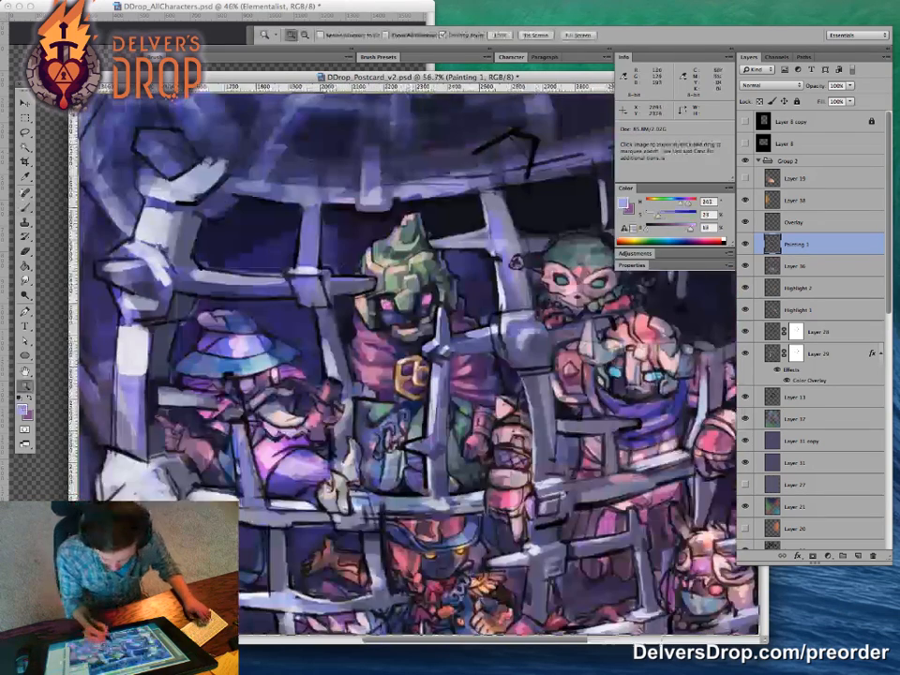
pyautogui.moveTo(415, 450); pyautogui.dragTo(451, 450)
pyautogui.press('b')
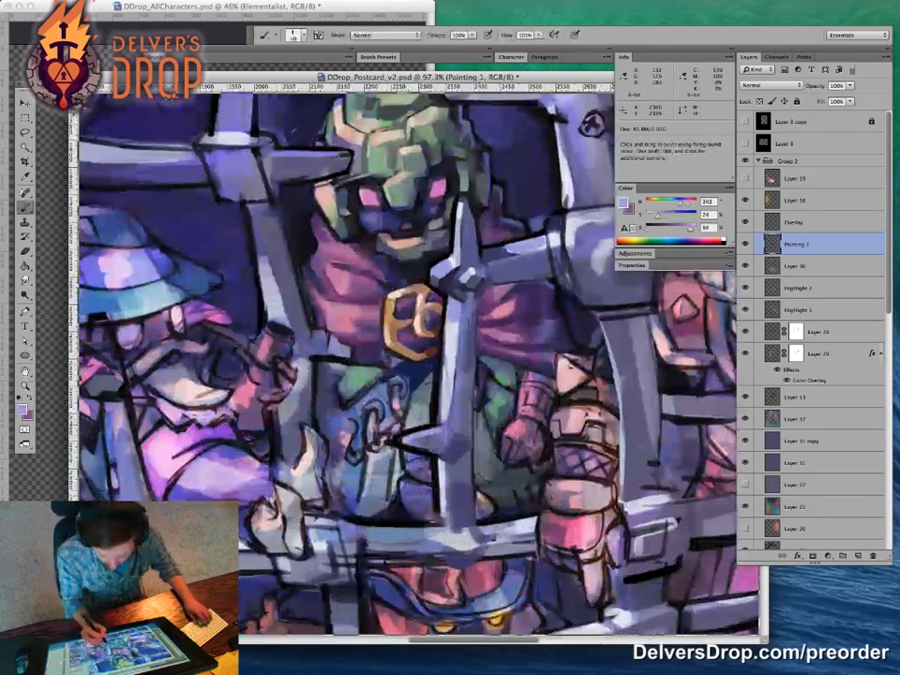
# Step: Shade the spike and its joint on the vertical bar with sampled violet, slate blue, pale grey and near-black
pyautogui.keyDown('alt'); pyautogui.click(461, 441); pyautogui.keyUp('alt')
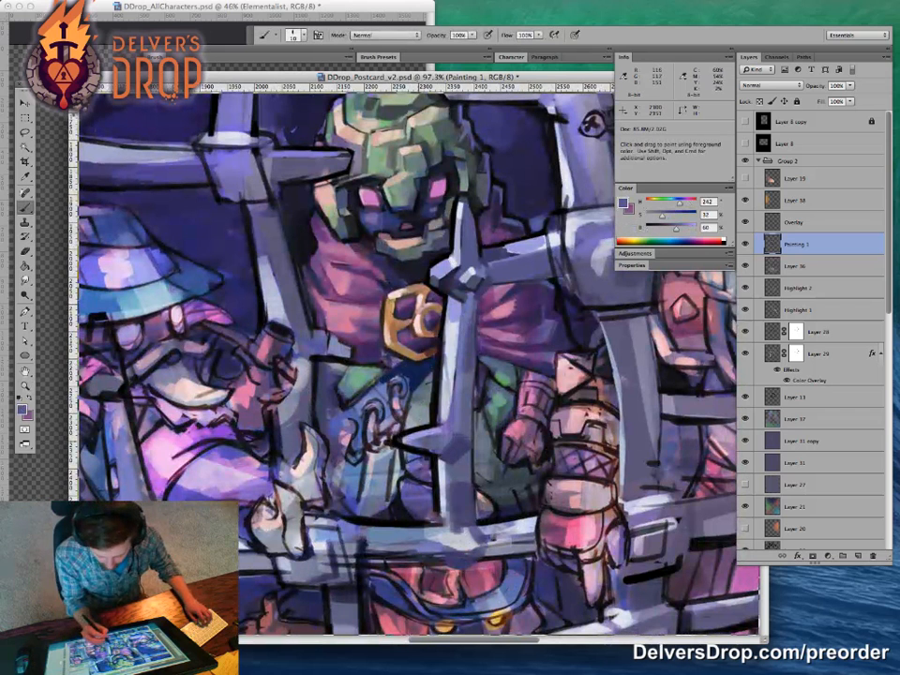
pyautogui.keyDown('alt'); pyautogui.click(327, 212); pyautogui.keyUp('alt')
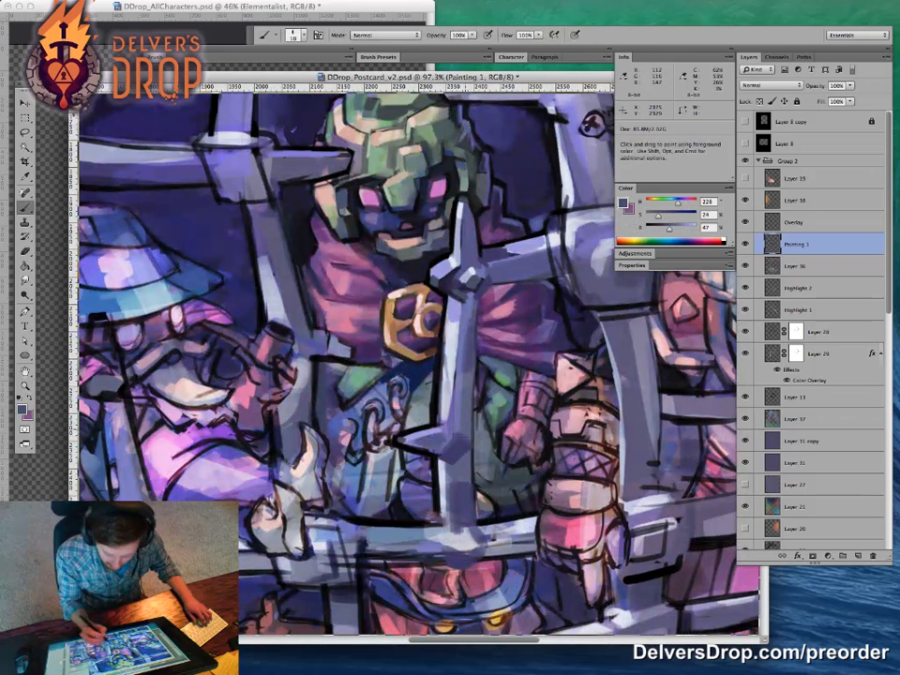
pyautogui.keyDown('alt'); pyautogui.click(470, 412); pyautogui.keyUp('alt')
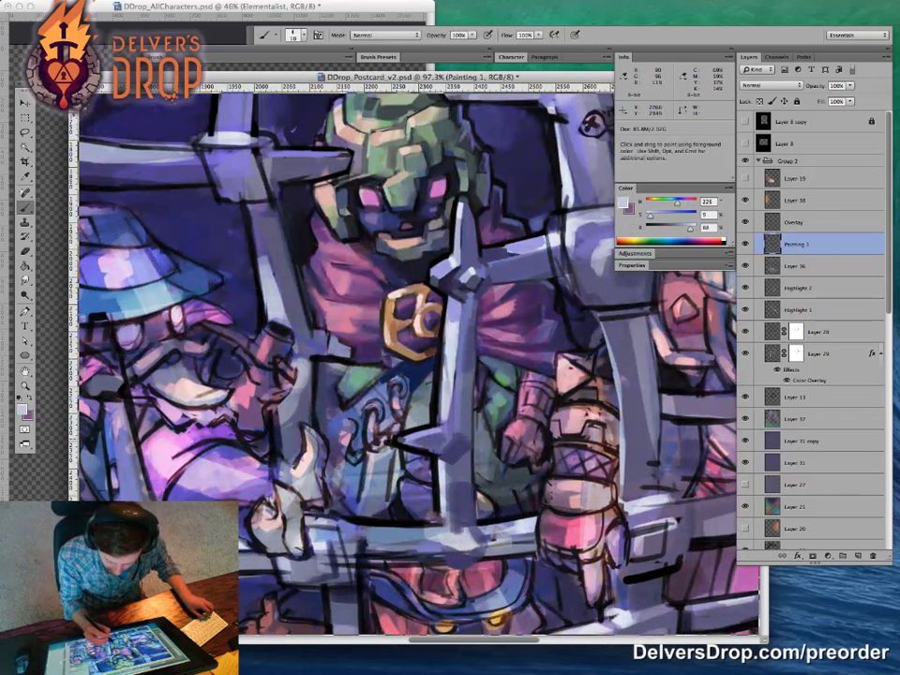
pyautogui.keyDown('alt'); pyautogui.click(297, 330); pyautogui.keyUp('alt')
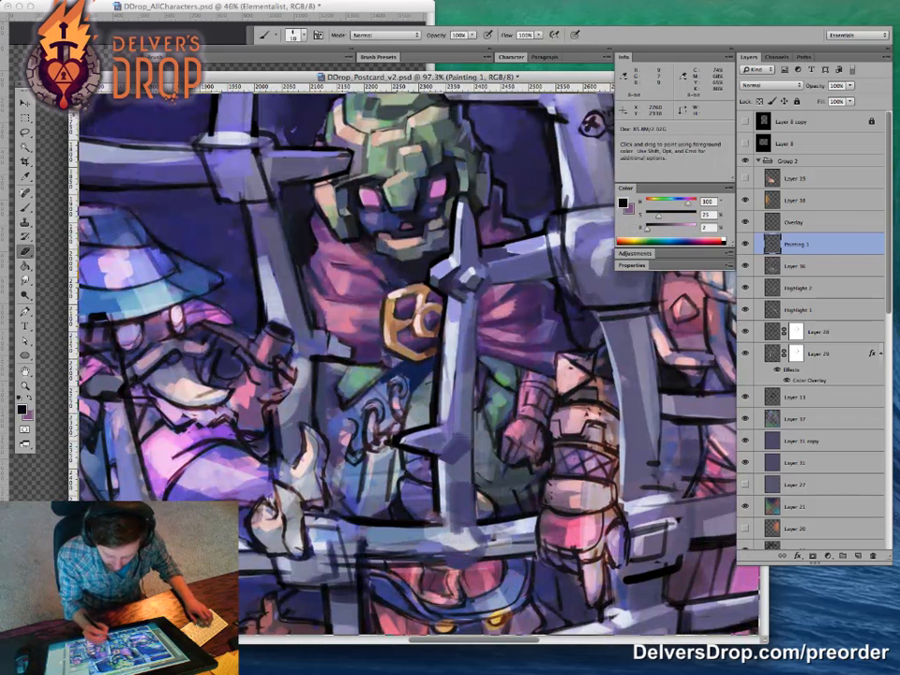
pyautogui.press('e')
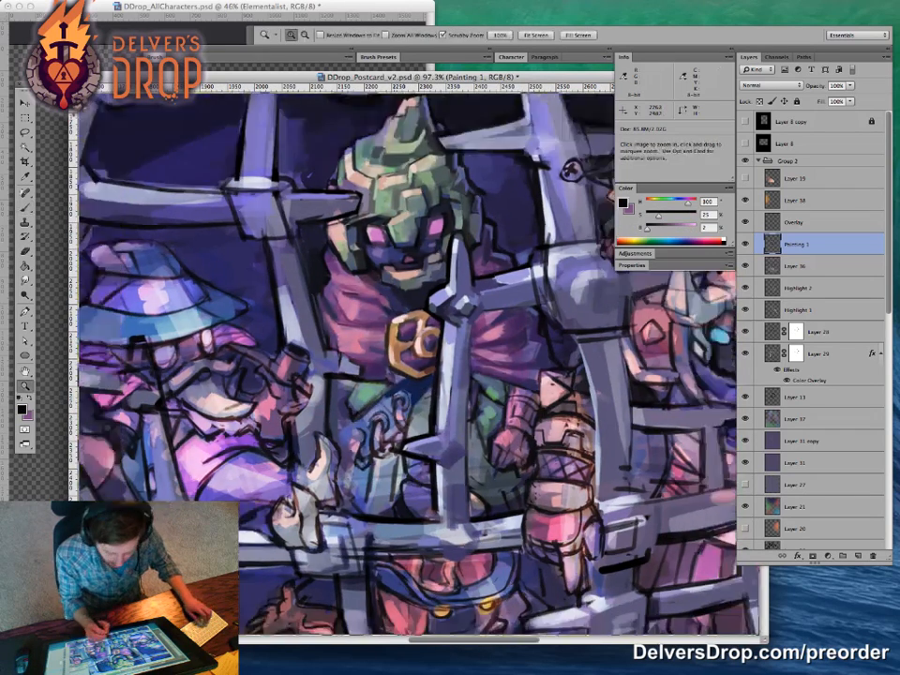
# Step: Paint a second spike with a near-black outline on the curved bar beside the cape, pointing toward the buckle
pyautogui.moveTo(410, 390); pyautogui.dragTo(300, 394)
pyautogui.moveTo(425, 526); pyautogui.dragTo(380, 464)
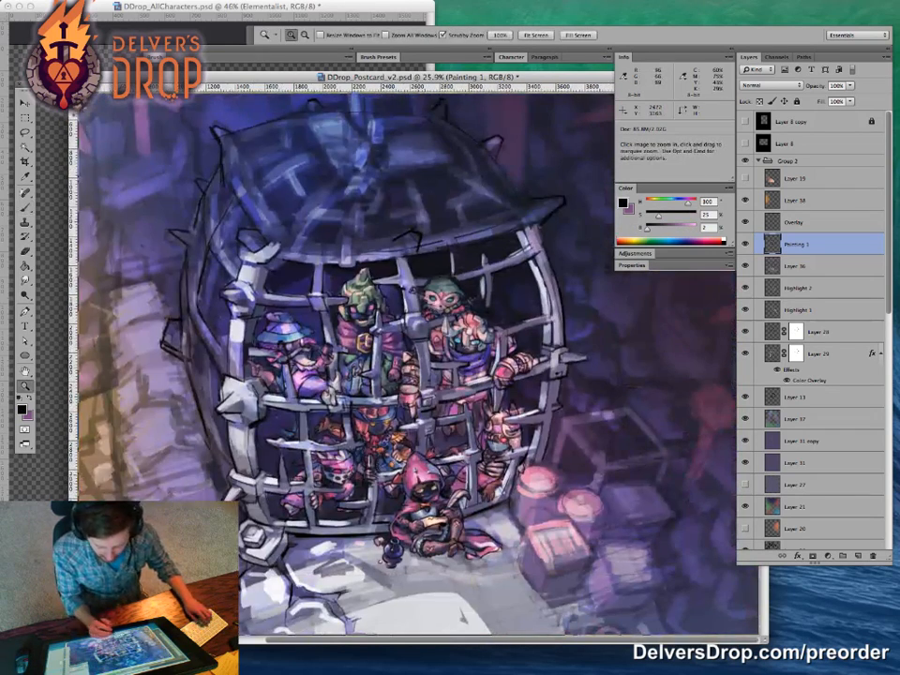
pyautogui.moveTo(436, 234); pyautogui.dragTo(374, 235)
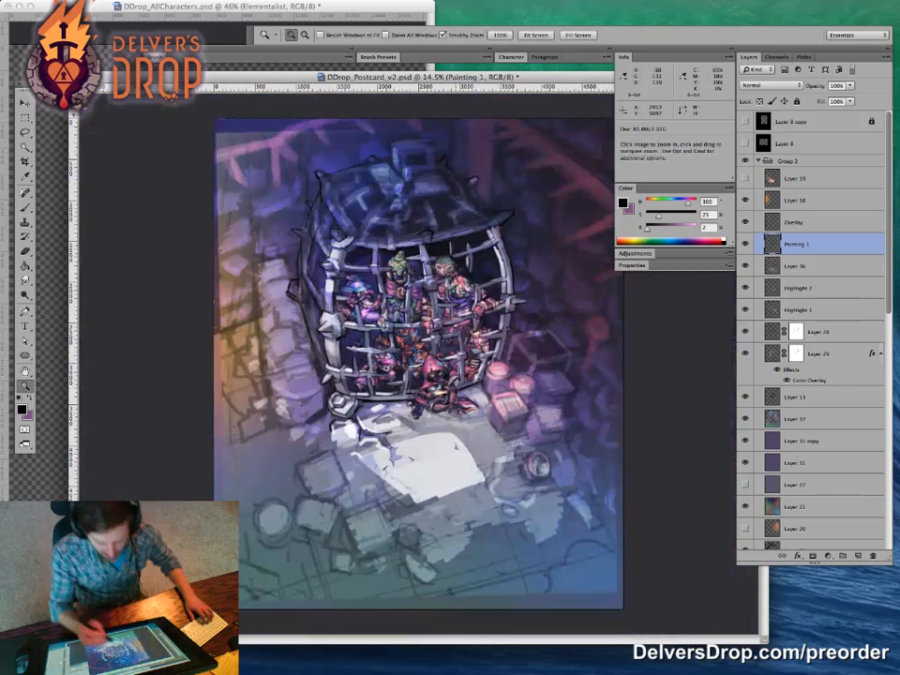
pyautogui.moveTo(394, 302); pyautogui.dragTo(518, 156)
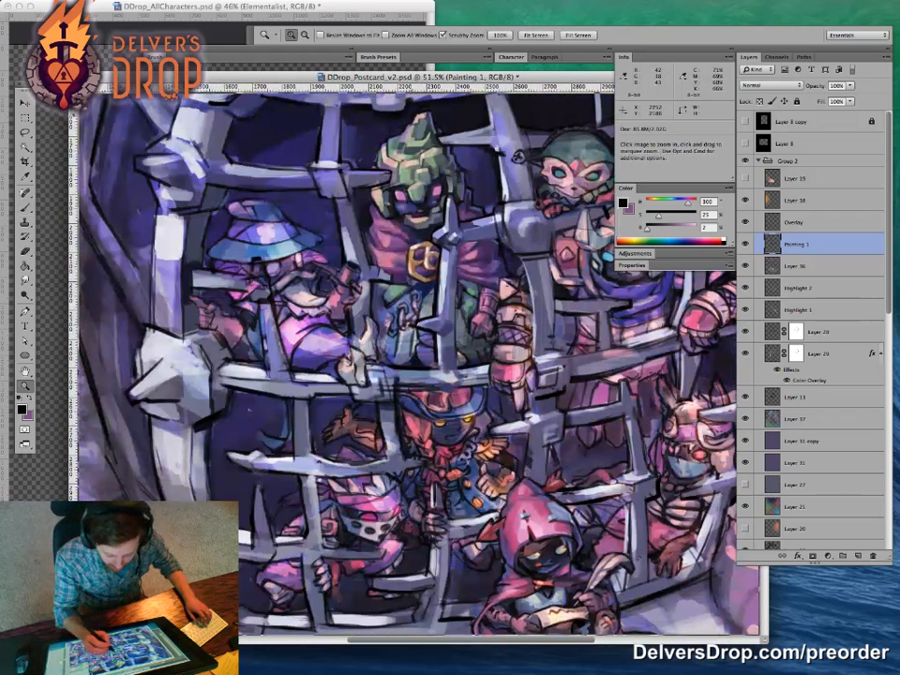
pyautogui.moveTo(415, 291)
pyautogui.mouseDown()
pyautogui.moveTo(444, 268)
pyautogui.moveTo(462, 309)
pyautogui.mouseUp()
pyautogui.press('b')
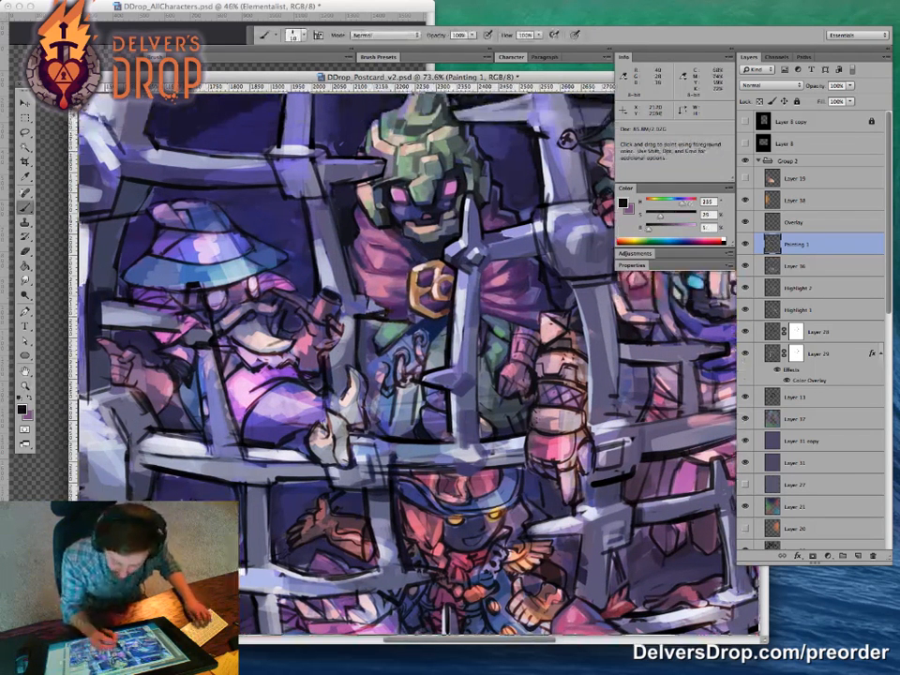
pyautogui.keyDown('alt'); pyautogui.click(363, 304); pyautogui.keyUp('alt')
pyautogui.moveTo(357, 298)
pyautogui.mouseDown()
pyautogui.moveTo(388, 300)
pyautogui.moveTo(353, 308)
pyautogui.mouseUp()
pyautogui.keyDown('alt'); pyautogui.click(503, 137); pyautogui.keyUp('alt')
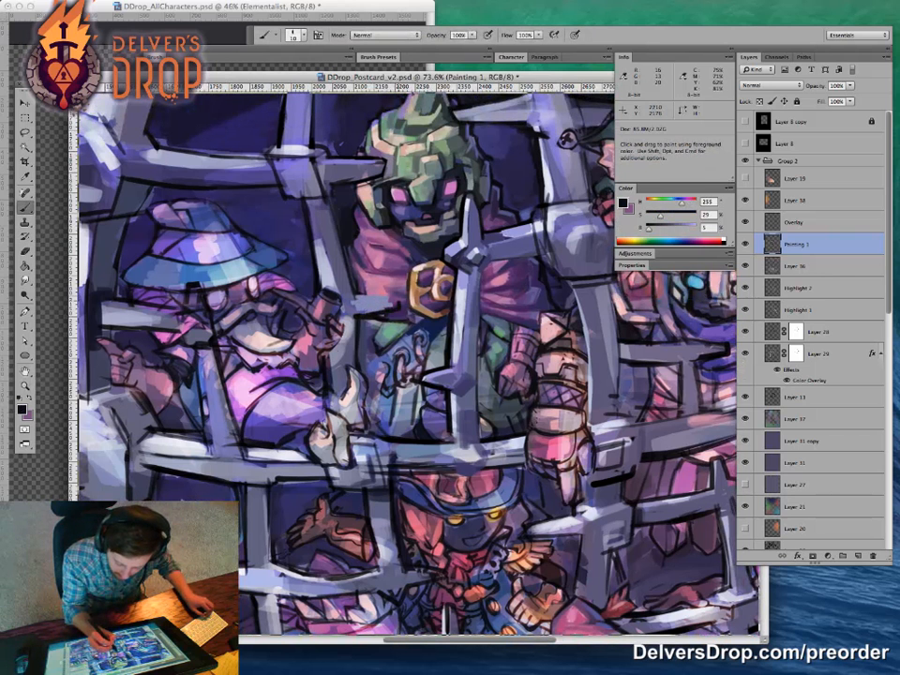
# Step: Refine the second spike's edges and the coat area beneath it with sampled blue-grey and dark grey
pyautogui.press('z')
pyautogui.moveTo(554, 323); pyautogui.dragTo(492, 347)
pyautogui.moveTo(381, 336); pyautogui.dragTo(431, 339)
pyautogui.press('b')
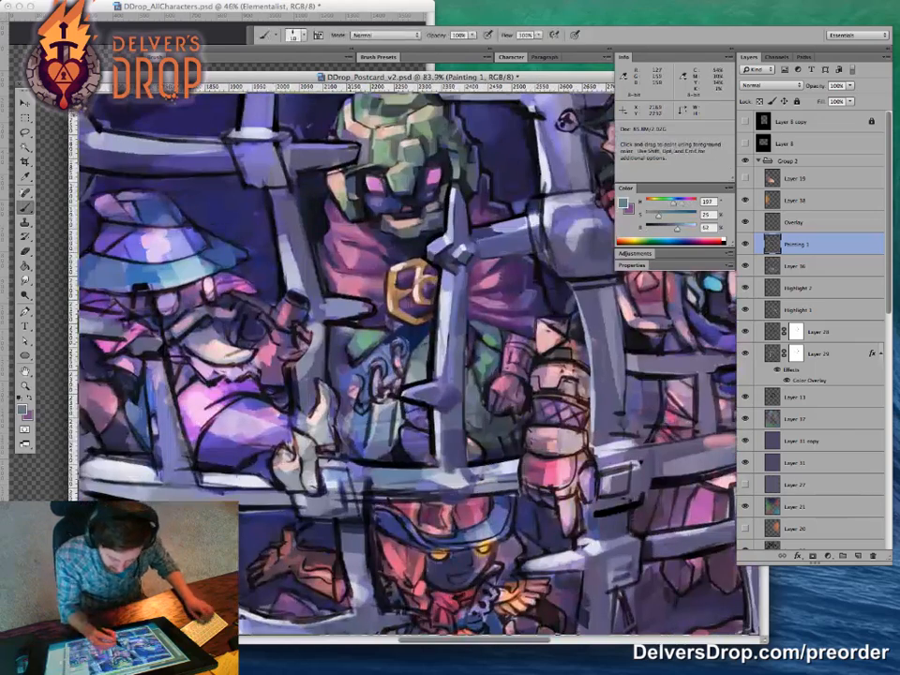
pyautogui.keyDown('alt'); pyautogui.click(385, 335); pyautogui.keyUp('alt')
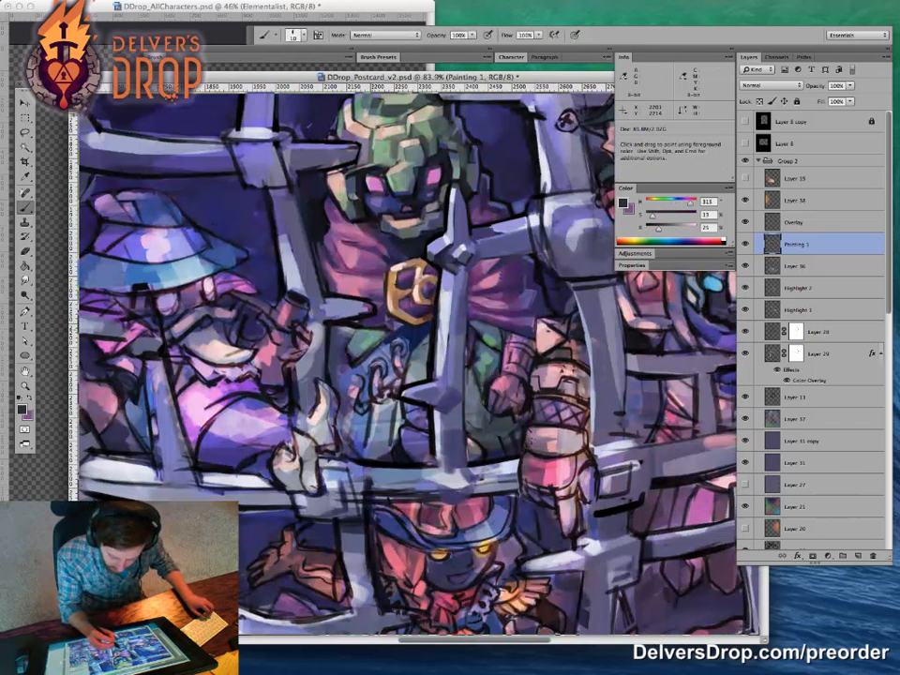
pyautogui.moveTo(282, 251); pyautogui.dragTo(287, 258)
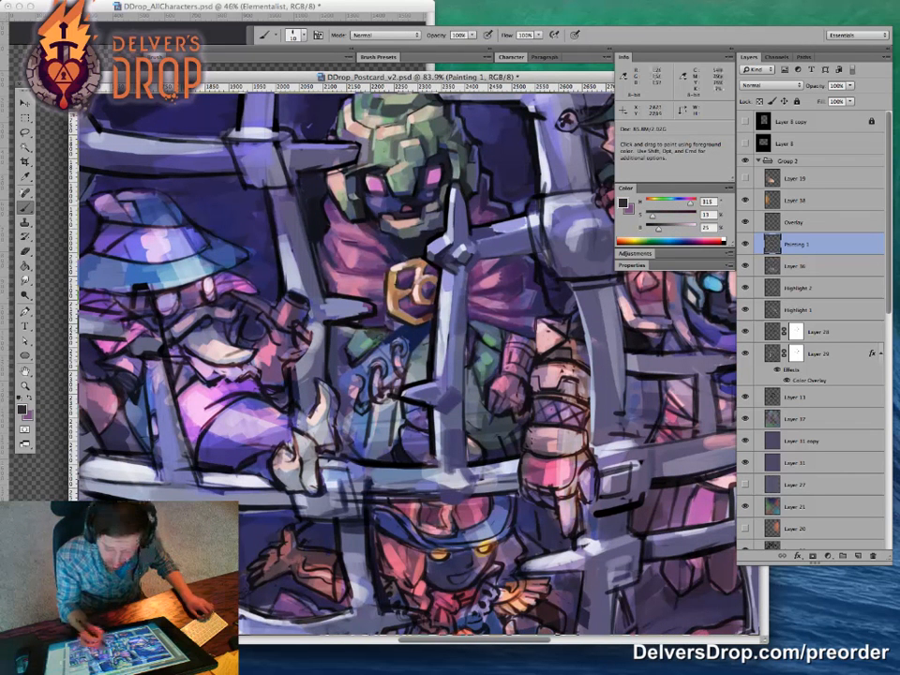
# Step: Repaint the coat's collar and strap below the buckle with sampled dark green, dark blue, purple and near-black
pyautogui.keyDown('alt'); pyautogui.click(370, 342); pyautogui.keyUp('alt')
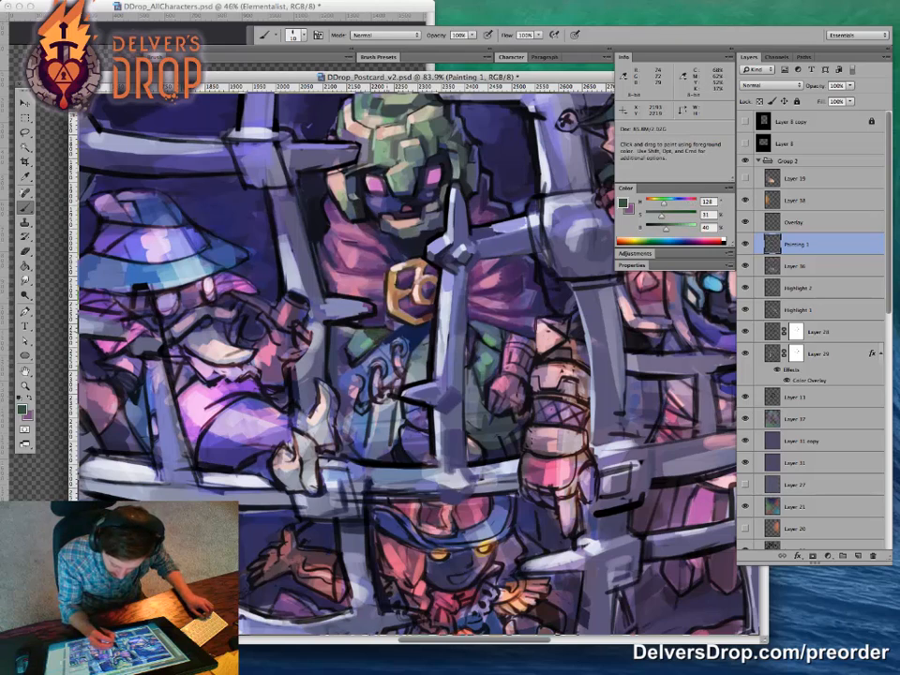
pyautogui.moveTo(417, 367)
pyautogui.mouseDown()
pyautogui.moveTo(340, 368)
pyautogui.moveTo(415, 367)
pyautogui.mouseUp()
pyautogui.keyDown('alt'); pyautogui.click(411, 345); pyautogui.keyUp('alt')
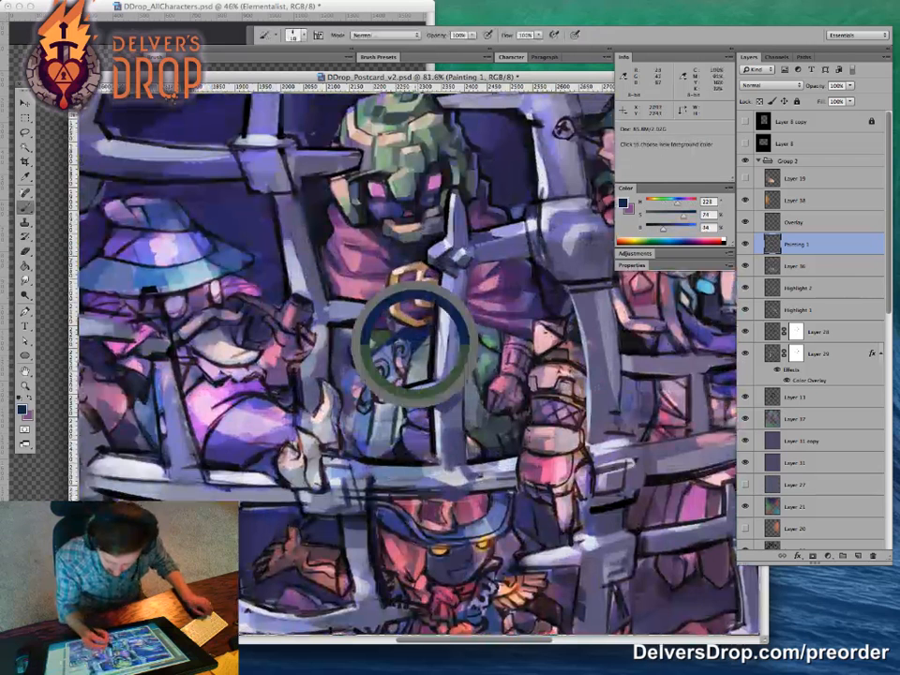
pyautogui.keyDown('alt'); pyautogui.click(413, 346); pyautogui.keyUp('alt')
pyautogui.moveTo(423, 357); pyautogui.dragTo(415, 349)
pyautogui.moveTo(310, 269); pyautogui.dragTo(321, 255)
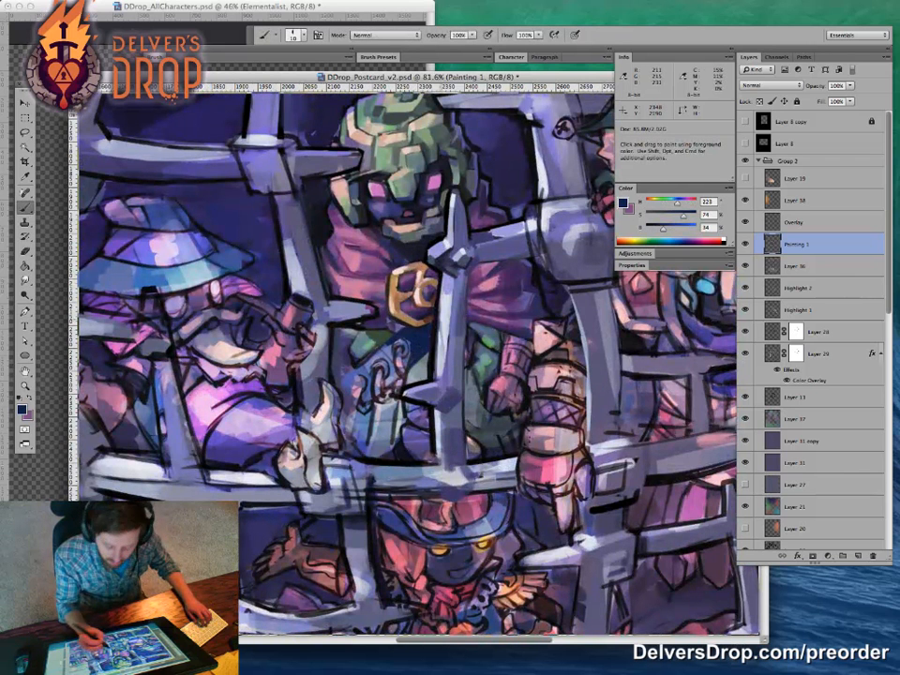
pyautogui.keyDown('alt'); pyautogui.click(379, 323); pyautogui.keyUp('alt')
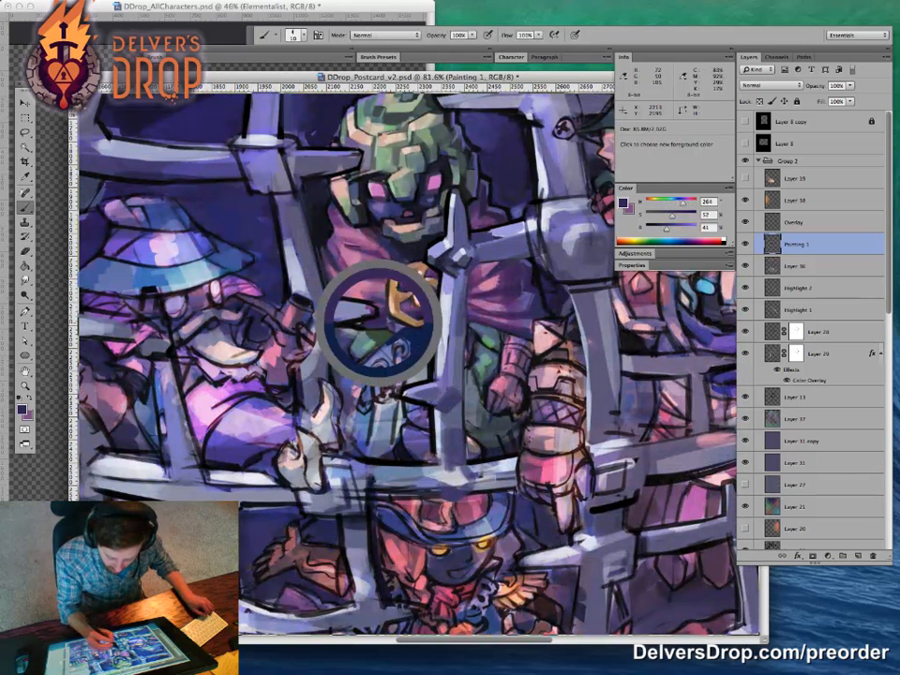
pyautogui.keyDown('alt'); pyautogui.click(364, 299); pyautogui.keyUp('alt')
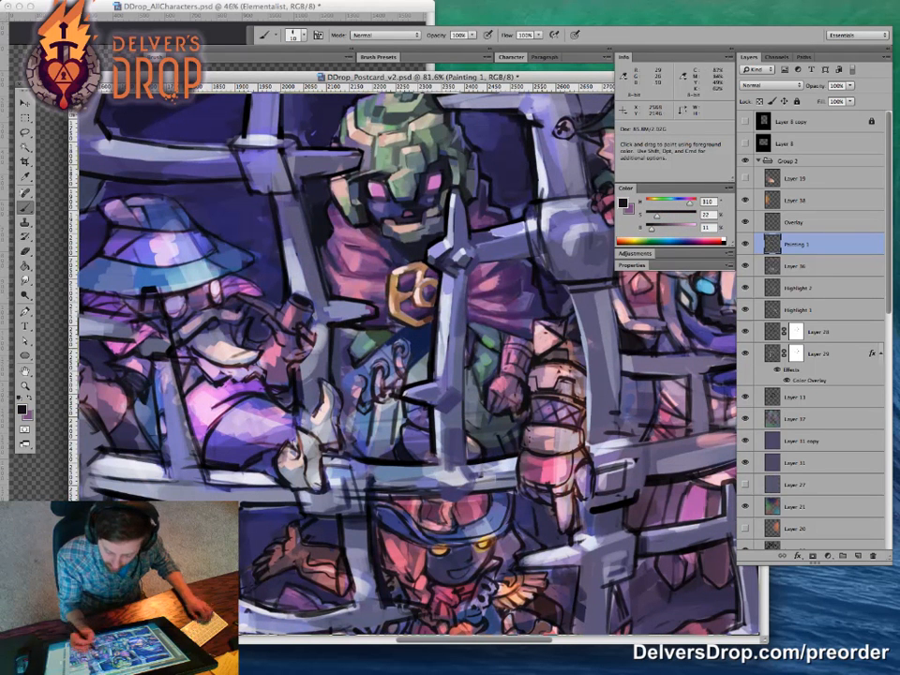
# Step: Deepen the coat's shadows between the vertical bar and the fist with near-black and sampled blue-grey, using a size 40 brush
pyautogui.moveTo(359, 244); pyautogui.dragTo(392, 254)
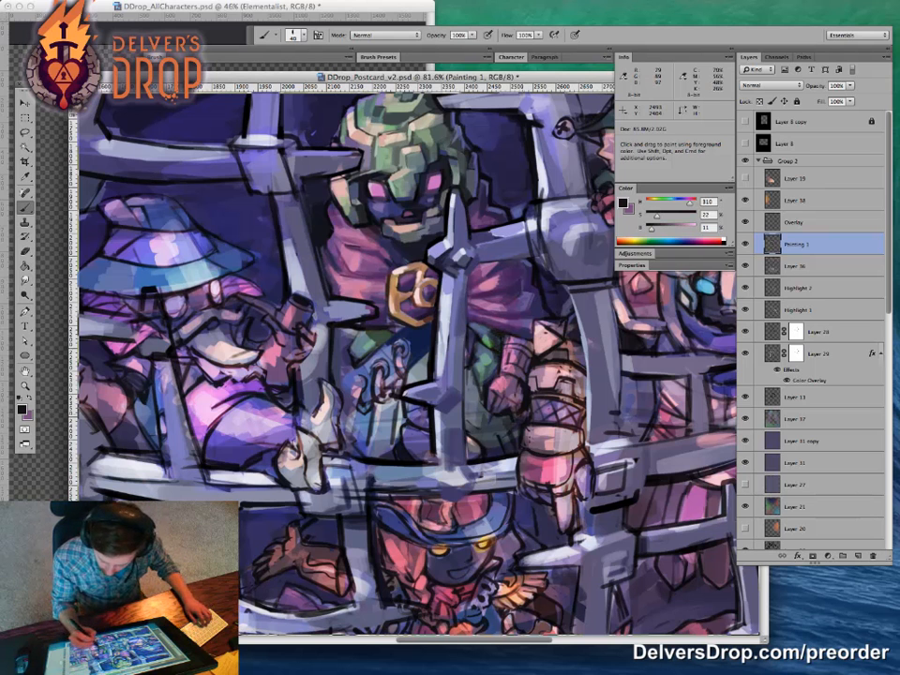
pyautogui.moveTo(387, 326); pyautogui.dragTo(393, 313)
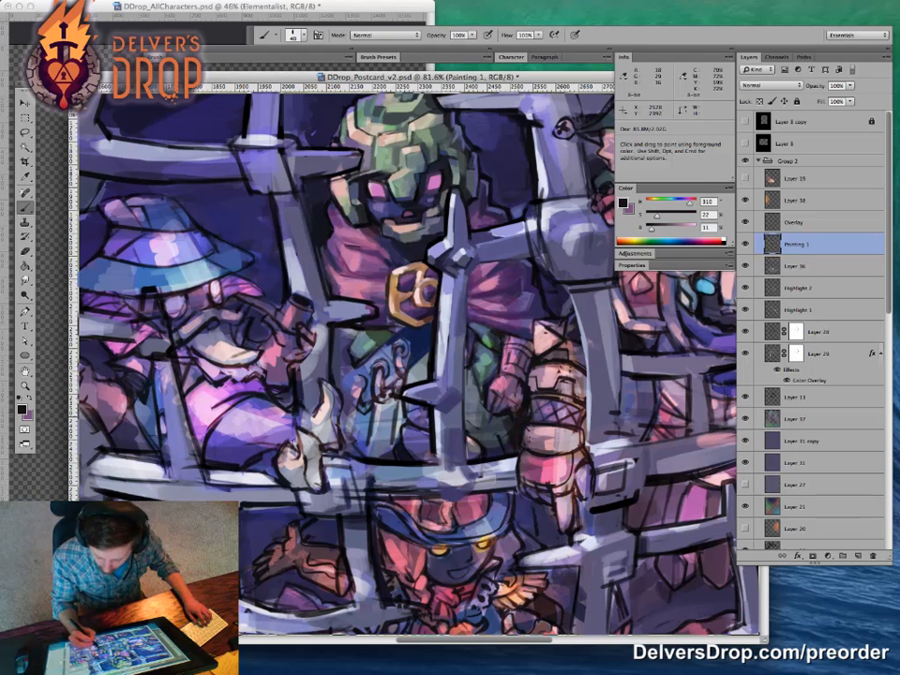
pyautogui.keyDown('alt'); pyautogui.click(363, 327); pyautogui.keyUp('alt')
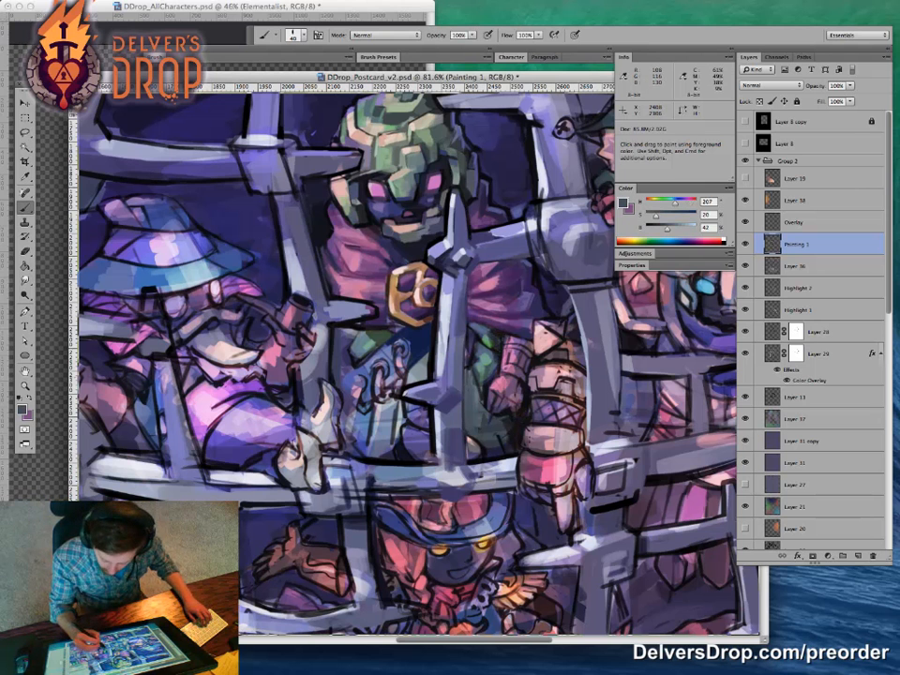
pyautogui.moveTo(357, 330); pyautogui.dragTo(368, 340)
pyautogui.moveTo(361, 297)
pyautogui.mouseDown()
pyautogui.moveTo(378, 339)
pyautogui.moveTo(413, 367)
pyautogui.moveTo(441, 367)
pyautogui.mouseUp()
pyautogui.press('z')
pyautogui.keyDown('alt'); pyautogui.click(379, 328); pyautogui.keyUp('alt')
pyautogui.press('b')
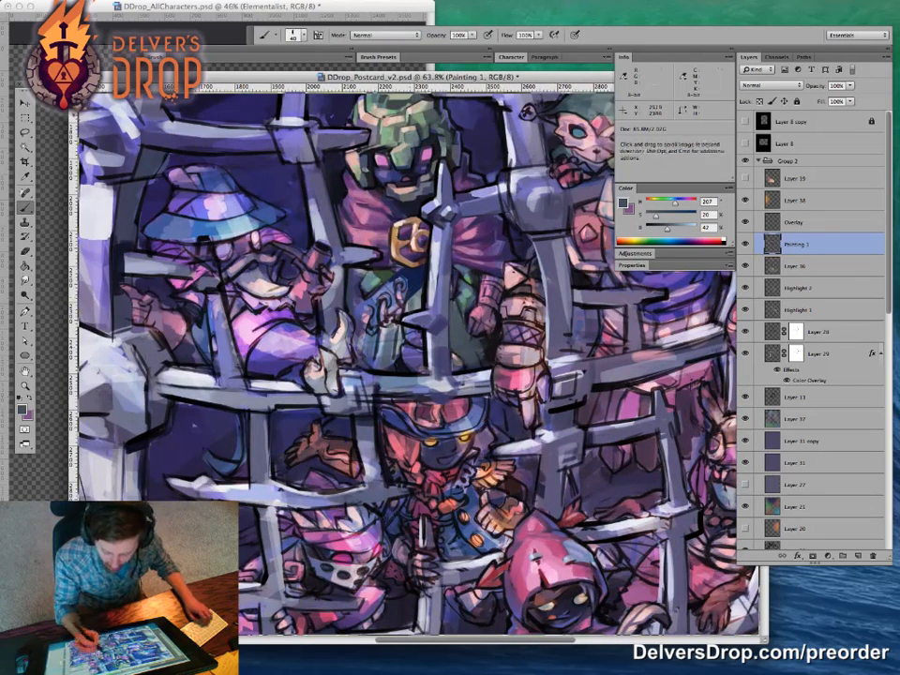
# Step: Define the belt rings and the coat folds below them with light pinkish grey, sampled dark blue-grey and near-black, using a size 15 brush
pyautogui.scroll(2, 412, 356)
pyautogui.press('x')
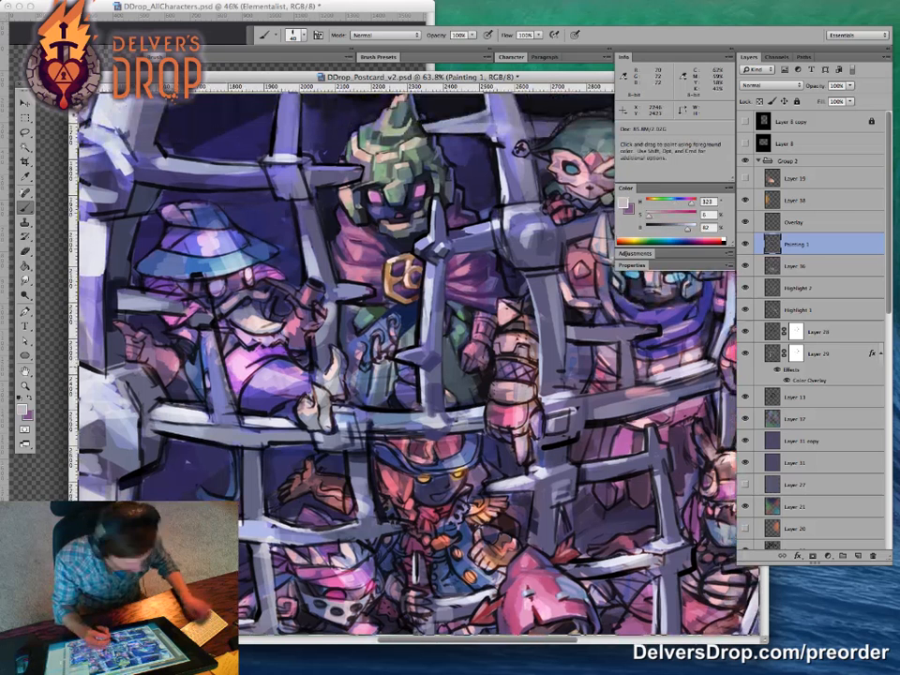
pyautogui.press('[')
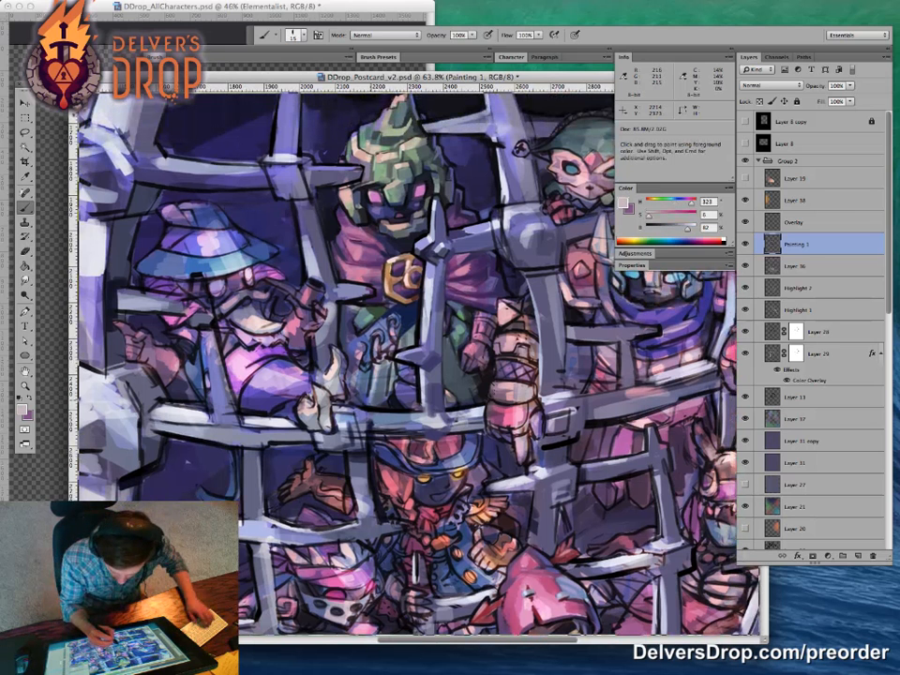
pyautogui.press('x')
pyautogui.keyDown('alt'); pyautogui.click(387, 369); pyautogui.keyUp('alt')
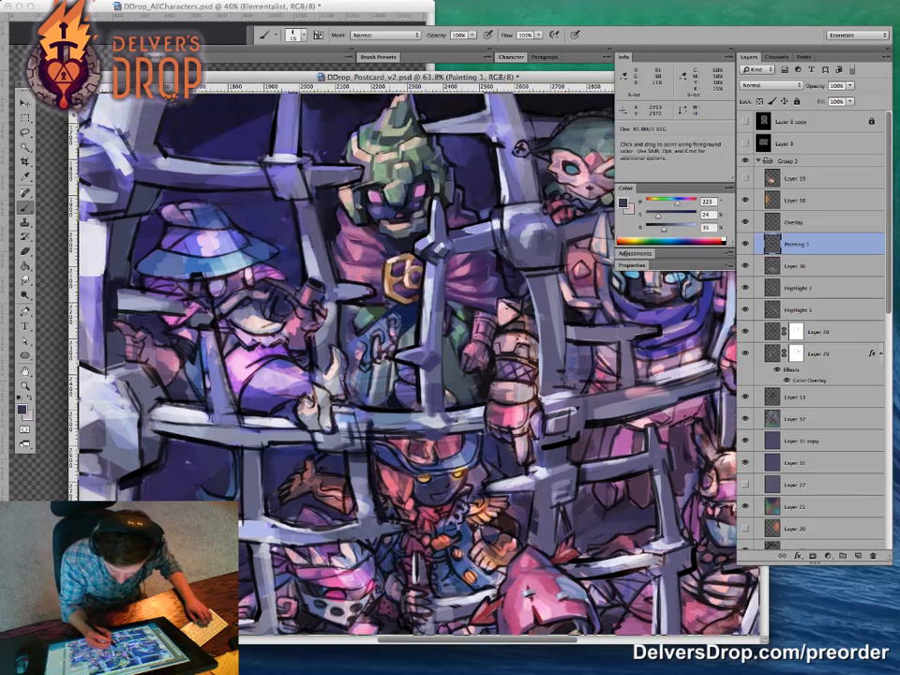
pyautogui.keyDown('alt'); pyautogui.click(382, 371); pyautogui.keyUp('alt')
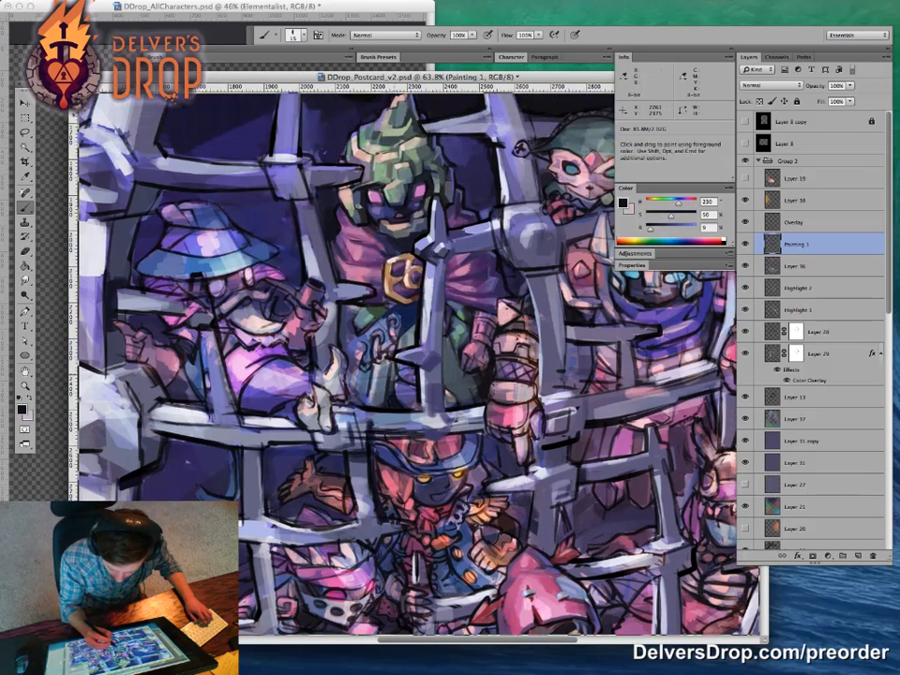
# Step: Touch up the coat between the vertical bar and the fist with light pinkish grey, near-black and sampled mid-grey, blue-grey and dark grey
pyautogui.press('x')
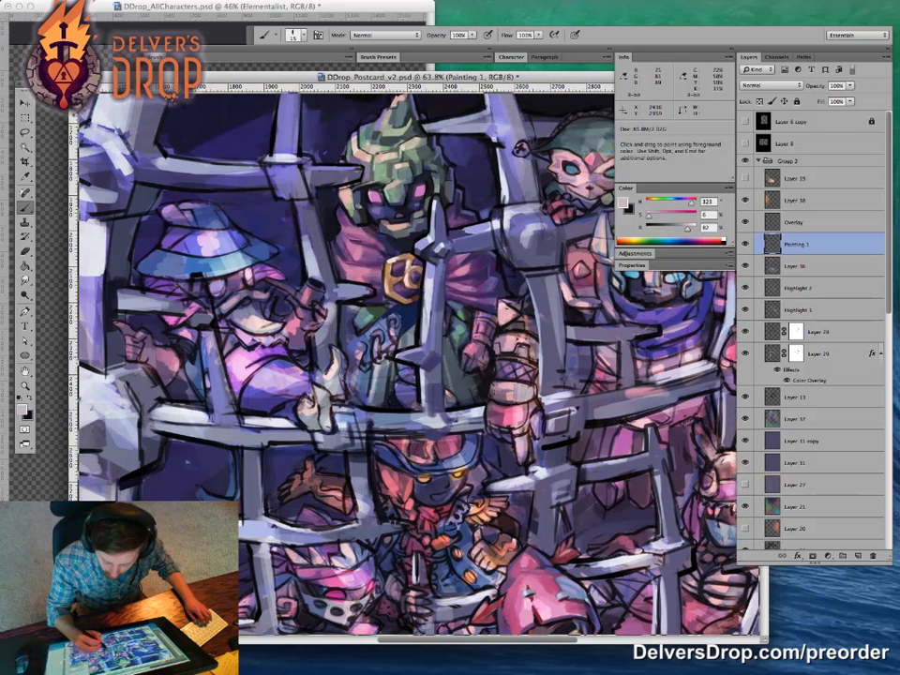
pyautogui.press('x')
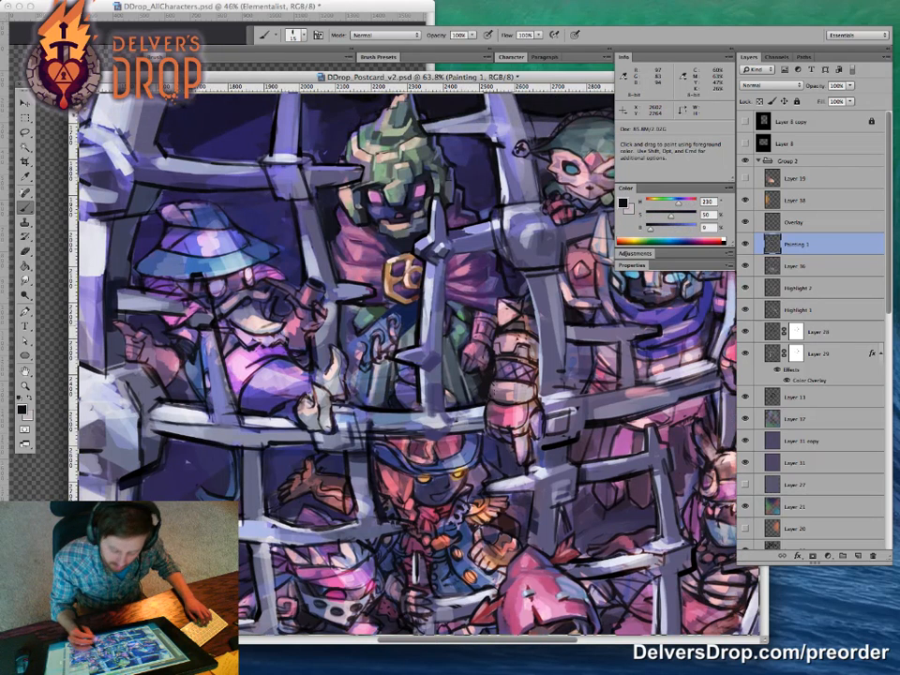
pyautogui.press('x')
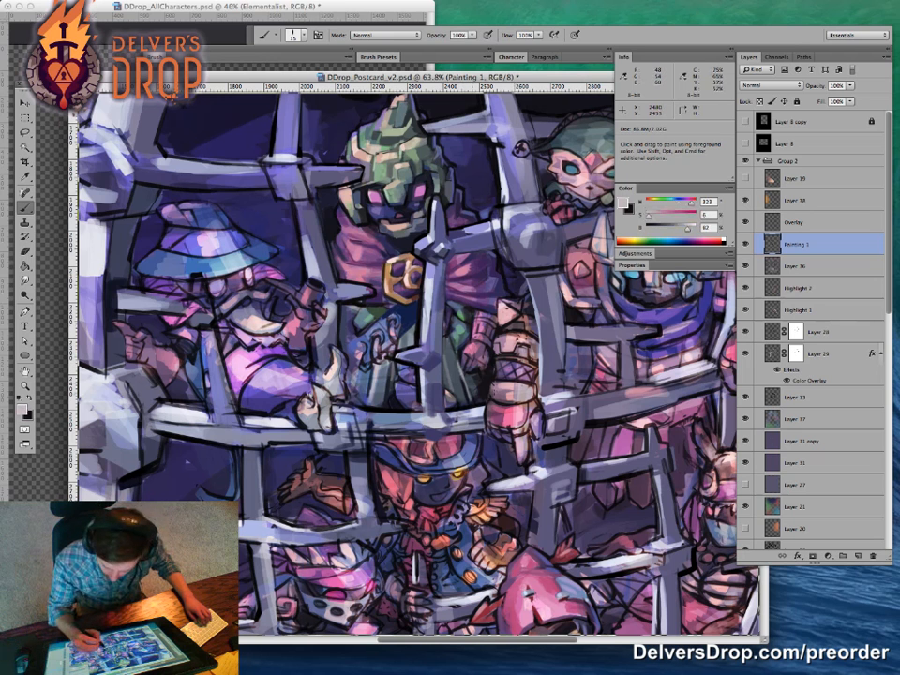
pyautogui.keyDown('alt'); pyautogui.click(464, 379); pyautogui.keyUp('alt')
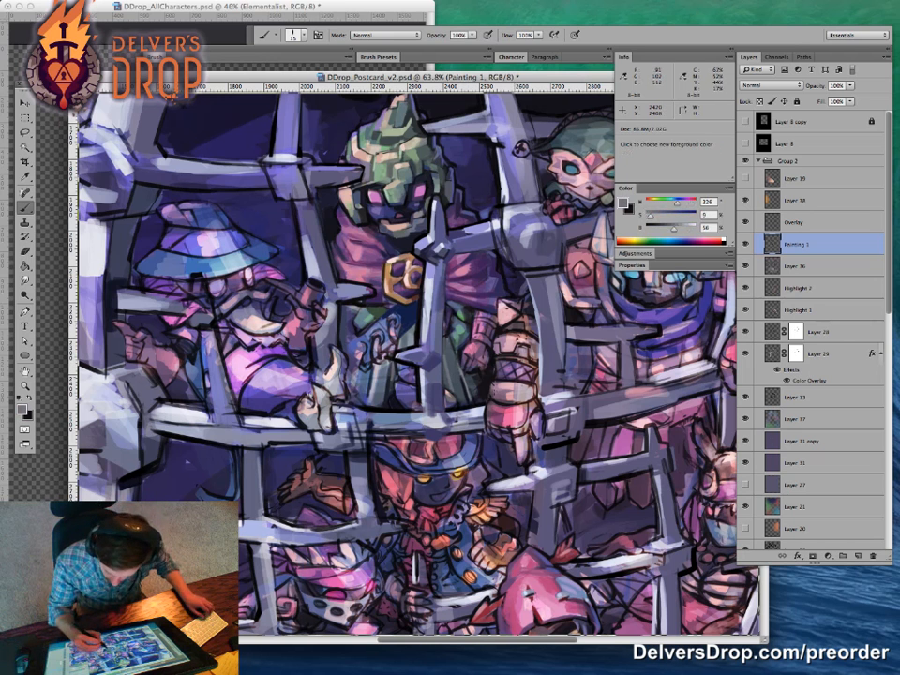
pyautogui.keyDown('alt'); pyautogui.click(352, 283); pyautogui.keyUp('alt')
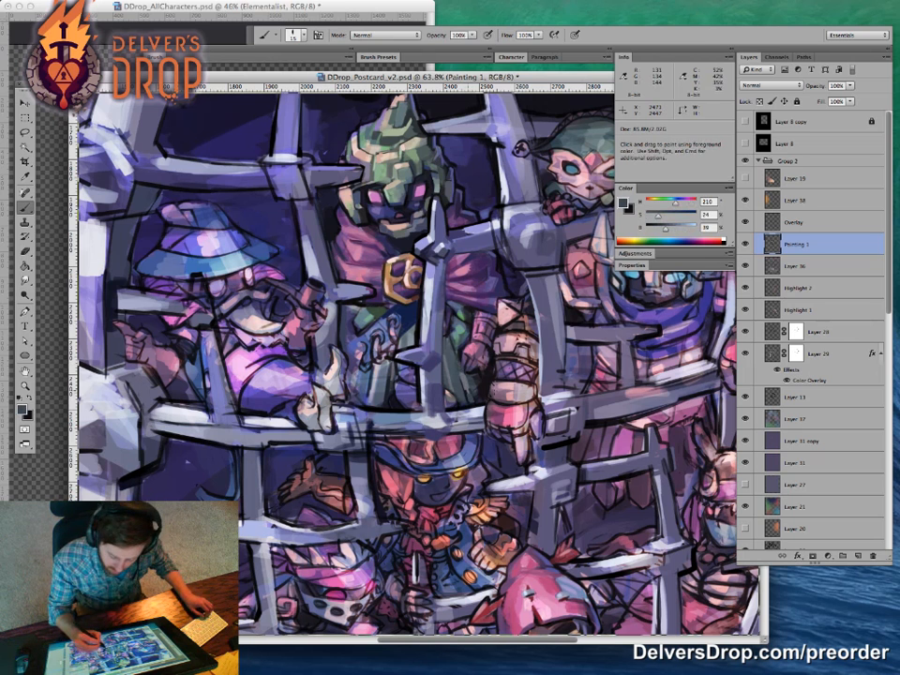
pyautogui.keyDown('alt'); pyautogui.click(358, 285); pyautogui.keyUp('alt')
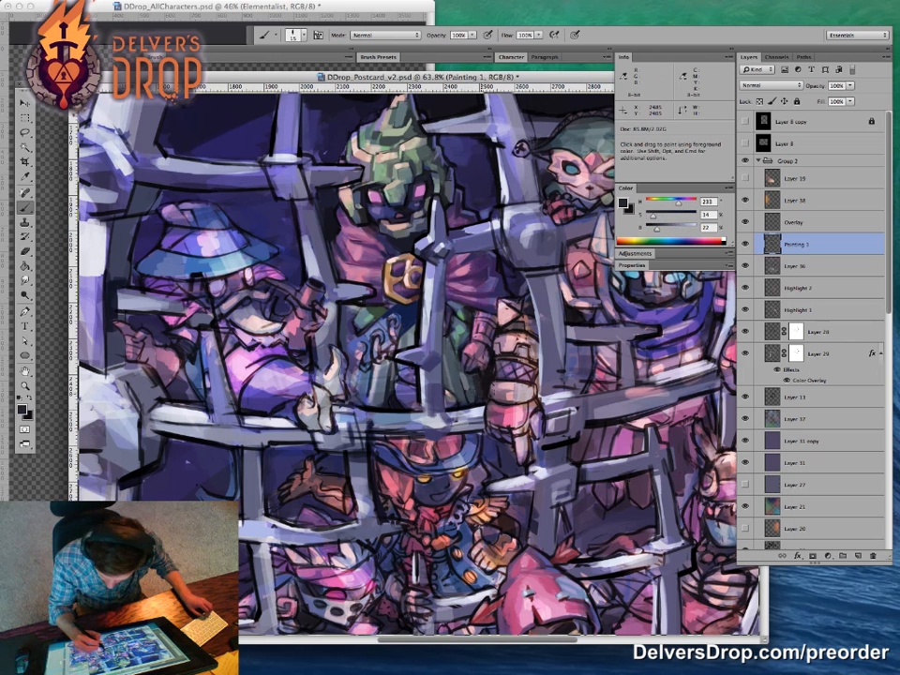
# Step: Refine the coat folds beneath the belt rings beside the small spike with sampled blue-grey and mid-grey
pyautogui.press('z')
pyautogui.moveTo(521, 419)
pyautogui.mouseDown()
pyautogui.moveTo(469, 420)
pyautogui.moveTo(525, 419)
pyautogui.mouseUp()
pyautogui.press('b')
pyautogui.moveTo(330, 251); pyautogui.dragTo(335, 265)
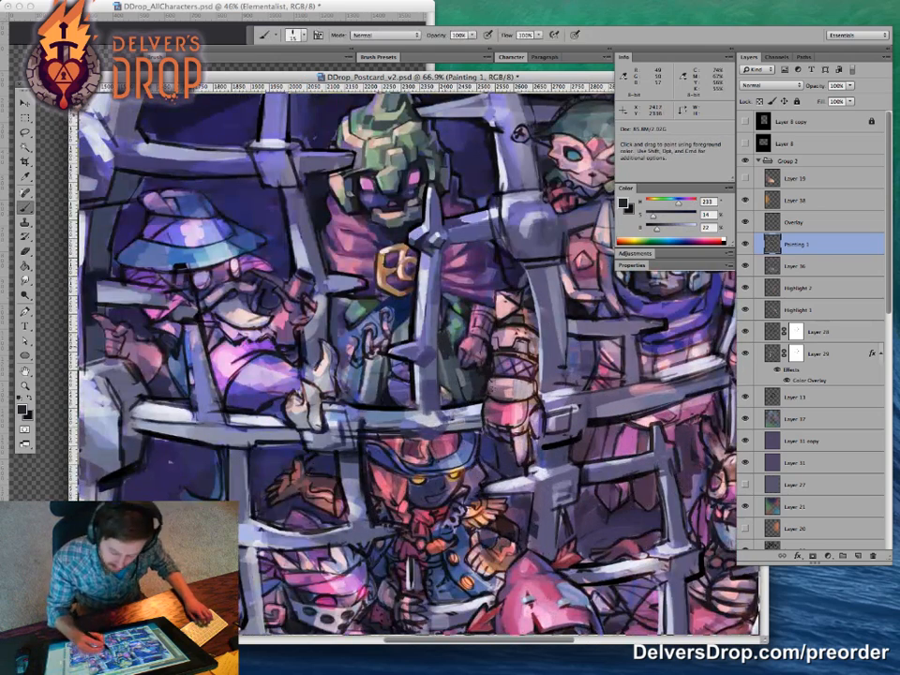
pyautogui.press('z')
pyautogui.moveTo(524, 413)
pyautogui.mouseDown()
pyautogui.moveTo(481, 413)
pyautogui.moveTo(522, 412)
pyautogui.mouseUp()
pyautogui.press('b')
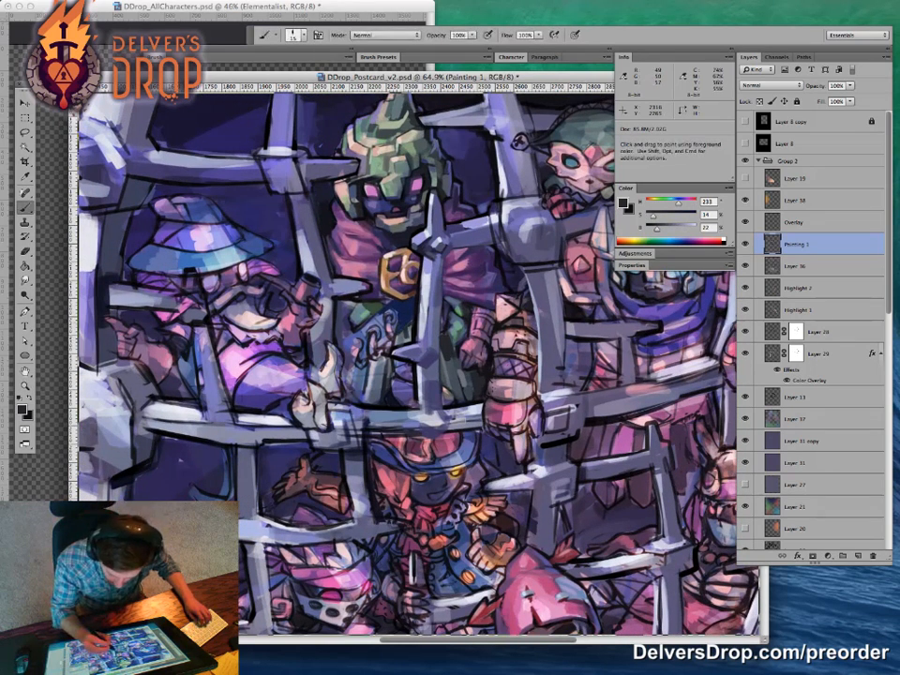
pyautogui.press('z')
pyautogui.moveTo(392, 344); pyautogui.dragTo(440, 344)
pyautogui.press('b')
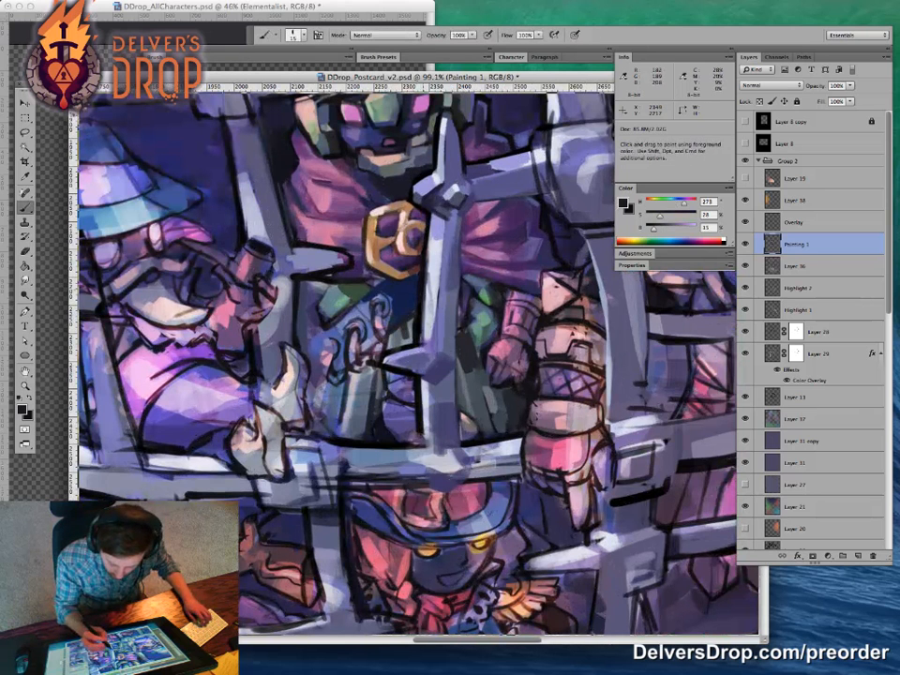
pyautogui.keyDown('alt'); pyautogui.click(403, 325); pyautogui.keyUp('alt')
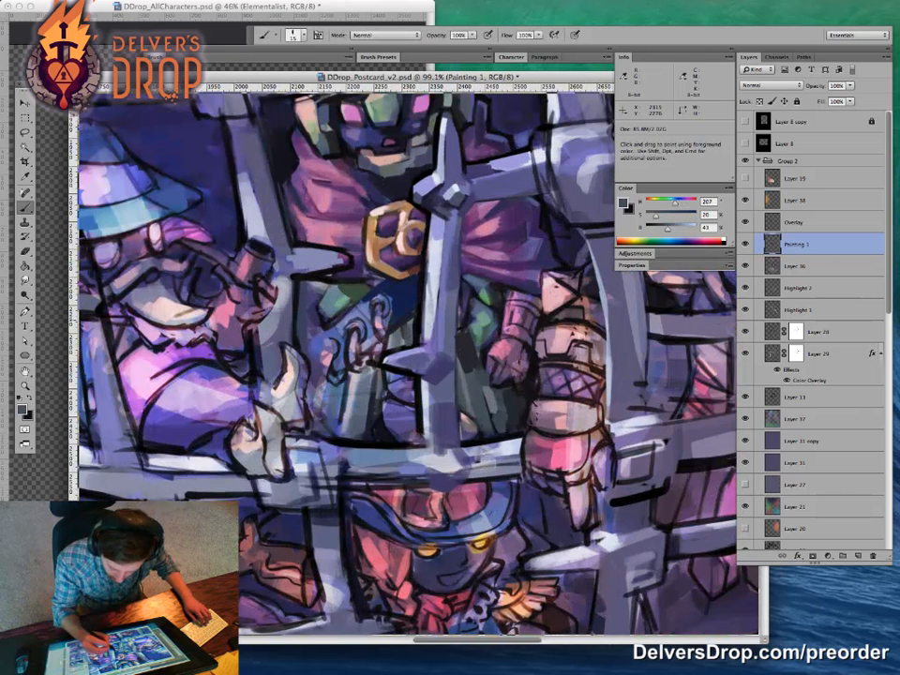
pyautogui.keyDown('alt'); pyautogui.click(377, 373); pyautogui.keyUp('alt')
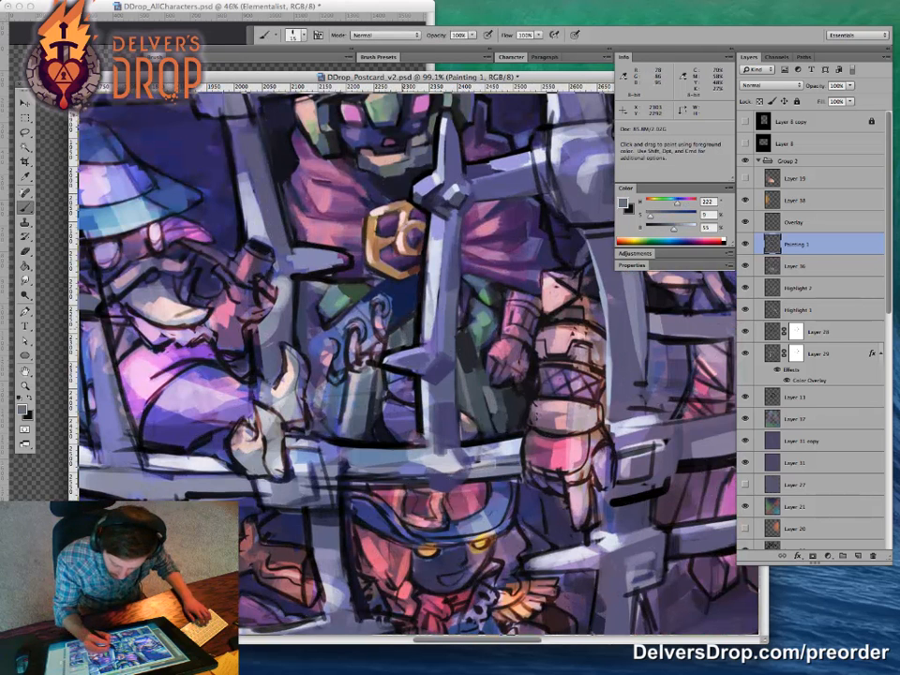
# Step: Touch up the vertical bar's edge against the coat with its sampled light lavender, using a size 8 brush
pyautogui.keyDown('alt'); pyautogui.click(441, 352); pyautogui.keyUp('alt')
pyautogui.press('[')
pyautogui.press('[')
pyautogui.press('[')
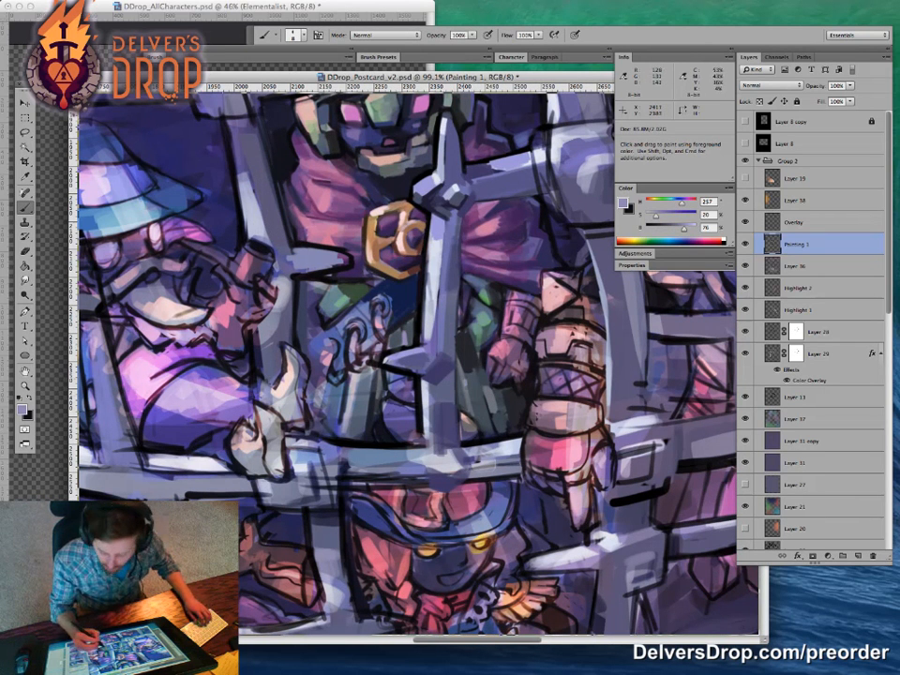
# Step: Consult the Elementalist reference and rework the coat beside the vertical bar with sampled dark blue and blue-grey, raising the brush size to 15
pyautogui.press('z')
pyautogui.moveTo(506, 432); pyautogui.dragTo(412, 433)
pyautogui.moveTo(553, 394); pyautogui.dragTo(532, 388)
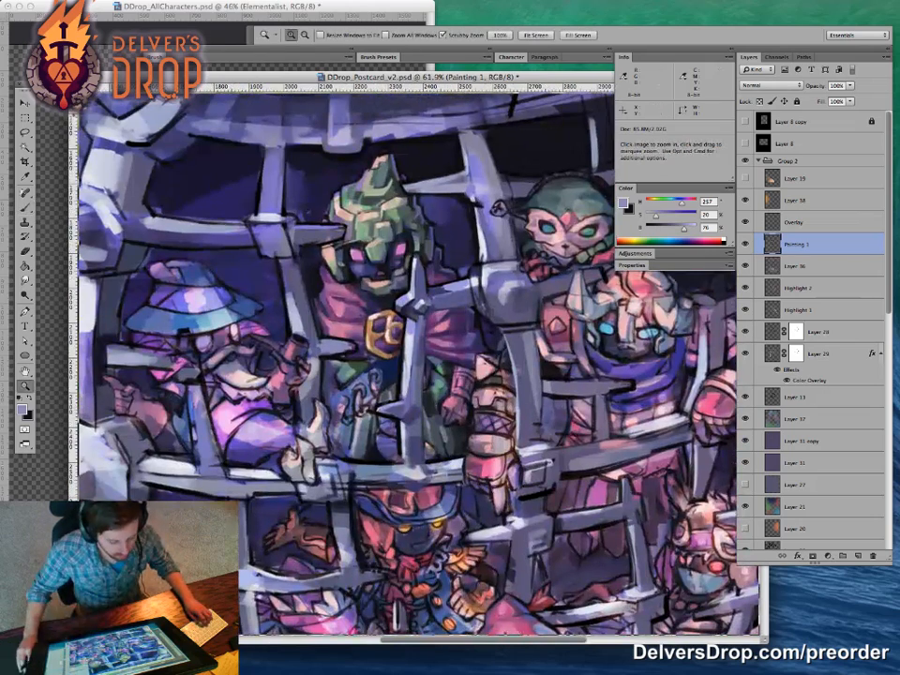
pyautogui.hotkey('ctrl', 'Tab')
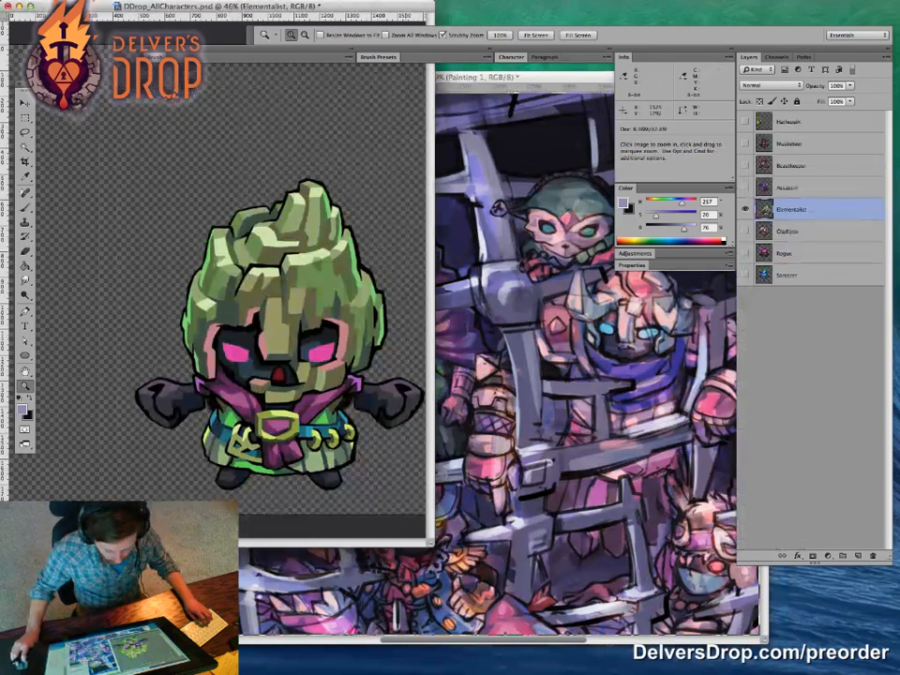
pyautogui.hotkey('ctrl', 'Tab')
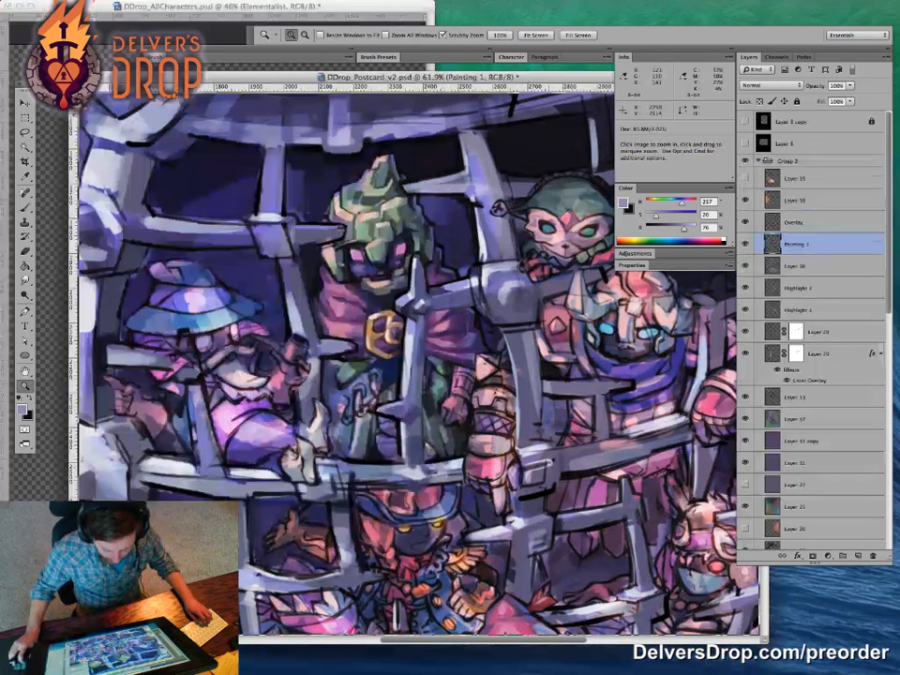
pyautogui.press('b')
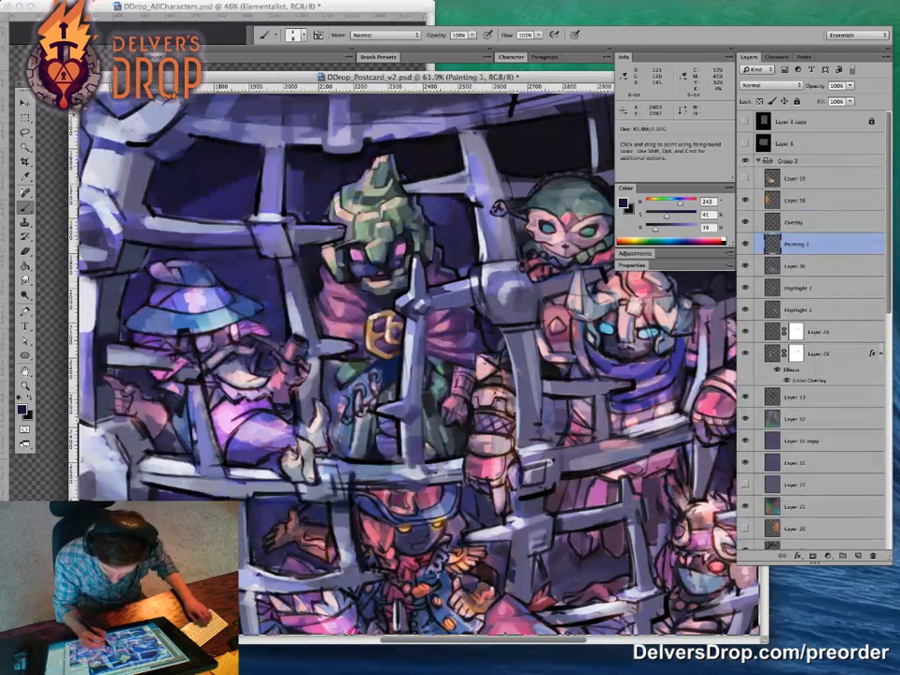
pyautogui.keyDown('alt'); pyautogui.click(436, 376); pyautogui.keyUp('alt')
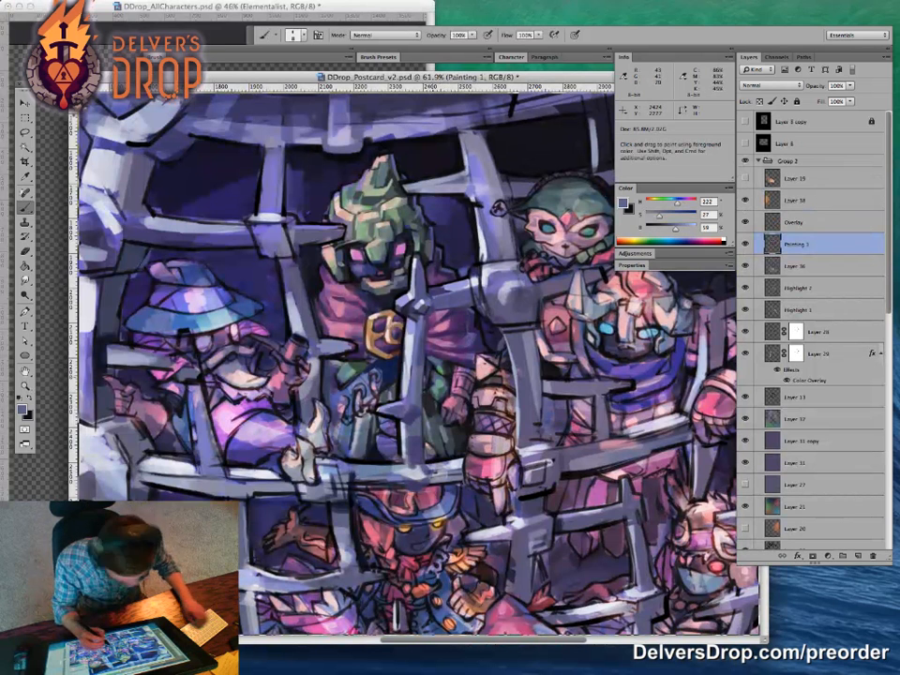
pyautogui.press(']')
pyautogui.press(']')
pyautogui.press(']')
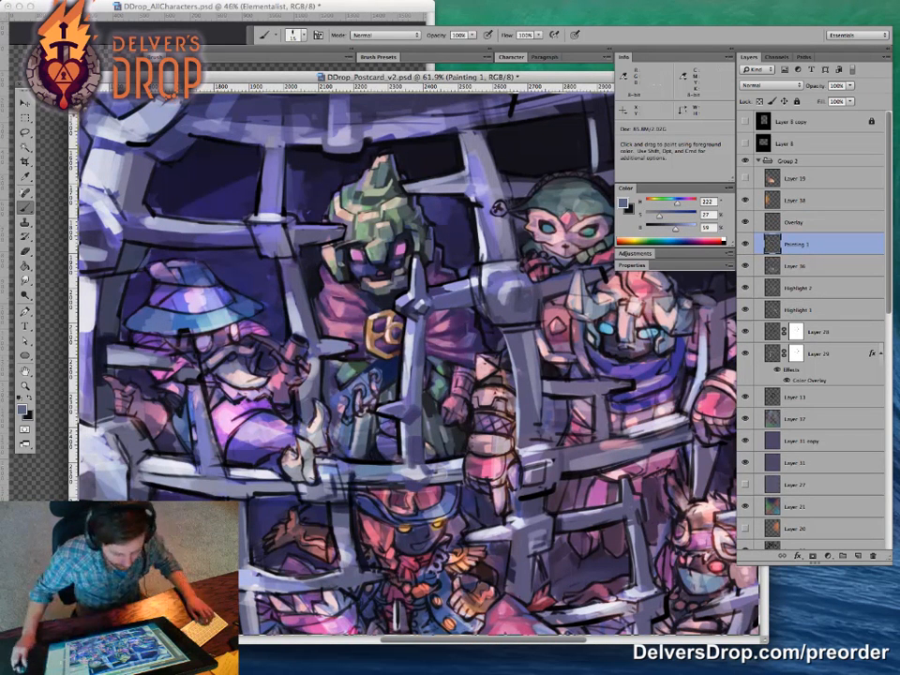
# Step: Recheck the Elementalist's clothing and paint purple cloth beneath the cape beside the vertical bar with sampled purple, pink and dark purple
pyautogui.hotkey('ctrl', 'Tab')
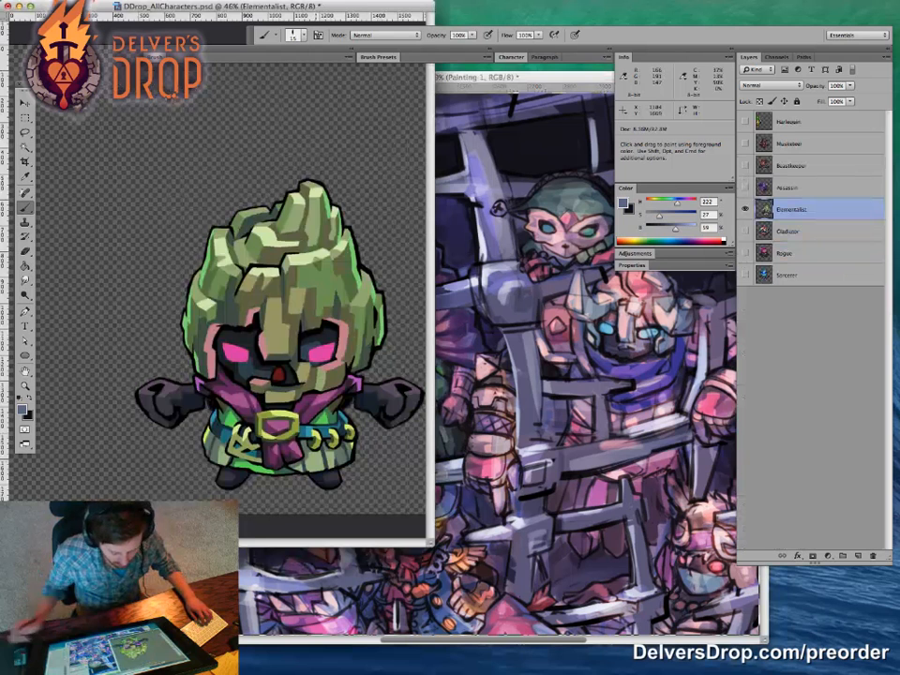
pyautogui.hotkey('ctrl', 'Tab')
pyautogui.keyDown('alt'); pyautogui.click(382, 360); pyautogui.keyUp('alt')
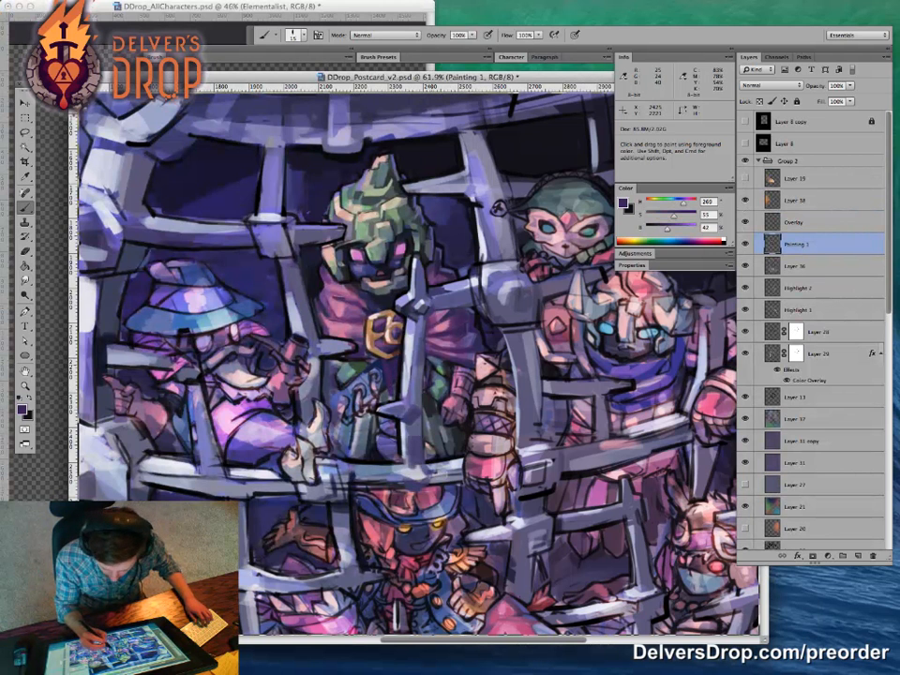
pyautogui.keyDown('alt'); pyautogui.click(352, 329); pyautogui.keyUp('alt')
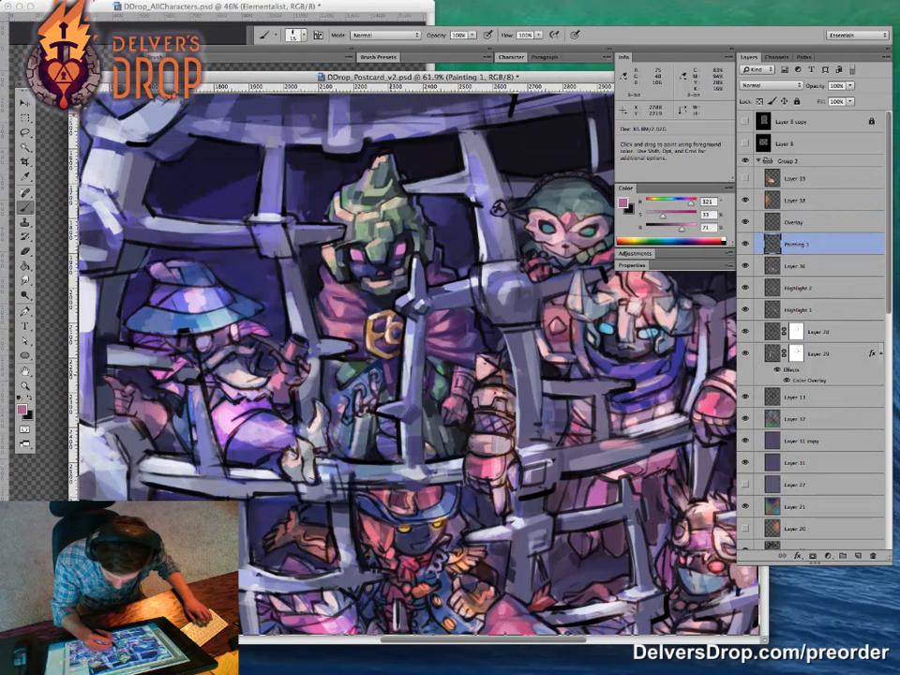
pyautogui.keyDown('alt'); pyautogui.click(517, 111); pyautogui.keyUp('alt')
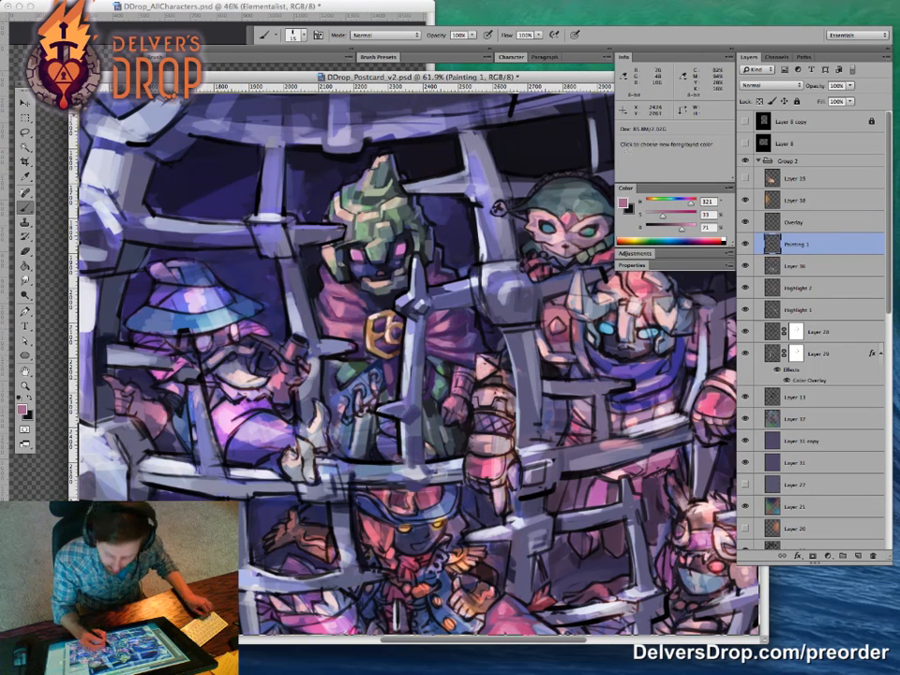
pyautogui.keyDown('alt'); pyautogui.click(498, 113); pyautogui.keyUp('alt')
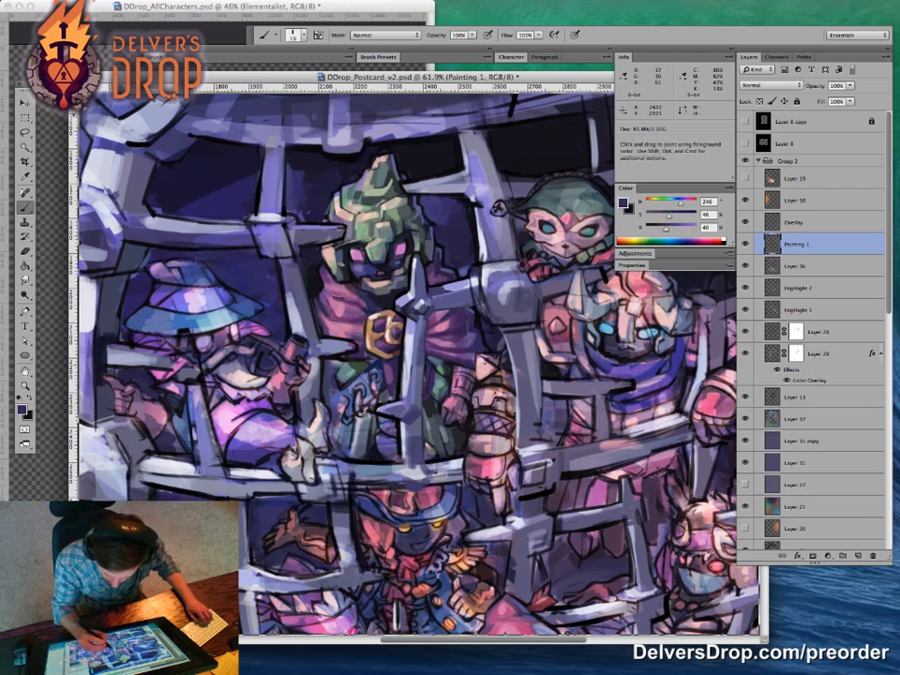
pyautogui.keyDown('alt'); pyautogui.click(502, 110); pyautogui.keyUp('alt')
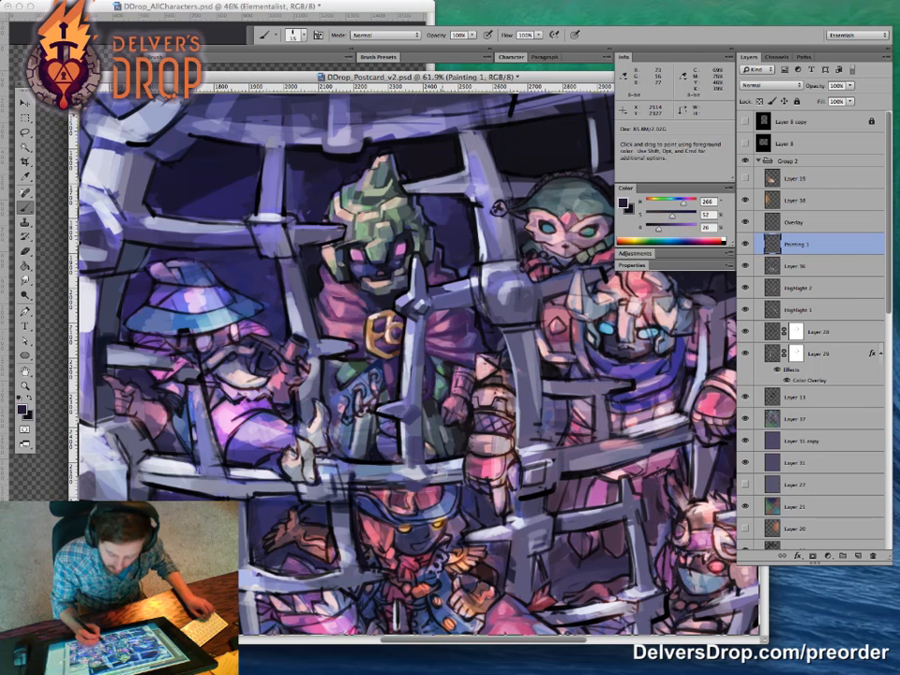
# Step: Repaint the buckle's inner area and the strap beneath it with sampled dark purple, pink and magenta, using a size 7 brush
pyautogui.keyDown('alt'); pyautogui.click(292, 279); pyautogui.keyUp('alt')
pyautogui.moveTo(389, 365); pyautogui.dragTo(461, 363)
pyautogui.keyDown('alt'); pyautogui.click(389, 336); pyautogui.keyUp('alt')
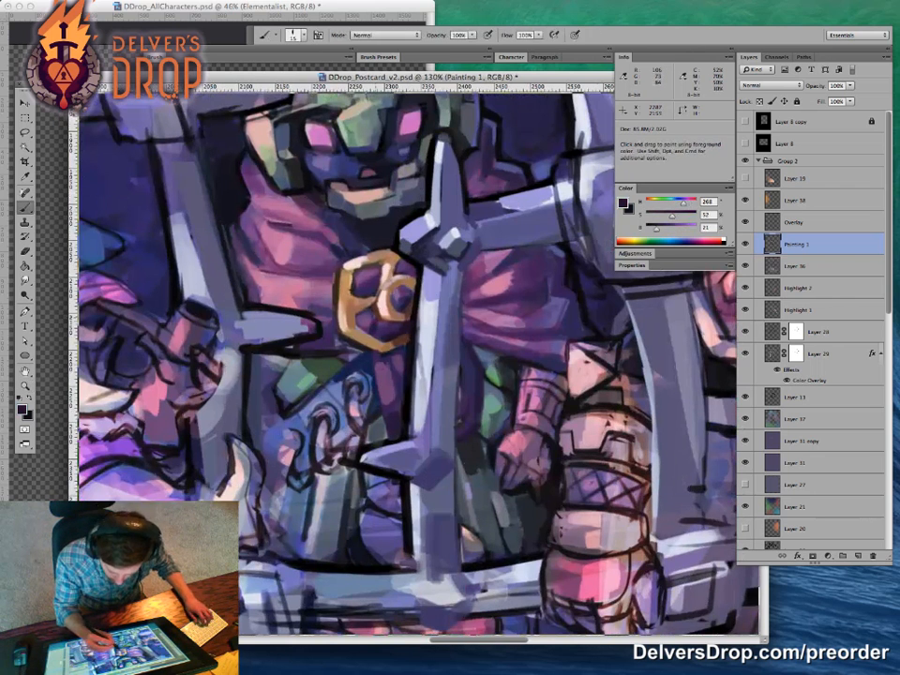
pyautogui.keyDown('alt'); pyautogui.click(387, 299); pyautogui.keyUp('alt')
pyautogui.press('[')
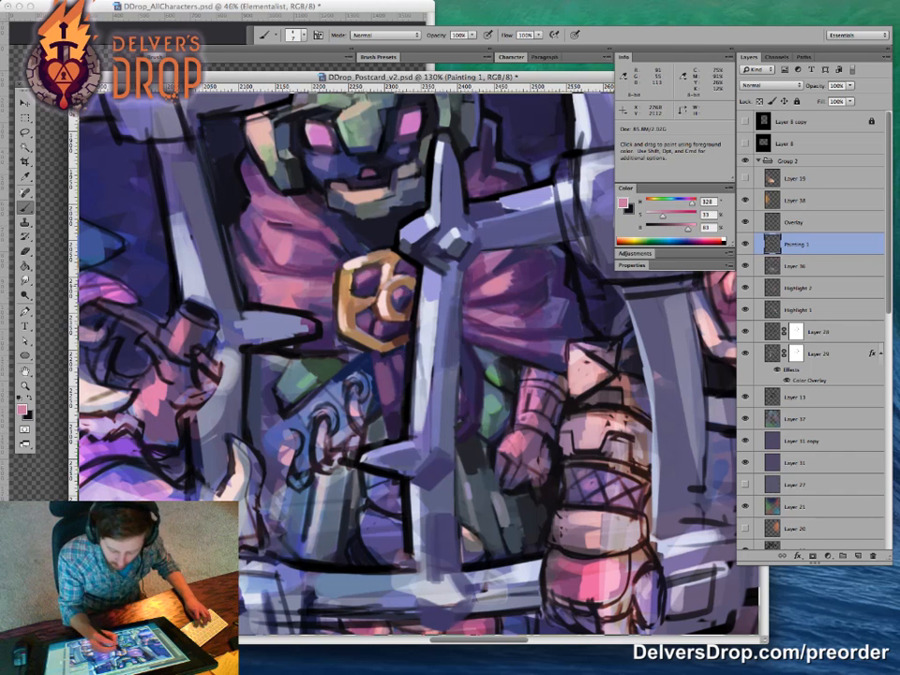
pyautogui.keyDown('alt'); pyautogui.click(364, 284); pyautogui.keyUp('alt')
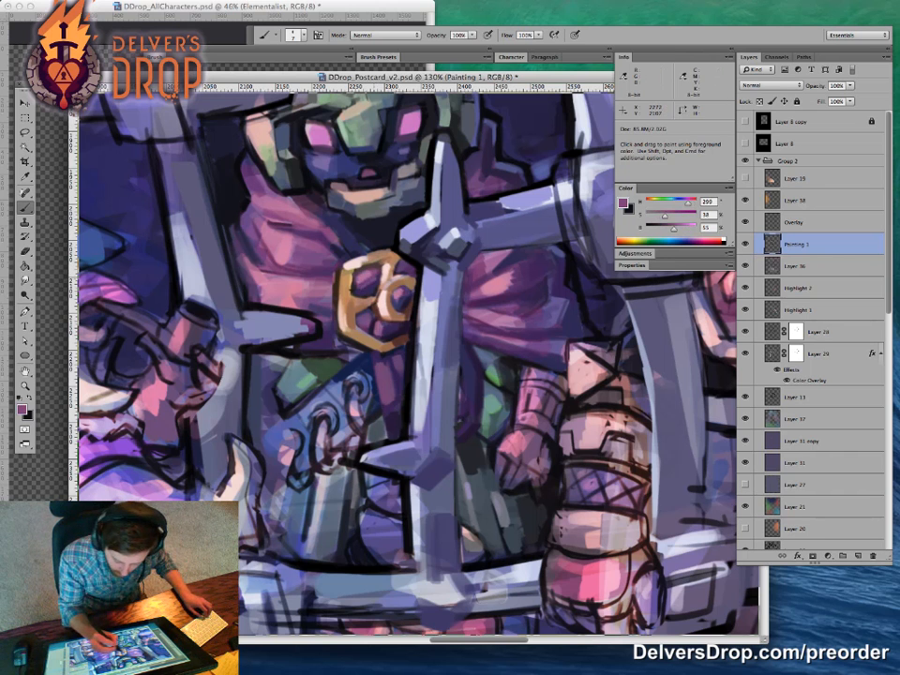
pyautogui.keyDown('alt'); pyautogui.click(371, 298); pyautogui.keyUp('alt')
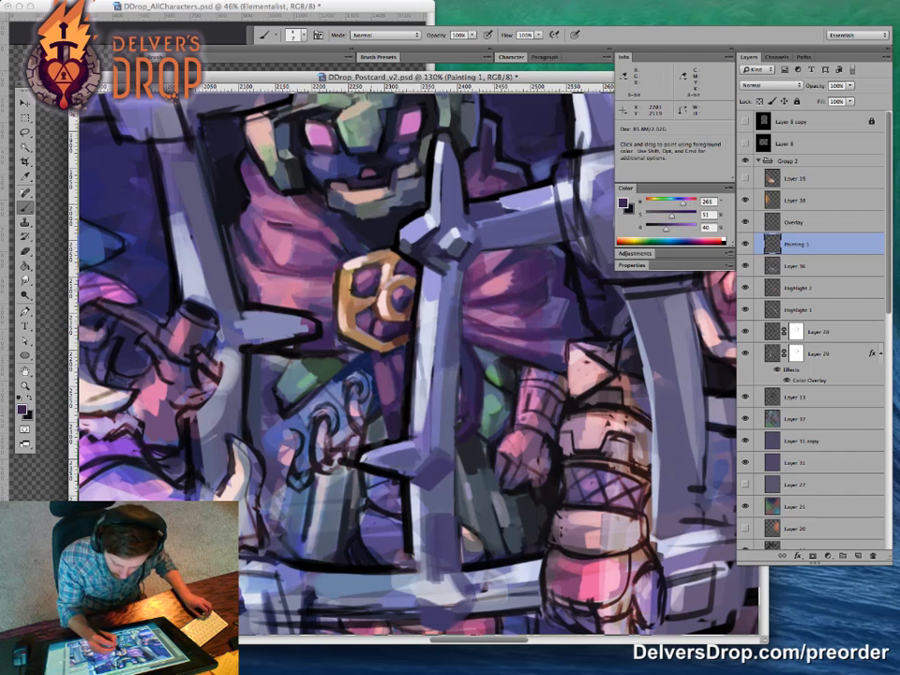
# Step: Darken the linework around the buckle and strap with a sampled brown set to about 33% saturation and 18% brightness
pyautogui.keyDown('alt'); pyautogui.click(378, 281); pyautogui.keyUp('alt')
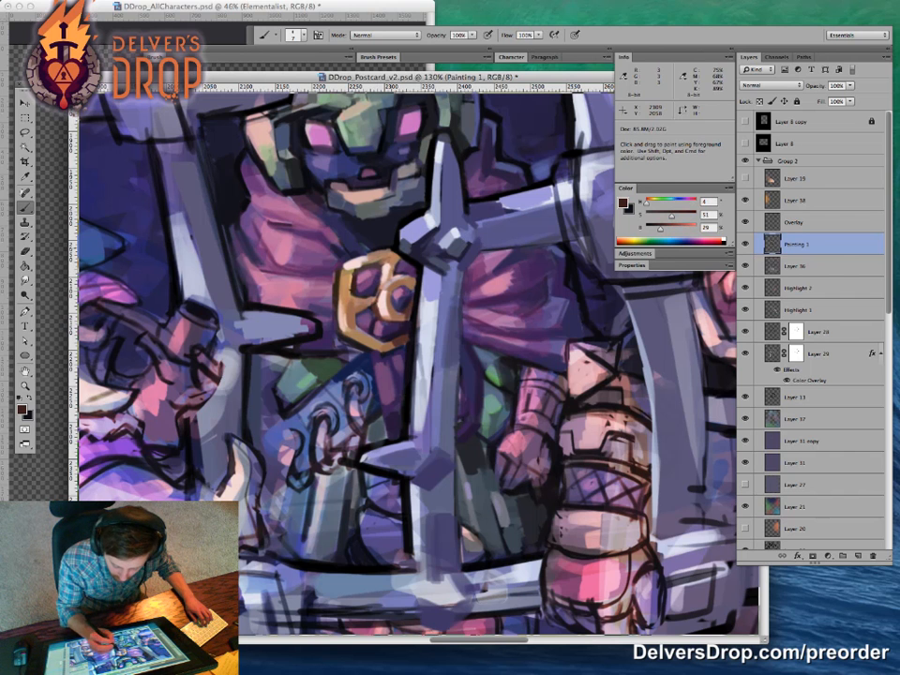
pyautogui.click(654, 227)
pyautogui.click(663, 215)
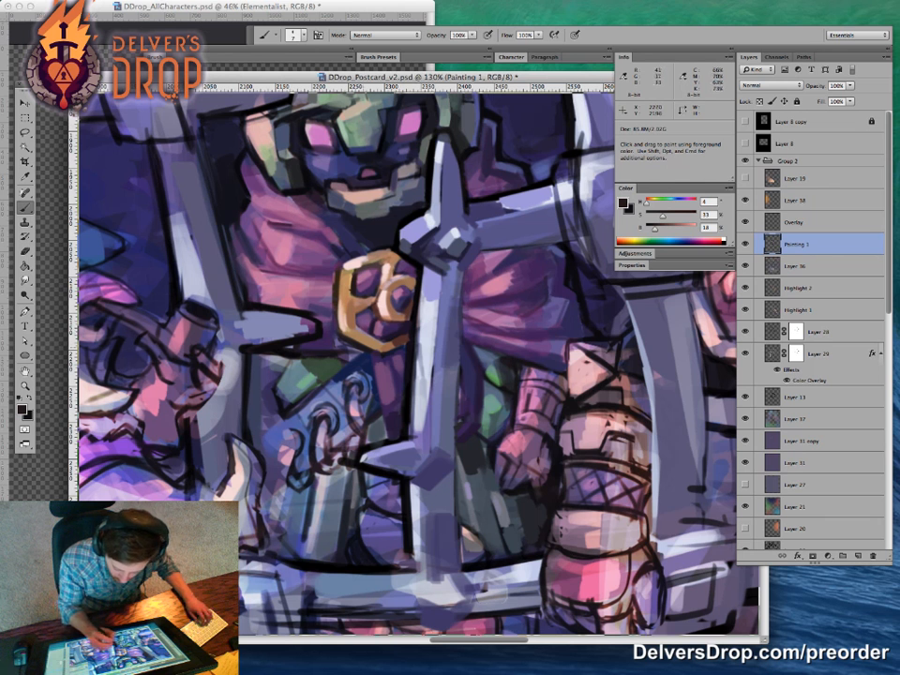
pyautogui.scroll(-2, 447, 403)
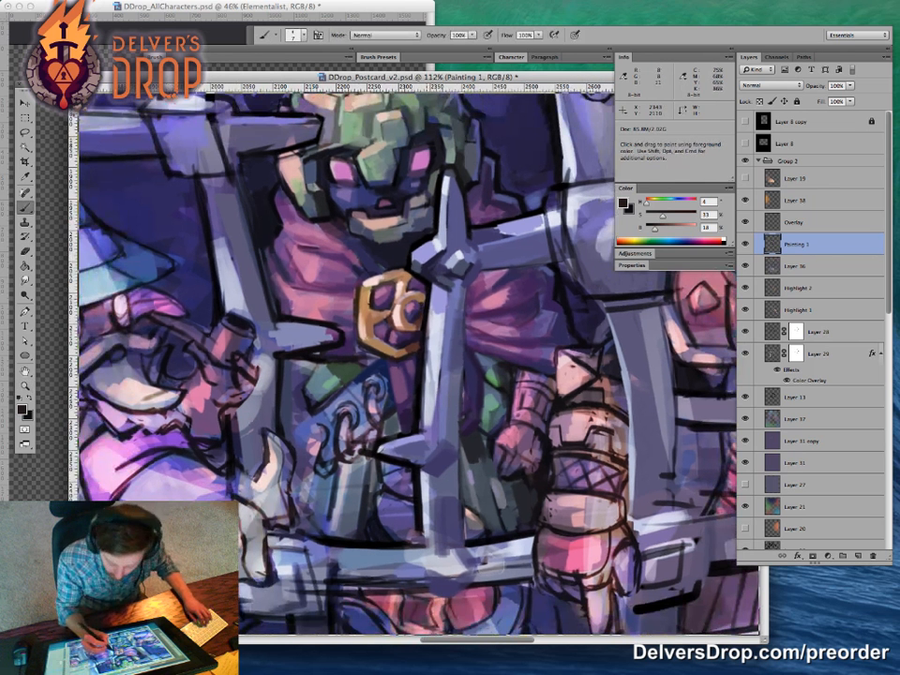
# Step: Strengthen the dark outlines along the spiked vertical bar in front of the green-hooded character with a sampled near-black
pyautogui.keyDown('alt'); pyautogui.click(426, 305); pyautogui.keyUp('alt')
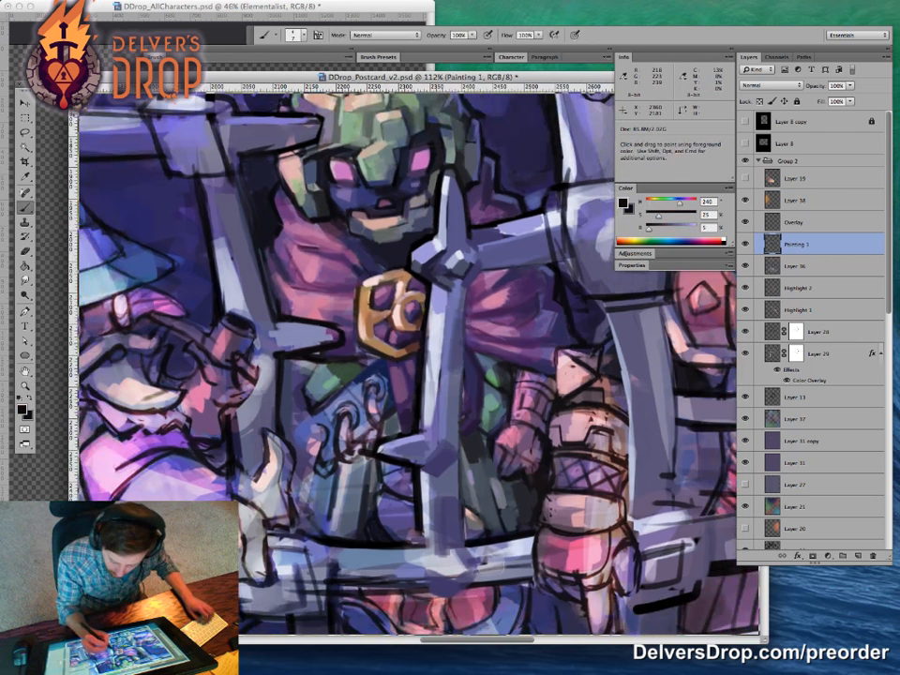
pyautogui.moveTo(436, 380); pyautogui.dragTo(418, 367)
pyautogui.moveTo(449, 273); pyautogui.dragTo(447, 315)
pyautogui.moveTo(333, 211); pyautogui.dragTo(332, 328)
pyautogui.moveTo(446, 437); pyautogui.dragTo(437, 468)
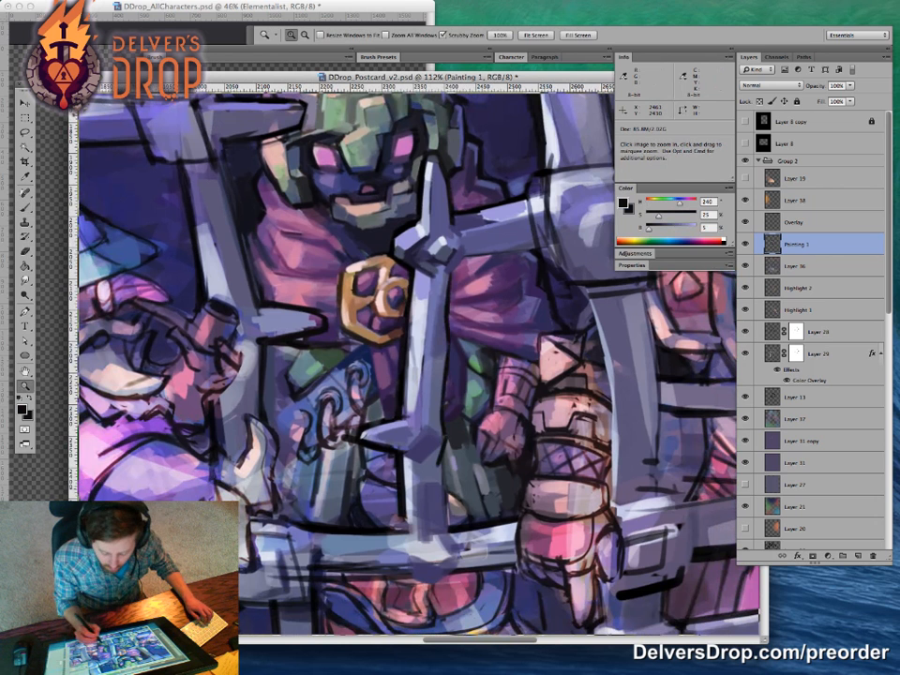
pyautogui.moveTo(495, 474); pyautogui.dragTo(463, 472)
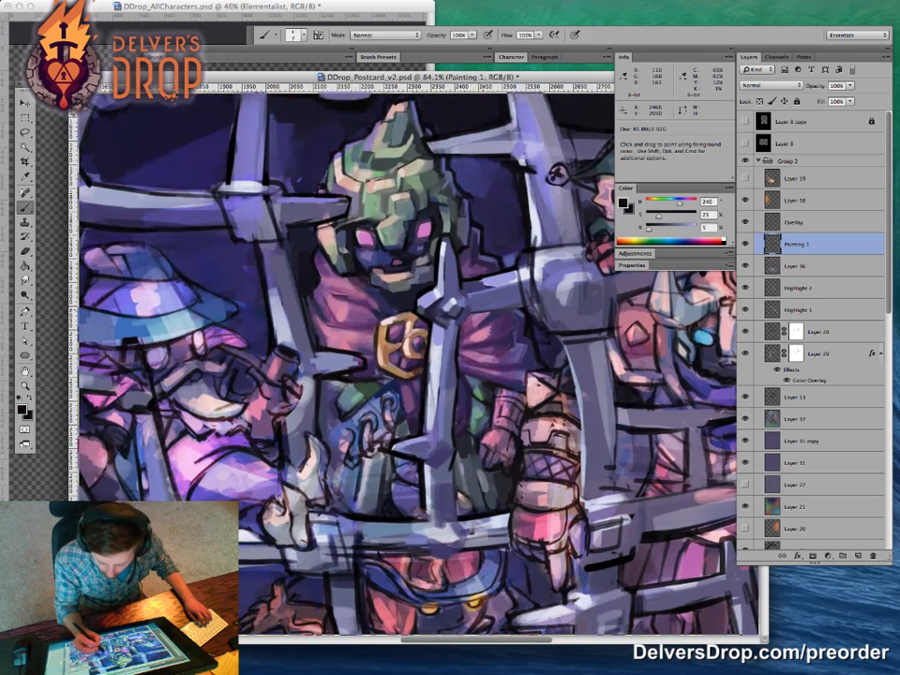
# Step: Touch up the linework and dark gaps around the bars beside the cape with sampled near-black and dark blue
pyautogui.moveTo(506, 312)
pyautogui.mouseDown()
pyautogui.moveTo(537, 303)
pyautogui.moveTo(441, 320)
pyautogui.moveTo(450, 325)
pyautogui.moveTo(456, 309)
pyautogui.mouseUp()
pyautogui.keyDown('alt'); pyautogui.click(426, 305); pyautogui.keyUp('alt')
pyautogui.press('x')
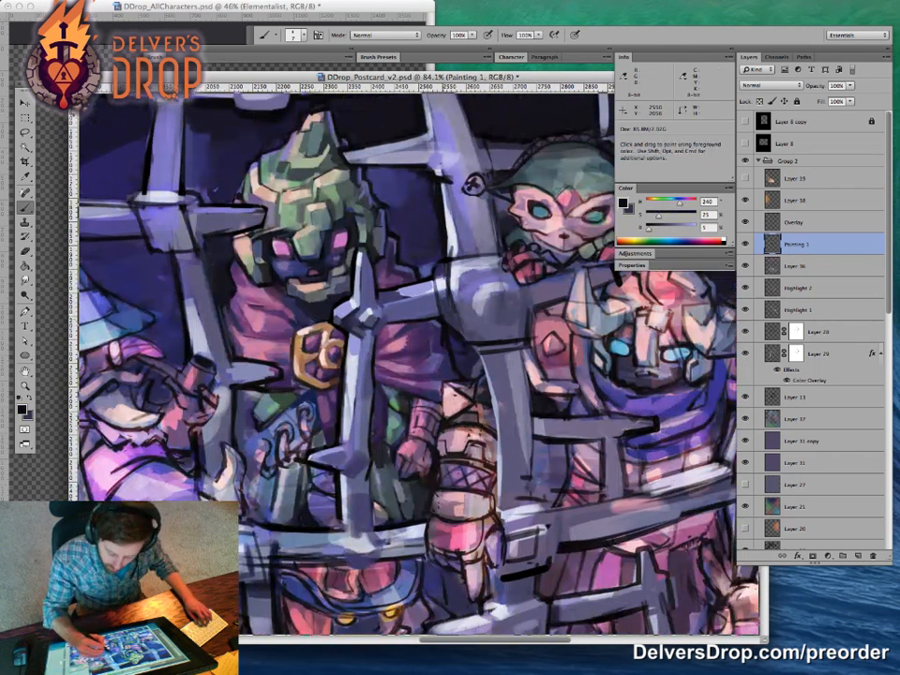
pyautogui.press('x')
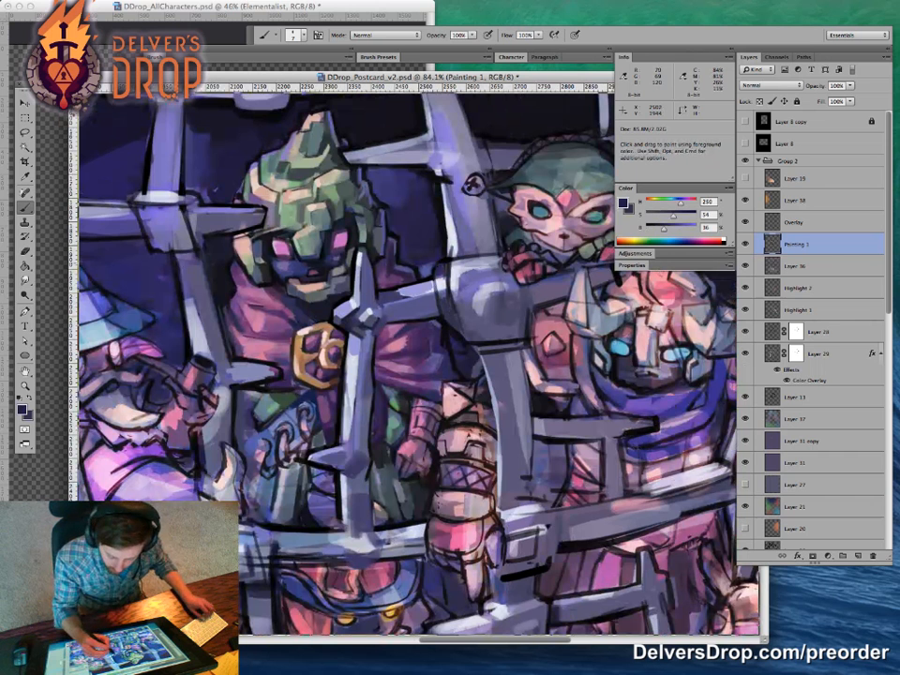
pyautogui.moveTo(501, 357); pyautogui.dragTo(475, 357)
# Step: Refine the edges of the large round bar joint beside the hooded character with sampled near-white, black and grey-blue
pyautogui.keyDown('alt'); pyautogui.click(453, 242); pyautogui.keyUp('alt')
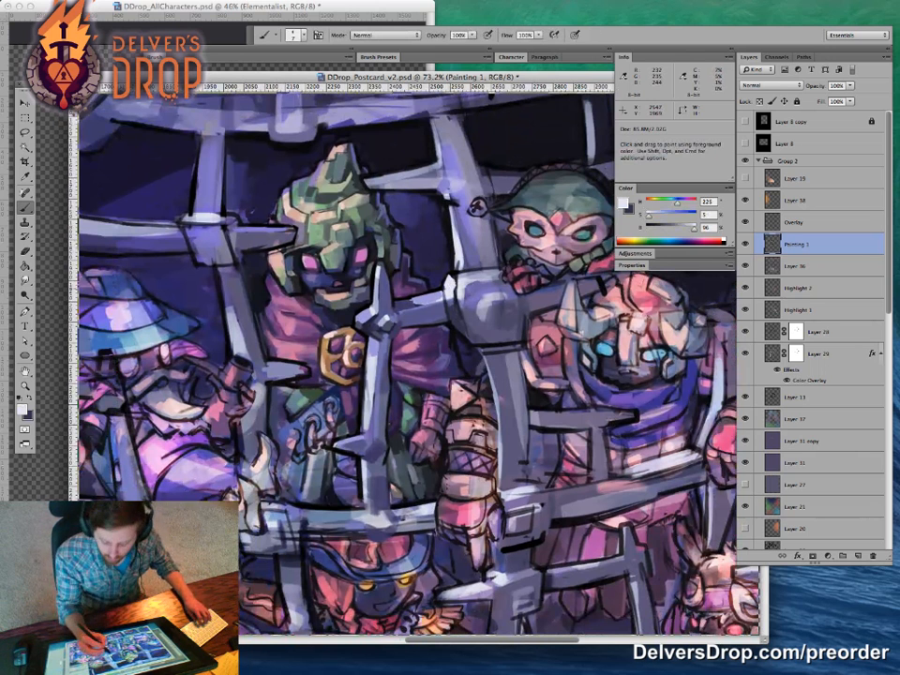
pyautogui.keyDown('alt'); pyautogui.click(500, 111); pyautogui.keyUp('alt')
pyautogui.keyDown('alt'); pyautogui.click(497, 105); pyautogui.keyUp('alt')
pyautogui.press('d')
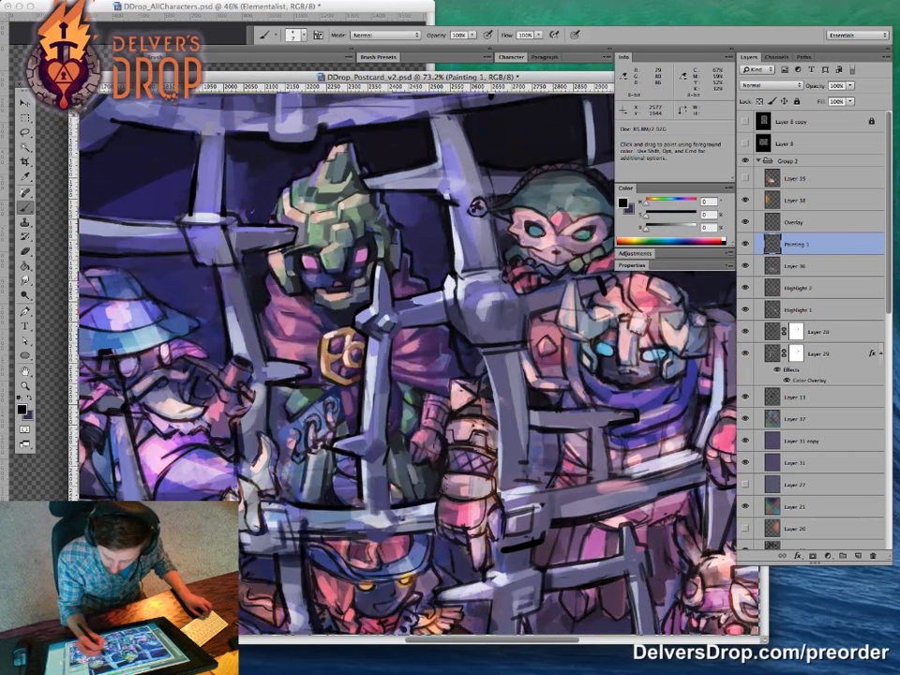
pyautogui.keyDown('alt'); pyautogui.click(477, 207); pyautogui.keyUp('alt')
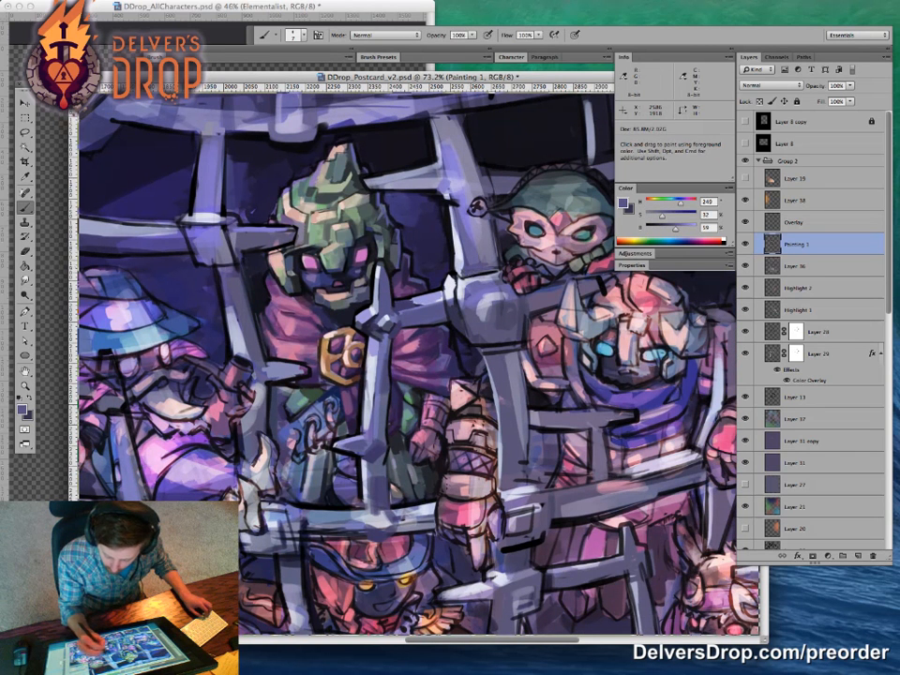
pyautogui.keyDown('alt'); pyautogui.click(501, 111); pyautogui.keyUp('alt')
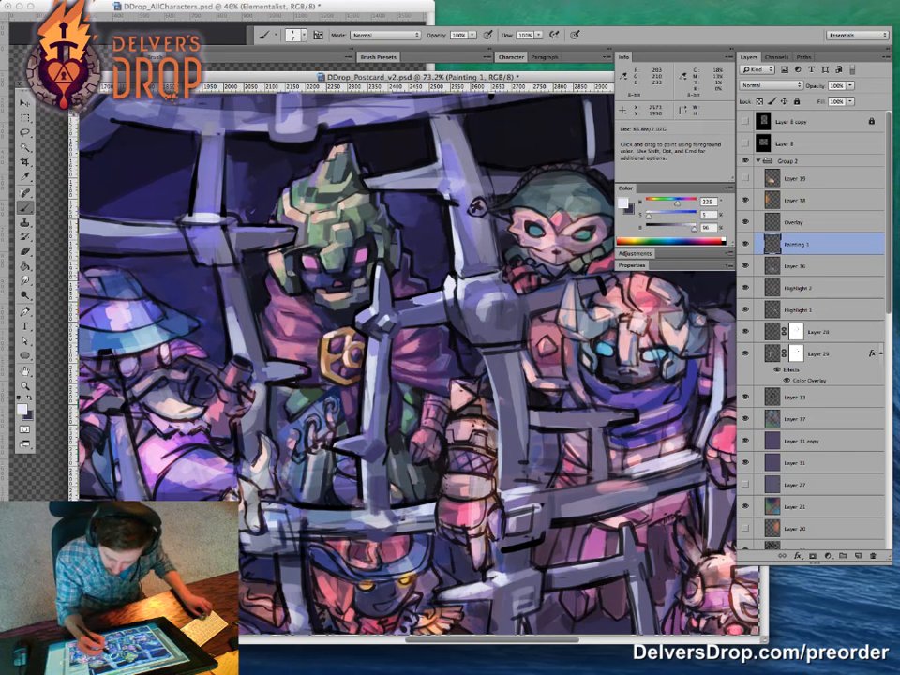
# Step: Blend the large joint's planes and the adjoining horizontal bar with sampled muted purple, near-white and lavender
pyautogui.keyDown('alt'); pyautogui.click(457, 289); pyautogui.keyUp('alt')
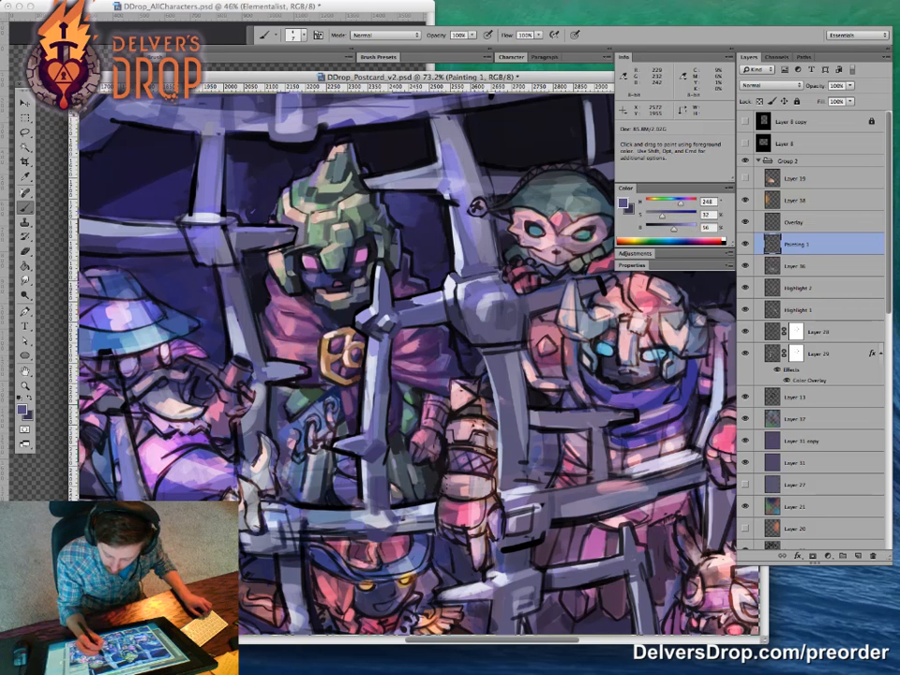
pyautogui.keyDown('alt'); pyautogui.click(499, 113); pyautogui.keyUp('alt')
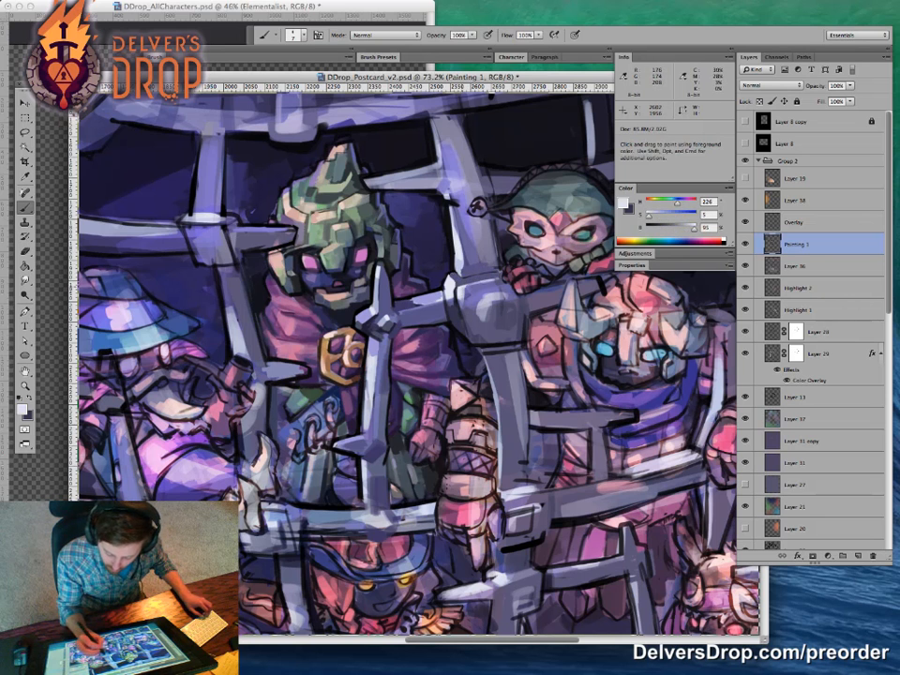
pyautogui.keyDown('alt'); pyautogui.click(487, 117); pyautogui.keyUp('alt')
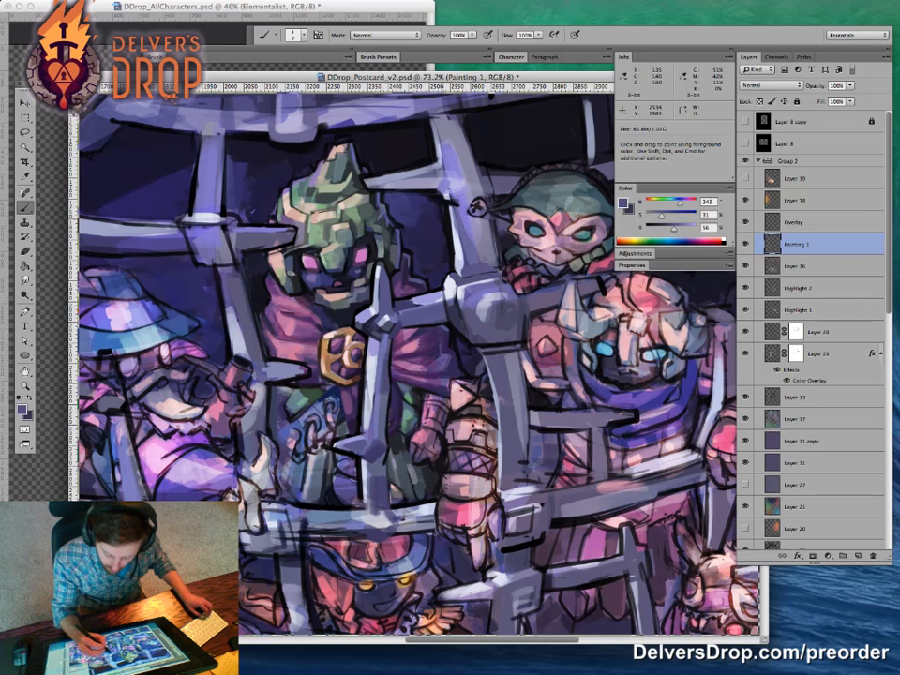
pyautogui.keyDown('alt'); pyautogui.click(511, 111); pyautogui.keyUp('alt')
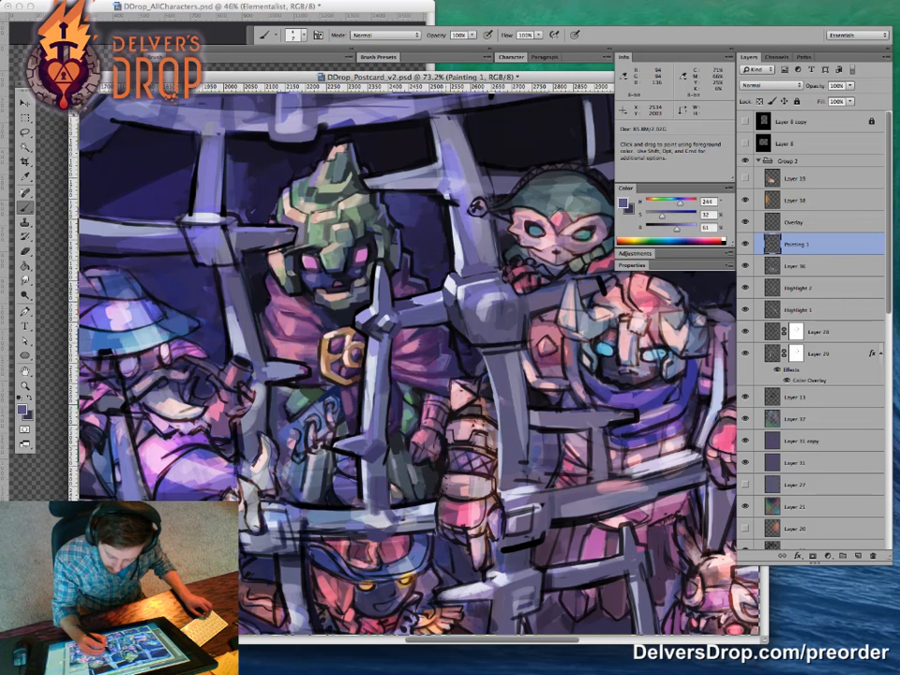
pyautogui.keyDown('alt'); pyautogui.click(433, 286); pyautogui.keyUp('alt')
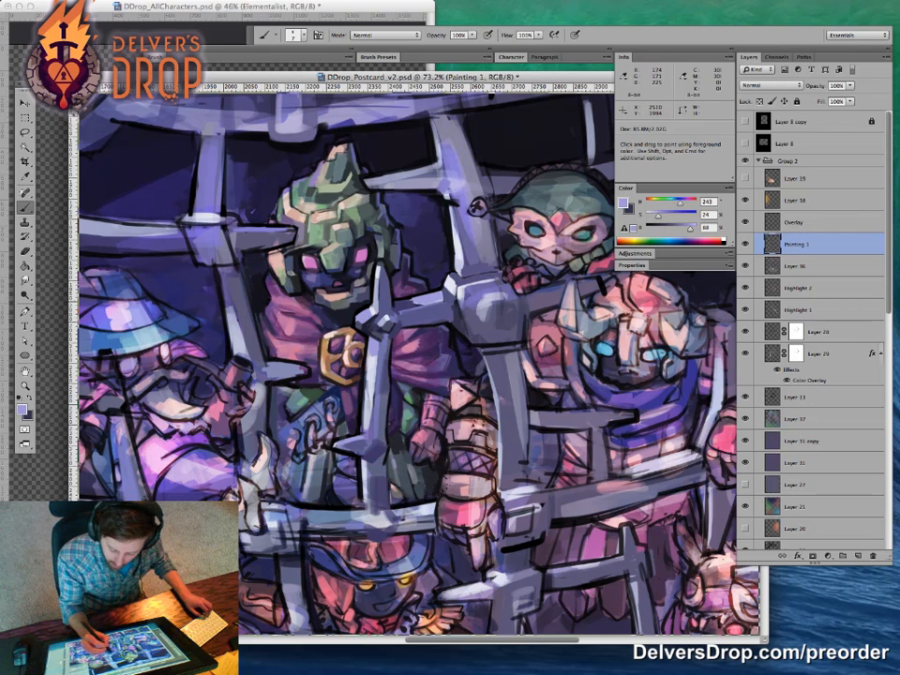
# Step: Review the whole cage composition and compare the green-hooded character with the Elementalist reference
pyautogui.press('z')
pyautogui.moveTo(513, 385); pyautogui.dragTo(446, 385)
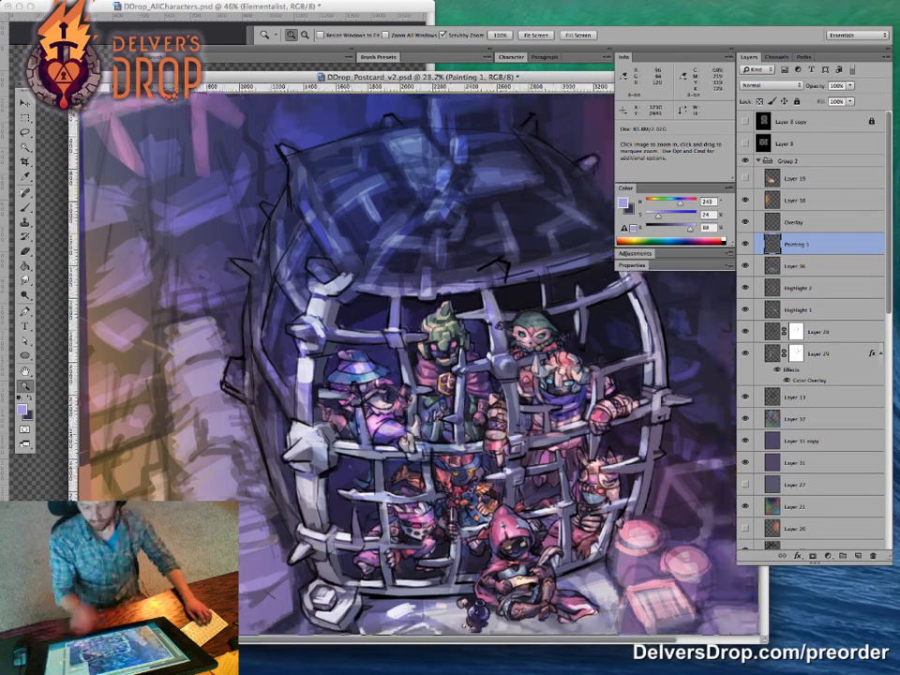
pyautogui.moveTo(431, 441); pyautogui.dragTo(468, 441)
pyautogui.moveTo(450, 375); pyautogui.dragTo(487, 375)
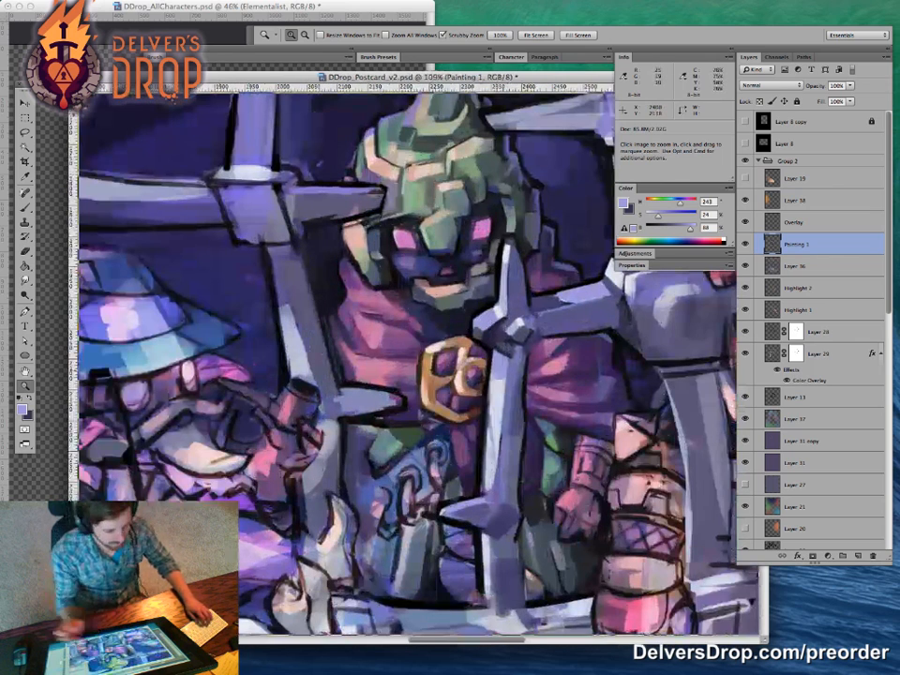
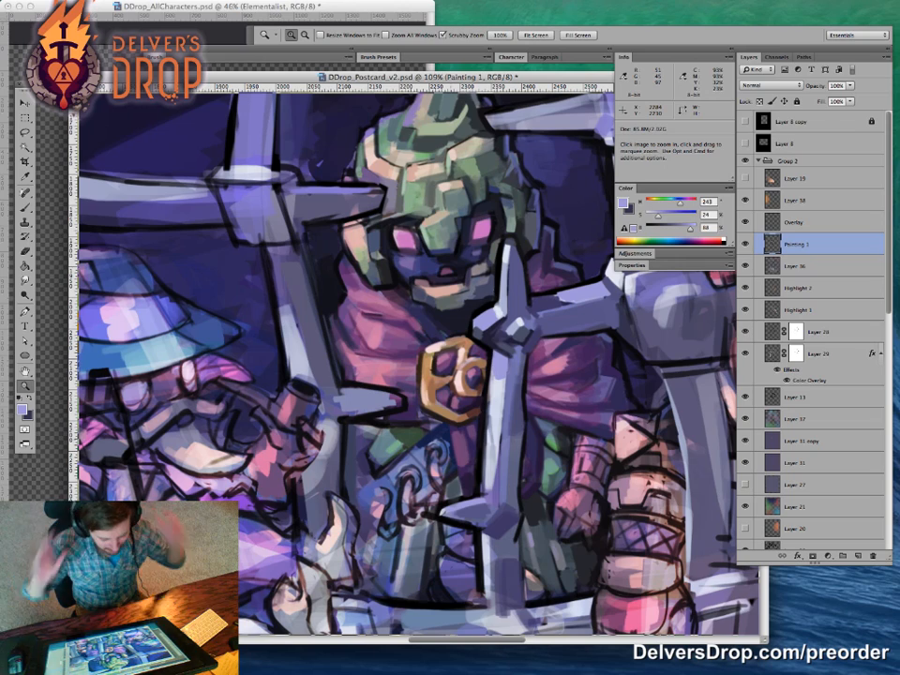
pyautogui.click(440, 256)
pyautogui.moveTo(448, 289); pyautogui.dragTo(325, 289)
pyautogui.moveTo(403, 309); pyautogui.dragTo(482, 309)
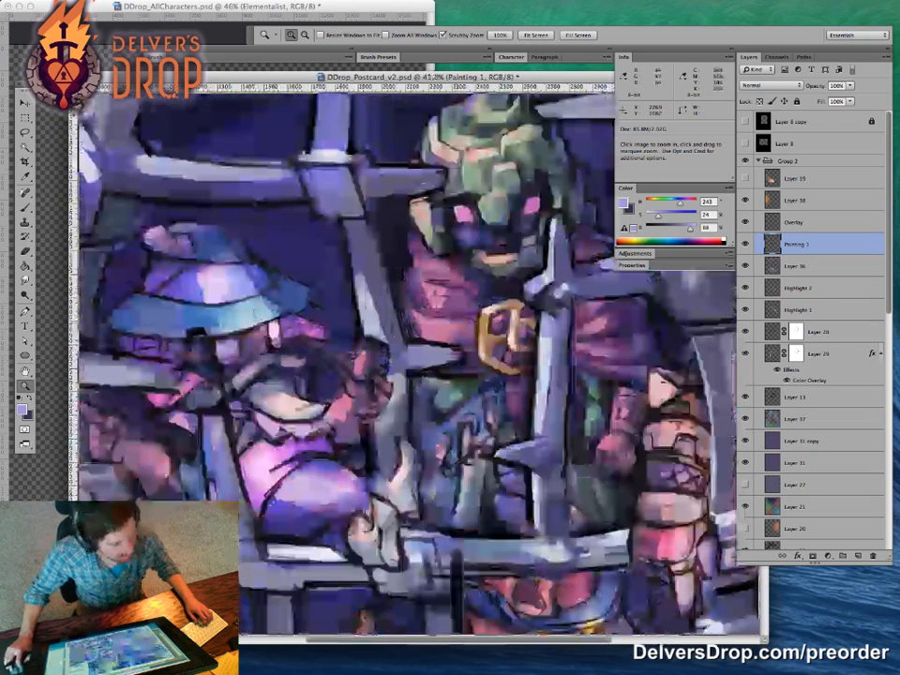
pyautogui.hotkey('ctrl', 'Tab')
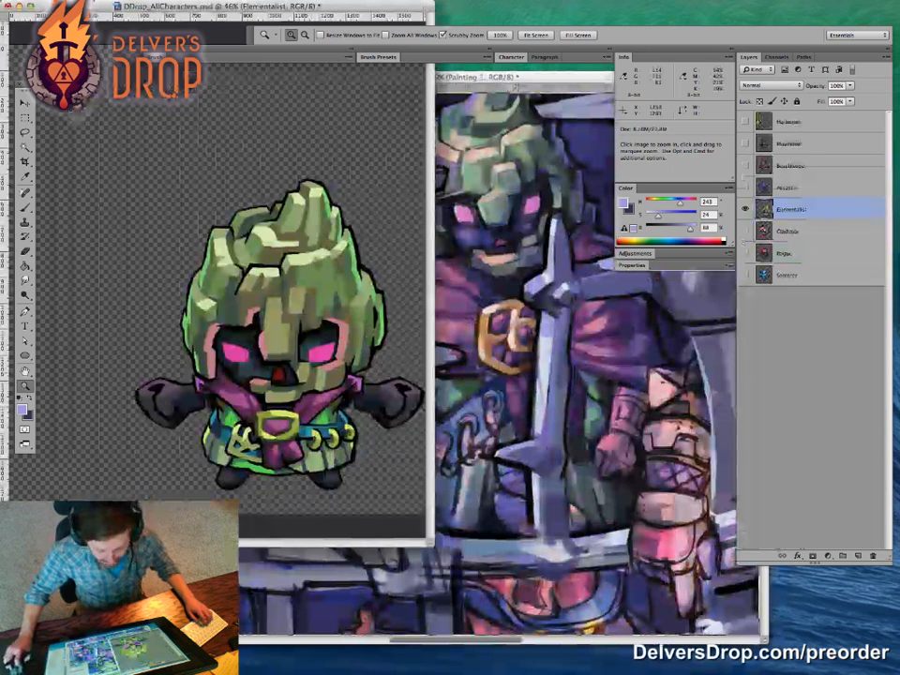
pyautogui.hotkey('ctrl', 'Tab')
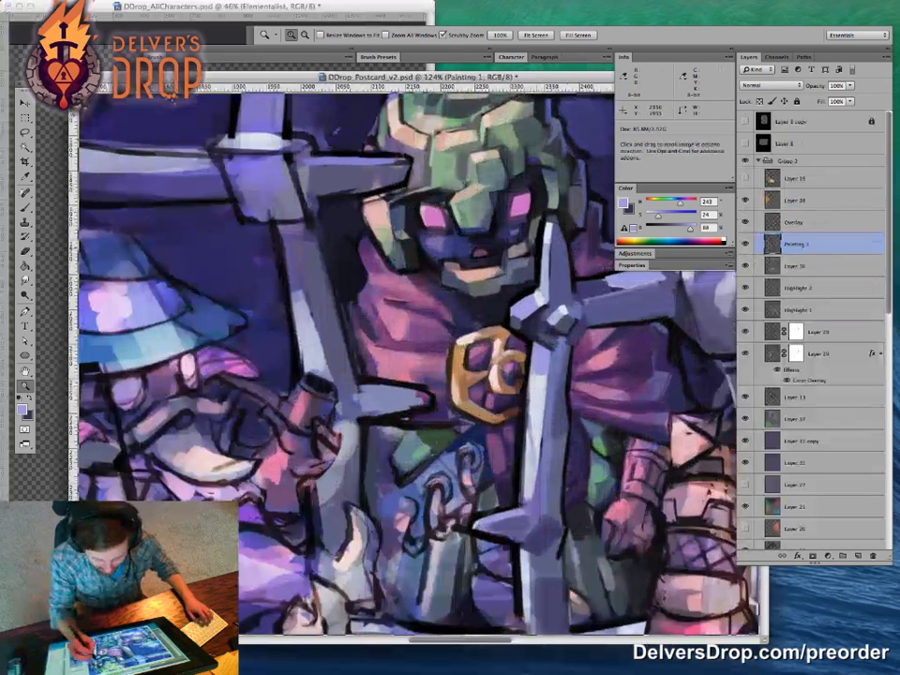
# Step: Reshape the green-hooded character's mouth and jaw with sampled muted purple, near-black, grey and dark blue
pyautogui.moveTo(525, 255)
pyautogui.mouseDown()
pyautogui.moveTo(446, 316)
pyautogui.moveTo(414, 308)
pyautogui.mouseUp()
pyautogui.keyDown('alt'); pyautogui.click(418, 305); pyautogui.keyUp('alt')
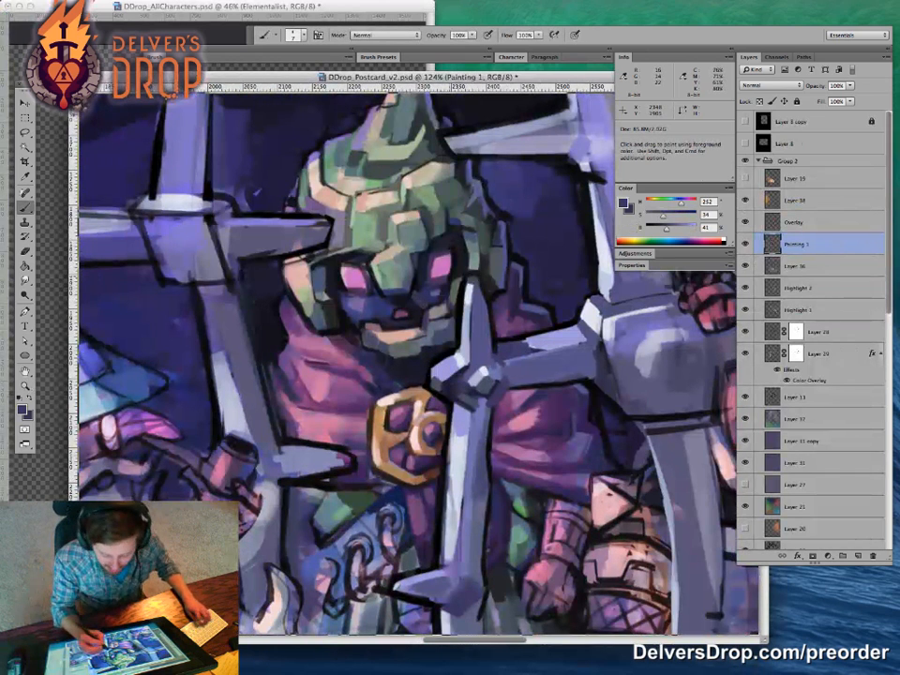
pyautogui.keyDown('alt'); pyautogui.click(413, 287); pyautogui.keyUp('alt')
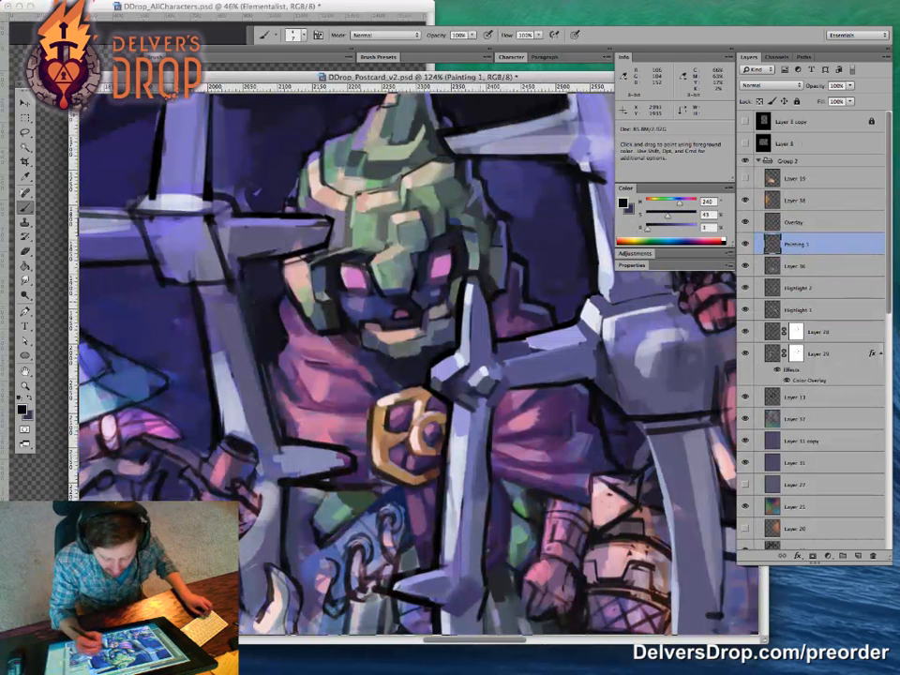
pyautogui.keyDown('alt'); pyautogui.click(441, 310); pyautogui.keyUp('alt')
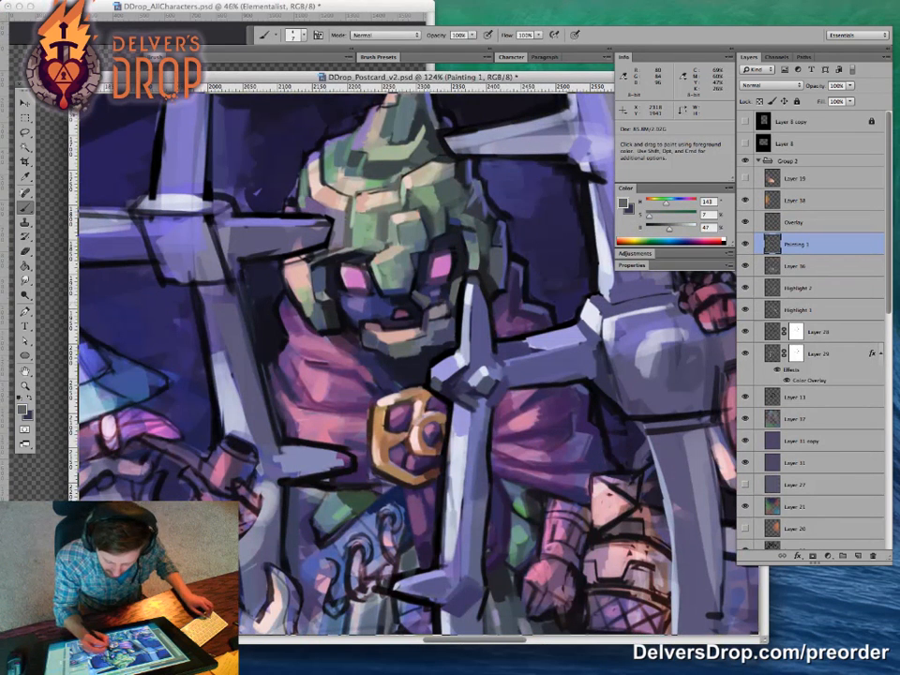
pyautogui.keyDown('alt'); pyautogui.click(421, 293); pyautogui.keyUp('alt')
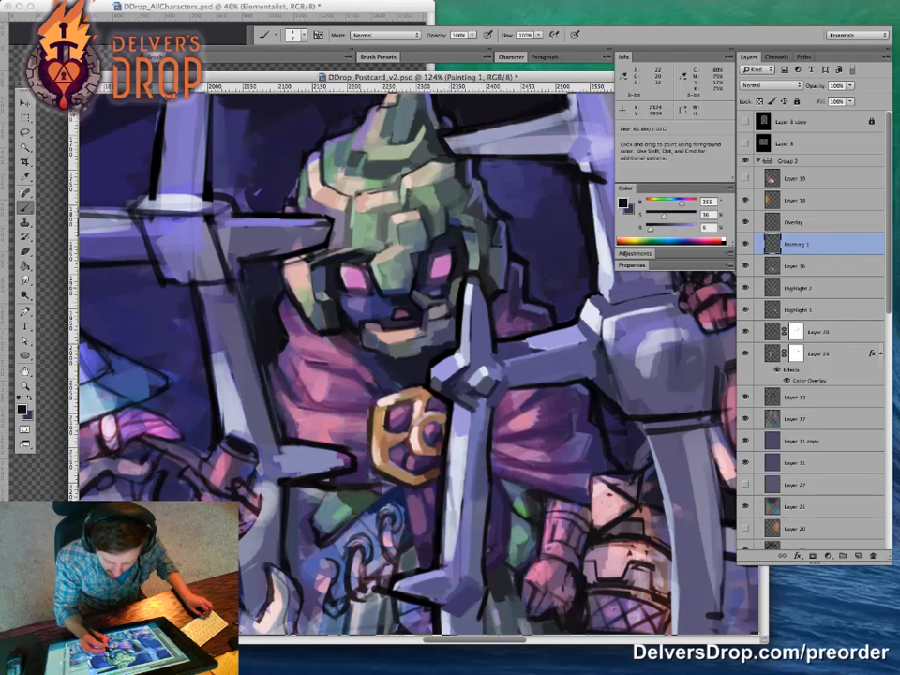
pyautogui.keyDown('alt'); pyautogui.click(501, 113); pyautogui.keyUp('alt')
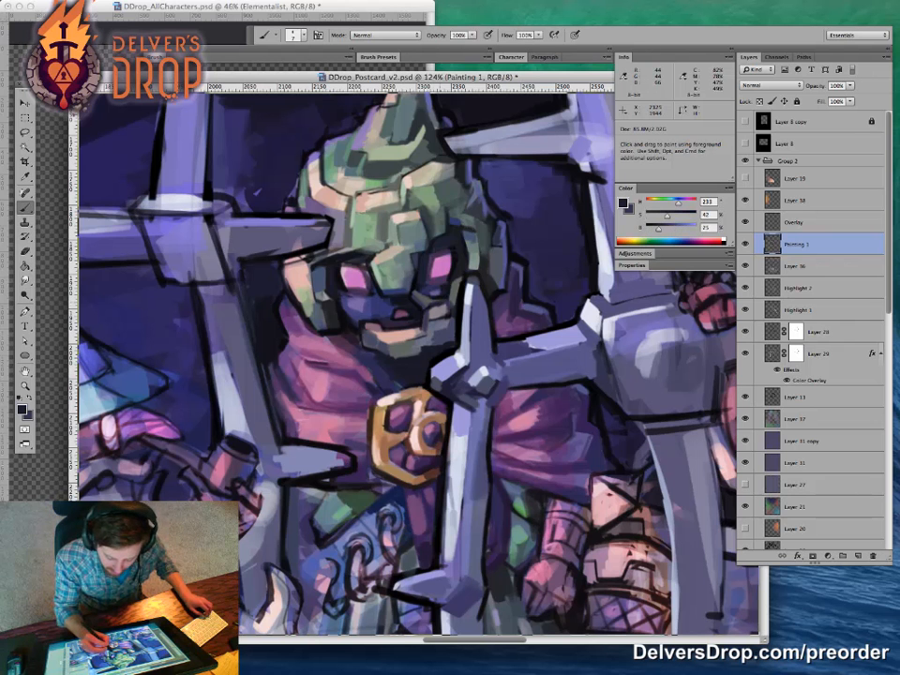
pyautogui.moveTo(494, 357)
pyautogui.mouseDown()
pyautogui.moveTo(470, 348)
pyautogui.moveTo(506, 348)
pyautogui.mouseUp()
# Step: Clean up the cape's collar and the shadow between the chin and buckle with sampled dark blue and pinkish purple
pyautogui.keyDown('alt'); pyautogui.click(306, 315); pyautogui.keyUp('alt')
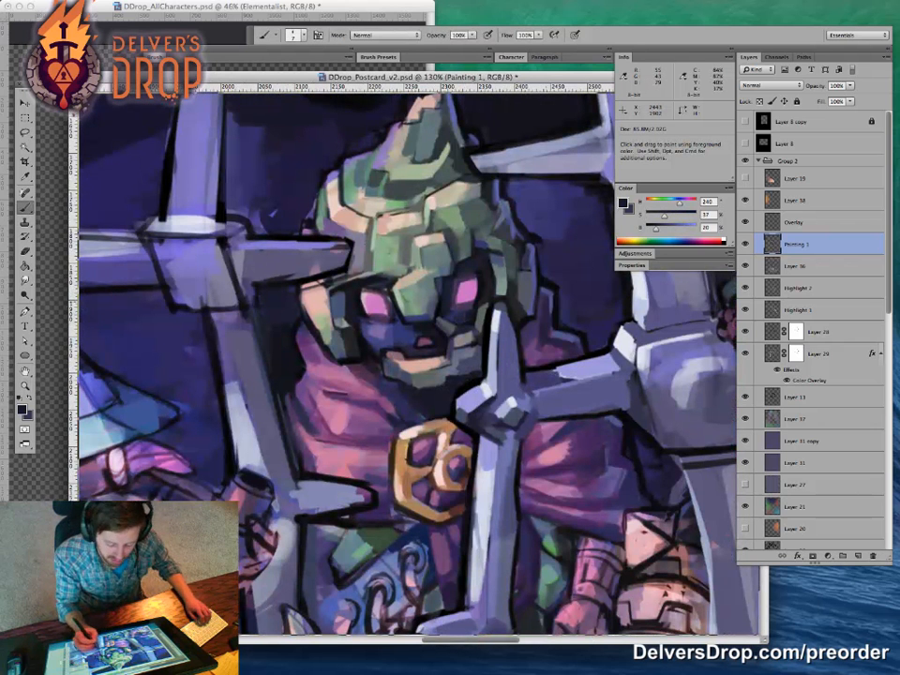
pyautogui.moveTo(414, 422); pyautogui.dragTo(469, 421)
pyautogui.keyDown('alt'); pyautogui.click(236, 405); pyautogui.keyUp('alt')
pyautogui.moveTo(148, 309); pyautogui.dragTo(166, 308)
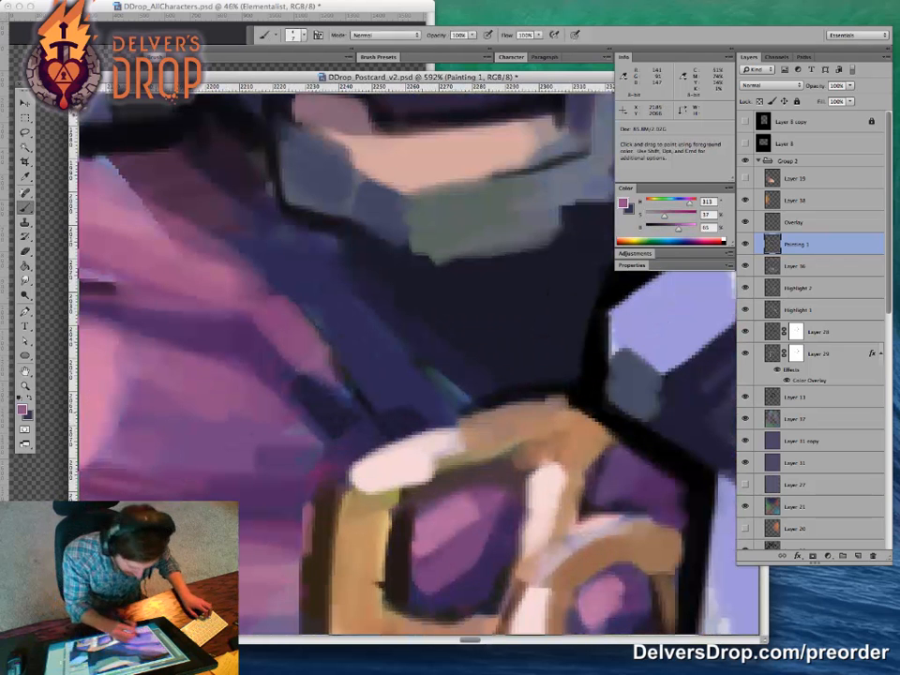
pyautogui.moveTo(411, 414); pyautogui.dragTo(335, 402)
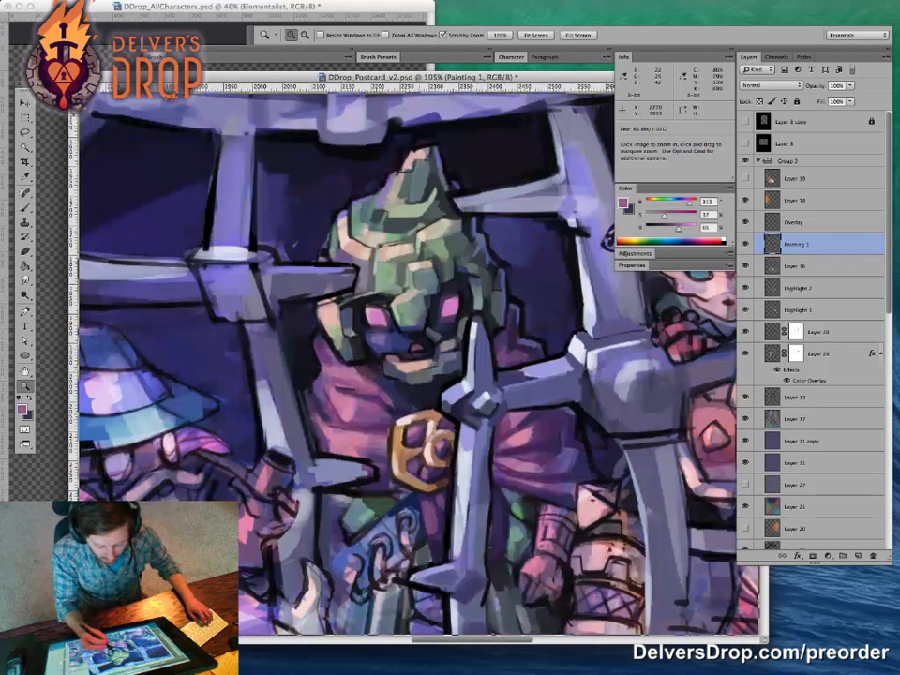
# Step: Paint the shaded face around the nose and mouth with sampled slate blue, checking the Elementalist reference
pyautogui.moveTo(433, 347); pyautogui.dragTo(467, 348)
pyautogui.keyDown('alt'); pyautogui.click(427, 264); pyautogui.keyUp('alt')
pyautogui.moveTo(421, 292); pyautogui.dragTo(419, 310)
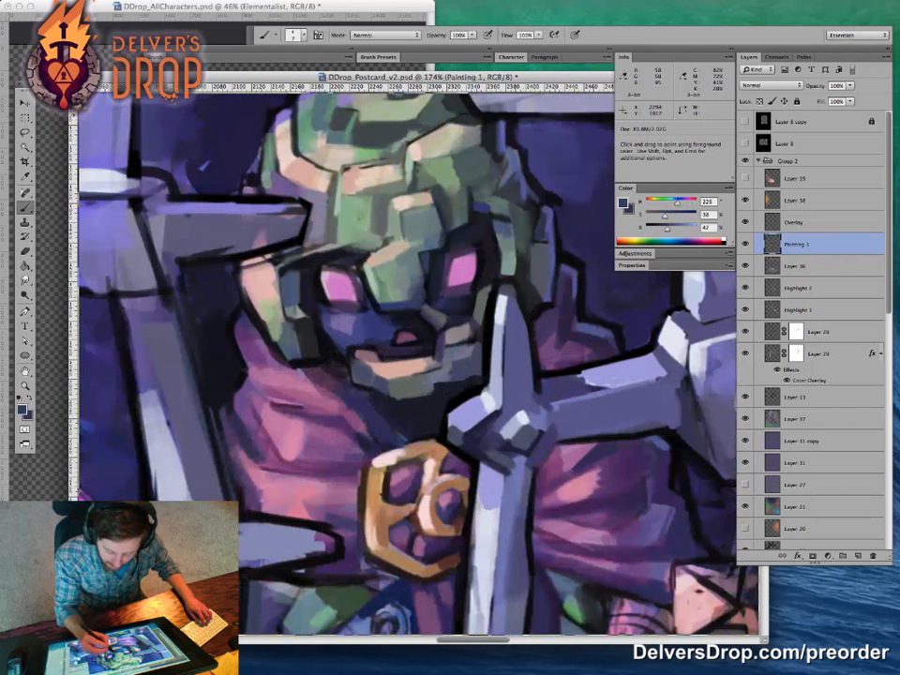
pyautogui.hotkey('ctrl', 'Tab')
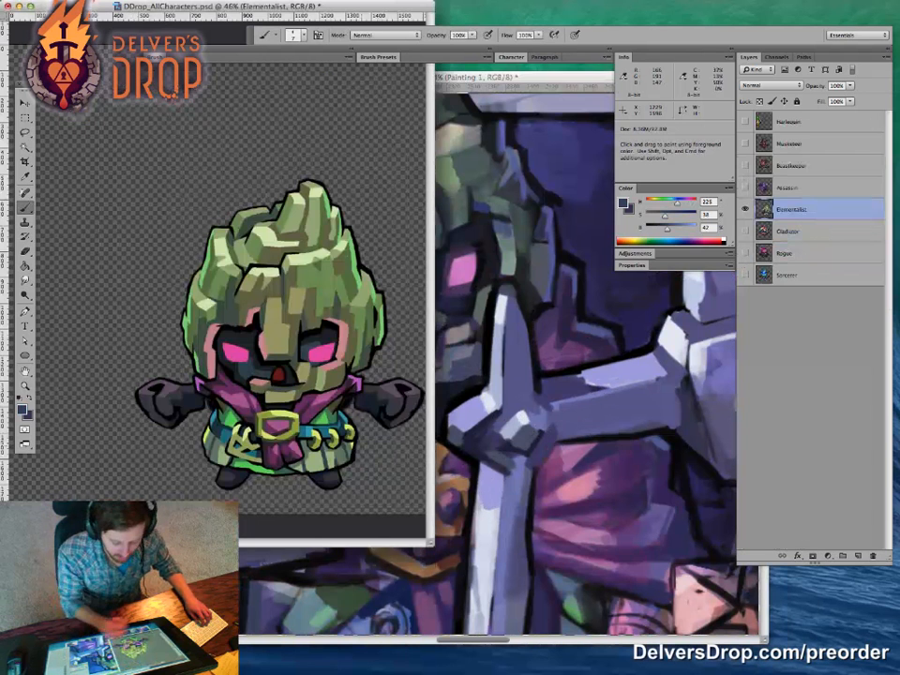
pyautogui.hotkey('ctrl', 'Tab')
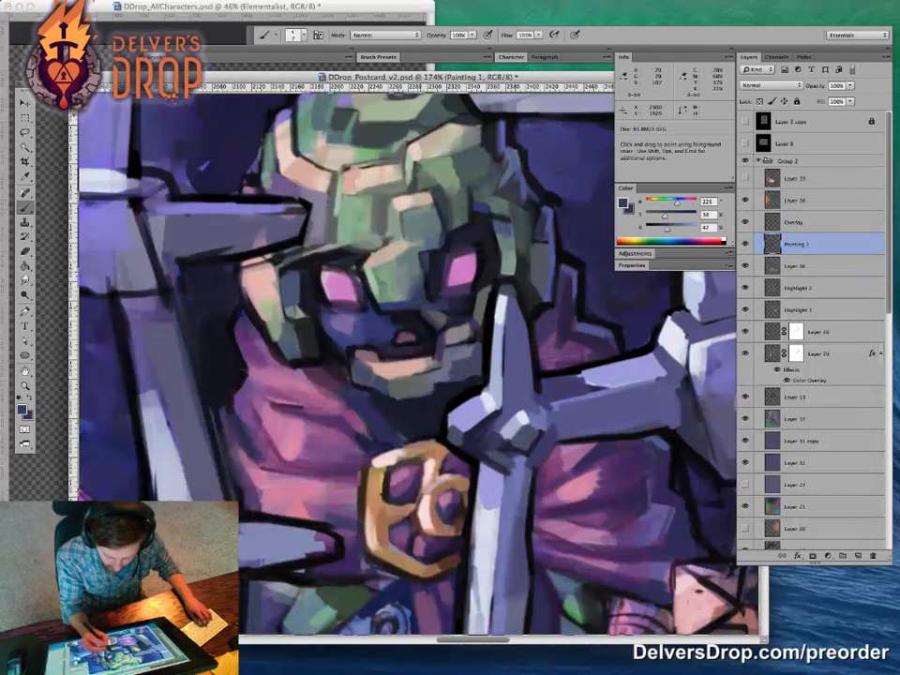
# Step: Refine the shading beside the green-hooded character's mouth with sampled near-black, grey and slate blue, checking the Elementalist reference
pyautogui.keyDown('alt'); pyautogui.click(430, 322); pyautogui.keyUp('alt')
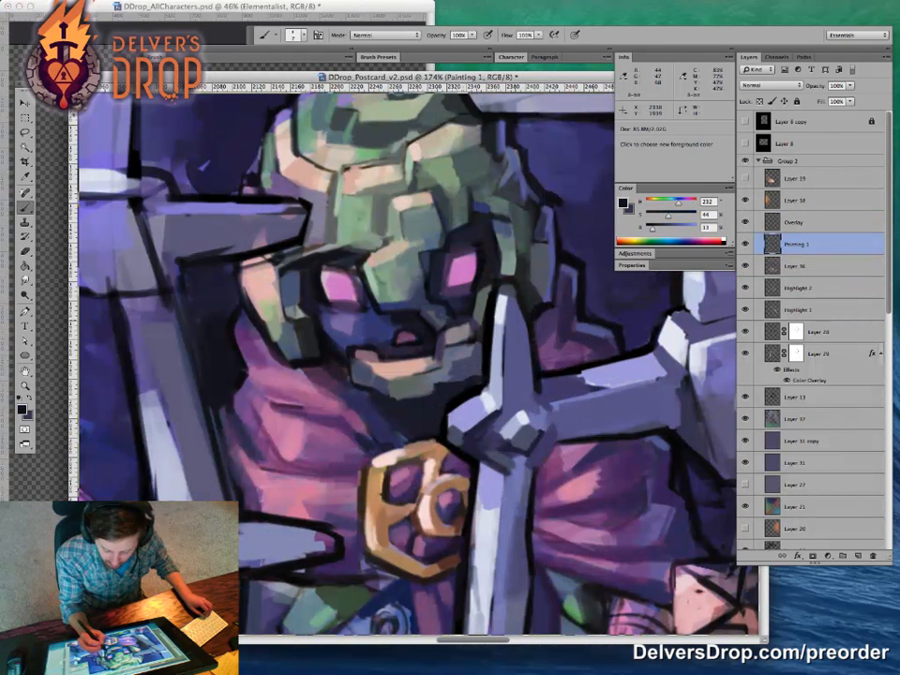
pyautogui.keyDown('alt'); pyautogui.click(457, 332); pyautogui.keyUp('alt')
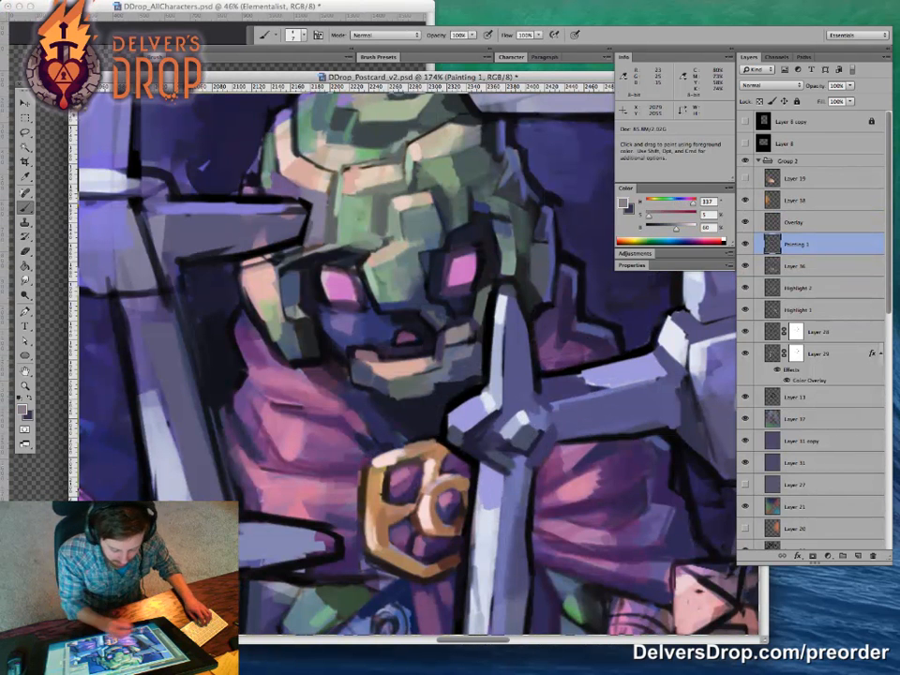
pyautogui.click(56, 379)
pyautogui.click(506, 375)
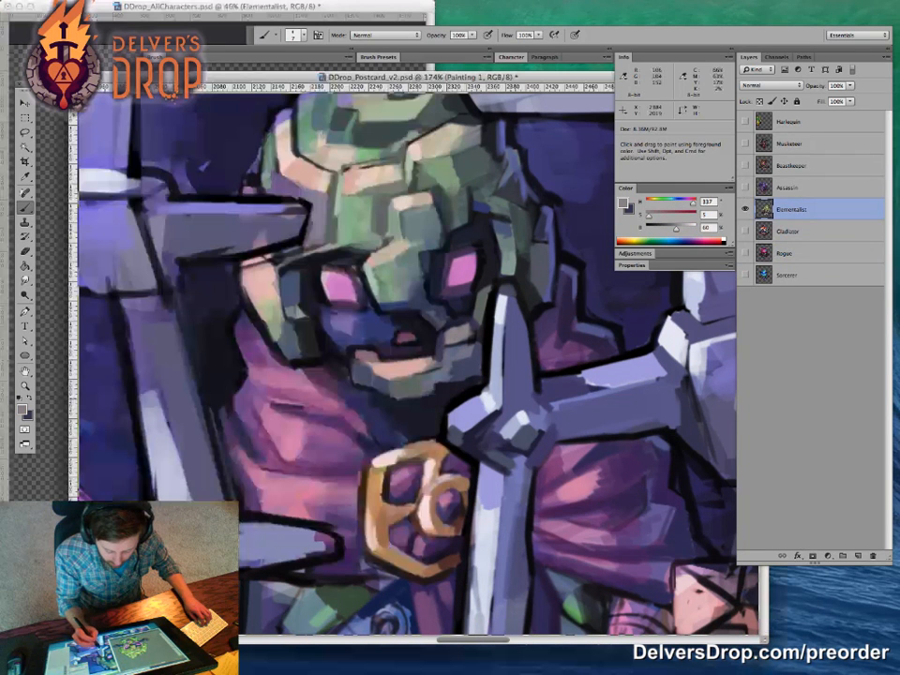
pyautogui.keyDown('alt'); pyautogui.click(417, 309); pyautogui.keyUp('alt')
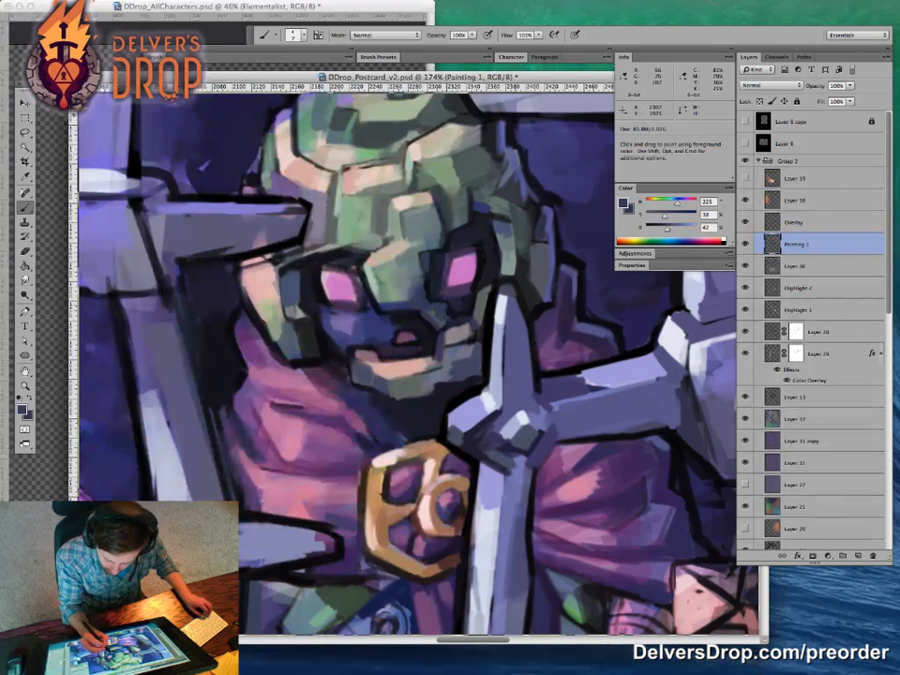
pyautogui.keyDown('alt'); pyautogui.click(455, 302); pyautogui.keyUp('alt')
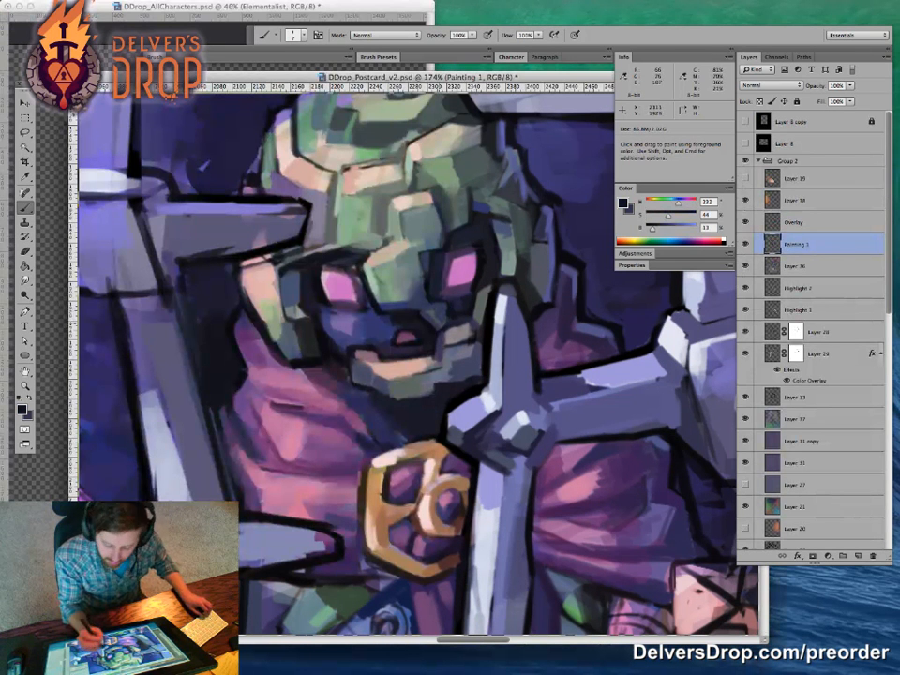
# Step: Blend the shaded area between the nose and upper lip with sampled muted purple, warm grey and slate blue
pyautogui.keyDown('alt'); pyautogui.click(324, 245); pyautogui.keyUp('alt')
pyautogui.keyDown('alt'); pyautogui.click(331, 256); pyautogui.keyUp('alt')
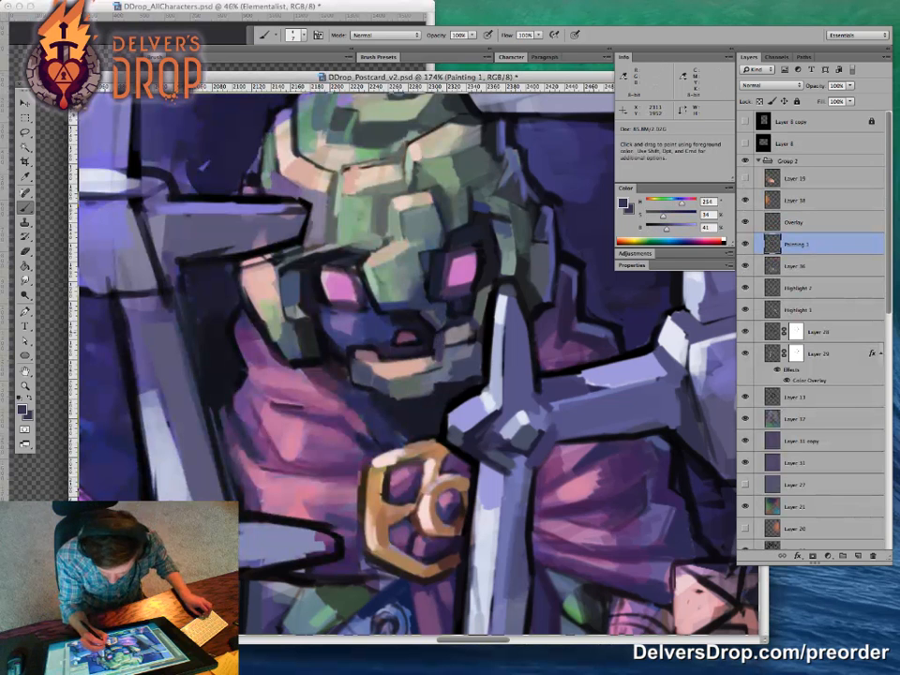
pyautogui.keyDown('alt'); pyautogui.click(441, 323); pyautogui.keyUp('alt')
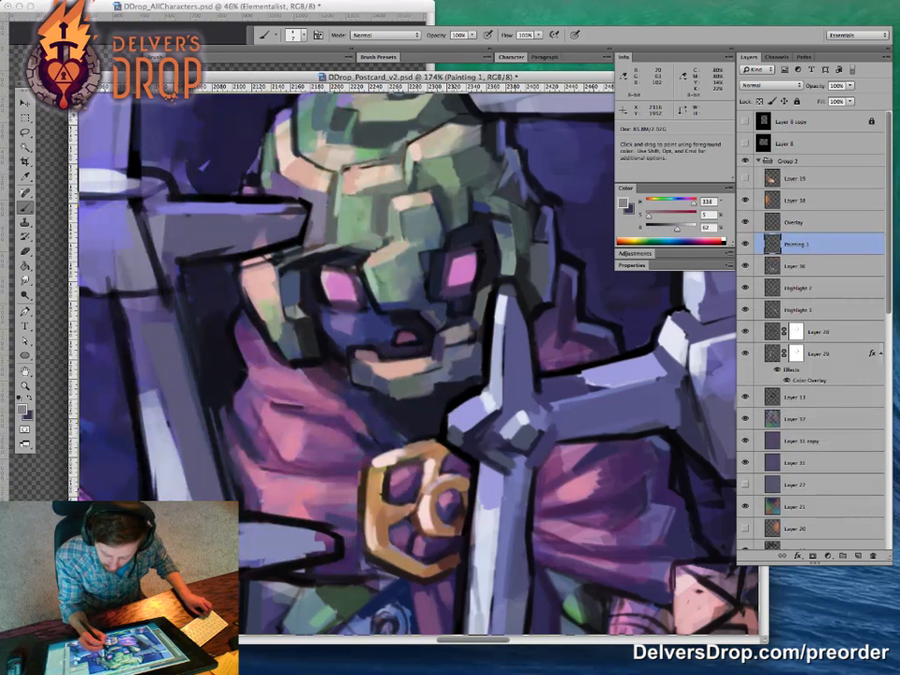
pyautogui.keyDown('alt'); pyautogui.click(450, 324); pyautogui.keyUp('alt')
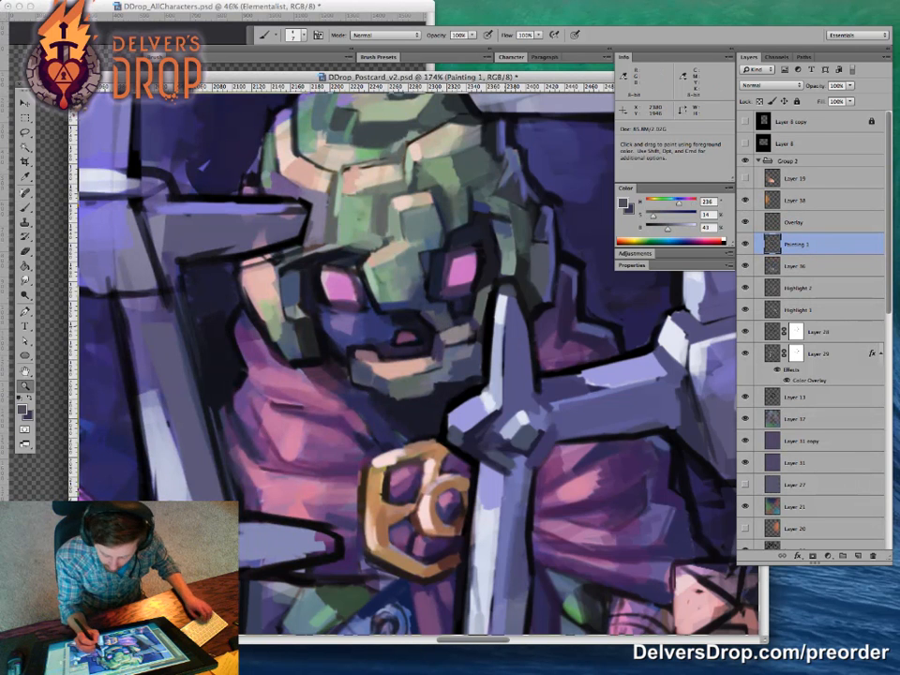
pyautogui.keyDown('alt'); pyautogui.click(319, 214); pyautogui.keyUp('alt')
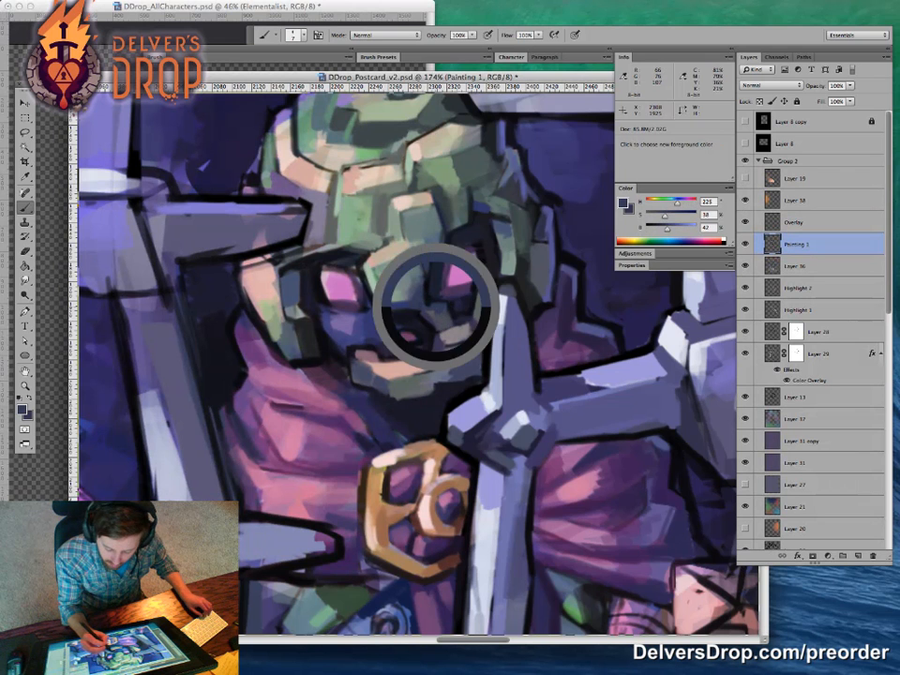
pyautogui.keyDown('alt'); pyautogui.click(319, 225); pyautogui.keyUp('alt')
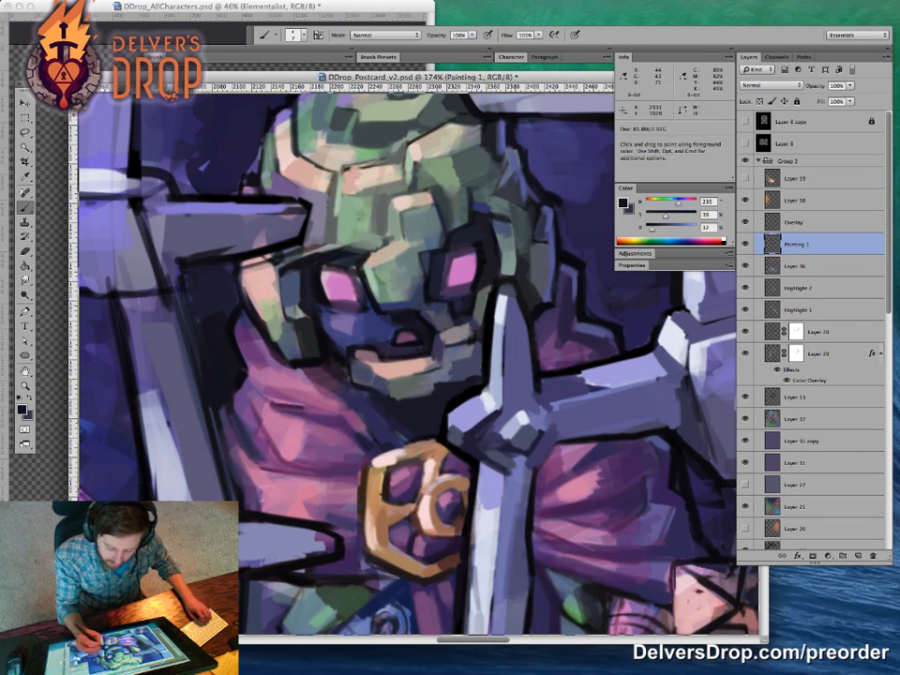
# Step: Sharpen the cheek contour beside the mouth with sampled near-black and light grey
pyautogui.moveTo(455, 319)
pyautogui.mouseDown()
pyautogui.moveTo(467, 324)
pyautogui.moveTo(460, 310)
pyautogui.mouseUp()
pyautogui.keyDown('alt'); pyautogui.click(459, 314); pyautogui.keyUp('alt')
pyautogui.press('z')
pyautogui.moveTo(511, 356)
pyautogui.mouseDown()
pyautogui.moveTo(426, 358)
pyautogui.moveTo(599, 355)
pyautogui.mouseUp()
pyautogui.press('b')
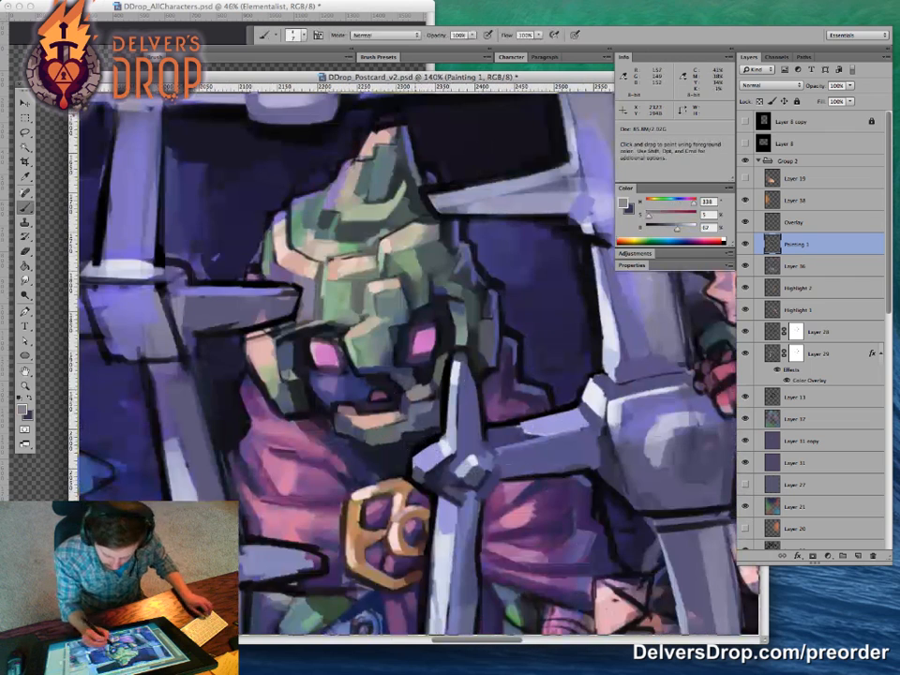
pyautogui.press('x')
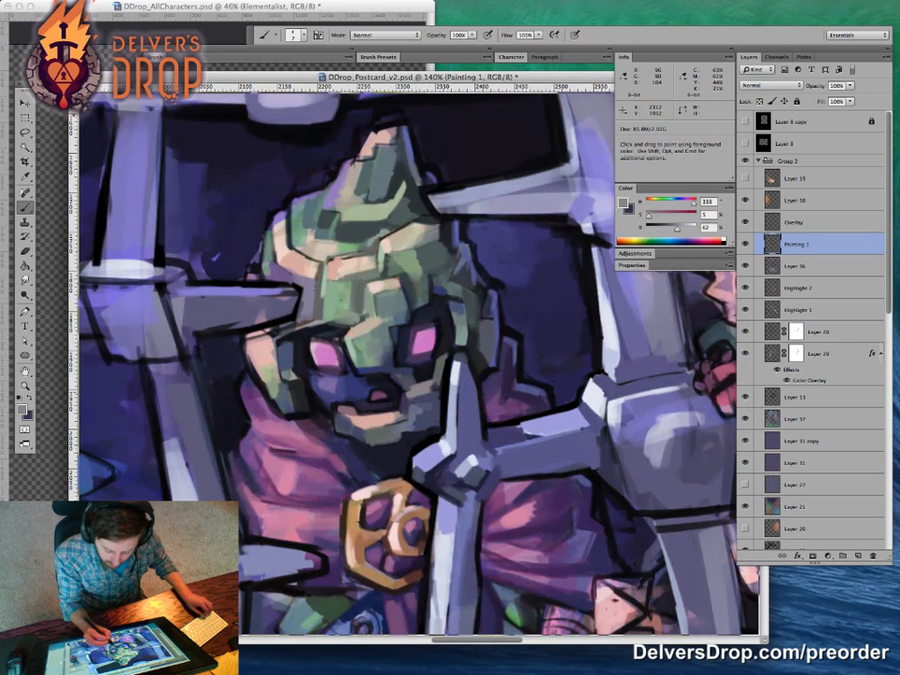
pyautogui.press('x')
# Step: Touch up the face's jaw and eye-socket edges with sampled dark grey and near-black
pyautogui.press('z')
pyautogui.click(488, 450)
pyautogui.press('b')
pyautogui.keyDown('alt'); pyautogui.click(297, 424); pyautogui.keyUp('alt')
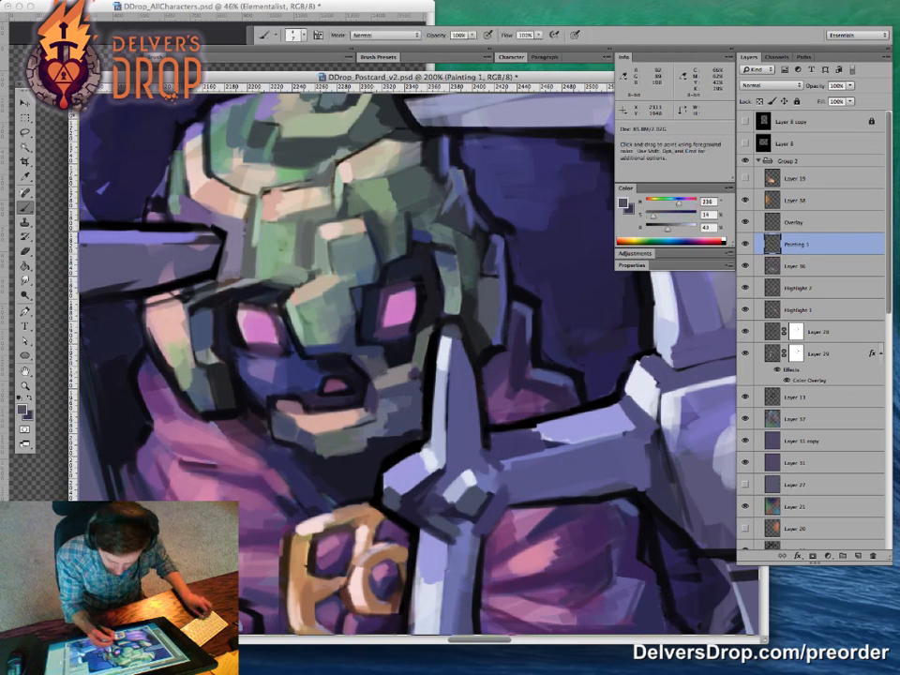
pyautogui.press('z')
pyautogui.moveTo(436, 410)
pyautogui.mouseDown()
pyautogui.moveTo(324, 409)
pyautogui.moveTo(430, 397)
pyautogui.moveTo(502, 373)
pyautogui.mouseUp()
pyautogui.press('b')
pyautogui.keyDown('alt'); pyautogui.click(378, 228); pyautogui.keyUp('alt')
pyautogui.keyDown('alt'); pyautogui.click(357, 300); pyautogui.keyUp('alt')
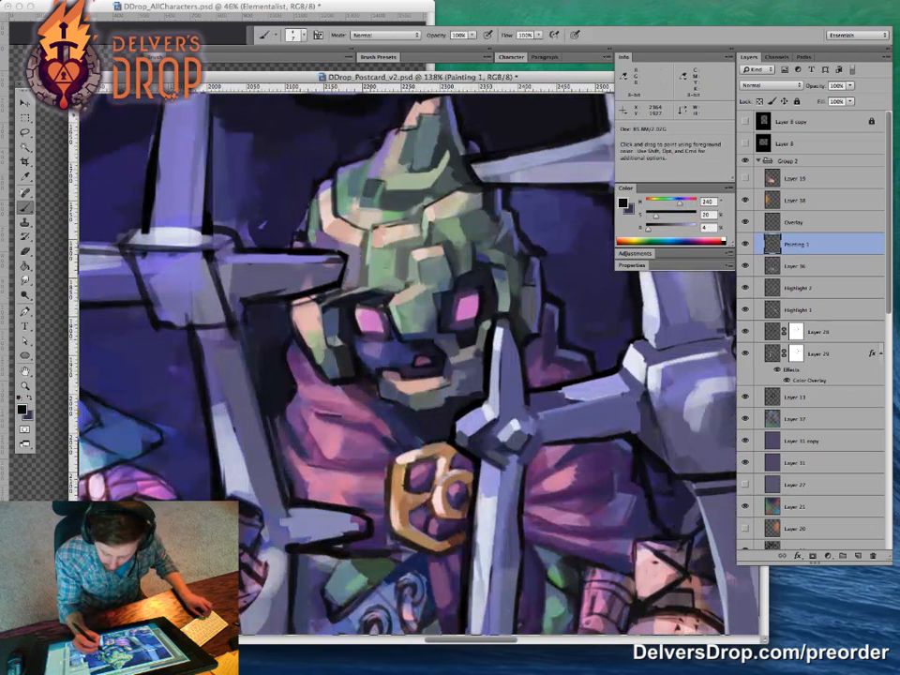
# Step: Repaint the hood's edge and cheek beside the eye nearest the spiked bar with sampled greyish green and near-black
pyautogui.press('z')
pyautogui.moveTo(509, 392); pyautogui.dragTo(424, 401)
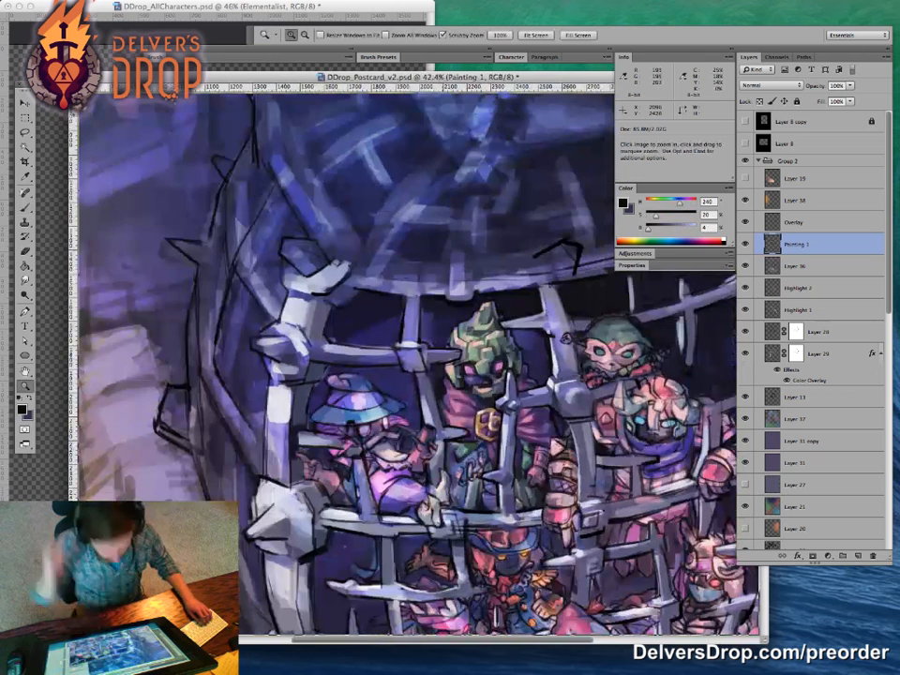
pyautogui.moveTo(492, 378); pyautogui.dragTo(564, 371)
pyautogui.press('b')
pyautogui.keyDown('alt'); pyautogui.click(531, 341); pyautogui.keyUp('alt')
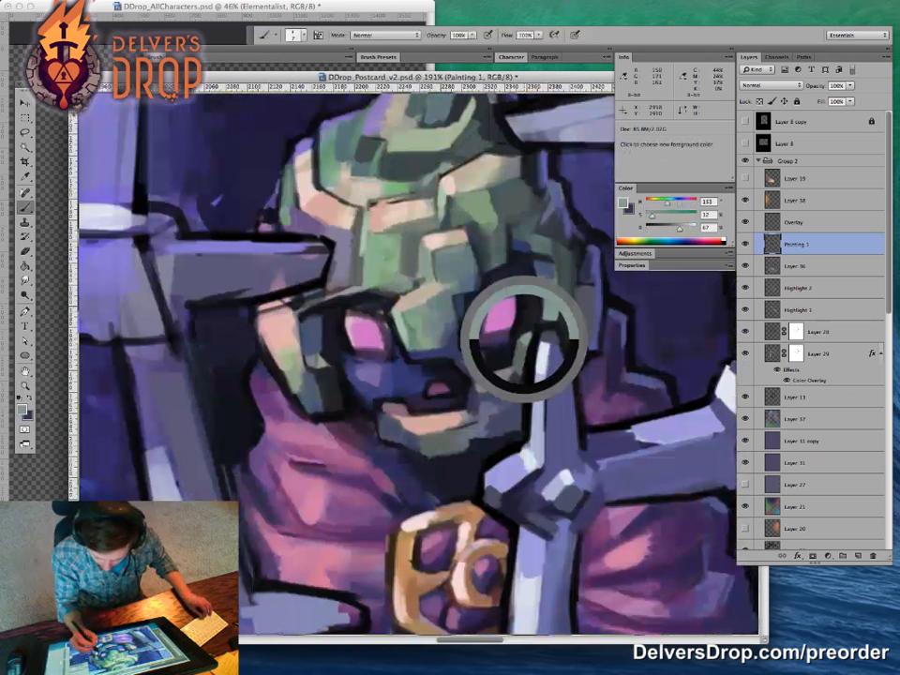
pyautogui.keyDown('alt'); pyautogui.click(518, 353); pyautogui.keyUp('alt')
pyautogui.keyDown('alt'); pyautogui.click(516, 328); pyautogui.keyUp('alt')
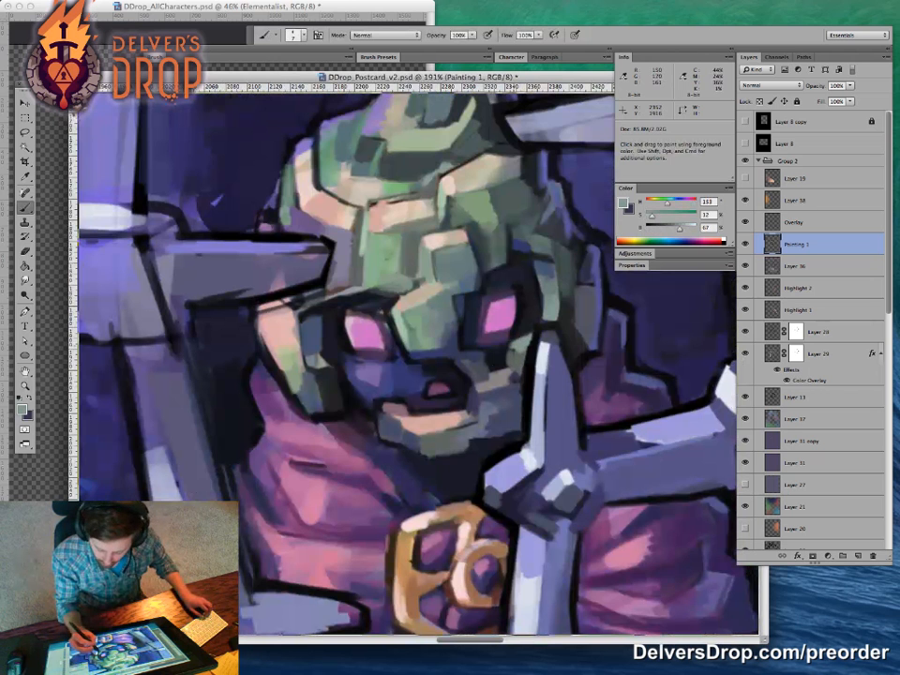
pyautogui.keyDown('alt'); pyautogui.click(514, 343); pyautogui.keyUp('alt')
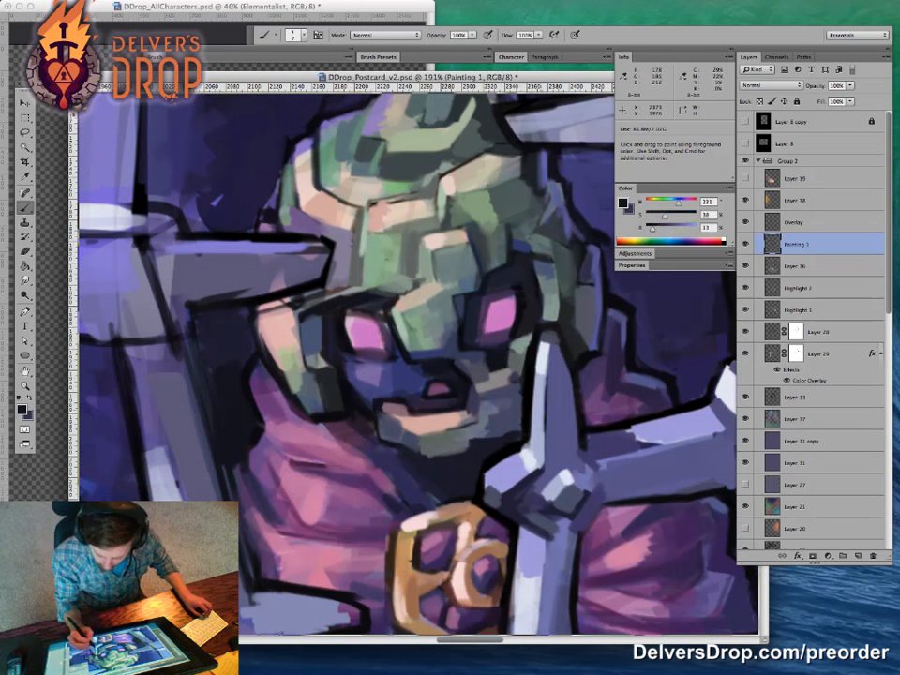
# Step: Darken the shadow under the chin and along the cape's collar with sampled dark purple, near-black and indigo
pyautogui.keyDown('alt'); pyautogui.click(517, 436); pyautogui.keyUp('alt')
pyautogui.moveTo(505, 430); pyautogui.dragTo(521, 426)
pyautogui.moveTo(536, 469); pyautogui.dragTo(501, 463)
pyautogui.keyDown('alt'); pyautogui.click(546, 373); pyautogui.keyUp('alt')
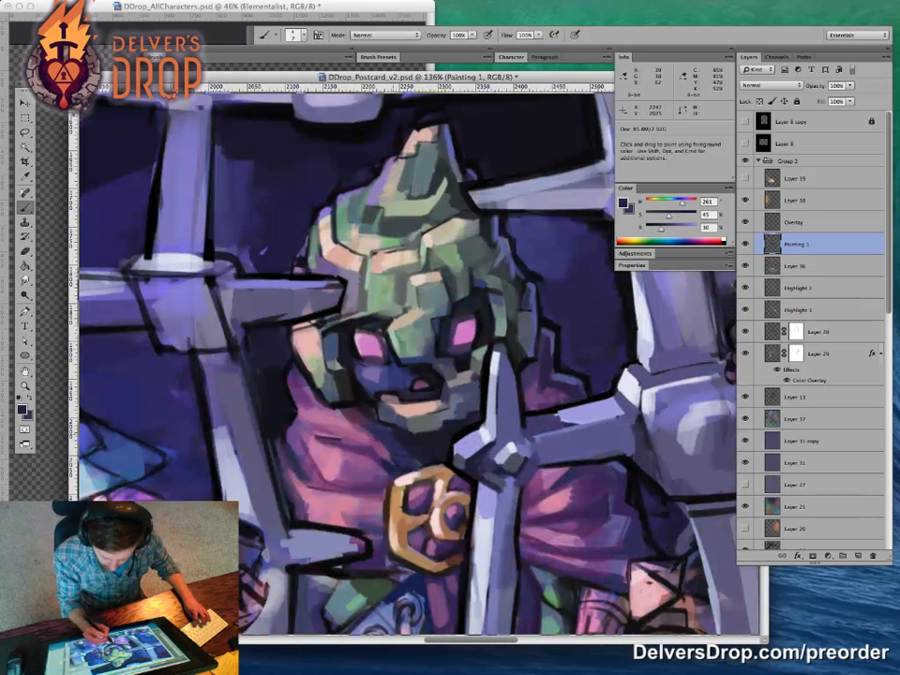
pyautogui.keyDown('alt'); pyautogui.click(450, 447); pyautogui.keyUp('alt')
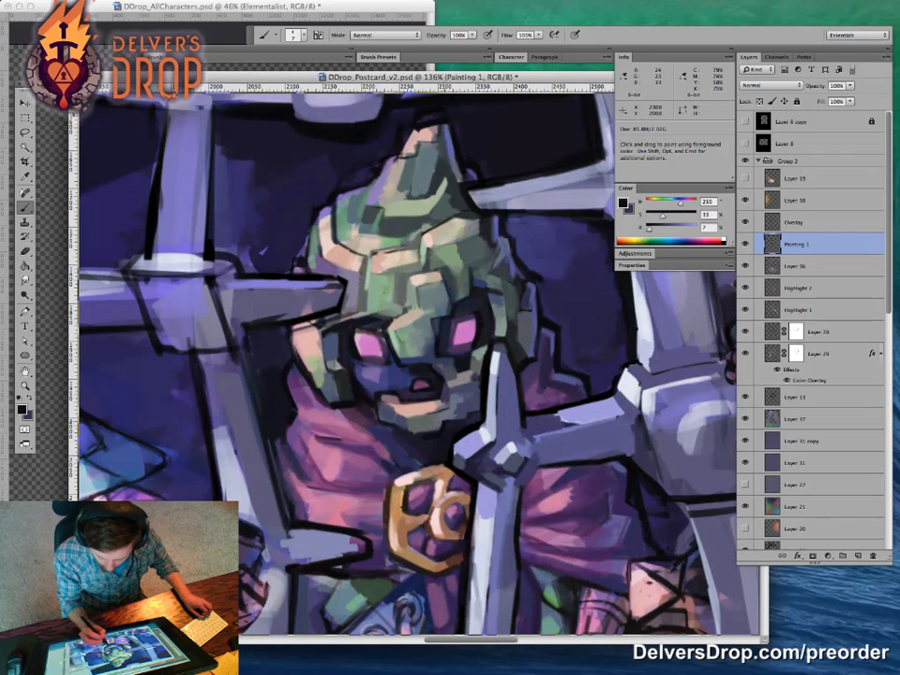
pyautogui.moveTo(520, 478)
pyautogui.mouseDown()
pyautogui.moveTo(427, 474)
pyautogui.moveTo(539, 444)
pyautogui.mouseUp()
pyautogui.keyDown('alt'); pyautogui.click(438, 382); pyautogui.keyUp('alt')
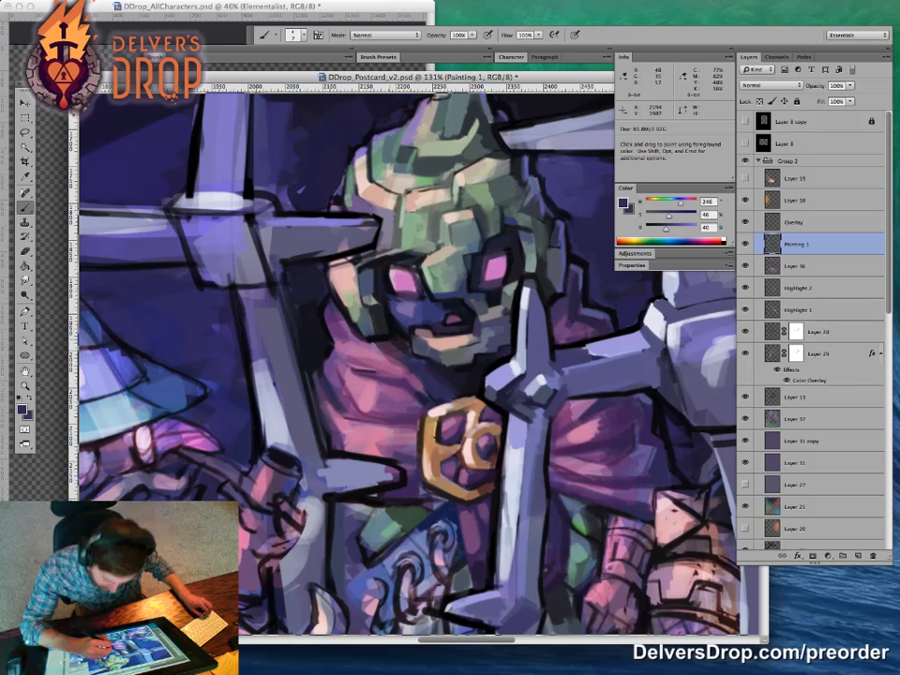
# Step: Deepen the shadows around the buckle and the cape's lower part with sampled dark indigo and purple
pyautogui.keyDown('alt'); pyautogui.click(294, 251); pyautogui.keyUp('alt')
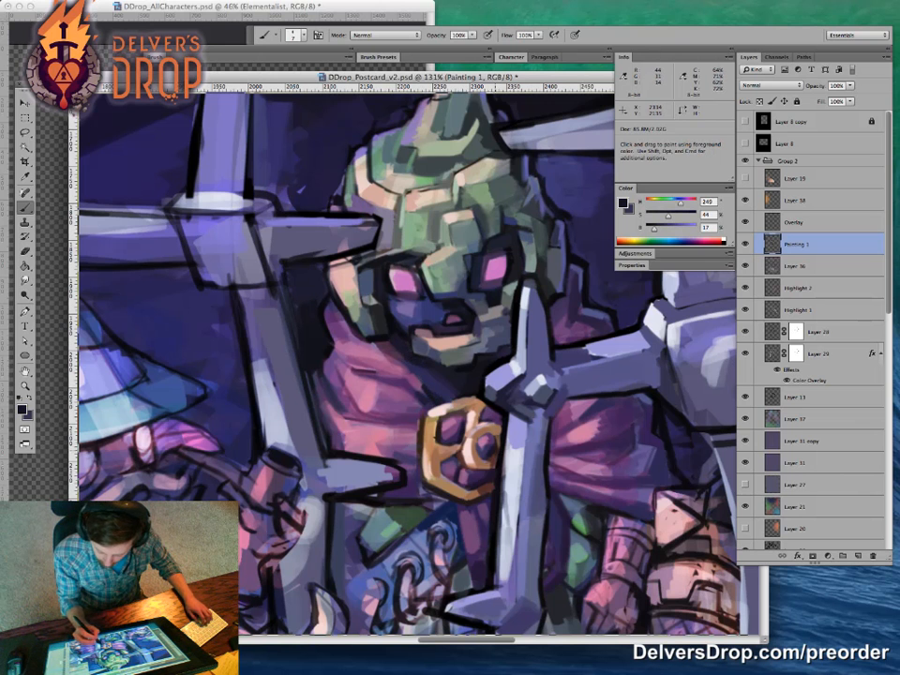
pyautogui.moveTo(483, 496); pyautogui.dragTo(461, 426)
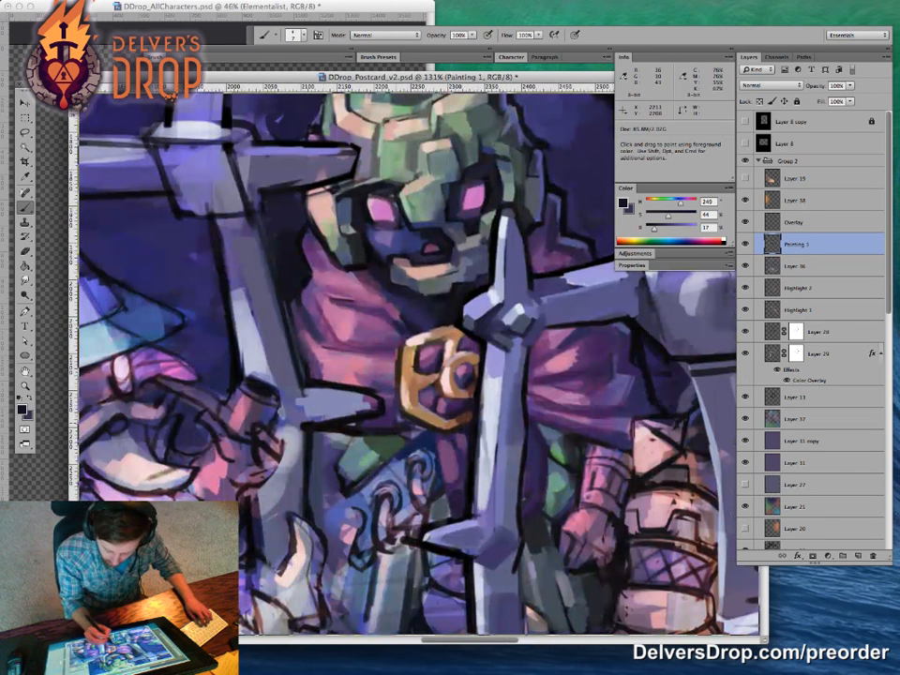
pyautogui.moveTo(511, 460)
pyautogui.mouseDown()
pyautogui.moveTo(440, 457)
pyautogui.moveTo(525, 445)
pyautogui.mouseUp()
pyautogui.moveTo(403, 324)
pyautogui.mouseDown()
pyautogui.moveTo(390, 329)
pyautogui.moveTo(445, 340)
pyautogui.moveTo(408, 329)
pyautogui.mouseUp()
pyautogui.keyDown('alt'); pyautogui.click(413, 322); pyautogui.keyUp('alt')
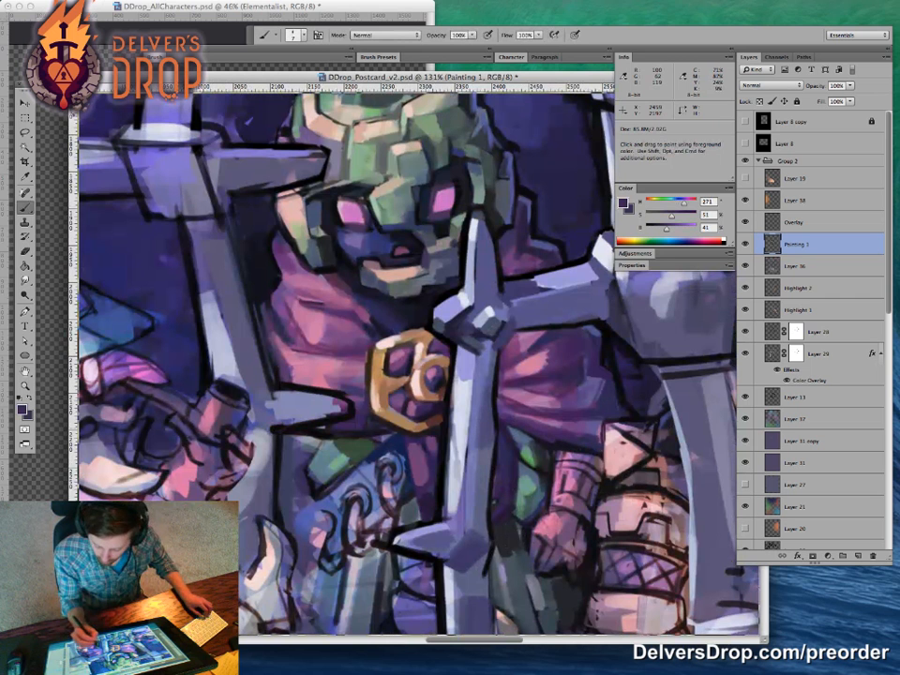
# Step: Paint the lower folds of the cape between the spiked bar and the large cage joint with sampled purples
pyautogui.keyDown('alt'); pyautogui.click(539, 407); pyautogui.keyUp('alt')
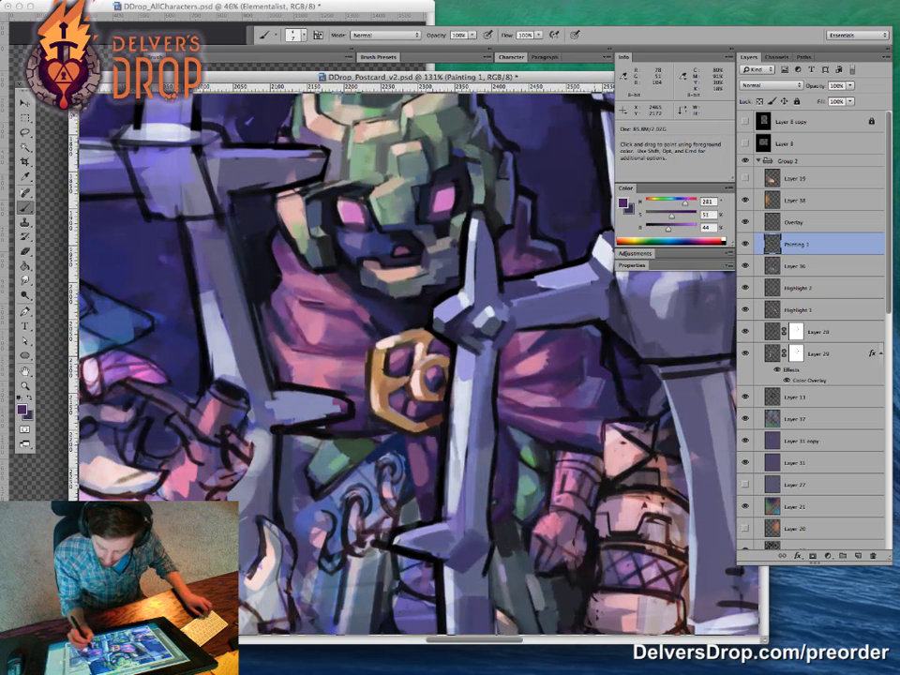
pyautogui.keyDown('alt'); pyautogui.click(565, 394); pyautogui.keyUp('alt')
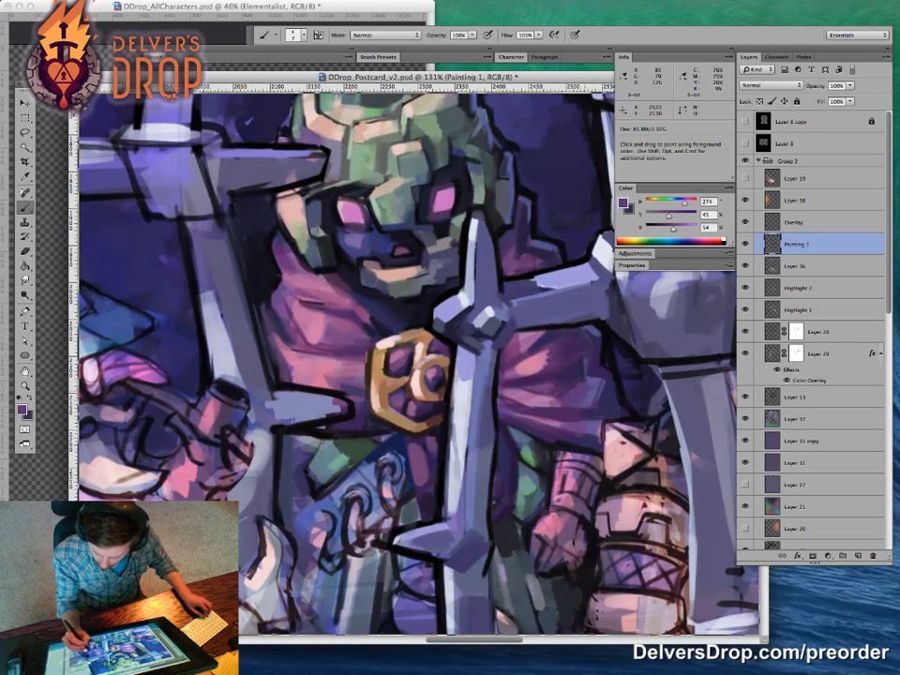
pyautogui.moveTo(630, 438)
pyautogui.mouseDown()
pyautogui.moveTo(587, 431)
pyautogui.moveTo(603, 422)
pyautogui.mouseUp()
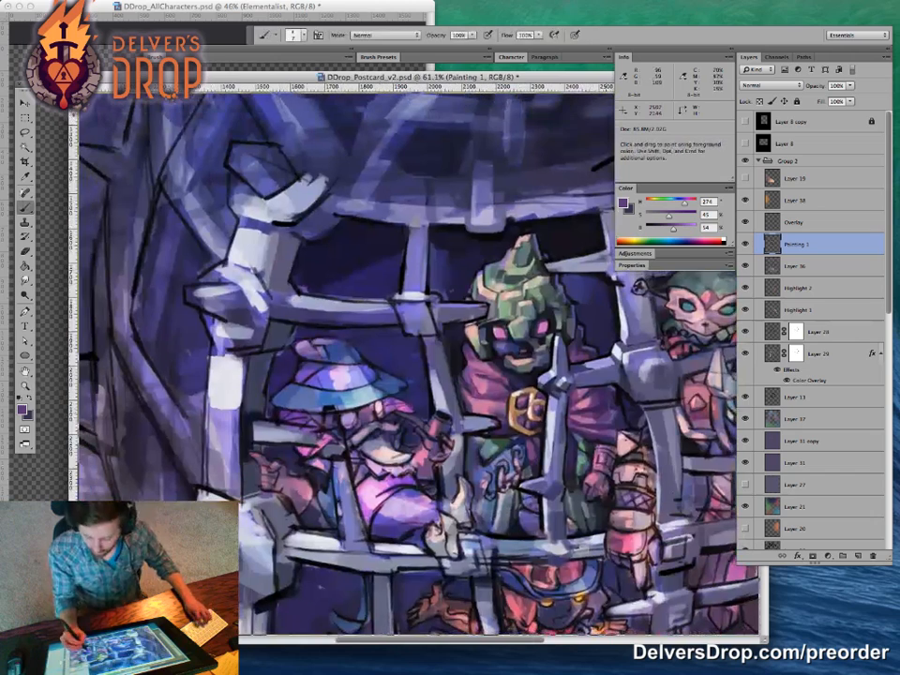
pyautogui.moveTo(500, 486); pyautogui.dragTo(464, 486)
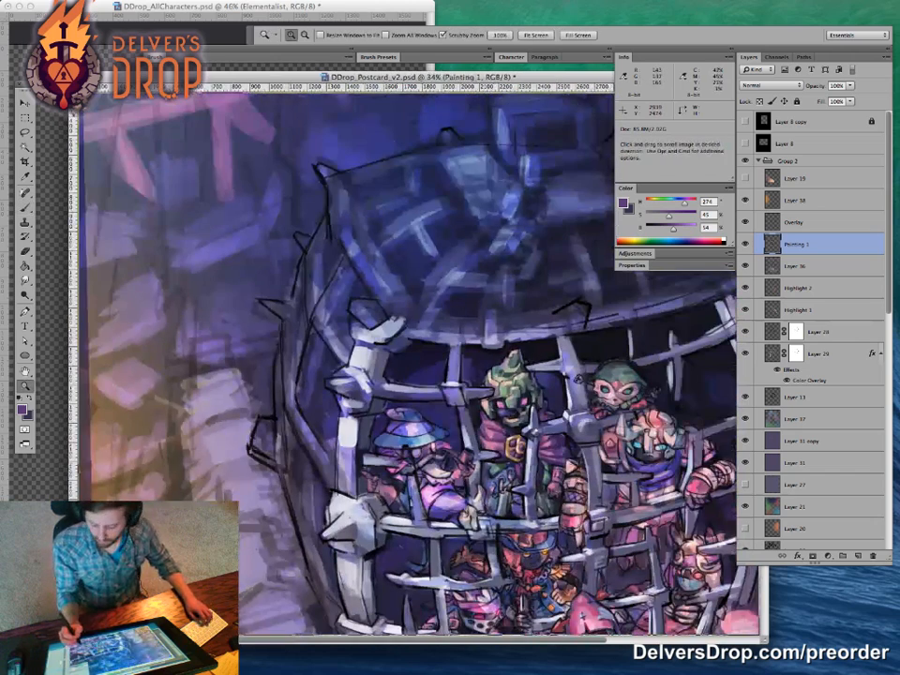
# Step: Add pinkish-purple and deep purple strokes to the cape folds beside the buckle and spiked bar
pyautogui.moveTo(545, 444)
pyautogui.mouseDown()
pyautogui.moveTo(592, 444)
pyautogui.moveTo(544, 476)
pyautogui.moveTo(581, 476)
pyautogui.mouseUp()
pyautogui.keyDown('alt'); pyautogui.click(593, 421); pyautogui.keyUp('alt')
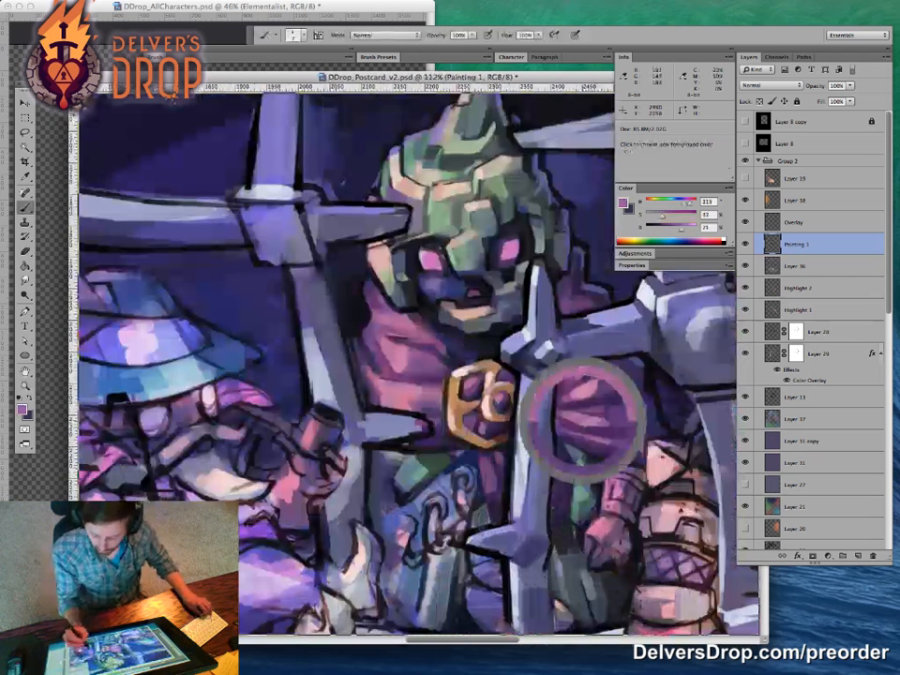
pyautogui.keyDown('alt'); pyautogui.click(444, 310); pyautogui.keyUp('alt')
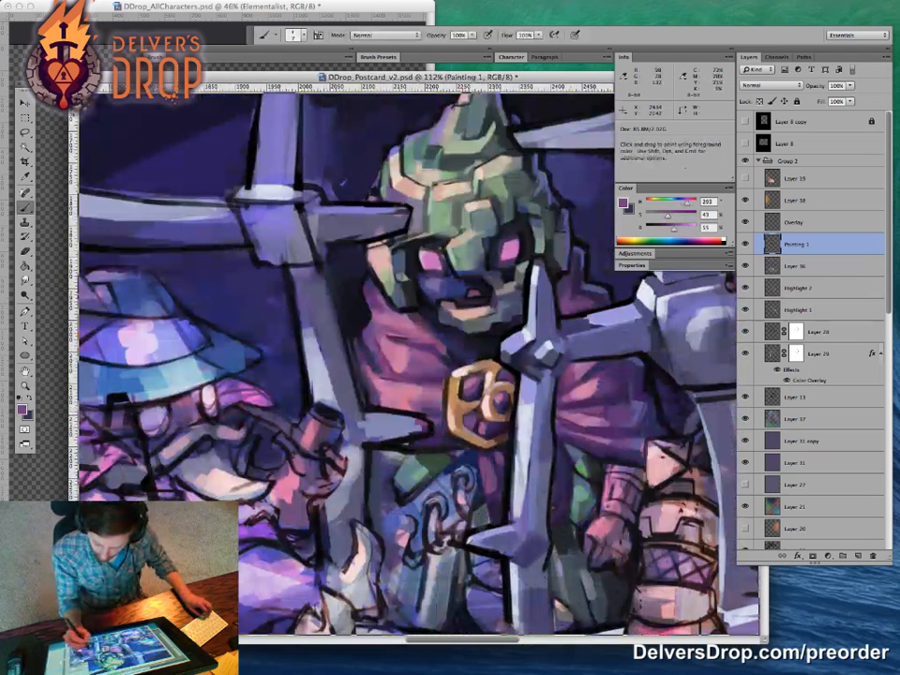
pyautogui.keyDown('alt'); pyautogui.click(469, 265); pyautogui.keyUp('alt')
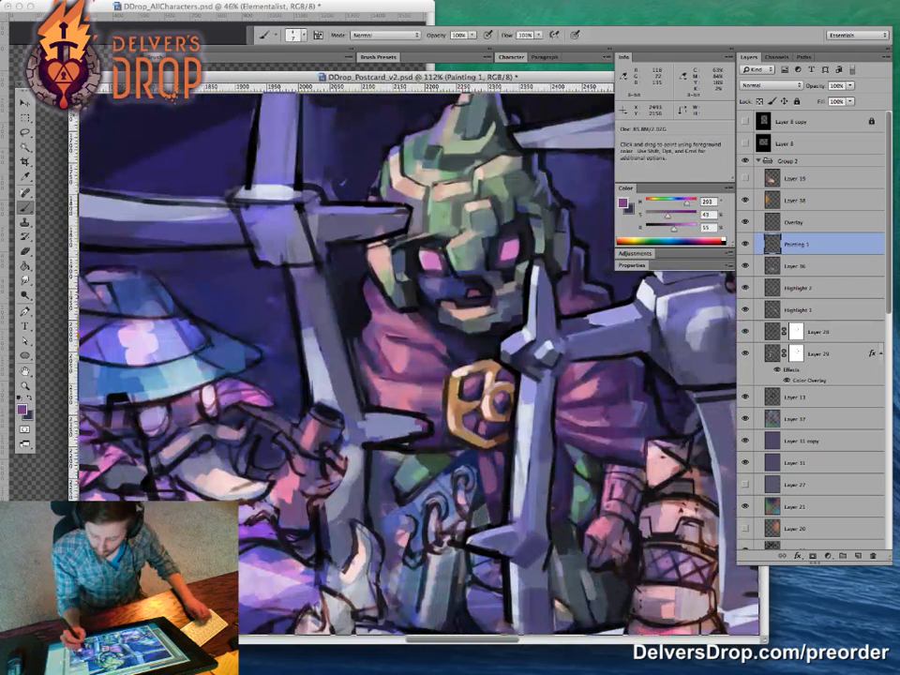
pyautogui.moveTo(443, 316); pyautogui.dragTo(457, 319)
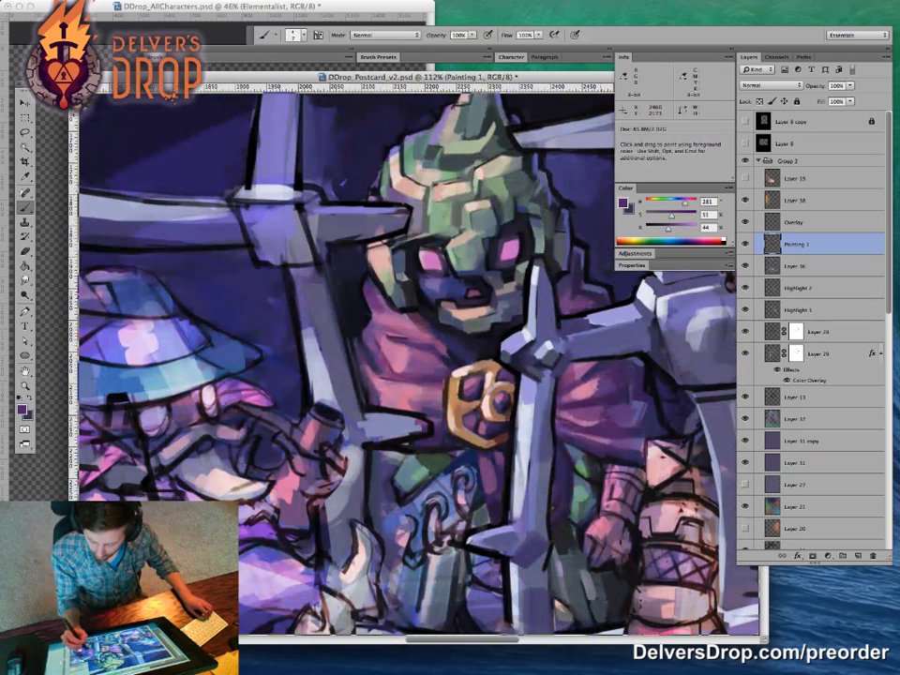
# Step: Touch up the cape with a sampled light pinkish purple, checking the character against the whole cage composition
pyautogui.press('z')
pyautogui.moveTo(520, 472); pyautogui.dragTo(441, 472)
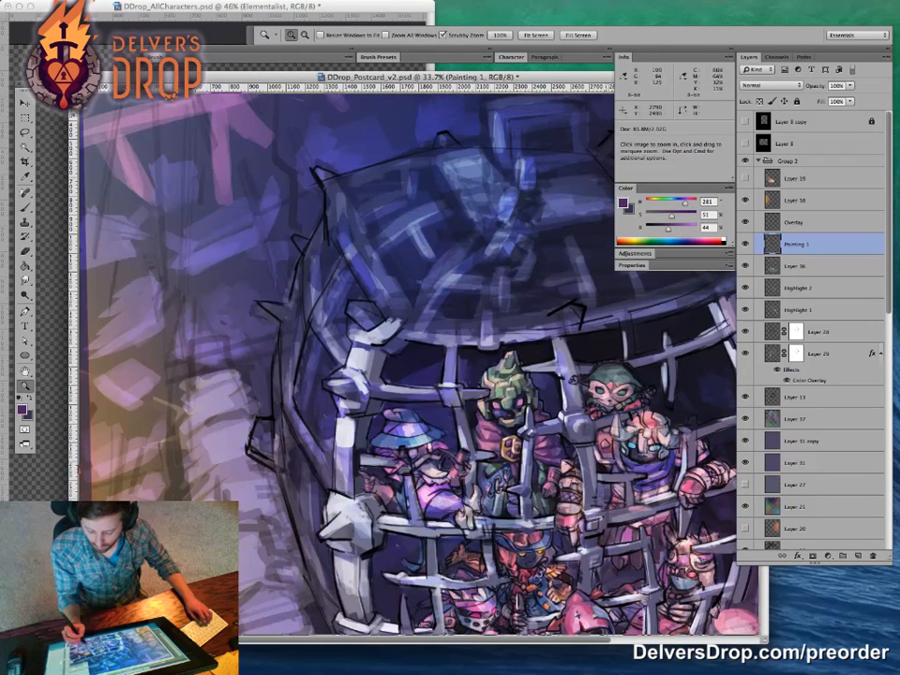
pyautogui.moveTo(553, 450); pyautogui.dragTo(660, 450)
pyautogui.press('b')
pyautogui.keyDown('alt'); pyautogui.click(395, 308); pyautogui.keyUp('alt')
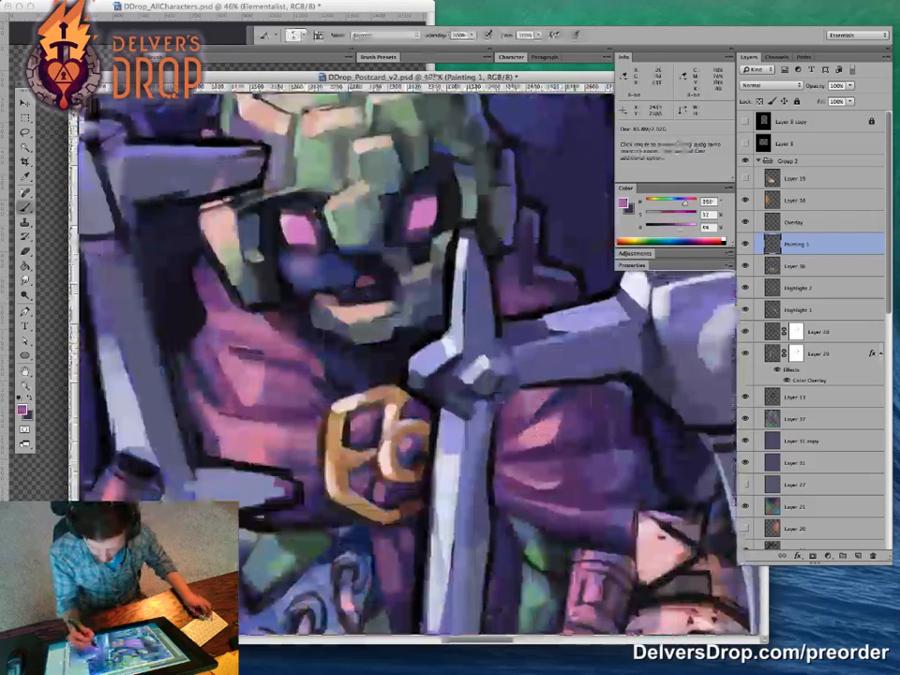
pyautogui.press('z')
pyautogui.moveTo(523, 461); pyautogui.dragTo(450, 461)
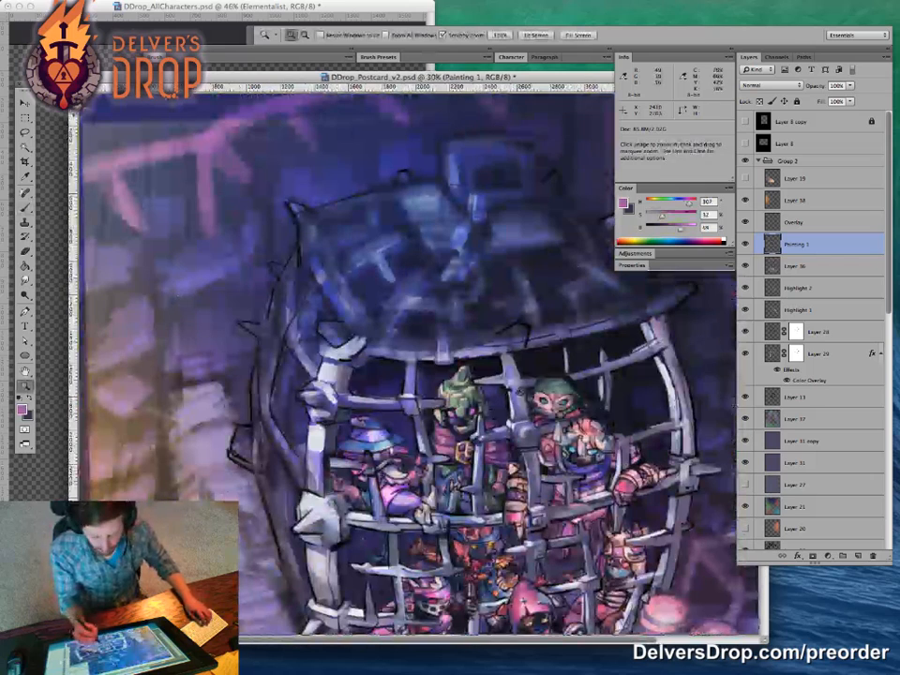
# Step: Touch up the cape folds beside the spiked bar and buckle with sampled pinkish purple and deeper purple
pyautogui.moveTo(487, 469); pyautogui.dragTo(562, 469)
pyautogui.press('b')
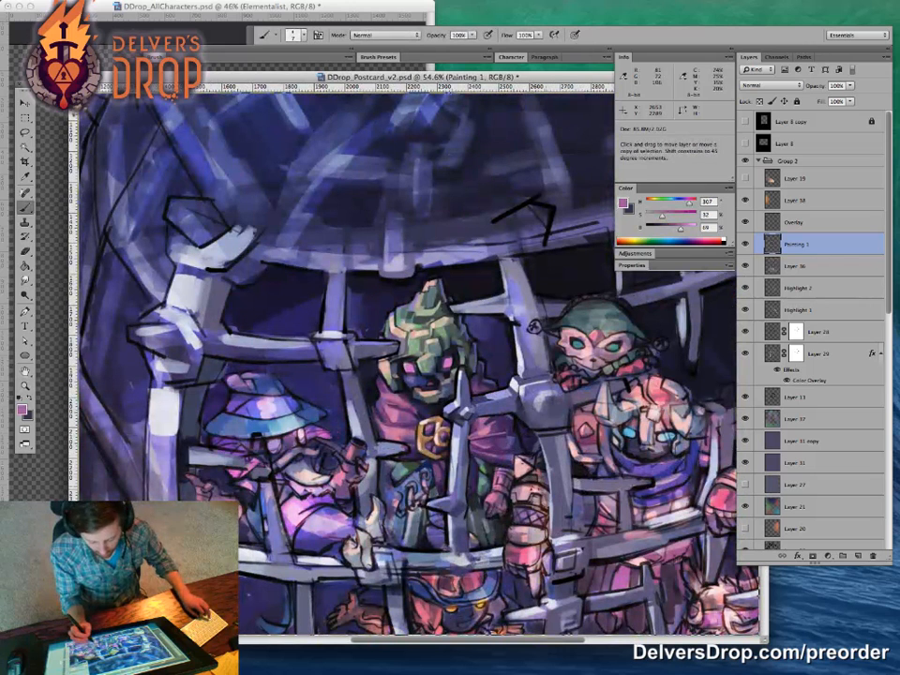
pyautogui.press('z')
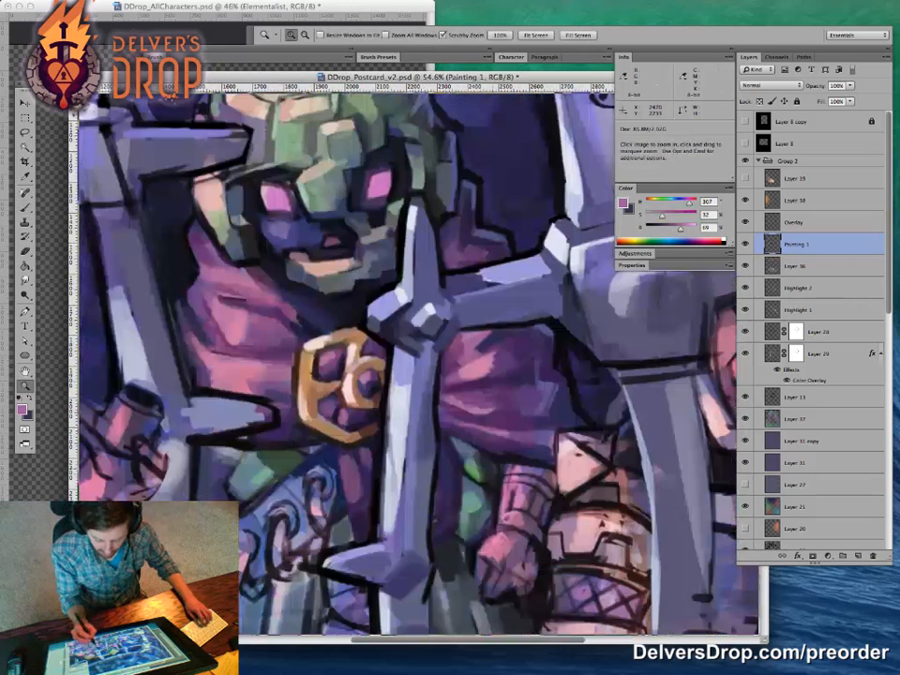
pyautogui.moveTo(490, 476); pyautogui.dragTo(582, 475)
pyautogui.press('b')
pyautogui.keyDown('alt'); pyautogui.click(424, 371); pyautogui.keyUp('alt')
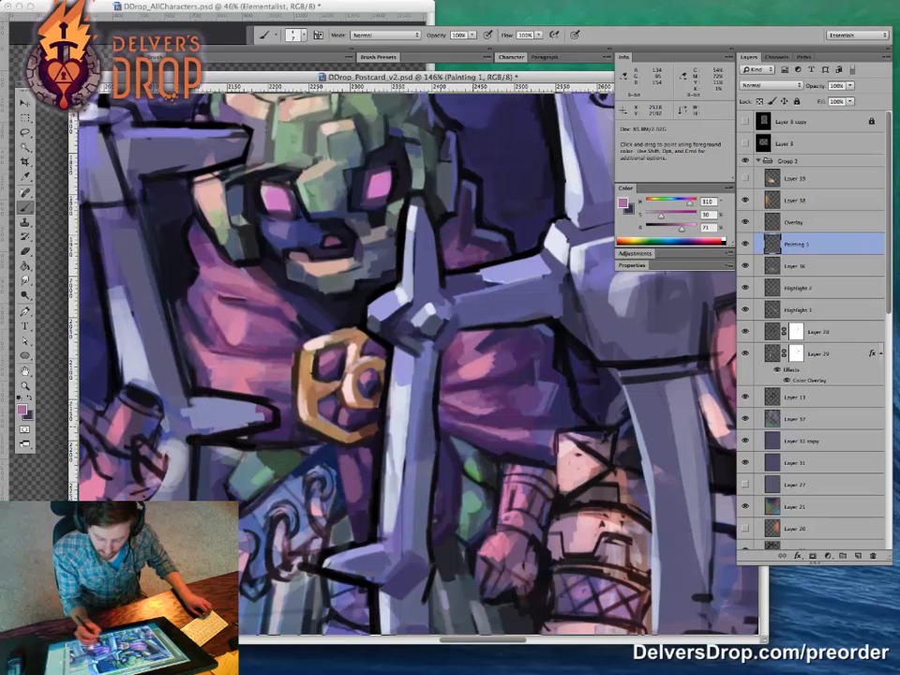
pyautogui.keyDown('alt'); pyautogui.click(493, 140); pyautogui.keyUp('alt')
pyautogui.keyDown('alt'); pyautogui.click(482, 437); pyautogui.keyUp('alt')
pyautogui.moveTo(341, 316); pyautogui.dragTo(363, 322)
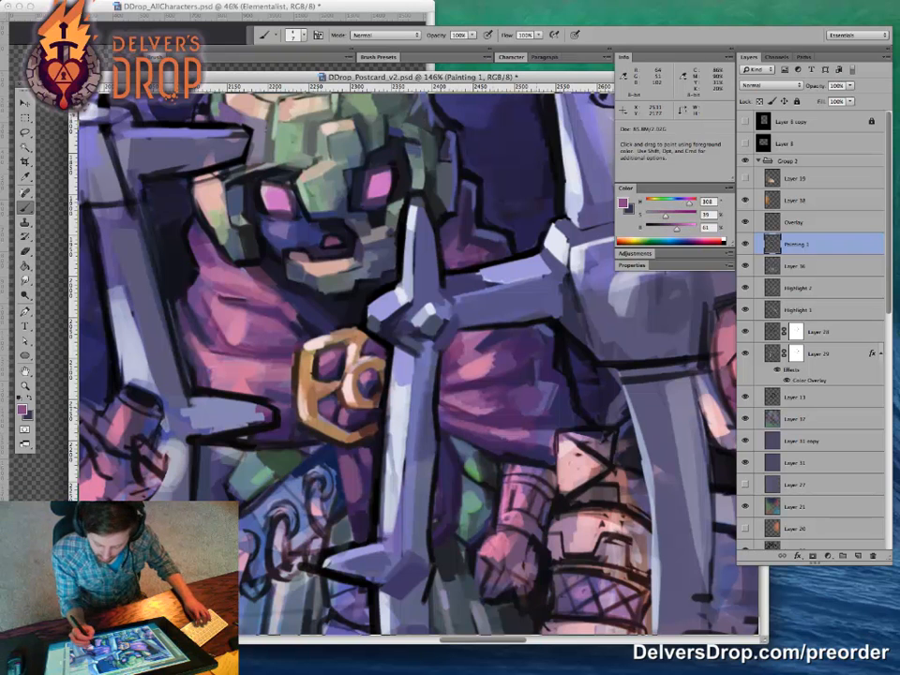
# Step: Examine the hooded character's cape, clothing and hand against the surrounding cage and the other caged characters
pyautogui.press('z')
pyautogui.moveTo(547, 450); pyautogui.dragTo(422, 450)
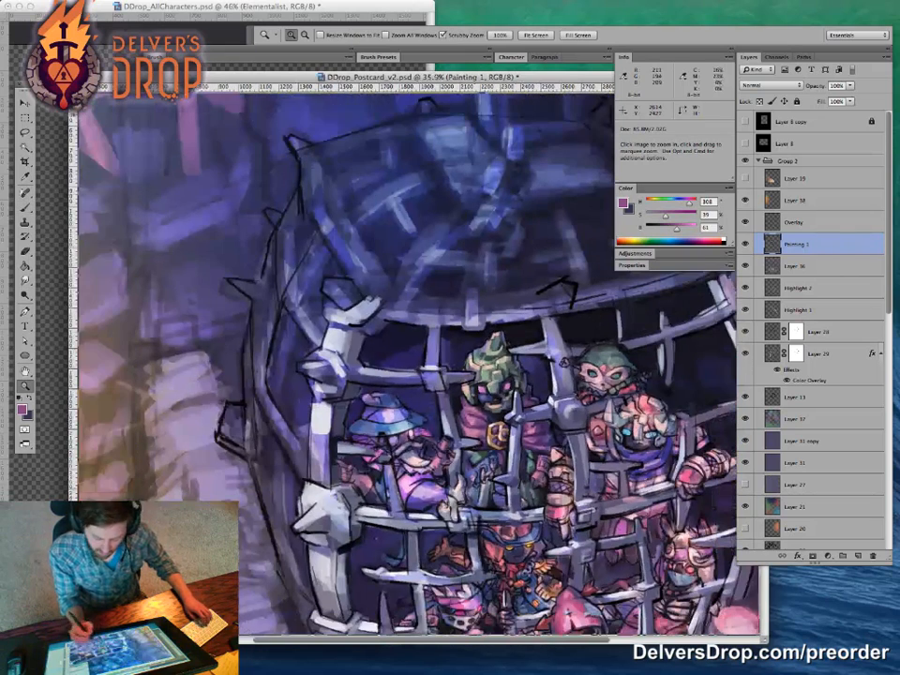
pyautogui.moveTo(537, 464); pyautogui.dragTo(586, 464)
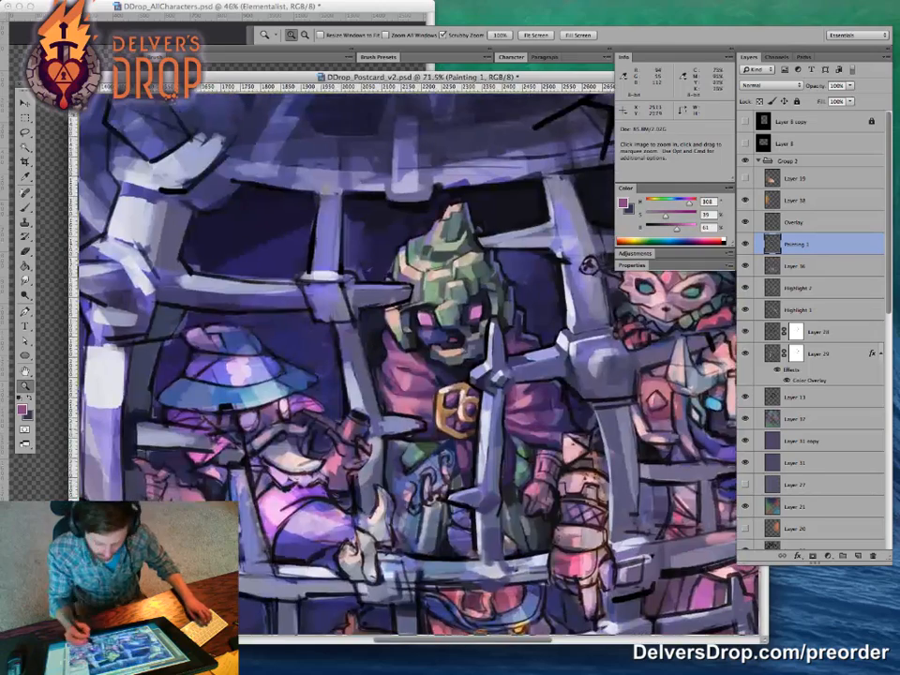
pyautogui.moveTo(589, 265); pyautogui.dragTo(646, 265)
pyautogui.press('b')
pyautogui.press('z')
pyautogui.moveTo(487, 410)
pyautogui.mouseDown()
pyautogui.moveTo(380, 409)
pyautogui.moveTo(458, 409)
pyautogui.mouseUp()
pyautogui.moveTo(378, 365); pyautogui.dragTo(455, 365)
pyautogui.press('b')
pyautogui.keyDown('alt'); pyautogui.click(246, 275); pyautogui.keyUp('alt')
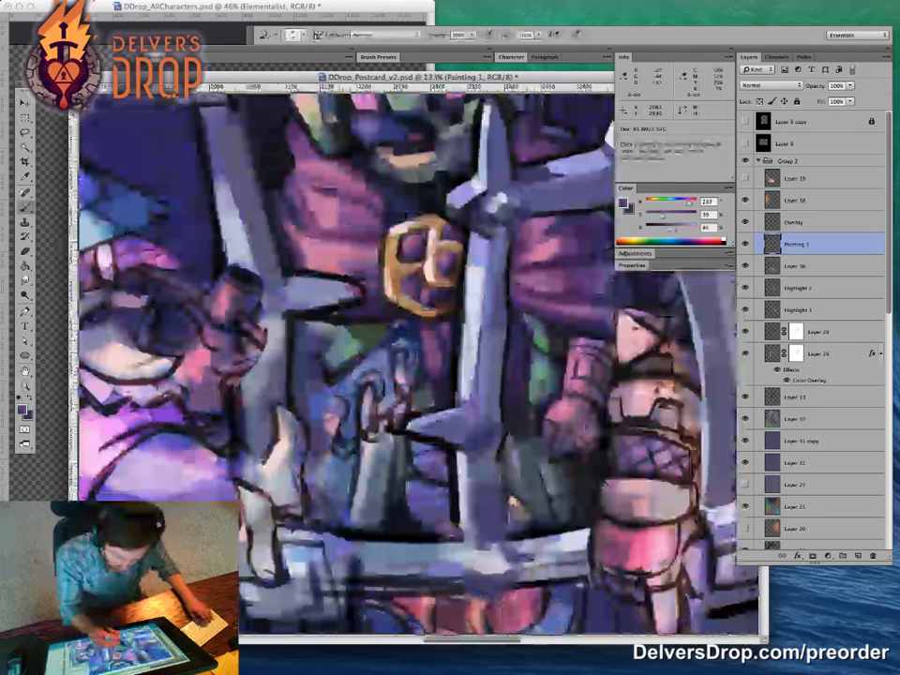
pyautogui.press('z')
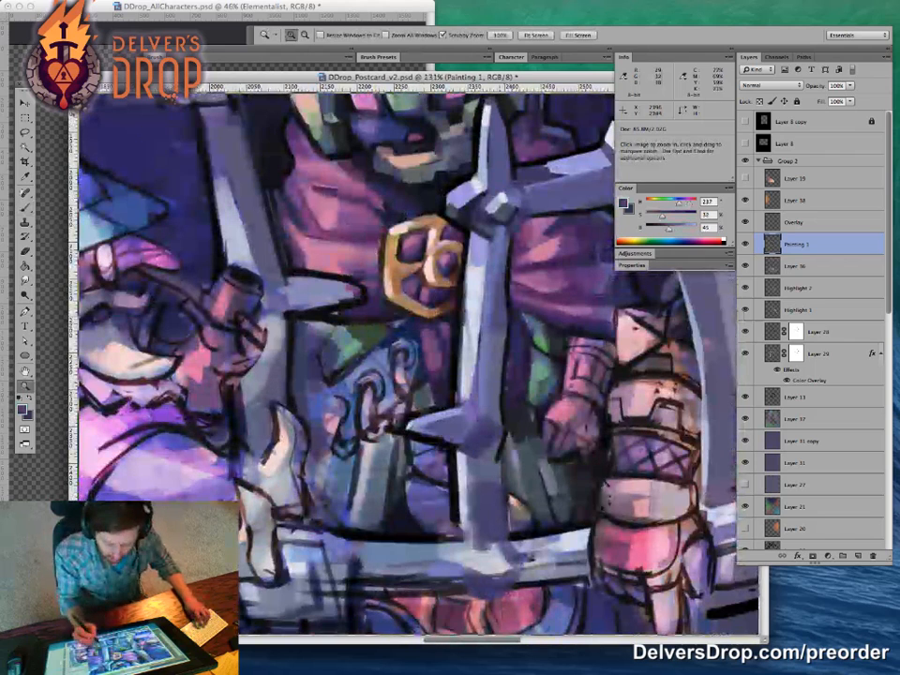
pyautogui.moveTo(378, 409); pyautogui.dragTo(336, 409)
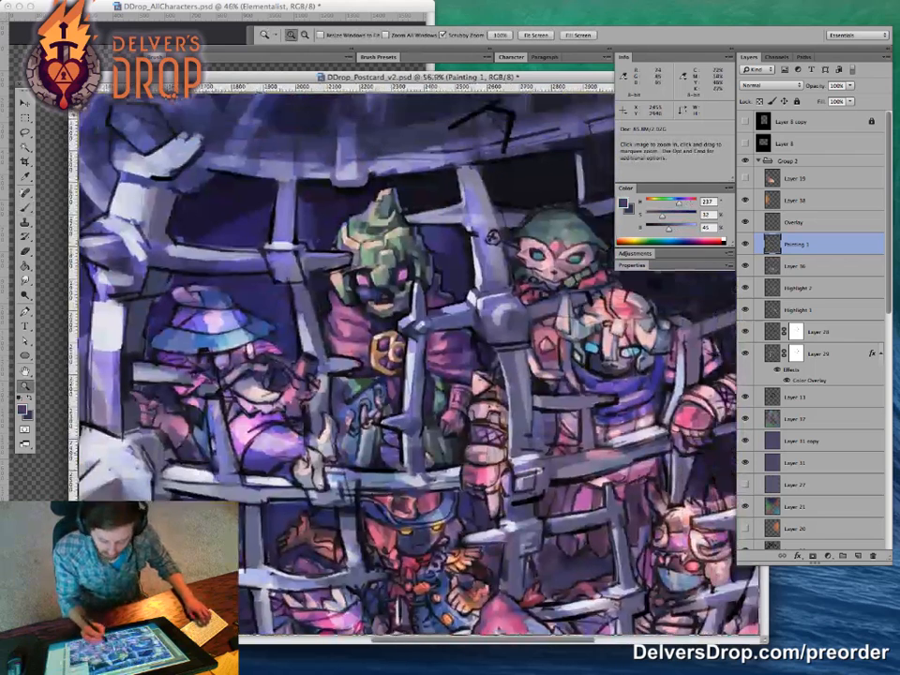
pyautogui.moveTo(441, 440); pyautogui.dragTo(475, 440)
# Step: Repaint the hooded character's hand and wrist with sampled mauve and pink tones, enlarging the brush to size 10
pyautogui.press('b')
pyautogui.keyDown('alt'); pyautogui.click(450, 377); pyautogui.keyUp('alt')
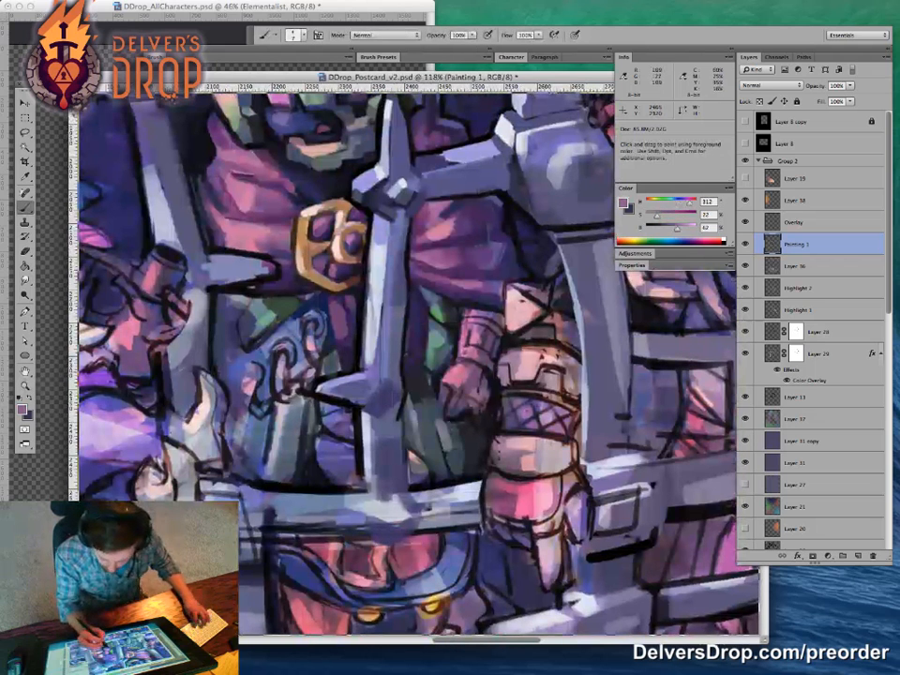
pyautogui.moveTo(453, 377); pyautogui.dragTo(446, 366)
pyautogui.keyDown('alt'); pyautogui.click(459, 376); pyautogui.keyUp('alt')
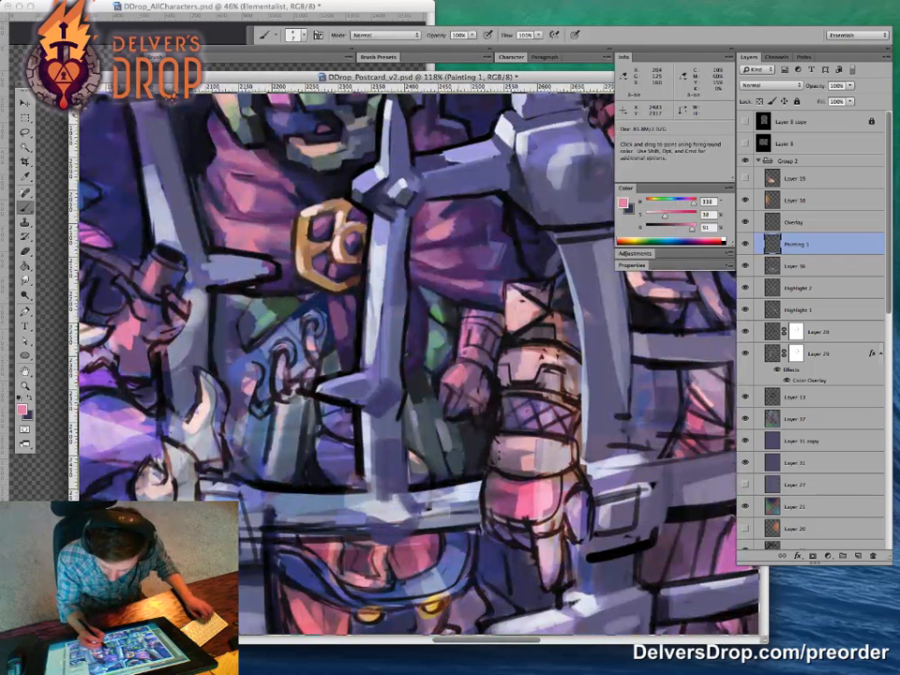
pyautogui.press(']')
pyautogui.press(']')
pyautogui.press(']')
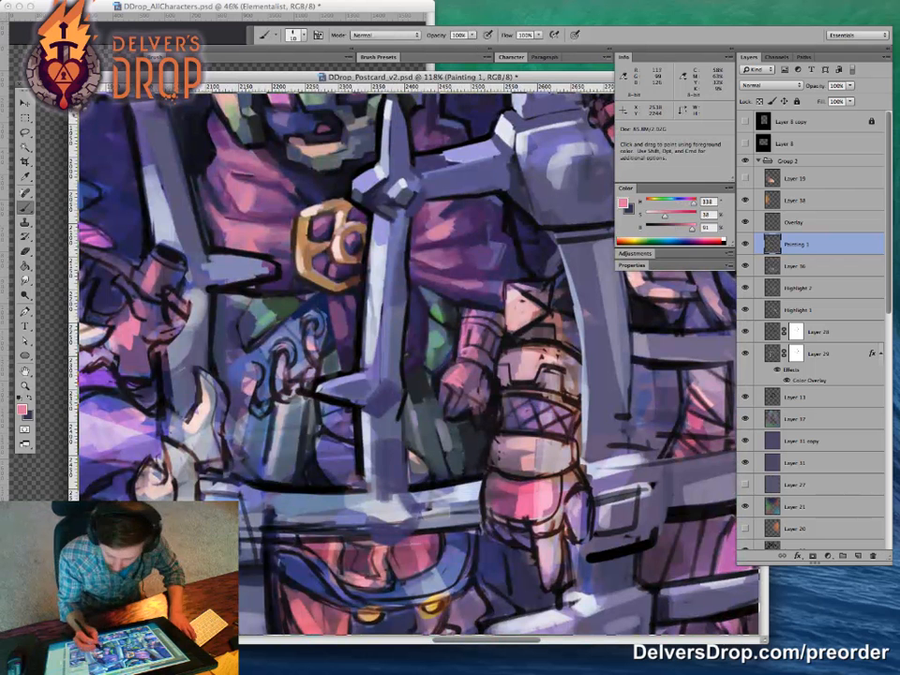
pyautogui.keyDown('alt'); pyautogui.click(446, 341); pyautogui.keyUp('alt')
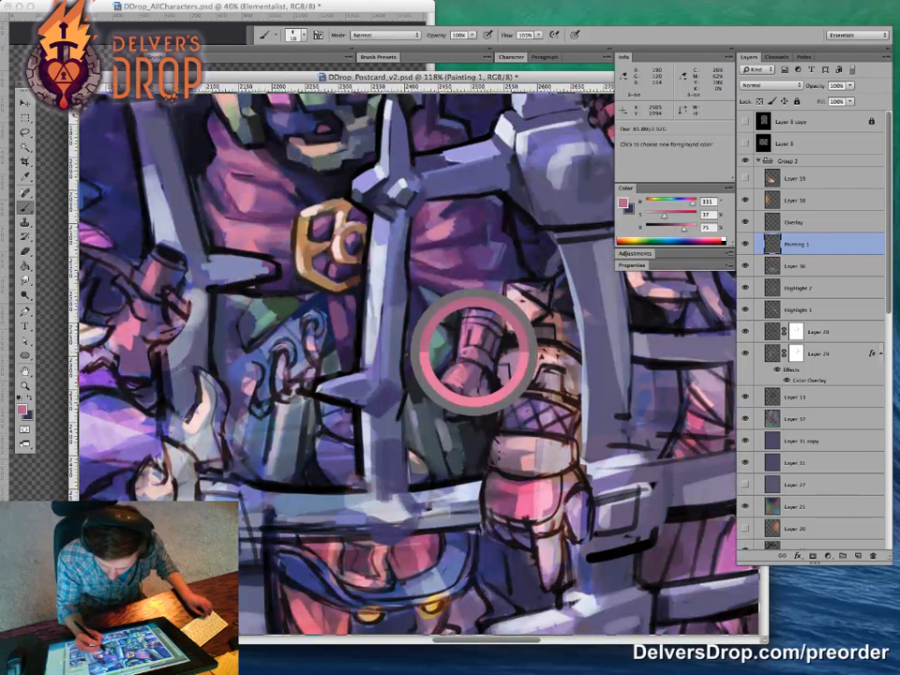
pyautogui.keyDown('alt'); pyautogui.click(487, 332); pyautogui.keyUp('alt')
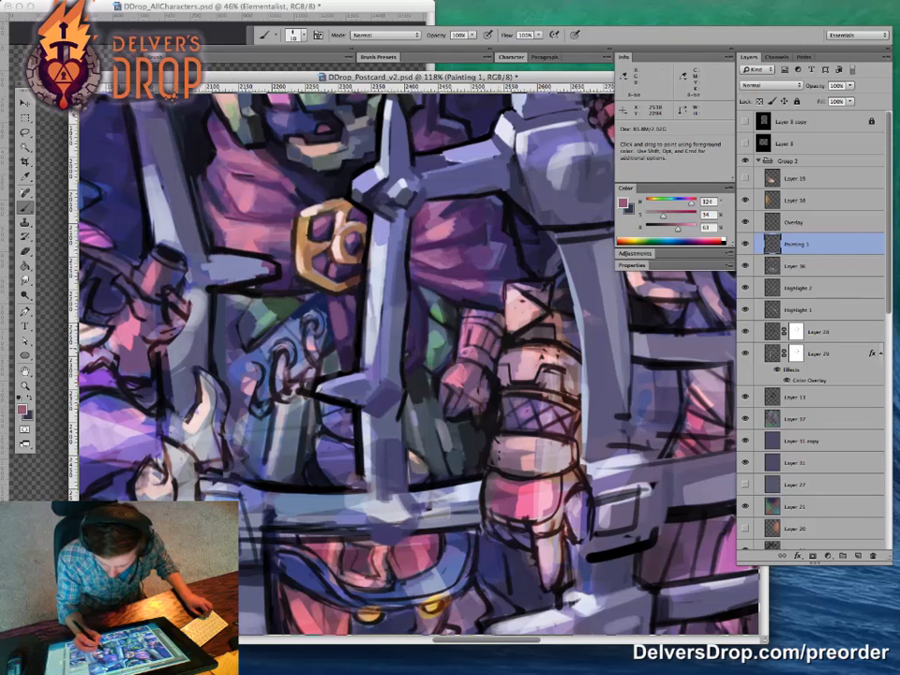
# Step: Strengthen the dark edges around the hooded character's hand with sampled black and retouch nearby areas with muted mauve
pyautogui.moveTo(511, 323); pyautogui.dragTo(446, 323)
pyautogui.keyDown('alt'); pyautogui.click(413, 236); pyautogui.keyUp('alt')
pyautogui.moveTo(431, 280)
pyautogui.mouseDown()
pyautogui.moveTo(442, 274)
pyautogui.moveTo(427, 314)
pyautogui.moveTo(427, 384)
pyautogui.mouseUp()
pyautogui.moveTo(311, 333); pyautogui.dragTo(304, 370)
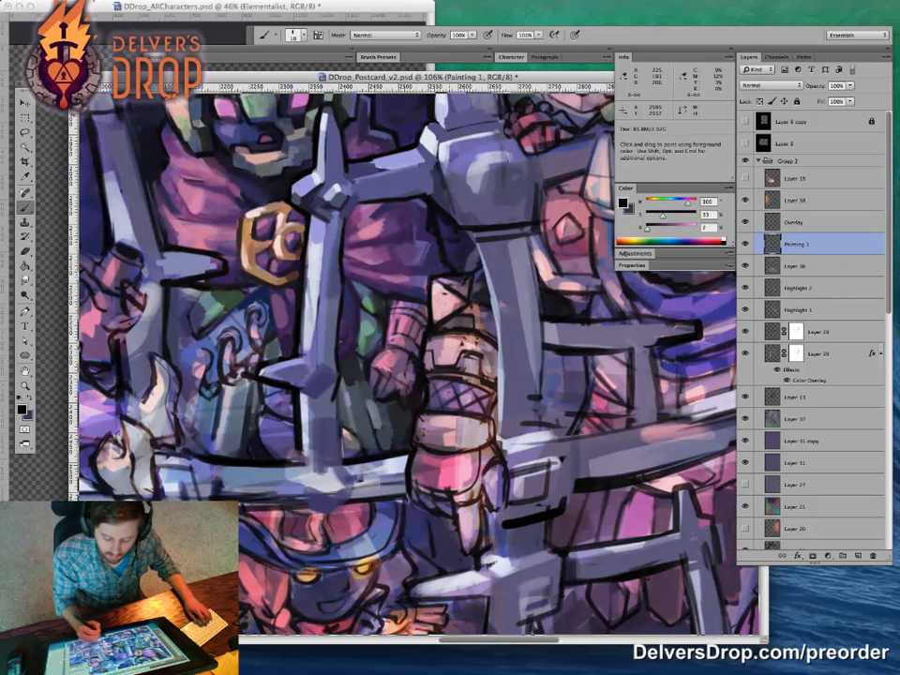
pyautogui.keyDown('alt'); pyautogui.click(424, 407); pyautogui.keyUp('alt')
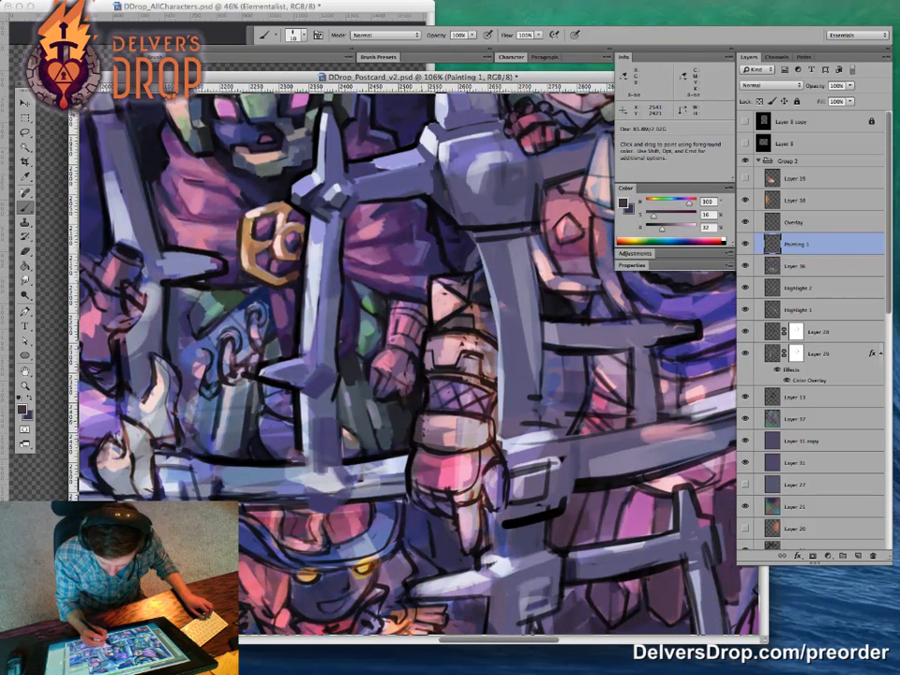
pyautogui.keyDown('alt'); pyautogui.click(319, 325); pyautogui.keyUp('alt')
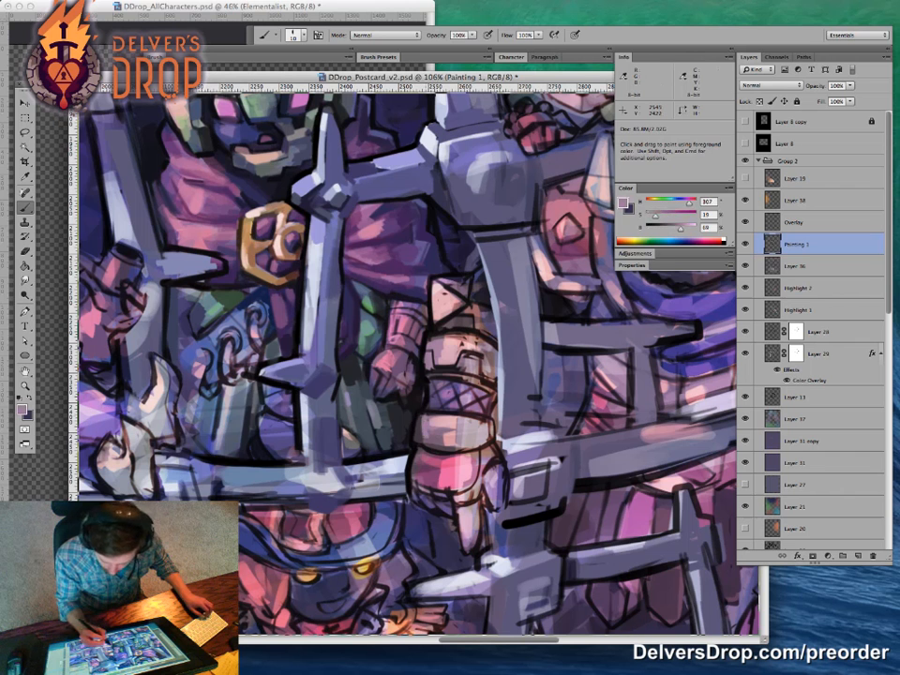
pyautogui.moveTo(319, 313); pyautogui.dragTo(318, 331)
pyautogui.keyDown('alt'); pyautogui.click(325, 328); pyautogui.keyUp('alt')
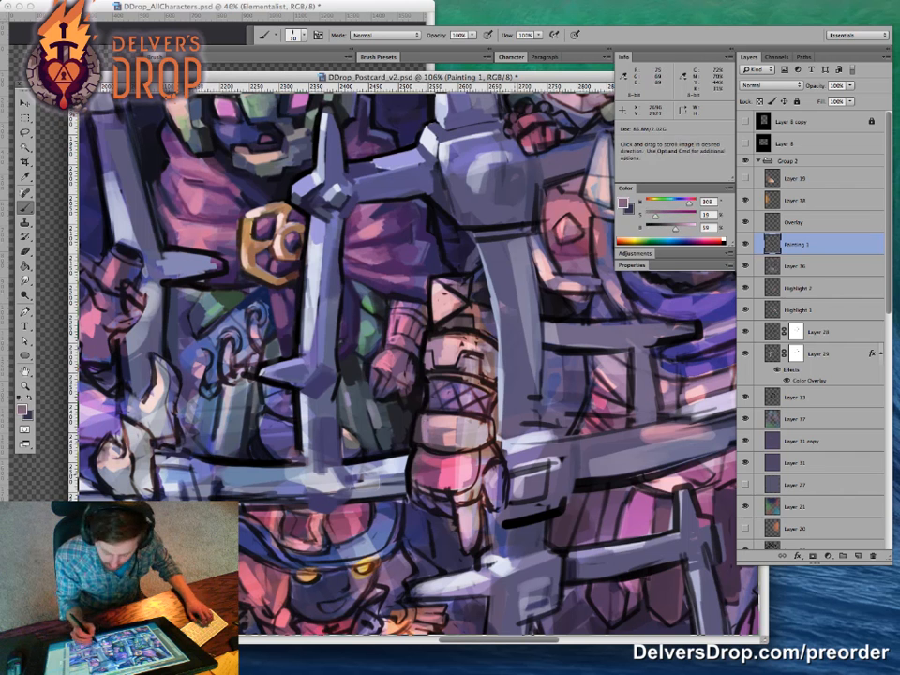
# Step: Retouch the armoured forearm beside the large cage post with sampled beige, pale lilac, greyish blue and wine red
pyautogui.moveTo(452, 435); pyautogui.dragTo(477, 417)
pyautogui.keyDown('alt'); pyautogui.click(486, 407); pyautogui.keyUp('alt')
pyautogui.keyDown('alt'); pyautogui.click(504, 419); pyautogui.keyUp('alt')
pyautogui.keyDown('alt'); pyautogui.click(486, 410); pyautogui.keyUp('alt')
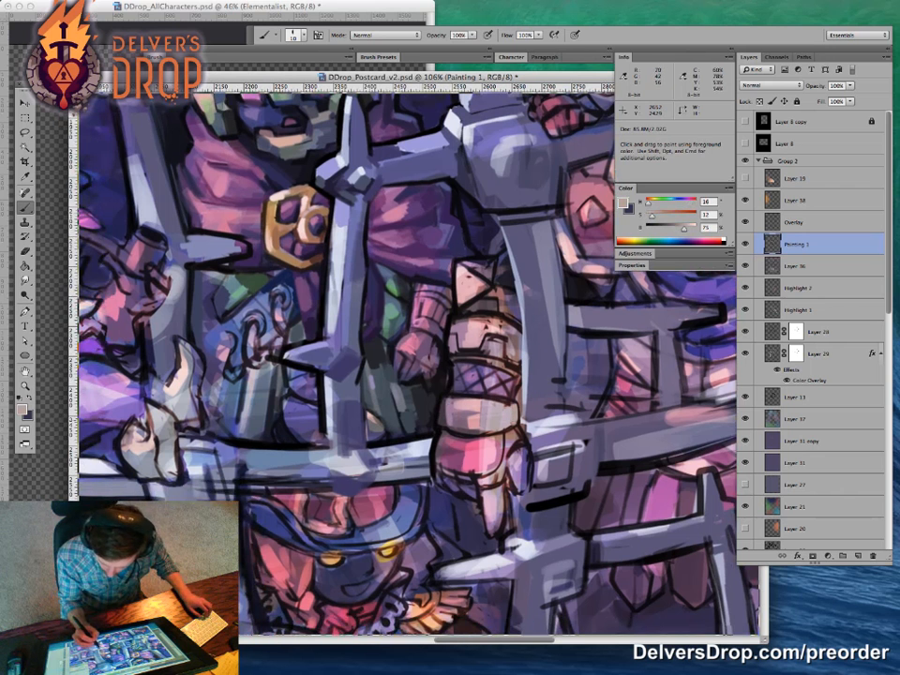
pyautogui.keyDown('alt'); pyautogui.click(518, 366); pyautogui.keyUp('alt')
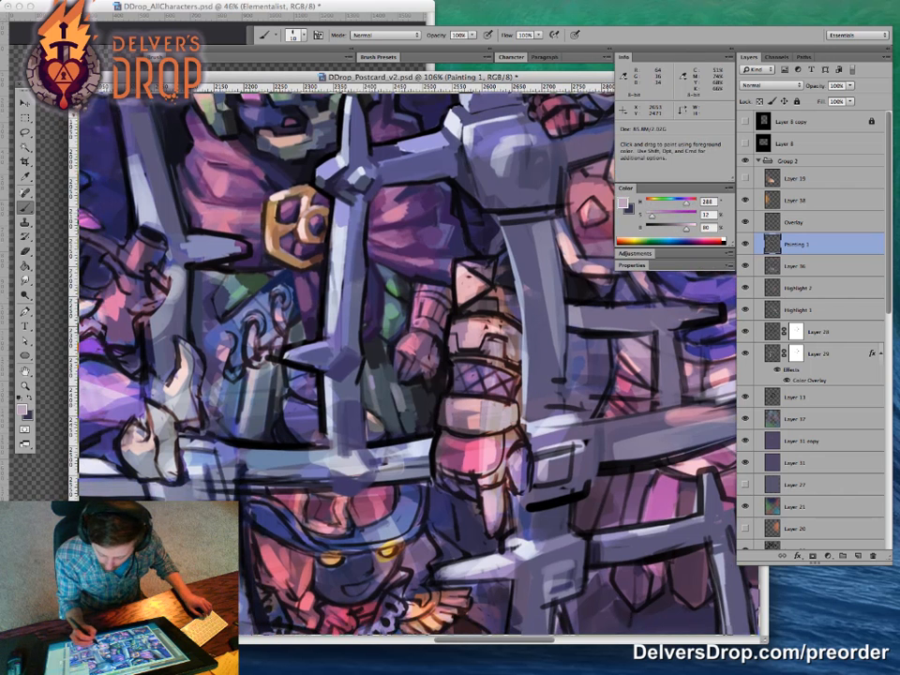
pyautogui.keyDown('alt'); pyautogui.click(536, 412); pyautogui.keyUp('alt')
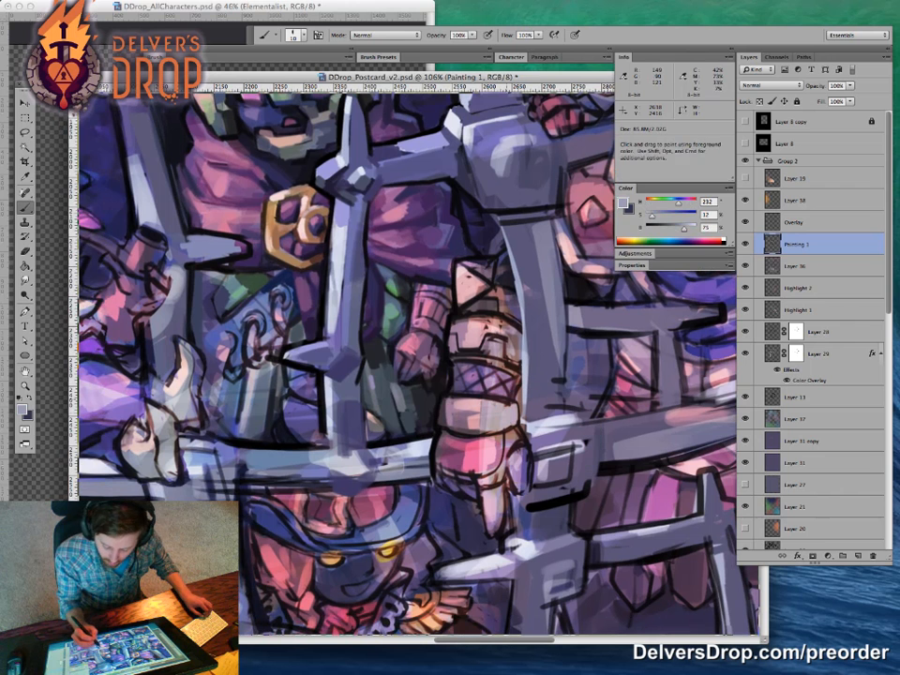
pyautogui.keyDown('alt'); pyautogui.click(511, 367); pyautogui.keyUp('alt')
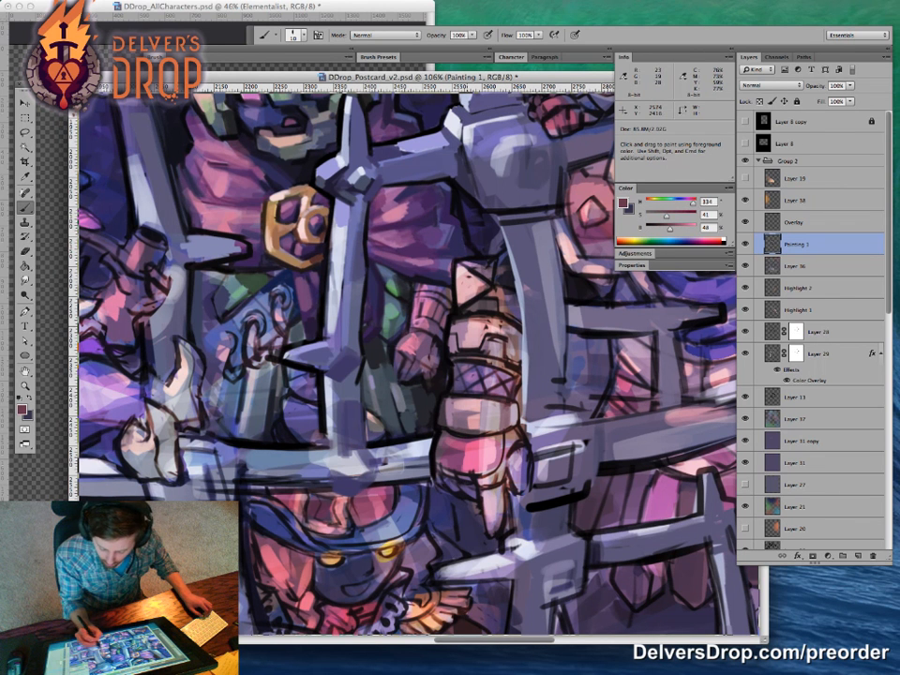
# Step: Reinforce the outline between the armoured forearm and the cage post with sampled dark maroon and near-black indigo
pyautogui.keyDown('alt'); pyautogui.click(516, 398); pyautogui.keyUp('alt')
pyautogui.moveTo(518, 377); pyautogui.dragTo(517, 400)
pyautogui.moveTo(526, 330); pyautogui.dragTo(470, 333)
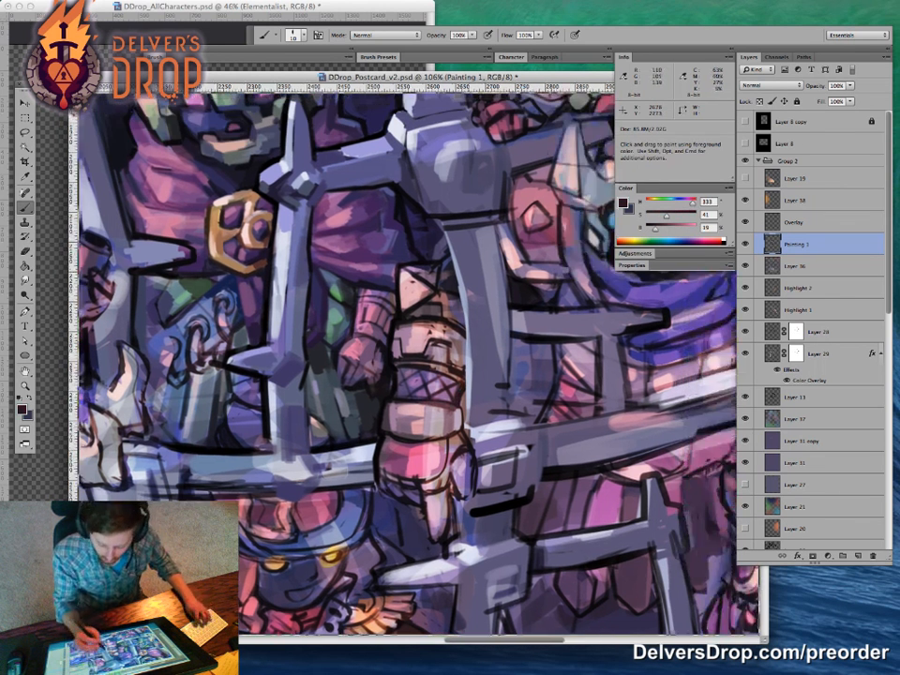
pyautogui.keyDown('alt'); pyautogui.click(402, 231); pyautogui.keyUp('alt')
pyautogui.moveTo(346, 225); pyautogui.dragTo(352, 313)
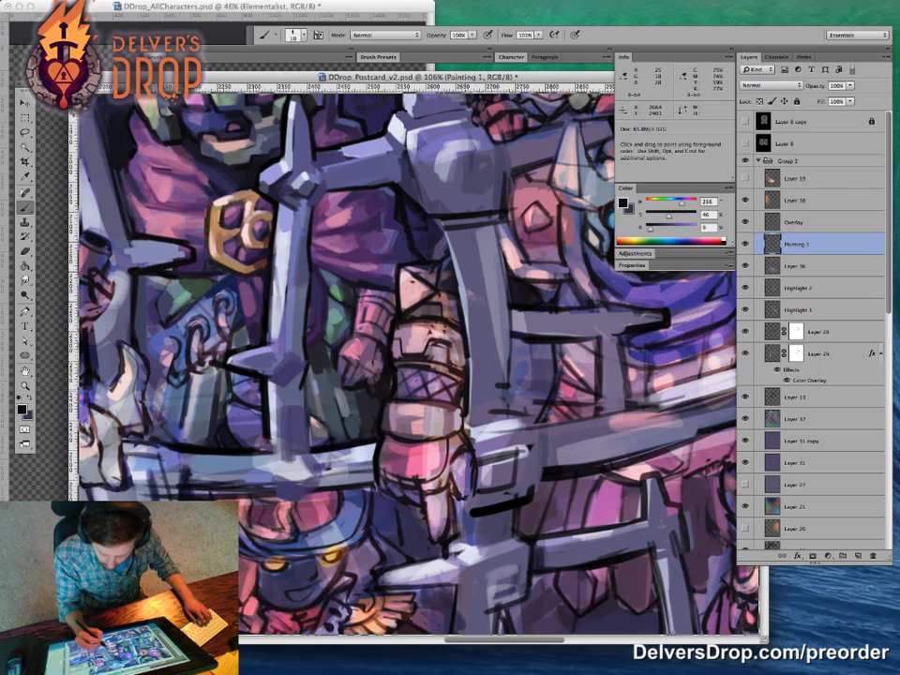
pyautogui.moveTo(348, 312); pyautogui.dragTo(358, 369)
# Step: Erase stray dark marks on the cage post beside the armoured forearm, checking the result against the whole cage
pyautogui.press('e')
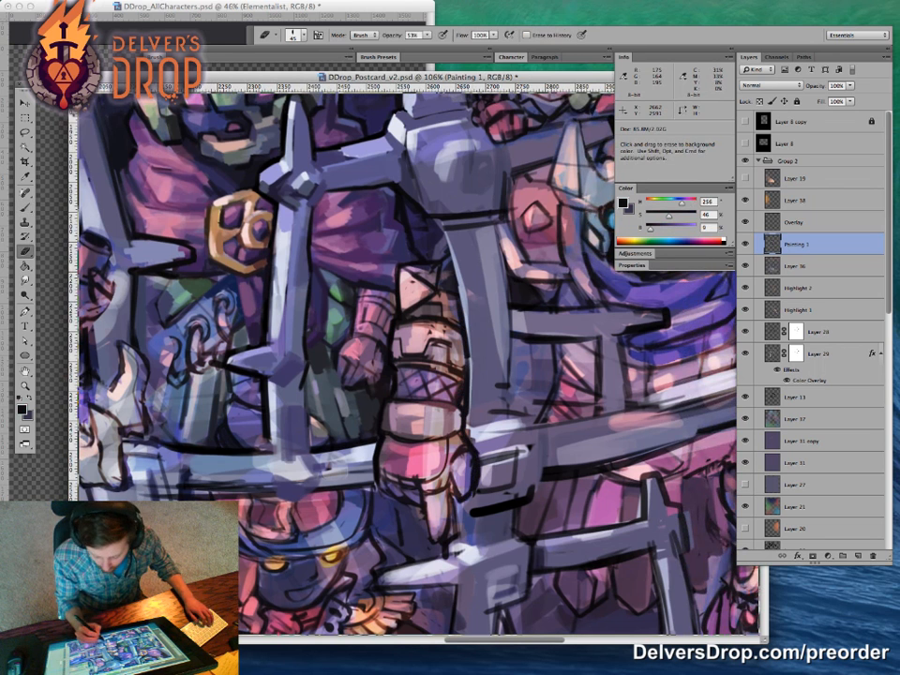
pyautogui.press('z')
pyautogui.moveTo(496, 517); pyautogui.dragTo(370, 517)
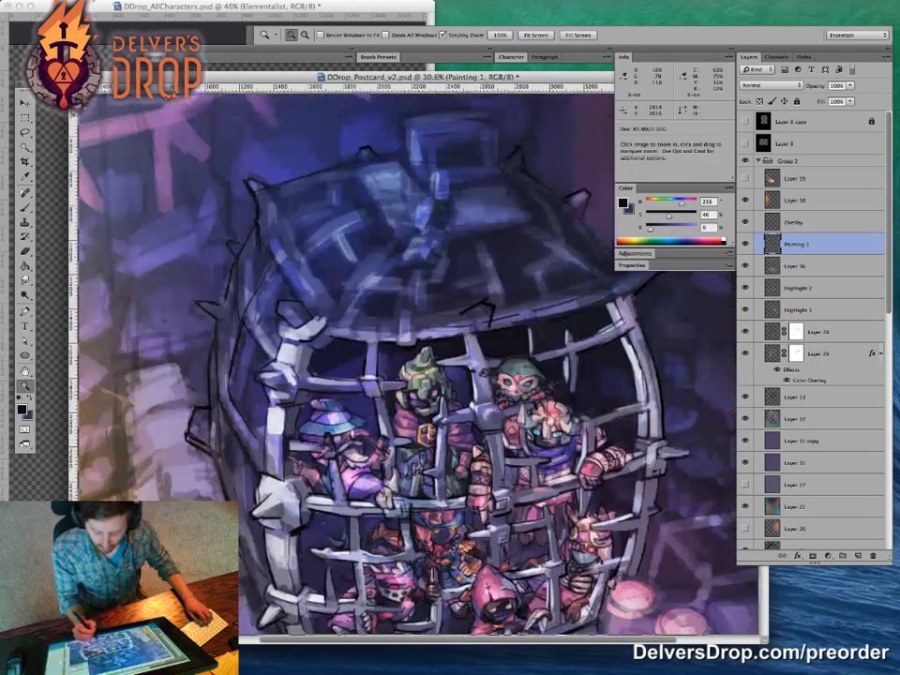
pyautogui.moveTo(496, 506); pyautogui.dragTo(535, 506)
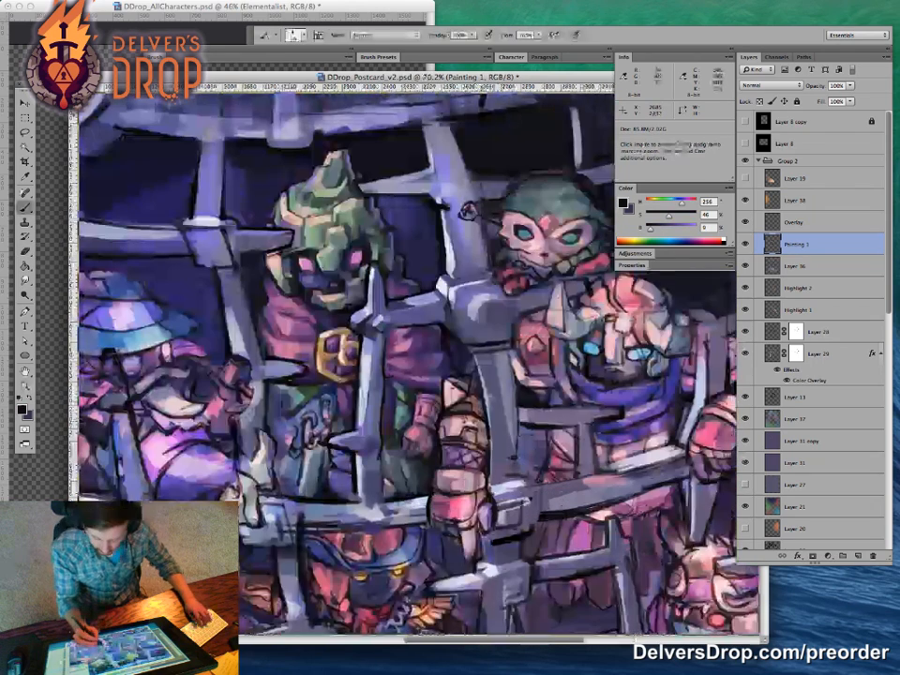
pyautogui.press('e')
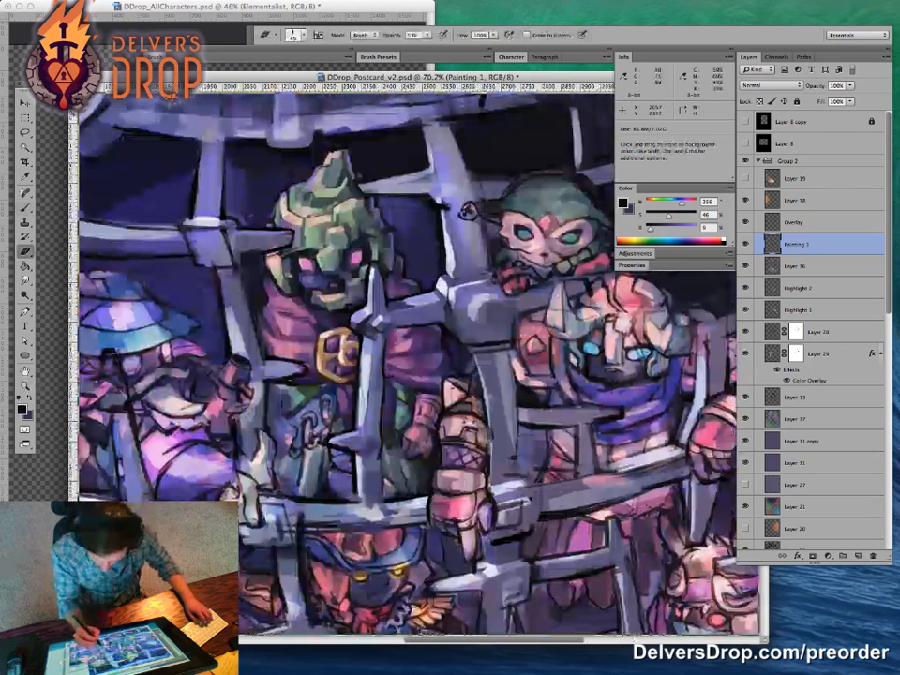
pyautogui.press('b')
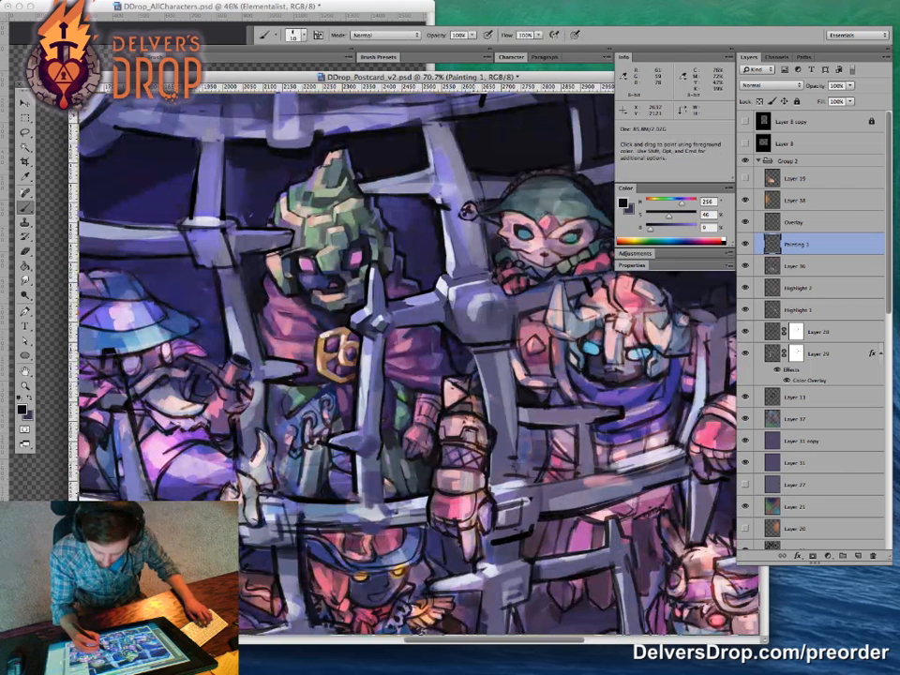
pyautogui.press('e')
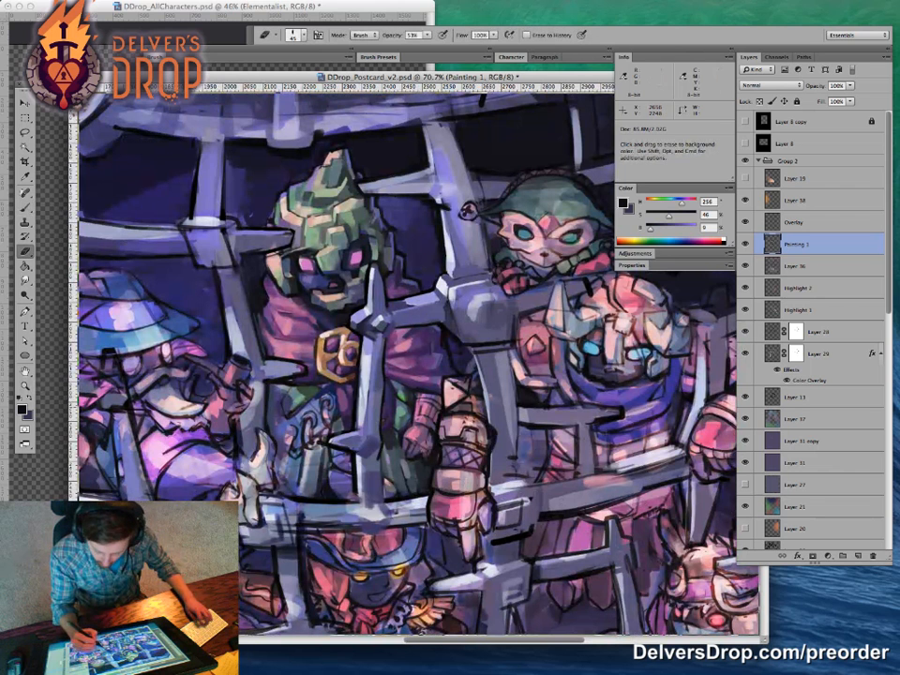
# Step: Touch up the shadows between the armoured forearm and the cage post with sampled near-black and muted dark indigo
pyautogui.press('b')
pyautogui.moveTo(366, 265); pyautogui.dragTo(365, 310)
pyautogui.keyDown('alt'); pyautogui.click(370, 286); pyautogui.keyUp('alt')
pyautogui.keyDown('alt'); pyautogui.click(363, 300); pyautogui.keyUp('alt')
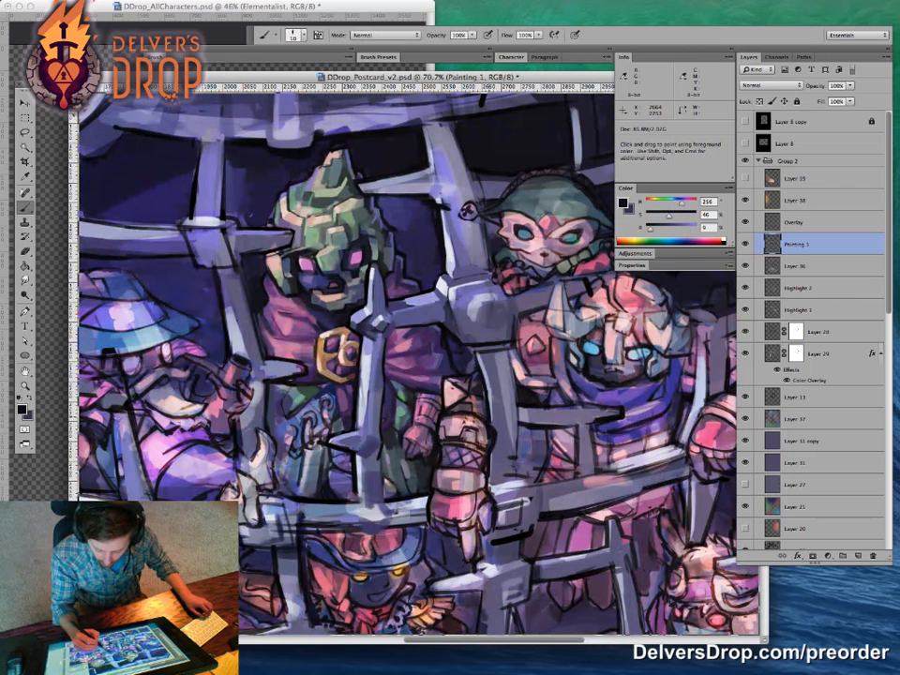
pyautogui.keyDown('alt'); pyautogui.click(479, 390); pyautogui.keyUp('alt')
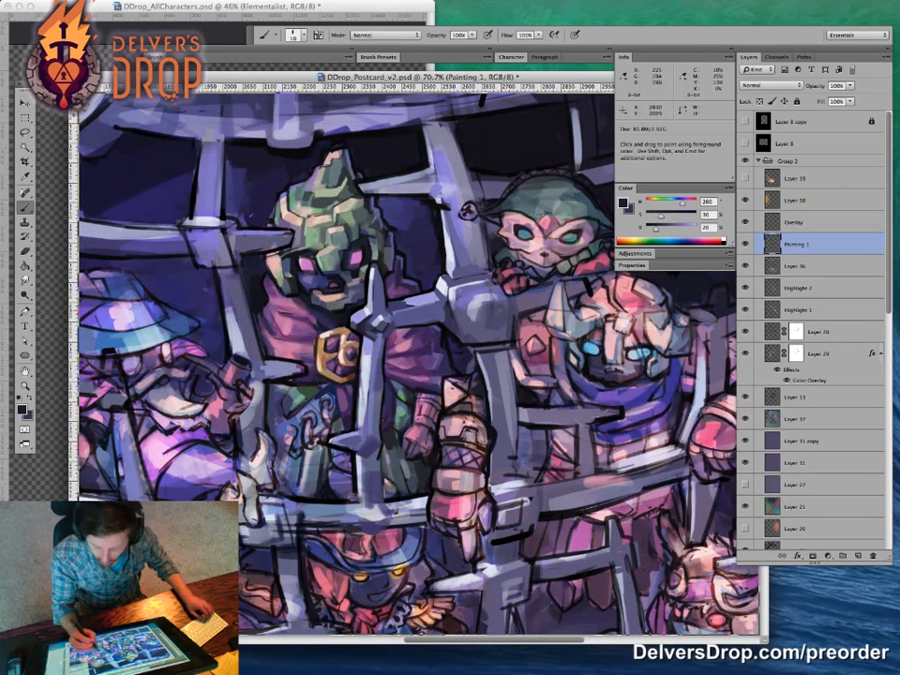
pyautogui.keyDown('alt'); pyautogui.click(476, 403); pyautogui.keyUp('alt')
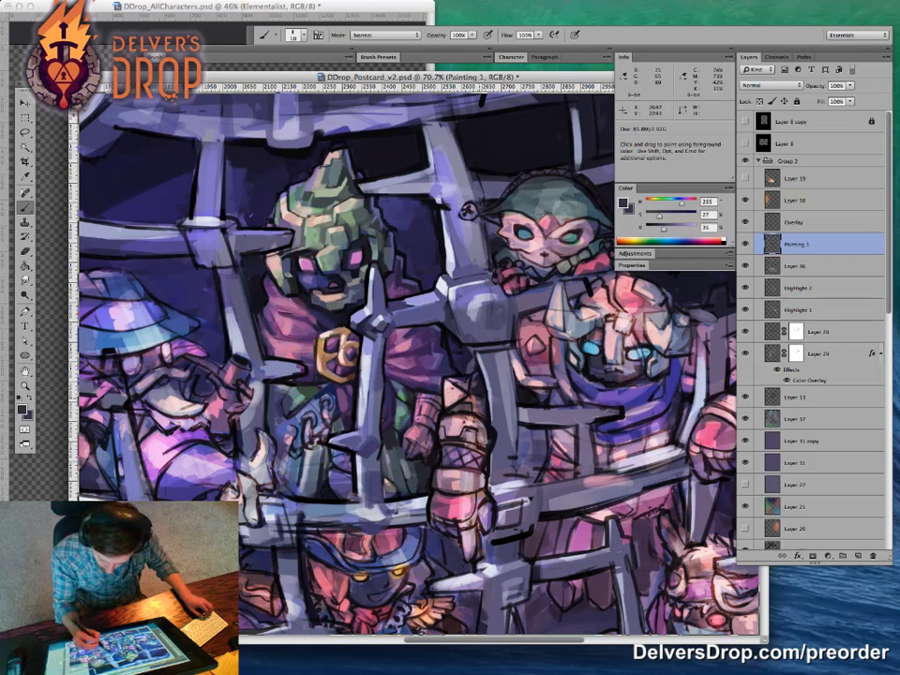
# Step: Darken the gap between the green-hooded character's cape and the large cage joint with sampled dark indigo and near-black
pyautogui.press('z')
pyautogui.moveTo(525, 413)
pyautogui.mouseDown()
pyautogui.moveTo(469, 399)
pyautogui.moveTo(539, 380)
pyautogui.mouseUp()
pyautogui.press('b')
pyautogui.keyDown('alt'); pyautogui.click(441, 262); pyautogui.keyUp('alt')
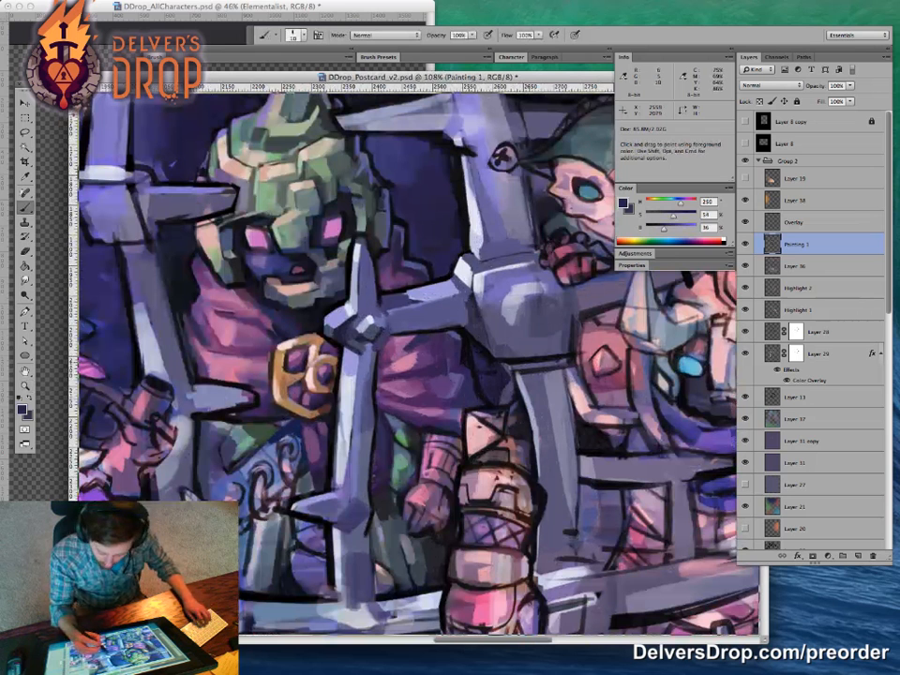
pyautogui.keyDown('alt'); pyautogui.click(366, 279); pyautogui.keyUp('alt')
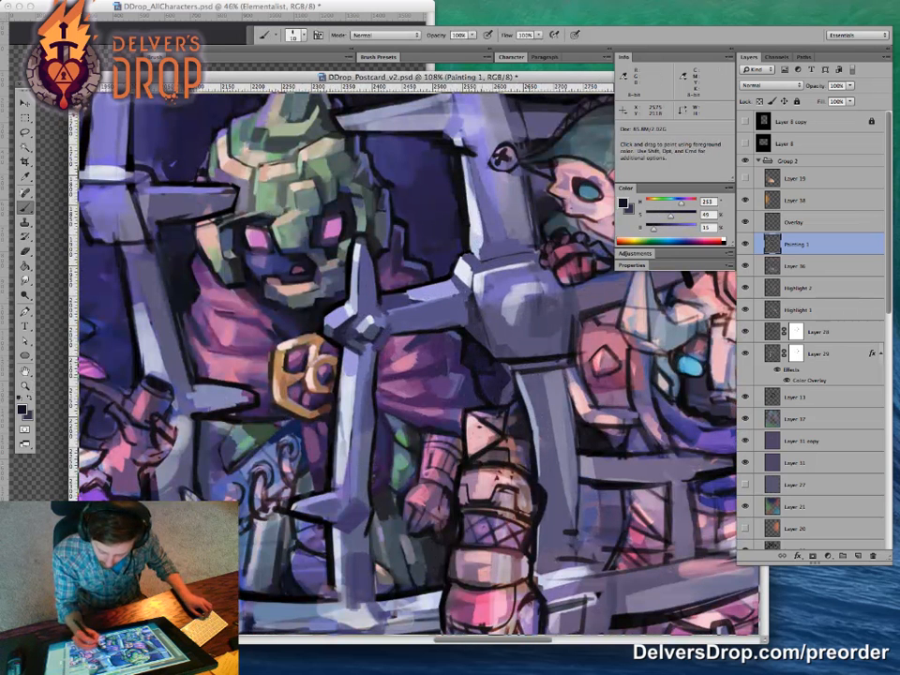
pyautogui.moveTo(366, 289)
pyautogui.mouseDown()
pyautogui.moveTo(378, 278)
pyautogui.moveTo(385, 302)
pyautogui.mouseUp()
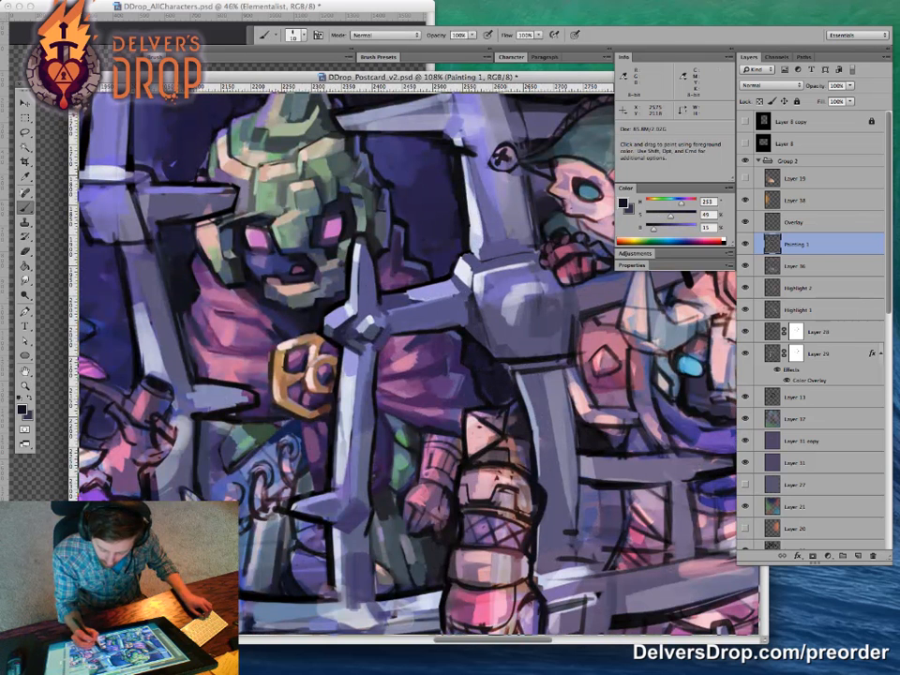
# Step: Repaint the shaded side of the cage post below the large joint with sampled muted indigo, enlarging the brush to 20
pyautogui.keyDown('alt'); pyautogui.click(527, 362); pyautogui.keyUp('alt')
pyautogui.moveTo(523, 367); pyautogui.dragTo(528, 380)
pyautogui.keyDown('alt'); pyautogui.click(525, 379); pyautogui.keyUp('alt')
pyautogui.keyDown('alt'); pyautogui.click(521, 382); pyautogui.keyUp('alt')
pyautogui.moveTo(518, 366)
pyautogui.mouseDown()
pyautogui.moveTo(566, 363)
pyautogui.moveTo(552, 359)
pyautogui.mouseUp()
pyautogui.moveTo(537, 430)
pyautogui.mouseDown()
pyautogui.moveTo(505, 387)
pyautogui.moveTo(538, 499)
pyautogui.mouseUp()
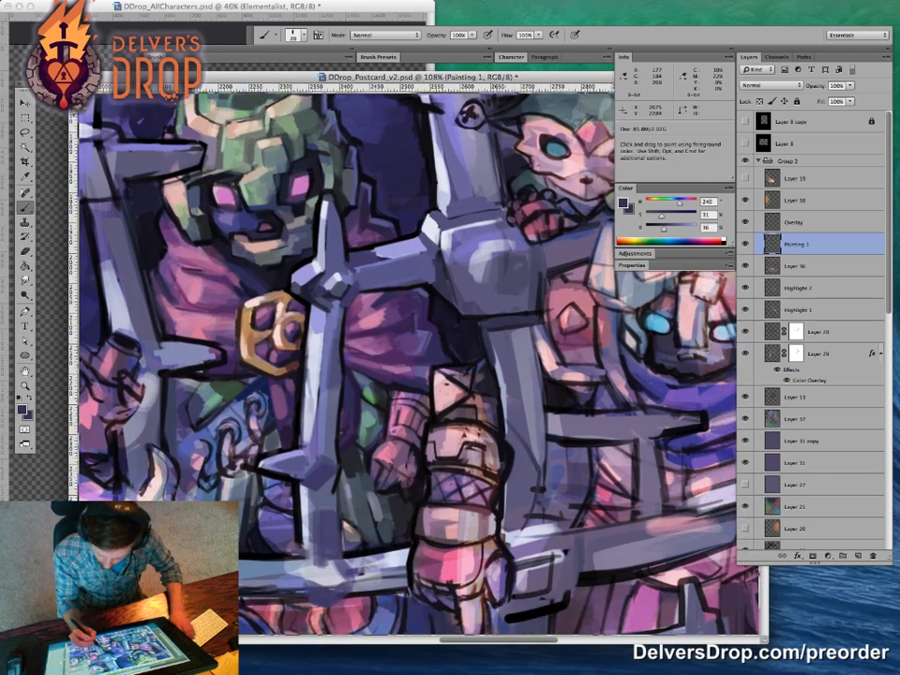
pyautogui.press(']')
pyautogui.moveTo(519, 460); pyautogui.dragTo(517, 508)
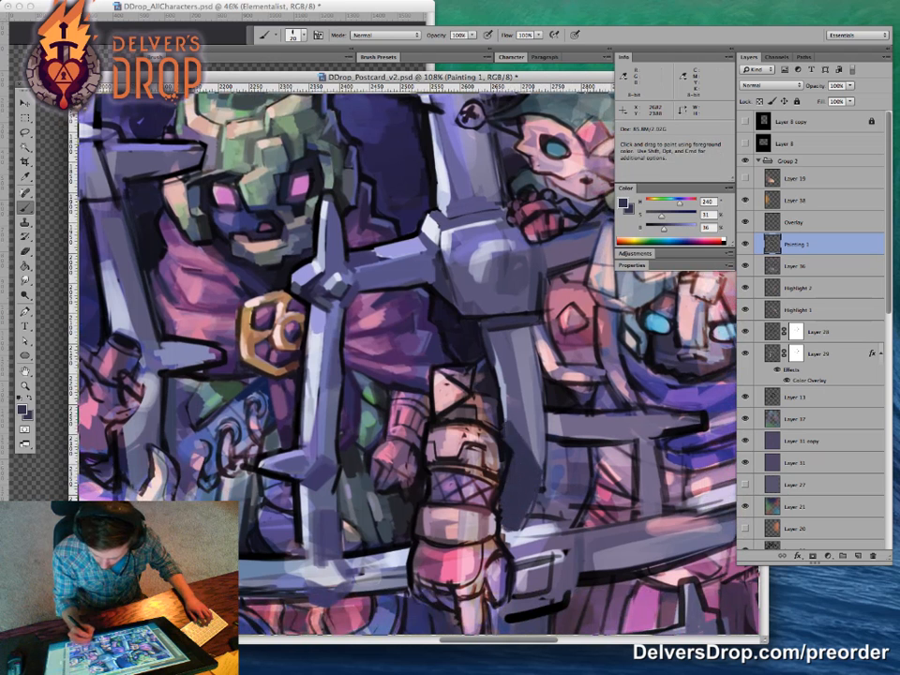
# Step: Clean up the lower post edge beside the armoured forearm with sampled near-black and muted indigo, checking it against the whole cage
pyautogui.keyDown('alt'); pyautogui.click(484, 490); pyautogui.keyUp('alt')
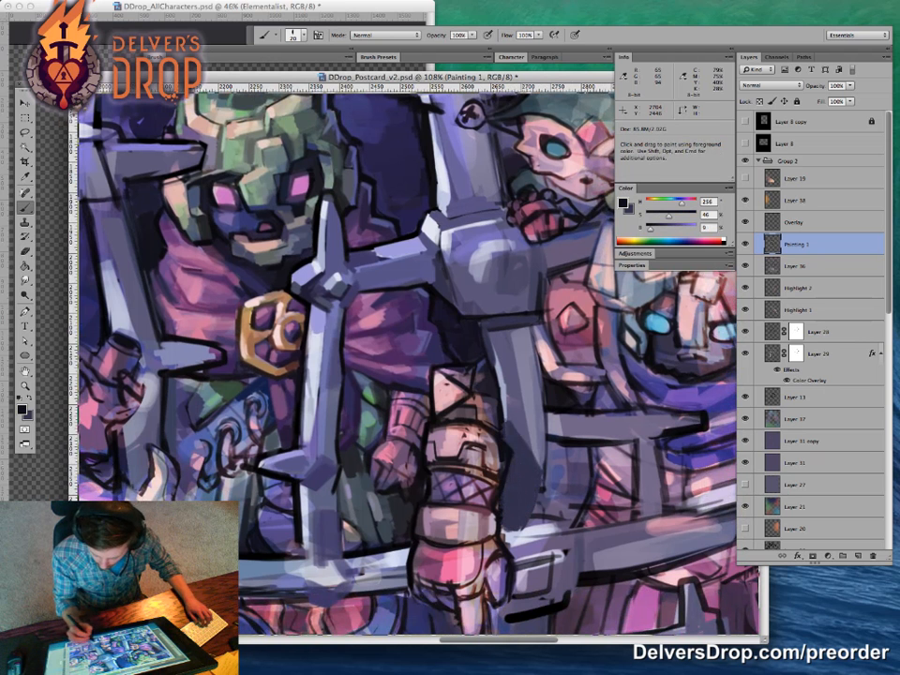
pyautogui.moveTo(510, 518)
pyautogui.mouseDown()
pyautogui.moveTo(499, 490)
pyautogui.moveTo(515, 503)
pyautogui.mouseUp()
pyautogui.keyDown('alt'); pyautogui.click(503, 484); pyautogui.keyUp('alt')
pyautogui.moveTo(373, 376)
pyautogui.mouseDown()
pyautogui.moveTo(410, 400)
pyautogui.moveTo(388, 403)
pyautogui.moveTo(409, 436)
pyautogui.mouseUp()
pyautogui.moveTo(517, 542)
pyautogui.mouseDown()
pyautogui.moveTo(532, 562)
pyautogui.moveTo(555, 547)
pyautogui.moveTo(511, 547)
pyautogui.moveTo(562, 556)
pyautogui.moveTo(473, 553)
pyautogui.mouseUp()
pyautogui.moveTo(440, 375); pyautogui.dragTo(464, 375)
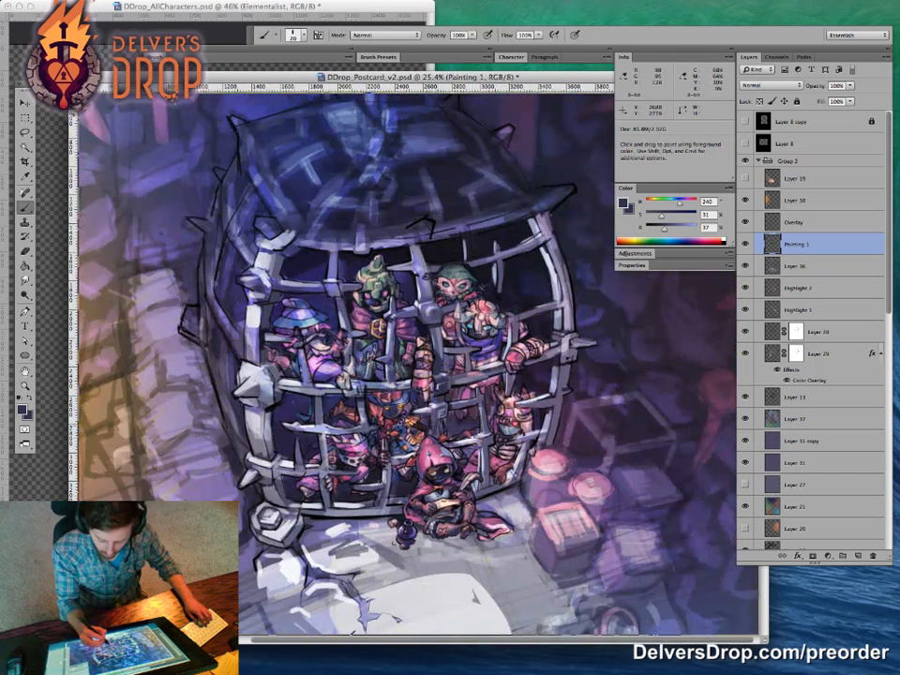
# Step: Touch up the shadows around the characters on the cage's right side with sampled near-black indigo and dark violet
pyautogui.moveTo(469, 524); pyautogui.dragTo(492, 525)
pyautogui.keyDown('alt'); pyautogui.click(412, 281); pyautogui.keyUp('alt')
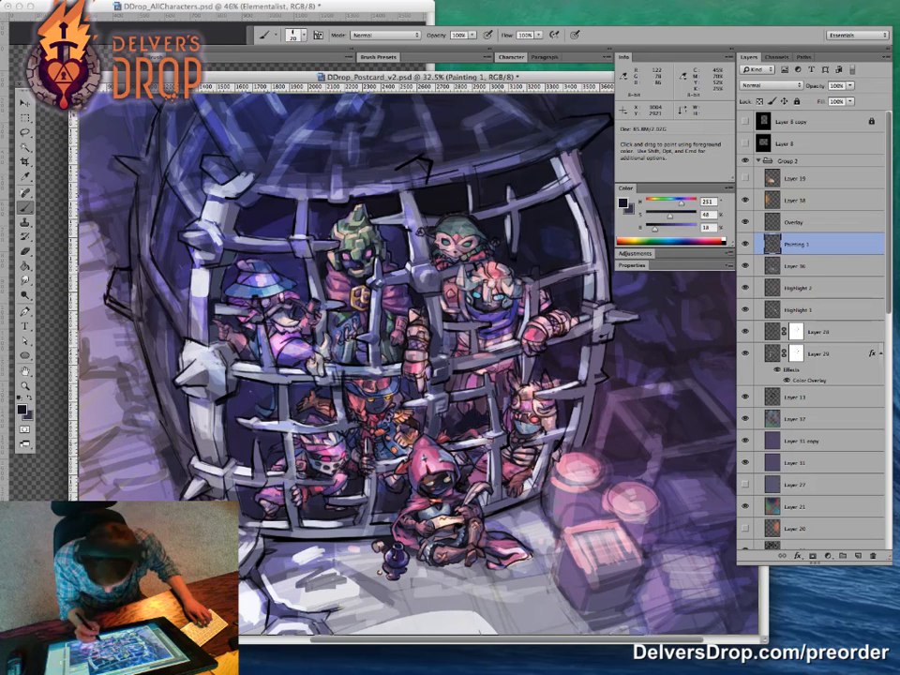
pyautogui.moveTo(491, 476); pyautogui.dragTo(511, 462)
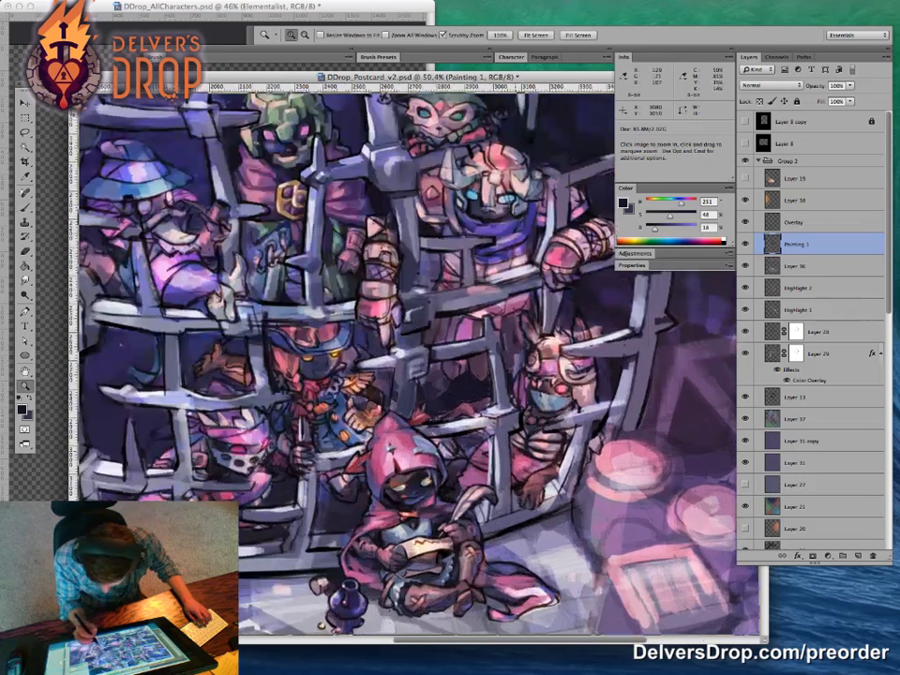
pyautogui.press('b')
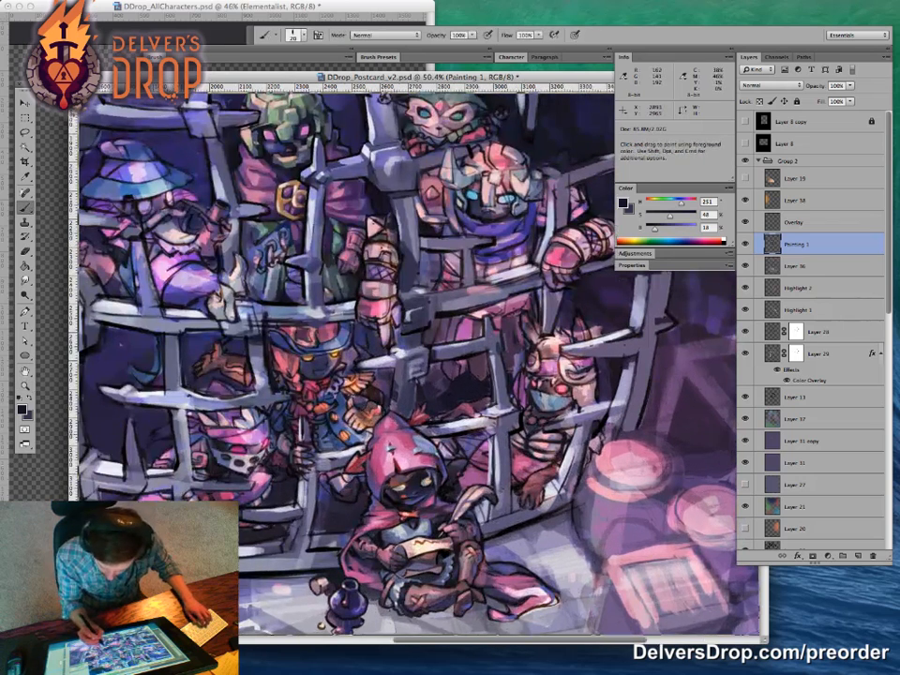
pyautogui.keyDown('alt'); pyautogui.click(600, 408); pyautogui.keyUp('alt')
pyautogui.press('z')
pyautogui.moveTo(624, 401); pyautogui.dragTo(588, 400)
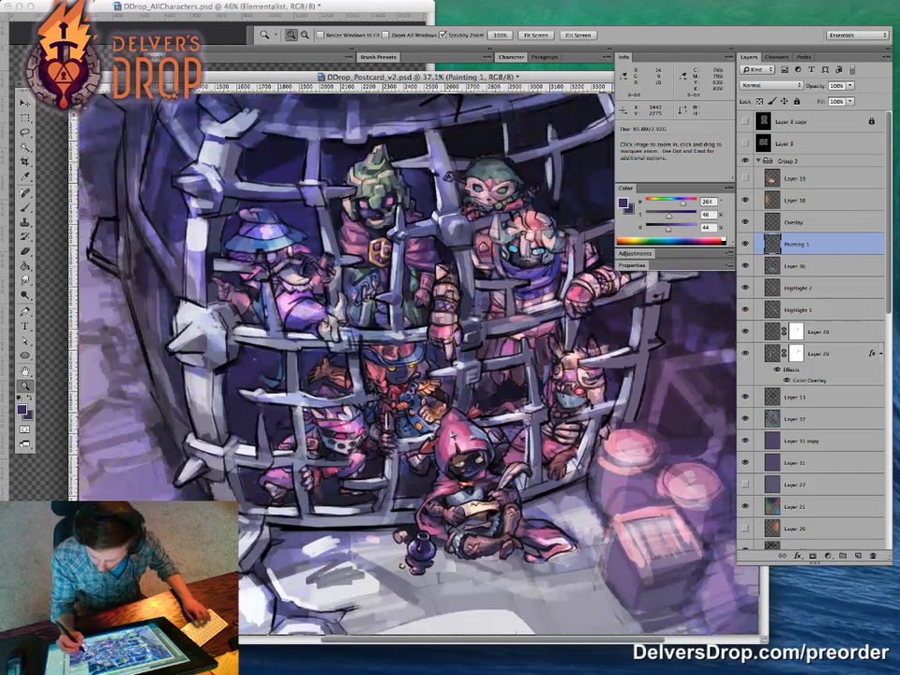
pyautogui.press('b')
pyautogui.keyDown('alt'); pyautogui.click(461, 281); pyautogui.keyUp('alt')
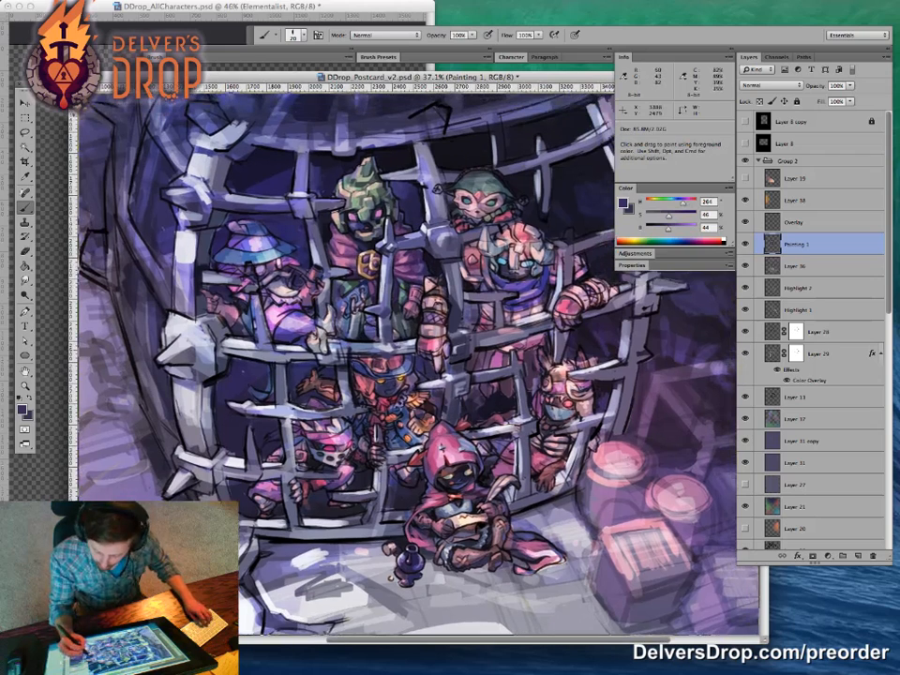
# Step: Retouch the bars on the cage's right side with sampled pale lilac and greyish violet
pyautogui.press('z')
pyautogui.moveTo(457, 262); pyautogui.dragTo(405, 265)
pyautogui.moveTo(436, 581)
pyautogui.mouseDown()
pyautogui.moveTo(393, 582)
pyautogui.moveTo(468, 580)
pyautogui.mouseUp()
pyautogui.press('b')
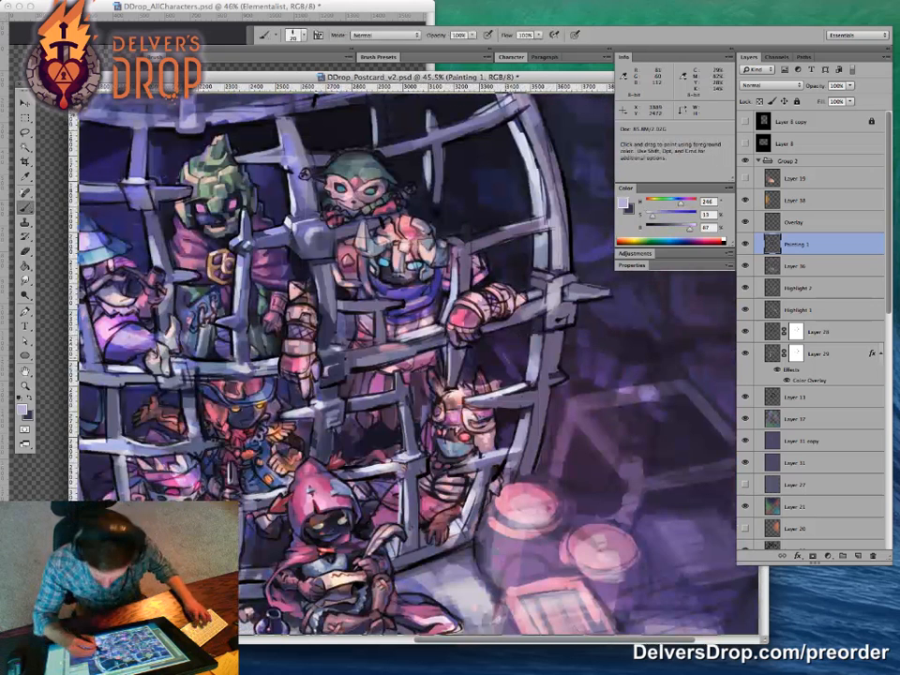
pyautogui.keyDown('alt'); pyautogui.click(511, 370); pyautogui.keyUp('alt')
pyautogui.moveTo(427, 234); pyautogui.dragTo(346, 319)
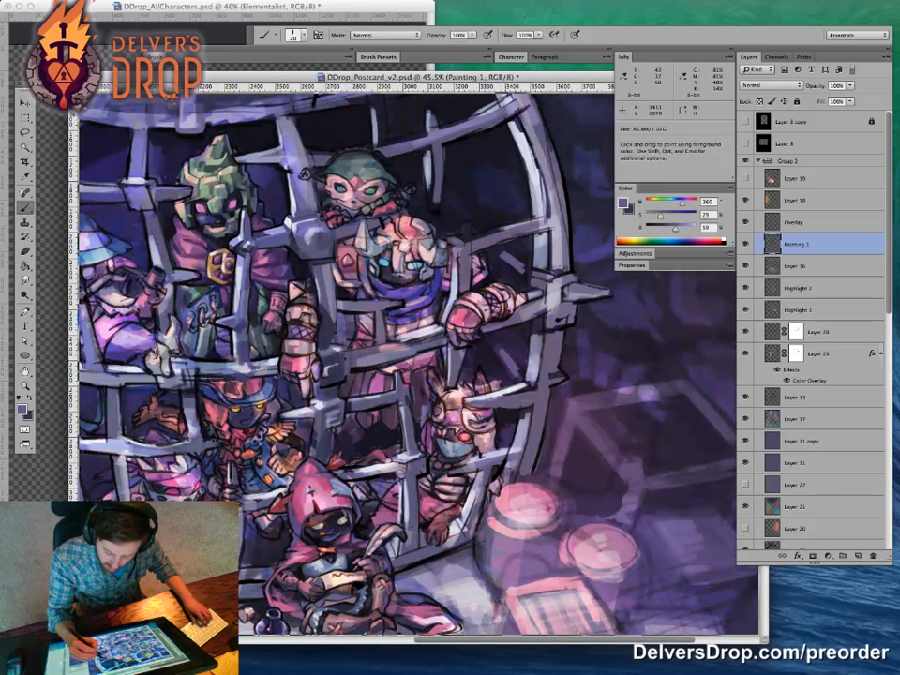
# Step: Paint the dark background between the right-hand cage bars with sampled dark indigo and violet
pyautogui.keyDown('alt'); pyautogui.click(513, 139); pyautogui.keyUp('alt')
pyautogui.keyDown('alt'); pyautogui.click(469, 152); pyautogui.keyUp('alt')
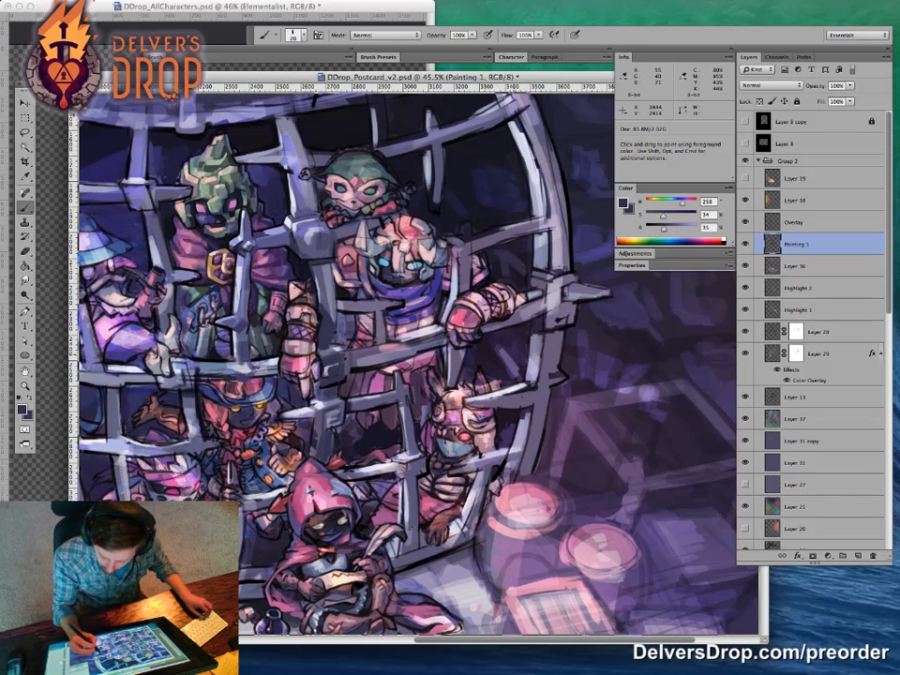
pyautogui.keyDown('alt'); pyautogui.click(503, 140); pyautogui.keyUp('alt')
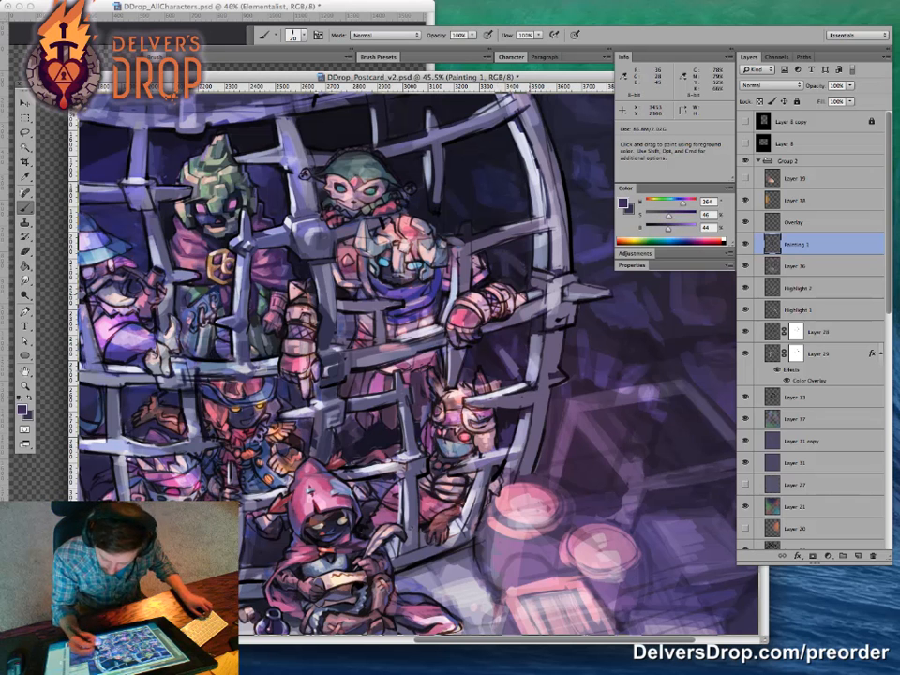
pyautogui.keyDown('alt'); pyautogui.click(504, 200); pyautogui.keyUp('alt')
pyautogui.moveTo(562, 239); pyautogui.dragTo(549, 311)
pyautogui.keyDown('alt'); pyautogui.click(582, 325); pyautogui.keyUp('alt')
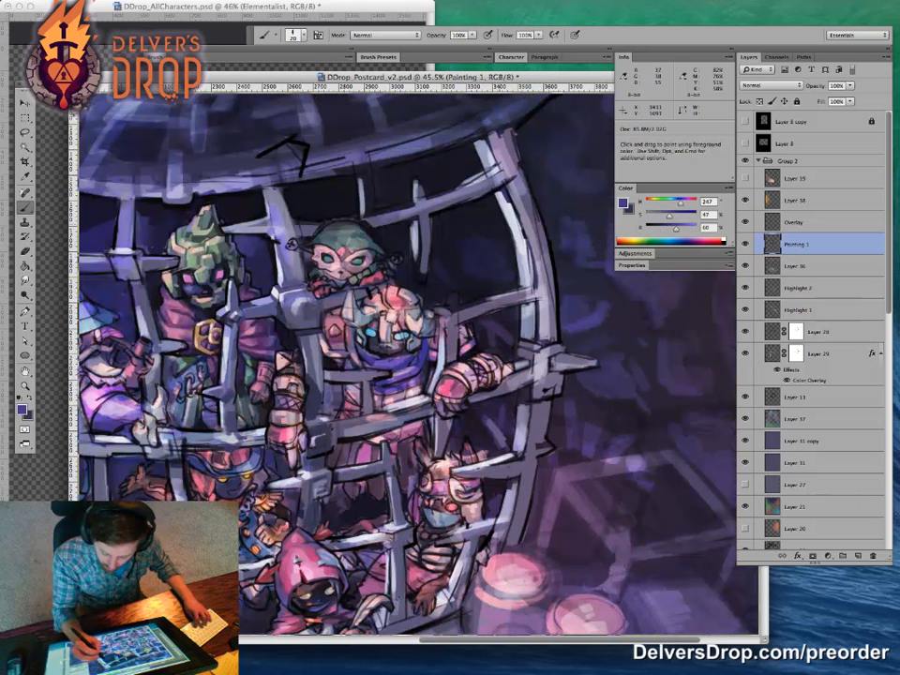
# Step: Refine the gaps between the upper right cage bars with sampled near-black and indigo, checking against the whole illustration
pyautogui.keyDown('alt'); pyautogui.click(363, 156); pyautogui.keyUp('alt')
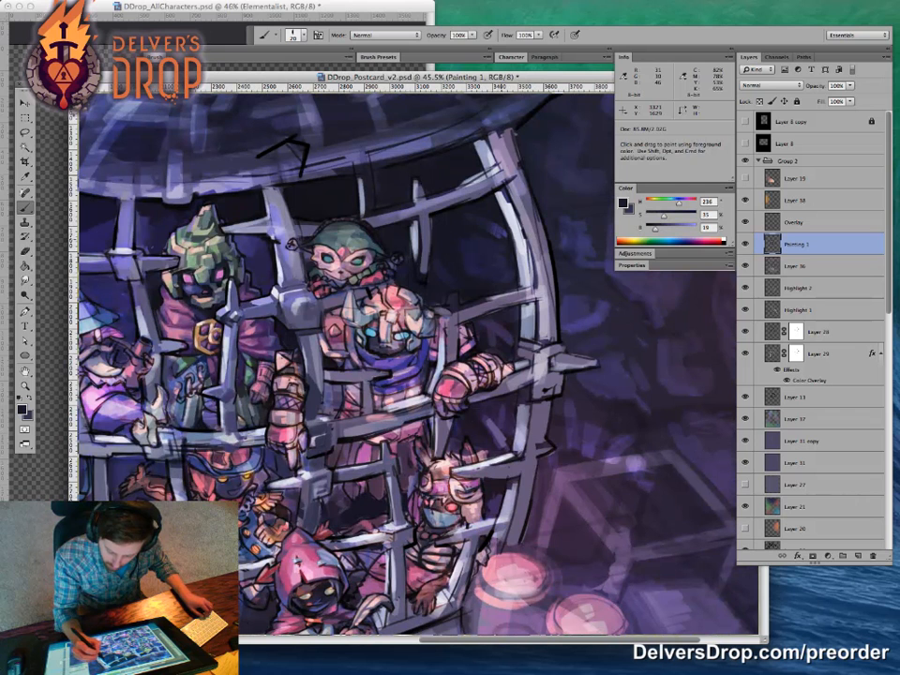
pyautogui.keyDown('alt'); pyautogui.click(498, 226); pyautogui.keyUp('alt')
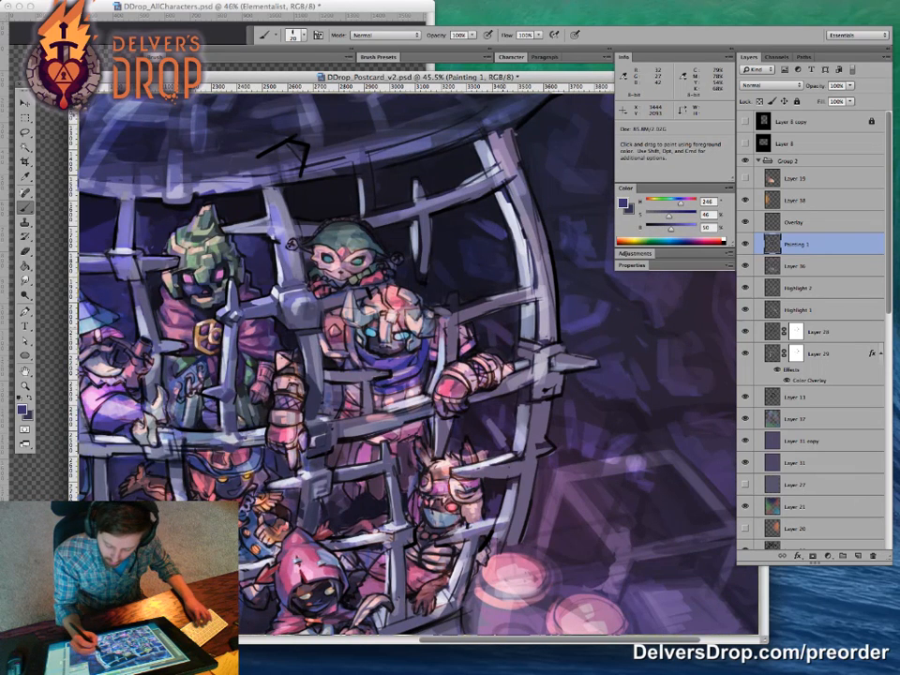
pyautogui.moveTo(483, 293); pyautogui.dragTo(454, 300)
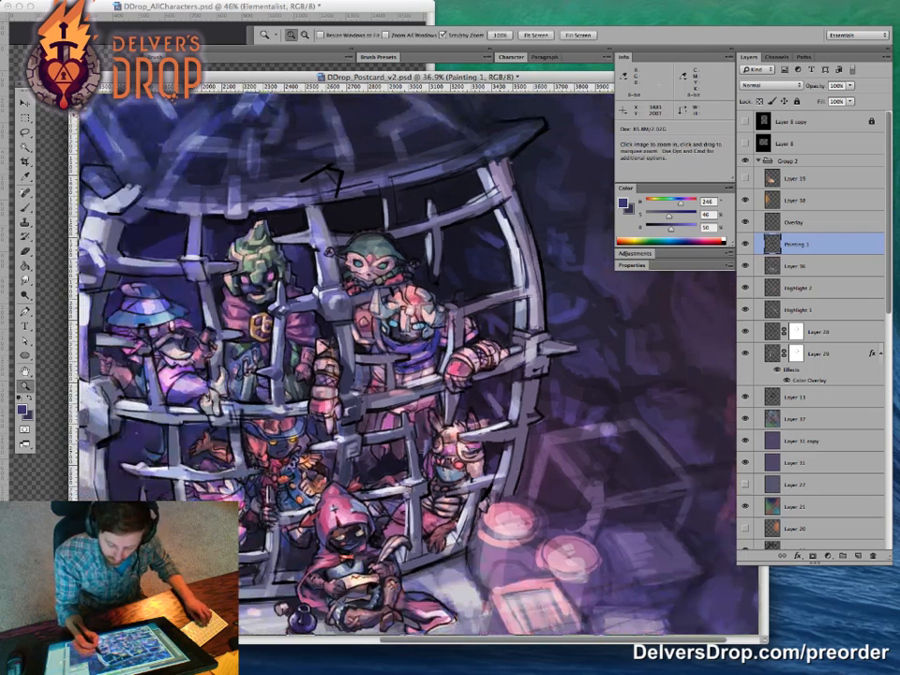
pyautogui.moveTo(543, 302); pyautogui.dragTo(457, 301)
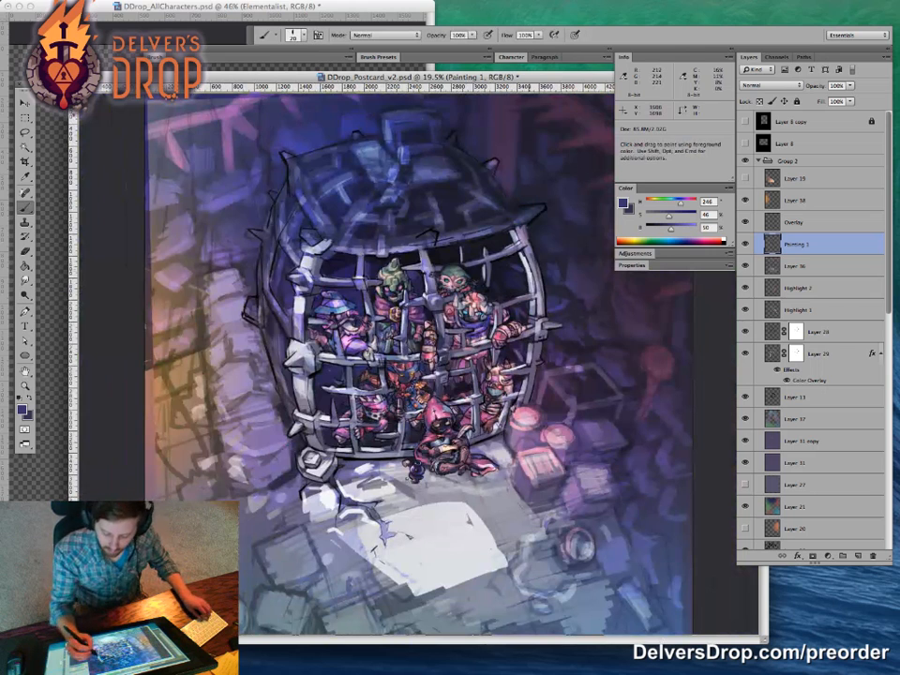
# Step: Mute the brush colour to a dark indigo of saturation 26 and brightness 36 and touch up the cage's upper right interior
pyautogui.moveTo(534, 268)
pyautogui.mouseDown()
pyautogui.moveTo(604, 272)
pyautogui.moveTo(565, 275)
pyautogui.moveTo(602, 285)
pyautogui.mouseUp()
pyautogui.click(658, 215)
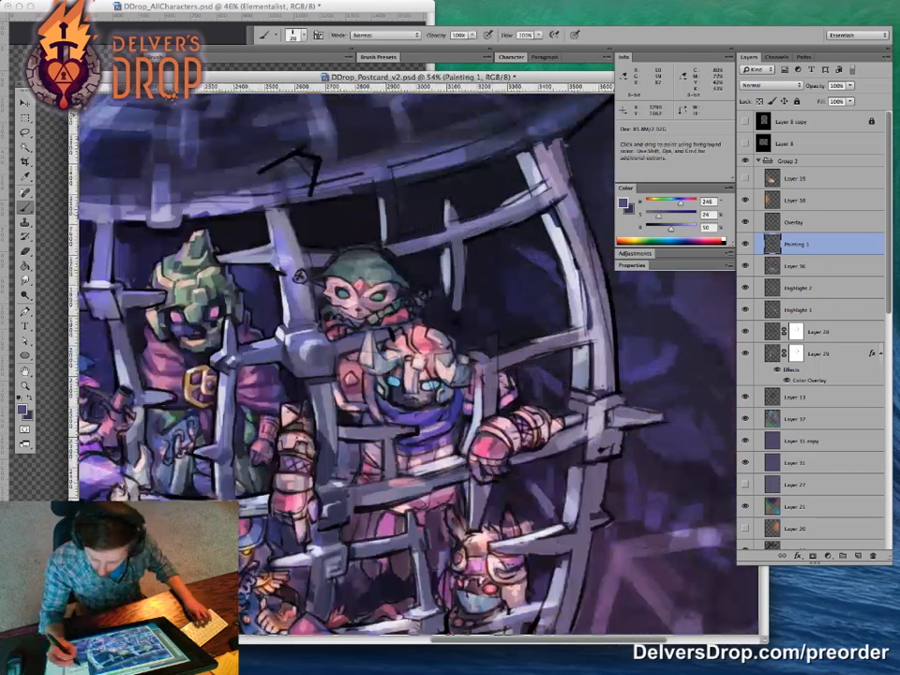
pyautogui.click(664, 229)
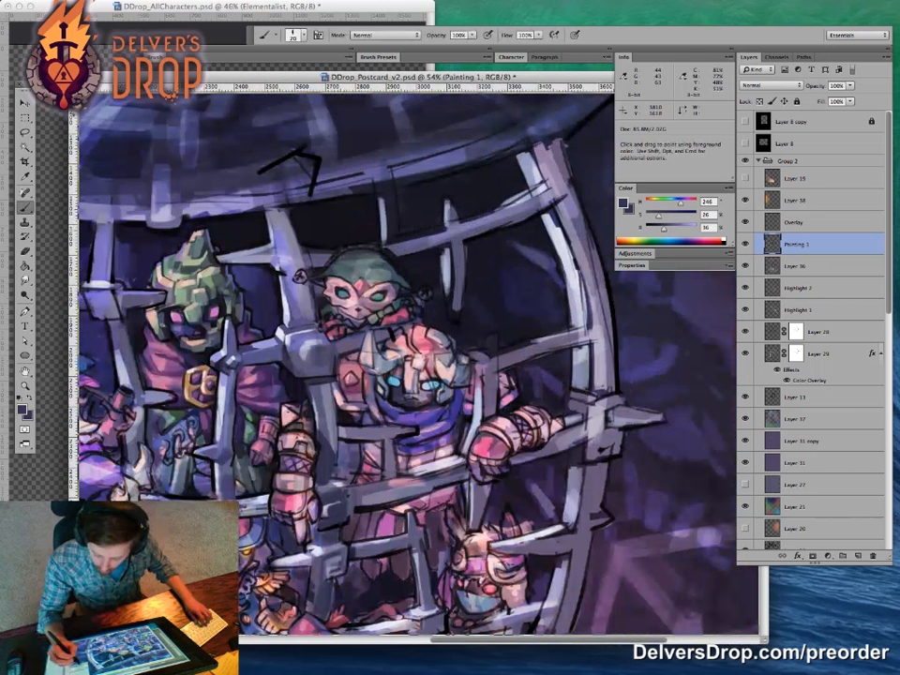
pyautogui.moveTo(566, 364)
pyautogui.mouseDown()
pyautogui.moveTo(471, 363)
pyautogui.moveTo(525, 364)
pyautogui.mouseUp()
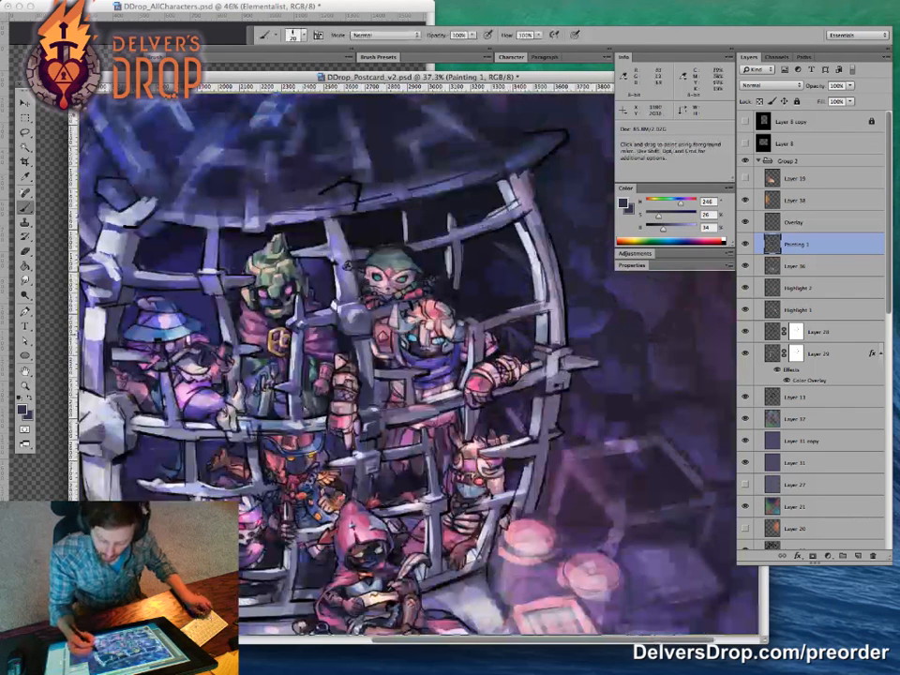
pyautogui.keyDown('alt'); pyautogui.click(388, 253); pyautogui.keyUp('alt')
pyautogui.moveTo(572, 421); pyautogui.dragTo(483, 421)
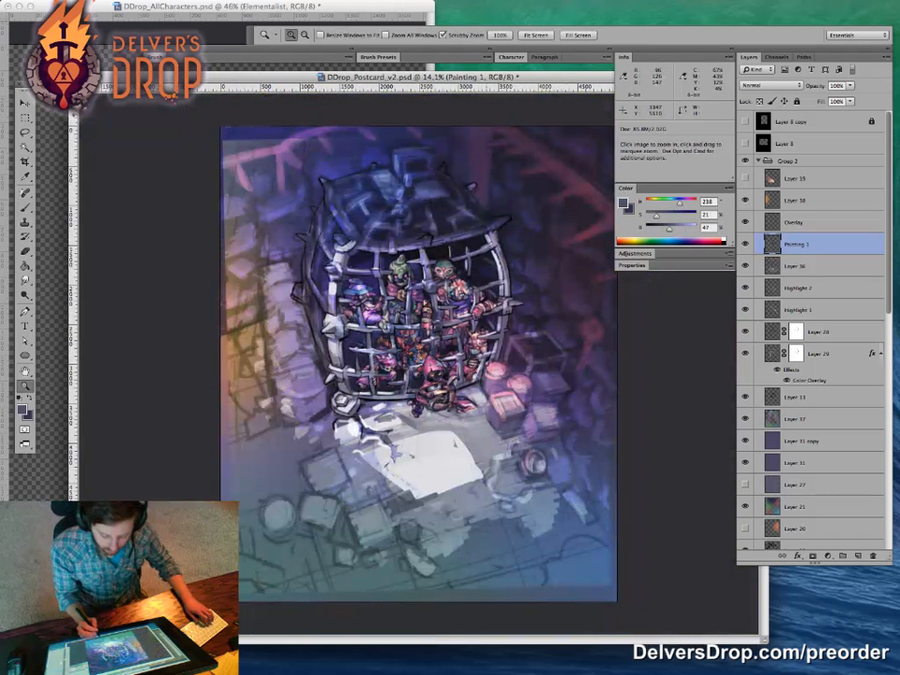
# Step: Tint the chained cloth below the green-hooded character's belt buckle with teal at hue 188, saturation 77, brightness 62
pyautogui.moveTo(439, 305); pyautogui.dragTo(502, 306)
pyautogui.moveTo(447, 317)
pyautogui.mouseDown()
pyautogui.moveTo(404, 316)
pyautogui.moveTo(566, 314)
pyautogui.mouseUp()
pyautogui.keyDown('alt'); pyautogui.click(444, 420); pyautogui.keyUp('alt')
pyautogui.moveTo(667, 217)
pyautogui.mouseDown()
pyautogui.moveTo(684, 216)
pyautogui.moveTo(677, 228)
pyautogui.moveTo(672, 203)
pyautogui.mouseUp()
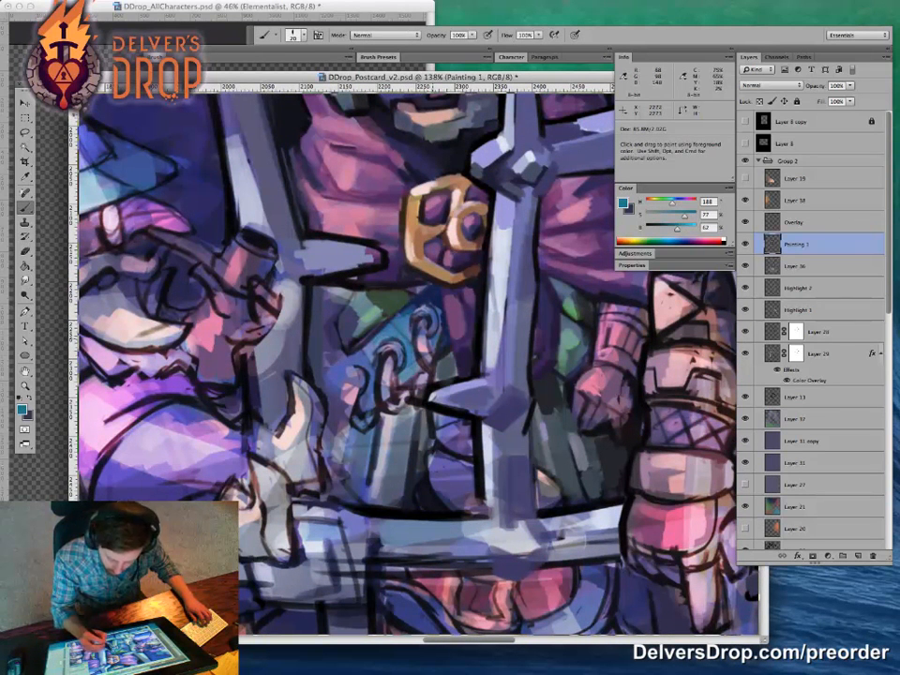
# Step: Set the brush to a vivid purple of hue 280, saturation 70, brightness 80, in Overlay mode
pyautogui.press('z')
pyautogui.moveTo(437, 376); pyautogui.dragTo(368, 376)
pyautogui.moveTo(574, 158); pyautogui.dragTo(550, 223)
pyautogui.press('b')
pyautogui.keyDown('alt'); pyautogui.click(549, 223); pyautogui.keyUp('alt')
pyautogui.moveTo(675, 216)
pyautogui.mouseDown()
pyautogui.moveTo(686, 228)
pyautogui.moveTo(685, 203)
pyautogui.mouseUp()
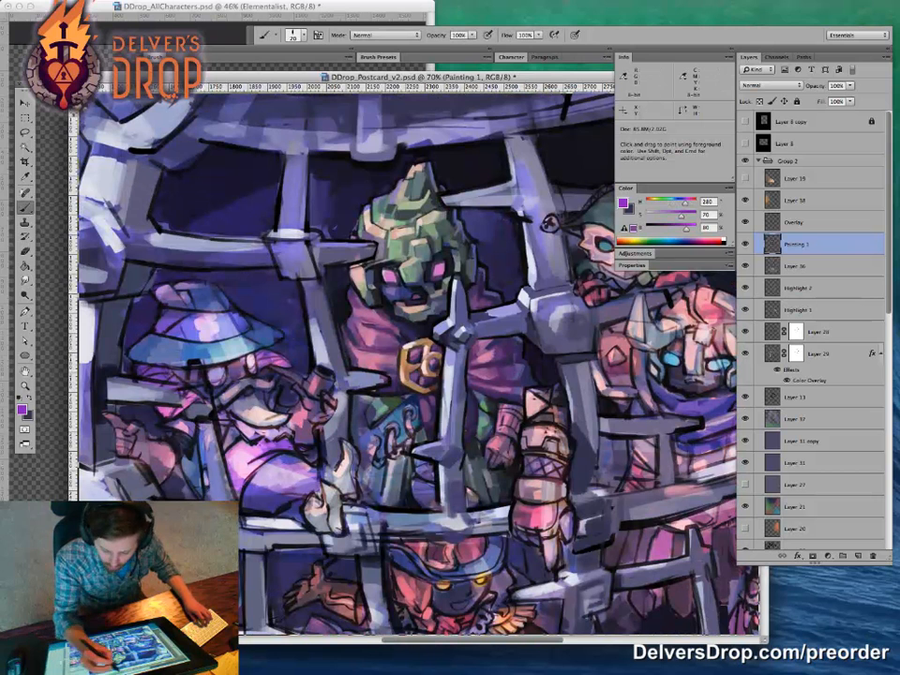
pyautogui.click(368, 35)
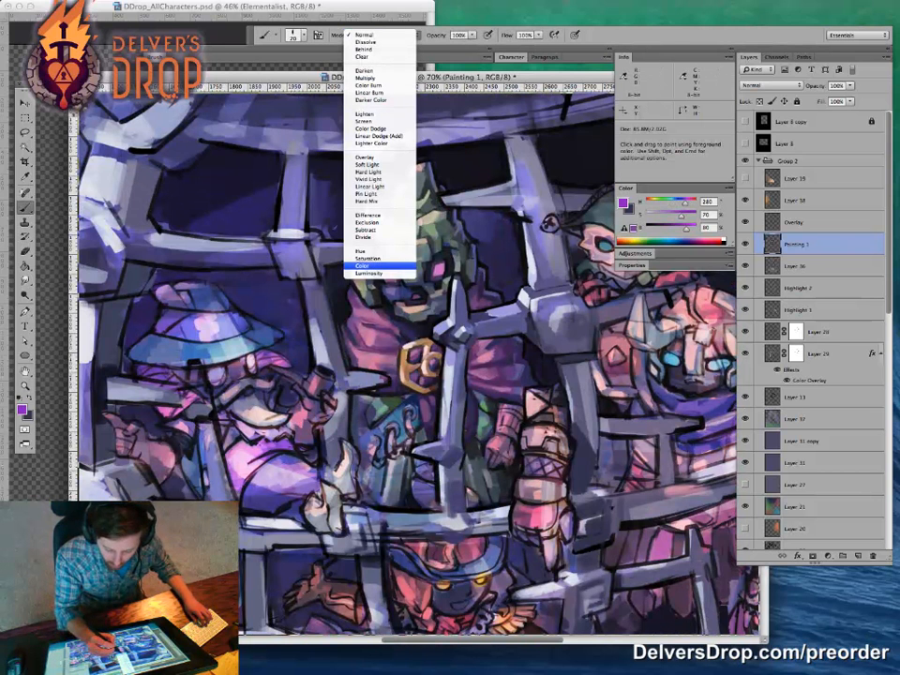
pyautogui.click(363, 156)
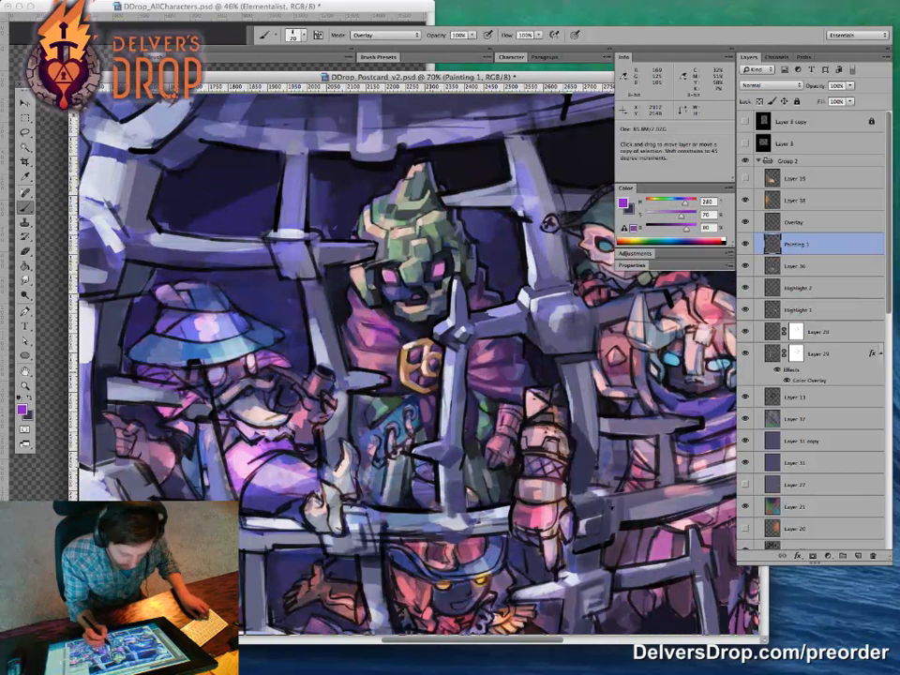
# Step: Undo the trial purple stroke and glaze the green-hooded character's cape with a size 40 brush at 47% opacity
pyautogui.moveTo(155, 445); pyautogui.dragTo(133, 476)
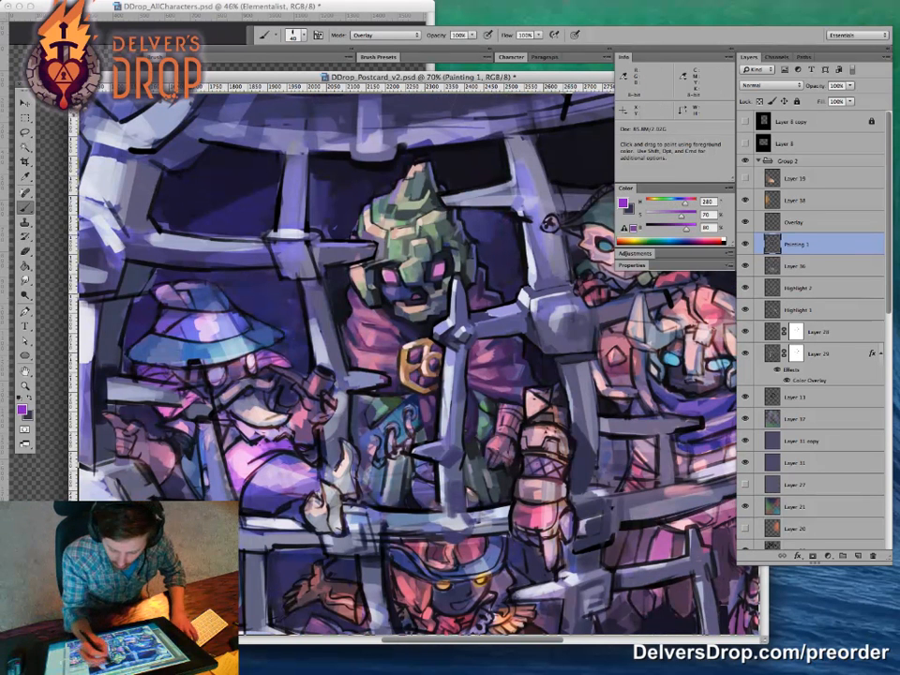
pyautogui.press('super+z')
pyautogui.press(']')
pyautogui.press(']')
pyautogui.moveTo(473, 35); pyautogui.dragTo(444, 47)
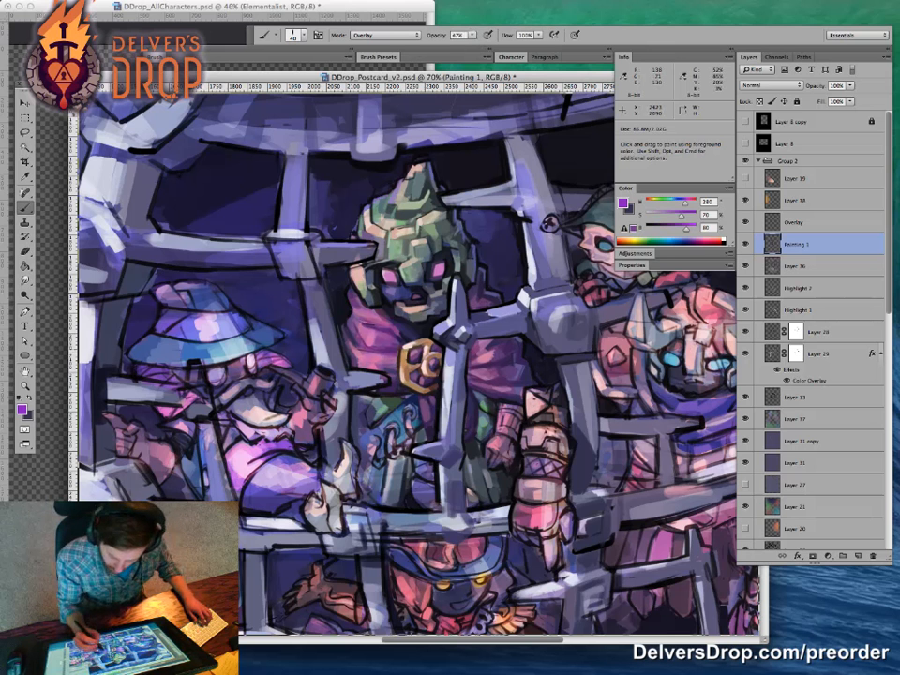
pyautogui.press('super+space')
pyautogui.moveTo(529, 429); pyautogui.dragTo(468, 412)
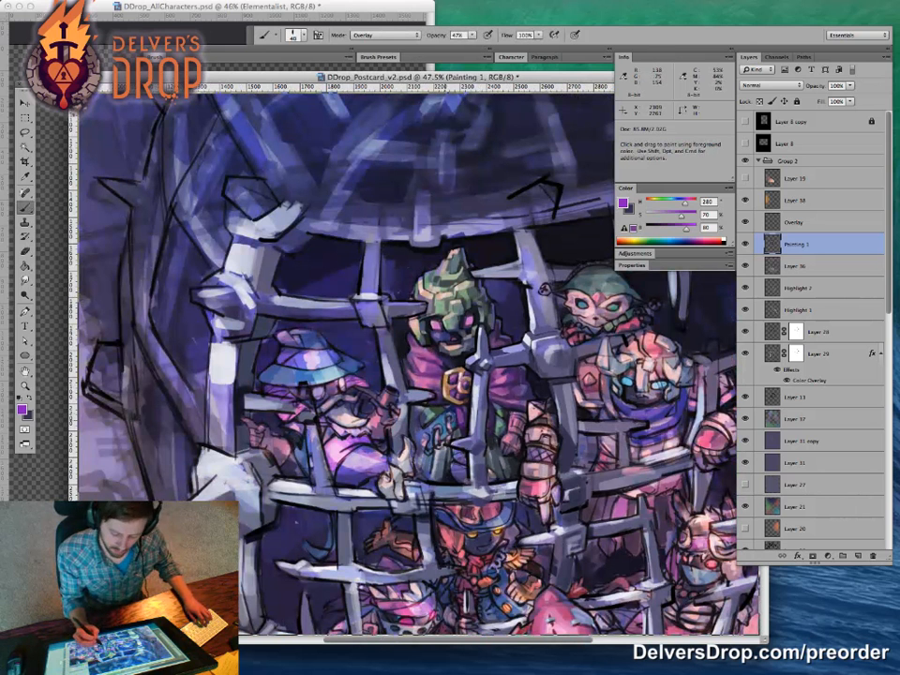
# Step: Glaze the green-hooded character's lower robe with blue at hue 203, saturation 53, brightness 63, comparing it with the whole cage
pyautogui.keyDown('alt'); pyautogui.click(424, 415); pyautogui.keyUp('alt')
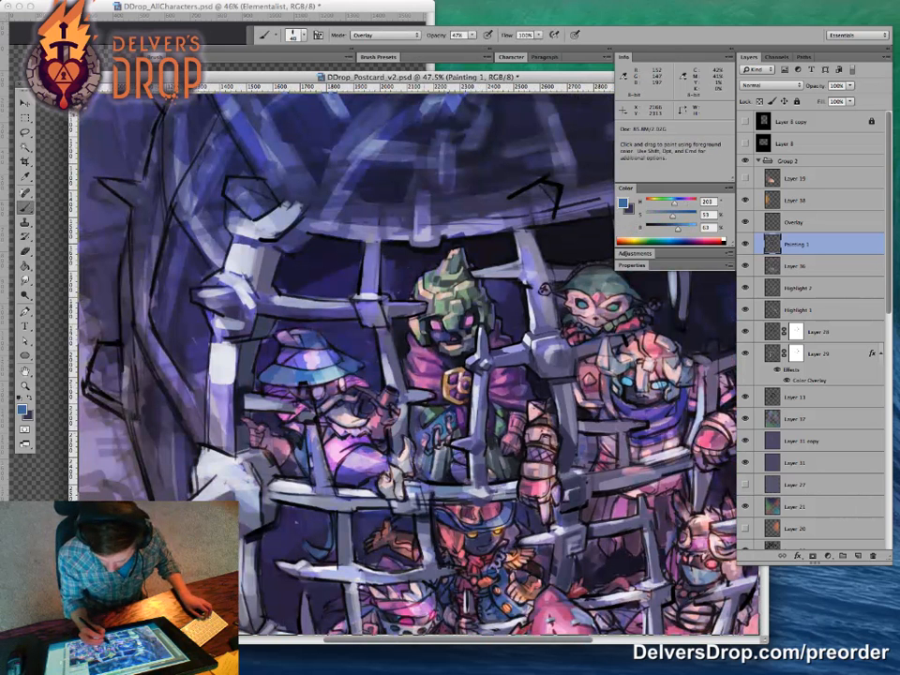
pyautogui.press('space')
pyautogui.moveTo(452, 418)
pyautogui.mouseDown()
pyautogui.moveTo(434, 403)
pyautogui.moveTo(405, 402)
pyautogui.mouseUp()
pyautogui.press('space')
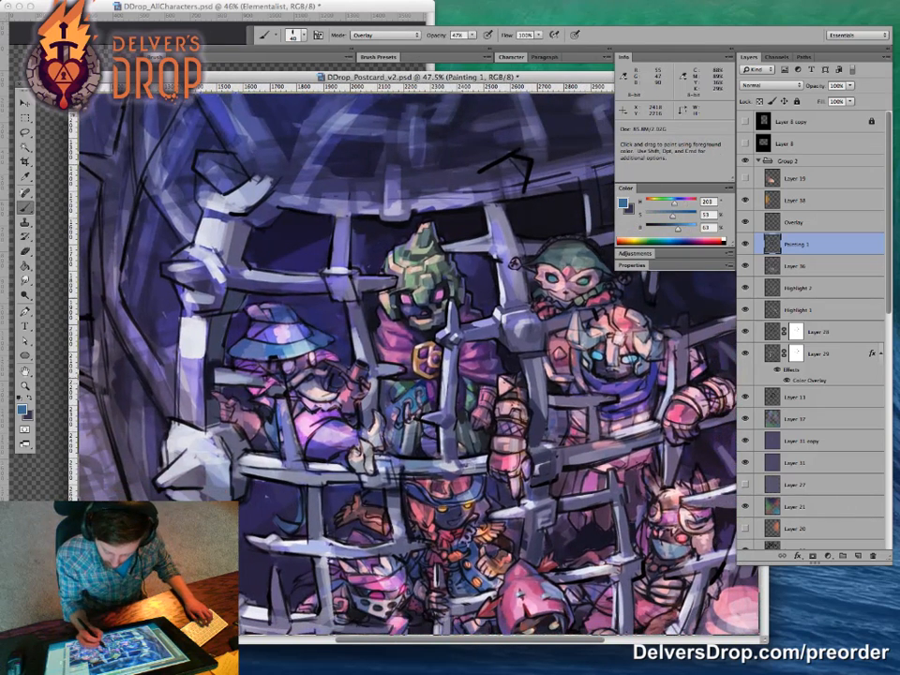
pyautogui.press('super+space')
pyautogui.moveTo(494, 433)
pyautogui.mouseDown()
pyautogui.moveTo(460, 434)
pyautogui.moveTo(506, 435)
pyautogui.moveTo(481, 466)
pyautogui.mouseUp()
pyautogui.press('super+space')
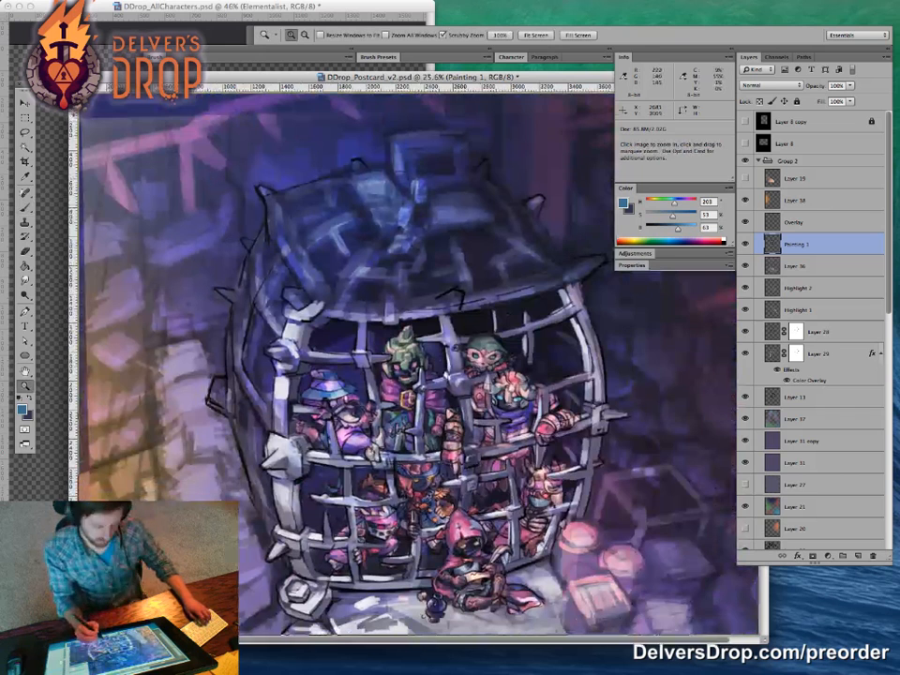
pyautogui.moveTo(439, 438); pyautogui.dragTo(474, 437)
pyautogui.press('b')
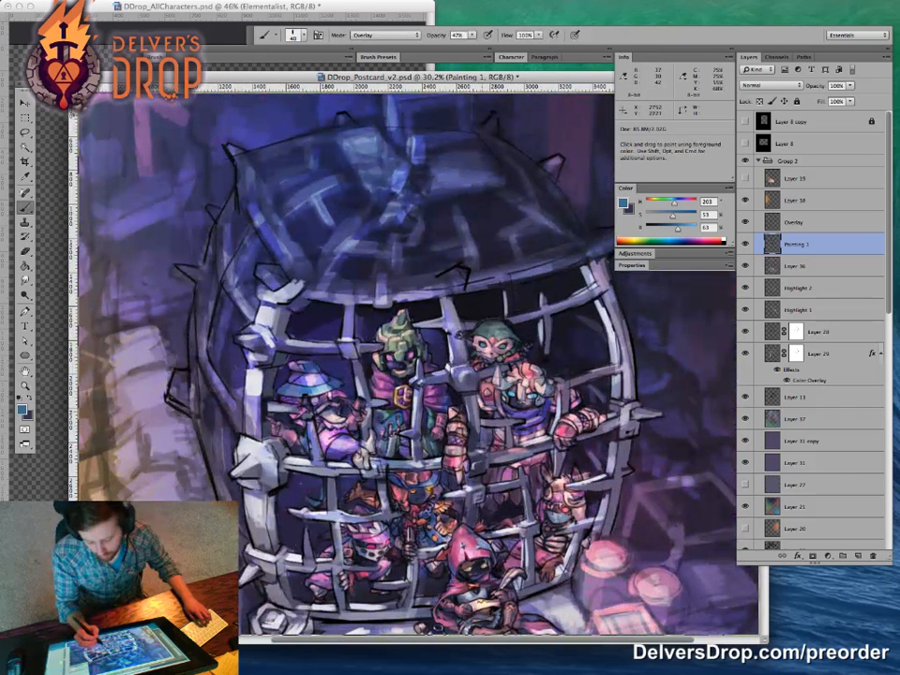
# Step: Build up the blue Overlay tint on the robe and chained cloth behind the cage spike, checking it at several magnifications
pyautogui.moveTo(418, 384); pyautogui.dragTo(538, 384)
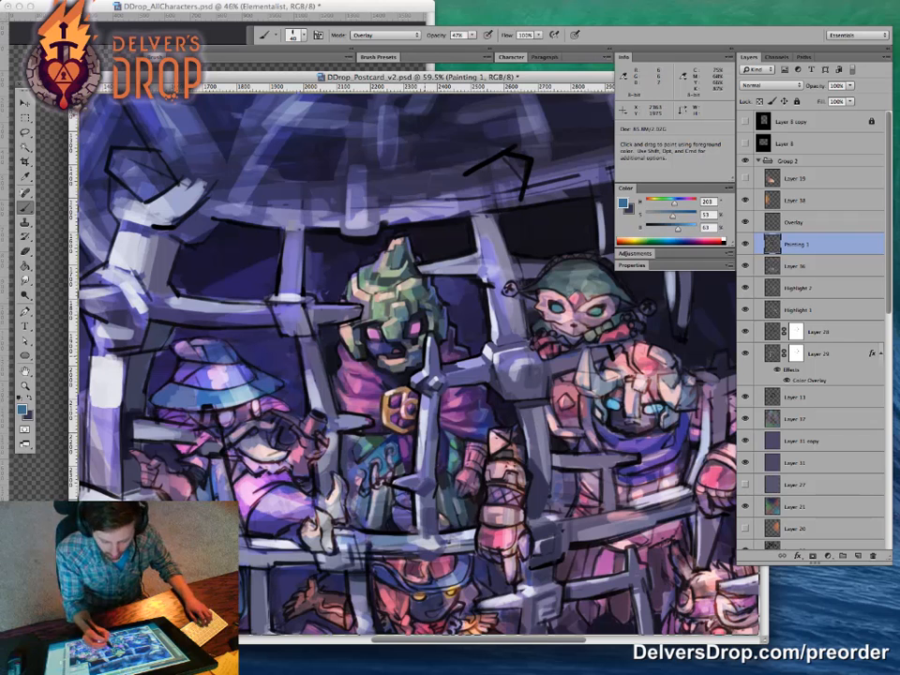
pyautogui.press('z')
pyautogui.moveTo(426, 424)
pyautogui.mouseDown()
pyautogui.moveTo(407, 422)
pyautogui.moveTo(427, 420)
pyautogui.moveTo(435, 431)
pyautogui.moveTo(389, 426)
pyautogui.mouseUp()
pyautogui.press('b')
pyautogui.press('z')
pyautogui.press('b')
pyautogui.press('z')
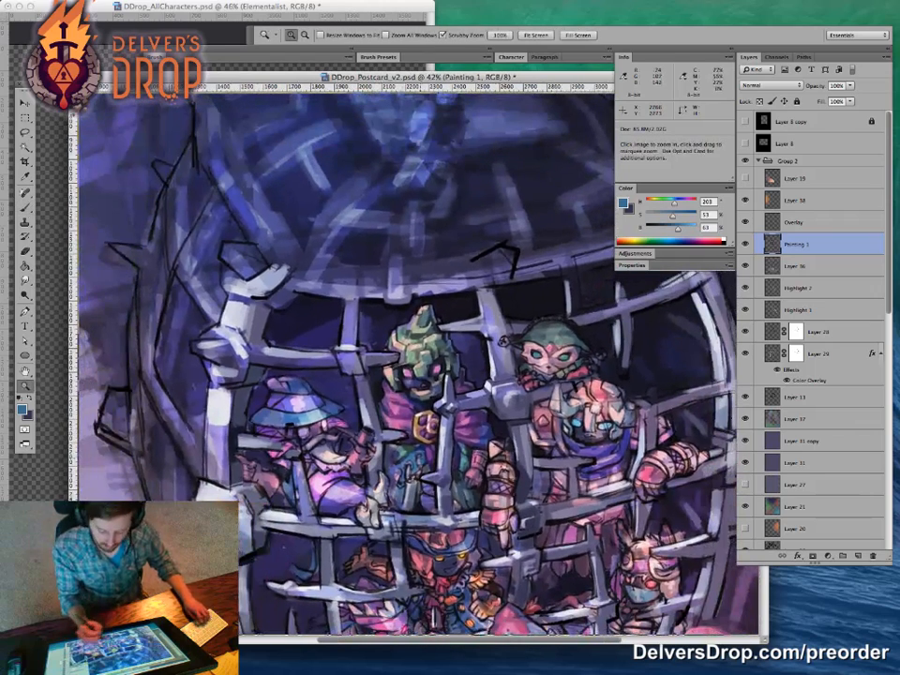
pyautogui.press('b')
pyautogui.press('z')
pyautogui.moveTo(467, 473); pyautogui.dragTo(431, 474)
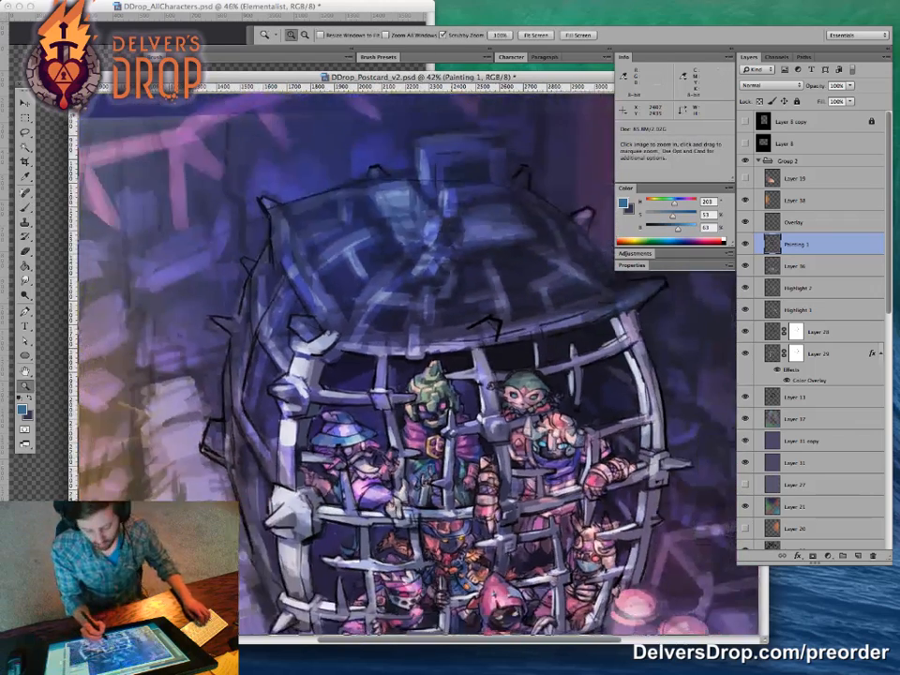
pyautogui.moveTo(469, 504); pyautogui.dragTo(513, 504)
pyautogui.press('b')
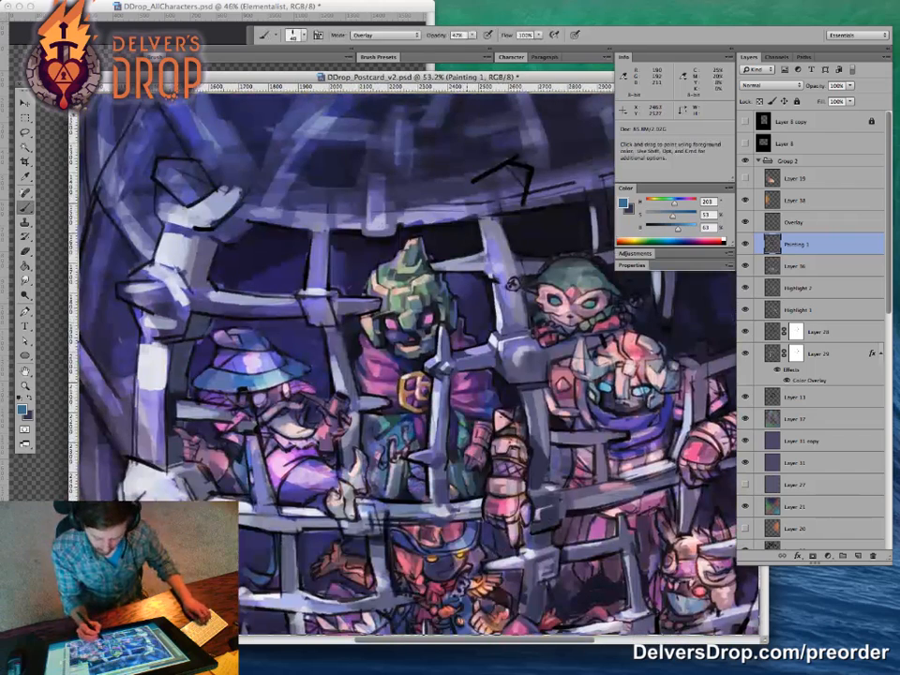
# Step: Paint over the green-masked character's gloved hand using pink and dark purple tones sampled from the artwork
pyautogui.scroll(-5, 403, 365)
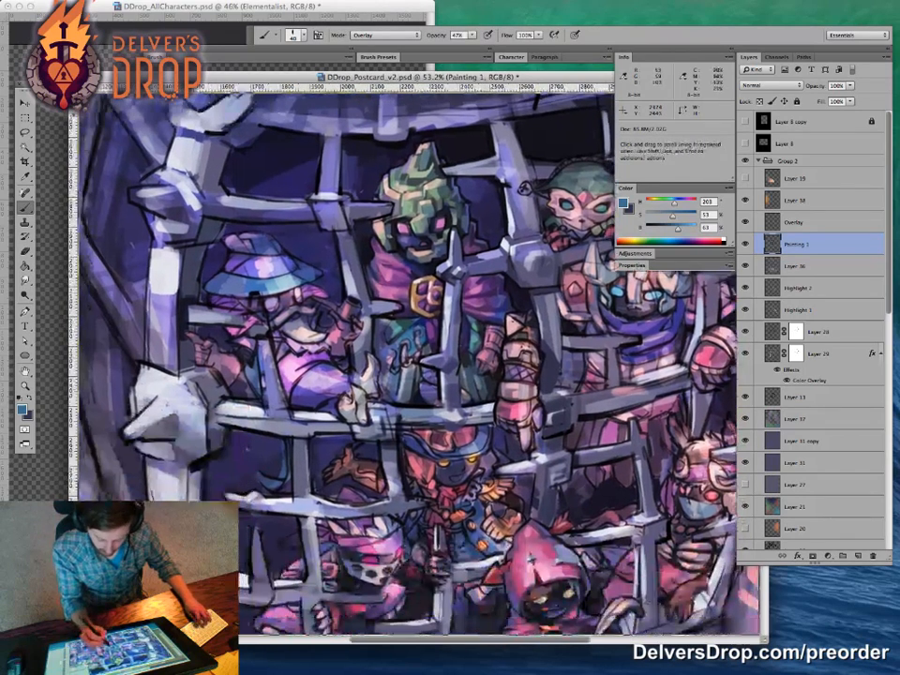
pyautogui.press('z')
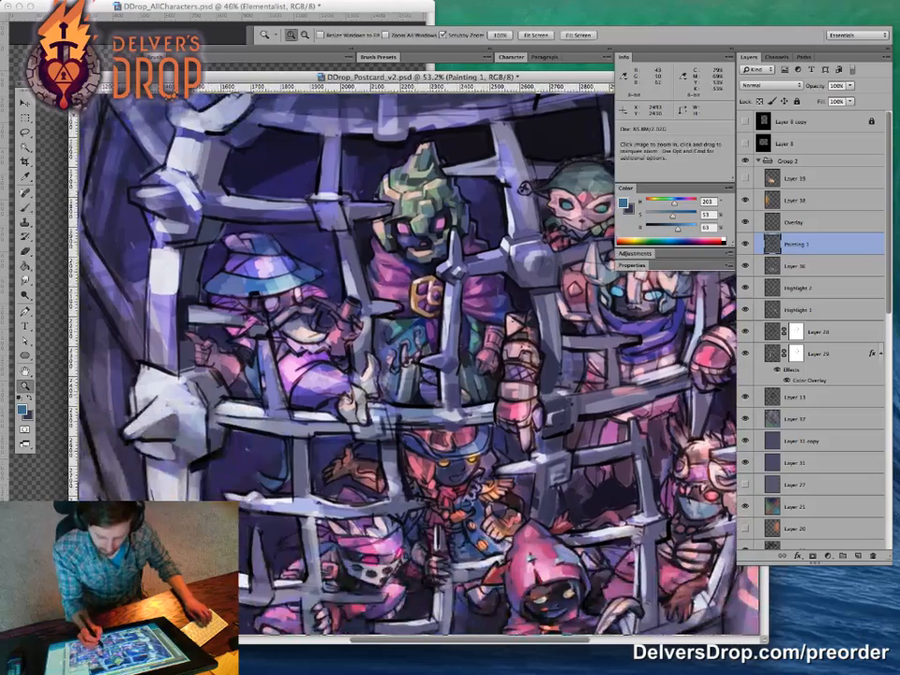
pyautogui.click(486, 390)
pyautogui.moveTo(450, 426)
pyautogui.mouseDown()
pyautogui.moveTo(389, 426)
pyautogui.moveTo(433, 427)
pyautogui.mouseUp()
pyautogui.press('b')
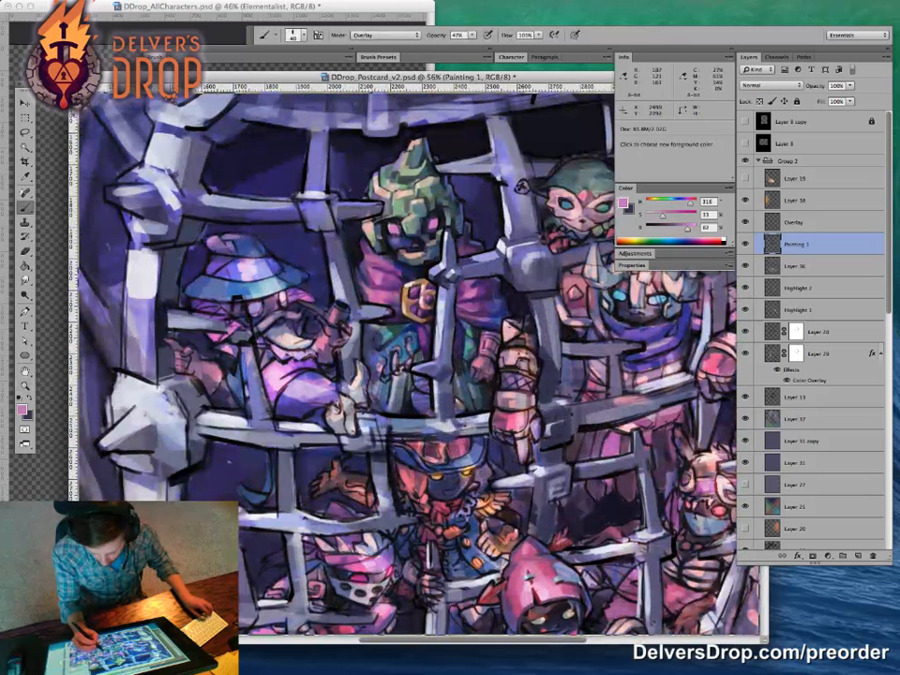
pyautogui.keyDown('alt'); pyautogui.click(486, 380); pyautogui.keyUp('alt')
pyautogui.moveTo(486, 379); pyautogui.dragTo(489, 373)
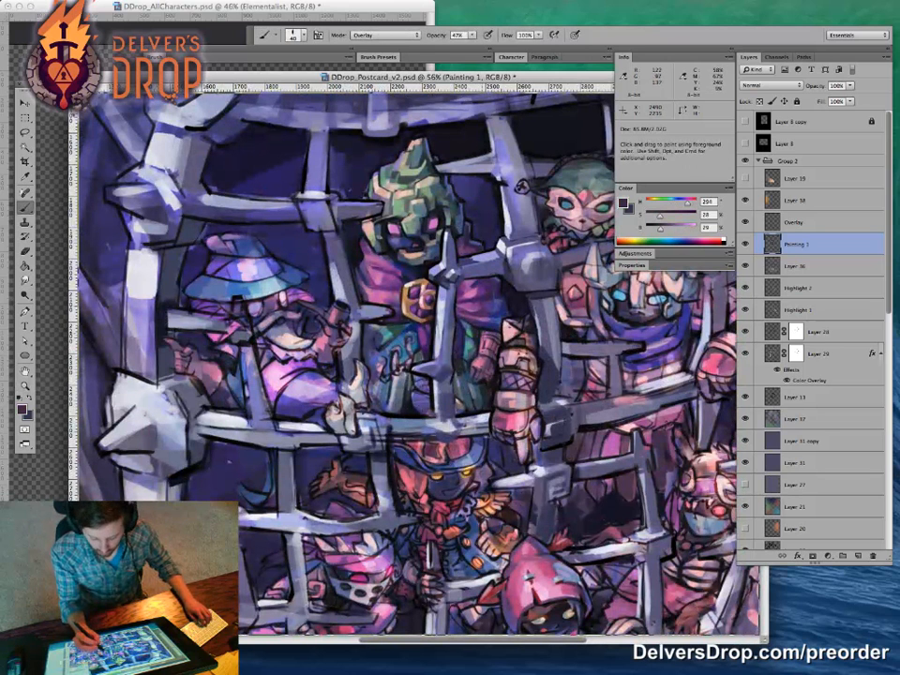
# Step: Sample the dark violet beside the green-masked character as the paint color and set the brush's blending mode to Normal
pyautogui.press('super+space')
pyautogui.moveTo(494, 411); pyautogui.dragTo(460, 412)
pyautogui.moveTo(538, 499); pyautogui.dragTo(536, 485)
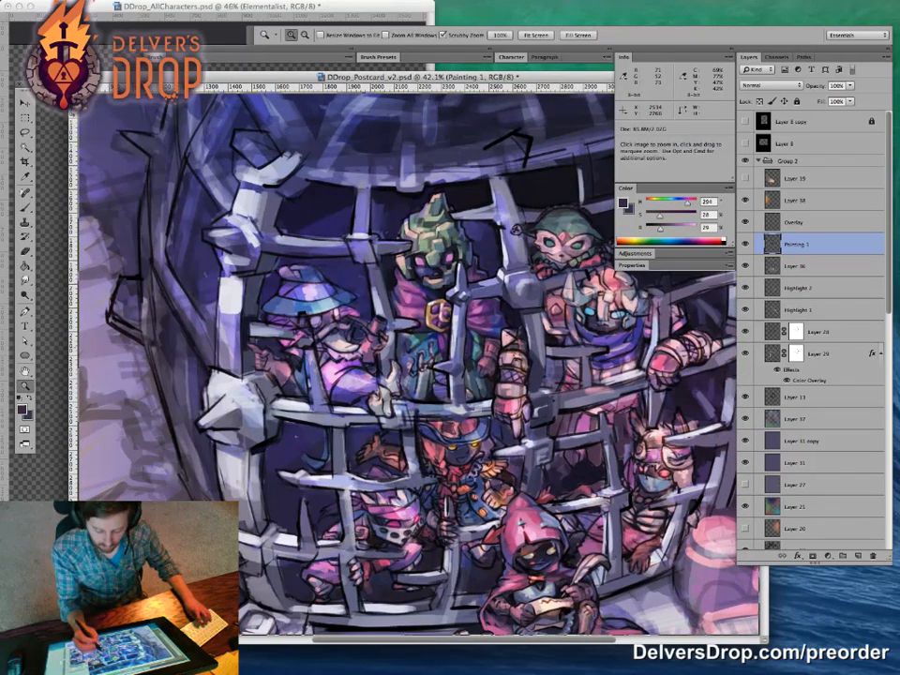
pyautogui.moveTo(487, 378)
pyautogui.mouseDown()
pyautogui.moveTo(412, 377)
pyautogui.moveTo(511, 378)
pyautogui.mouseUp()
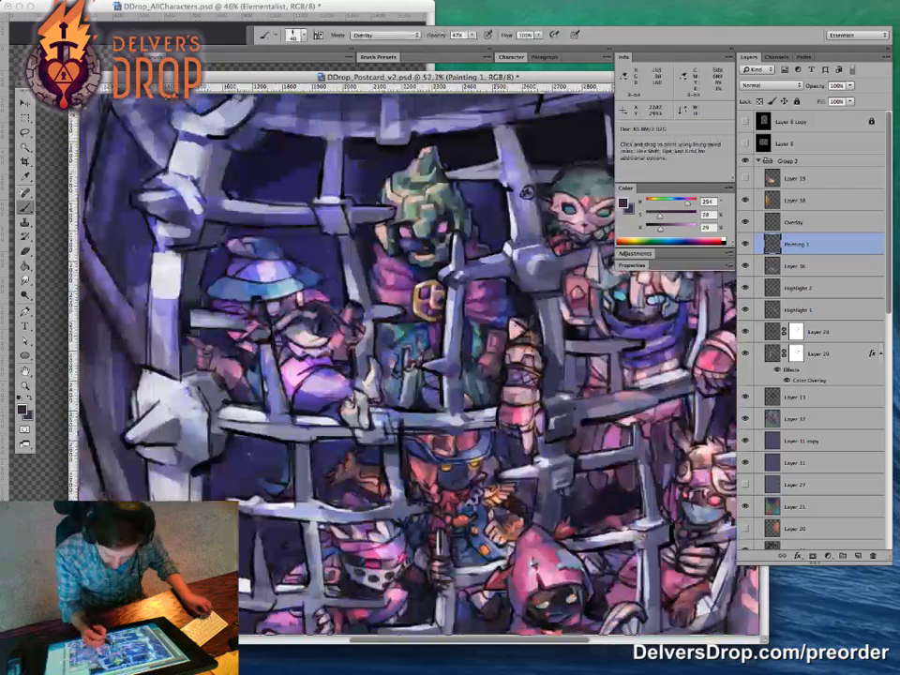
pyautogui.keyDown('alt'); pyautogui.click(499, 251); pyautogui.keyUp('alt')
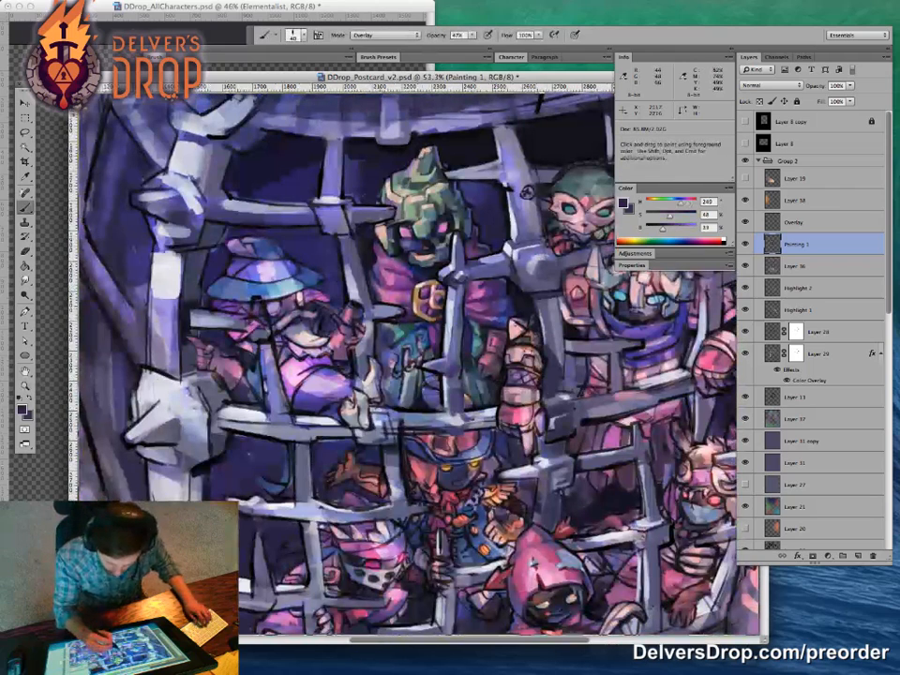
pyautogui.click(384, 34)
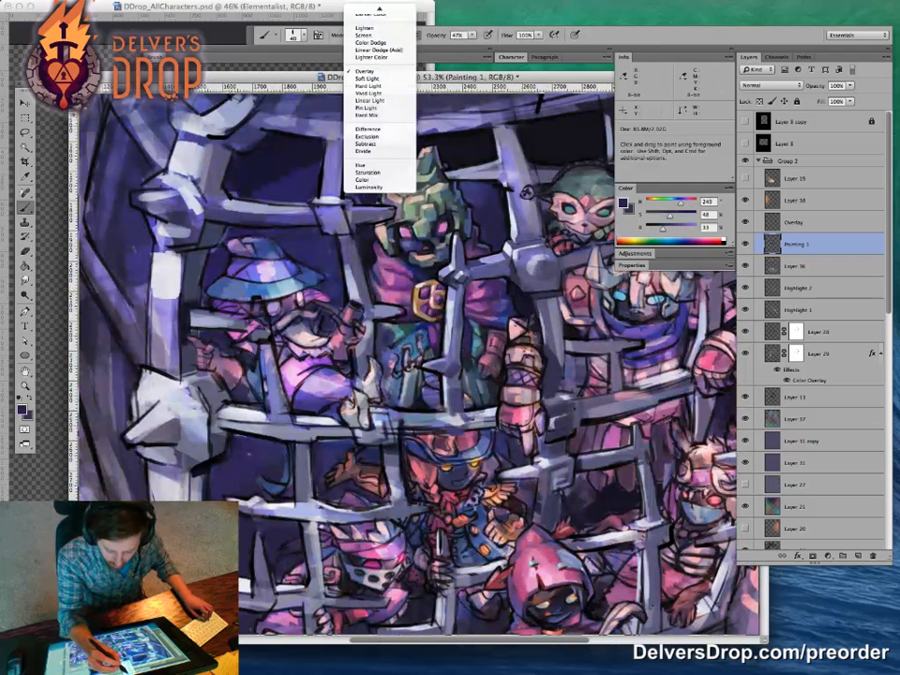
pyautogui.click(368, 8)
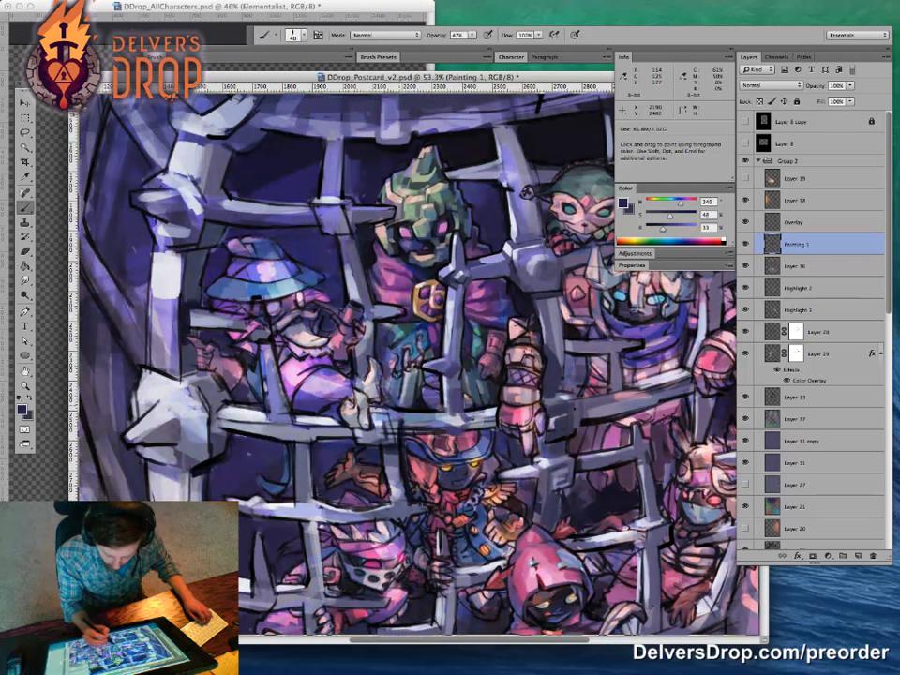
# Step: Sample a near-black outline color and touch up the hat-wearing character's face and the cage's large spiked joint
pyautogui.keyDown('alt'); pyautogui.click(407, 439); pyautogui.keyUp('alt')
pyautogui.moveTo(287, 285)
pyautogui.mouseDown()
pyautogui.moveTo(290, 302)
pyautogui.moveTo(301, 304)
pyautogui.moveTo(291, 284)
pyautogui.mouseUp()
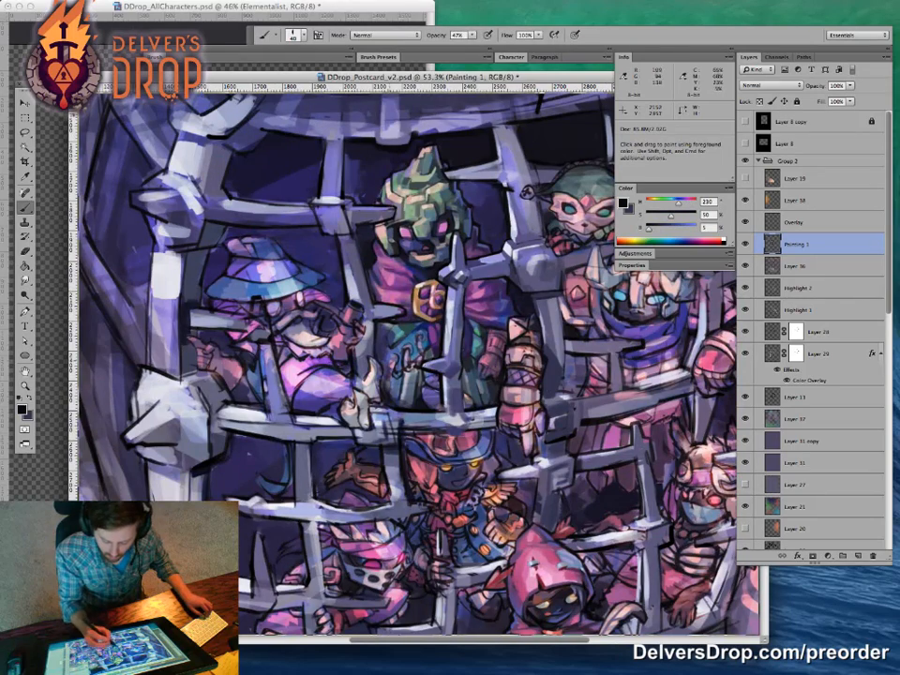
pyautogui.moveTo(137, 441); pyautogui.dragTo(158, 468)
# Step: Sample pink from the green-masked character's cape and set the brush to size 15 at 100% opacity
pyautogui.press('z')
pyautogui.moveTo(512, 394)
pyautogui.mouseDown()
pyautogui.moveTo(478, 409)
pyautogui.moveTo(473, 398)
pyautogui.moveTo(489, 397)
pyautogui.mouseUp()
pyautogui.press('b')
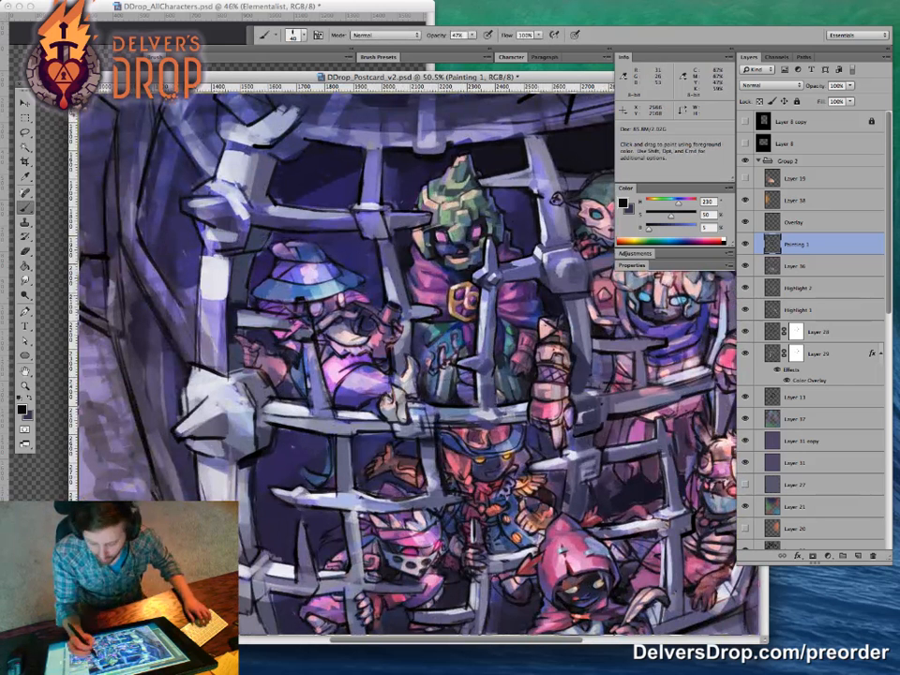
pyautogui.scroll(2, 551, 375)
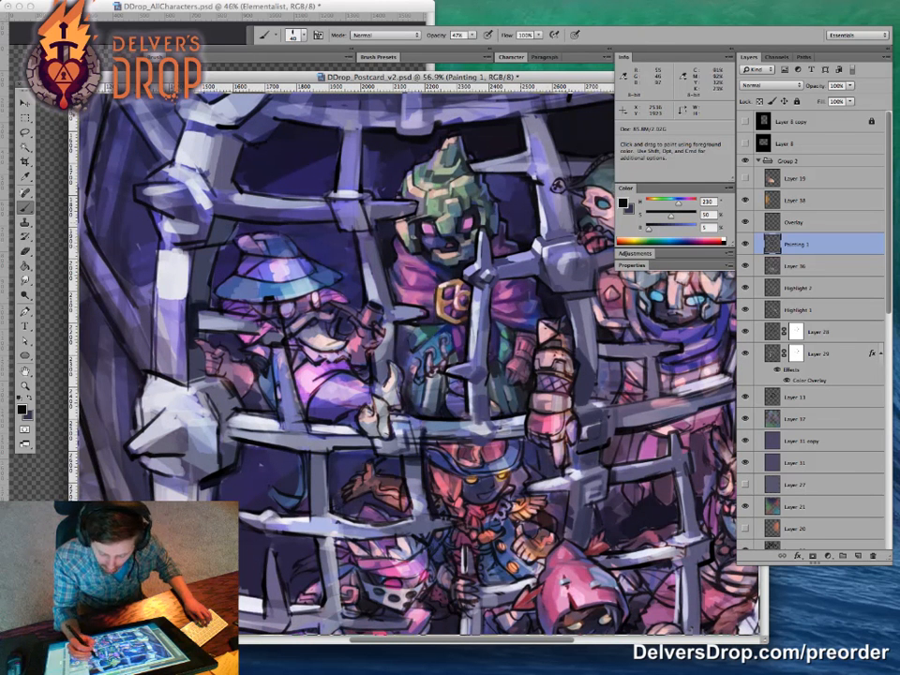
pyautogui.keyDown('alt'); pyautogui.click(506, 214); pyautogui.keyUp('alt')
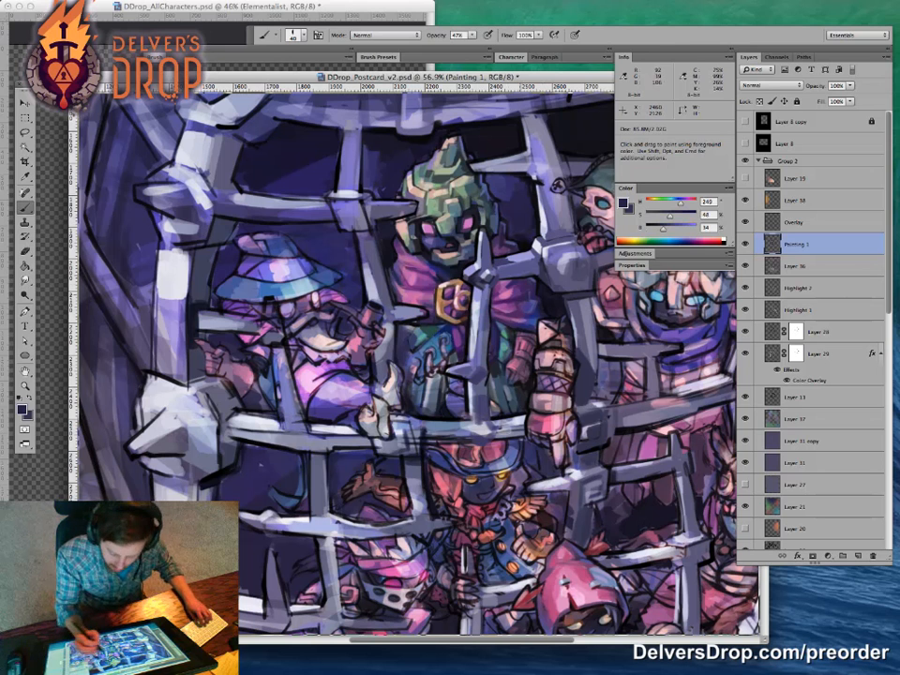
pyautogui.keyDown('alt'); pyautogui.click(411, 261); pyautogui.keyUp('alt')
pyautogui.press('[')
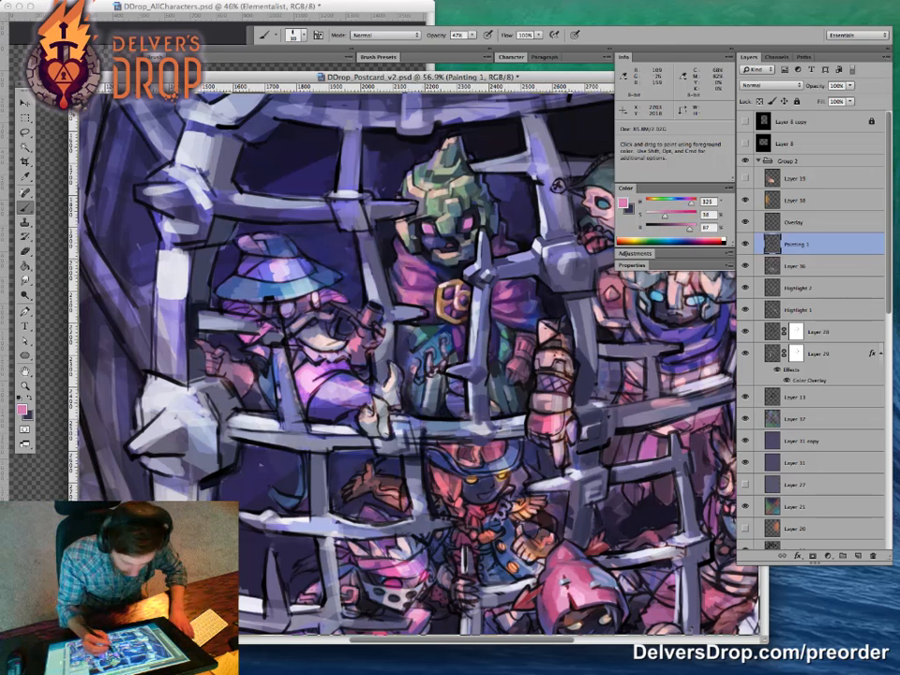
pyautogui.press('super')
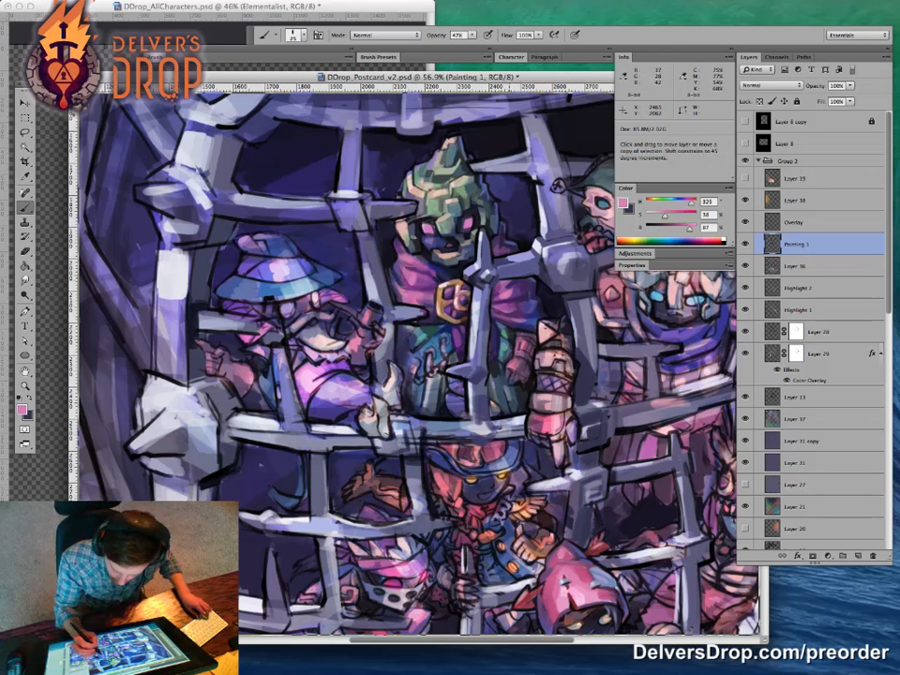
pyautogui.press('[')
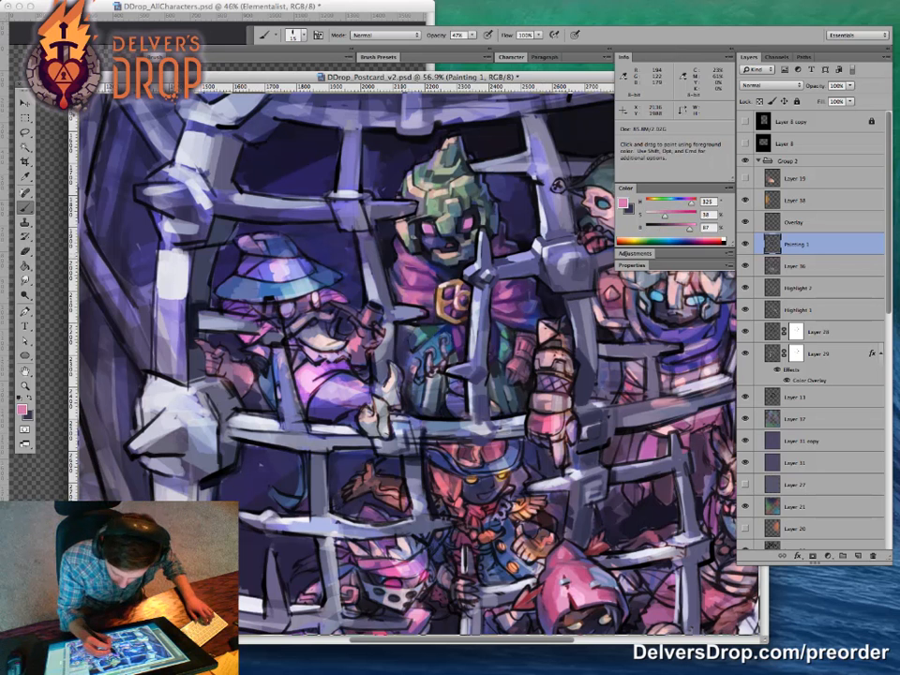
pyautogui.press('0')
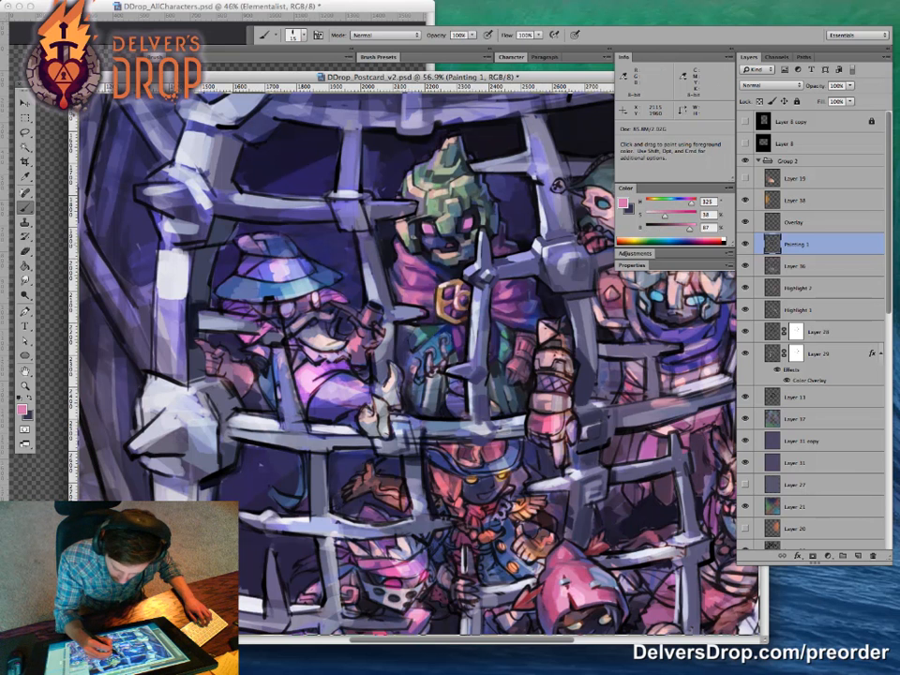
# Step: Refine the folds of the masked character's cape around the shoulder and collar with sampled violet, pink and purple shades
pyautogui.keyDown('alt'); pyautogui.click(403, 223); pyautogui.keyUp('alt')
pyautogui.moveTo(405, 288); pyautogui.dragTo(487, 288)
pyautogui.keyDown('alt'); pyautogui.click(281, 162); pyautogui.keyUp('alt')
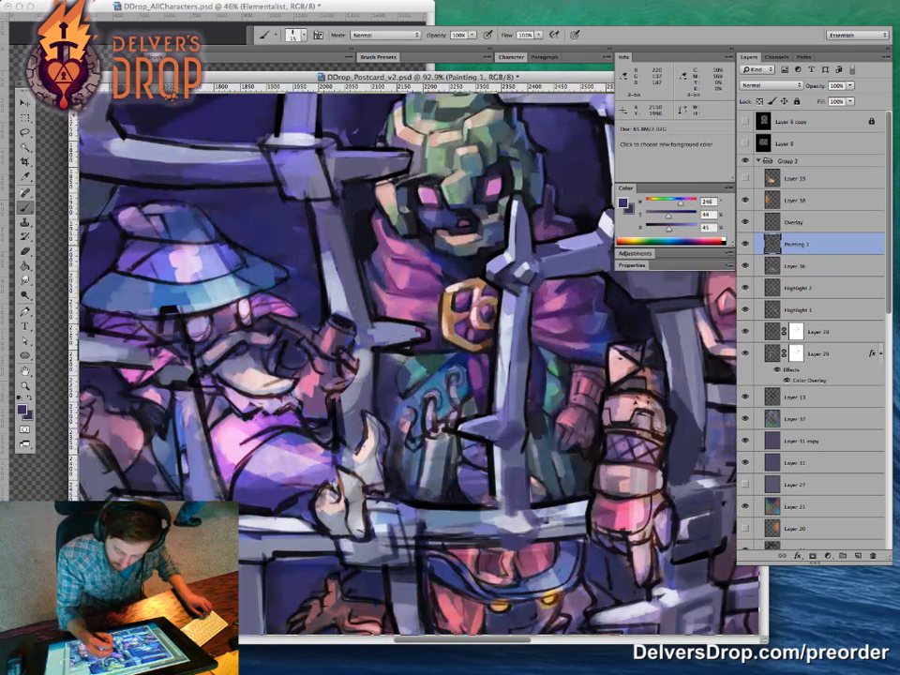
pyautogui.keyDown('alt'); pyautogui.click(418, 241); pyautogui.keyUp('alt')
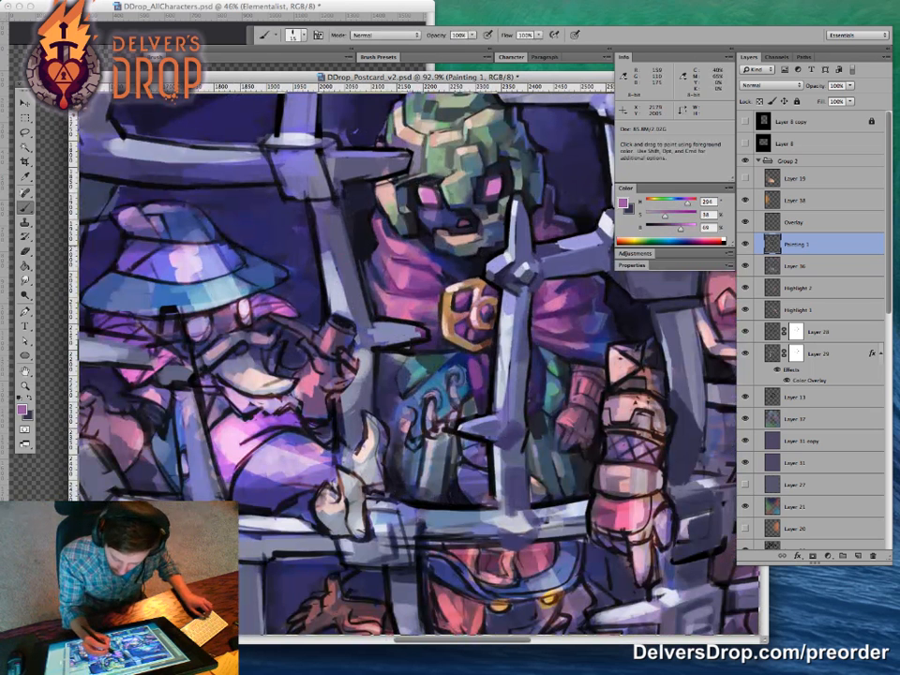
pyautogui.keyDown('alt'); pyautogui.click(426, 208); pyautogui.keyUp('alt')
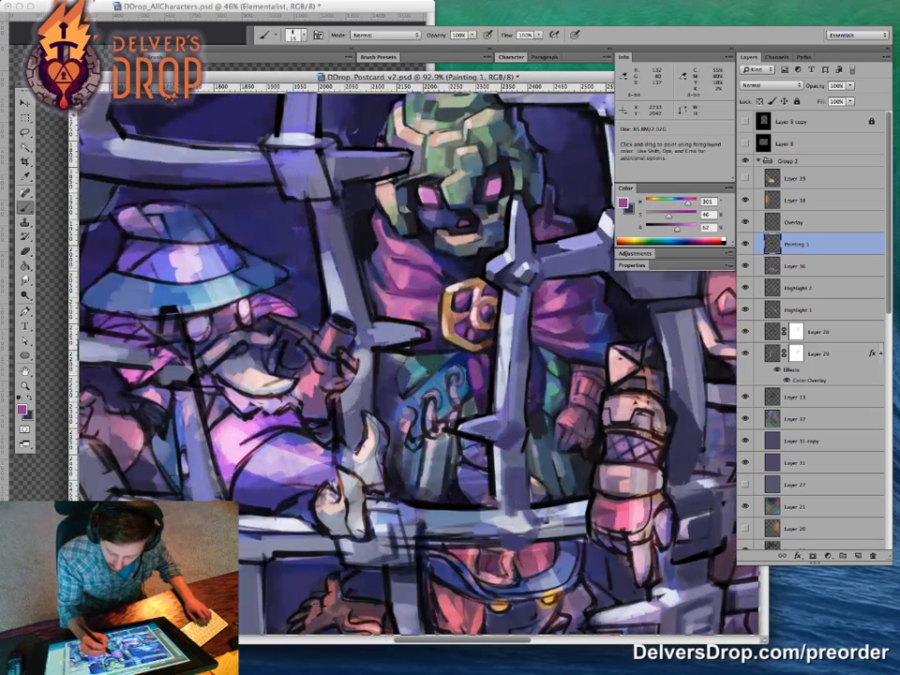
pyautogui.keyDown('alt'); pyautogui.click(418, 266); pyautogui.keyUp('alt')
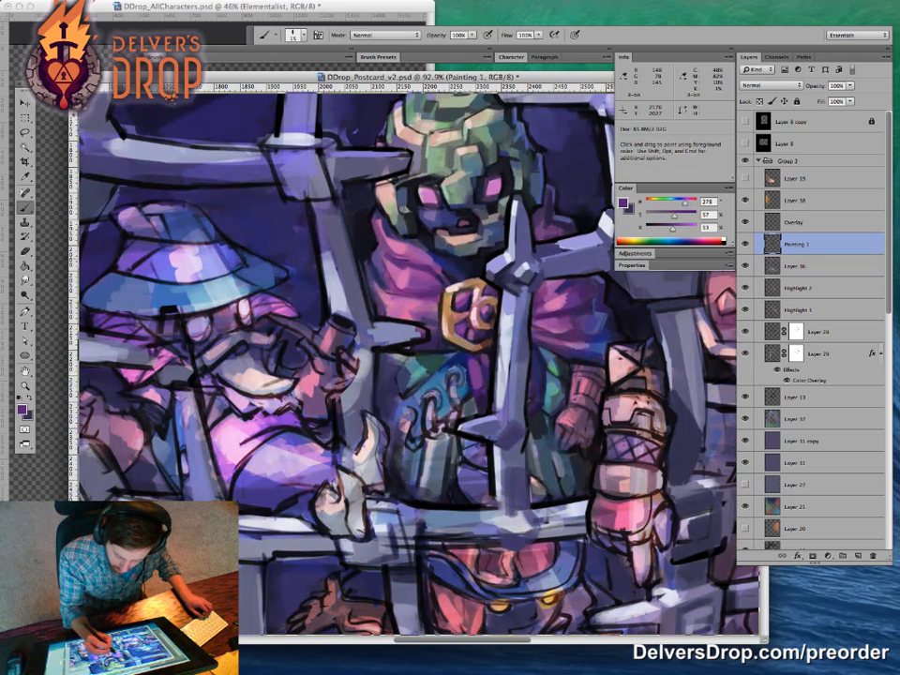
# Step: Define the outer edge of the masked character's cape with near-black and muted blue, and sample purple from its opposite side
pyautogui.press('z')
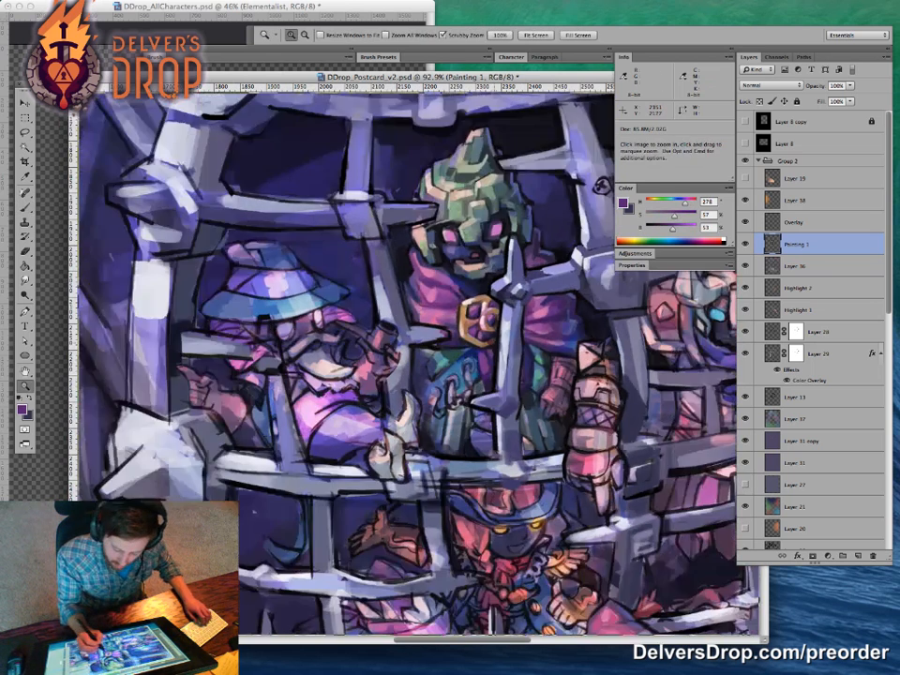
pyautogui.click(494, 345)
pyautogui.press('b')
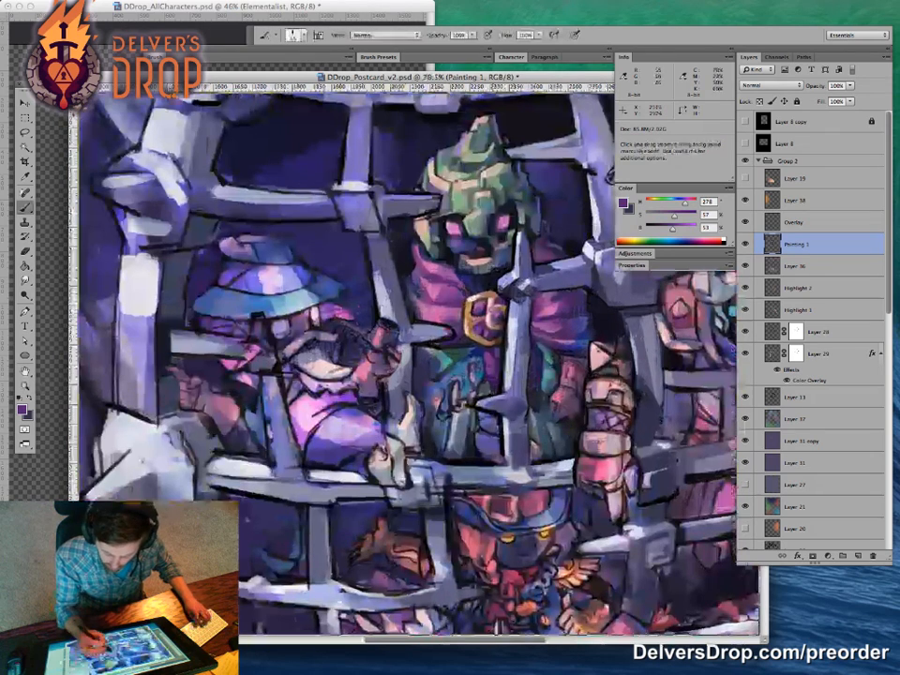
pyautogui.keyDown('alt'); pyautogui.click(411, 236); pyautogui.keyUp('alt')
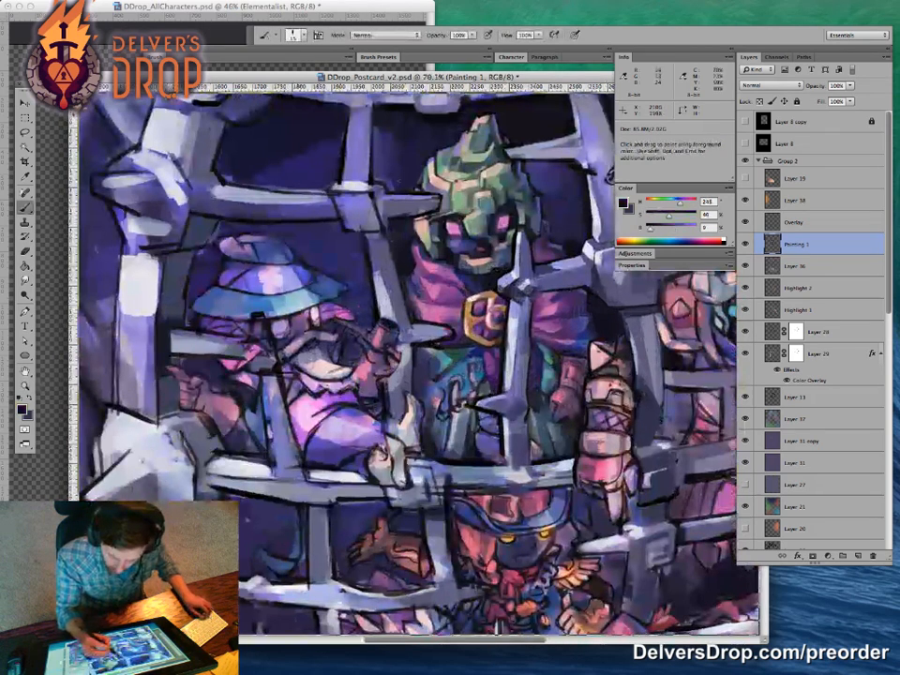
pyautogui.moveTo(412, 266); pyautogui.dragTo(409, 277)
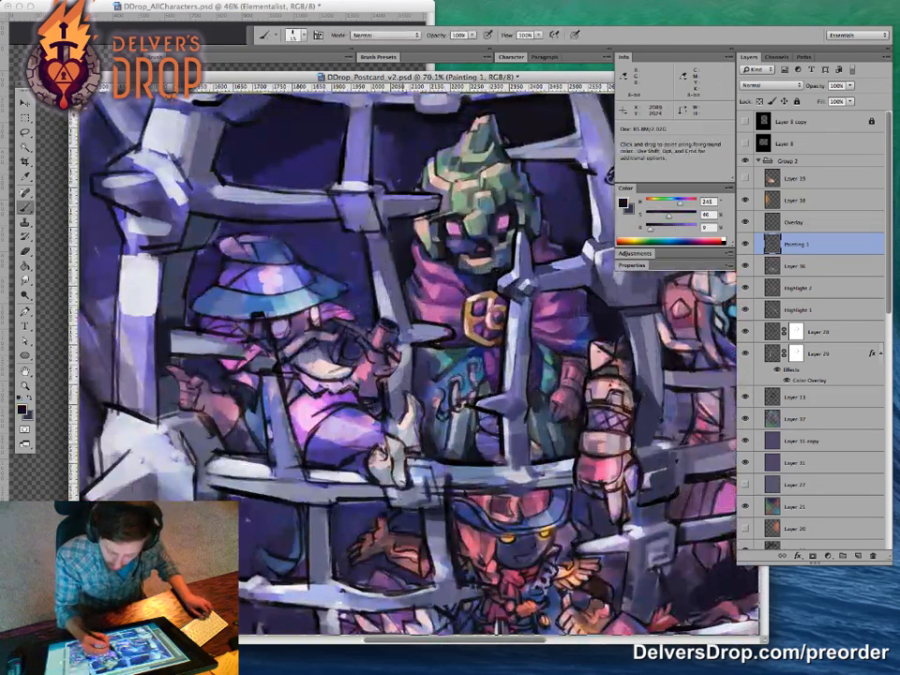
pyautogui.keyDown('alt'); pyautogui.click(385, 288); pyautogui.keyUp('alt')
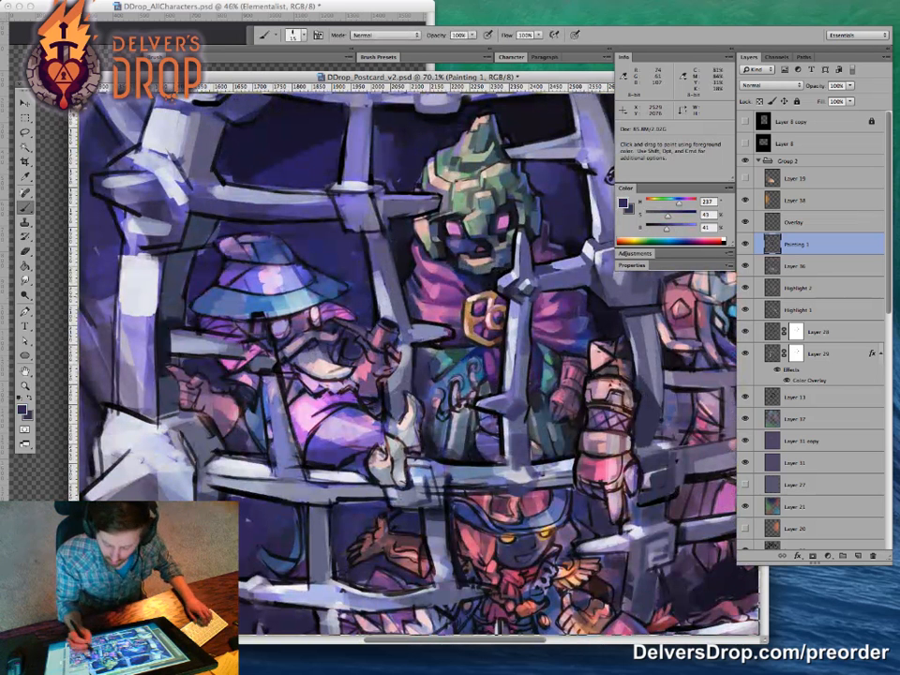
pyautogui.keyDown('alt'); pyautogui.click(560, 306); pyautogui.keyUp('alt')
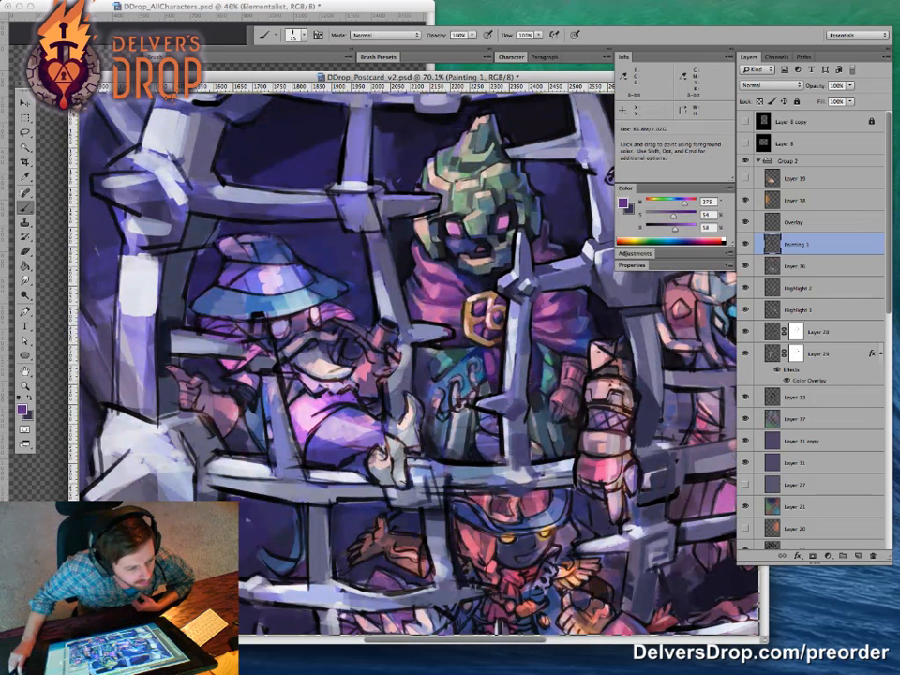
# Step: Examine the lower caged characters without the interface panels, and review the whole postcard composition at several magnifications
pyautogui.press('Tab')
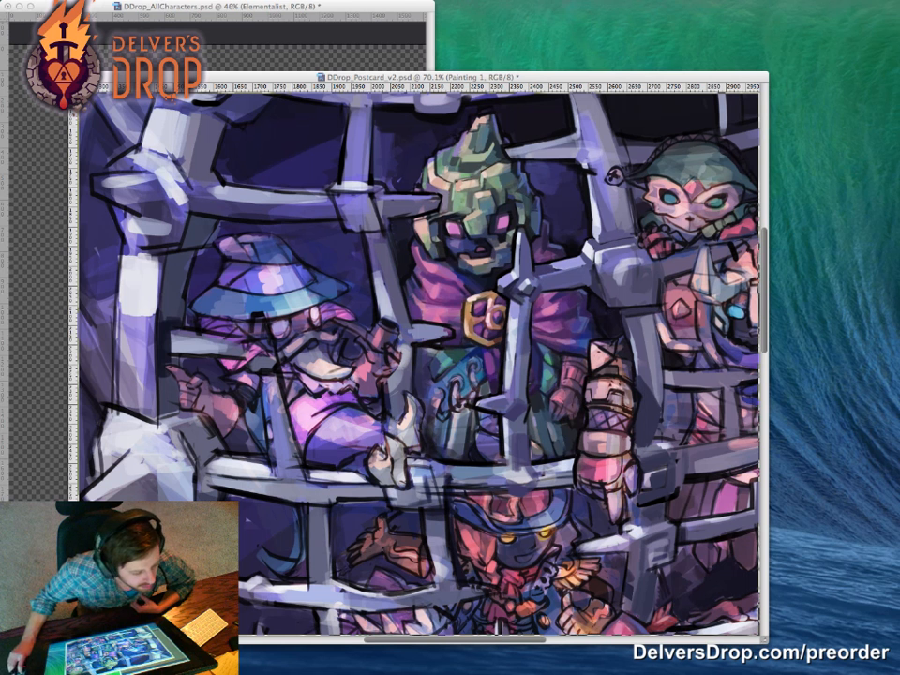
pyautogui.scroll(-3, 419, 363)
pyautogui.scroll(-10, 419, 363)
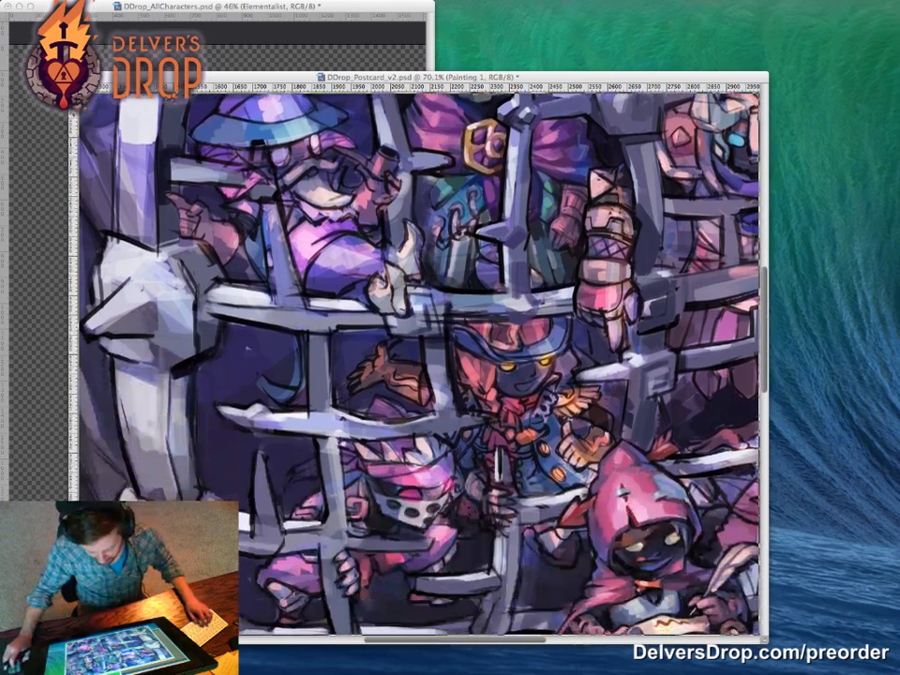
pyautogui.scroll(-1, 419, 363)
pyautogui.press('Tab')
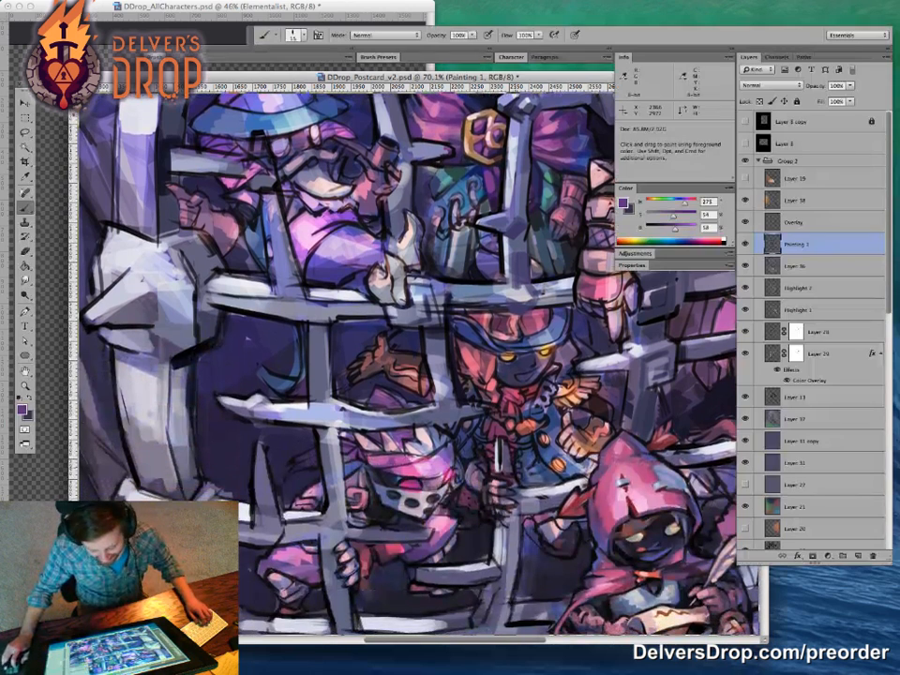
pyautogui.press('z')
pyautogui.moveTo(459, 412); pyautogui.dragTo(339, 422)
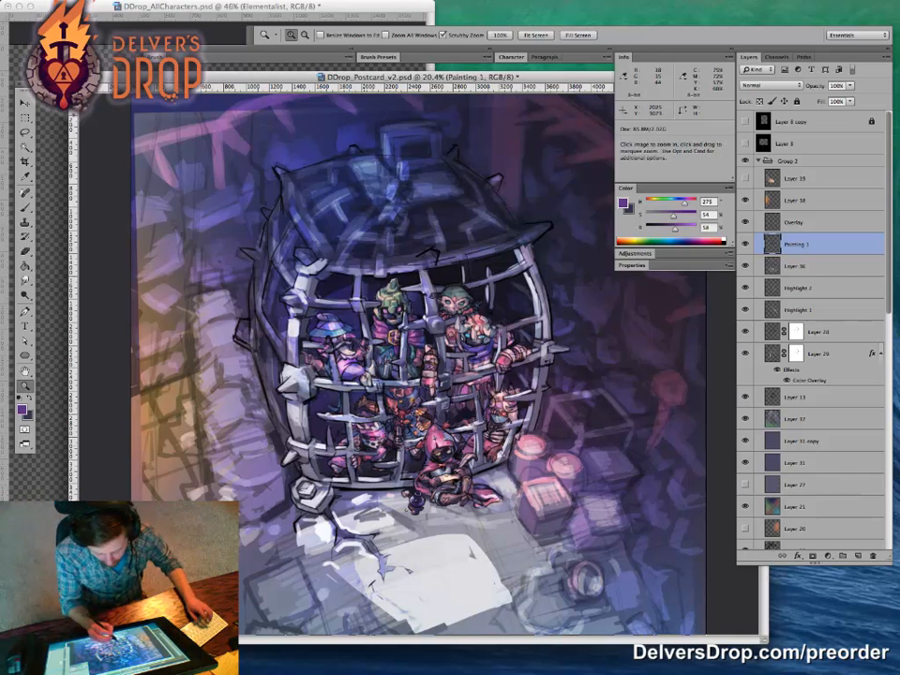
pyautogui.moveTo(372, 457); pyautogui.dragTo(392, 472)
pyautogui.press('v')
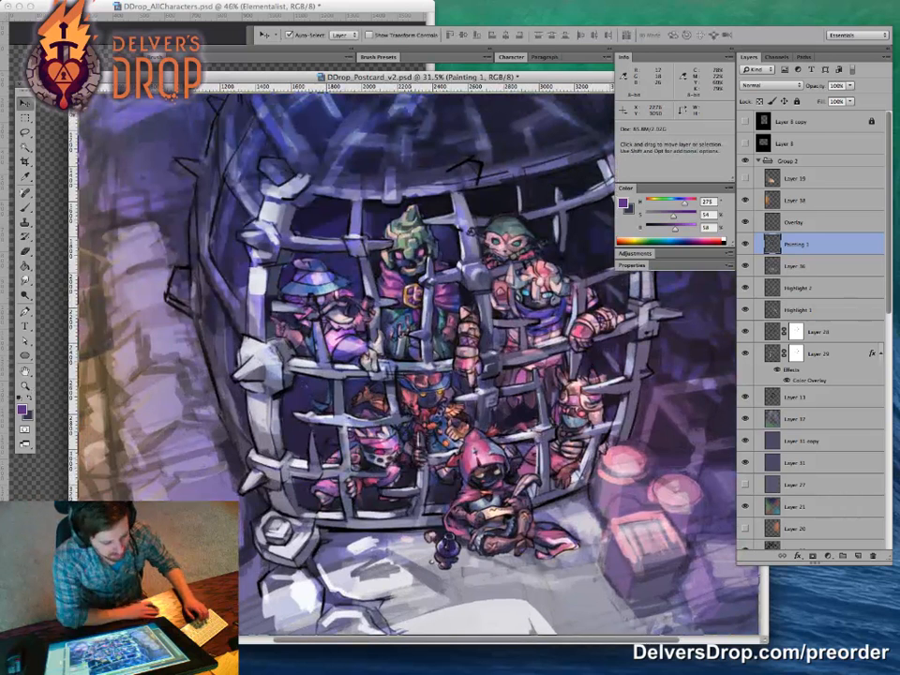
pyautogui.press('z')
pyautogui.moveTo(501, 428); pyautogui.dragTo(436, 425)
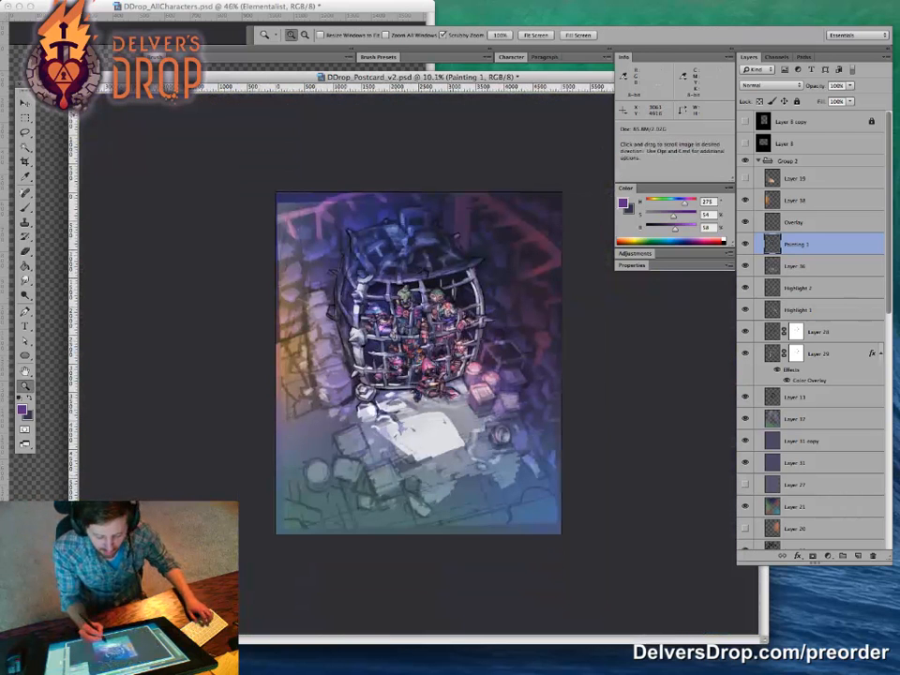
pyautogui.click(466, 453)
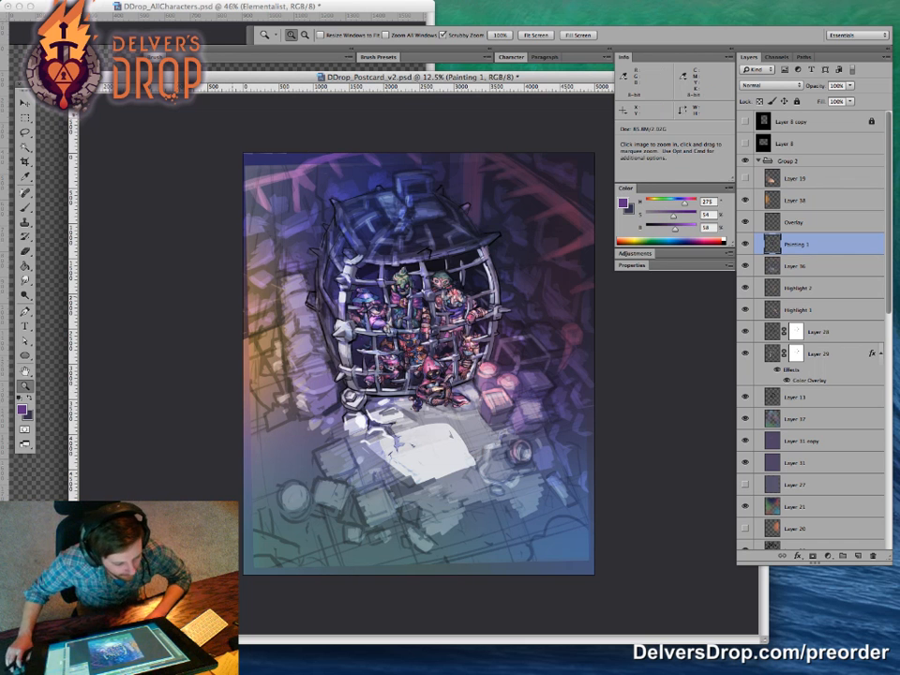
pyautogui.click(389, 364)
pyautogui.click(389, 364)
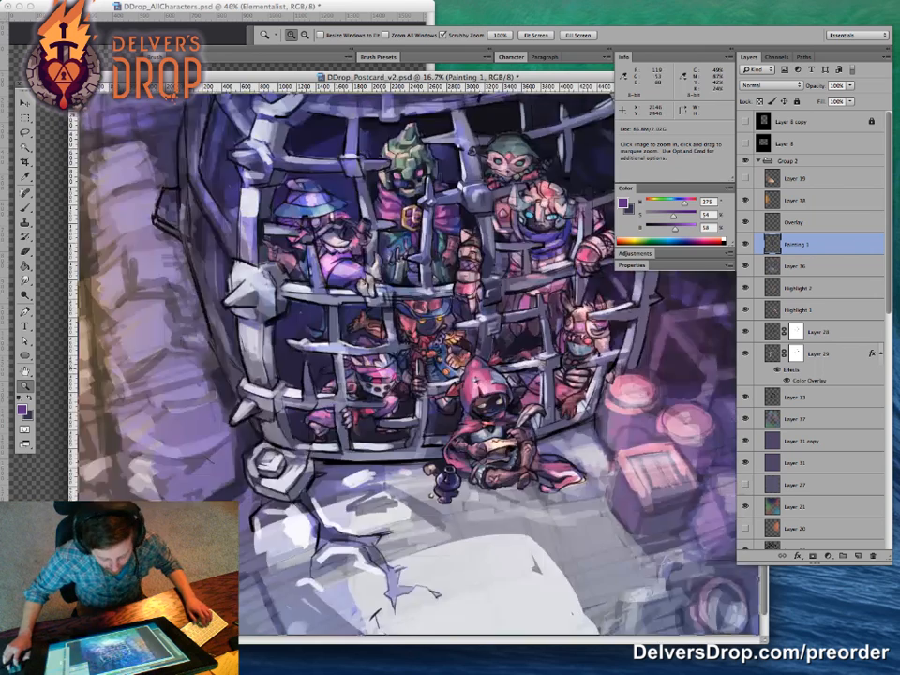
# Step: Check the lower caged characters up close against the full composition, and save DDrop_Postcard_v2.psd
pyautogui.moveTo(395, 363); pyautogui.dragTo(460, 364)
pyautogui.moveTo(394, 387); pyautogui.dragTo(422, 331)
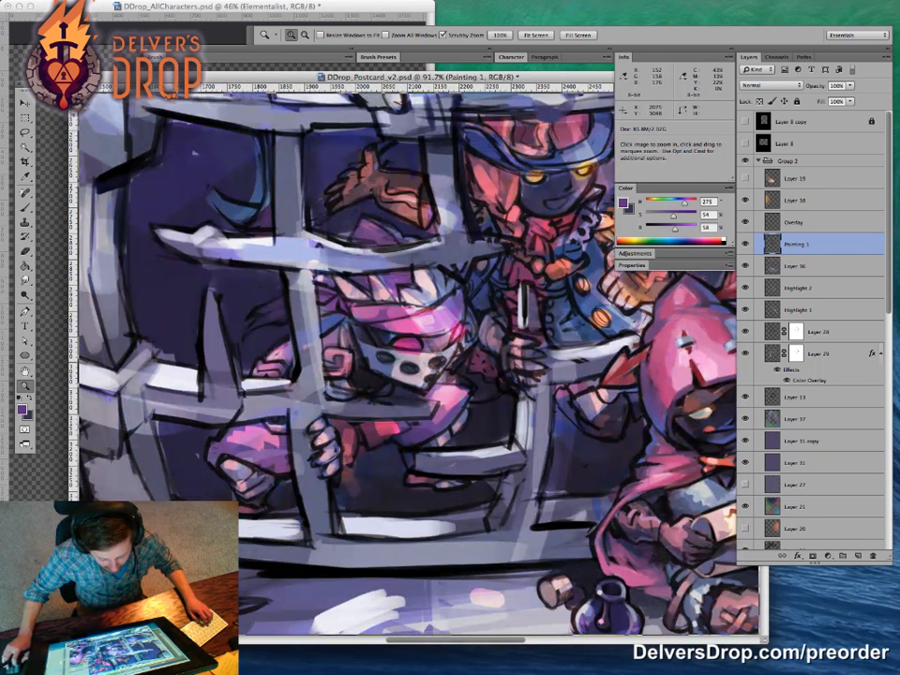
pyautogui.moveTo(431, 377); pyautogui.dragTo(350, 392)
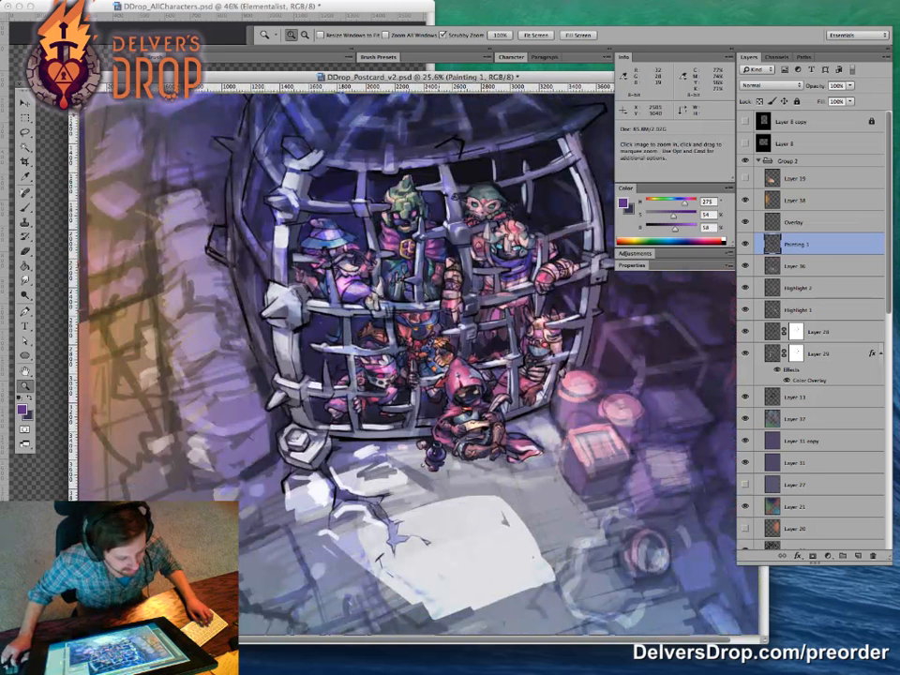
pyautogui.moveTo(448, 389); pyautogui.dragTo(467, 415)
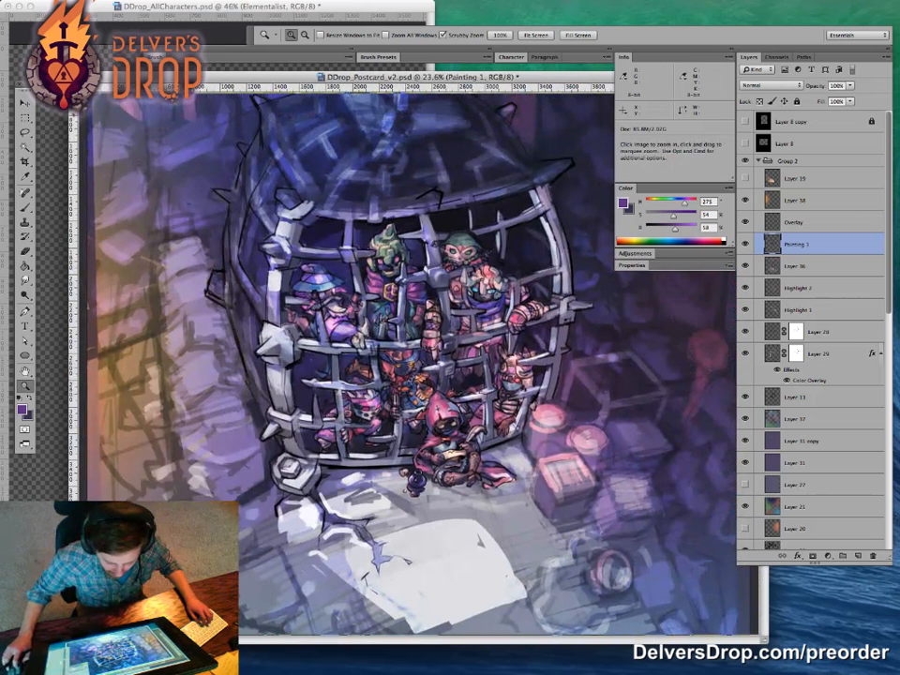
pyautogui.moveTo(422, 77); pyautogui.dragTo(403, 74)
pyautogui.moveTo(426, 339); pyautogui.dragTo(408, 338)
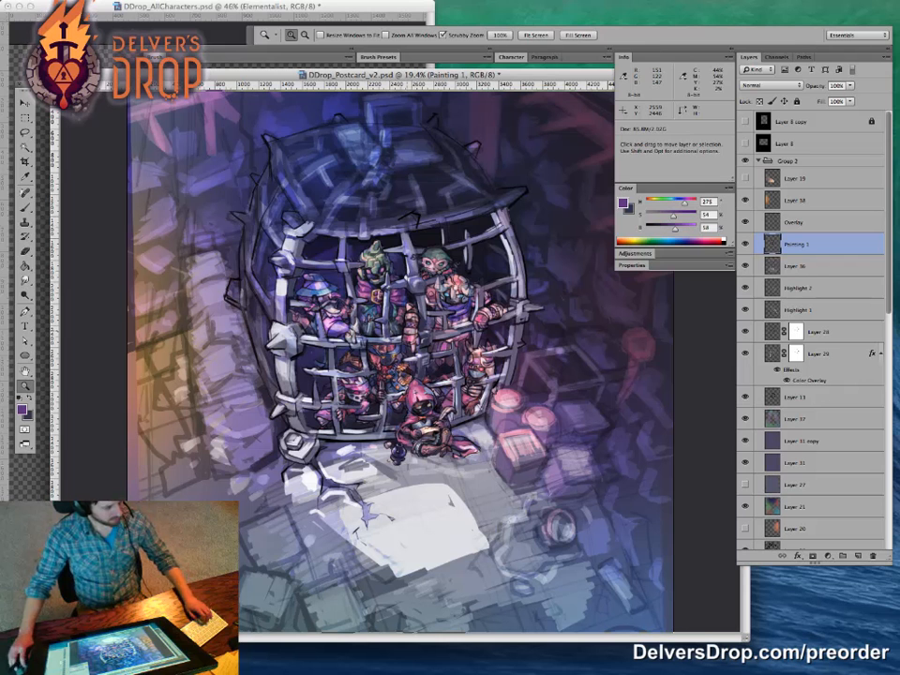
pyautogui.press('Tab')
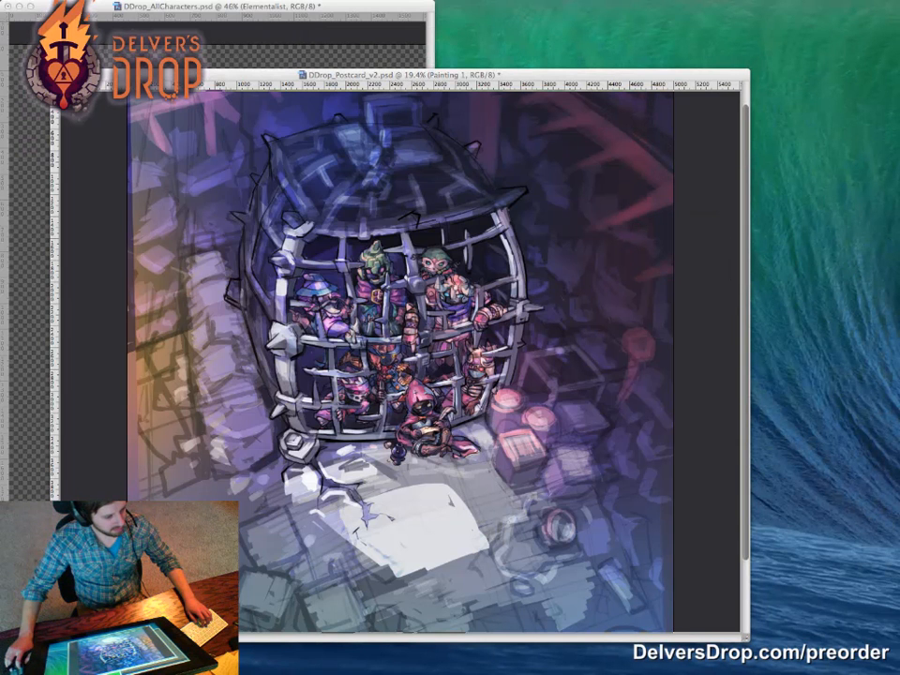
pyautogui.press('super+s')
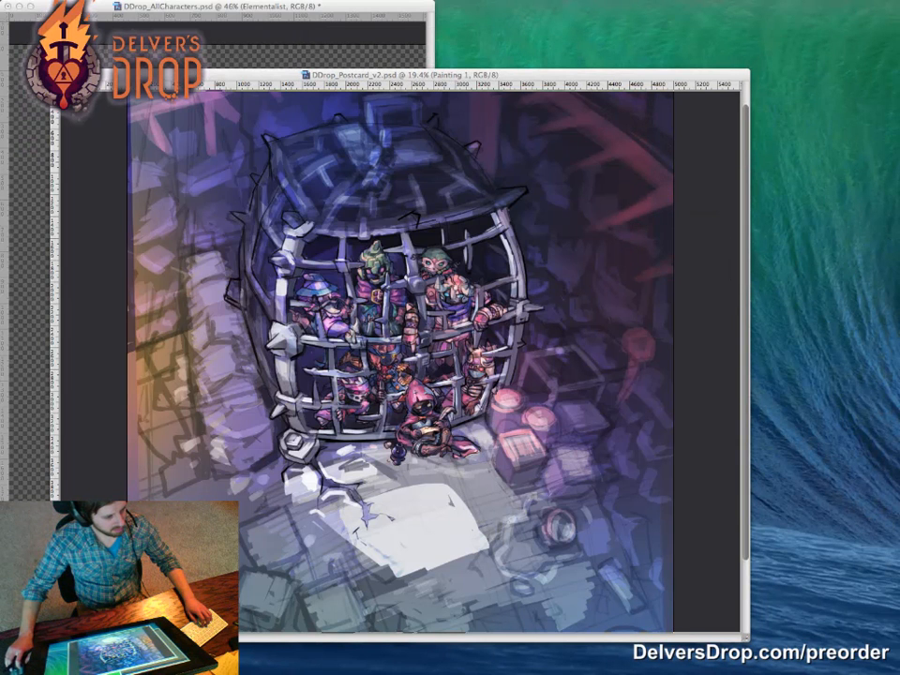
pyautogui.press('Tab')
pyautogui.press('Tab')
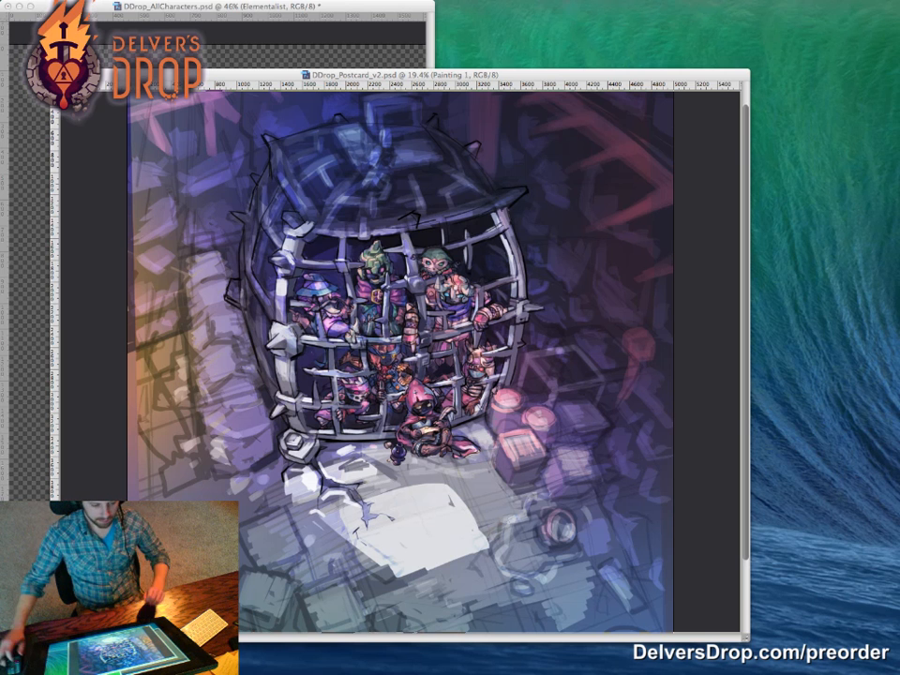
pyautogui.press('Tab')
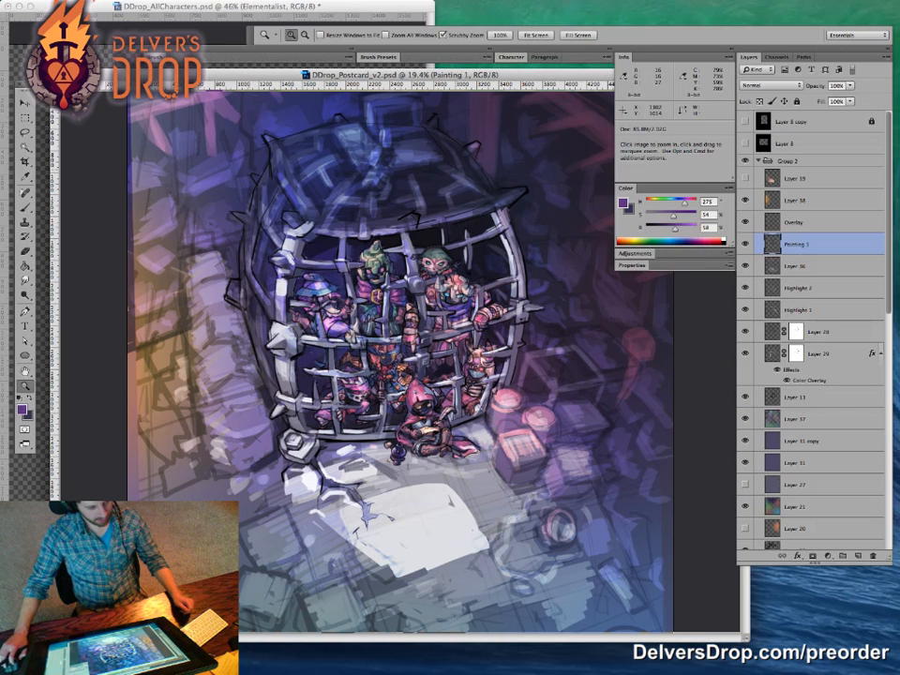
pyautogui.press('Tab')
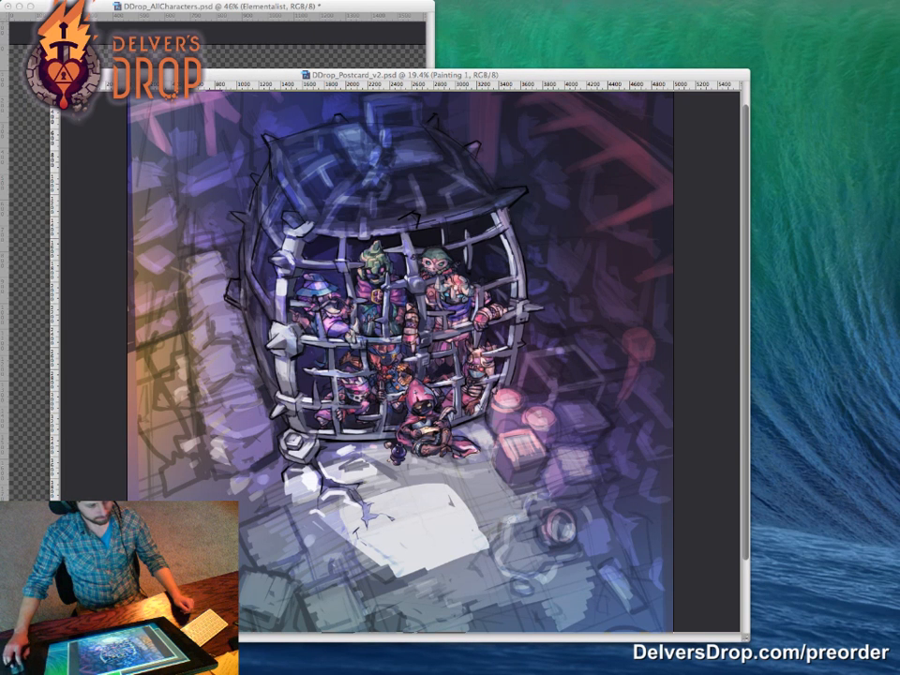
# Step: Bring up the earlier mirrored postcard sketch in full-screen mode and examine its cage and character composition at several magnifications
pyautogui.press('Tab')
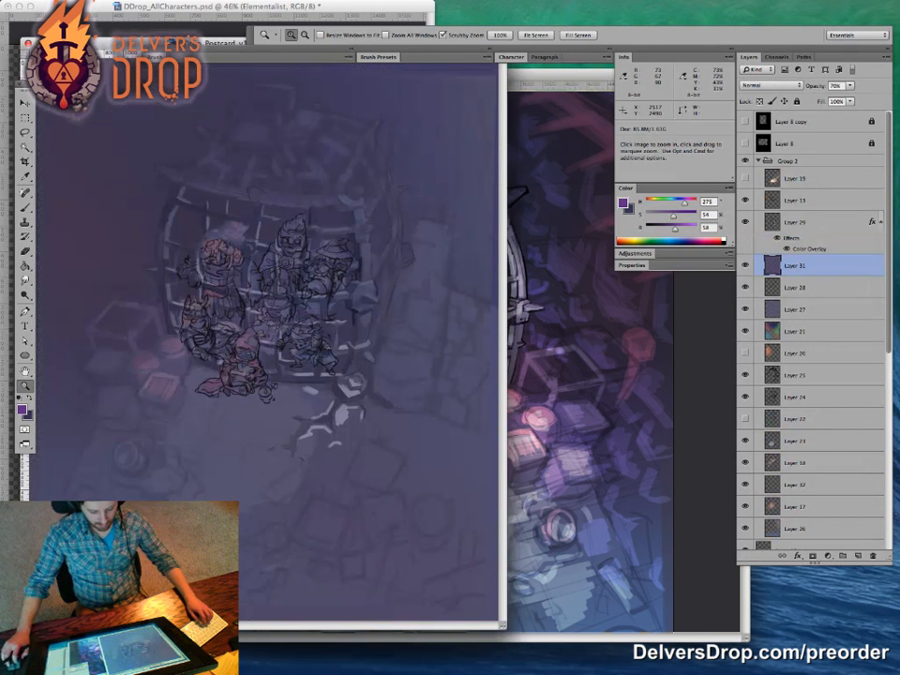
pyautogui.press('super+equal')
pyautogui.press('super+equal')
pyautogui.press('f')
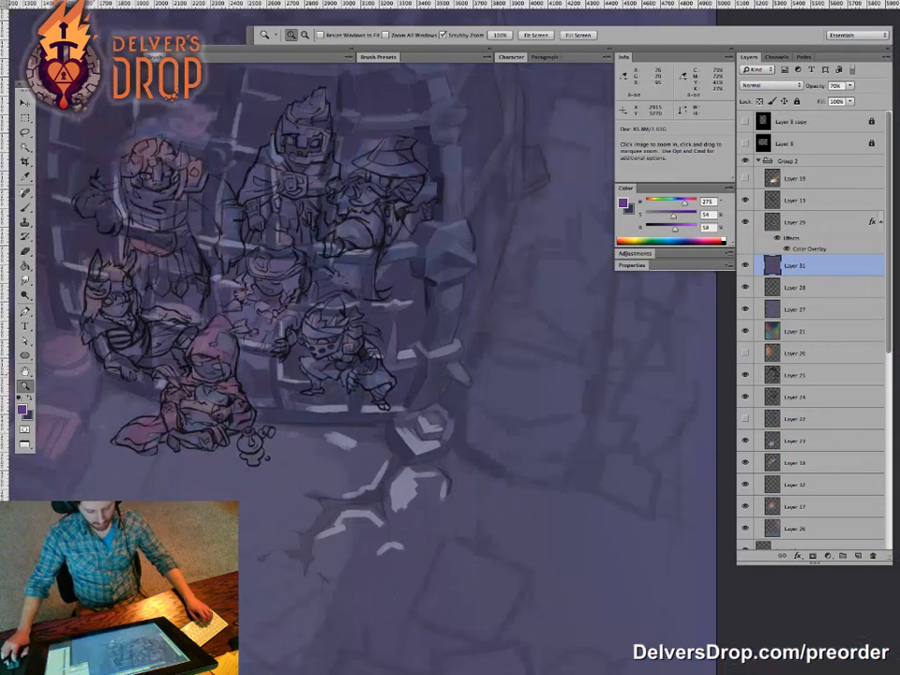
pyautogui.press('super+minus')
pyautogui.press('super+minus')
pyautogui.press('super+minus')
pyautogui.press('super+minus')
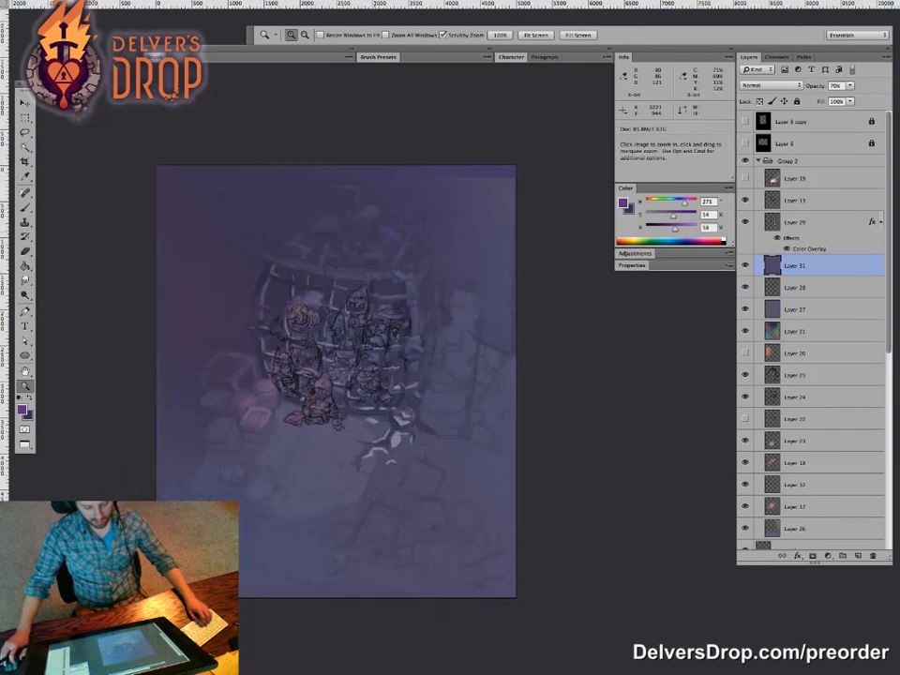
pyautogui.moveTo(335, 381); pyautogui.dragTo(352, 384)
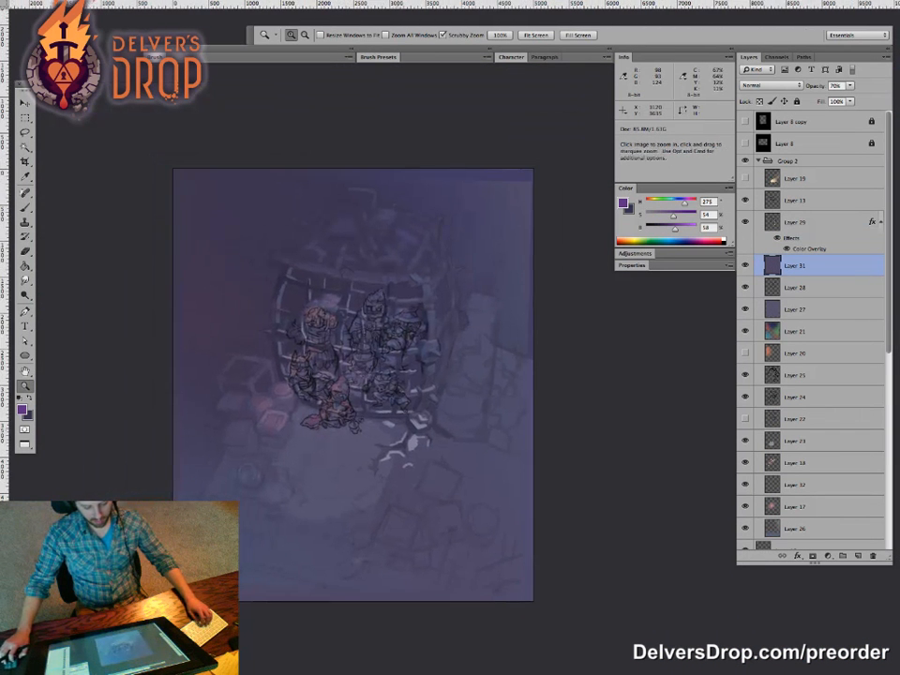
pyautogui.press('super+plus')
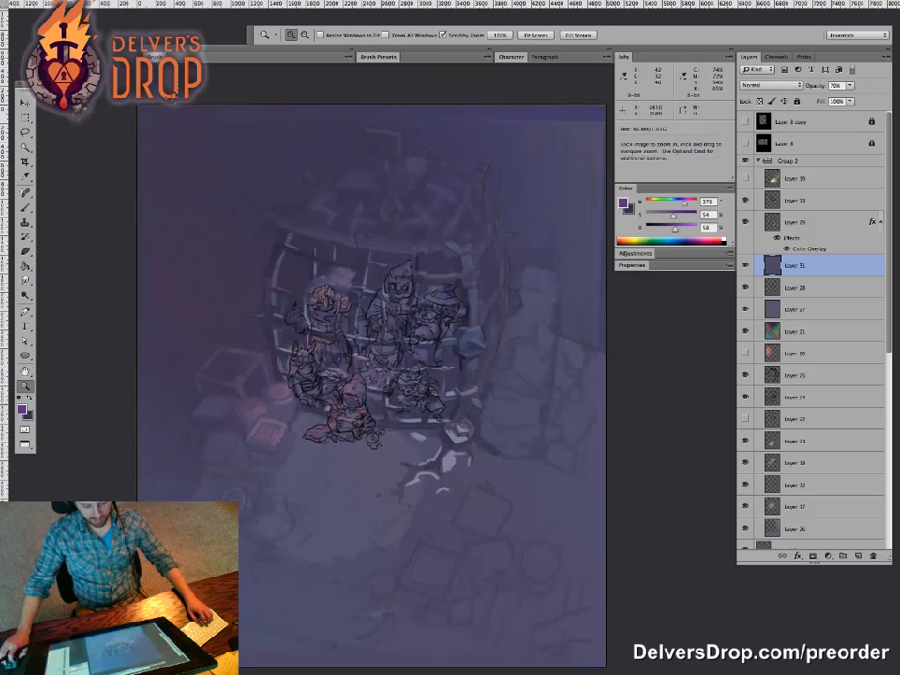
pyautogui.press('super+minus')
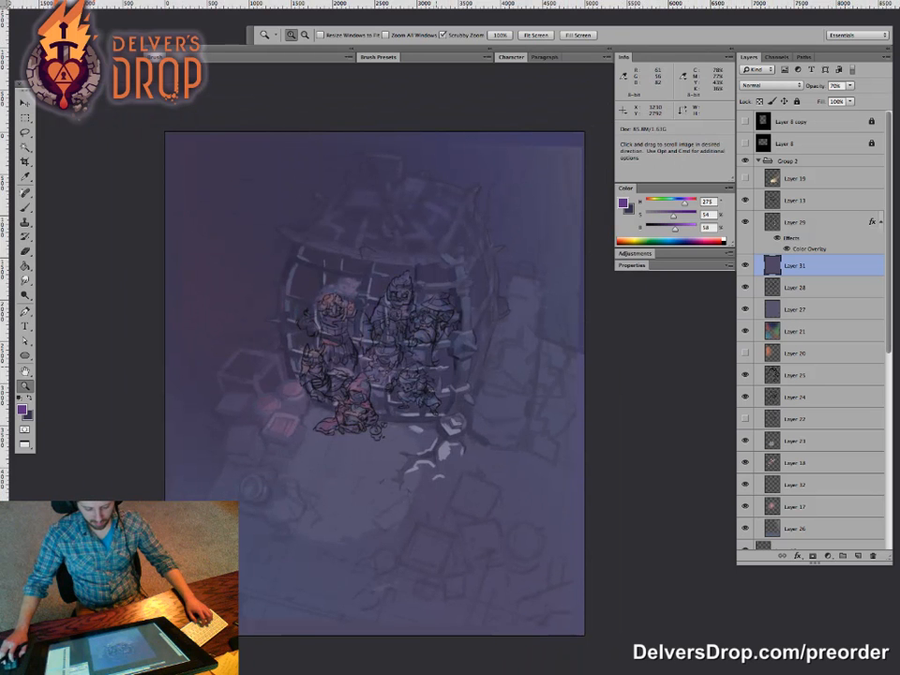
pyautogui.moveTo(375, 375); pyautogui.dragTo(369, 386)
pyautogui.press('super+plus')
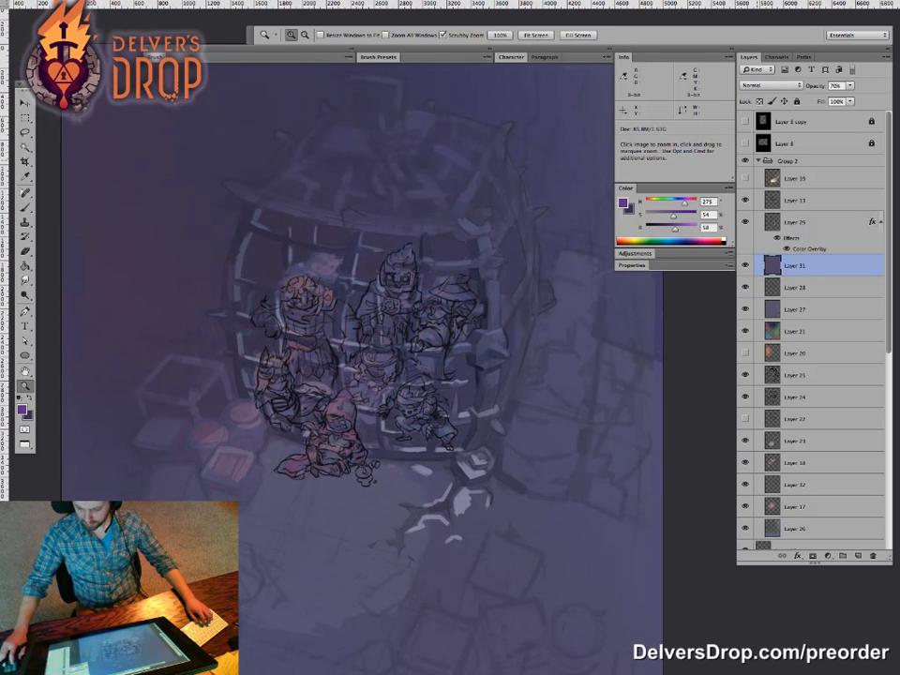
# Step: Collapse Group 2 and hide Layer 34, Layer 33, Layer 9 and Layer 11 in the earlier postcard sketch
pyautogui.click(758, 162)
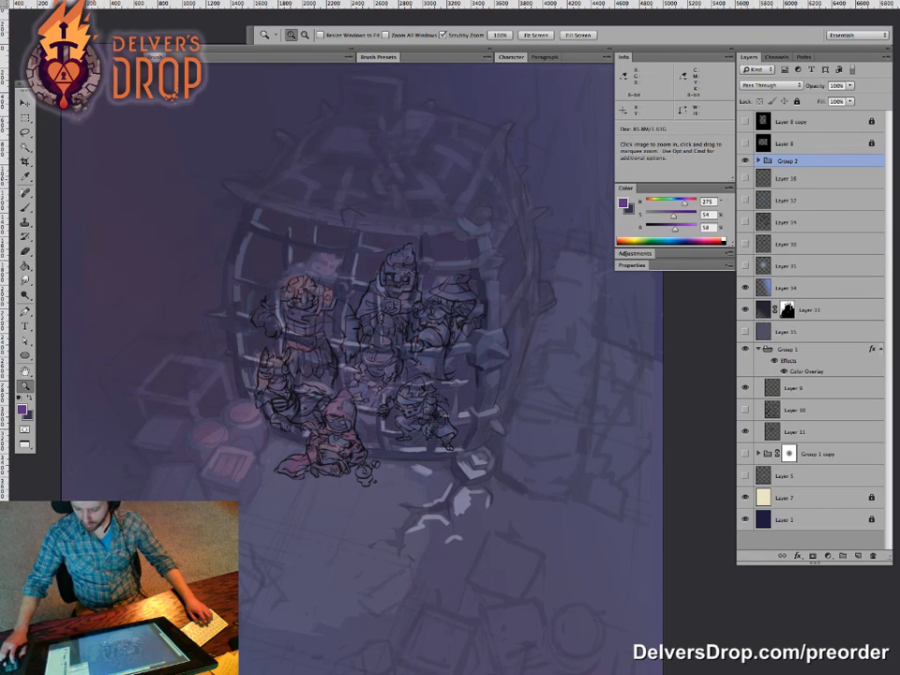
pyautogui.click(745, 349)
pyautogui.click(745, 409)
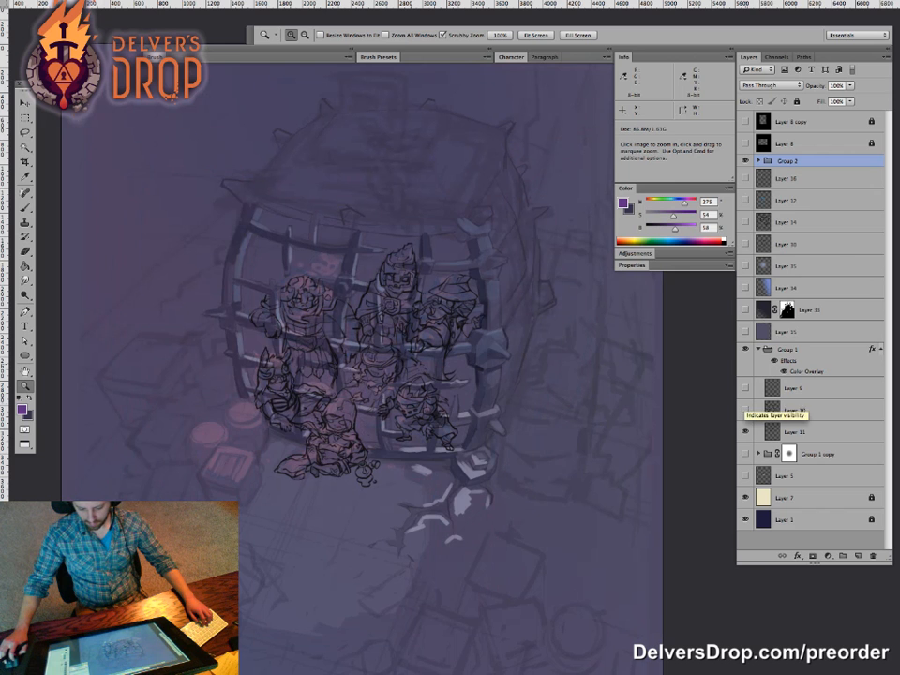
pyautogui.scroll(5, 375, 328)
pyautogui.scroll(-2, 374, 328)
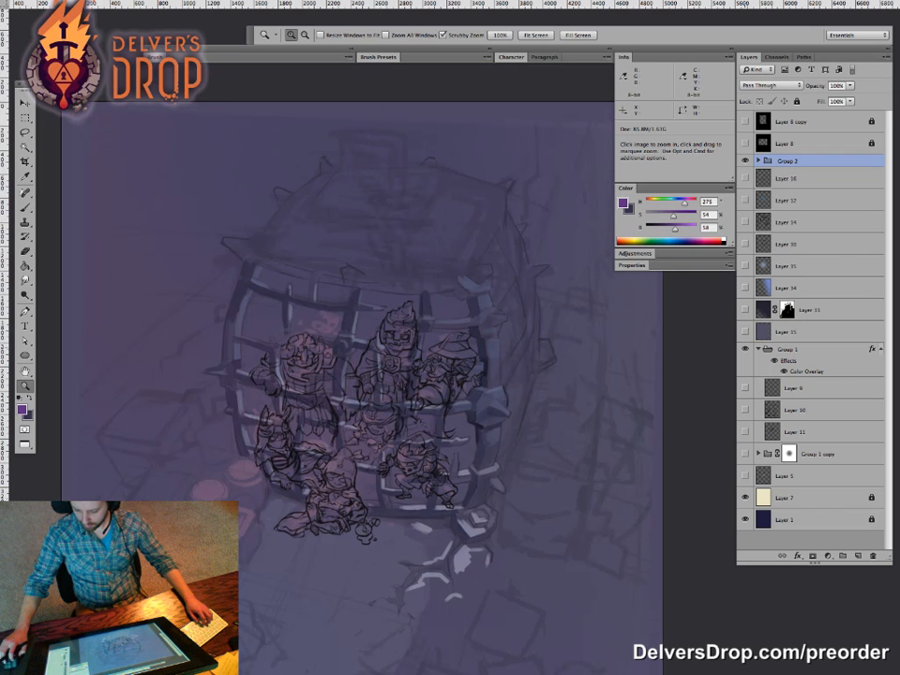
pyautogui.click(745, 348)
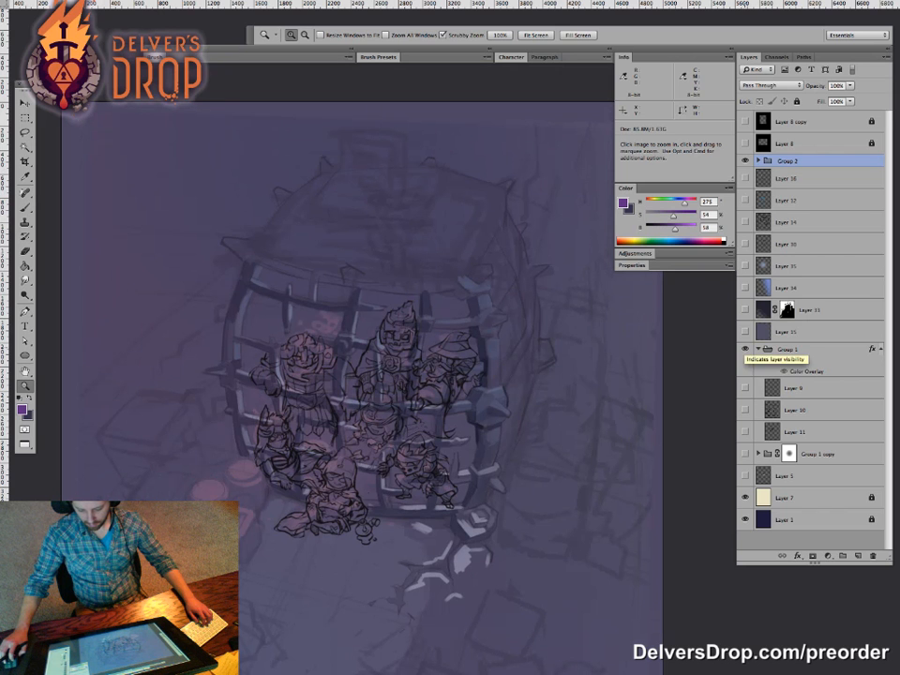
# Step: Expand Group 1 copy to inspect its contents, and show Layer 10 inside Group 1
pyautogui.click(758, 453)
pyautogui.scroll(-5, 811, 453)
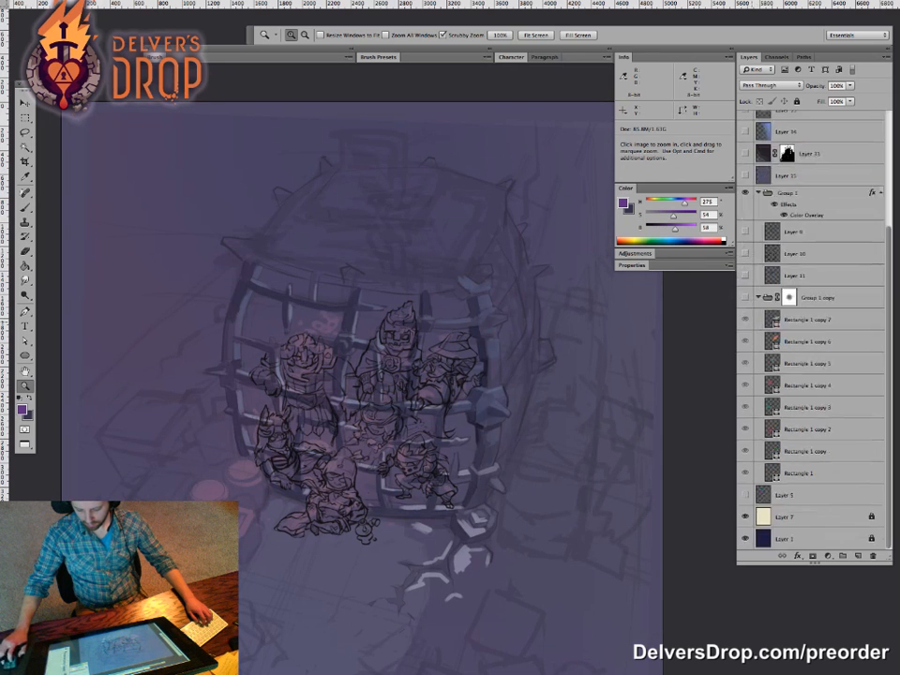
pyautogui.click(745, 297)
pyautogui.scroll(1, 811, 328)
pyautogui.scroll(1, 811, 328)
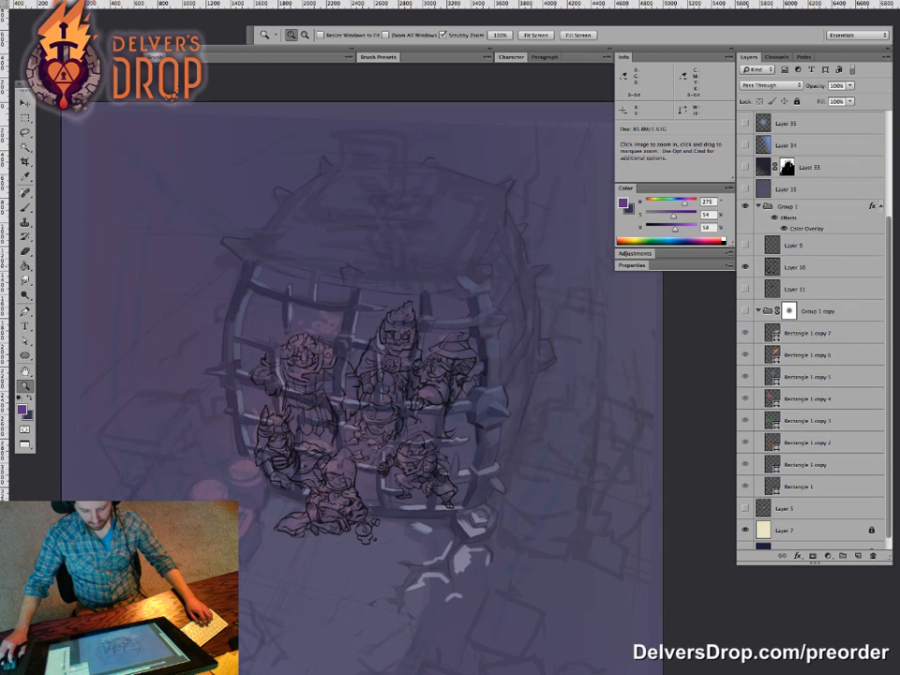
pyautogui.moveTo(460, 426); pyautogui.dragTo(398, 427)
# Step: Set Layer 10's opacity to 100% and move the layer above Group 2
pyautogui.click(810, 267)
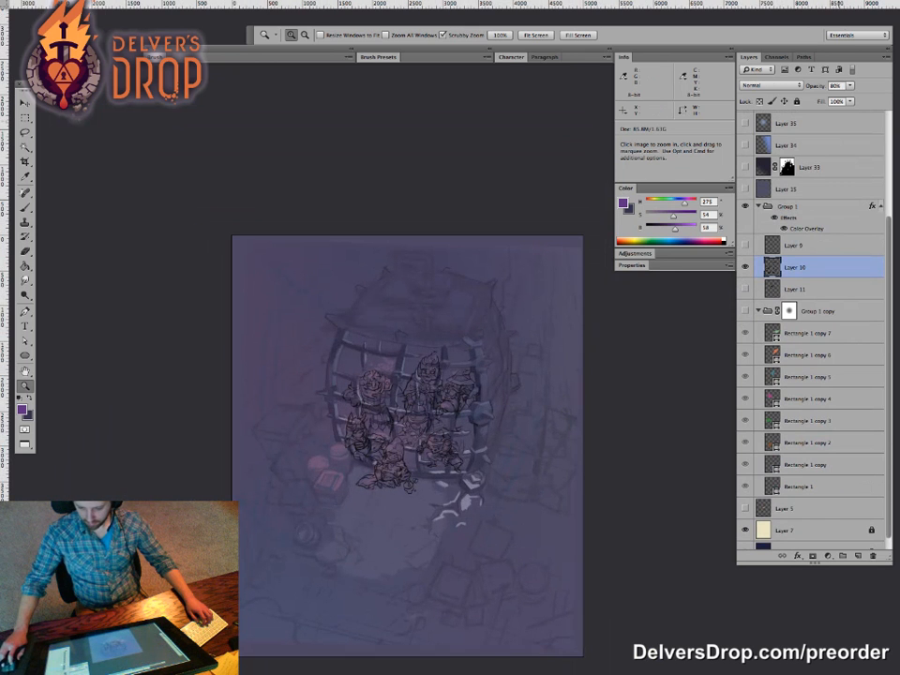
pyautogui.click(850, 85)
pyautogui.scroll(5, 811, 328)
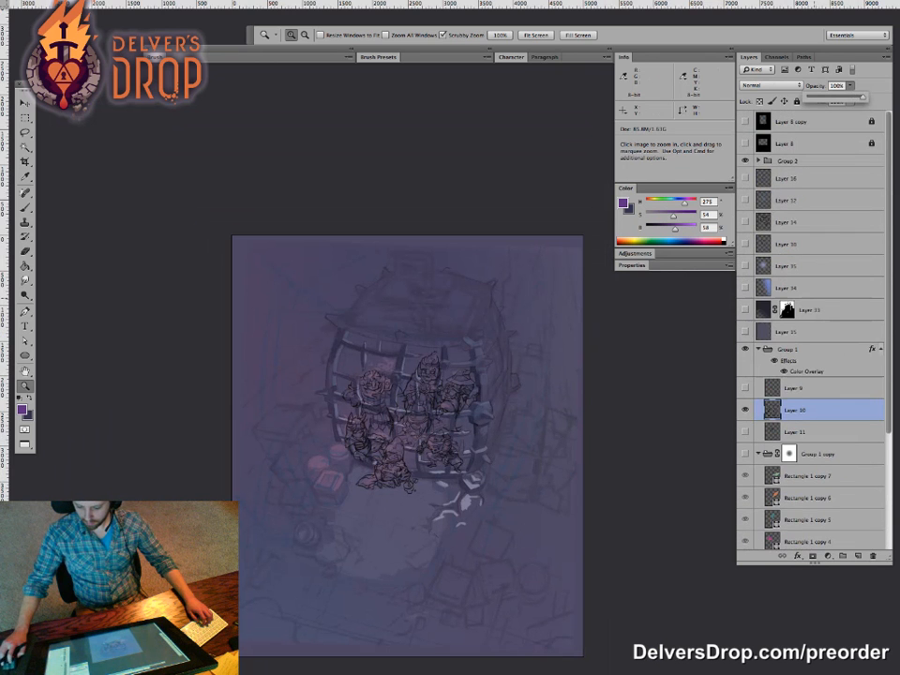
pyautogui.moveTo(811, 410)
pyautogui.mouseDown()
pyautogui.moveTo(811, 148)
pyautogui.moveTo(810, 157)
pyautogui.mouseUp()
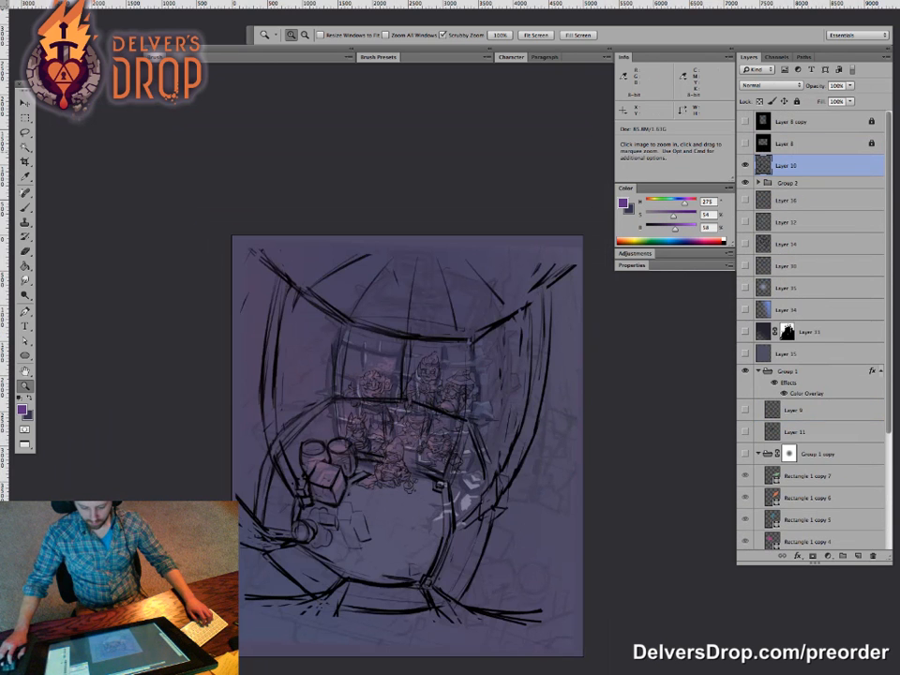
# Step: Set the brush size to 150 for marking over the room sketch on Layer 10
pyautogui.moveTo(526, 409); pyautogui.dragTo(529, 393)
pyautogui.moveTo(425, 413); pyautogui.dragTo(449, 411)
pyautogui.moveTo(450, 497); pyautogui.dragTo(436, 497)
pyautogui.moveTo(405, 447); pyautogui.dragTo(424, 440)
pyautogui.press('b')
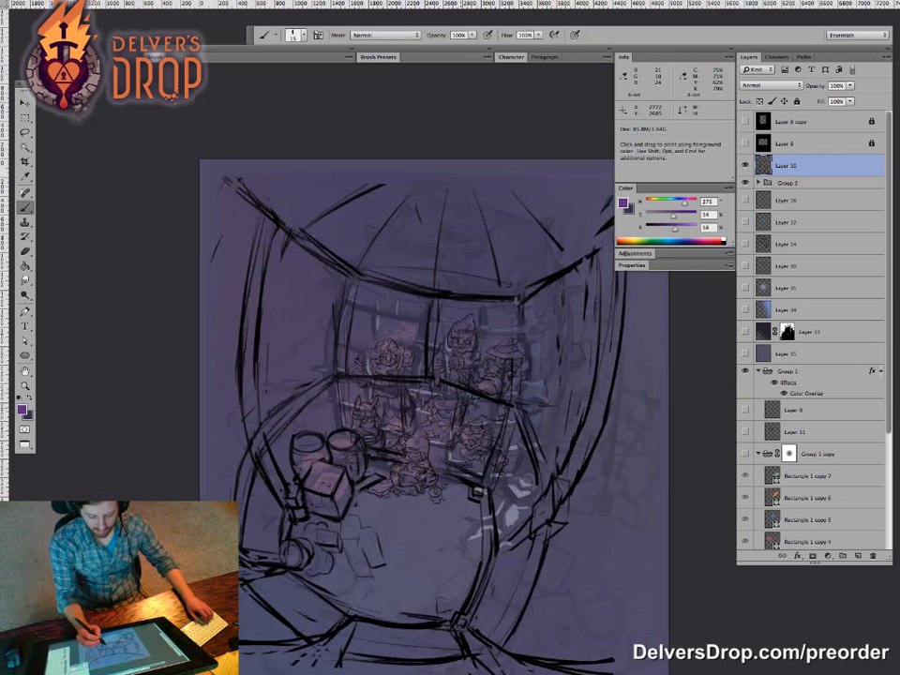
pyautogui.press('z')
pyautogui.moveTo(463, 442); pyautogui.dragTo(458, 433)
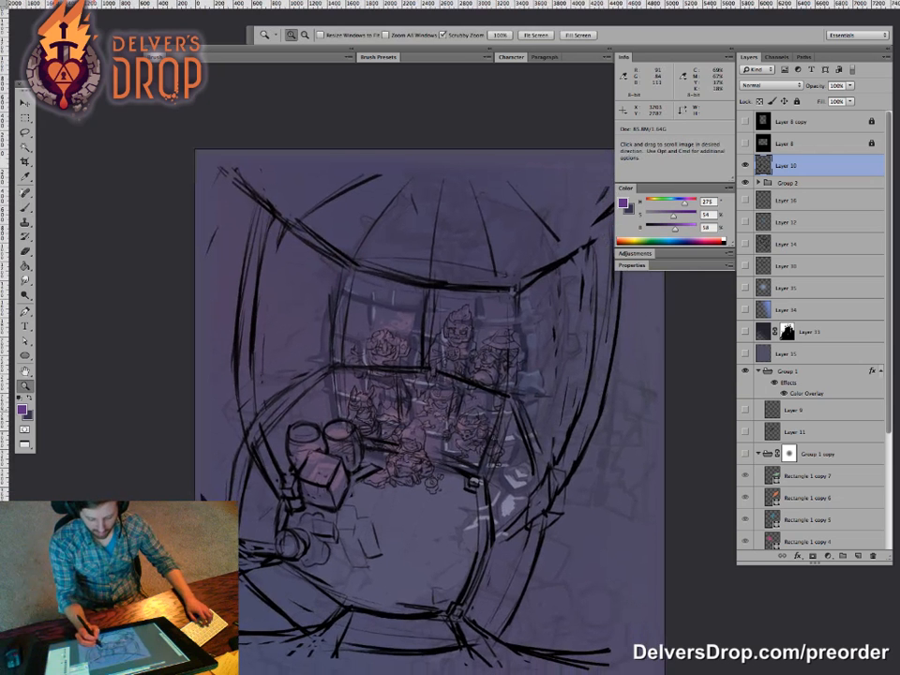
pyautogui.press('b')
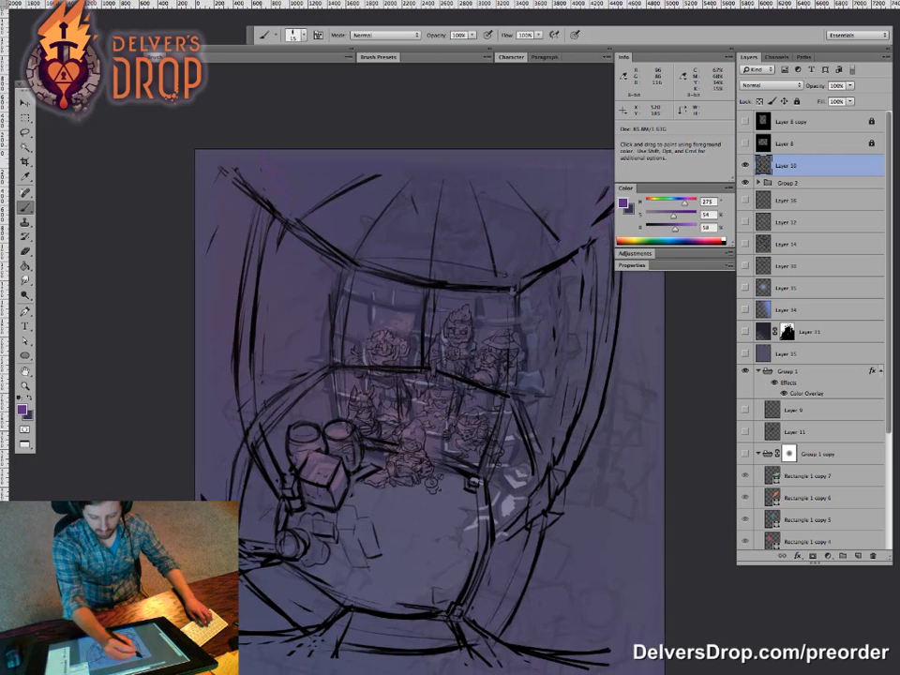
pyautogui.press(']')
pyautogui.press(']')
pyautogui.press(']')
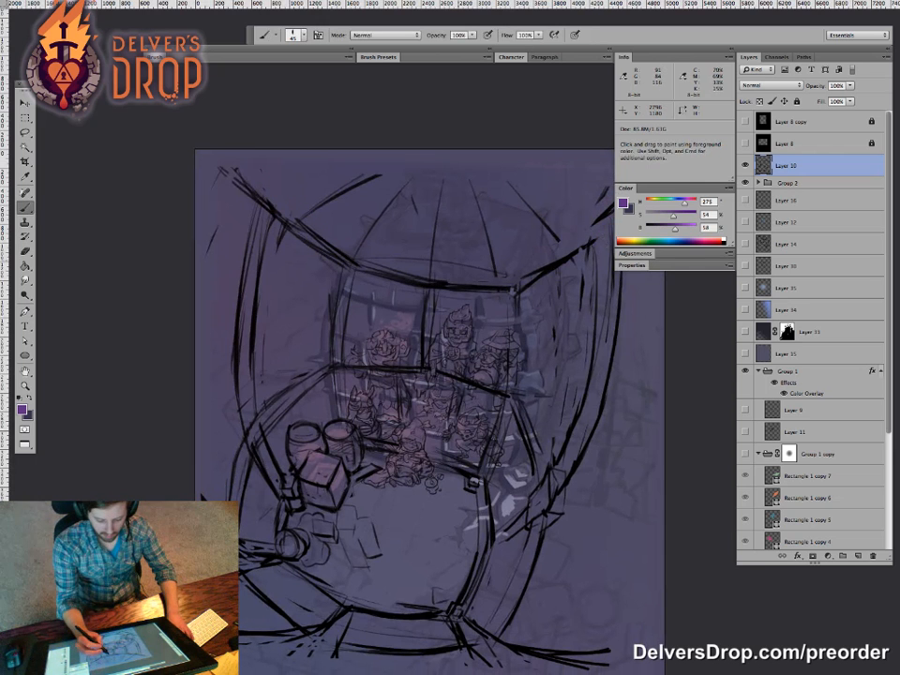
pyautogui.press(']')
pyautogui.press(']')
pyautogui.press(']')
pyautogui.press(']')
# Step: Trace the curved upright wall lines and the two lower diagonals of the room sketch in purple on Layer 10
pyautogui.moveTo(226, 167)
pyautogui.mouseDown()
pyautogui.moveTo(564, 265)
pyautogui.moveTo(236, 170)
pyautogui.moveTo(553, 190)
pyautogui.mouseUp()
pyautogui.hotkey('ctrl', 'z')
pyautogui.moveTo(350, 245)
pyautogui.mouseDown()
pyautogui.moveTo(340, 388)
pyautogui.moveTo(356, 452)
pyautogui.mouseUp()
pyautogui.moveTo(266, 206)
pyautogui.mouseDown()
pyautogui.moveTo(246, 305)
pyautogui.moveTo(284, 495)
pyautogui.mouseUp()
pyautogui.moveTo(519, 274); pyautogui.dragTo(484, 467)
pyautogui.moveTo(595, 237); pyautogui.dragTo(497, 542)
pyautogui.moveTo(446, 613); pyautogui.dragTo(532, 671)
pyautogui.moveTo(518, 565); pyautogui.dragTo(516, 503)
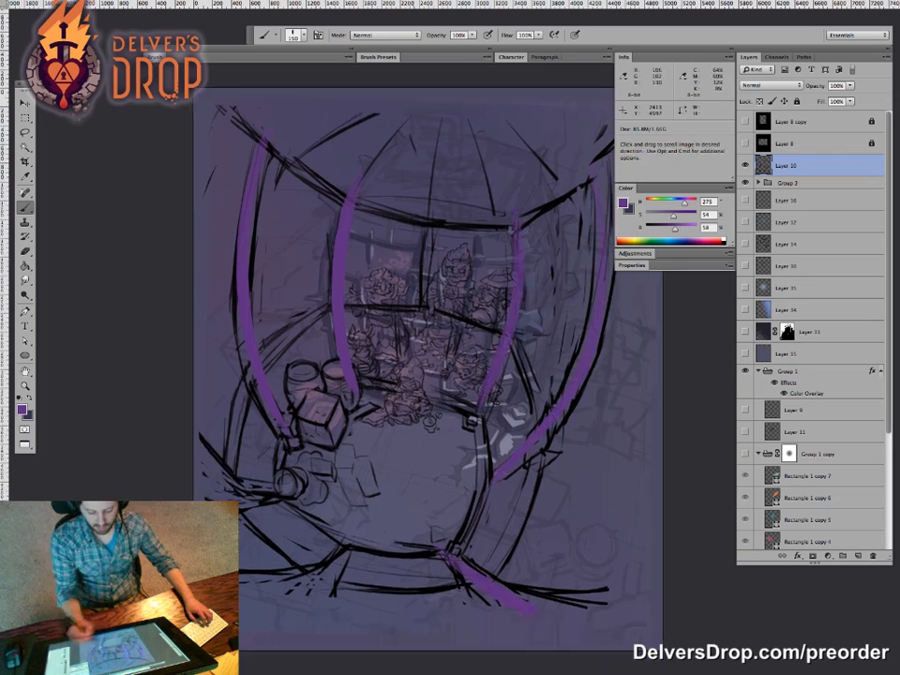
pyautogui.moveTo(356, 548); pyautogui.dragTo(242, 625)
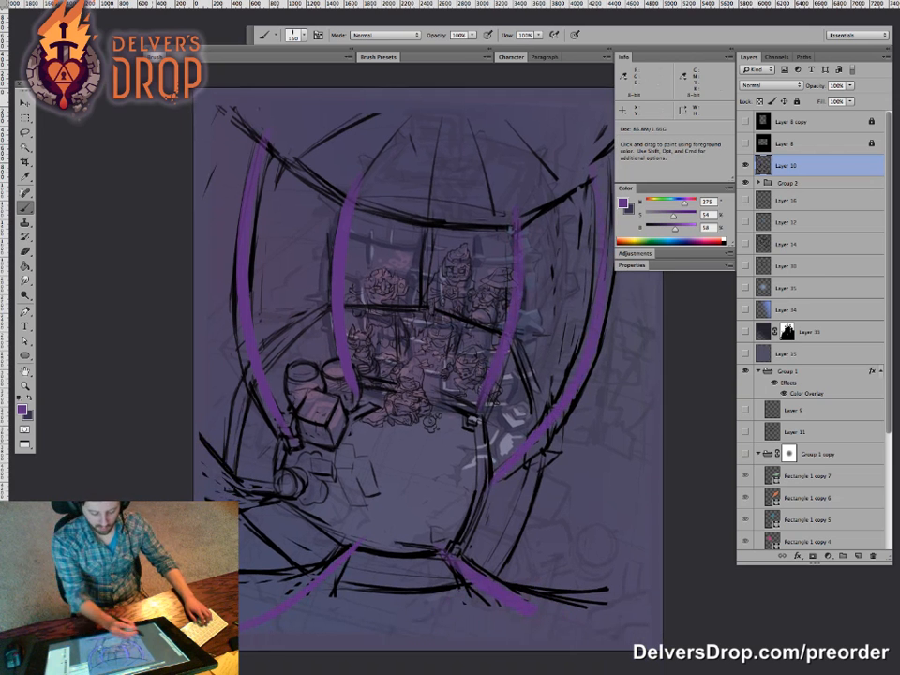
# Step: Trace the outline of the central floor area in purple, including its edge beside the crates and barrels
pyautogui.moveTo(422, 356); pyautogui.dragTo(417, 384)
pyautogui.moveTo(302, 419)
pyautogui.mouseDown()
pyautogui.moveTo(275, 509)
pyautogui.moveTo(369, 577)
pyautogui.moveTo(449, 579)
pyautogui.mouseUp()
pyautogui.moveTo(471, 521); pyautogui.dragTo(447, 581)
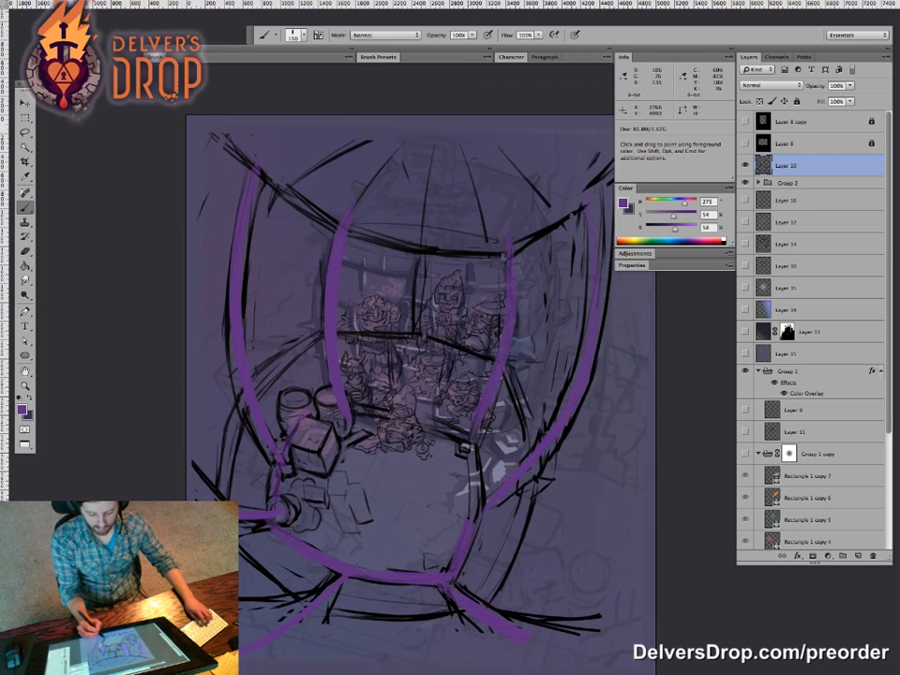
pyautogui.moveTo(285, 462); pyautogui.dragTo(322, 420)
# Step: Trace the upper horizontal edge of the room's walls in purple, and hide Layer 10
pyautogui.moveTo(569, 513)
pyautogui.mouseDown()
pyautogui.moveTo(548, 531)
pyautogui.moveTo(503, 536)
pyautogui.mouseUp()
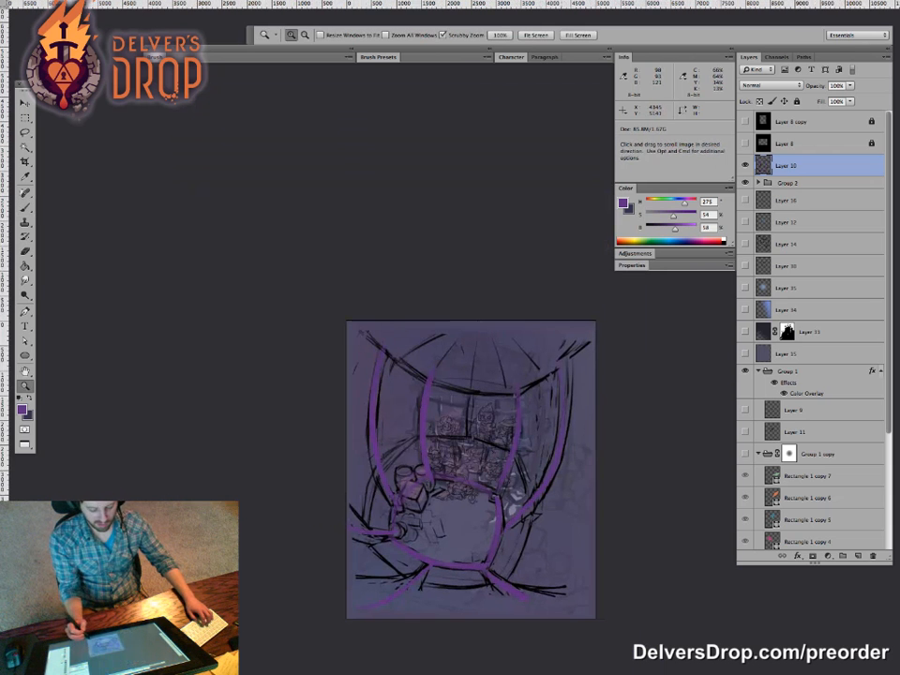
pyautogui.moveTo(497, 458); pyautogui.dragTo(543, 454)
pyautogui.moveTo(328, 296)
pyautogui.mouseDown()
pyautogui.moveTo(555, 335)
pyautogui.moveTo(619, 273)
pyautogui.mouseUp()
pyautogui.moveTo(561, 512)
pyautogui.mouseDown()
pyautogui.moveTo(511, 514)
pyautogui.moveTo(440, 467)
pyautogui.moveTo(492, 511)
pyautogui.mouseUp()
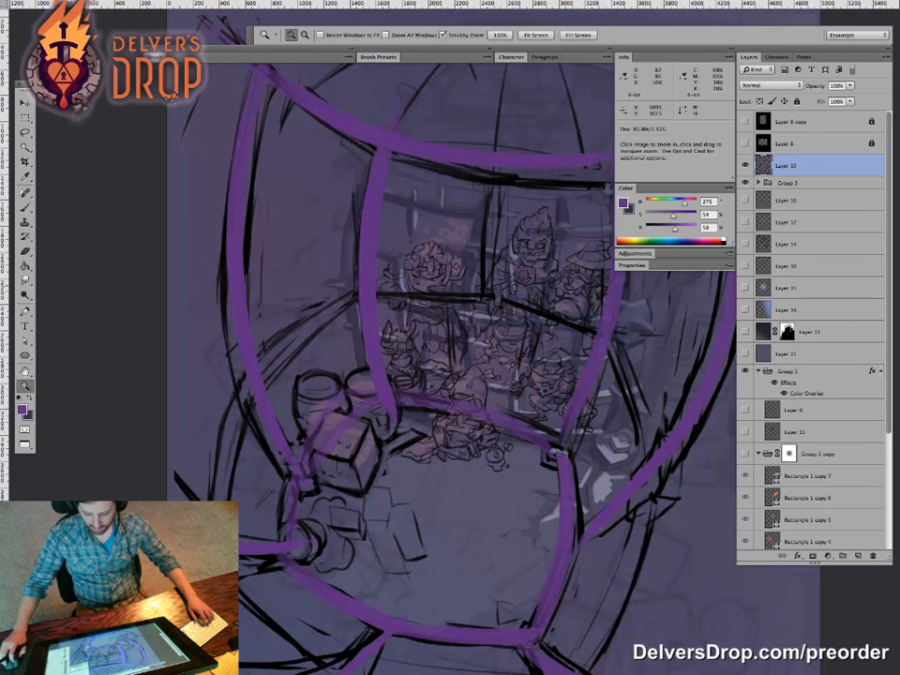
pyautogui.click(745, 164)
pyautogui.moveTo(575, 418); pyautogui.dragTo(484, 454)
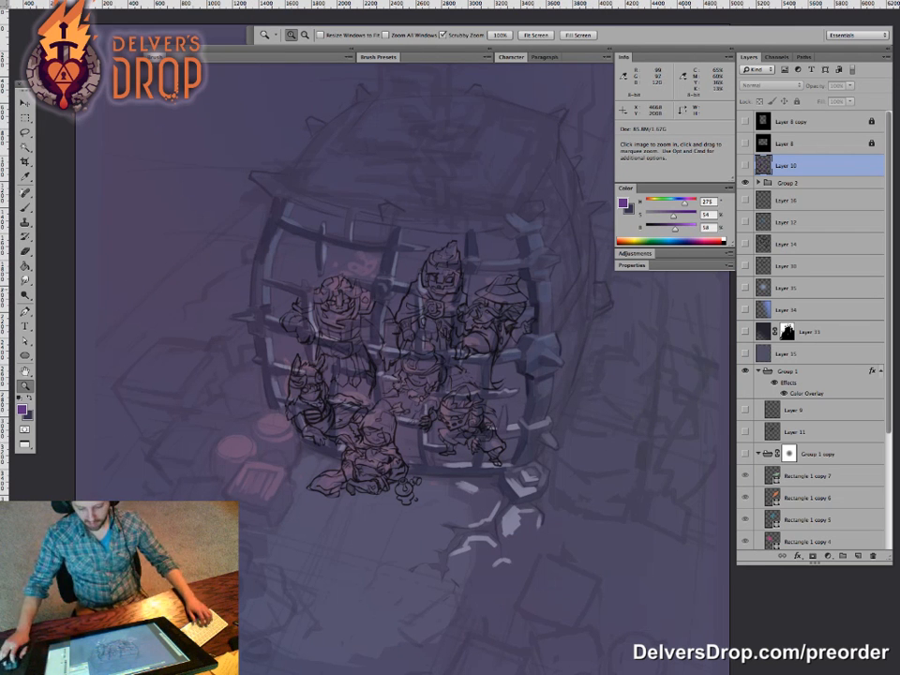
# Step: Examine the caged character group in the first postcard sketch, both in close-up and in relation to the whole room
pyautogui.moveTo(491, 414); pyautogui.dragTo(361, 351)
pyautogui.moveTo(340, 313); pyautogui.dragTo(333, 287)
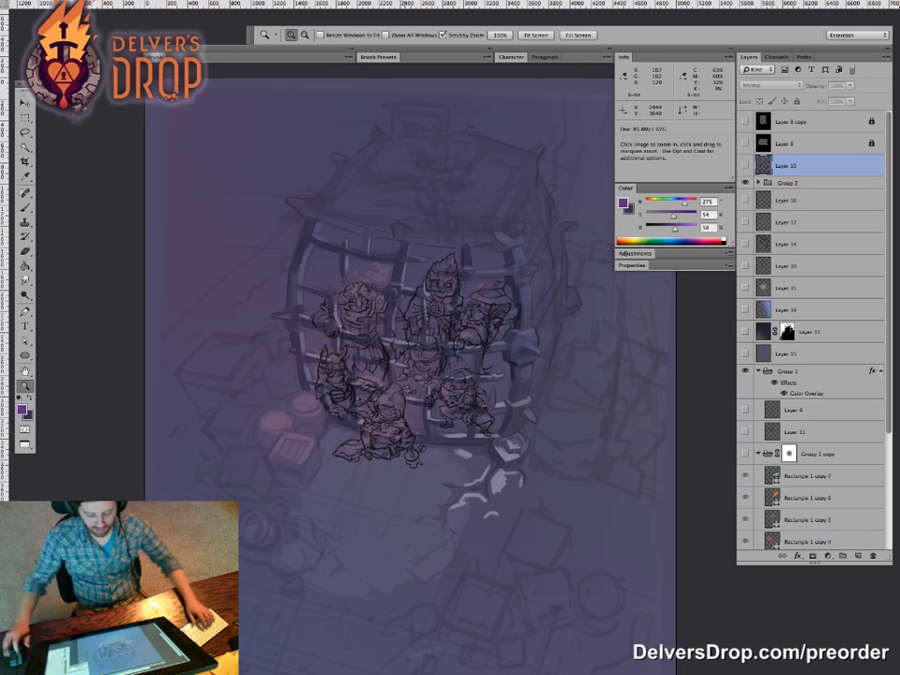
pyautogui.click(402, 419)
pyautogui.click(401, 419)
pyautogui.scroll(2, 400, 421)
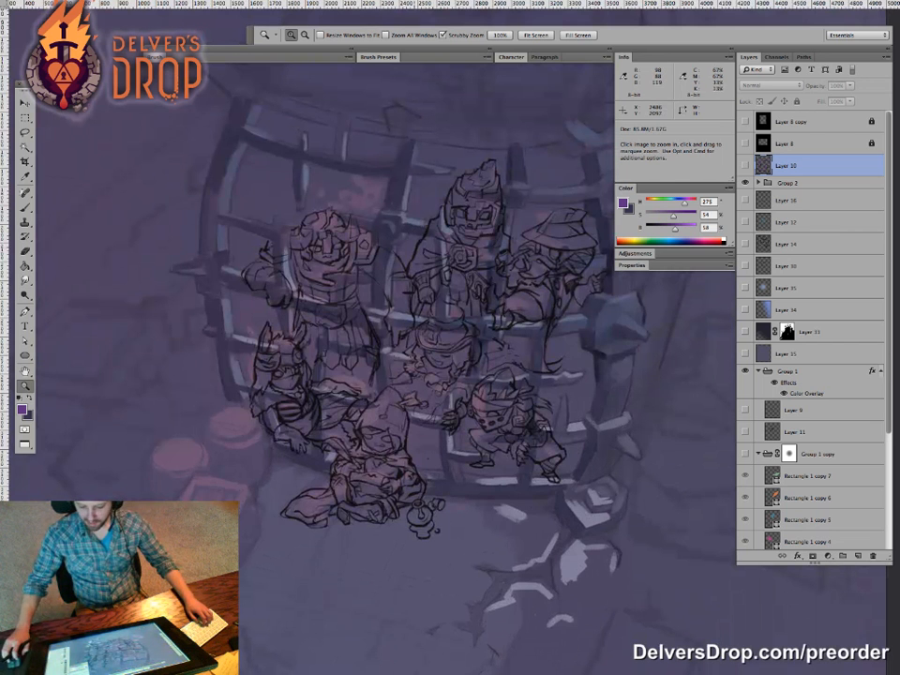
pyautogui.hotkey('ctrl', '-')
pyautogui.hotkey('ctrl', '-')
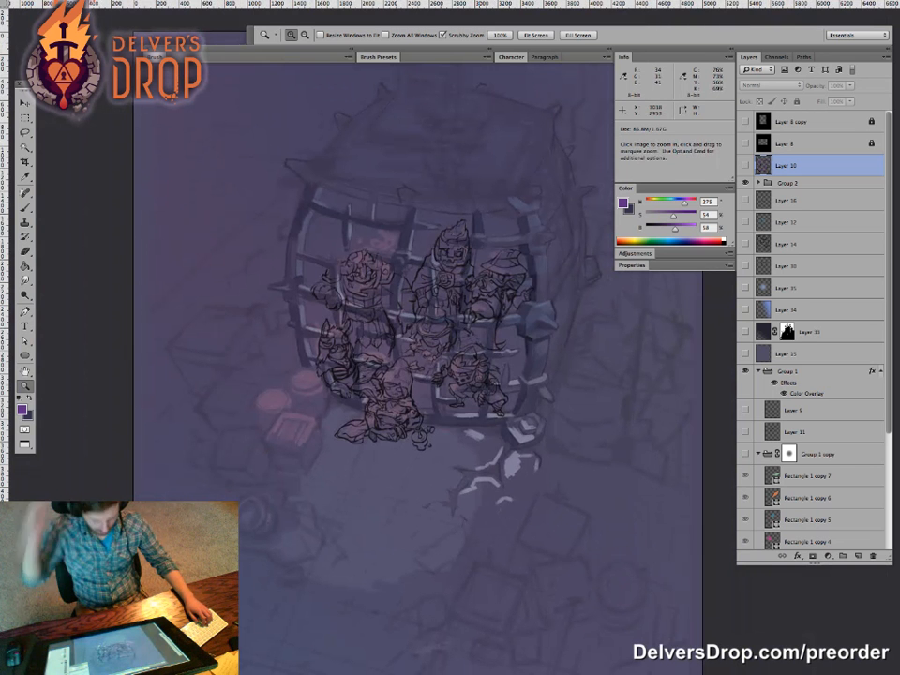
# Step: Leave full-screen view and compare the first postcard sketch with the DDrop_Postcard_v2.psd painting, shifting the painting's window aside
pyautogui.press('f')
pyautogui.press('f')
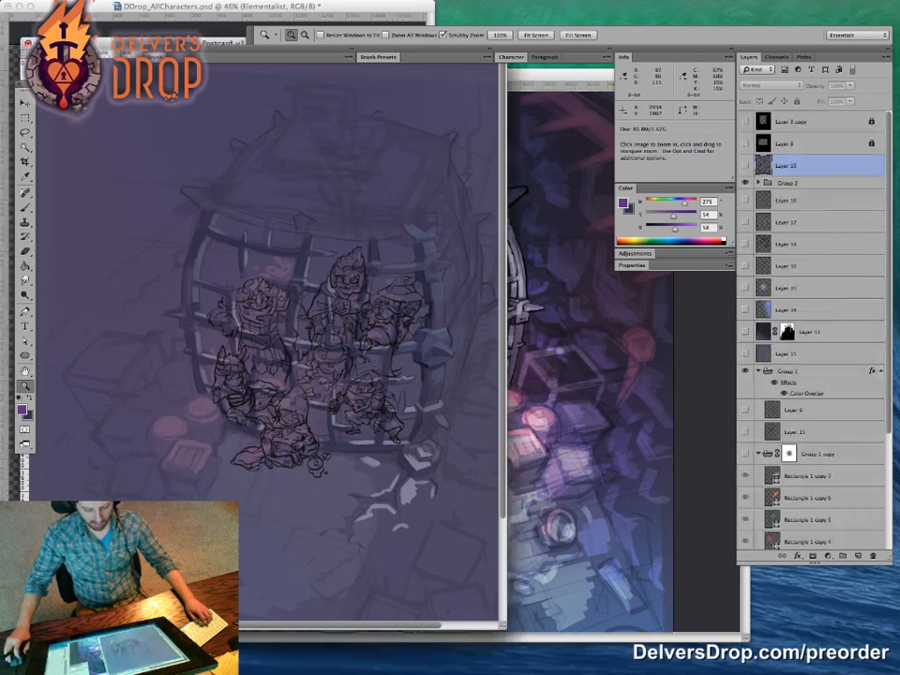
pyautogui.hotkey('ctrl', 'Tab')
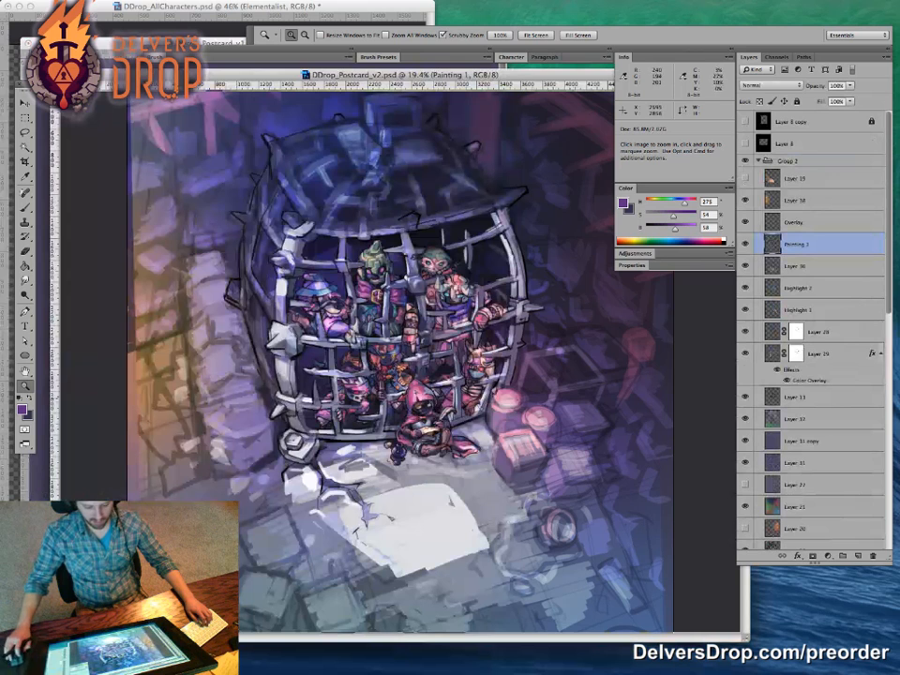
pyautogui.moveTo(272, 75)
pyautogui.mouseDown()
pyautogui.moveTo(623, 110)
pyautogui.moveTo(565, 91)
pyautogui.moveTo(436, 83)
pyautogui.moveTo(639, 99)
pyautogui.moveTo(330, 84)
pyautogui.mouseUp()
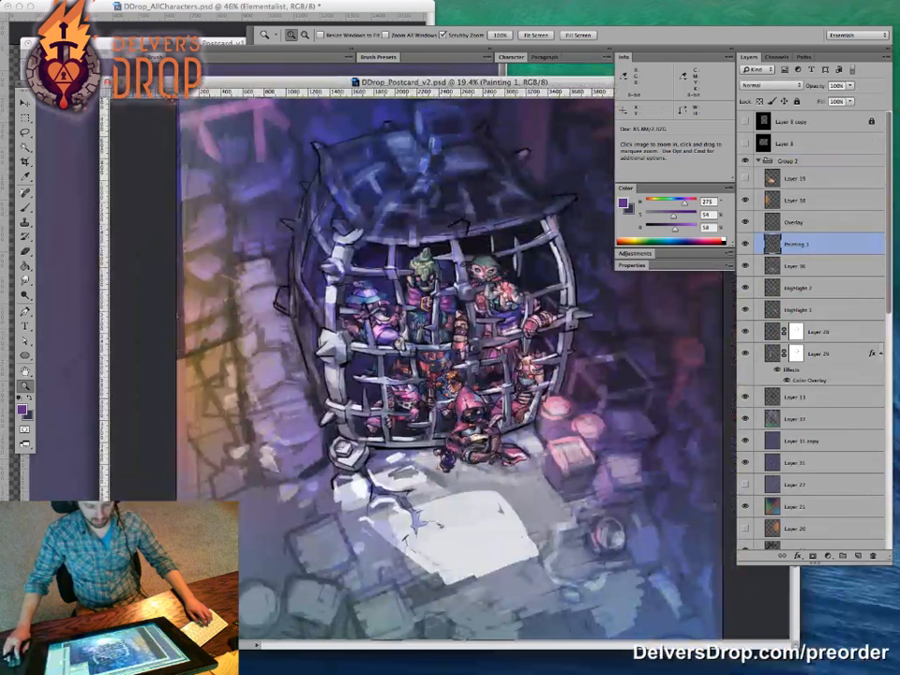
pyautogui.press('super+grave')
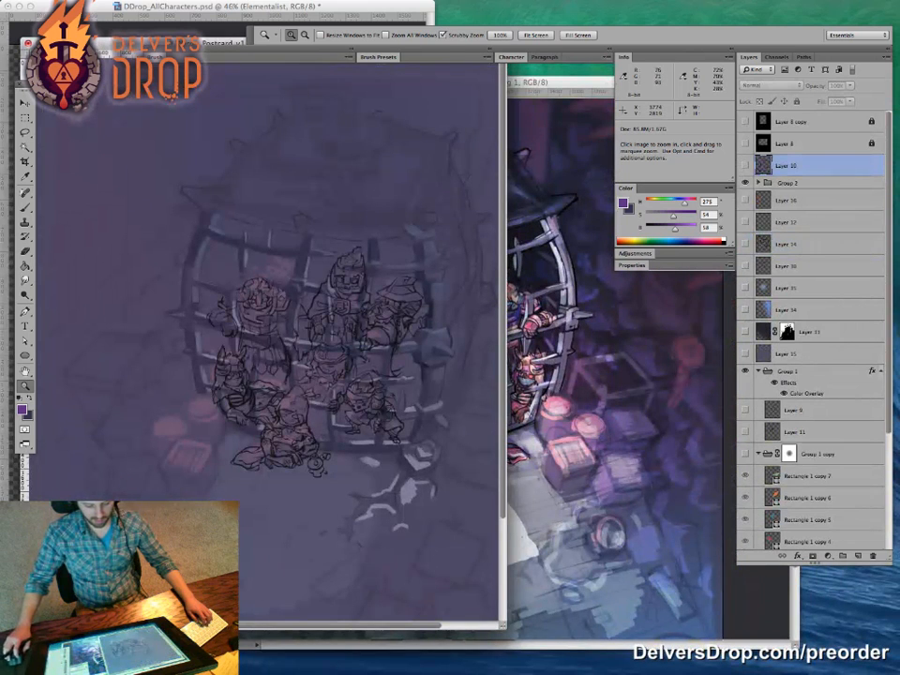
pyautogui.press('super+grave')
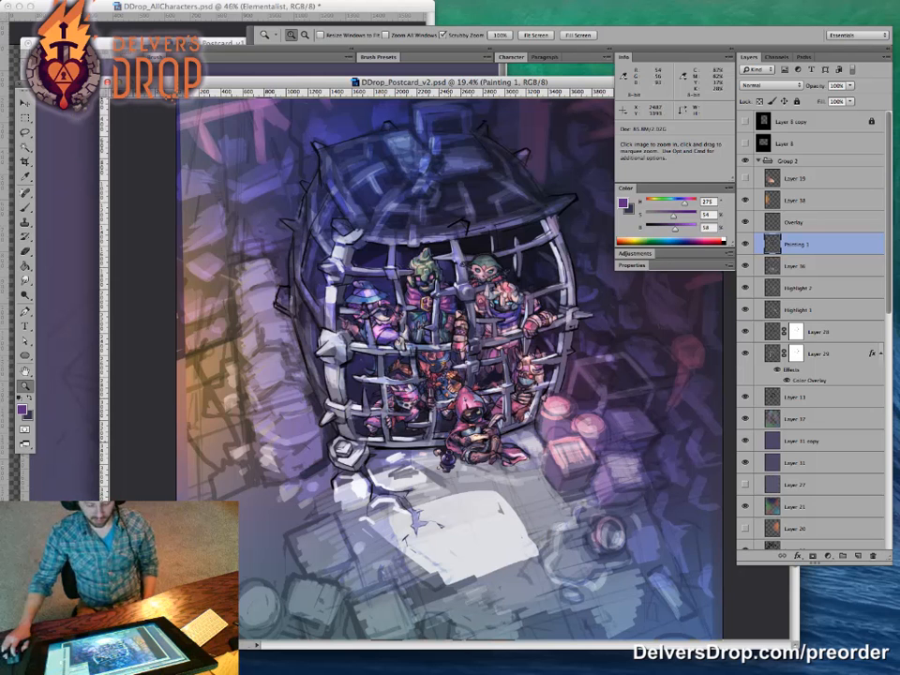
pyautogui.press('super+grave')
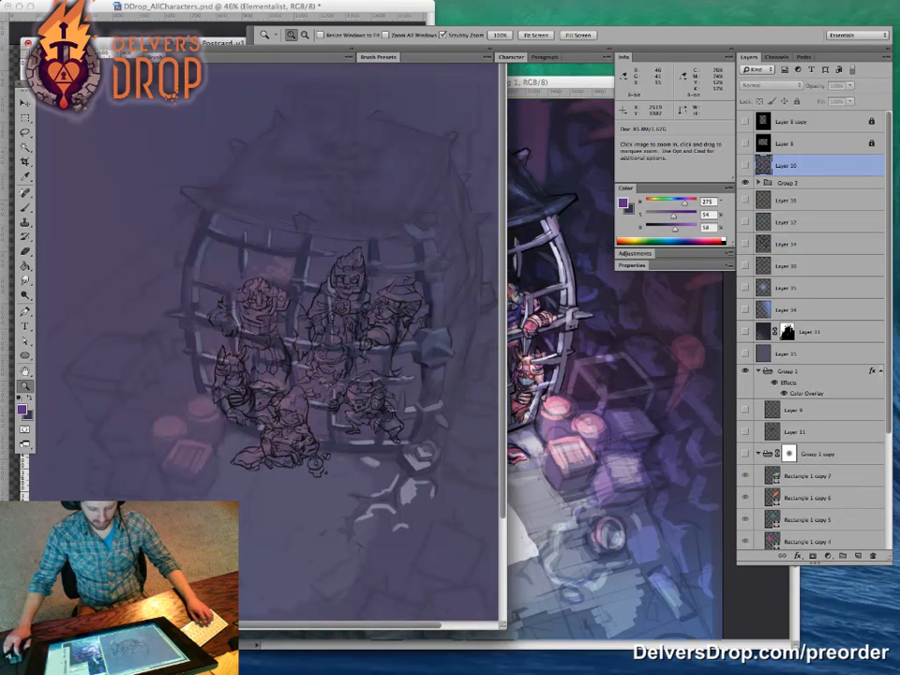
pyautogui.press('super+grave')
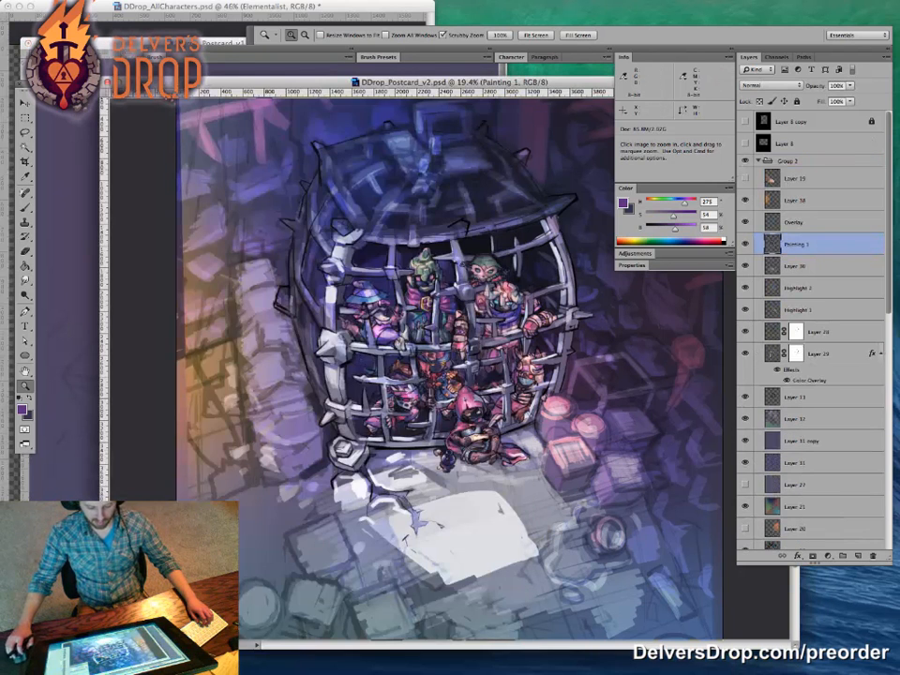
pyautogui.press('super+grave')
pyautogui.press('super+grave')
# Step: Add a Curves adjustment layer with the Default preset at the top of Group 2 in DDrop_Postcard_v2.psd
pyautogui.moveTo(450, 356); pyautogui.dragTo(421, 356)
pyautogui.click(792, 161)
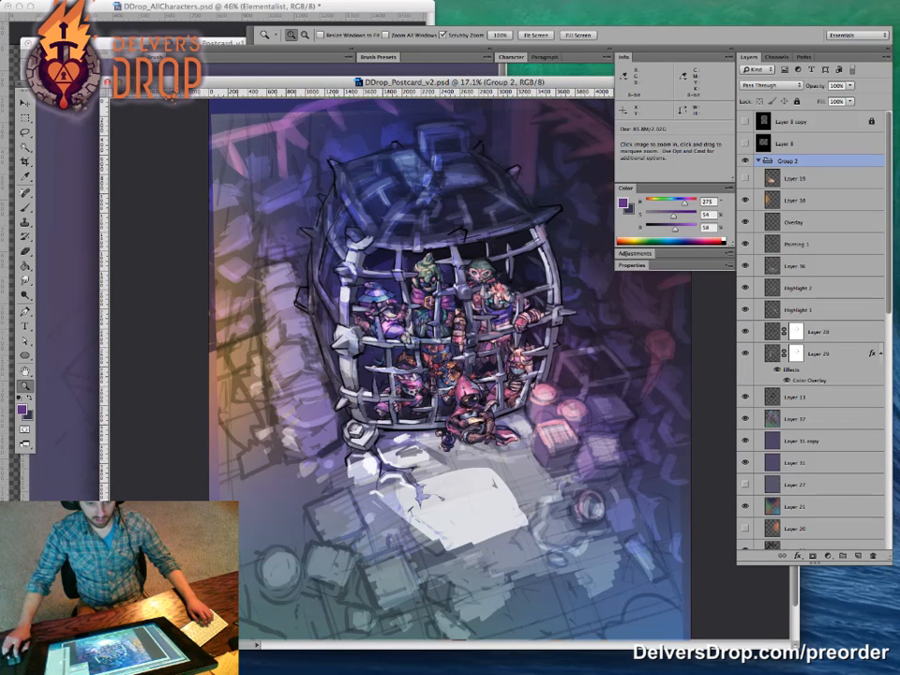
pyautogui.click(631, 265)
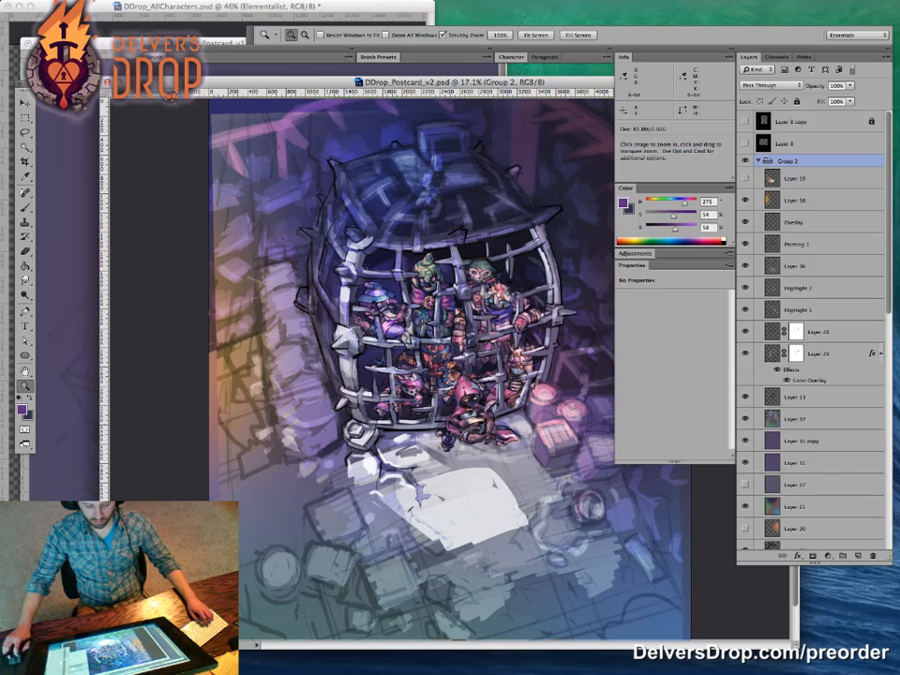
pyautogui.press('super+m')
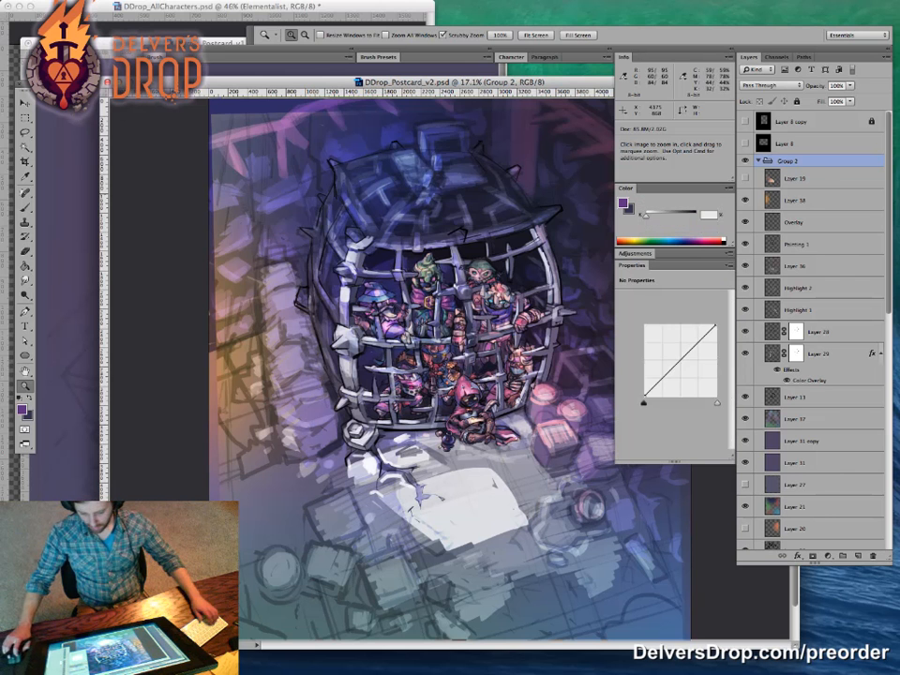
pyautogui.click(666, 300)
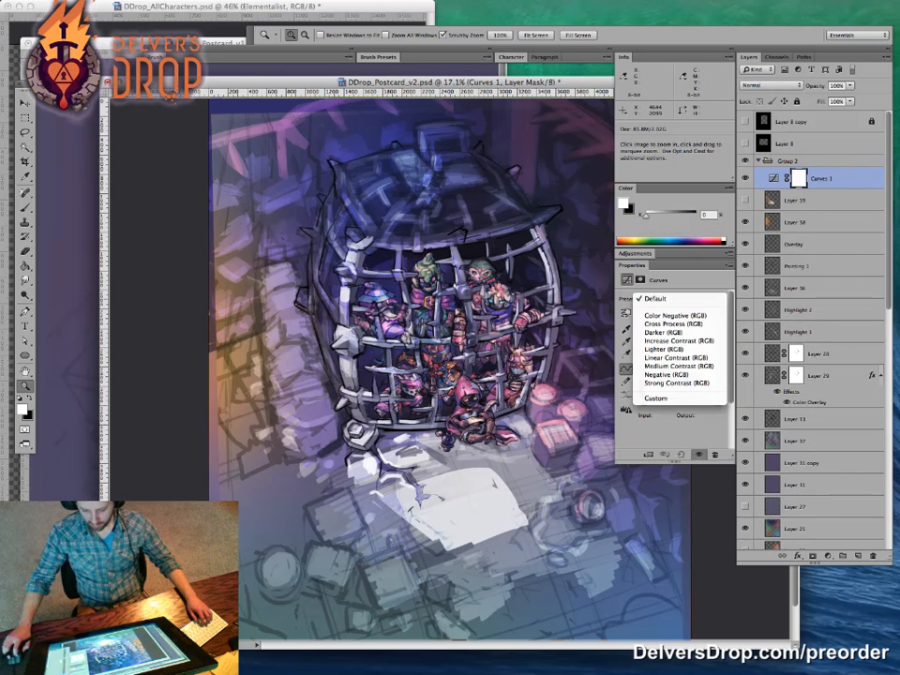
pyautogui.click(662, 299)
# Step: Shape the Red channel curve into an S, raising highlights from input 211 to output 241 and lowering midtones from 114 to 93
pyautogui.click(669, 312)
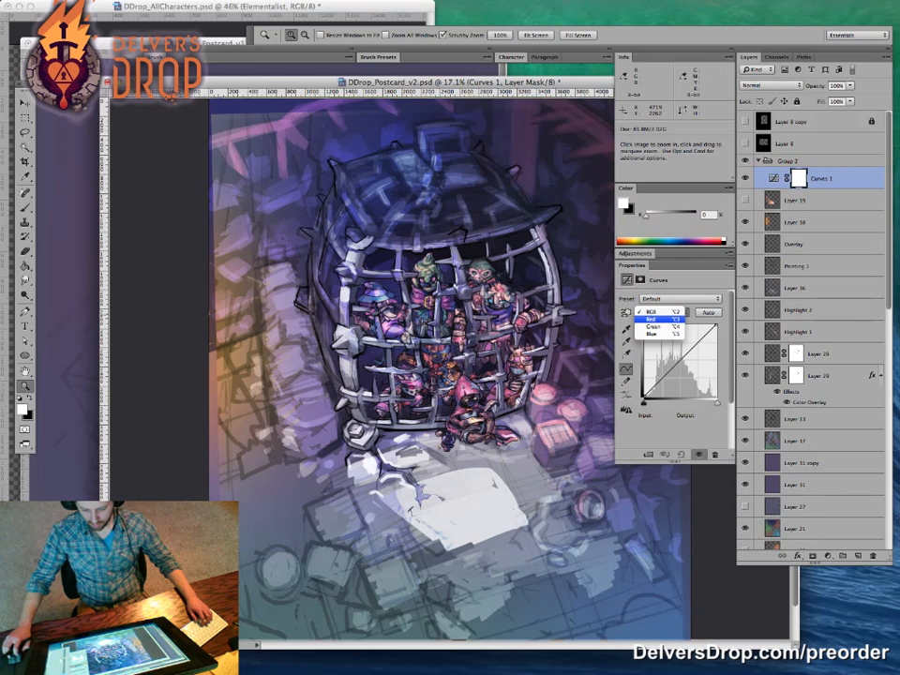
pyautogui.click(651, 319)
pyautogui.moveTo(702, 340); pyautogui.dragTo(674, 362)
pyautogui.moveTo(702, 327); pyautogui.dragTo(676, 372)
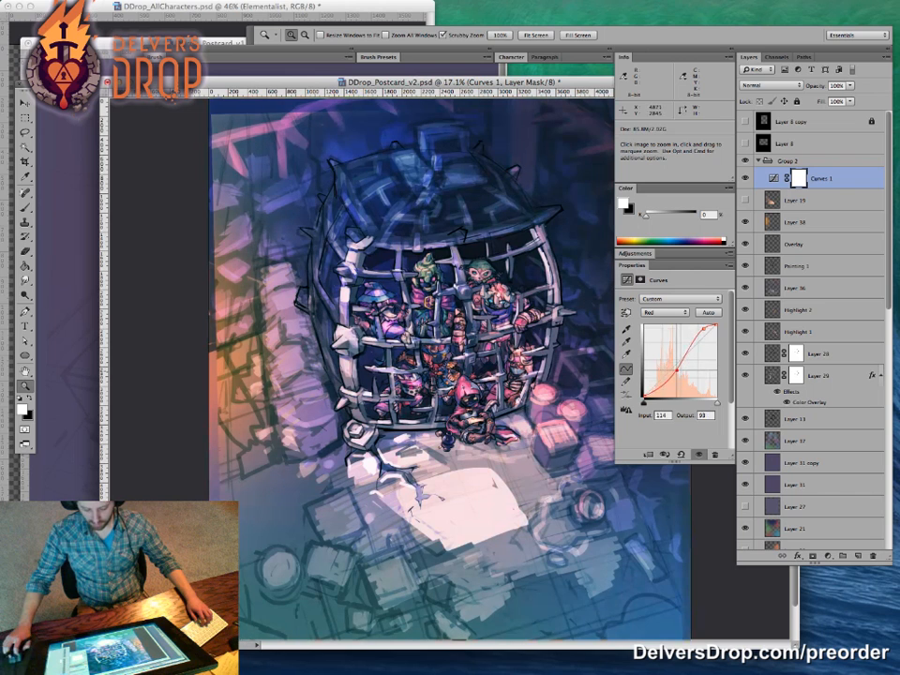
# Step: Compare the caged characters up close with the Curves 1 adjustment switched on and off
pyautogui.scroll(6, 451, 349)
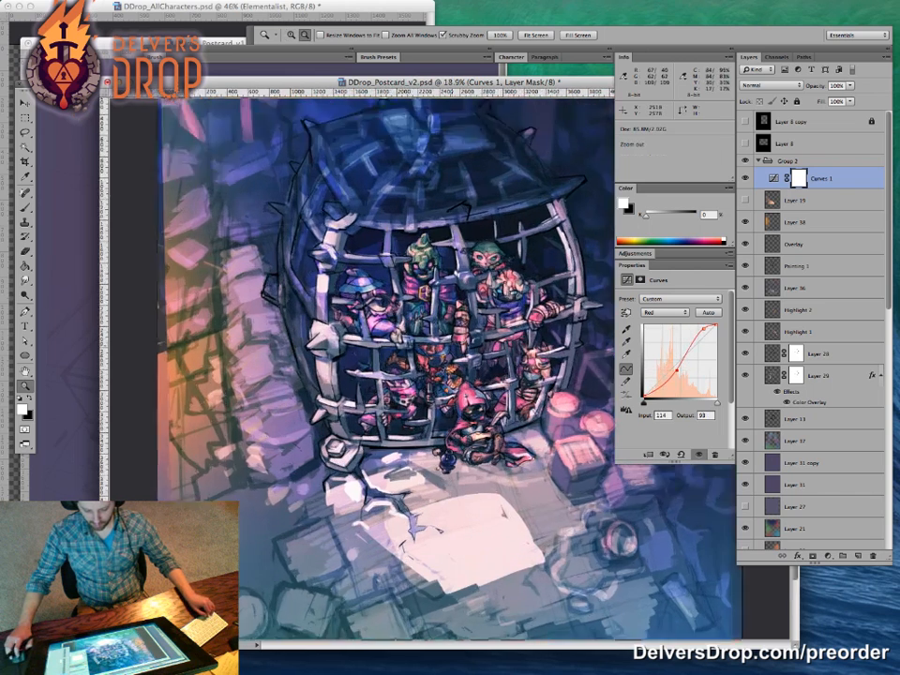
pyautogui.moveTo(459, 328); pyautogui.dragTo(476, 325)
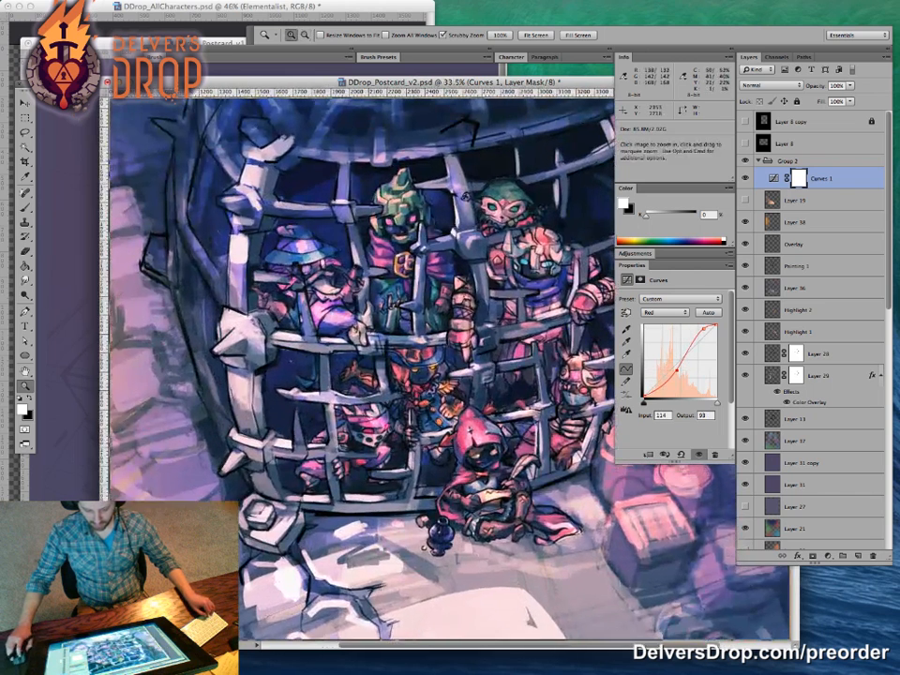
pyautogui.click(745, 178)
pyautogui.click(745, 178)
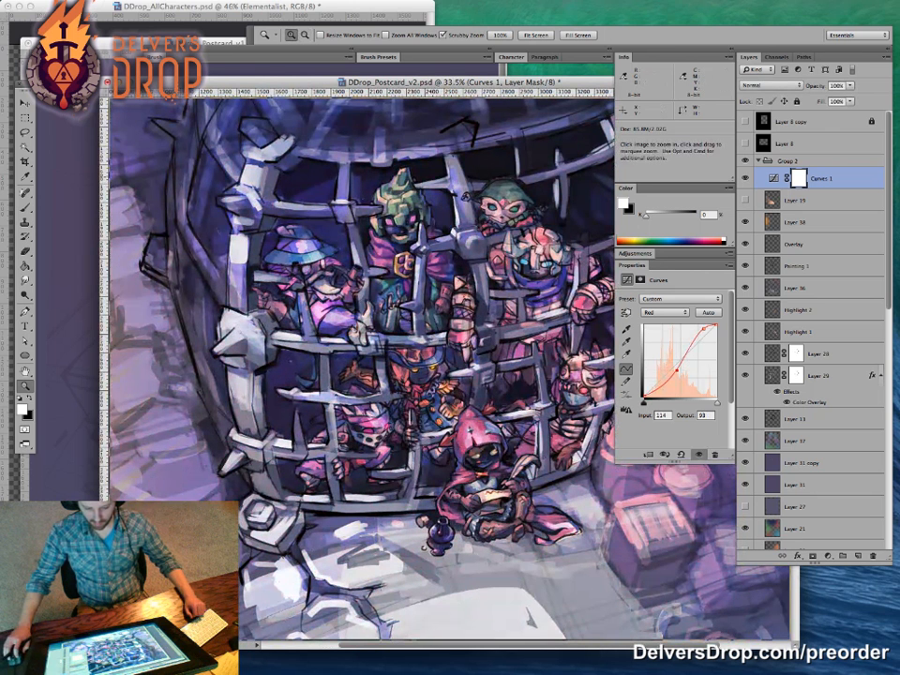
pyautogui.click(698, 454)
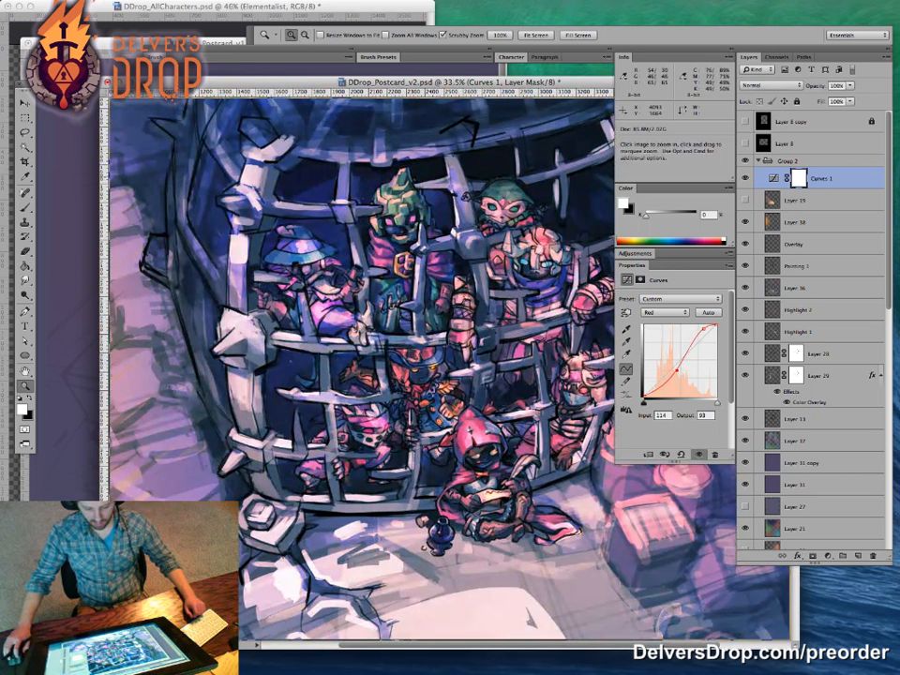
pyautogui.press('super+comma')
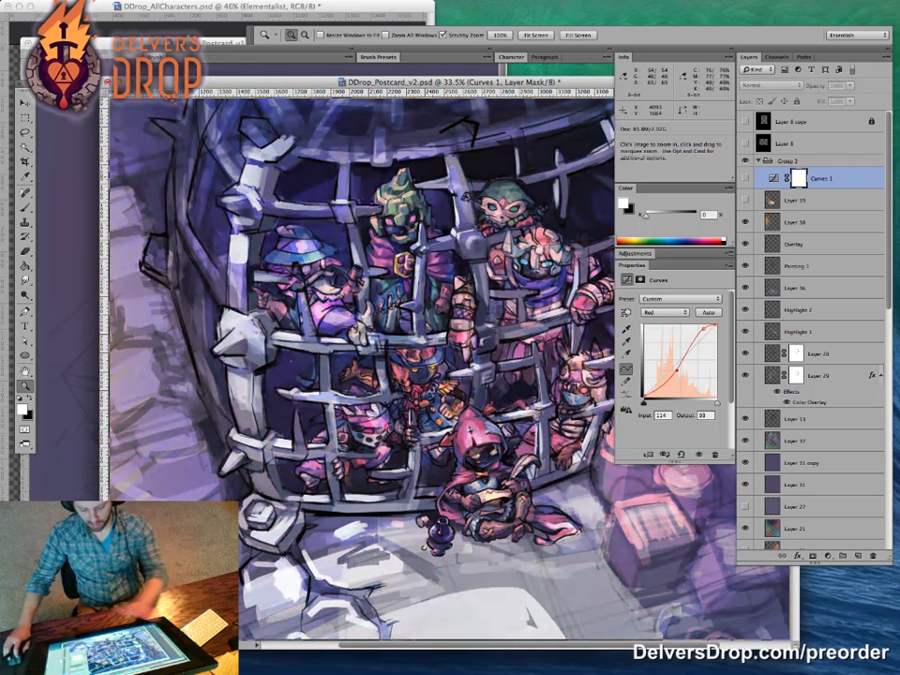
pyautogui.press('super+comma')
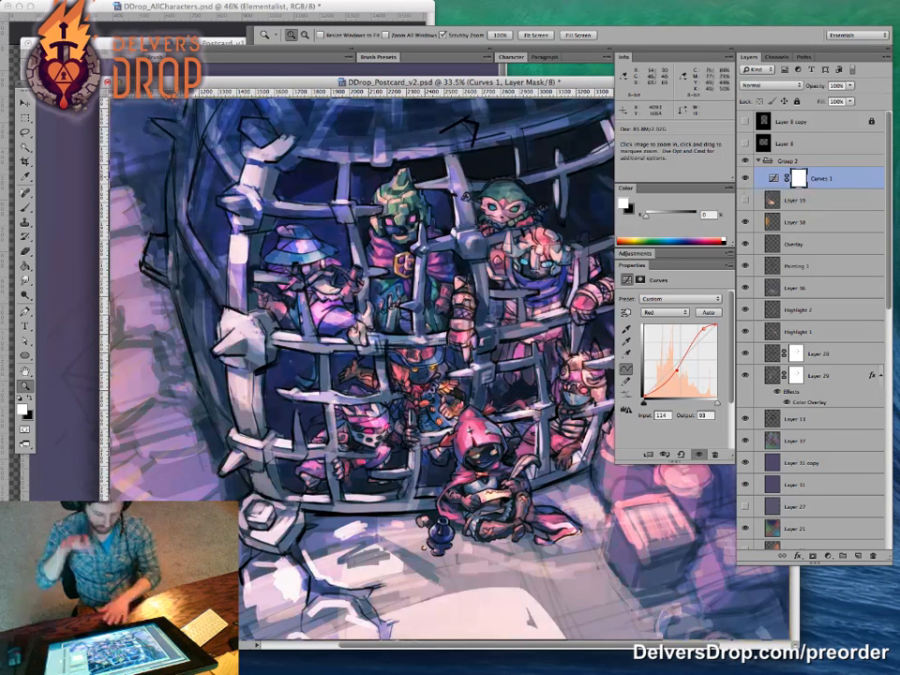
# Step: On the Blue channel curve, lift the shadows, mapping input 74 to output 98, and lower the highlights from 221 to 211
pyautogui.moveTo(541, 395); pyautogui.dragTo(473, 323)
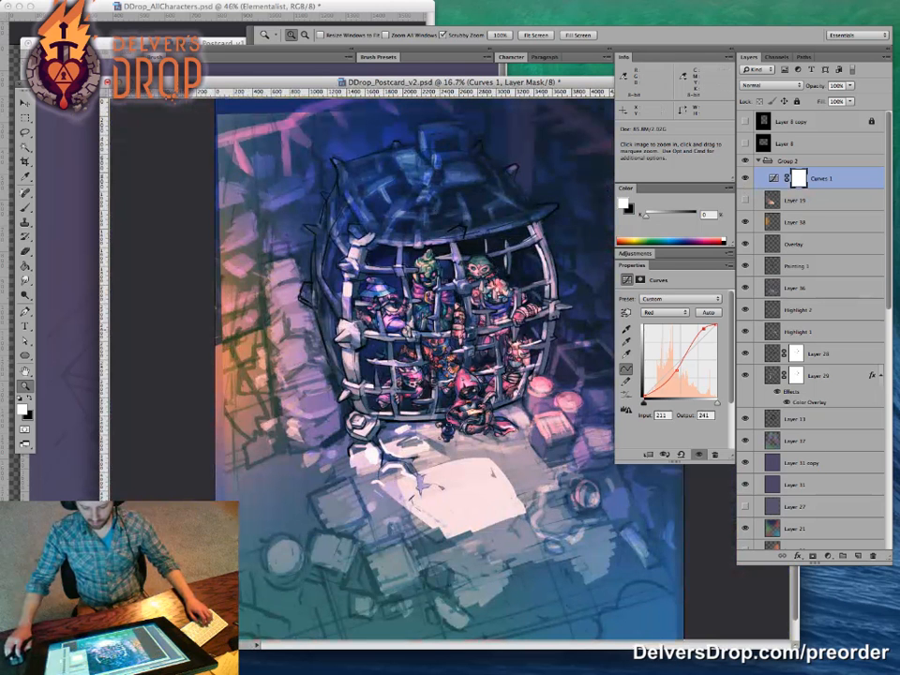
pyautogui.click(664, 313)
pyautogui.click(653, 326)
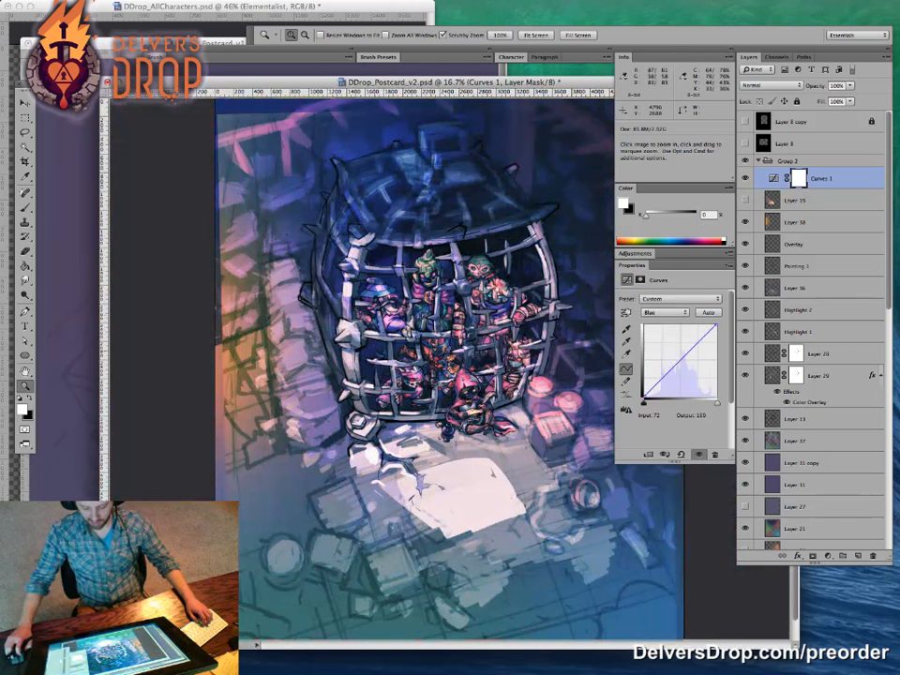
pyautogui.moveTo(666, 370); pyautogui.dragTo(666, 368)
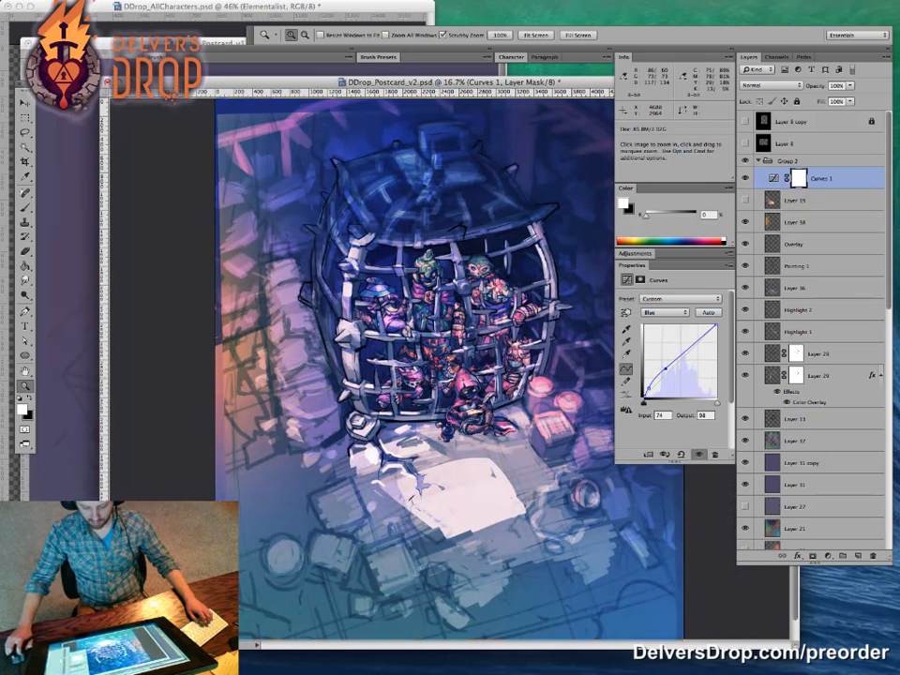
pyautogui.click(649, 390)
pyautogui.moveTo(649, 389); pyautogui.dragTo(649, 385)
pyautogui.moveTo(700, 331); pyautogui.dragTo(708, 335)
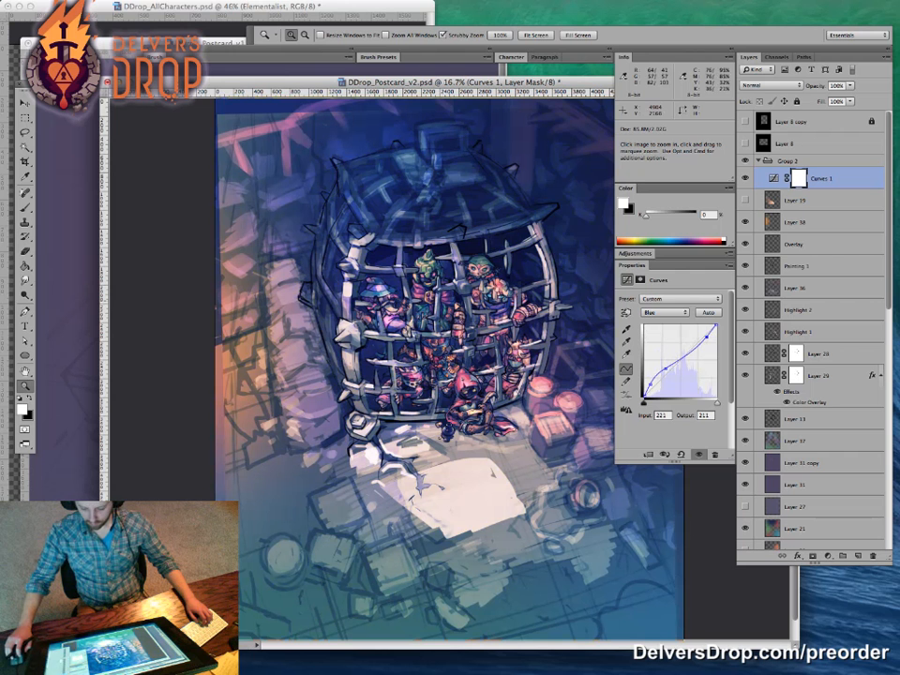
# Step: On the Green channel curve, raise the highlights and anchor the midtones at input 134, output 133
pyautogui.click(664, 312)
pyautogui.click(652, 305)
pyautogui.moveTo(701, 338); pyautogui.dragTo(683, 359)
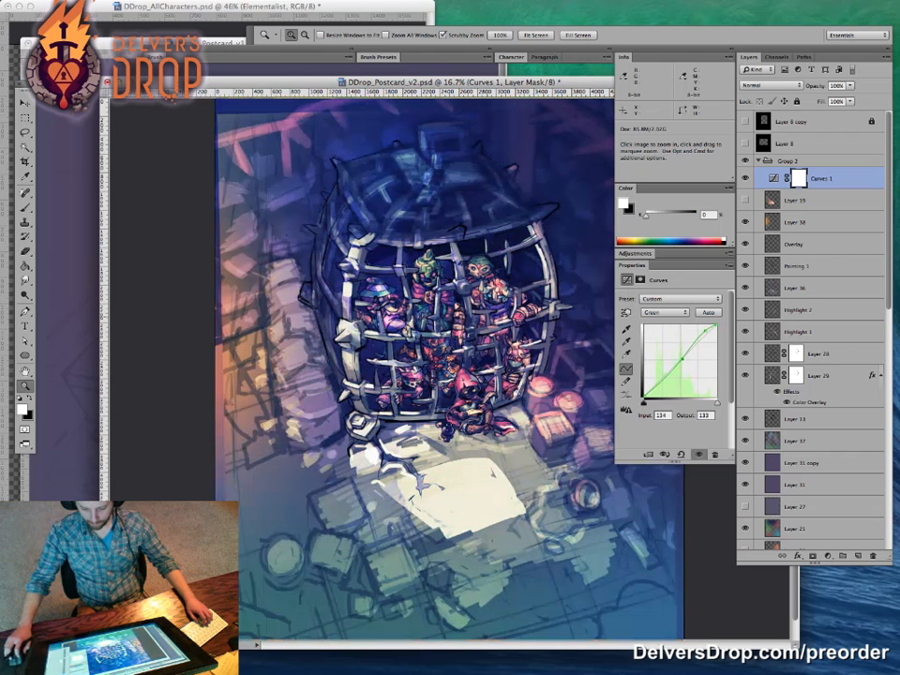
# Step: Collapse the curve settings and compare the whole painting with the Curves 1 adjustment on and off
pyautogui.click(699, 454)
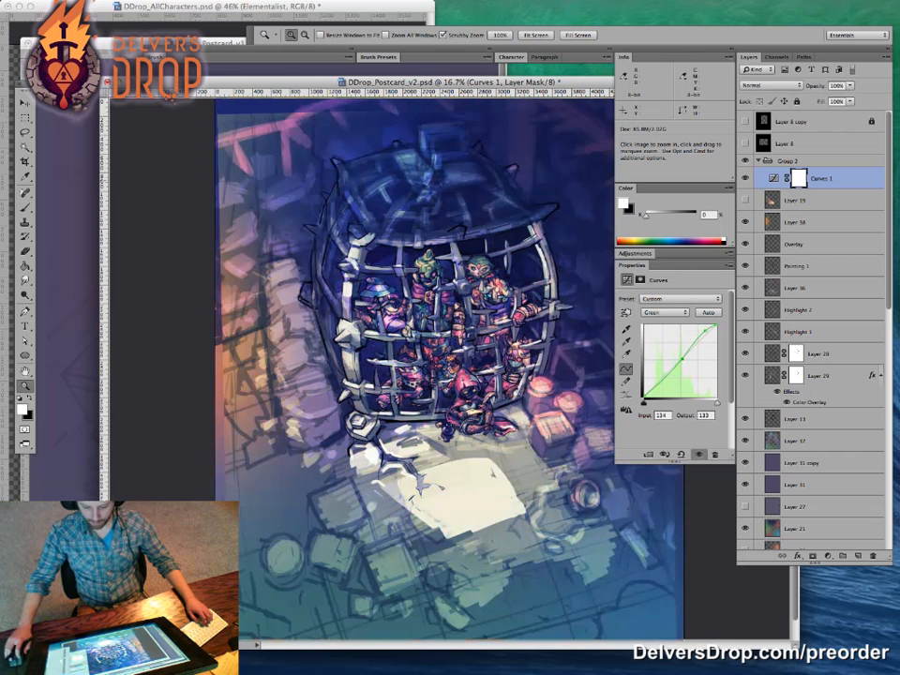
pyautogui.doubleClick(631, 265)
pyautogui.moveTo(429, 319); pyautogui.dragTo(420, 351)
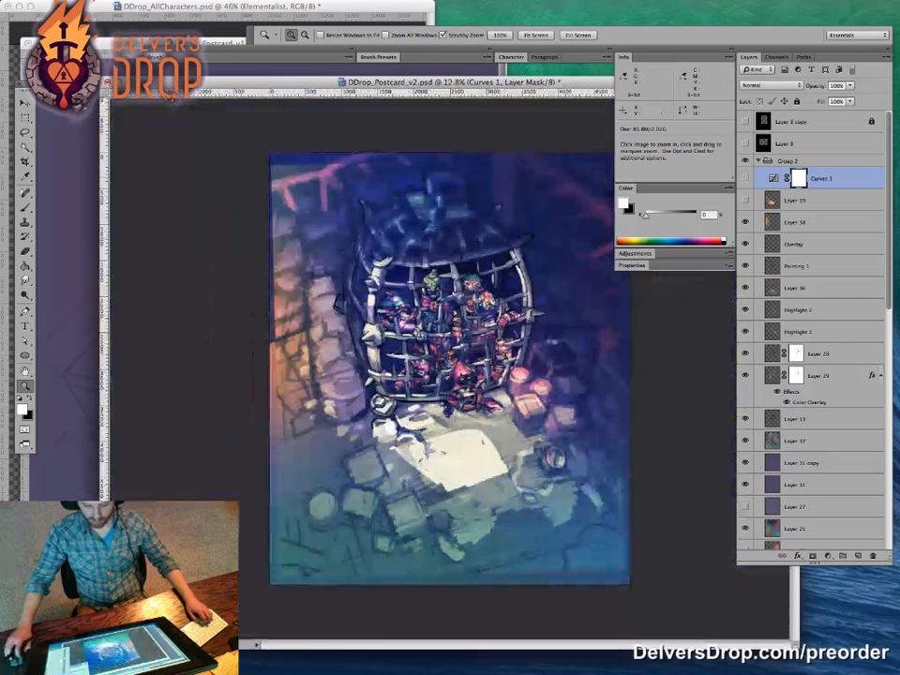
pyautogui.click(745, 178)
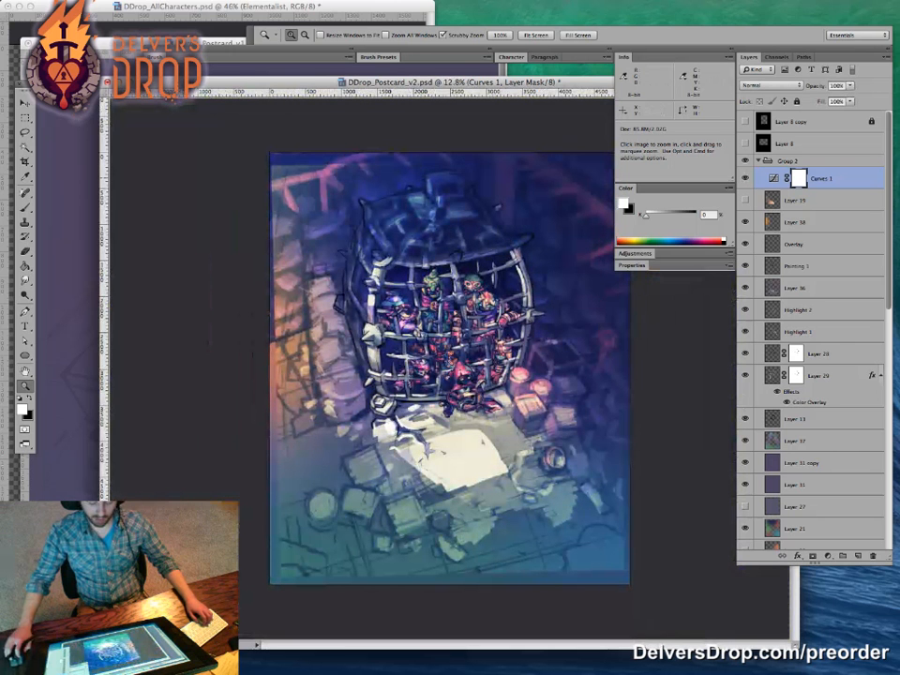
pyautogui.click(745, 178)
pyautogui.click(745, 178)
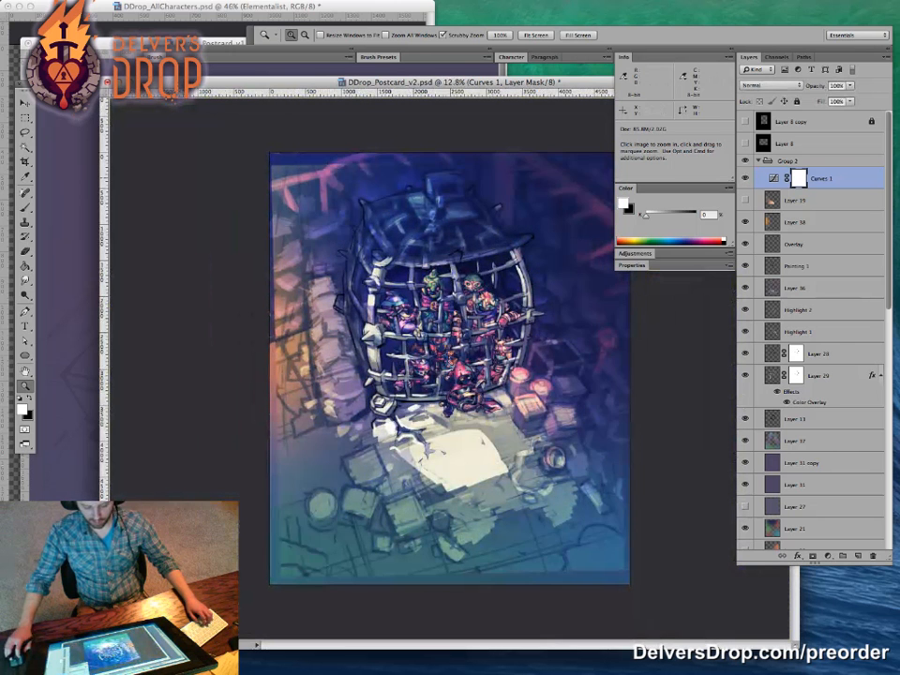
# Step: Compare the hooded figure and caged characters up close with and without Curves 1, leave it hidden, and hide the interface panels
pyautogui.moveTo(458, 386); pyautogui.dragTo(560, 360)
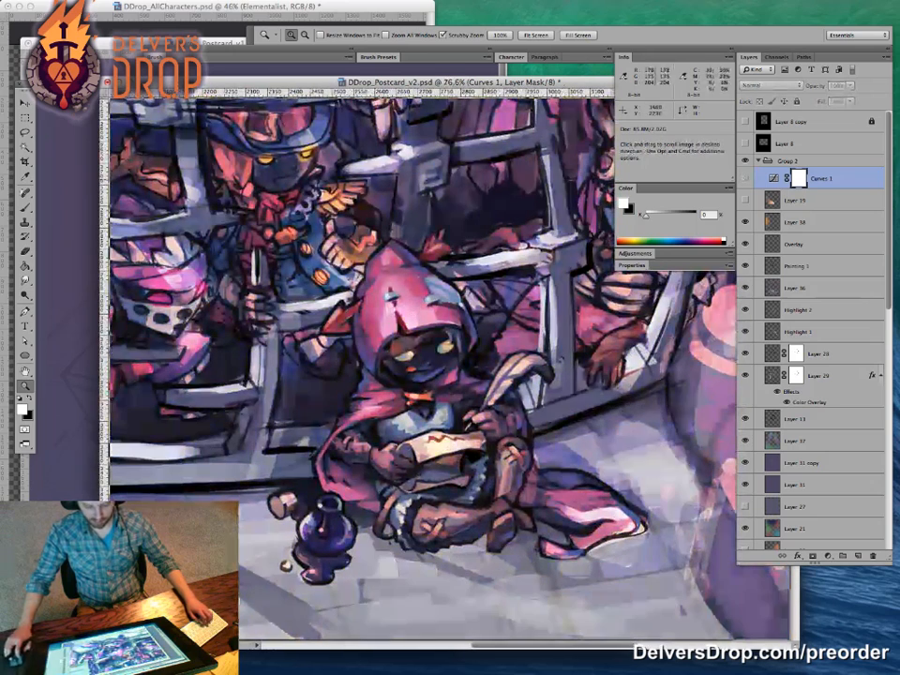
pyautogui.click(745, 178)
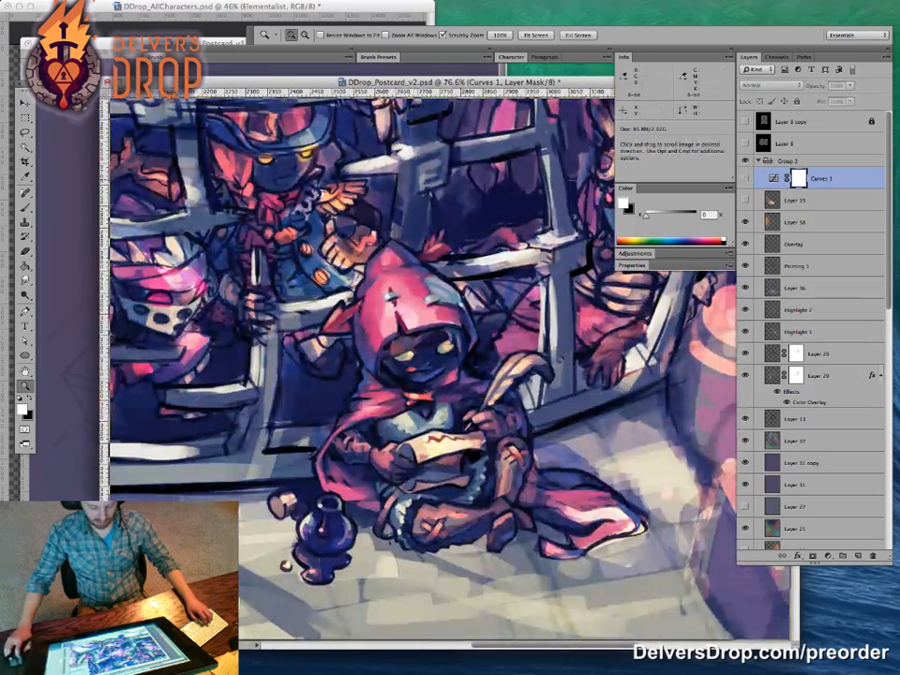
pyautogui.click(745, 178)
pyautogui.moveTo(485, 269); pyautogui.dragTo(412, 395)
pyautogui.moveTo(399, 309); pyautogui.dragTo(452, 394)
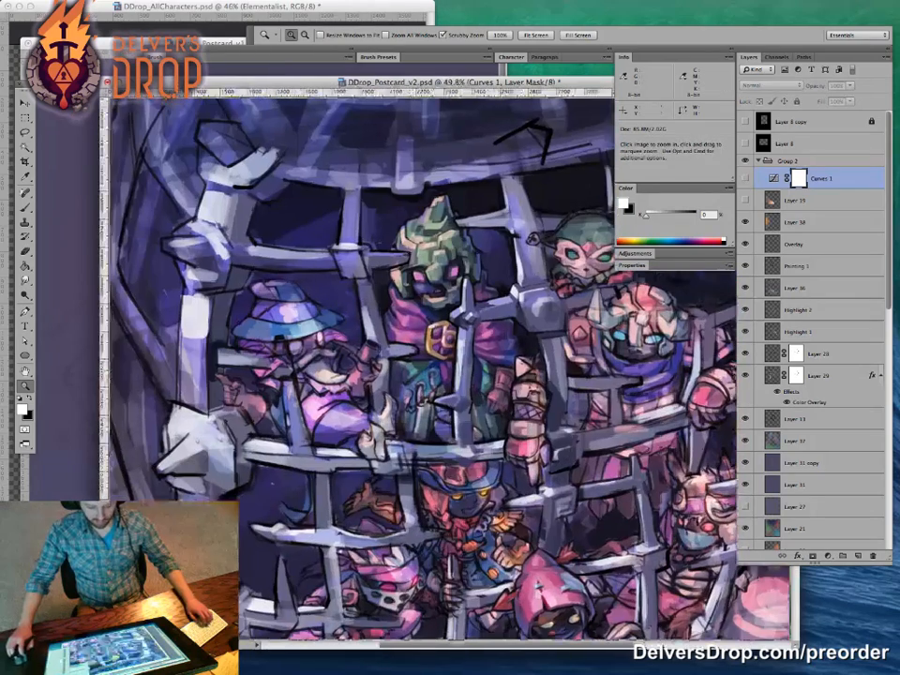
pyautogui.press('Tab')
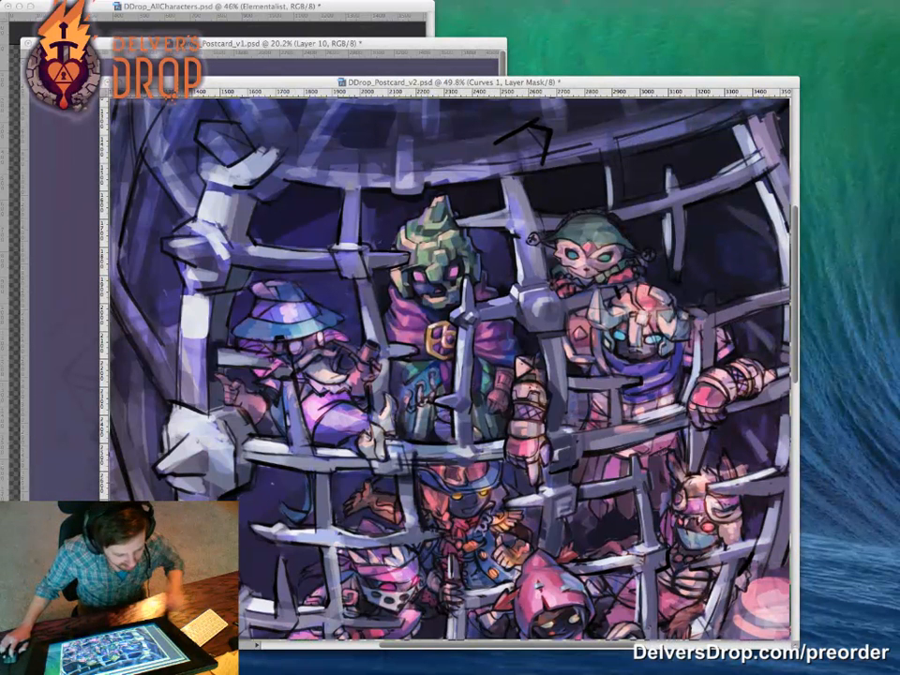
# Step: Bring back the interface panels, switch the postcard to full-screen display and examine the whole painting
pyautogui.press('Tab')
pyautogui.press('super+minus')
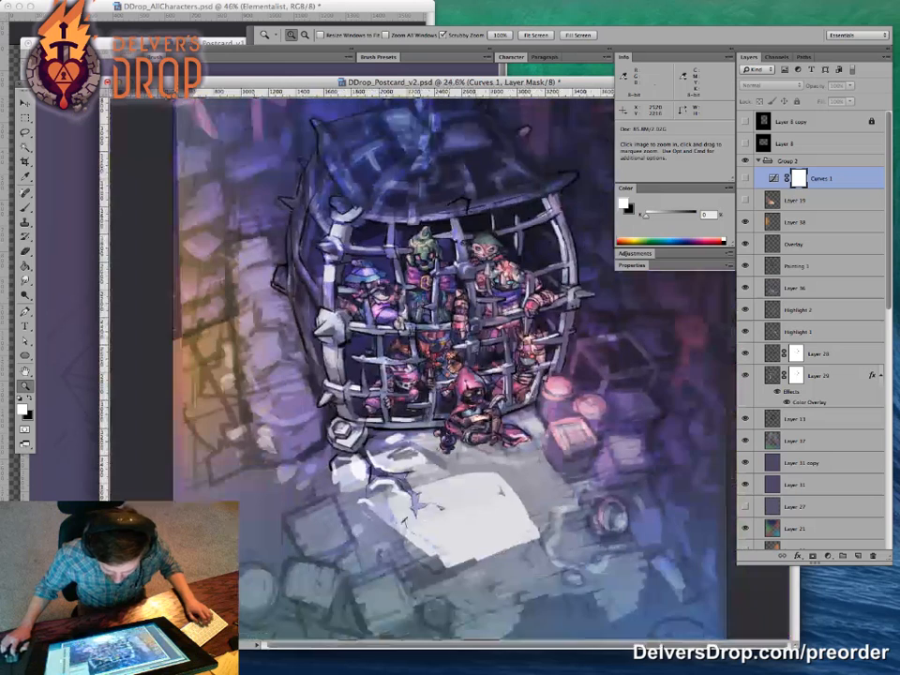
pyautogui.moveTo(450, 300); pyautogui.dragTo(413, 303)
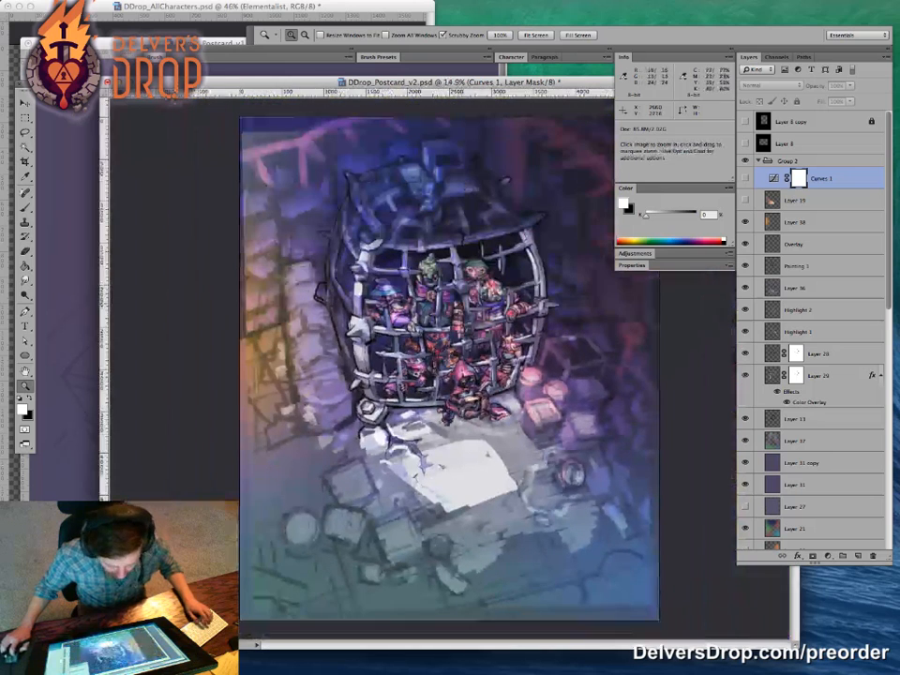
pyautogui.press('f')
pyautogui.moveTo(503, 291); pyautogui.dragTo(439, 295)
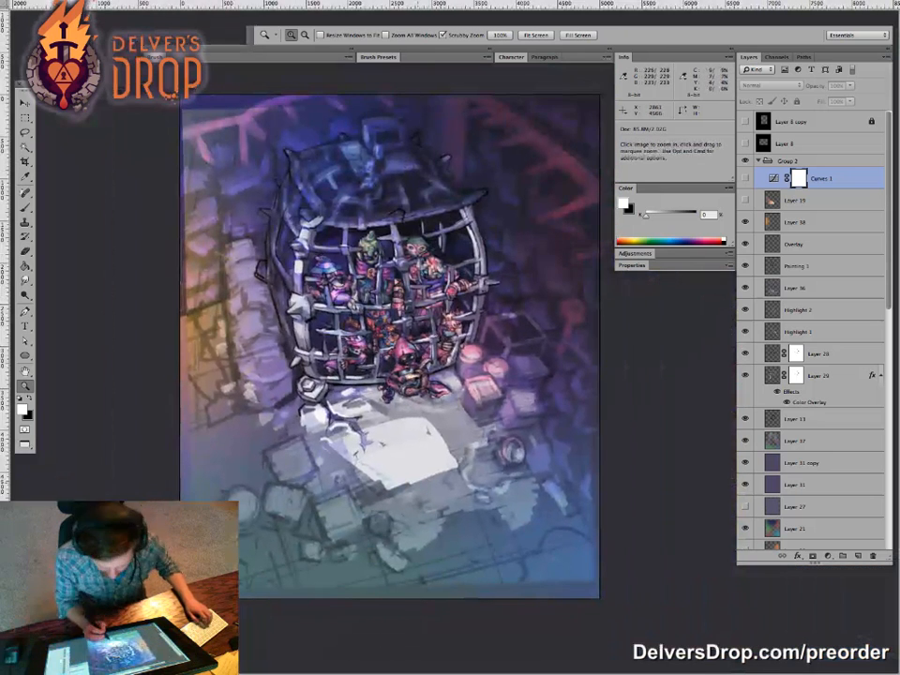
pyautogui.moveTo(431, 398); pyautogui.dragTo(460, 398)
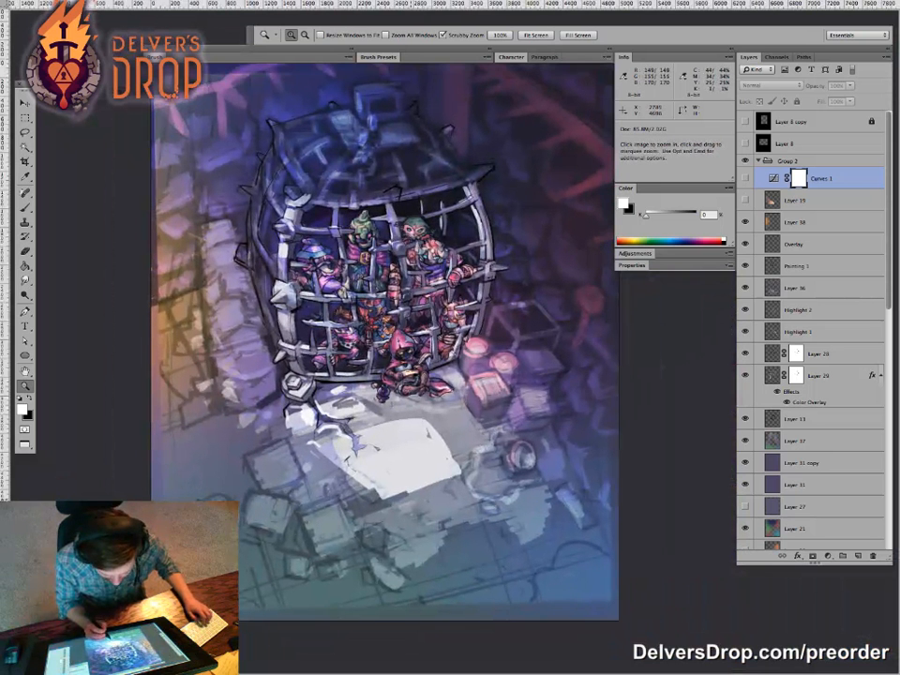
# Step: On the Painting 1 layer, sketch a small dark skull beside the round pot below the crates, using a sampled near-black brush colour
pyautogui.moveTo(539, 450); pyautogui.dragTo(490, 421)
pyautogui.moveTo(510, 434); pyautogui.dragTo(562, 433)
pyautogui.press('b')
pyautogui.press('v')
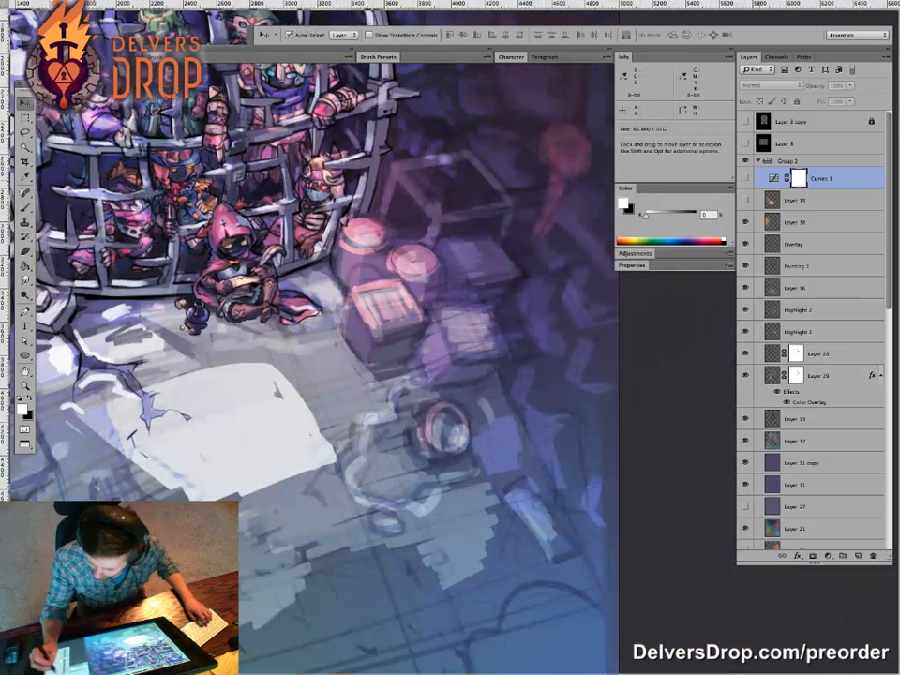
pyautogui.click(796, 266)
pyautogui.press('b')
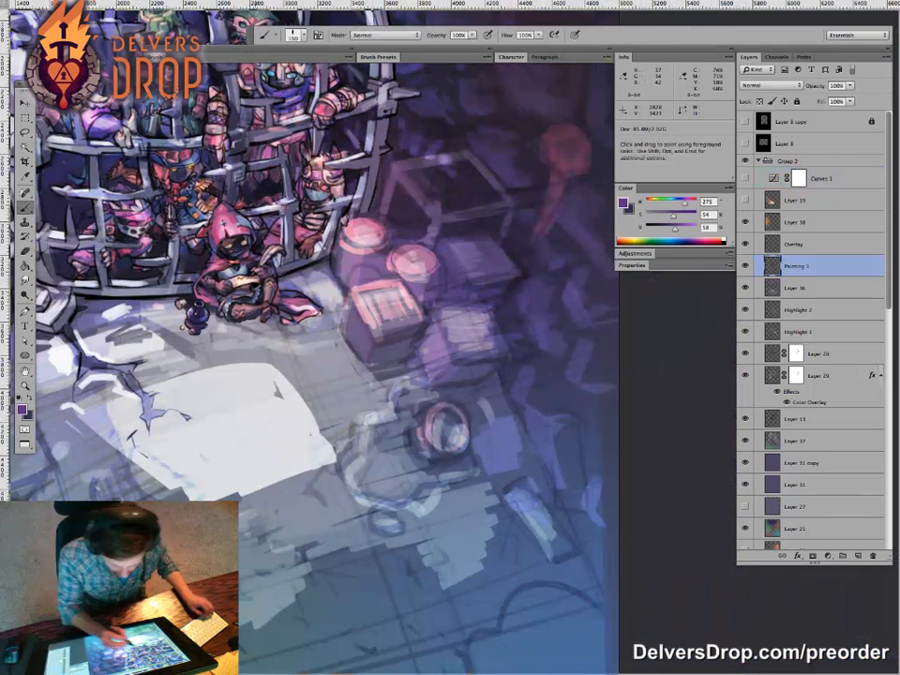
pyautogui.keyDown('alt'); pyautogui.click(349, 341); pyautogui.keyUp('alt')
pyautogui.press('[')
pyautogui.press('[')
pyautogui.press('[')
pyautogui.press('[')
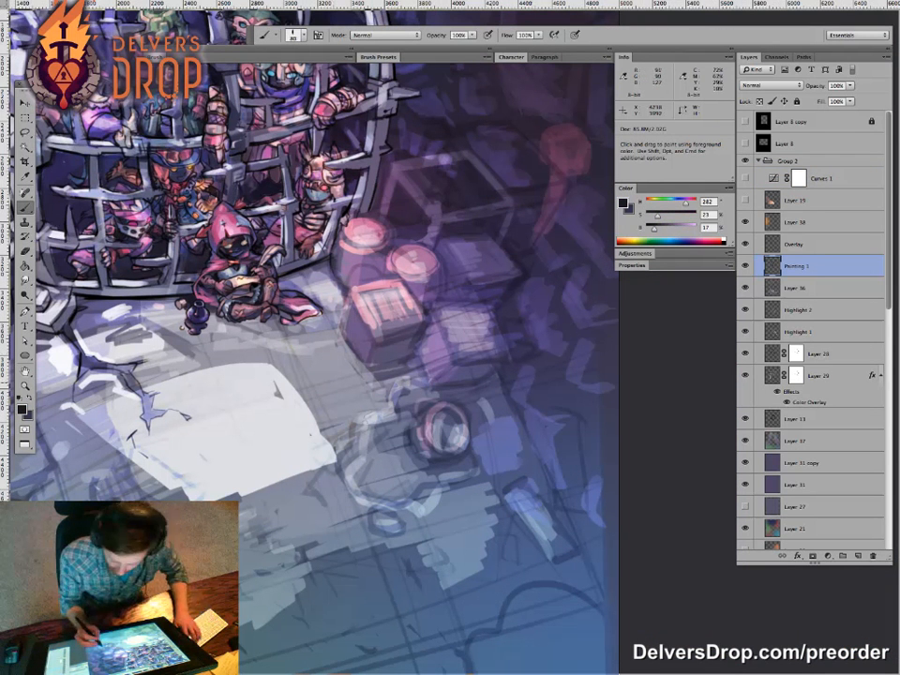
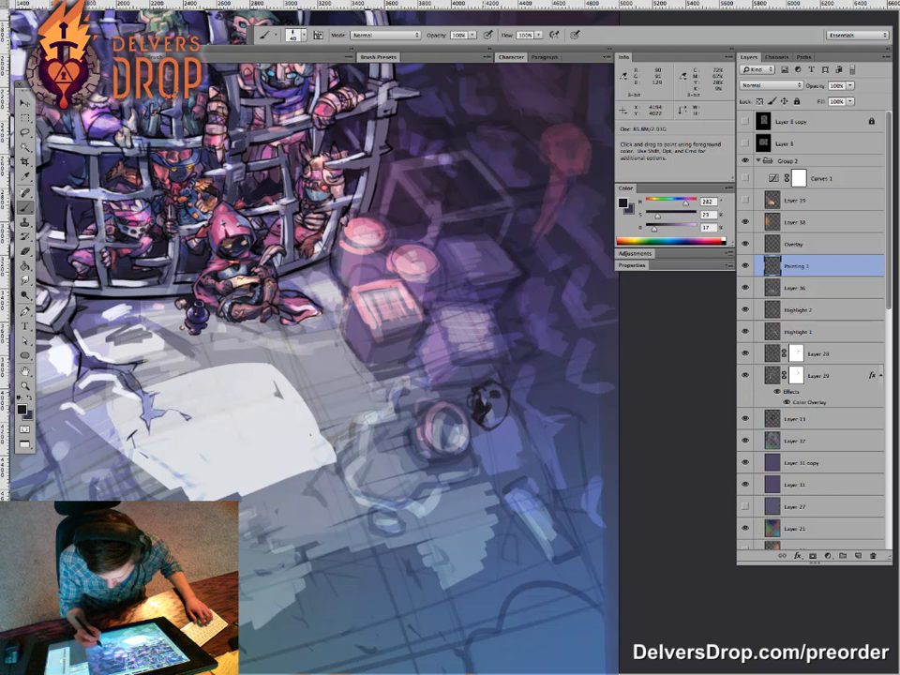
# Step: Detail the skull's face with a size 20 brush, adding blue-grey highlights and dark shading around the teeth and eye sockets
pyautogui.moveTo(479, 395); pyautogui.dragTo(517, 395)
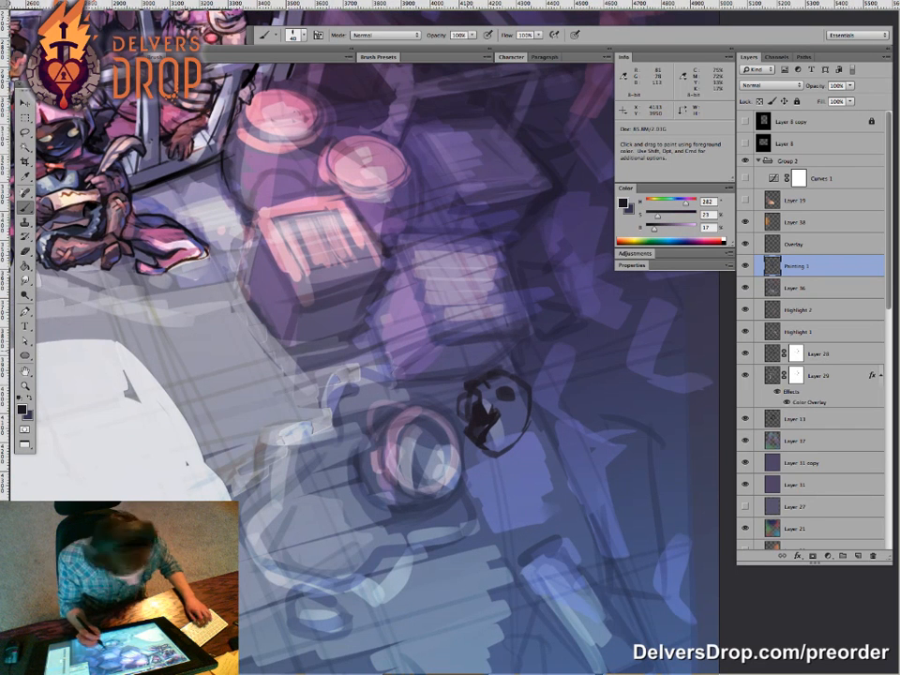
pyautogui.press('[')
pyautogui.press('[')
pyautogui.keyDown('alt'); pyautogui.click(356, 288); pyautogui.keyUp('alt')
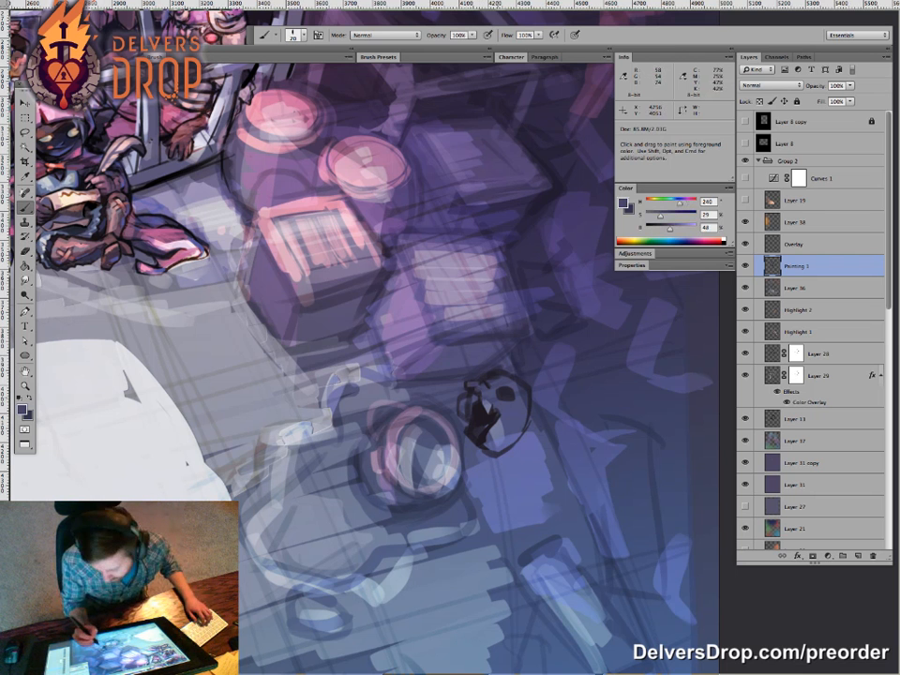
pyautogui.keyDown('alt'); pyautogui.click(481, 404); pyautogui.keyUp('alt')
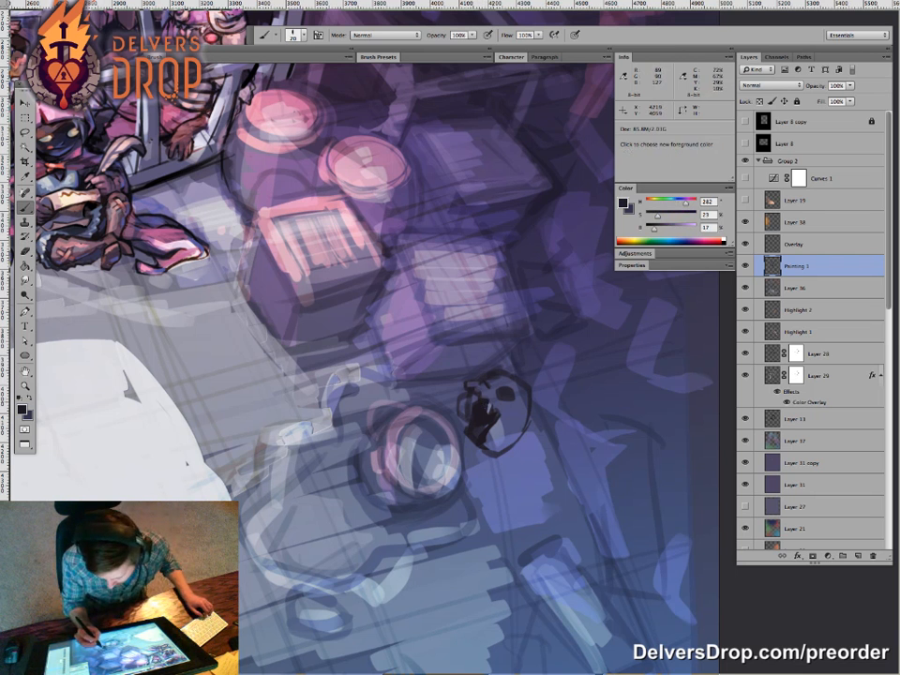
pyautogui.keyDown('alt'); pyautogui.click(490, 407); pyautogui.keyUp('alt')
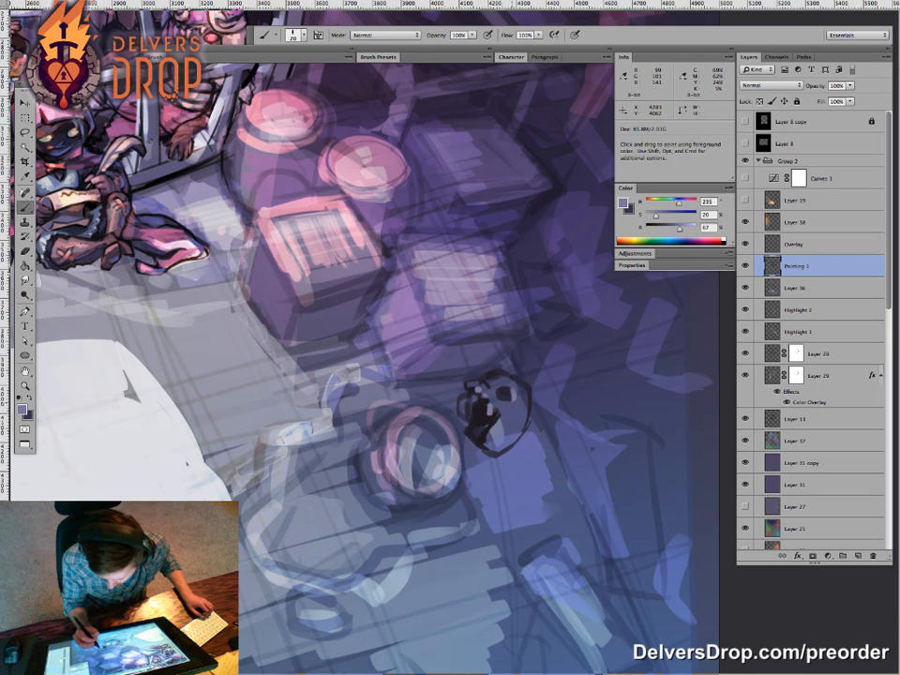
pyautogui.keyDown('alt'); pyautogui.click(482, 416); pyautogui.keyUp('alt')
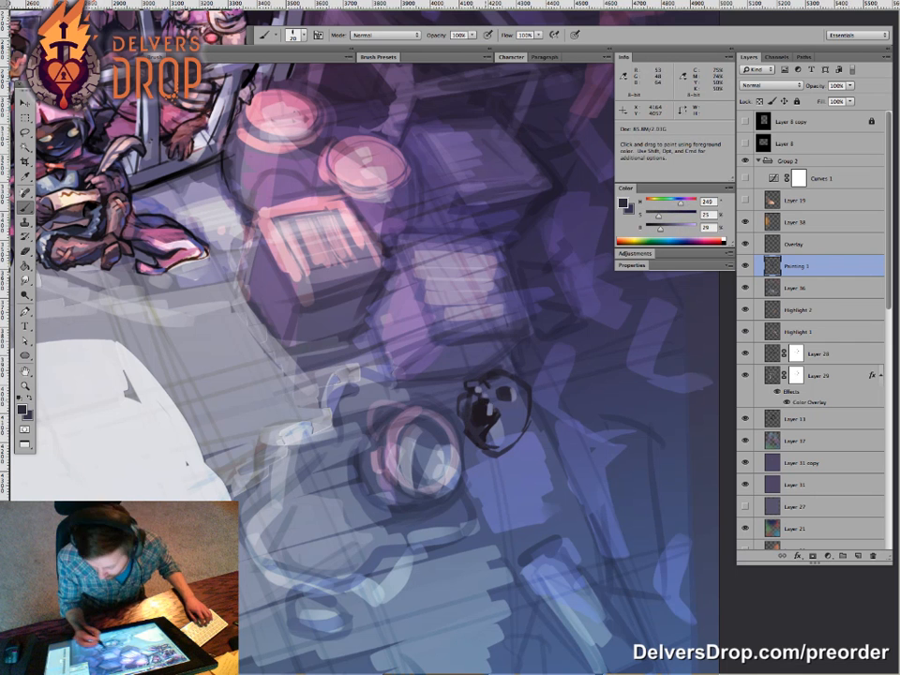
# Step: Clean up the skull's edges with the Eraser at 53% opacity and rework its outline and jaw in sampled blue and near-black tones
pyautogui.press('e')
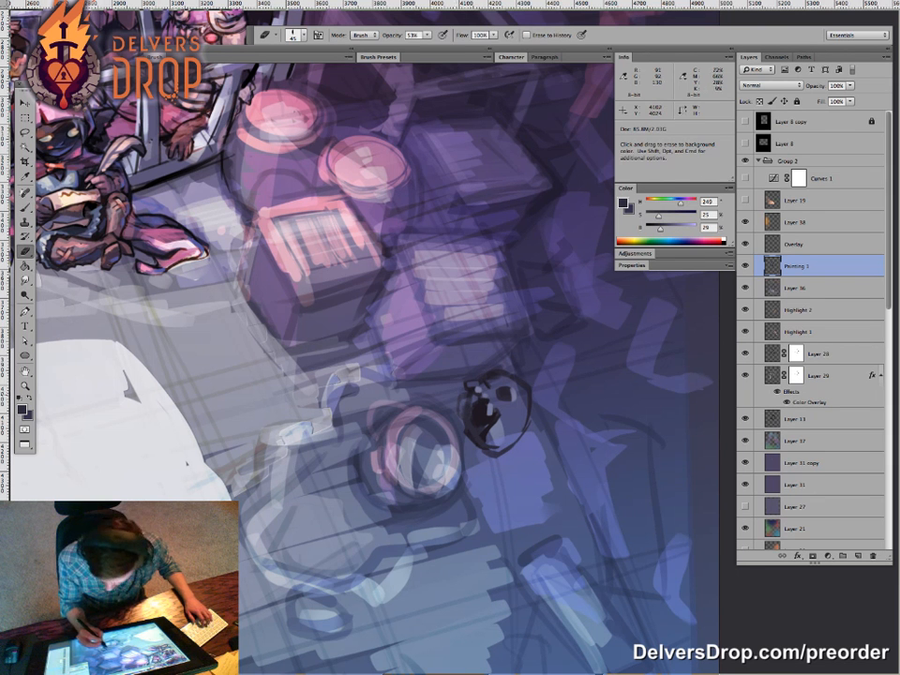
pyautogui.press('b')
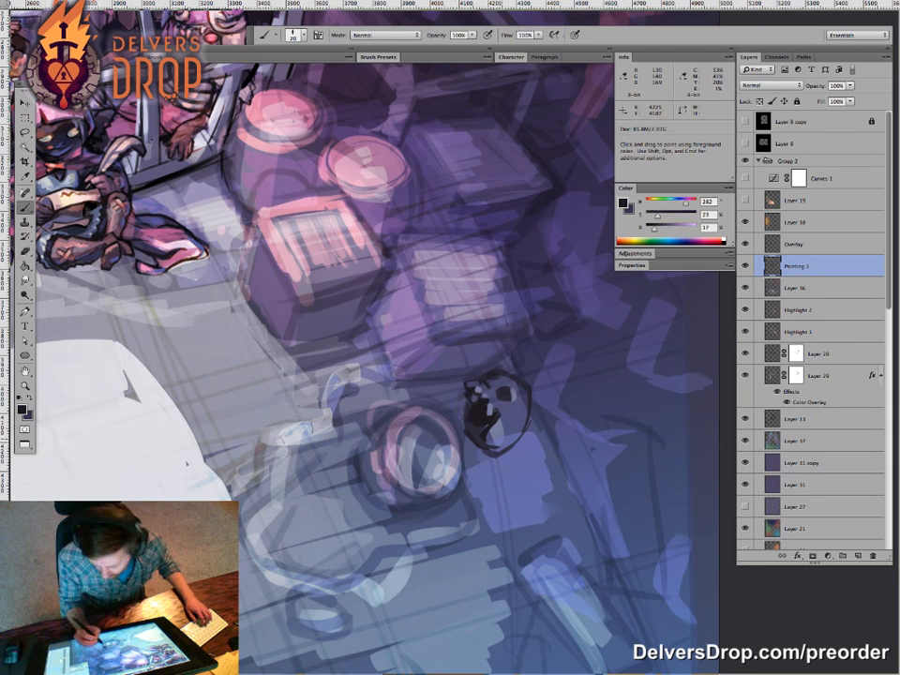
pyautogui.moveTo(520, 442)
pyautogui.mouseDown()
pyautogui.moveTo(342, 438)
pyautogui.moveTo(541, 419)
pyautogui.moveTo(543, 394)
pyautogui.mouseUp()
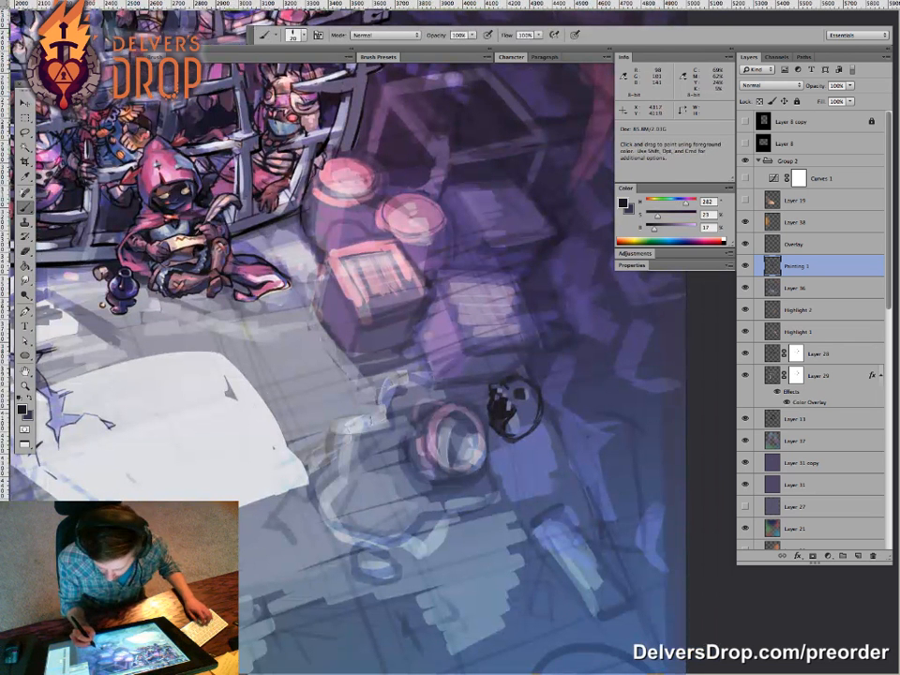
pyautogui.keyDown('alt'); pyautogui.click(394, 320); pyautogui.keyUp('alt')
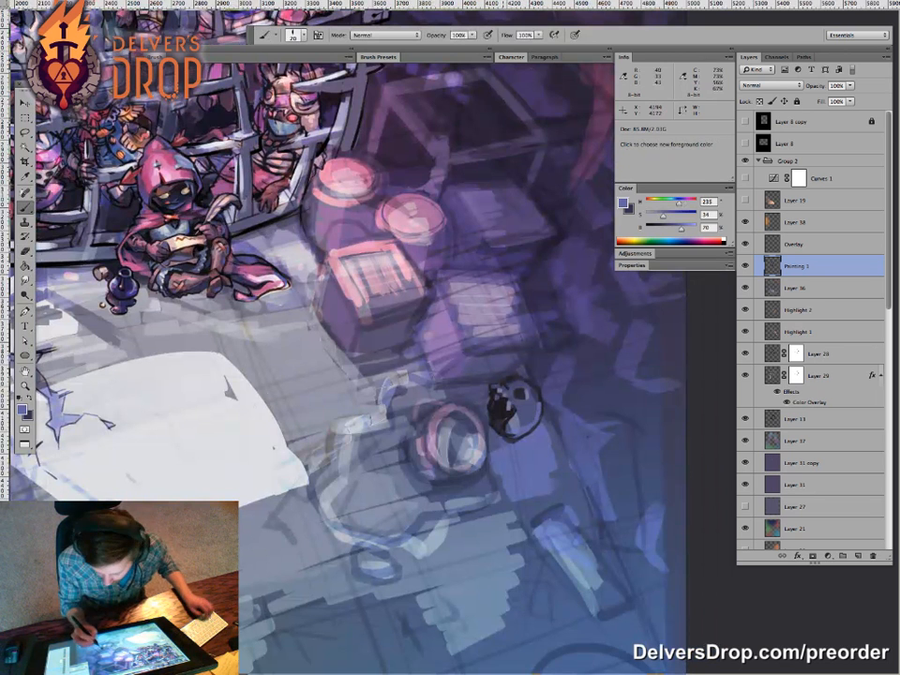
pyautogui.keyDown('alt'); pyautogui.click(376, 324); pyautogui.keyUp('alt')
pyautogui.press('e')
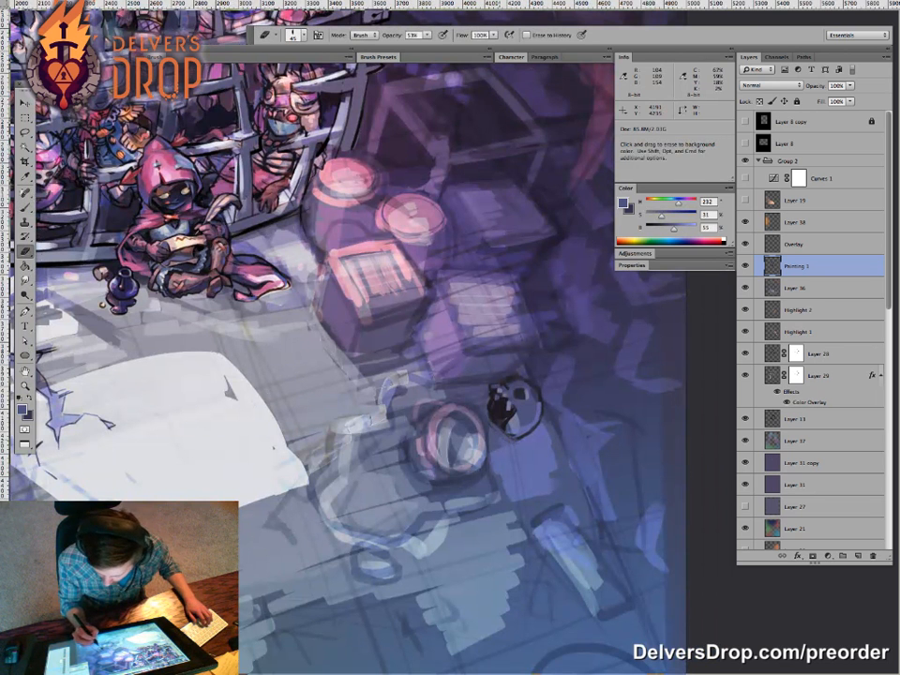
pyautogui.press('b')
pyautogui.keyDown('alt'); pyautogui.click(497, 398); pyautogui.keyUp('alt')
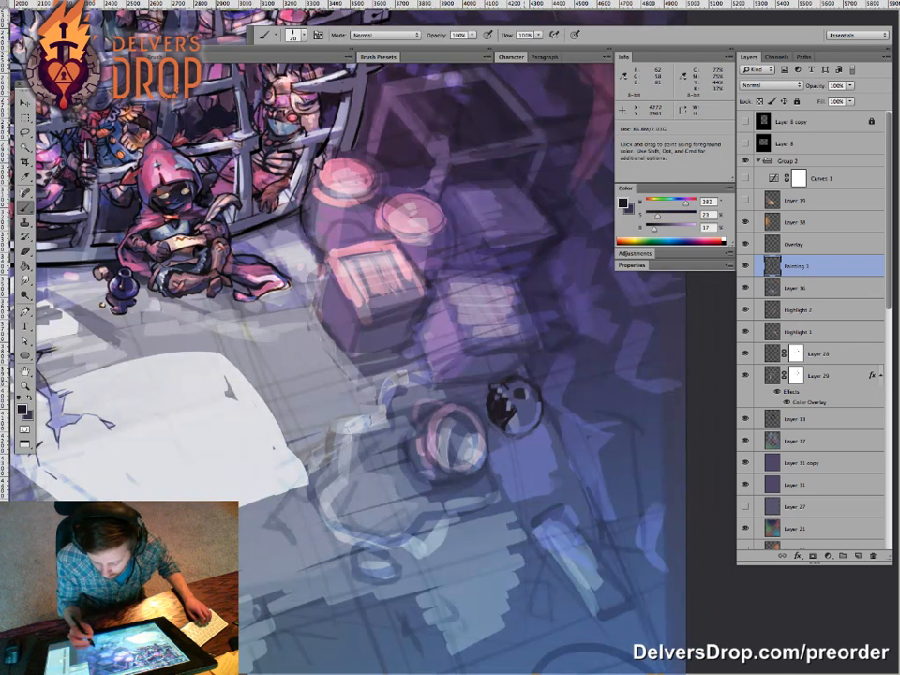
# Step: Refine the skull's eye sockets and cranium with sampled blue-grey and dark tones, reducing the brush size to 10
pyautogui.keyDown('ctrl'); pyautogui.click(479, 453); pyautogui.keyUp('ctrl')
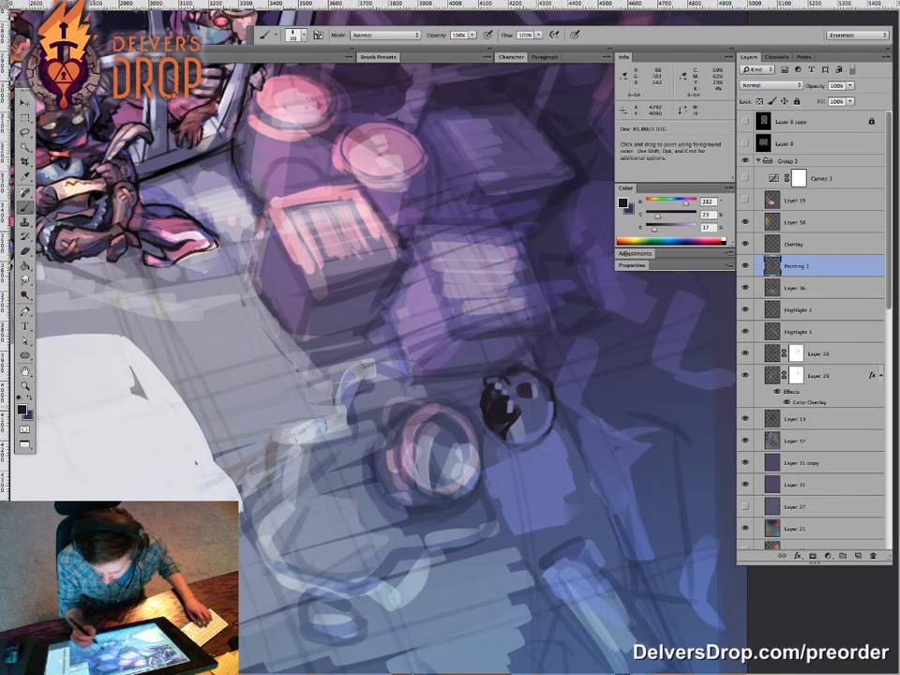
pyautogui.keyDown('alt'); pyautogui.click(501, 387); pyautogui.keyUp('alt')
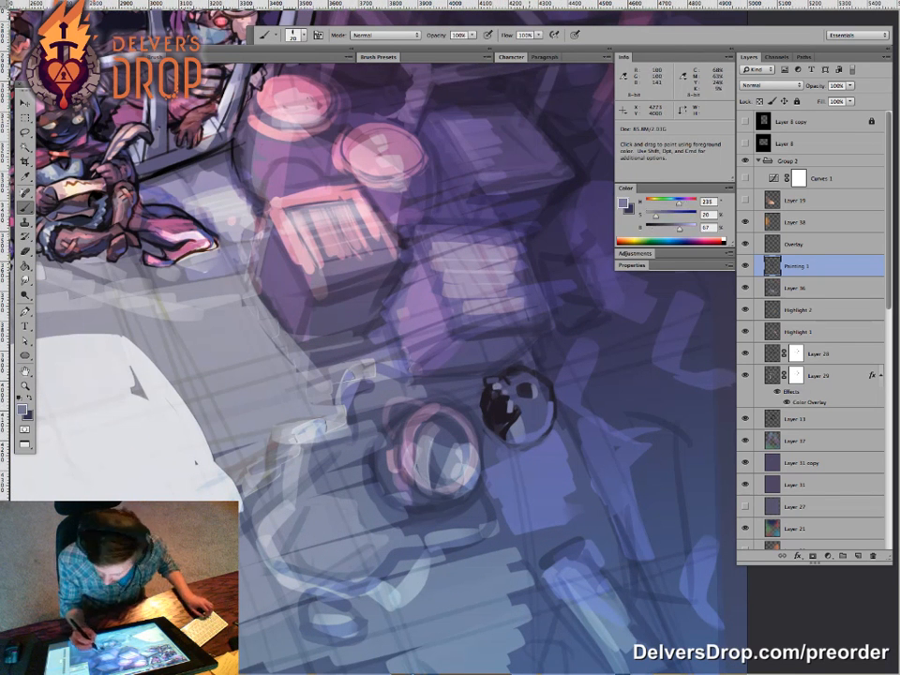
pyautogui.keyDown('alt'); pyautogui.click(496, 379); pyautogui.keyUp('alt')
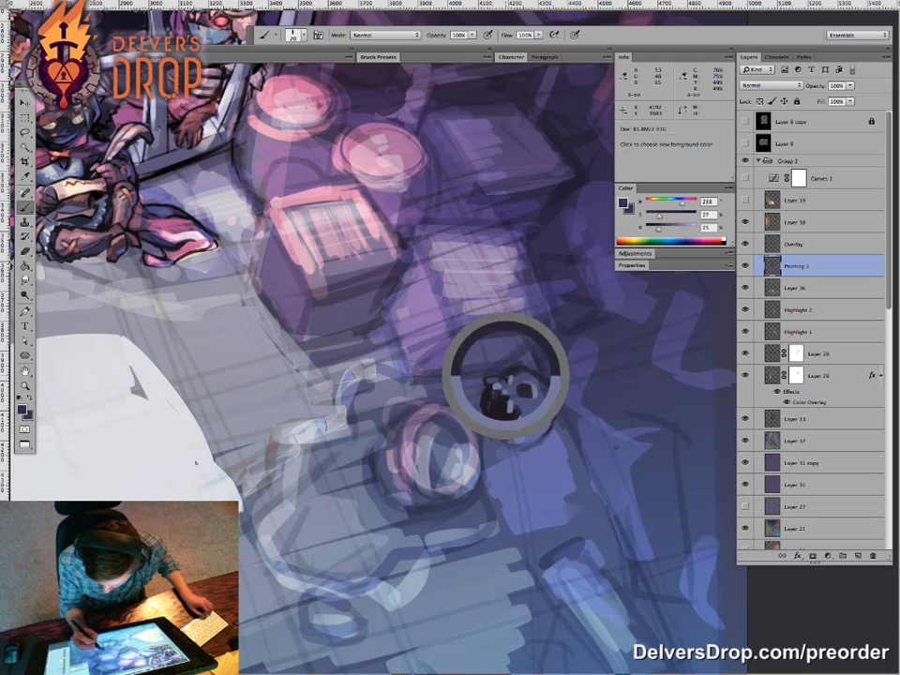
pyautogui.keyDown('alt'); pyautogui.click(379, 283); pyautogui.keyUp('alt')
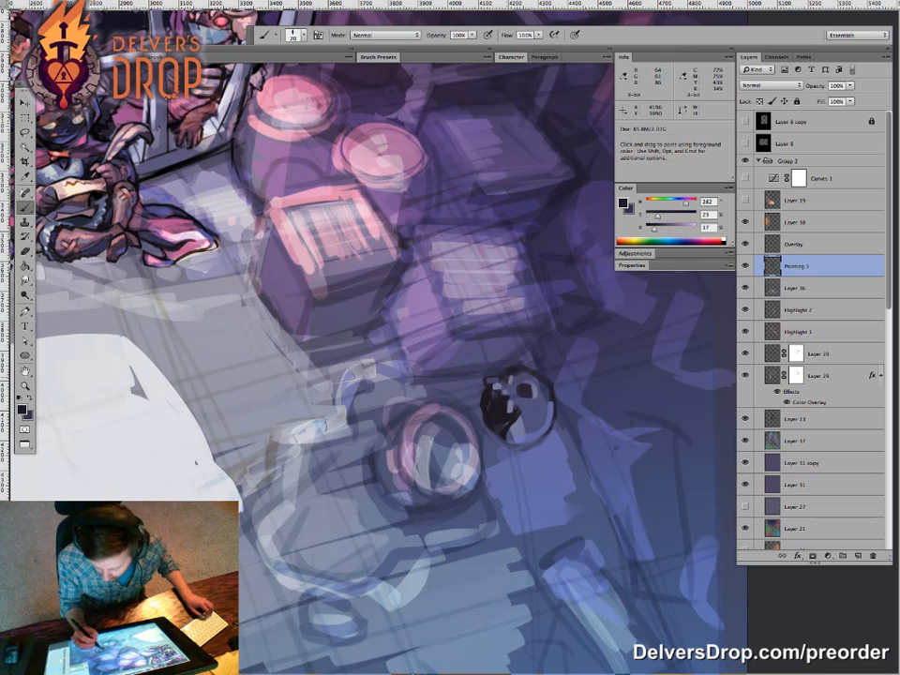
pyautogui.keyDown('alt'); pyautogui.click(522, 378); pyautogui.keyUp('alt')
pyautogui.press(']')
pyautogui.press('[')
pyautogui.press('[')
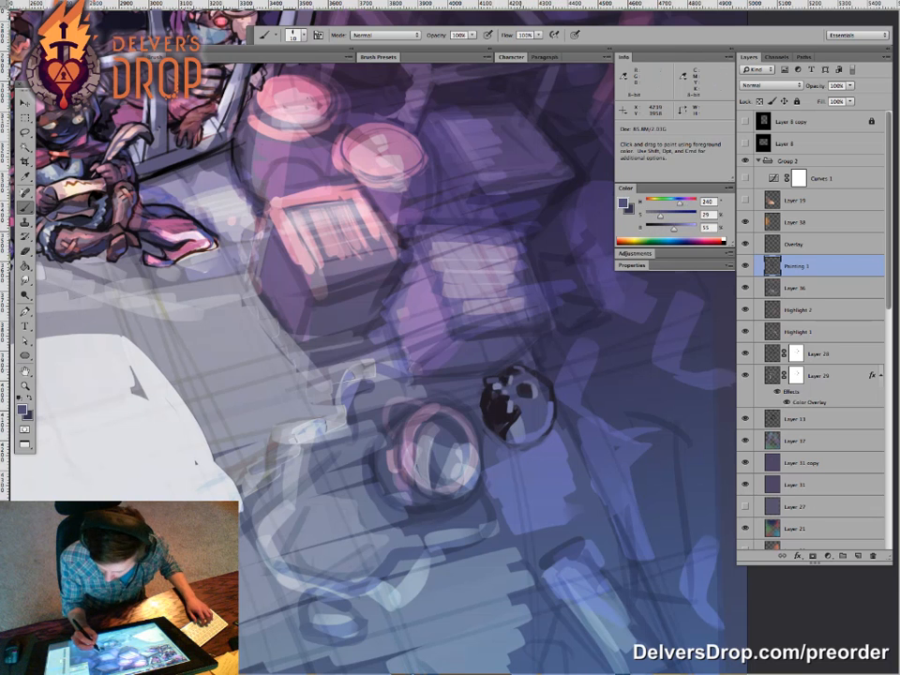
pyautogui.keyDown('alt'); pyautogui.click(546, 388); pyautogui.keyUp('alt')
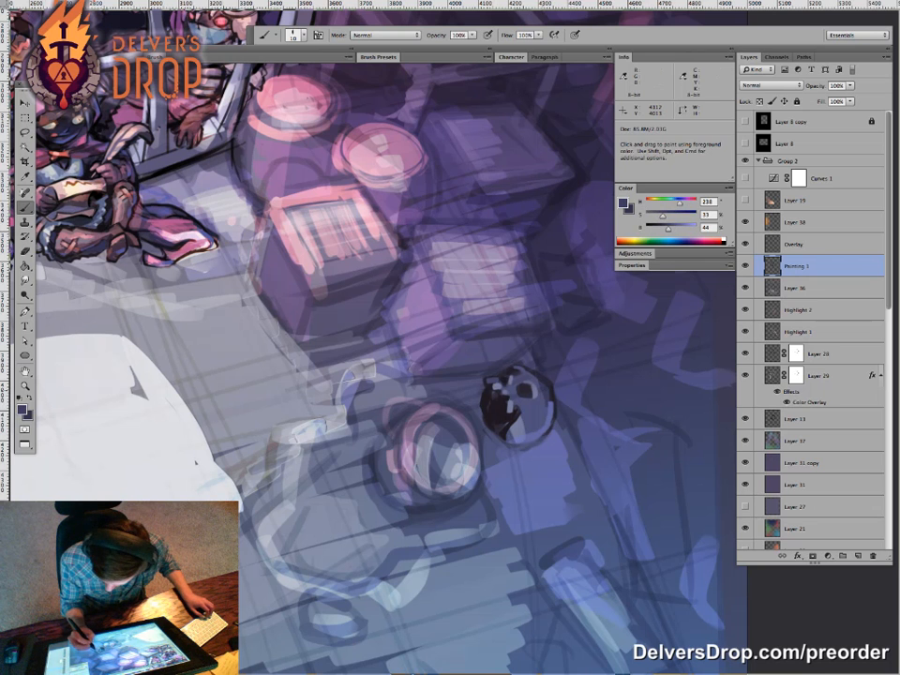
pyautogui.keyDown('alt'); pyautogui.click(517, 417); pyautogui.keyUp('alt')
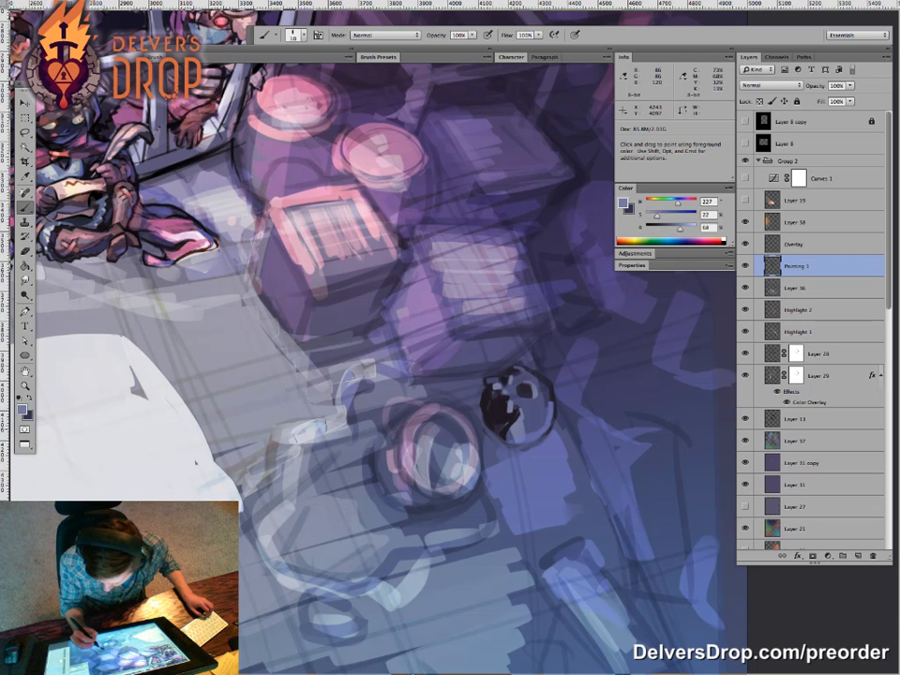
# Step: Outline a small bone in near-black just below the skull on the Painting 1 layer
pyautogui.keyDown('alt'); pyautogui.click(492, 405); pyautogui.keyUp('alt')
pyautogui.moveTo(536, 467)
pyautogui.mouseDown()
pyautogui.moveTo(483, 468)
pyautogui.moveTo(522, 467)
pyautogui.mouseUp()
pyautogui.keyDown('alt'); pyautogui.click(511, 427); pyautogui.keyUp('alt')
pyautogui.moveTo(515, 427)
pyautogui.mouseDown()
pyautogui.moveTo(527, 464)
pyautogui.moveTo(493, 444)
pyautogui.mouseUp()
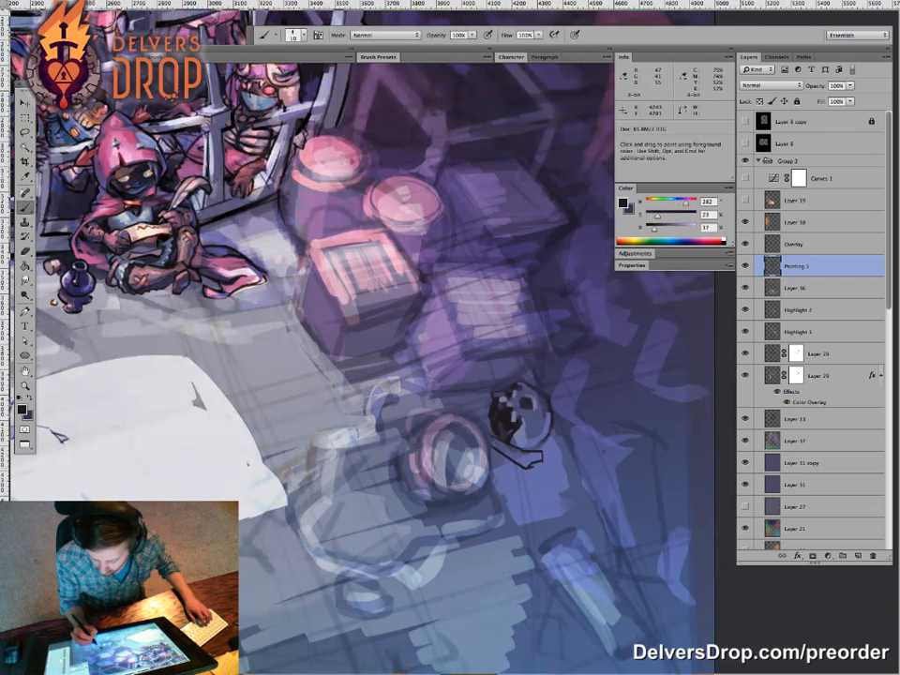
pyautogui.moveTo(572, 467); pyautogui.dragTo(511, 467)
pyautogui.moveTo(595, 507); pyautogui.dragTo(548, 485)
pyautogui.moveTo(492, 478); pyautogui.dragTo(553, 478)
pyautogui.press('b')
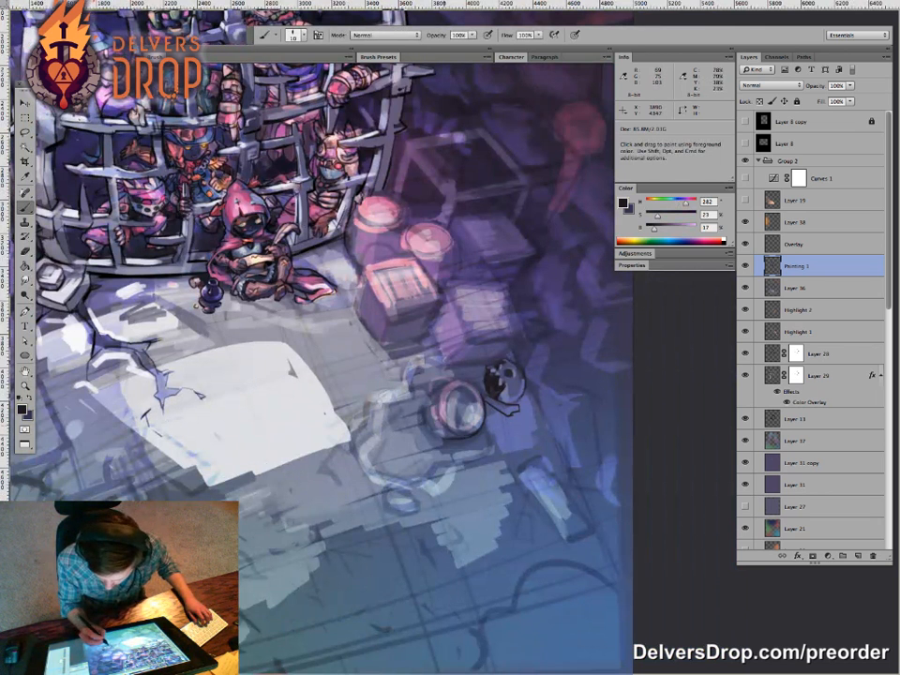
# Step: Show Layer 8's dark crop frame over the whole painting and check how the caged characters sit inside it
pyautogui.press('z')
pyautogui.keyDown('alt'); pyautogui.click(450, 525); pyautogui.keyUp('alt')
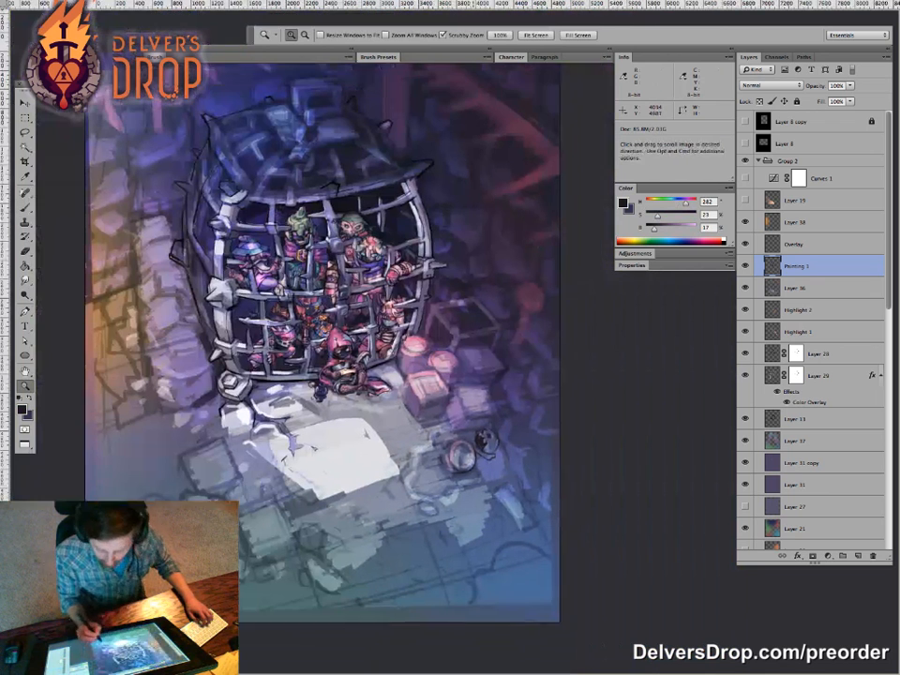
pyautogui.moveTo(300, 281); pyautogui.dragTo(342, 328)
pyautogui.click(745, 144)
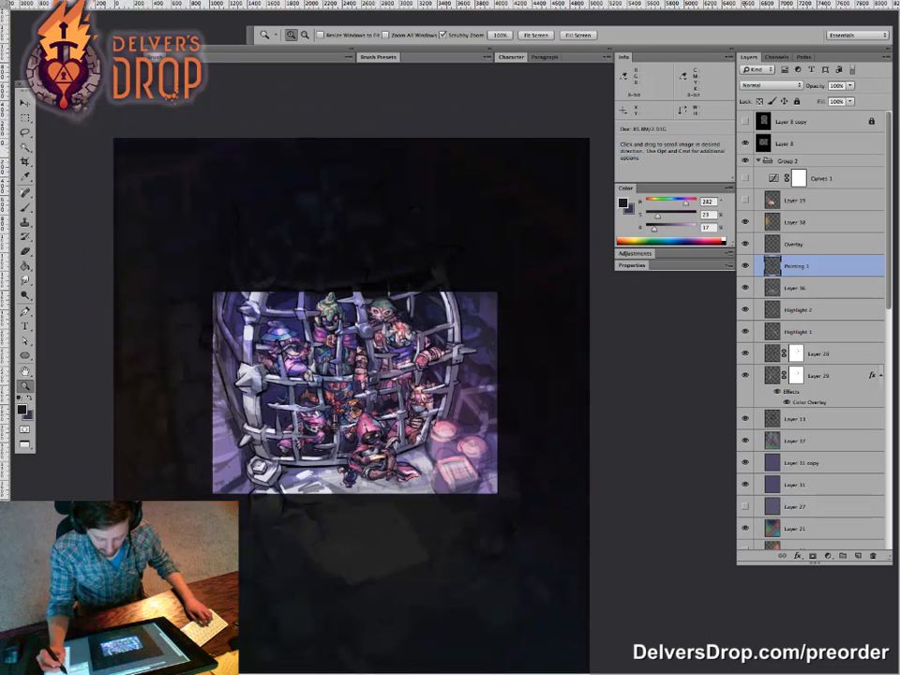
pyautogui.press('v')
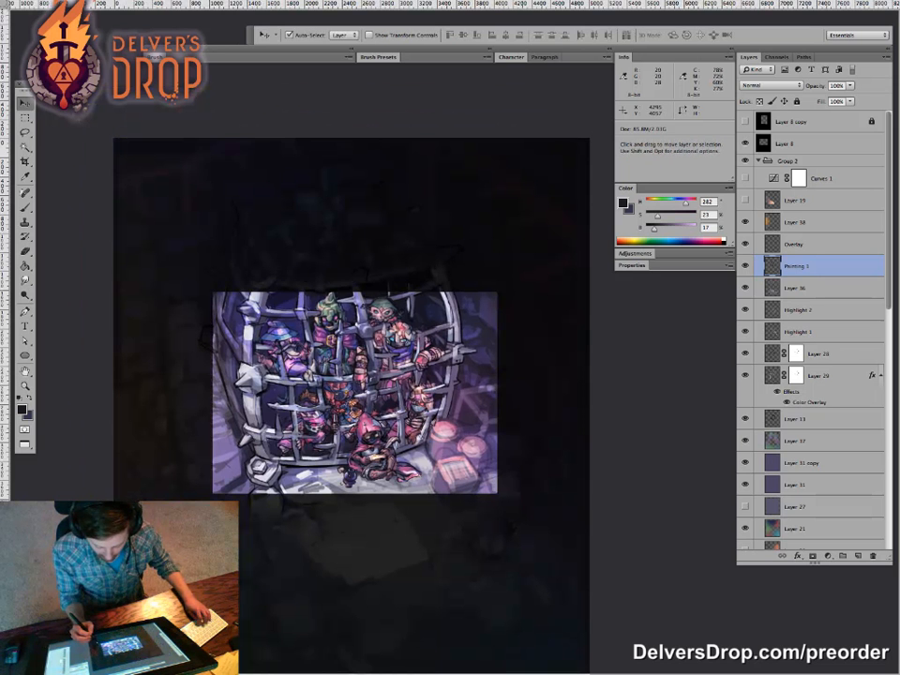
pyautogui.moveTo(365, 394)
pyautogui.mouseDown()
pyautogui.moveTo(413, 402)
pyautogui.moveTo(358, 402)
pyautogui.mouseUp()
pyautogui.press('z')
pyautogui.click(394, 402)
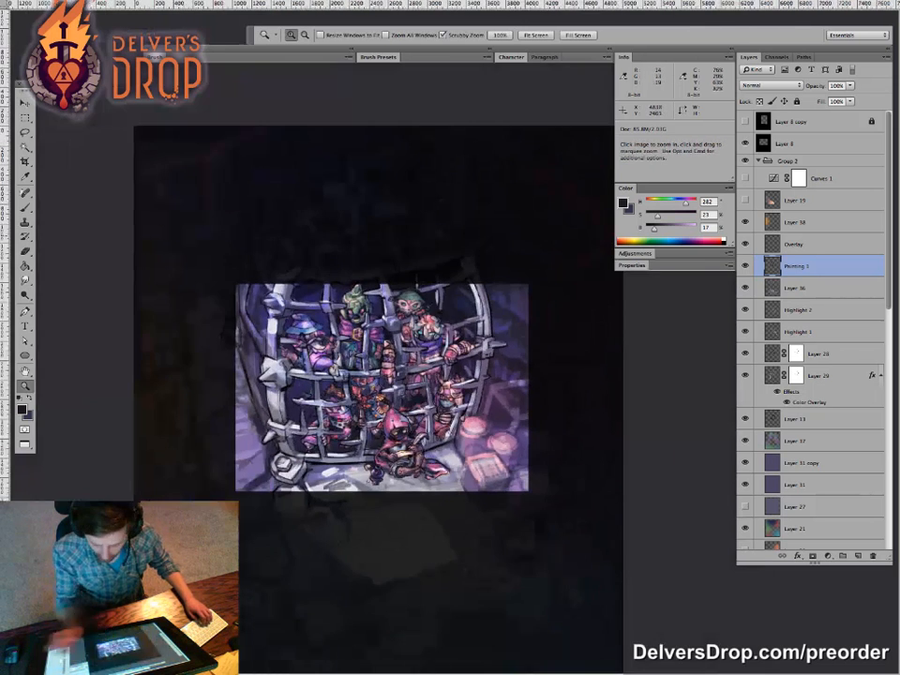
# Step: Select the layers from Curves 1 down through Layer 5 and scale the artwork to about 98.4% with Free Transform
pyautogui.click(822, 178)
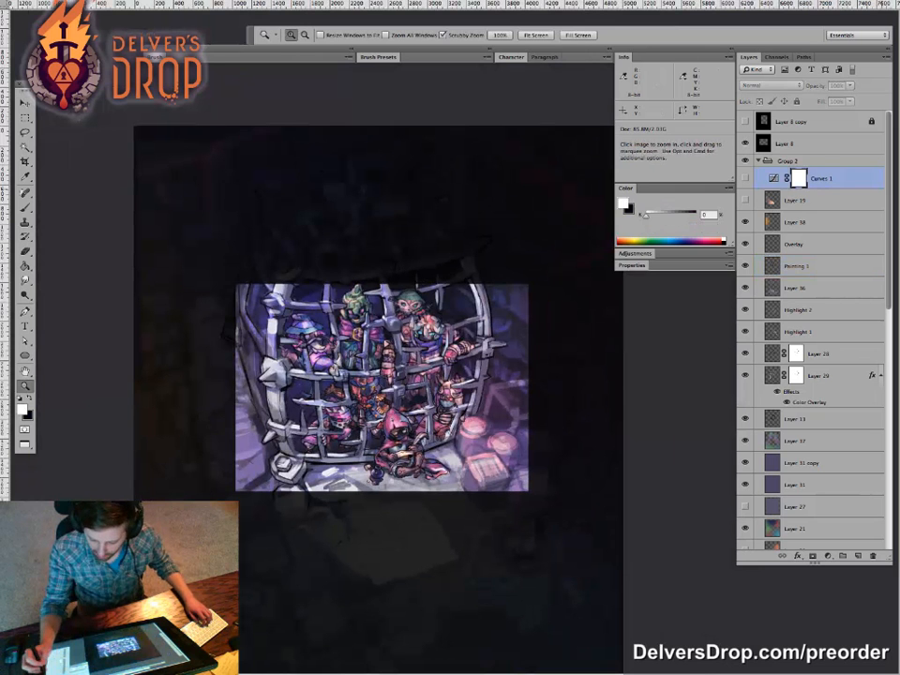
pyautogui.moveTo(889, 215); pyautogui.dragTo(889, 451)
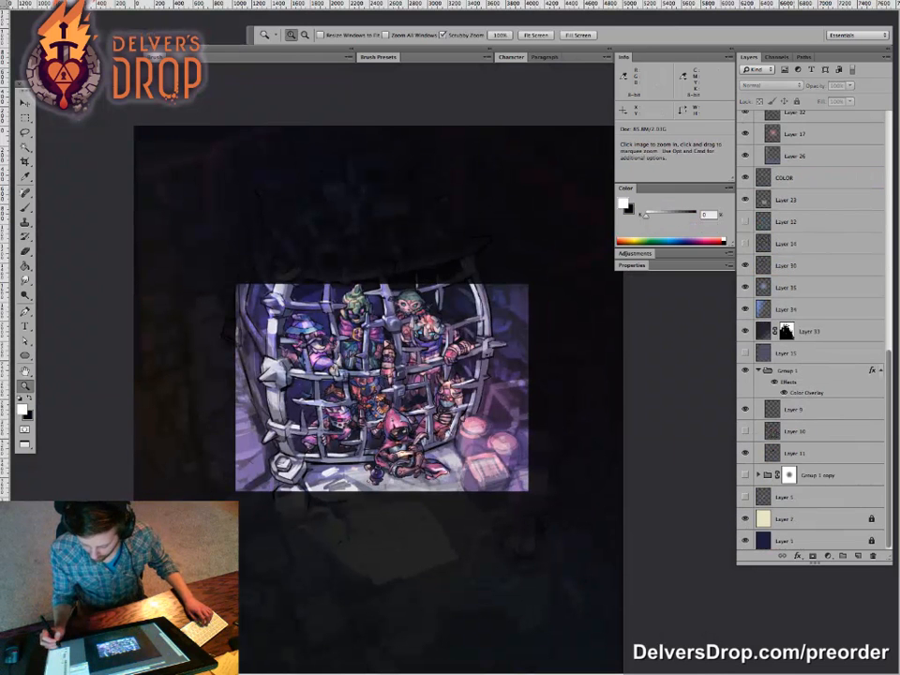
pyautogui.keyDown('shift'); pyautogui.click(806, 496); pyautogui.keyUp('shift')
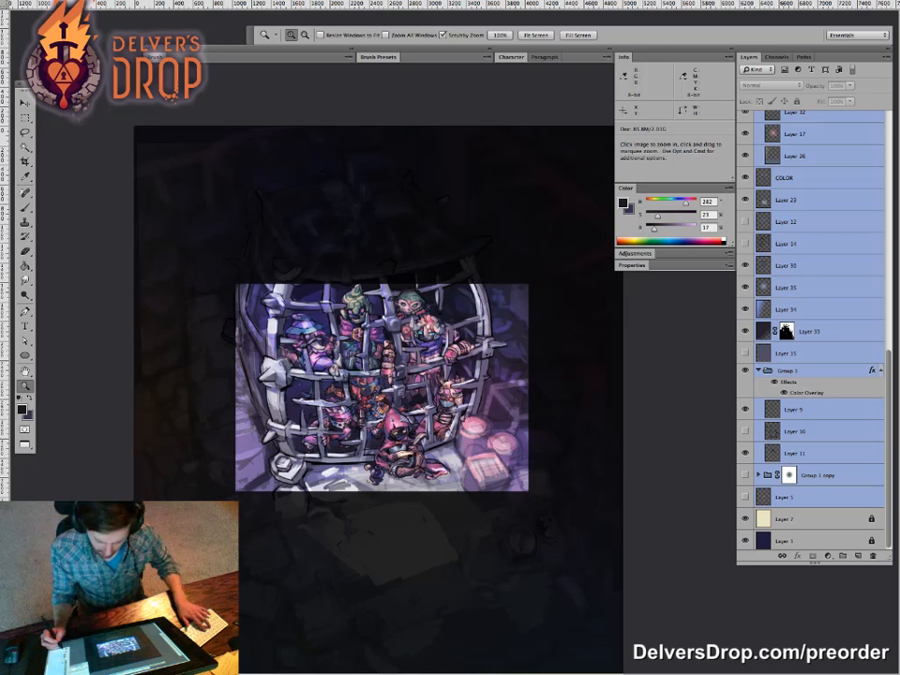
pyautogui.hotkey('ctrl', 't')
pyautogui.moveTo(506, 497); pyautogui.dragTo(472, 410)
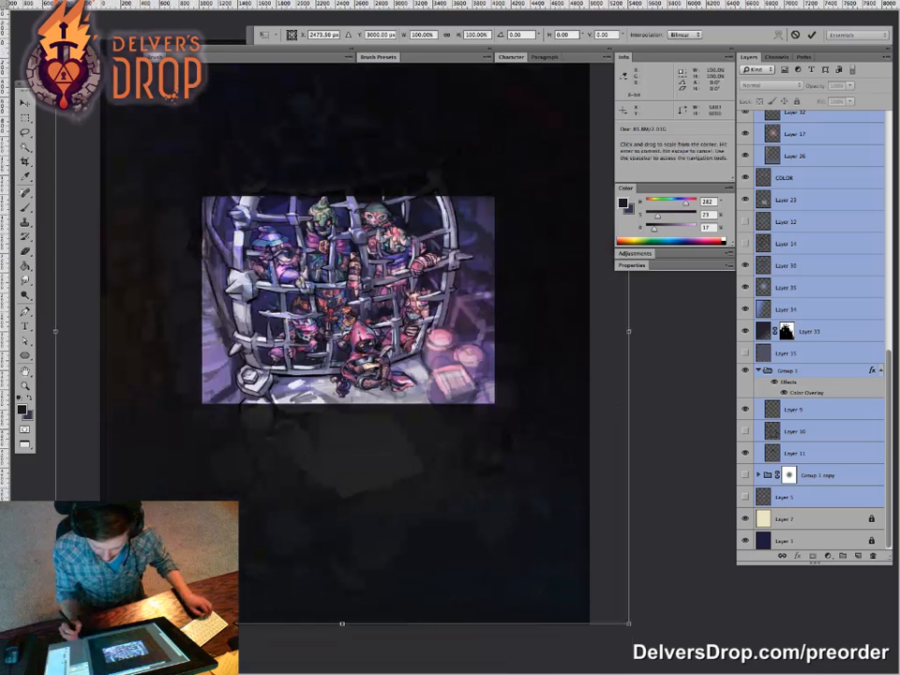
pyautogui.moveTo(628, 622); pyautogui.dragTo(626, 620)
pyautogui.moveTo(525, 449); pyautogui.dragTo(525, 459)
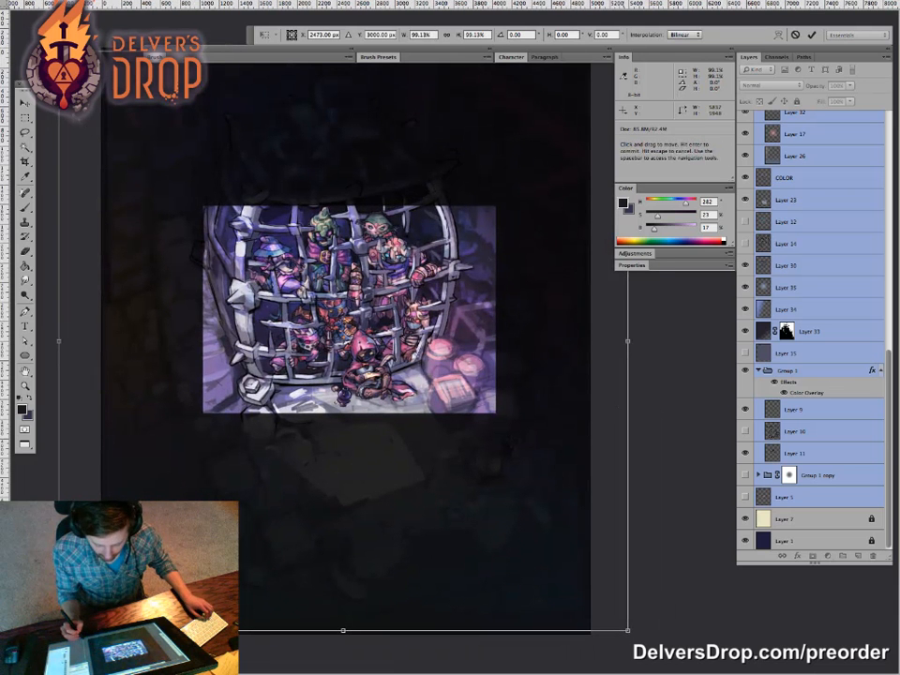
pyautogui.moveTo(628, 631); pyautogui.dragTo(626, 629)
pyautogui.moveTo(524, 487); pyautogui.dragTo(530, 506)
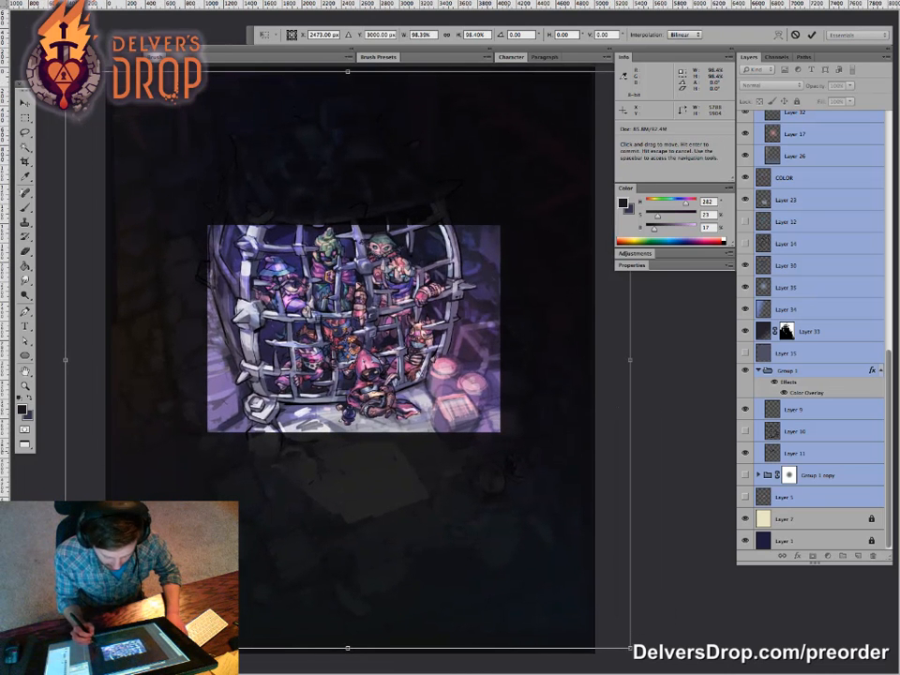
# Step: Nudge the scaled artwork down to Y 3012 px, rotate it by about -0.31°, and apply the transform
pyautogui.press('Down')
pyautogui.press('Down')
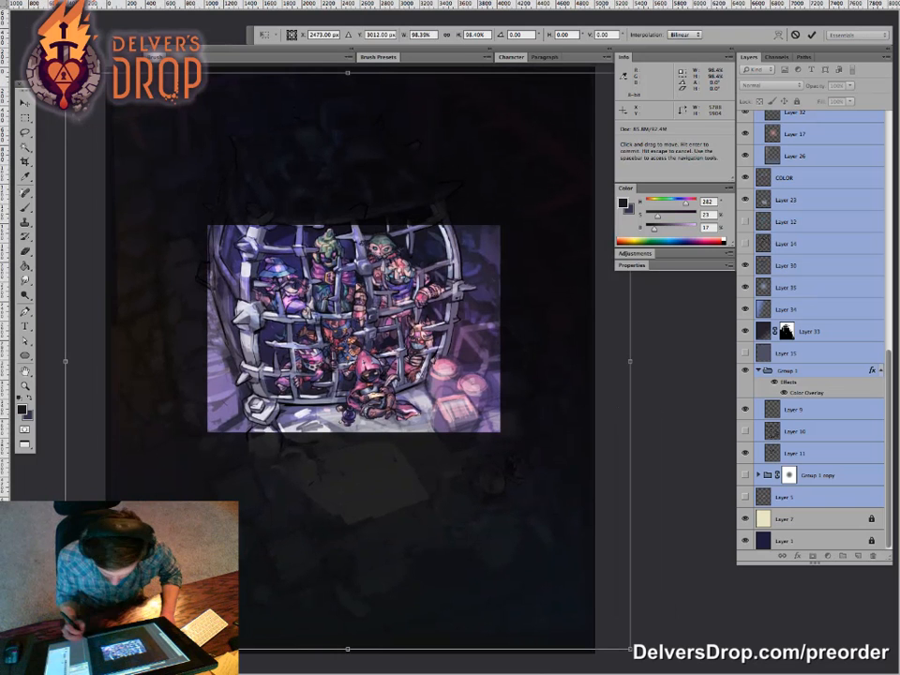
pyautogui.moveTo(593, 358); pyautogui.dragTo(592, 355)
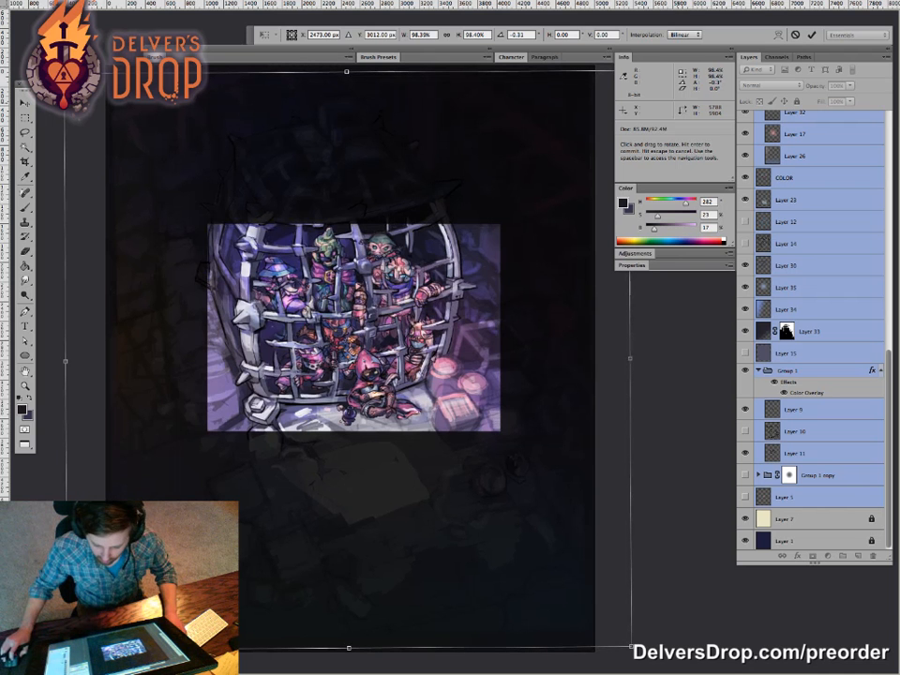
pyautogui.press('super+space')
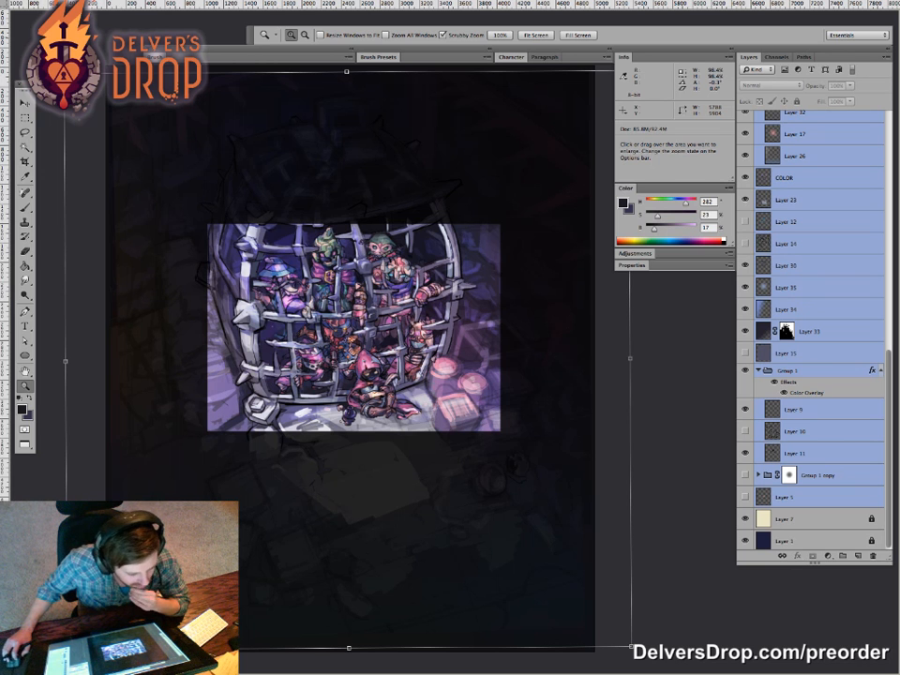
pyautogui.press('Tab')
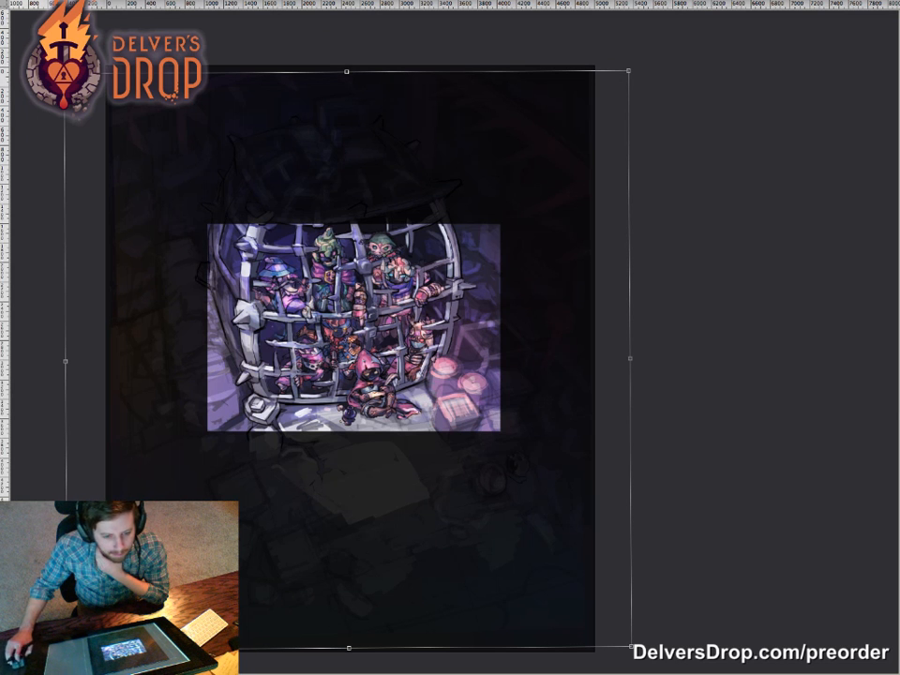
pyautogui.press('Return')
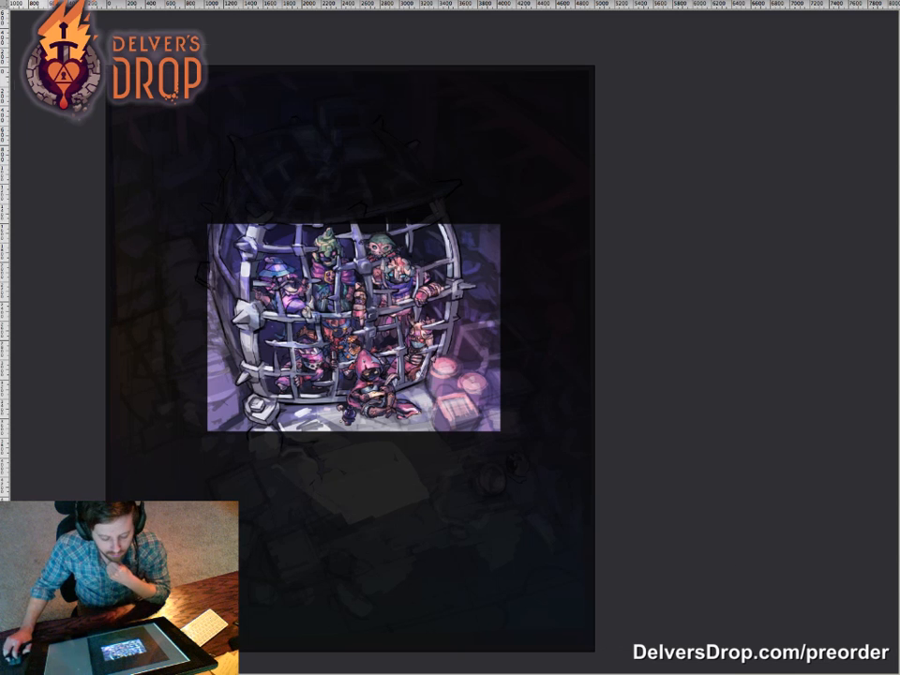
# Step: Compare the artwork before and after the transform by repeatedly undoing and redoing it
pyautogui.press('Tab')
pyautogui.press('super+z')
pyautogui.press('super+z')
pyautogui.press('super+z')
pyautogui.press('super+z')
pyautogui.press('super+z')
pyautogui.press('super+z')
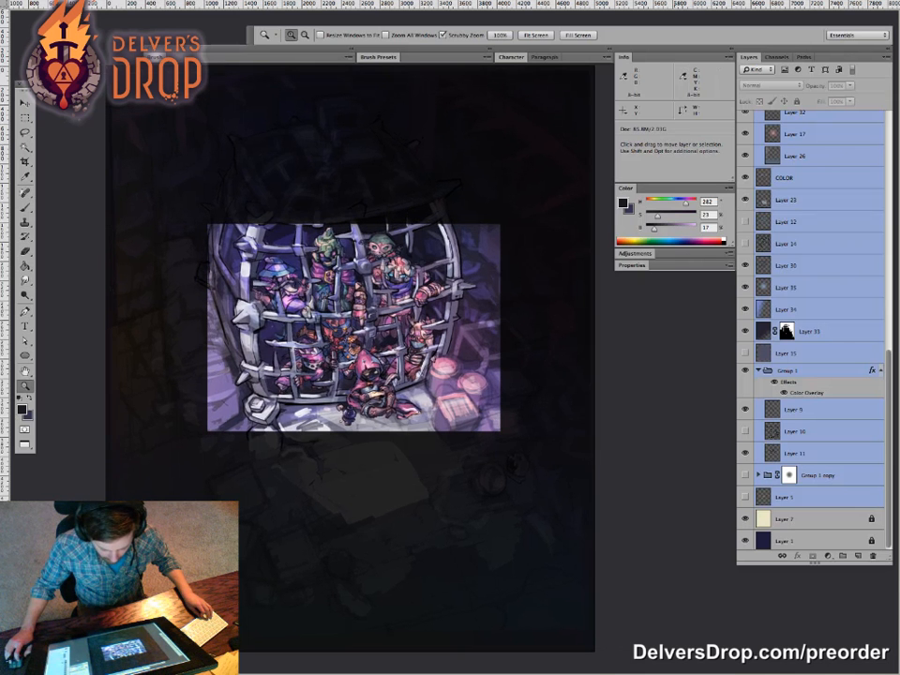
# Step: Hide Layer 8's dark crop frame and reduce the layer selection to Group 2
pyautogui.moveTo(389, 401); pyautogui.dragTo(366, 338)
pyautogui.scroll(10, 814, 328)
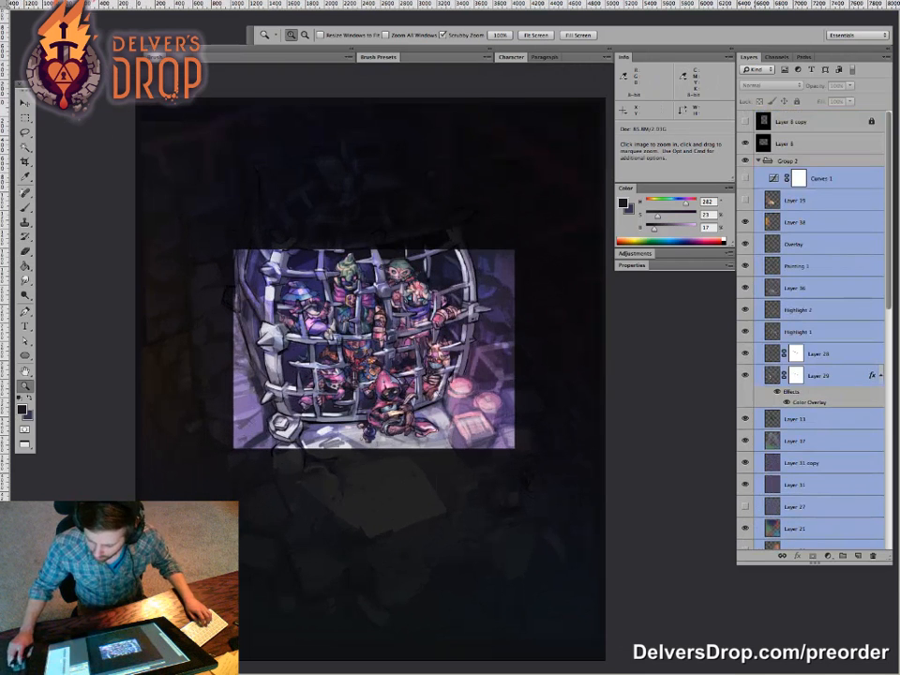
pyautogui.click(745, 144)
pyautogui.moveTo(412, 329); pyautogui.dragTo(455, 356)
pyautogui.moveTo(367, 359); pyautogui.dragTo(408, 340)
pyautogui.press('i')
pyautogui.click(368, 301)
pyautogui.press('v')
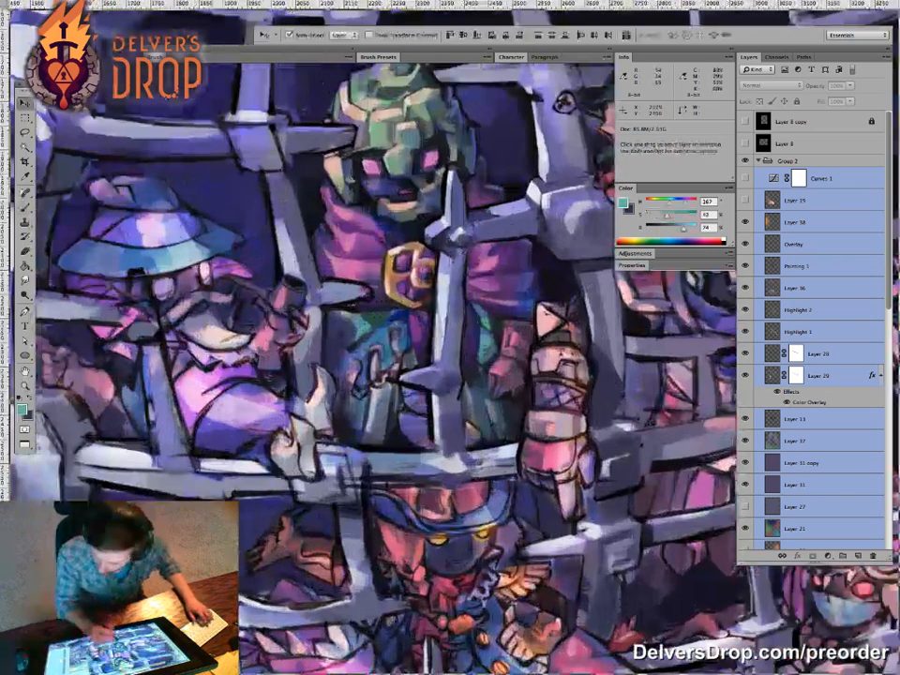
pyautogui.click(798, 161)
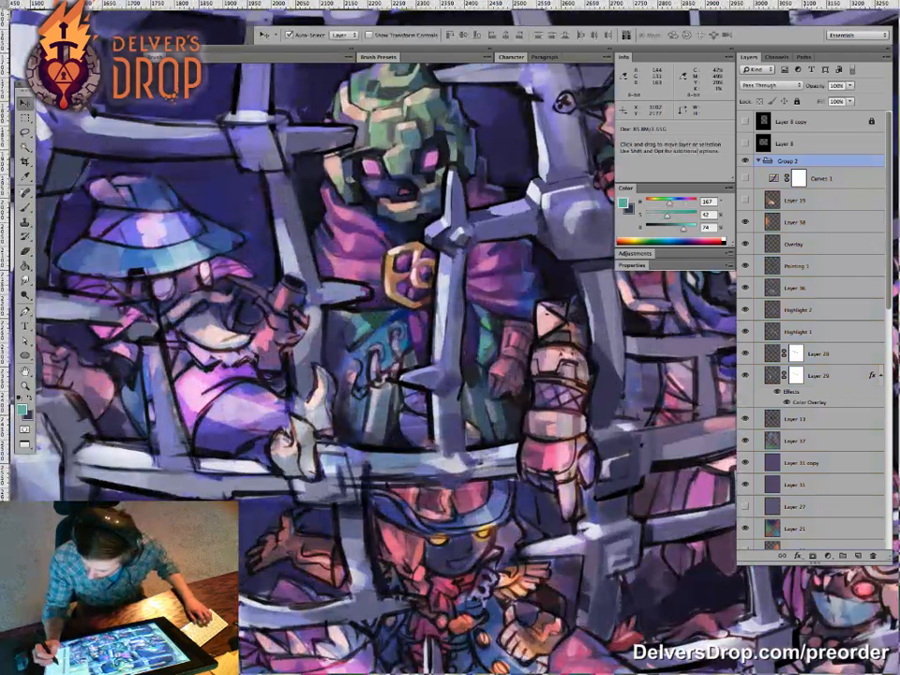
# Step: Compare the caged characters with and without the Painting 1 layer
pyautogui.click(745, 266)
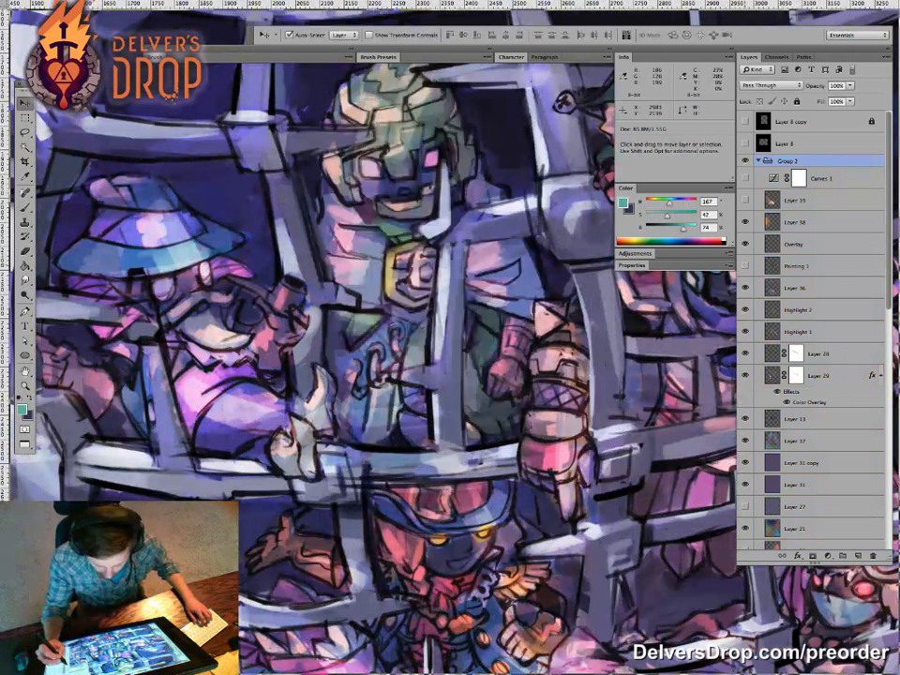
pyautogui.click(745, 266)
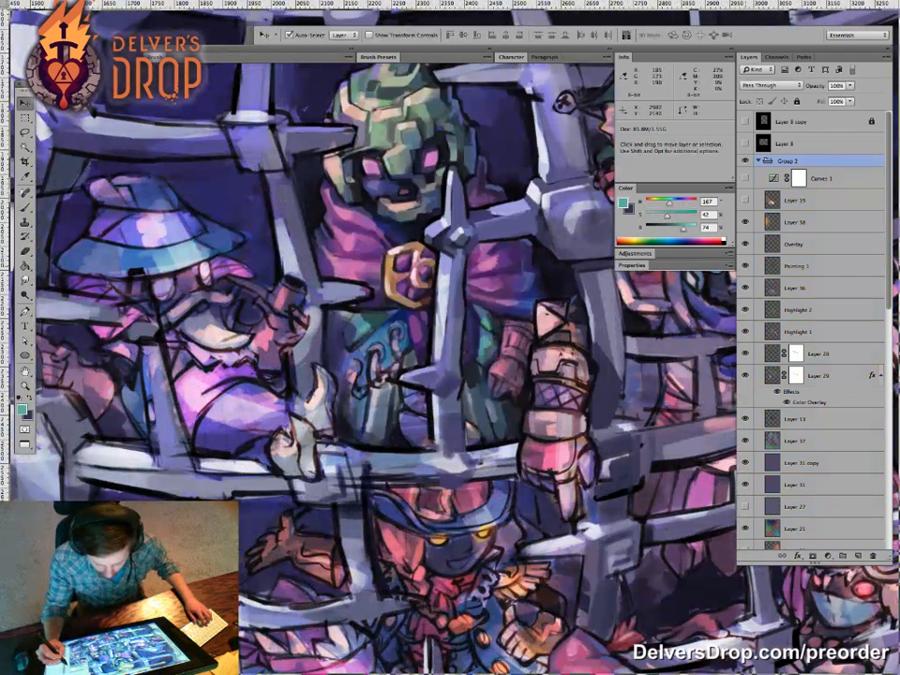
pyautogui.click(745, 266)
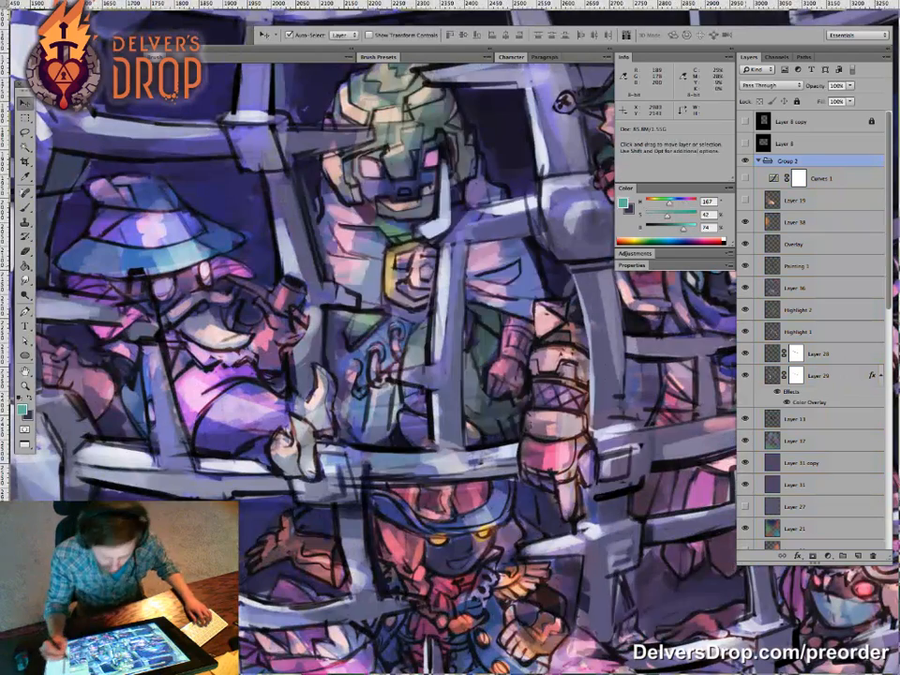
pyautogui.click(745, 266)
pyautogui.press('z')
pyautogui.moveTo(534, 405)
pyautogui.mouseDown()
pyautogui.moveTo(469, 389)
pyautogui.moveTo(539, 384)
pyautogui.mouseUp()
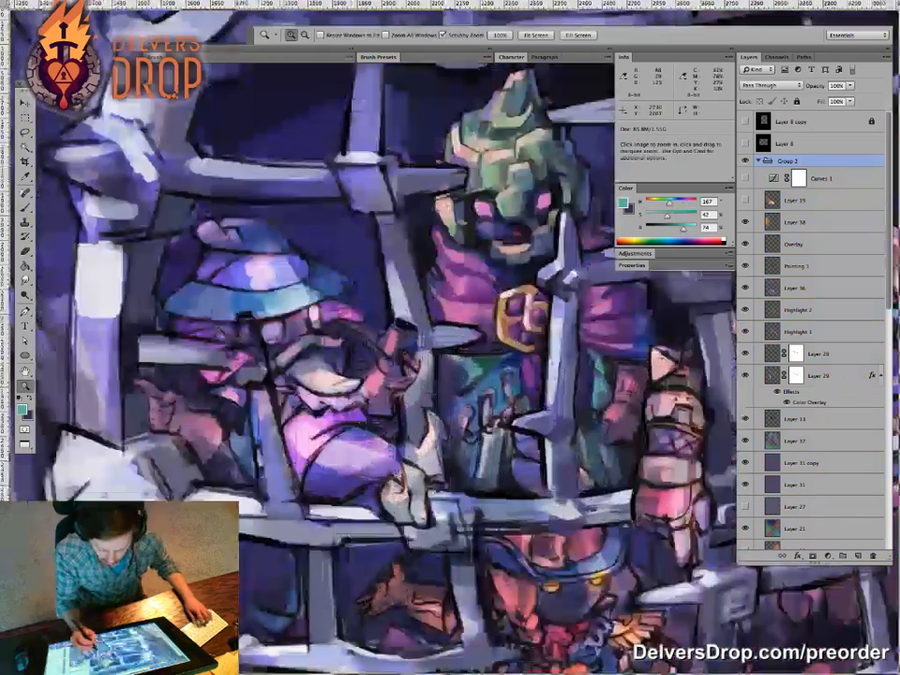
# Step: Refine the green-helmeted character's teal garment on the Painting 1 layer with sampled teal and blue tones at brush size 10
pyautogui.press('b')
pyautogui.keyDown('super'); pyautogui.click(483, 371); pyautogui.keyUp('super')
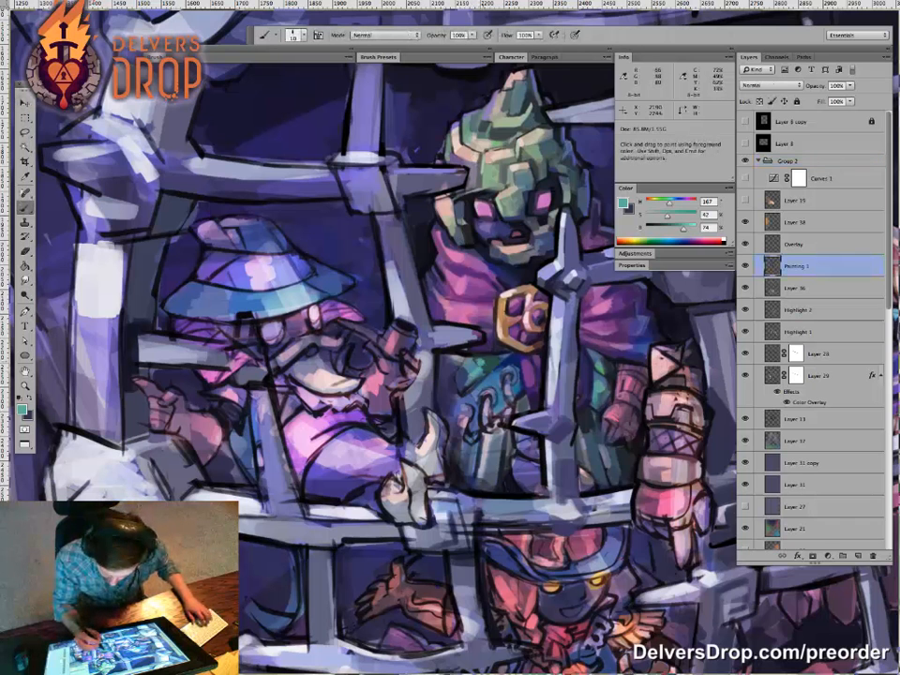
pyautogui.keyDown('alt'); pyautogui.click(466, 363); pyautogui.keyUp('alt')
pyautogui.moveTo(466, 363); pyautogui.dragTo(497, 422)
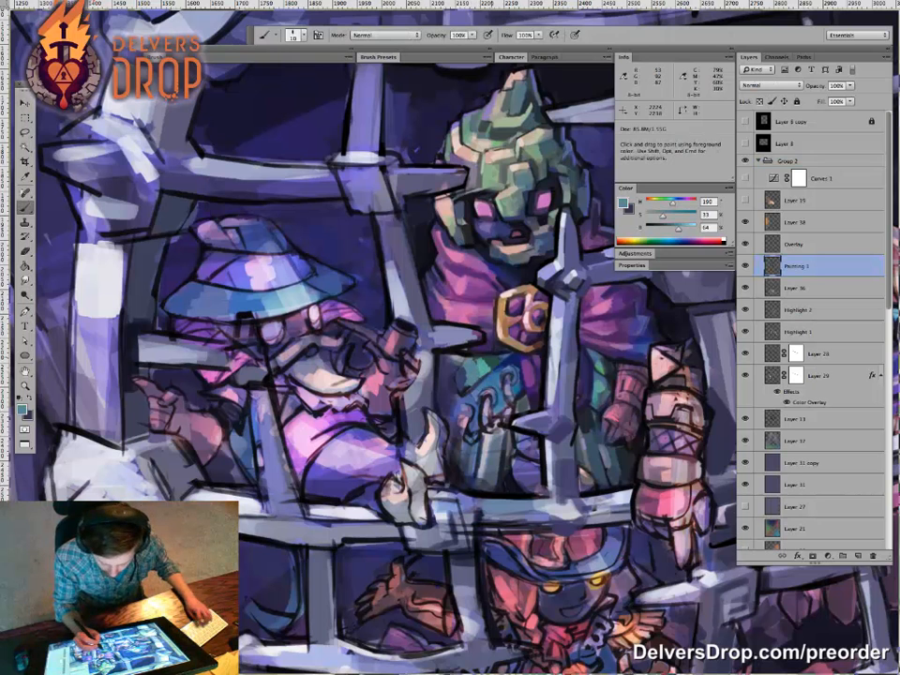
pyautogui.keyDown('alt'); pyautogui.click(482, 366); pyautogui.keyUp('alt')
pyautogui.keyDown('alt'); pyautogui.click(366, 270); pyautogui.keyUp('alt')
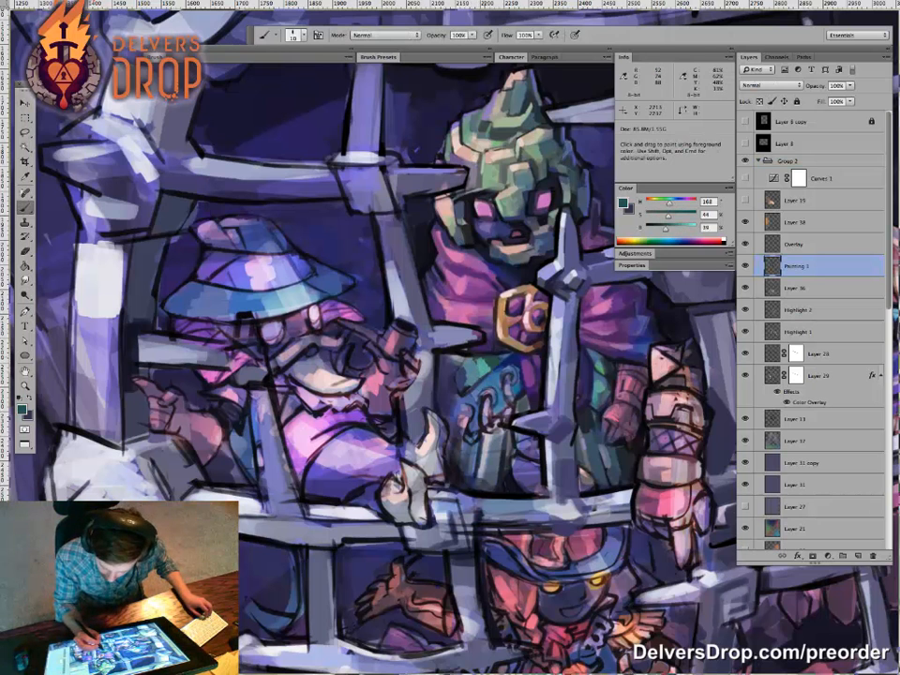
pyautogui.moveTo(484, 361); pyautogui.dragTo(466, 352)
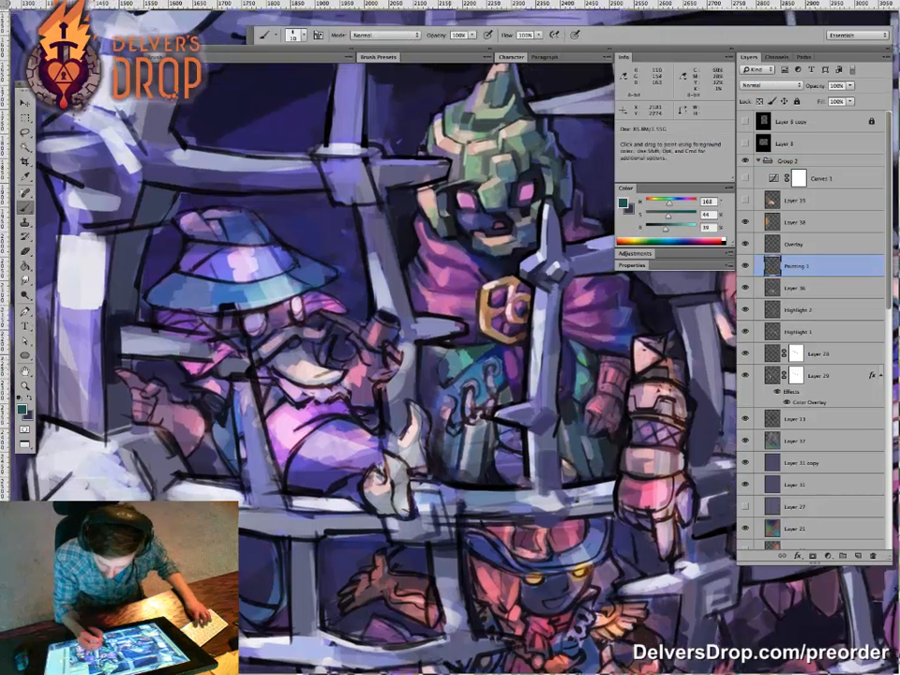
pyautogui.keyDown('alt'); pyautogui.click(457, 350); pyautogui.keyUp('alt')
pyautogui.moveTo(508, 406); pyautogui.dragTo(440, 382)
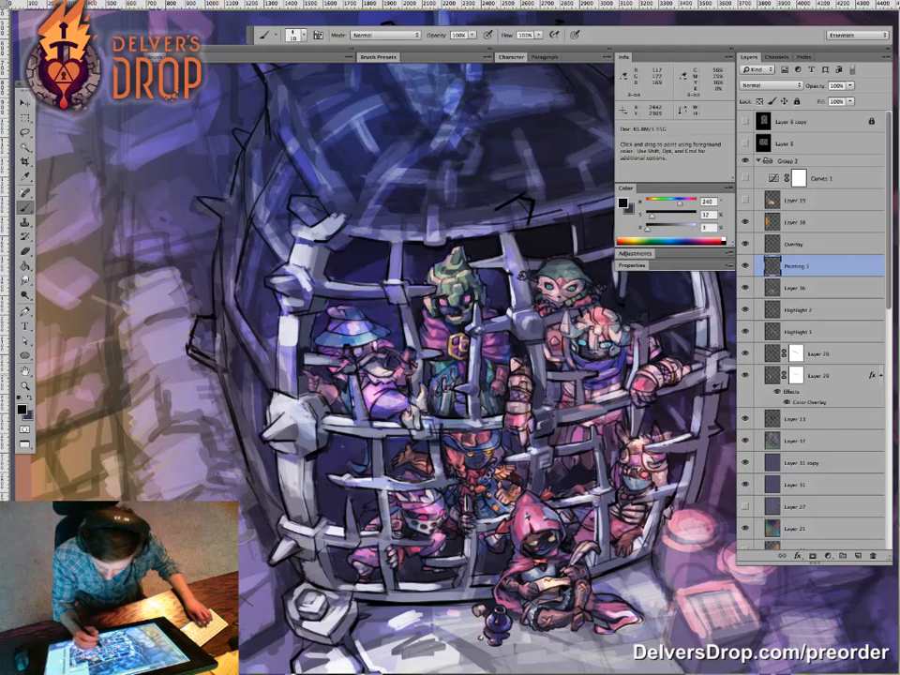
# Step: Touch up the garment with sampled blue and near-black, and highlight its chain links in pale pink and muted red
pyautogui.moveTo(438, 375); pyautogui.dragTo(455, 375)
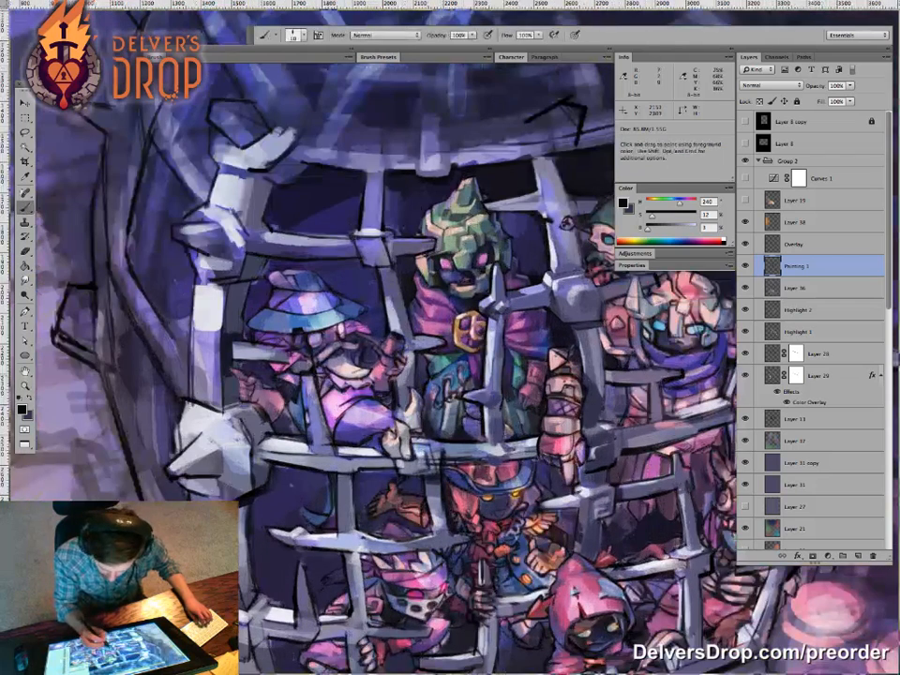
pyautogui.keyDown('alt'); pyautogui.click(432, 383); pyautogui.keyUp('alt')
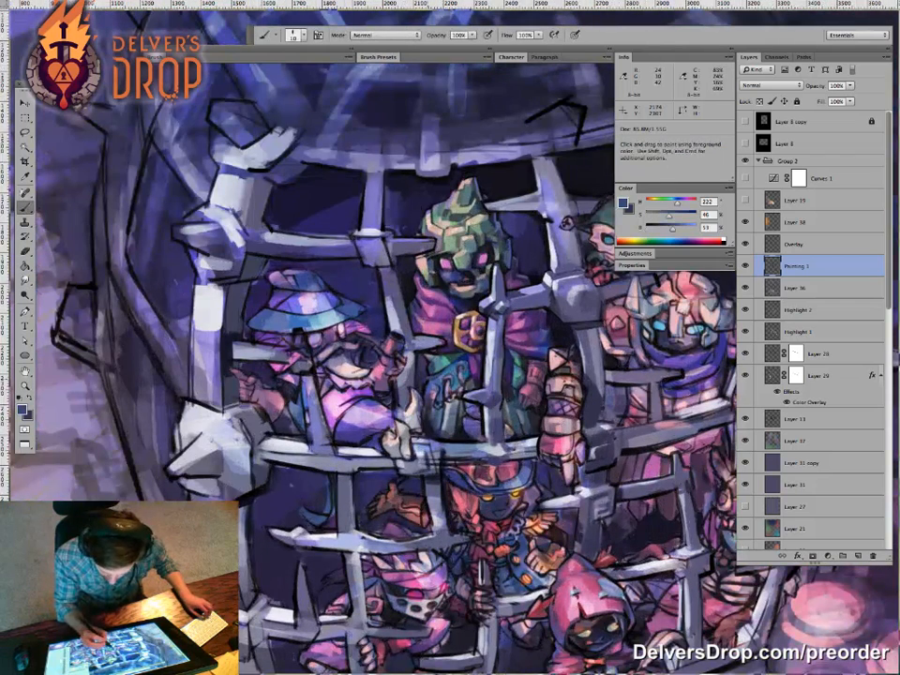
pyautogui.keyDown('alt'); pyautogui.click(431, 387); pyautogui.keyUp('alt')
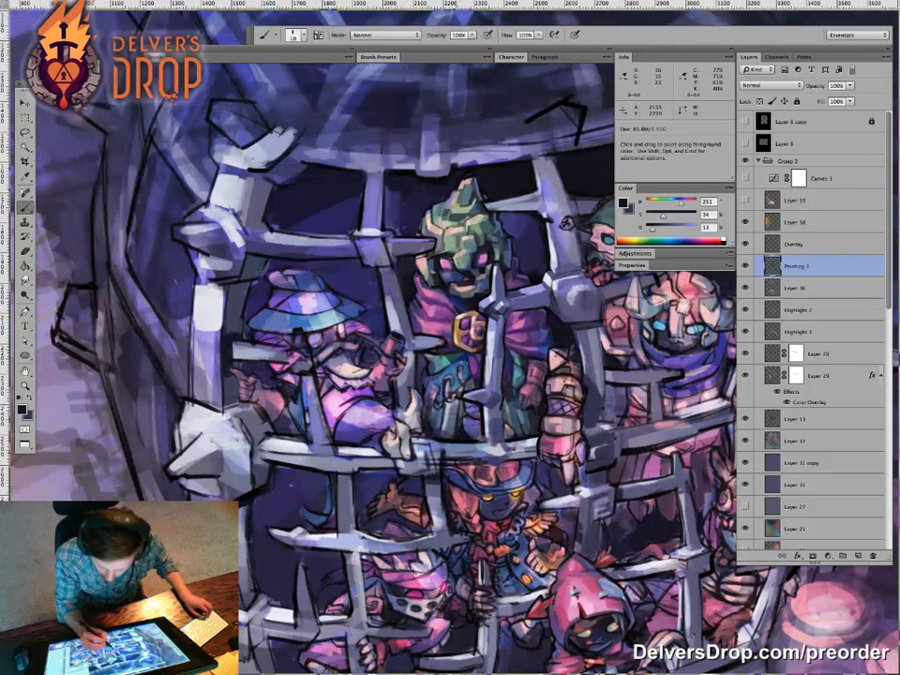
pyautogui.moveTo(443, 397); pyautogui.dragTo(499, 395)
pyautogui.keyDown('alt'); pyautogui.click(475, 246); pyautogui.keyUp('alt')
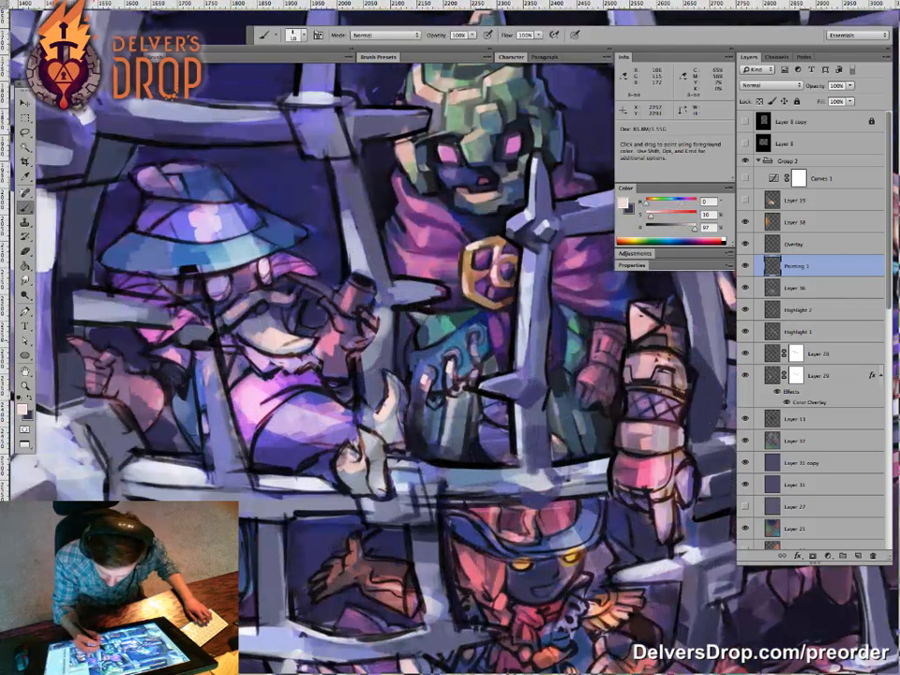
pyautogui.keyDown('alt'); pyautogui.click(483, 263); pyautogui.keyUp('alt')
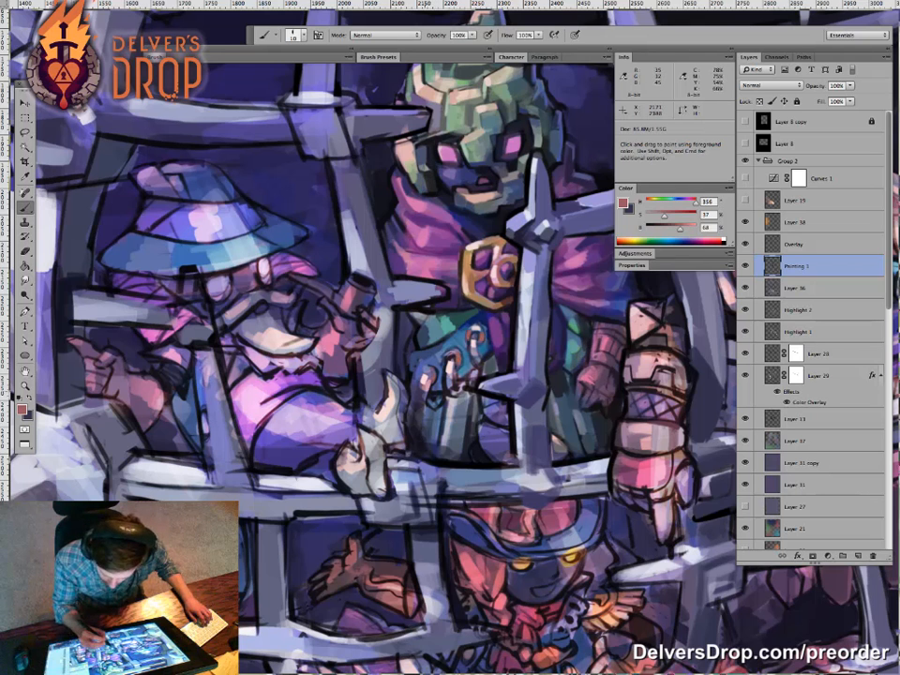
# Step: Shade the lower part of the vertical cage bar before the green-helmeted character in sampled violet-blue tones at brush size 20
pyautogui.press(']')
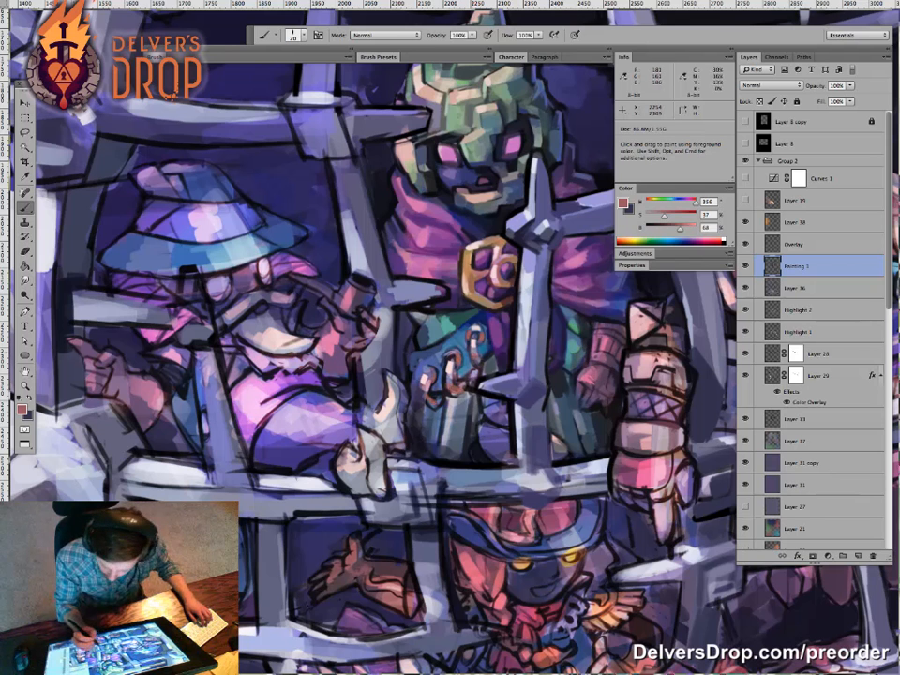
pyautogui.keyDown('alt'); pyautogui.click(513, 365); pyautogui.keyUp('alt')
pyautogui.moveTo(484, 377); pyautogui.dragTo(506, 369)
pyautogui.moveTo(574, 392); pyautogui.dragTo(531, 401)
pyautogui.keyDown('alt'); pyautogui.click(488, 401); pyautogui.keyUp('alt')
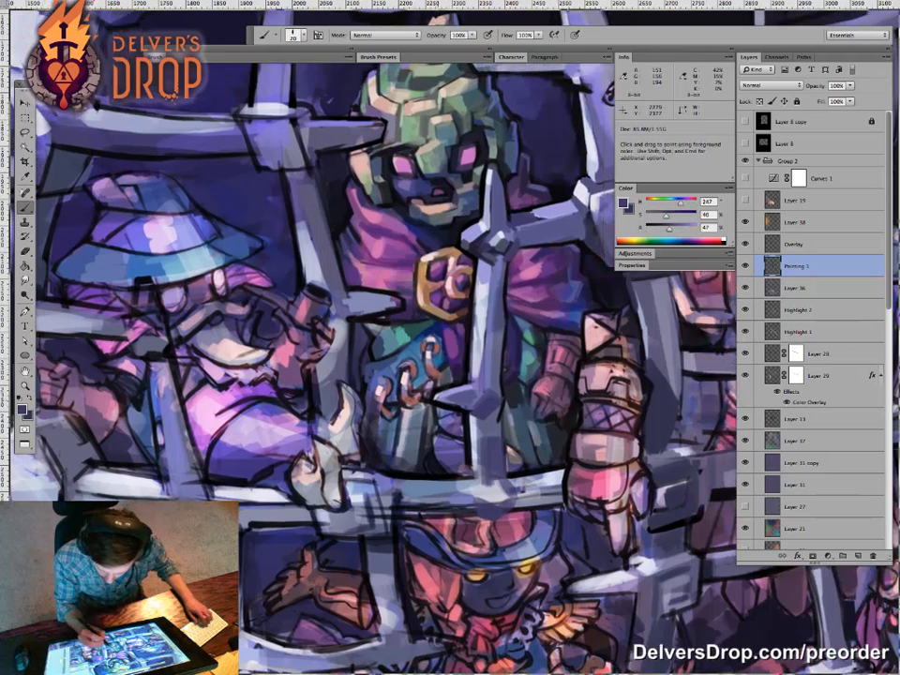
pyautogui.keyDown('alt'); pyautogui.click(506, 403); pyautogui.keyUp('alt')
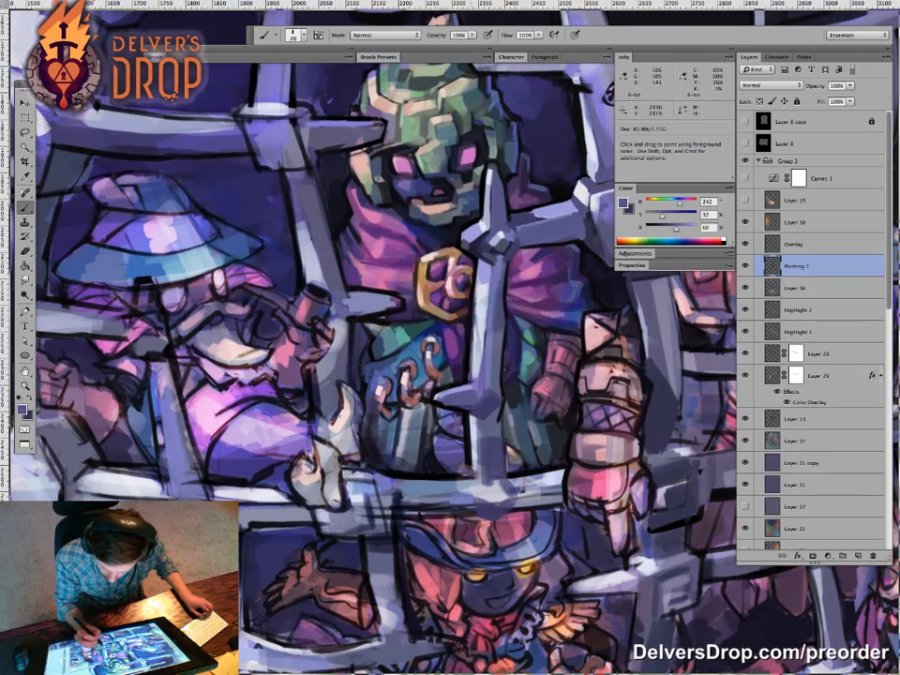
pyautogui.keyDown('alt'); pyautogui.click(504, 409); pyautogui.keyUp('alt')
pyautogui.moveTo(502, 413); pyautogui.dragTo(492, 382)
# Step: Refine the spiked joint of the vertical cage bar before the green-helmeted character in sampled violet-blue and dark tones, reducing the brush to size 9
pyautogui.keyDown('alt'); pyautogui.click(475, 231); pyautogui.keyUp('alt')
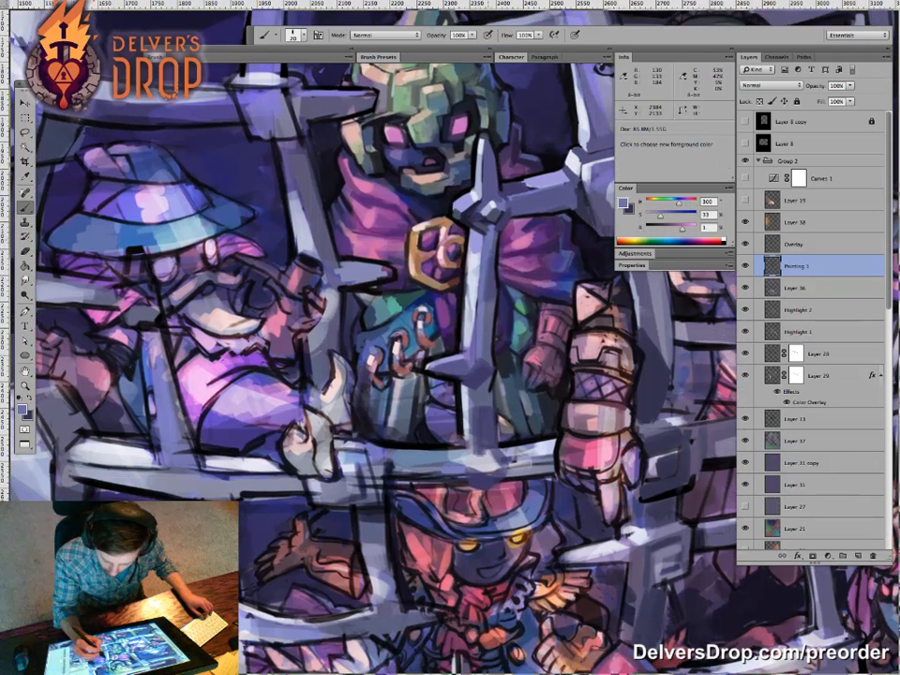
pyautogui.keyDown('alt'); pyautogui.click(453, 207); pyautogui.keyUp('alt')
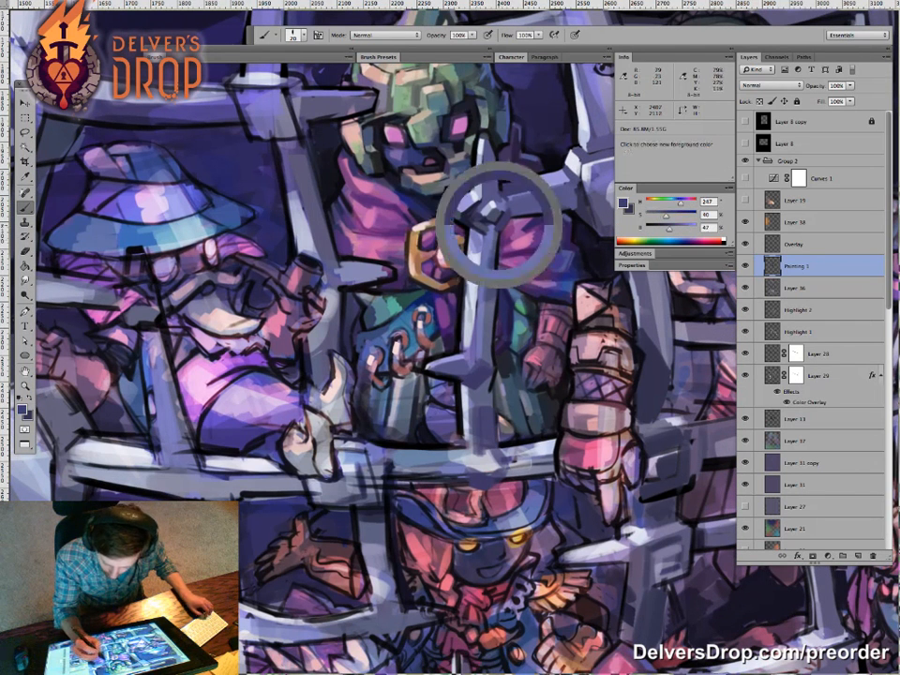
pyautogui.keyDown('alt'); pyautogui.click(471, 231); pyautogui.keyUp('alt')
pyautogui.moveTo(470, 232); pyautogui.dragTo(475, 227)
pyautogui.press('[')
pyautogui.press('[')
pyautogui.press('[')
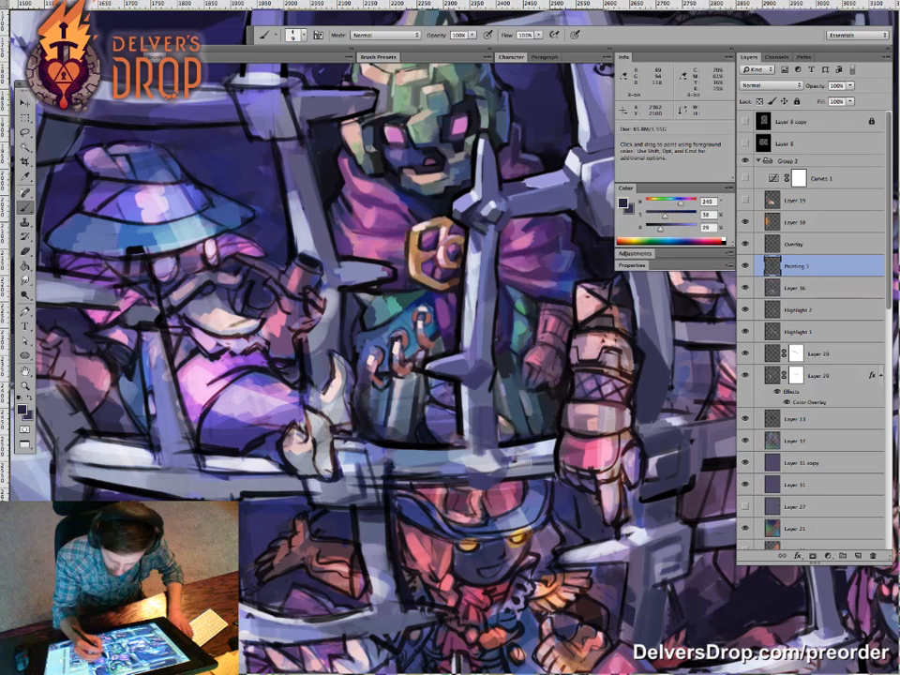
pyautogui.keyDown('alt'); pyautogui.click(471, 233); pyautogui.keyUp('alt')
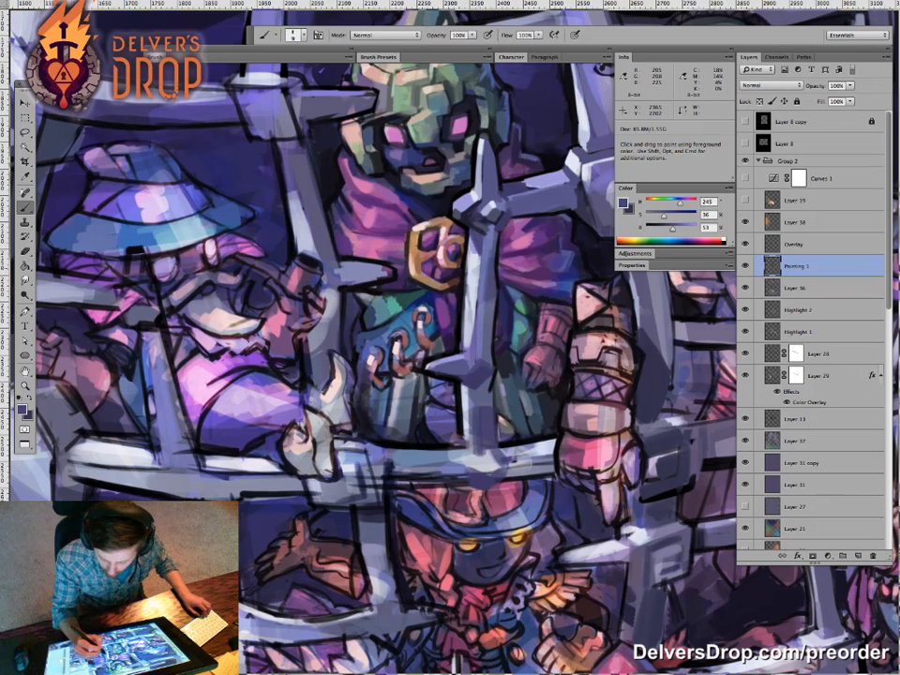
pyautogui.keyDown('alt'); pyautogui.click(473, 230); pyautogui.keyUp('alt')
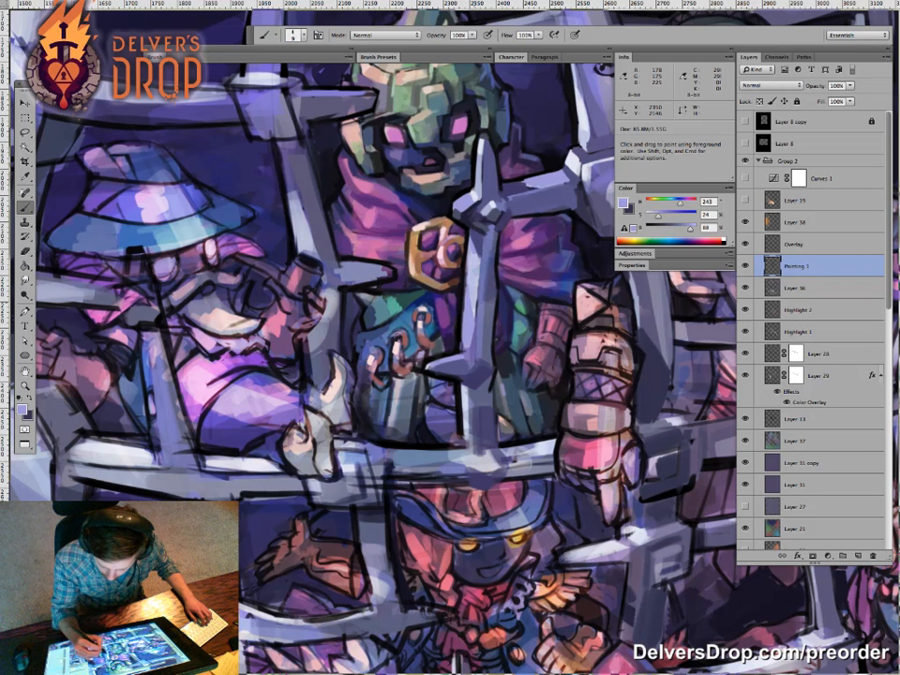
# Step: Clean up the edges and spikes of the same vertical bar with sampled near-black, slate and violet tones at brush size 9
pyautogui.moveTo(450, 309); pyautogui.dragTo(433, 298)
pyautogui.keyDown('alt'); pyautogui.click(461, 298); pyautogui.keyUp('alt')
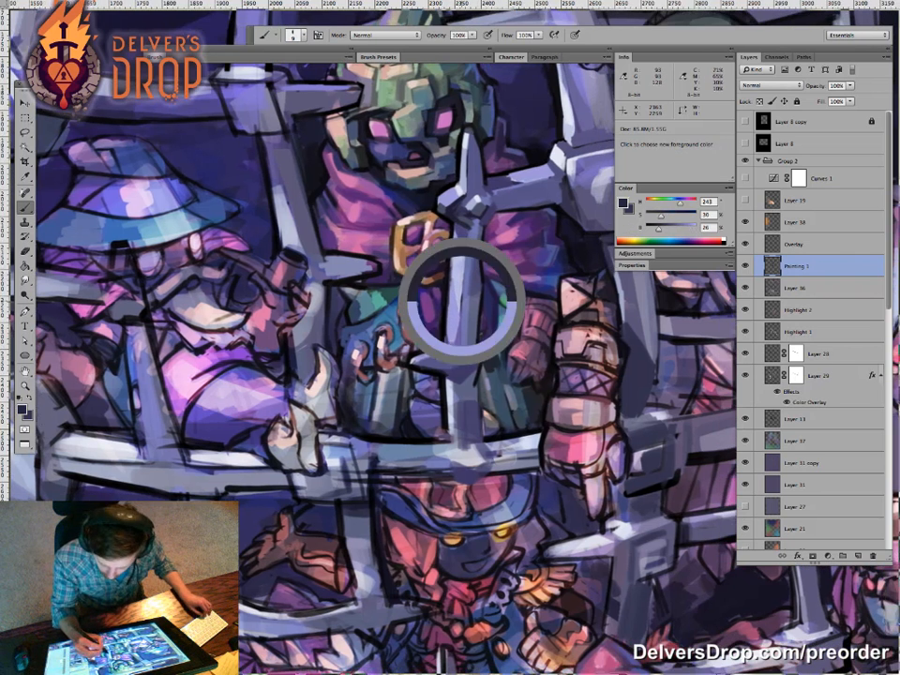
pyautogui.keyDown('alt'); pyautogui.click(436, 294); pyautogui.keyUp('alt')
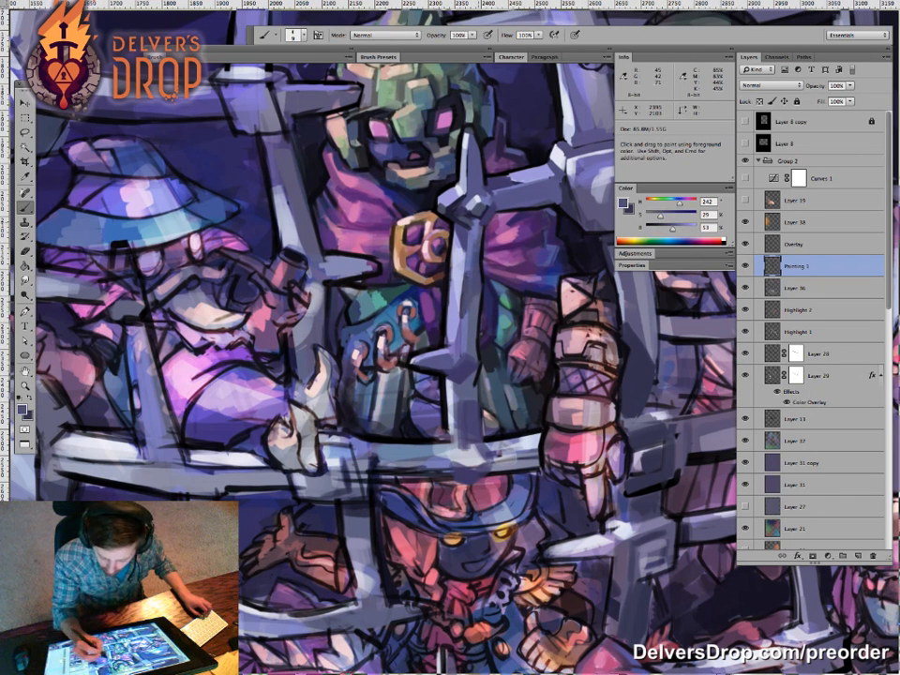
pyautogui.keyDown('alt'); pyautogui.click(479, 122); pyautogui.keyUp('alt')
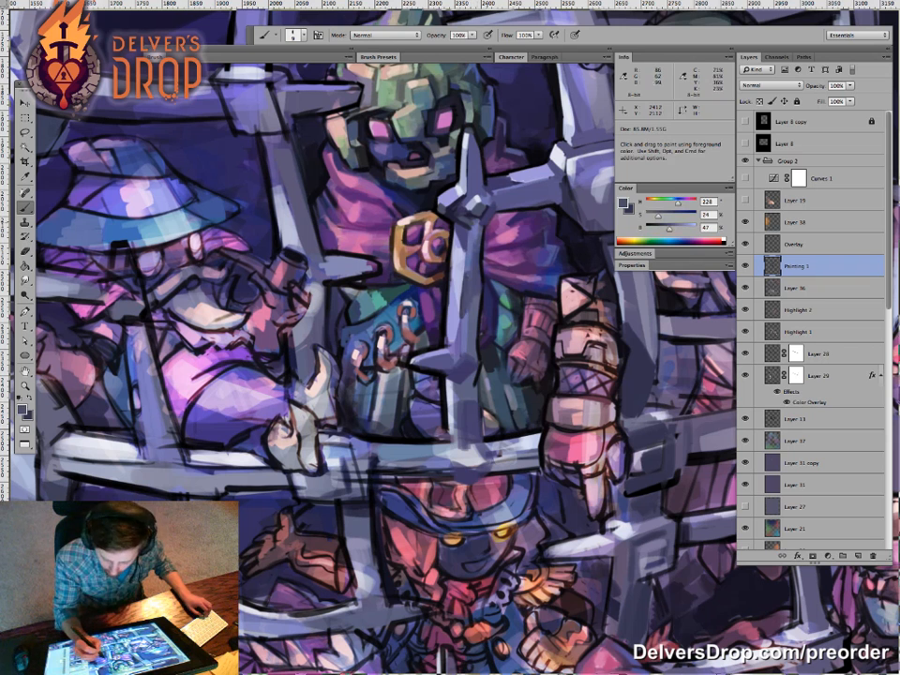
pyautogui.keyDown('alt'); pyautogui.click(363, 165); pyautogui.keyUp('alt')
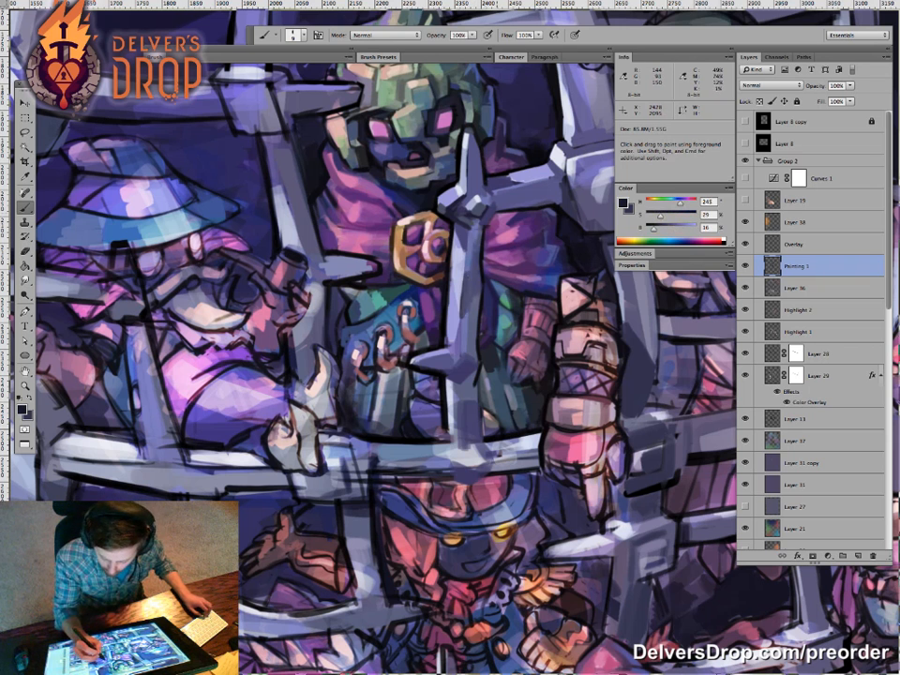
pyautogui.press('super+space')
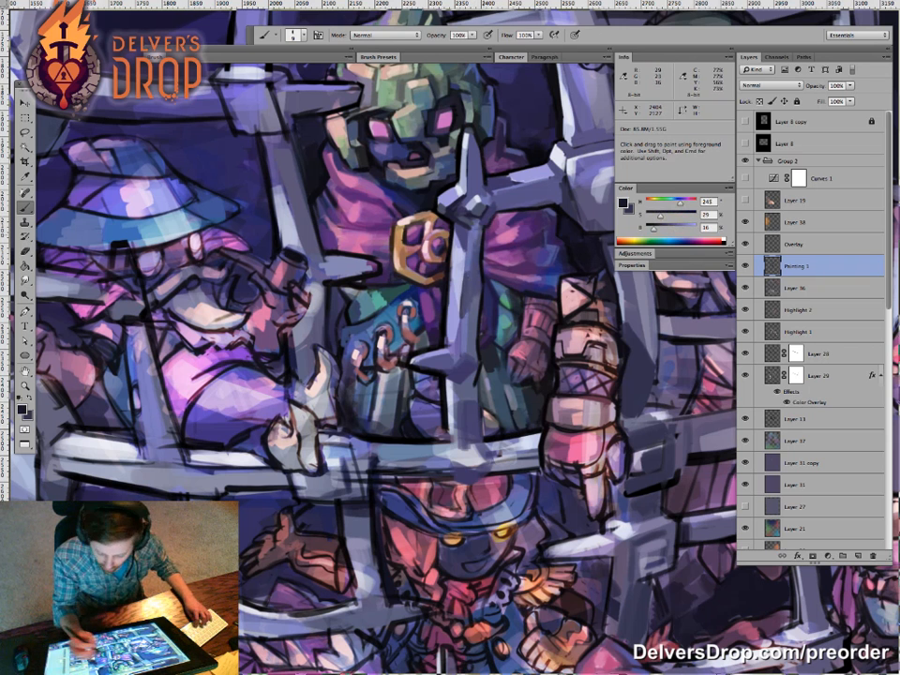
pyautogui.keyDown('alt'); pyautogui.click(464, 114); pyautogui.keyUp('alt')
pyautogui.keyDown('alt'); pyautogui.click(436, 350); pyautogui.keyUp('alt')
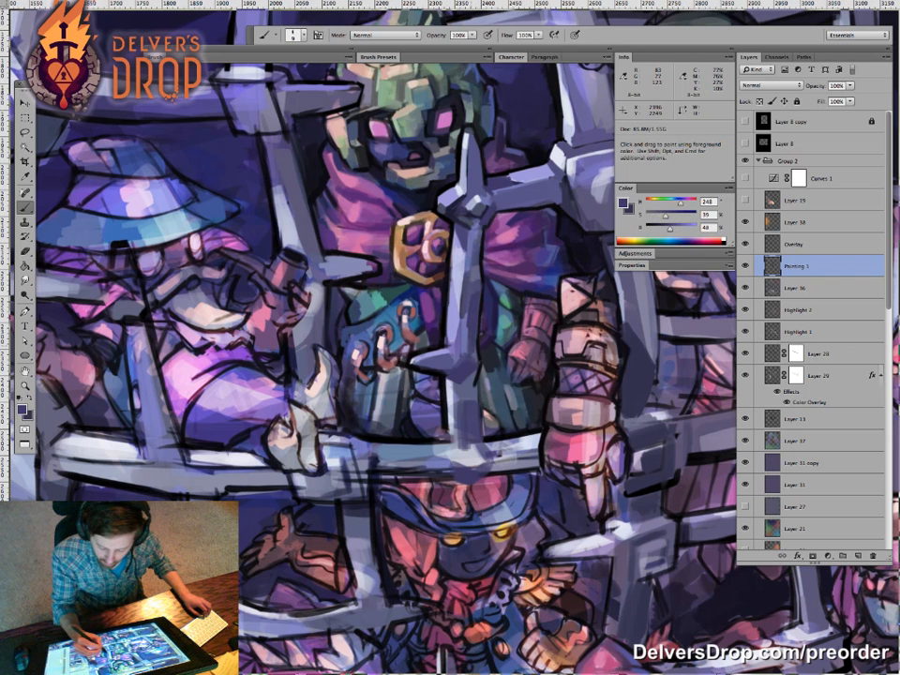
pyautogui.keyDown('alt'); pyautogui.click(503, 161); pyautogui.keyUp('alt')
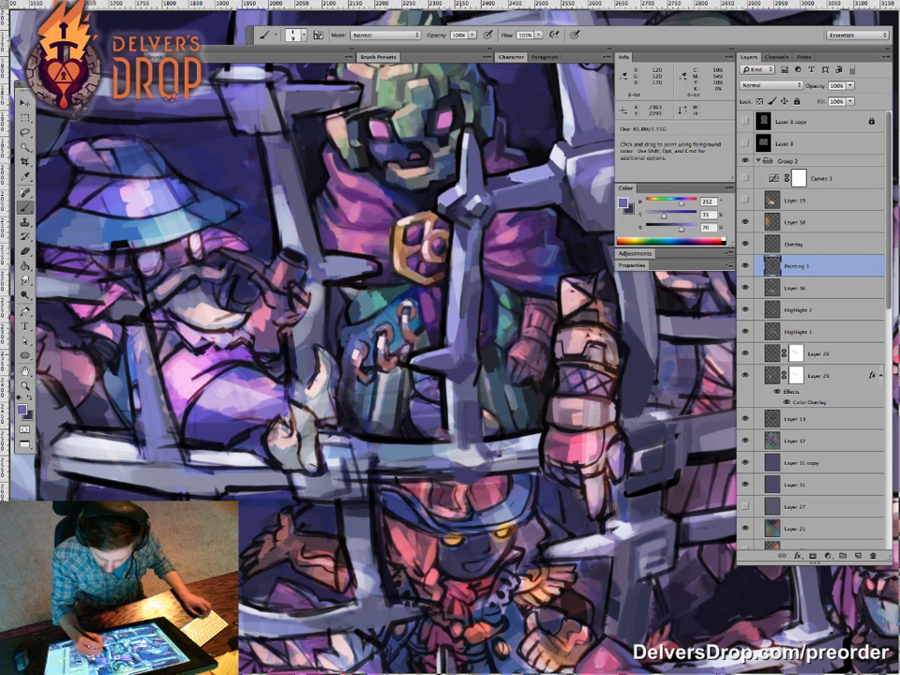
# Step: Examine the refined cage bars and characters up close and against the whole illustration
pyautogui.press('z')
pyautogui.keyDown('alt'); pyautogui.click(496, 373); pyautogui.keyUp('alt')
pyautogui.moveTo(496, 373); pyautogui.dragTo(529, 365)
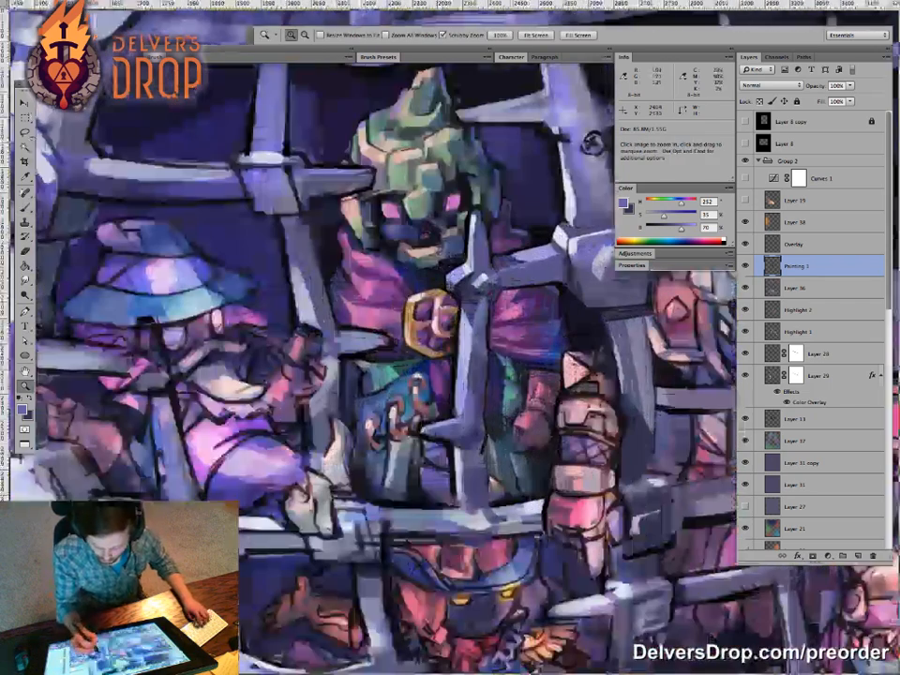
pyautogui.press('b')
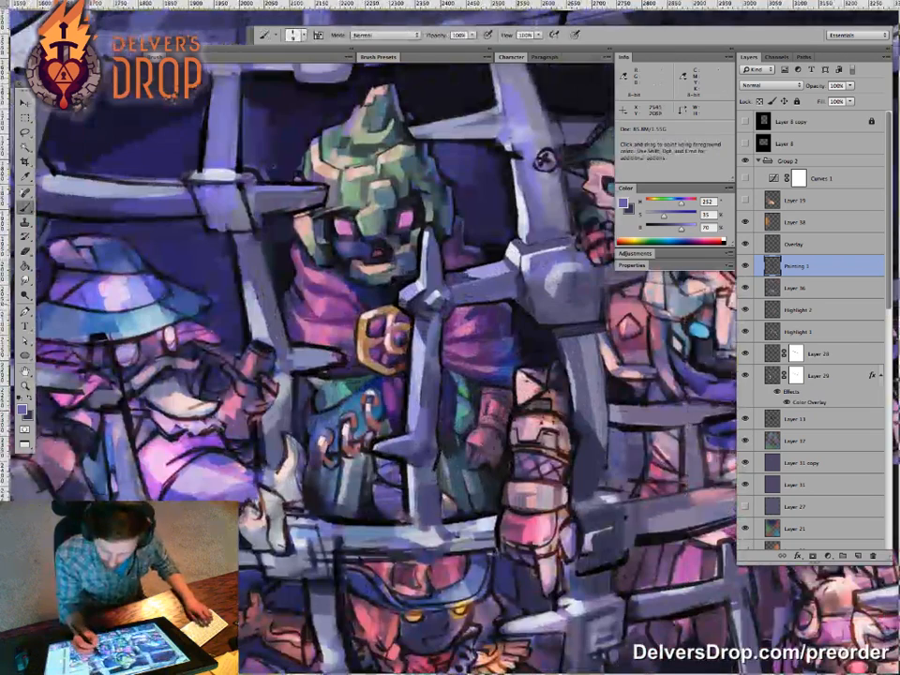
pyautogui.press('z')
pyautogui.press('super+minus')
pyautogui.press('super+minus')
pyautogui.press('super+minus')
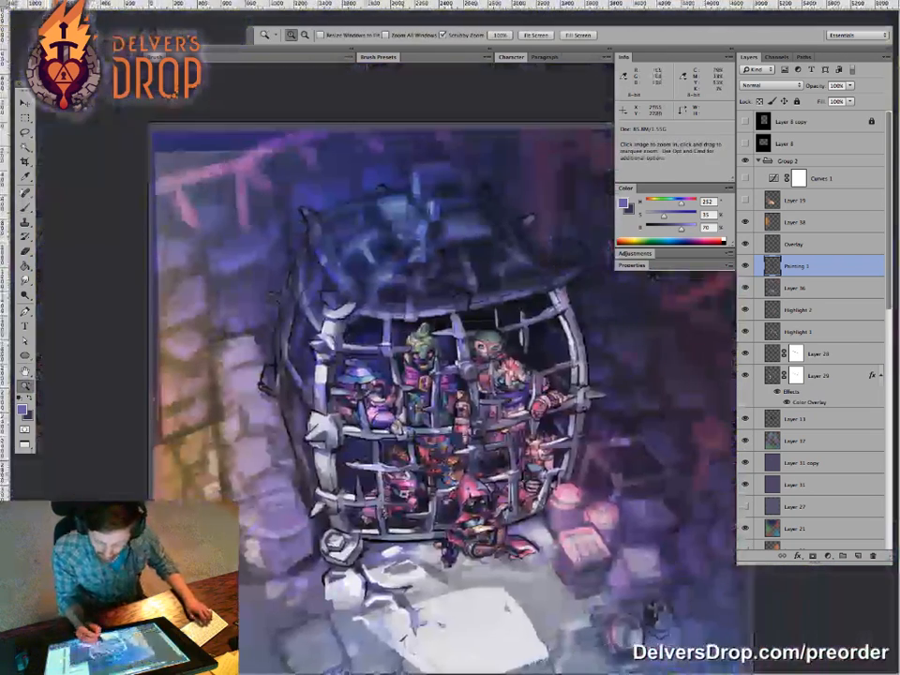
pyautogui.press('super+plus')
pyautogui.press('super+plus')
pyautogui.press('super+plus')
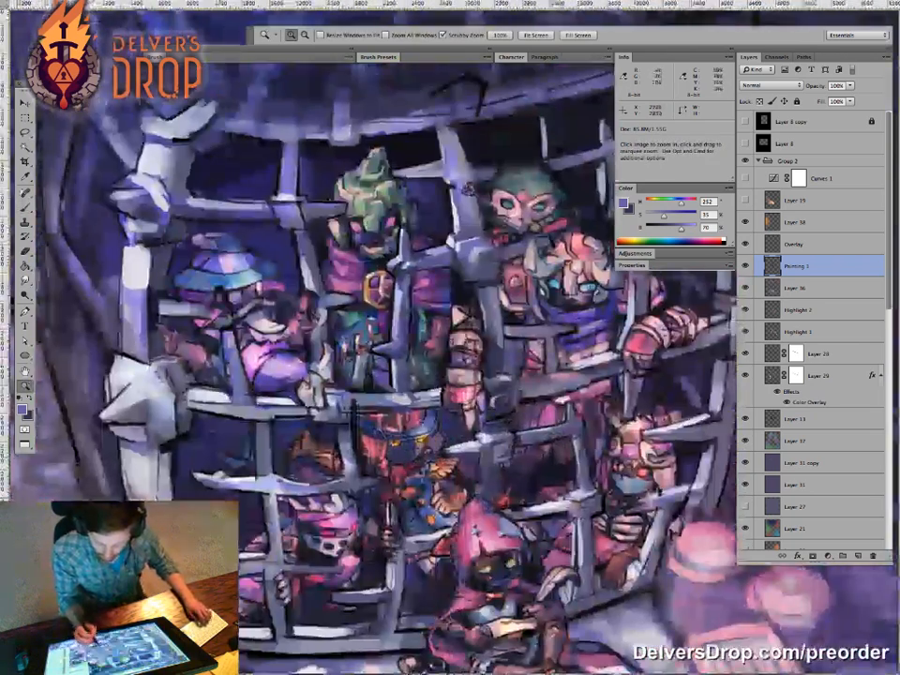
pyautogui.press('super+minus')
pyautogui.press('super+minus')
pyautogui.press('super+minus')
pyautogui.press('super+plus')
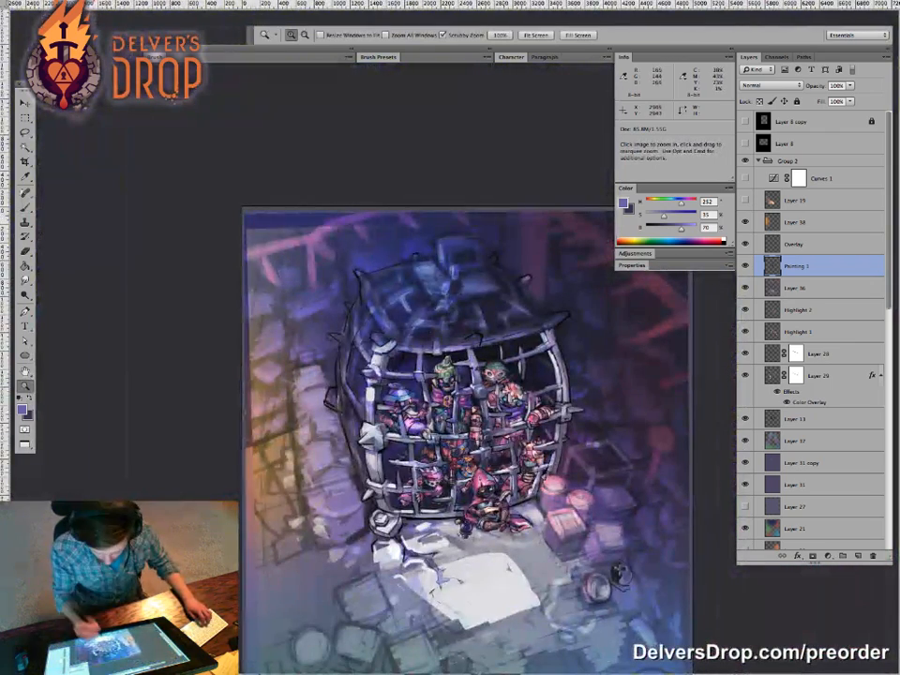
pyautogui.press('super+plus')
pyautogui.press('super+plus')
pyautogui.press('super+plus')
pyautogui.press('super+plus')
# Step: Deepen the dark areas around the green-helmeted character's chained garment with sampled near-black tones at brush size 15
pyautogui.press('b')
pyautogui.keyDown('alt'); pyautogui.click(550, 170); pyautogui.keyUp('alt')
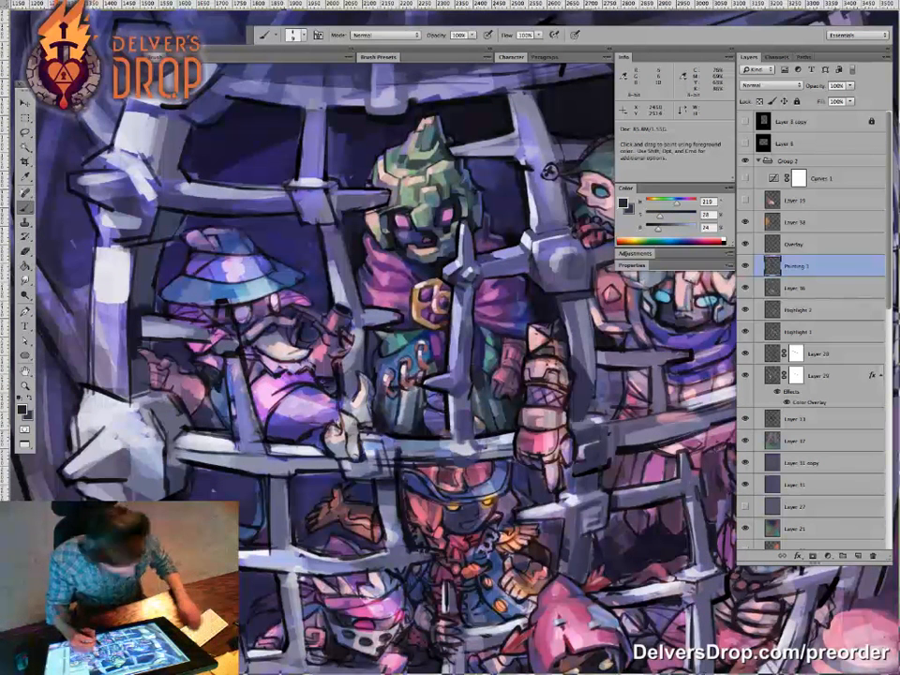
pyautogui.press(']')
pyautogui.press(']')
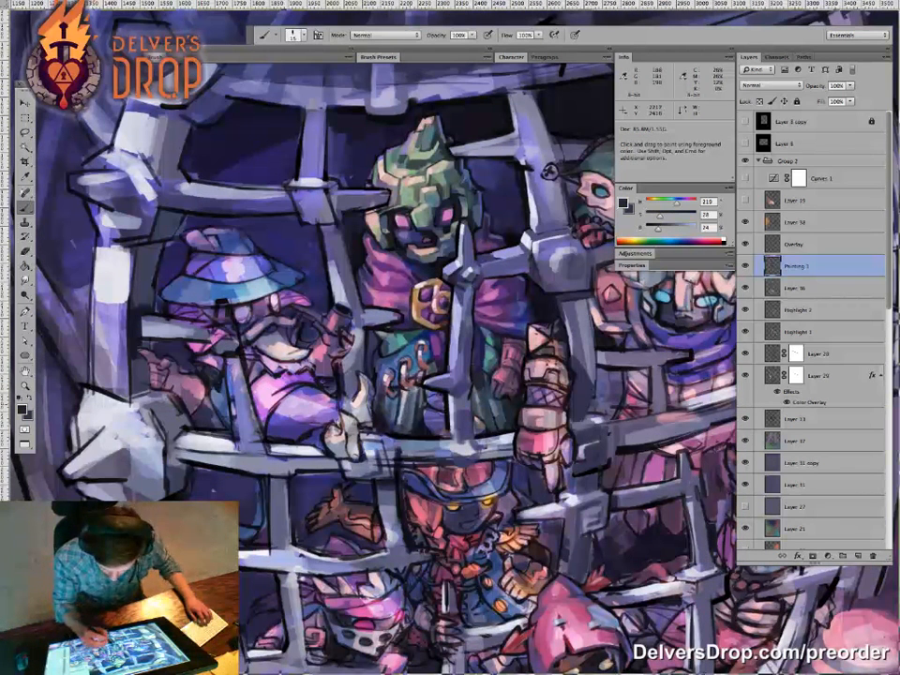
pyautogui.keyDown('alt'); pyautogui.click(399, 289); pyautogui.keyUp('alt')
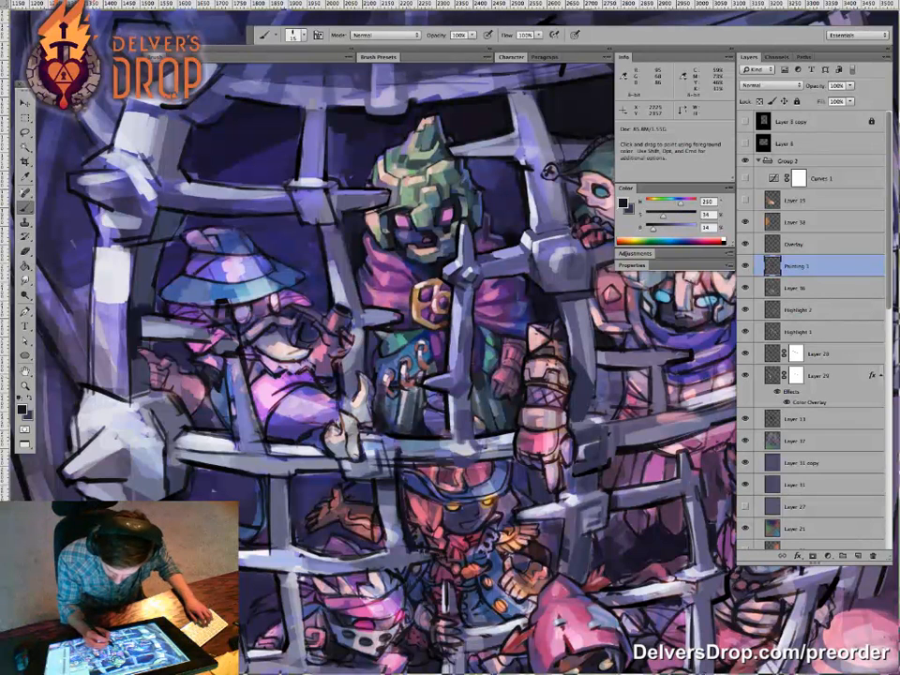
pyautogui.hotkey('ctrl', '+')
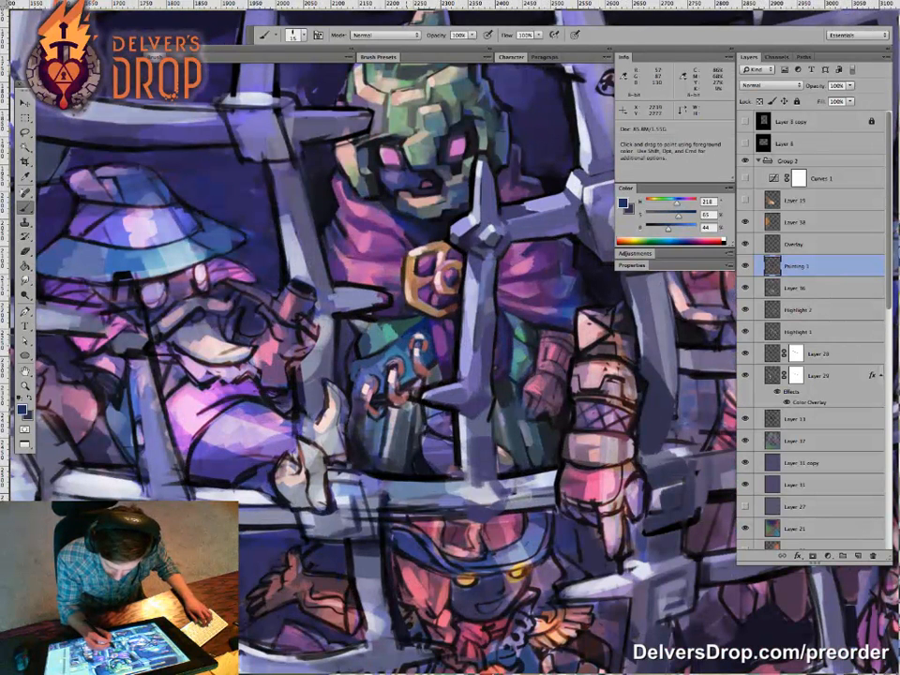
# Step: Repaint the garment panel behind the chain links with sampled blue and dark navy tones
pyautogui.keyDown('alt'); pyautogui.click(388, 355); pyautogui.keyUp('alt')
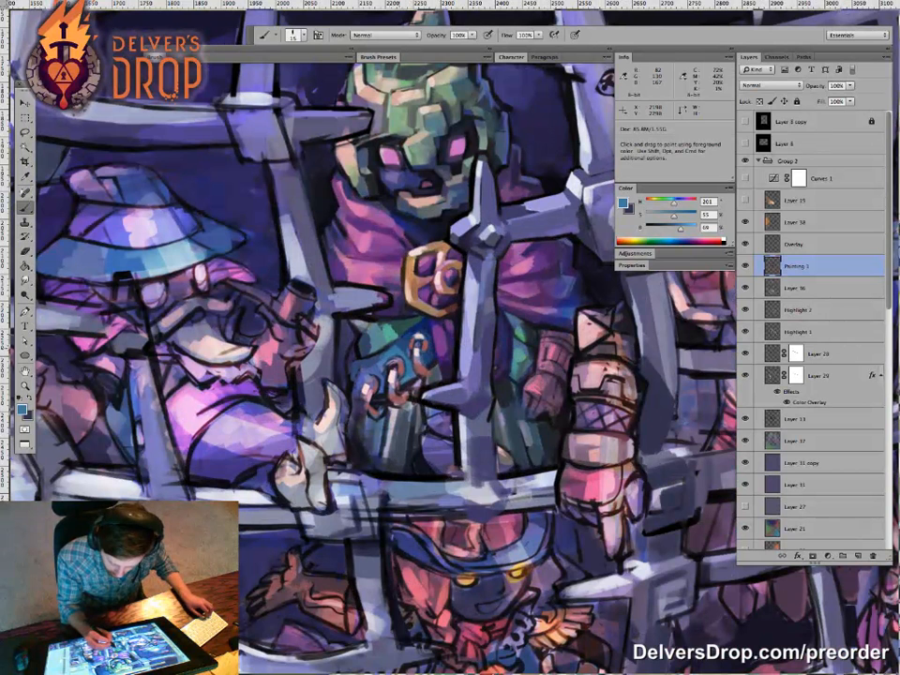
pyautogui.keyDown('alt'); pyautogui.click(374, 369); pyautogui.keyUp('alt')
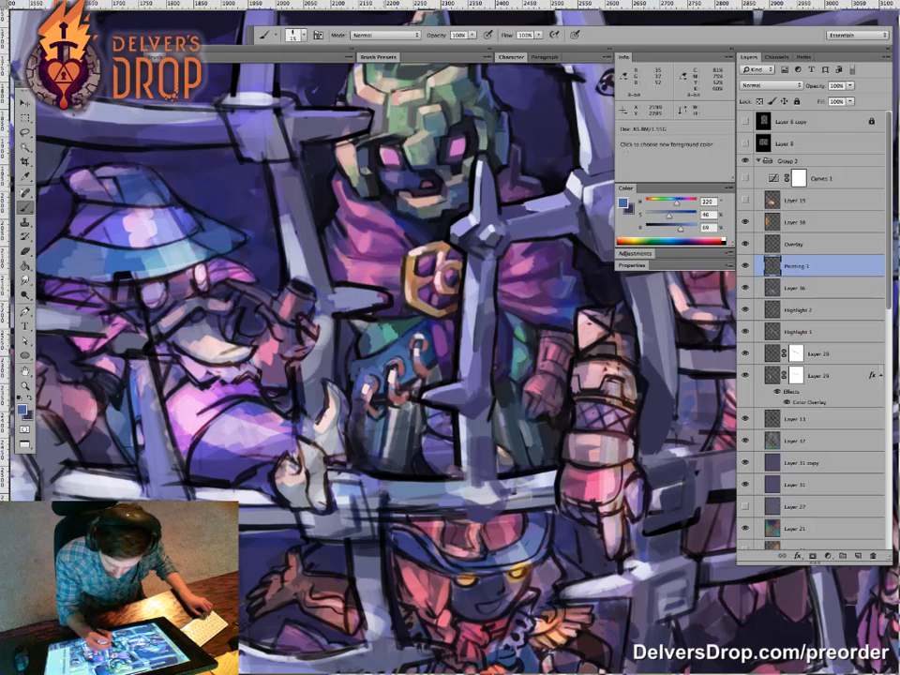
pyautogui.keyDown('alt'); pyautogui.click(385, 351); pyautogui.keyUp('alt')
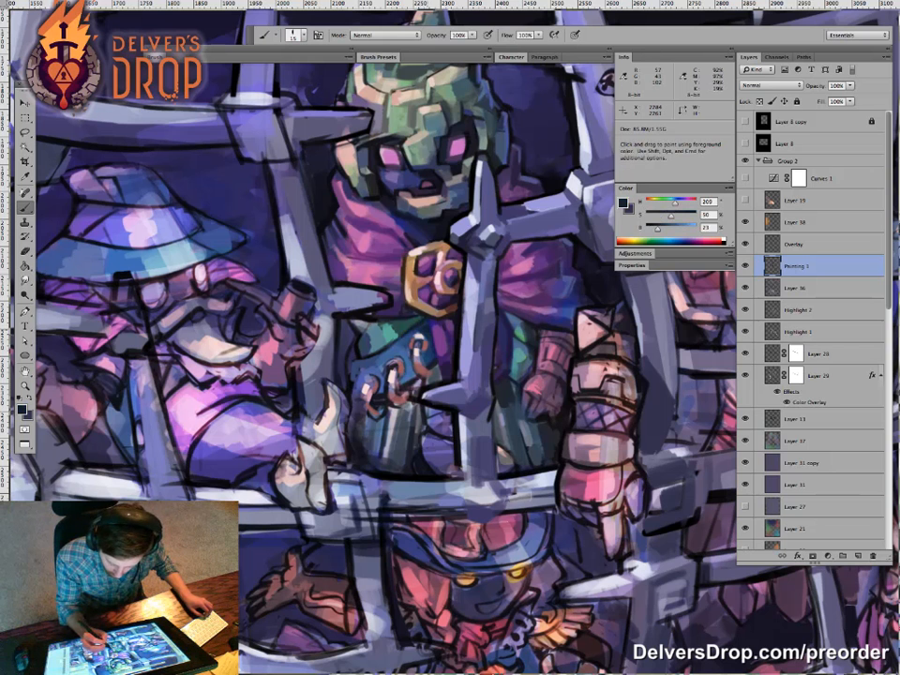
pyautogui.keyDown('alt'); pyautogui.click(426, 328); pyautogui.keyUp('alt')
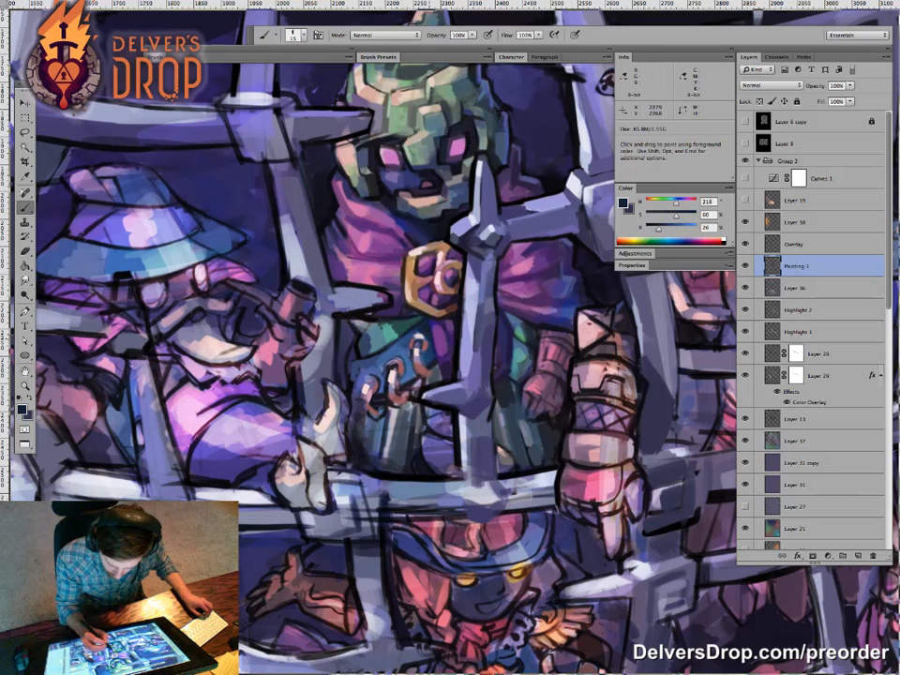
pyautogui.keyDown('alt'); pyautogui.click(423, 352); pyautogui.keyUp('alt')
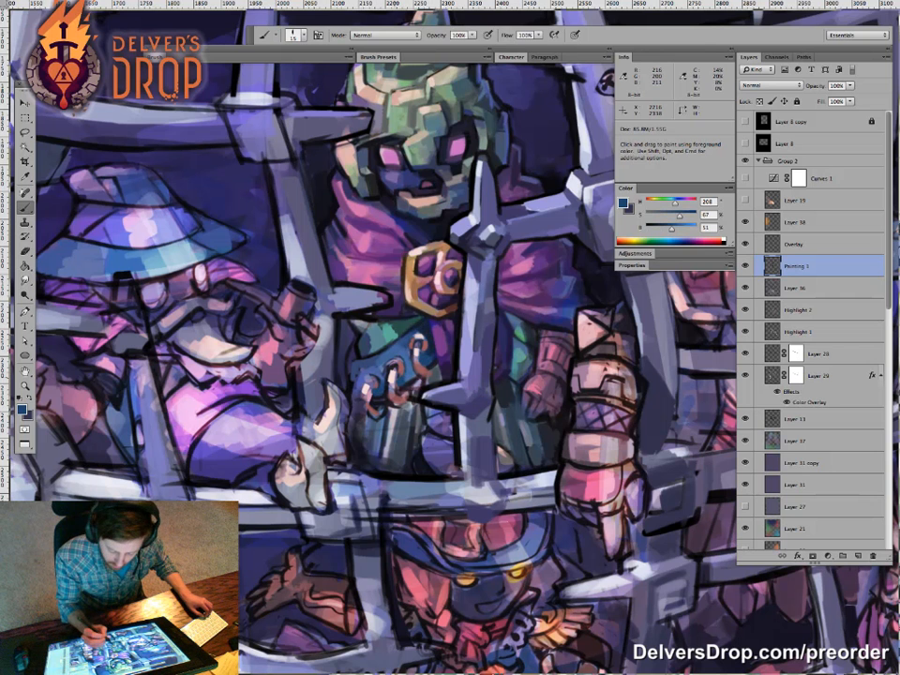
# Step: Recolor the garment's chain links in muted red tones and sample near-black for their outlines
pyautogui.keyDown('alt'); pyautogui.click(374, 382); pyautogui.keyUp('alt')
pyautogui.keyDown('alt'); pyautogui.click(368, 385); pyautogui.keyUp('alt')
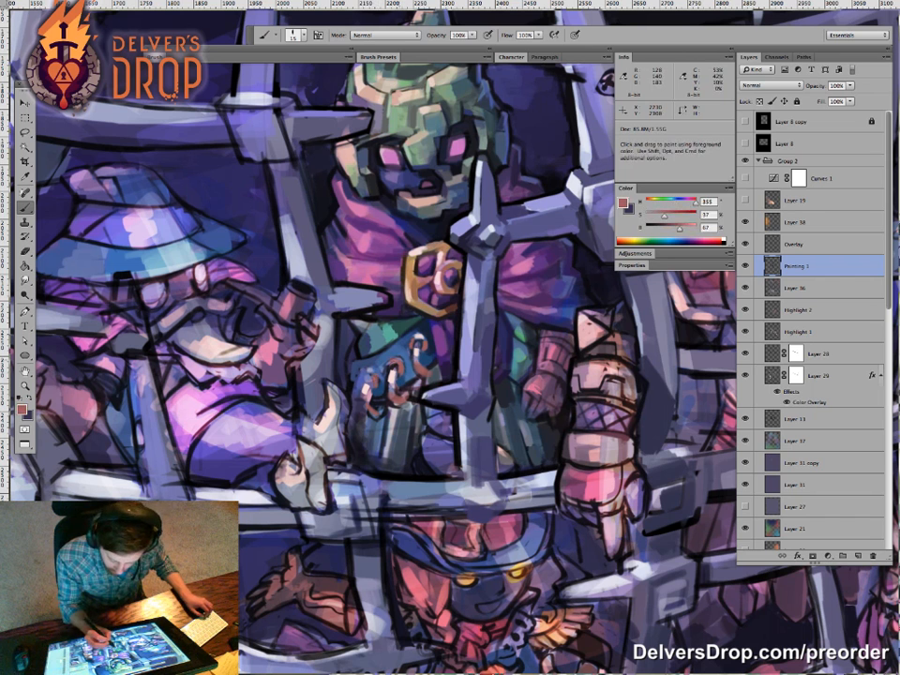
pyautogui.keyDown('alt'); pyautogui.click(274, 291); pyautogui.keyUp('alt')
pyautogui.keyDown('alt'); pyautogui.click(275, 298); pyautogui.keyUp('alt')
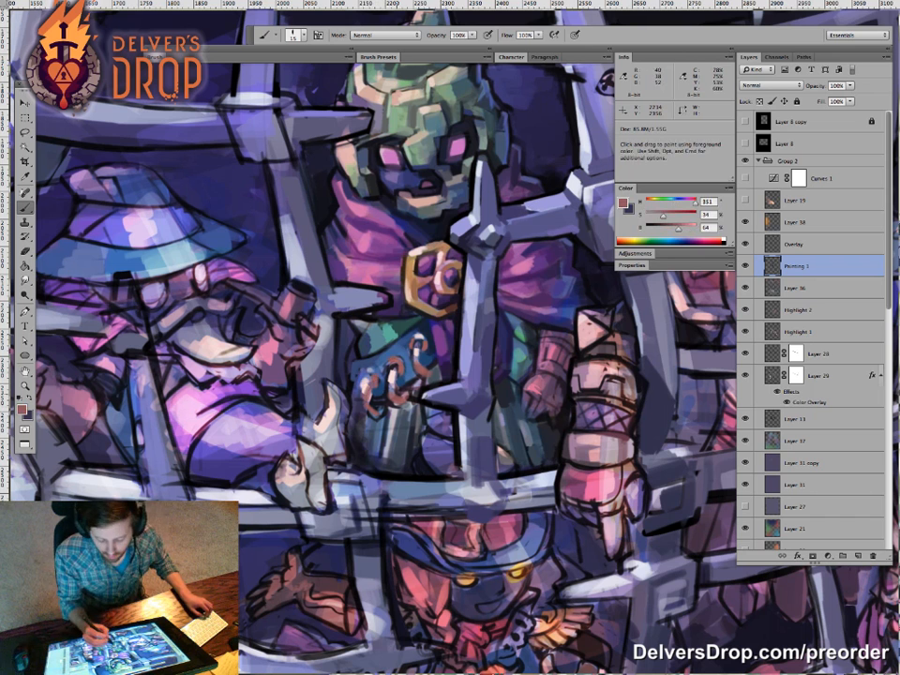
pyautogui.keyDown('alt'); pyautogui.click(272, 309); pyautogui.keyUp('alt')
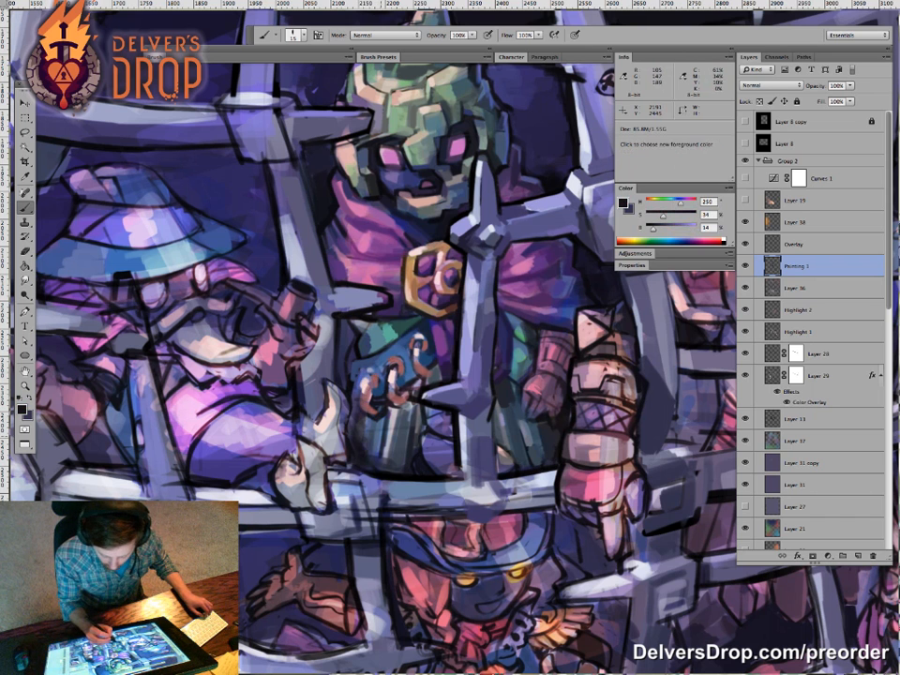
# Step: Shade the lower folds of the green-helmeted character's garment with sampled slate blue and near-black tones
pyautogui.keyDown('alt'); pyautogui.click(406, 431); pyautogui.keyUp('alt')
pyautogui.moveTo(380, 426); pyautogui.dragTo(377, 446)
pyautogui.press('super+space')
pyautogui.moveTo(431, 457)
pyautogui.mouseDown()
pyautogui.moveTo(361, 445)
pyautogui.moveTo(375, 439)
pyautogui.mouseUp()
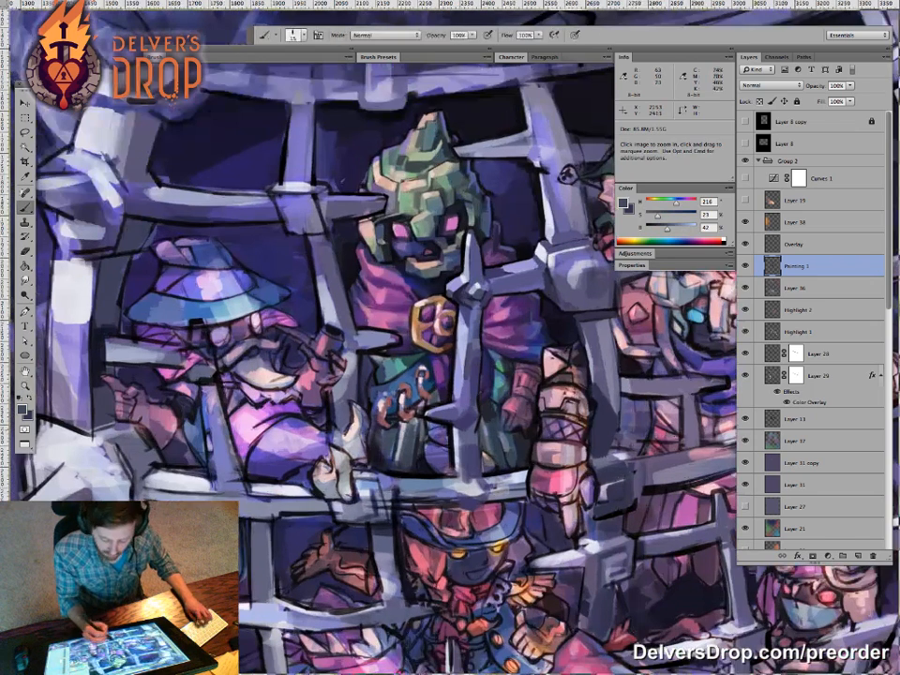
pyautogui.keyDown('alt'); pyautogui.click(388, 442); pyautogui.keyUp('alt')
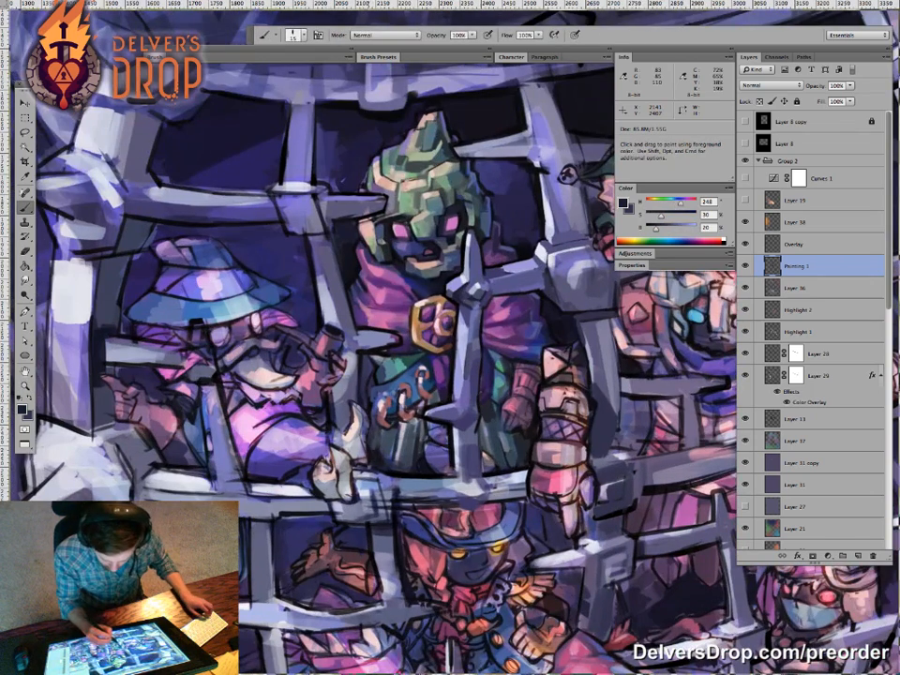
pyautogui.moveTo(287, 337)
pyautogui.mouseDown()
pyautogui.moveTo(291, 344)
pyautogui.moveTo(294, 331)
pyautogui.mouseUp()
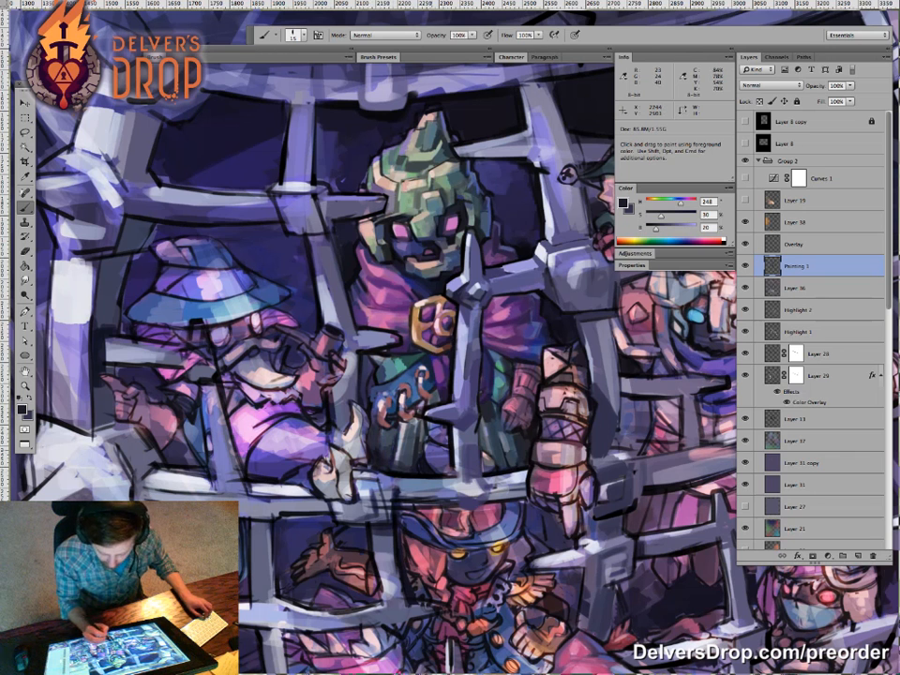
pyautogui.moveTo(396, 455)
pyautogui.mouseDown()
pyautogui.moveTo(410, 465)
pyautogui.moveTo(375, 439)
pyautogui.moveTo(328, 433)
pyautogui.moveTo(410, 440)
pyautogui.mouseUp()
# Step: Touch up the lower garment with sampled pale grey-violet and slate tones, and check it against the whole illustration
pyautogui.press('super+space')
pyautogui.keyDown('alt'); pyautogui.click(380, 456); pyautogui.keyUp('alt')
pyautogui.moveTo(372, 401)
pyautogui.mouseDown()
pyautogui.moveTo(371, 412)
pyautogui.moveTo(373, 398)
pyautogui.mouseUp()
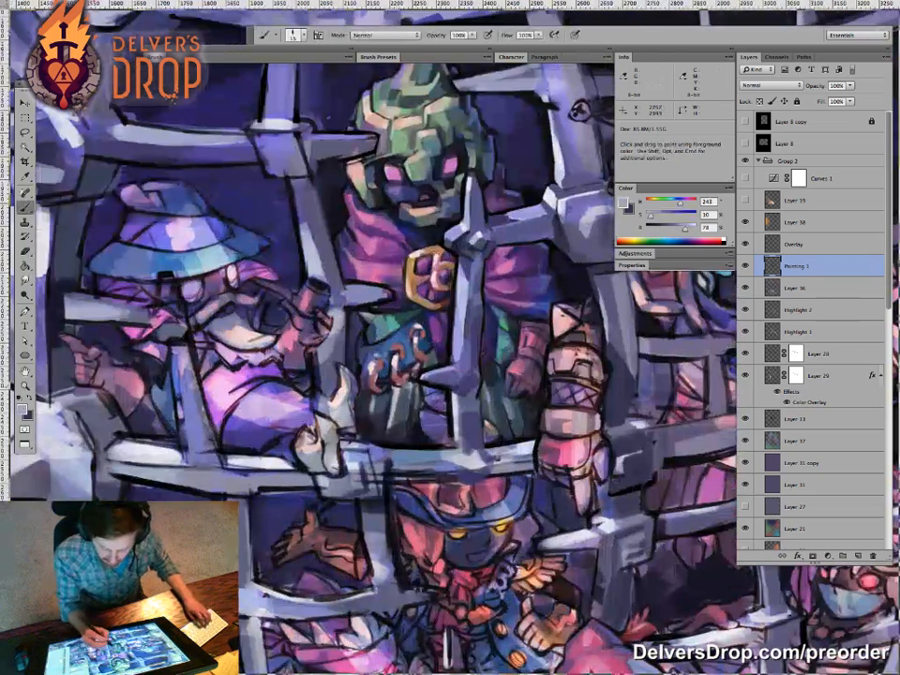
pyautogui.press('super+space')
pyautogui.moveTo(313, 294); pyautogui.dragTo(263, 294)
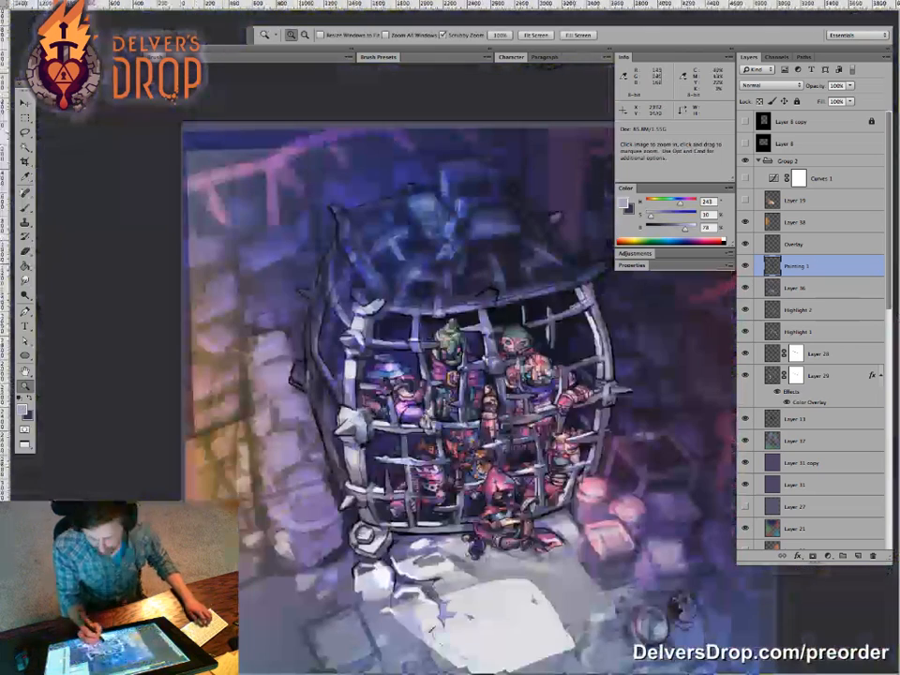
pyautogui.moveTo(459, 413); pyautogui.dragTo(516, 412)
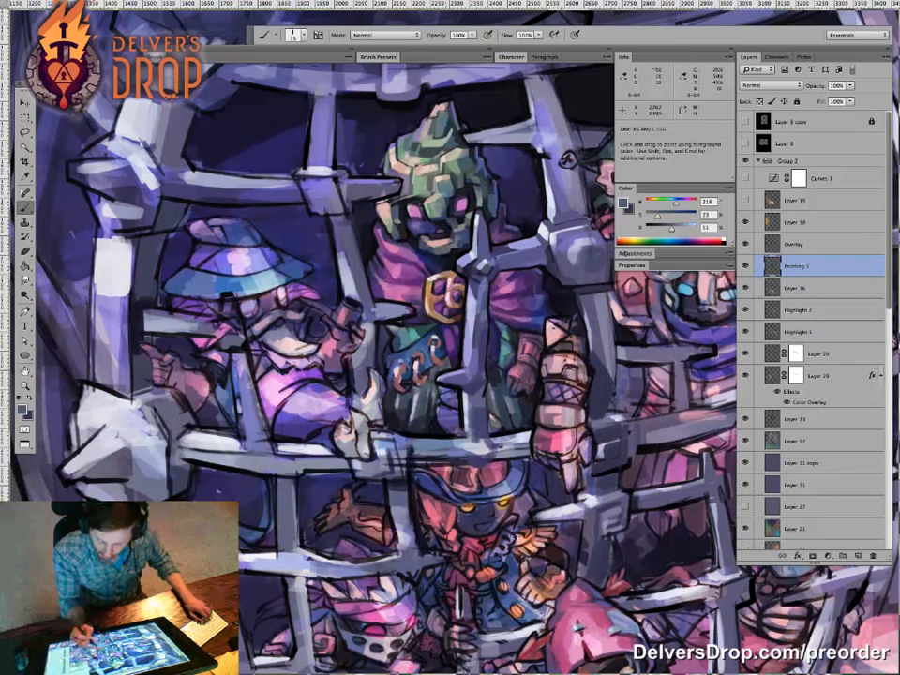
pyautogui.press('z')
pyautogui.moveTo(515, 447)
pyautogui.mouseDown()
pyautogui.moveTo(500, 450)
pyautogui.moveTo(513, 441)
pyautogui.moveTo(516, 405)
pyautogui.moveTo(532, 416)
pyautogui.moveTo(536, 452)
pyautogui.moveTo(526, 452)
pyautogui.mouseUp()
pyautogui.press('v')
pyautogui.click(517, 466)
pyautogui.press('z')
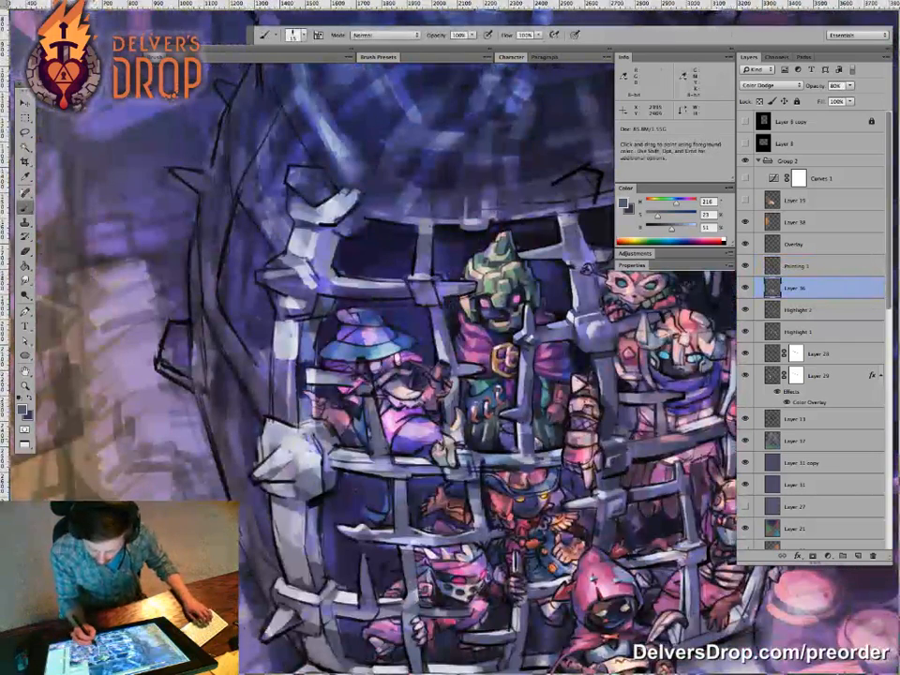
pyautogui.press('z')
pyautogui.moveTo(581, 495); pyautogui.dragTo(637, 495)
pyautogui.moveTo(640, 404); pyautogui.dragTo(709, 405)
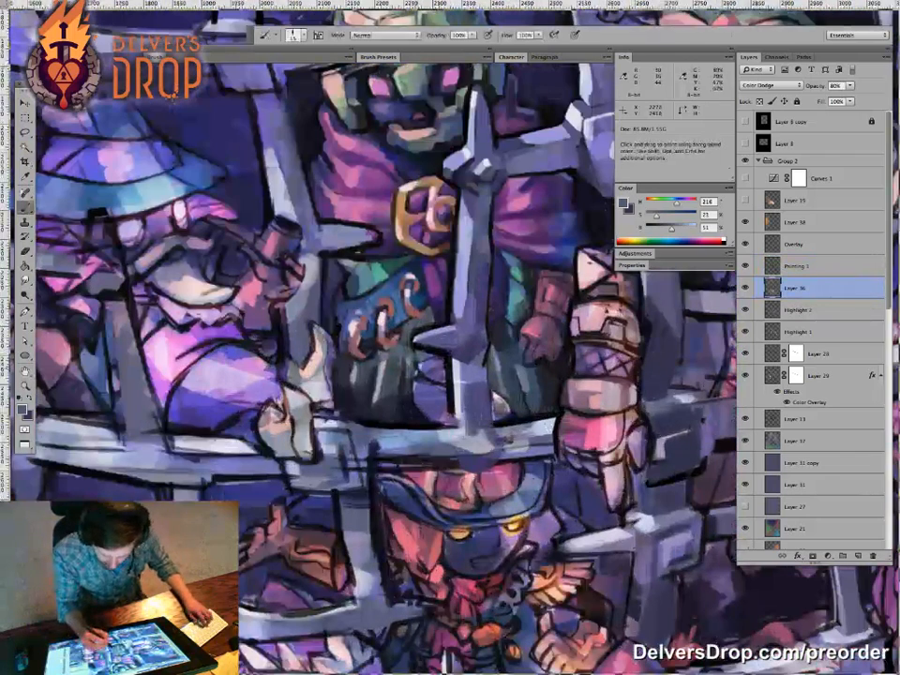
pyautogui.click(796, 266)
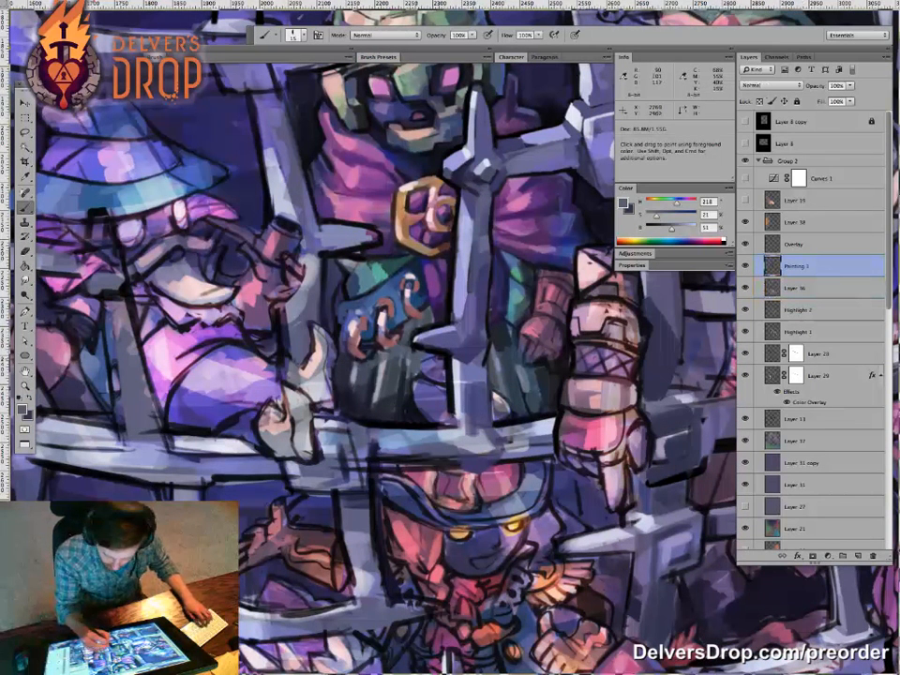
# Step: Shade the folds of the green-helmeted character's lower garment with sampled near-black and slate blue tones
pyautogui.keyDown('alt'); pyautogui.click(405, 409); pyautogui.keyUp('alt')
pyautogui.moveTo(316, 268)
pyautogui.mouseDown()
pyautogui.moveTo(335, 281)
pyautogui.moveTo(317, 284)
pyautogui.mouseUp()
pyautogui.moveTo(369, 269)
pyautogui.mouseDown()
pyautogui.moveTo(370, 292)
pyautogui.moveTo(371, 272)
pyautogui.moveTo(380, 299)
pyautogui.moveTo(403, 307)
pyautogui.mouseUp()
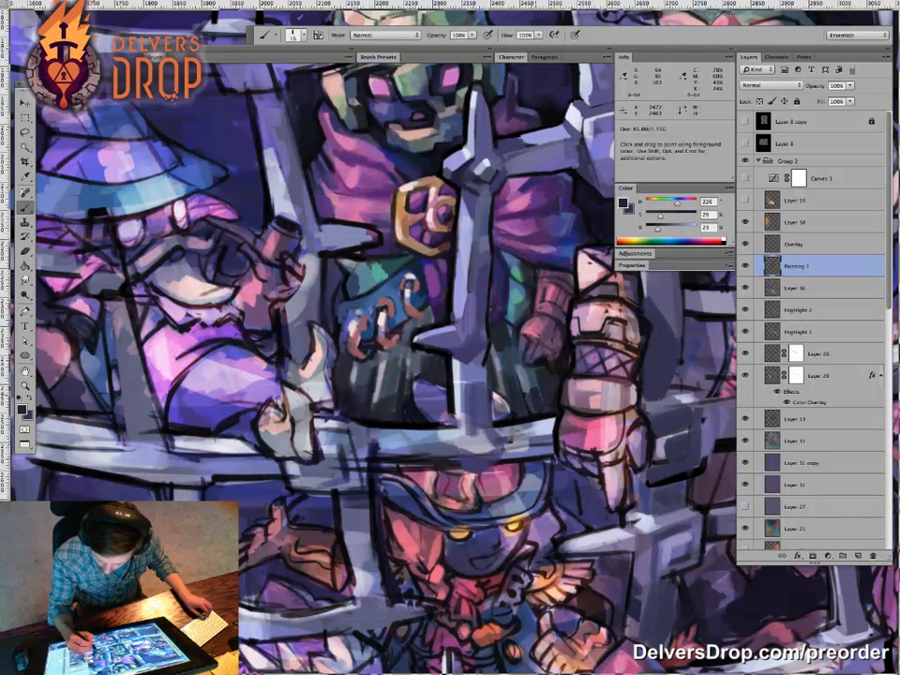
pyautogui.keyDown('alt'); pyautogui.click(400, 282); pyautogui.keyUp('alt')
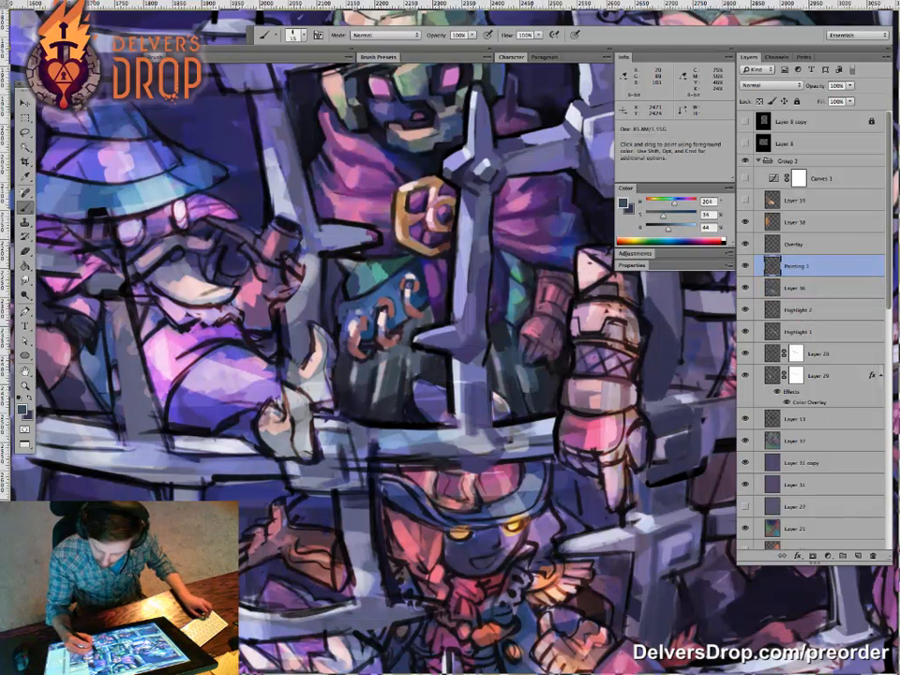
pyautogui.moveTo(542, 365)
pyautogui.mouseDown()
pyautogui.moveTo(525, 396)
pyautogui.moveTo(508, 396)
pyautogui.mouseUp()
# Step: Examine the green-helmeted character's garment up close and against the whole cage illustration
pyautogui.press('z')
pyautogui.moveTo(571, 441); pyautogui.dragTo(488, 470)
pyautogui.moveTo(525, 427); pyautogui.dragTo(501, 428)
pyautogui.moveTo(501, 428); pyautogui.dragTo(581, 440)
pyautogui.press('b')
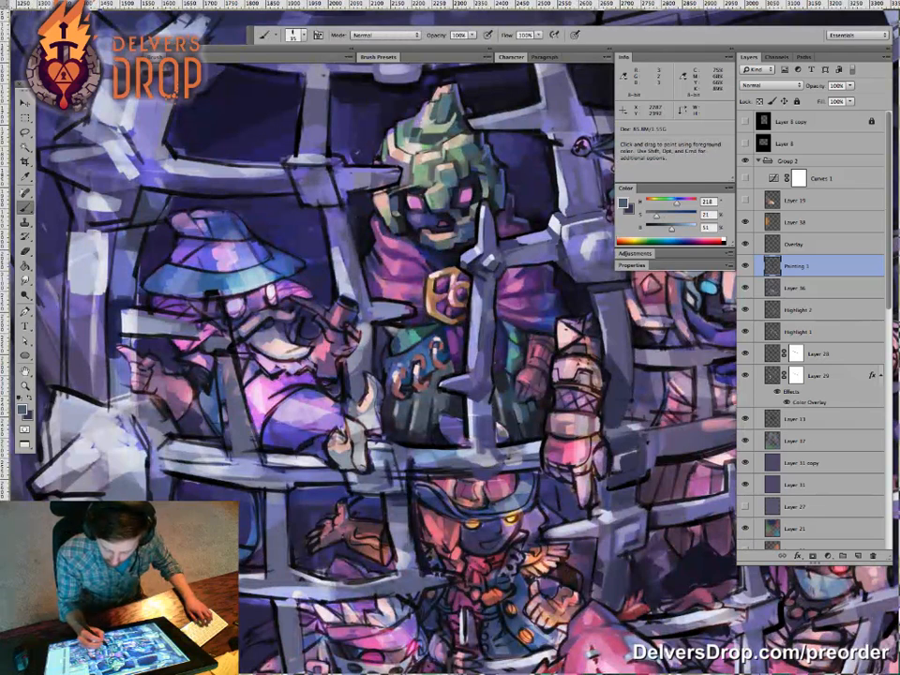
pyautogui.press('z')
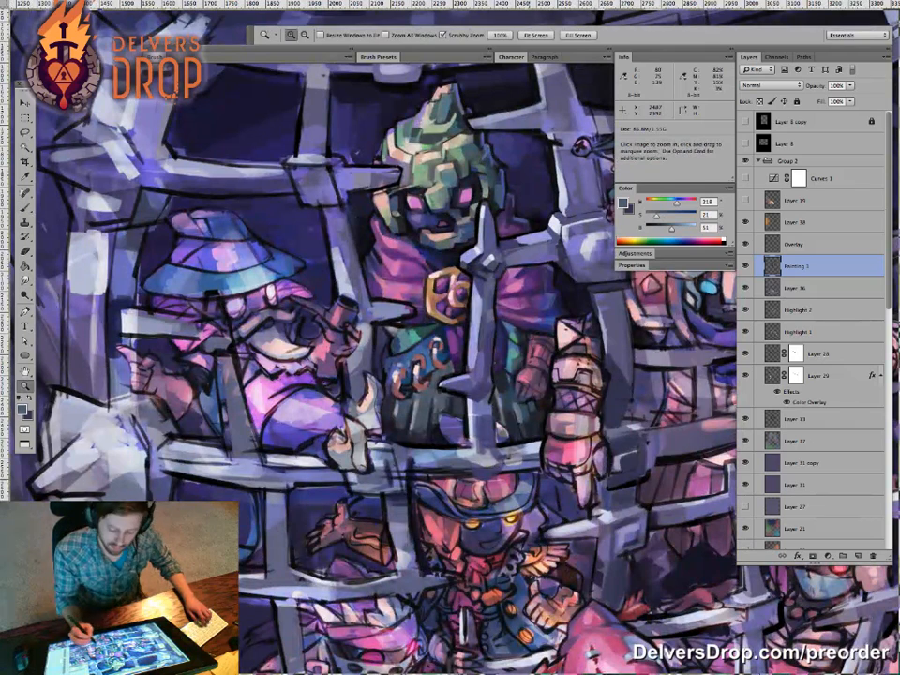
pyautogui.hotkey('ctrl', '-')
pyautogui.hotkey('ctrl', '-')
pyautogui.hotkey('ctrl', '-')
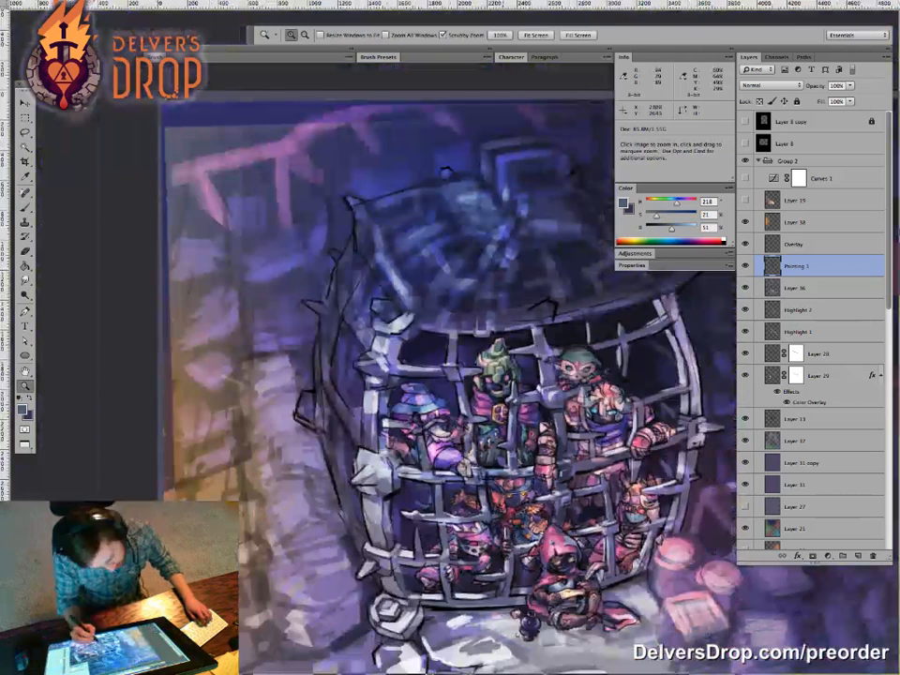
pyautogui.hotkey('ctrl', '+')
pyautogui.hotkey('ctrl', '+')
pyautogui.hotkey('ctrl', '+')
# Step: Reduce the brush size to 20 and refine the lower garment folds with sampled slate and near-black tones
pyautogui.press('b')
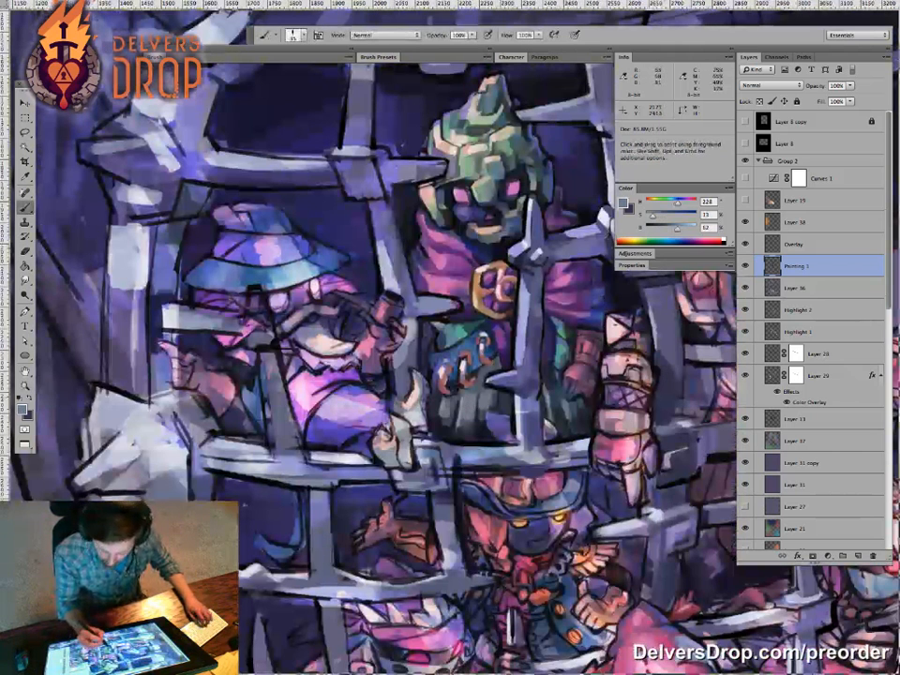
pyautogui.press('[')
pyautogui.press('[')
pyautogui.press('[')
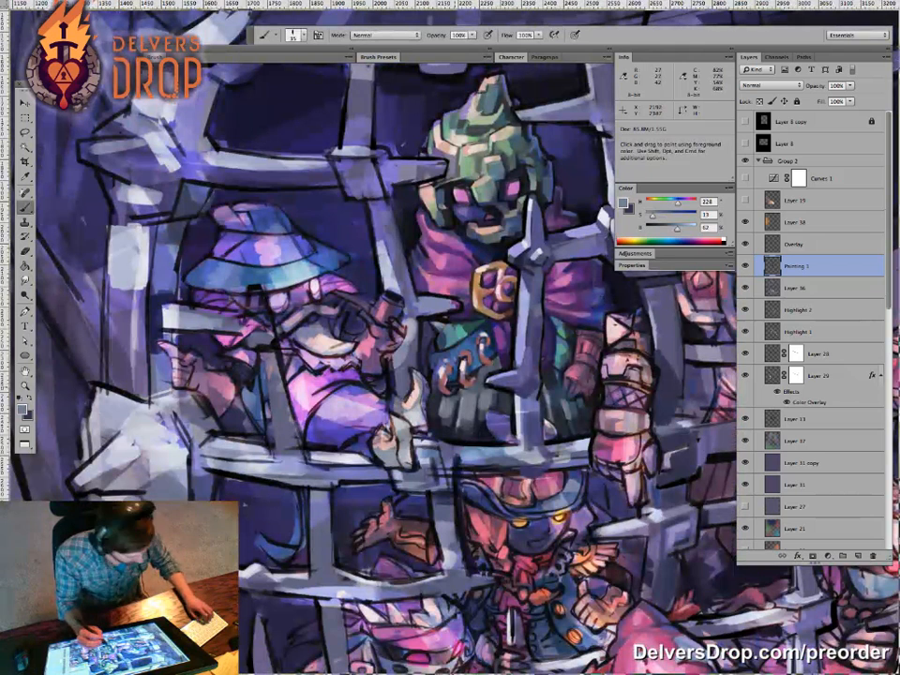
pyautogui.keyDown('alt'); pyautogui.click(334, 316); pyautogui.keyUp('alt')
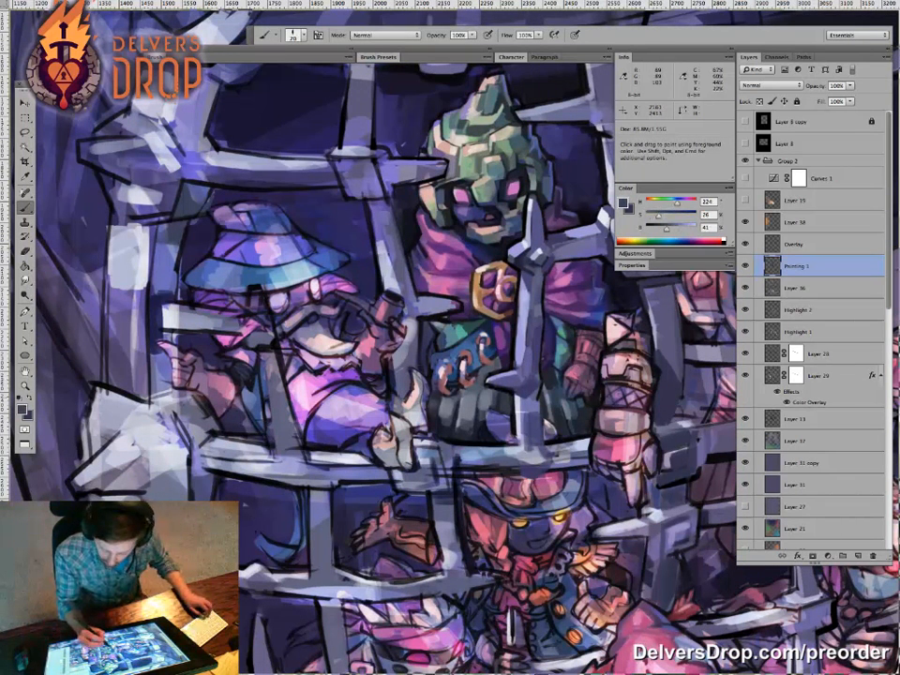
pyautogui.keyDown('alt'); pyautogui.click(487, 378); pyautogui.keyUp('alt')
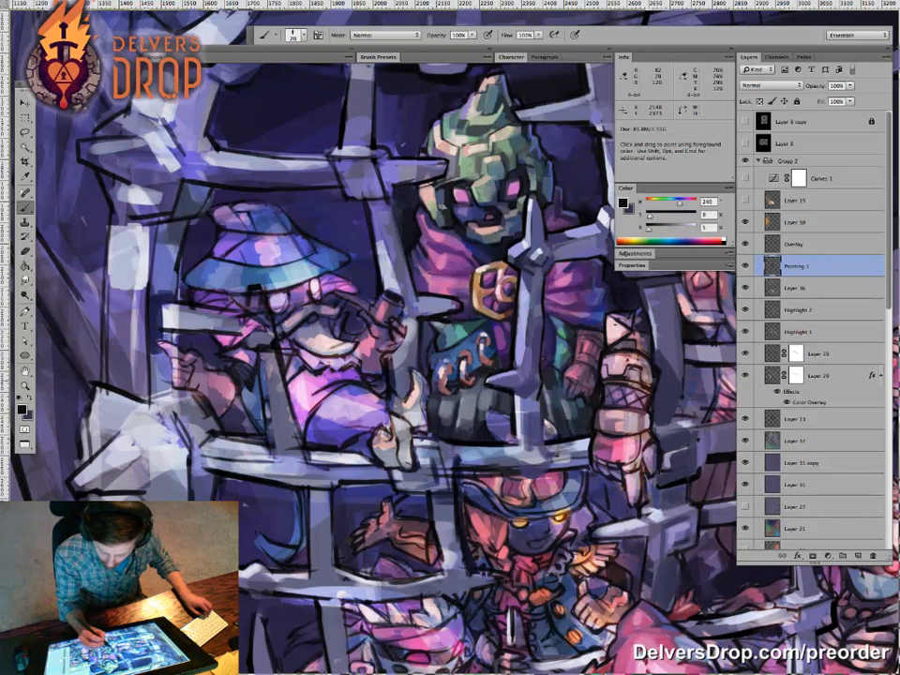
# Step: Touch up the chain-link panel with sampled deep blue and define its edge in near-black with a size 9 brush
pyautogui.moveTo(456, 382); pyautogui.dragTo(496, 383)
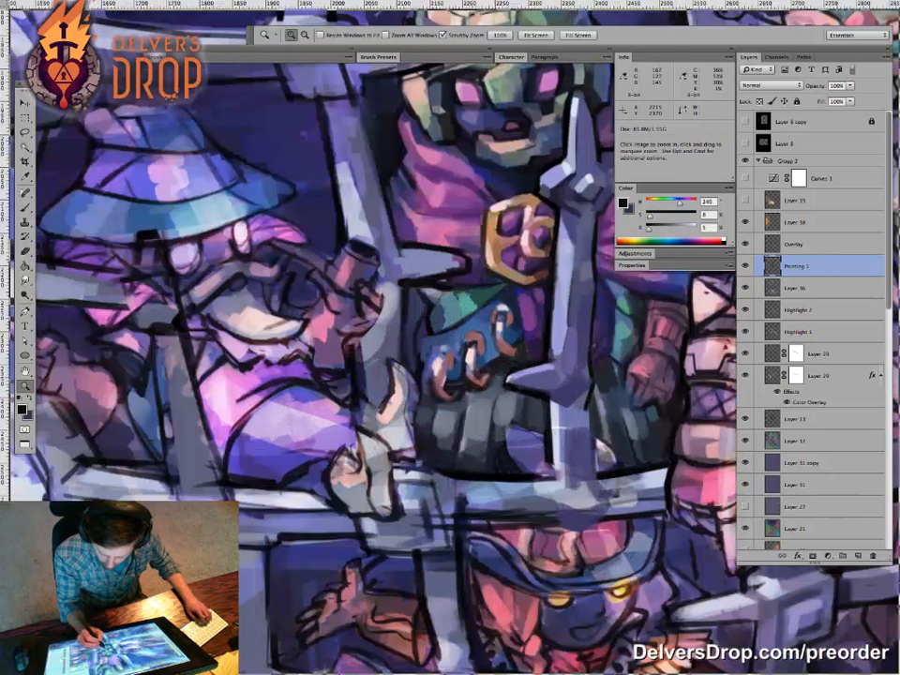
pyautogui.press('alt')
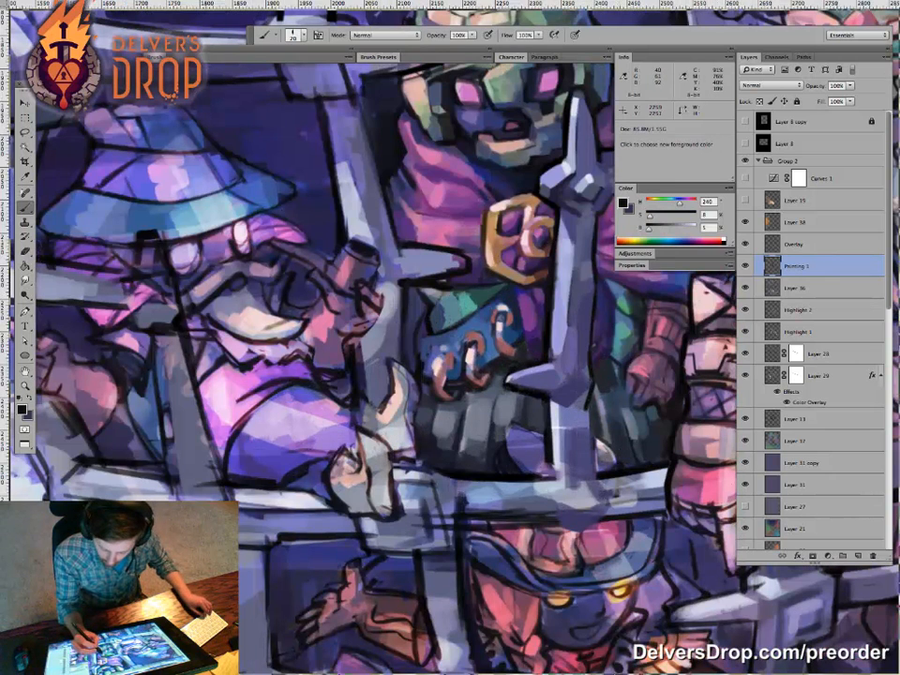
pyautogui.keyDown('alt'); pyautogui.click(523, 330); pyautogui.keyUp('alt')
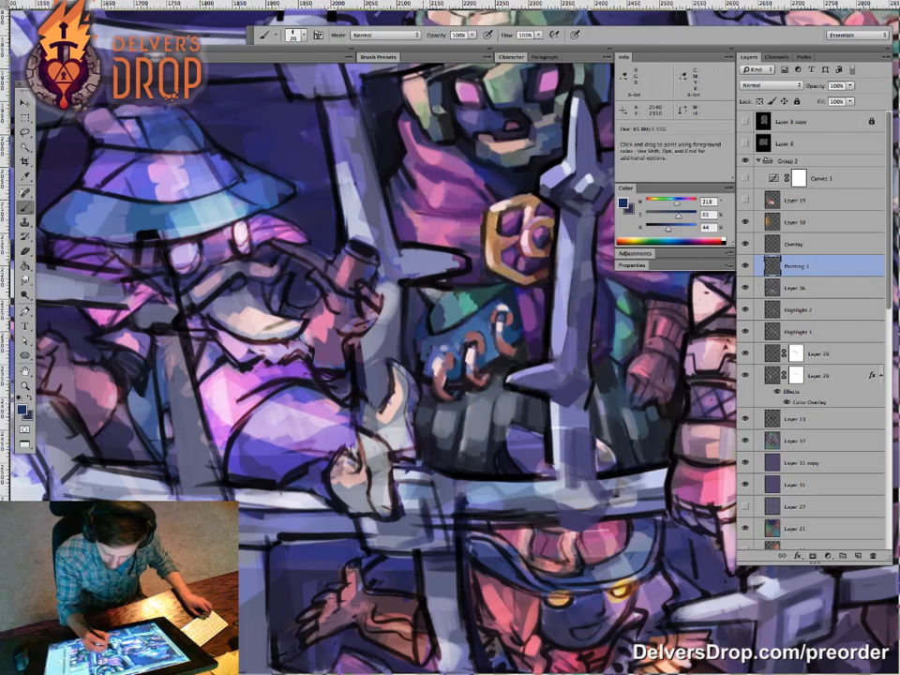
pyautogui.press('[')
pyautogui.press('[')
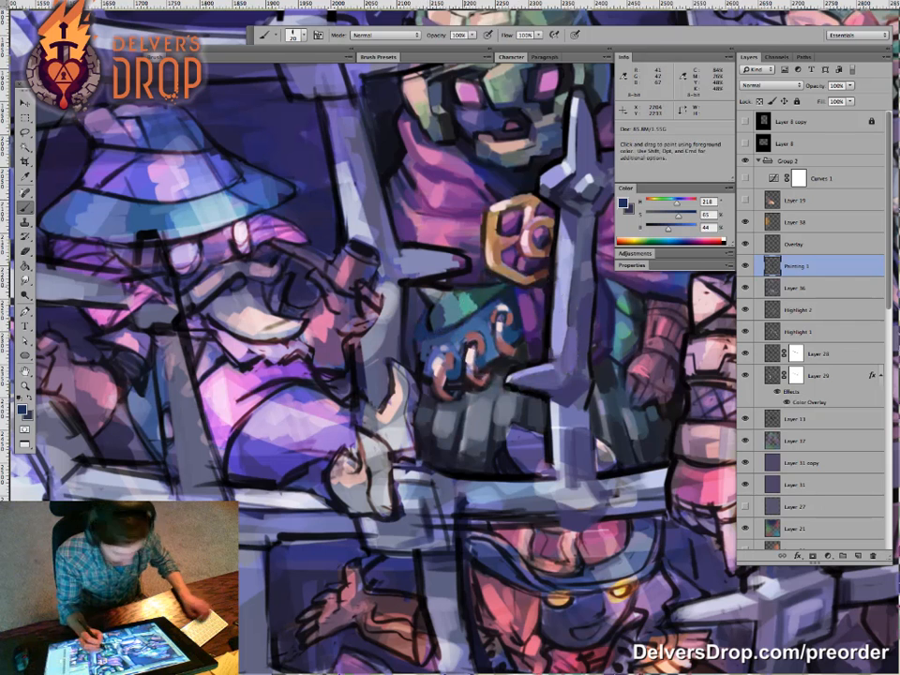
pyautogui.keyDown('alt'); pyautogui.click(428, 322); pyautogui.keyUp('alt')
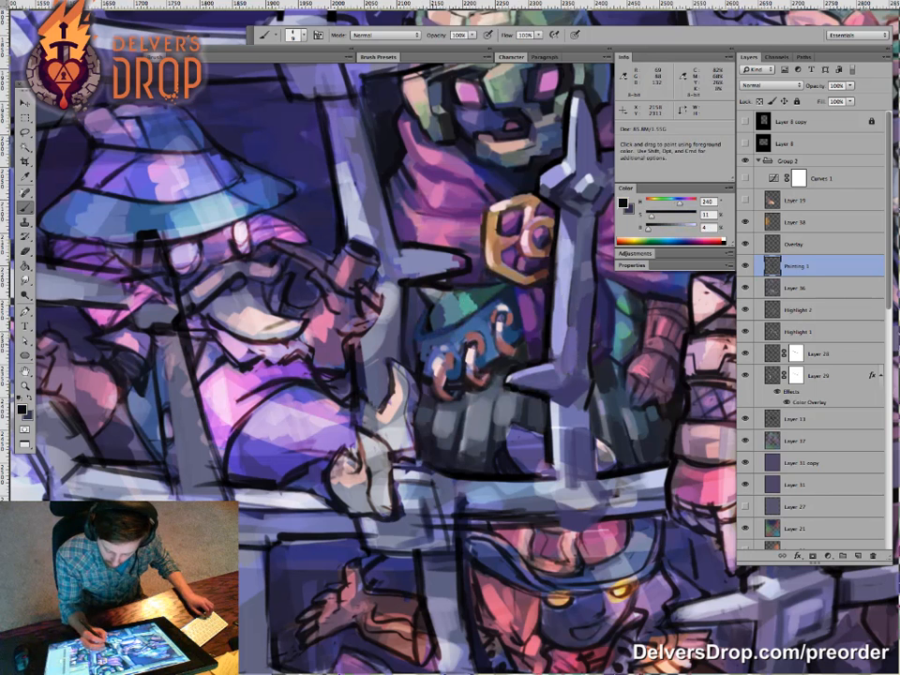
pyautogui.moveTo(441, 319)
pyautogui.mouseDown()
pyautogui.moveTo(412, 359)
pyautogui.moveTo(431, 372)
pyautogui.mouseUp()
# Step: Refine the panel and its chain links with sampled bright blue, dark violet, muted red and slate tones
pyautogui.keyDown('alt'); pyautogui.click(412, 360); pyautogui.keyUp('alt')
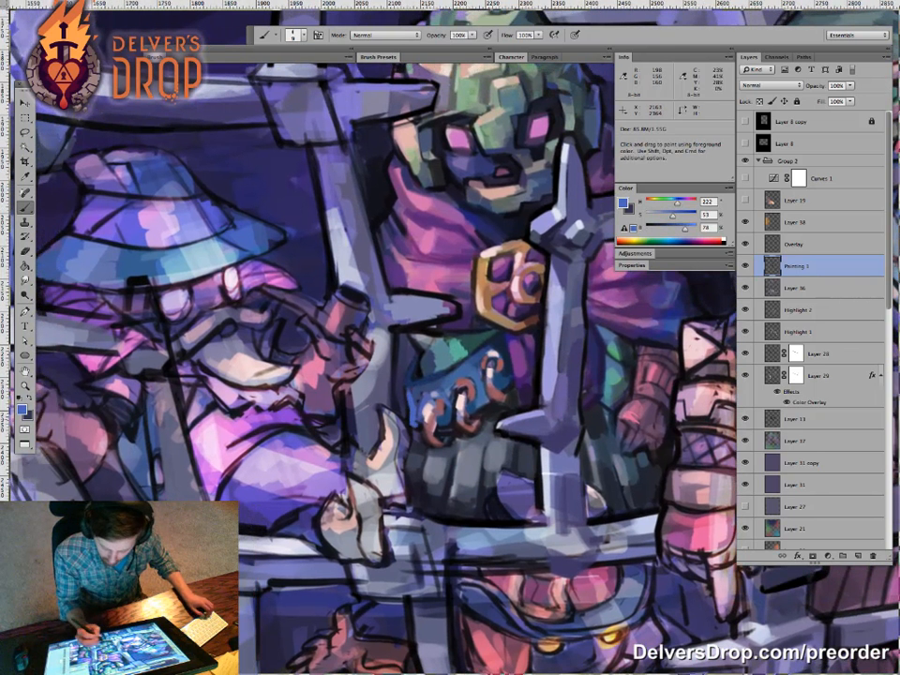
pyautogui.keyDown('alt'); pyautogui.click(413, 383); pyautogui.keyUp('alt')
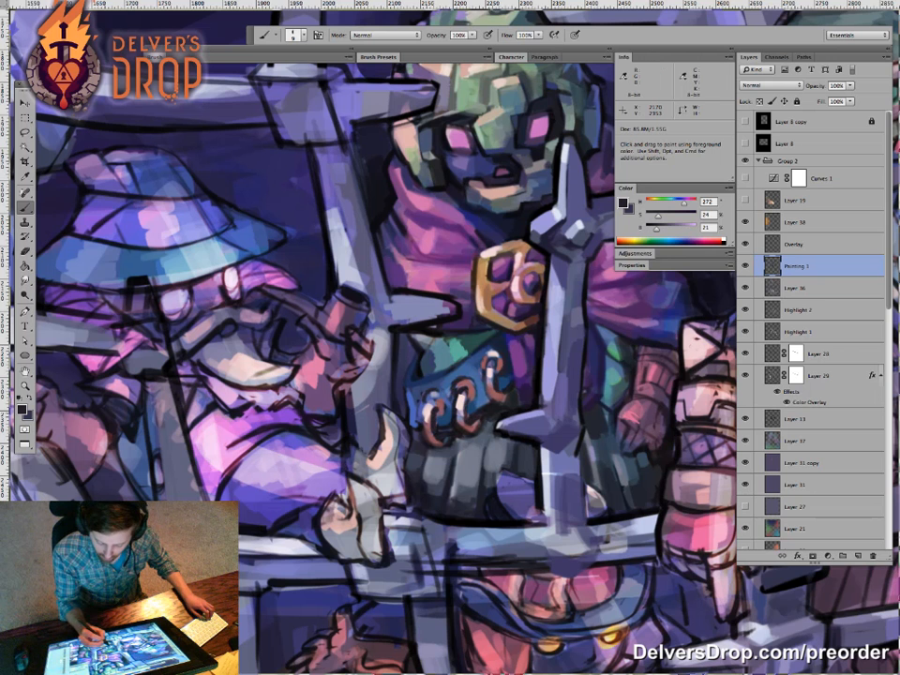
pyautogui.keyDown('alt'); pyautogui.click(438, 391); pyautogui.keyUp('alt')
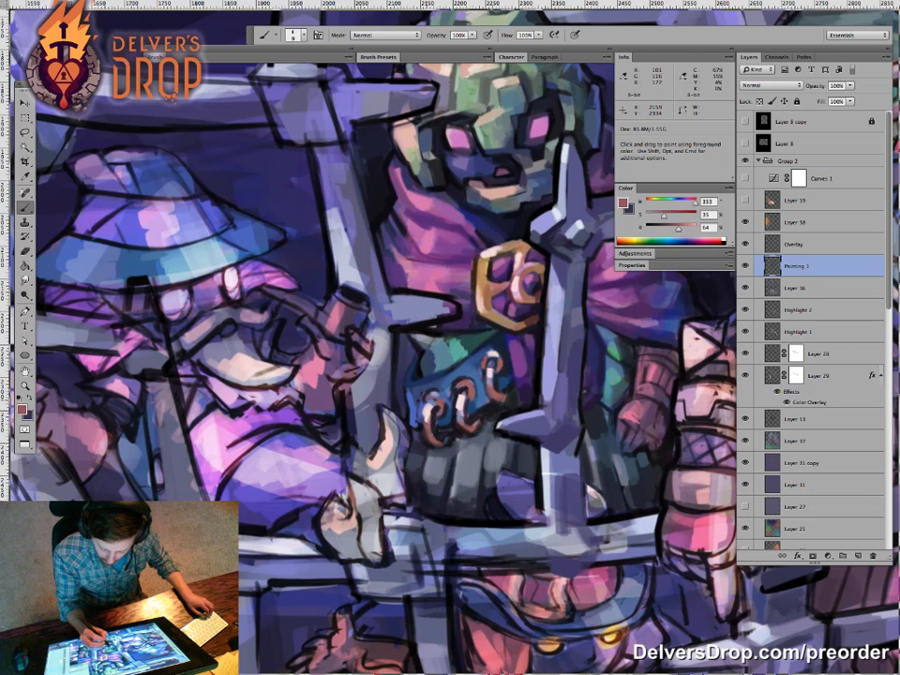
pyautogui.keyDown('alt'); pyautogui.click(314, 340); pyautogui.keyUp('alt')
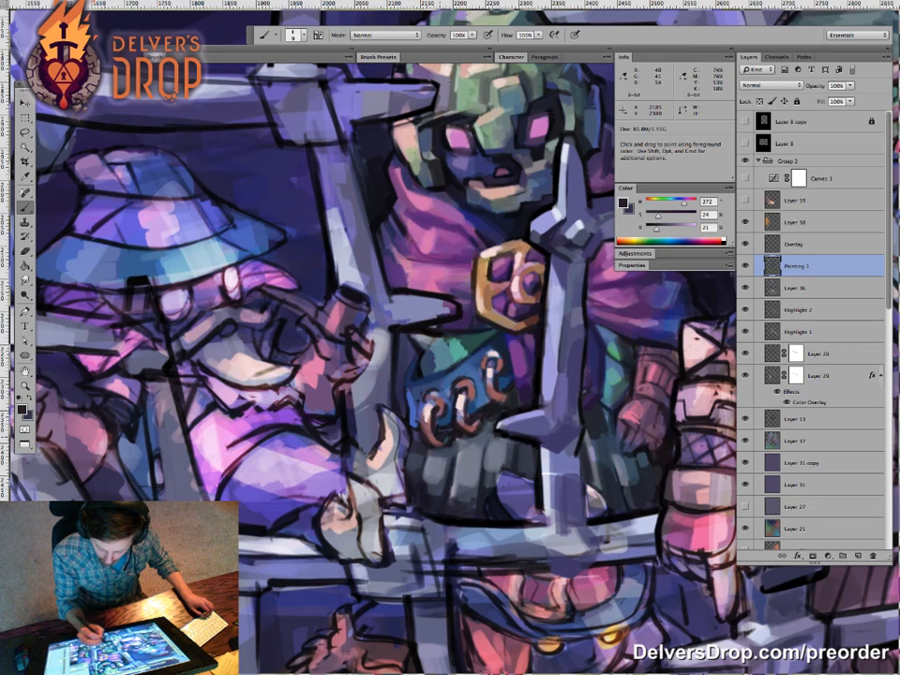
pyautogui.keyDown('alt'); pyautogui.click(430, 444); pyautogui.keyUp('alt')
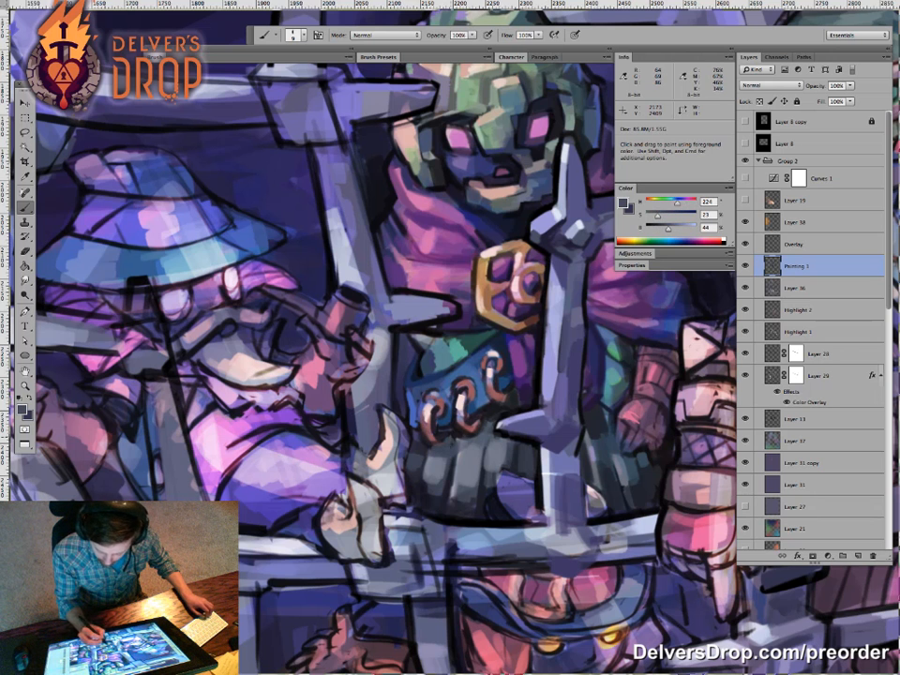
# Step: Check the garment against the whole illustration and brighten the chain-link panel with light blue sampled from the neighbouring character's hat
pyautogui.press('z')
pyautogui.hotkey('ctrl', '-')
pyautogui.hotkey('ctrl', '-')
pyautogui.hotkey('ctrl', '-')
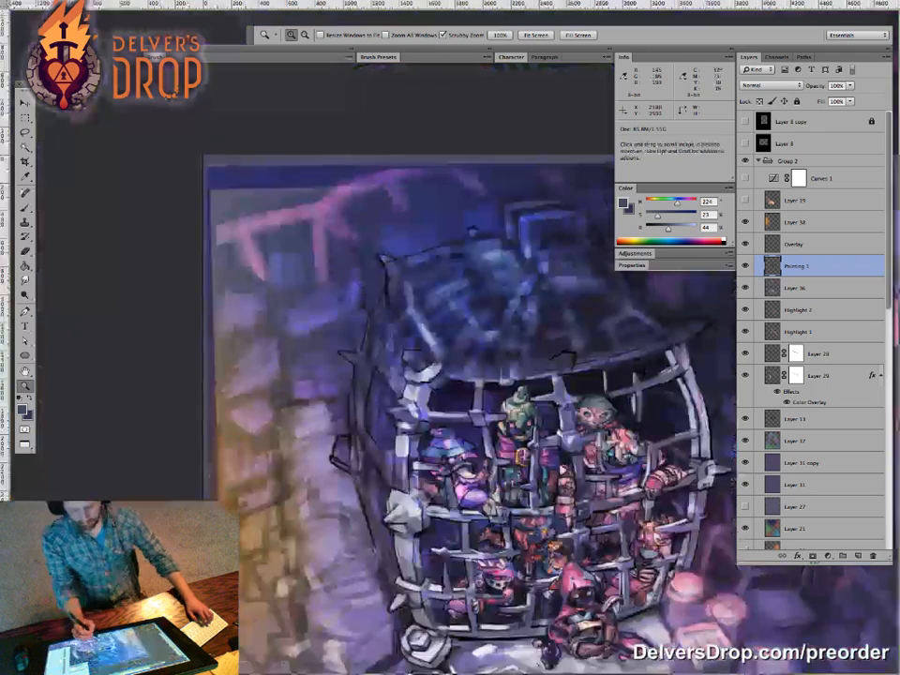
pyautogui.moveTo(543, 519); pyautogui.dragTo(600, 518)
pyautogui.press('b')
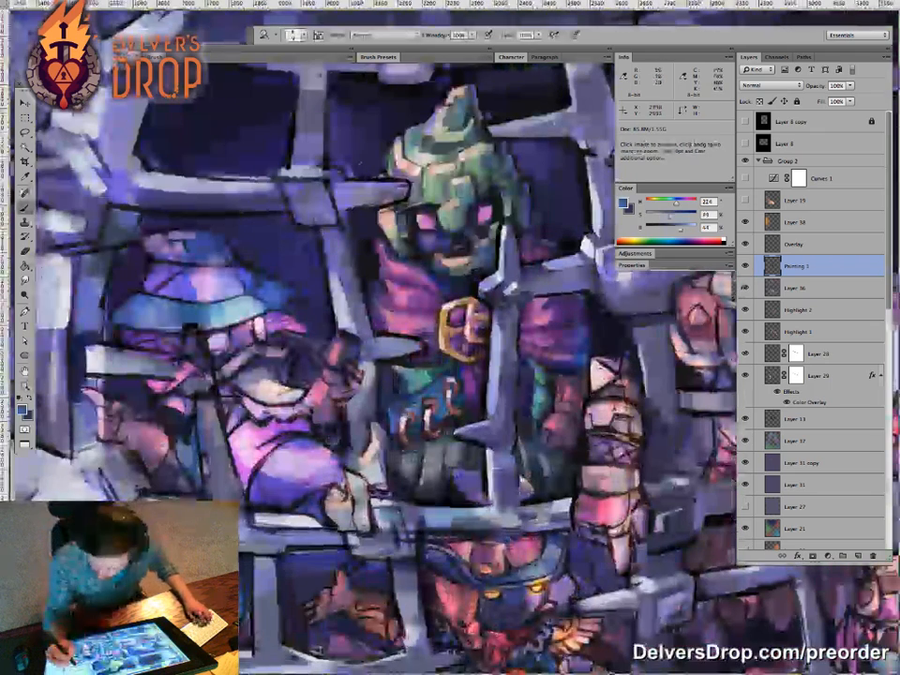
pyautogui.keyDown('alt'); pyautogui.click(204, 281); pyautogui.keyUp('alt')
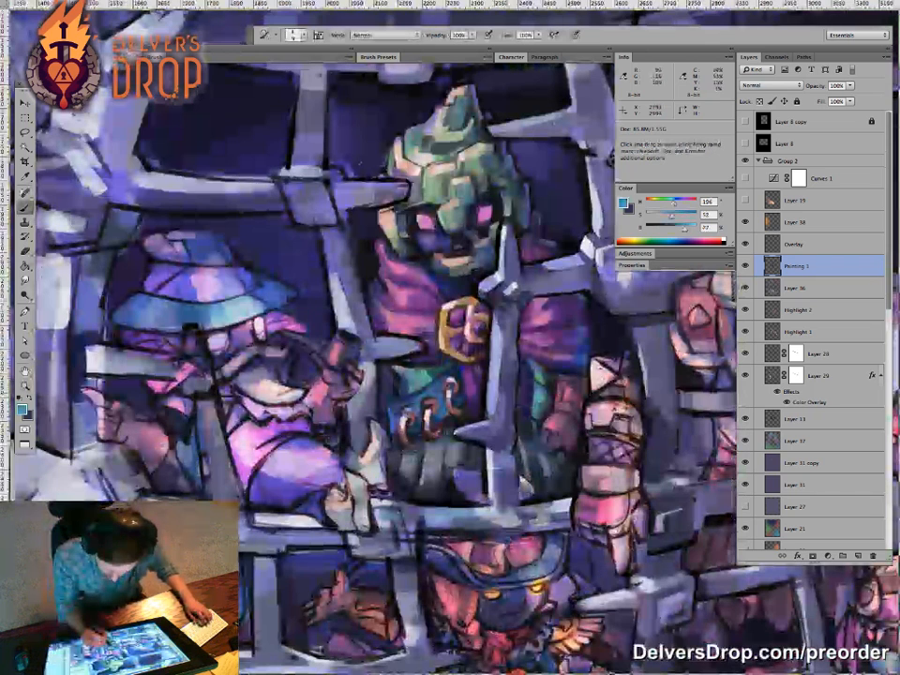
pyautogui.press('super+space')
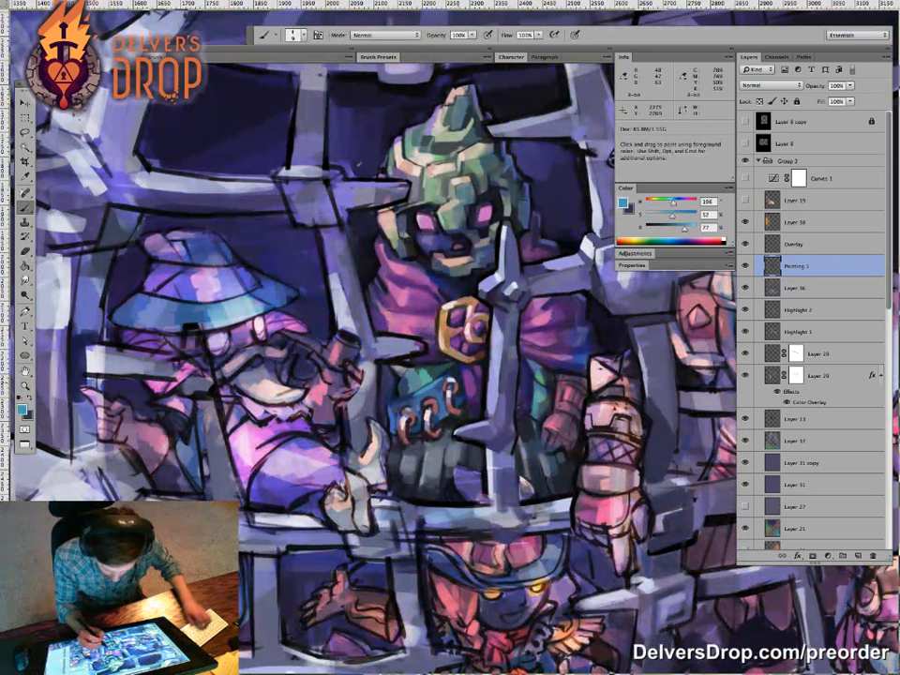
pyautogui.press('s')
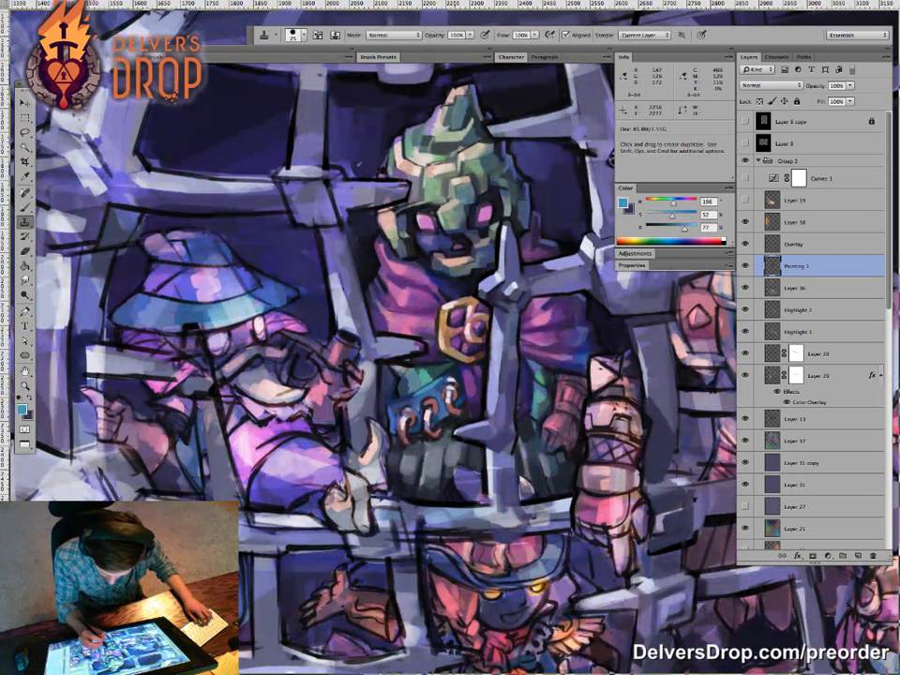
# Step: Blend the panel area above and around the chain links with sampled medium, light and navy blue tones
pyautogui.press('z')
pyautogui.moveTo(465, 406); pyautogui.dragTo(506, 406)
pyautogui.press('b')
pyautogui.keyDown('alt'); pyautogui.click(439, 373); pyautogui.keyUp('alt')
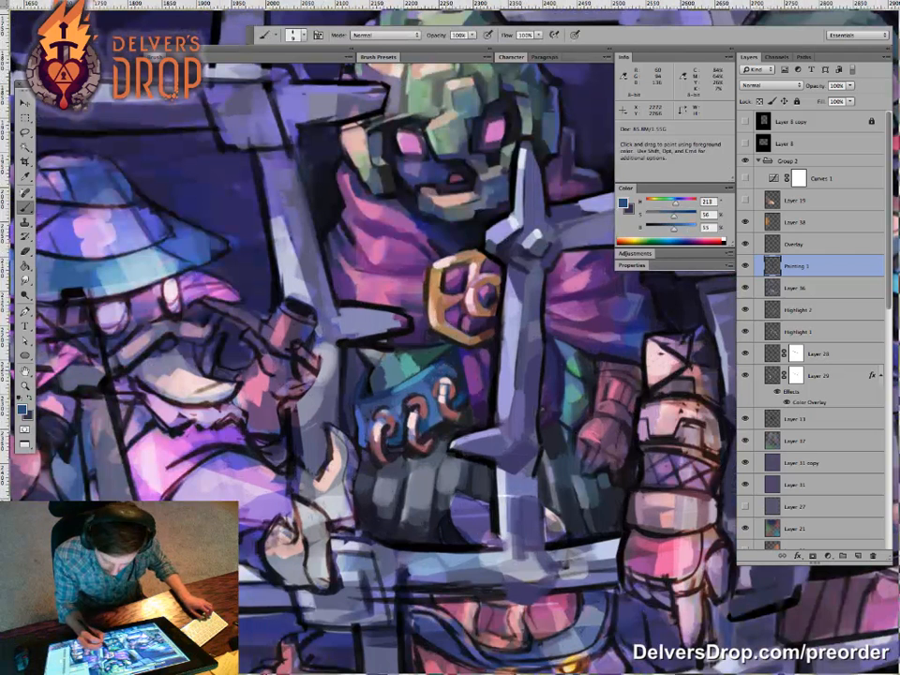
pyautogui.keyDown('alt'); pyautogui.click(413, 345); pyautogui.keyUp('alt')
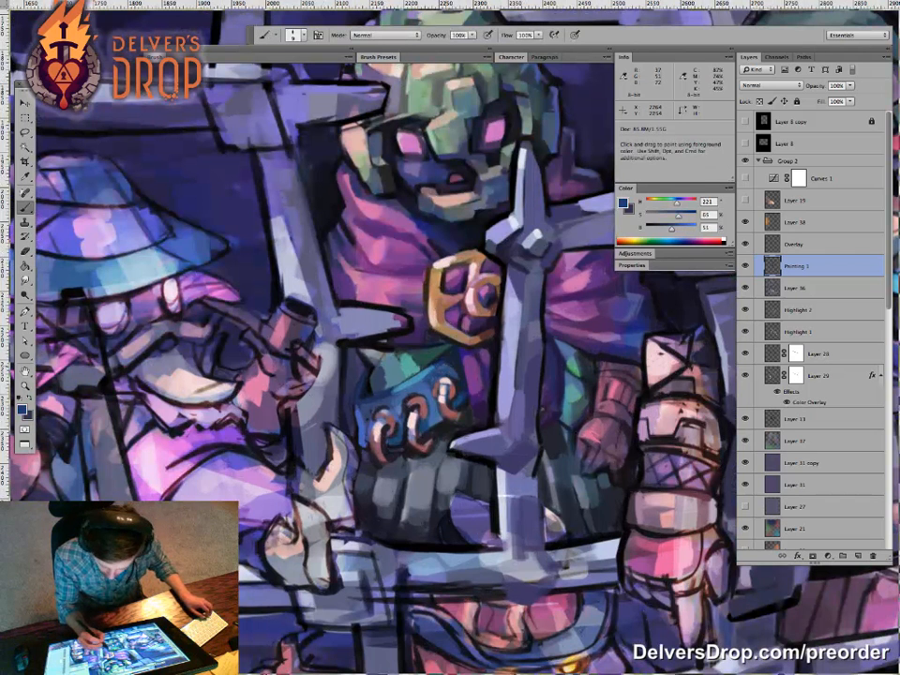
pyautogui.keyDown('alt'); pyautogui.click(440, 362); pyautogui.keyUp('alt')
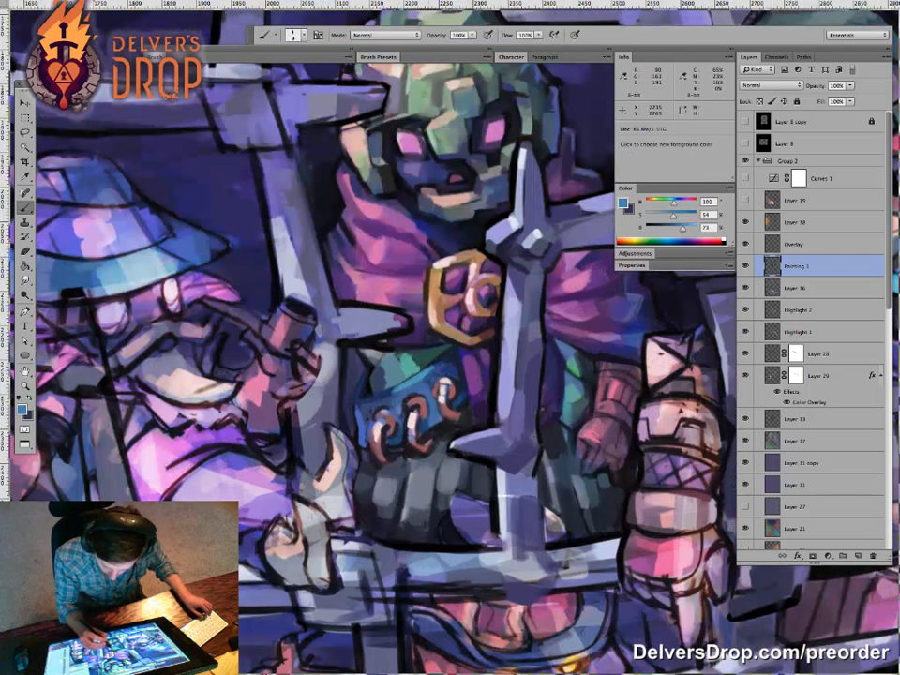
pyautogui.keyDown('alt'); pyautogui.click(440, 360); pyautogui.keyUp('alt')
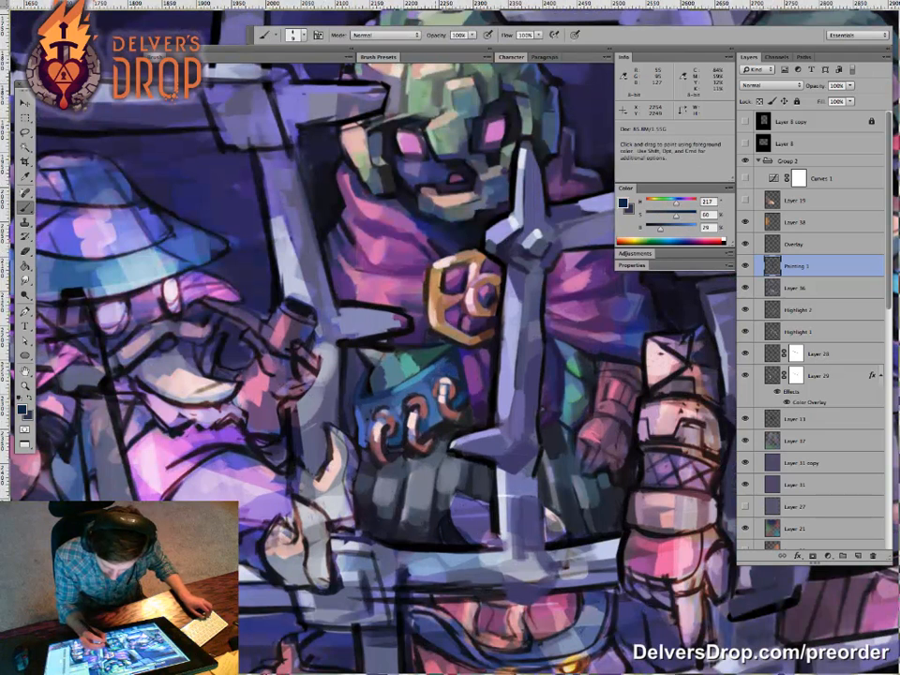
pyautogui.keyDown('alt'); pyautogui.click(445, 367); pyautogui.keyUp('alt')
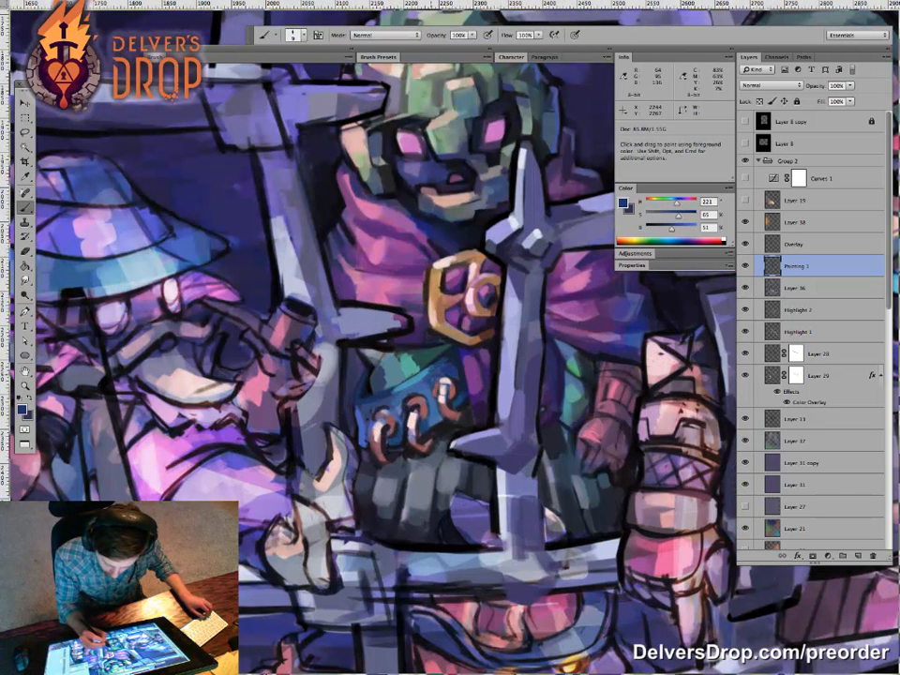
pyautogui.keyDown('alt'); pyautogui.click(454, 394); pyautogui.keyUp('alt')
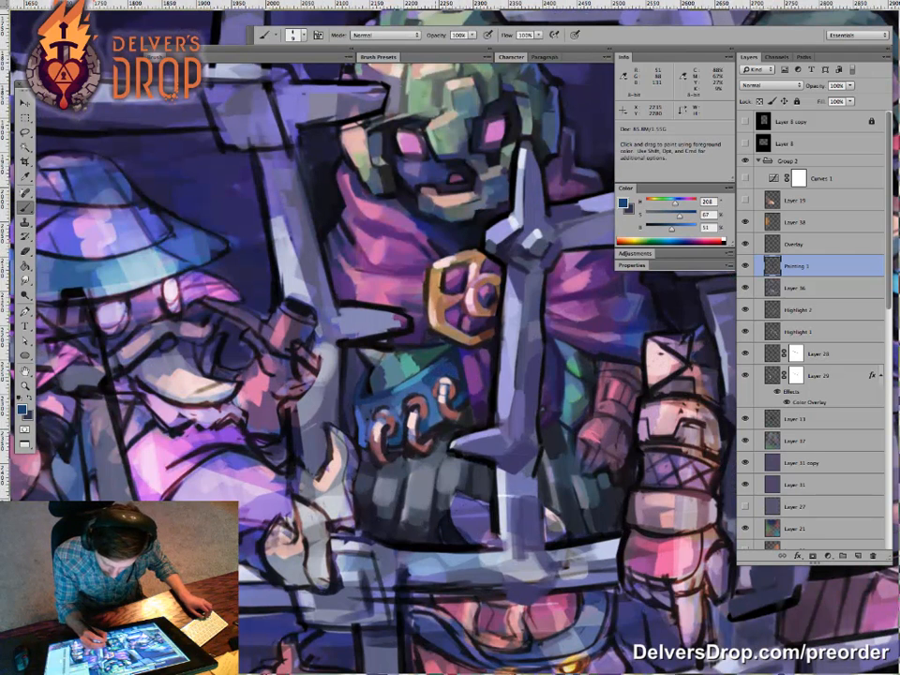
# Step: Refine the chain links with a sampled dark violet-grey and add golden tan highlights sampled from the belt buckle
pyautogui.keyDown('alt'); pyautogui.click(413, 388); pyautogui.keyUp('alt')
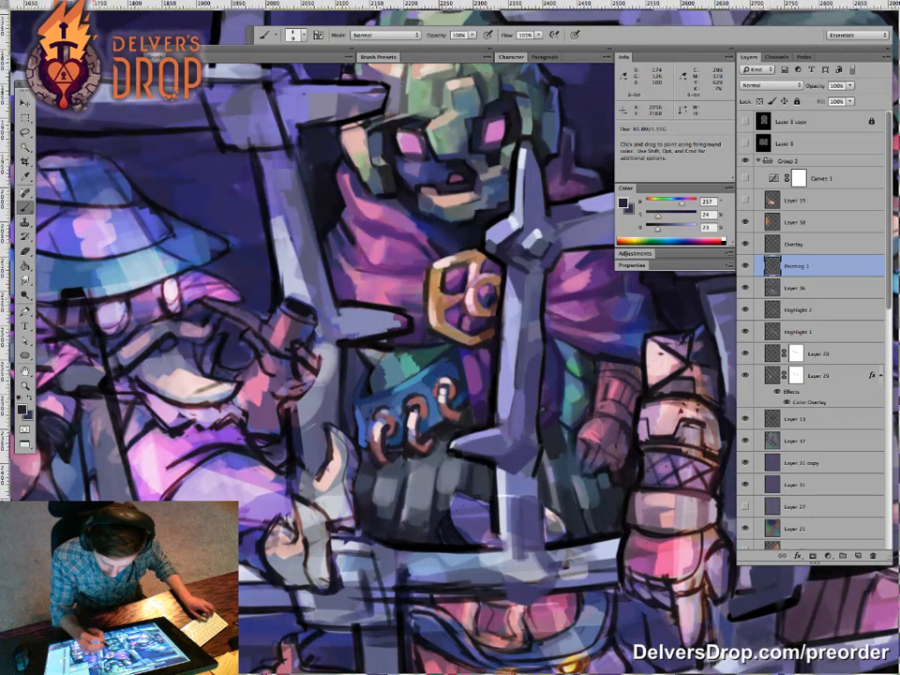
pyautogui.keyDown('alt'); pyautogui.click(434, 284); pyautogui.keyUp('alt')
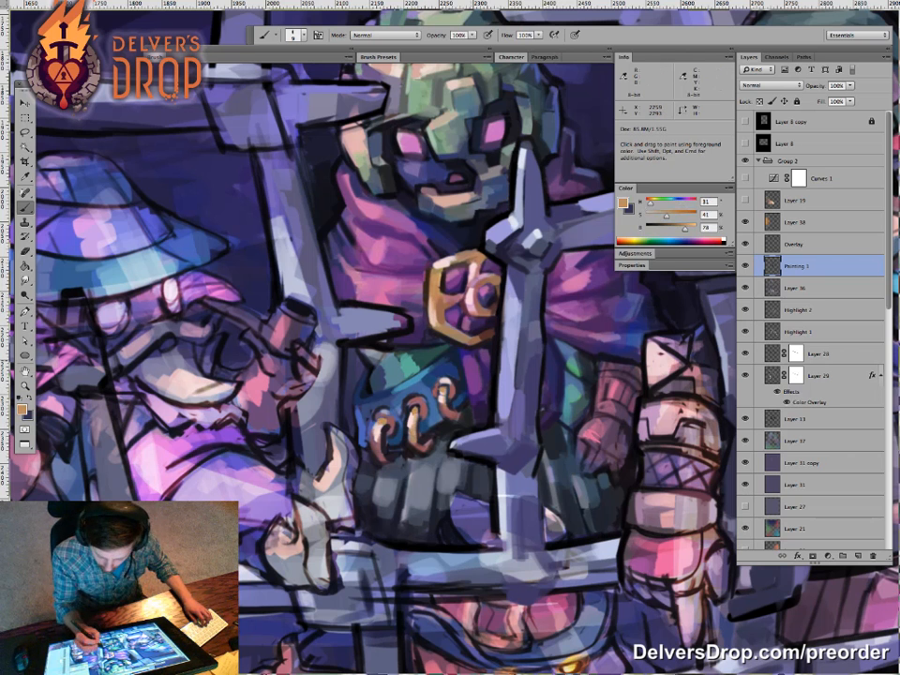
# Step: Refine the chain links and the dark areas around them with sampled muted red, dark brown, near-black and deep violet tones
pyautogui.keyDown('alt'); pyautogui.click(464, 274); pyautogui.keyUp('alt')
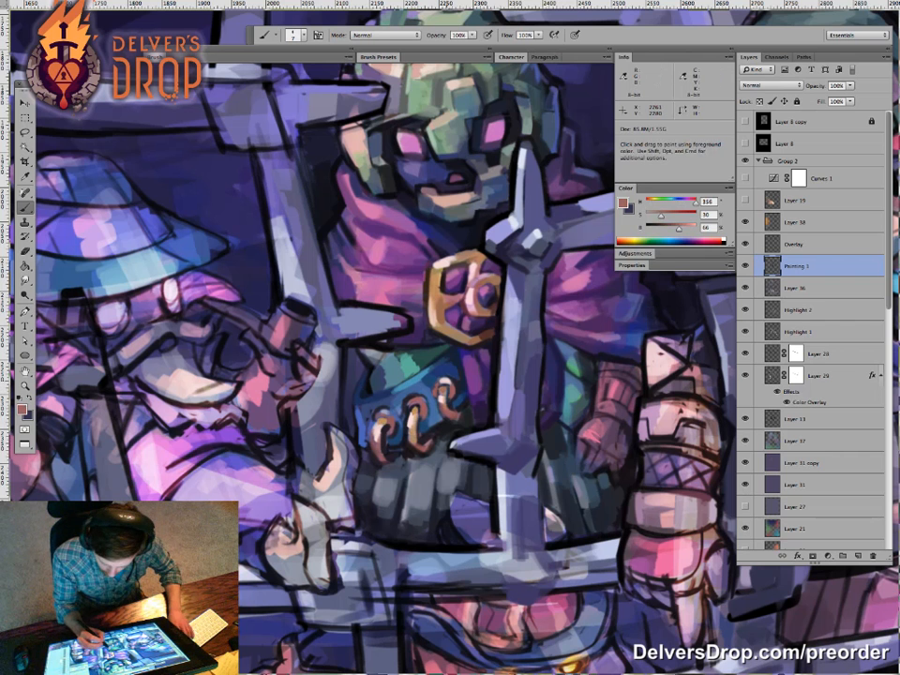
pyautogui.keyDown('alt'); pyautogui.click(451, 392); pyautogui.keyUp('alt')
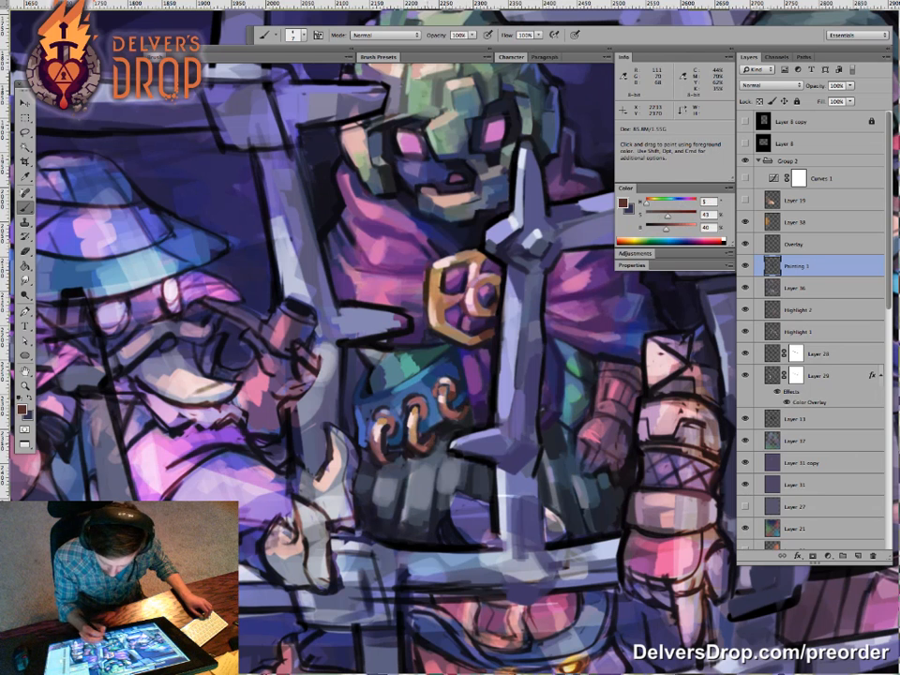
pyautogui.keyDown('alt'); pyautogui.click(375, 233); pyautogui.keyUp('alt')
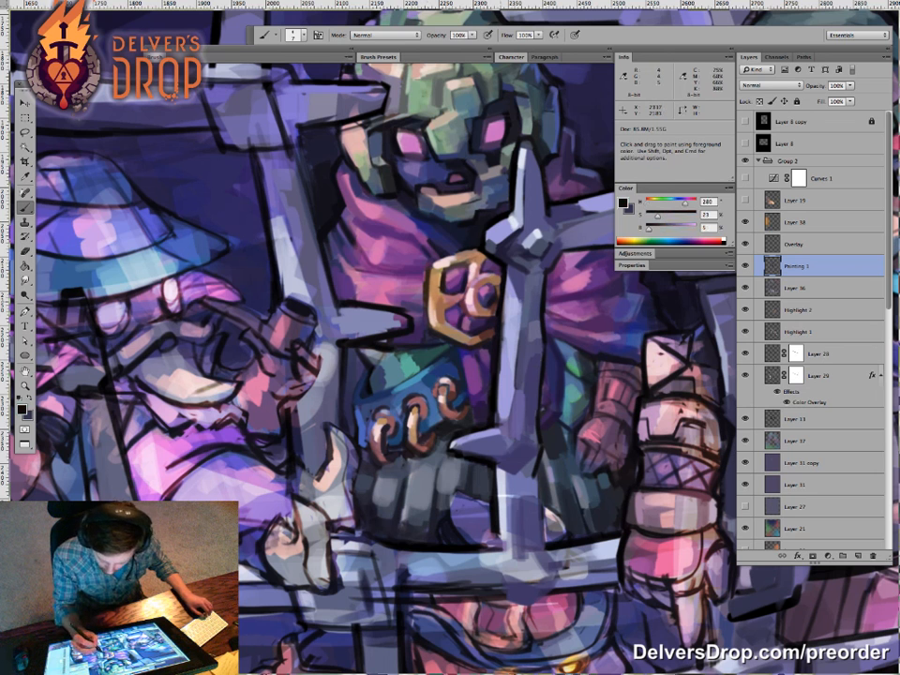
pyautogui.keyDown('alt'); pyautogui.click(487, 384); pyautogui.keyUp('alt')
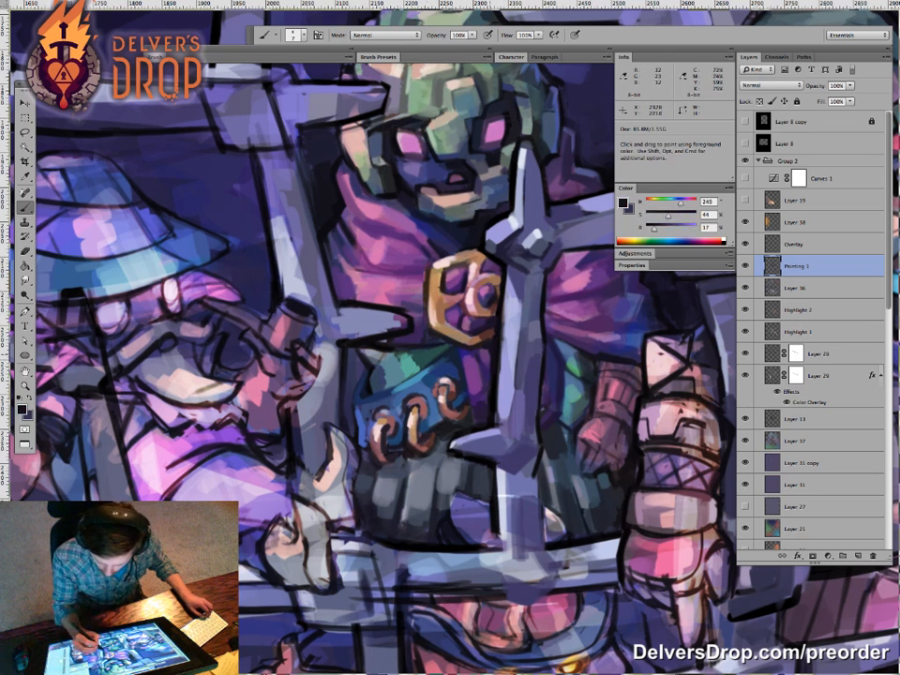
pyautogui.keyDown('alt'); pyautogui.click(487, 384); pyautogui.keyUp('alt')
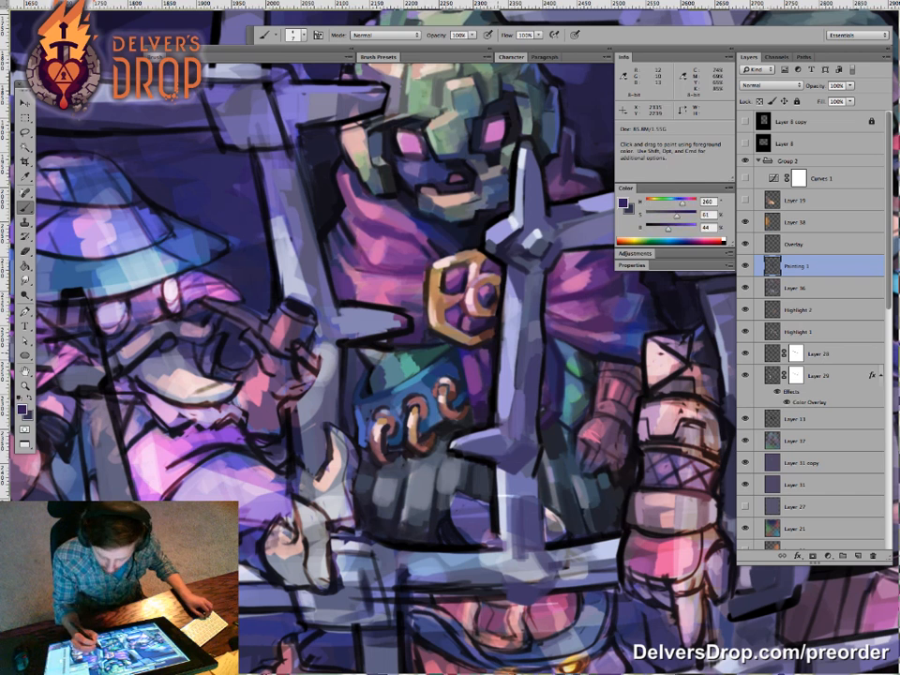
pyautogui.keyDown('alt'); pyautogui.click(495, 339); pyautogui.keyUp('alt')
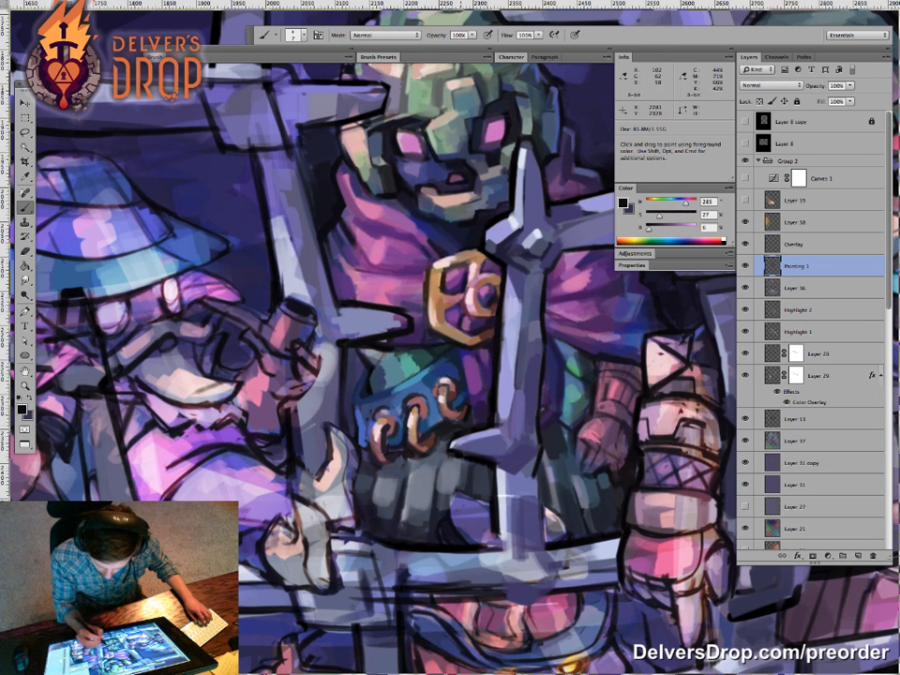
pyautogui.keyDown('alt'); pyautogui.click(449, 415); pyautogui.keyUp('alt')
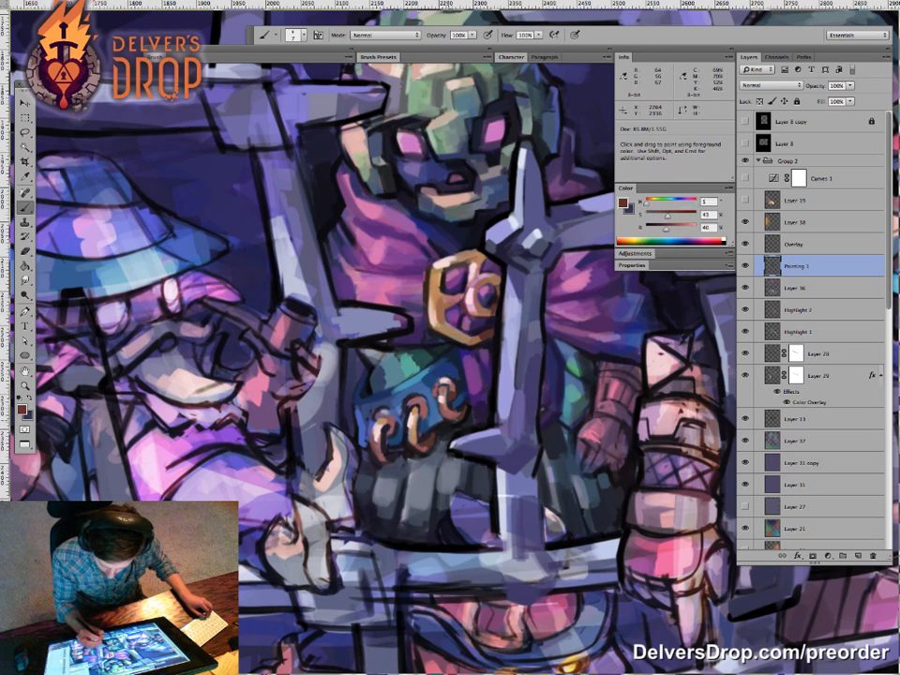
pyautogui.keyDown('alt'); pyautogui.click(454, 410); pyautogui.keyUp('alt')
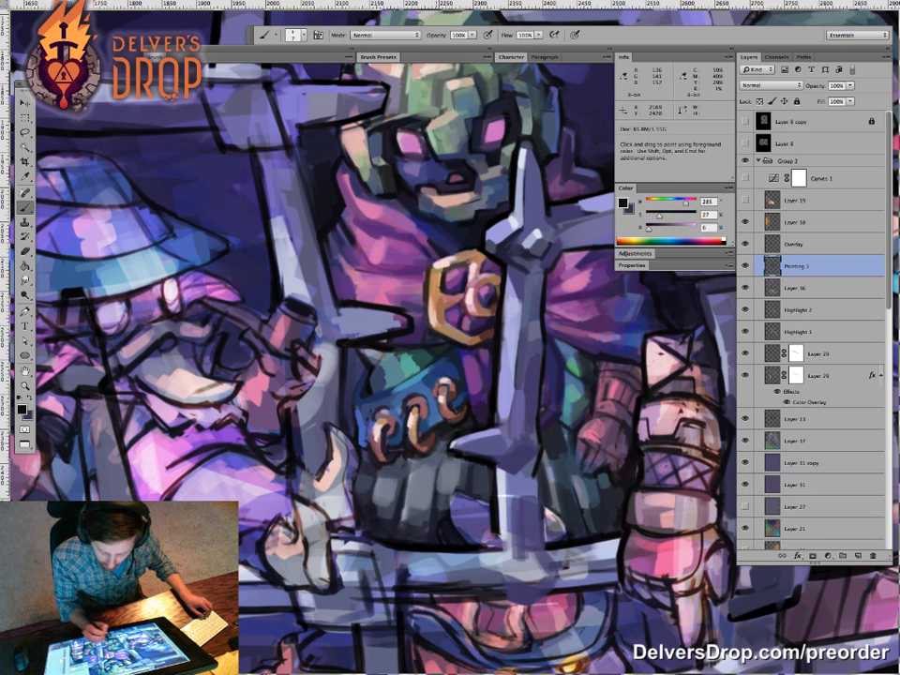
# Step: Shade the folds of the dark skirt below the chain links with sampled mid-grey, slate, dark navy and near-black tones
pyautogui.moveTo(381, 481); pyautogui.dragTo(370, 449)
pyautogui.keyDown('alt'); pyautogui.click(435, 397); pyautogui.keyUp('alt')
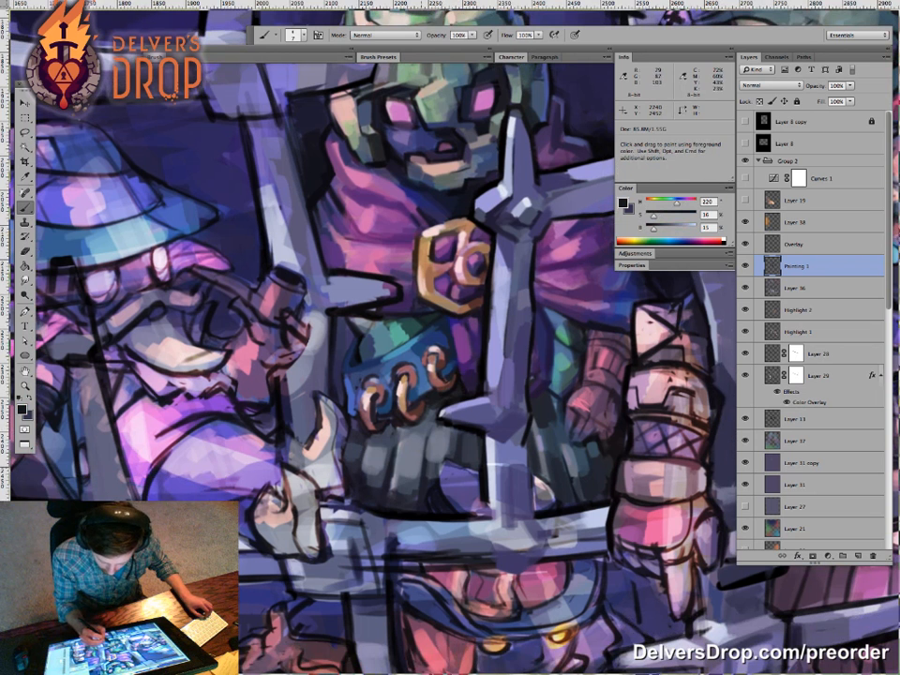
pyautogui.moveTo(424, 444); pyautogui.dragTo(424, 424)
pyautogui.keyDown('alt'); pyautogui.click(423, 421); pyautogui.keyUp('alt')
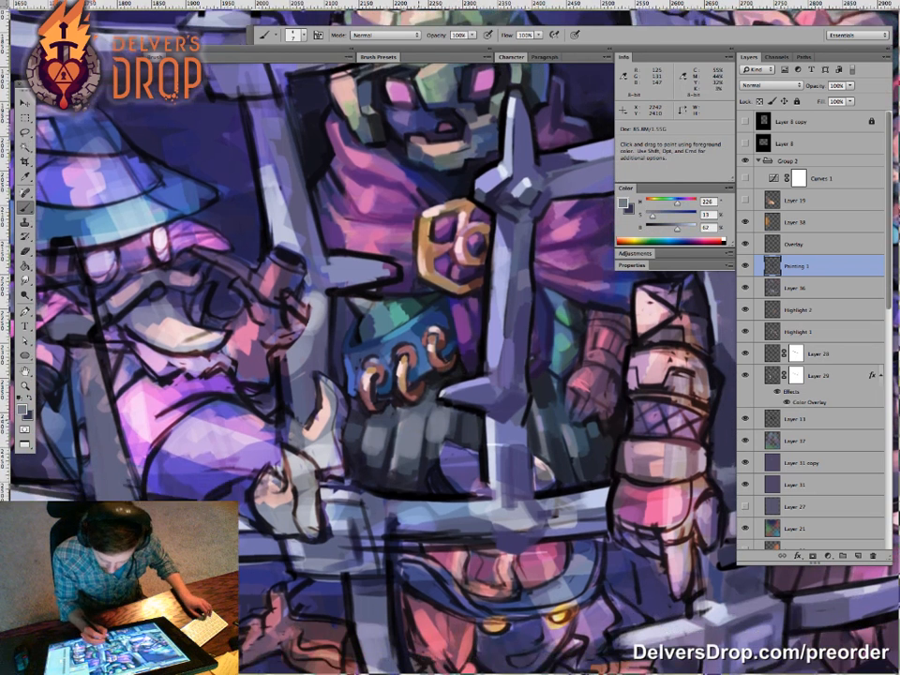
pyautogui.moveTo(320, 312); pyautogui.dragTo(319, 325)
pyautogui.keyDown('alt'); pyautogui.click(331, 341); pyautogui.keyUp('alt')
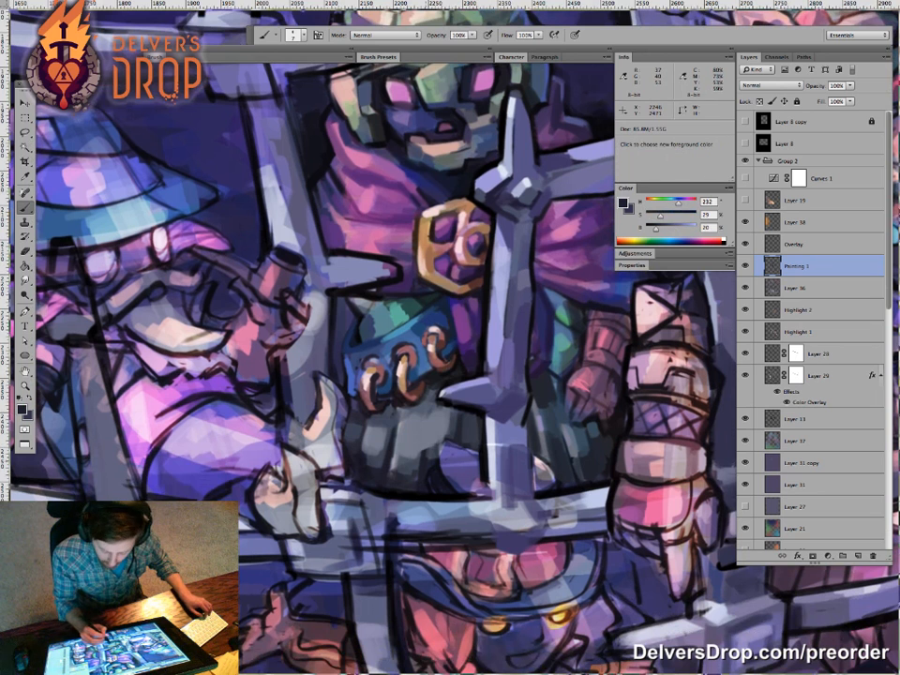
pyautogui.moveTo(325, 312); pyautogui.dragTo(328, 343)
pyautogui.keyDown('alt'); pyautogui.click(337, 316); pyautogui.keyUp('alt')
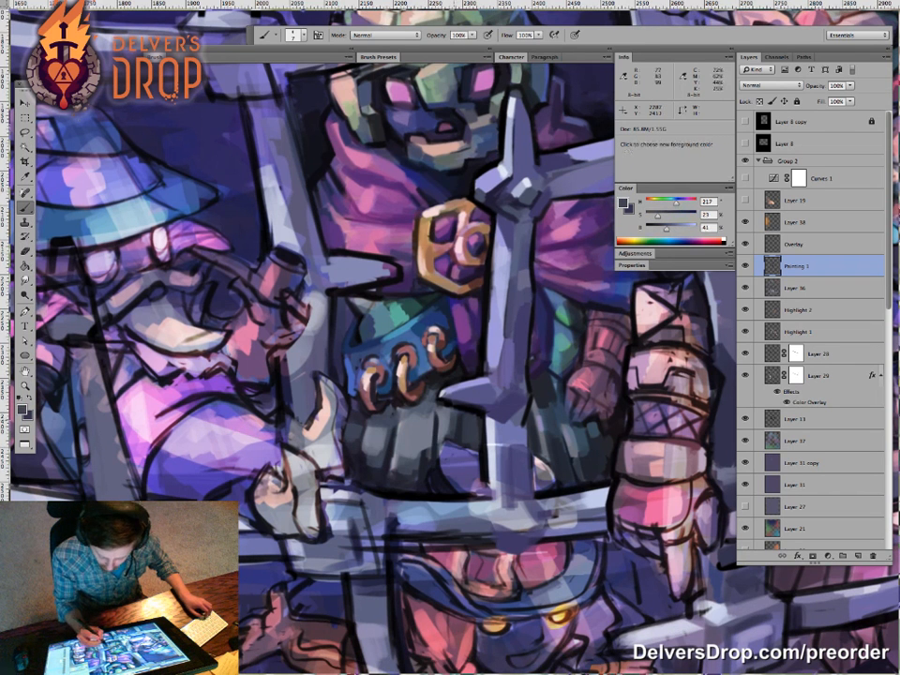
pyautogui.keyDown('alt'); pyautogui.click(347, 328); pyautogui.keyUp('alt')
pyautogui.moveTo(352, 311); pyautogui.dragTo(350, 334)
# Step: Refine the skirt folds beyond the vertical cage bar, near the small red hand, with sampled slate blue and dark navy
pyautogui.moveTo(492, 420); pyautogui.dragTo(393, 404)
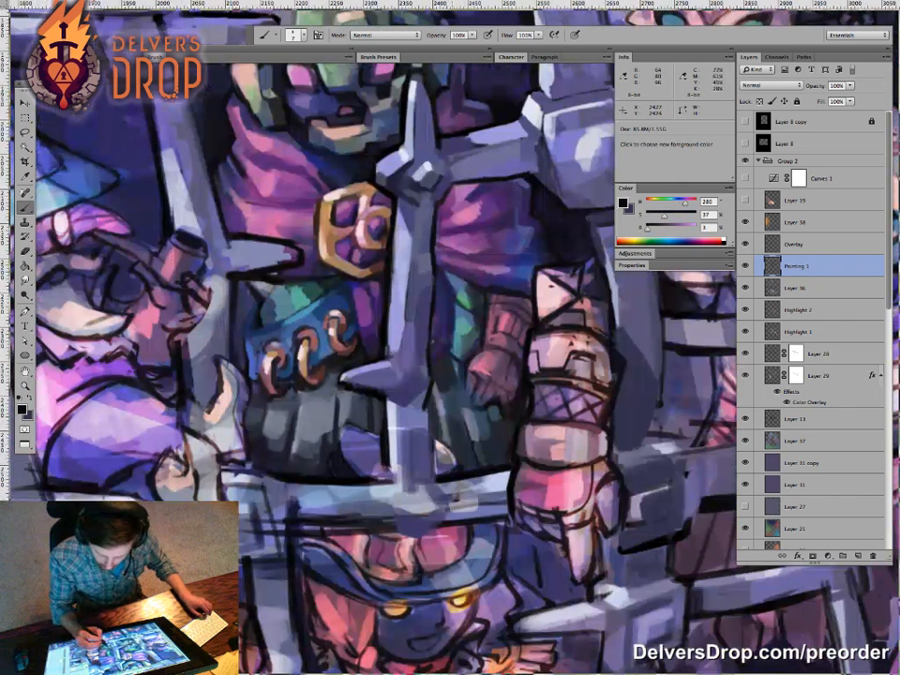
pyautogui.keyDown('alt'); pyautogui.click(436, 396); pyautogui.keyUp('alt')
pyautogui.keyDown('alt'); pyautogui.click(469, 416); pyautogui.keyUp('alt')
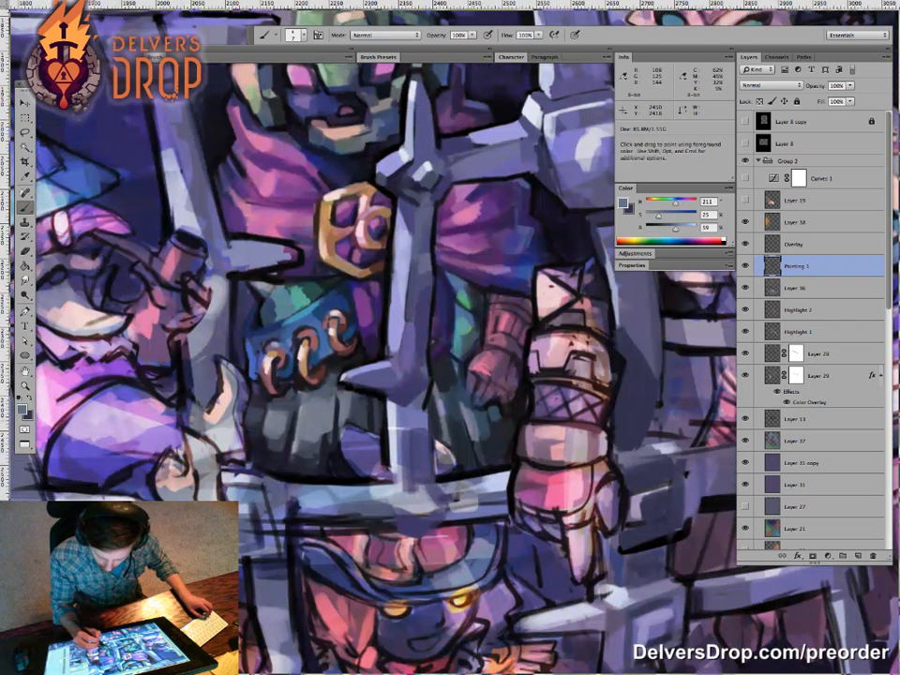
pyautogui.keyDown('alt'); pyautogui.click(436, 420); pyautogui.keyUp('alt')
pyautogui.moveTo(434, 388); pyautogui.dragTo(445, 436)
pyautogui.keyDown('alt'); pyautogui.click(444, 413); pyautogui.keyUp('alt')
pyautogui.moveTo(435, 387); pyautogui.dragTo(437, 401)
pyautogui.keyDown('alt'); pyautogui.click(444, 423); pyautogui.keyUp('alt')
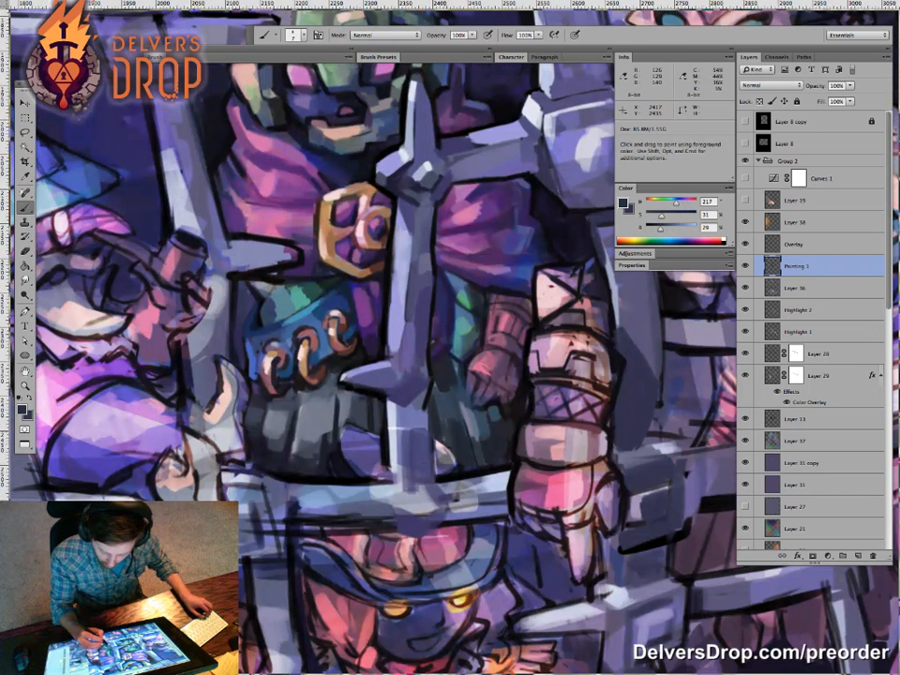
# Step: Shade the garment beside the vertical cage bar with a size 15 brush in sampled dark teal, dark blue and muted violet
pyautogui.moveTo(512, 472)
pyautogui.mouseDown()
pyautogui.moveTo(479, 489)
pyautogui.moveTo(535, 454)
pyautogui.moveTo(553, 454)
pyautogui.mouseUp()
pyautogui.moveTo(132, 433); pyautogui.dragTo(152, 480)
pyautogui.moveTo(387, 323); pyautogui.dragTo(388, 280)
pyautogui.keyDown('alt'); pyautogui.click(513, 371); pyautogui.keyUp('alt')
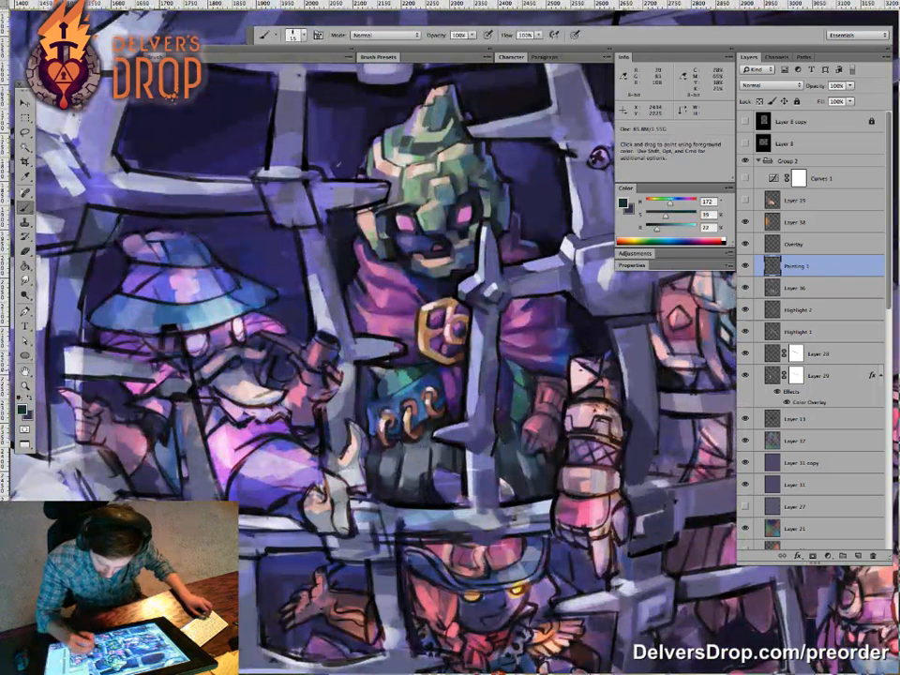
pyautogui.moveTo(385, 279)
pyautogui.mouseDown()
pyautogui.moveTo(389, 272)
pyautogui.moveTo(395, 301)
pyautogui.moveTo(383, 310)
pyautogui.mouseUp()
pyautogui.keyDown('alt'); pyautogui.click(502, 385); pyautogui.keyUp('alt')
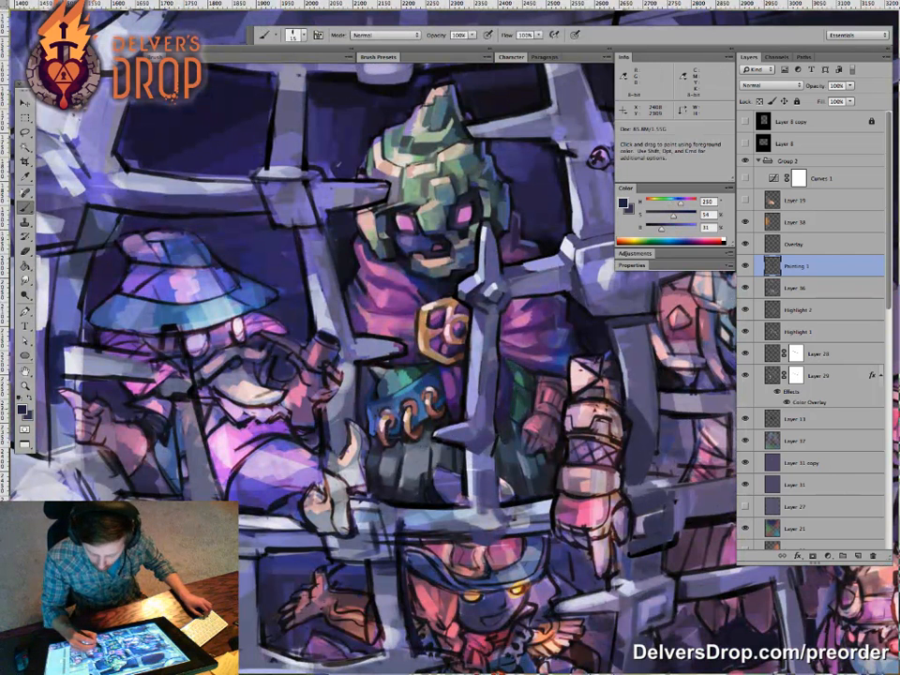
pyautogui.keyDown('alt'); pyautogui.click(377, 303); pyautogui.keyUp('alt')
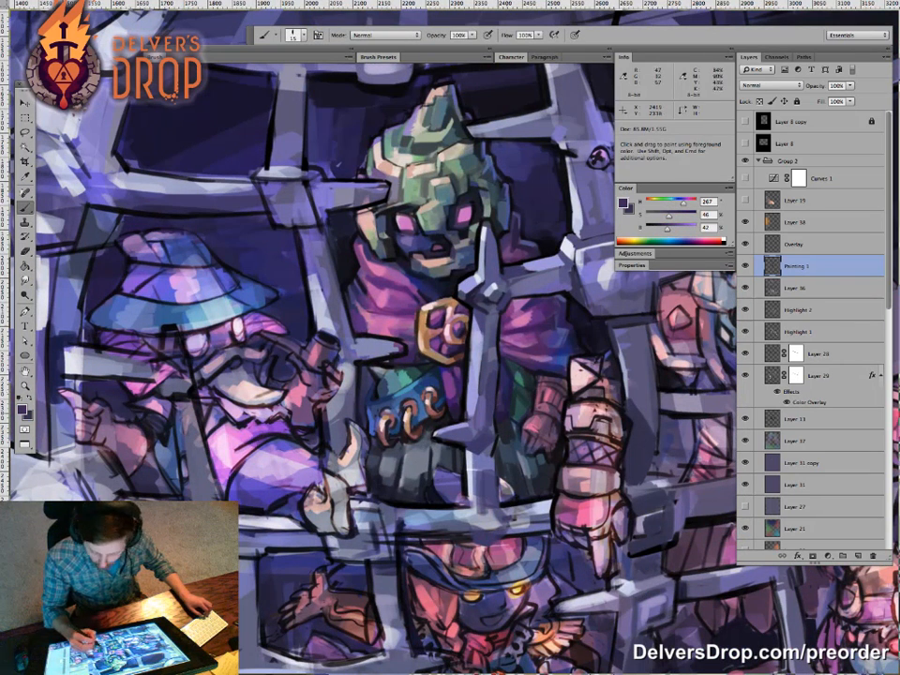
# Step: Rework the green side of the garment between the cage bar and the small red forearm with sampled light blue-teal, green-teal and dark teal
pyautogui.keyDown('alt'); pyautogui.click(518, 386); pyautogui.keyUp('alt')
pyautogui.keyDown('alt'); pyautogui.click(524, 375); pyautogui.keyUp('alt')
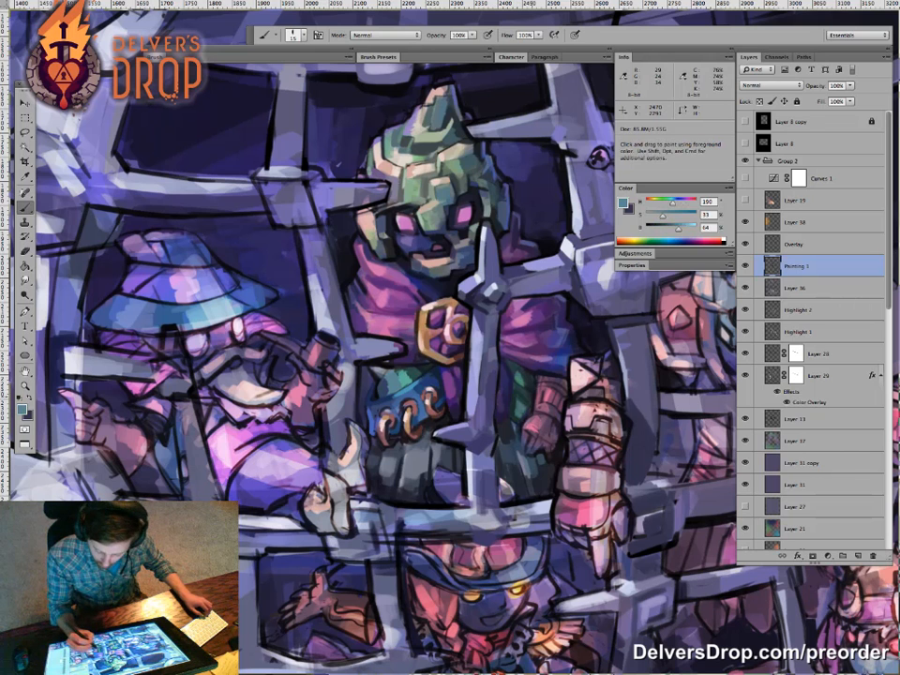
pyautogui.keyDown('alt'); pyautogui.click(515, 408); pyautogui.keyUp('alt')
pyautogui.keyDown('alt'); pyautogui.click(515, 398); pyautogui.keyUp('alt')
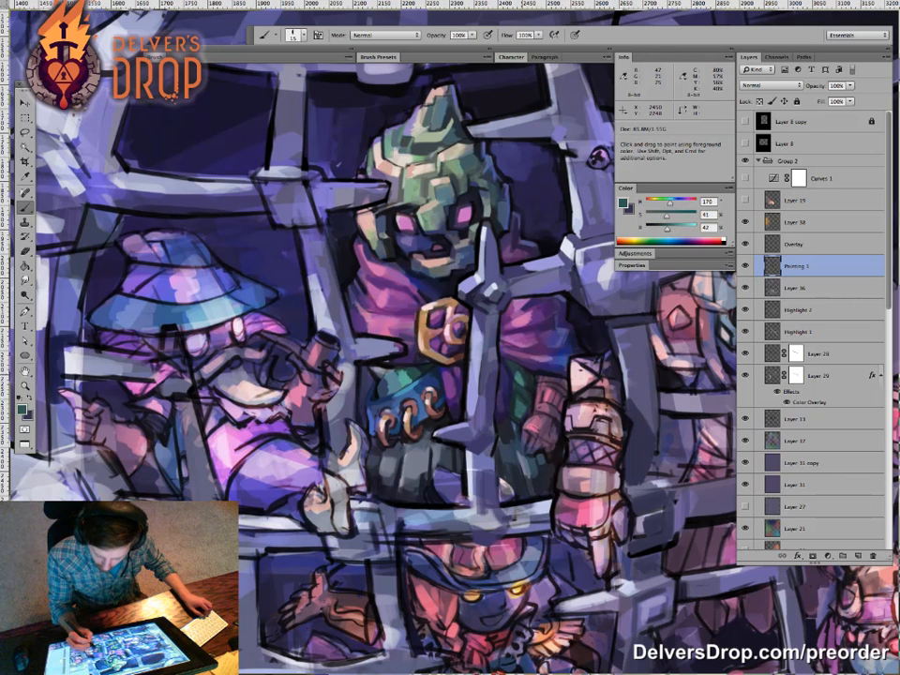
pyautogui.keyDown('alt'); pyautogui.click(500, 374); pyautogui.keyUp('alt')
pyautogui.keyDown('alt'); pyautogui.click(504, 365); pyautogui.keyUp('alt')
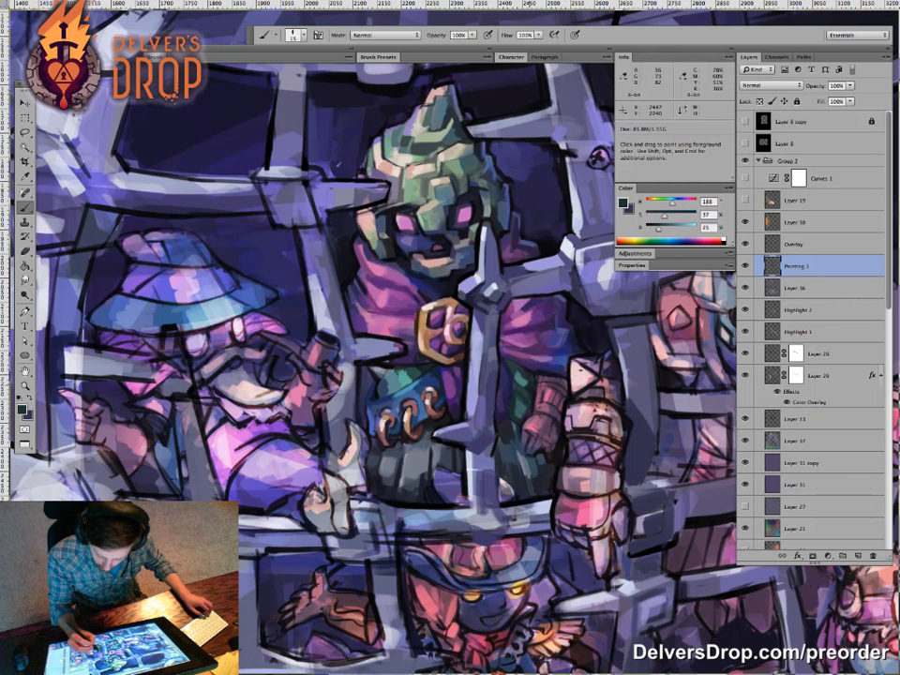
pyautogui.keyDown('alt'); pyautogui.click(530, 384); pyautogui.keyUp('alt')
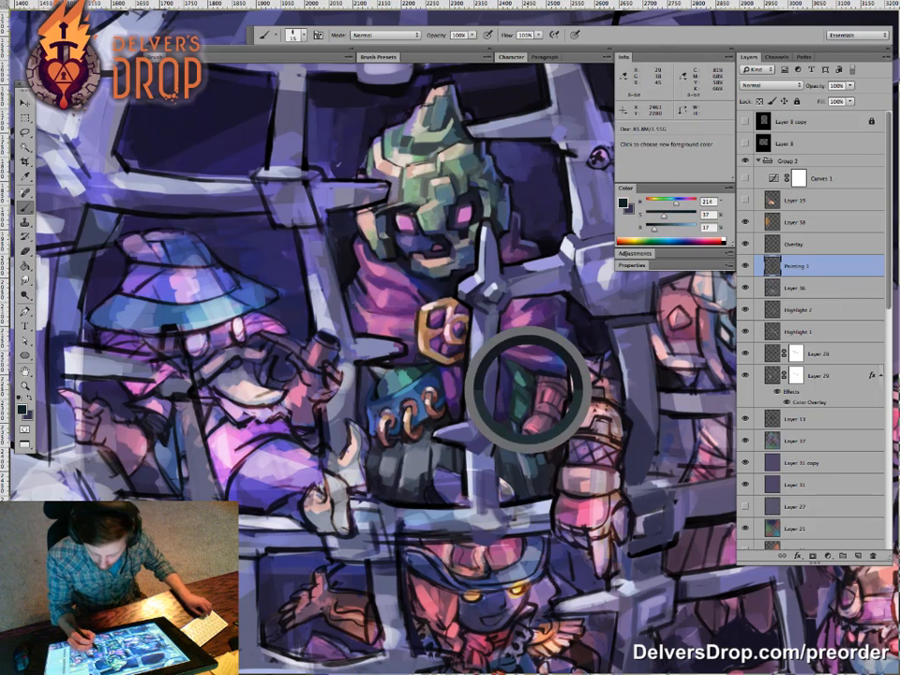
# Step: Deepen the shadows on the garment's green side with sampled dark navy, blue-grey and muted teal tones
pyautogui.keyDown('alt'); pyautogui.click(500, 162); pyautogui.keyUp('alt')
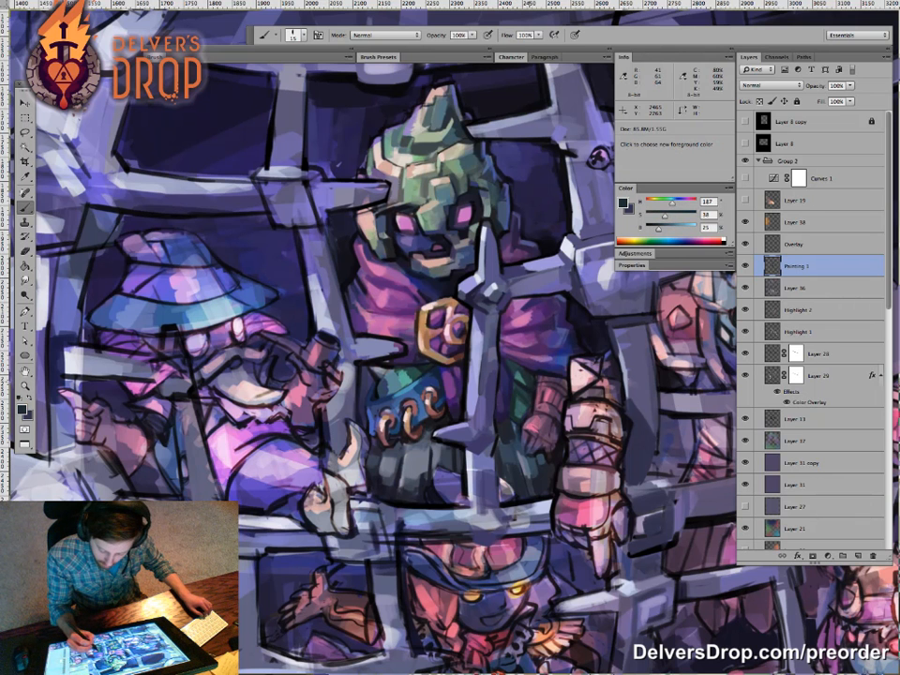
pyautogui.keyDown('alt'); pyautogui.click(499, 162); pyautogui.keyUp('alt')
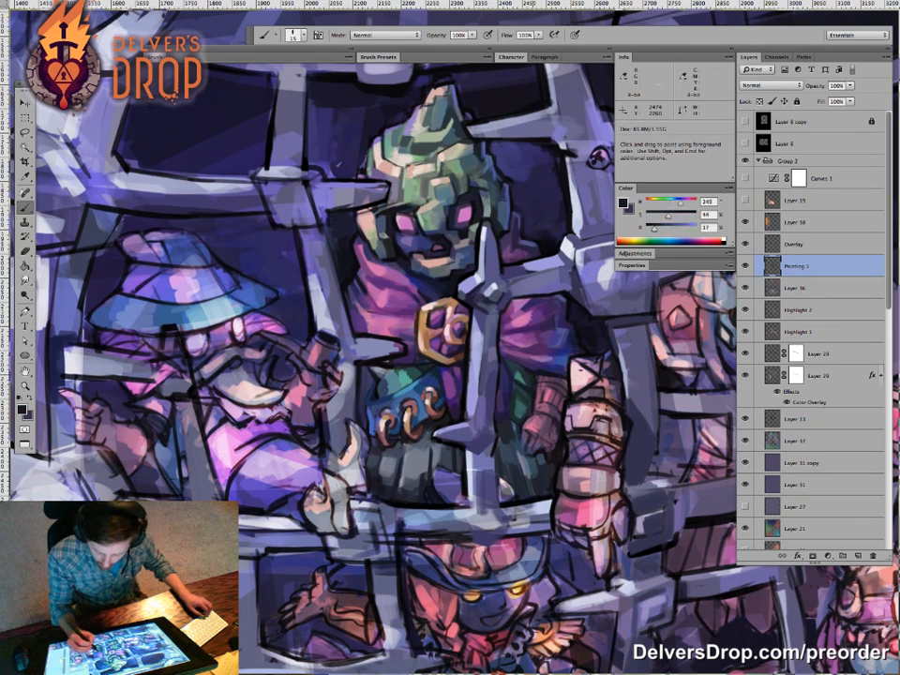
pyautogui.keyDown('alt'); pyautogui.click(498, 159); pyautogui.keyUp('alt')
pyautogui.keyDown('alt'); pyautogui.click(499, 161); pyautogui.keyUp('alt')
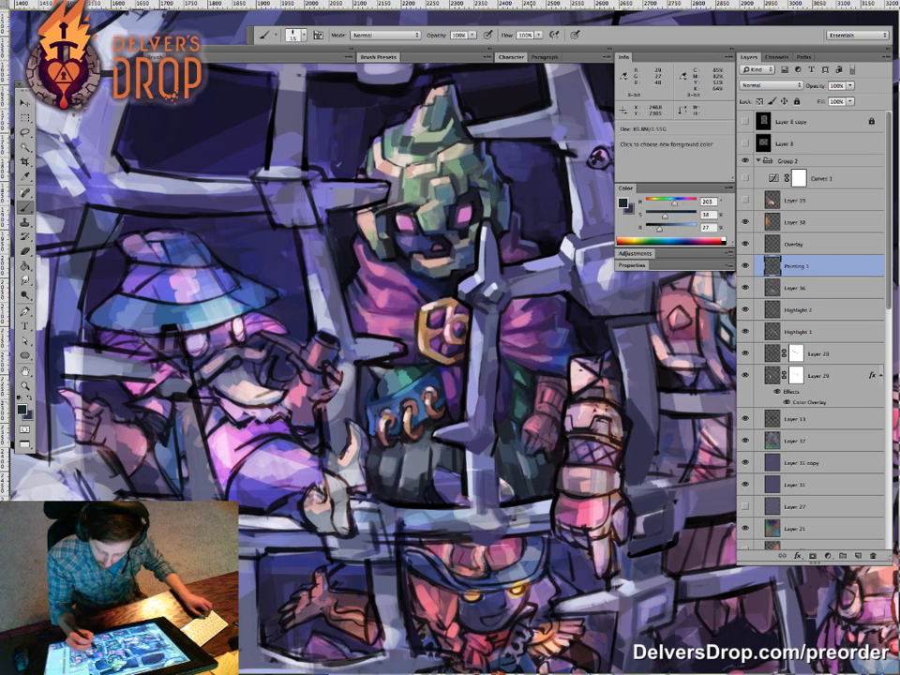
pyautogui.keyDown('alt'); pyautogui.click(502, 136); pyautogui.keyUp('alt')
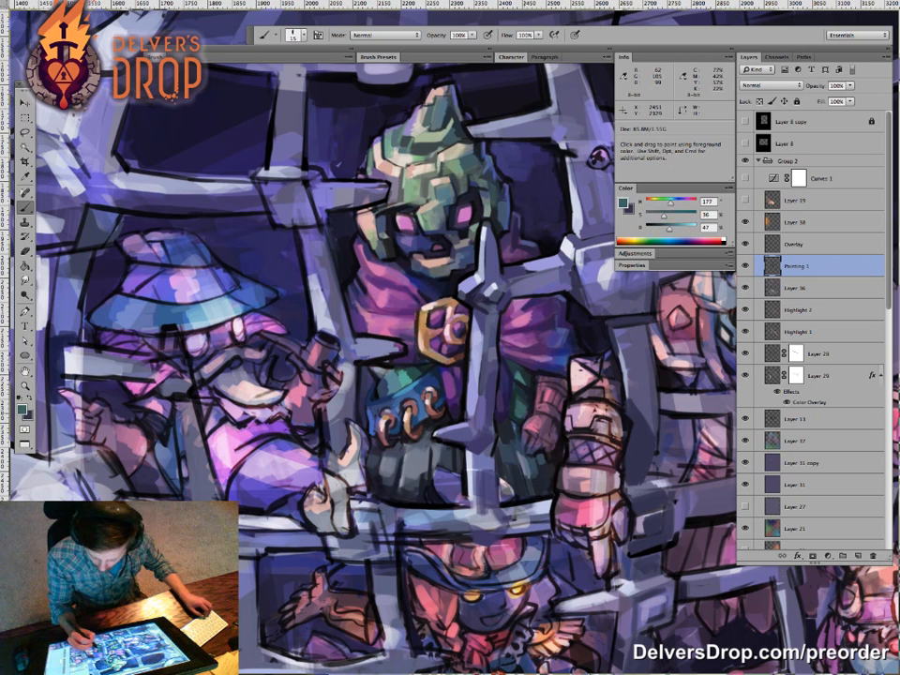
pyautogui.keyDown('alt'); pyautogui.click(510, 415); pyautogui.keyUp('alt')
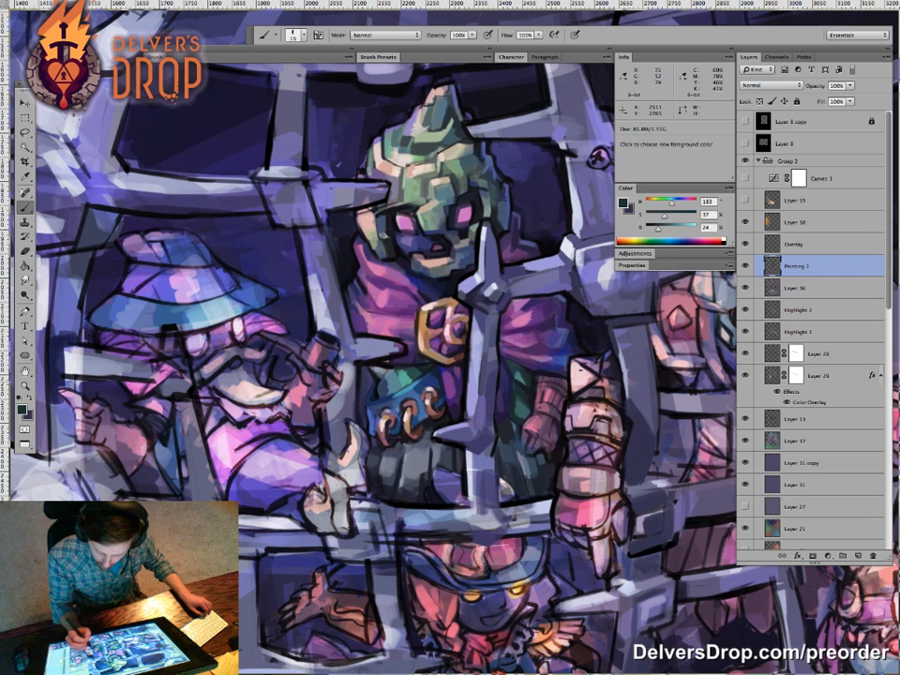
pyautogui.keyDown('alt'); pyautogui.click(526, 366); pyautogui.keyUp('alt')
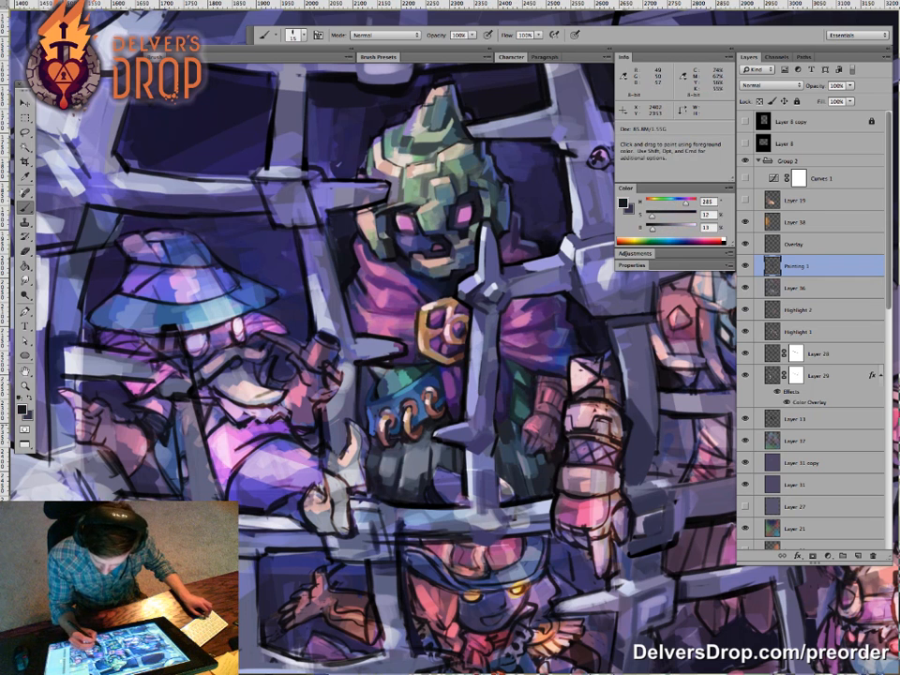
# Step: Define the cuff of the small red forearm with a size 9 brush in sampled near-black, muted violet and mauve
pyautogui.keyDown('alt'); pyautogui.click(368, 359); pyautogui.keyUp('alt')
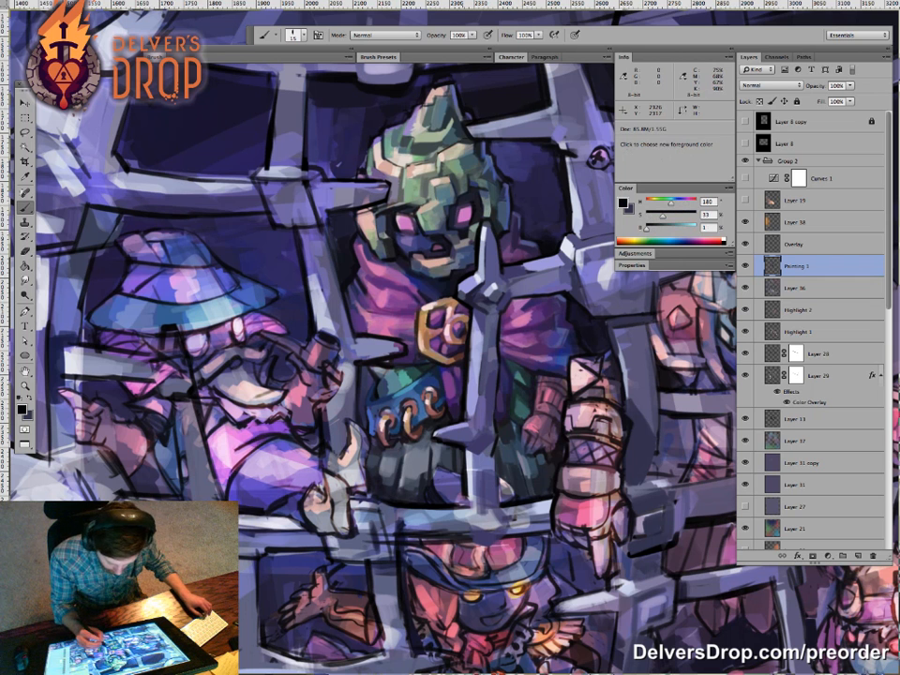
pyautogui.press('[')
pyautogui.press('[')
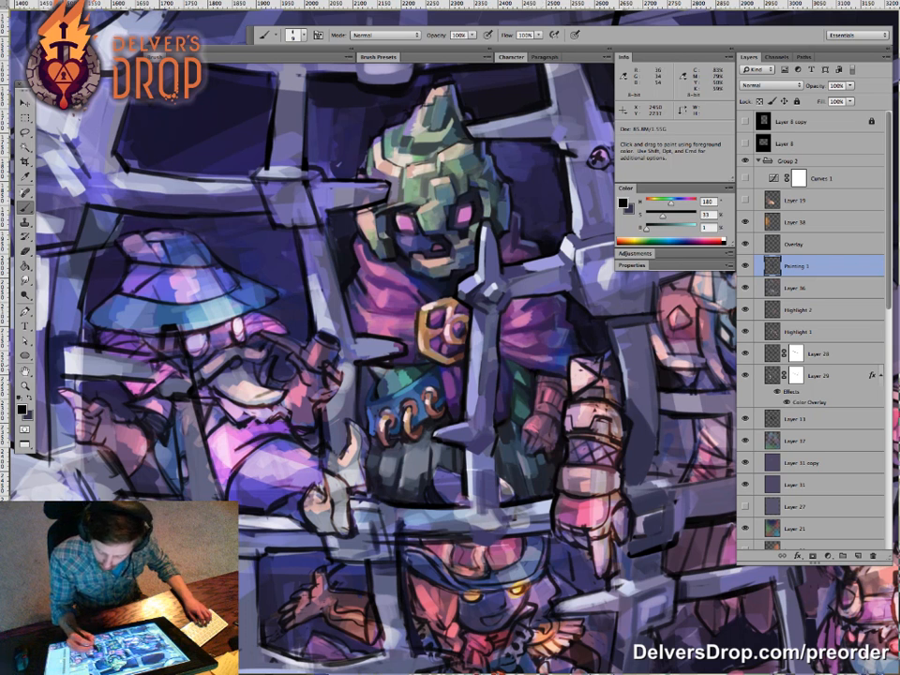
pyautogui.keyDown('alt'); pyautogui.click(542, 378); pyautogui.keyUp('alt')
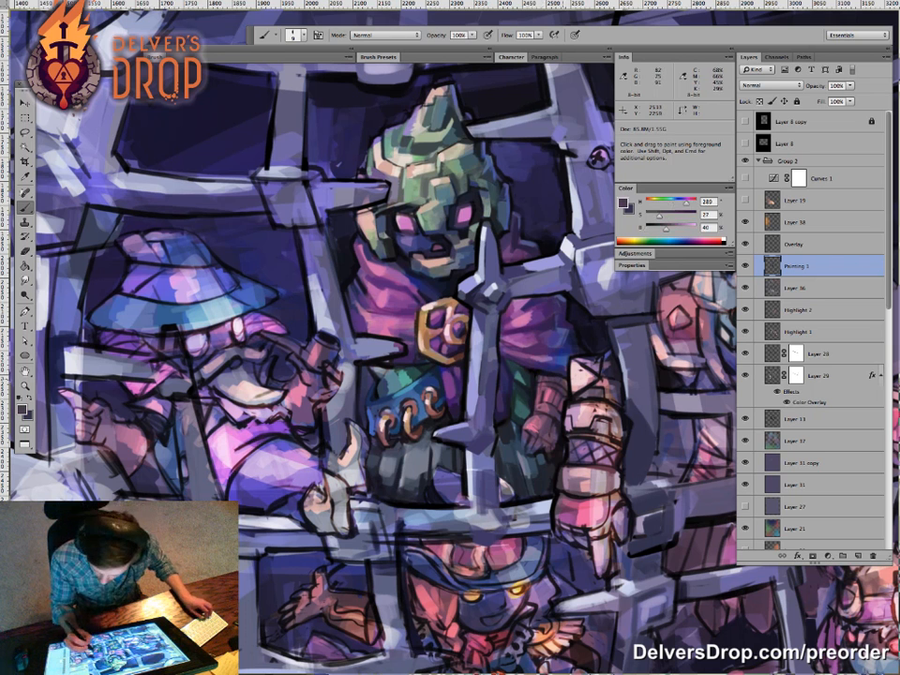
pyautogui.keyDown('alt'); pyautogui.click(542, 377); pyautogui.keyUp('alt')
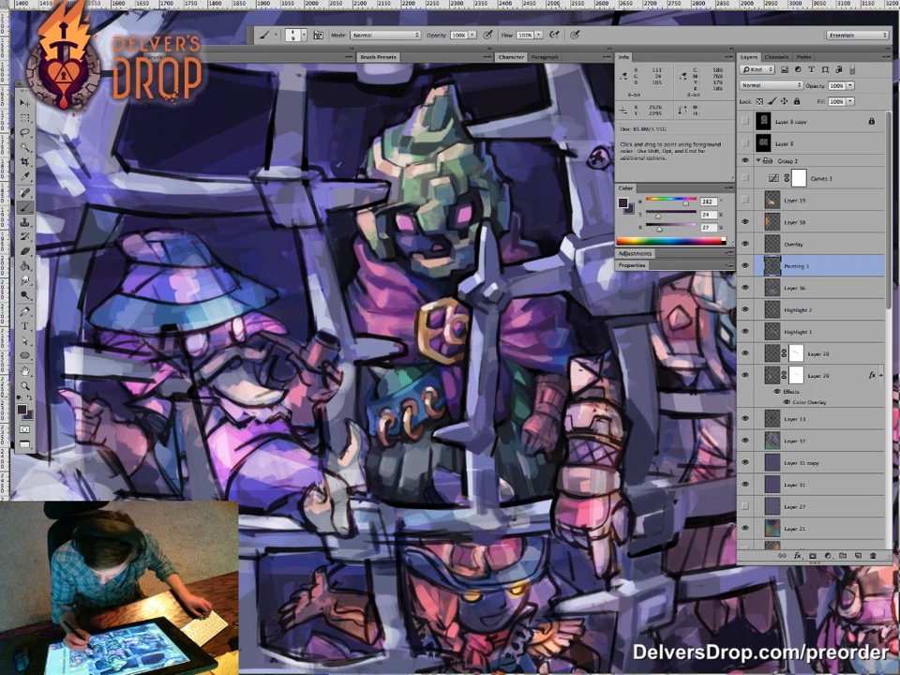
pyautogui.keyDown('alt'); pyautogui.click(568, 154); pyautogui.keyUp('alt')
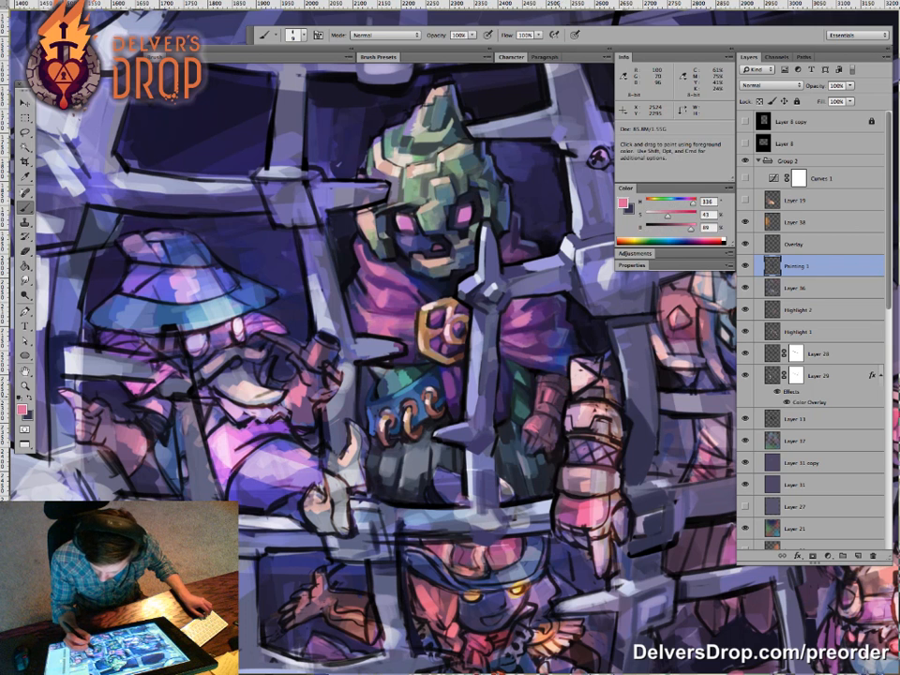
pyautogui.press('x')
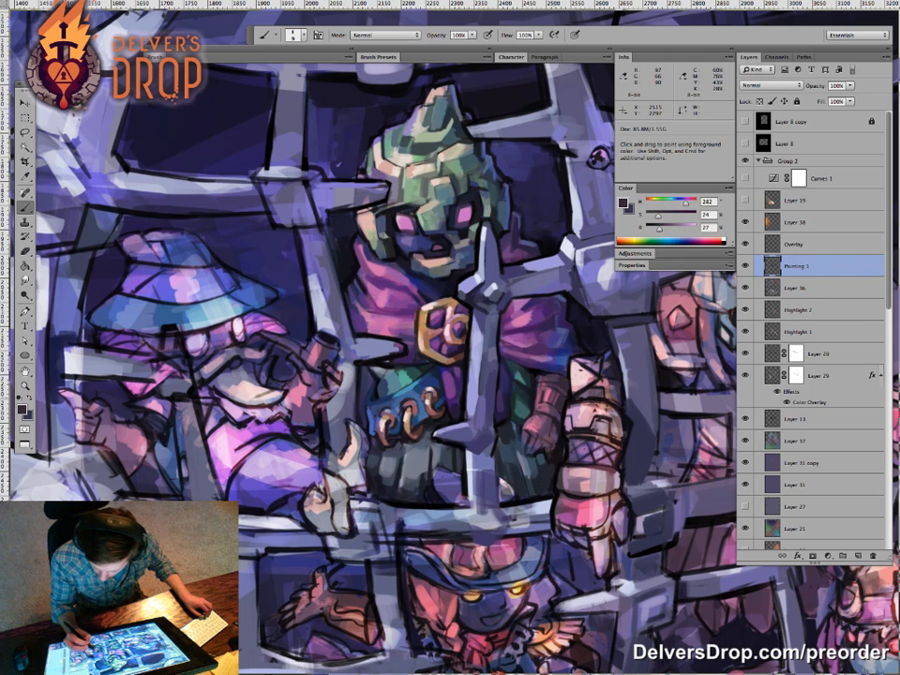
pyautogui.keyDown('alt'); pyautogui.click(542, 383); pyautogui.keyUp('alt')
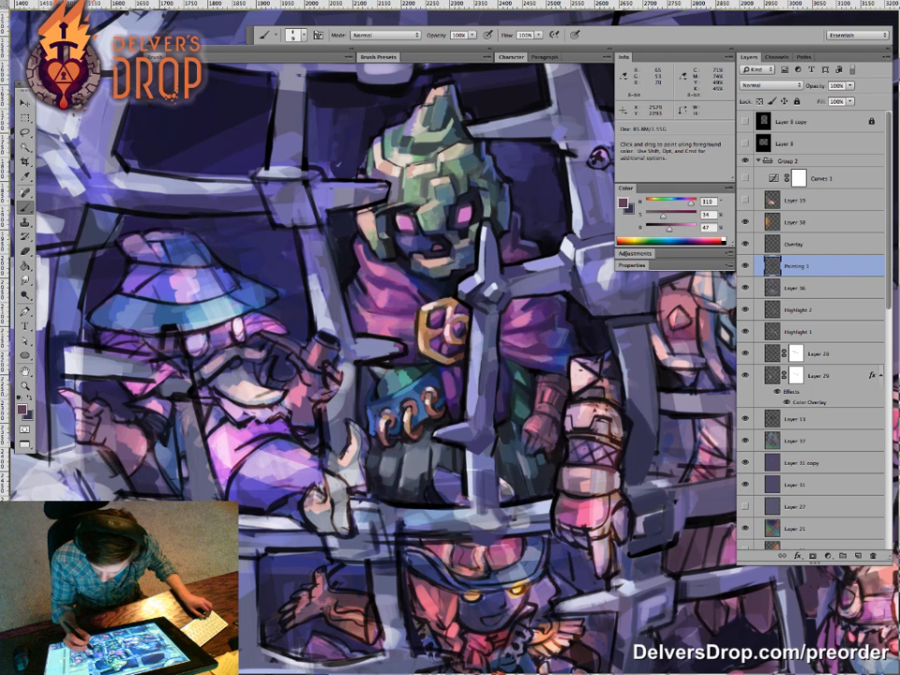
# Step: Shade the bands of the small red forearm's cuff with sampled pink, dark plum and dusky rose
pyautogui.keyDown('alt'); pyautogui.click(560, 403); pyautogui.keyUp('alt')
pyautogui.keyDown('alt'); pyautogui.click(533, 372); pyautogui.keyUp('alt')
pyautogui.moveTo(569, 407); pyautogui.dragTo(605, 407)
pyautogui.keyDown('alt'); pyautogui.click(535, 382); pyautogui.keyUp('alt')
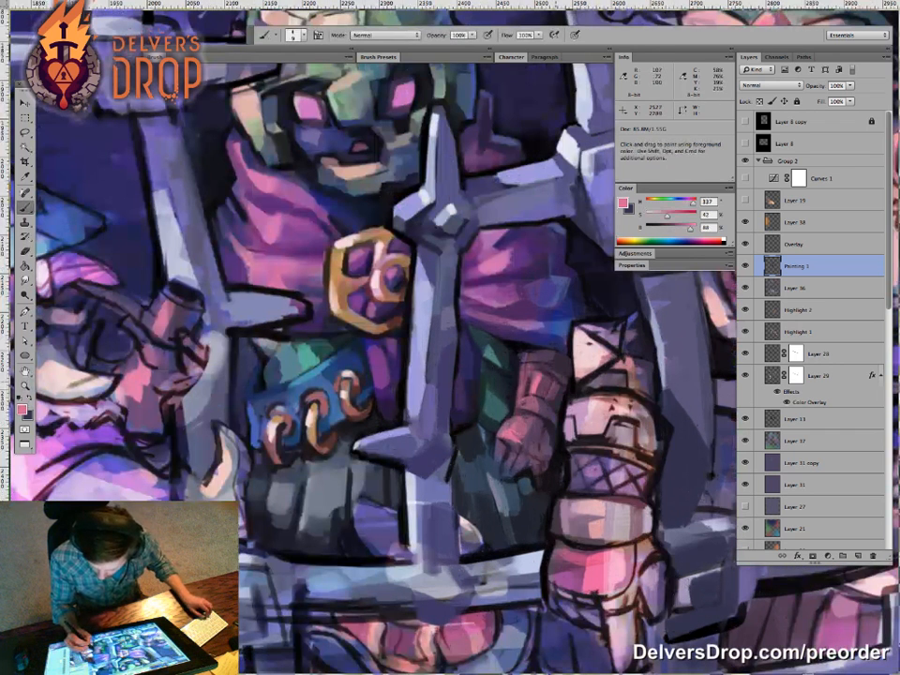
pyautogui.keyDown('alt'); pyautogui.click(531, 379); pyautogui.keyUp('alt')
pyautogui.keyDown('alt'); pyautogui.click(503, 87); pyautogui.keyUp('alt')
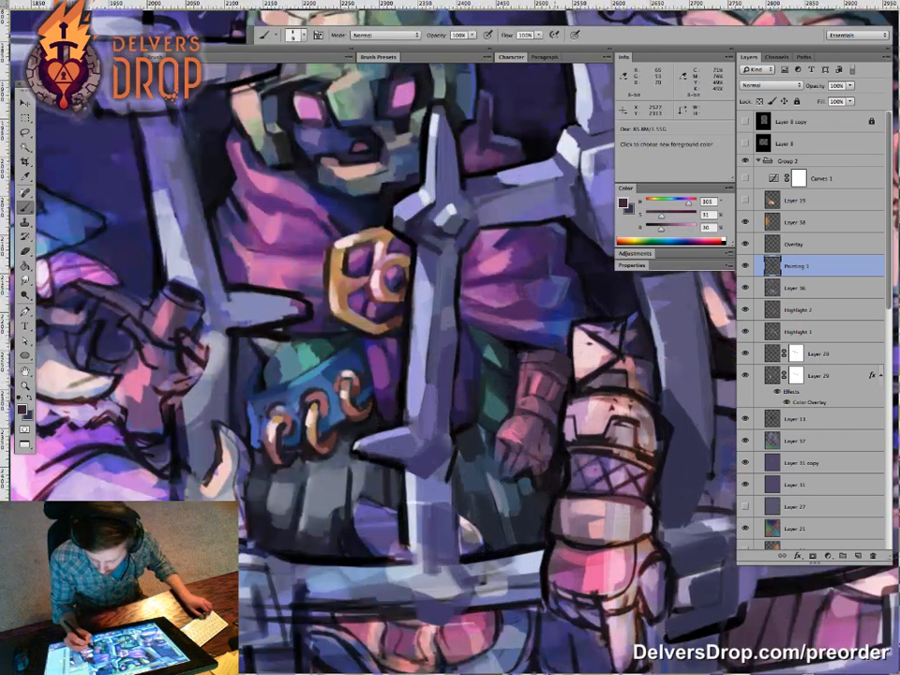
pyautogui.keyDown('alt'); pyautogui.click(413, 296); pyautogui.keyUp('alt')
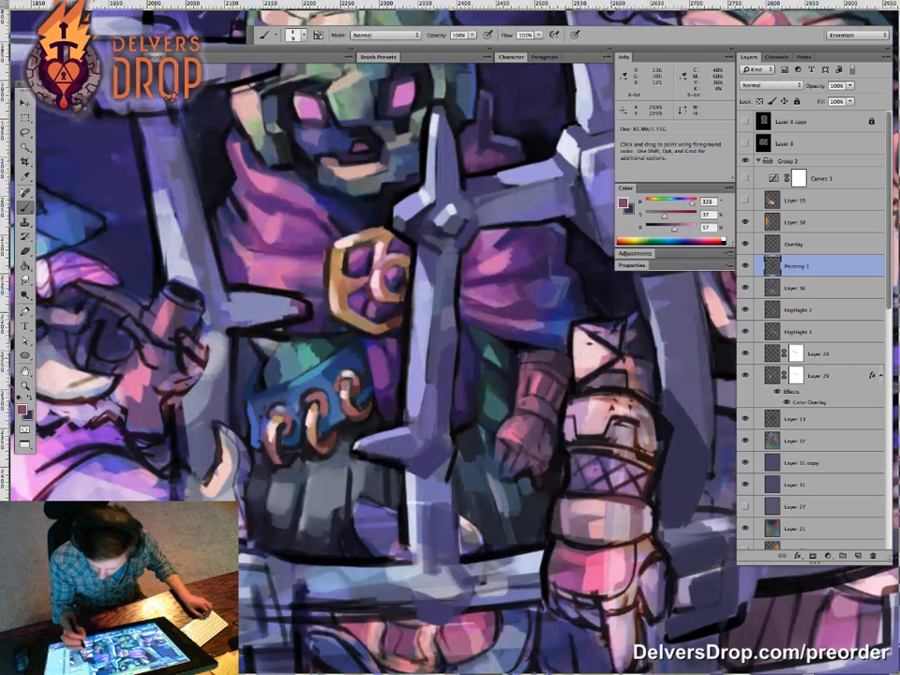
# Step: Refine the upper edge of the small red forearm's cuff with sampled near-black, mauve and bright pink
pyautogui.moveTo(588, 409); pyautogui.dragTo(556, 403)
pyautogui.keyDown('alt'); pyautogui.click(541, 387); pyautogui.keyUp('alt')
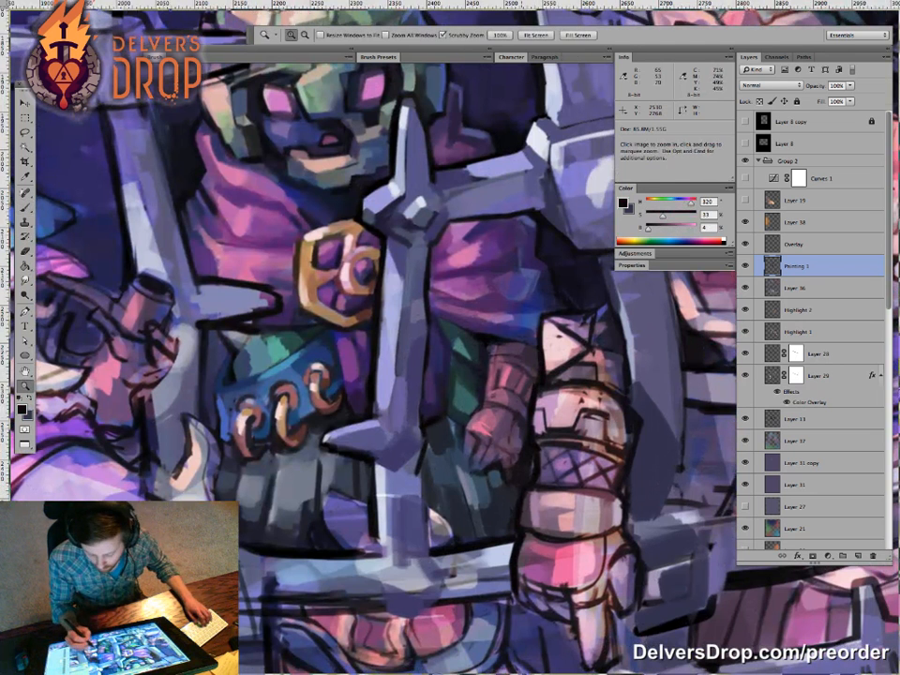
pyautogui.keyDown('alt'); pyautogui.click(495, 349); pyautogui.keyUp('alt')
pyautogui.moveTo(494, 342); pyautogui.dragTo(504, 353)
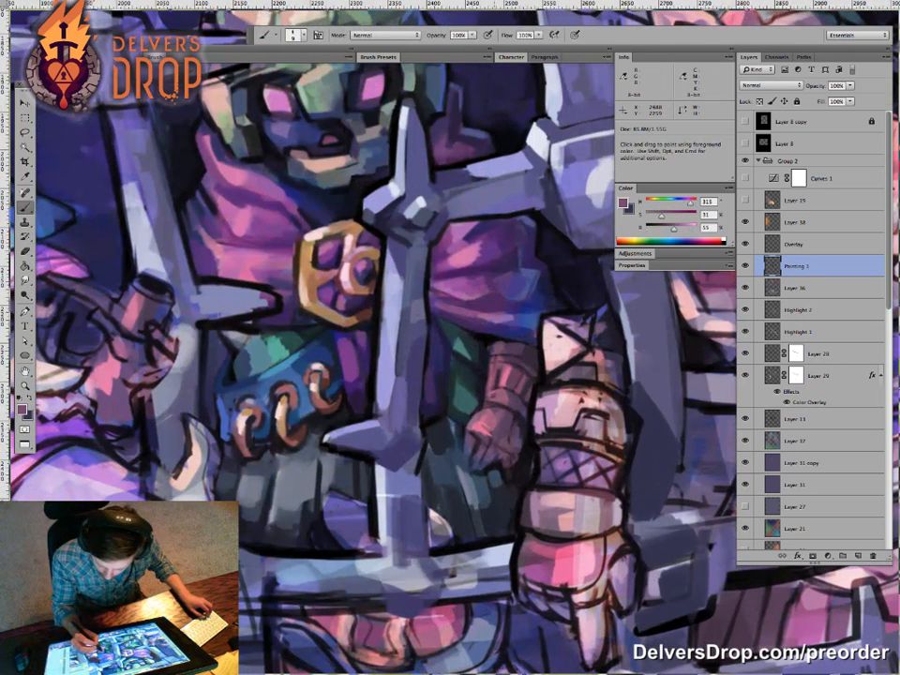
pyautogui.keyDown('alt'); pyautogui.click(499, 348); pyautogui.keyUp('alt')
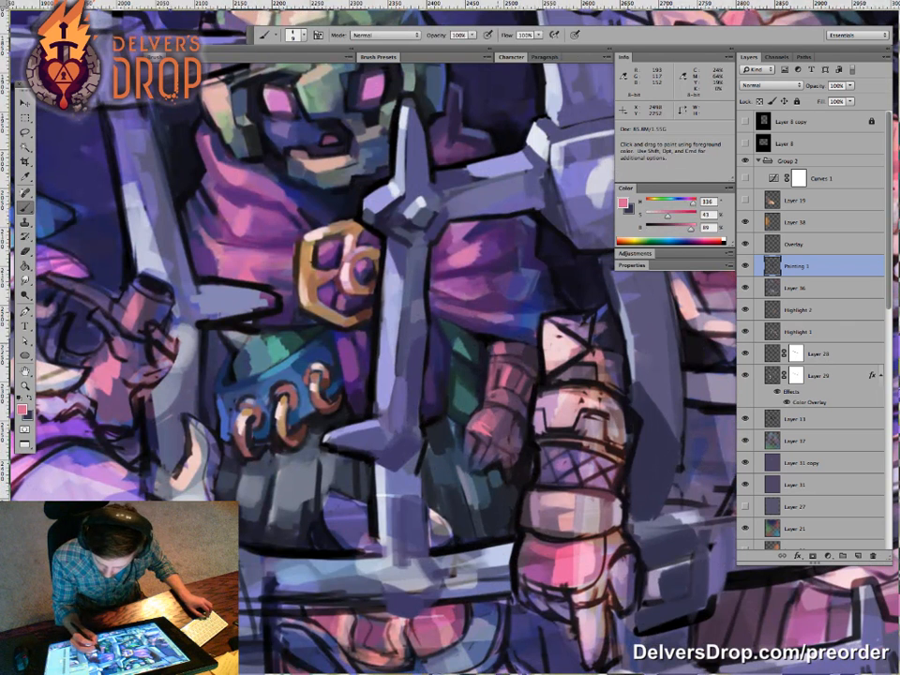
# Step: Deepen the shadows and contour of the small red forearm with sampled dark plum, mauve, dark violet and near-black
pyautogui.keyDown('alt'); pyautogui.click(370, 278); pyautogui.keyUp('alt')
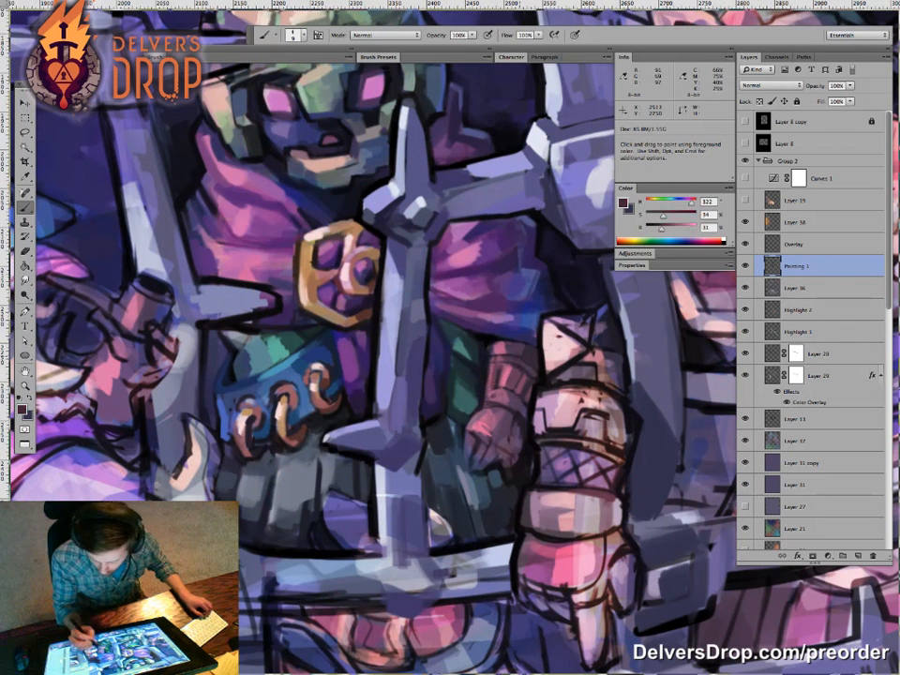
pyautogui.keyDown('alt'); pyautogui.click(372, 283); pyautogui.keyUp('alt')
pyautogui.keyDown('alt'); pyautogui.click(509, 370); pyautogui.keyUp('alt')
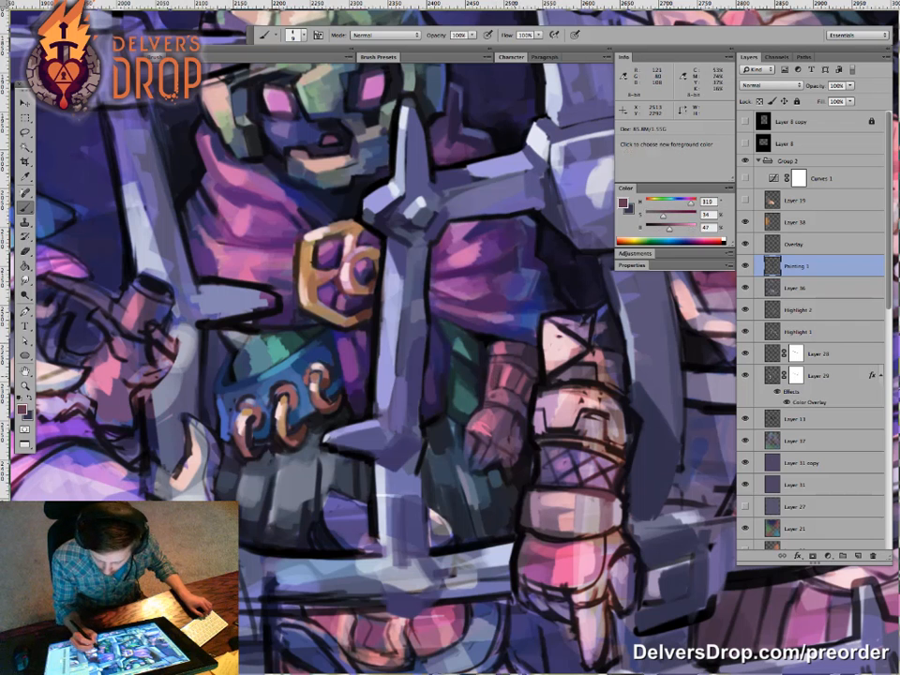
pyautogui.keyDown('alt'); pyautogui.click(503, 362); pyautogui.keyUp('alt')
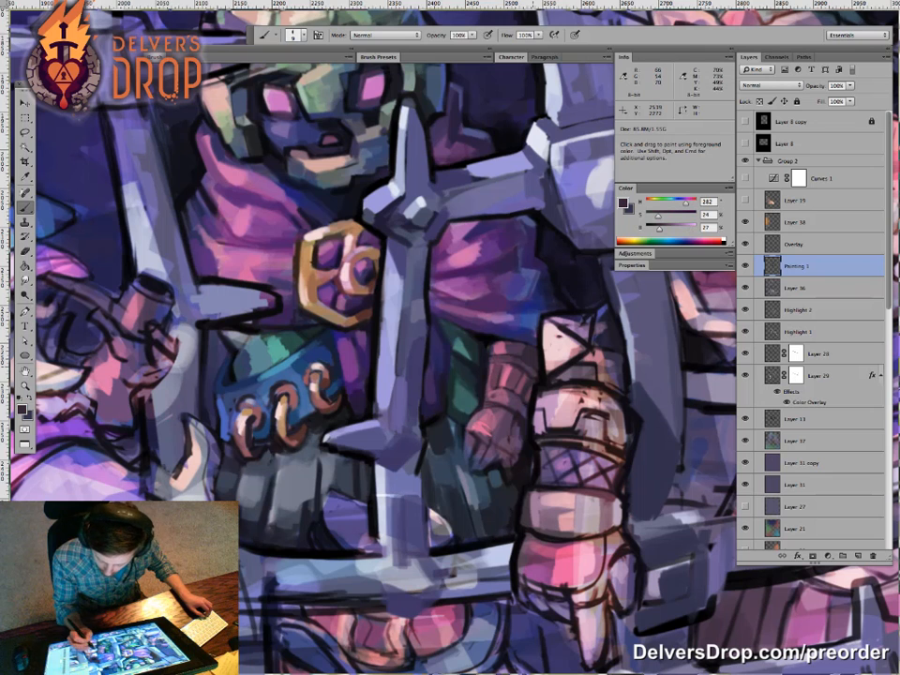
pyautogui.keyDown('alt'); pyautogui.click(540, 380); pyautogui.keyUp('alt')
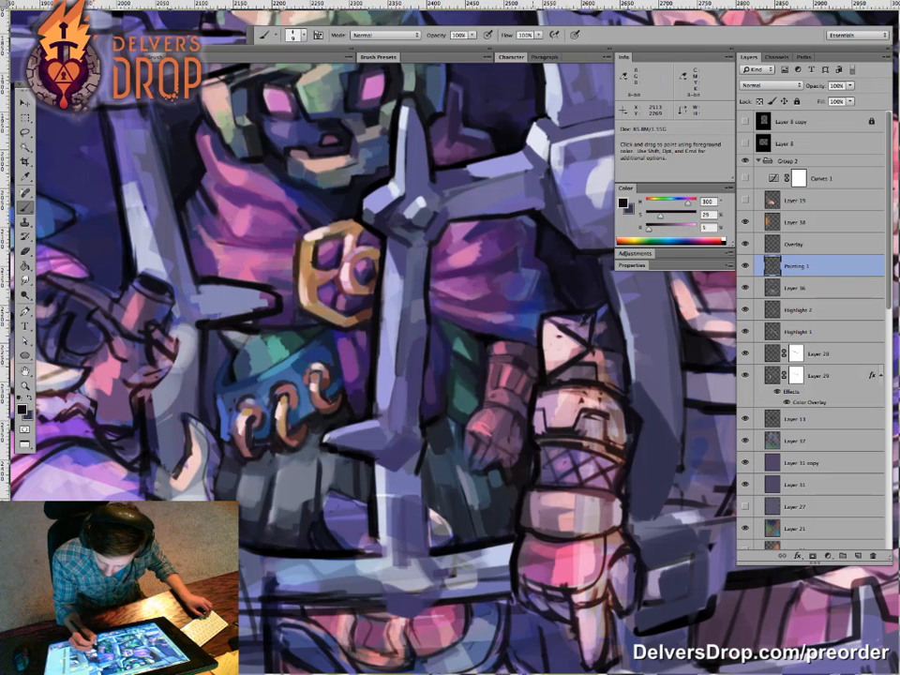
# Step: Examine the whole cage composition with the interface hidden, followed by the caged characters up close
pyautogui.press('z')
pyautogui.moveTo(591, 452)
pyautogui.mouseDown()
pyautogui.moveTo(539, 451)
pyautogui.moveTo(523, 478)
pyautogui.mouseUp()
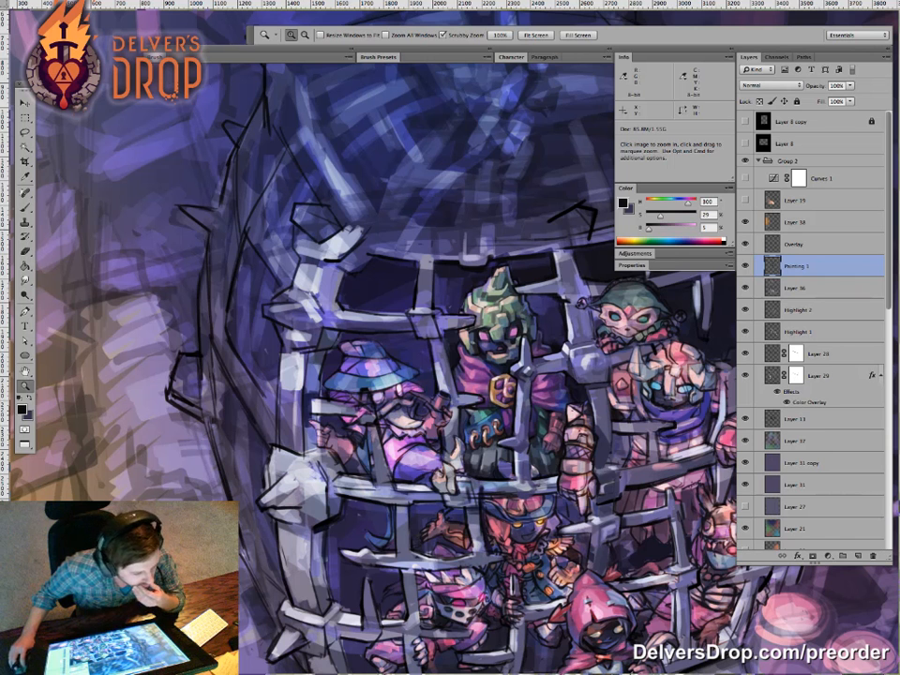
pyautogui.press('Tab')
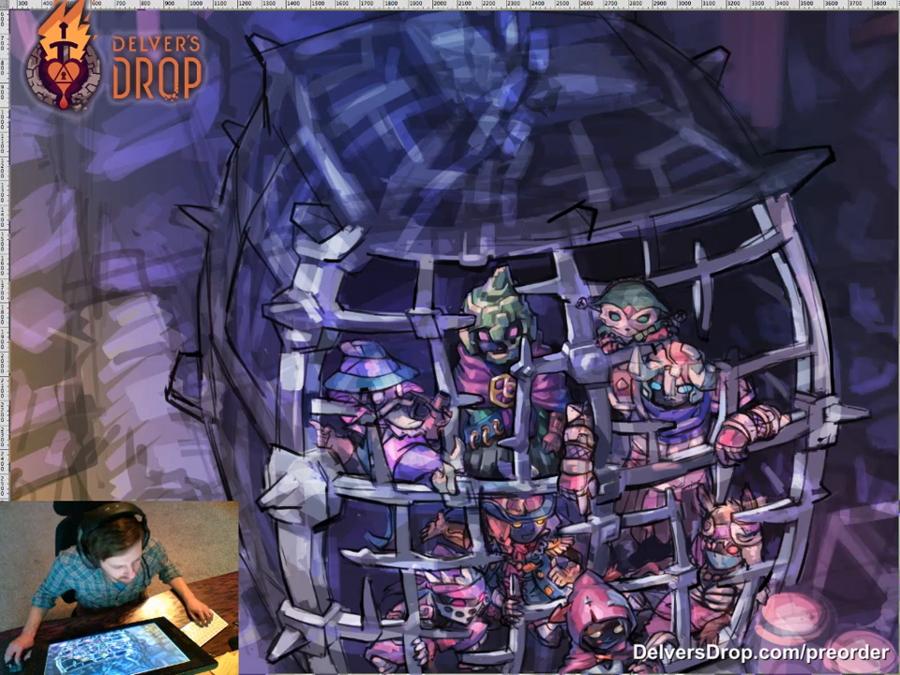
pyautogui.press('Tab')
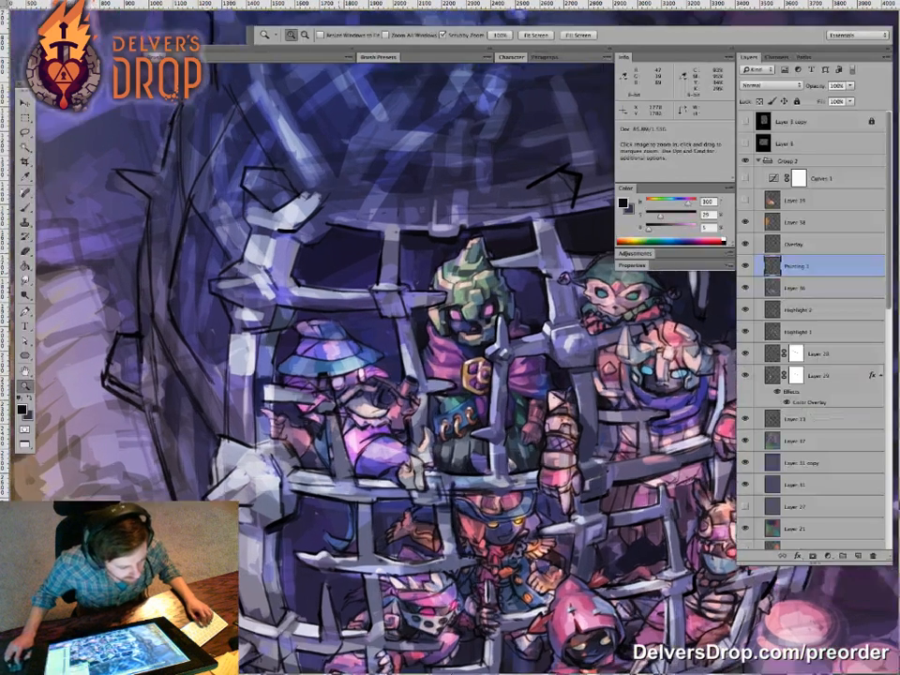
pyautogui.moveTo(346, 281); pyautogui.dragTo(361, 283)
pyautogui.moveTo(375, 328)
pyautogui.mouseDown()
pyautogui.moveTo(362, 296)
pyautogui.moveTo(412, 295)
pyautogui.moveTo(379, 294)
pyautogui.mouseUp()
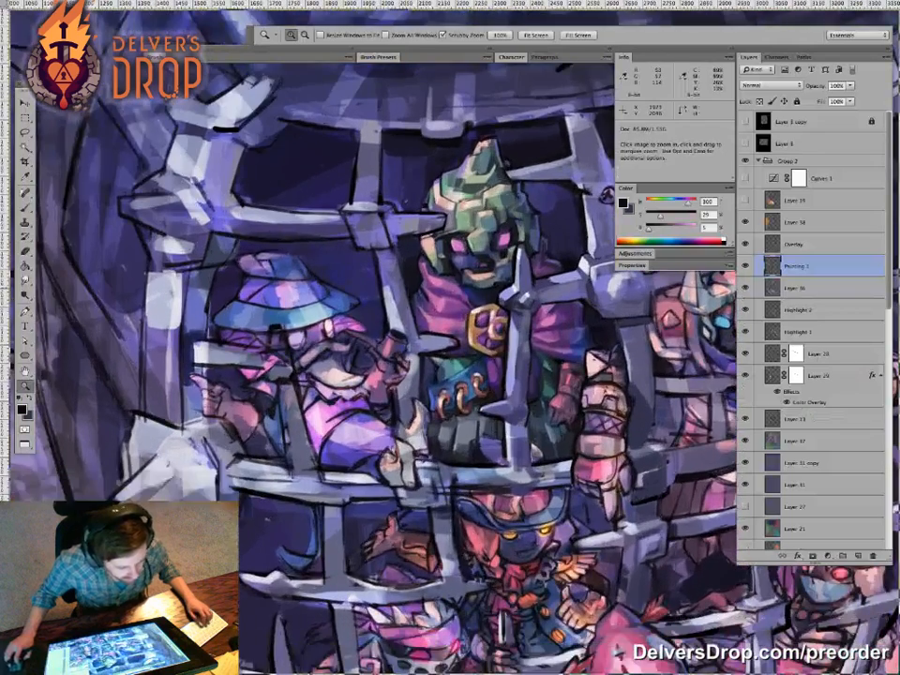
pyautogui.click(377, 289)
pyautogui.moveTo(420, 345)
pyautogui.mouseDown()
pyautogui.moveTo(380, 295)
pyautogui.moveTo(281, 321)
pyautogui.mouseUp()
pyautogui.moveTo(384, 328); pyautogui.dragTo(358, 306)
pyautogui.moveTo(397, 373); pyautogui.dragTo(351, 373)
pyautogui.moveTo(434, 394)
pyautogui.mouseDown()
pyautogui.moveTo(444, 393)
pyautogui.moveTo(482, 332)
pyautogui.mouseUp()
# Step: Touch up the dark areas around the green-helmeted character with sampled near-black and dark navy
pyautogui.press('b')
pyautogui.keyDown('alt'); pyautogui.click(446, 345); pyautogui.keyUp('alt')
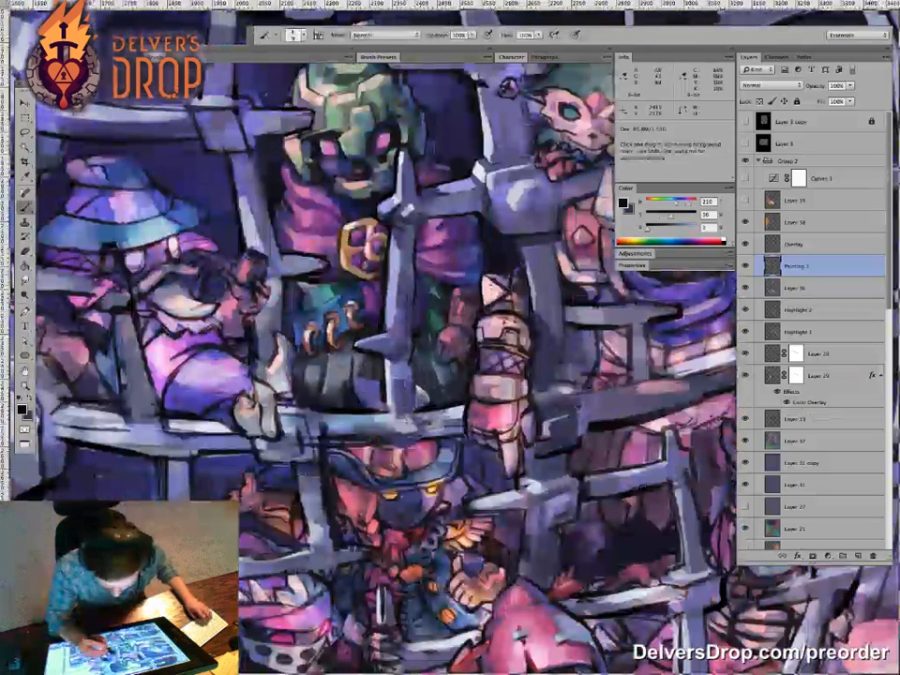
pyautogui.moveTo(461, 285); pyautogui.dragTo(484, 284)
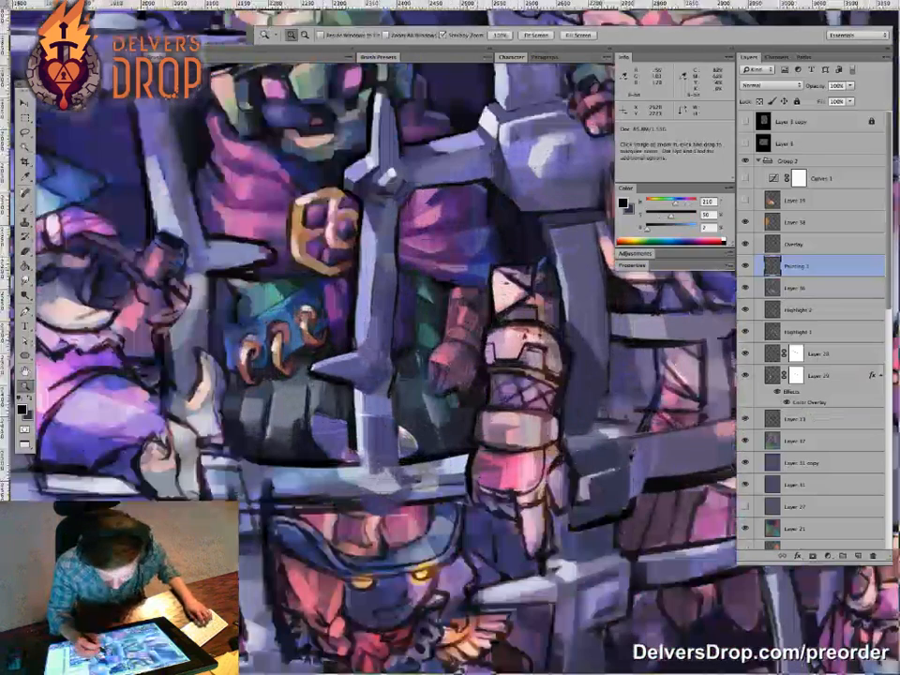
pyautogui.hotkey('ctrl', 'space')
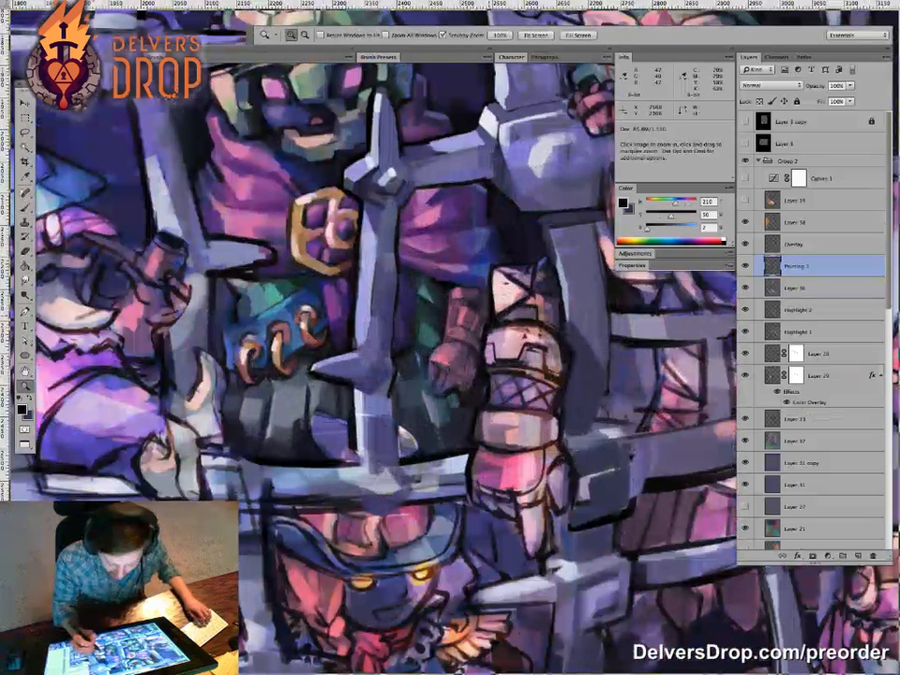
pyautogui.moveTo(459, 375); pyautogui.dragTo(398, 375)
pyautogui.moveTo(483, 349); pyautogui.dragTo(511, 349)
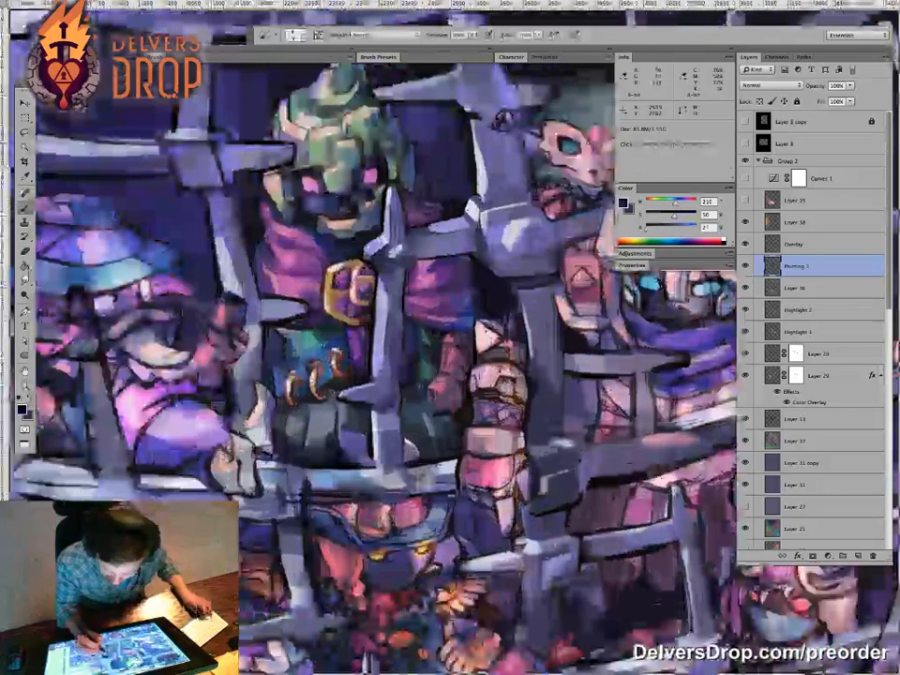
pyautogui.hotkey('ctrl', 'space')
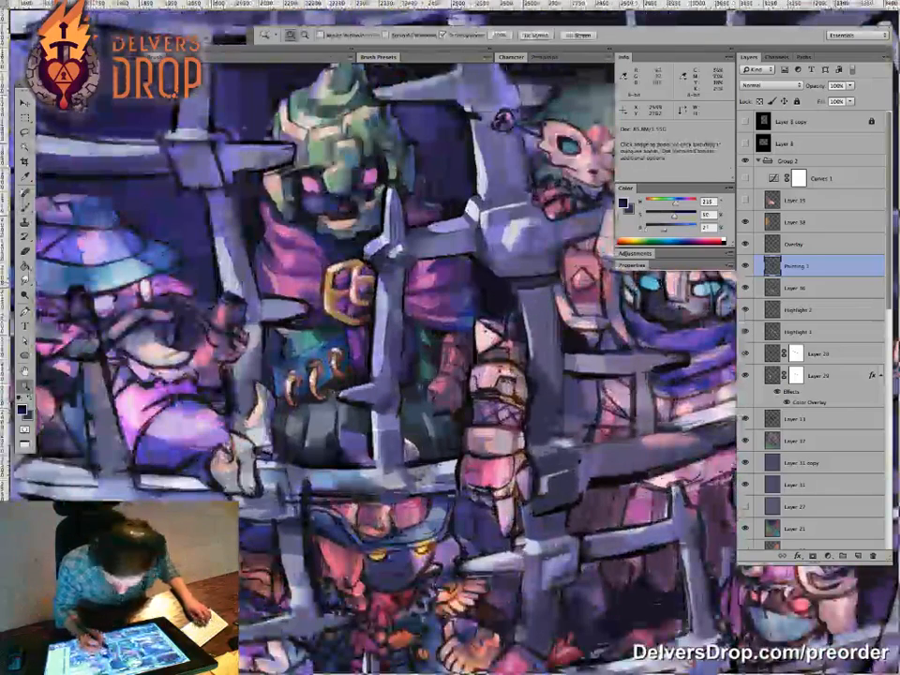
pyautogui.moveTo(469, 234); pyautogui.dragTo(445, 234)
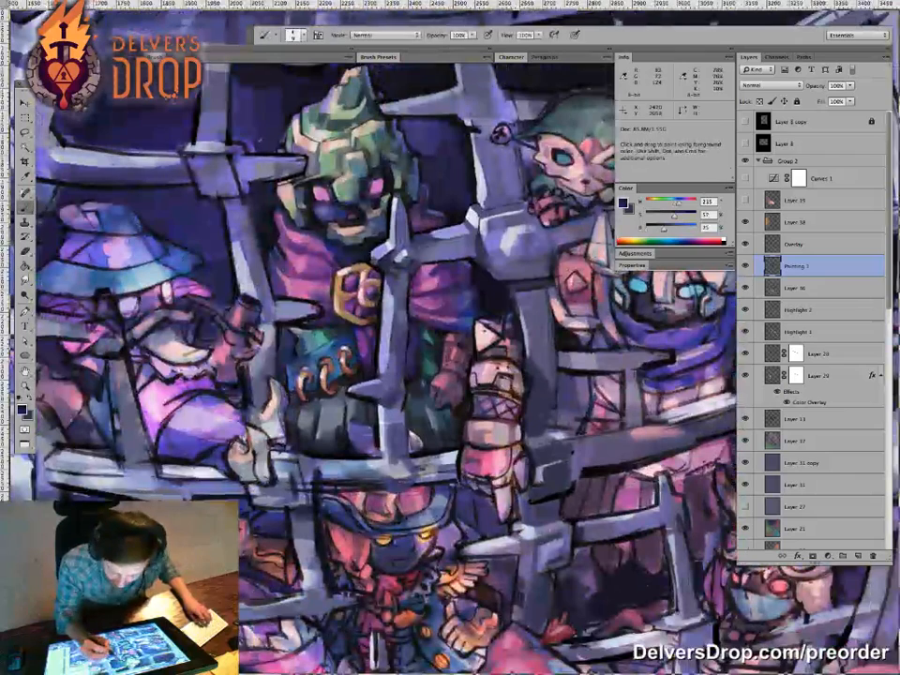
pyautogui.moveTo(459, 375); pyautogui.dragTo(455, 396)
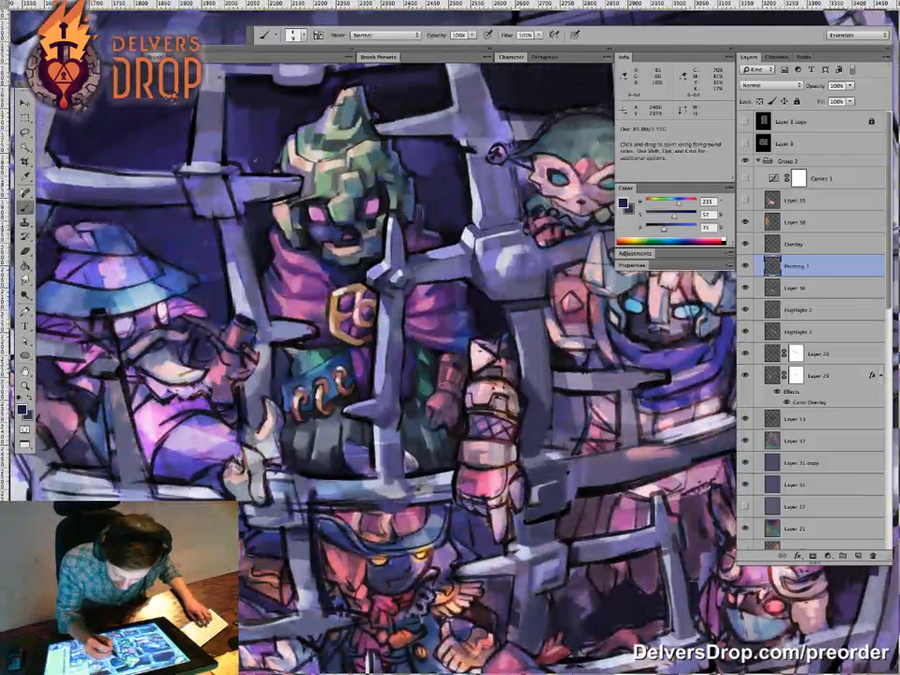
# Step: Darken the gap between the blue-hatted character's raised hand and the green-helmeted character's belt with a size 20 brush in sampled dark indigo
pyautogui.hotkey('ctrl', 'space')
pyautogui.moveTo(436, 265); pyautogui.dragTo(384, 266)
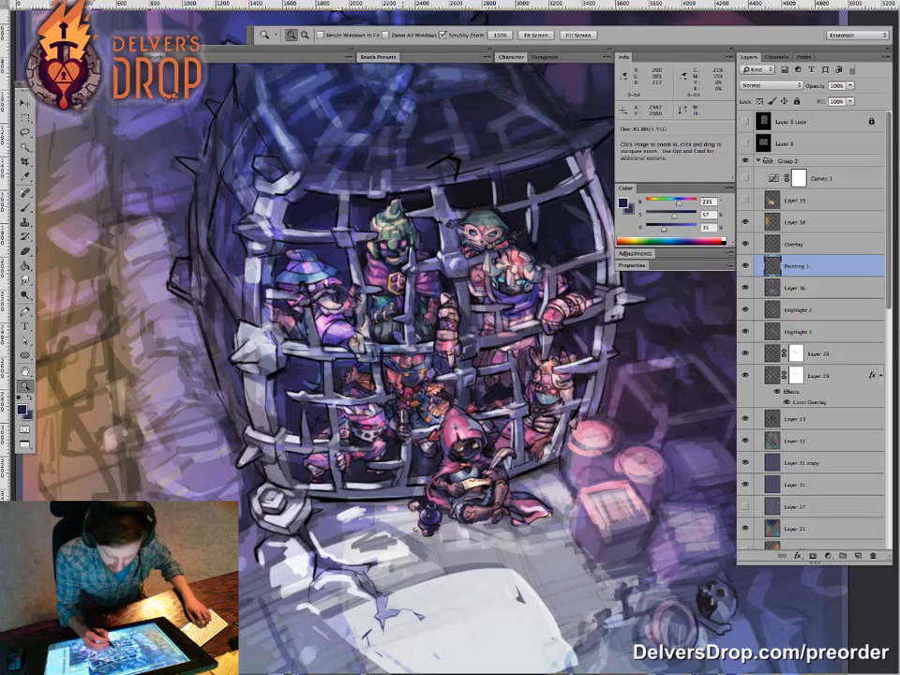
pyautogui.moveTo(381, 327); pyautogui.dragTo(440, 326)
pyautogui.press('b')
pyautogui.keyDown('alt'); pyautogui.click(501, 141); pyautogui.keyUp('alt')
pyautogui.moveTo(371, 272); pyautogui.dragTo(370, 315)
pyautogui.keyDown('alt'); pyautogui.click(330, 187); pyautogui.keyUp('alt')
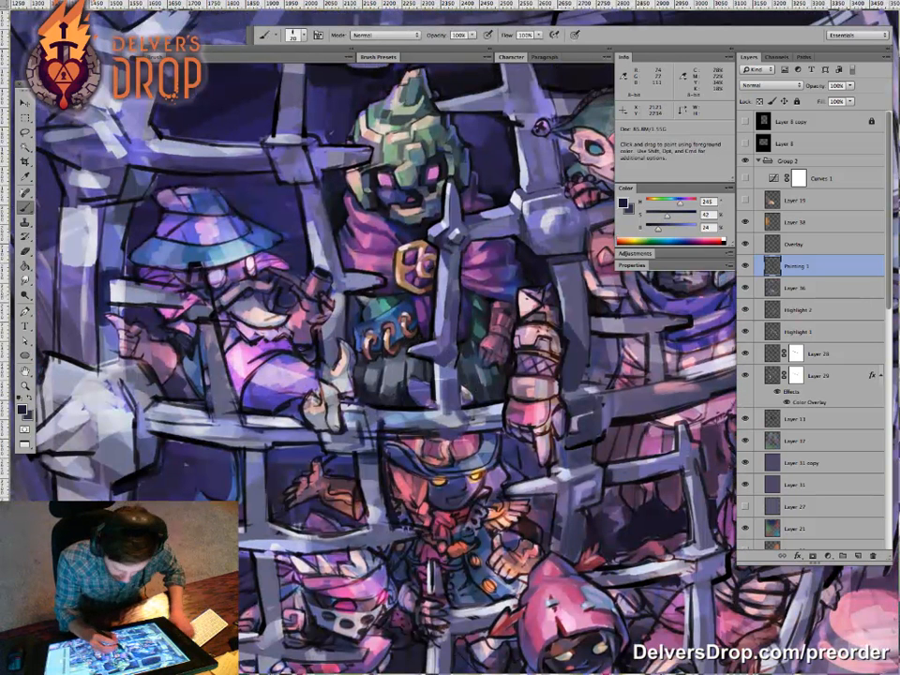
pyautogui.press(']')
pyautogui.press(']')
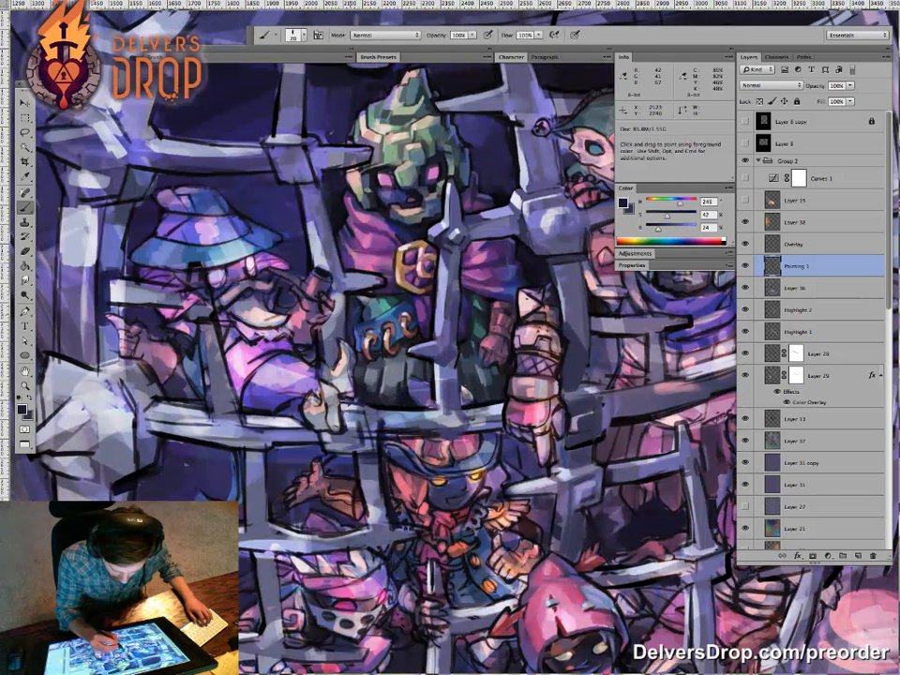
# Step: Darken the edge of the gap beside the green-helmeted character's blue belt with a size 10 brush in sampled near-black
pyautogui.keyDown('alt'); pyautogui.click(362, 319); pyautogui.keyUp('alt')
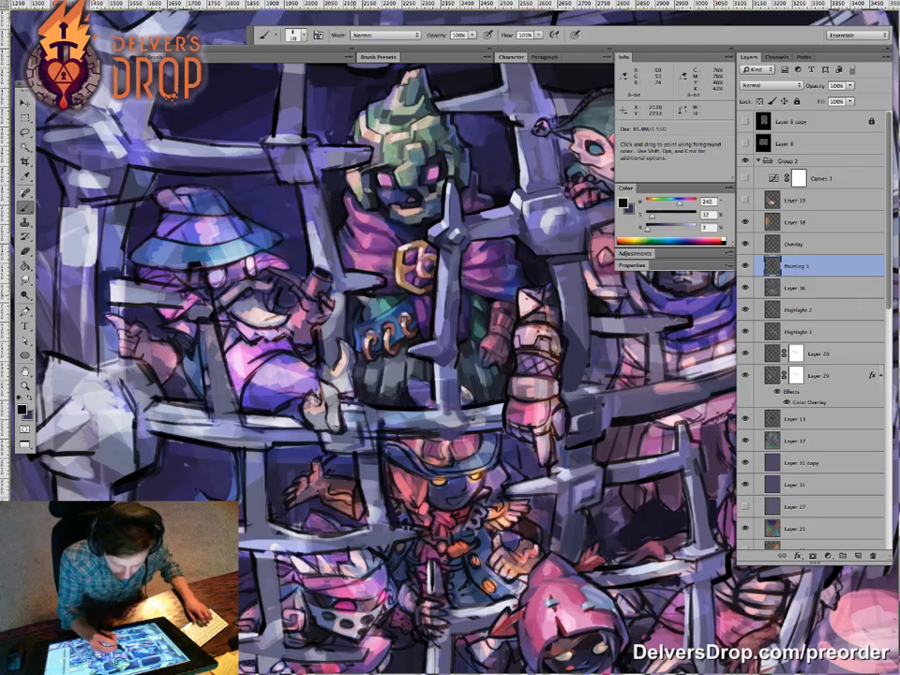
pyautogui.press('z')
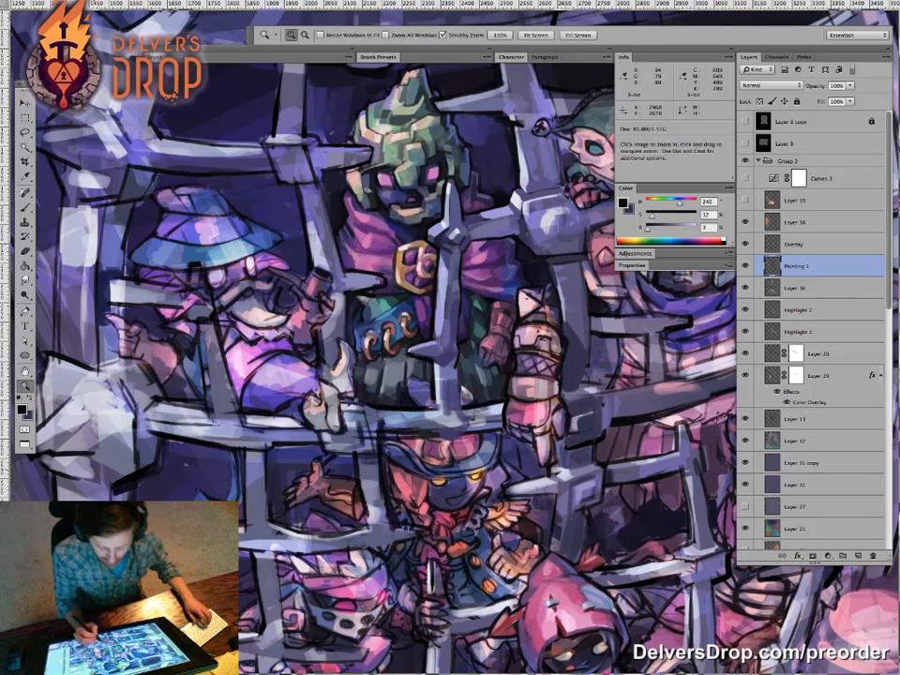
pyautogui.press('b')
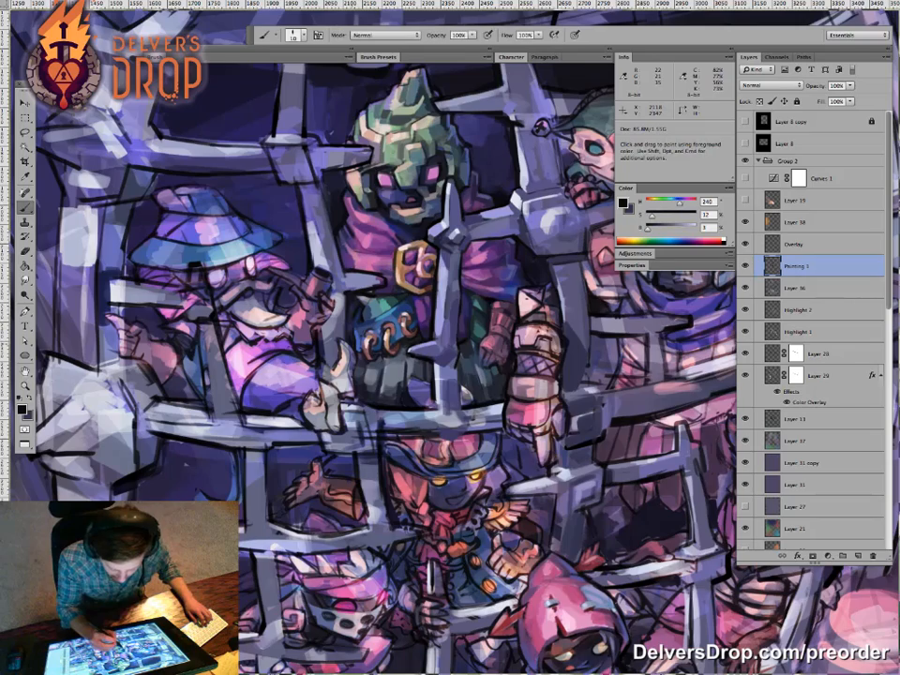
pyautogui.press('z')
pyautogui.moveTo(455, 456)
pyautogui.mouseDown()
pyautogui.moveTo(422, 439)
pyautogui.moveTo(457, 410)
pyautogui.mouseUp()
pyautogui.press('b')
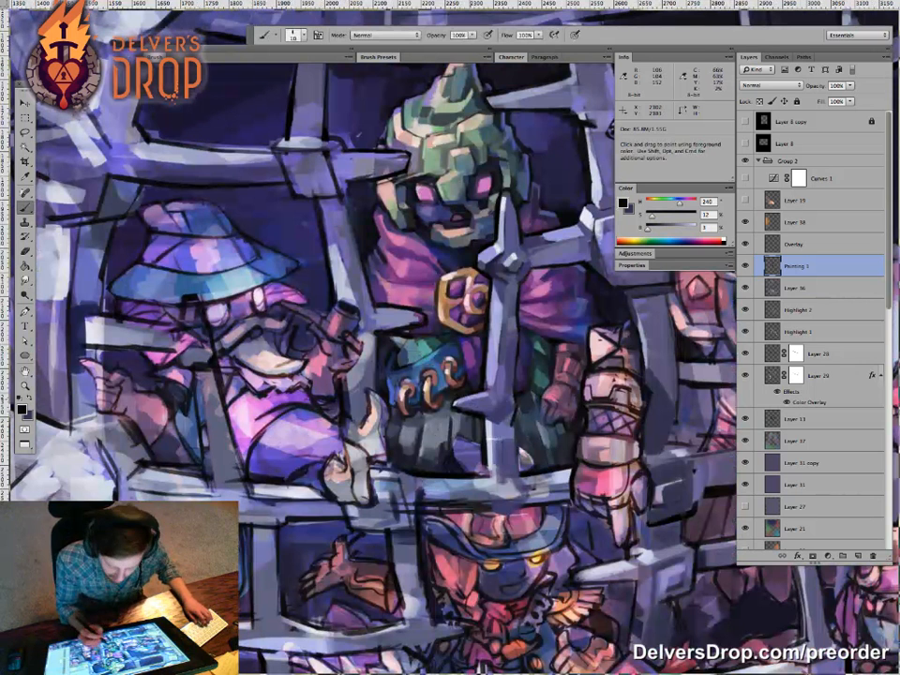
# Step: Refine the edge of the green-helmeted character's blue belt with sampled navy blue and near-black
pyautogui.keyDown('alt'); pyautogui.click(390, 352); pyautogui.keyUp('alt')
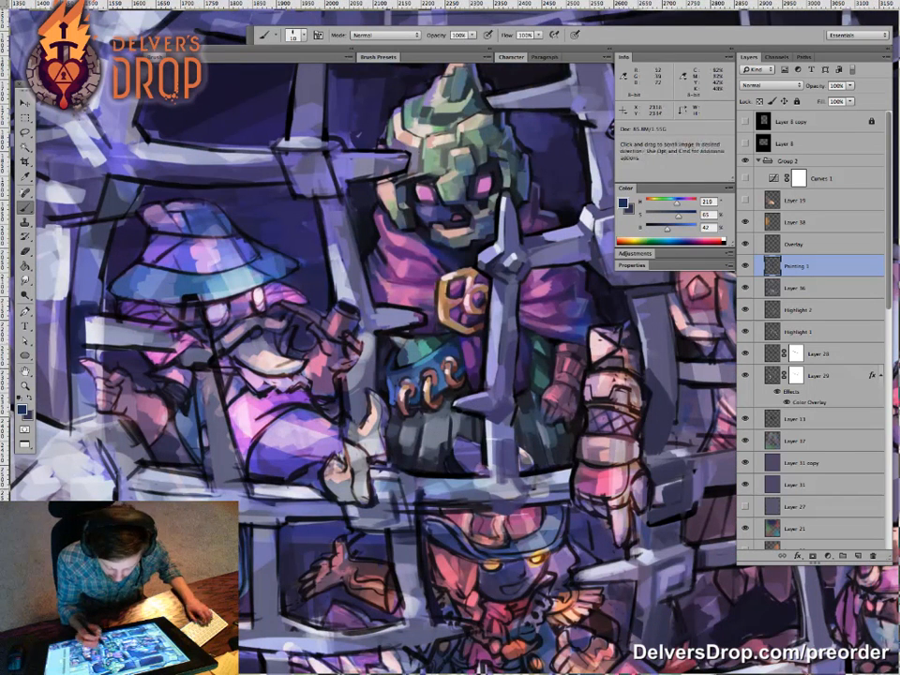
pyautogui.moveTo(392, 386); pyautogui.dragTo(389, 377)
pyautogui.keyDown('alt'); pyautogui.click(378, 404); pyautogui.keyUp('alt')
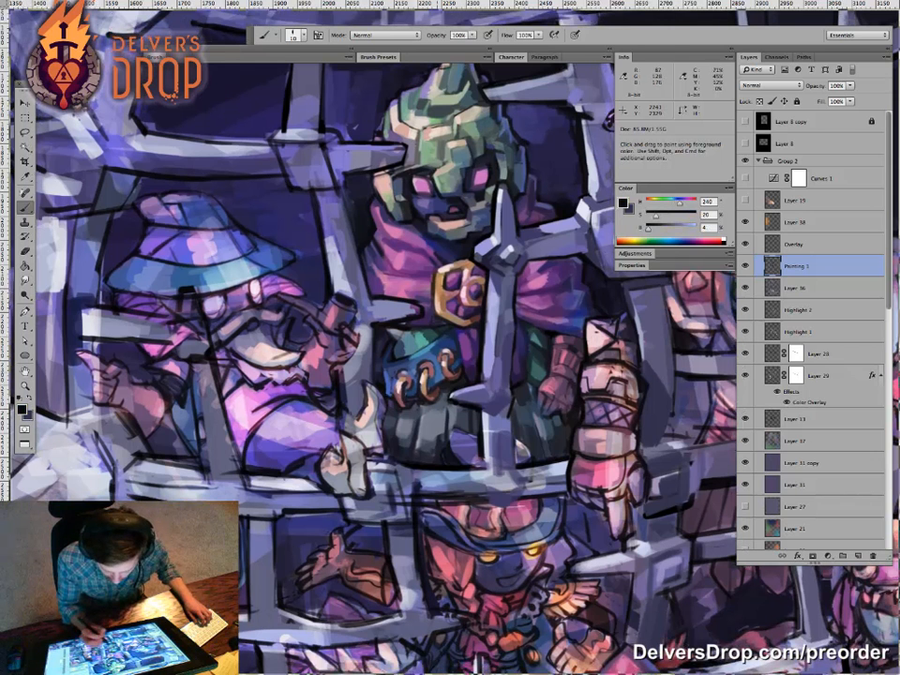
pyautogui.moveTo(410, 404); pyautogui.dragTo(394, 389)
# Step: Shade the dark garment directly beneath the belt rings with sampled slate, dark violet-grey, dark navy and near-black
pyautogui.keyDown('alt'); pyautogui.click(415, 384); pyautogui.keyUp('alt')
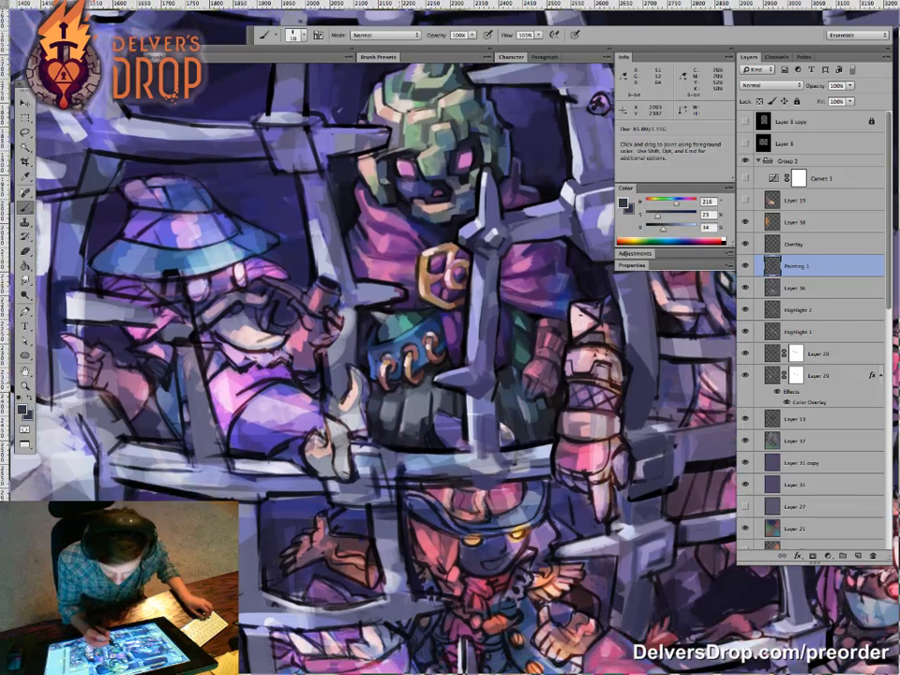
pyautogui.keyDown('alt'); pyautogui.click(396, 385); pyautogui.keyUp('alt')
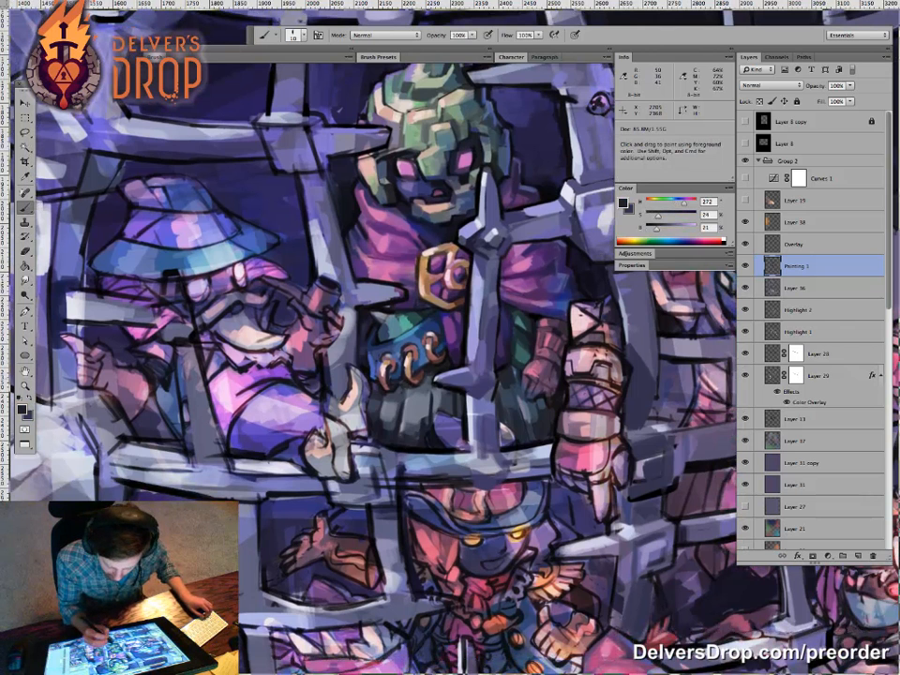
pyautogui.keyDown('alt'); pyautogui.click(393, 363); pyautogui.keyUp('alt')
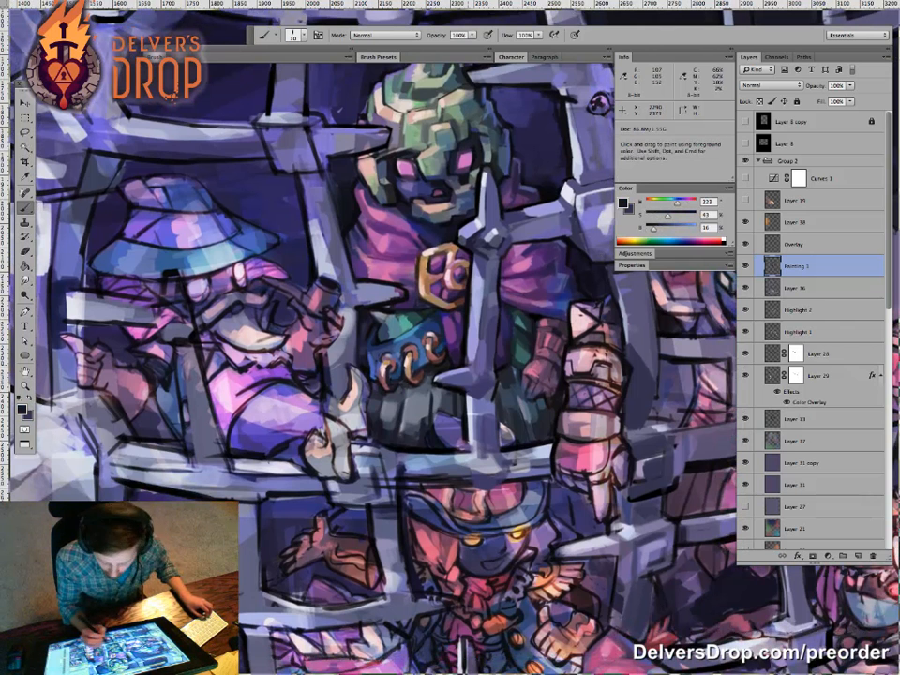
pyautogui.keyDown('alt'); pyautogui.click(410, 380); pyautogui.keyUp('alt')
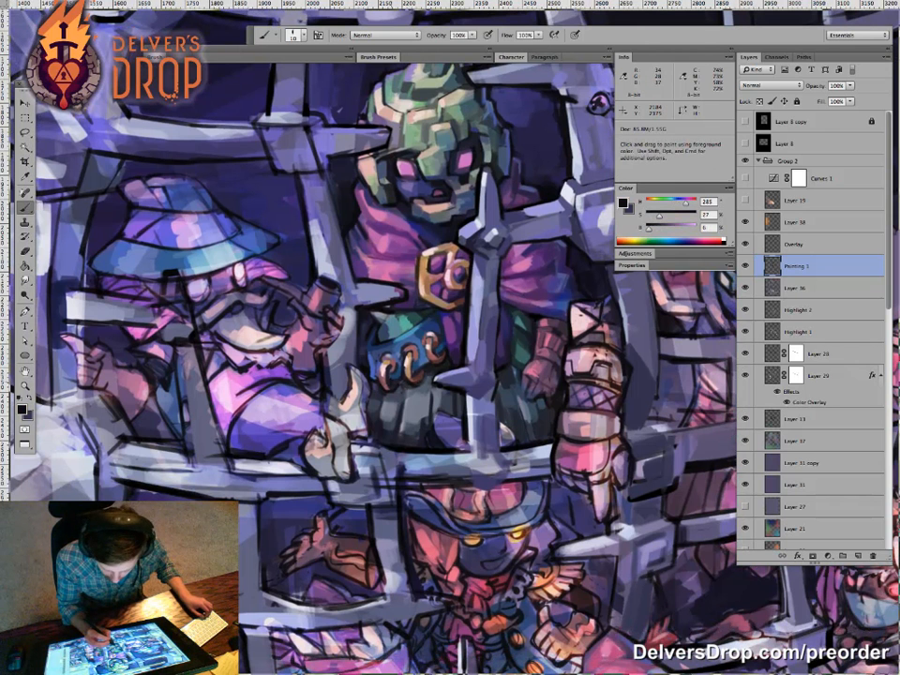
# Step: Refine the copper belt rings and their shadows with sampled reddish brown, dusty pink, dark violet-grey and near-black
pyautogui.keyDown('super'); pyautogui.click(448, 385); pyautogui.keyUp('super')
pyautogui.keyDown('alt'); pyautogui.click(398, 341); pyautogui.keyUp('alt')
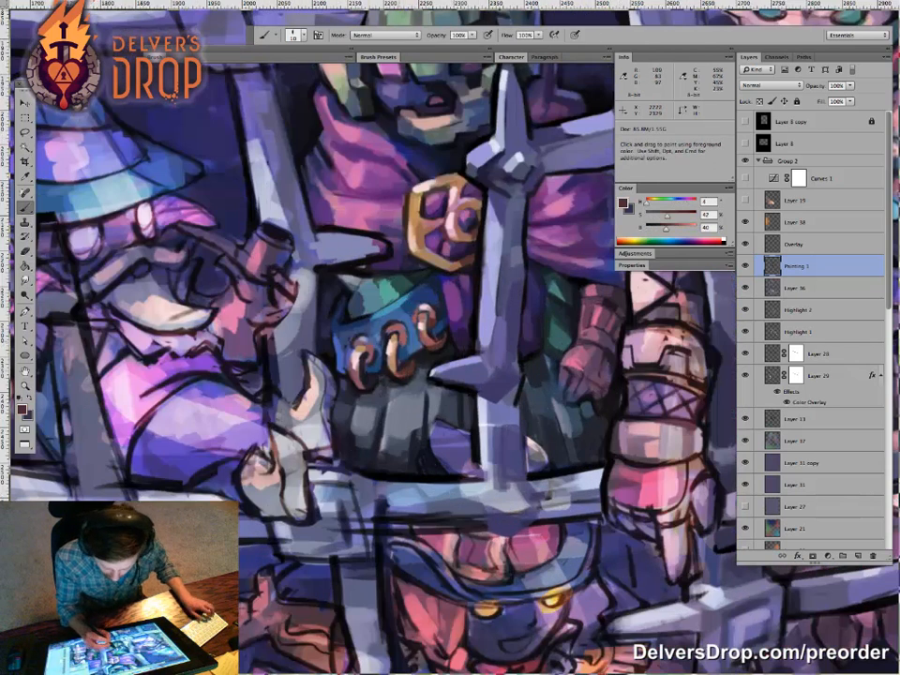
pyautogui.keyDown('alt'); pyautogui.click(321, 257); pyautogui.keyUp('alt')
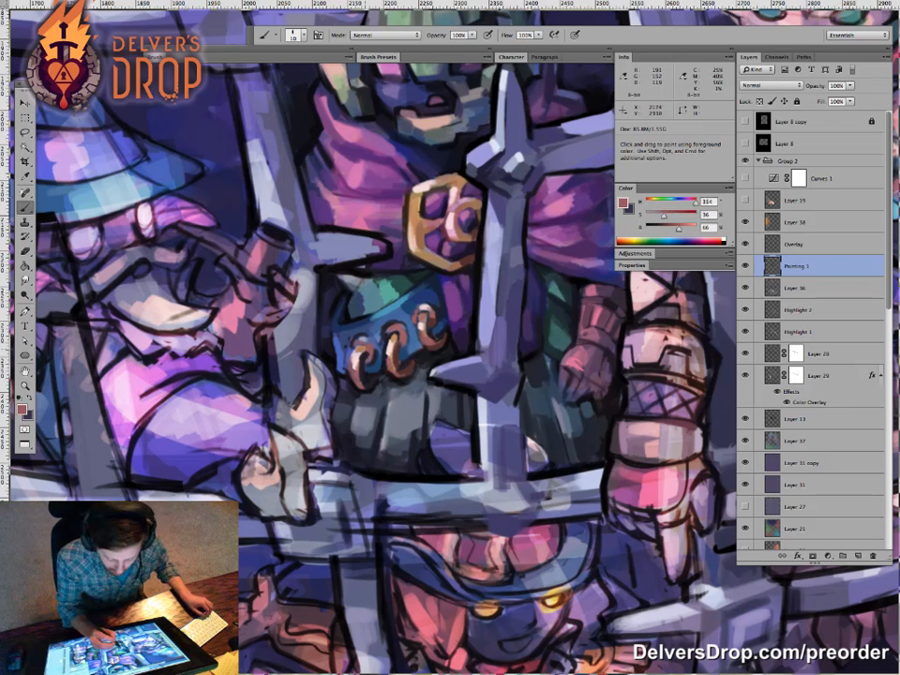
pyautogui.keyDown('alt'); pyautogui.click(275, 265); pyautogui.keyUp('alt')
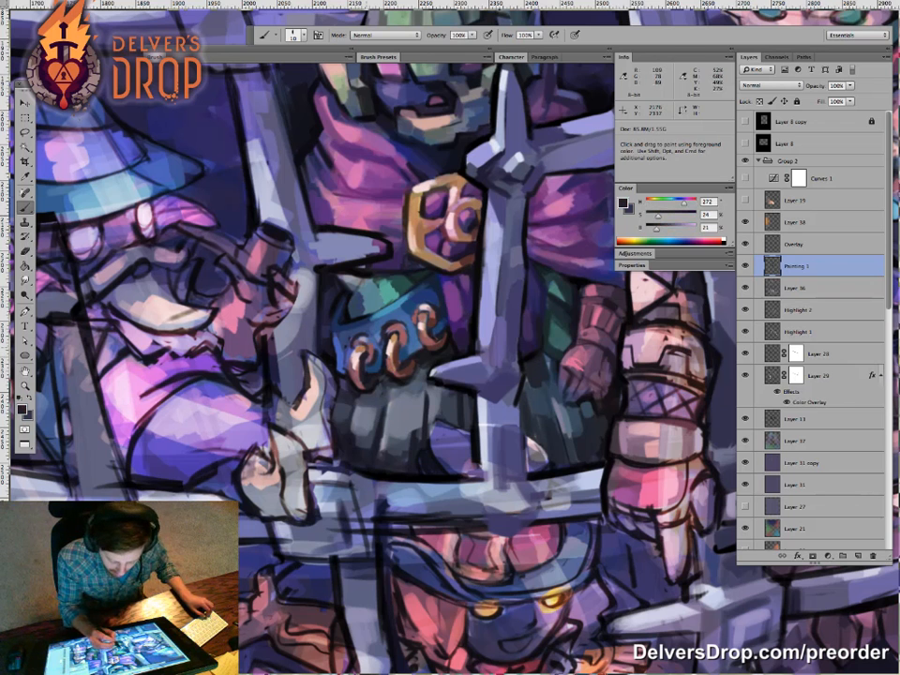
pyautogui.keyDown('alt'); pyautogui.click(397, 340); pyautogui.keyUp('alt')
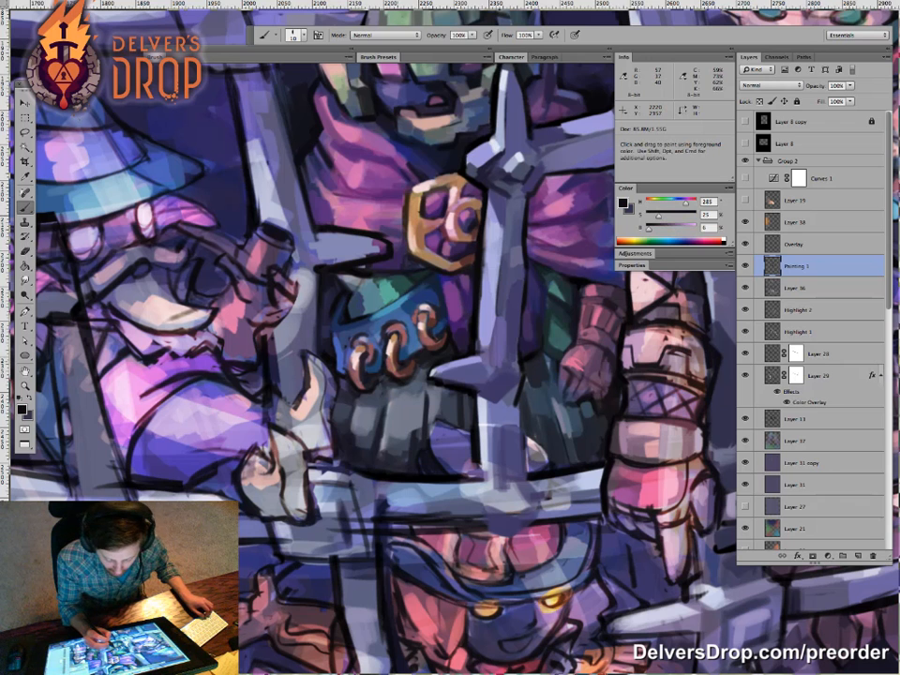
# Step: Rework the folds of the green-helmeted character's dark garment with sampled slate grey and near-black
pyautogui.keyDown('alt'); pyautogui.click(295, 290); pyautogui.keyUp('alt')
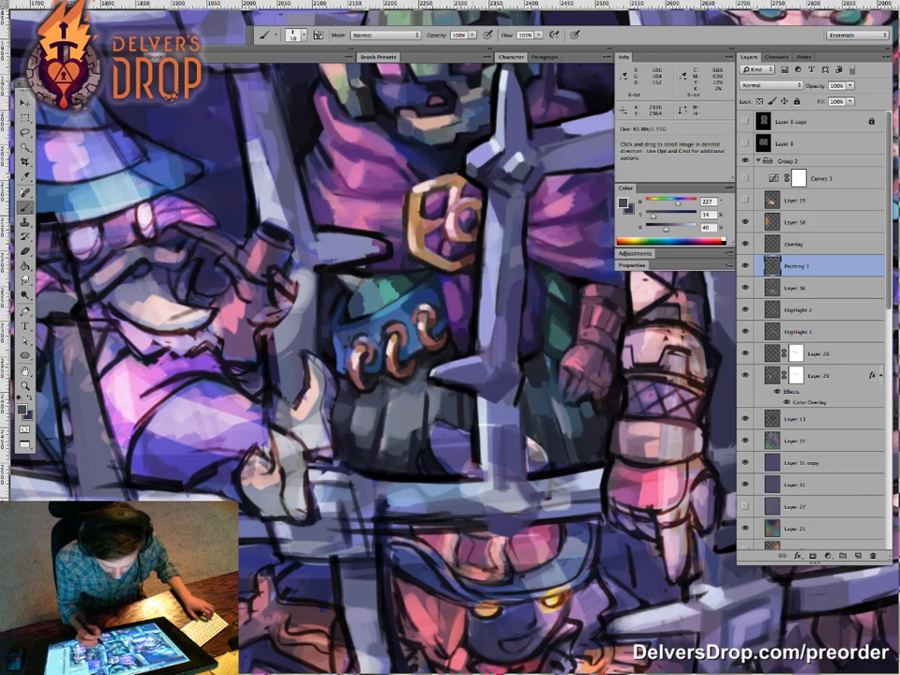
pyautogui.moveTo(293, 422); pyautogui.dragTo(292, 409)
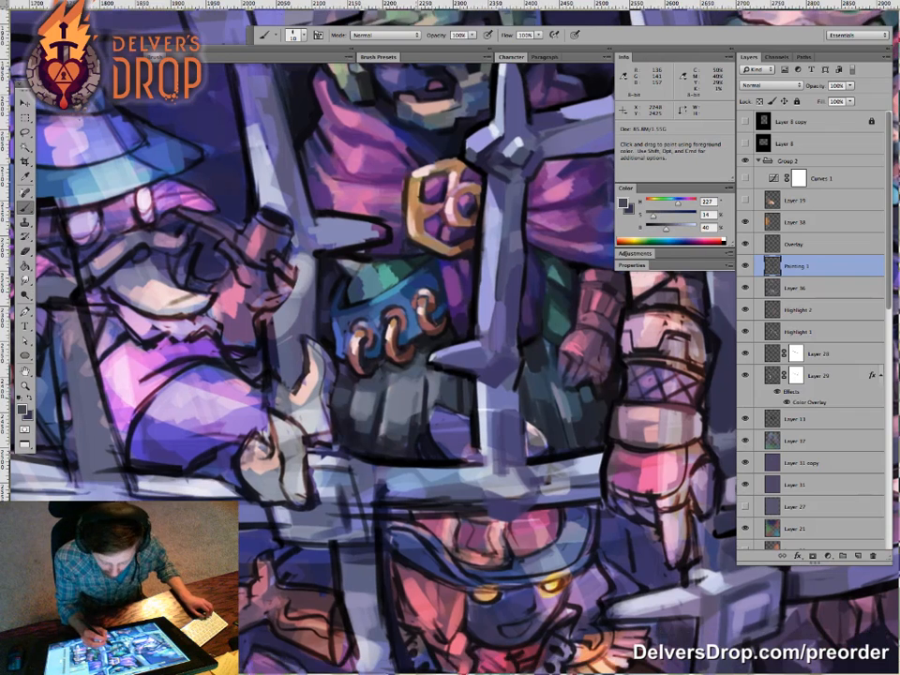
pyautogui.keyDown('alt'); pyautogui.click(481, 431); pyautogui.keyUp('alt')
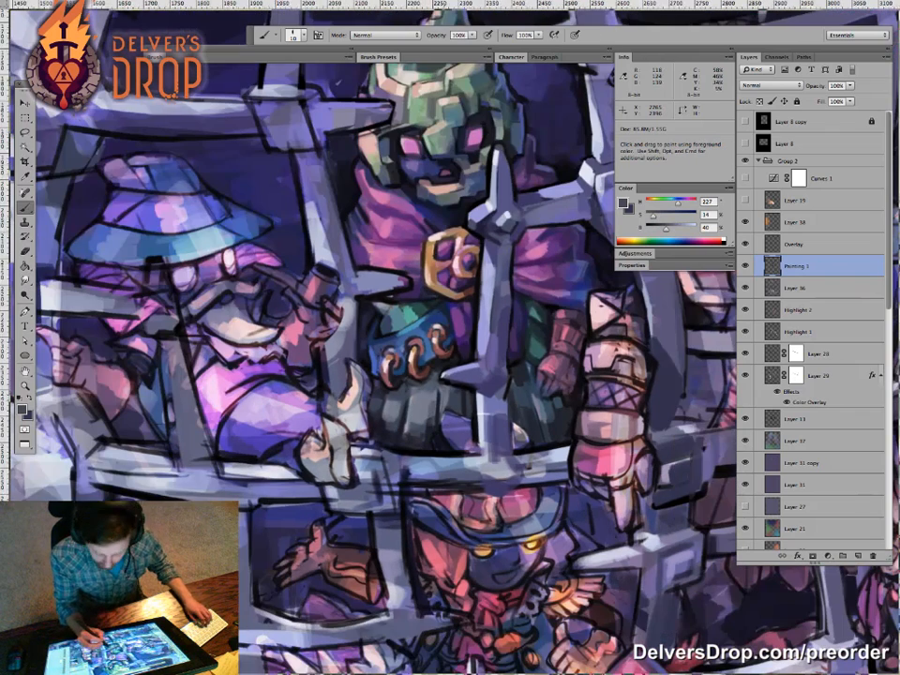
pyautogui.moveTo(481, 431)
pyautogui.mouseDown()
pyautogui.moveTo(374, 433)
pyautogui.moveTo(459, 436)
pyautogui.mouseUp()
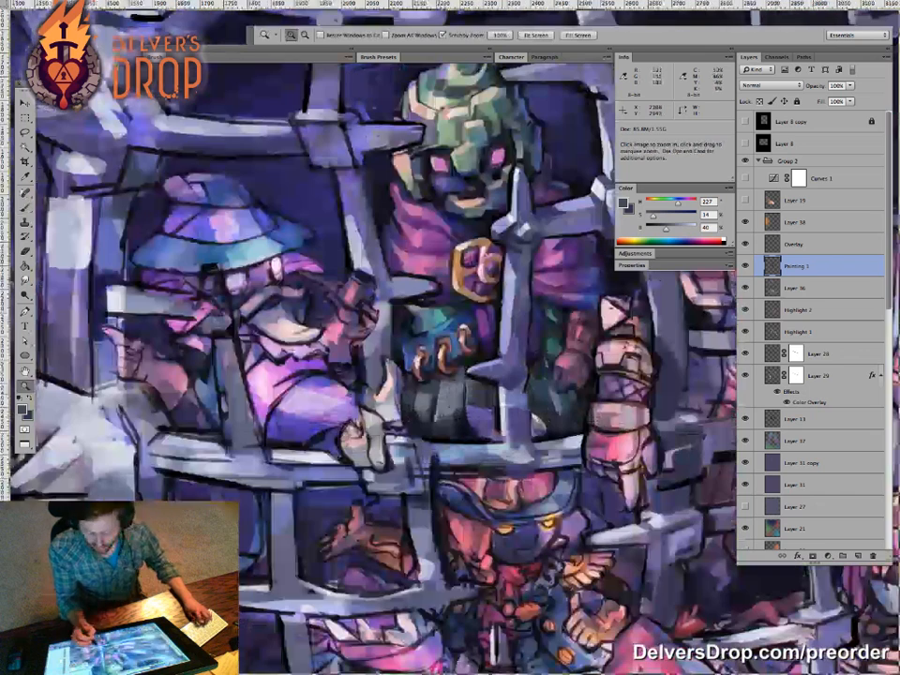
pyautogui.keyDown('alt'); pyautogui.click(437, 482); pyautogui.keyUp('alt')
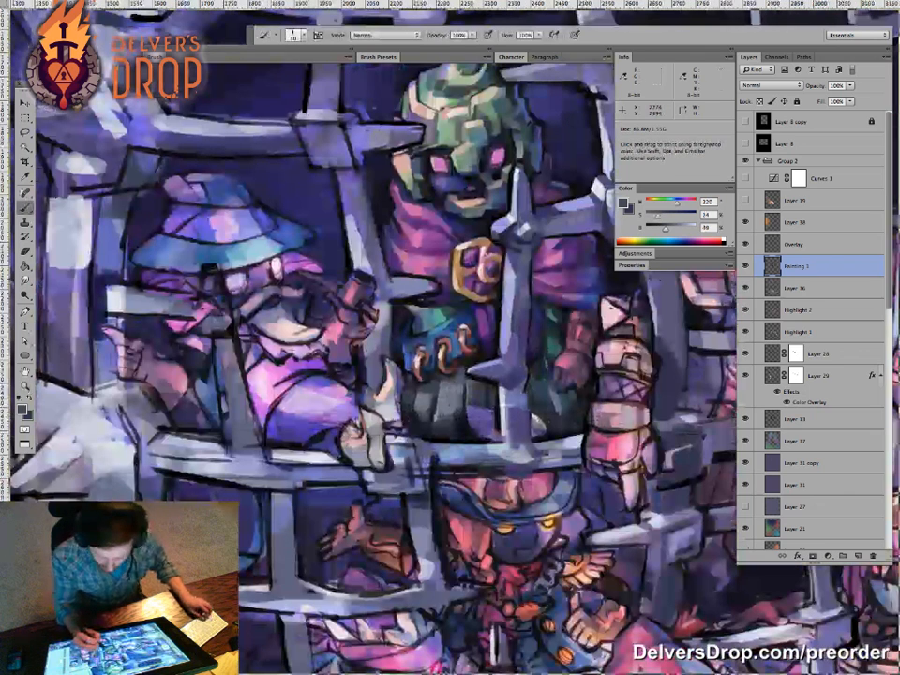
pyautogui.keyDown('alt'); pyautogui.click(703, 375); pyautogui.keyUp('alt')
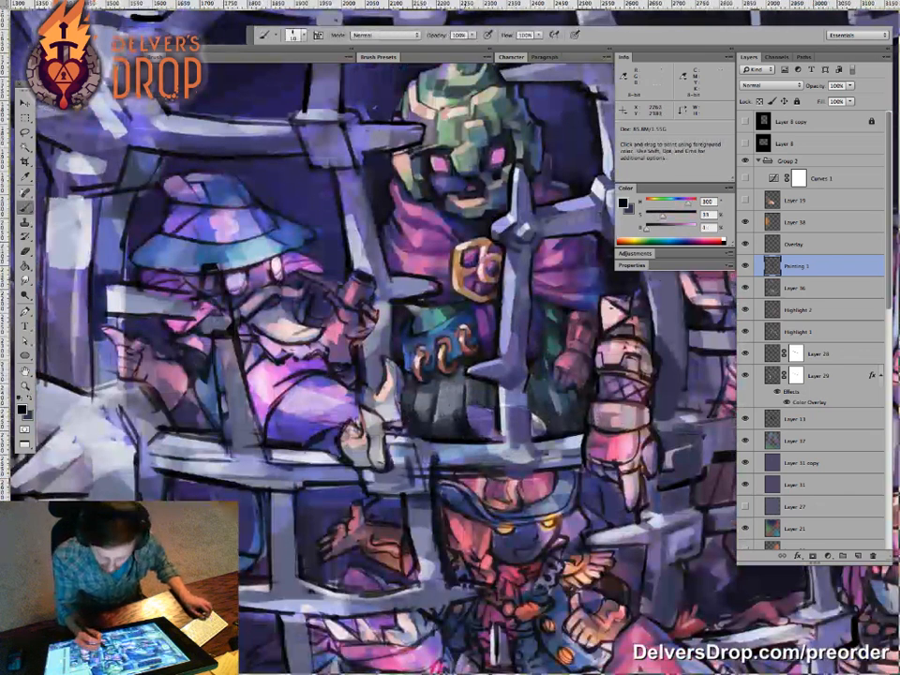
# Step: Deepen the shadows around the belt rings and upper garment folds with sampled dark violet and near-black
pyautogui.press('z')
pyautogui.moveTo(535, 386); pyautogui.dragTo(399, 386)
pyautogui.moveTo(487, 407); pyautogui.dragTo(665, 407)
pyautogui.press('b')
pyautogui.keyDown('alt'); pyautogui.click(415, 315); pyautogui.keyUp('alt')
pyautogui.keyDown('alt'); pyautogui.click(407, 300); pyautogui.keyUp('alt')
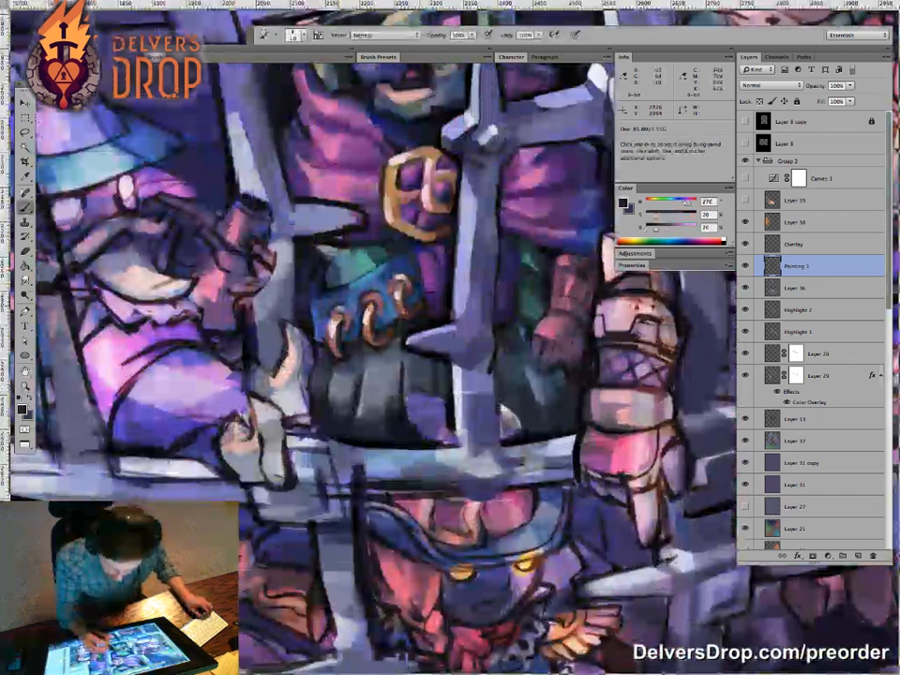
pyautogui.keyDown('alt'); pyautogui.click(423, 306); pyautogui.keyUp('alt')
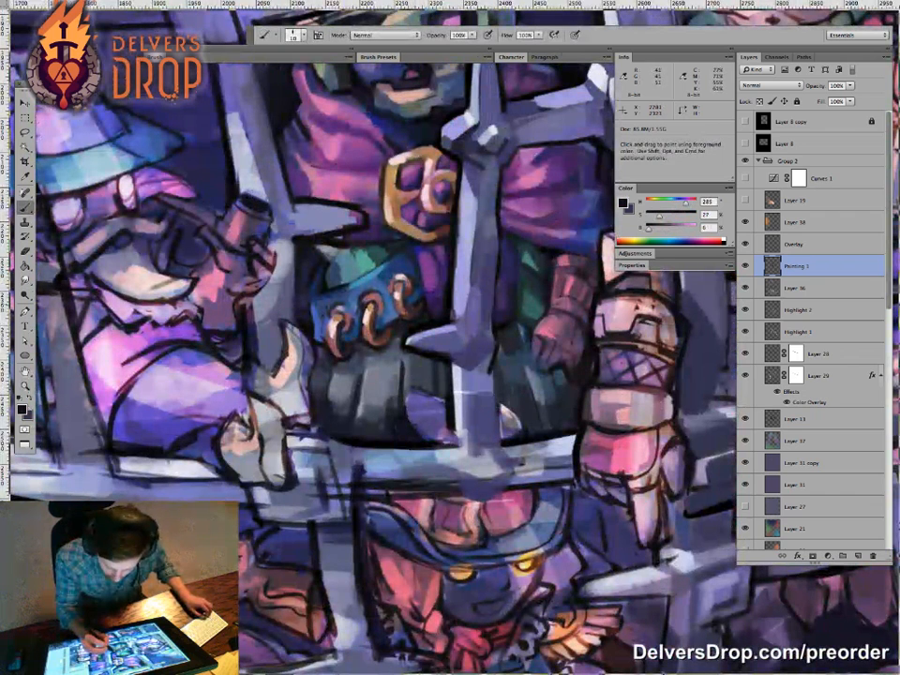
# Step: Darken the contour of the dark garment beside the blue-hatted character's raised hand with near-black
pyautogui.moveTo(339, 346); pyautogui.dragTo(347, 360)
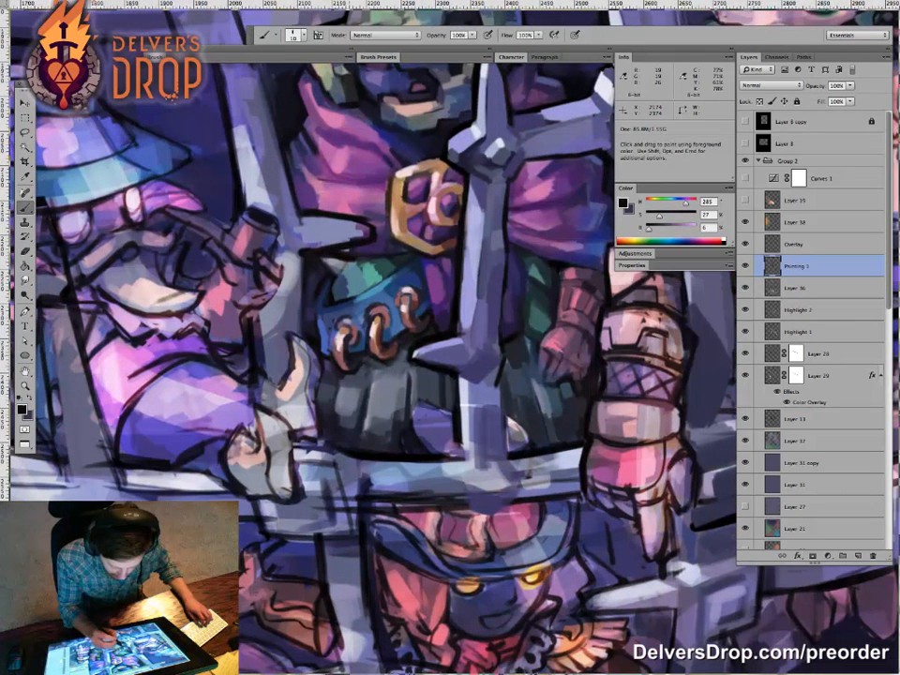
pyautogui.moveTo(375, 356)
pyautogui.mouseDown()
pyautogui.moveTo(383, 347)
pyautogui.moveTo(380, 356)
pyautogui.mouseUp()
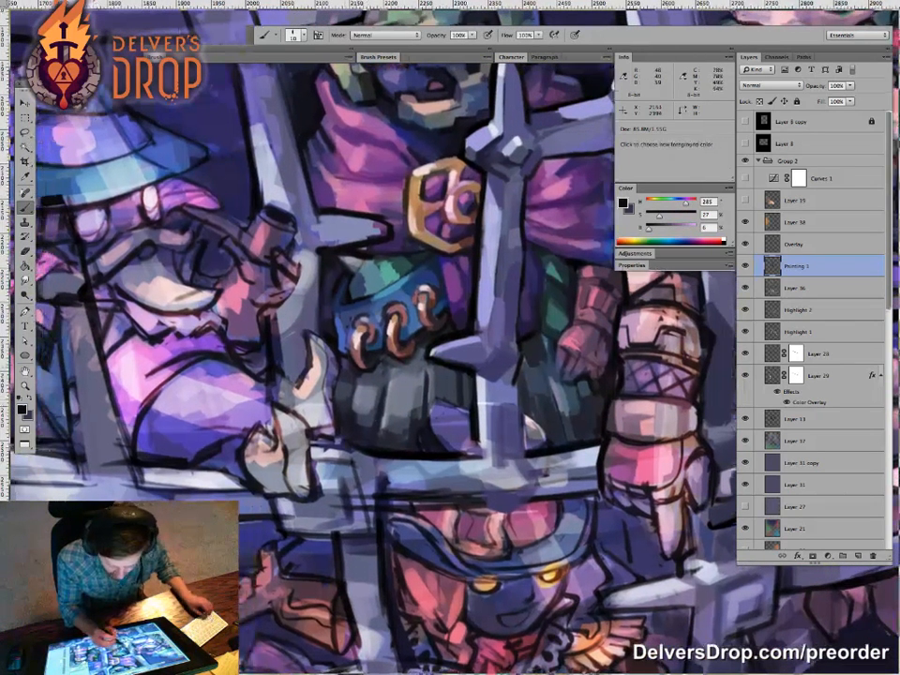
pyautogui.keyDown('alt'); pyautogui.click(156, 451); pyautogui.keyUp('alt')
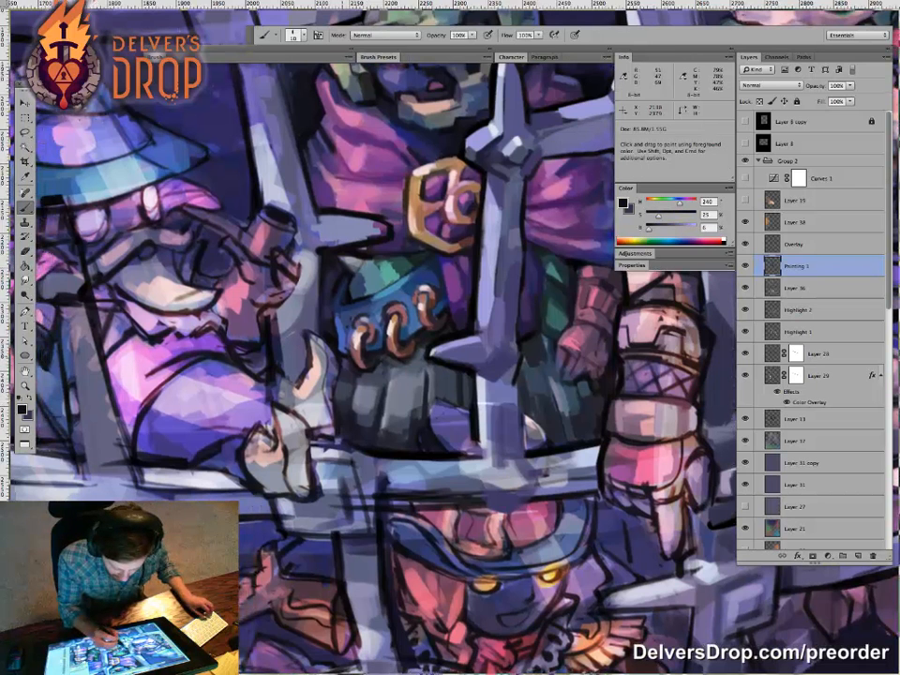
pyautogui.moveTo(257, 272)
pyautogui.mouseDown()
pyautogui.moveTo(256, 303)
pyautogui.moveTo(268, 301)
pyautogui.moveTo(275, 315)
pyautogui.mouseUp()
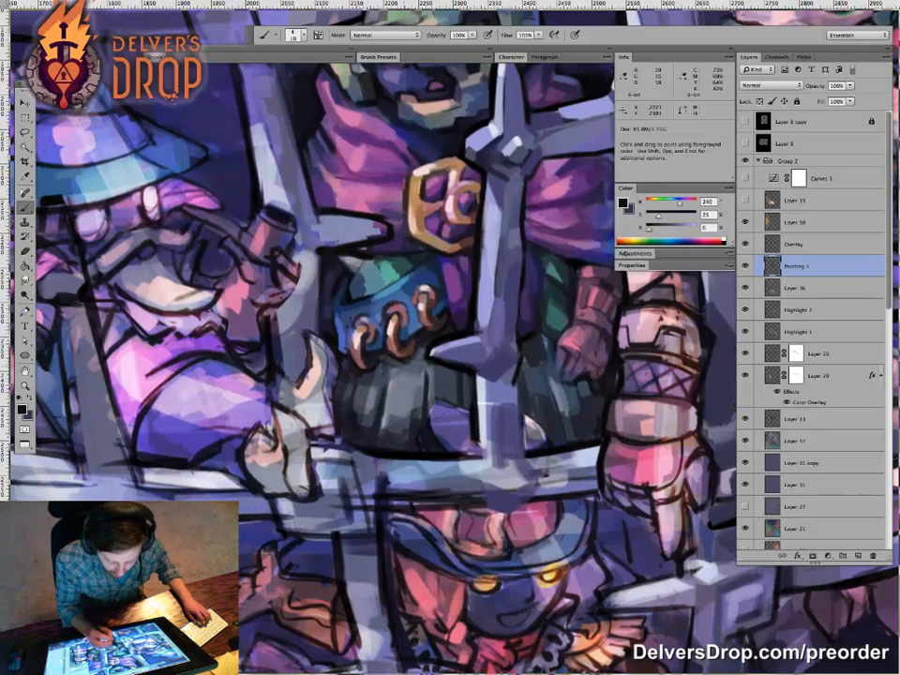
# Step: Touch up the lighter folds of the dark garment below the belt with sampled light grey
pyautogui.press('z')
pyautogui.keyDown('alt'); pyautogui.click(273, 310); pyautogui.keyUp('alt')
pyautogui.keyDown('alt'); pyautogui.click(412, 412); pyautogui.keyUp('alt')
pyautogui.click(412, 413)
pyautogui.press('b')
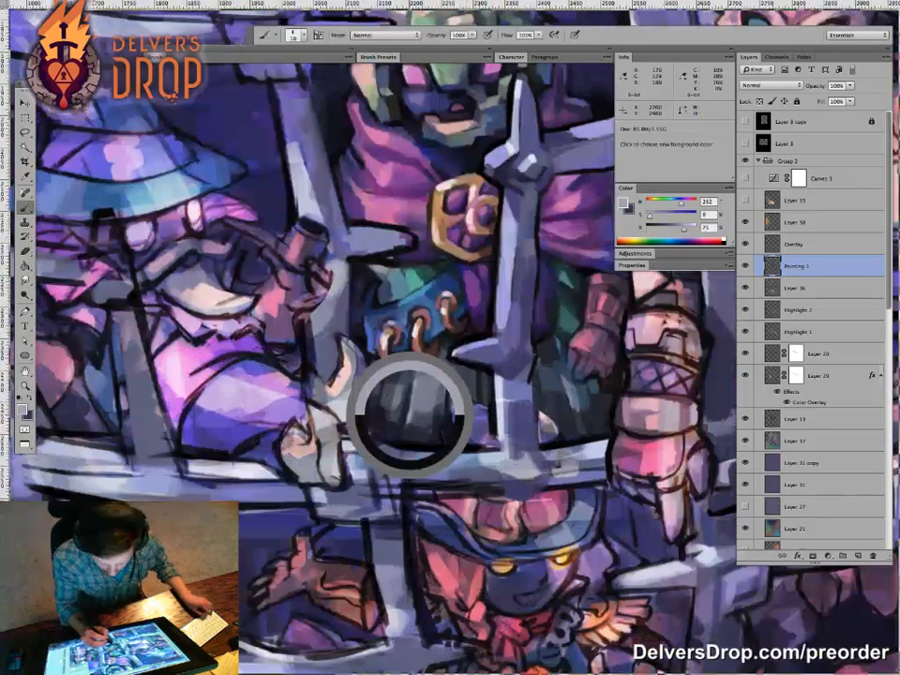
pyautogui.moveTo(307, 289); pyautogui.dragTo(308, 313)
pyautogui.moveTo(338, 279)
pyautogui.mouseDown()
pyautogui.moveTo(338, 300)
pyautogui.moveTo(309, 311)
pyautogui.mouseUp()
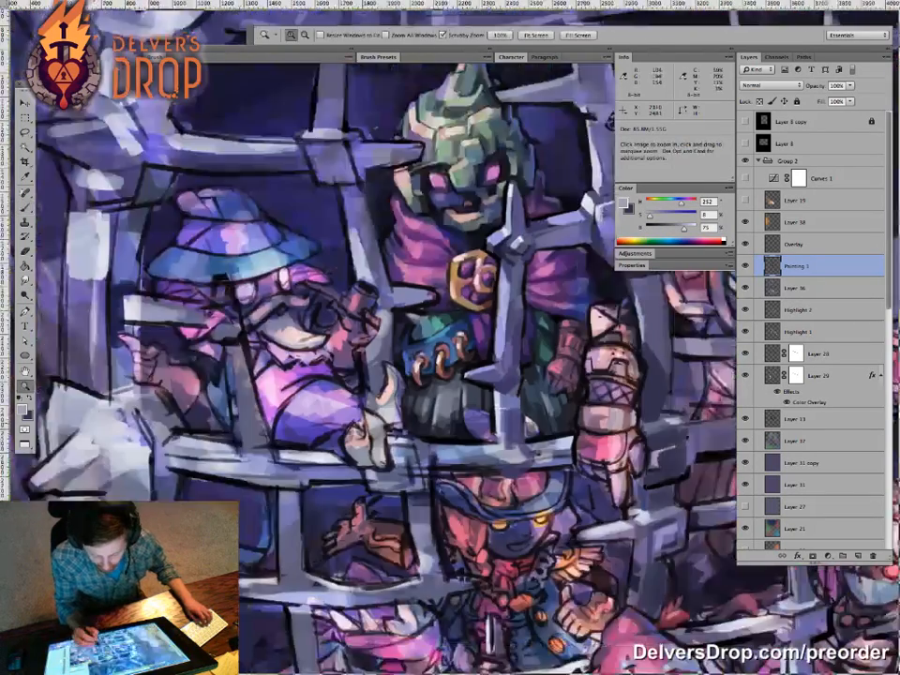
# Step: Blend the garment folds and the gap beside the spiked cage bar with sampled slate and indigo
pyautogui.keyDown('alt'); pyautogui.click(472, 366); pyautogui.keyUp('alt')
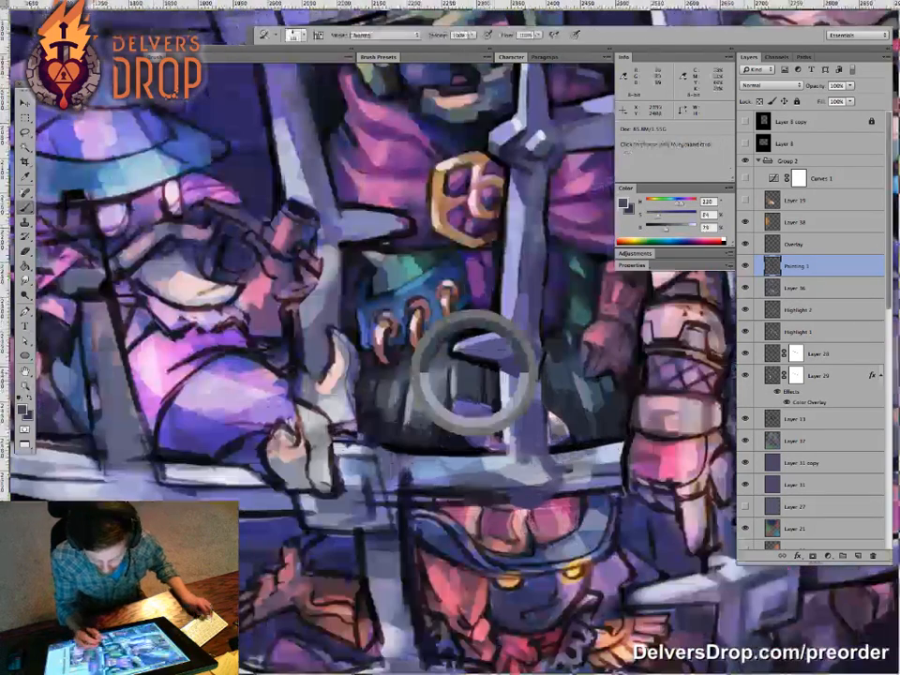
pyautogui.keyDown('alt'); pyautogui.click(471, 365); pyautogui.keyUp('alt')
pyautogui.moveTo(372, 281); pyautogui.dragTo(371, 300)
pyautogui.keyDown('alt'); pyautogui.click(507, 361); pyautogui.keyUp('alt')
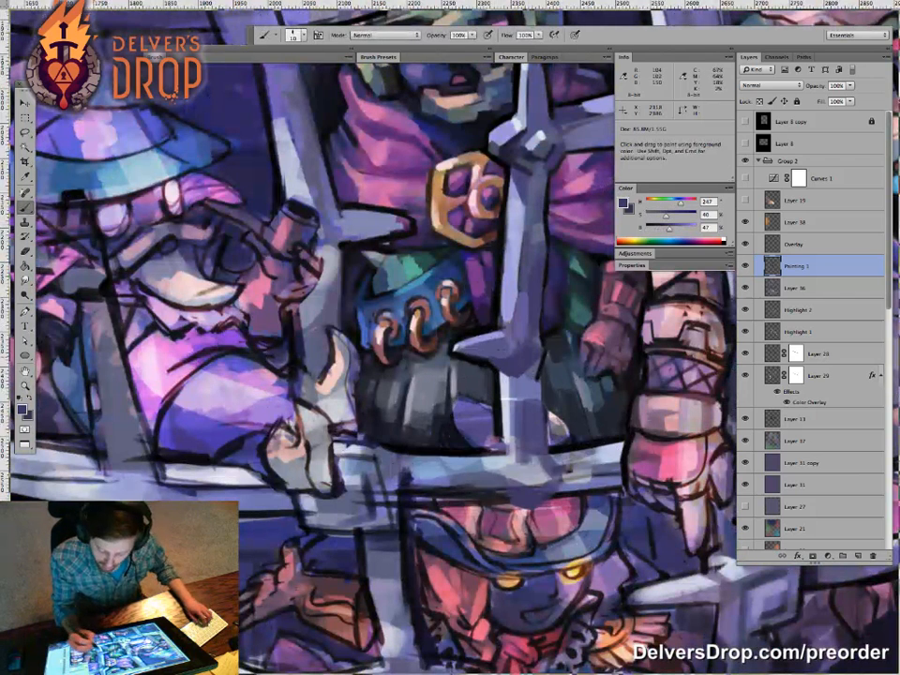
# Step: Touch up the spiked cage bar in front of the green-helmeted character with sampled light lavender and muted violet
pyautogui.press('z')
pyautogui.keyDown('alt'); pyautogui.click(515, 445); pyautogui.keyUp('alt')
pyautogui.press('b')
pyautogui.keyDown('alt'); pyautogui.click(503, 341); pyautogui.keyUp('alt')
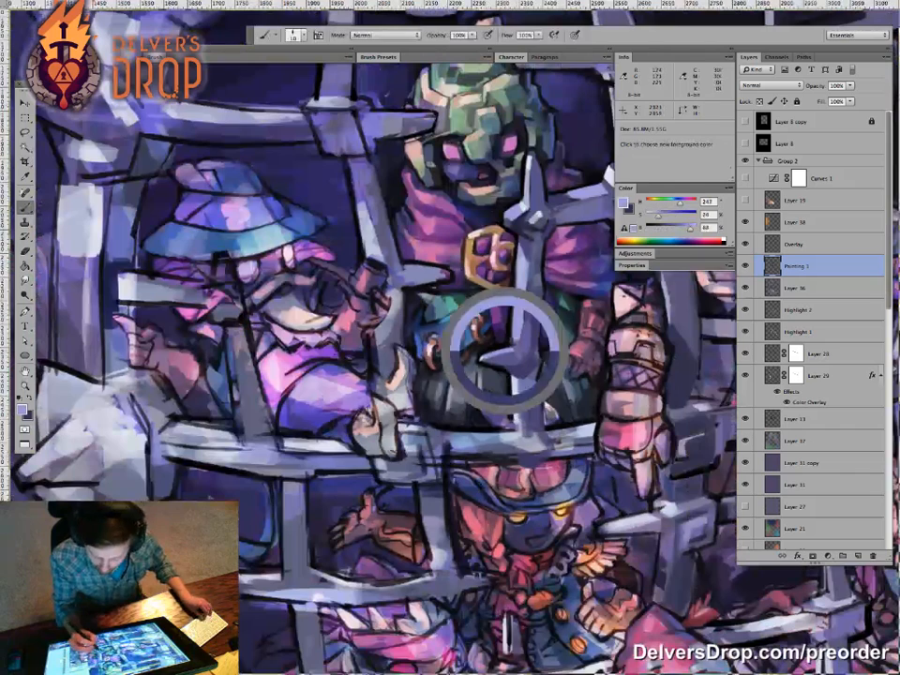
pyautogui.keyDown('alt'); pyautogui.click(539, 426); pyautogui.keyUp('alt')
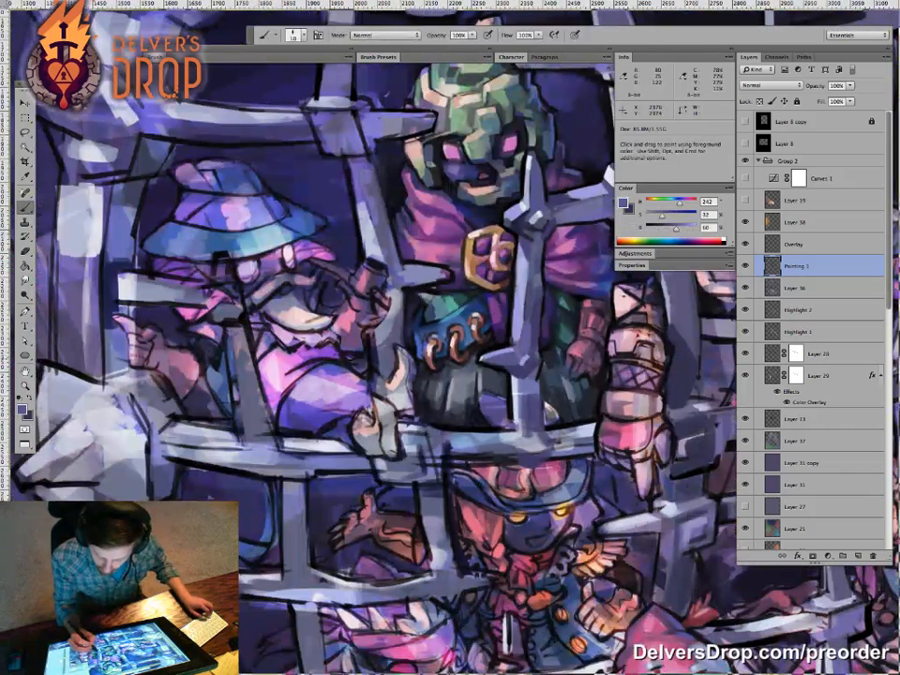
# Step: Examine the whole cage composition, followed by the blue-hatted character's hand and the neighbouring belt area up close
pyautogui.press('z')
pyautogui.keyDown('alt'); pyautogui.click(539, 426); pyautogui.keyUp('alt')
pyautogui.keyDown('alt'); pyautogui.click(565, 414); pyautogui.keyUp('alt')
pyautogui.keyDown('alt'); pyautogui.click(539, 412); pyautogui.keyUp('alt')
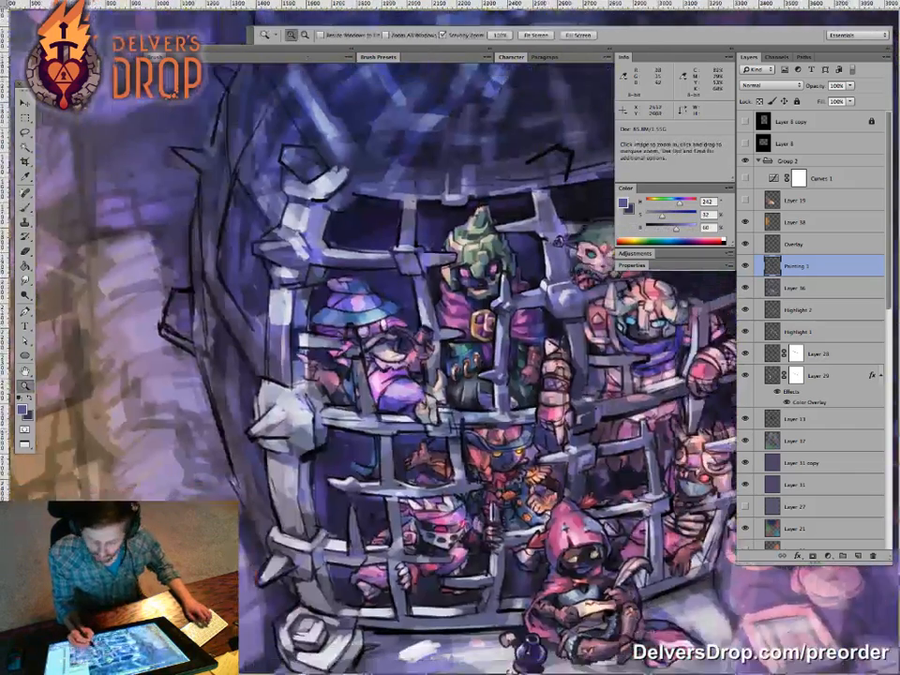
pyautogui.keyDown('alt'); pyautogui.click(539, 417); pyautogui.keyUp('alt')
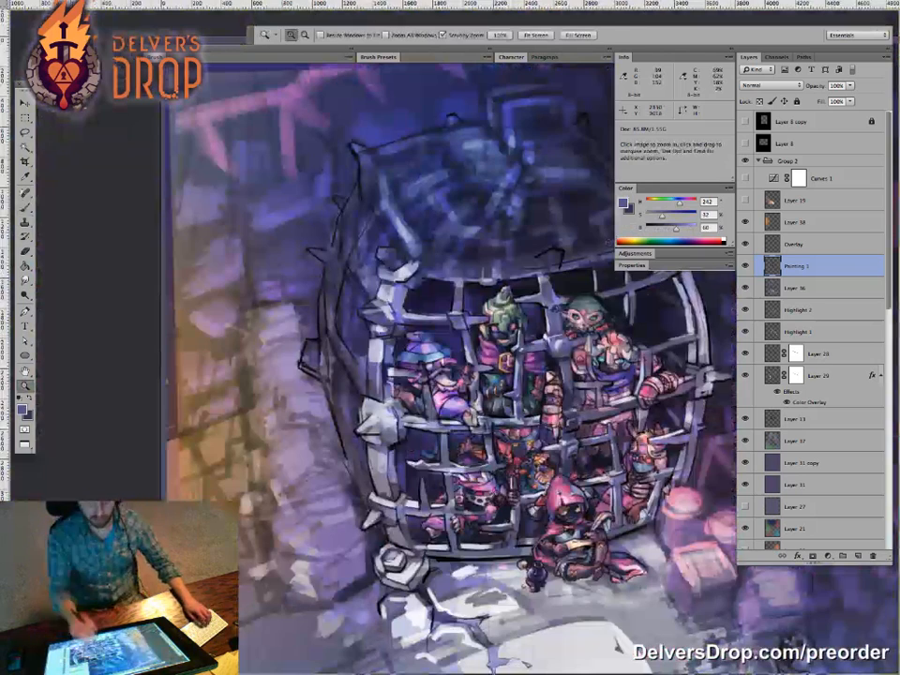
pyautogui.click(492, 440)
pyautogui.press('b')
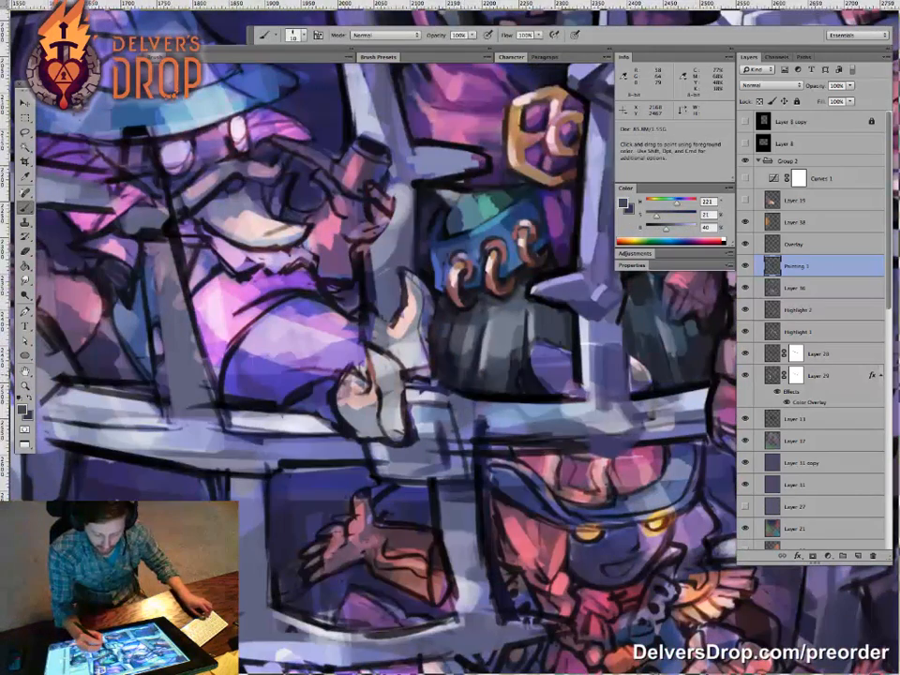
# Step: Touch up the cage rail beneath the blue-hatted character's hand with sampled dark slate
pyautogui.press('z')
pyautogui.moveTo(583, 380); pyautogui.dragTo(469, 380)
pyautogui.moveTo(553, 389); pyautogui.dragTo(638, 392)
pyautogui.press('b')
pyautogui.keyDown('alt'); pyautogui.click(403, 424); pyautogui.keyUp('alt')
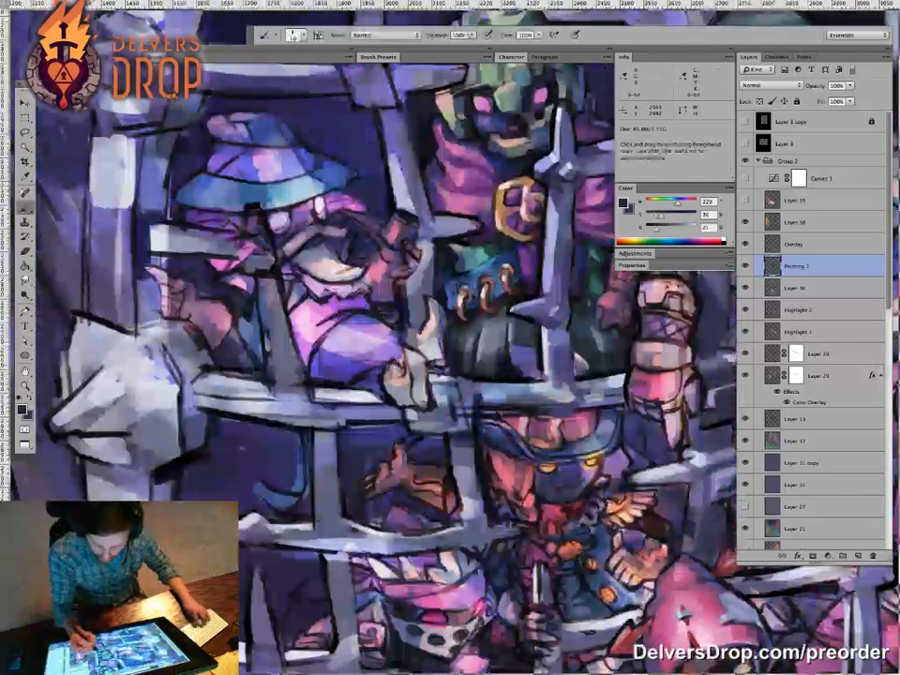
pyautogui.moveTo(404, 431); pyautogui.dragTo(405, 449)
# Step: Refine the dark garment folds beside the green-helmeted character's lowered fist with sampled slate, near-black and muted violet
pyautogui.press('z')
pyautogui.moveTo(503, 366)
pyautogui.mouseDown()
pyautogui.moveTo(454, 366)
pyautogui.moveTo(548, 367)
pyautogui.mouseUp()
pyautogui.press('b')
pyautogui.press('z')
pyautogui.moveTo(400, 241)
pyautogui.mouseDown()
pyautogui.moveTo(337, 241)
pyautogui.moveTo(506, 245)
pyautogui.mouseUp()
pyautogui.press('b')
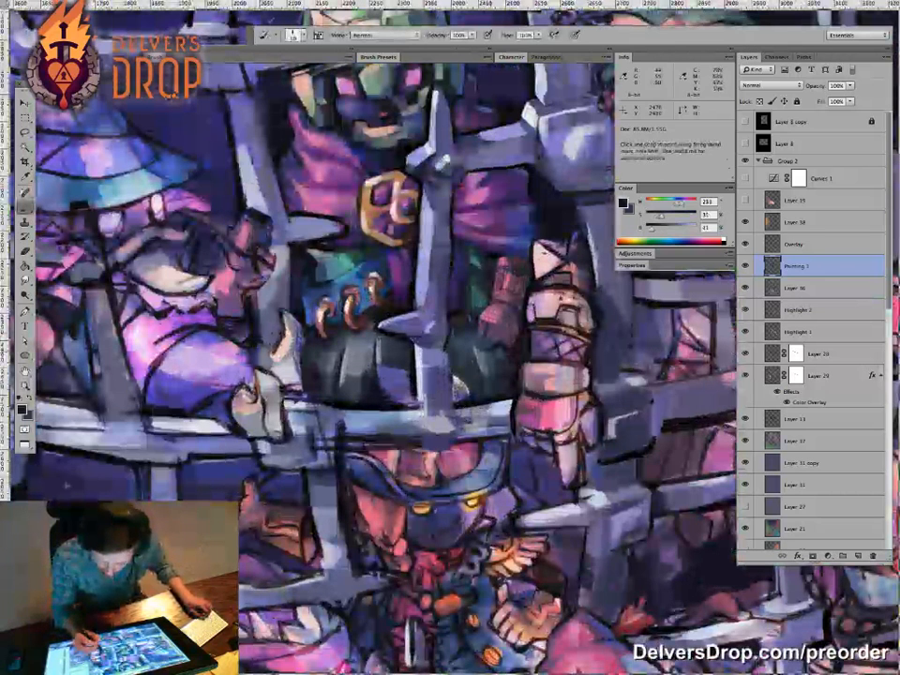
pyautogui.keyDown('alt'); pyautogui.click(503, 368); pyautogui.keyUp('alt')
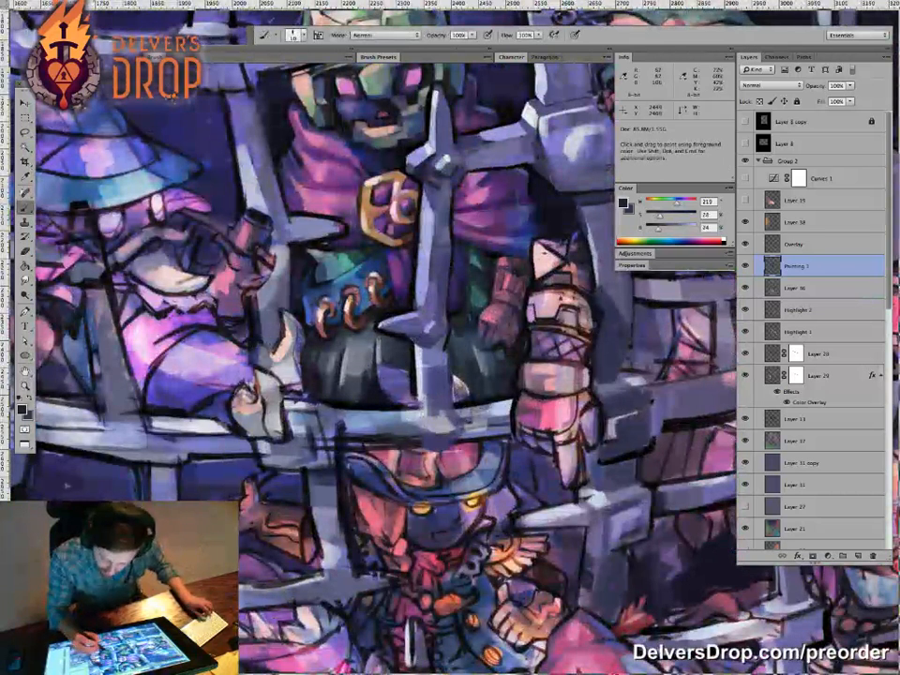
pyautogui.keyDown('alt'); pyautogui.click(520, 346); pyautogui.keyUp('alt')
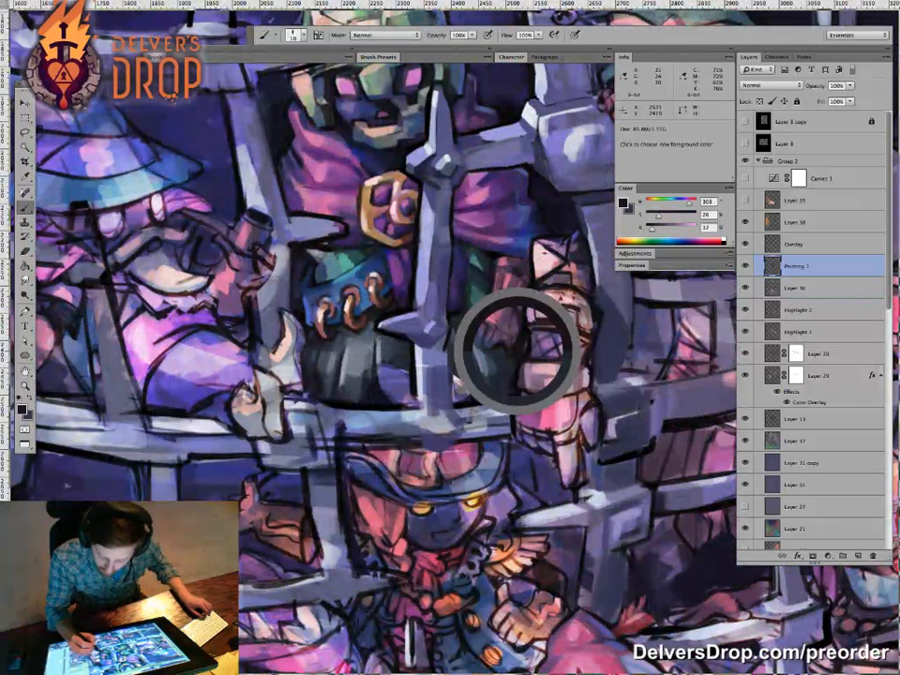
pyautogui.keyDown('alt'); pyautogui.click(517, 352); pyautogui.keyUp('alt')
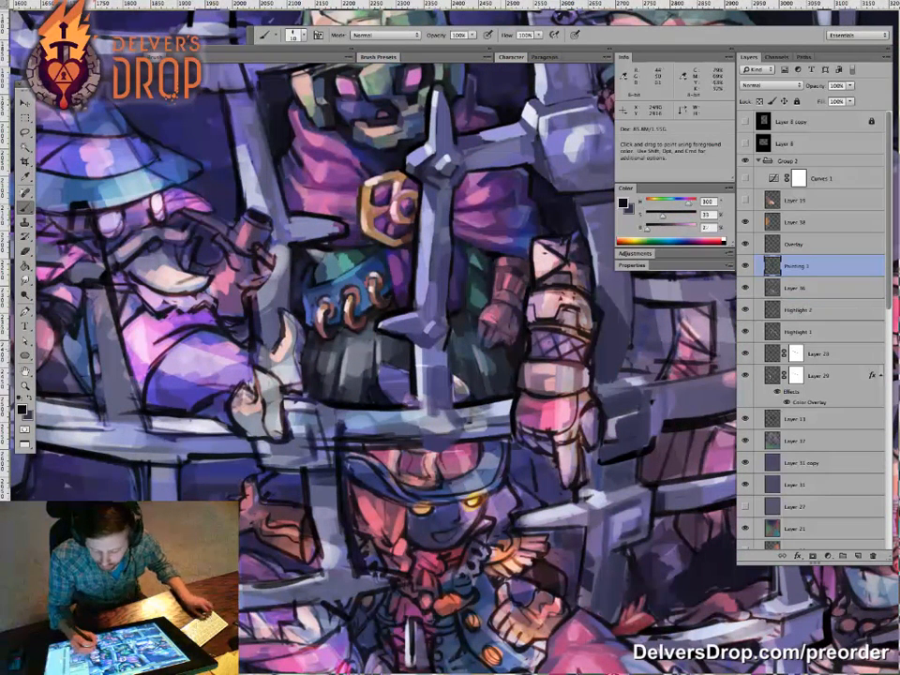
pyautogui.keyDown('alt'); pyautogui.click(504, 348); pyautogui.keyUp('alt')
pyautogui.keyDown('alt'); pyautogui.click(492, 354); pyautogui.keyUp('alt')
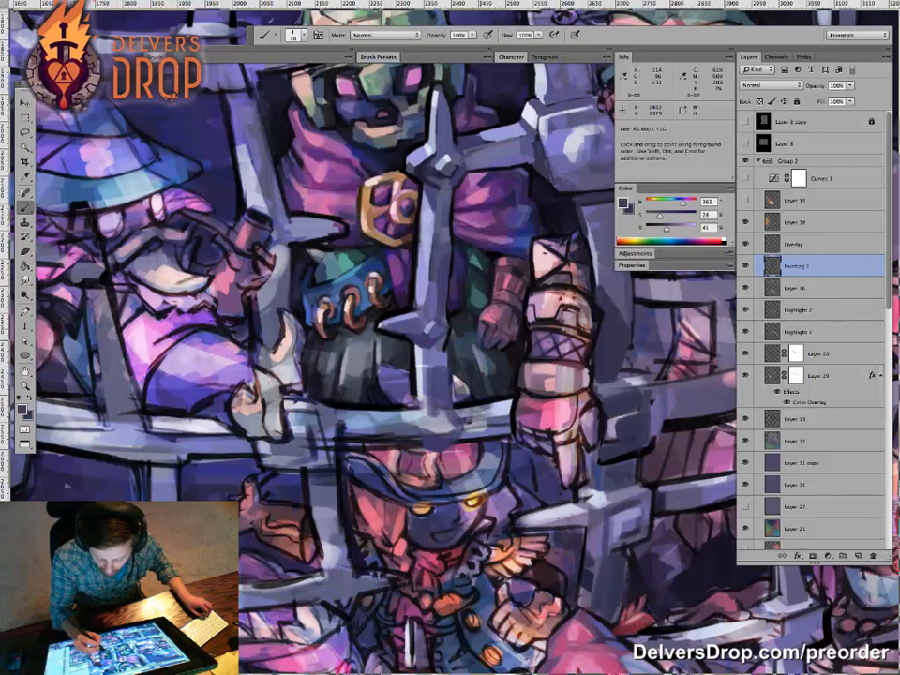
# Step: Define the green-helmeted character's lowered fist and wrist with sampled near-black, mauve and pink
pyautogui.keyDown('alt'); pyautogui.click(516, 323); pyautogui.keyUp('alt')
pyautogui.keyDown('alt'); pyautogui.click(519, 328); pyautogui.keyUp('alt')
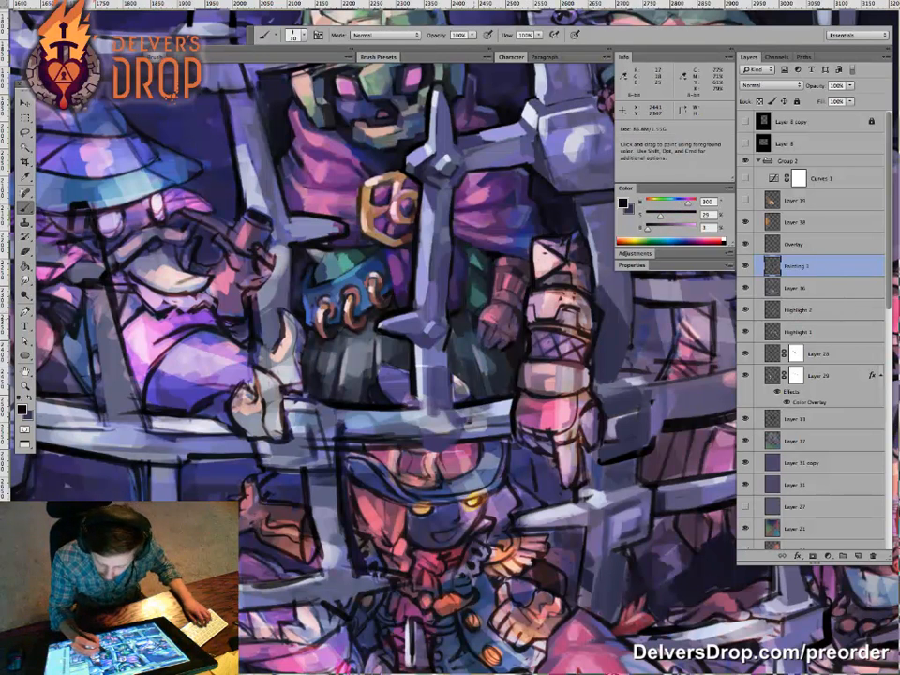
pyautogui.keyDown('alt'); pyautogui.click(520, 324); pyautogui.keyUp('alt')
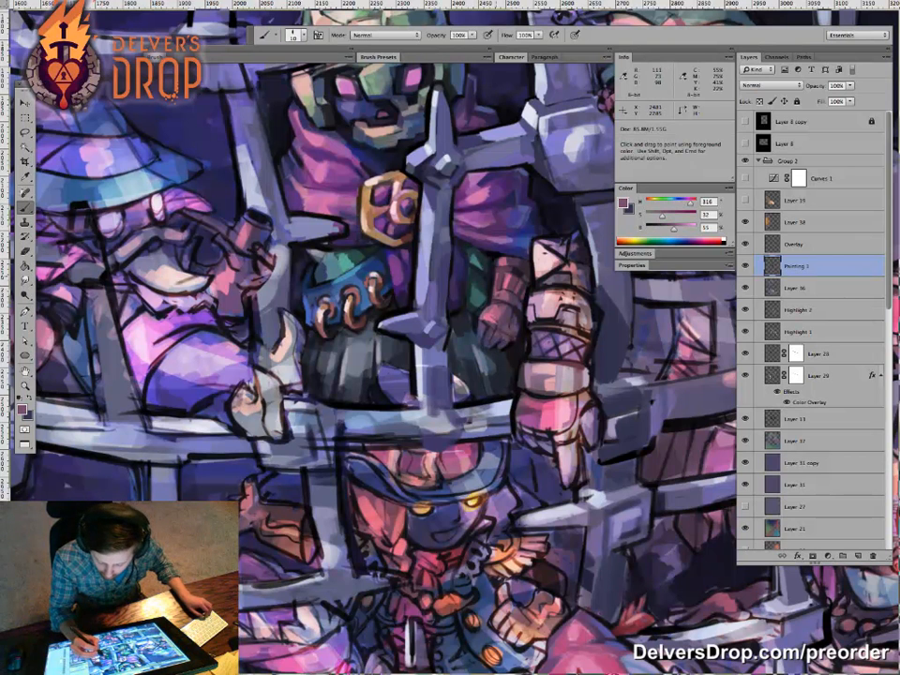
pyautogui.keyDown('alt'); pyautogui.click(504, 283); pyautogui.keyUp('alt')
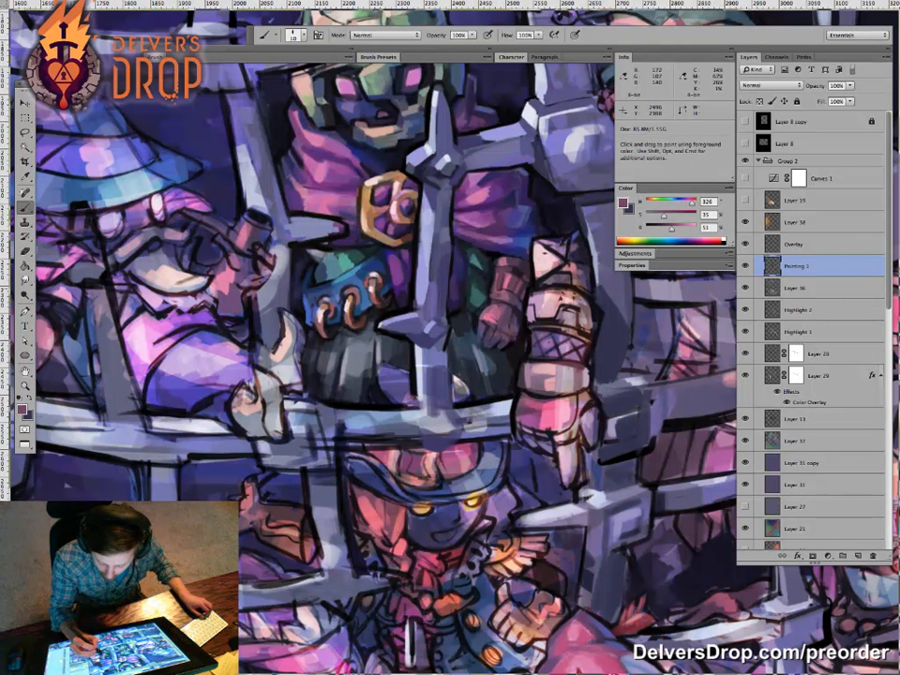
pyautogui.keyDown('alt'); pyautogui.click(501, 286); pyautogui.keyUp('alt')
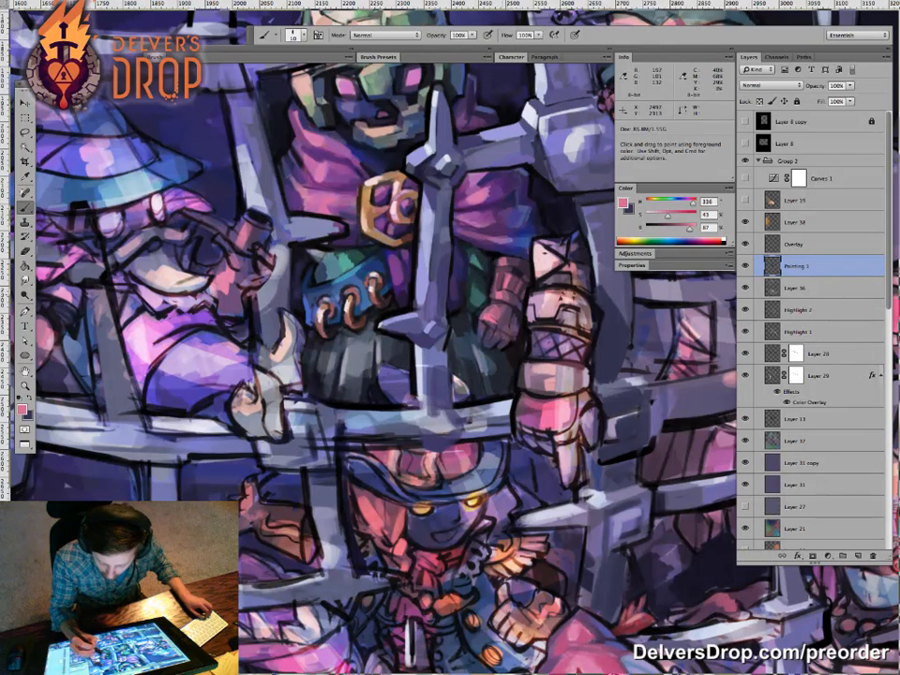
pyautogui.keyDown('alt'); pyautogui.click(510, 291); pyautogui.keyUp('alt')
# Step: Blend the knuckles and fingers of the lowered fist with sampled dusty mauve and bright pink
pyautogui.press('z')
pyautogui.moveTo(501, 295)
pyautogui.mouseDown()
pyautogui.moveTo(422, 305)
pyautogui.moveTo(522, 330)
pyautogui.moveTo(536, 321)
pyautogui.mouseUp()
pyautogui.press('b')
pyautogui.keyDown('alt'); pyautogui.click(539, 323); pyautogui.keyUp('alt')
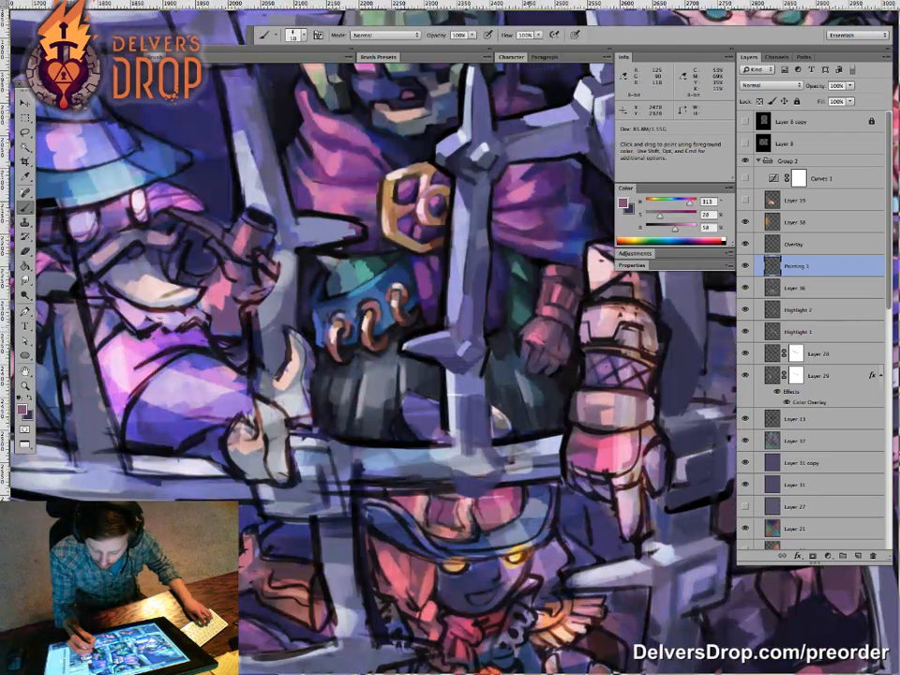
pyautogui.keyDown('alt'); pyautogui.click(541, 332); pyautogui.keyUp('alt')
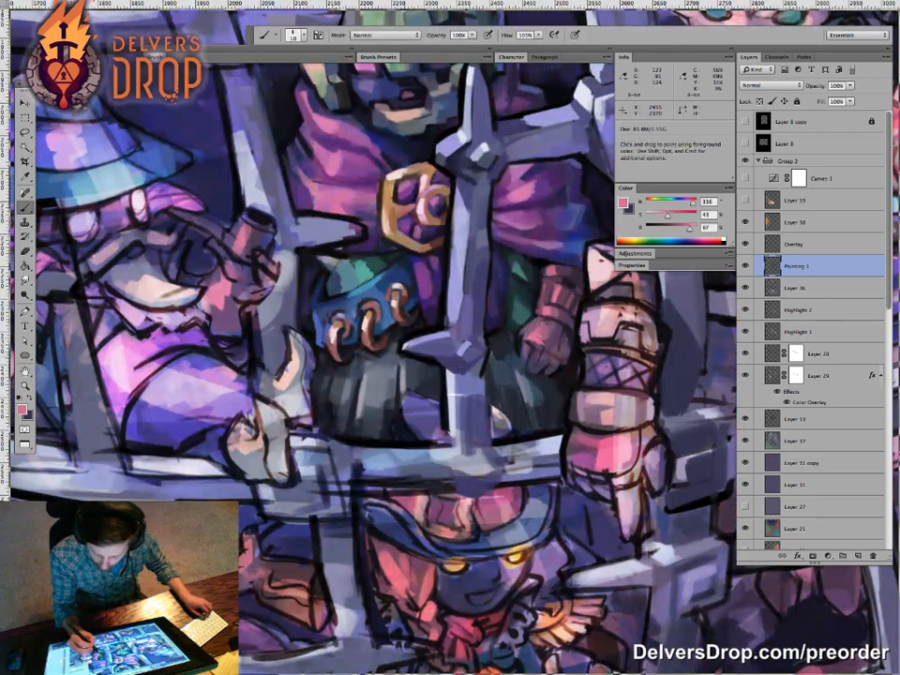
pyautogui.keyDown('alt'); pyautogui.click(416, 253); pyautogui.keyUp('alt')
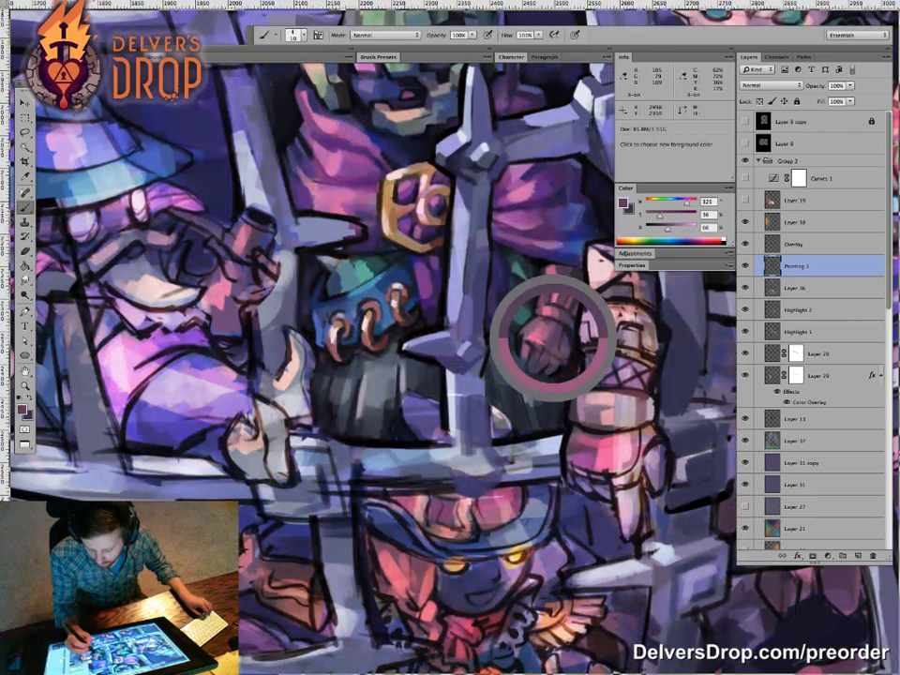
pyautogui.keyDown('alt'); pyautogui.click(535, 347); pyautogui.keyUp('alt')
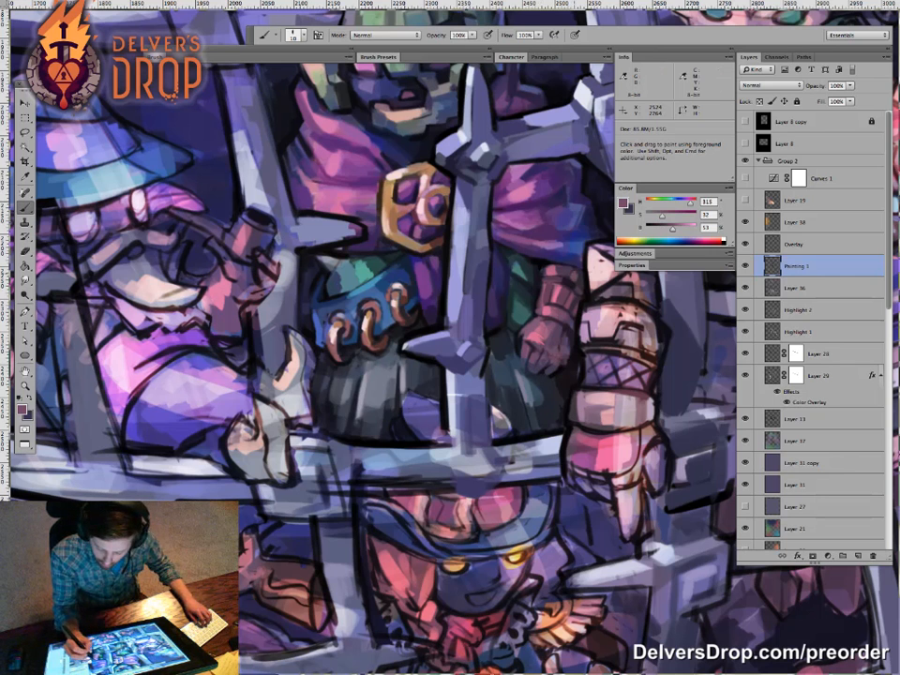
# Step: Shade the wrapped wrist above the lowered fist with sampled dark purple and muted plum
pyautogui.moveTo(605, 354)
pyautogui.mouseDown()
pyautogui.moveTo(530, 355)
pyautogui.moveTo(596, 355)
pyautogui.mouseUp()
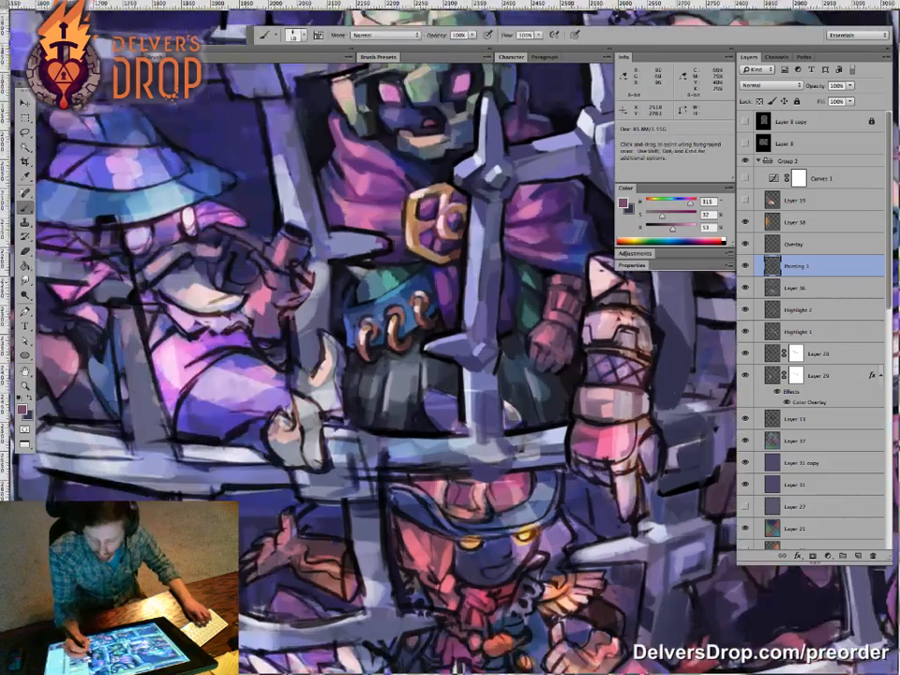
pyautogui.keyDown('alt'); pyautogui.click(553, 282); pyautogui.keyUp('alt')
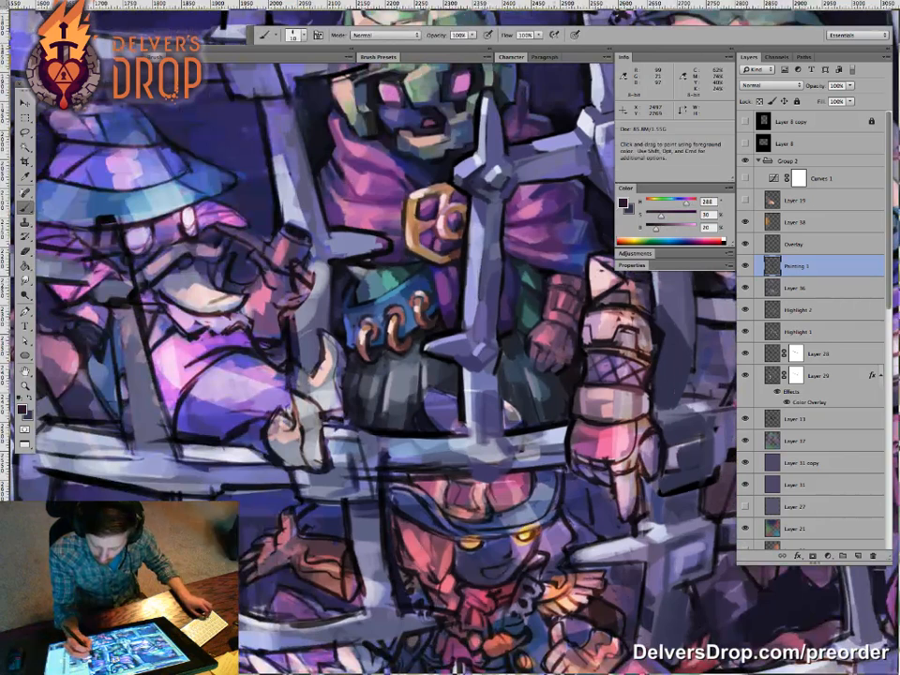
pyautogui.keyDown('super'); pyautogui.click(570, 295); pyautogui.keyUp('super')
pyautogui.keyDown('alt'); pyautogui.click(492, 110); pyautogui.keyUp('alt')
pyautogui.keyDown('alt'); pyautogui.click(499, 141); pyautogui.keyUp('alt')
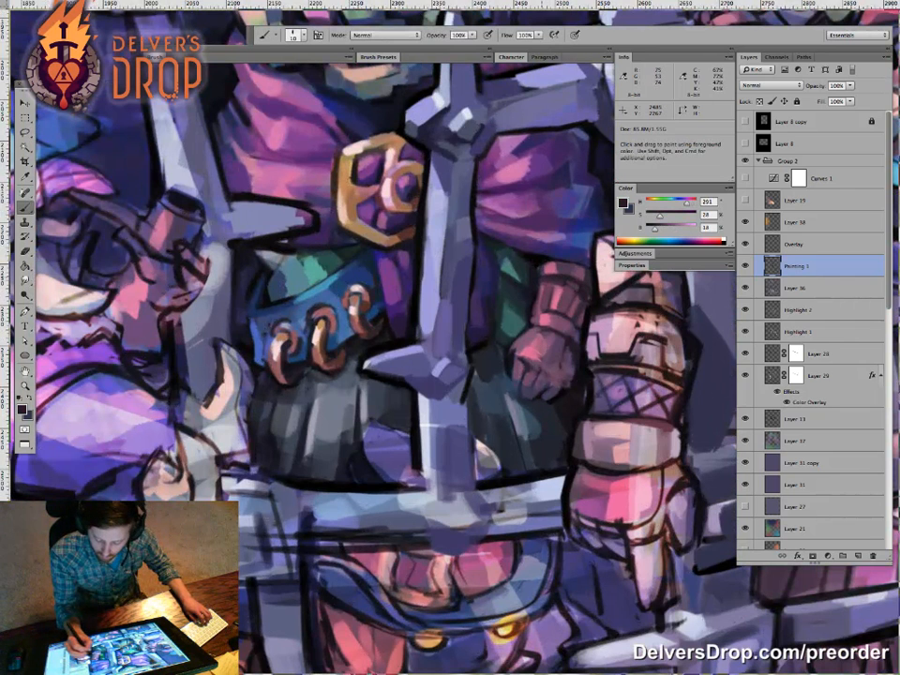
pyautogui.keyDown('alt'); pyautogui.click(570, 285); pyautogui.keyUp('alt')
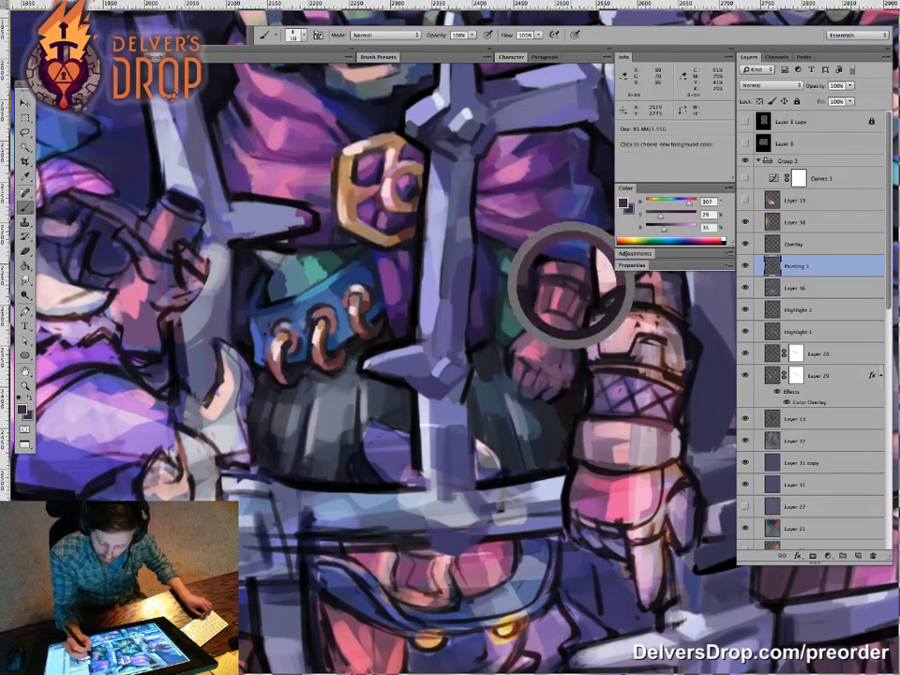
# Step: Deepen the shadow where the wrapped wrist meets the cloak with sampled dark plum tones
pyautogui.press('z')
pyautogui.keyDown('alt'); pyautogui.click(644, 362); pyautogui.keyUp('alt')
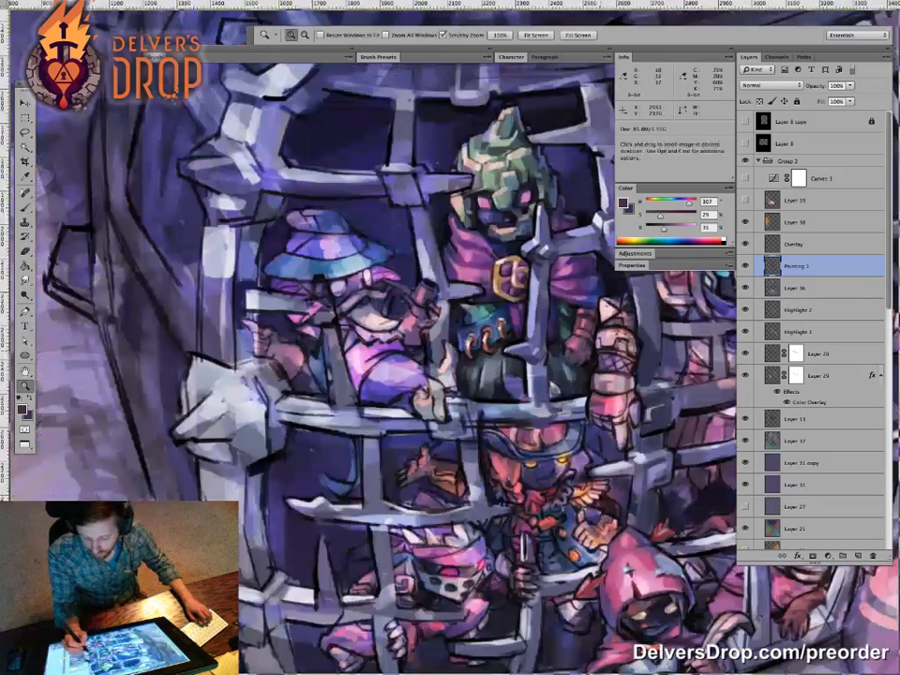
pyautogui.click(600, 309)
pyautogui.press('b')
pyautogui.keyDown('alt'); pyautogui.click(495, 111); pyautogui.keyUp('alt')
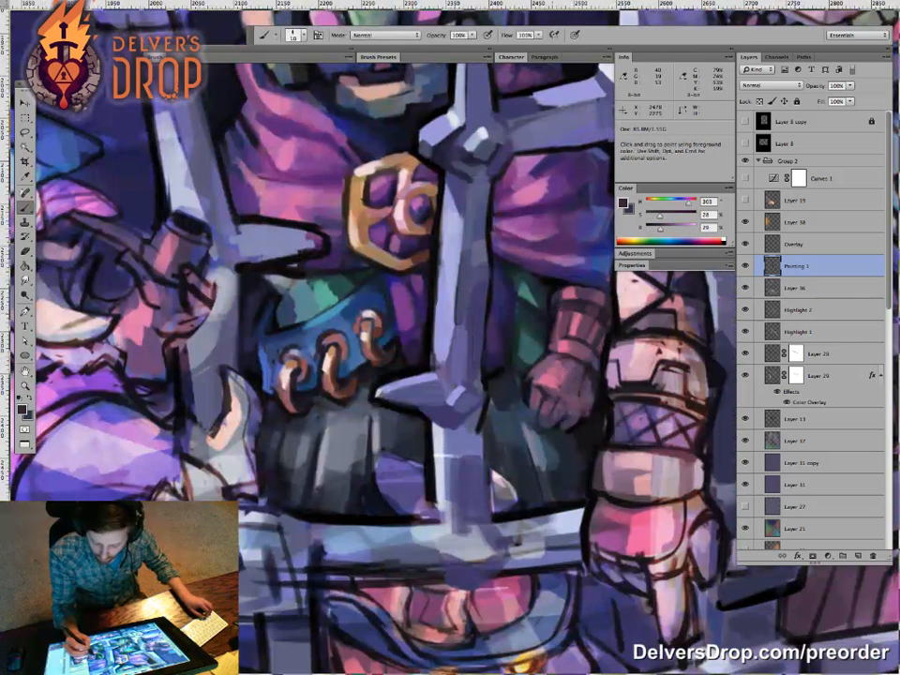
pyautogui.keyDown('alt'); pyautogui.click(511, 113); pyautogui.keyUp('alt')
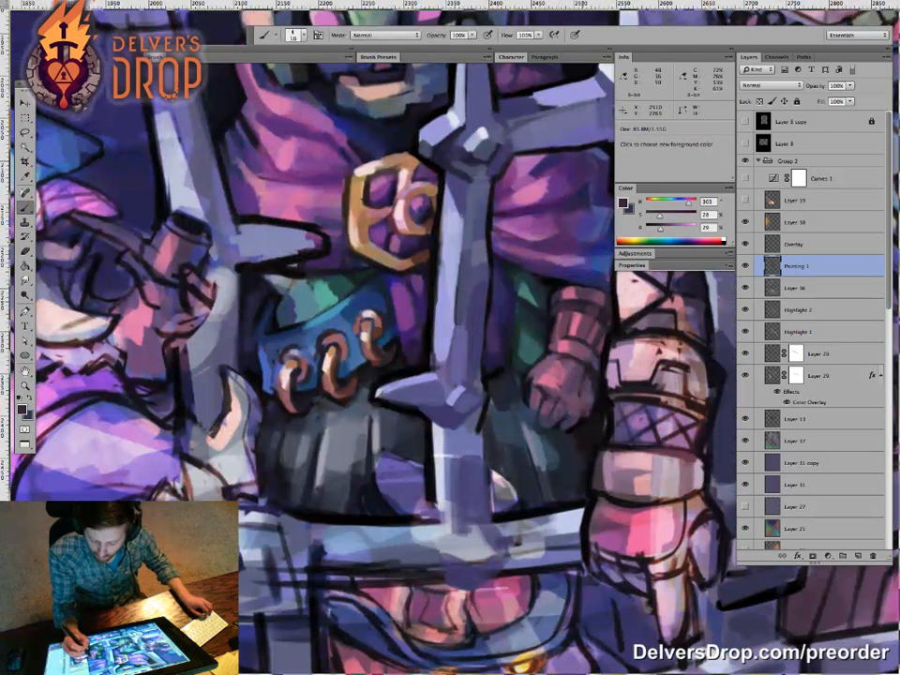
# Step: Review the caged characters with the interface panels hidden, and restore the panels
pyautogui.press('z')
pyautogui.keyDown('alt'); pyautogui.click(550, 375); pyautogui.keyUp('alt')
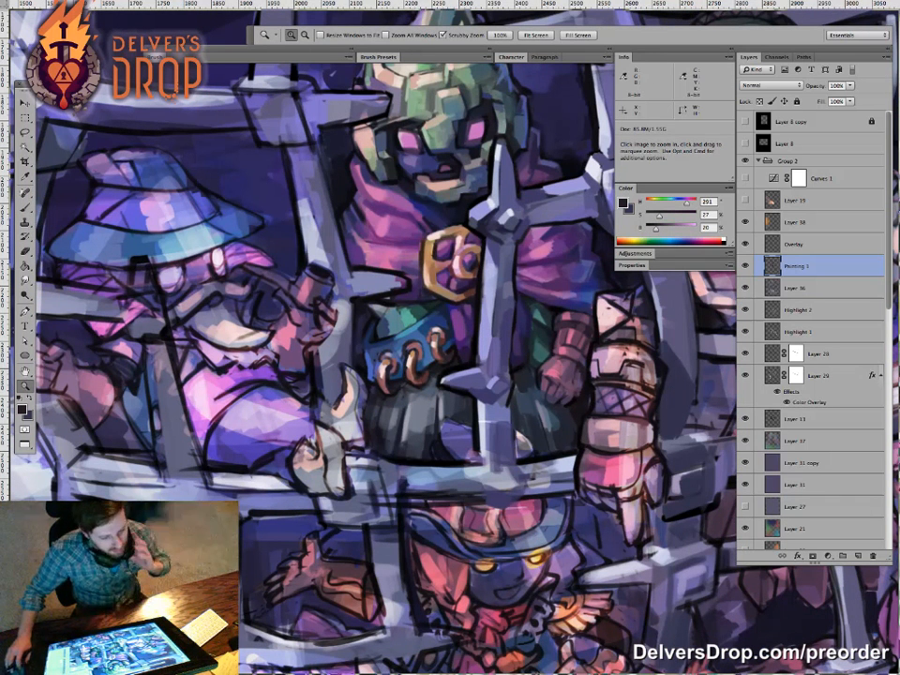
pyautogui.press('Tab')
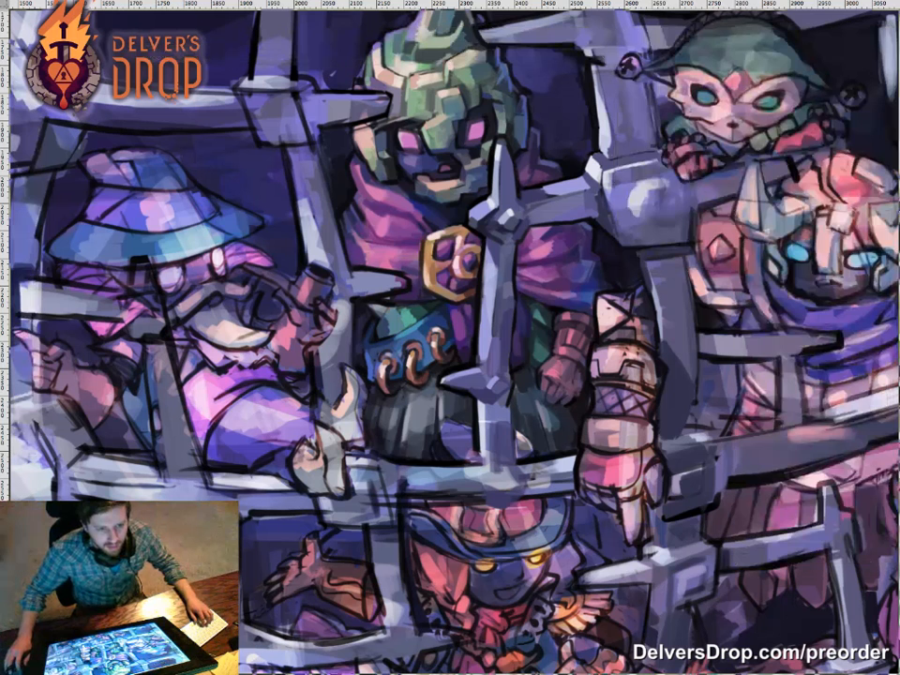
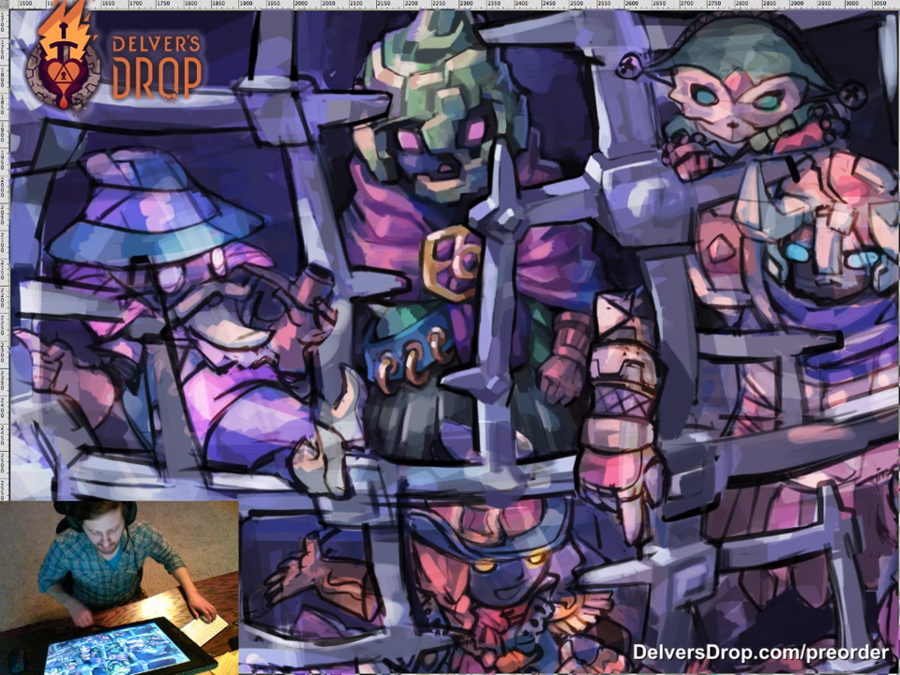
pyautogui.press('Tab')
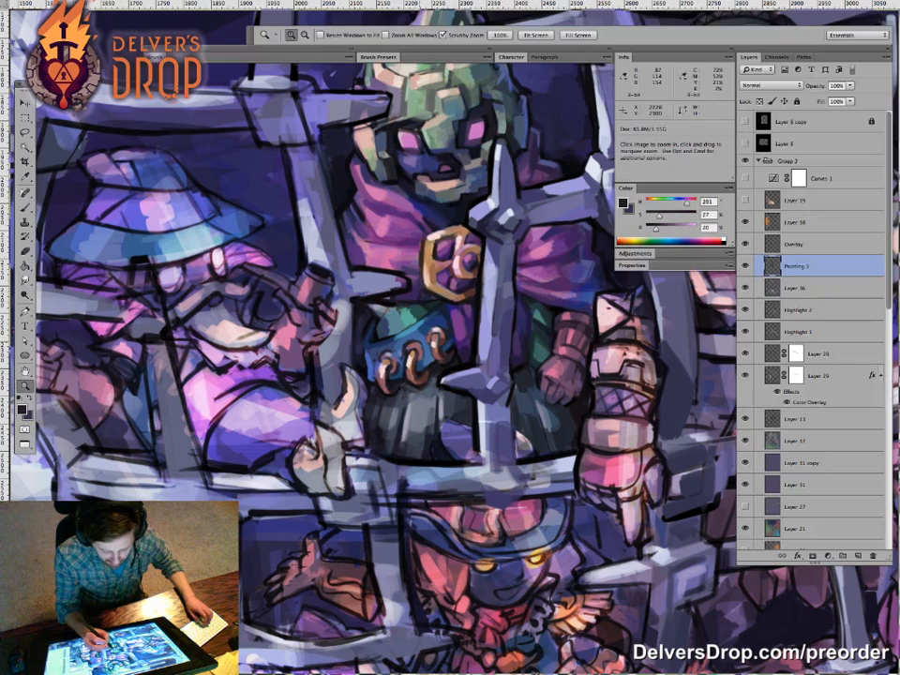
# Step: Touch up the cage bar and dark gap beside the magenta cloak with sampled slate blue and near-black indigo
pyautogui.moveTo(421, 310); pyautogui.dragTo(395, 309)
pyautogui.moveTo(375, 246); pyautogui.dragTo(427, 309)
pyautogui.press('b')
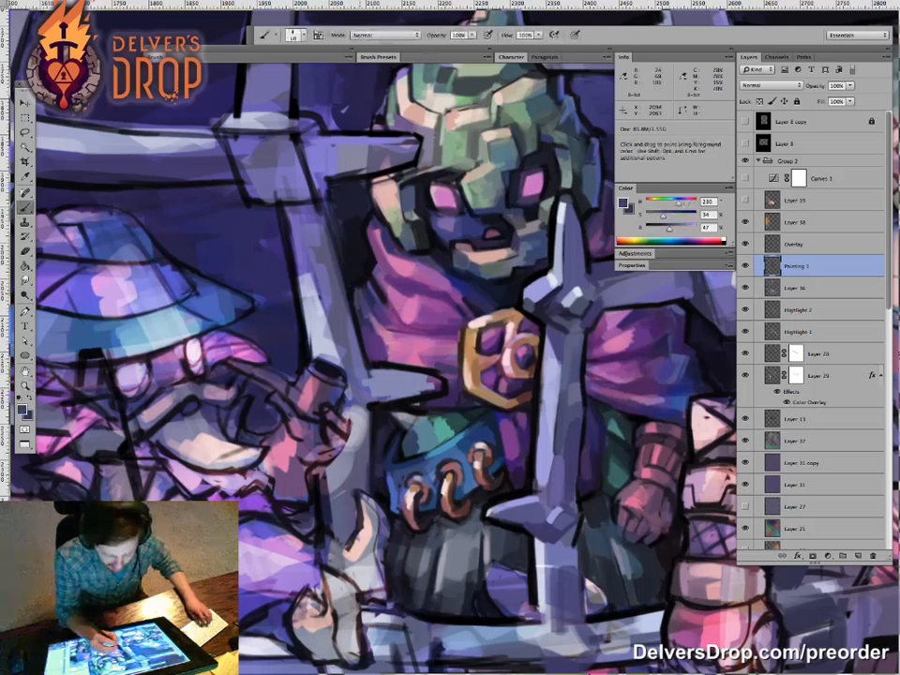
pyautogui.press('z')
pyautogui.hotkey('ctrl', '-')
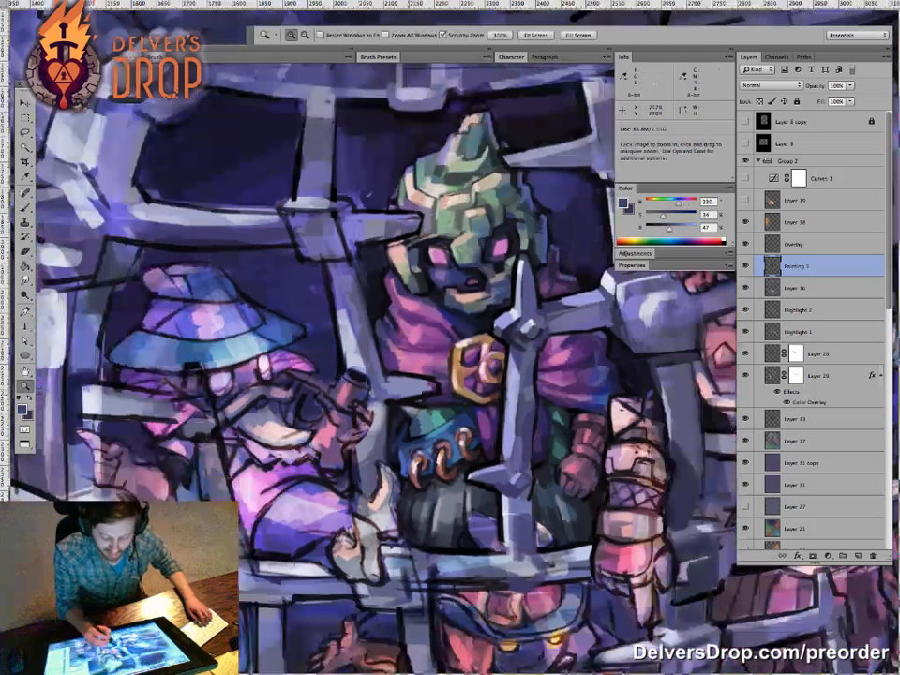
pyautogui.press('v')
pyautogui.moveTo(697, 354); pyautogui.dragTo(669, 339)
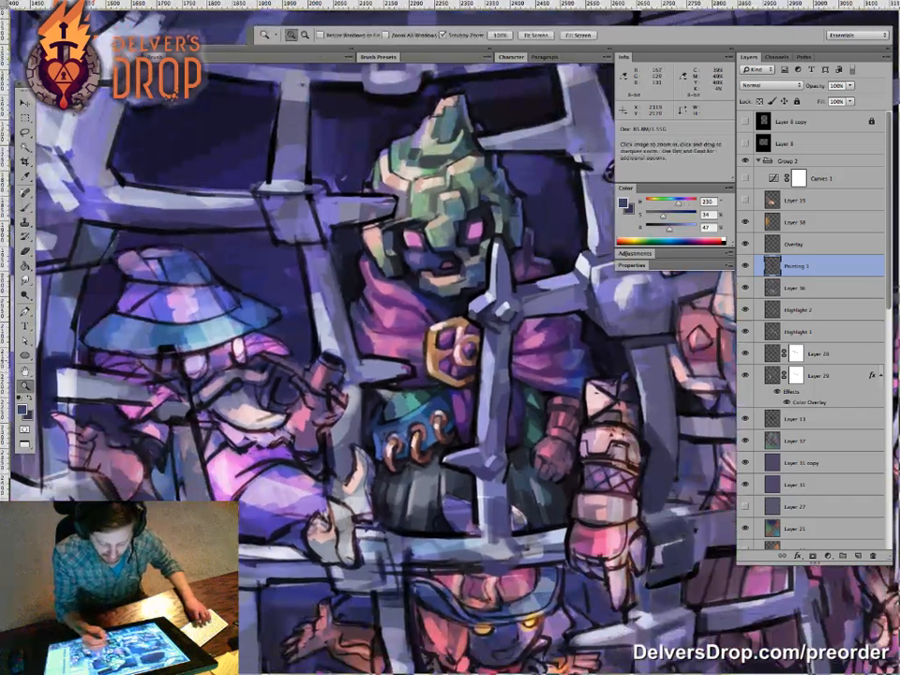
pyautogui.keyDown('alt'); pyautogui.click(360, 293); pyautogui.keyUp('alt')
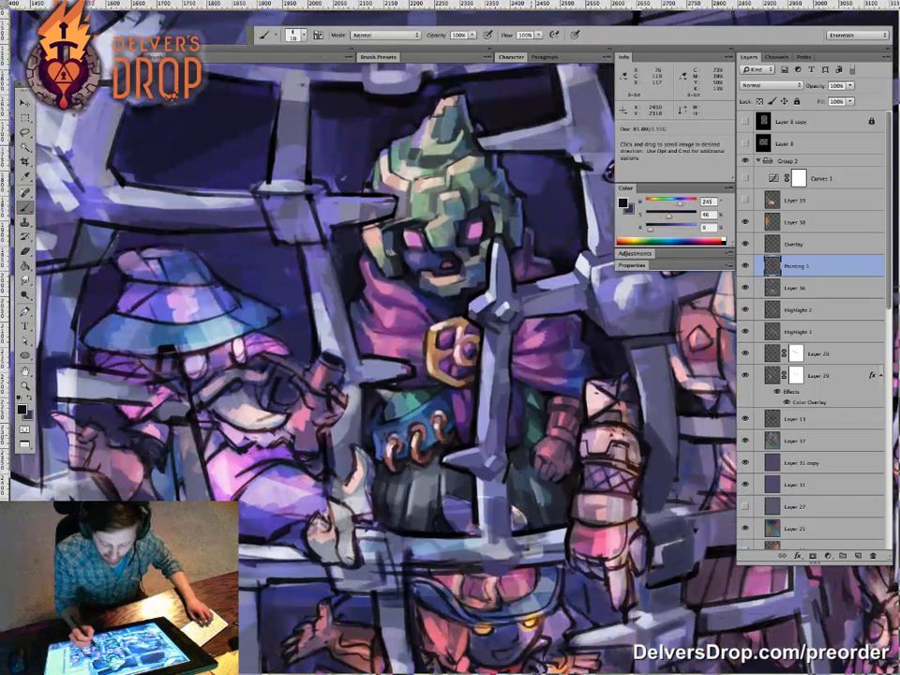
pyautogui.moveTo(502, 407); pyautogui.dragTo(477, 396)
pyautogui.moveTo(527, 429); pyautogui.dragTo(520, 427)
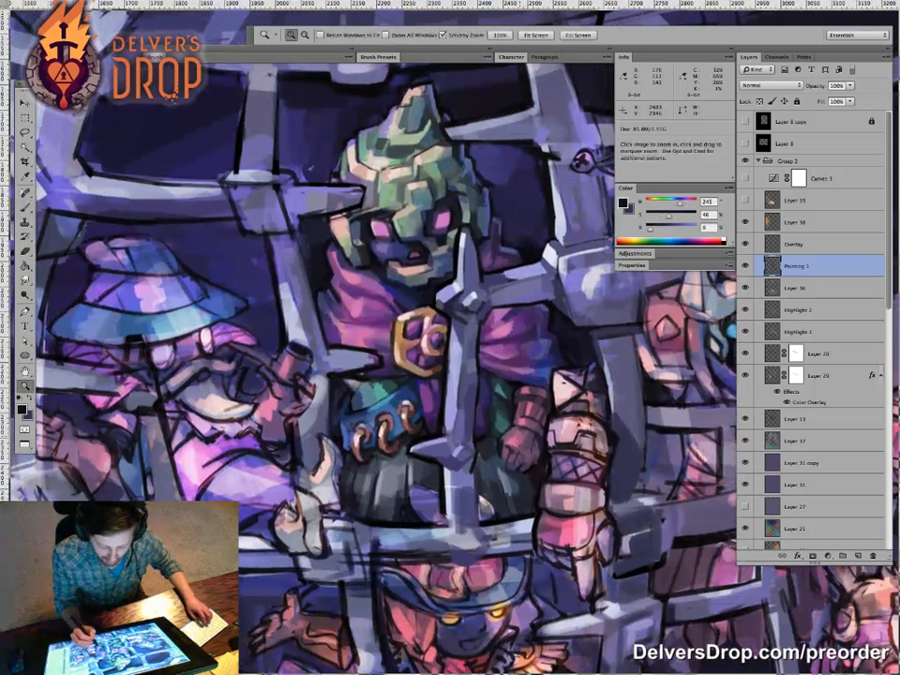
pyautogui.press('b')
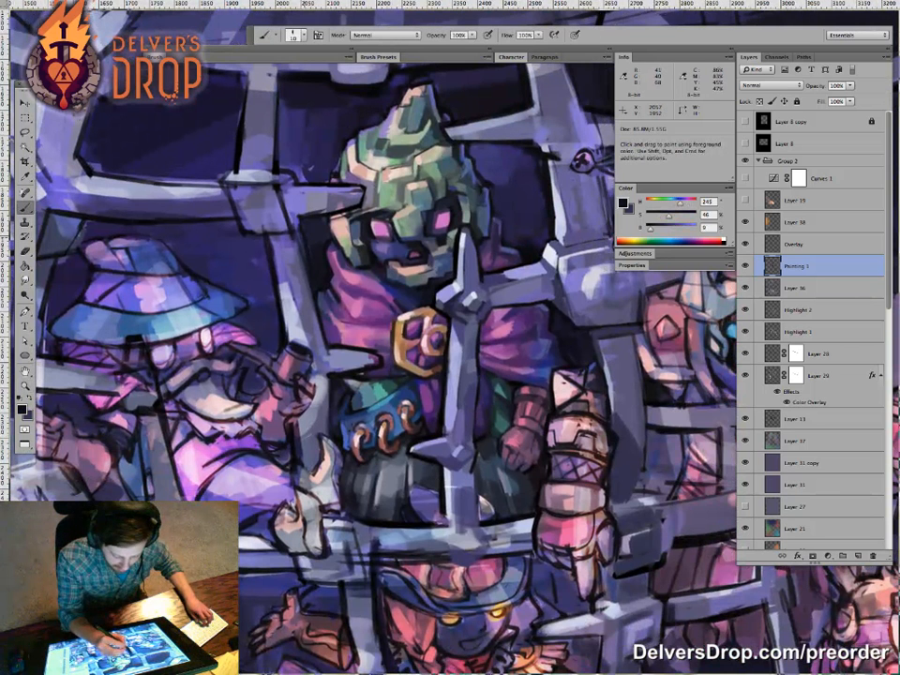
# Step: Repaint the cage bar joint and spike beside the green helmet with sampled violet, dark indigo and muted slate purple
pyautogui.moveTo(383, 229); pyautogui.dragTo(411, 286)
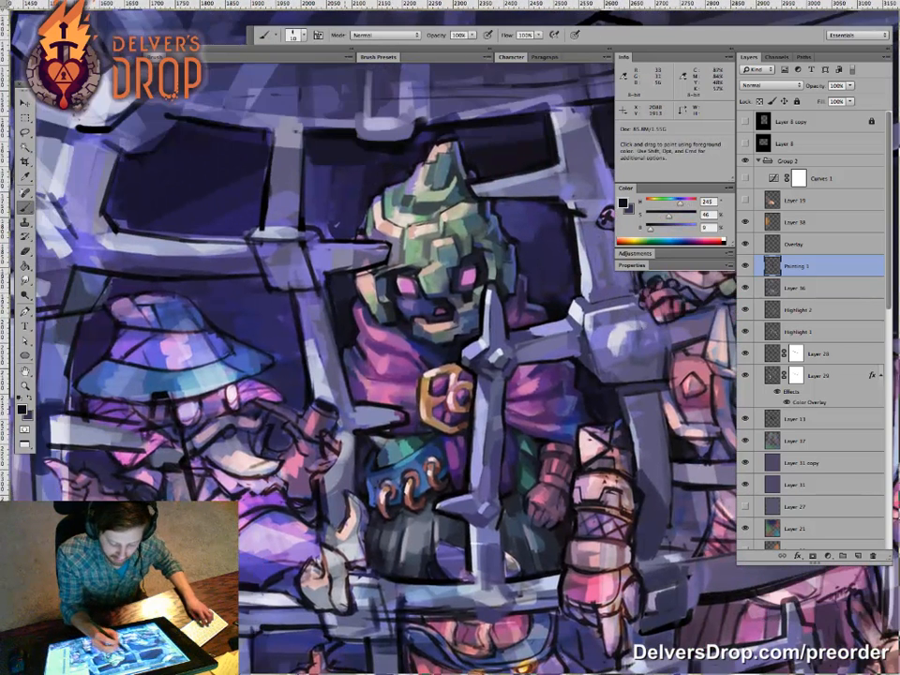
pyautogui.keyDown('alt'); pyautogui.click(316, 266); pyautogui.keyUp('alt')
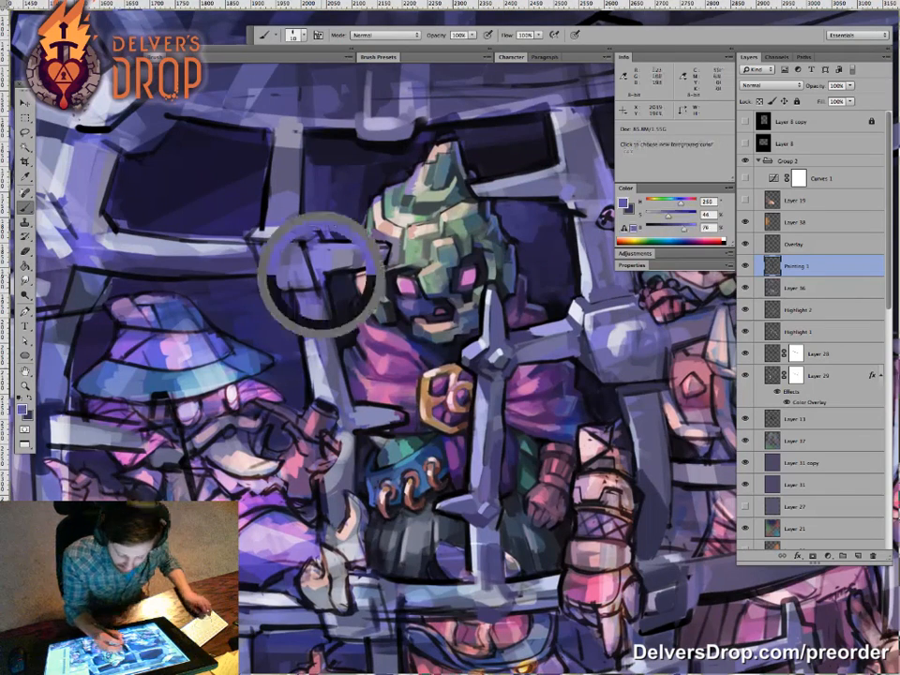
pyautogui.press('super+minus')
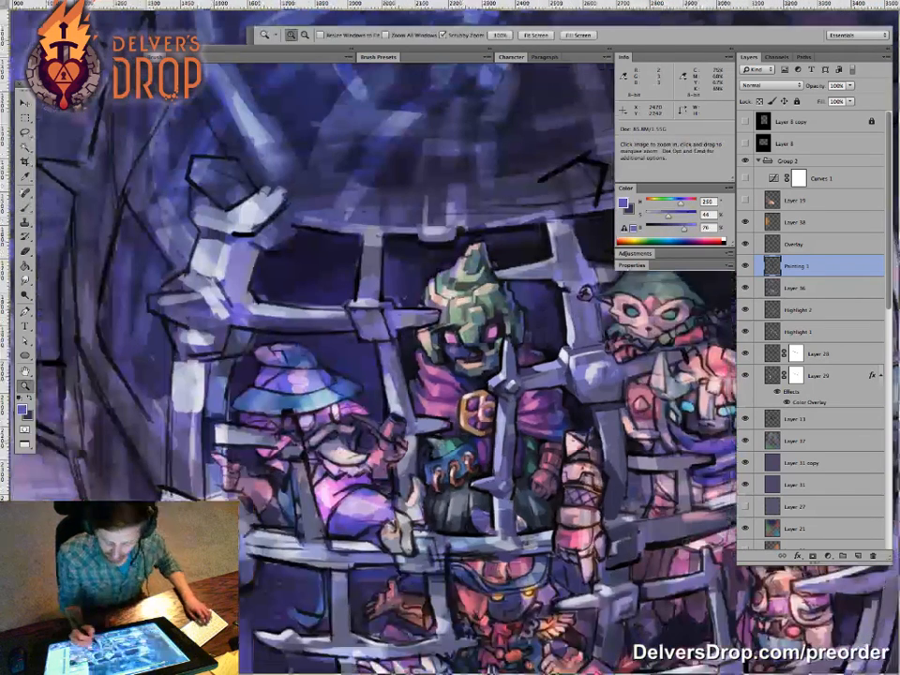
pyautogui.press('b')
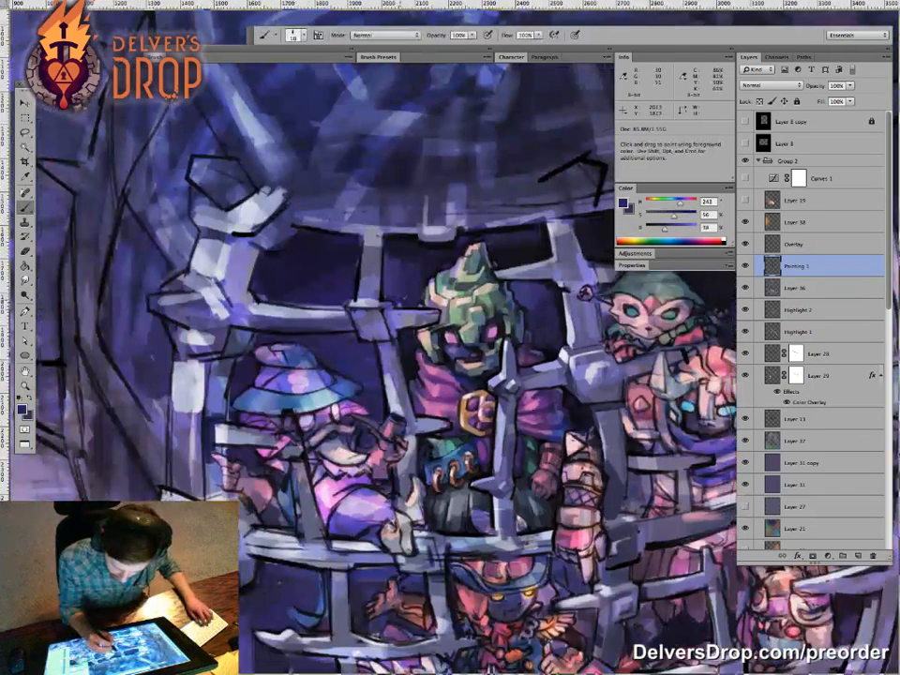
pyautogui.keyDown('alt'); pyautogui.click(445, 268); pyautogui.keyUp('alt')
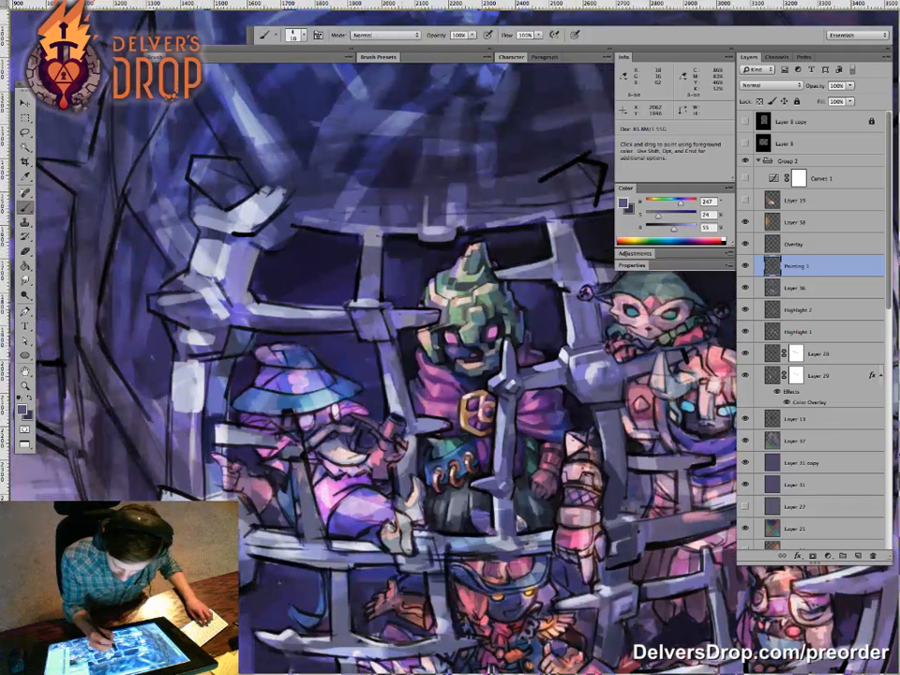
pyautogui.keyDown('alt'); pyautogui.click(427, 289); pyautogui.keyUp('alt')
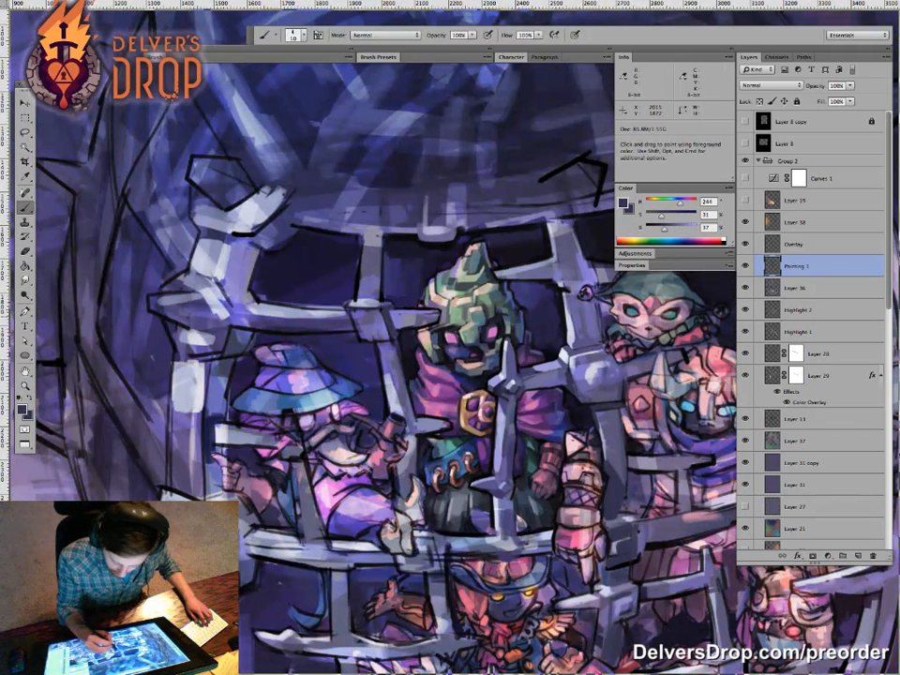
pyautogui.keyDown('alt'); pyautogui.click(398, 319); pyautogui.keyUp('alt')
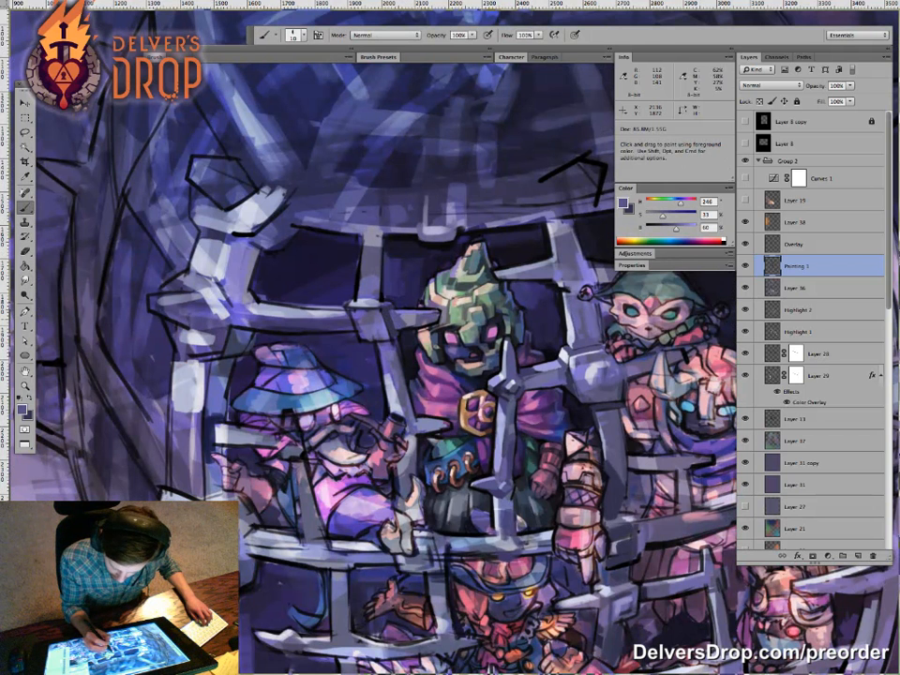
# Step: Refine the tip of the cage spike touching the green helmet with sampled dark purple, black and pale tones
pyautogui.keyDown('super'); pyautogui.click(437, 332); pyautogui.keyUp('super')
pyautogui.keyDown('alt'); pyautogui.click(421, 315); pyautogui.keyUp('alt')
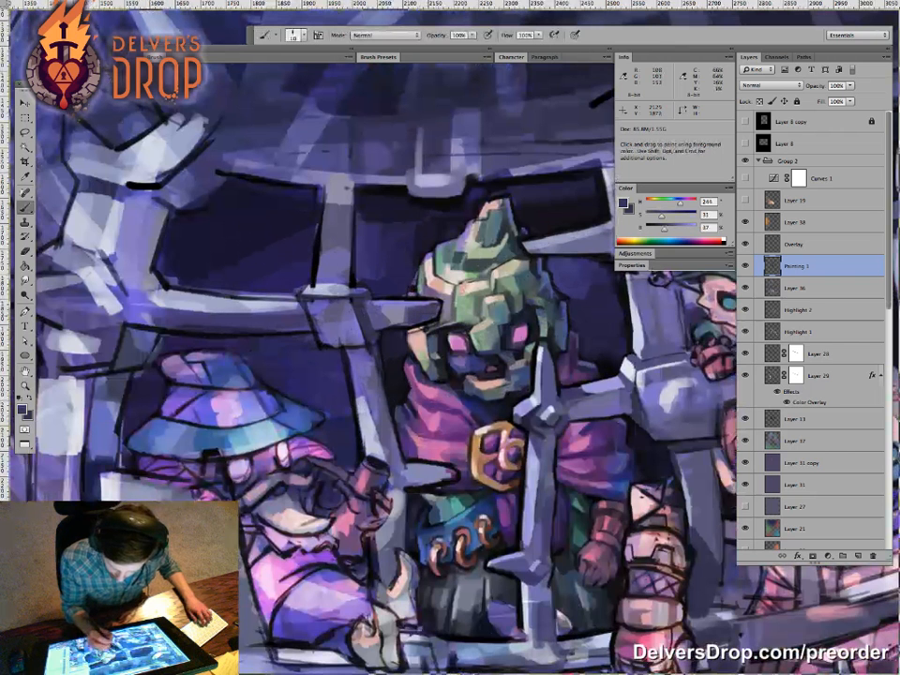
pyautogui.keyDown('alt'); pyautogui.click(429, 309); pyautogui.keyUp('alt')
pyautogui.moveTo(438, 310)
pyautogui.mouseDown()
pyautogui.moveTo(433, 317)
pyautogui.moveTo(439, 303)
pyautogui.mouseUp()
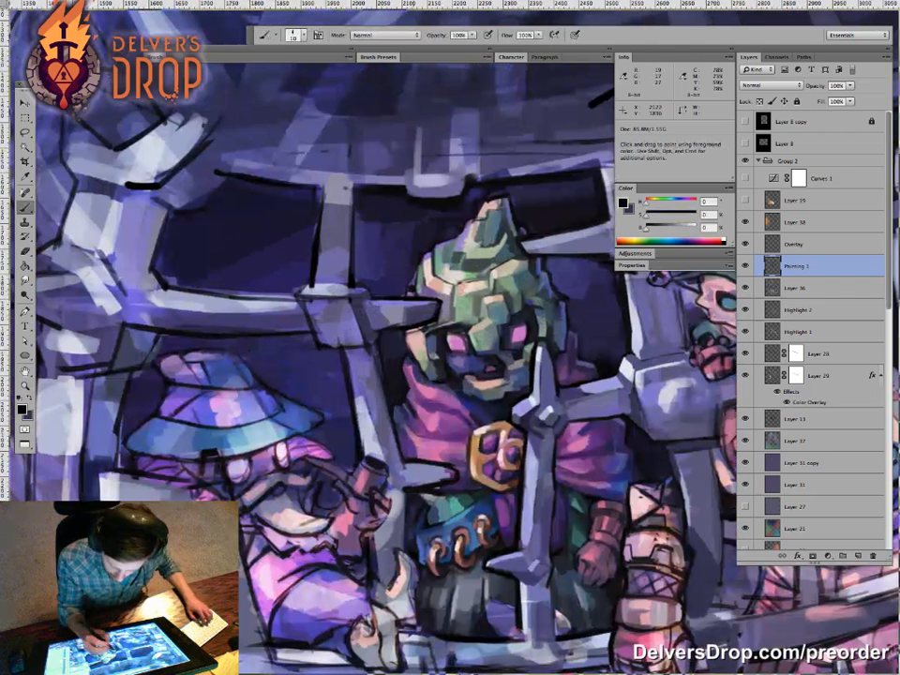
pyautogui.keyDown('alt'); pyautogui.click(456, 343); pyautogui.keyUp('alt')
pyautogui.moveTo(503, 374); pyautogui.dragTo(474, 367)
pyautogui.keyDown('alt'); pyautogui.click(397, 300); pyautogui.keyUp('alt')
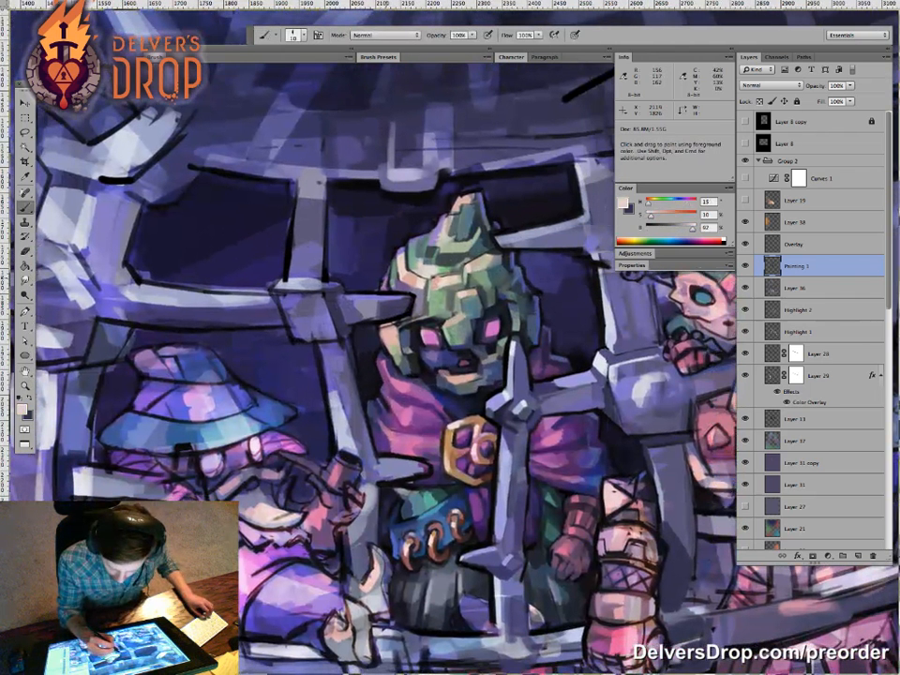
# Step: Darken the cage gaps around the green helmet with sampled near-black indigo, adjusting the brush size to 30
pyautogui.keyDown('alt'); pyautogui.click(374, 342); pyautogui.keyUp('alt')
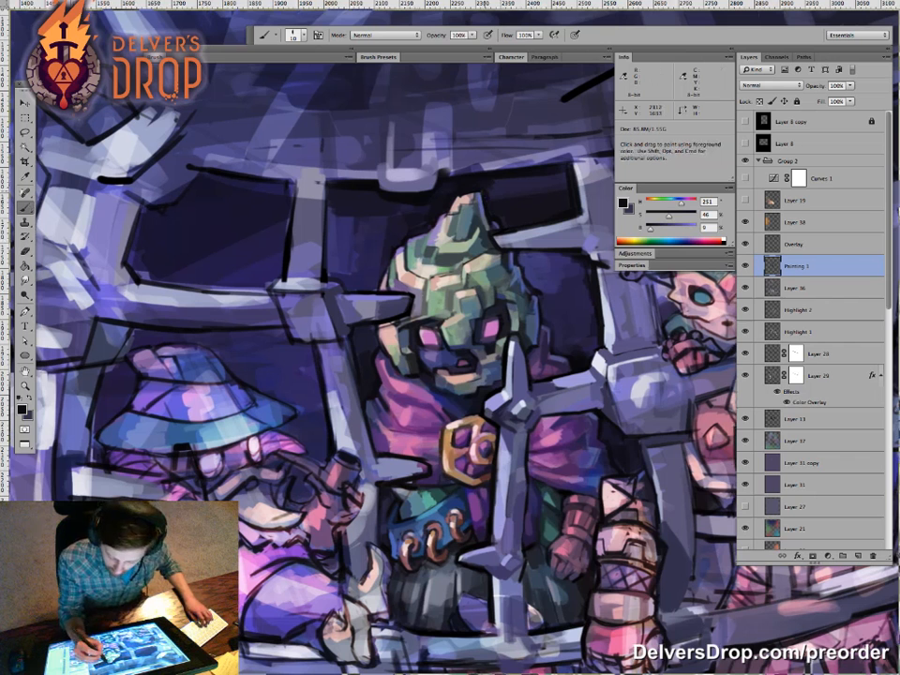
pyautogui.press(']')
pyautogui.press(']')
pyautogui.press(']')
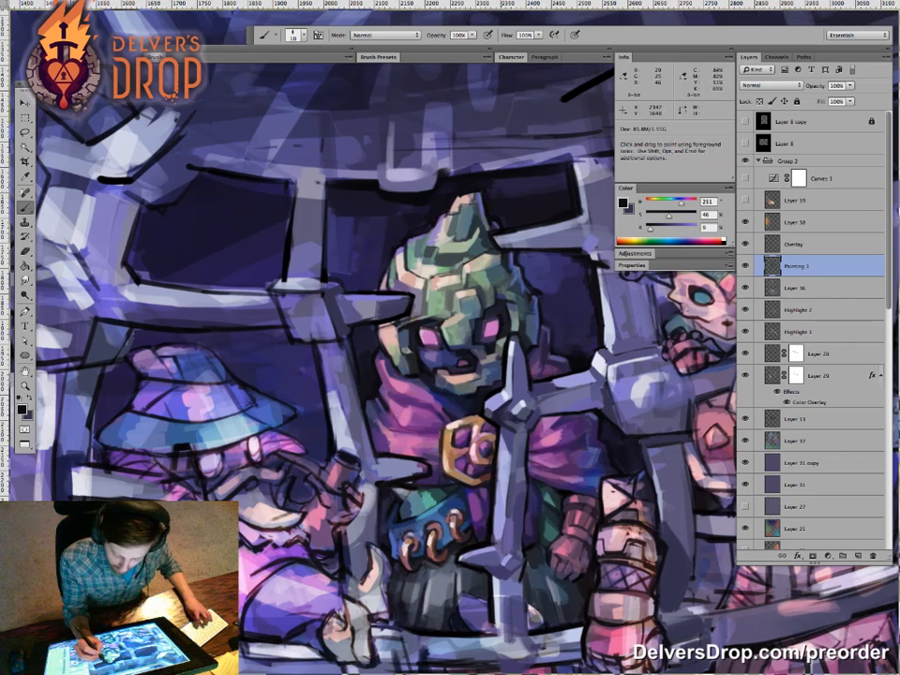
pyautogui.press('[')
pyautogui.press('[')
pyautogui.press('[')
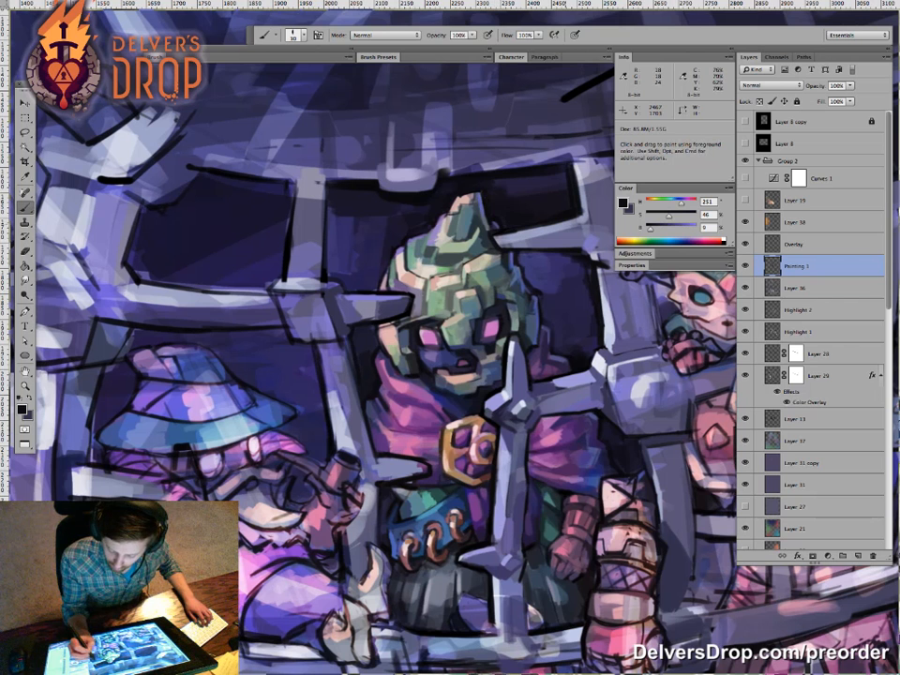
# Step: Paint the dark cage gap behind the tip of the green helmet with sampled near-black and dark blue tones
pyautogui.keyDown('alt'); pyautogui.click(506, 236); pyautogui.keyUp('alt')
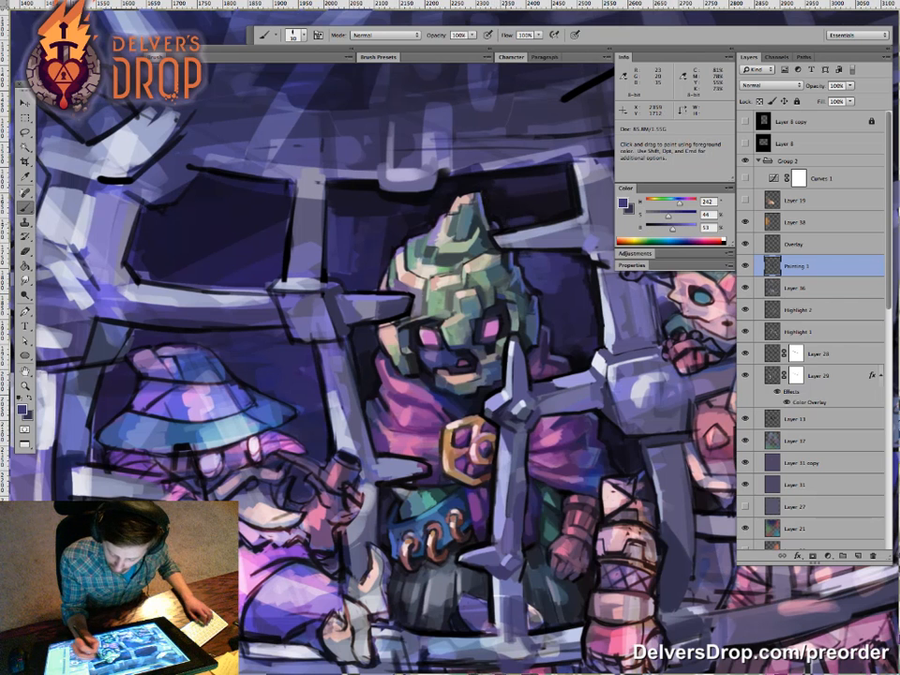
pyautogui.keyDown('alt'); pyautogui.click(503, 202); pyautogui.keyUp('alt')
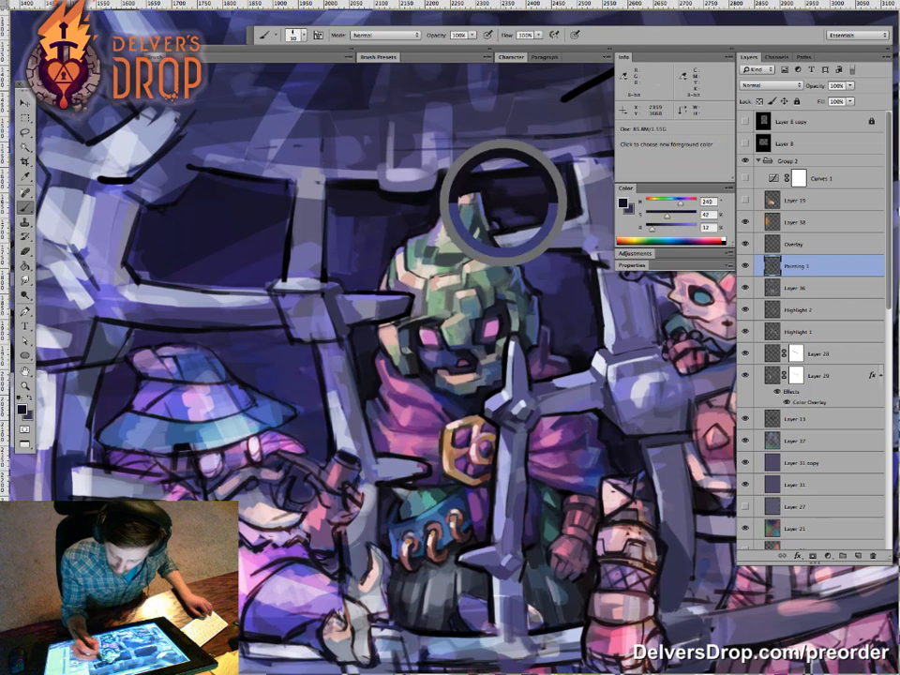
pyautogui.keyDown('alt'); pyautogui.click(516, 216); pyautogui.keyUp('alt')
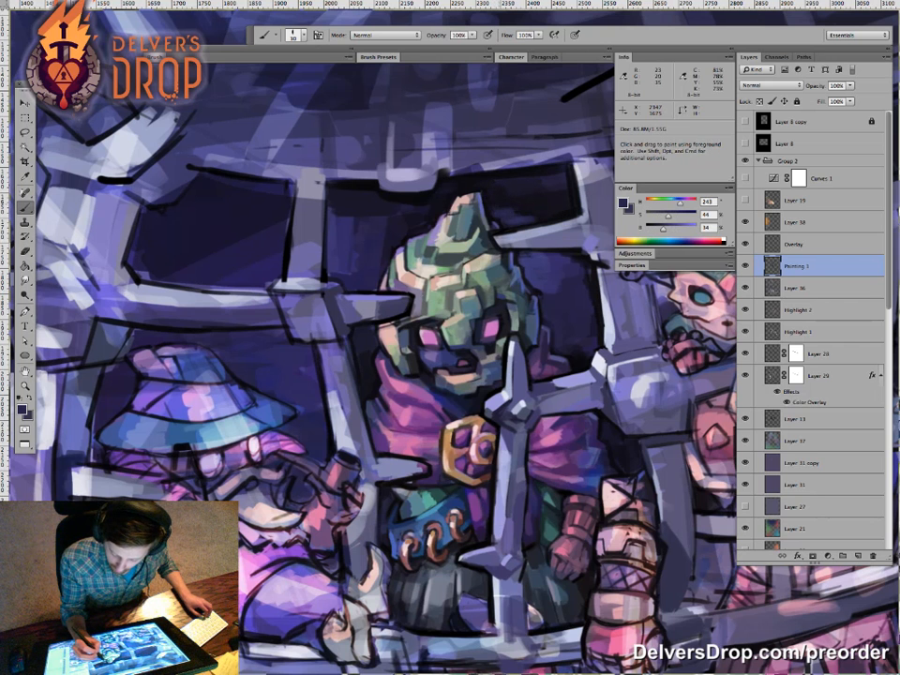
pyautogui.keyDown('alt'); pyautogui.click(527, 201); pyautogui.keyUp('alt')
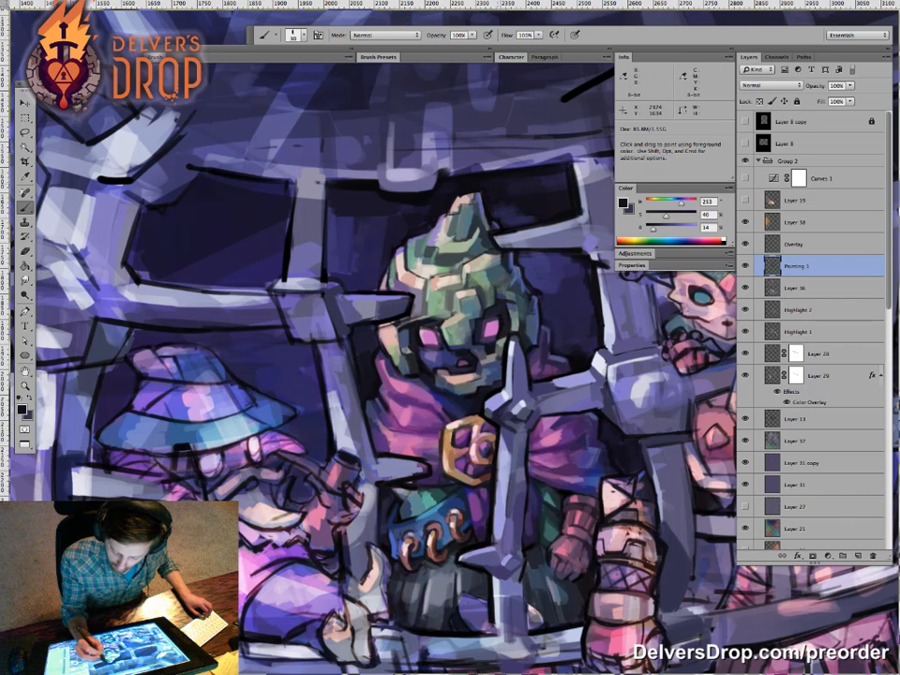
pyautogui.keyDown('alt'); pyautogui.click(501, 132); pyautogui.keyUp('alt')
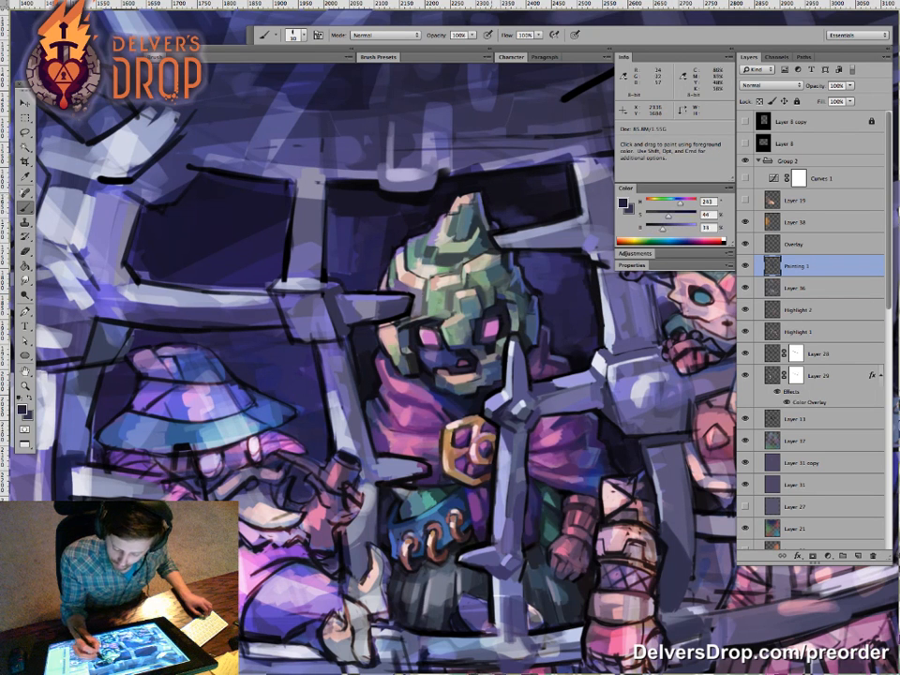
# Step: Touch up the dark background between the green-helmeted character and the neighbouring vertical cage bar, using sampled blues and near-blacks
pyautogui.press('z')
pyautogui.moveTo(586, 289)
pyautogui.mouseDown()
pyautogui.moveTo(485, 302)
pyautogui.moveTo(461, 316)
pyautogui.mouseUp()
pyautogui.press('b')
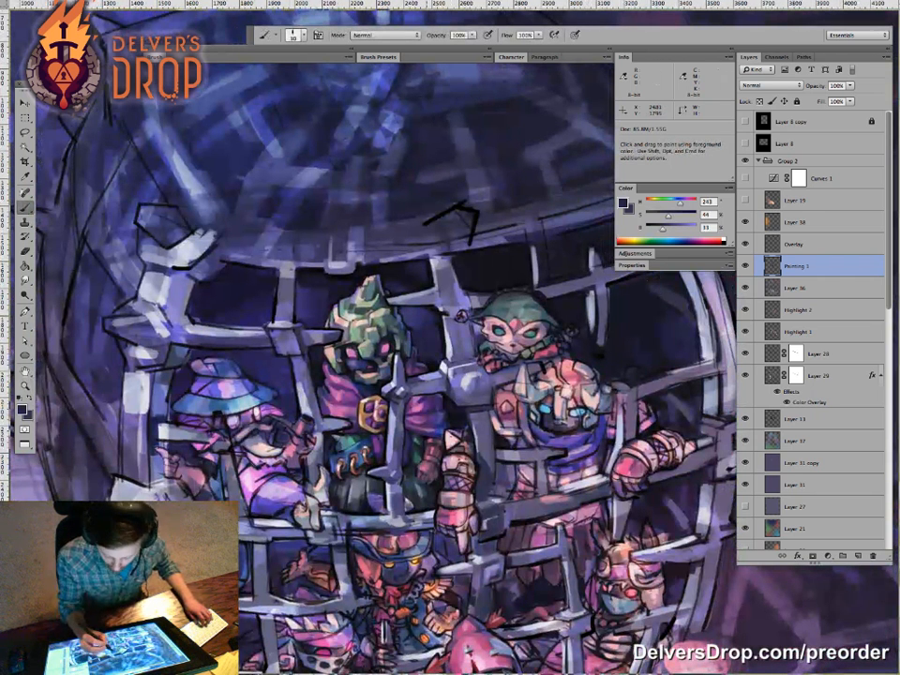
pyautogui.keyDown('alt'); pyautogui.click(451, 308); pyautogui.keyUp('alt')
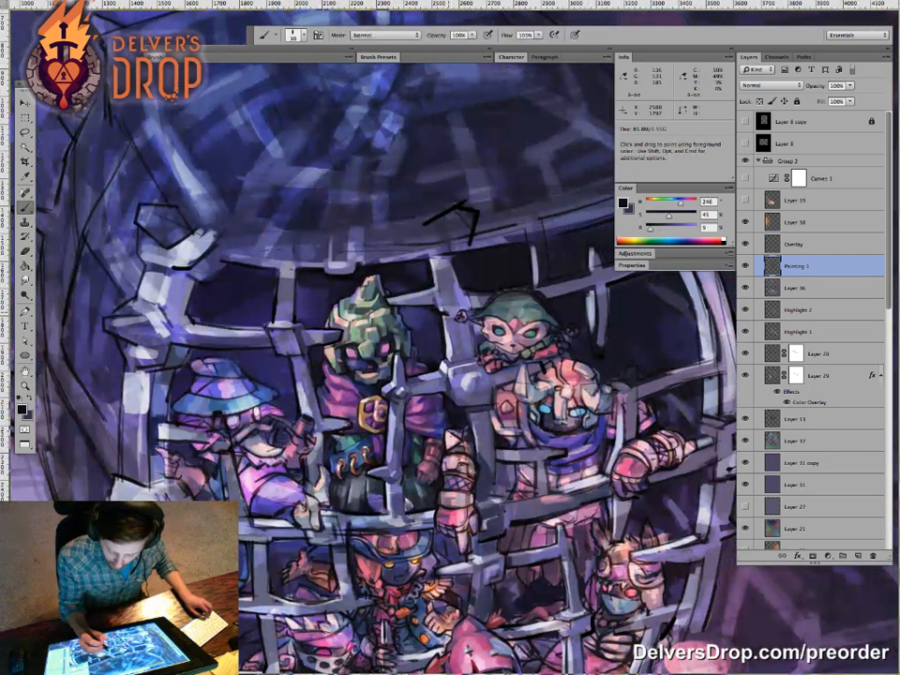
pyautogui.press('super+equal')
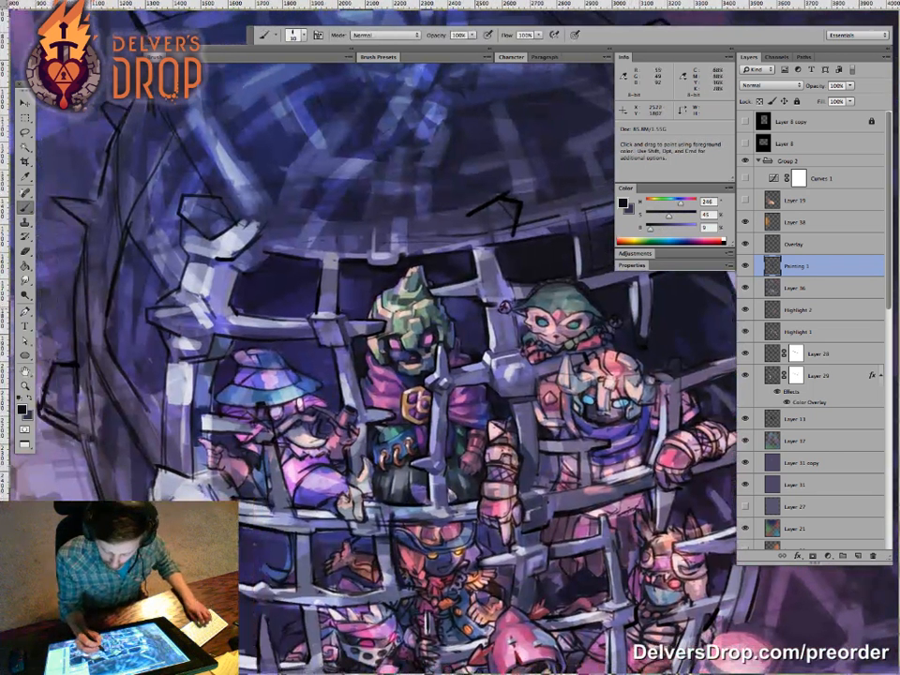
pyautogui.keyDown('alt'); pyautogui.click(504, 307); pyautogui.keyUp('alt')
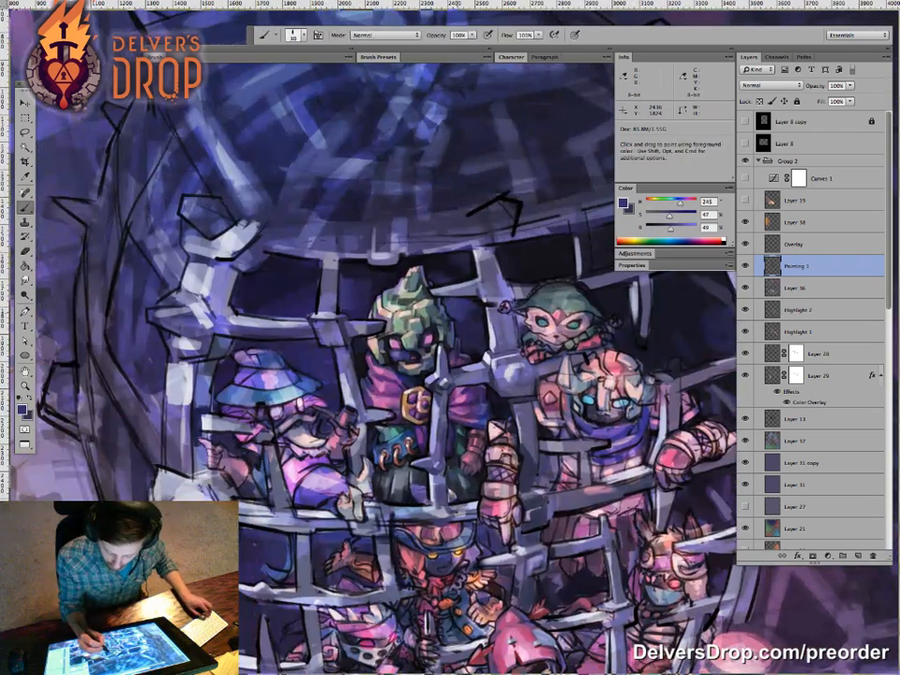
pyautogui.moveTo(467, 389); pyautogui.dragTo(399, 389)
pyautogui.moveTo(454, 366); pyautogui.dragTo(534, 364)
pyautogui.keyDown('alt'); pyautogui.click(494, 306); pyautogui.keyUp('alt')
pyautogui.moveTo(457, 307)
pyautogui.mouseDown()
pyautogui.moveTo(487, 310)
pyautogui.moveTo(495, 323)
pyautogui.mouseUp()
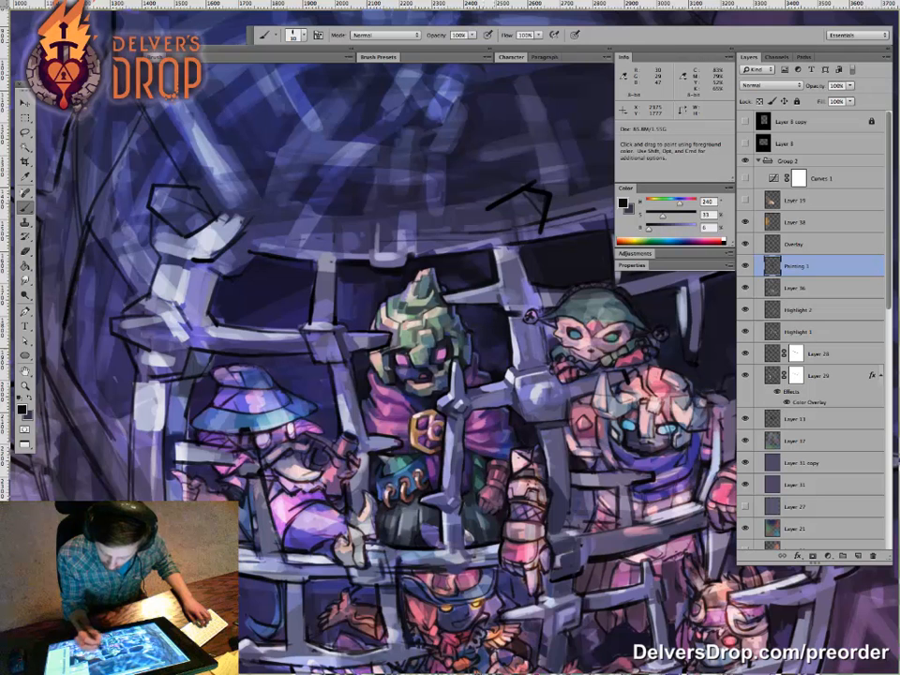
# Step: Paint sampled dark blue strokes with a size 10 brush in the gap between the green helmet and the adjacent cage bar
pyautogui.moveTo(487, 422); pyautogui.dragTo(422, 422)
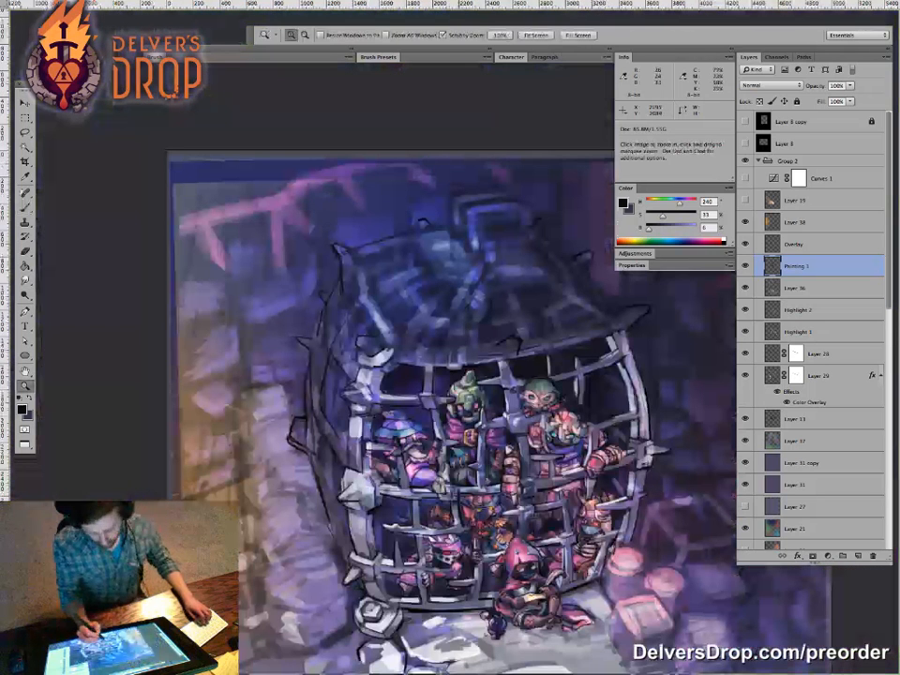
pyautogui.press('b')
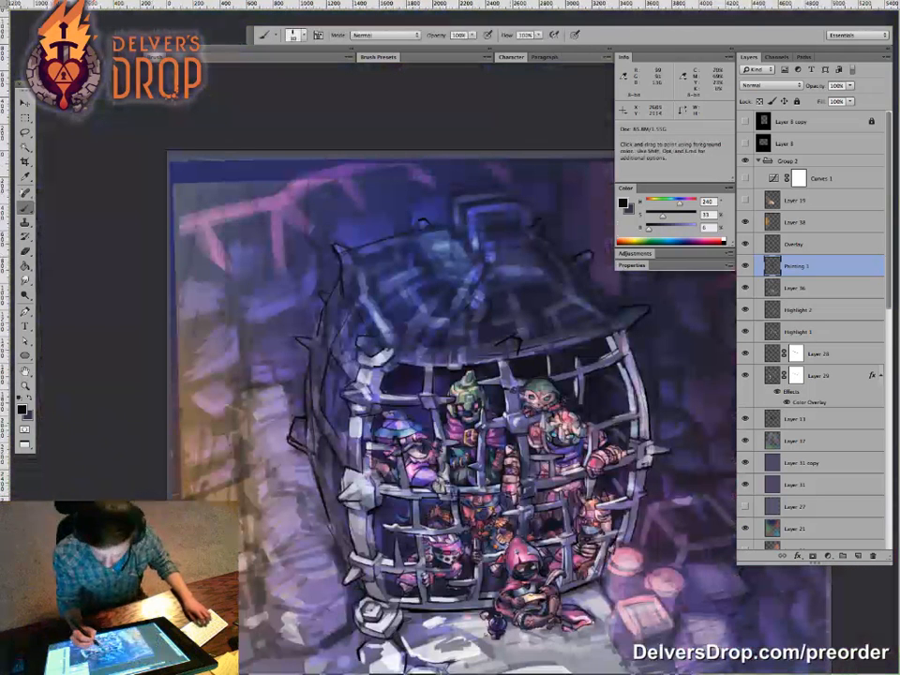
pyautogui.moveTo(469, 414); pyautogui.dragTo(525, 414)
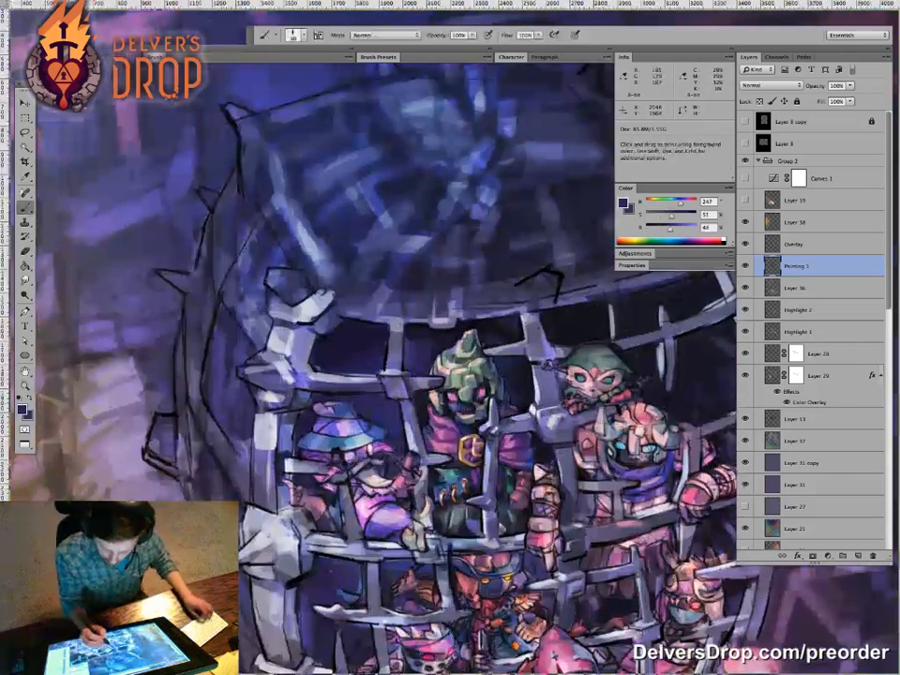
pyautogui.moveTo(469, 431); pyautogui.dragTo(521, 431)
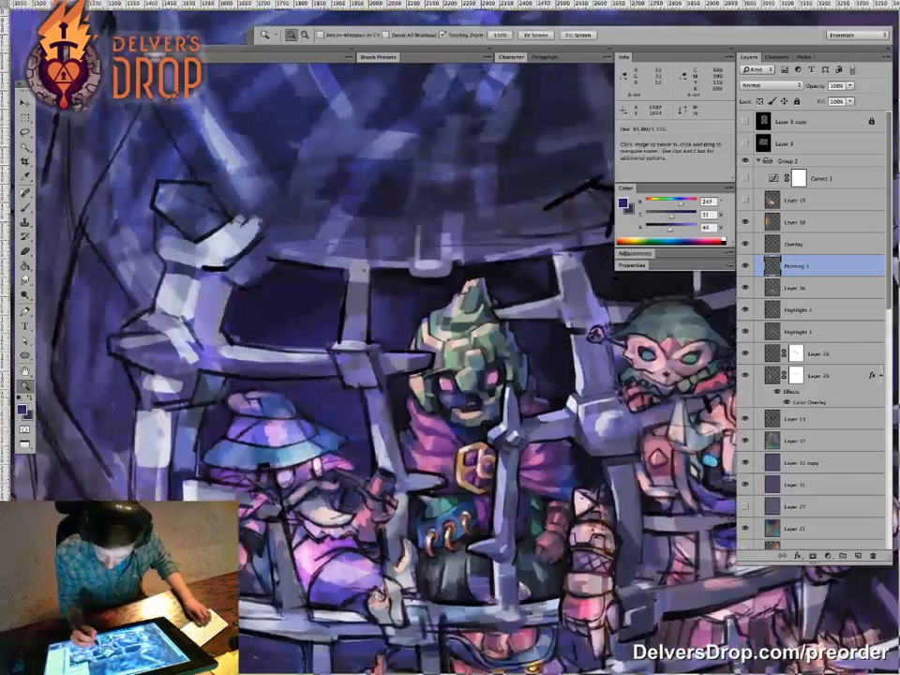
pyautogui.moveTo(427, 395); pyautogui.dragTo(454, 395)
pyautogui.keyDown('alt'); pyautogui.click(441, 441); pyautogui.keyUp('alt')
pyautogui.keyDown('alt'); pyautogui.click(503, 111); pyautogui.keyUp('alt')
pyautogui.moveTo(311, 270)
pyautogui.mouseDown()
pyautogui.moveTo(312, 283)
pyautogui.moveTo(328, 259)
pyautogui.mouseUp()
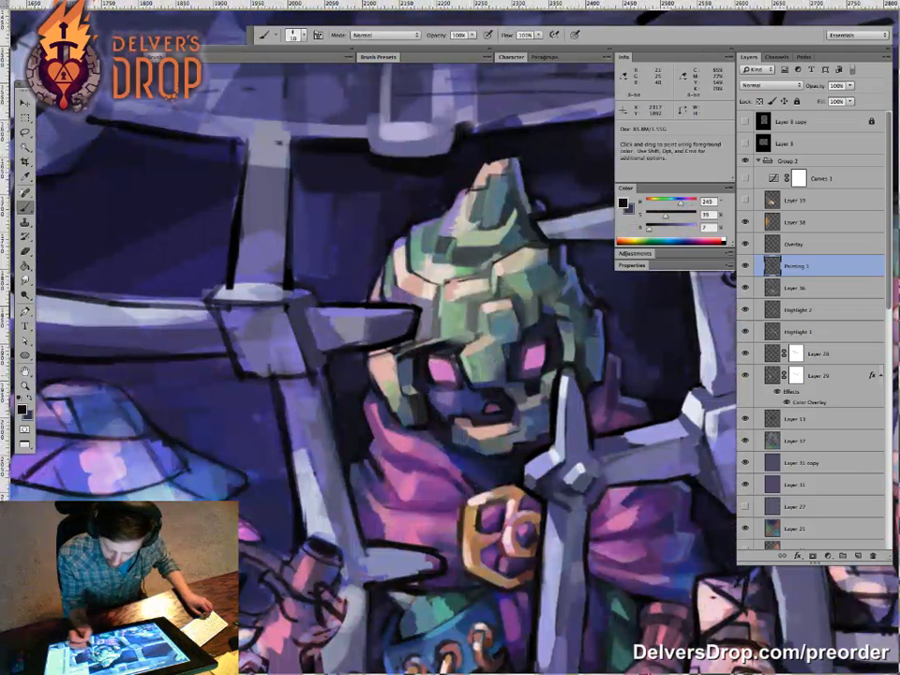
# Step: Refine the dark shadows around the green-helmeted character's eyes and face with sampled near-black and blue tones
pyautogui.keyDown('alt'); pyautogui.click(539, 330); pyautogui.keyUp('alt')
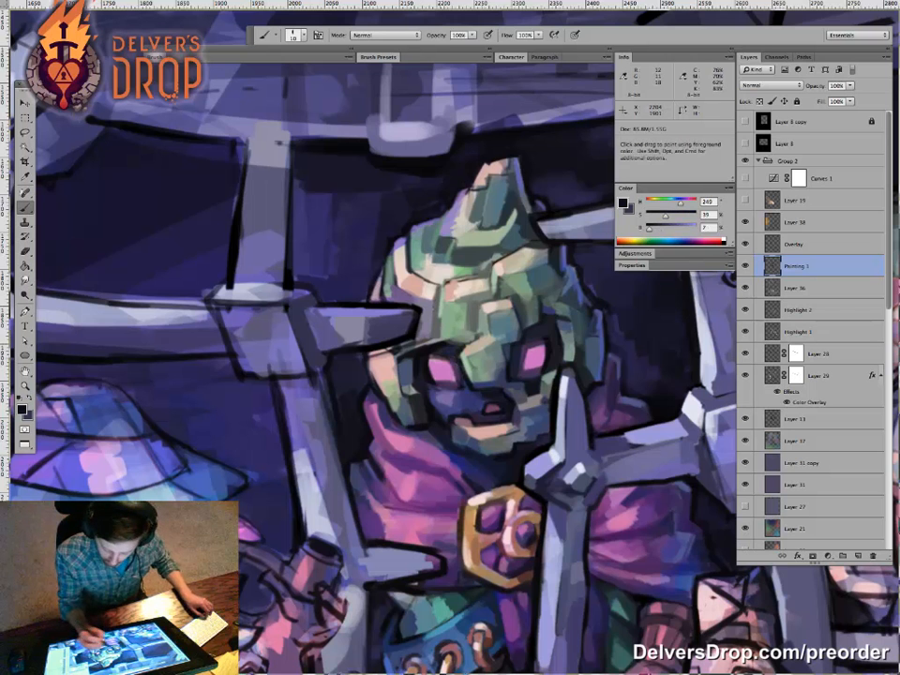
pyautogui.keyDown('alt'); pyautogui.click(273, 294); pyautogui.keyUp('alt')
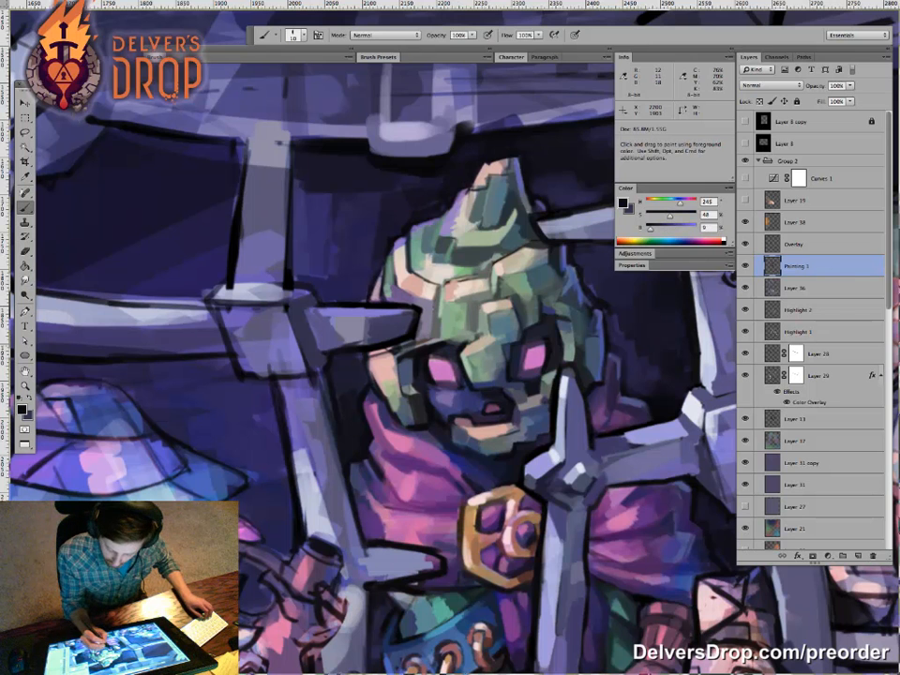
pyautogui.keyDown('alt'); pyautogui.click(410, 233); pyautogui.keyUp('alt')
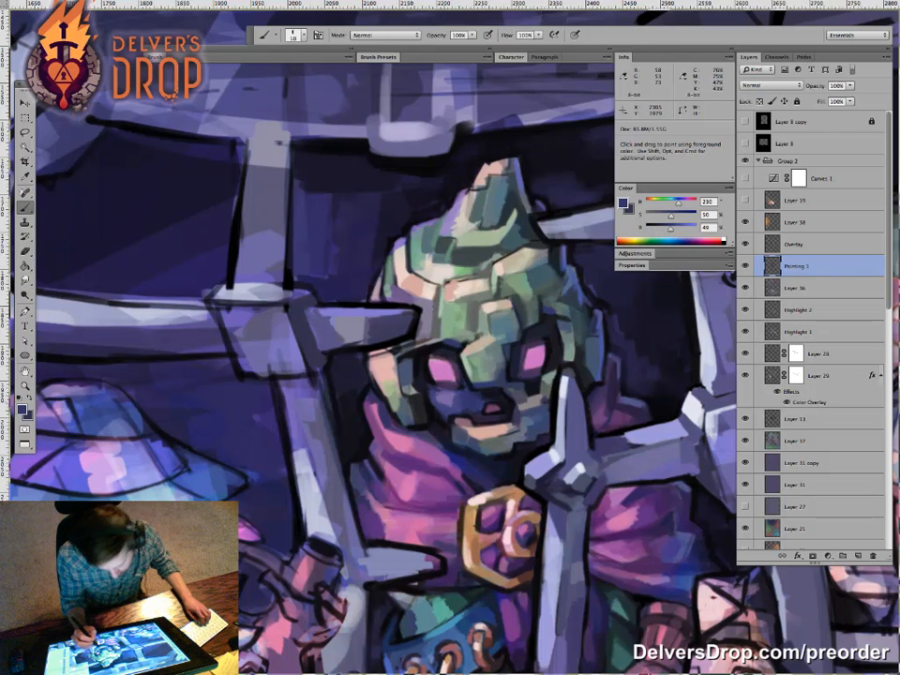
pyautogui.keyDown('alt'); pyautogui.click(429, 374); pyautogui.keyUp('alt')
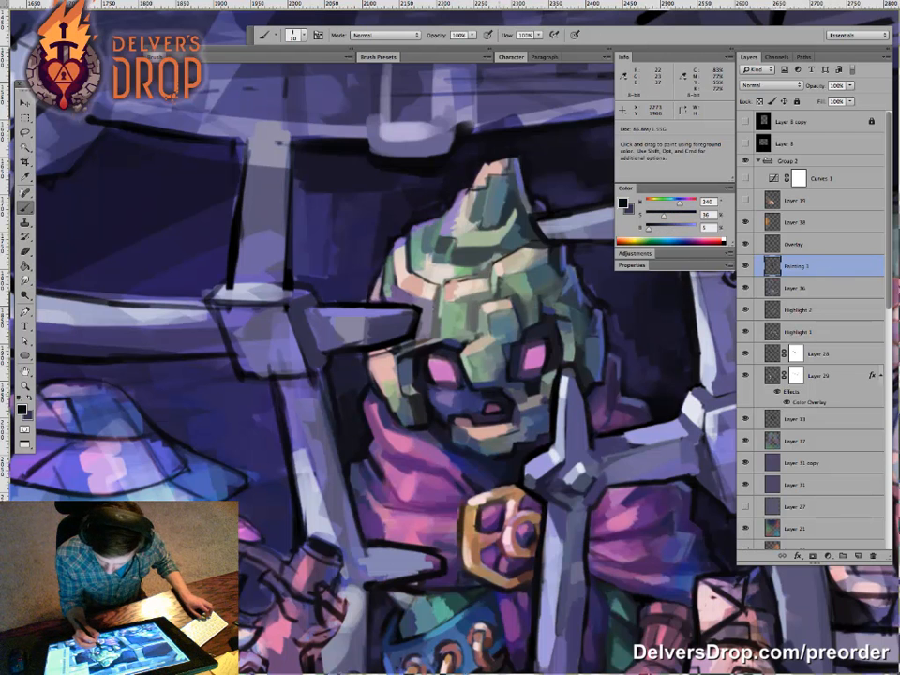
pyautogui.keyDown('alt'); pyautogui.click(482, 388); pyautogui.keyUp('alt')
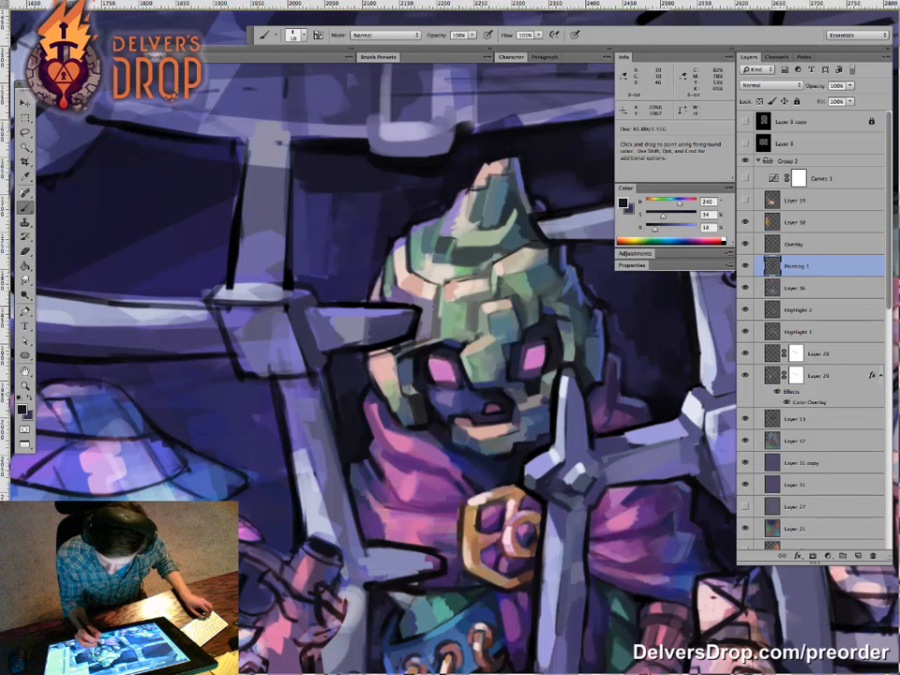
pyautogui.keyDown('alt'); pyautogui.click(496, 172); pyautogui.keyUp('alt')
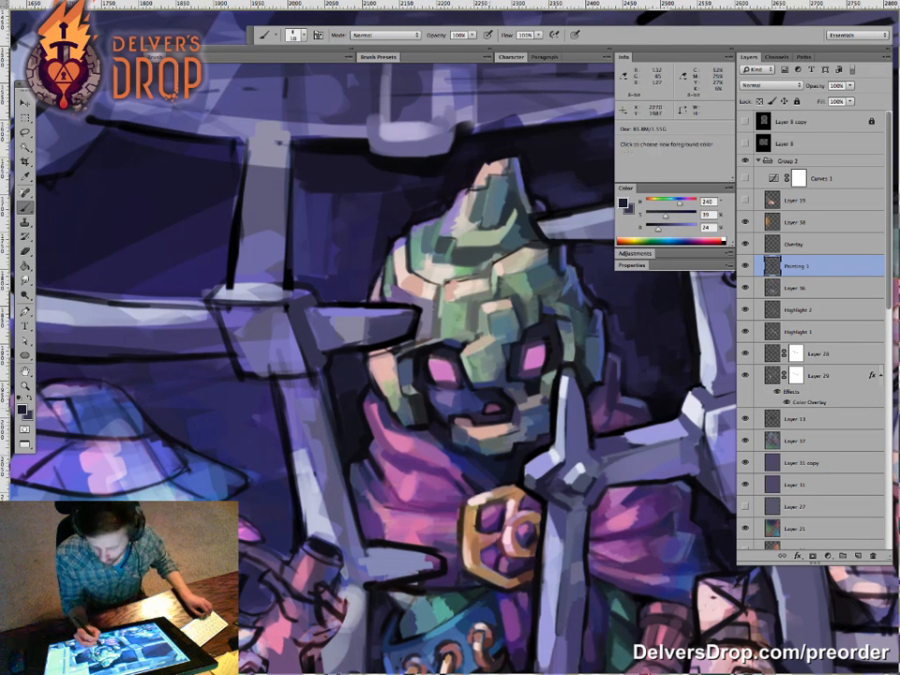
# Step: Mix a dark magenta of hue 324, saturation 48 and brightness 44 for the helmeted character's mouth
pyautogui.keyDown('alt'); pyautogui.click(493, 409); pyautogui.keyUp('alt')
pyautogui.click(669, 216)
pyautogui.moveTo(689, 202); pyautogui.dragTo(691, 202)
pyautogui.click(668, 228)
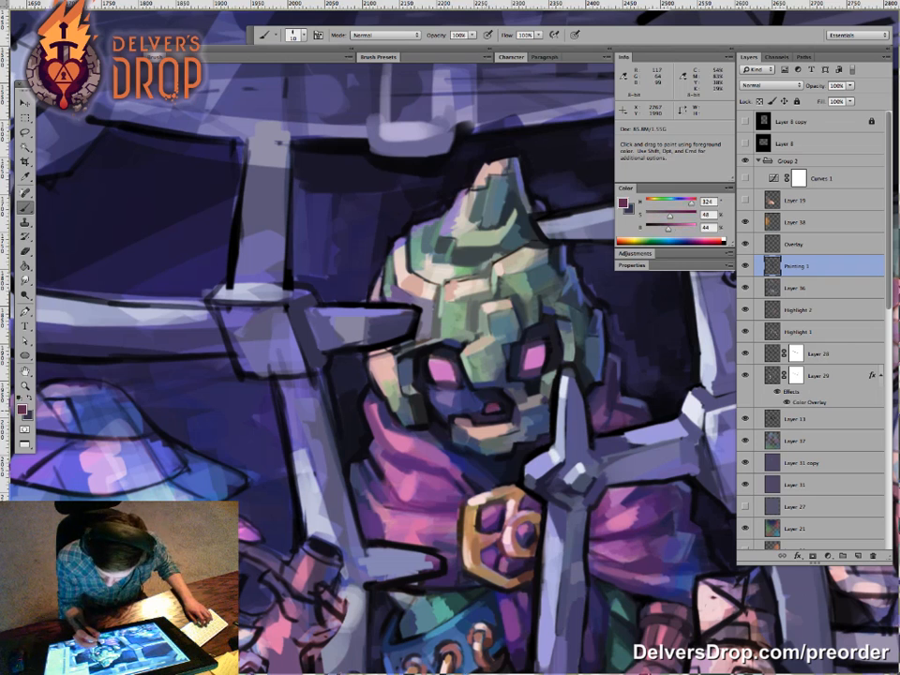
# Step: Sample a dark blue from the helmeted character's face and touch up the shading around the eyes and mouth
pyautogui.press('z')
pyautogui.moveTo(548, 438); pyautogui.dragTo(449, 439)
pyautogui.moveTo(553, 452)
pyautogui.mouseDown()
pyautogui.moveTo(501, 427)
pyautogui.moveTo(582, 424)
pyautogui.mouseUp()
pyautogui.press('b')
pyautogui.keyDown('alt'); pyautogui.click(450, 396); pyautogui.keyUp('alt')
pyautogui.moveTo(452, 366); pyautogui.dragTo(473, 372)
# Step: Shade the folds of the helmeted character's purple scarf below the chin with sampled purples, magentas and dark blues
pyautogui.press('z')
pyautogui.moveTo(492, 441); pyautogui.dragTo(441, 441)
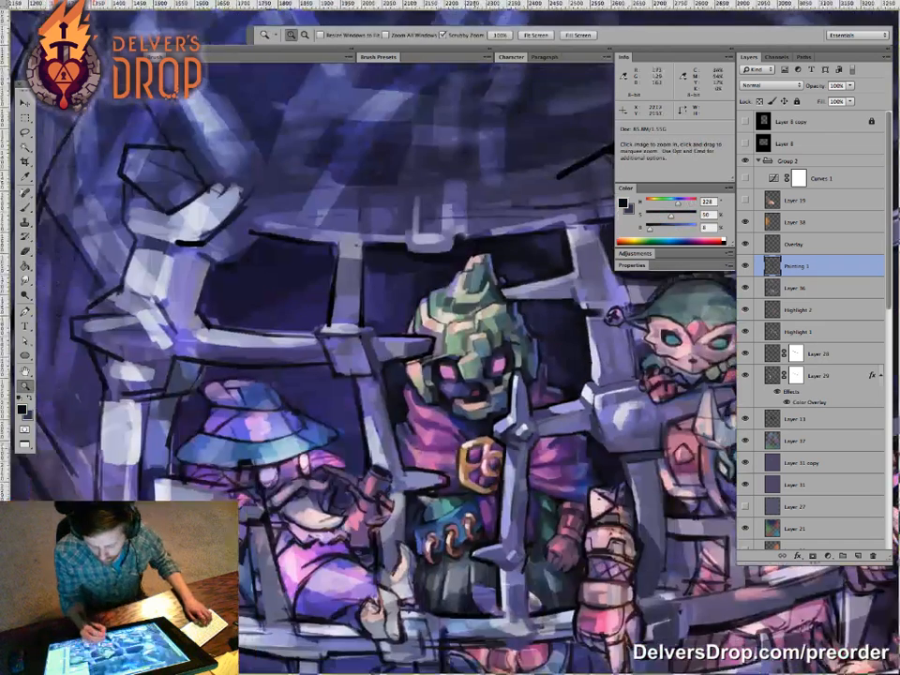
pyautogui.moveTo(494, 419); pyautogui.dragTo(564, 419)
pyautogui.moveTo(506, 434); pyautogui.dragTo(448, 433)
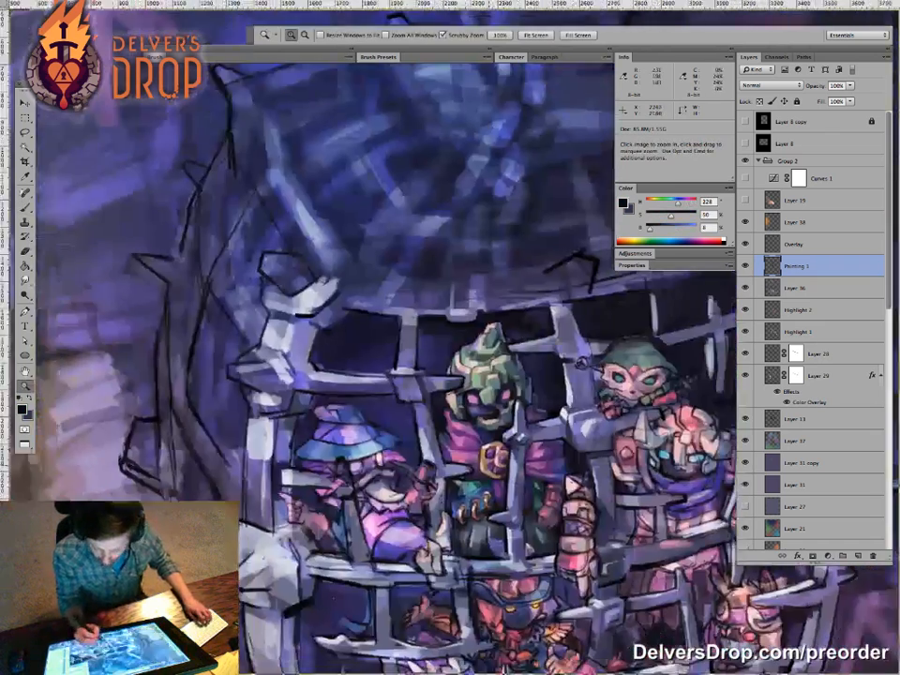
pyautogui.moveTo(499, 463); pyautogui.dragTo(572, 463)
pyautogui.press('b')
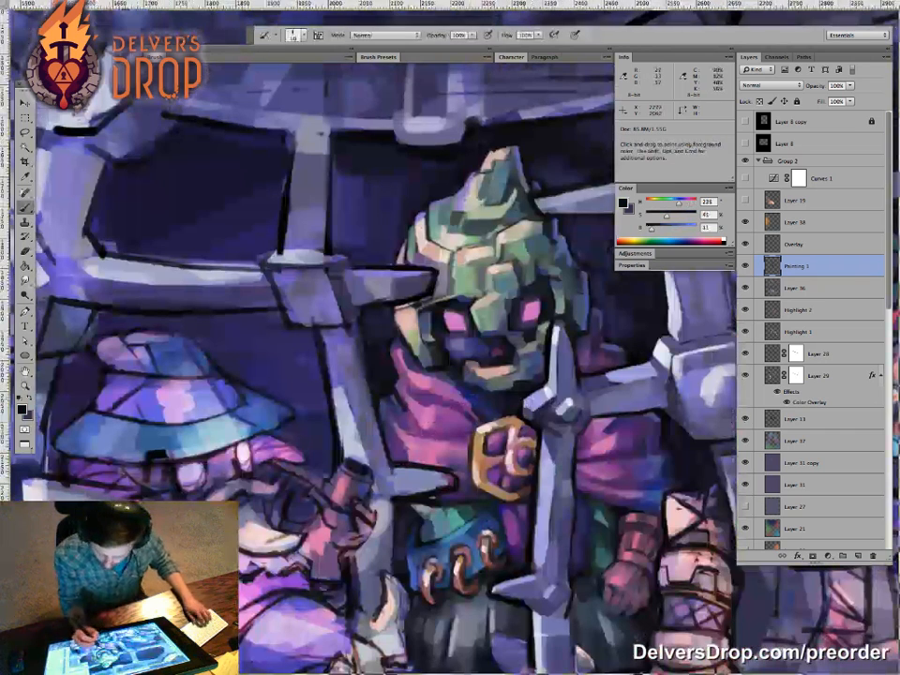
pyautogui.moveTo(503, 379); pyautogui.dragTo(489, 353)
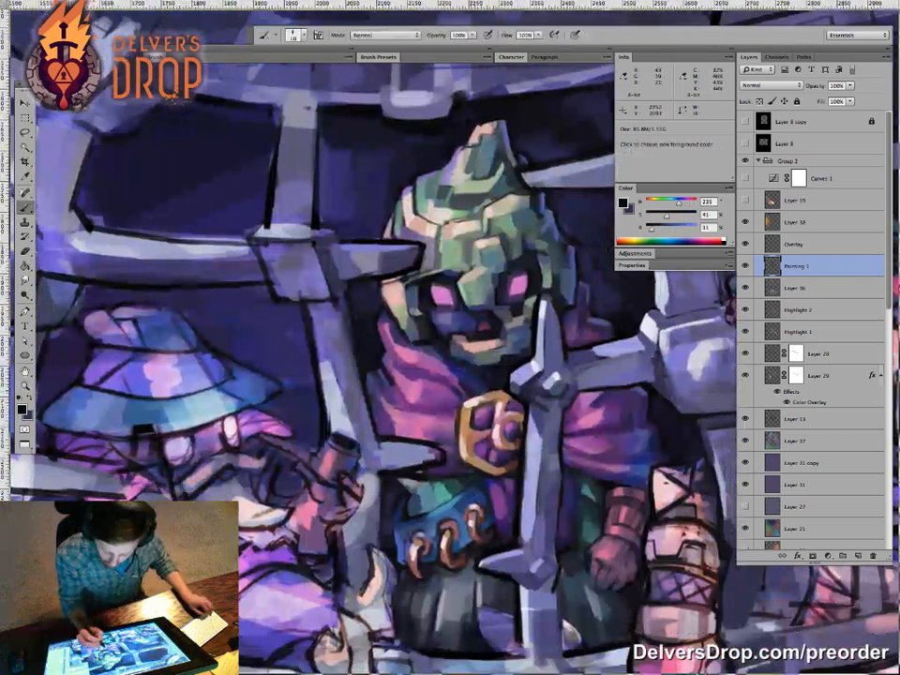
pyautogui.keyDown('alt'); pyautogui.click(451, 375); pyautogui.keyUp('alt')
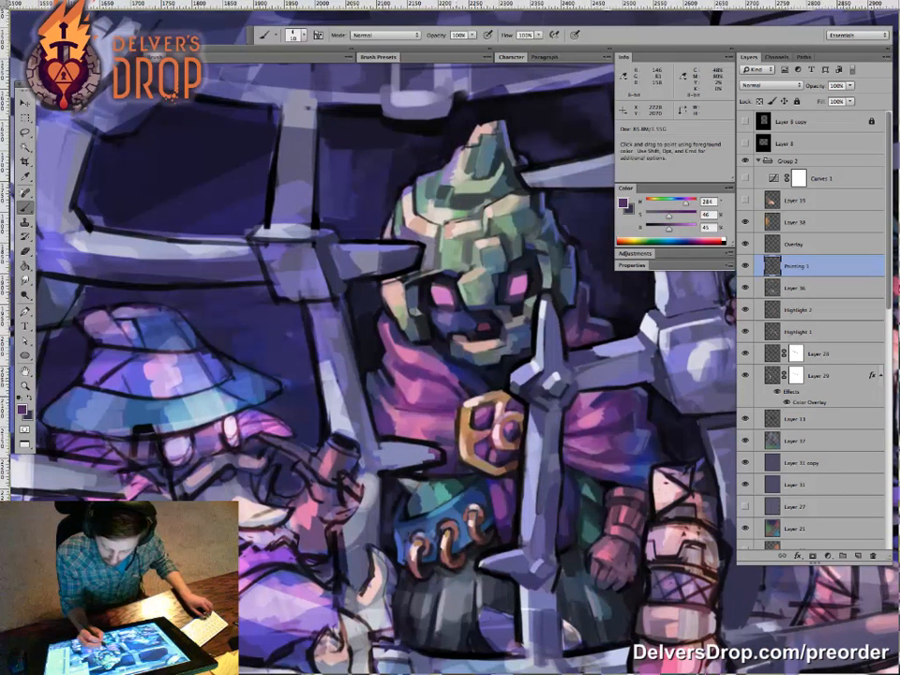
pyautogui.keyDown('alt'); pyautogui.click(451, 379); pyautogui.keyUp('alt')
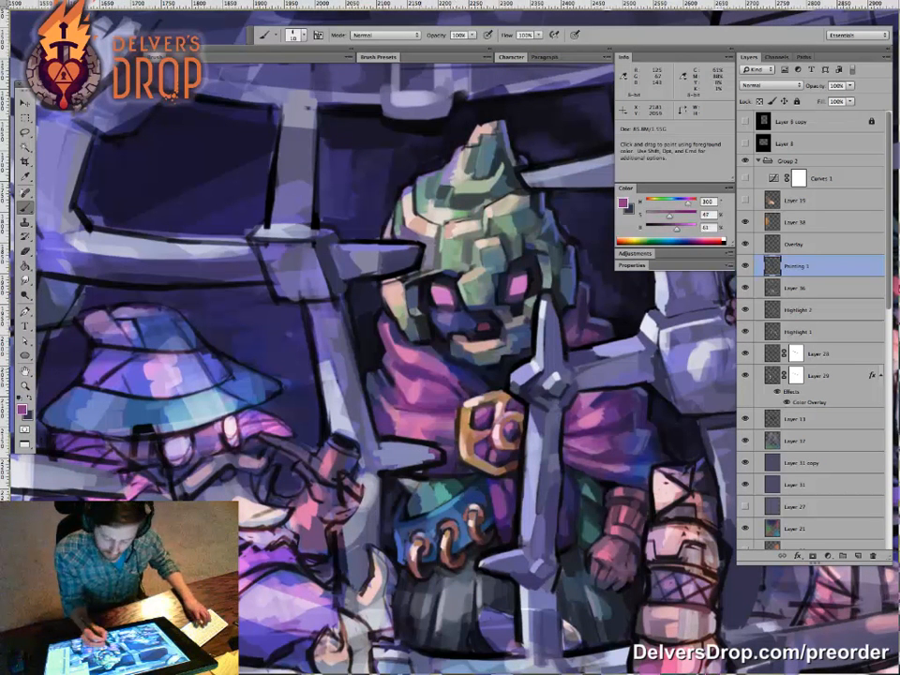
pyautogui.keyDown('alt'); pyautogui.click(455, 386); pyautogui.keyUp('alt')
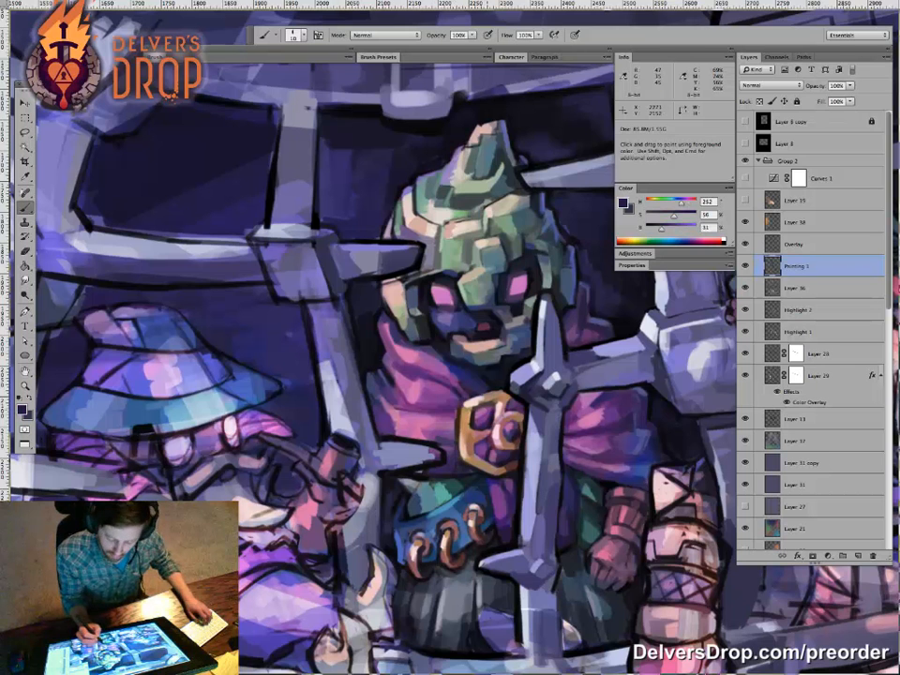
pyautogui.keyDown('alt'); pyautogui.click(459, 380); pyautogui.keyUp('alt')
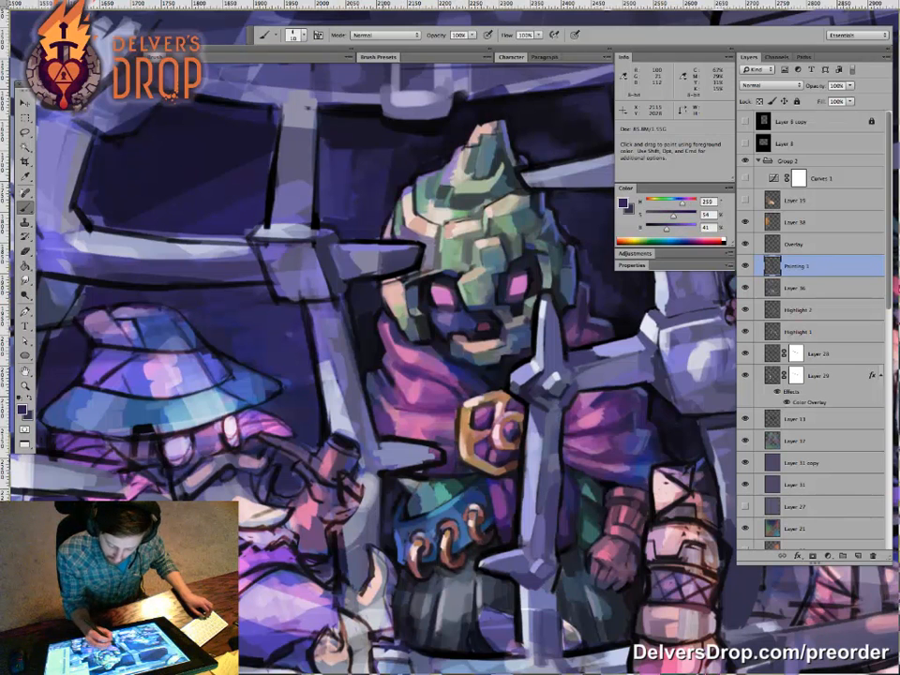
# Step: Refine the scarf folds above the gold buckle with a sampled magenta
pyautogui.moveTo(509, 485); pyautogui.dragTo(475, 484)
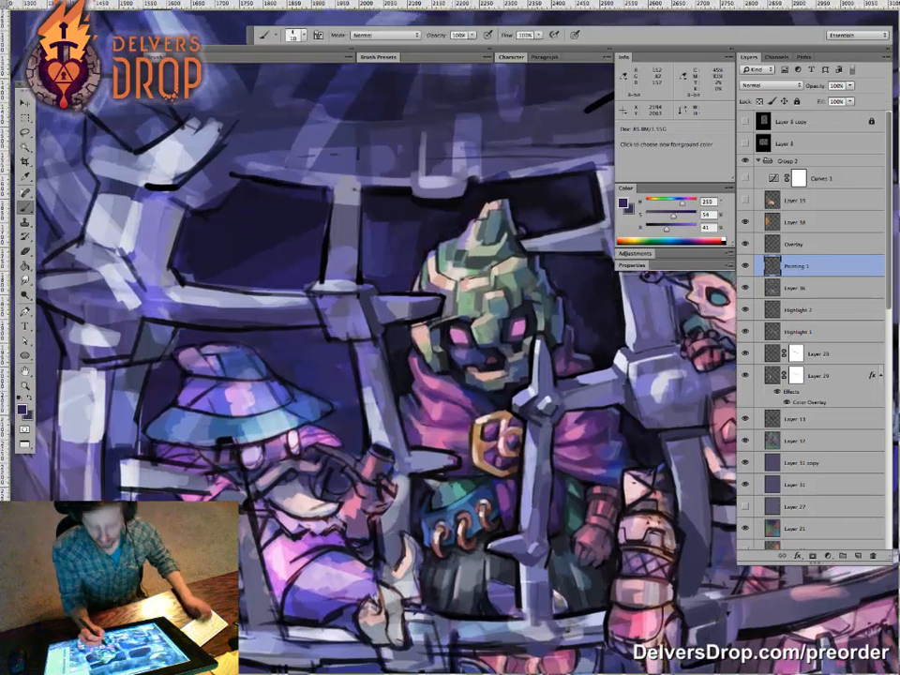
pyautogui.keyDown('alt'); pyautogui.click(451, 403); pyautogui.keyUp('alt')
pyautogui.moveTo(451, 403)
pyautogui.mouseDown()
pyautogui.moveTo(433, 395)
pyautogui.moveTo(451, 386)
pyautogui.mouseUp()
pyautogui.keyDown('alt'); pyautogui.click(451, 402); pyautogui.keyUp('alt')
pyautogui.keyDown('alt'); pyautogui.click(465, 391); pyautogui.keyUp('alt')
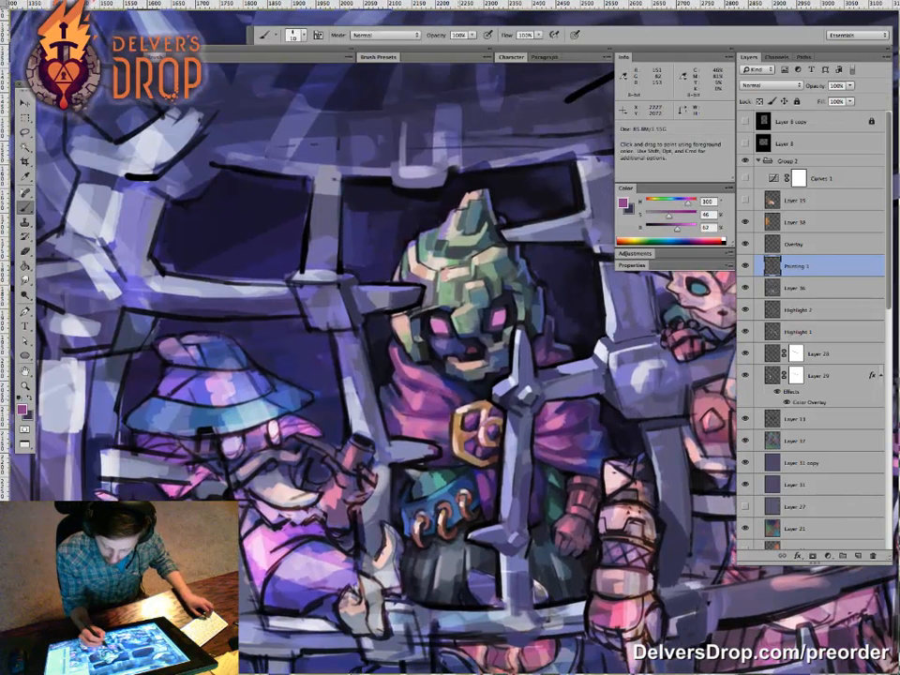
# Step: Review the whole cage illustration at a smaller zoom with the interface panels hidden
pyautogui.moveTo(526, 412); pyautogui.dragTo(445, 417)
pyautogui.moveTo(586, 531); pyautogui.dragTo(536, 505)
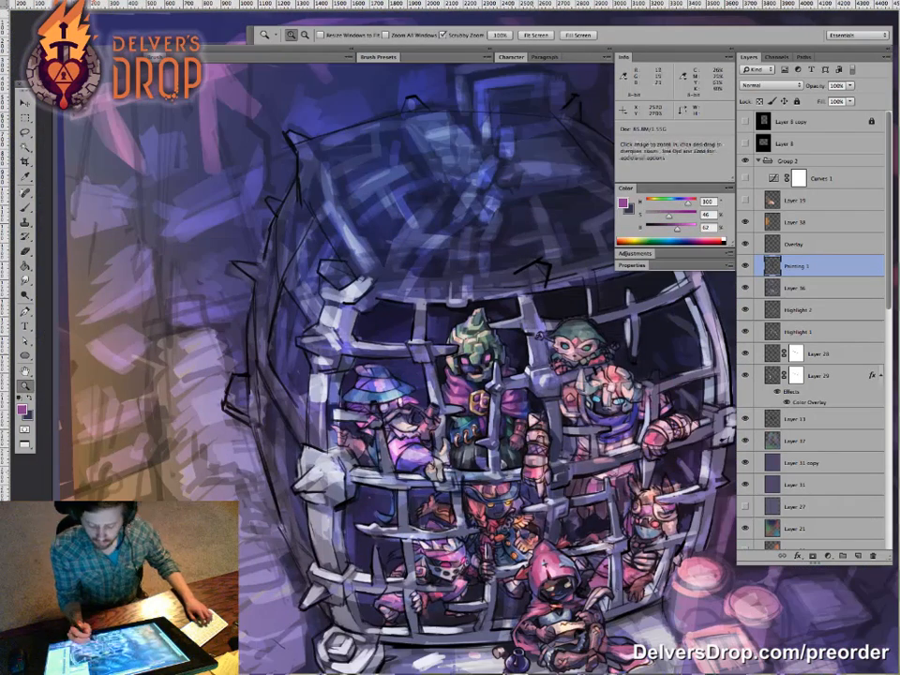
pyautogui.press('v')
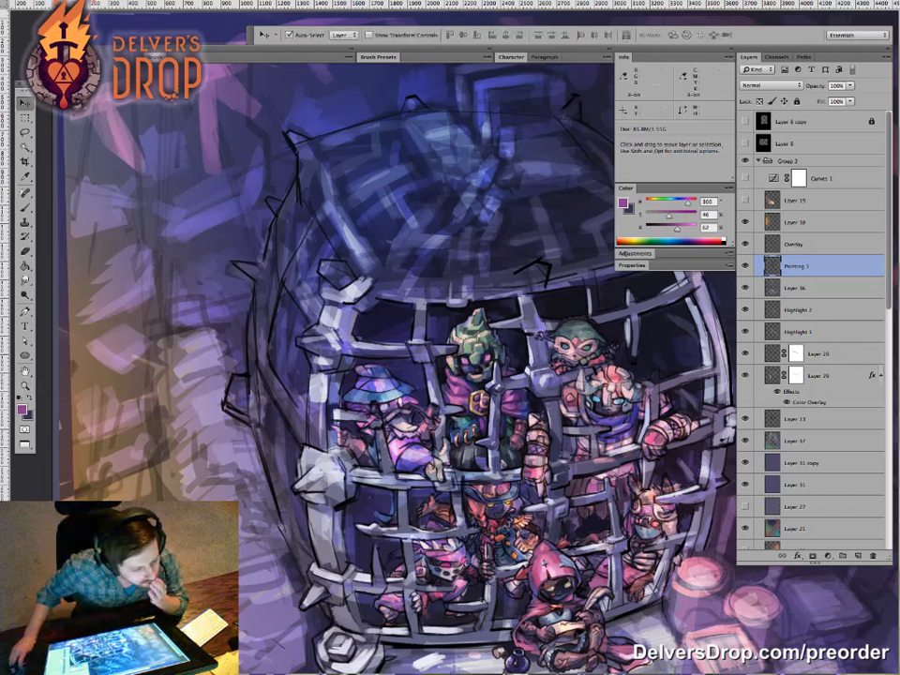
pyautogui.press('Tab')
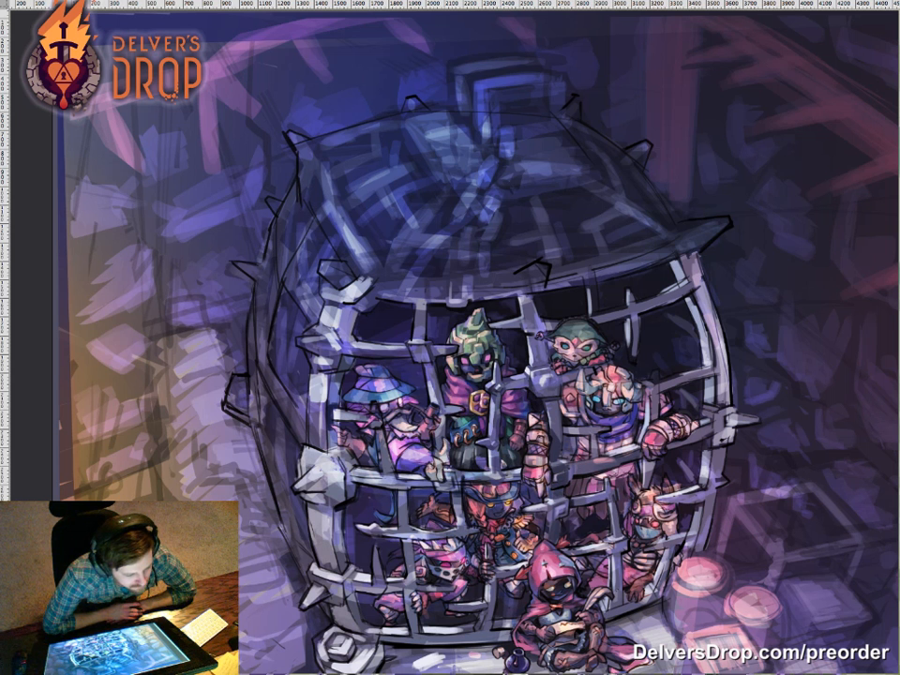
# Step: Examine the caged characters up close and in the full illustration, with the interface panels shown and hidden
pyautogui.press('Tab')
pyautogui.press('z')
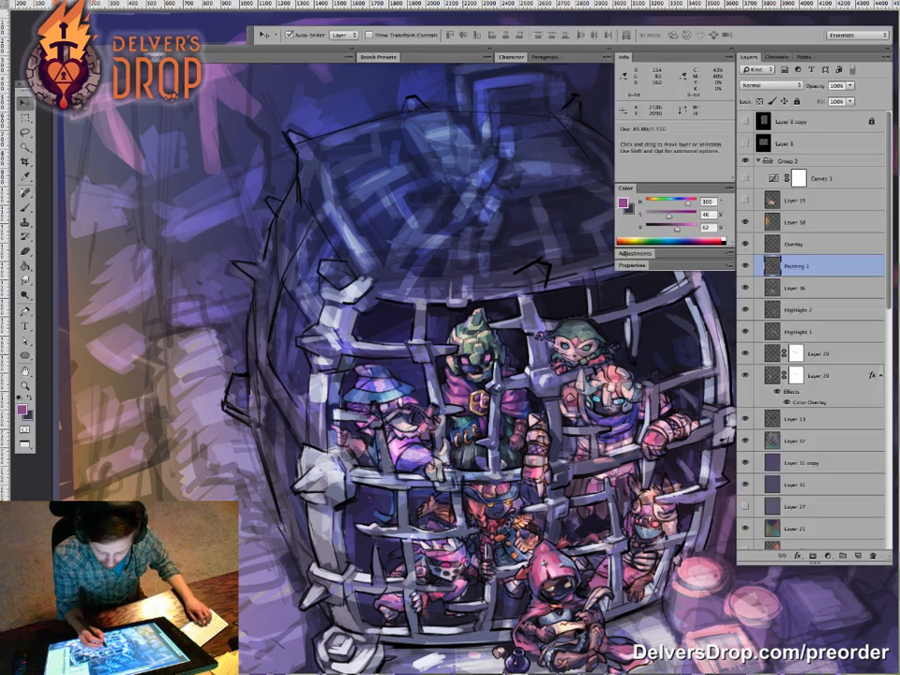
pyautogui.moveTo(478, 401); pyautogui.dragTo(403, 403)
pyautogui.moveTo(544, 516)
pyautogui.mouseDown()
pyautogui.moveTo(470, 480)
pyautogui.moveTo(459, 452)
pyautogui.moveTo(527, 454)
pyautogui.mouseUp()
pyautogui.moveTo(439, 452)
pyautogui.mouseDown()
pyautogui.moveTo(466, 445)
pyautogui.moveTo(446, 469)
pyautogui.mouseUp()
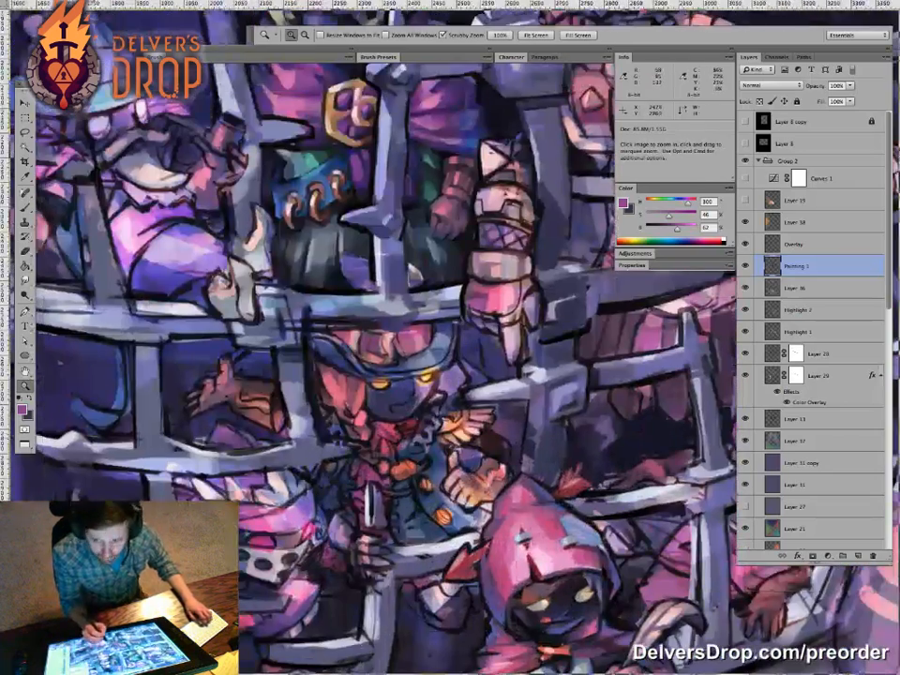
pyautogui.press('Tab')
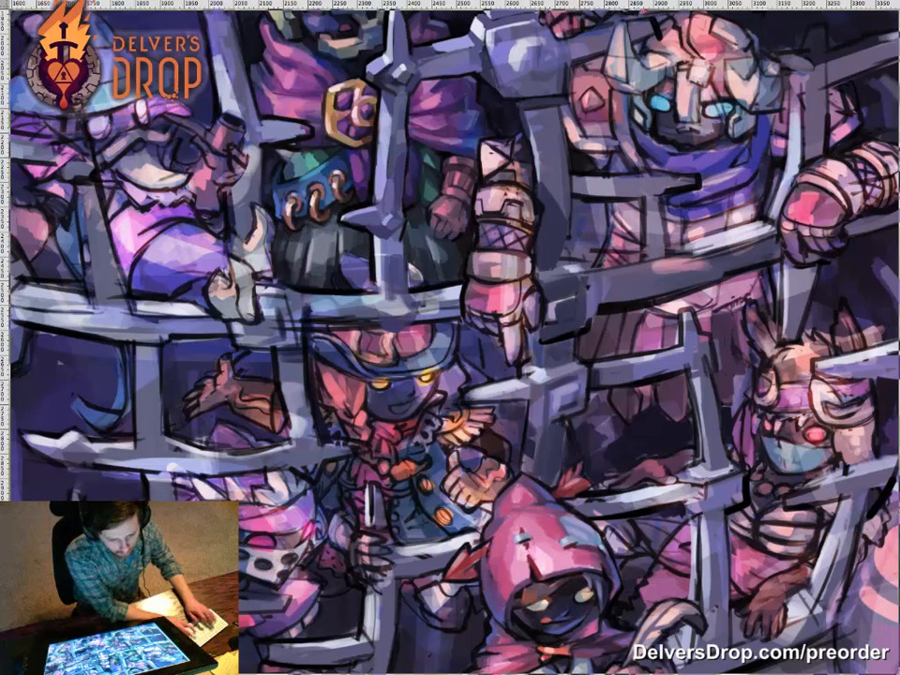
pyautogui.press('Tab')
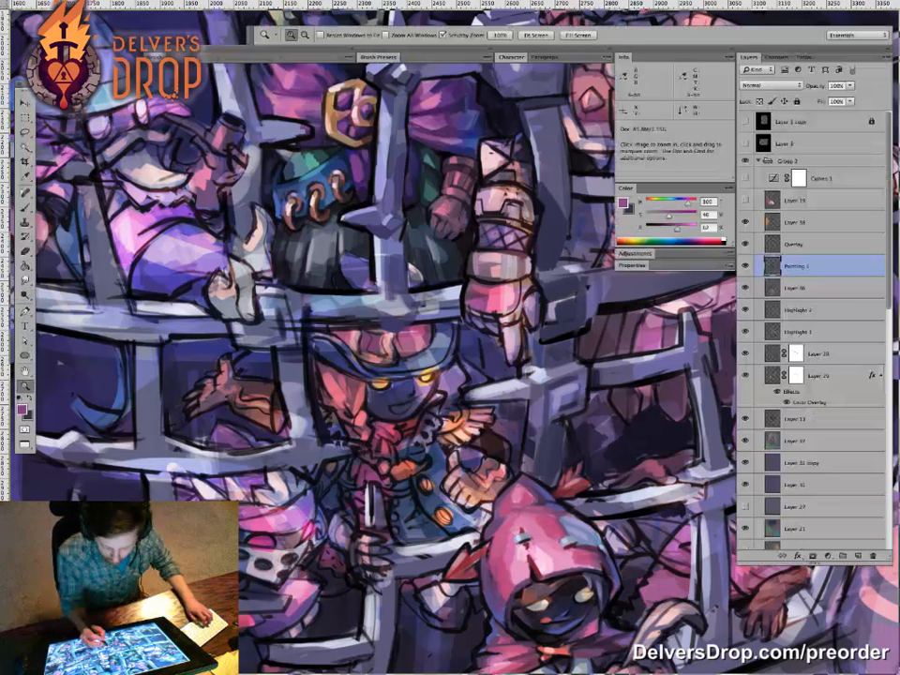
pyautogui.moveTo(439, 389); pyautogui.dragTo(361, 391)
pyautogui.moveTo(497, 460); pyautogui.dragTo(414, 478)
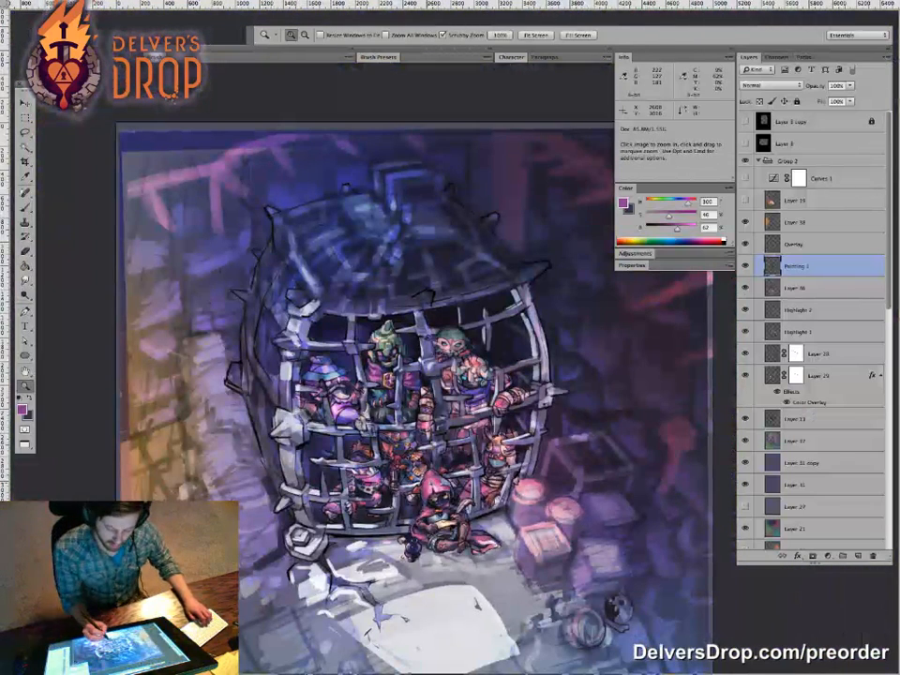
# Step: Sample a purple from the helmeted character's scarf and touch up the shadow along the inner edge of the helmet
pyautogui.moveTo(409, 401); pyautogui.dragTo(473, 397)
pyautogui.press('b')
pyautogui.keyDown('alt'); pyautogui.click(444, 312); pyautogui.keyUp('alt')
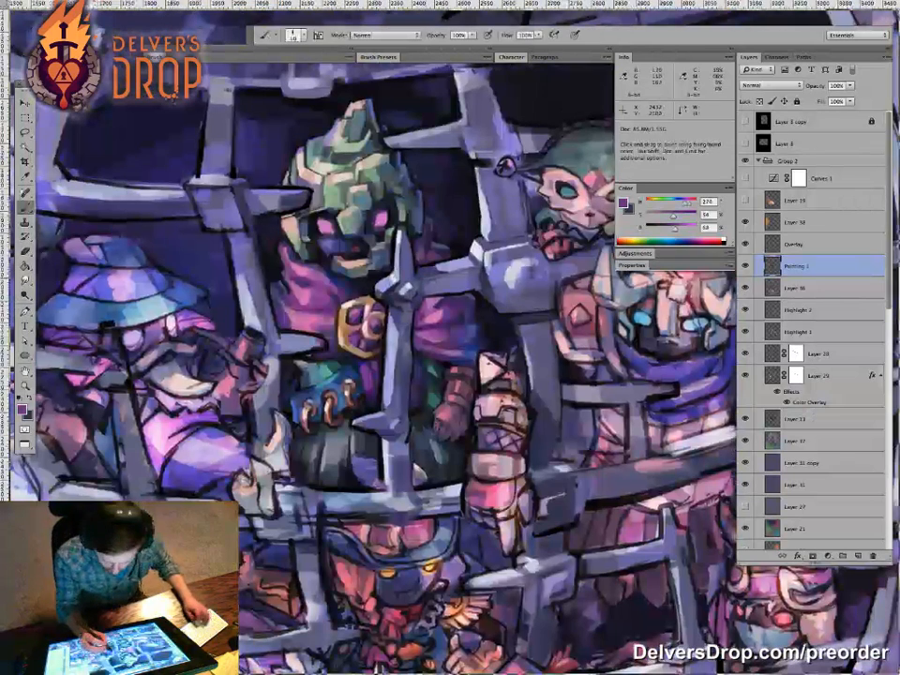
pyautogui.moveTo(319, 235); pyautogui.dragTo(329, 240)
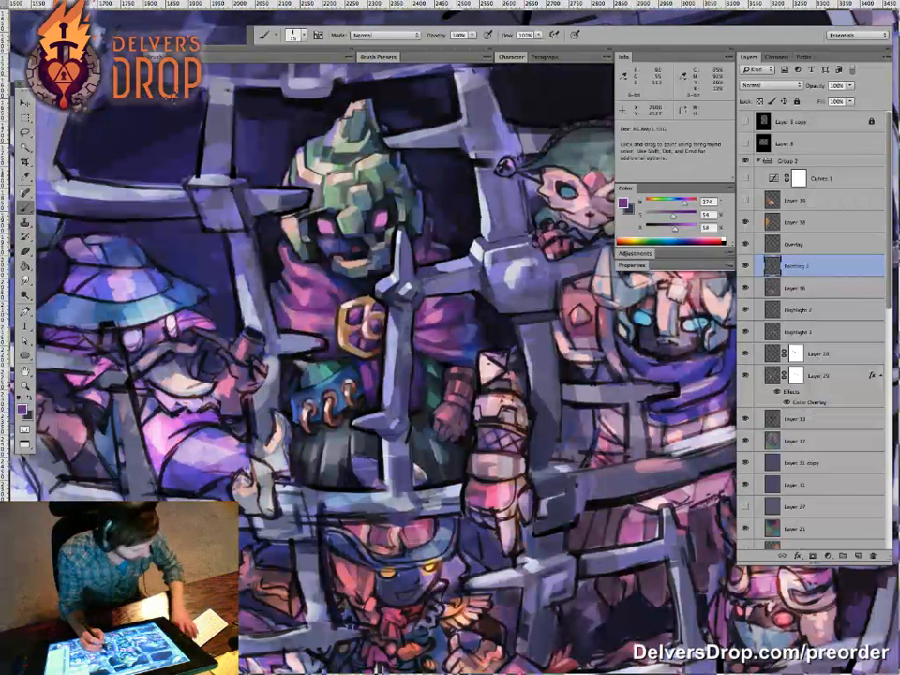
# Step: Set the brush to Multiply at a reduced opacity and darken the helmeted character's face and scarf with the purple
pyautogui.click(375, 35)
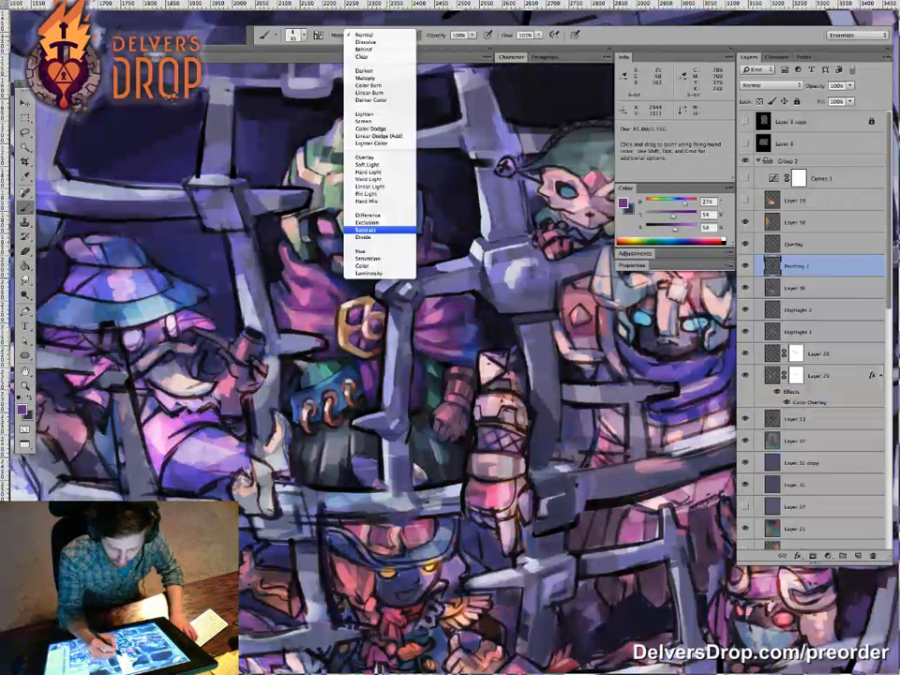
pyautogui.click(366, 78)
pyautogui.press('5')
pyautogui.press('8')
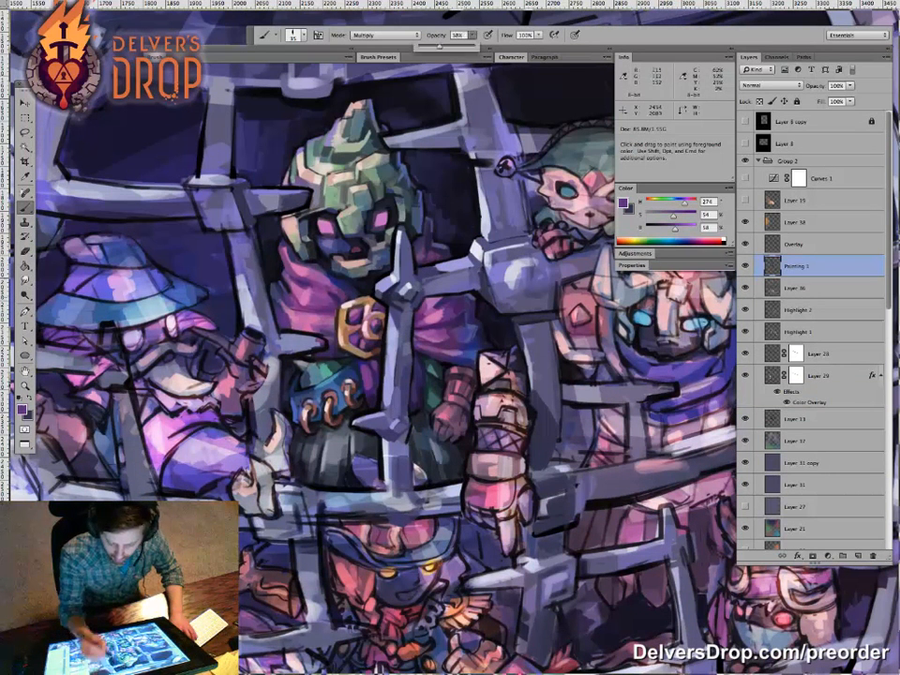
pyautogui.moveTo(317, 232); pyautogui.dragTo(335, 239)
pyautogui.moveTo(418, 329); pyautogui.dragTo(457, 344)
pyautogui.press('space')
pyautogui.moveTo(482, 414); pyautogui.dragTo(495, 445)
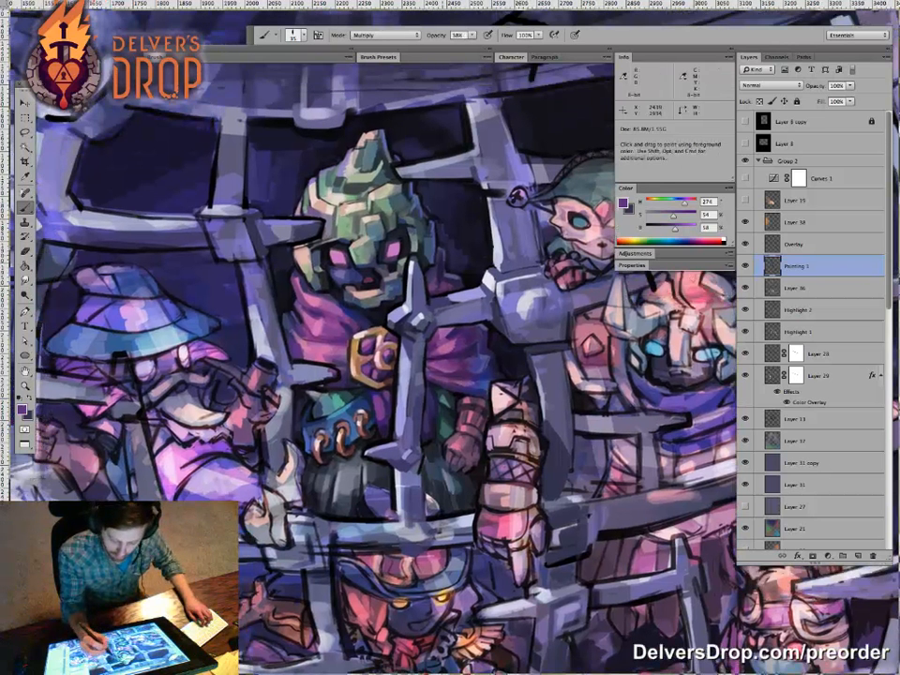
pyautogui.press('space')
pyautogui.moveTo(469, 307); pyautogui.dragTo(508, 311)
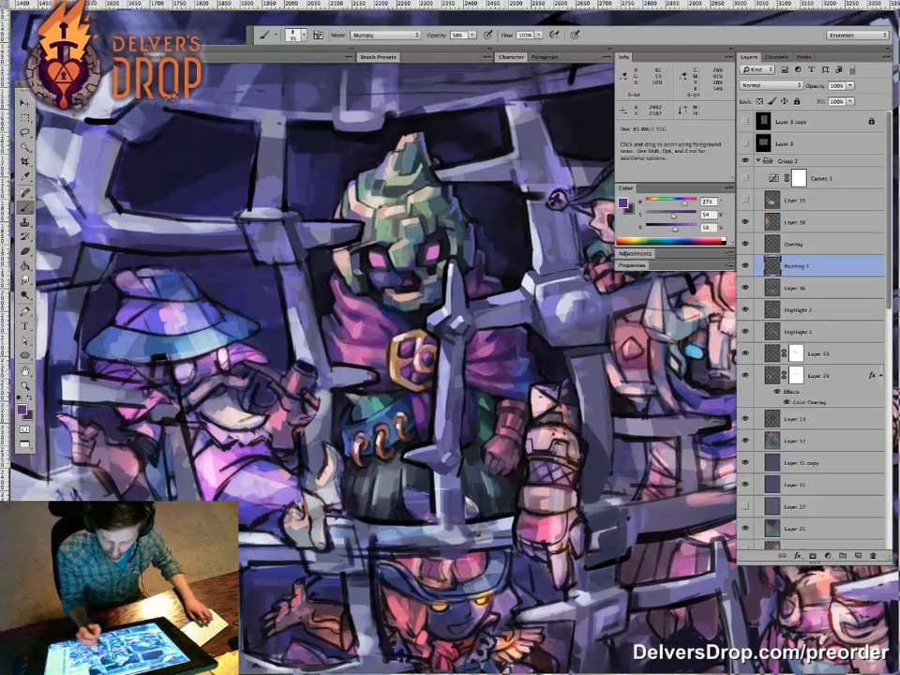
pyautogui.moveTo(357, 257); pyautogui.dragTo(385, 288)
# Step: Review the helmeted character against the surrounding figures and the whole cage illustration at several zoom levels
pyautogui.press('z')
pyautogui.moveTo(558, 426); pyautogui.dragTo(464, 423)
pyautogui.press('space')
pyautogui.click(517, 431)
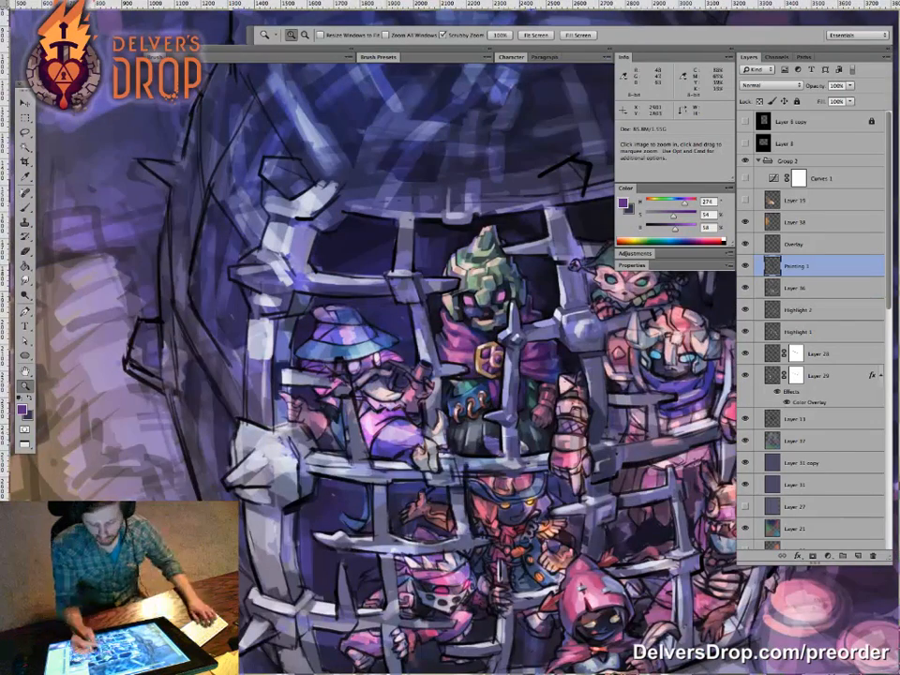
pyautogui.moveTo(508, 277); pyautogui.dragTo(532, 275)
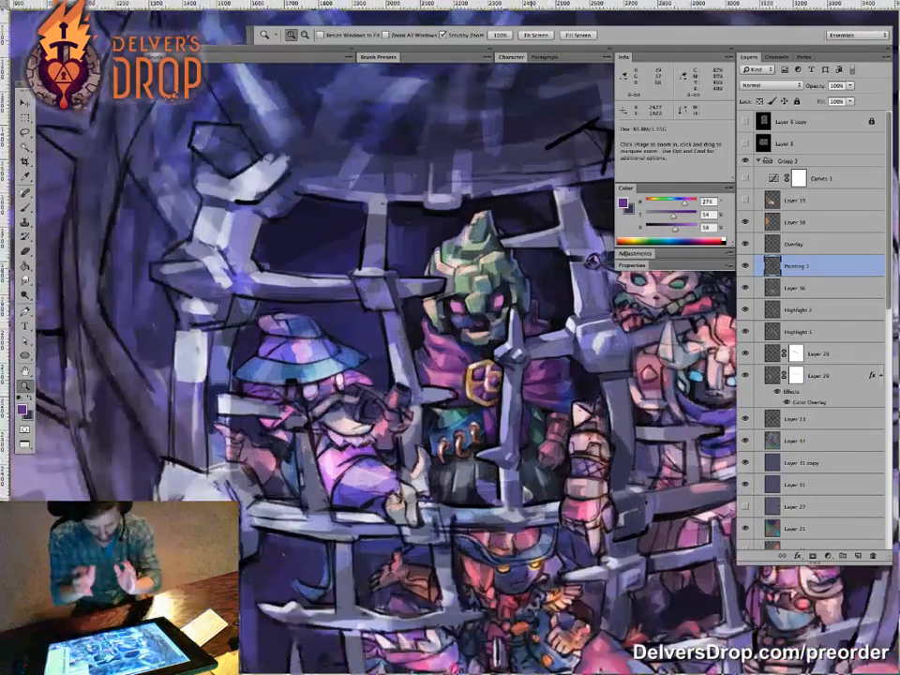
pyautogui.press('b')
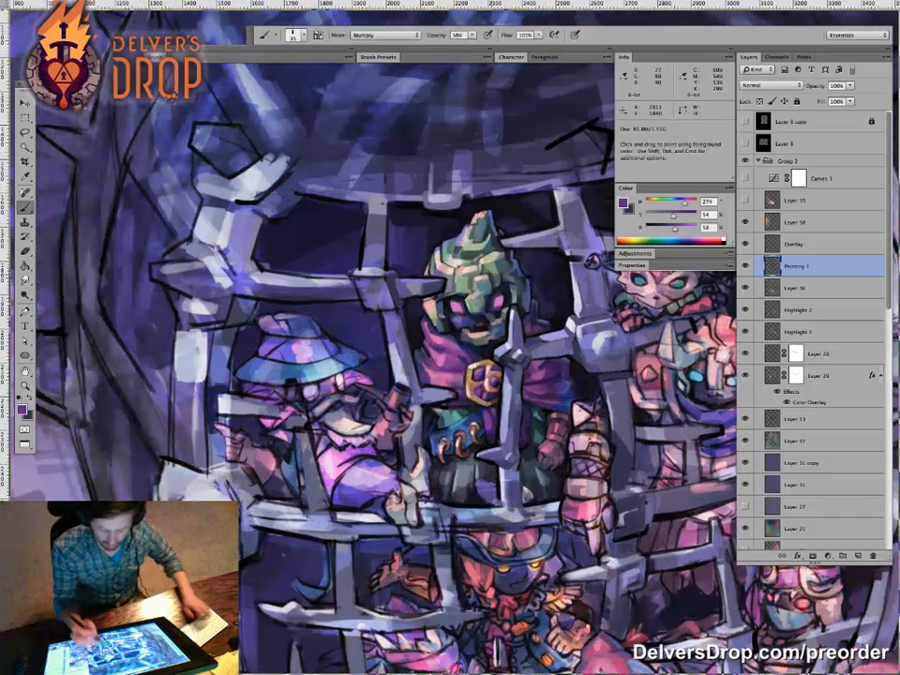
pyautogui.scroll(2, 553, 319)
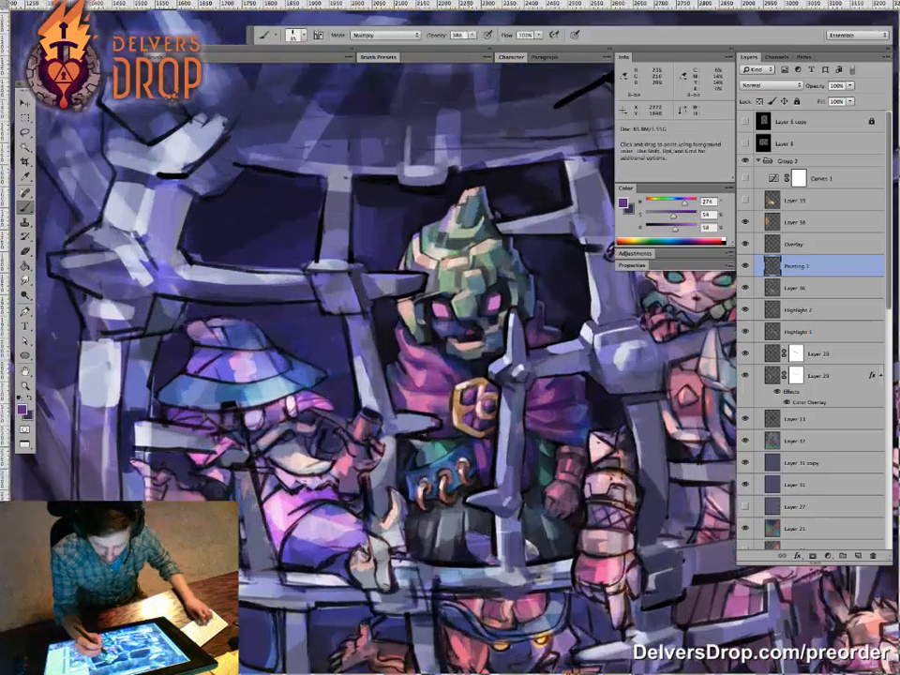
pyautogui.scroll(-2, 391, 211)
pyautogui.scroll(3, 390, 211)
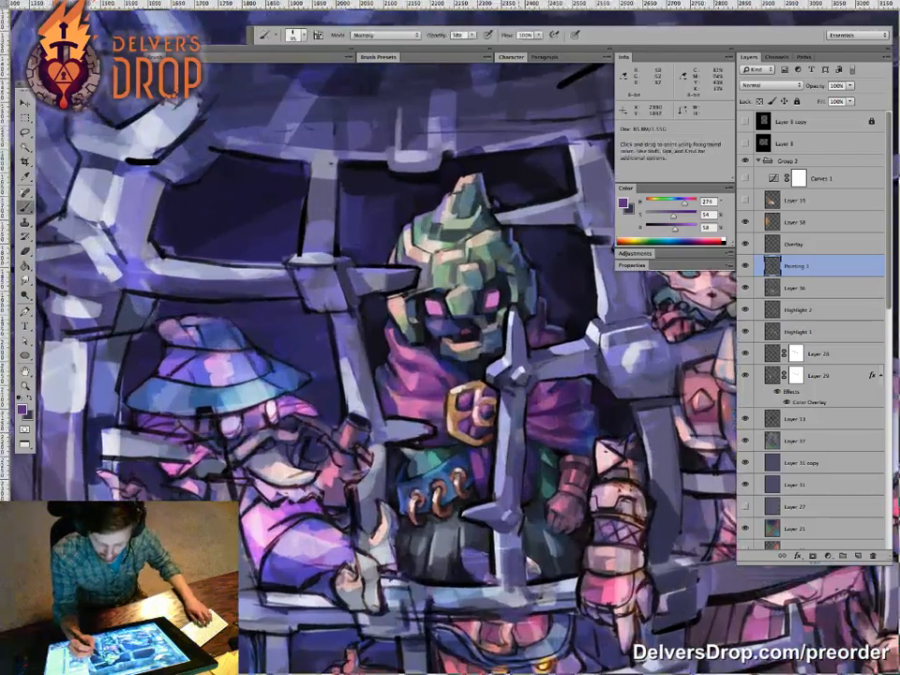
pyautogui.press('z')
pyautogui.moveTo(540, 345); pyautogui.dragTo(460, 394)
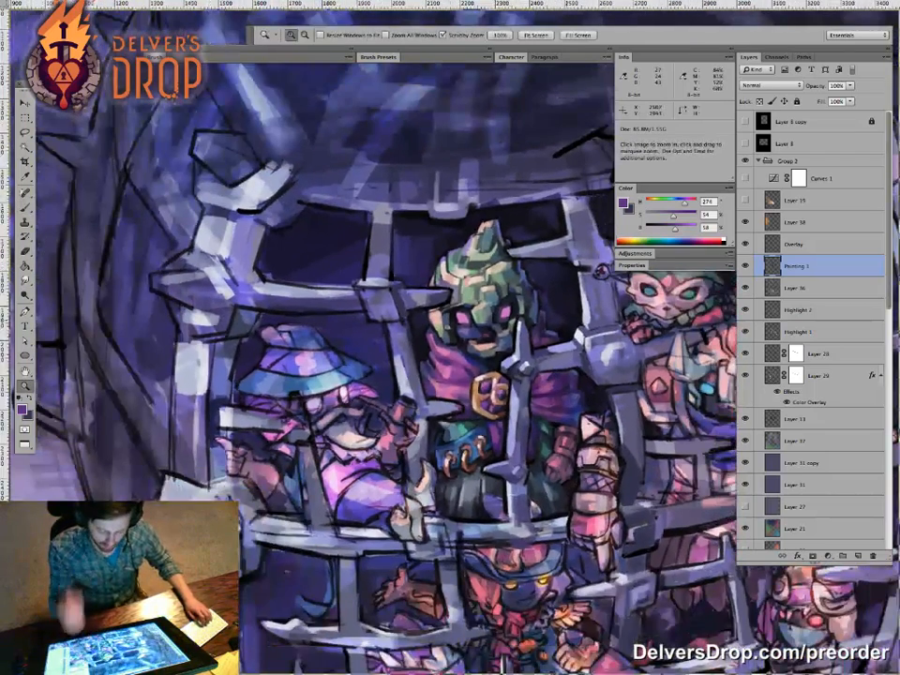
pyautogui.moveTo(558, 382); pyautogui.dragTo(525, 375)
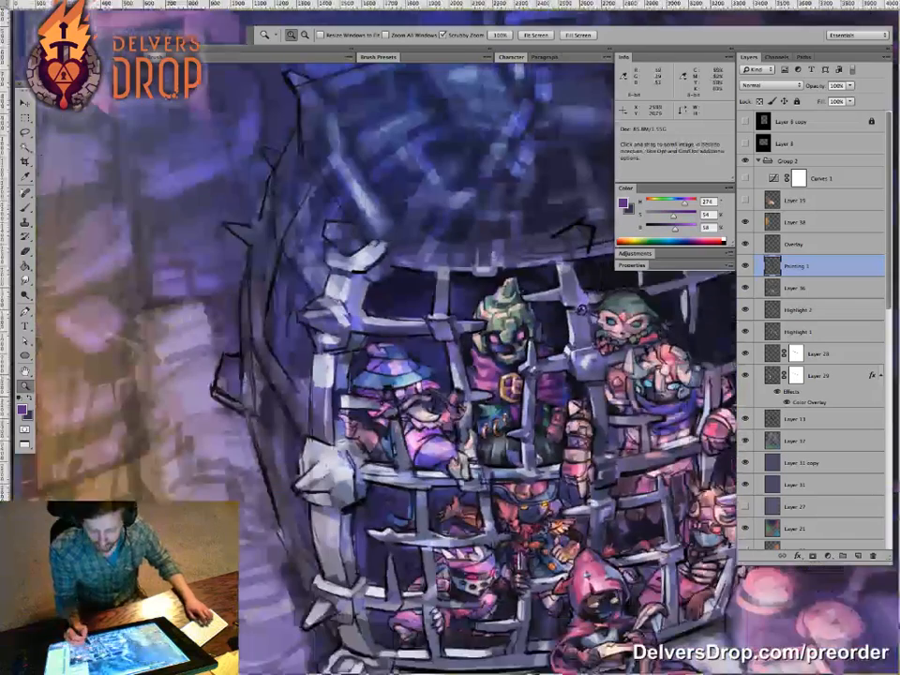
pyautogui.moveTo(581, 309); pyautogui.dragTo(510, 298)
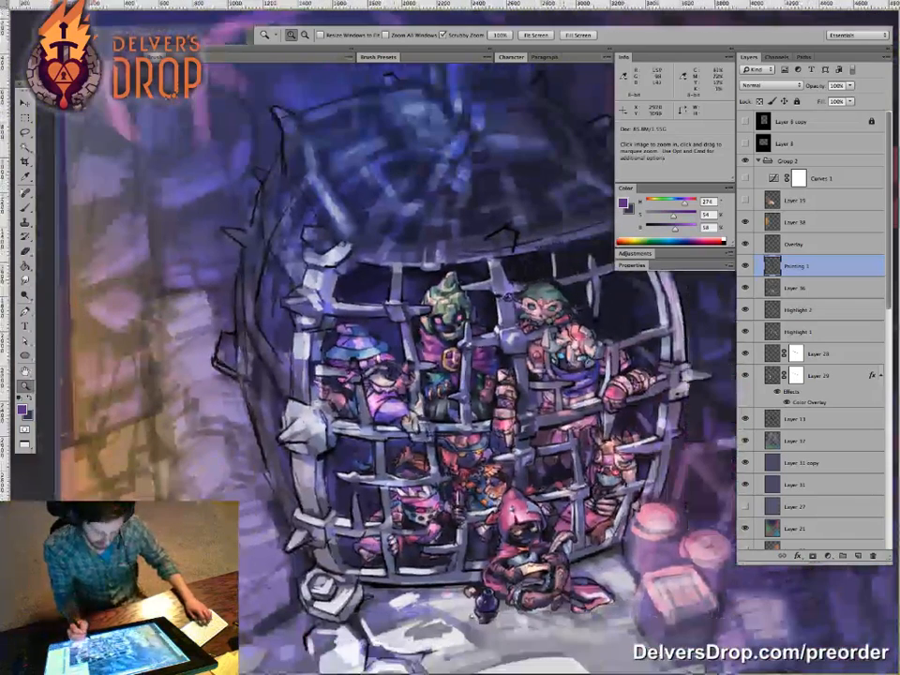
pyautogui.moveTo(600, 516); pyautogui.dragTo(525, 487)
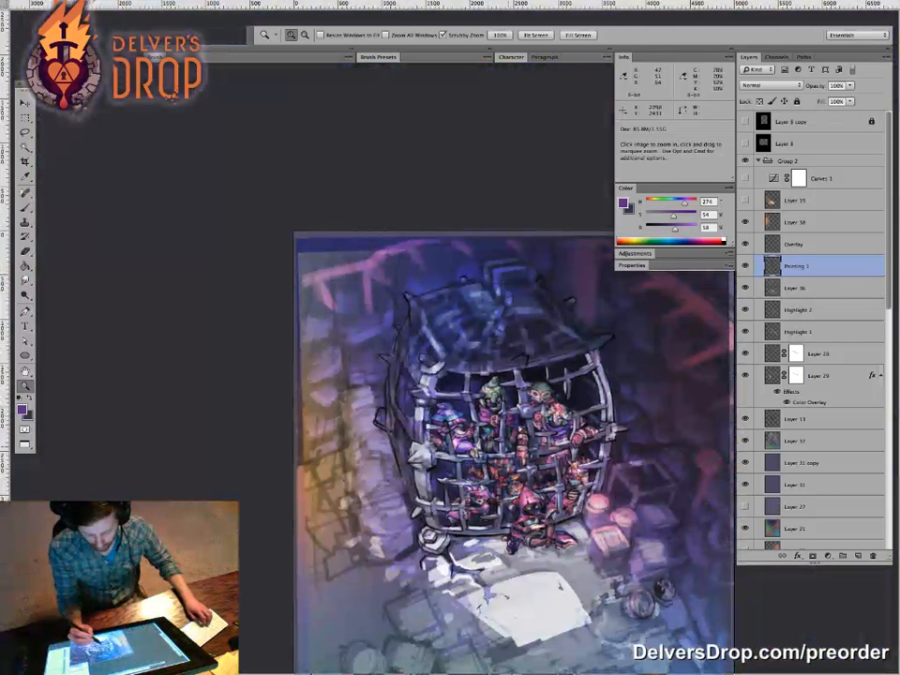
pyautogui.moveTo(529, 480)
pyautogui.mouseDown()
pyautogui.moveTo(521, 473)
pyautogui.moveTo(551, 449)
pyautogui.moveTo(583, 448)
pyautogui.mouseUp()
# Step: Set the brush to Normal and paint very dark blue shading on the helmeted character's face and the scarf's edge
pyautogui.moveTo(435, 309); pyautogui.dragTo(466, 309)
pyautogui.click(375, 34)
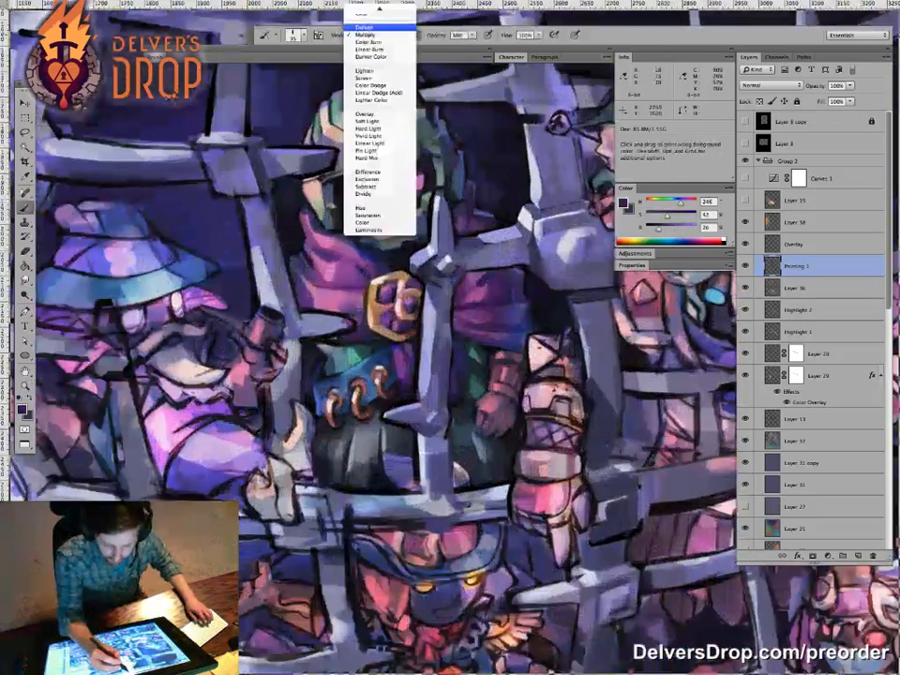
pyautogui.click(362, 10)
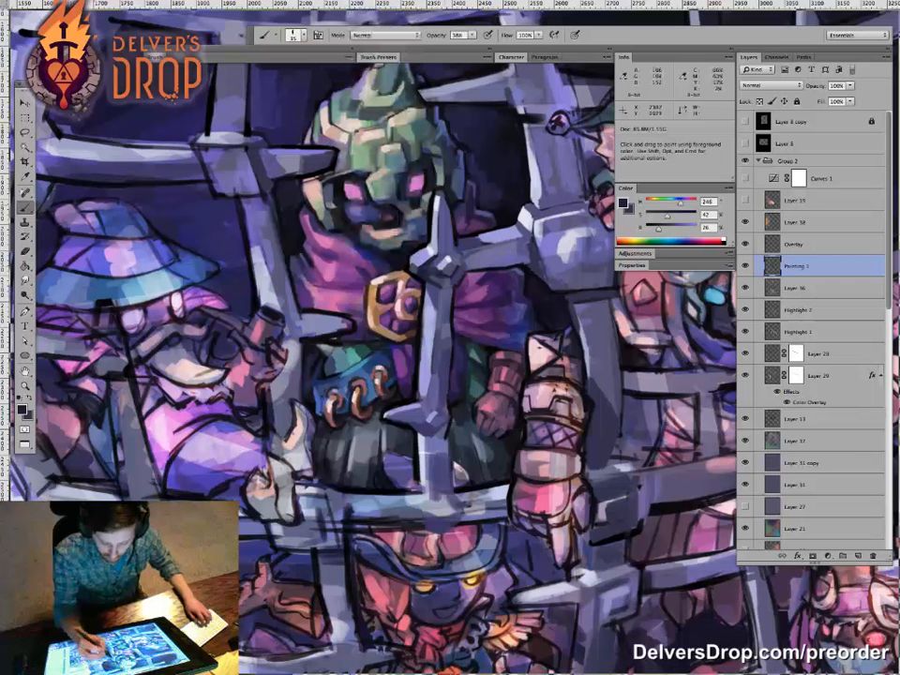
pyautogui.moveTo(328, 159)
pyautogui.mouseDown()
pyautogui.moveTo(333, 187)
pyautogui.moveTo(397, 201)
pyautogui.mouseUp()
pyautogui.moveTo(332, 211); pyautogui.dragTo(329, 309)
pyautogui.press('ctrl')
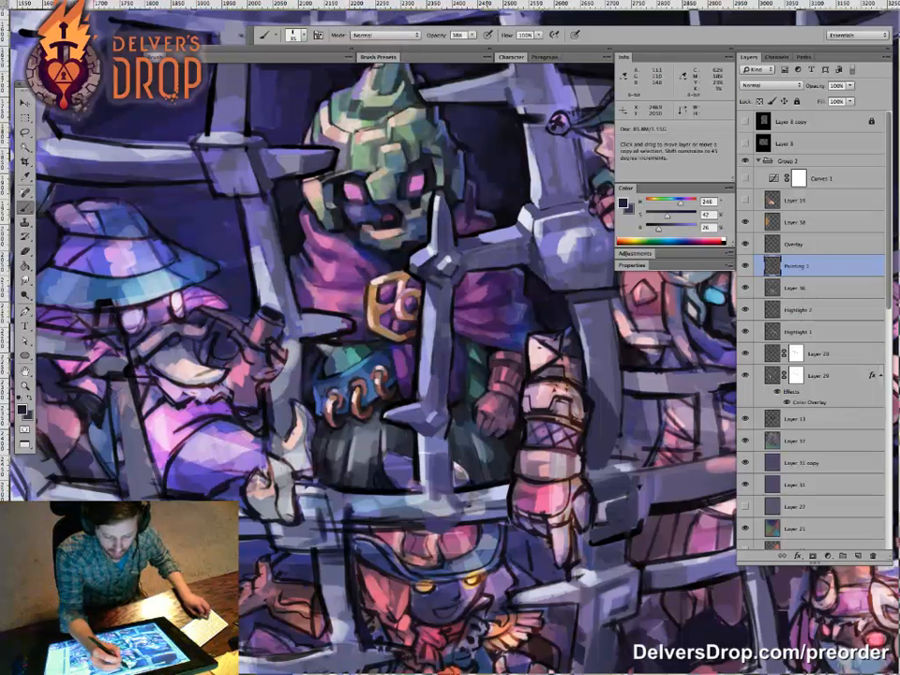
# Step: Switch the brush to Multiply and darken the helmet and scarf edge and the vertical cage bar before the skirt
pyautogui.click(373, 34)
pyautogui.click(375, 74)
pyautogui.hotkey('alt', 'shift', 'm')
pyautogui.moveTo(336, 158)
pyautogui.mouseDown()
pyautogui.moveTo(325, 319)
pyautogui.moveTo(330, 307)
pyautogui.mouseUp()
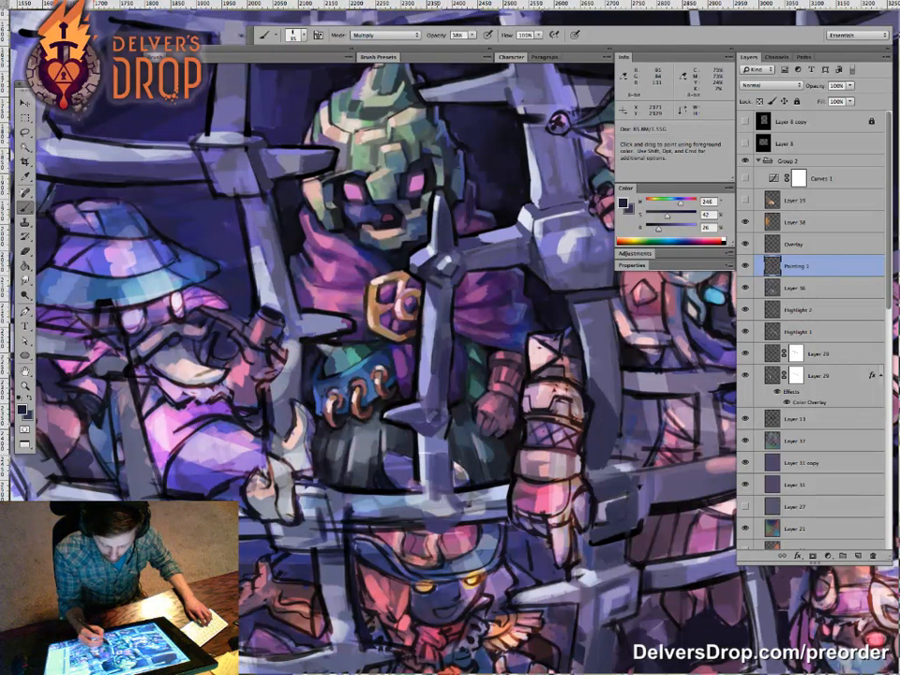
pyautogui.moveTo(433, 435); pyautogui.dragTo(436, 485)
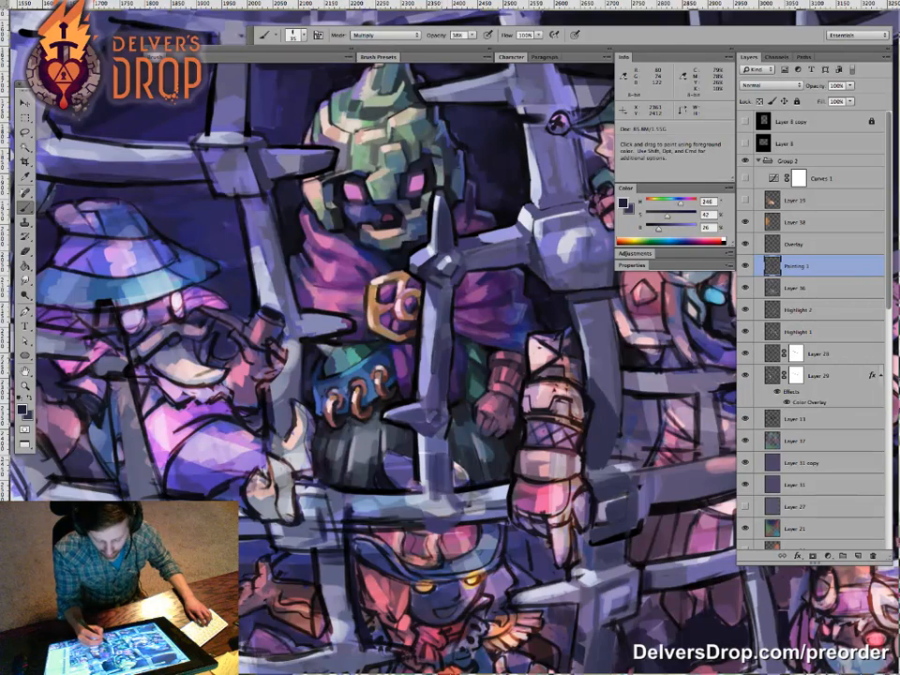
# Step: Sample a dark blue from the caged figures' area and set the brush to Normal mode at 100% opacity
pyautogui.press('z')
pyautogui.moveTo(512, 492); pyautogui.dragTo(432, 511)
pyautogui.moveTo(479, 477); pyautogui.dragTo(450, 458)
pyautogui.press('b')
pyautogui.moveTo(327, 363); pyautogui.dragTo(361, 359)
pyautogui.keyDown('alt'); pyautogui.click(432, 411); pyautogui.keyUp('alt')
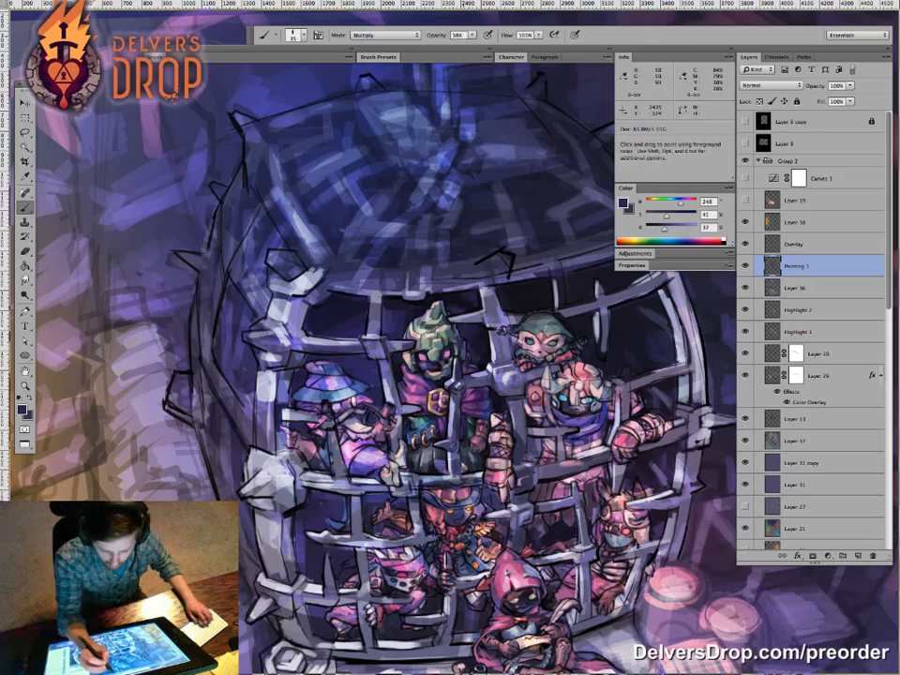
pyautogui.click(375, 35)
pyautogui.click(362, 10)
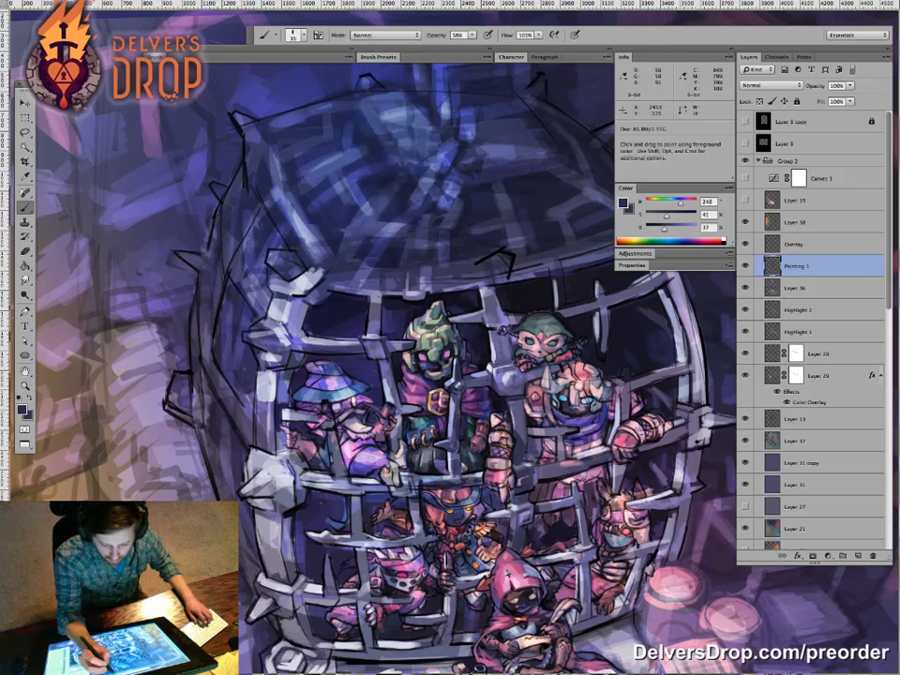
pyautogui.click(472, 35)
pyautogui.moveTo(485, 46); pyautogui.dragTo(509, 45)
pyautogui.click(543, 475)
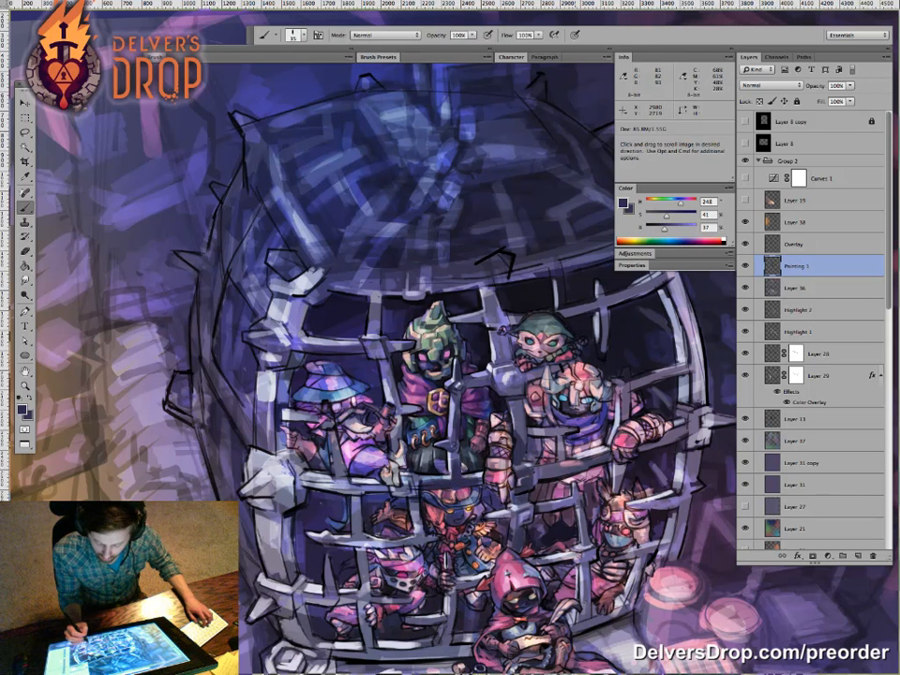
# Step: Paint dark blue strokes over the slats of the cage's domed roof
pyautogui.moveTo(511, 473); pyautogui.dragTo(503, 464)
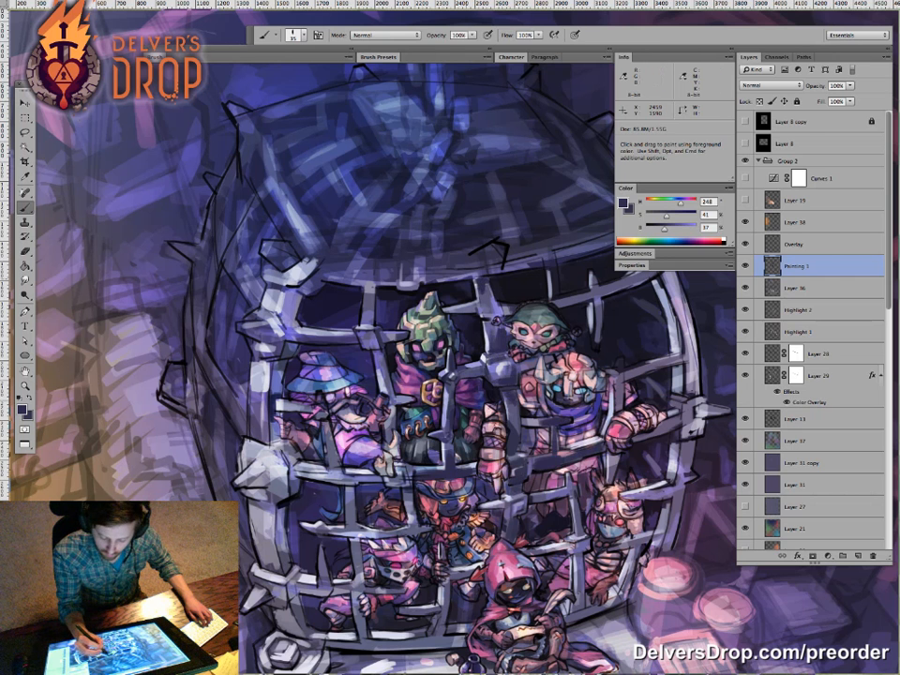
pyautogui.moveTo(408, 200); pyautogui.dragTo(369, 203)
pyautogui.moveTo(558, 318); pyautogui.dragTo(444, 331)
pyautogui.moveTo(370, 192); pyautogui.dragTo(342, 199)
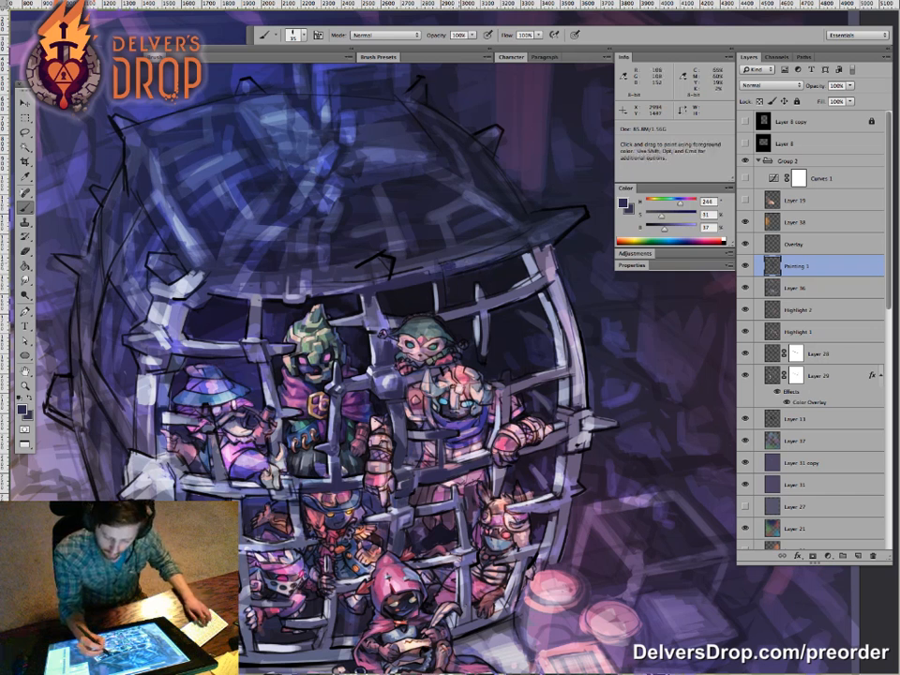
# Step: Sample a blue from the cage roof and refine the slats on its right side with alternating light and dark blues
pyautogui.keyDown('alt'); pyautogui.click(349, 202); pyautogui.keyUp('alt')
pyautogui.press('x')
pyautogui.moveTo(369, 190)
pyautogui.mouseDown()
pyautogui.moveTo(353, 194)
pyautogui.moveTo(370, 188)
pyautogui.moveTo(409, 209)
pyautogui.moveTo(385, 194)
pyautogui.moveTo(384, 175)
pyautogui.moveTo(393, 175)
pyautogui.mouseUp()
pyautogui.moveTo(380, 168); pyautogui.dragTo(405, 150)
pyautogui.press('x')
pyautogui.moveTo(377, 161)
pyautogui.mouseDown()
pyautogui.moveTo(404, 148)
pyautogui.moveTo(382, 164)
pyautogui.mouseUp()
pyautogui.moveTo(373, 171)
pyautogui.mouseDown()
pyautogui.moveTo(376, 155)
pyautogui.moveTo(385, 156)
pyautogui.mouseUp()
pyautogui.press('x')
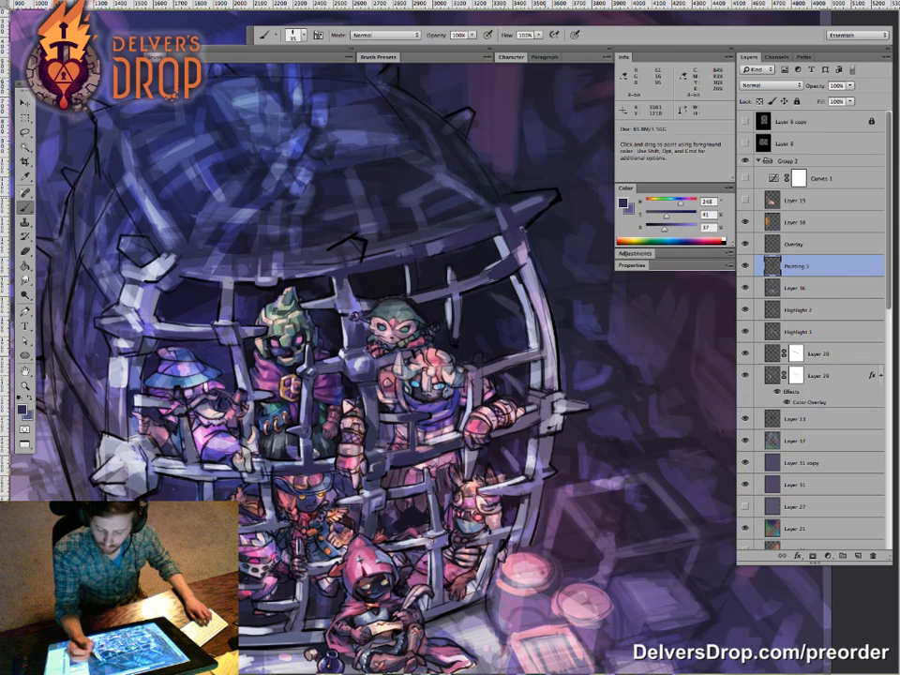
# Step: Refine the large spiked joint on the cage's left side with alternating dark and light blue strokes
pyautogui.moveTo(140, 459); pyautogui.dragTo(156, 453)
pyautogui.press('x')
pyautogui.moveTo(133, 447); pyautogui.dragTo(157, 468)
pyautogui.press('x')
pyautogui.press('x')
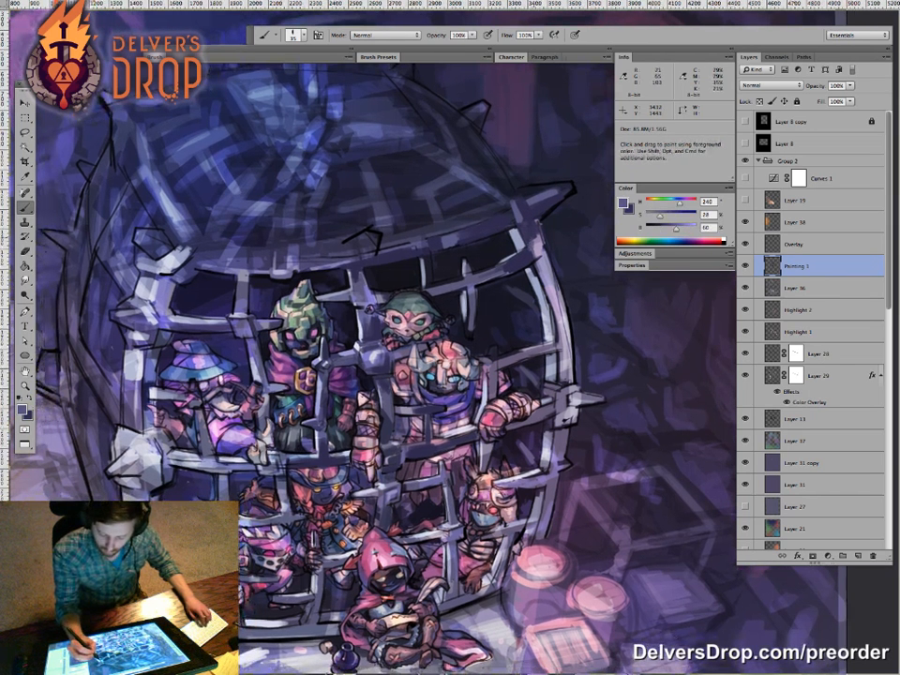
pyautogui.press('x')
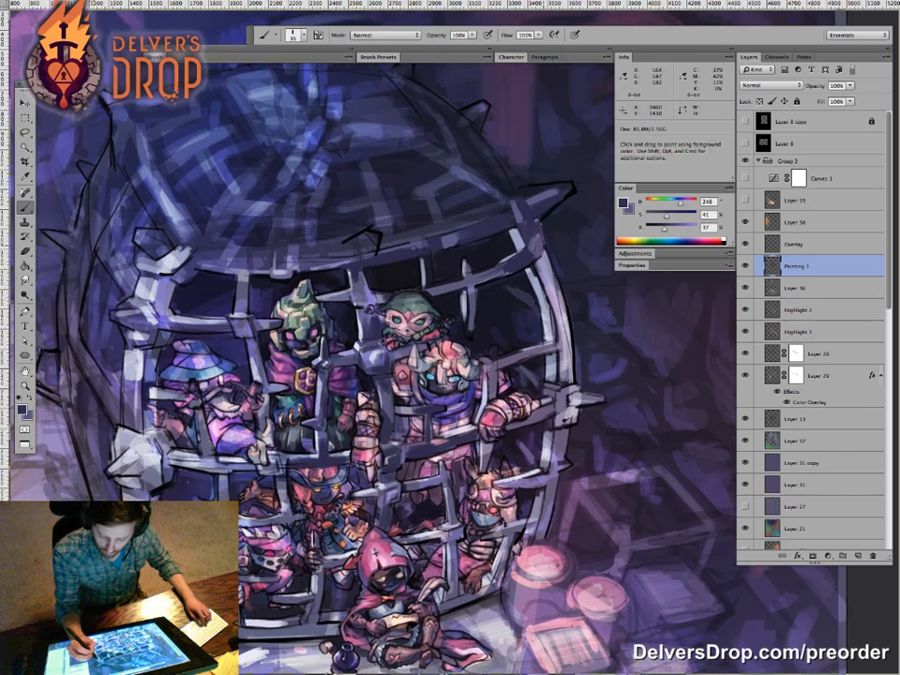
# Step: Refine the cage's right frame, the upper rim and the bars by the horned character with dark and lighter blue strokes
pyautogui.moveTo(541, 265)
pyautogui.mouseDown()
pyautogui.moveTo(560, 305)
pyautogui.moveTo(556, 321)
pyautogui.mouseUp()
pyautogui.moveTo(422, 226); pyautogui.dragTo(424, 271)
pyautogui.moveTo(422, 257)
pyautogui.mouseDown()
pyautogui.moveTo(422, 284)
pyautogui.moveTo(422, 259)
pyautogui.mouseUp()
pyautogui.press('x')
pyautogui.moveTo(483, 391); pyautogui.dragTo(478, 423)
pyautogui.press('x')
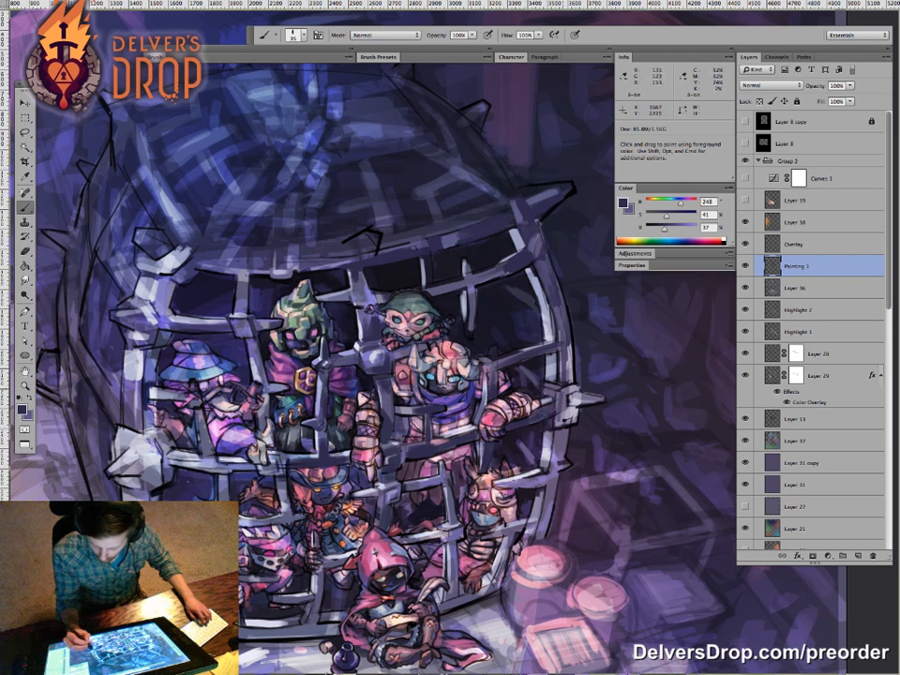
pyautogui.press('x')
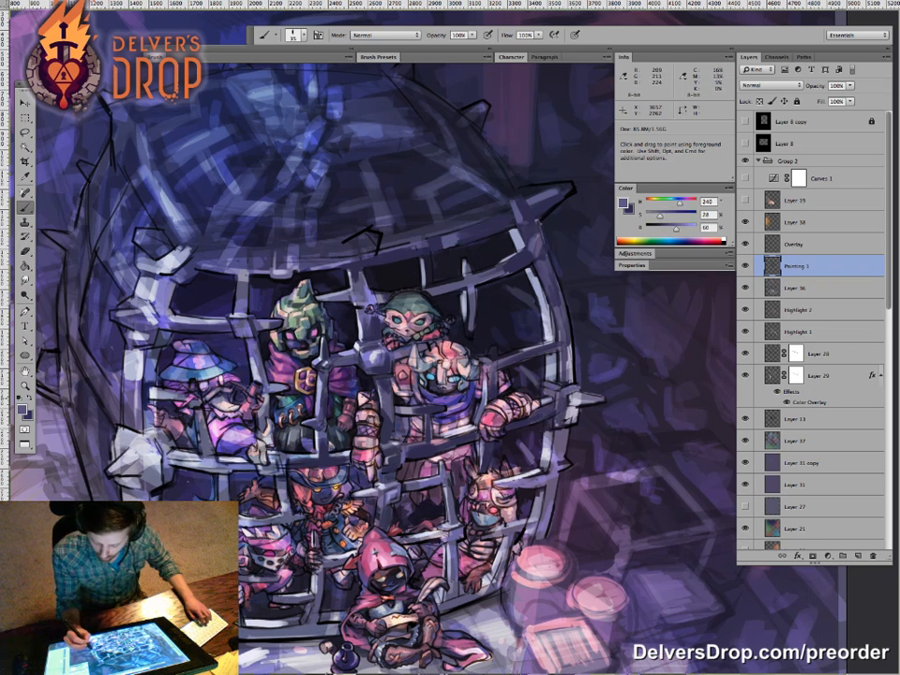
# Step: Compare the whole cage illustration with the Painting 1 layer hidden and shown
pyautogui.press('x')
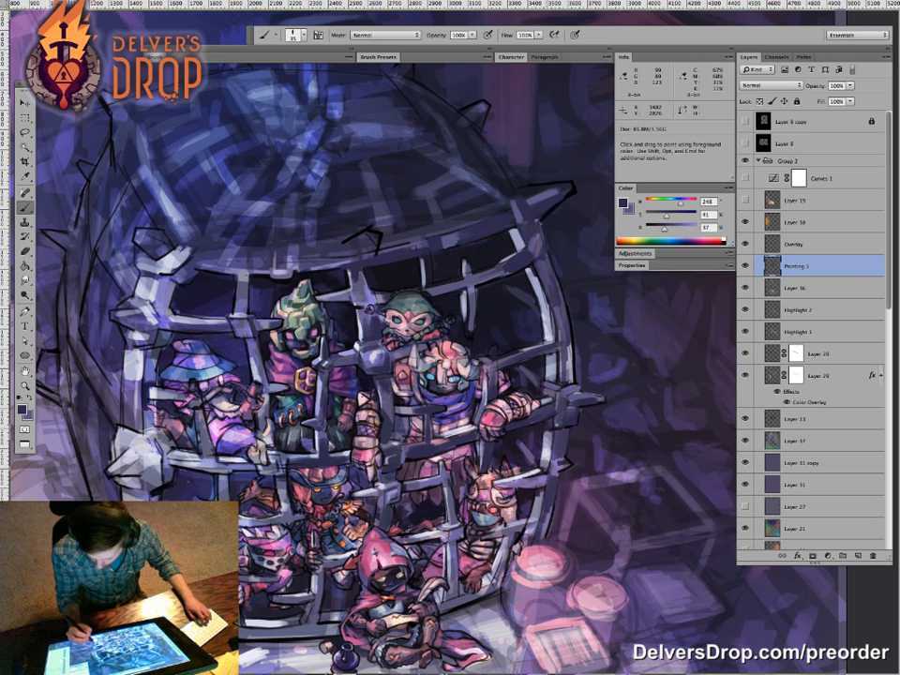
pyautogui.moveTo(514, 538); pyautogui.dragTo(526, 517)
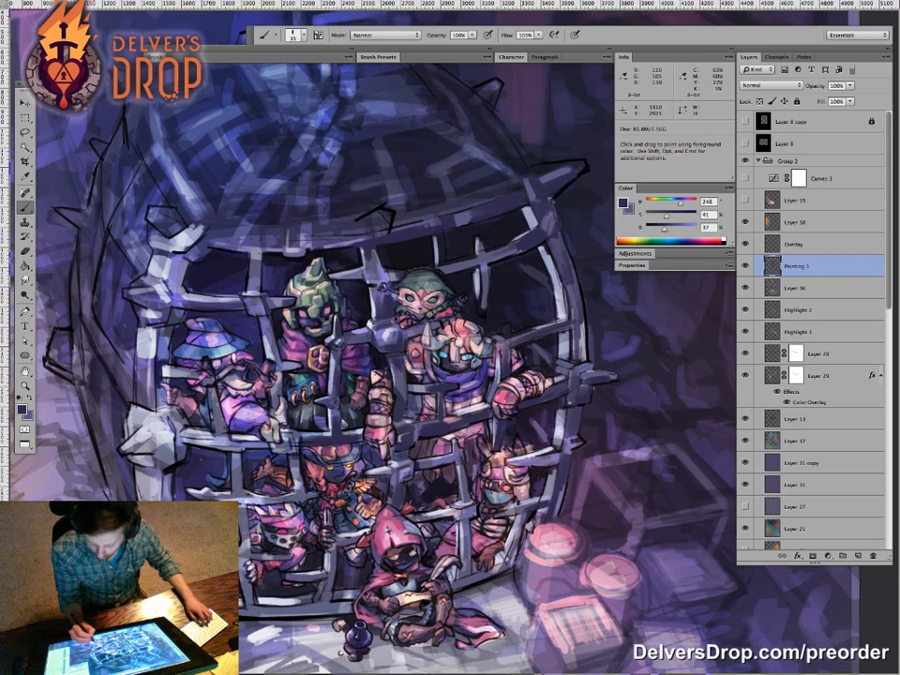
pyautogui.press('super+space')
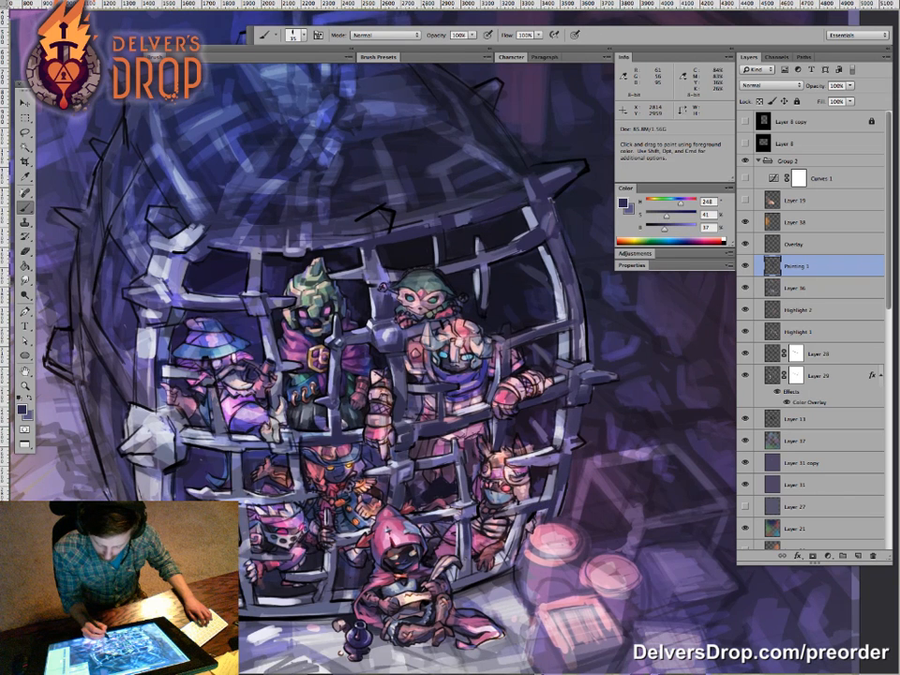
pyautogui.moveTo(353, 535); pyautogui.dragTo(418, 513)
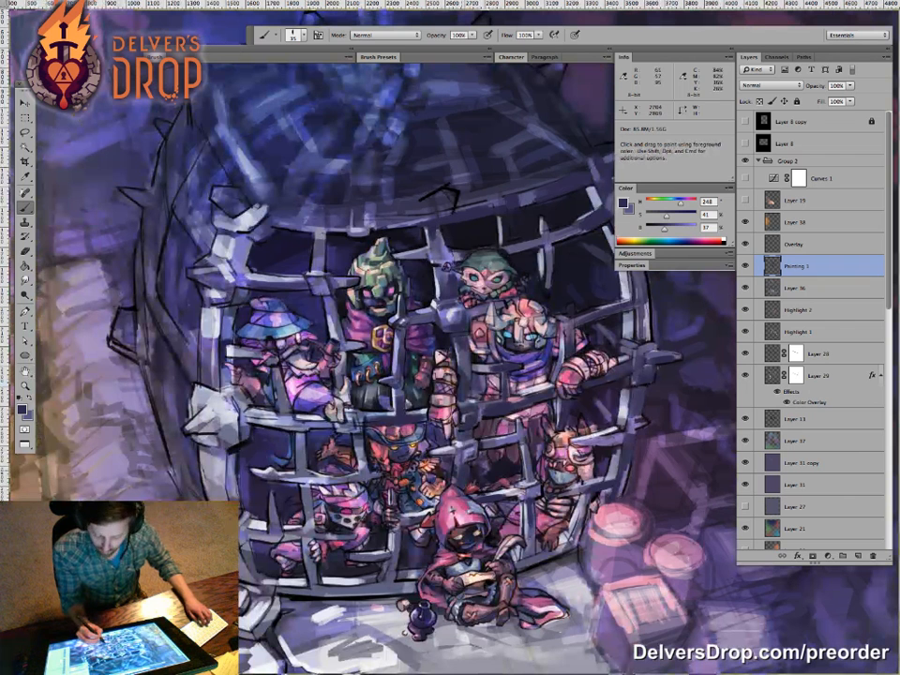
pyautogui.press('z')
pyautogui.hotkey('ctrl', '-')
pyautogui.hotkey('ctrl', '-')
pyautogui.hotkey('ctrl', '+')
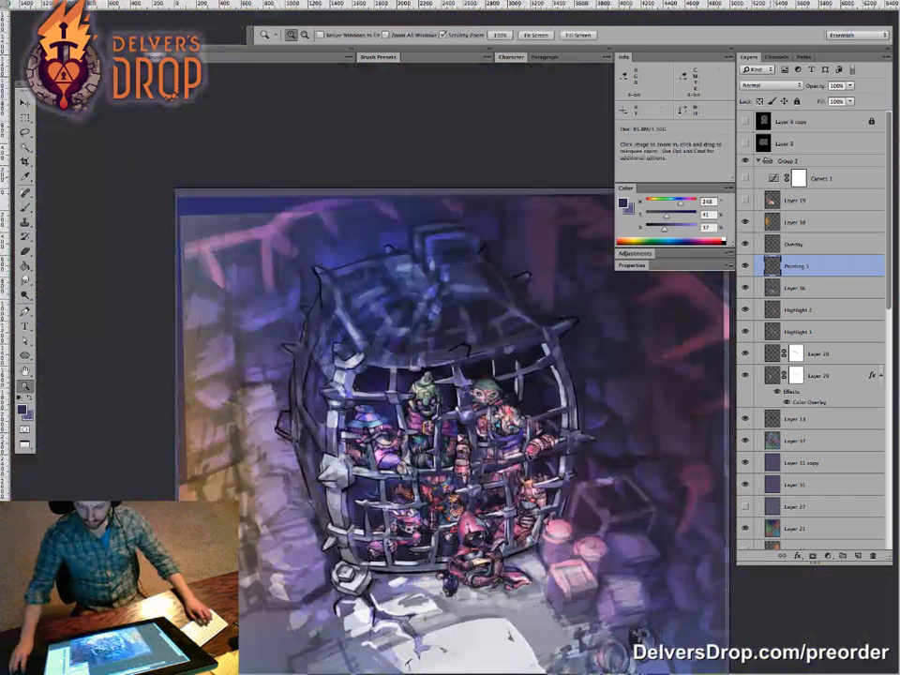
pyautogui.click(745, 265)
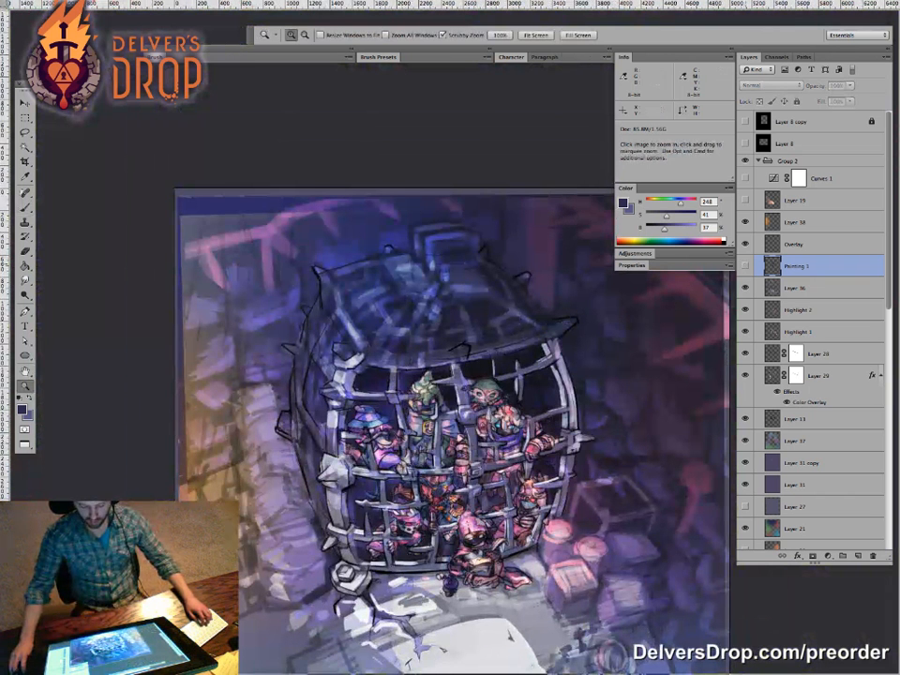
pyautogui.click(745, 265)
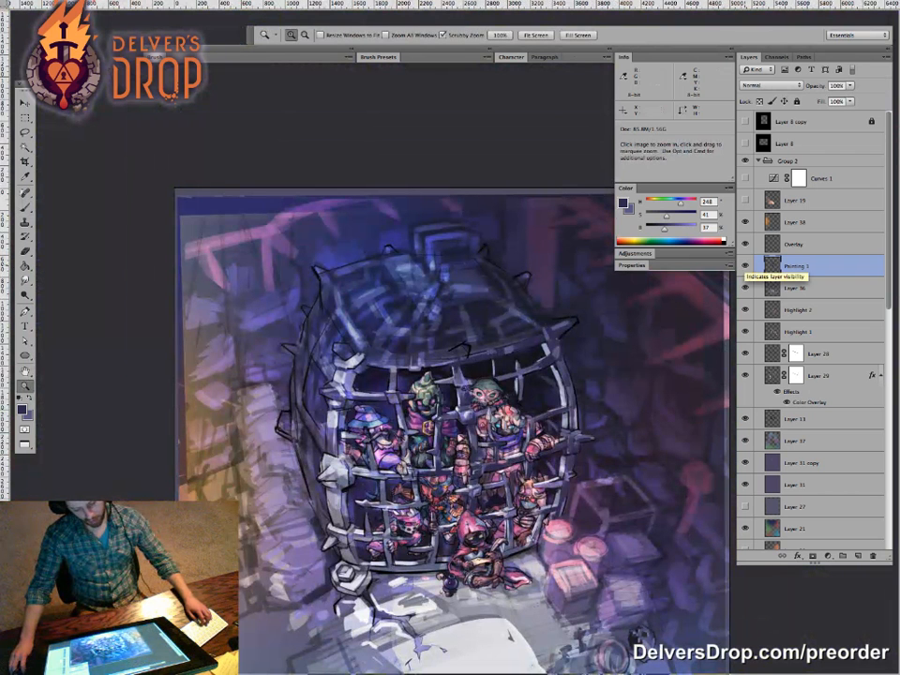
pyautogui.click(746, 265)
pyautogui.click(745, 265)
pyautogui.click(745, 265)
pyautogui.click(745, 266)
pyautogui.click(745, 265)
# Step: Examine the green-helmeted character and surrounding bars up close, alternately hiding and showing the Painting 1 layer
pyautogui.moveTo(417, 395); pyautogui.dragTo(541, 375)
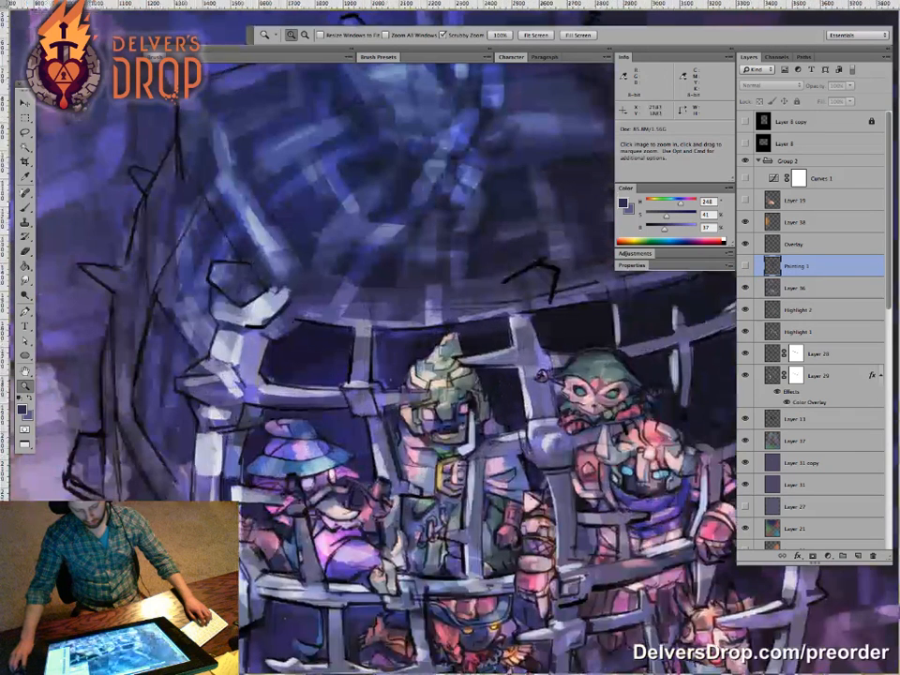
pyautogui.click(745, 265)
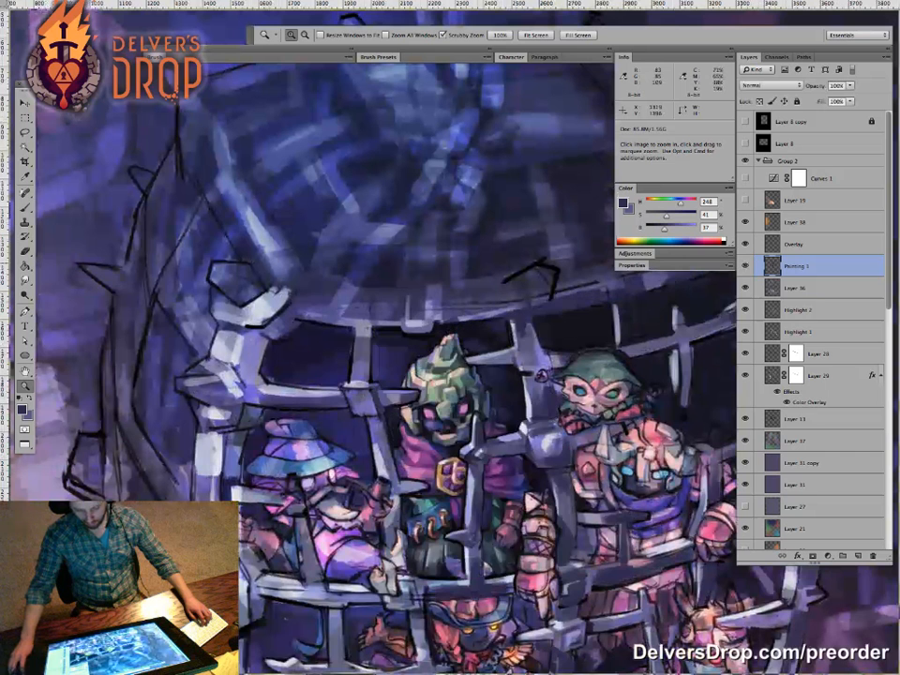
pyautogui.click(745, 265)
pyautogui.click(745, 265)
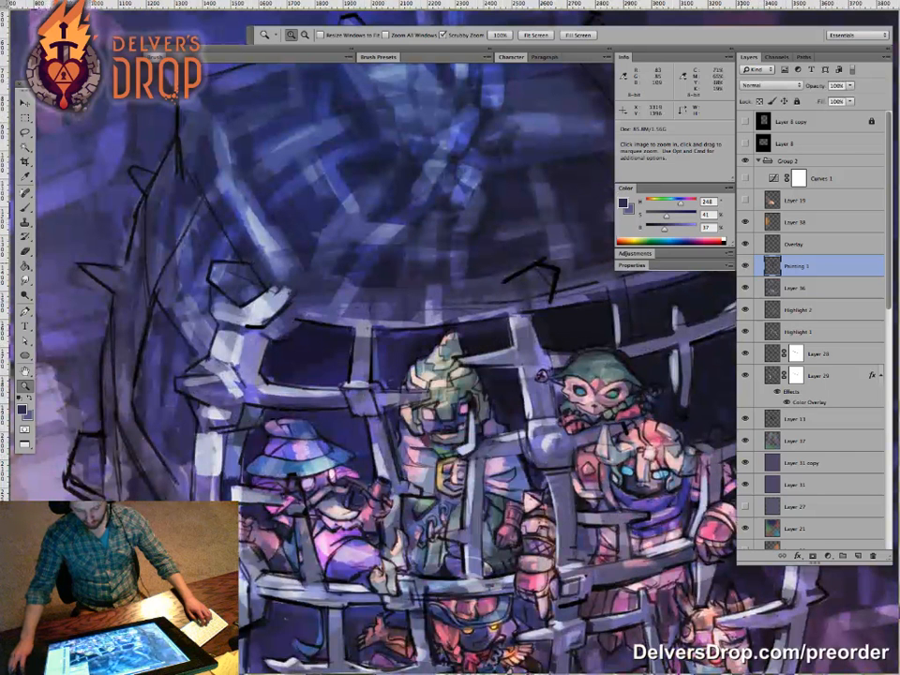
pyautogui.click(745, 265)
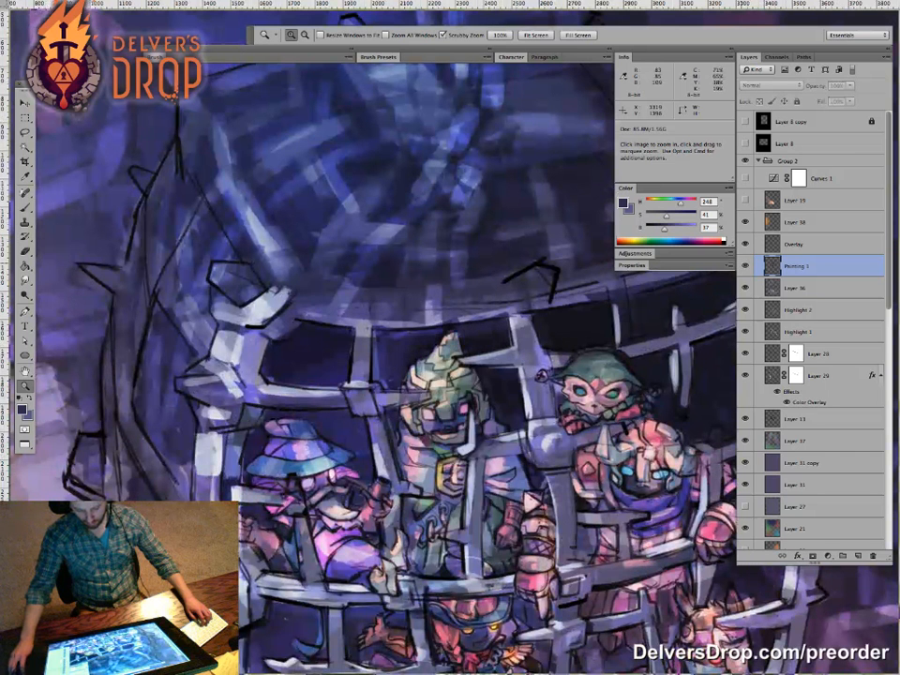
pyautogui.click(745, 265)
pyautogui.click(745, 265)
pyautogui.click(746, 265)
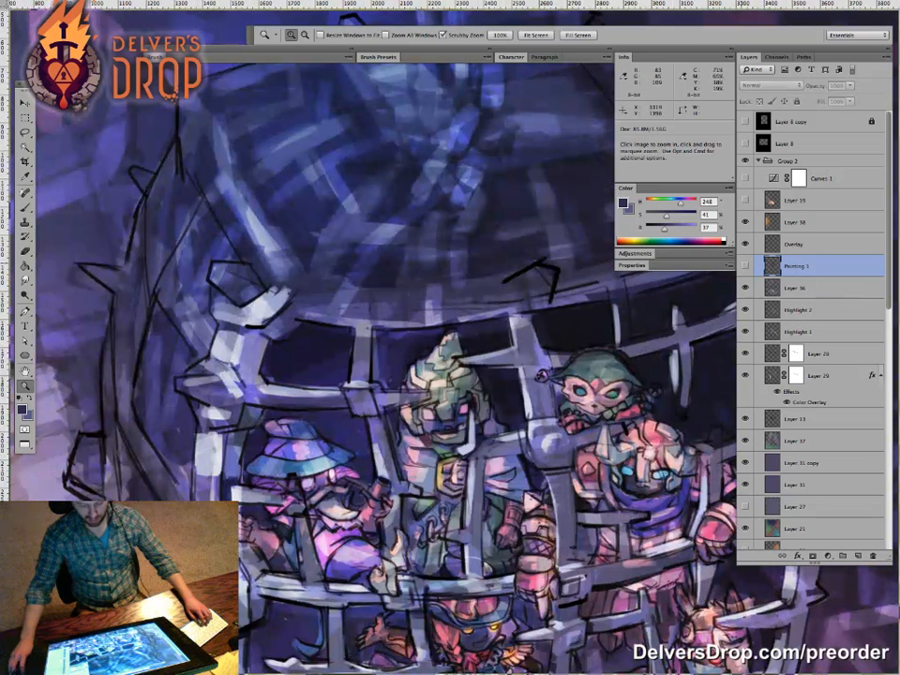
pyautogui.click(745, 266)
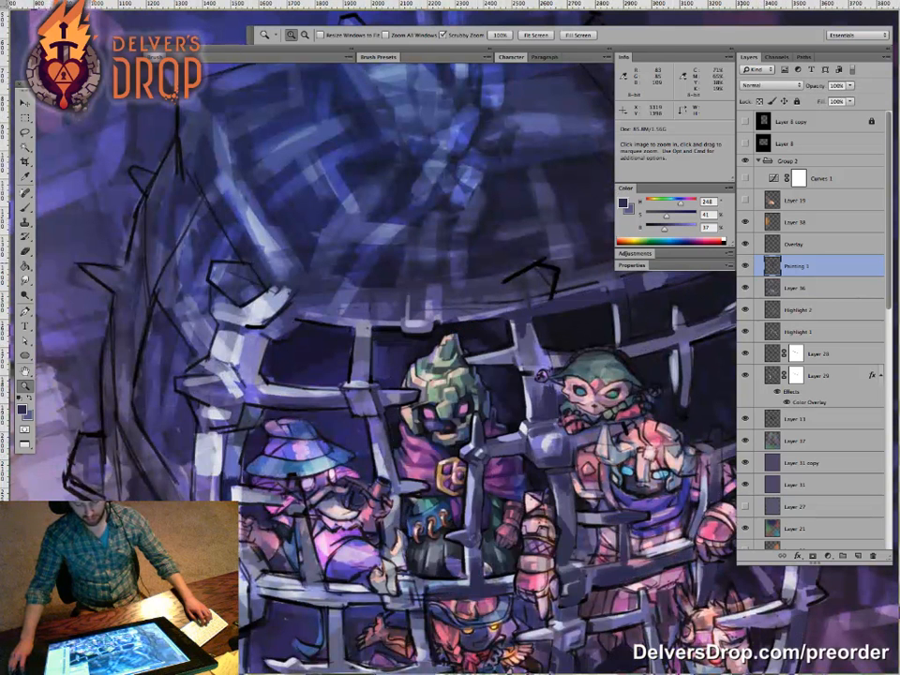
pyautogui.click(745, 266)
pyautogui.click(745, 265)
pyautogui.click(745, 265)
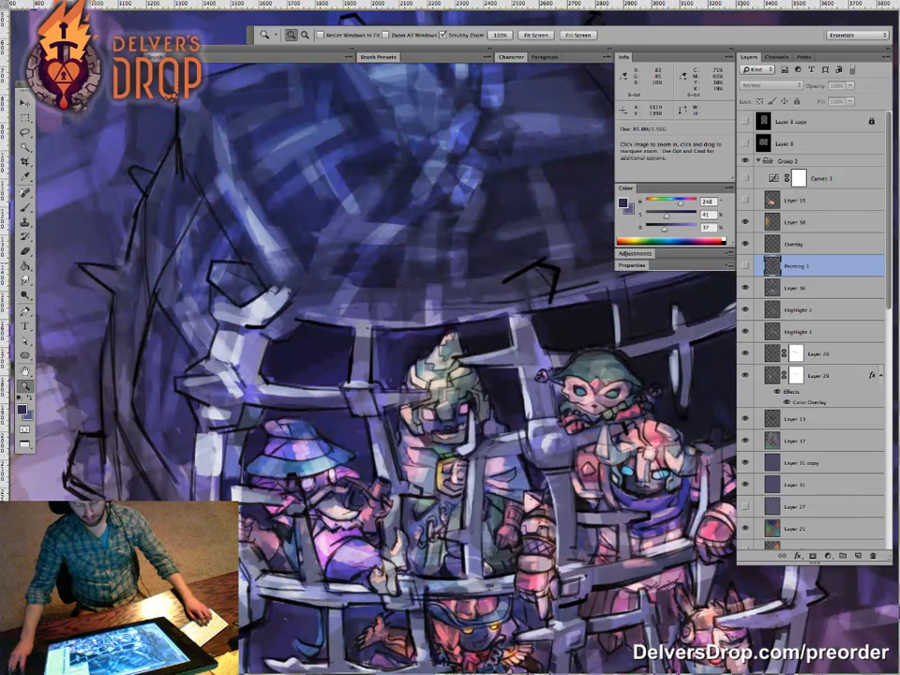
pyautogui.click(746, 265)
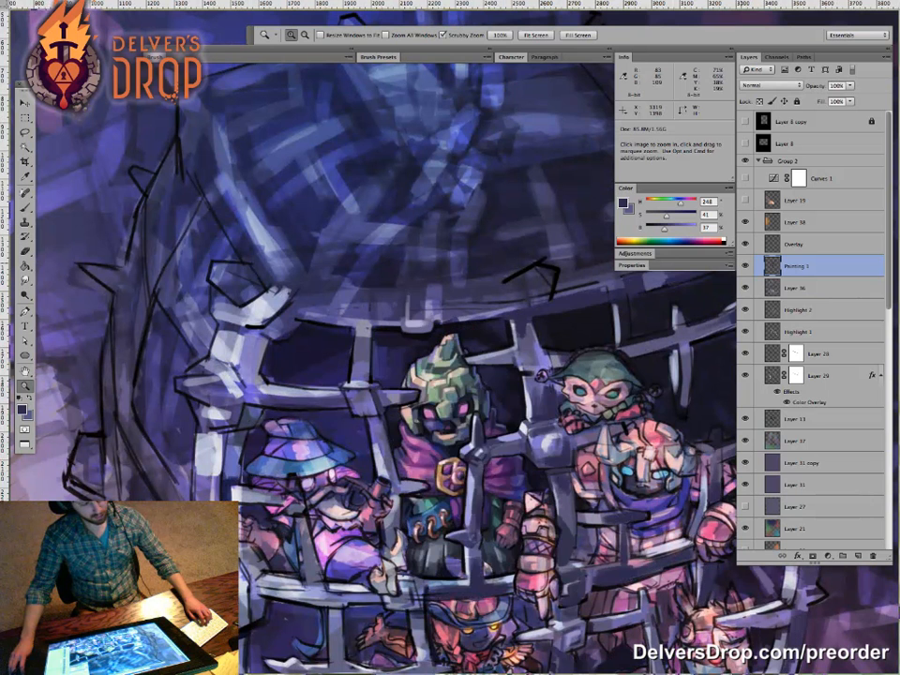
pyautogui.click(745, 265)
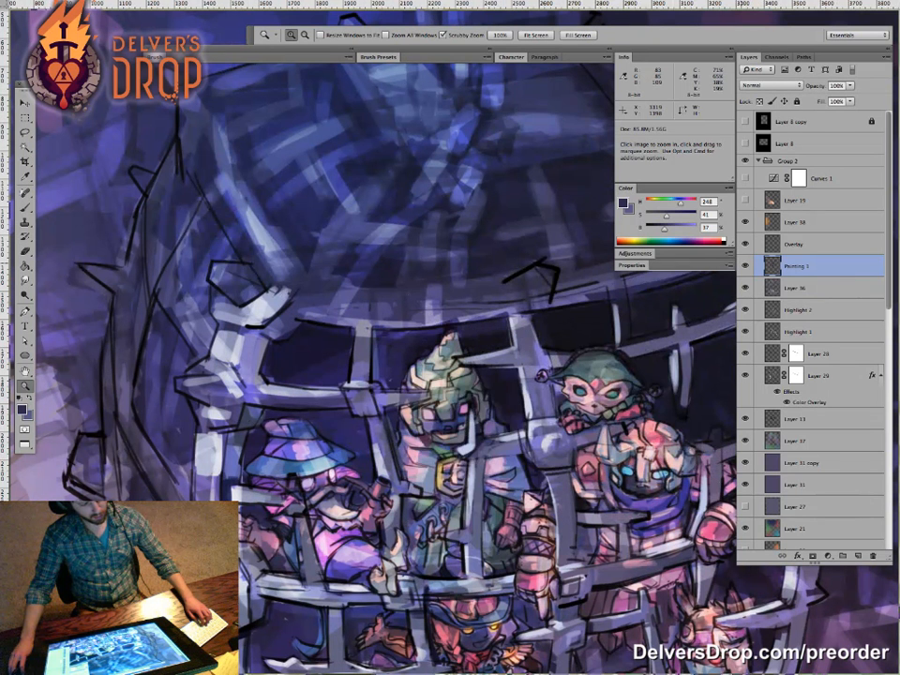
pyautogui.click(745, 265)
pyautogui.click(745, 265)
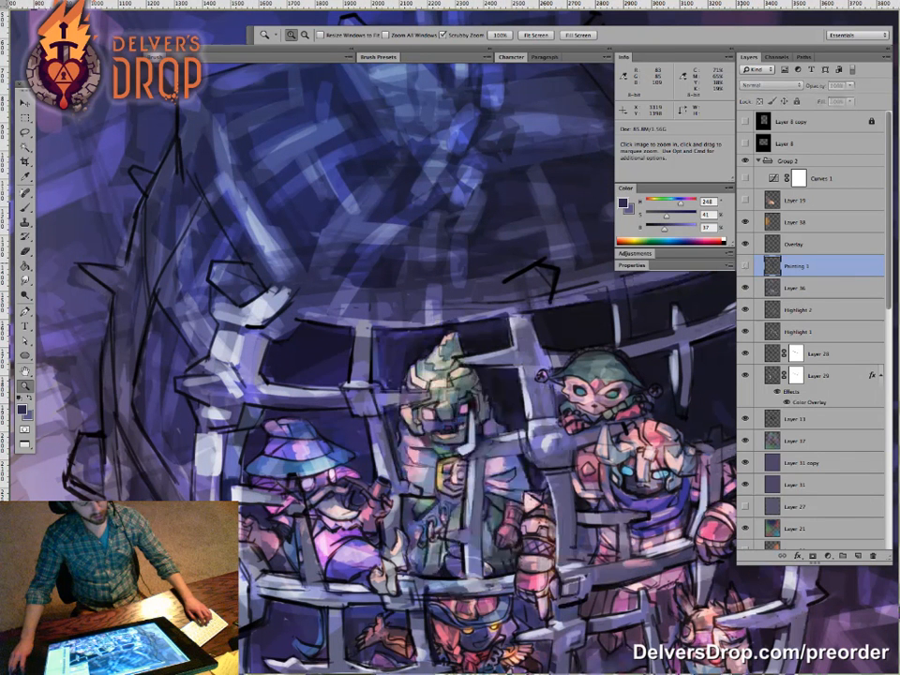
pyautogui.click(745, 266)
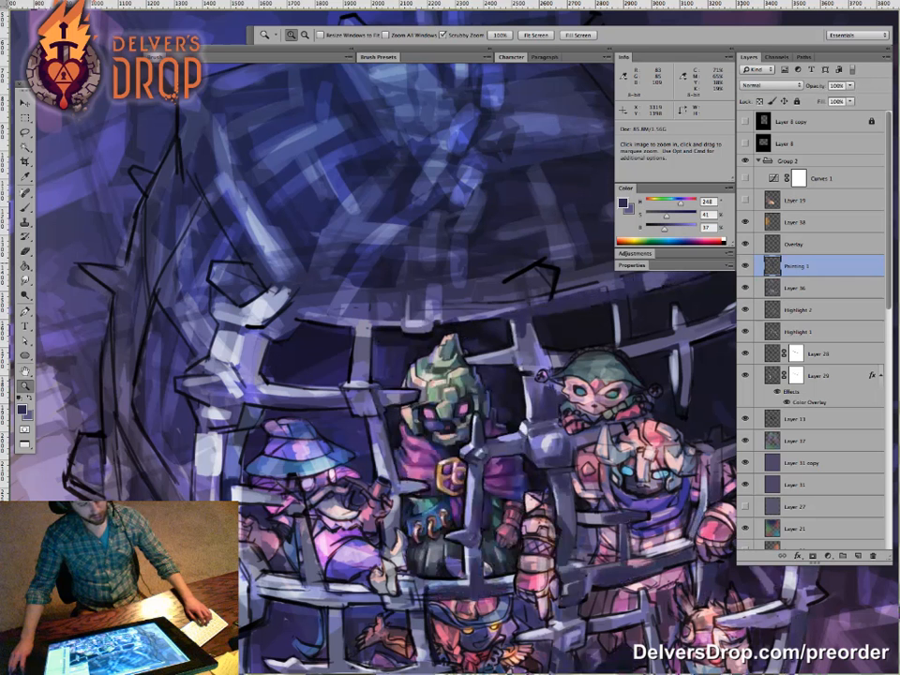
pyautogui.click(745, 265)
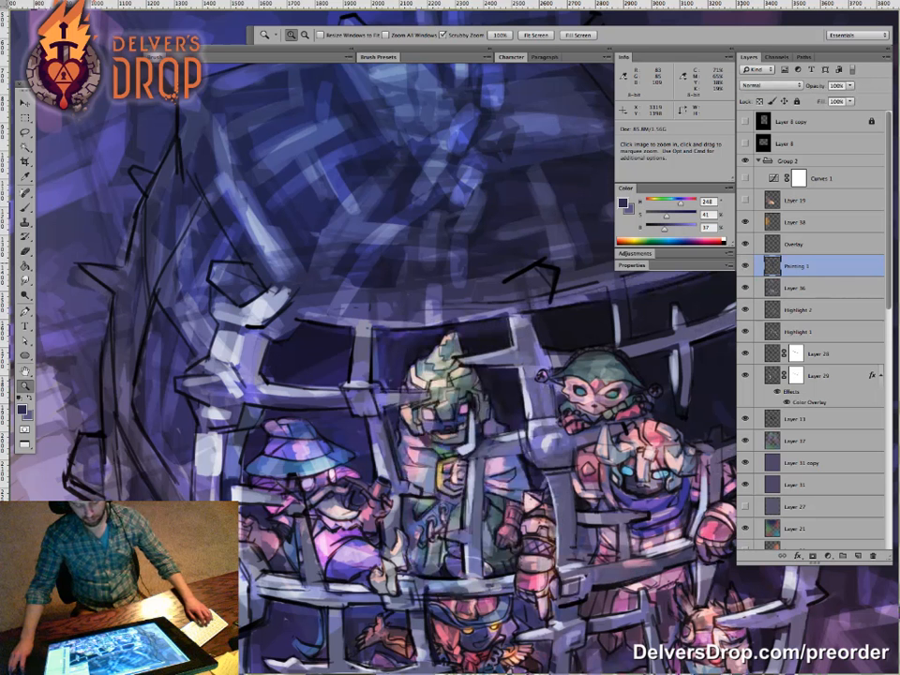
pyautogui.click(745, 265)
# Step: Try the Painting 1 layer at 60% opacity, check the whole cage, and restore the layer to 100% opacity
pyautogui.press('v')
pyautogui.press('6')
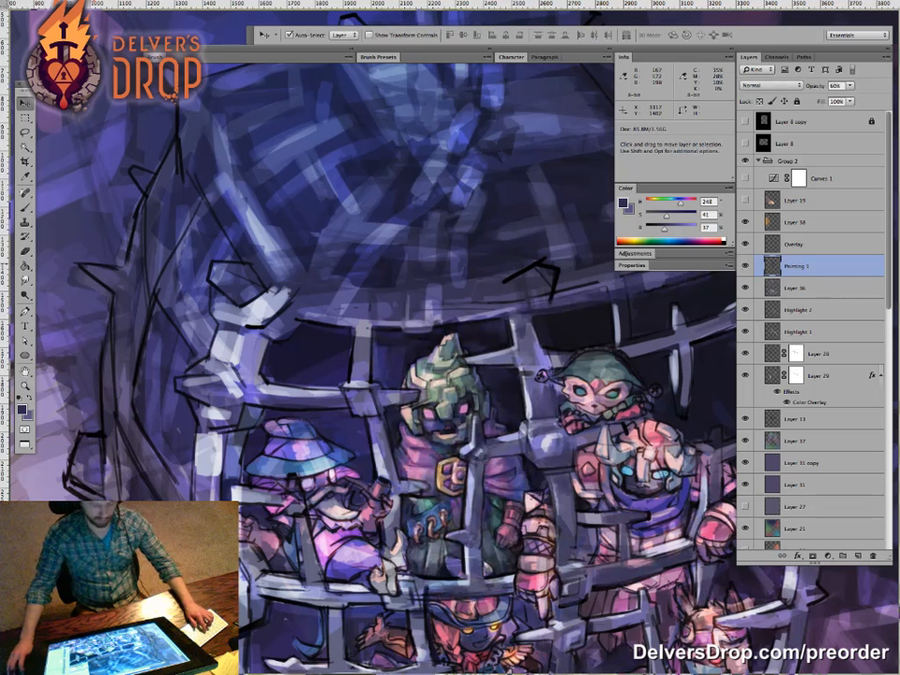
pyautogui.press('z')
pyautogui.moveTo(532, 448); pyautogui.dragTo(446, 454)
pyautogui.moveTo(431, 390); pyautogui.dragTo(511, 382)
pyautogui.press('v')
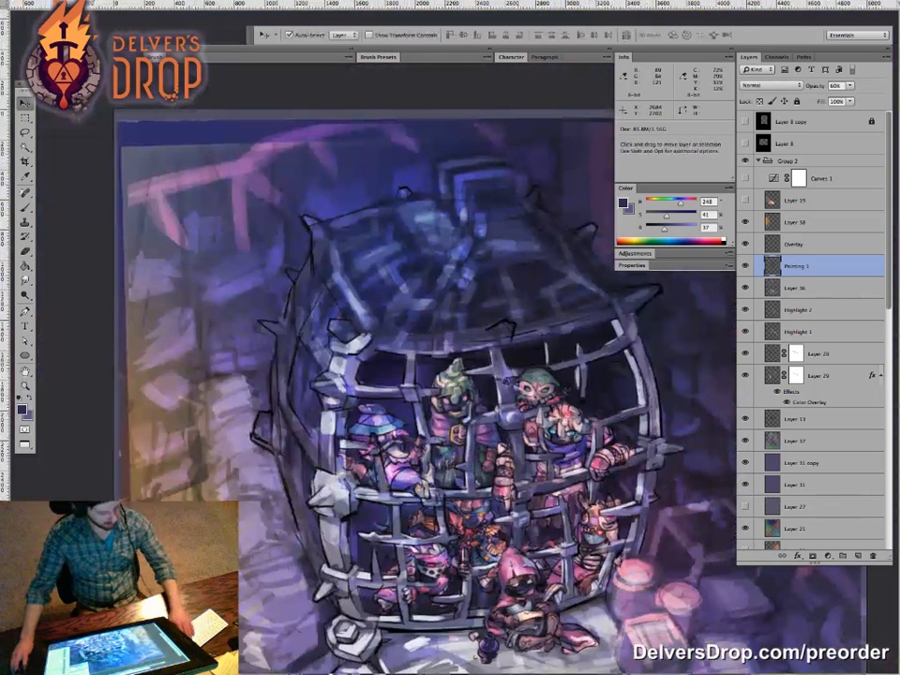
pyautogui.press('0')
# Step: Select the dark painted areas around the cage's central joint by colour, adding further colours near the green-helmeted character to the selection
pyautogui.press('z')
pyautogui.click(517, 448)
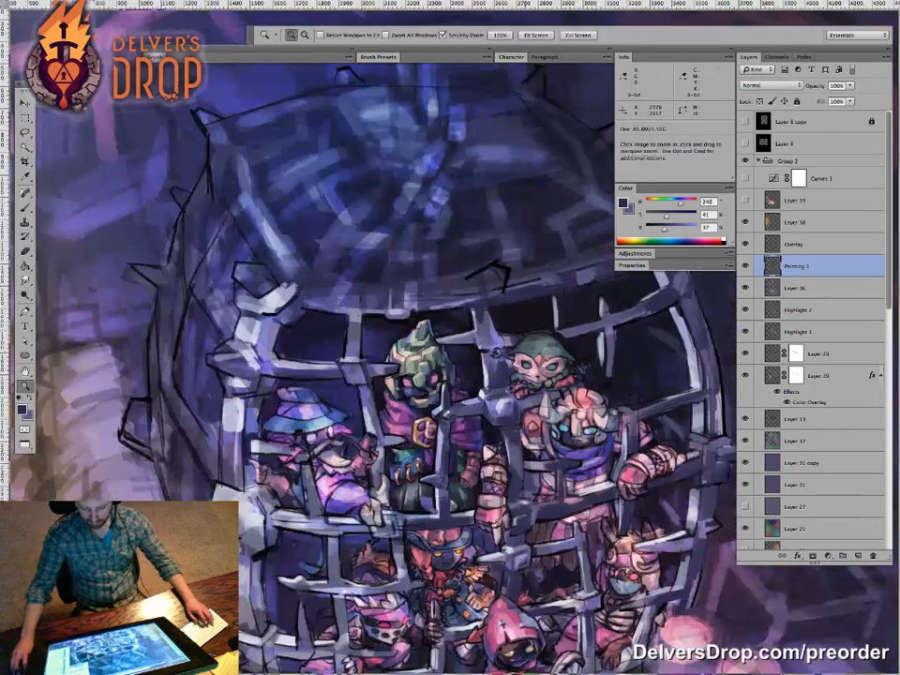
pyautogui.press('w')
pyautogui.click(499, 413)
pyautogui.press('z')
pyautogui.click(499, 412)
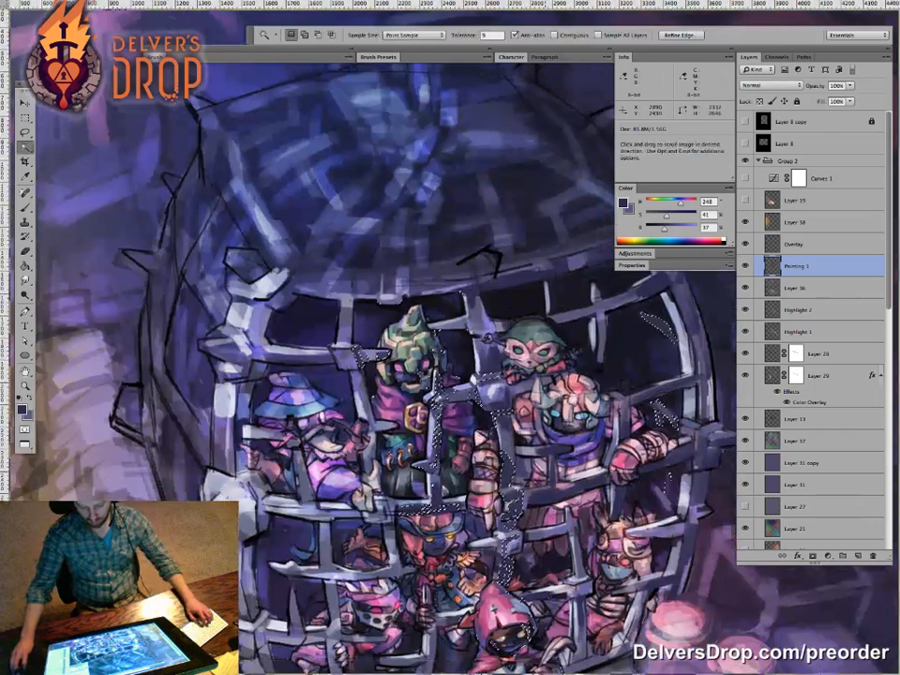
pyautogui.click(499, 413)
pyautogui.press('w')
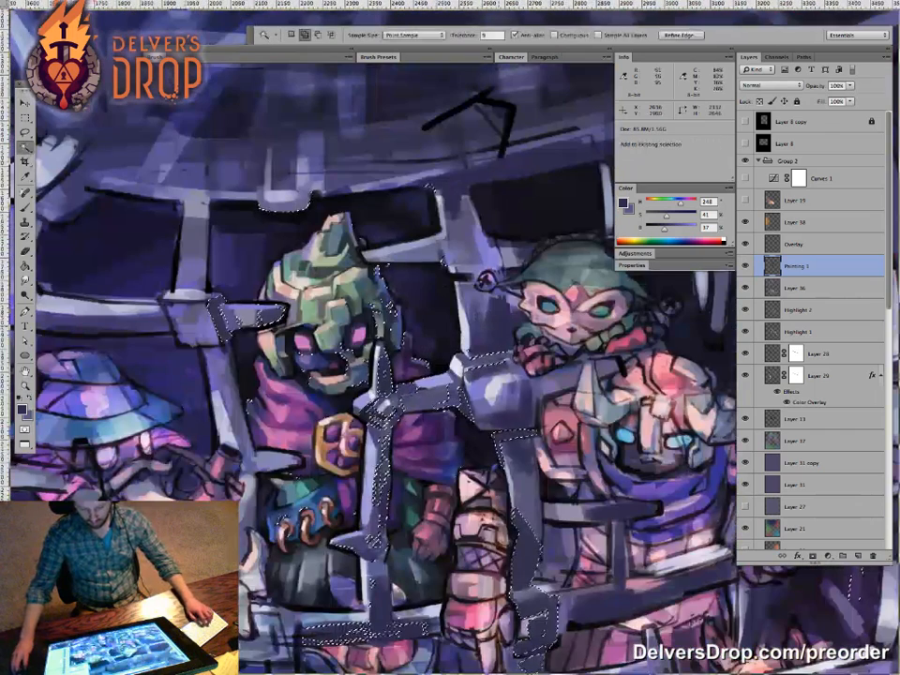
pyautogui.keyDown('shift'); pyautogui.click(300, 267); pyautogui.keyUp('shift')
pyautogui.keyDown('shift'); pyautogui.click(286, 349); pyautogui.keyUp('shift')
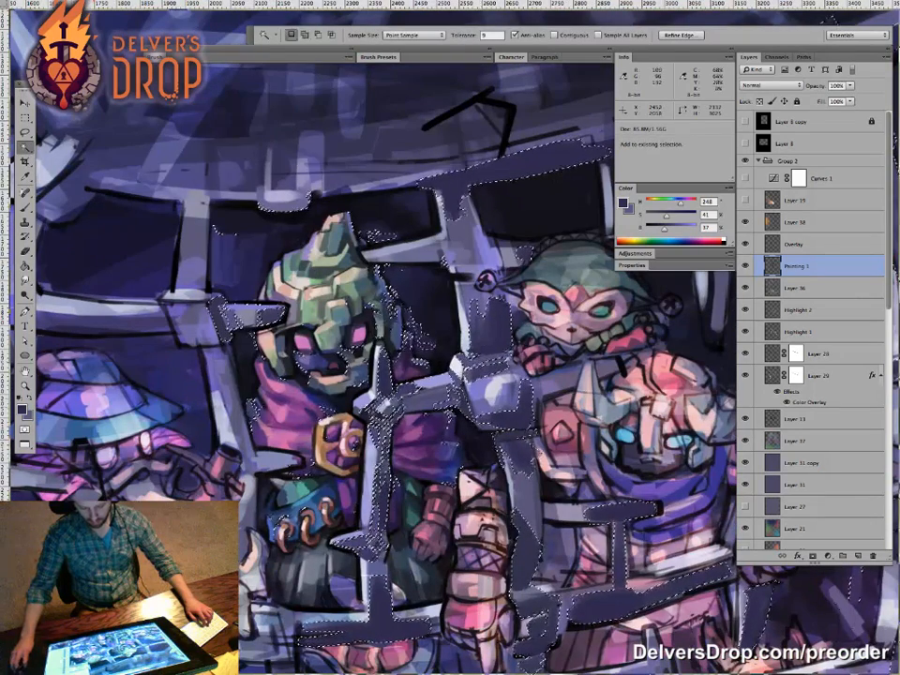
# Step: Review the selected paint areas across the whole cage and clear the selection
pyautogui.press('z')
pyautogui.hotkey('ctrl', '-')
pyautogui.hotkey('ctrl', '-')
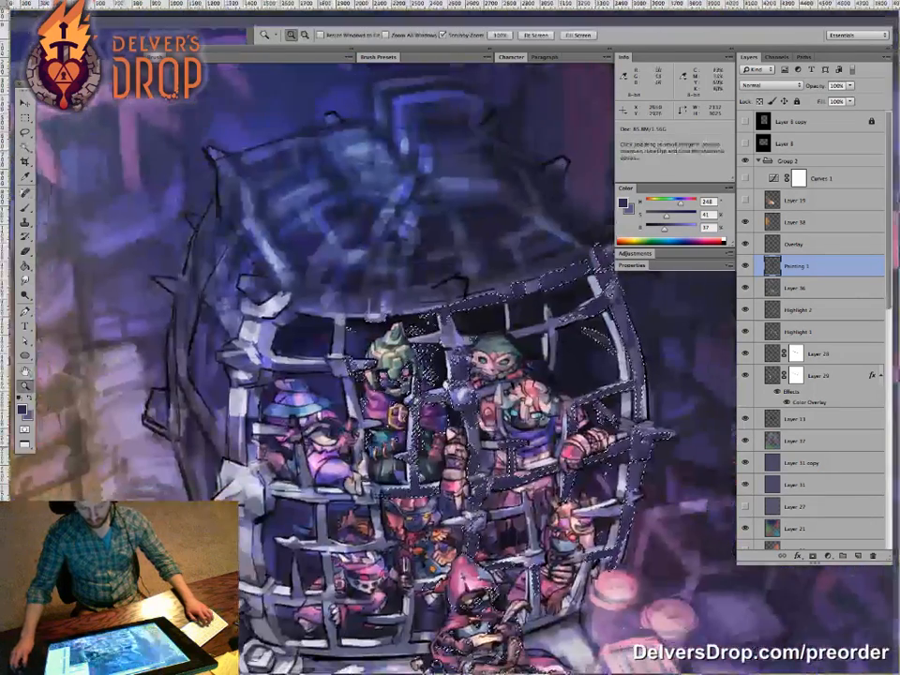
pyautogui.moveTo(323, 310); pyautogui.dragTo(281, 272)
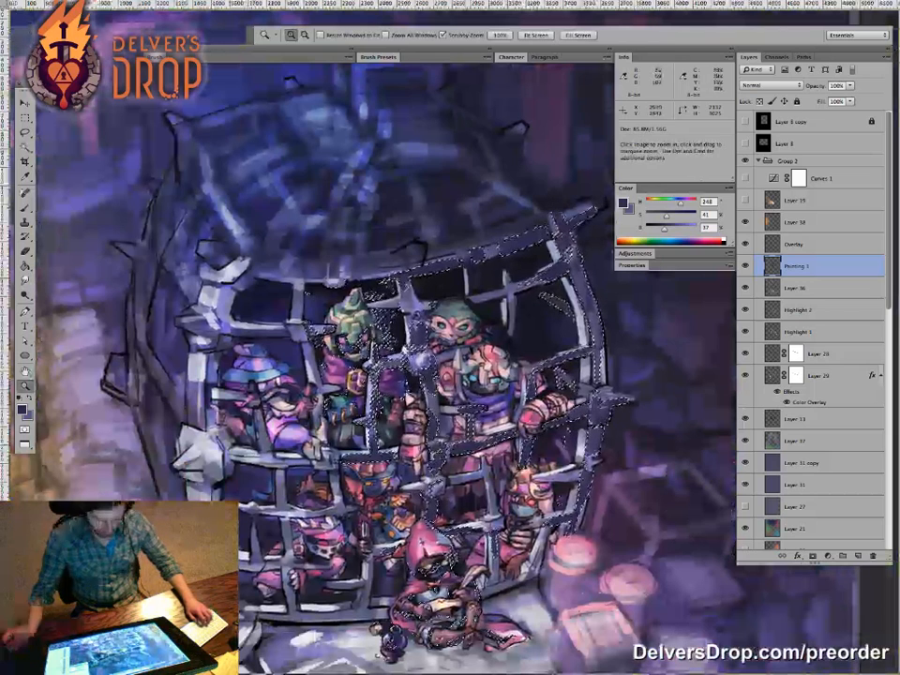
pyautogui.hotkey('ctrl', 'd')
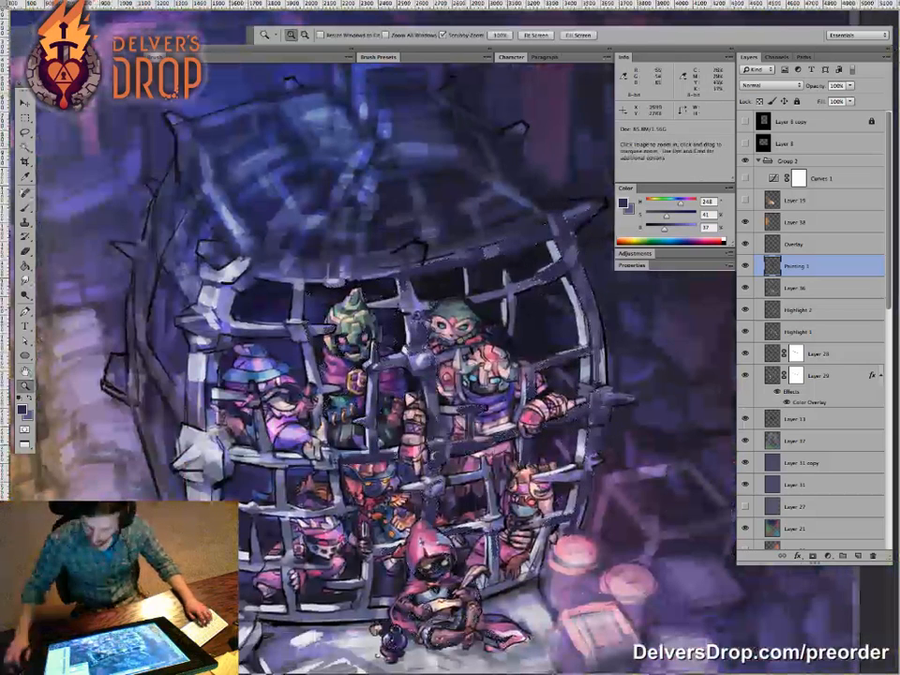
# Step: Add a new layer directly above Layer 36 and fill it with light violet, hue 248, saturation 41% and brightness 100%
pyautogui.click(797, 287)
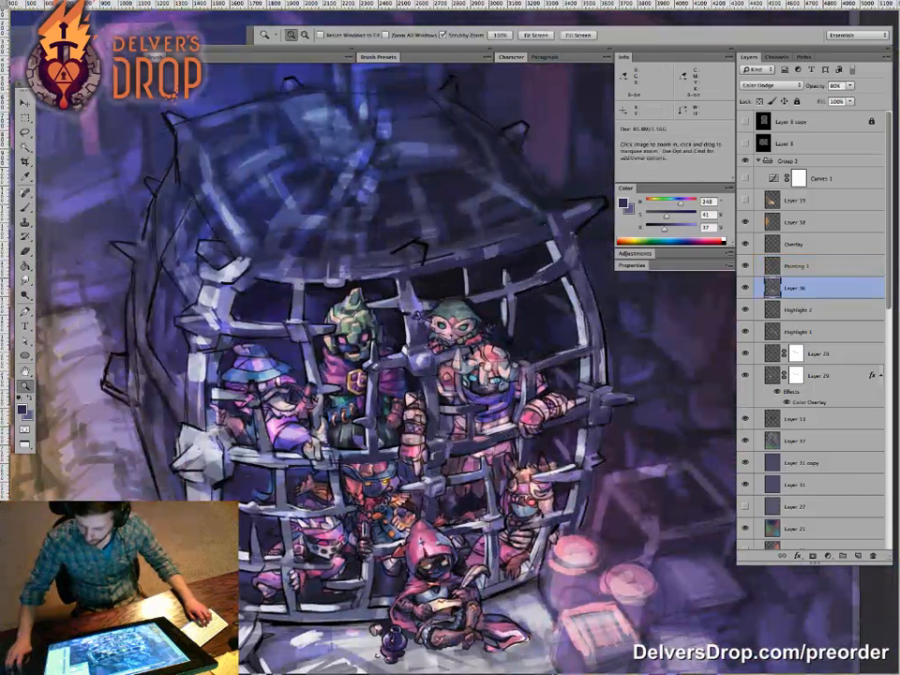
pyautogui.click(858, 556)
pyautogui.press('g')
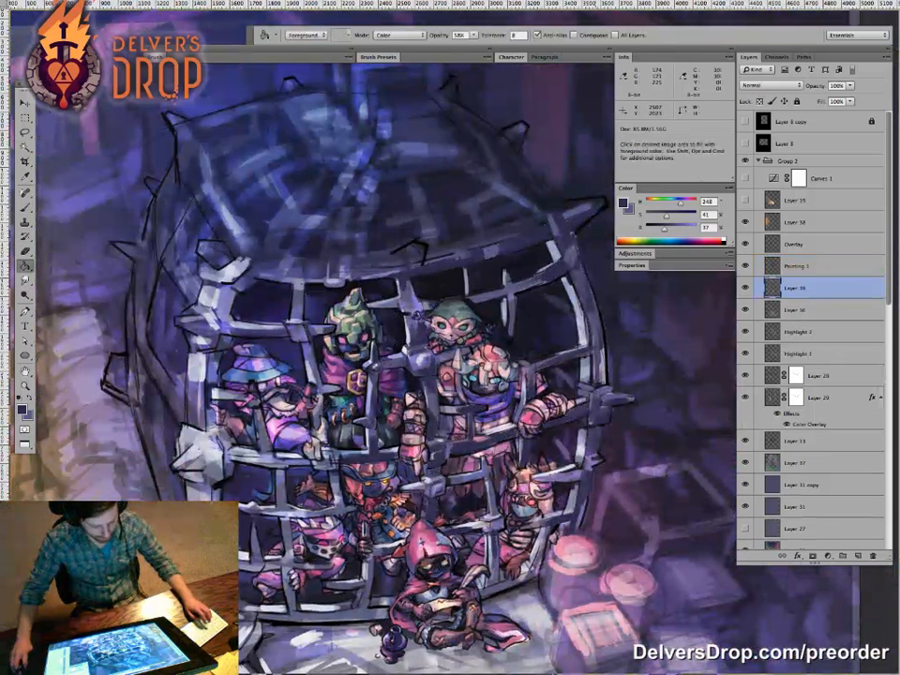
pyautogui.moveTo(664, 229); pyautogui.dragTo(697, 229)
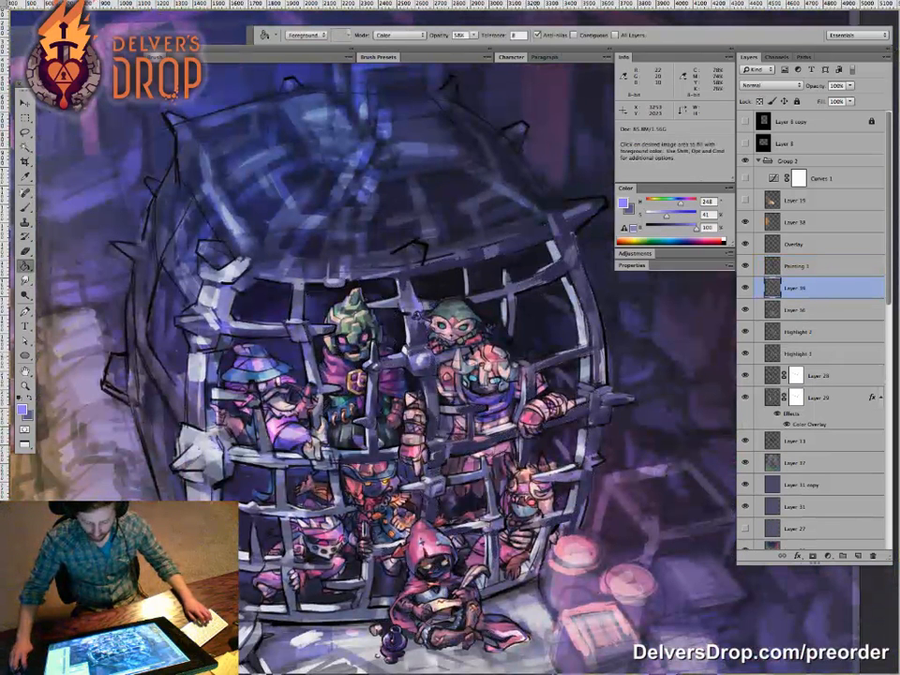
pyautogui.click(346, 313)
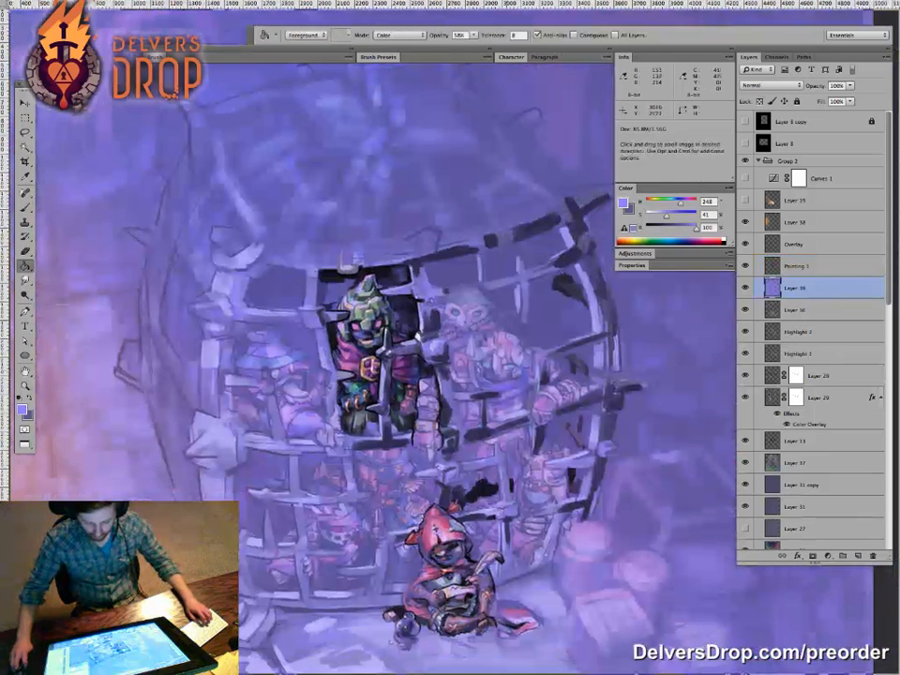
# Step: Try moving the Painting 1 layer over the violet fill, undo the move, and view its painted areas across the whole canvas
pyautogui.moveTo(476, 373)
pyautogui.mouseDown()
pyautogui.moveTo(360, 373)
pyautogui.moveTo(511, 373)
pyautogui.mouseUp()
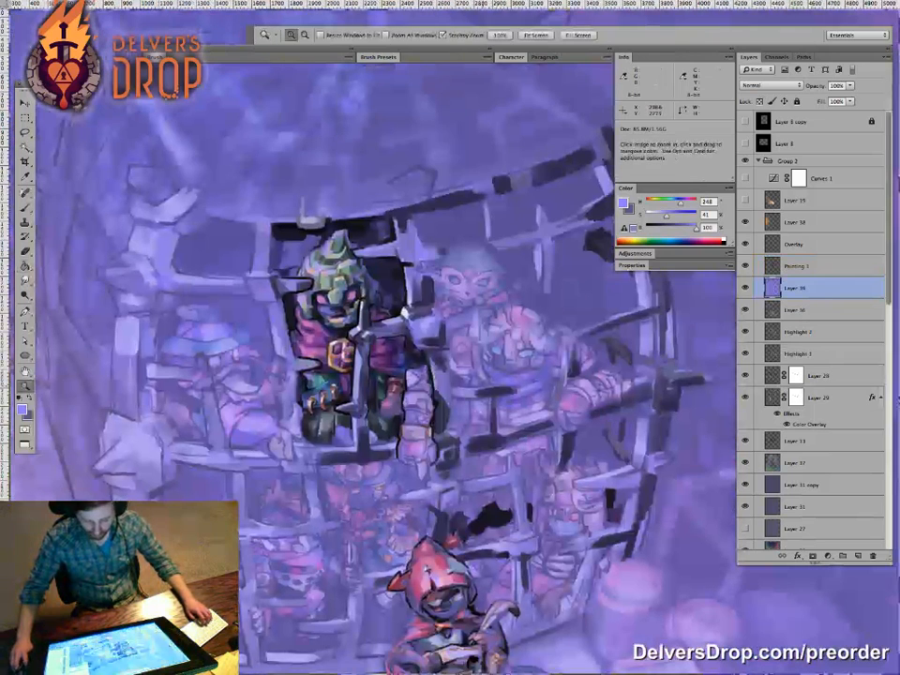
pyautogui.press('v')
pyautogui.moveTo(432, 301)
pyautogui.mouseDown()
pyautogui.moveTo(474, 349)
pyautogui.moveTo(467, 338)
pyautogui.mouseUp()
pyautogui.press('super+z')
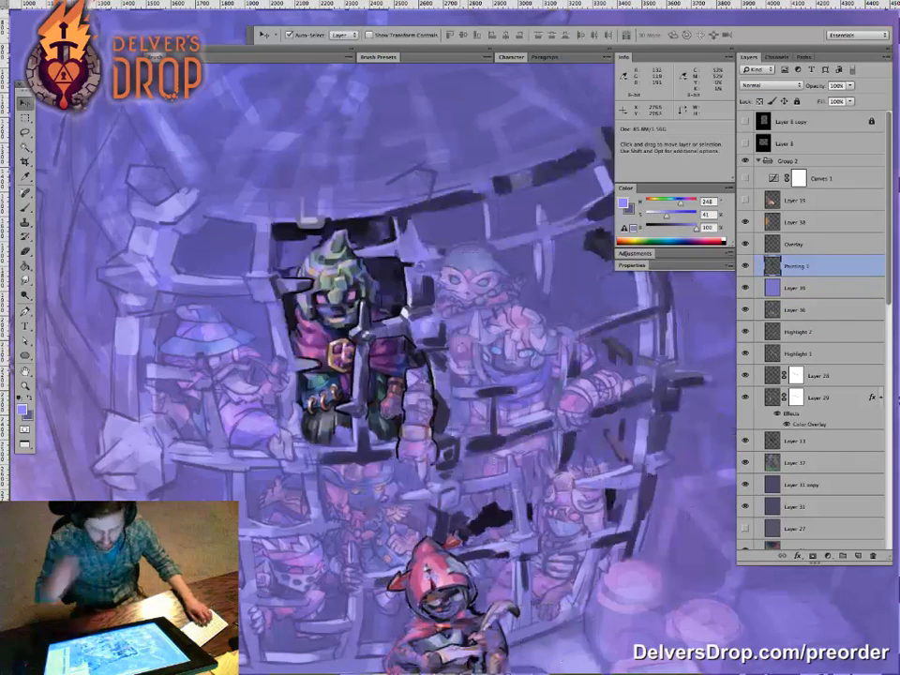
pyautogui.press('z')
pyautogui.moveTo(471, 529); pyautogui.dragTo(397, 529)
pyautogui.moveTo(498, 554); pyautogui.dragTo(482, 540)
pyautogui.press('v')
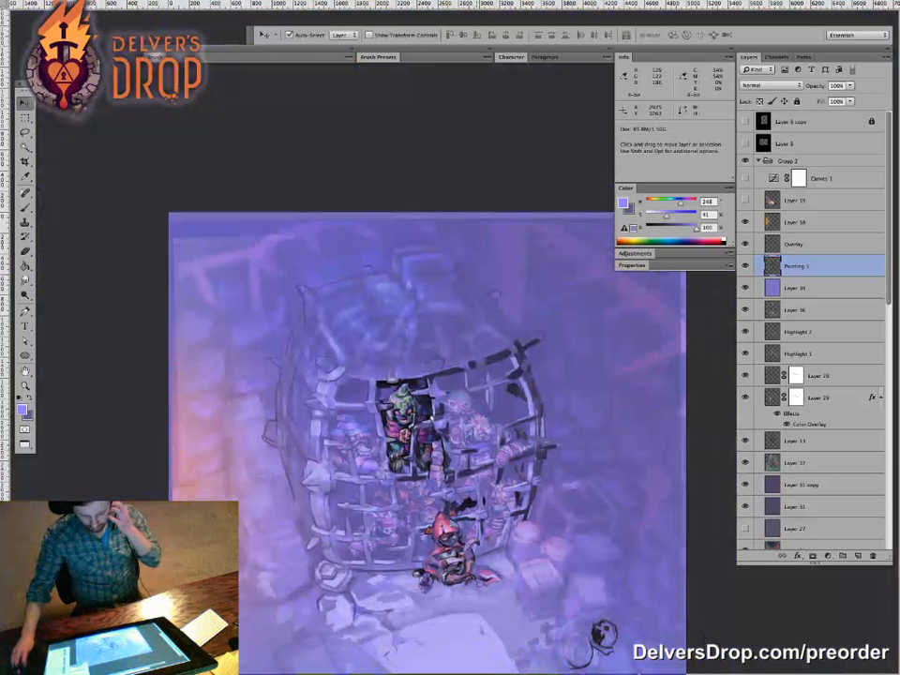
# Step: Erase the stray dark paint over the cage's lower bars from the Painting 1 layer, one lassoed patch at a time
pyautogui.press('z')
pyautogui.moveTo(438, 461); pyautogui.dragTo(506, 465)
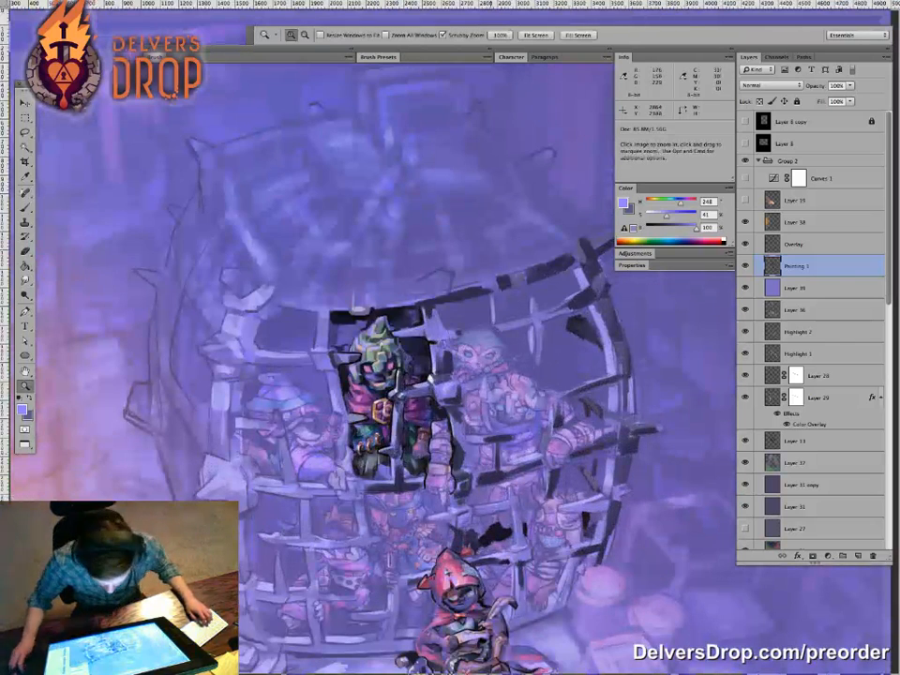
pyautogui.moveTo(418, 407)
pyautogui.mouseDown()
pyautogui.moveTo(438, 408)
pyautogui.moveTo(402, 408)
pyautogui.mouseUp()
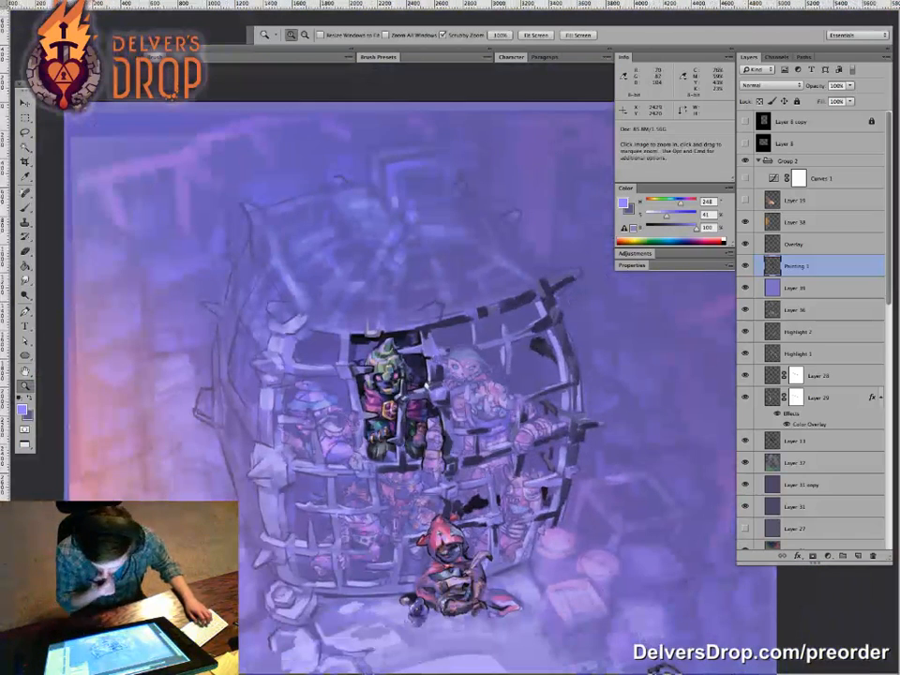
pyautogui.moveTo(568, 507); pyautogui.dragTo(539, 493)
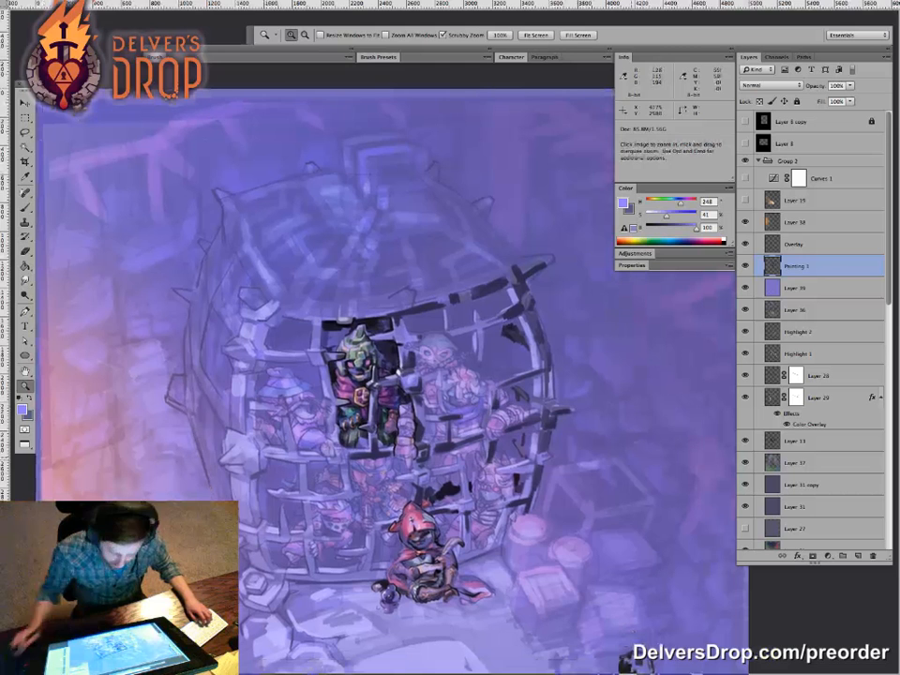
pyautogui.moveTo(441, 492); pyautogui.dragTo(463, 493)
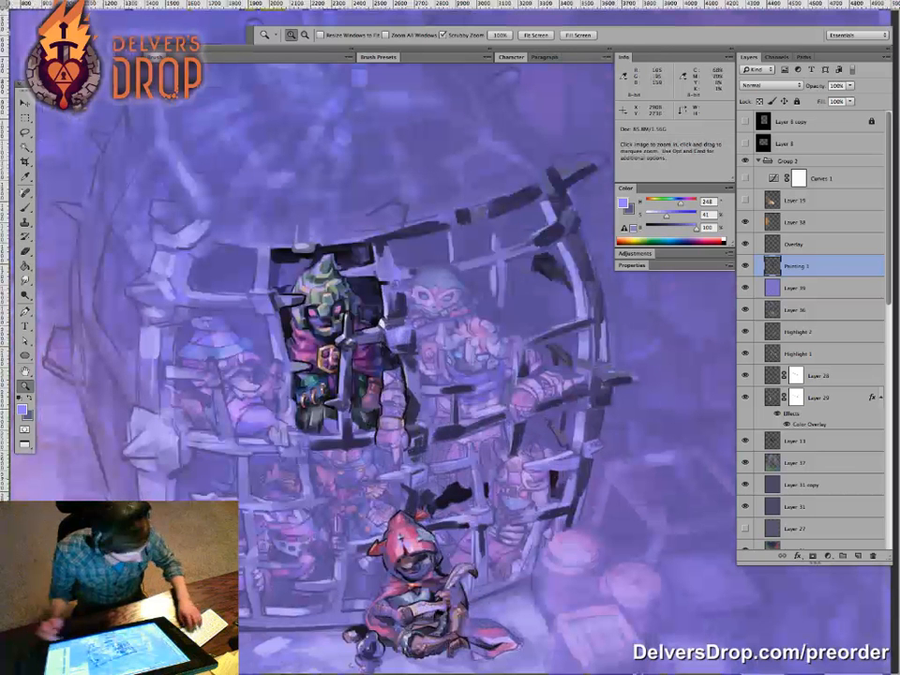
pyautogui.press('l')
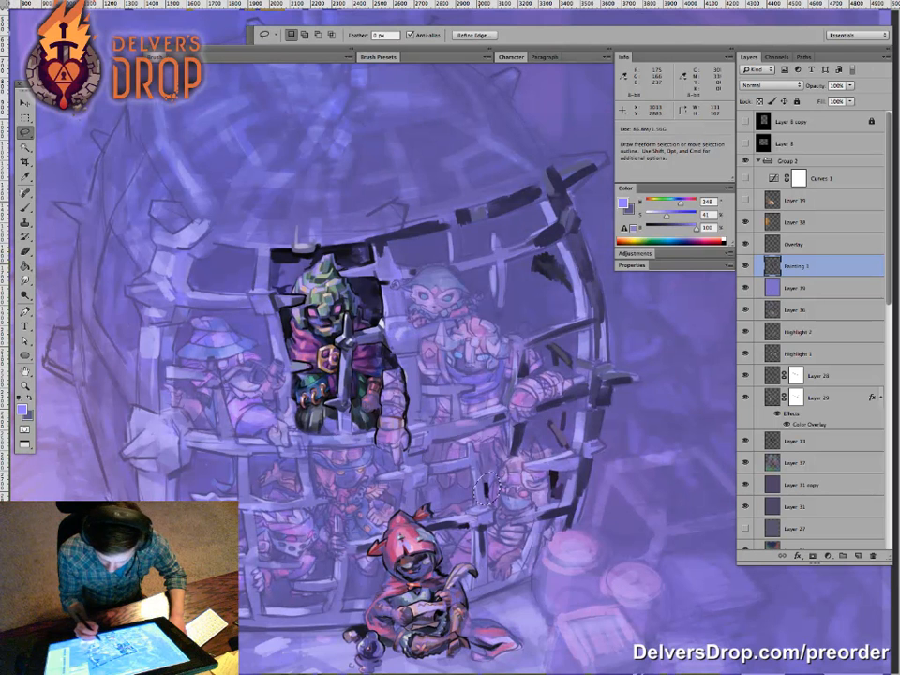
pyautogui.press('Delete')
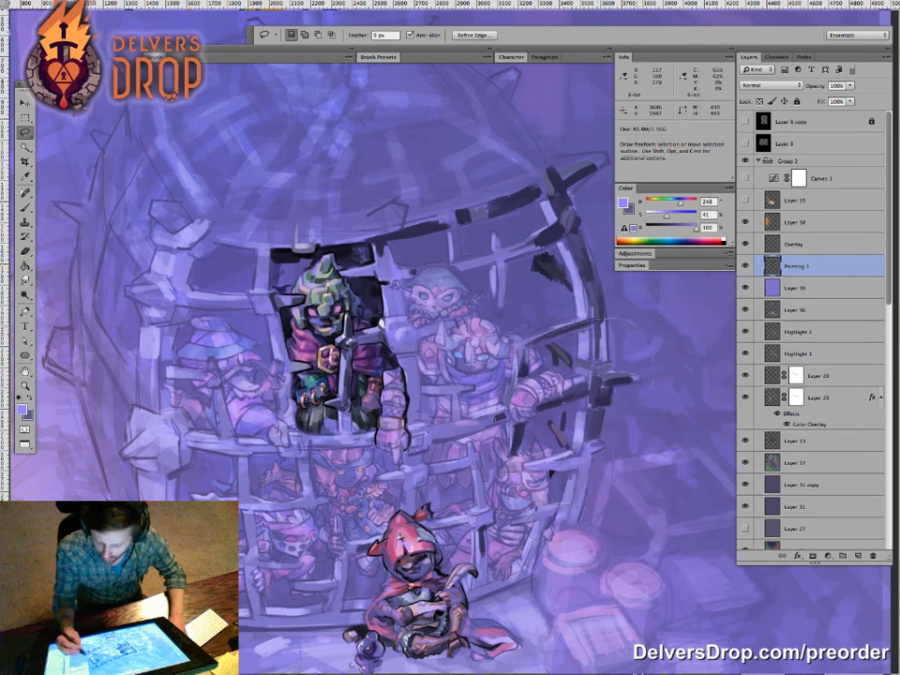
pyautogui.hotkey('ctrl', 'd')
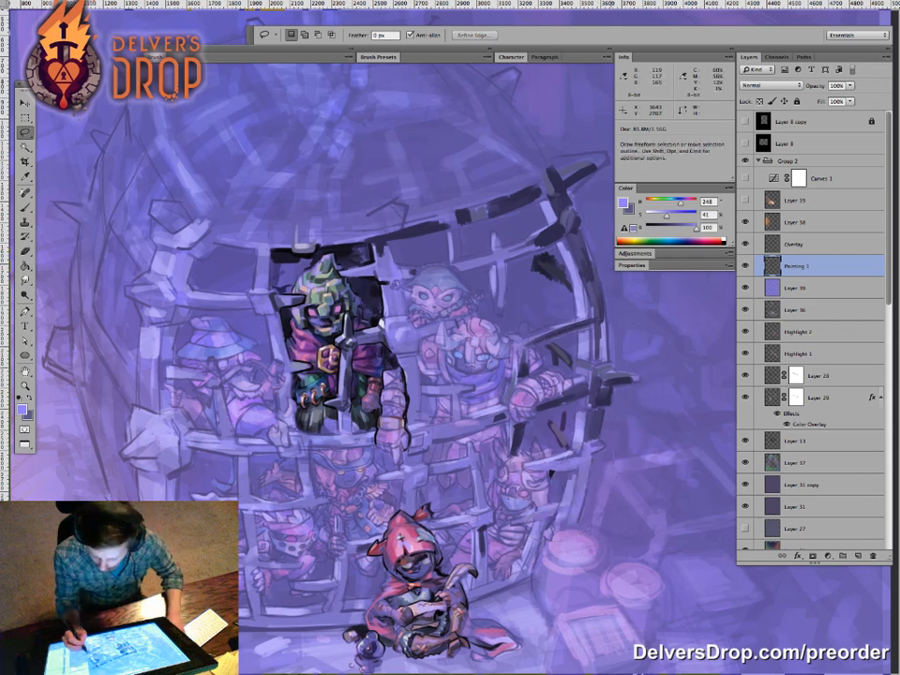
# Step: Try to erase the dark strokes in the cage opening just above the bandaged arm and undo the deletion
pyautogui.moveTo(579, 340)
pyautogui.mouseDown()
pyautogui.moveTo(587, 355)
pyautogui.moveTo(570, 335)
pyautogui.mouseUp()
pyautogui.press('Delete')
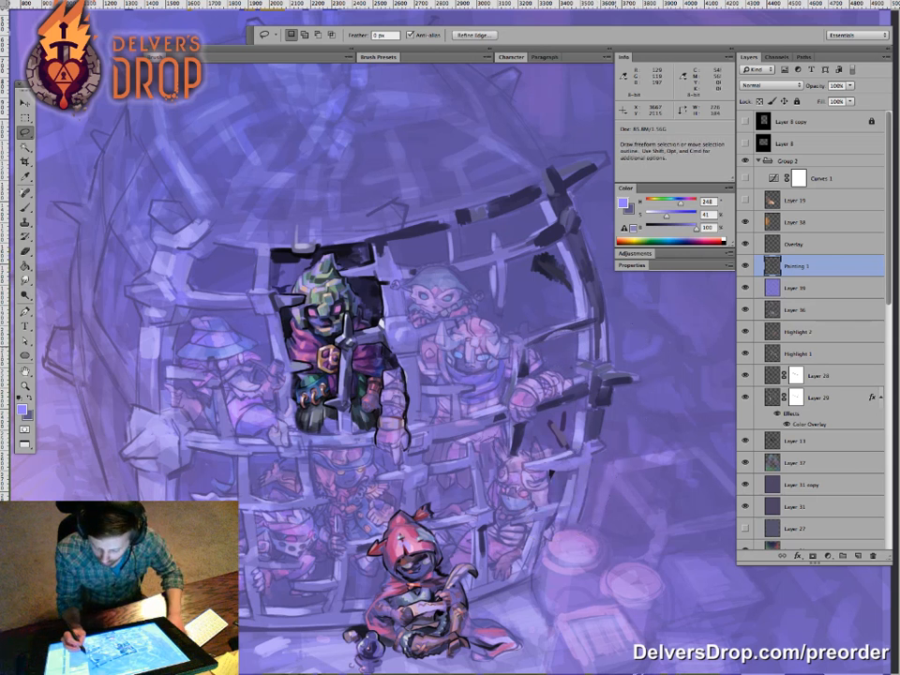
pyautogui.hotkey('ctrl', 'd')
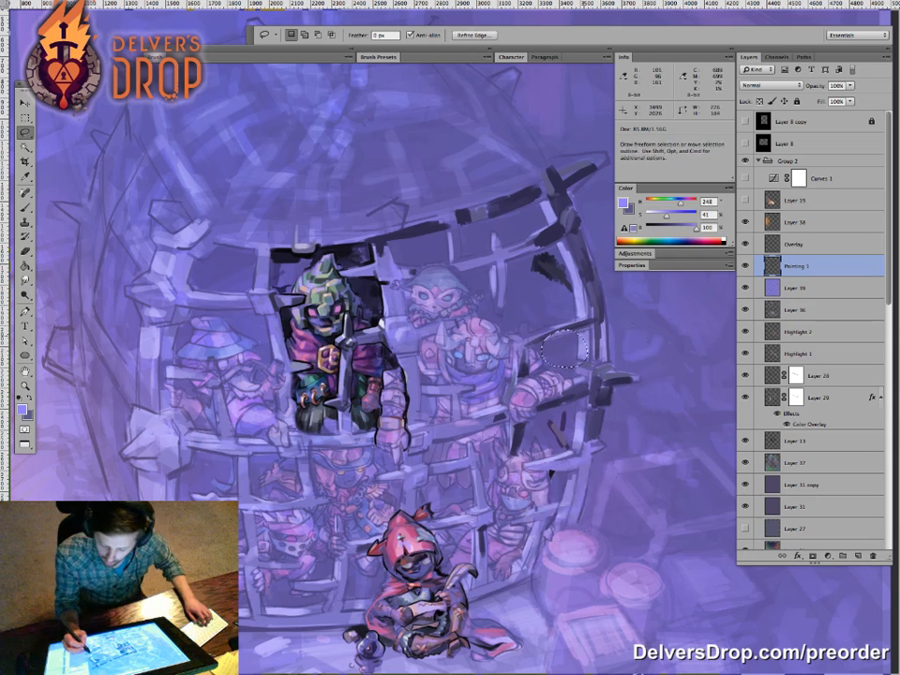
pyautogui.hotkey('ctrl', 'alt', 'z')
pyautogui.hotkey('ctrl', 'alt', 'z')
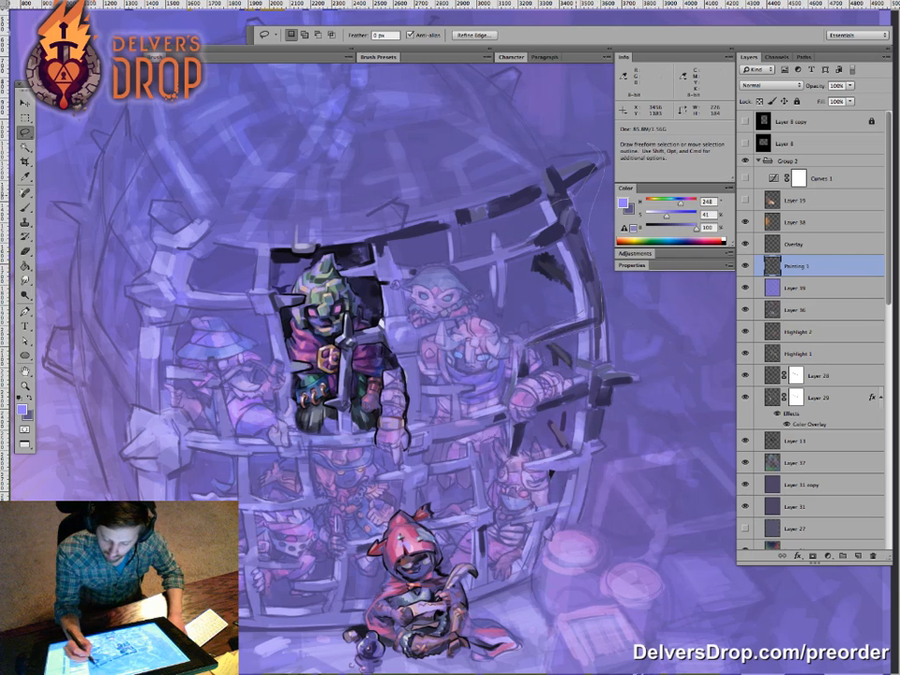
# Step: Lasso and erase the dark paint along the cage bar just below the outstretched bandaged arm
pyautogui.hotkey('ctrl', 'd')
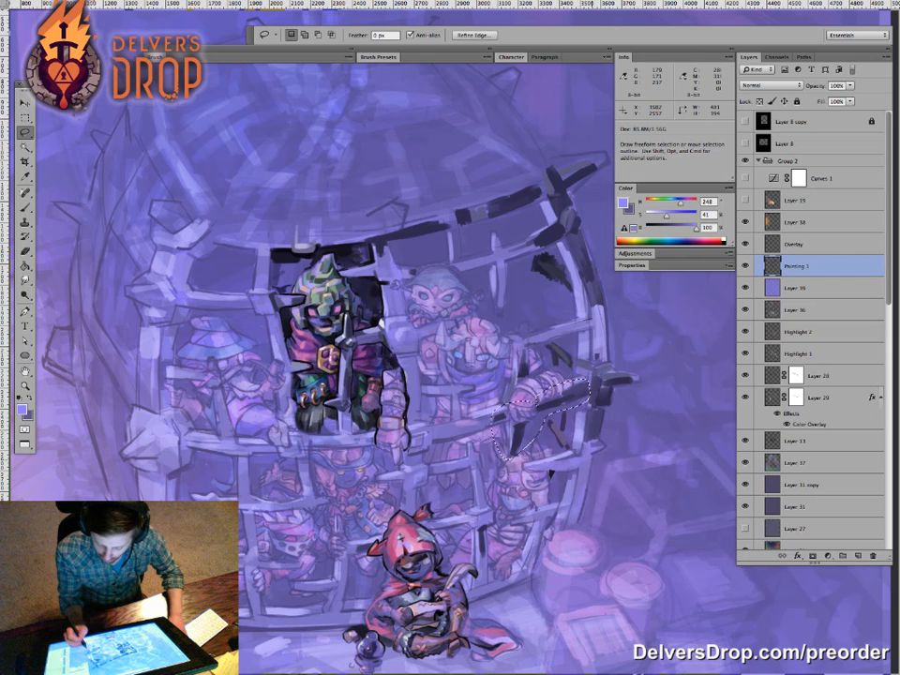
pyautogui.moveTo(540, 470)
pyautogui.mouseDown()
pyautogui.moveTo(556, 469)
pyautogui.moveTo(523, 471)
pyautogui.moveTo(547, 463)
pyautogui.mouseUp()
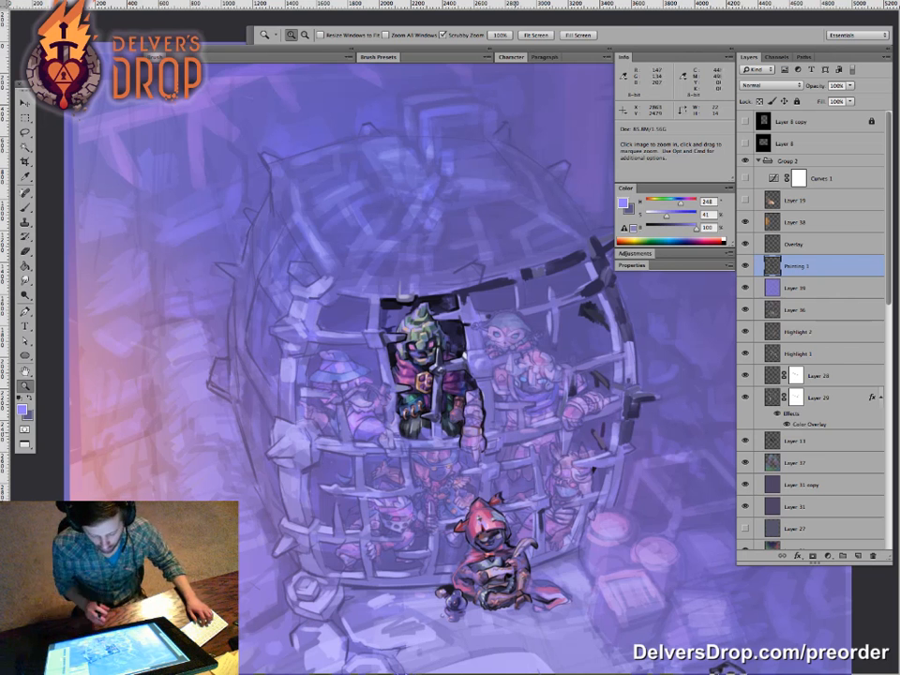
# Step: Hide the violet fill layer and review the full-colour illustration, including without the interface panels and up close around the cage and floor
pyautogui.moveTo(454, 377); pyautogui.dragTo(474, 378)
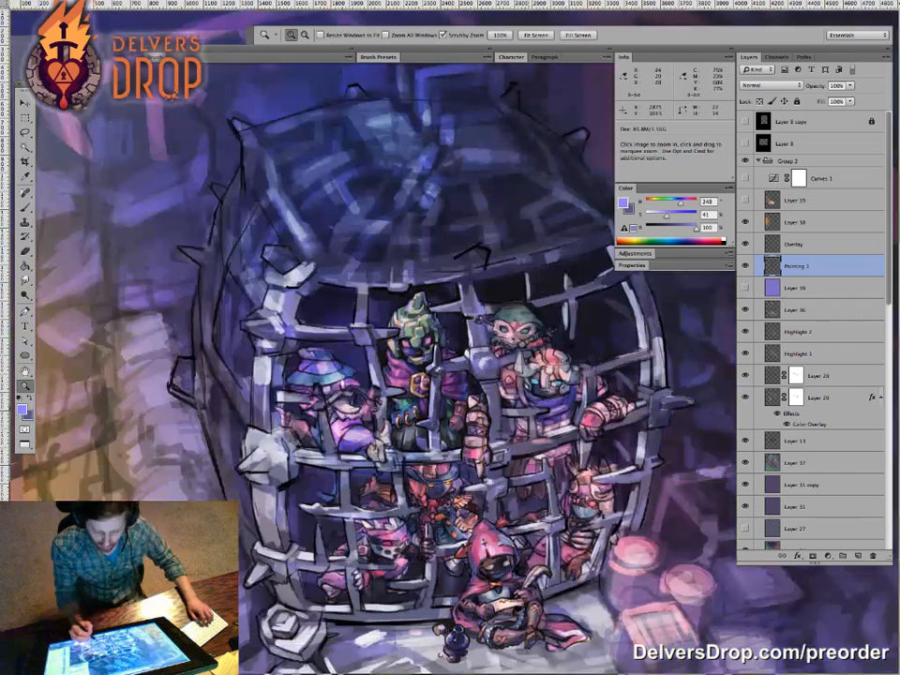
pyautogui.moveTo(508, 468); pyautogui.dragTo(390, 407)
pyautogui.press('v')
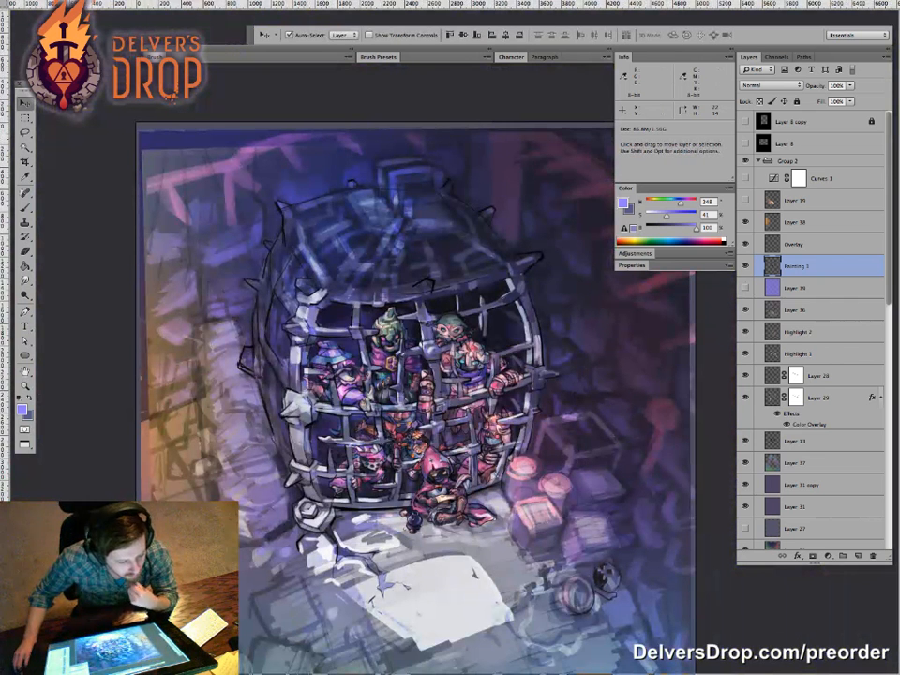
pyautogui.press('Tab')
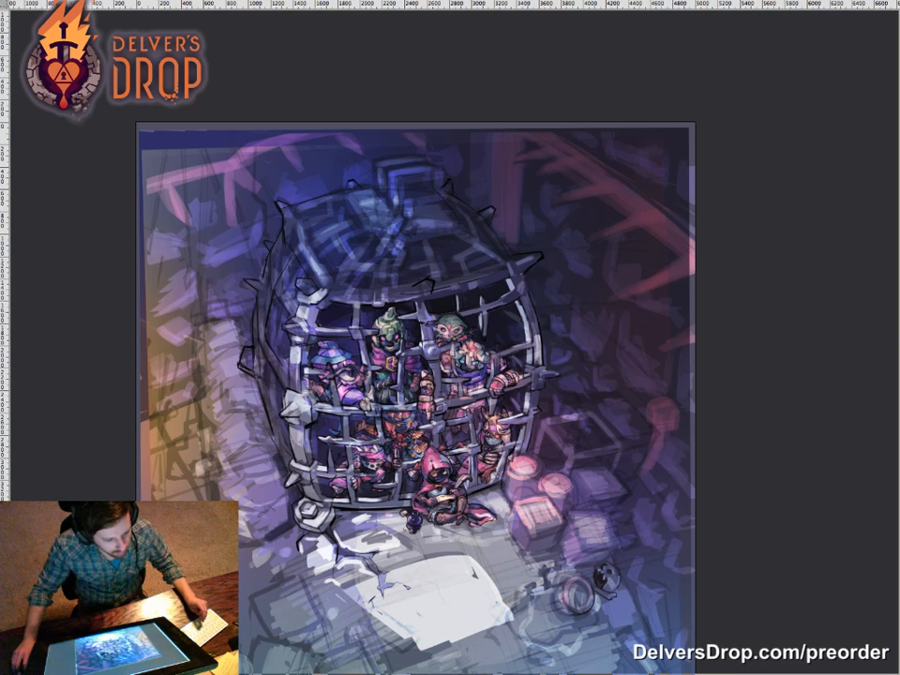
pyautogui.press('Tab')
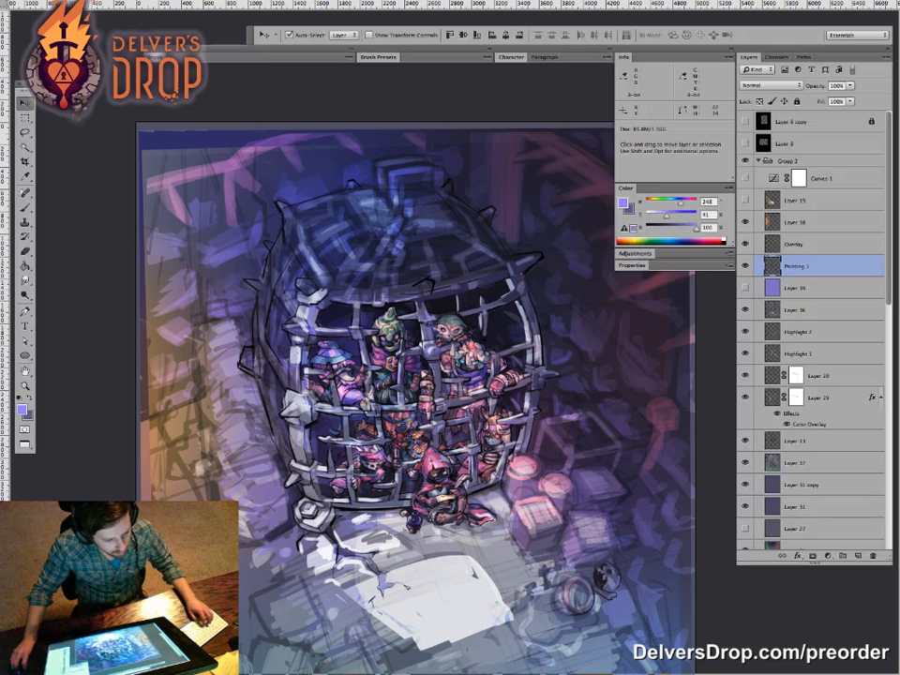
pyautogui.scroll(2, 375, 374)
pyautogui.moveTo(345, 312); pyautogui.dragTo(386, 302)
pyautogui.press('z')
pyautogui.moveTo(339, 214); pyautogui.dragTo(332, 166)
pyautogui.moveTo(339, 353); pyautogui.dragTo(348, 303)
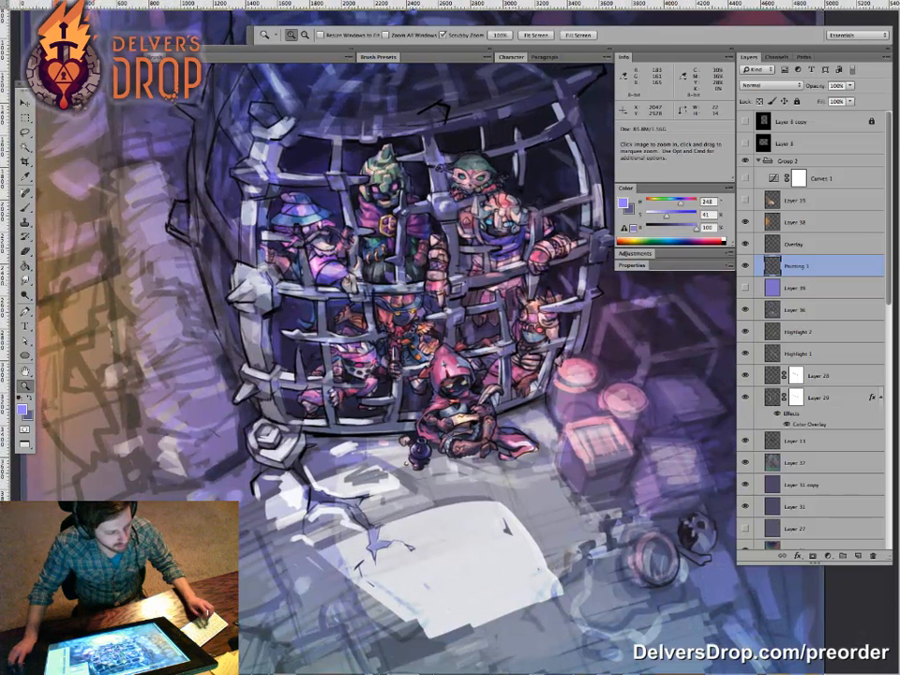
pyautogui.moveTo(362, 330); pyautogui.dragTo(316, 331)
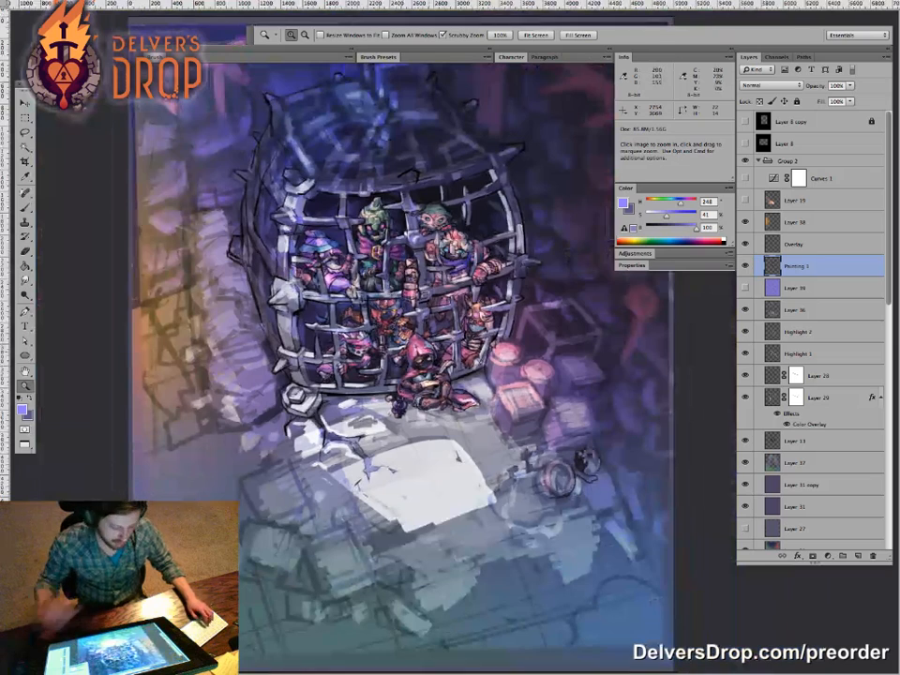
# Step: Hide the Overlay layer and Layer 38, and examine the caged characters and the red-hooded figure up close
pyautogui.press('space')
pyautogui.moveTo(387, 294); pyautogui.dragTo(449, 333)
pyautogui.moveTo(421, 248); pyautogui.dragTo(403, 266)
pyautogui.moveTo(407, 371)
pyautogui.mouseDown()
pyautogui.moveTo(298, 373)
pyautogui.moveTo(423, 372)
pyautogui.mouseUp()
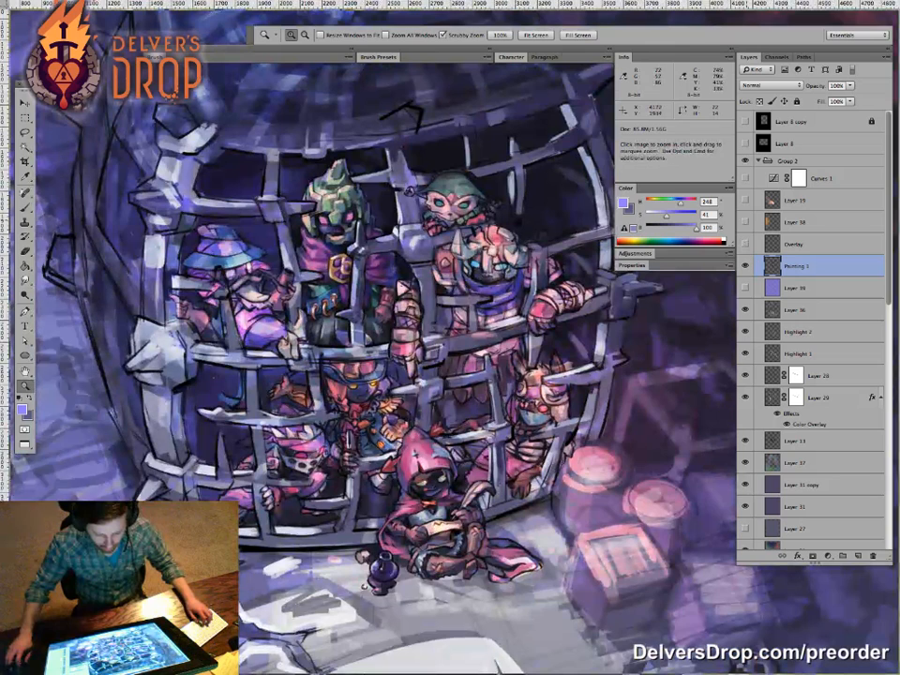
# Step: Show Layer 38 and the violet fill layer again and examine the paint isolated on the green-helmeted character
pyautogui.moveTo(731, 459); pyautogui.dragTo(607, 507)
pyautogui.moveTo(615, 339); pyautogui.dragTo(609, 363)
pyautogui.moveTo(538, 356); pyautogui.dragTo(506, 382)
pyautogui.moveTo(441, 351); pyautogui.dragTo(473, 341)
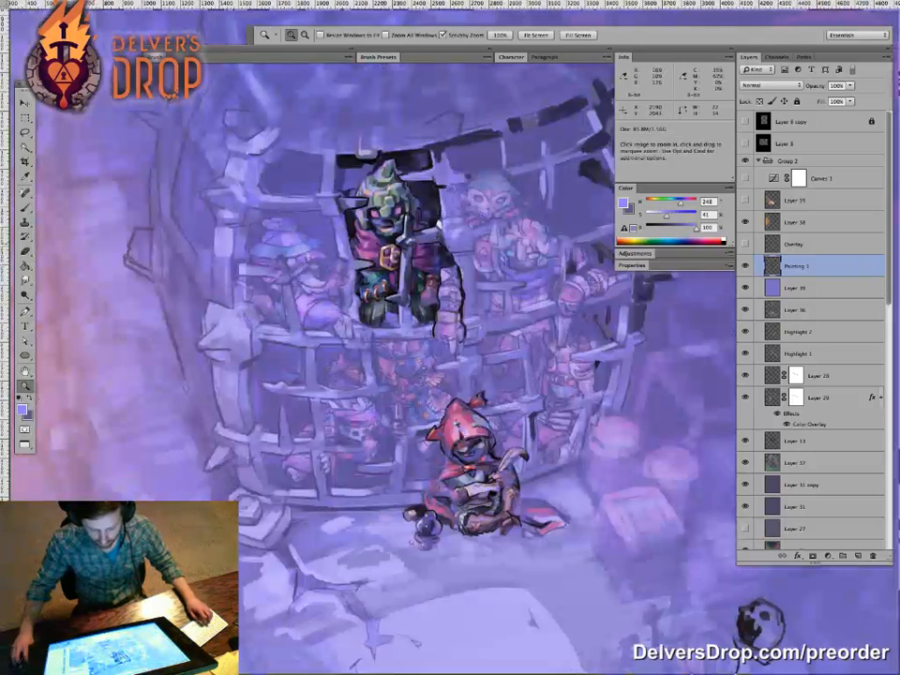
pyautogui.moveTo(384, 254); pyautogui.dragTo(422, 254)
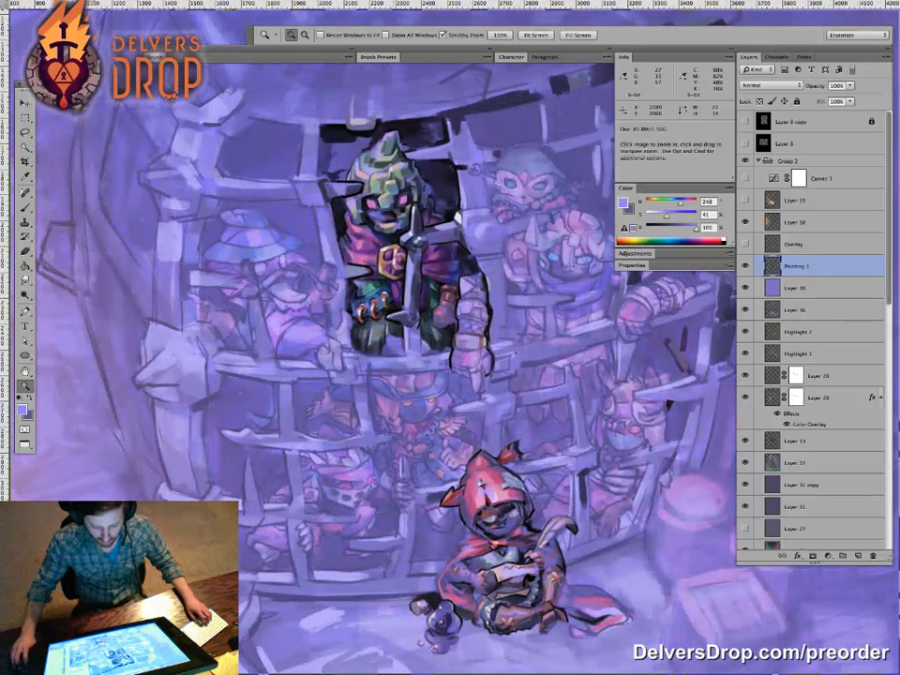
pyautogui.moveTo(414, 231); pyautogui.dragTo(442, 232)
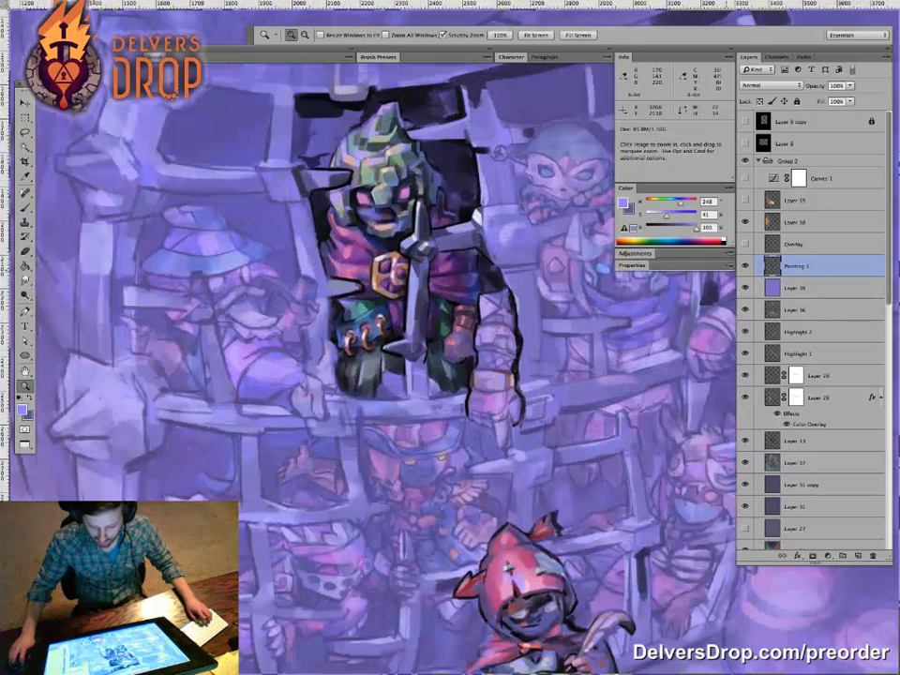
# Step: Compare the green-helmeted character with and without the Painting 1 layer, both over the violet fill and over the underlying artwork
pyautogui.click(745, 288)
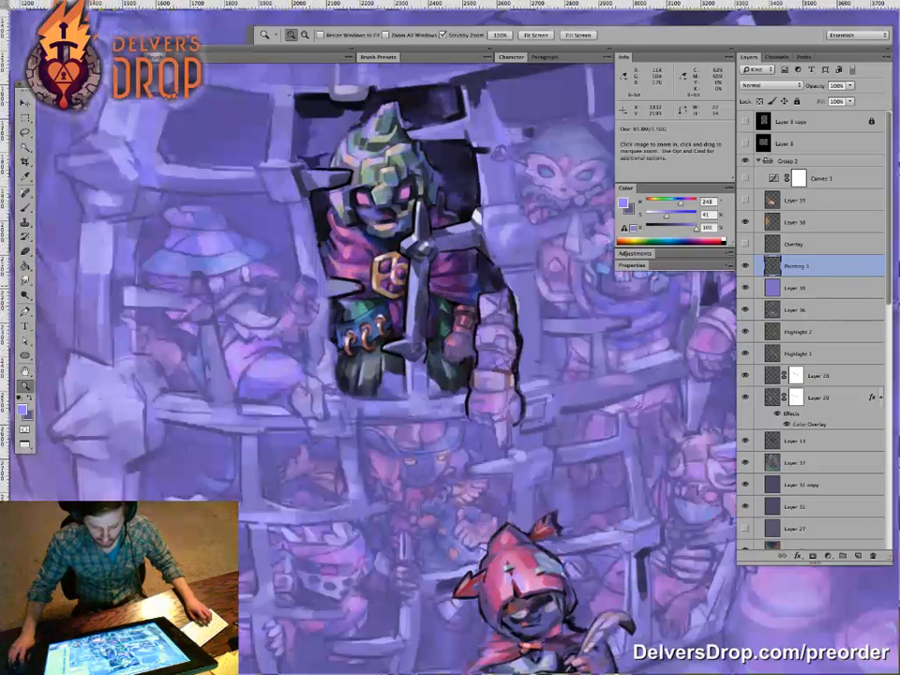
pyautogui.click(745, 287)
pyautogui.click(745, 266)
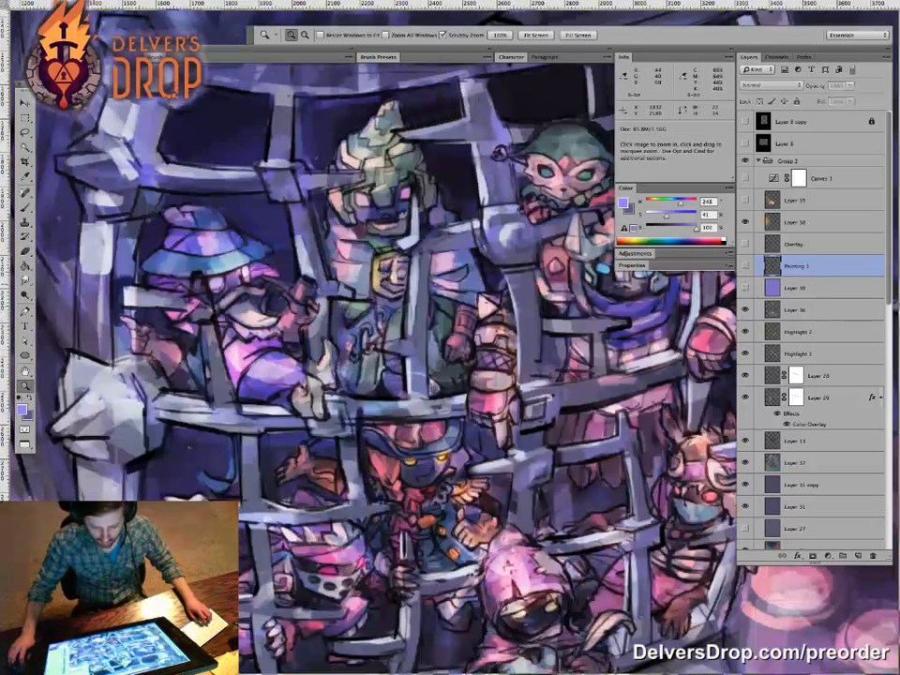
pyautogui.click(745, 287)
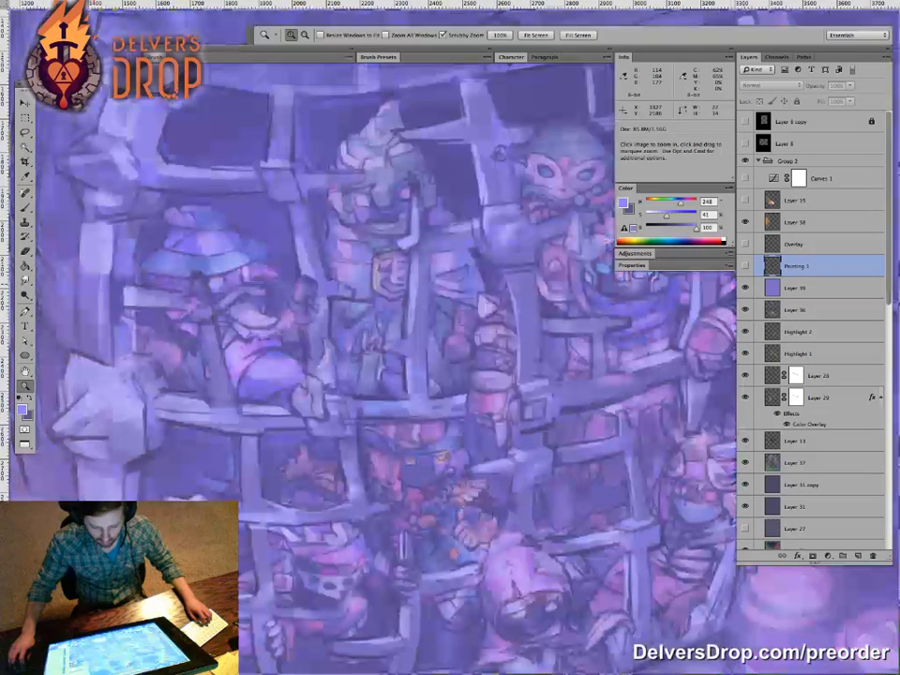
pyautogui.click(745, 266)
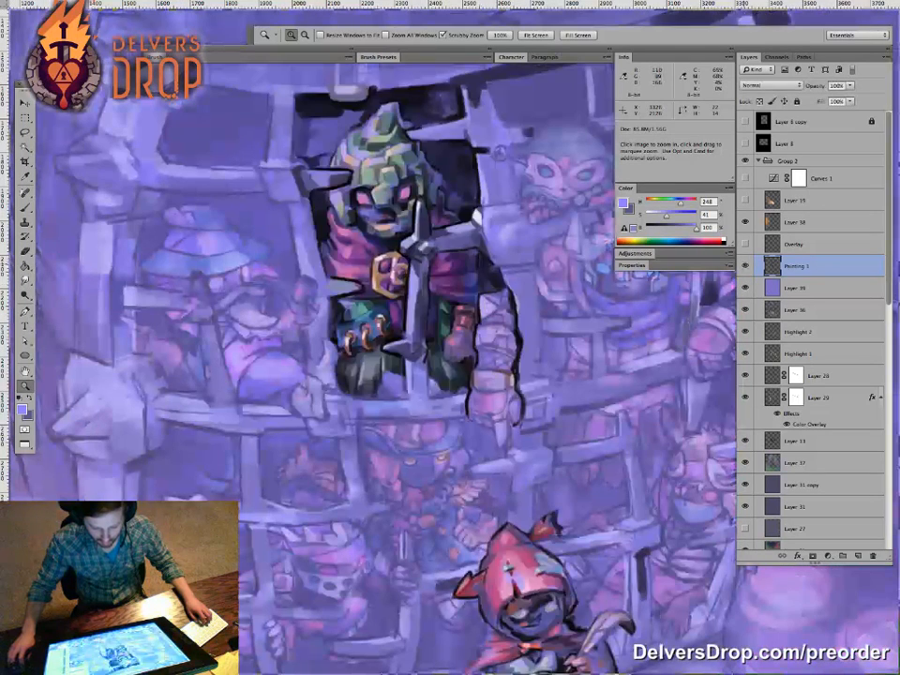
# Step: Hide the violet fill layer and examine the caged characters and red-hooded figure in full colour, both close up and across the whole cage
pyautogui.press('super+0')
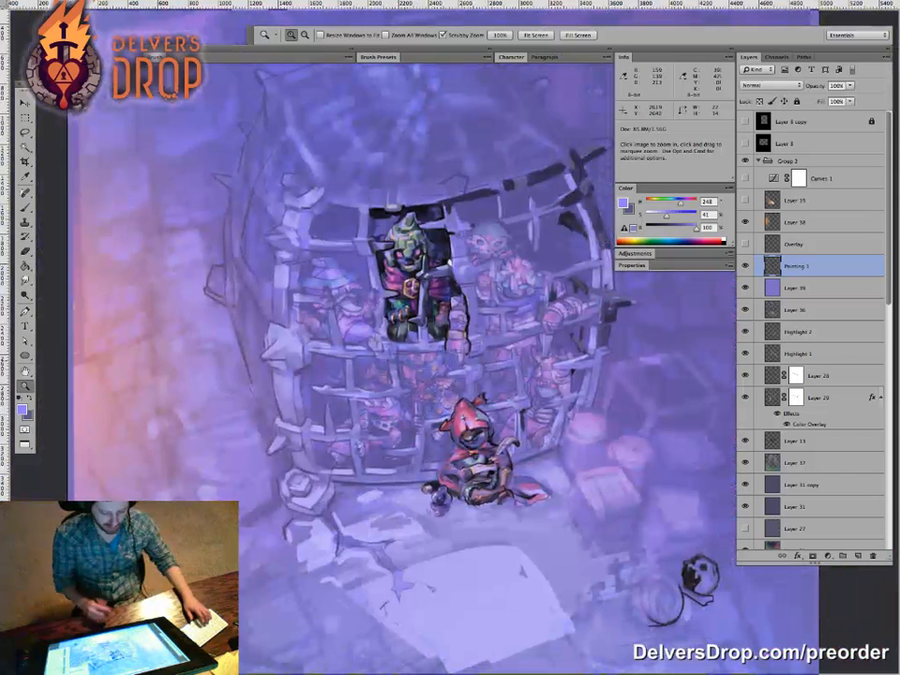
pyautogui.moveTo(431, 288); pyautogui.dragTo(615, 289)
pyautogui.scroll(-5, 375, 337)
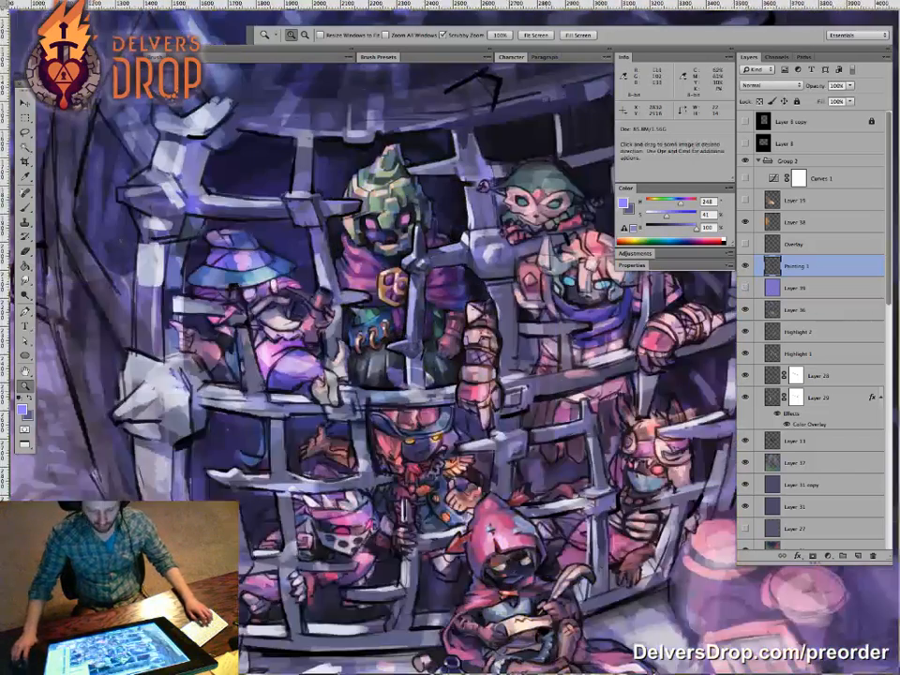
pyautogui.scroll(-2, 440, 375)
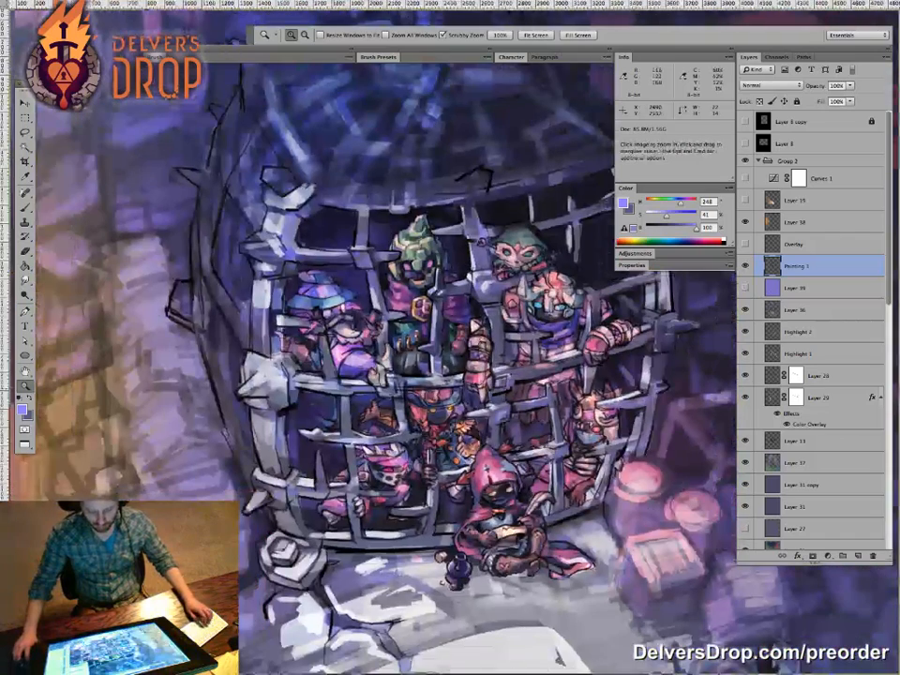
pyautogui.click(485, 390)
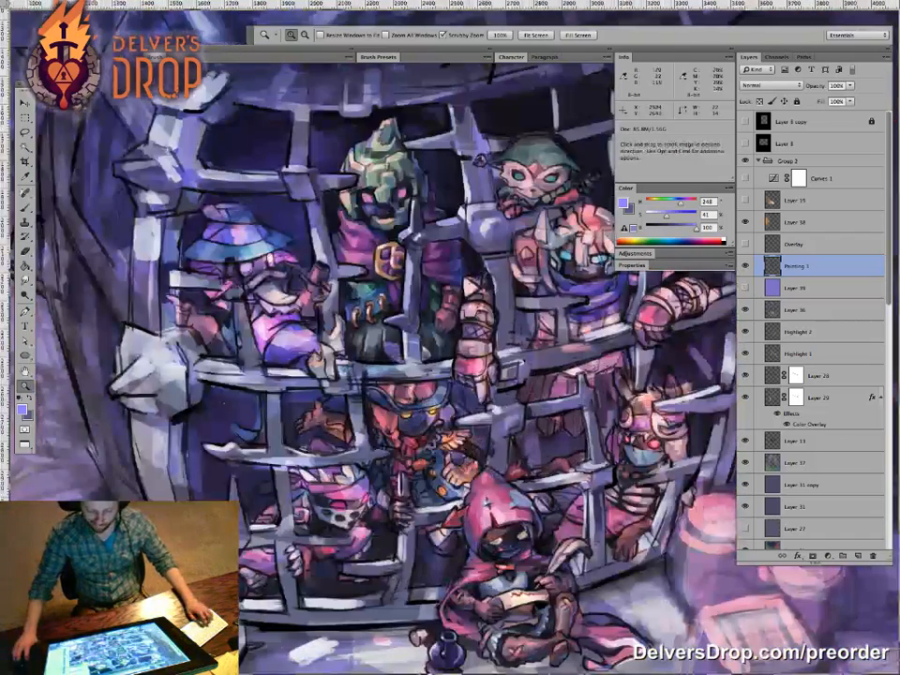
pyautogui.hotkey('ctrl', '+')
pyautogui.hotkey('ctrl', '+')
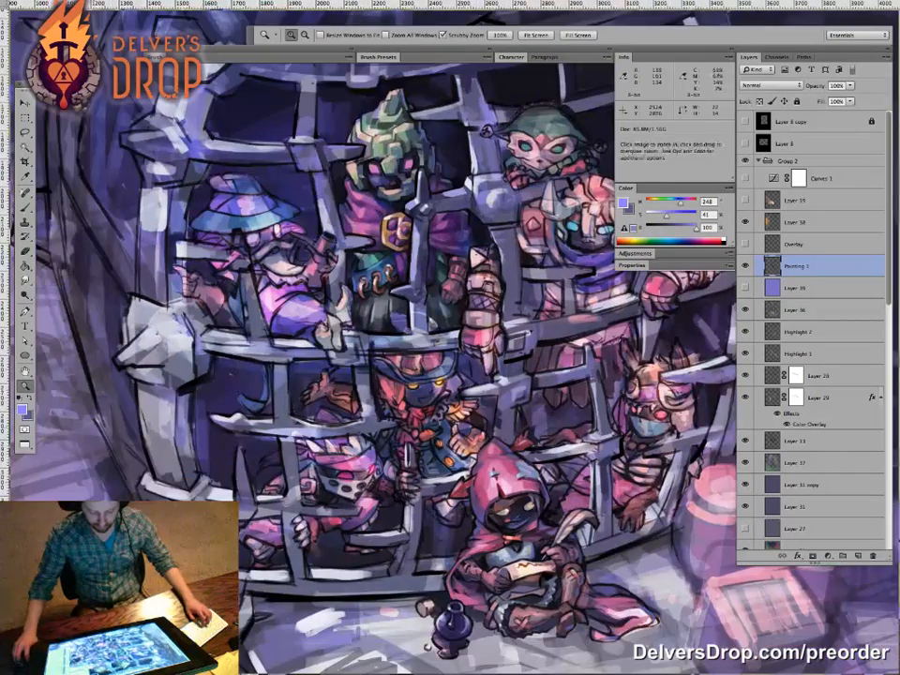
pyautogui.hotkey('ctrl', '+')
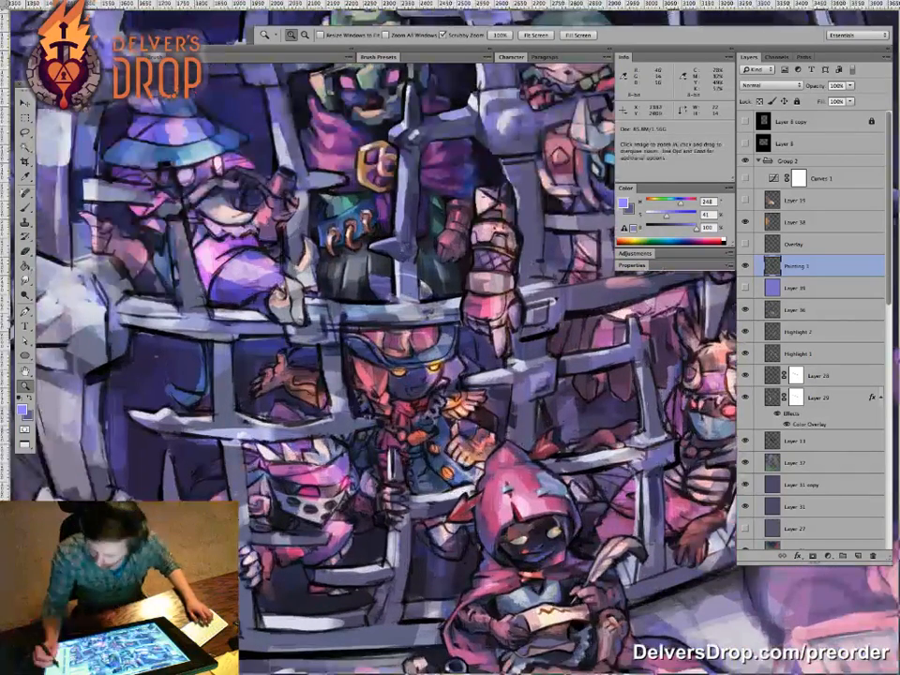
pyautogui.hotkey('ctrl', '+')
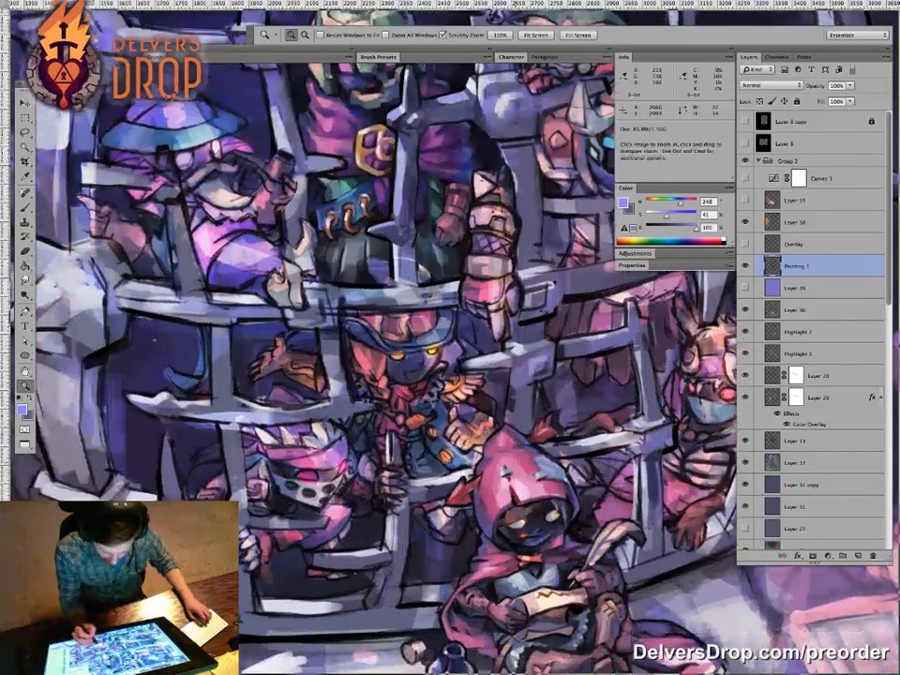
pyautogui.hotkey('ctrl', '0')
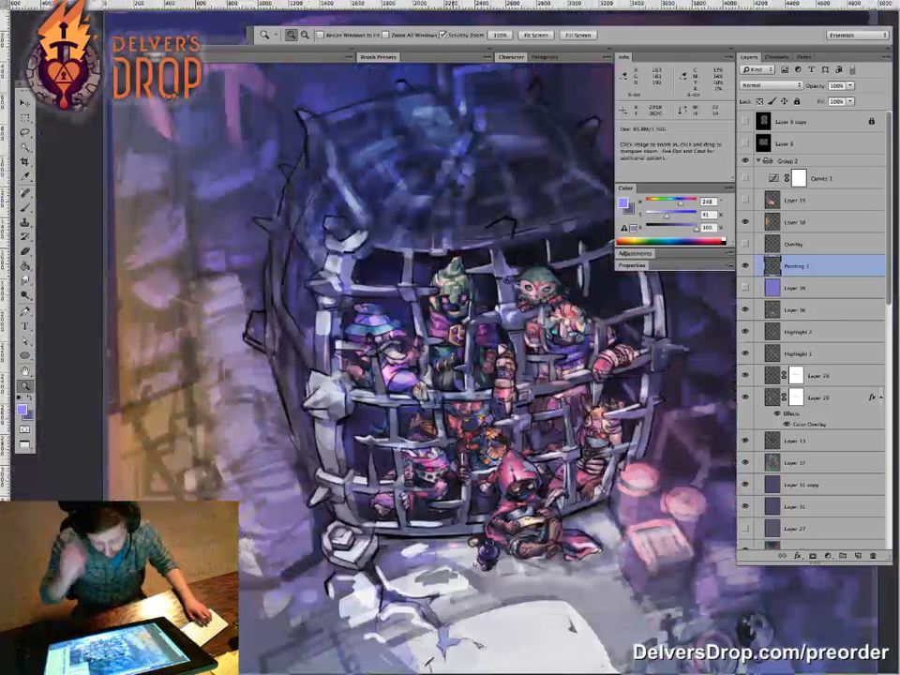
pyautogui.hotkey('ctrl', '+')
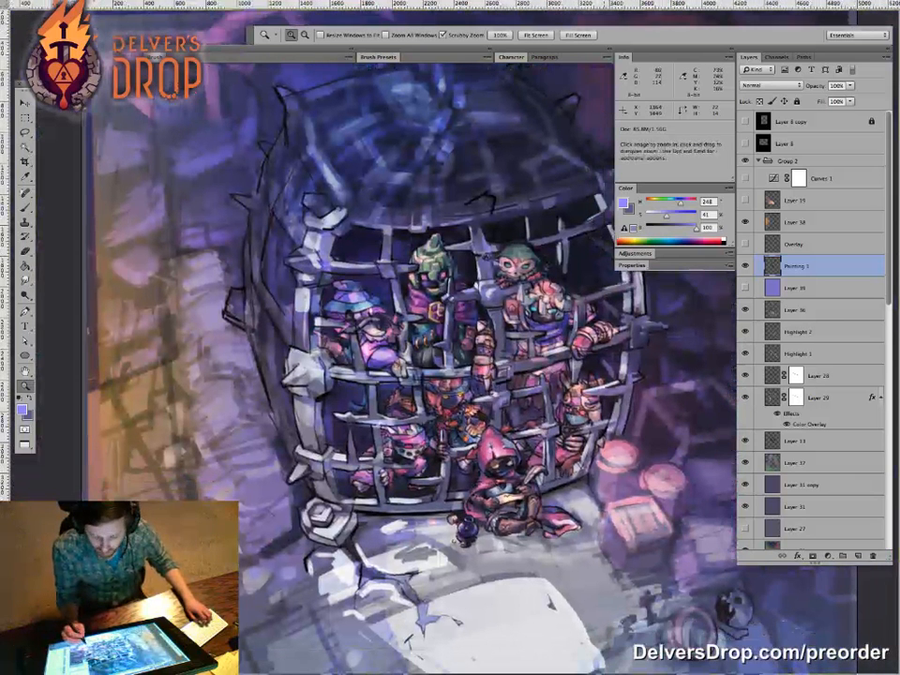
# Step: Paint the far ear of the goggled creature low in the cage with dusty pinks and reddish browns at brush size 15
pyautogui.moveTo(422, 328); pyautogui.dragTo(361, 300)
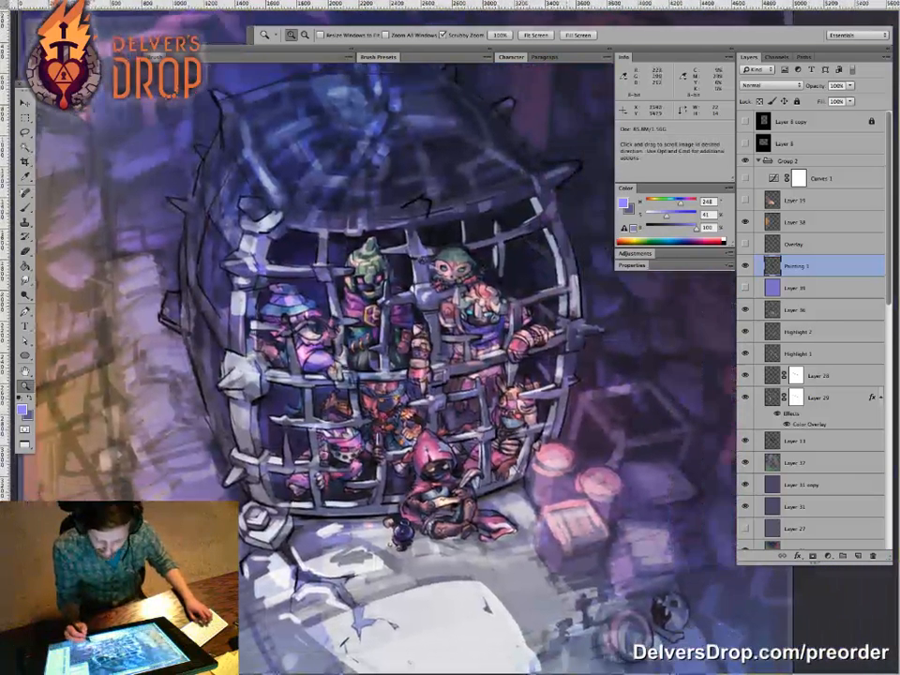
pyautogui.moveTo(445, 243); pyautogui.dragTo(425, 315)
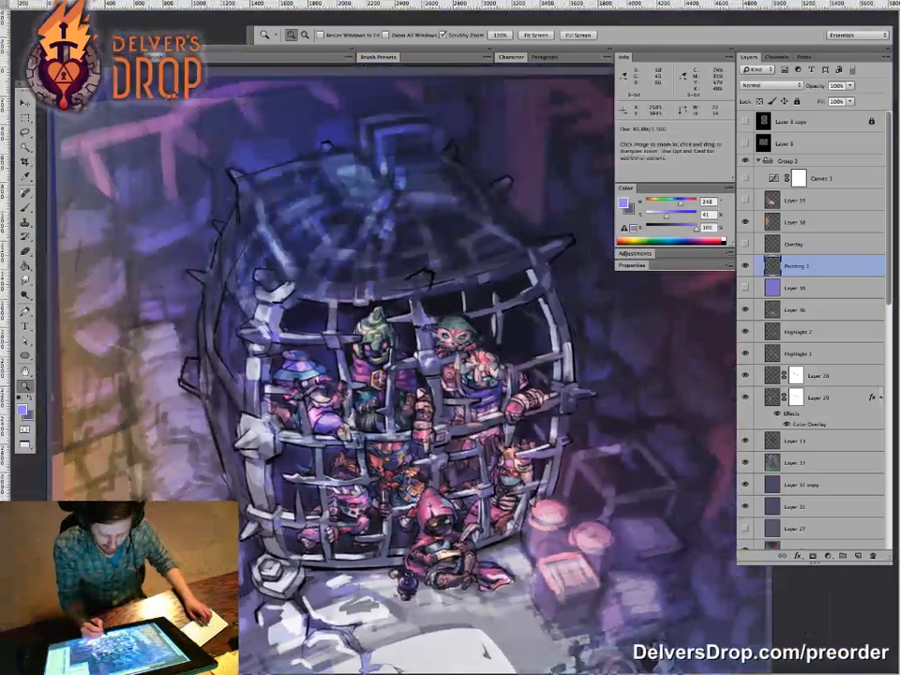
pyautogui.moveTo(426, 316); pyautogui.dragTo(367, 225)
pyautogui.moveTo(533, 465); pyautogui.dragTo(618, 459)
pyautogui.keyDown('alt'); pyautogui.click(488, 364); pyautogui.keyUp('alt')
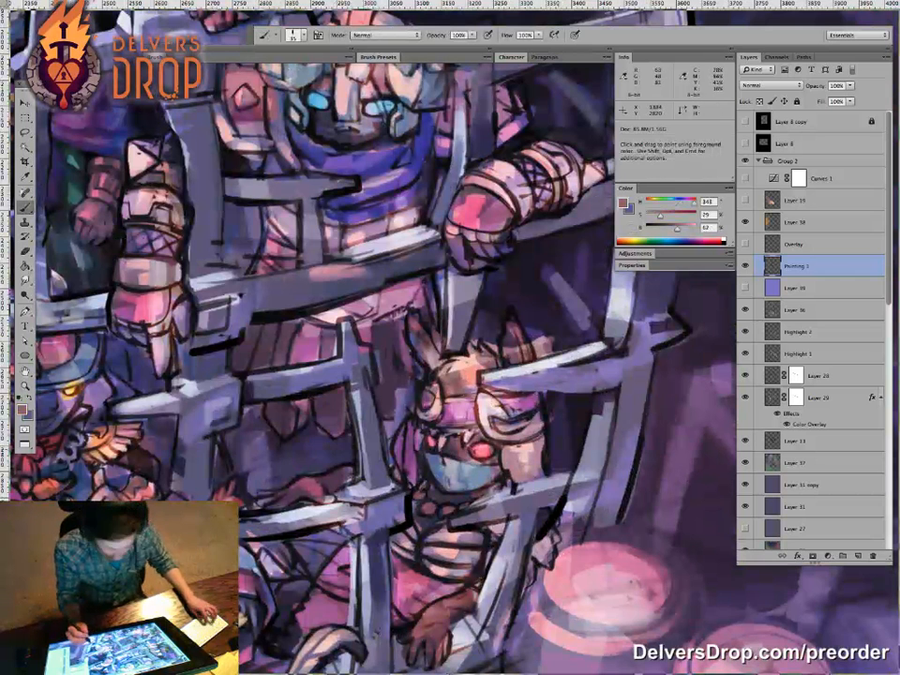
pyautogui.moveTo(515, 478); pyautogui.dragTo(561, 442)
pyautogui.hotkey('ctrl', 'z')
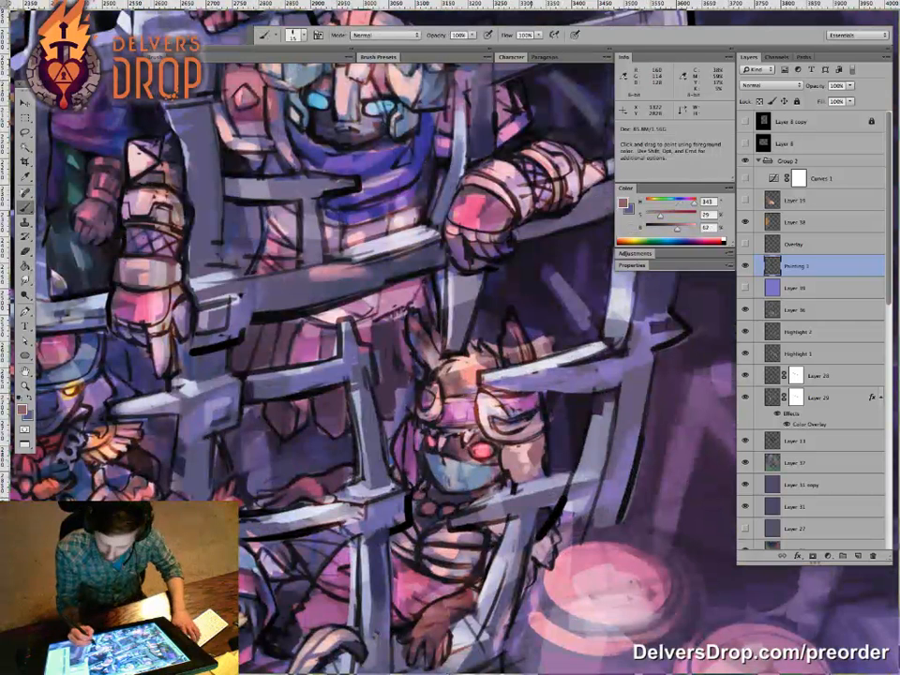
pyautogui.keyDown('alt'); pyautogui.click(526, 354); pyautogui.keyUp('alt')
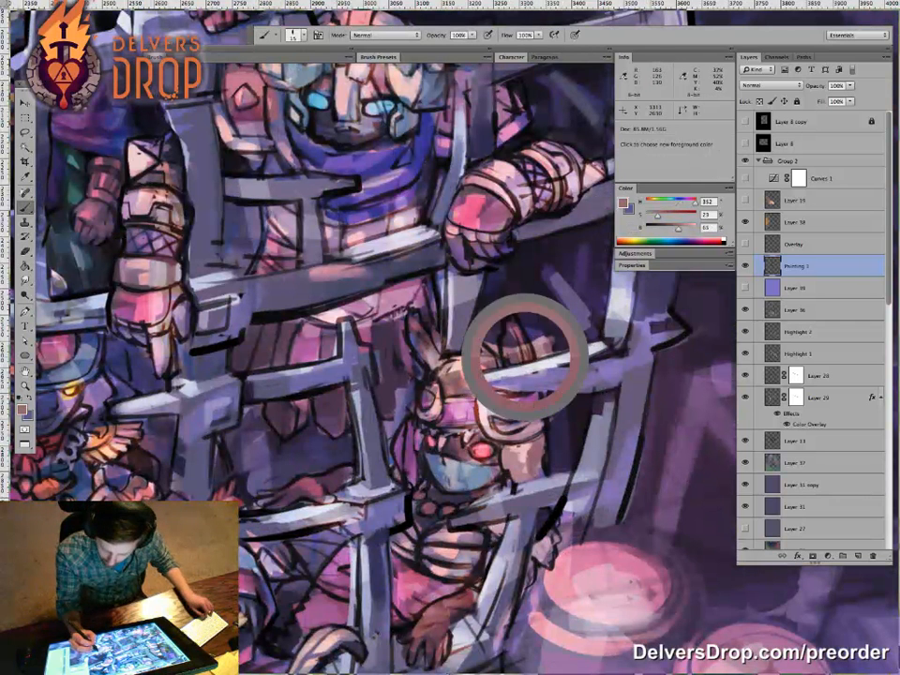
pyautogui.keyDown('alt'); pyautogui.click(521, 343); pyautogui.keyUp('alt')
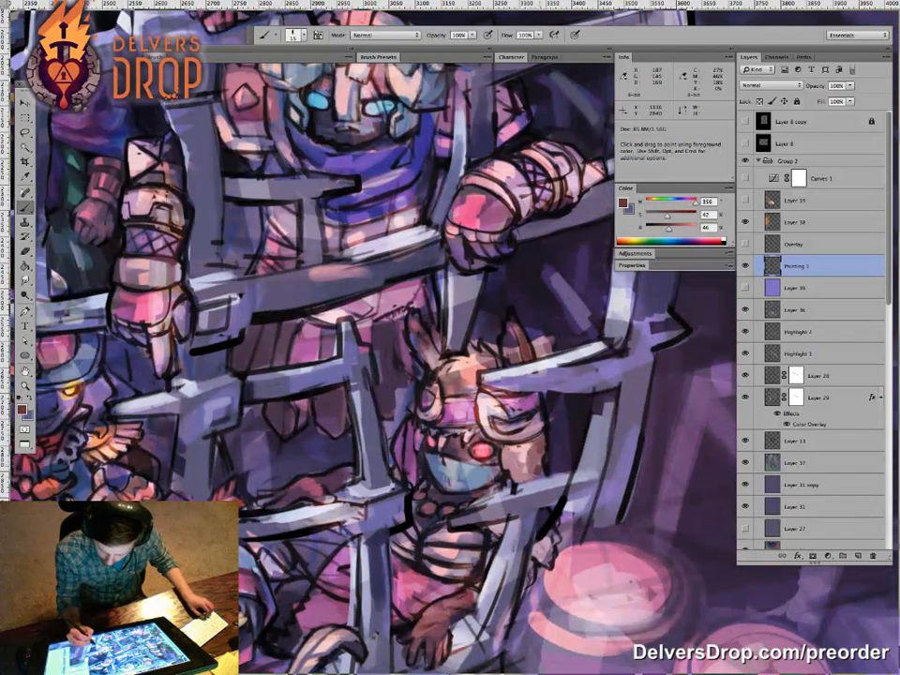
# Step: Paint the goggled creature's hanging braid below the crossbar with sampled reddish brown
pyautogui.moveTo(567, 544)
pyautogui.mouseDown()
pyautogui.moveTo(489, 542)
pyautogui.moveTo(540, 537)
pyautogui.mouseUp()
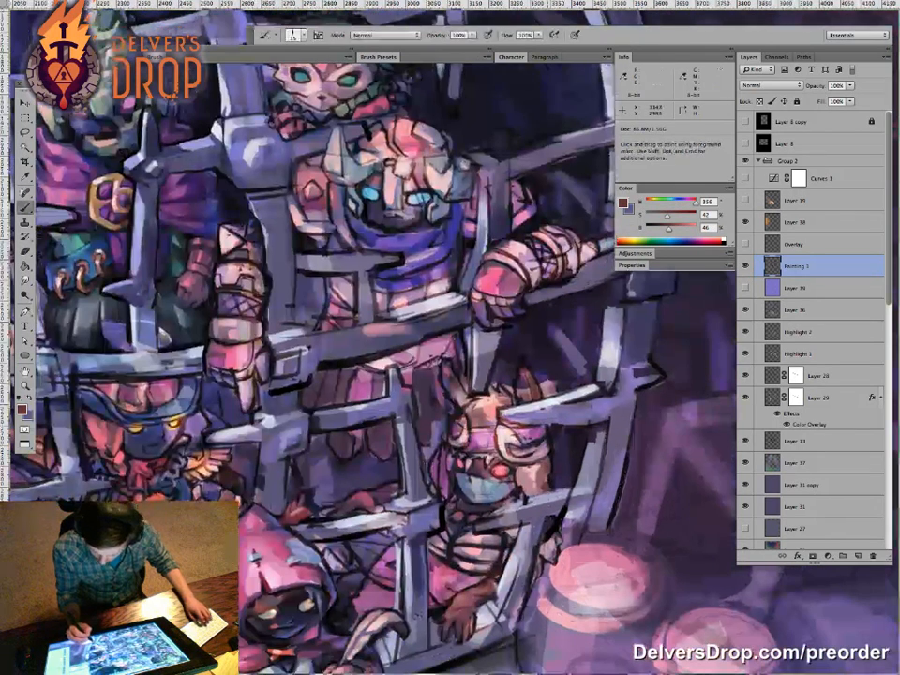
pyautogui.keyDown('alt'); pyautogui.click(538, 482); pyautogui.keyUp('alt')
pyautogui.moveTo(547, 532); pyautogui.dragTo(550, 555)
pyautogui.moveTo(483, 551)
pyautogui.mouseDown()
pyautogui.moveTo(509, 537)
pyautogui.moveTo(534, 503)
pyautogui.mouseUp()
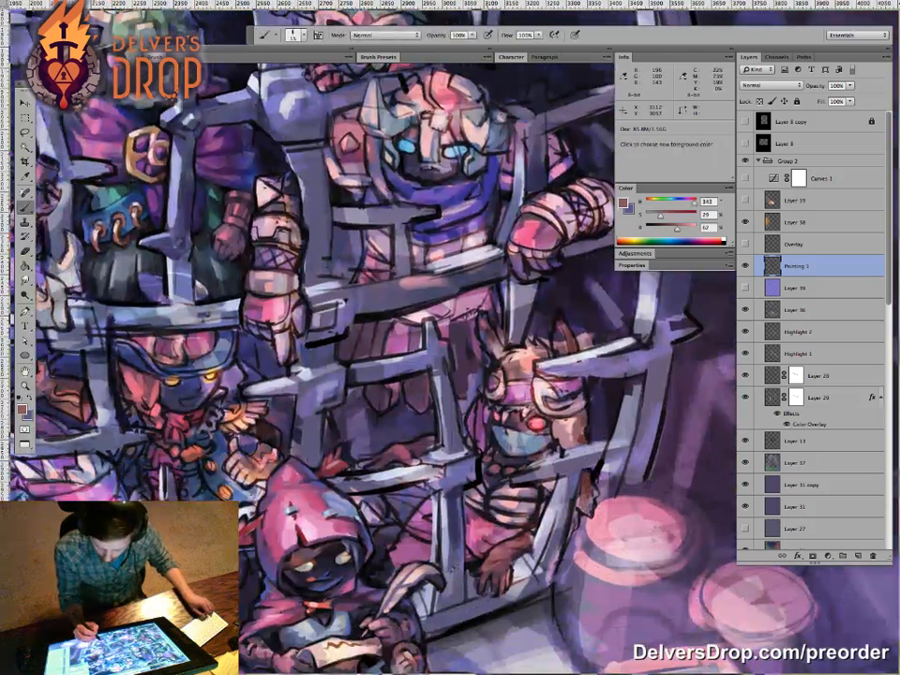
pyautogui.moveTo(507, 550); pyautogui.dragTo(501, 561)
# Step: Paint the creature's headband with sampled magenta, a darker magenta shadow and a pale pink highlight
pyautogui.keyDown('alt'); pyautogui.click(505, 143); pyautogui.keyUp('alt')
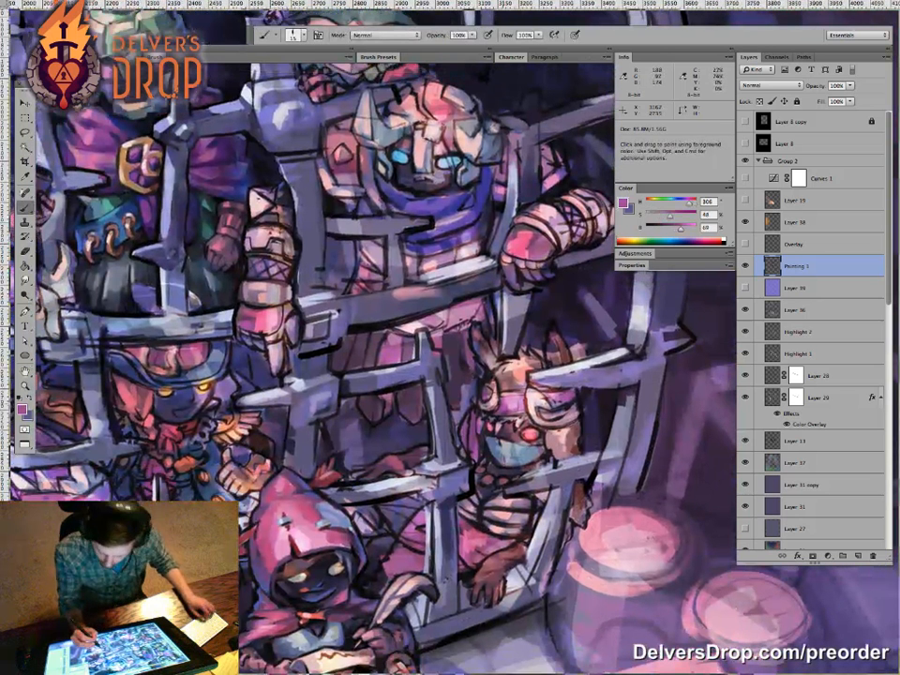
pyautogui.keyDown('alt'); pyautogui.click(380, 310); pyautogui.keyUp('alt')
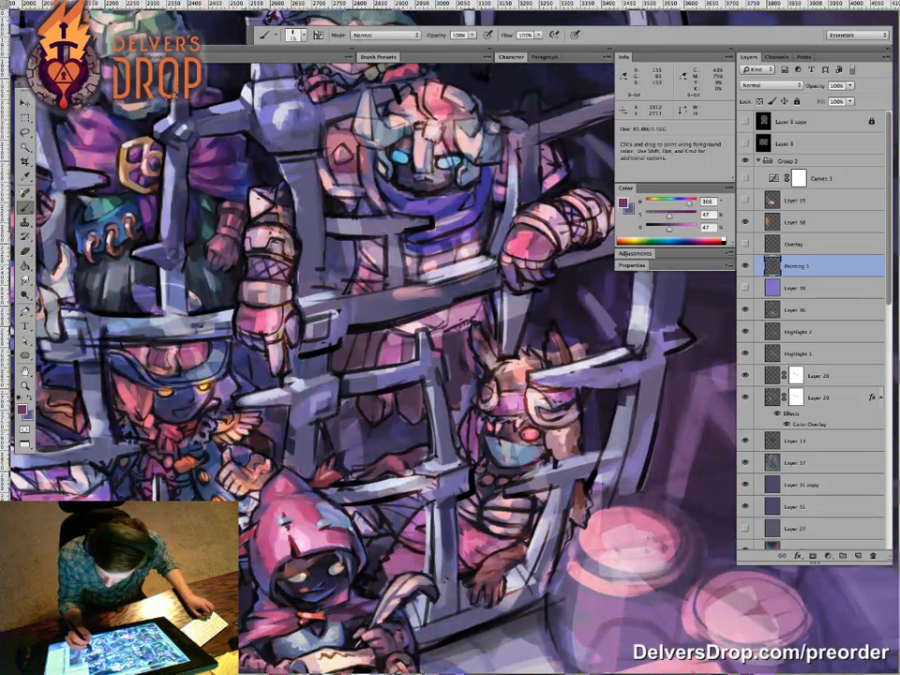
pyautogui.keyDown('alt'); pyautogui.click(415, 297); pyautogui.keyUp('alt')
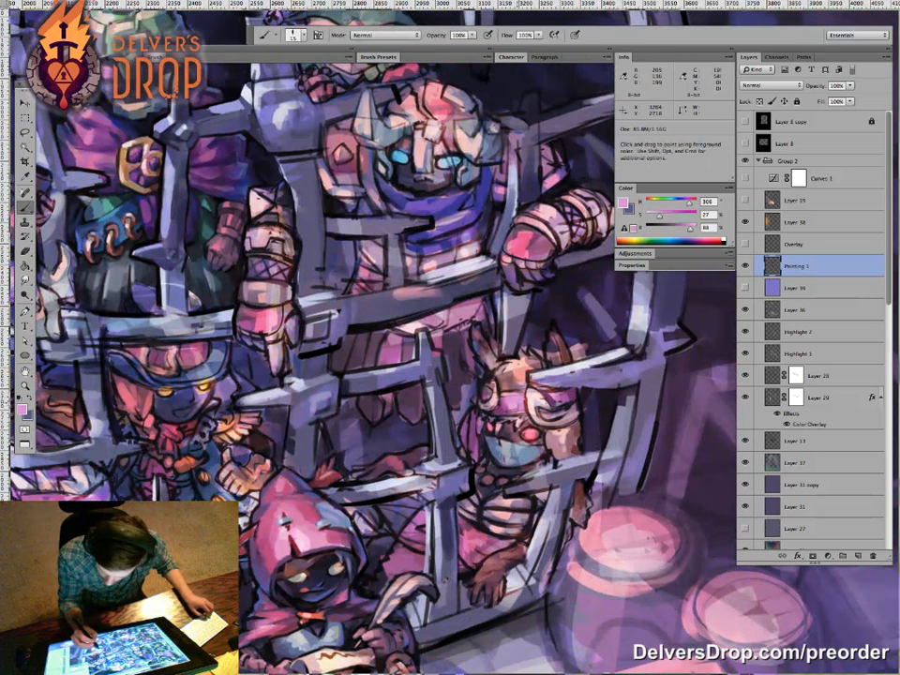
# Step: Outline the creature's larger goggle in sampled red and begin filling its ring with dusty pink
pyautogui.keyDown('super'); pyautogui.click(543, 424); pyautogui.keyUp('super')
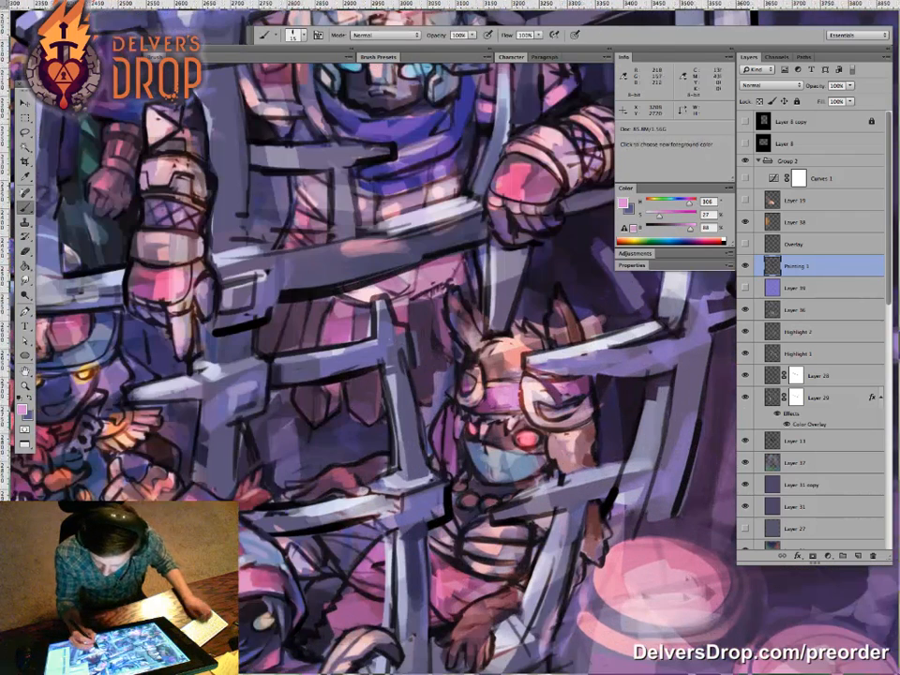
pyautogui.keyDown('alt'); pyautogui.click(527, 428); pyautogui.keyUp('alt')
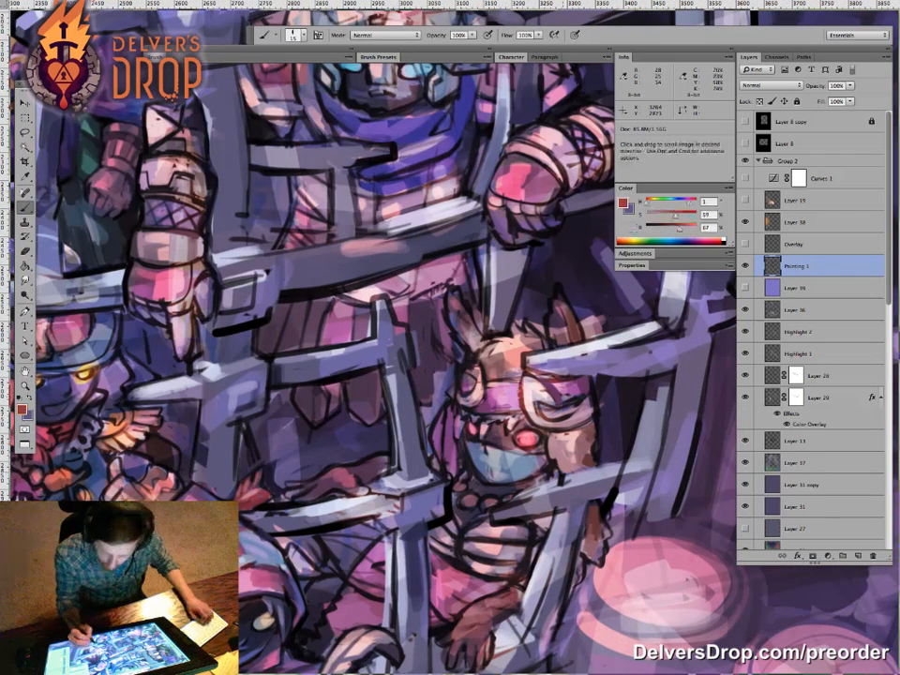
pyautogui.moveTo(525, 443); pyautogui.dragTo(496, 434)
pyautogui.keyDown('alt'); pyautogui.click(513, 384); pyautogui.keyUp('alt')
pyautogui.keyDown('alt'); pyautogui.click(393, 296); pyautogui.keyUp('alt')
pyautogui.keyDown('alt'); pyautogui.click(512, 389); pyautogui.keyUp('alt')
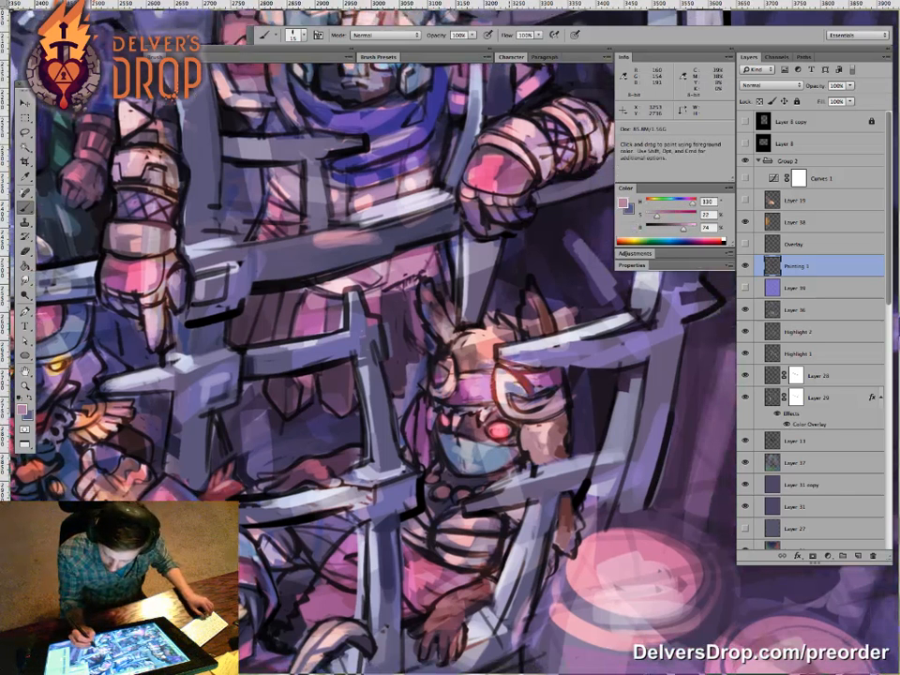
# Step: Model the larger goggle's ring with pale pink highlights, dark violet accents and muted violet shading
pyautogui.keyDown('alt'); pyautogui.click(518, 397); pyautogui.keyUp('alt')
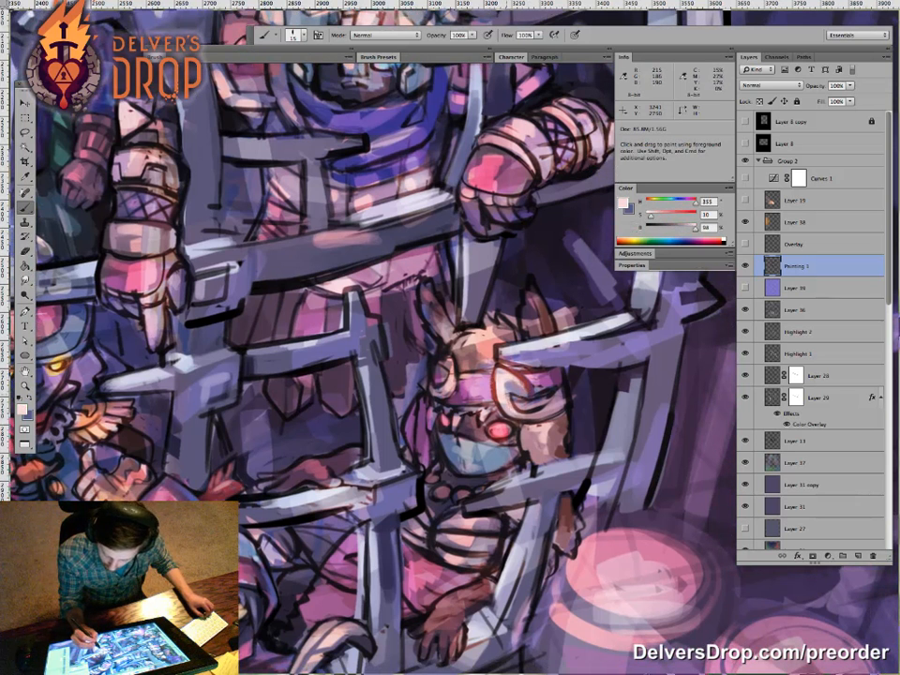
pyautogui.keyDown('alt'); pyautogui.click(450, 407); pyautogui.keyUp('alt')
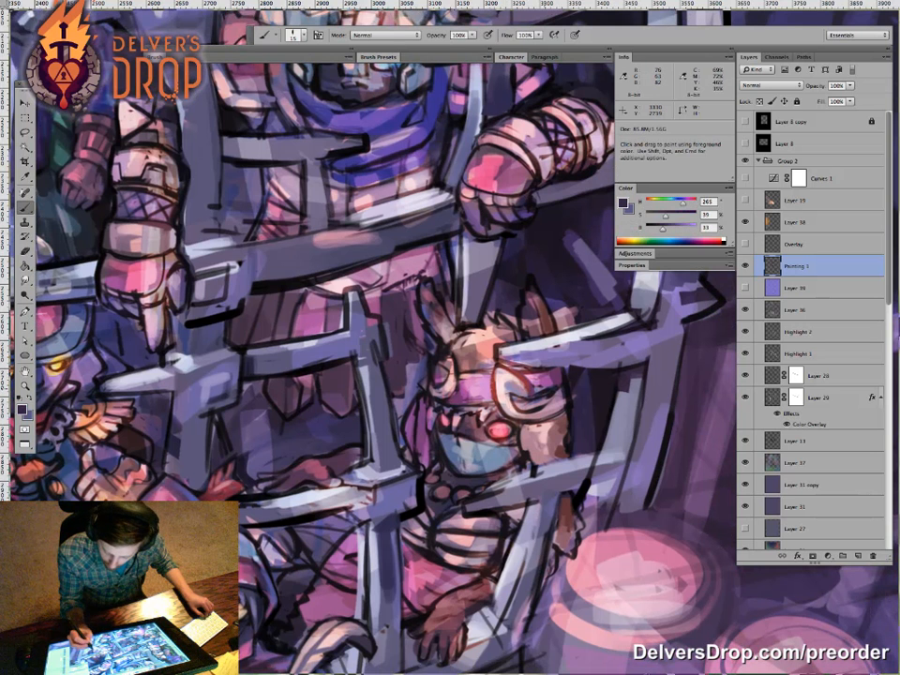
pyautogui.keyDown('alt'); pyautogui.click(375, 292); pyautogui.keyUp('alt')
pyautogui.moveTo(504, 377); pyautogui.dragTo(515, 396)
pyautogui.keyDown('alt'); pyautogui.click(511, 394); pyautogui.keyUp('alt')
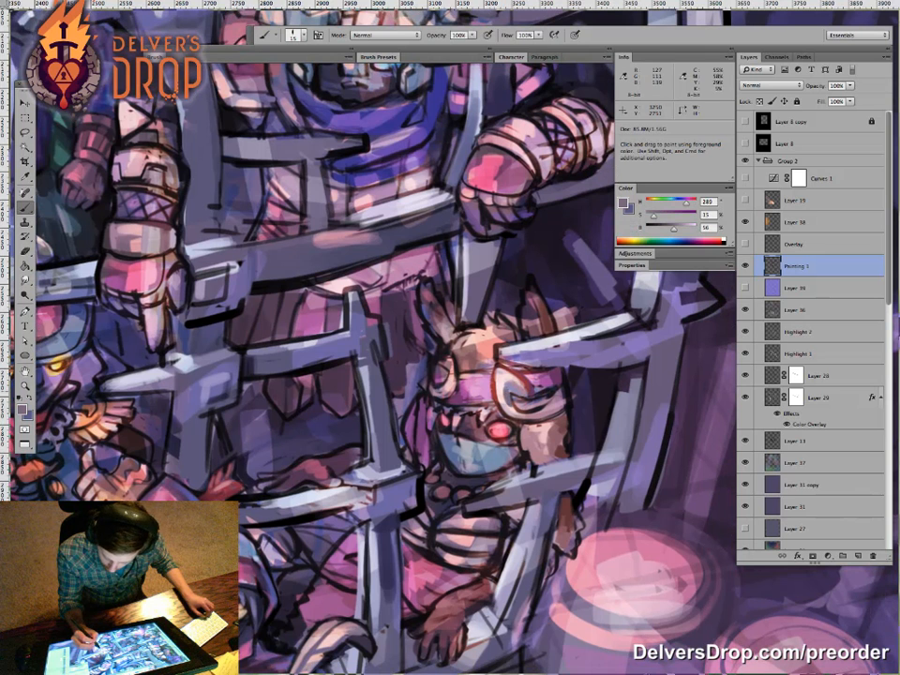
# Step: Reduce the brush size to 8 and define the smaller goggle with near-black lines and a pale pink ring
pyautogui.press('[')
pyautogui.press('[')
pyautogui.press('[')
pyautogui.keyDown('alt'); pyautogui.click(536, 399); pyautogui.keyUp('alt')
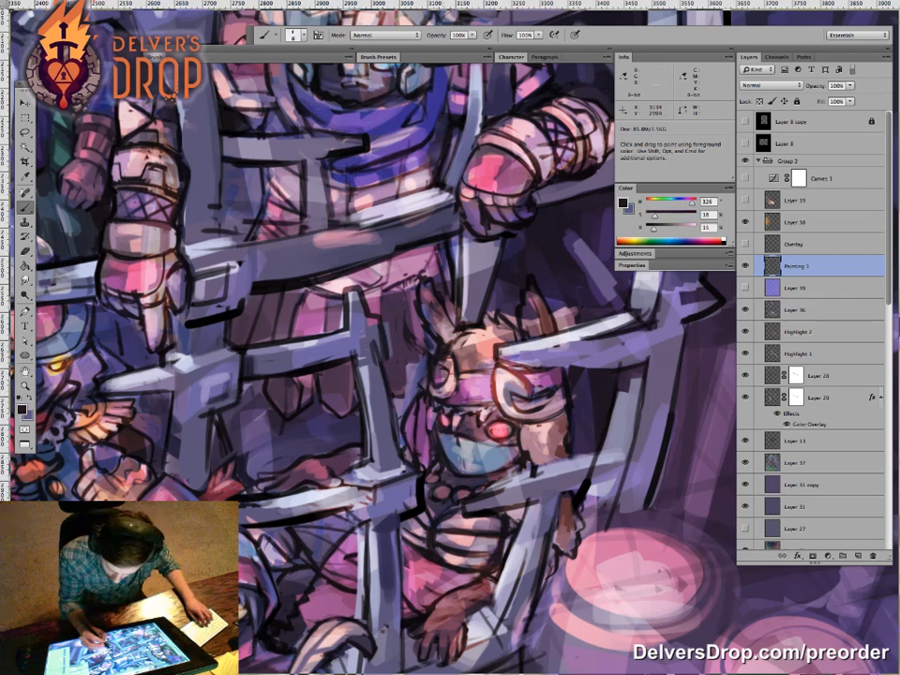
pyautogui.keyDown('alt'); pyautogui.click(507, 375); pyautogui.keyUp('alt')
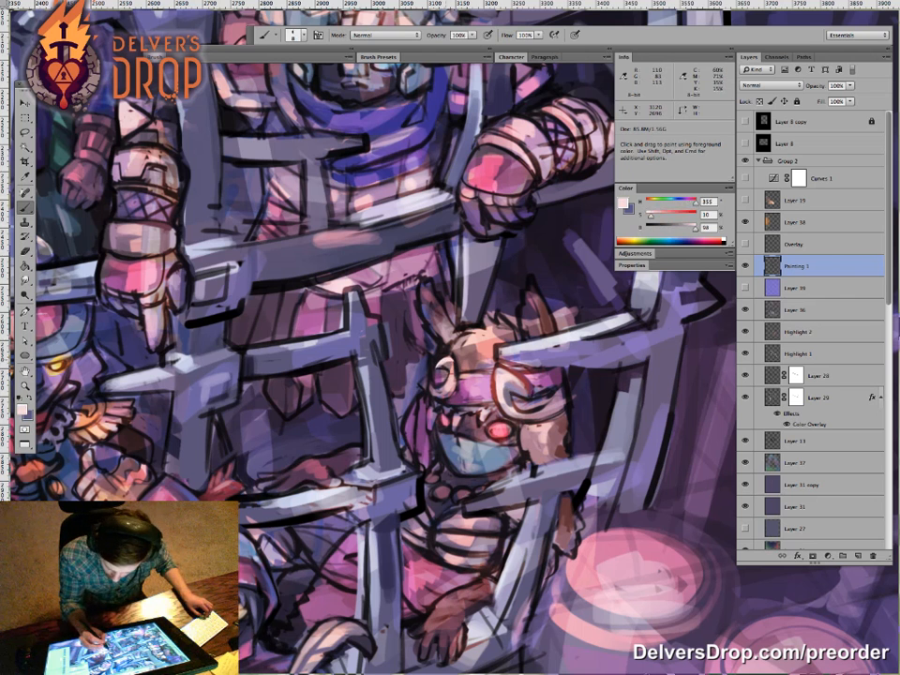
# Step: Shade the smaller goggle with muted violet and near-black, and refine the background edge beside the larger goggle in dark violet
pyautogui.moveTo(596, 428); pyautogui.dragTo(565, 410)
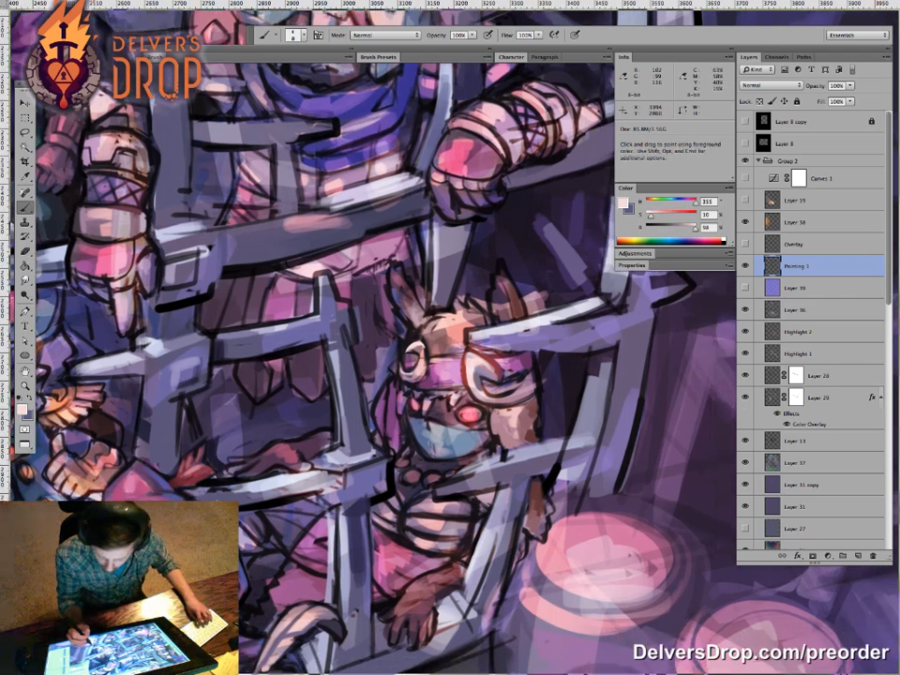
pyautogui.keyDown('alt'); pyautogui.click(309, 285); pyautogui.keyUp('alt')
pyautogui.keyDown('alt'); pyautogui.click(410, 375); pyautogui.keyUp('alt')
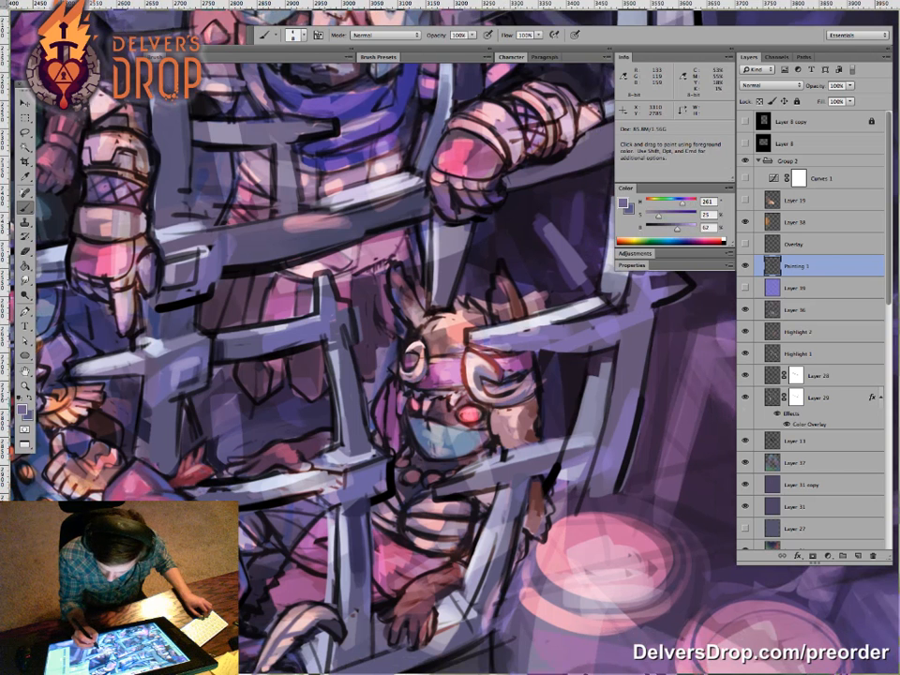
pyautogui.keyDown('alt'); pyautogui.click(420, 350); pyautogui.keyUp('alt')
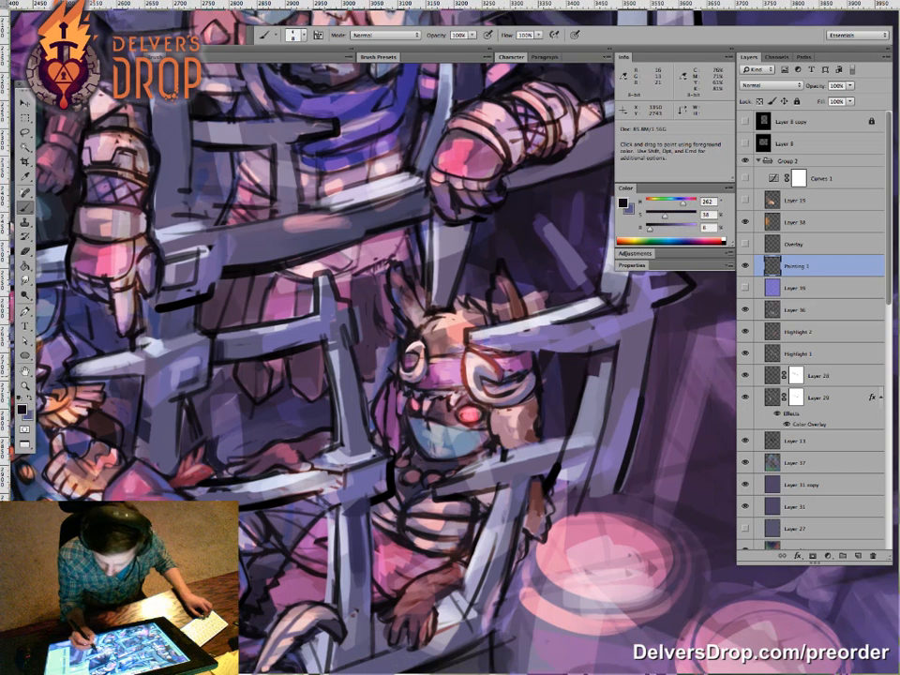
pyautogui.keyDown('alt'); pyautogui.click(546, 371); pyautogui.keyUp('alt')
pyautogui.moveTo(543, 380); pyautogui.dragTo(539, 391)
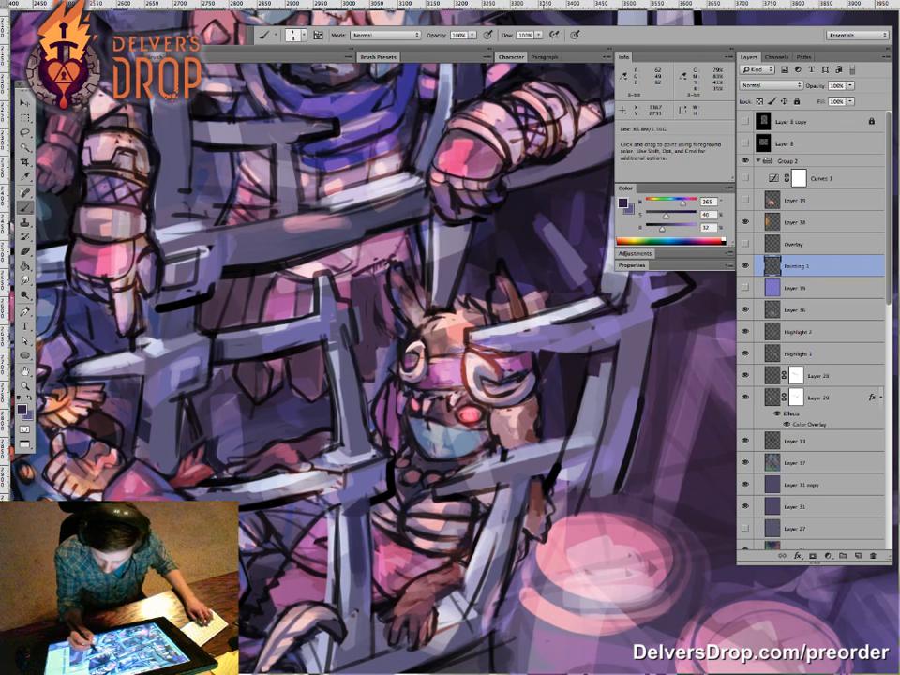
# Step: Sharpen the outer contour of the larger goggle and headband with near-black violet strokes
pyautogui.press('space')
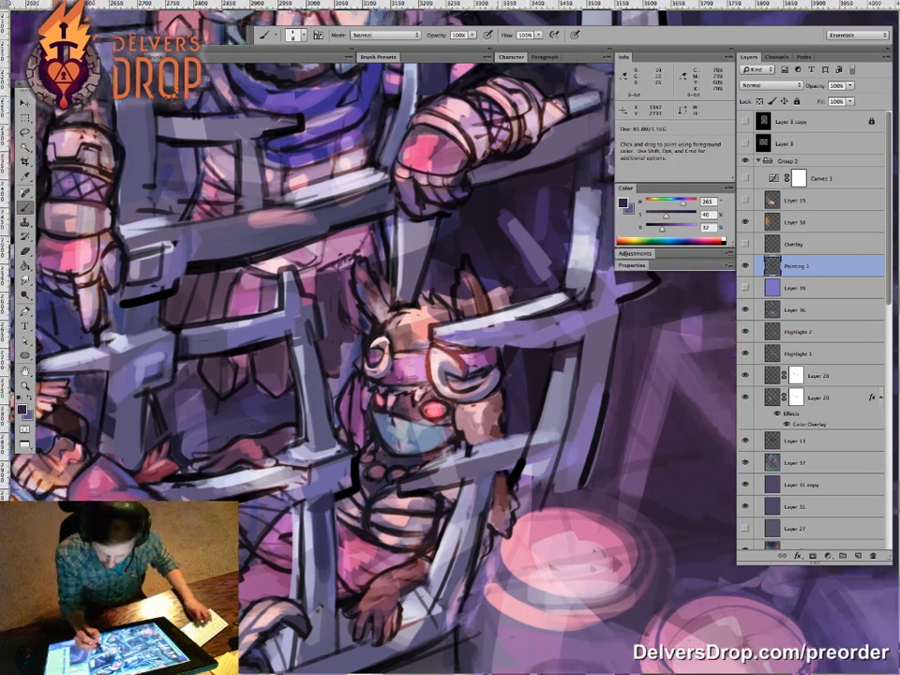
pyautogui.keyDown('alt'); pyautogui.click(465, 346); pyautogui.keyUp('alt')
pyautogui.moveTo(521, 393); pyautogui.dragTo(538, 409)
pyautogui.keyDown('alt'); pyautogui.click(515, 367); pyautogui.keyUp('alt')
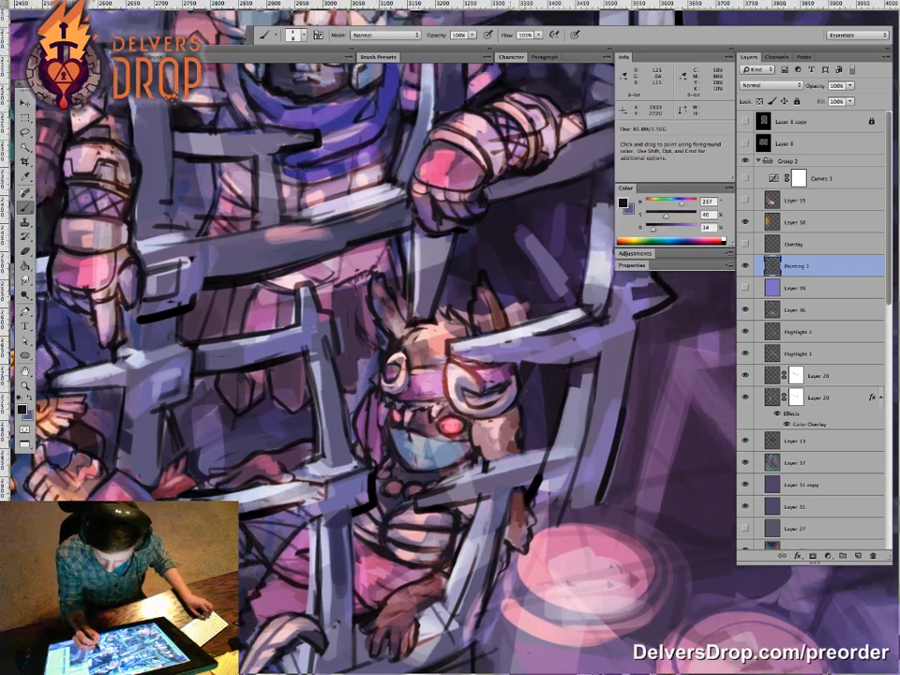
pyautogui.moveTo(515, 367); pyautogui.dragTo(539, 377)
# Step: Touch up the goggles and headband with blue-grey and dark magenta, and add sampled reddish brown to the adjoining fur
pyautogui.keyDown('alt'); pyautogui.click(495, 396); pyautogui.keyUp('alt')
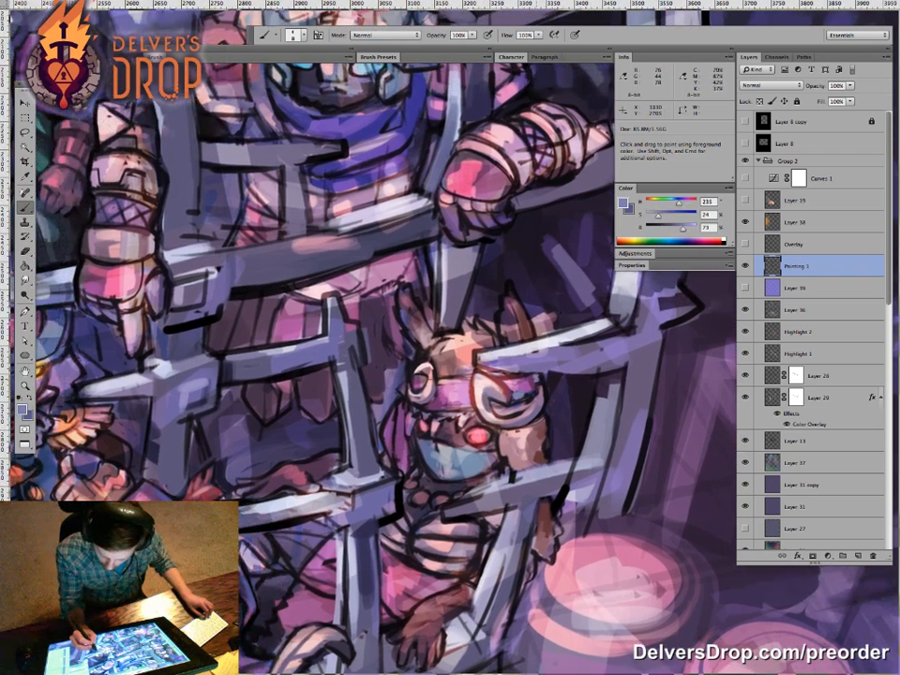
pyautogui.keyDown('alt'); pyautogui.click(401, 285); pyautogui.keyUp('alt')
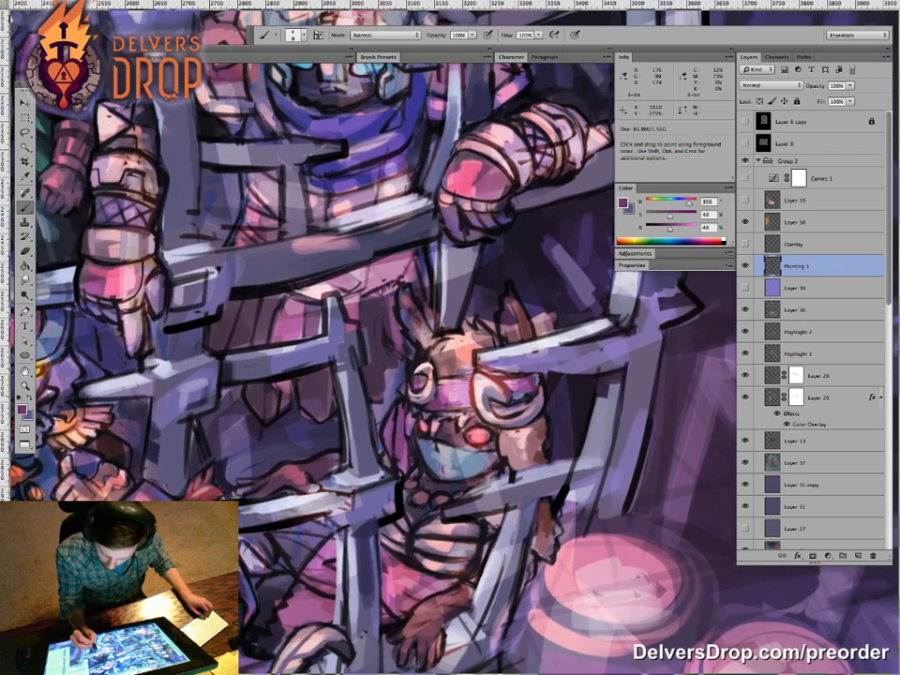
pyautogui.keyDown('alt'); pyautogui.click(539, 415); pyautogui.keyUp('alt')
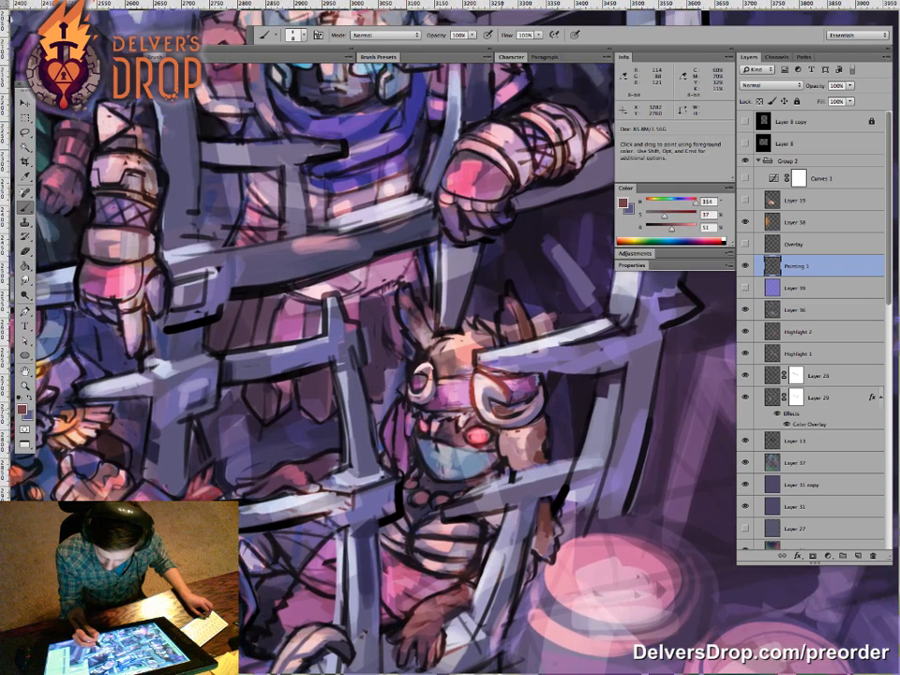
pyautogui.moveTo(448, 378); pyautogui.dragTo(444, 393)
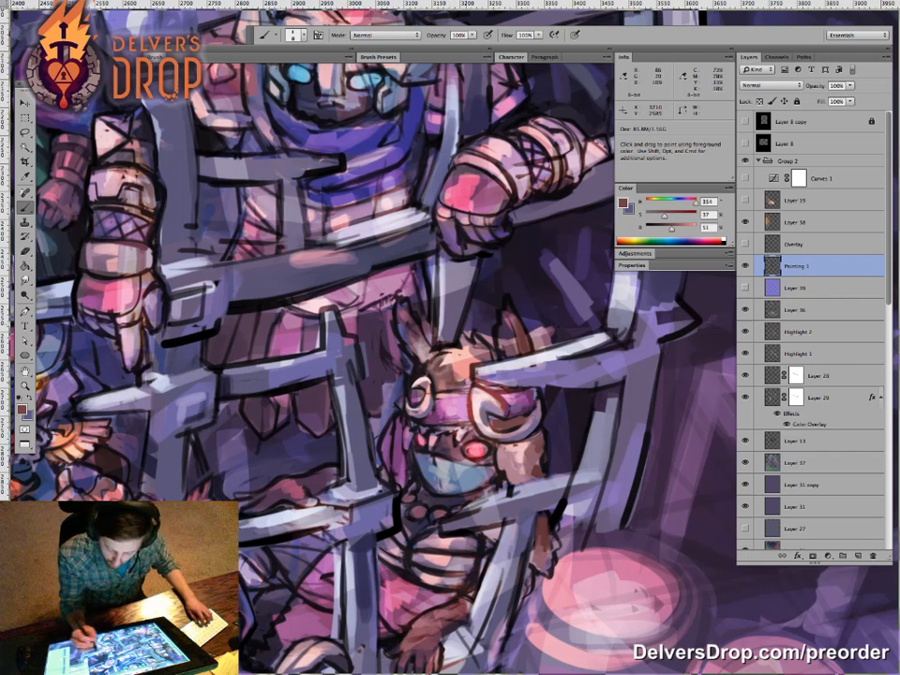
# Step: Refine the creature's two ears with dusty pink and reddish brown, near-black outlines and violet background touches around them
pyautogui.keyDown('alt'); pyautogui.click(514, 343); pyautogui.keyUp('alt')
pyautogui.moveTo(504, 312); pyautogui.dragTo(504, 339)
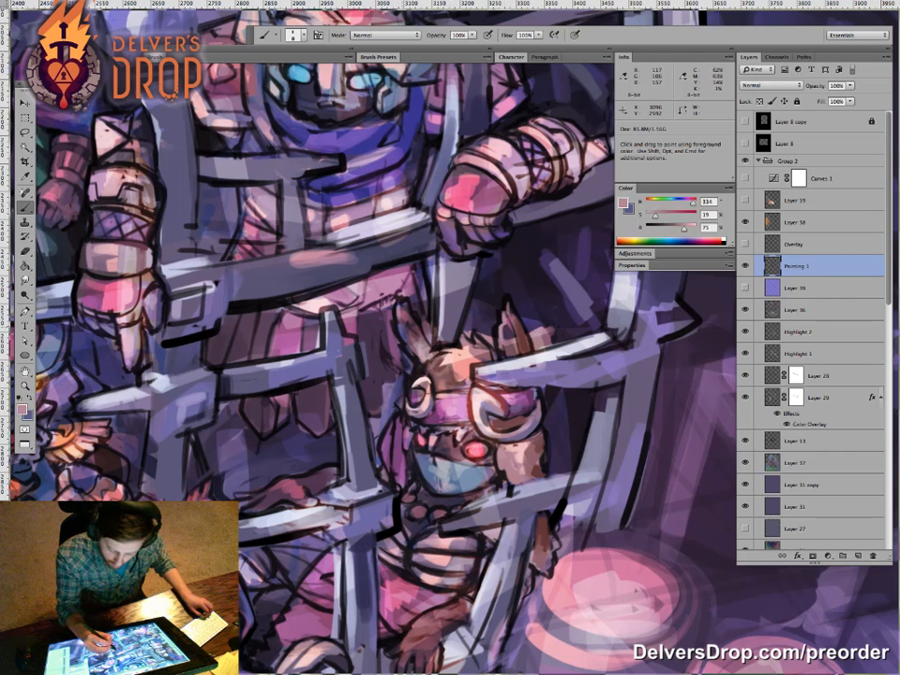
pyautogui.keyDown('alt'); pyautogui.click(408, 311); pyautogui.keyUp('alt')
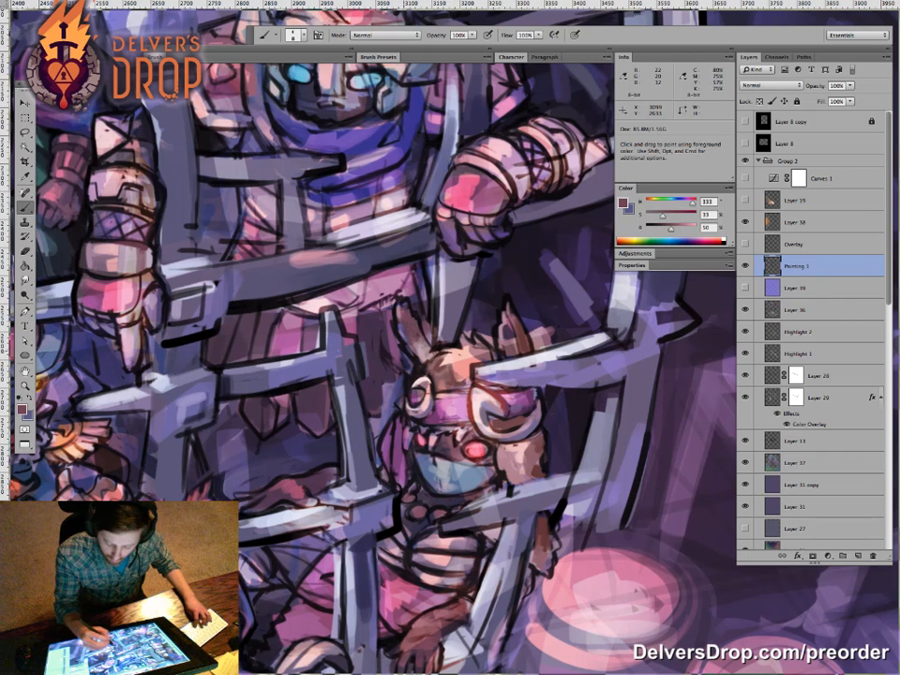
pyautogui.keyDown('alt'); pyautogui.click(460, 298); pyautogui.keyUp('alt')
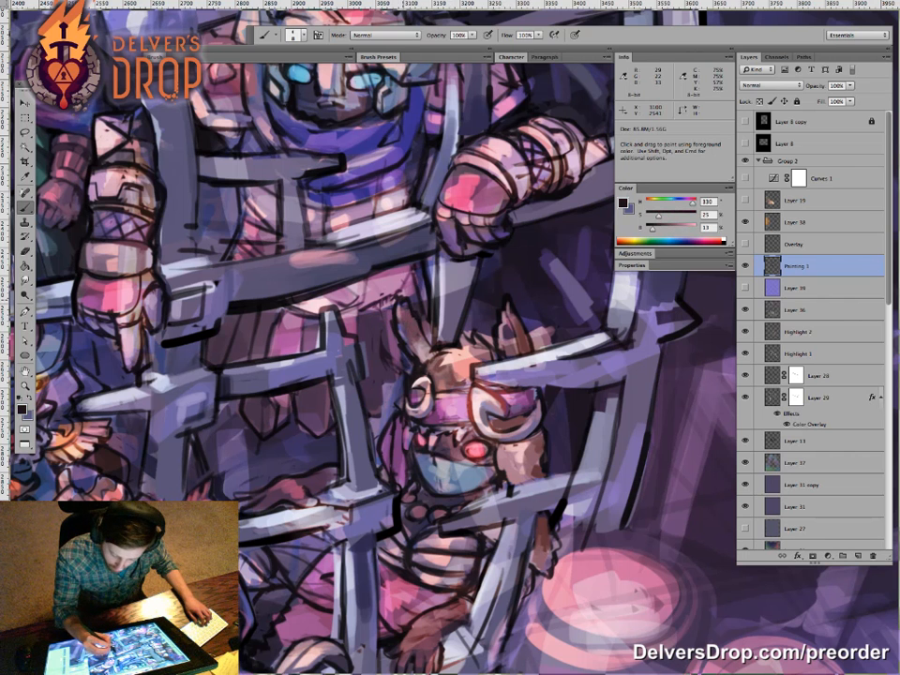
pyautogui.moveTo(435, 318); pyautogui.dragTo(431, 343)
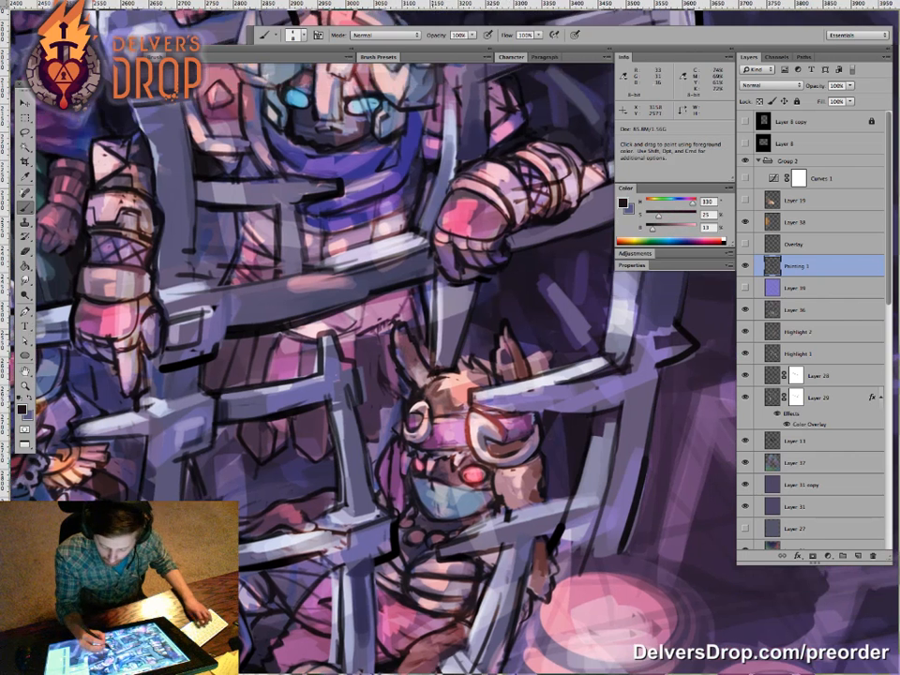
pyautogui.keyDown('alt'); pyautogui.click(467, 342); pyautogui.keyUp('alt')
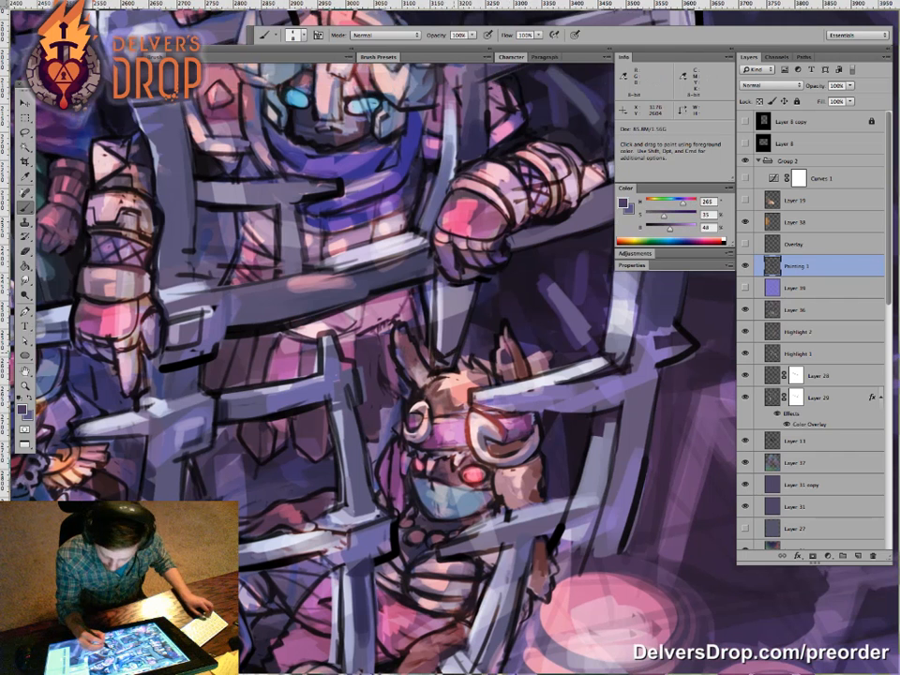
pyautogui.moveTo(521, 387); pyautogui.dragTo(481, 399)
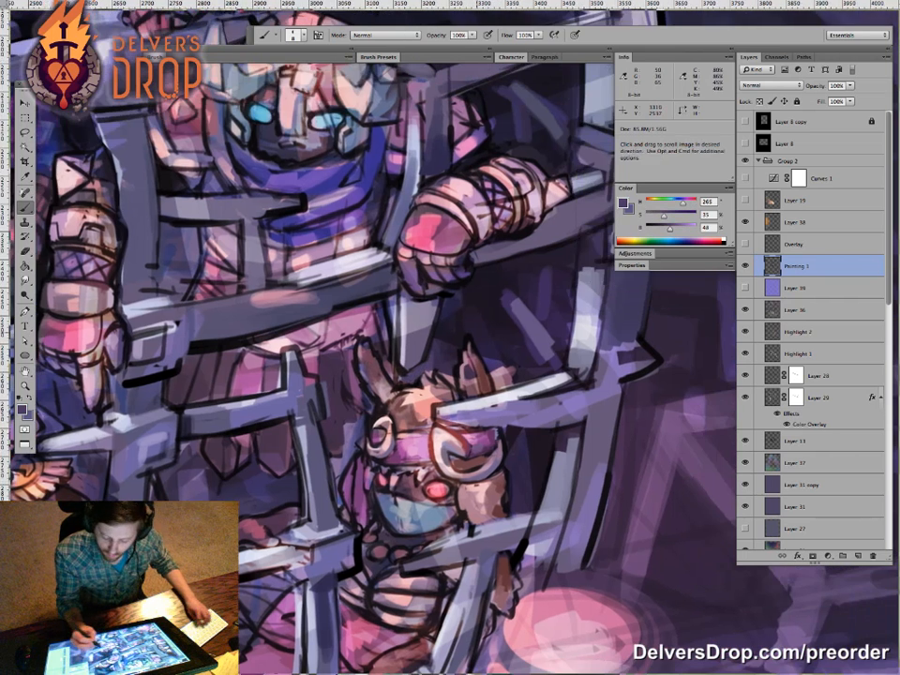
# Step: Shape the hair tuft on top of the creature's head with sampled near-black violet
pyautogui.press('super+minus')
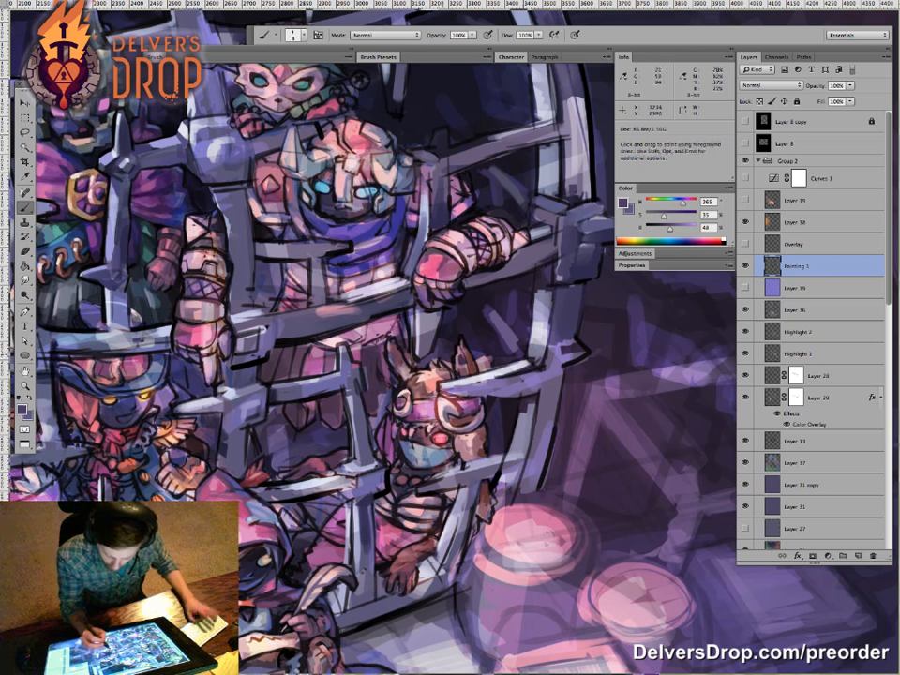
pyautogui.keyDown('alt'); pyautogui.click(424, 321); pyautogui.keyUp('alt')
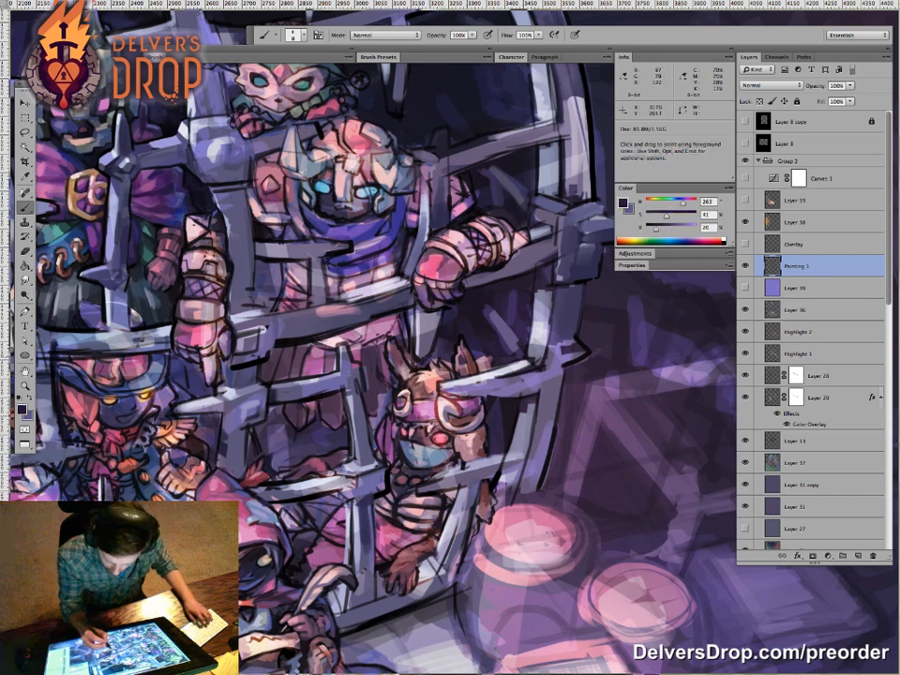
pyautogui.press('super+plus')
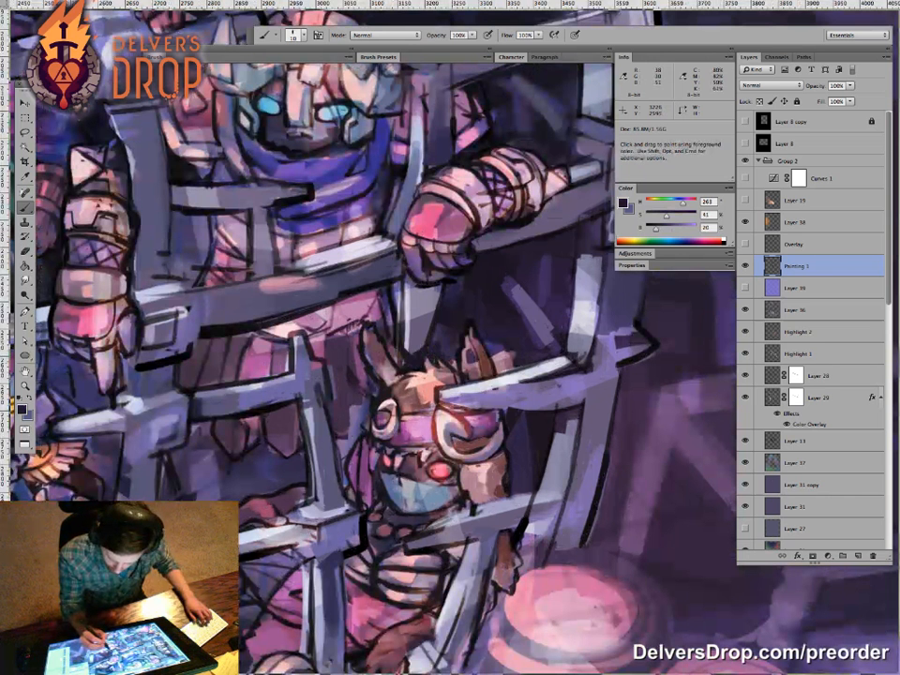
pyautogui.moveTo(445, 356); pyautogui.dragTo(422, 325)
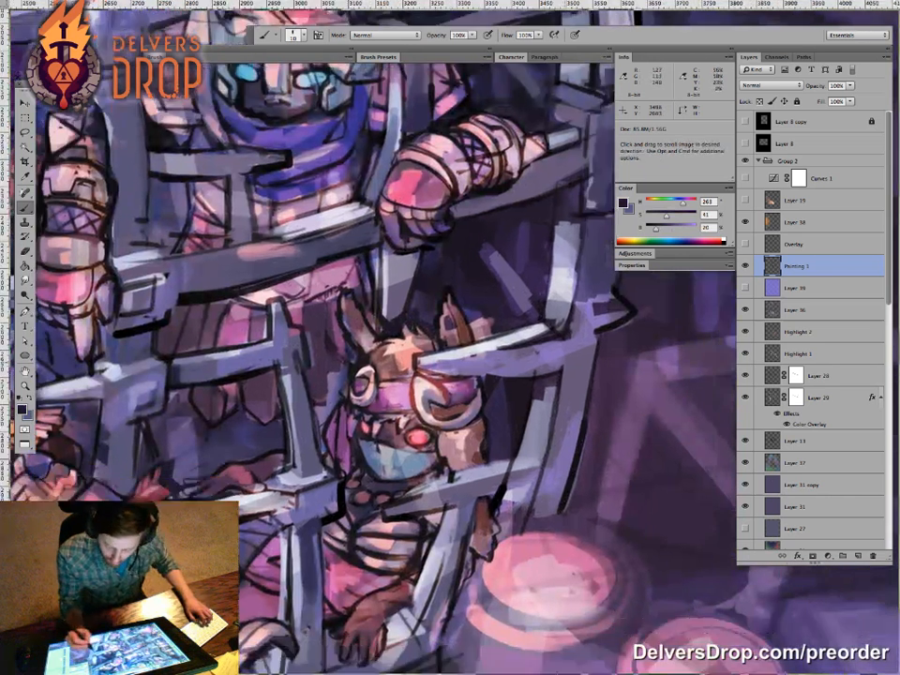
# Step: Paint the creature's fangs below the headband in pale pink and muted violet, and sample the larger eye's pinkish red
pyautogui.keyDown('alt'); pyautogui.click(419, 341); pyautogui.keyUp('alt')
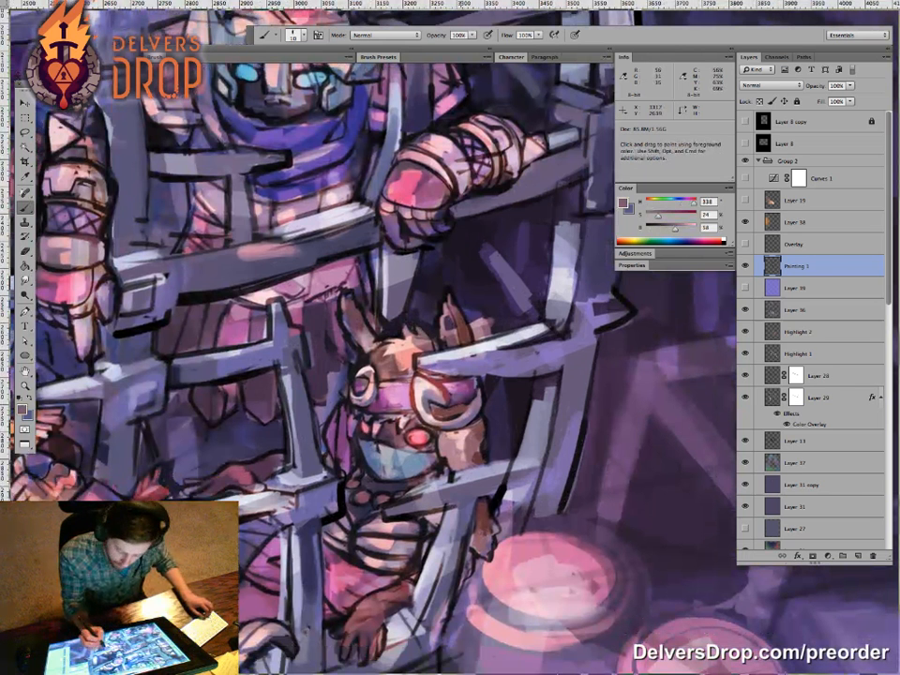
pyautogui.moveTo(445, 412); pyautogui.dragTo(452, 387)
pyautogui.keyDown('alt'); pyautogui.click(383, 403); pyautogui.keyUp('alt')
pyautogui.keyDown('alt'); pyautogui.click(385, 412); pyautogui.keyUp('alt')
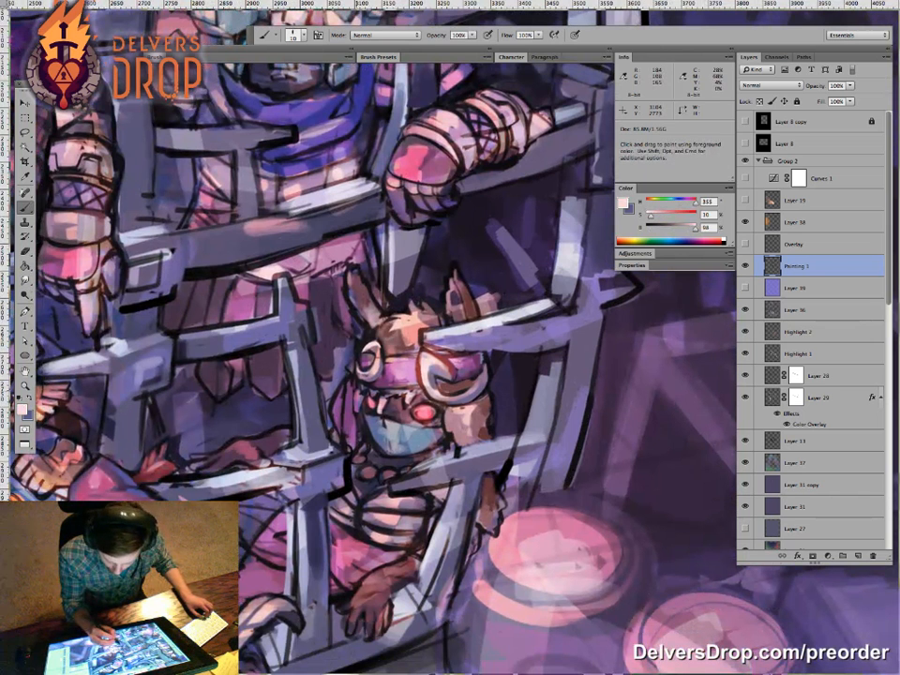
pyautogui.keyDown('alt'); pyautogui.click(378, 361); pyautogui.keyUp('alt')
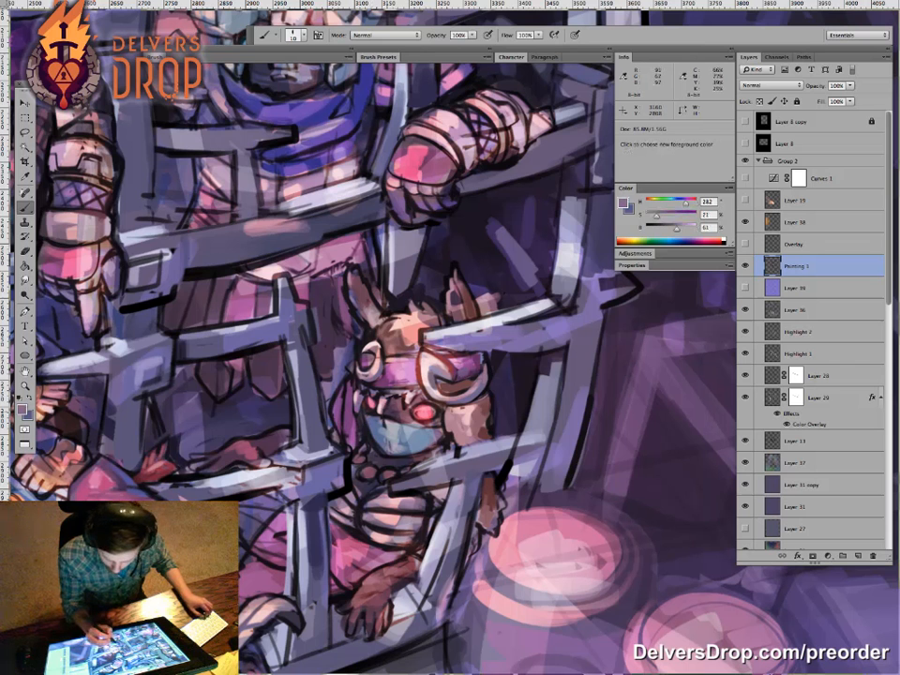
pyautogui.keyDown('alt'); pyautogui.click(422, 410); pyautogui.keyUp('alt')
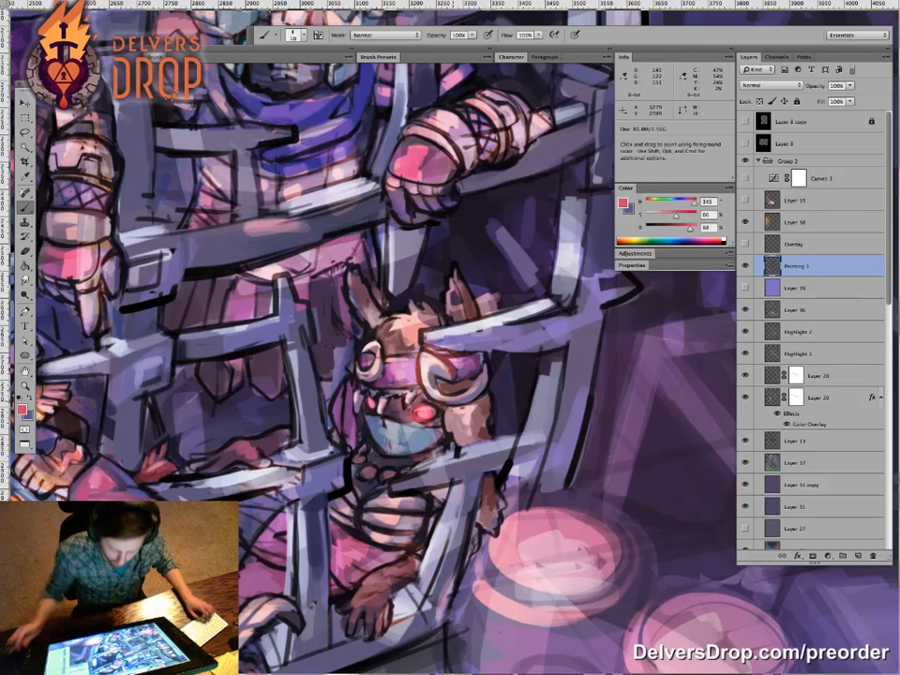
# Step: Leave the full-screen view and close the older postcard document without saving it
pyautogui.press('f')
pyautogui.press('f')
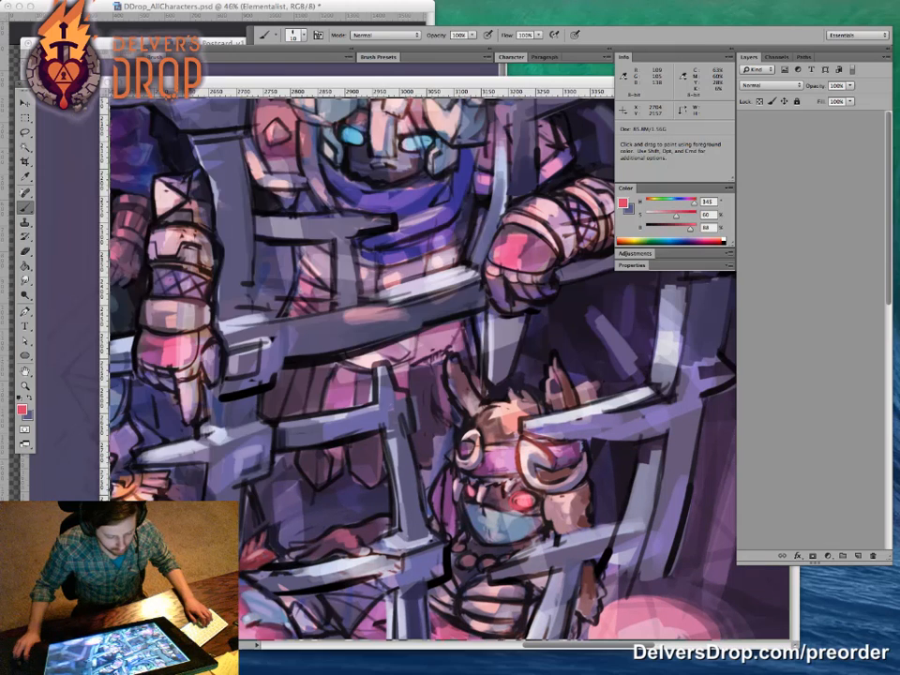
pyautogui.hotkey('ctrl', 'Tab')
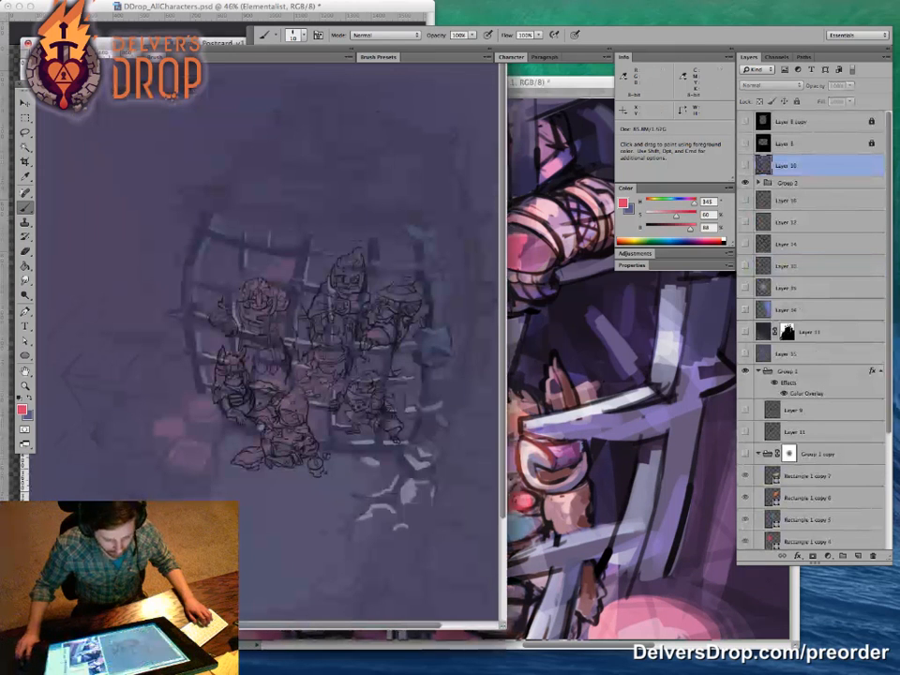
pyautogui.press('super+w')
pyautogui.press('d')
# Step: Switch to DDrop_AllCharacters.psd, hide the Elementalist layer and show the Beastkeeper layer as reference
pyautogui.hotkey('ctrl', 'Tab')
pyautogui.press('z')
pyautogui.moveTo(302, 350); pyautogui.dragTo(262, 353)
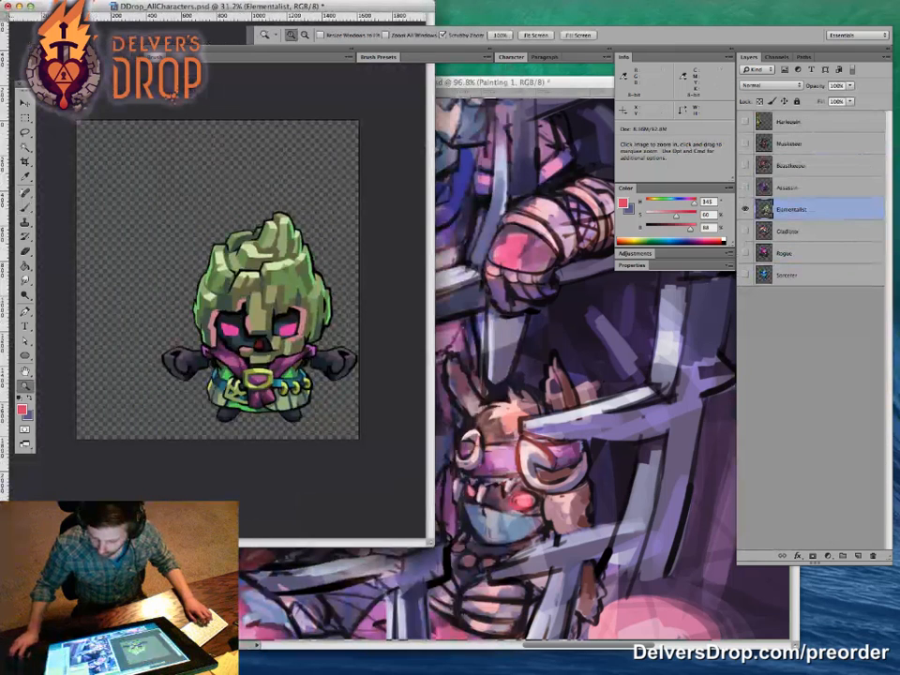
pyautogui.click(745, 209)
pyautogui.click(745, 165)
# Step: Return to DDrop_Postcard_v2.psd and refine the creature's larger eye in pinkish red, sampling a dark red for its shading
pyautogui.click(526, 429)
pyautogui.moveTo(521, 501); pyautogui.dragTo(562, 501)
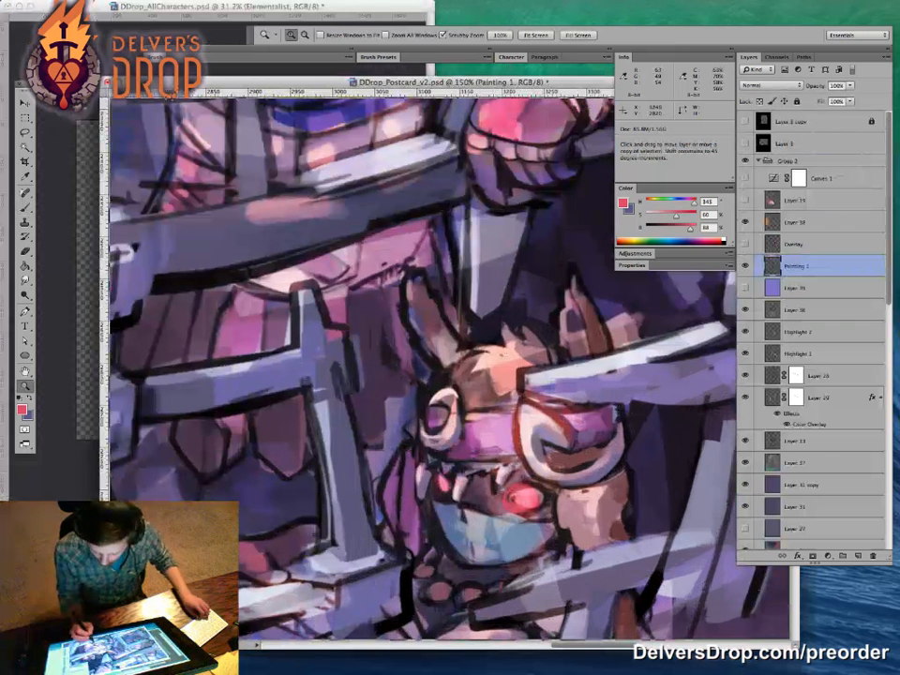
pyautogui.press('b')
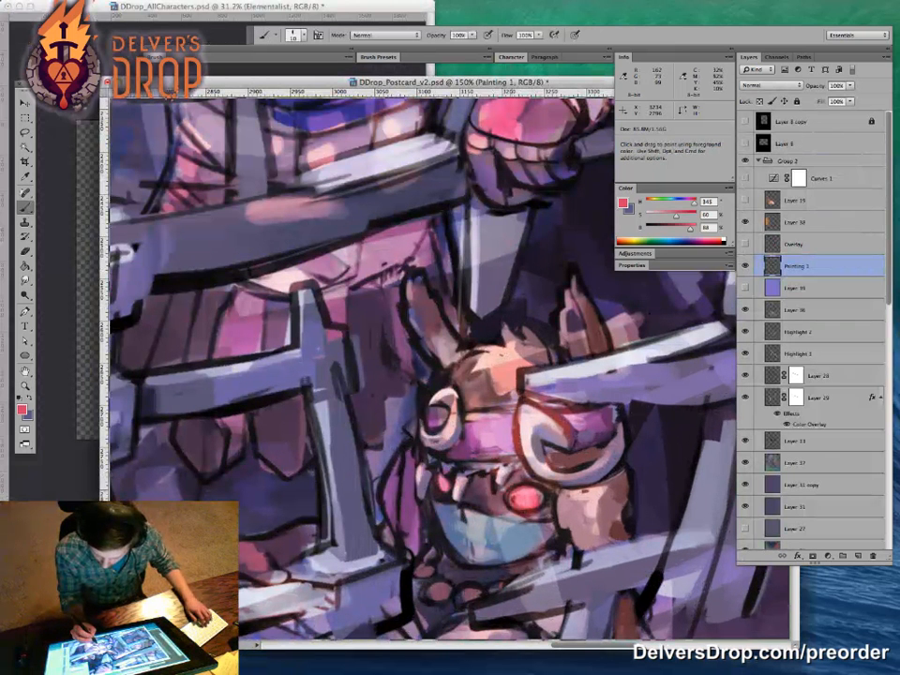
pyautogui.moveTo(528, 488)
pyautogui.mouseDown()
pyautogui.moveTo(514, 495)
pyautogui.moveTo(532, 500)
pyautogui.moveTo(526, 506)
pyautogui.moveTo(510, 449)
pyautogui.mouseUp()
pyautogui.keyDown('alt'); pyautogui.click(514, 503); pyautogui.keyUp('alt')
# Step: Compare the creature's face with the Beastkeeper reference and shade the larger eye with dark red
pyautogui.hotkey('ctrl', 'Tab')
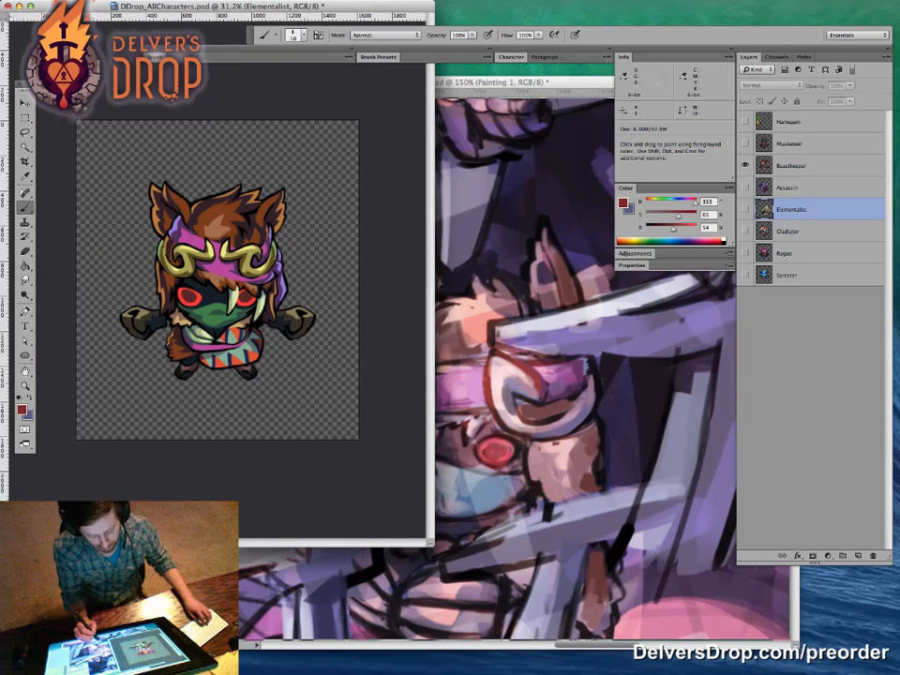
pyautogui.press('z')
pyautogui.hotkey('ctrl', 'Tab')
pyautogui.moveTo(496, 458); pyautogui.dragTo(525, 457)
pyautogui.hotkey('ctrl', 'Tab')
pyautogui.hotkey('ctrl', 'Tab')
pyautogui.press('b')
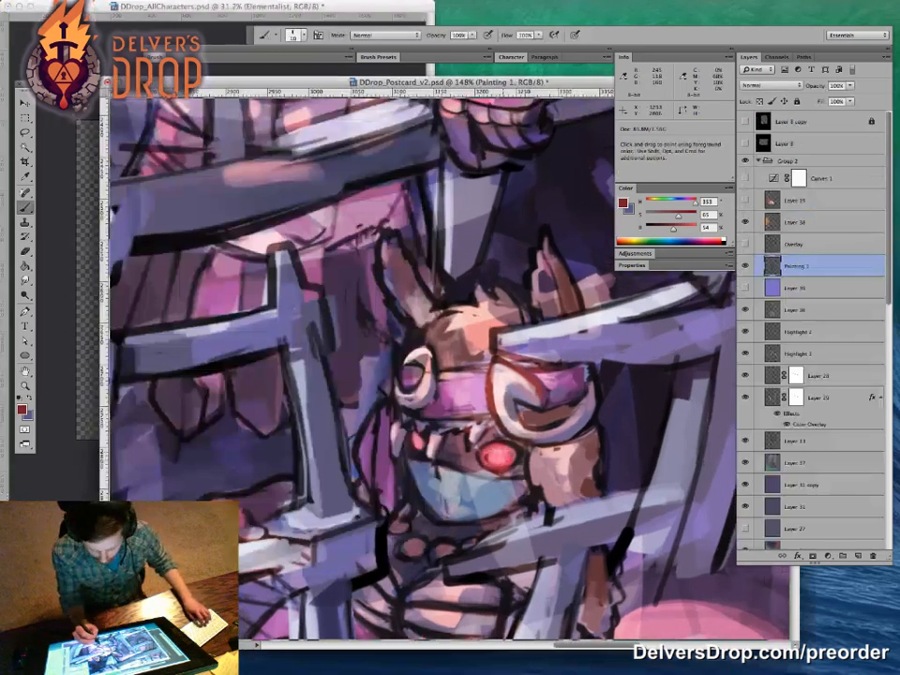
pyautogui.moveTo(366, 340); pyautogui.dragTo(377, 347)
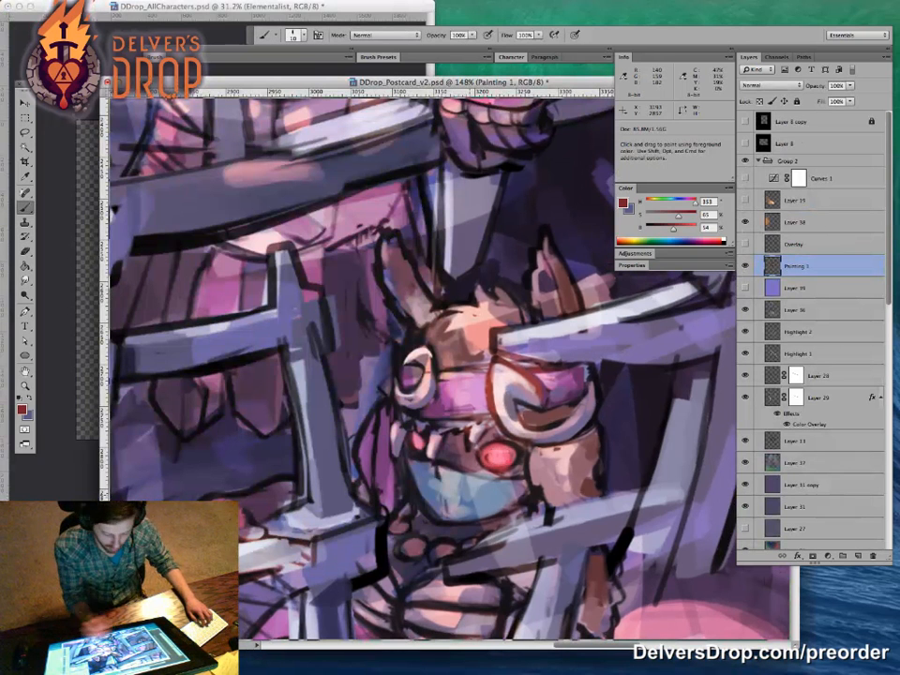
# Step: Examine the Beastkeeper reference at reduced size and fitted to its window, and return to the postcard painting
pyautogui.hotkey('ctrl', 'Tab')
pyautogui.press('z')
pyautogui.hotkey('ctrl', '-')
pyautogui.hotkey('ctrl', '-')
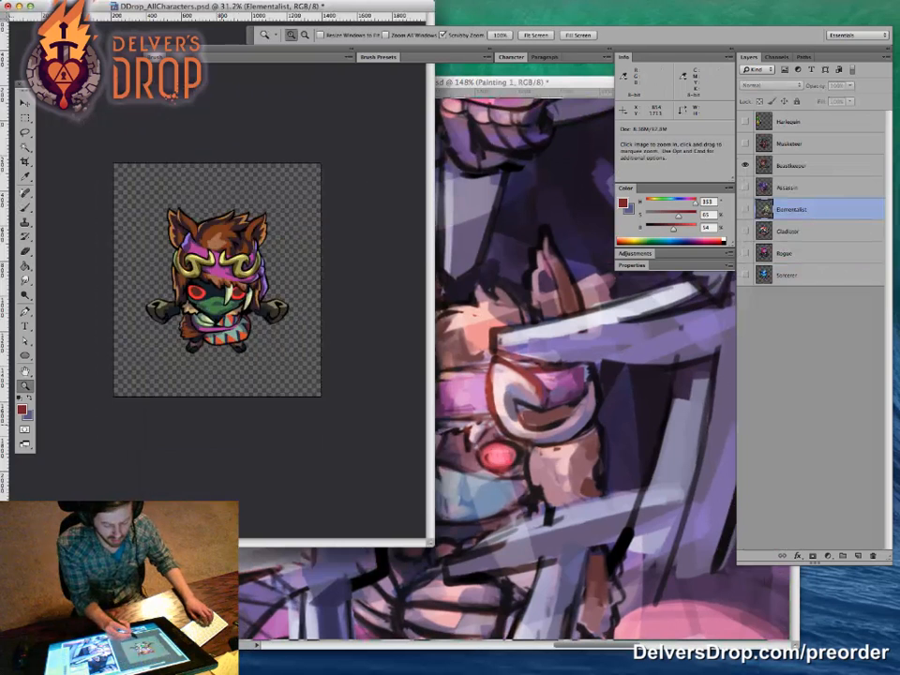
pyautogui.moveTo(216, 281); pyautogui.dragTo(202, 281)
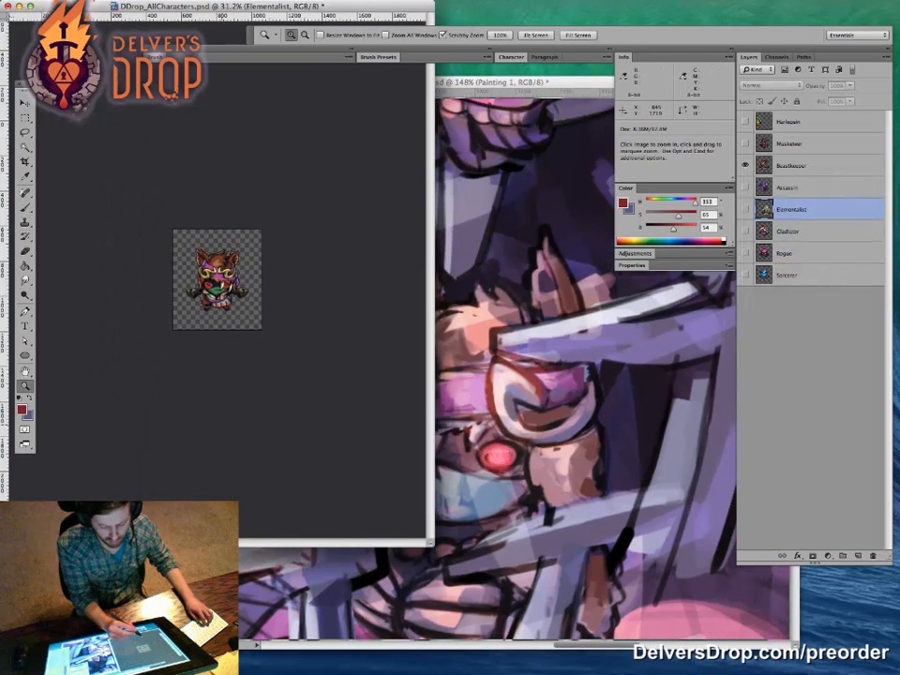
pyautogui.press('super+0')
pyautogui.hotkey('ctrl', 'Tab')
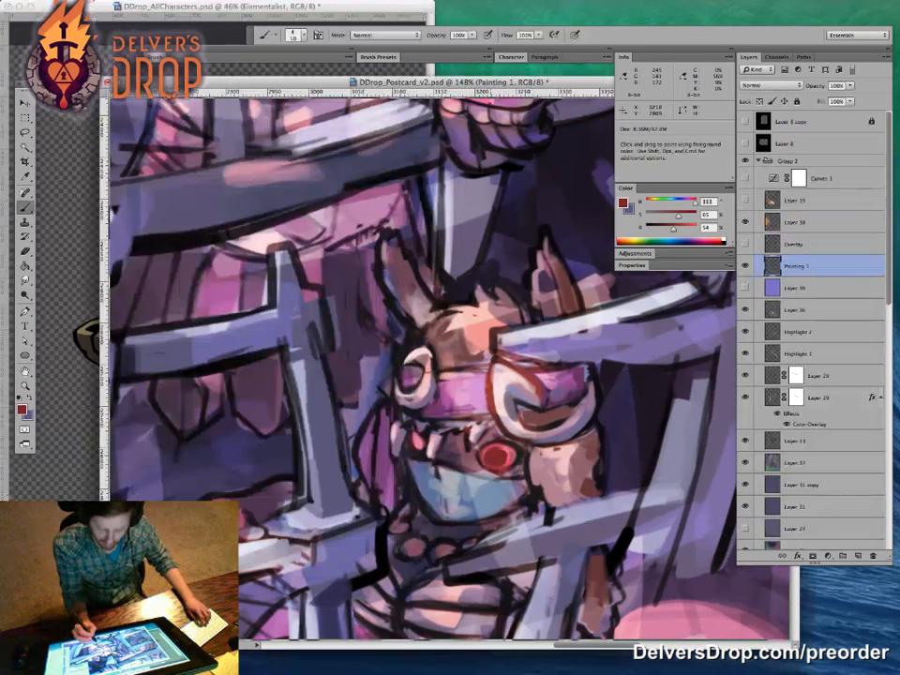
# Step: Rework the creature's larger eye with dark red shading and a sampled light pink highlight
pyautogui.moveTo(528, 504)
pyautogui.mouseDown()
pyautogui.moveTo(485, 504)
pyautogui.moveTo(488, 474)
pyautogui.moveTo(517, 483)
pyautogui.mouseUp()
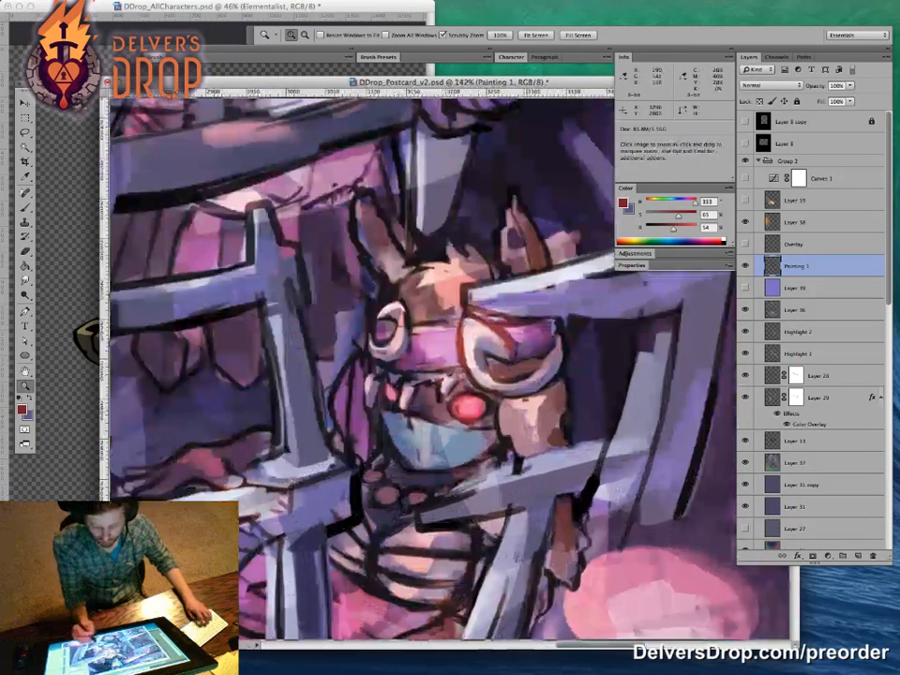
pyautogui.moveTo(453, 405)
pyautogui.mouseDown()
pyautogui.moveTo(482, 403)
pyautogui.moveTo(458, 404)
pyautogui.moveTo(476, 395)
pyautogui.mouseUp()
pyautogui.keyDown('alt'); pyautogui.click(467, 407); pyautogui.keyUp('alt')
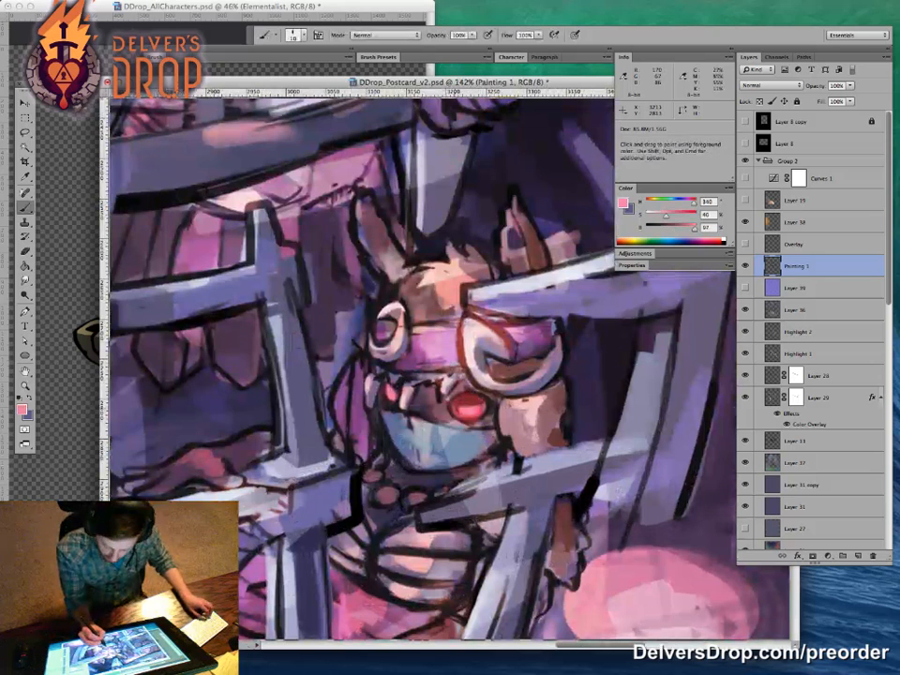
pyautogui.press('super+space')
pyautogui.moveTo(509, 455); pyautogui.dragTo(444, 455)
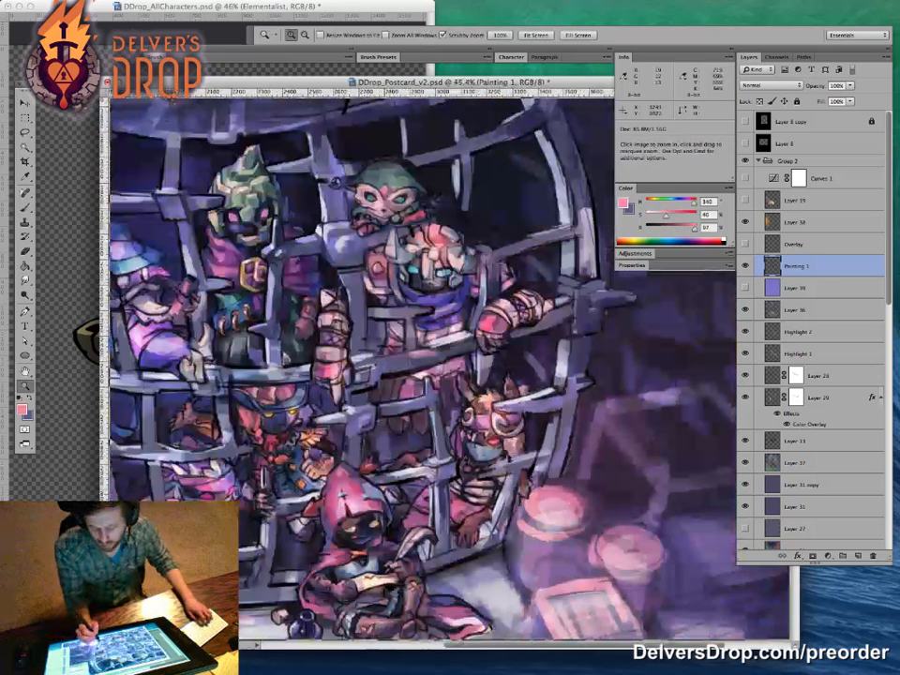
pyautogui.moveTo(523, 391); pyautogui.dragTo(475, 381)
pyautogui.moveTo(435, 440); pyautogui.dragTo(490, 439)
pyautogui.keyDown('alt'); pyautogui.click(452, 405); pyautogui.keyUp('alt')
pyautogui.press('super+space')
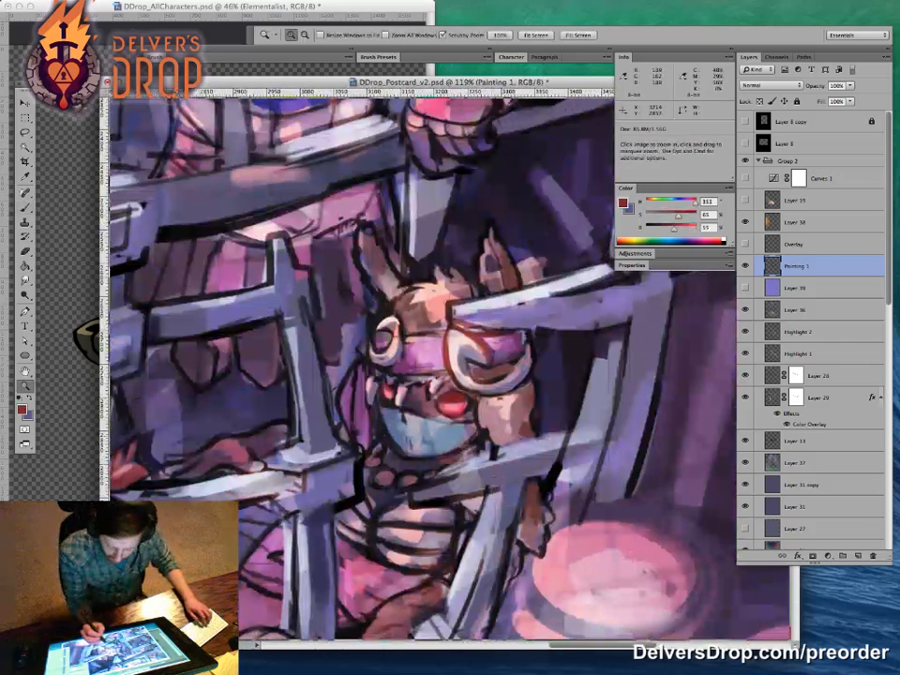
pyautogui.moveTo(431, 433); pyautogui.dragTo(444, 433)
# Step: Refine the fur fringe beneath the headband with sampled reddish brown and near-black
pyautogui.keyDown('alt'); pyautogui.click(318, 223); pyautogui.keyUp('alt')
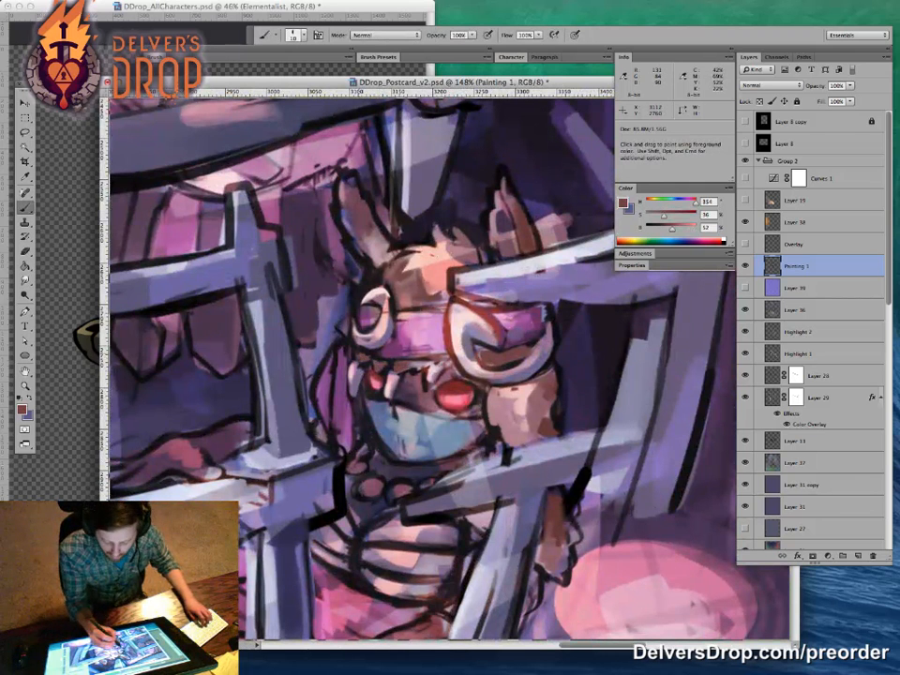
pyautogui.keyDown('alt'); pyautogui.click(503, 162); pyautogui.keyUp('alt')
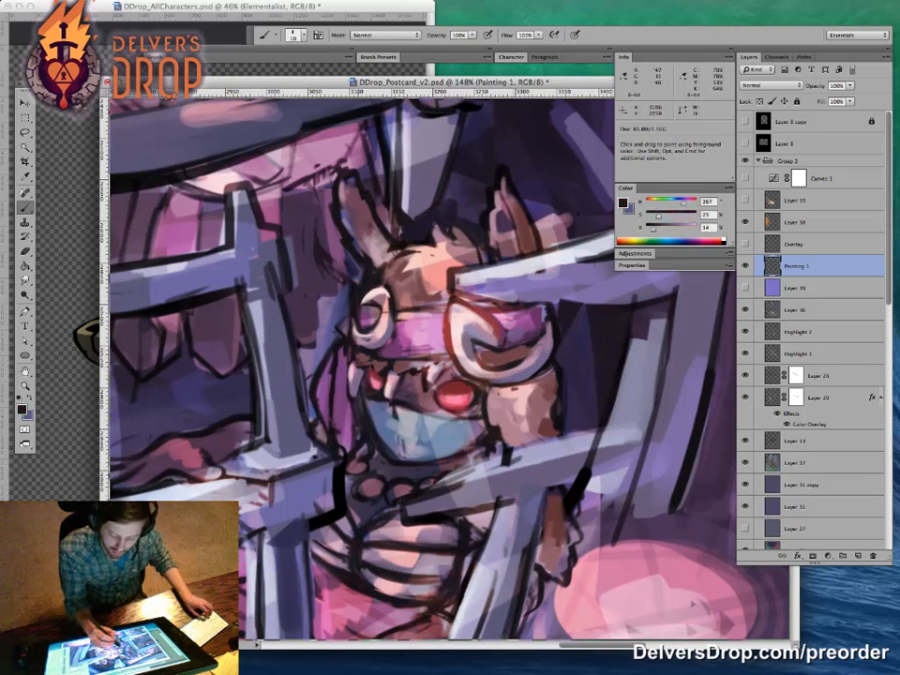
pyautogui.press('z')
pyautogui.moveTo(520, 484); pyautogui.dragTo(422, 484)
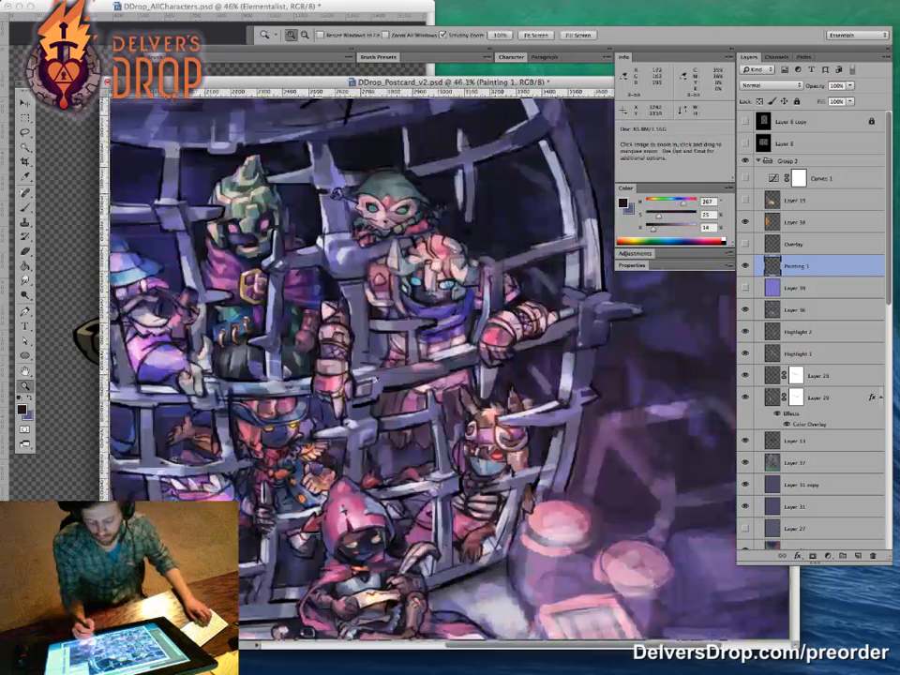
pyautogui.moveTo(490, 470); pyautogui.dragTo(587, 470)
pyautogui.moveTo(537, 505); pyautogui.dragTo(521, 443)
pyautogui.moveTo(517, 445); pyautogui.dragTo(524, 445)
pyautogui.press('b')
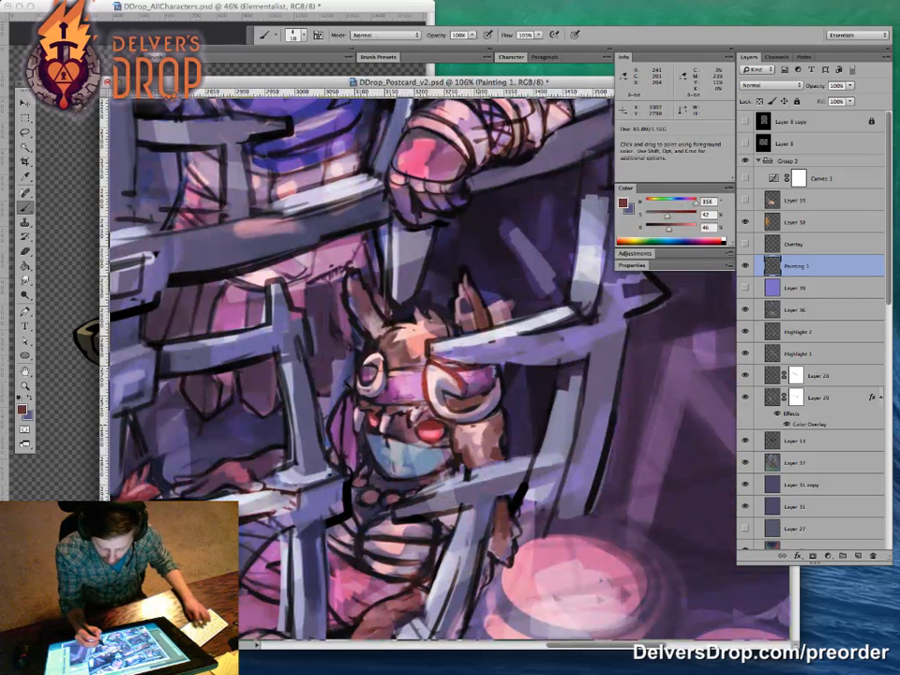
# Step: Touch up the fur and fangs around the larger eye with dusty pink, muted red-brown and near-black
pyautogui.keyDown('alt'); pyautogui.click(472, 437); pyautogui.keyUp('alt')
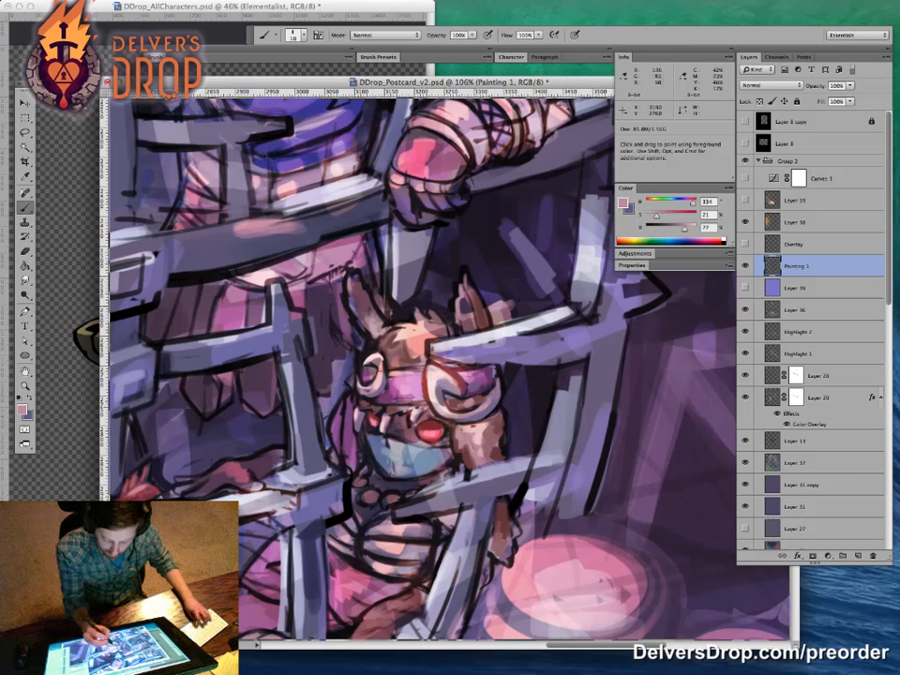
pyautogui.keyDown('alt'); pyautogui.click(444, 412); pyautogui.keyUp('alt')
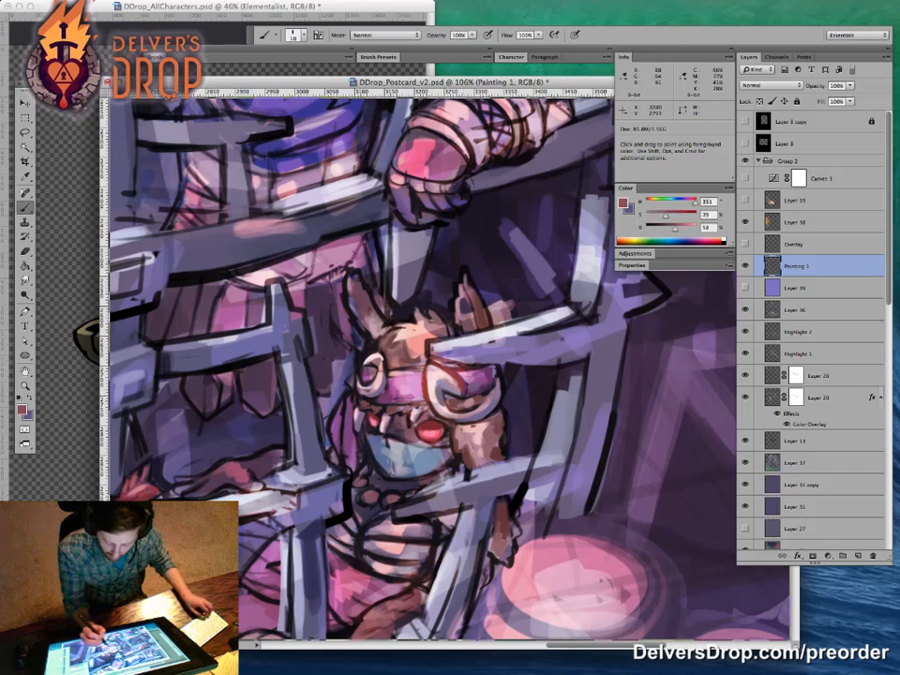
pyautogui.keyDown('alt'); pyautogui.click(421, 413); pyautogui.keyUp('alt')
pyautogui.keyDown('alt'); pyautogui.click(409, 410); pyautogui.keyUp('alt')
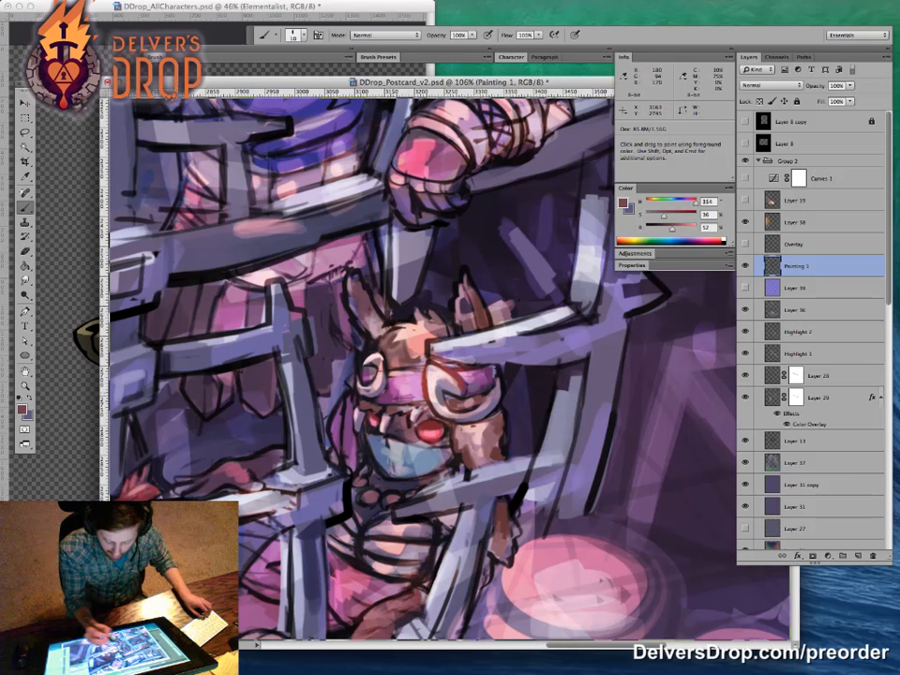
pyautogui.keyDown('alt'); pyautogui.click(403, 410); pyautogui.keyUp('alt')
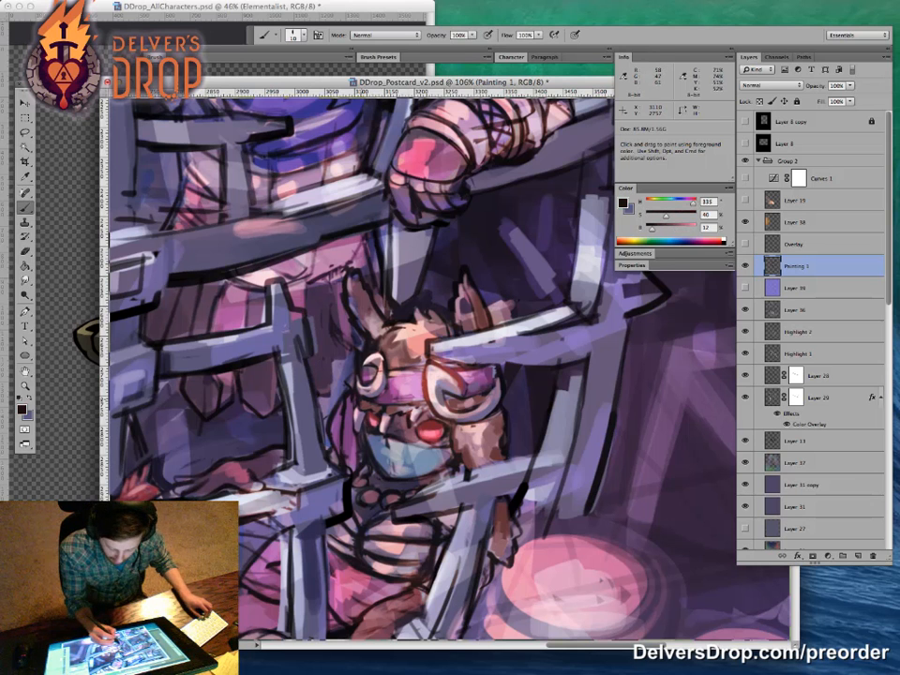
pyautogui.moveTo(267, 323); pyautogui.dragTo(264, 306)
pyautogui.moveTo(410, 437); pyautogui.dragTo(421, 436)
# Step: Define the smaller eye and the dark face area between the eyes with reddish brown and near-black strokes
pyautogui.keyDown('alt'); pyautogui.click(359, 399); pyautogui.keyUp('alt')
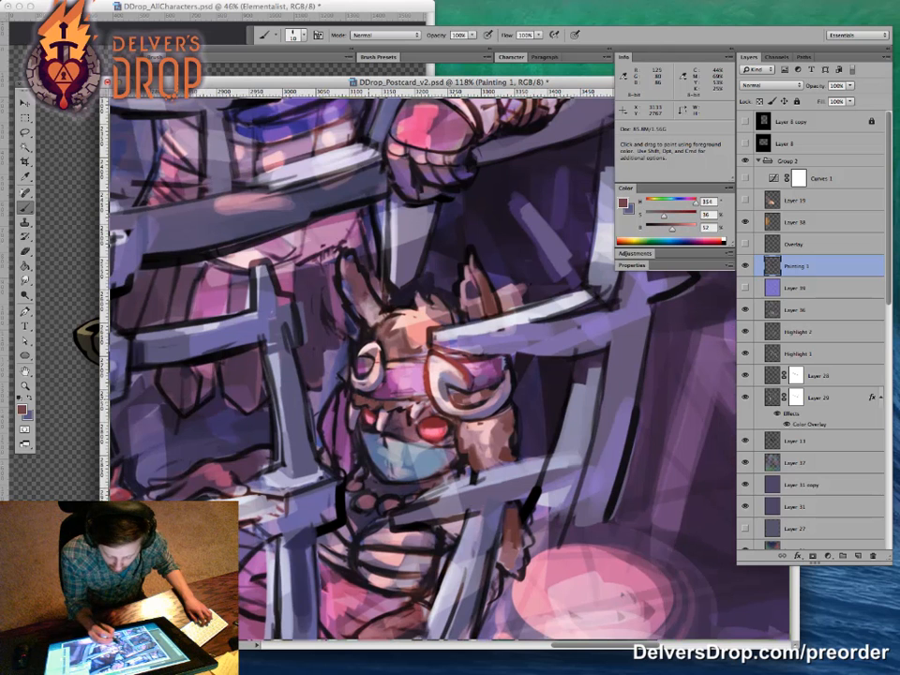
pyautogui.keyDown('alt'); pyautogui.click(452, 321); pyautogui.keyUp('alt')
pyautogui.moveTo(325, 296); pyautogui.dragTo(310, 300)
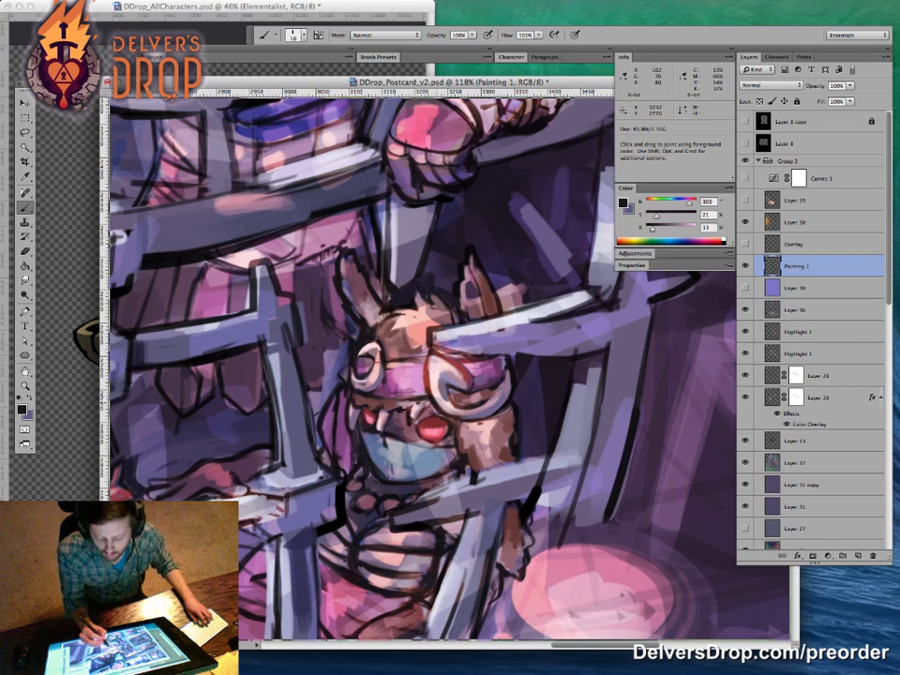
pyautogui.keyDown('alt'); pyautogui.click(330, 302); pyautogui.keyUp('alt')
pyautogui.moveTo(439, 403); pyautogui.dragTo(444, 409)
# Step: Darken the shadowed face area above the Beastkeeper's blue mask with a sampled dark blue-violet
pyautogui.press('z')
pyautogui.moveTo(506, 473)
pyautogui.mouseDown()
pyautogui.moveTo(389, 474)
pyautogui.moveTo(592, 469)
pyautogui.mouseUp()
pyautogui.press('b')
pyautogui.press('z')
pyautogui.moveTo(371, 506)
pyautogui.mouseDown()
pyautogui.moveTo(356, 508)
pyautogui.moveTo(409, 399)
pyautogui.mouseUp()
pyautogui.moveTo(406, 530); pyautogui.dragTo(418, 510)
pyautogui.press('b')
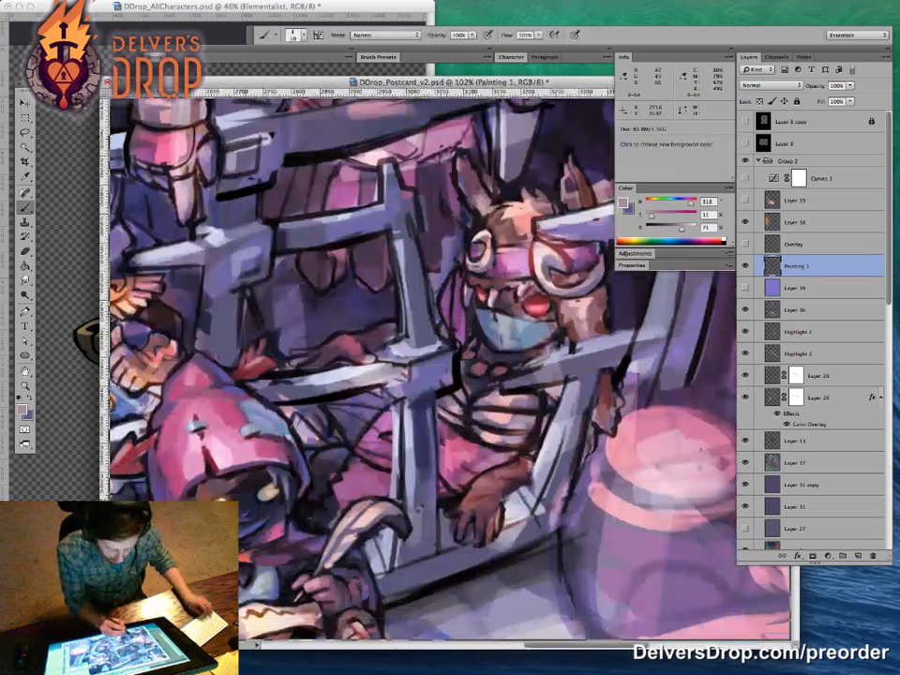
pyautogui.keyDown('alt'); pyautogui.click(457, 374); pyautogui.keyUp('alt')
pyautogui.moveTo(469, 365); pyautogui.dragTo(449, 401)
pyautogui.press('z')
pyautogui.click(495, 365)
pyautogui.press('b')
pyautogui.moveTo(471, 291)
pyautogui.mouseDown()
pyautogui.moveTo(482, 301)
pyautogui.moveTo(463, 316)
pyautogui.mouseUp()
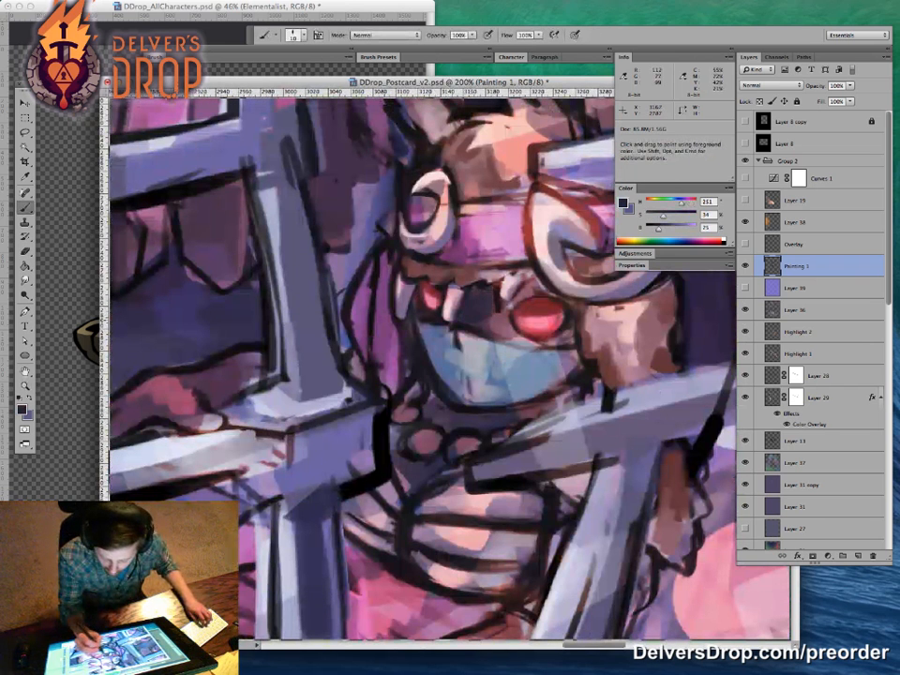
# Step: Define the edge between the larger eye, the mask and the side fur with sampled dark violet
pyautogui.moveTo(377, 250); pyautogui.dragTo(311, 305)
pyautogui.moveTo(458, 348)
pyautogui.mouseDown()
pyautogui.moveTo(434, 368)
pyautogui.moveTo(452, 354)
pyautogui.mouseUp()
pyautogui.moveTo(330, 269)
pyautogui.mouseDown()
pyautogui.moveTo(367, 300)
pyautogui.moveTo(321, 293)
pyautogui.moveTo(373, 300)
pyautogui.mouseUp()
pyautogui.keyDown('alt'); pyautogui.click(316, 300); pyautogui.keyUp('alt')
pyautogui.keyDown('alt'); pyautogui.click(357, 301); pyautogui.keyUp('alt')
pyautogui.moveTo(494, 398); pyautogui.dragTo(504, 384)
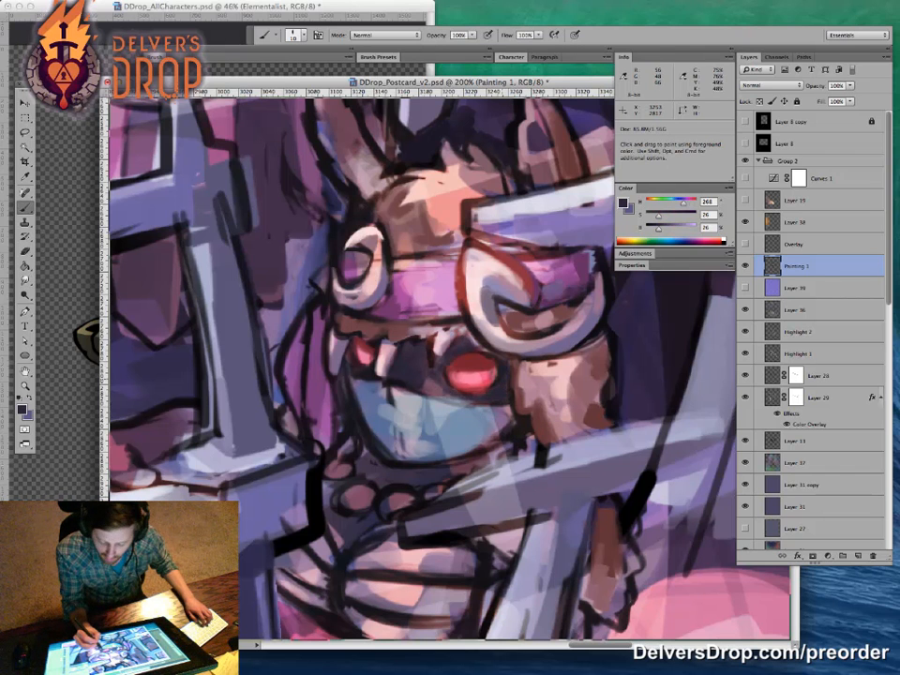
# Step: Retouch the fangs and fur fringe between the eyes with sampled muted red-brown and dark plum
pyautogui.press('z')
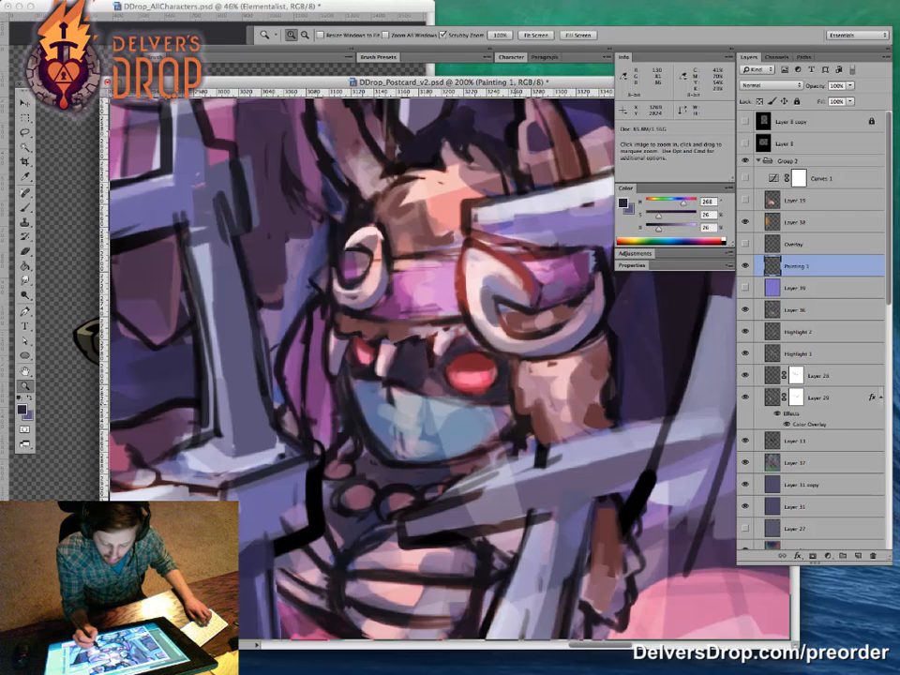
pyautogui.moveTo(514, 403); pyautogui.dragTo(471, 417)
pyautogui.moveTo(526, 415); pyautogui.dragTo(572, 414)
pyautogui.press('b')
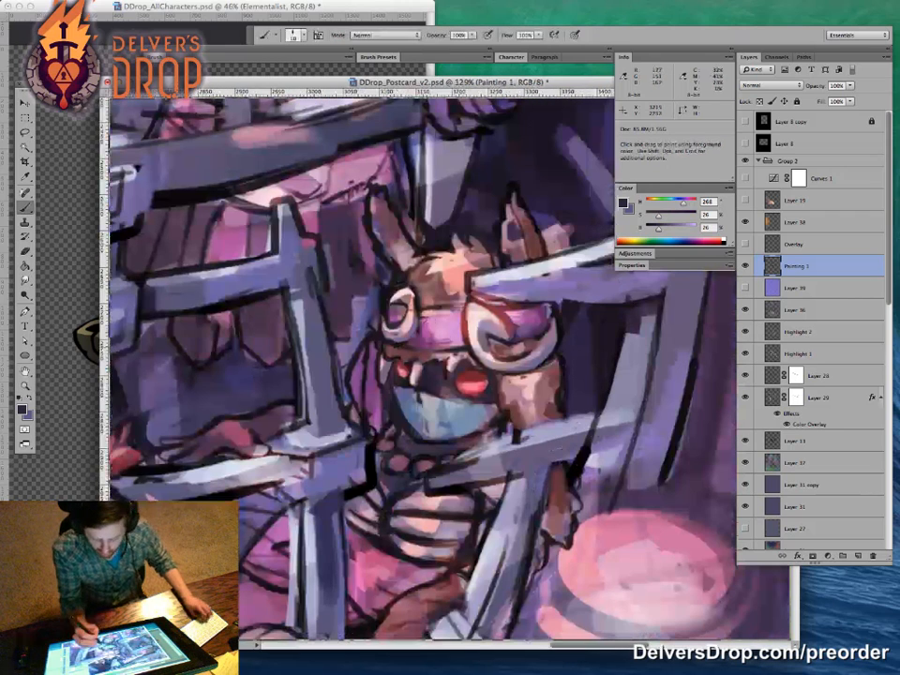
pyautogui.keyDown('alt'); pyautogui.click(385, 339); pyautogui.keyUp('alt')
pyautogui.keyDown('alt'); pyautogui.click(428, 351); pyautogui.keyUp('alt')
pyautogui.moveTo(331, 268); pyautogui.dragTo(346, 266)
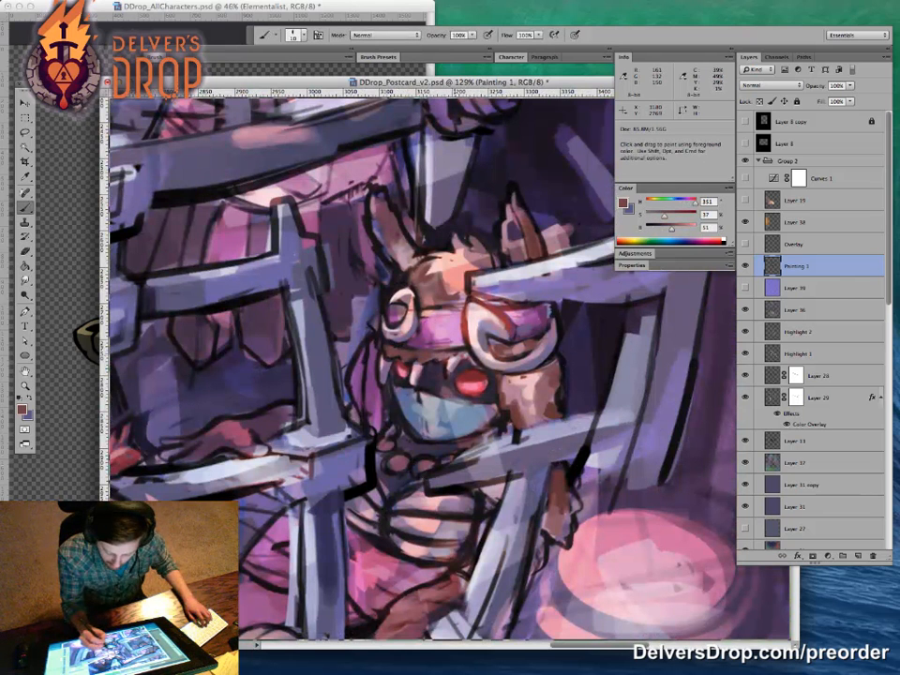
pyautogui.keyDown('alt'); pyautogui.click(432, 369); pyautogui.keyUp('alt')
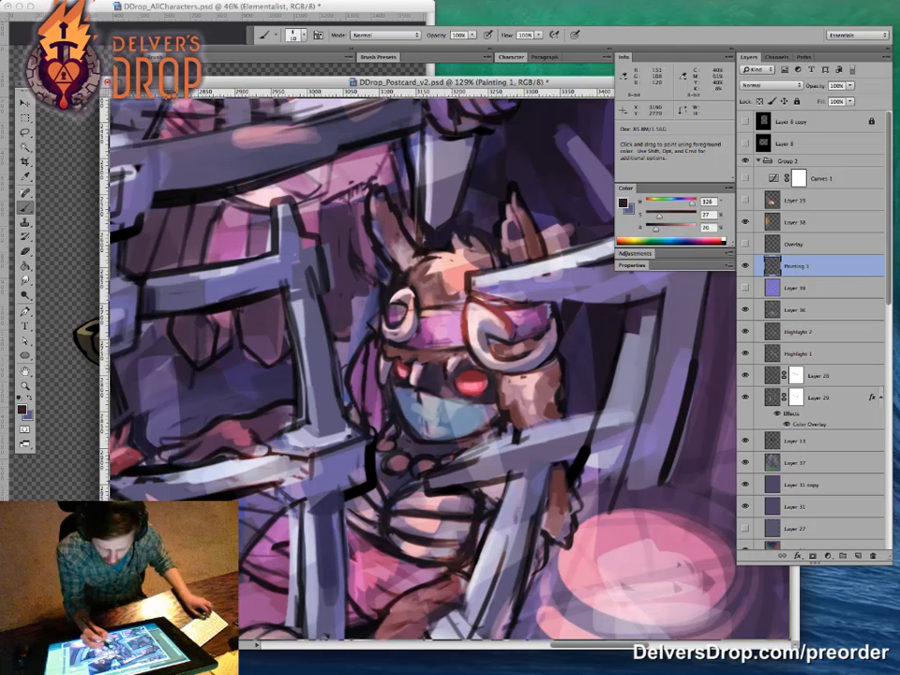
# Step: Sharpen the dark outlines around the larger eye and the mask's upper edge with a size 7 brush in sampled near-black
pyautogui.press('[')
pyautogui.press('[')
pyautogui.press('[')
pyautogui.keyDown('alt'); pyautogui.click(411, 368); pyautogui.keyUp('alt')
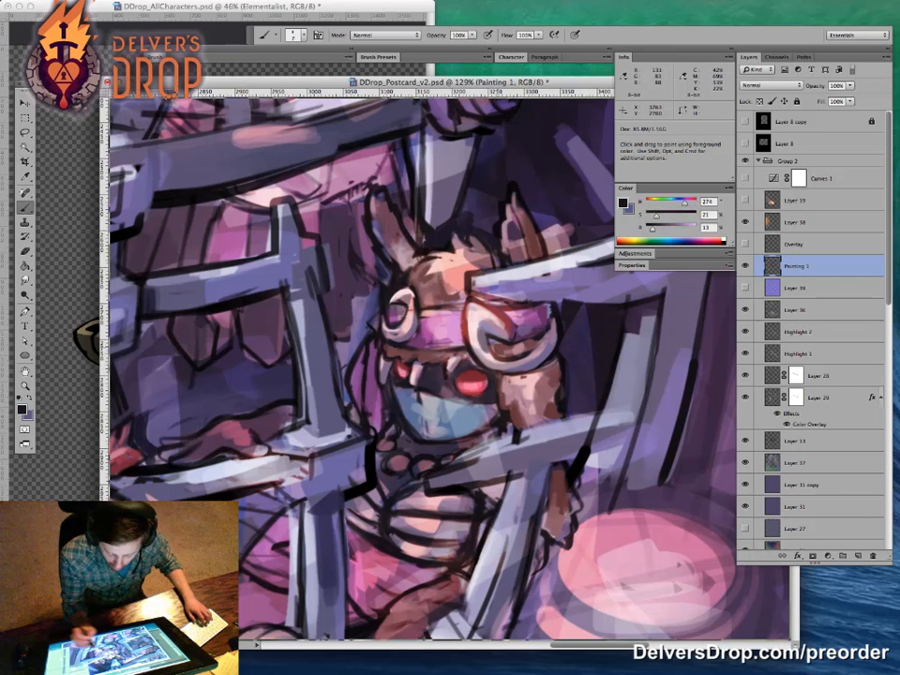
pyautogui.press('z')
pyautogui.moveTo(502, 398)
pyautogui.mouseDown()
pyautogui.moveTo(450, 398)
pyautogui.moveTo(499, 398)
pyautogui.mouseUp()
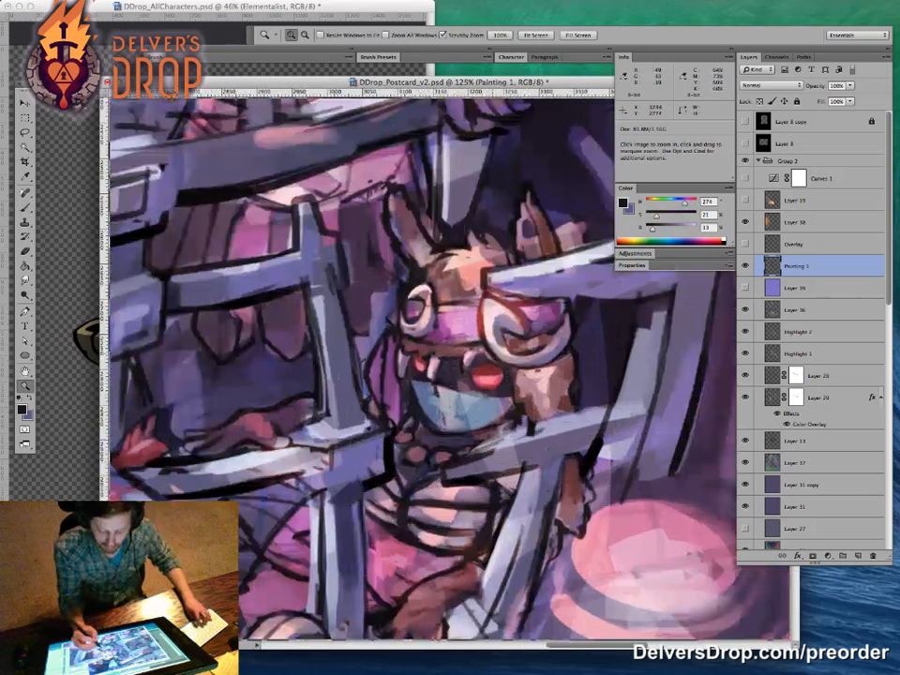
pyautogui.press('b')
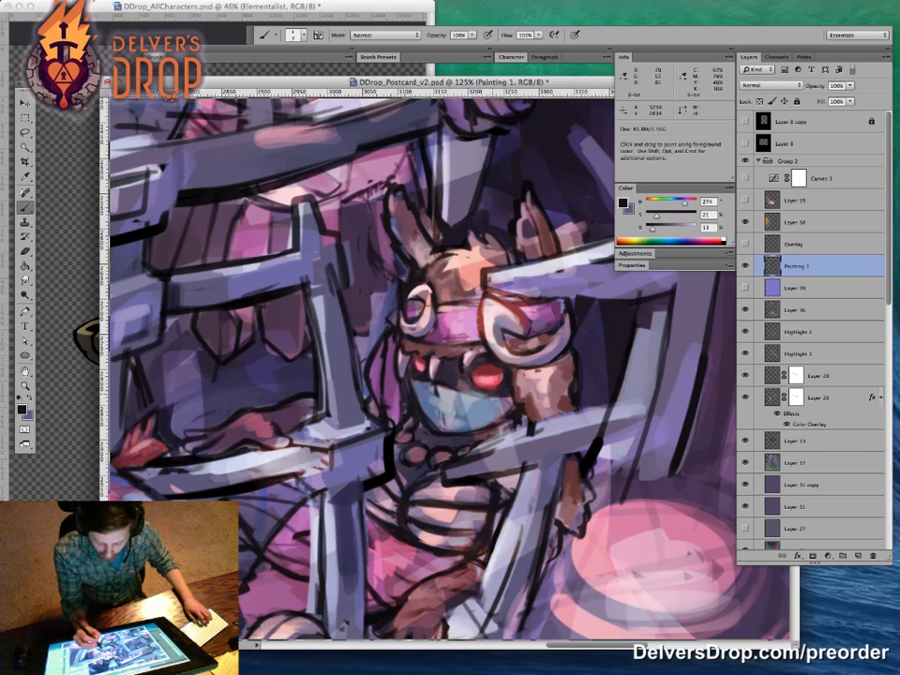
# Step: Refine the mask's side edge and lower rim with sampled muted purple, slate blue and near-black
pyautogui.keyDown('alt'); pyautogui.click(488, 382); pyautogui.keyUp('alt')
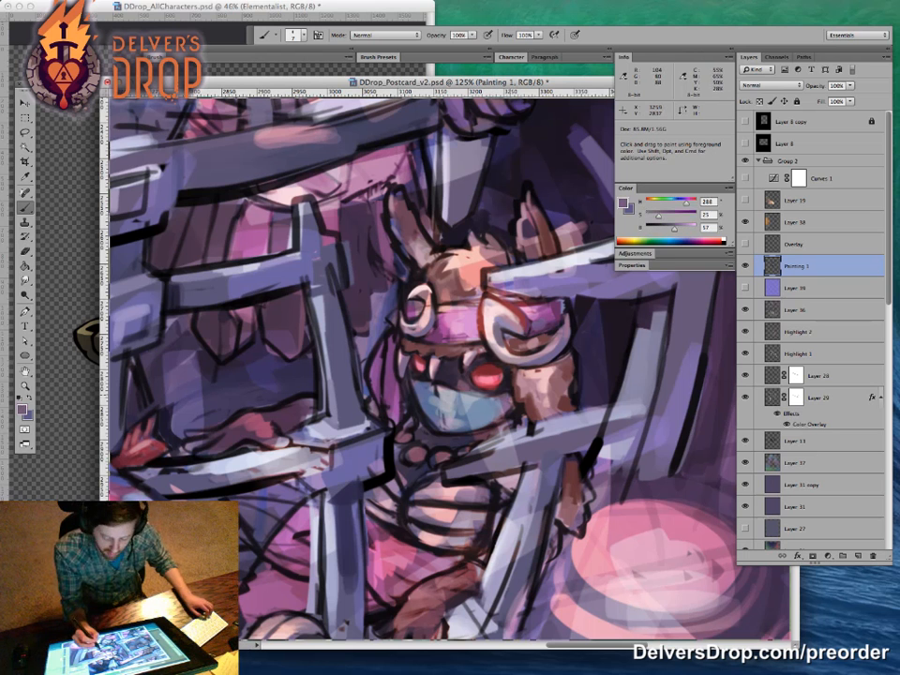
pyautogui.keyDown('alt'); pyautogui.click(463, 424); pyautogui.keyUp('alt')
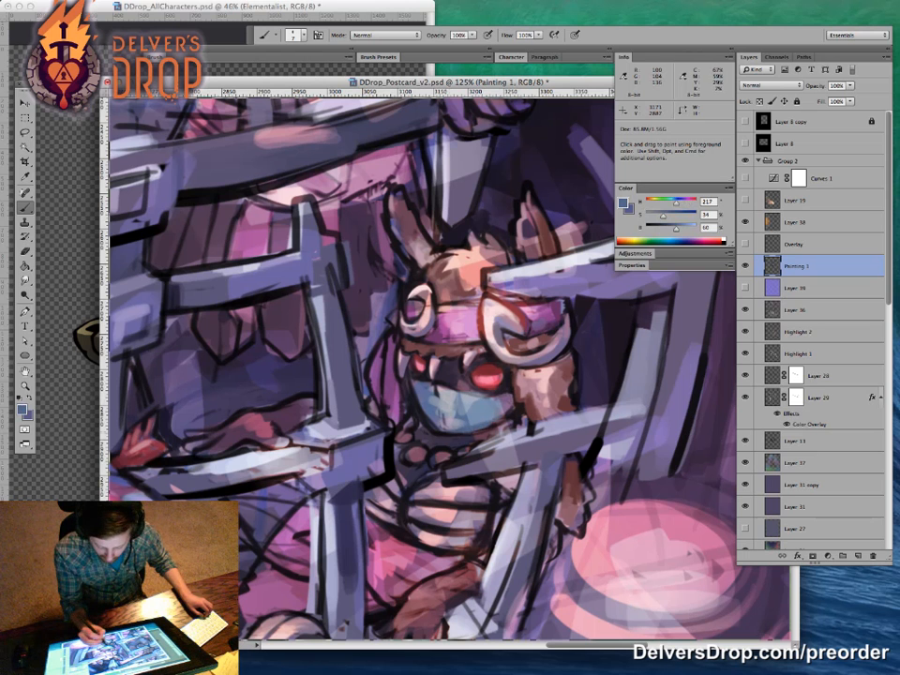
pyautogui.keyDown('alt'); pyautogui.click(433, 386); pyautogui.keyUp('alt')
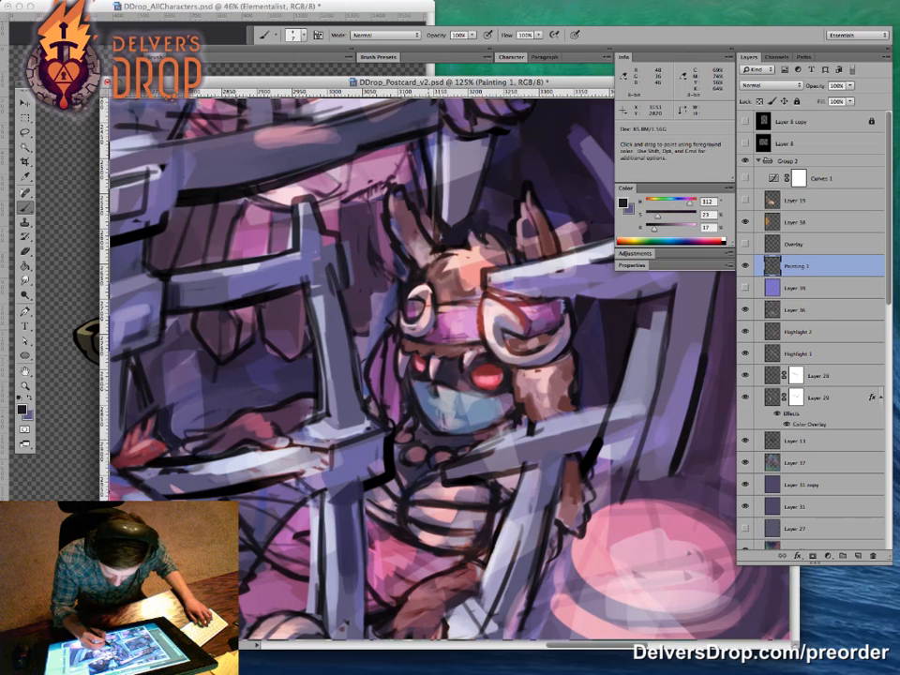
pyautogui.press('z')
pyautogui.press('b')
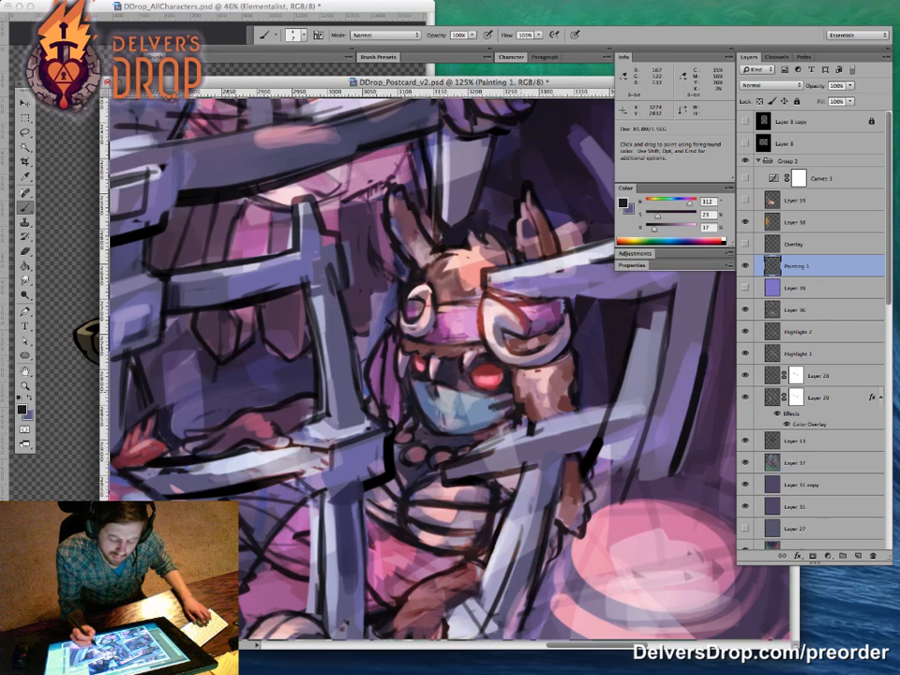
# Step: Shade the folds of the blue mask with sampled light blue, dark slate blue, pale grey and medium blue
pyautogui.keyDown('alt'); pyautogui.click(492, 398); pyautogui.keyUp('alt')
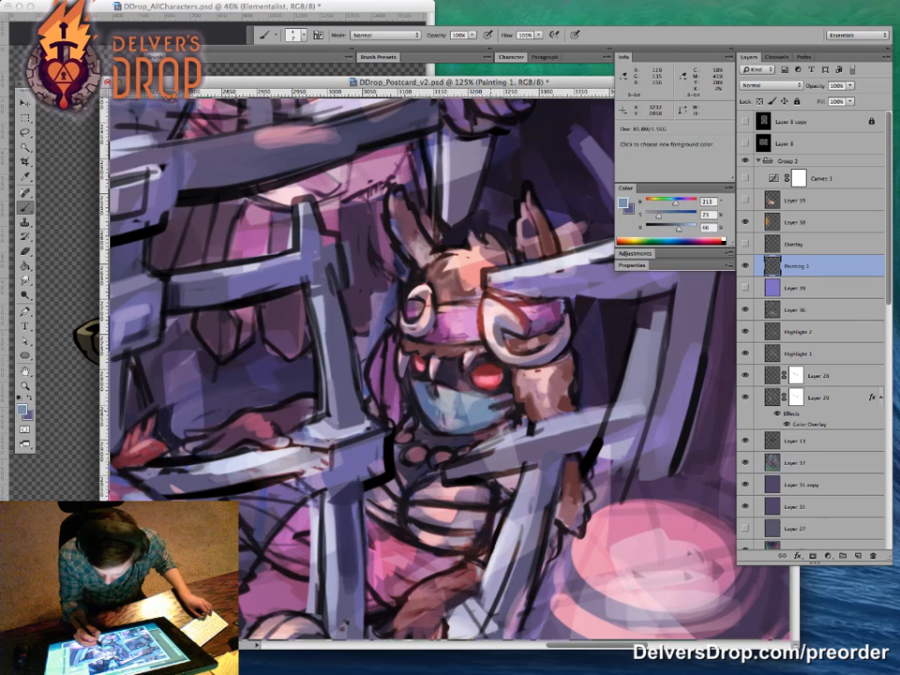
pyautogui.keyDown('alt'); pyautogui.click(488, 423); pyautogui.keyUp('alt')
pyautogui.keyDown('alt'); pyautogui.click(487, 418); pyautogui.keyUp('alt')
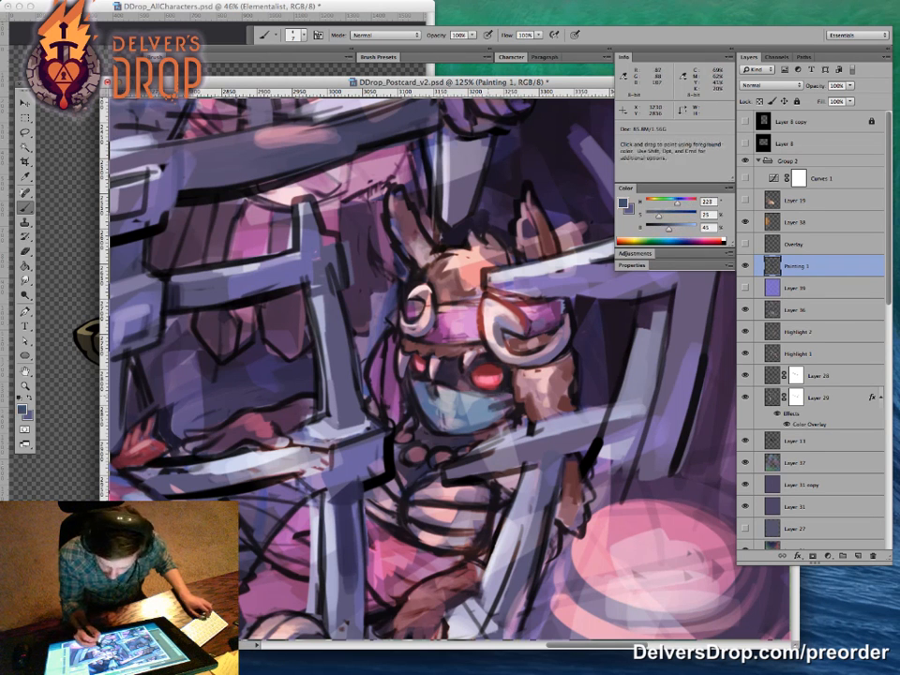
pyautogui.press('z')
pyautogui.moveTo(566, 441)
pyautogui.mouseDown()
pyautogui.moveTo(502, 440)
pyautogui.moveTo(521, 423)
pyautogui.moveTo(553, 433)
pyautogui.mouseUp()
pyautogui.moveTo(505, 404); pyautogui.dragTo(572, 404)
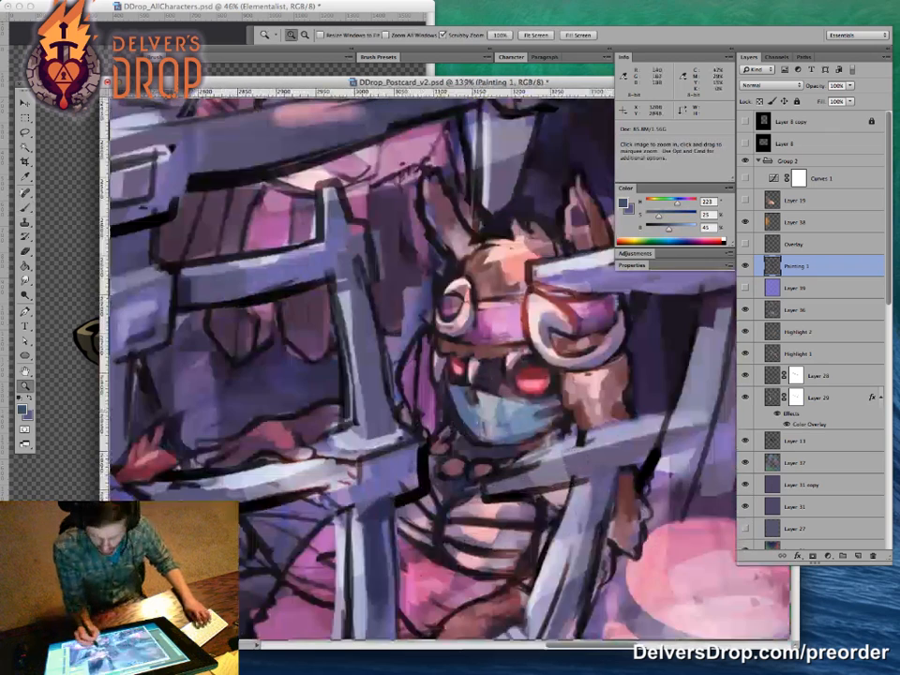
pyautogui.press('b')
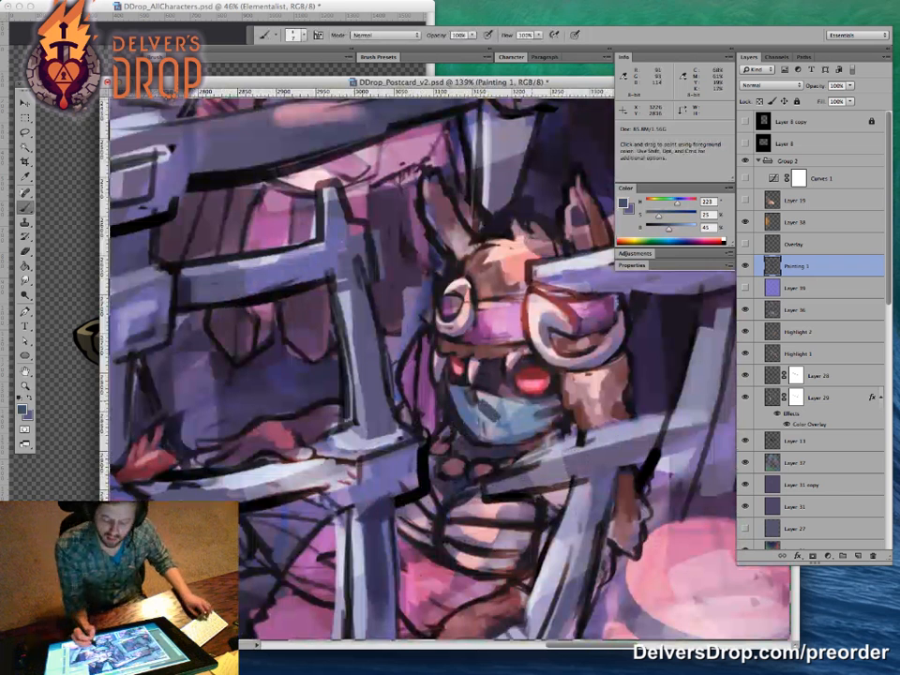
pyautogui.keyDown('alt'); pyautogui.click(512, 468); pyautogui.keyUp('alt')
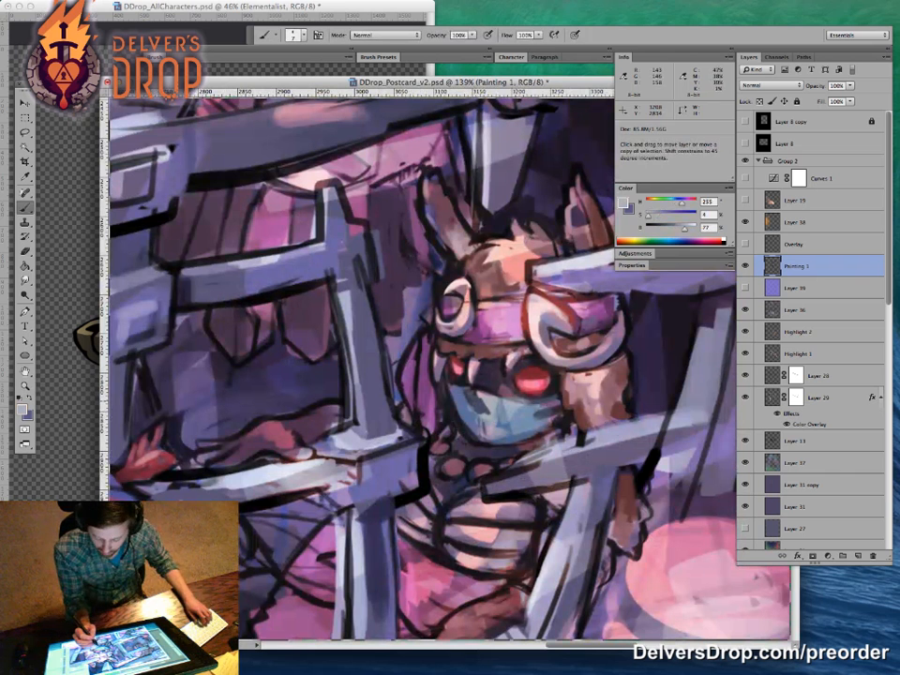
pyautogui.keyDown('alt'); pyautogui.click(488, 114); pyautogui.keyUp('alt')
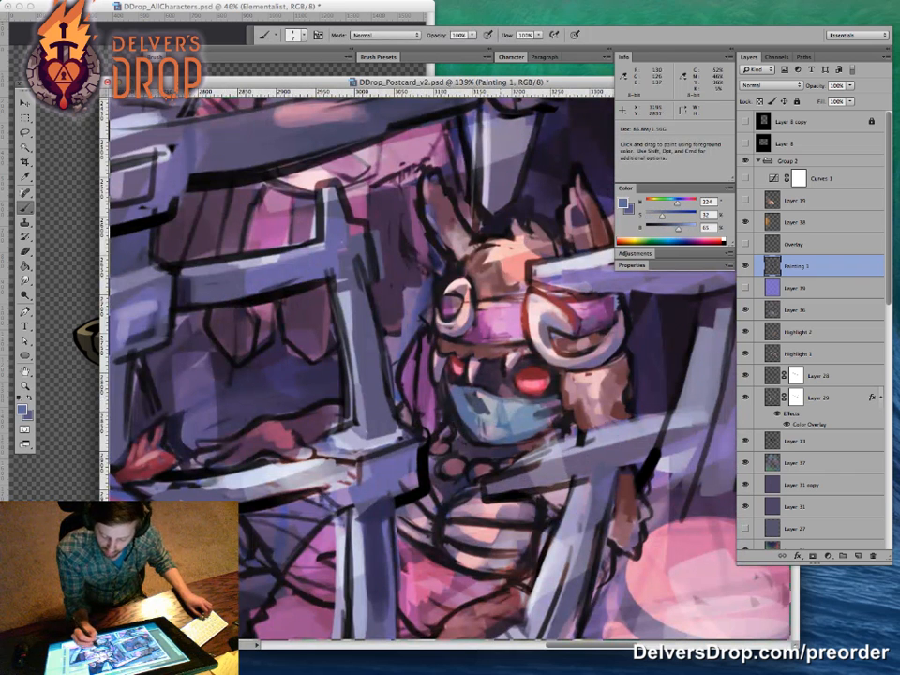
# Step: Review the whole cage illustration at a small scale, with and without the interface panels
pyautogui.press('z')
pyautogui.press('super+minus')
pyautogui.press('super+minus')
pyautogui.press('super+minus')
pyautogui.press('super+minus')
pyautogui.press('super+minus')
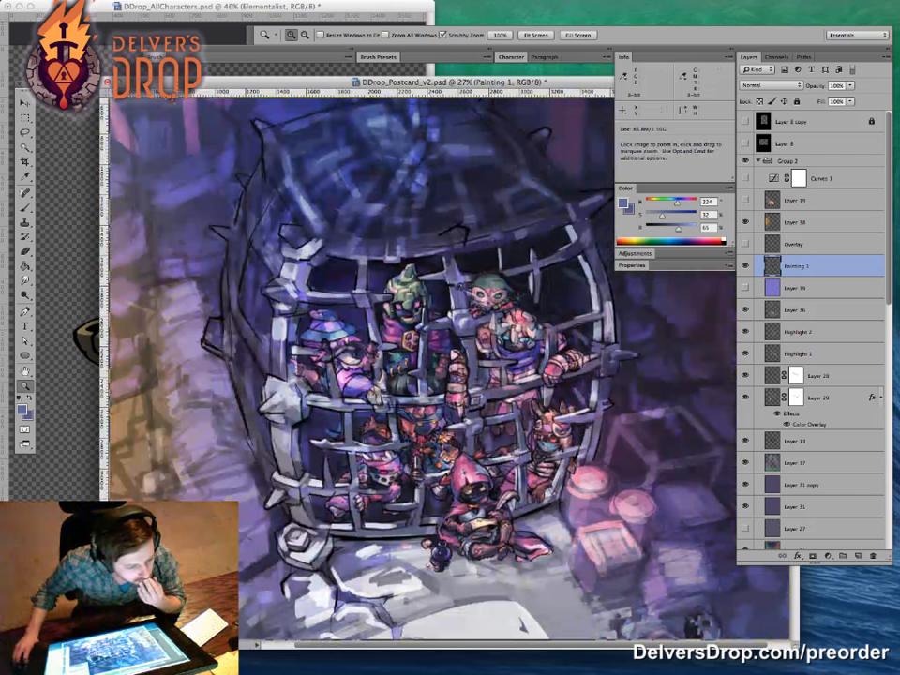
pyautogui.press('Tab')
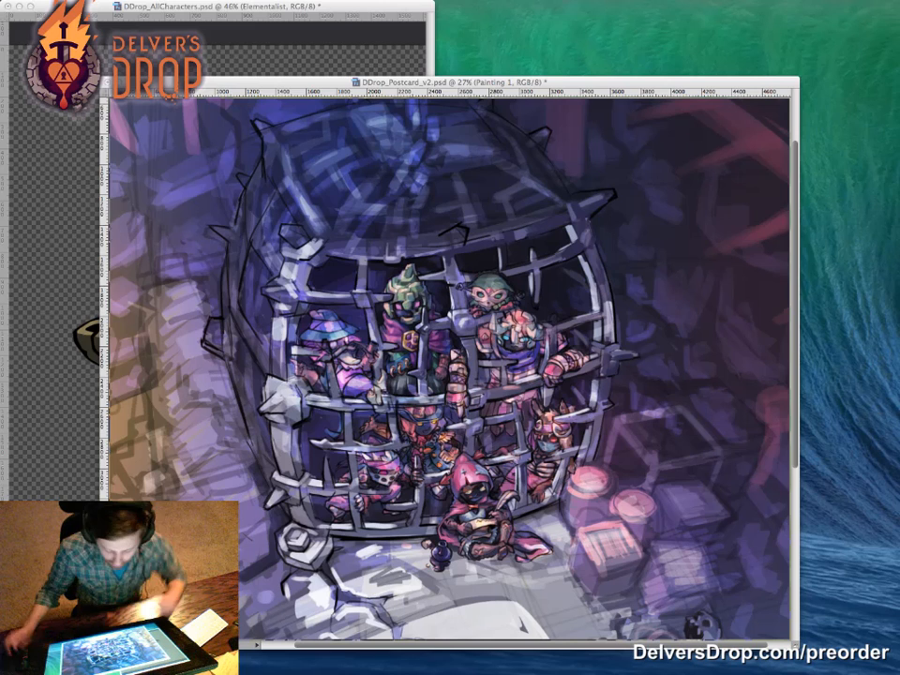
pyautogui.press('Tab')
# Step: Touch up the Beastkeeper's necklace and the area around the lower hand with sampled near-black, dark plum and dark red-brown
pyautogui.moveTo(553, 483); pyautogui.dragTo(628, 483)
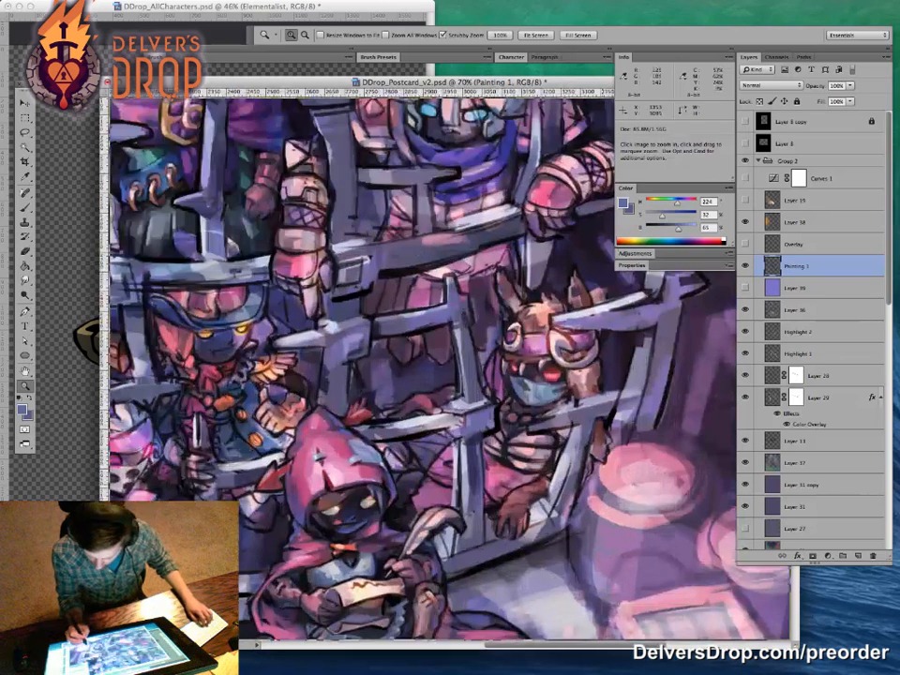
pyautogui.press('b')
pyautogui.keyDown('alt'); pyautogui.click(503, 460); pyautogui.keyUp('alt')
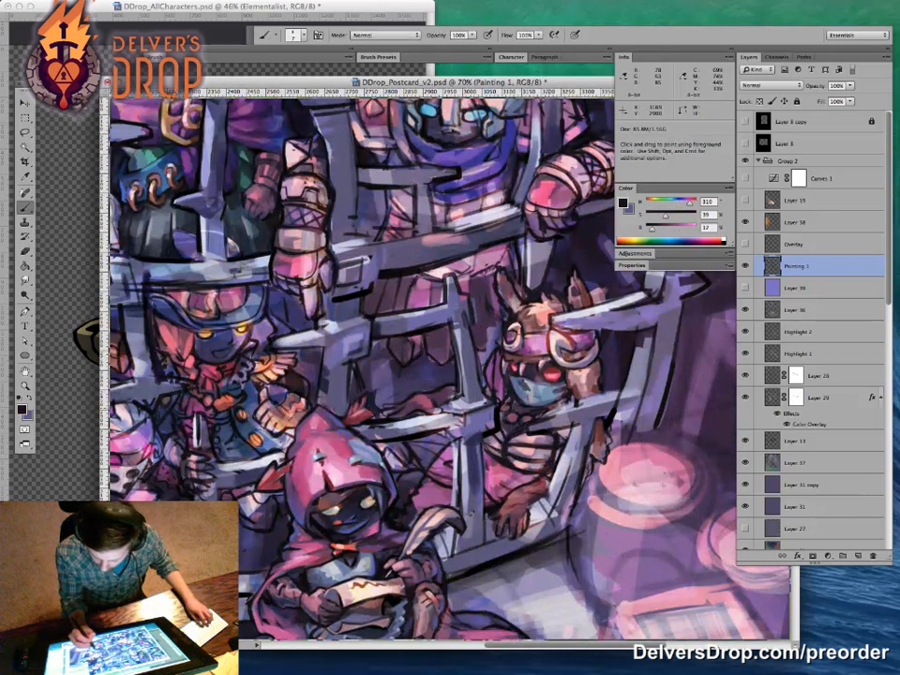
pyautogui.moveTo(580, 394); pyautogui.dragTo(561, 381)
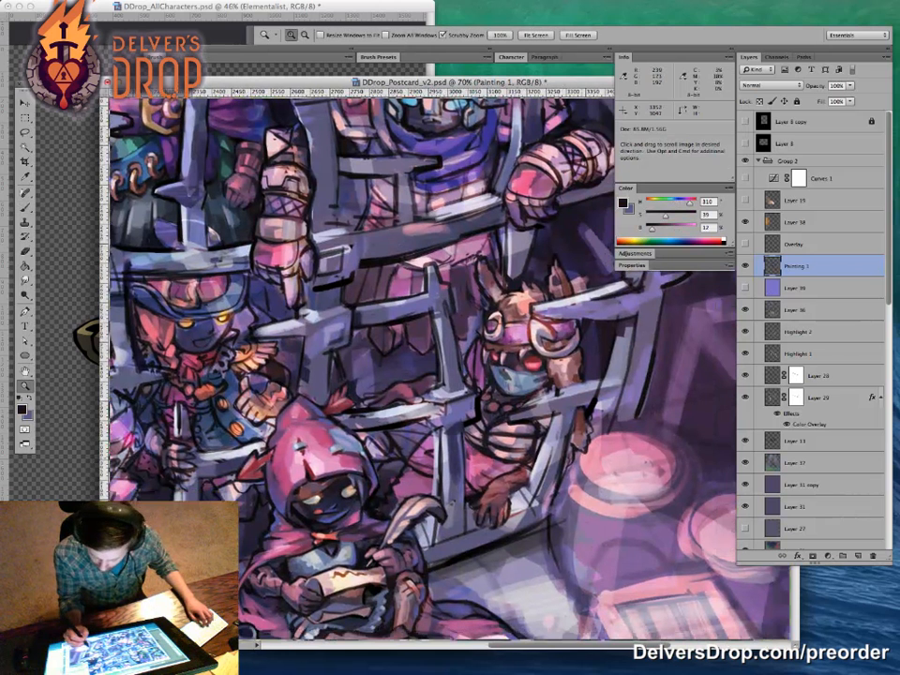
pyautogui.keyDown('alt'); pyautogui.click(517, 429); pyautogui.keyUp('alt')
pyautogui.keyDown('alt'); pyautogui.click(506, 440); pyautogui.keyUp('alt')
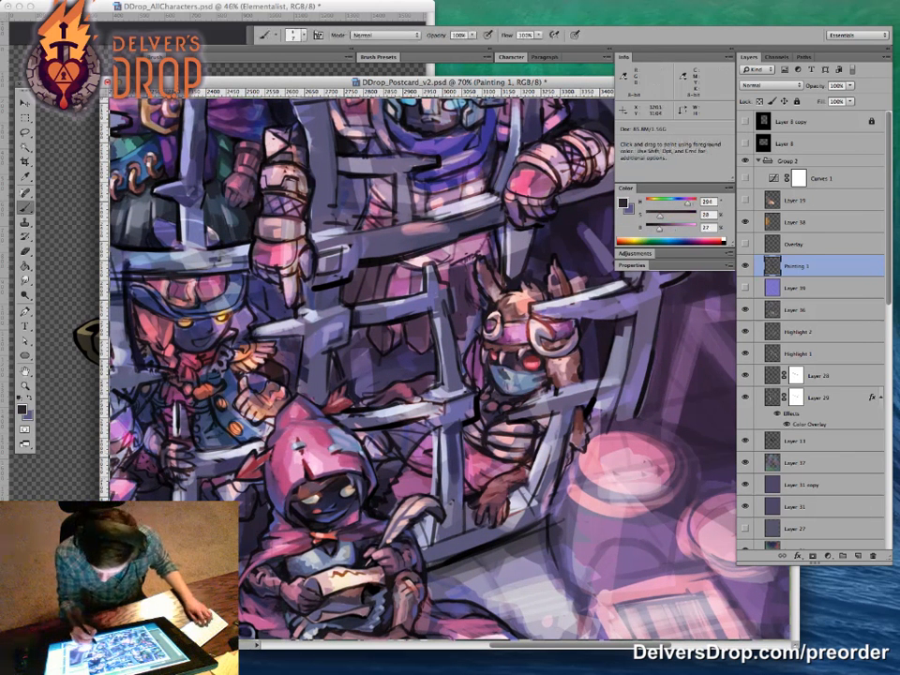
pyautogui.keyDown('alt'); pyautogui.click(527, 404); pyautogui.keyUp('alt')
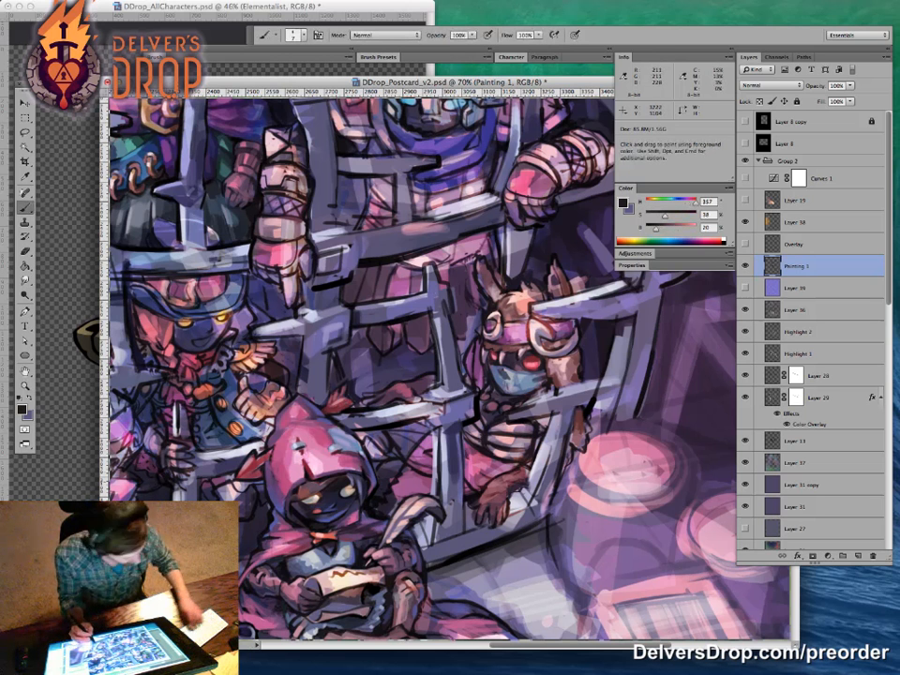
# Step: Deepen the shadows around the Beastkeeper's chest wraps and forearm with a size 10 brush in sampled near-black
pyautogui.press(']')
pyautogui.press(']')
pyautogui.press(']')
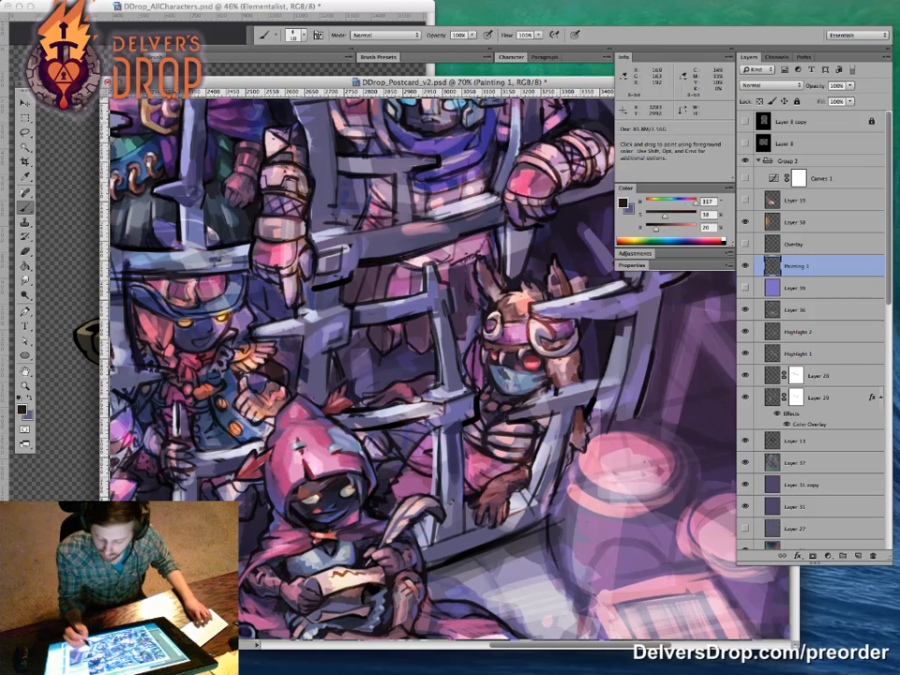
pyautogui.keyDown('alt'); pyautogui.click(531, 393); pyautogui.keyUp('alt')
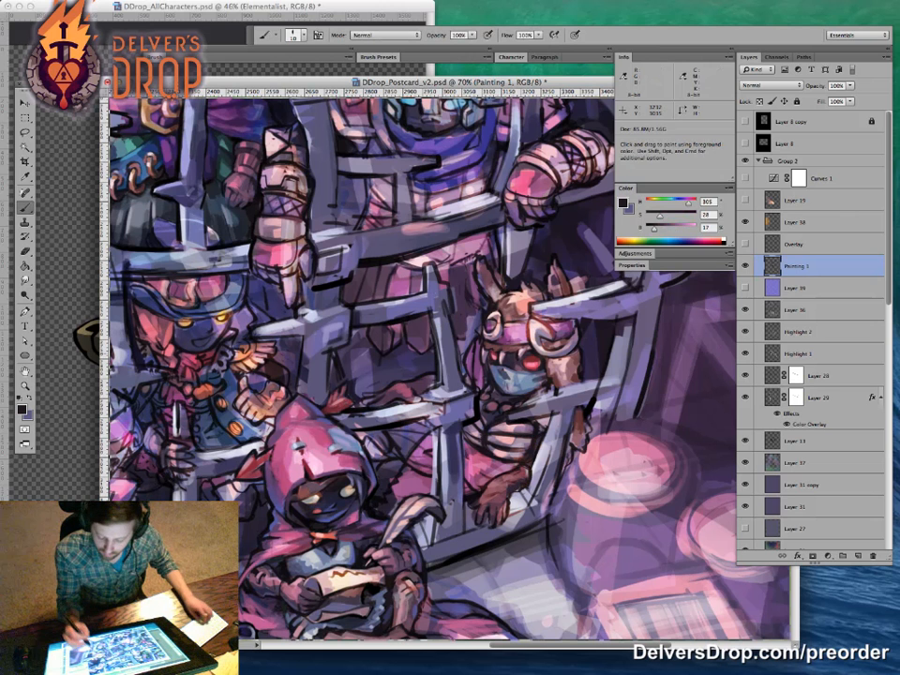
# Step: Rework the headband and its smaller ring with sampled magenta-purple, light pink, muted purple and near-black
pyautogui.keyDown('alt'); pyautogui.click(358, 276); pyautogui.keyUp('alt')
pyautogui.moveTo(496, 242); pyautogui.dragTo(488, 246)
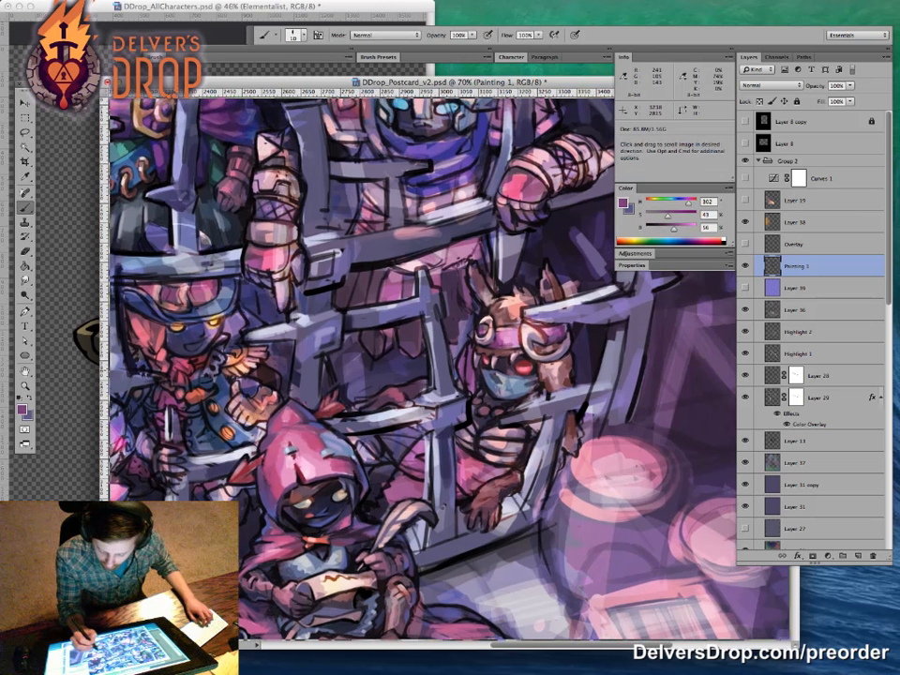
pyautogui.keyDown('alt'); pyautogui.click(380, 252); pyautogui.keyUp('alt')
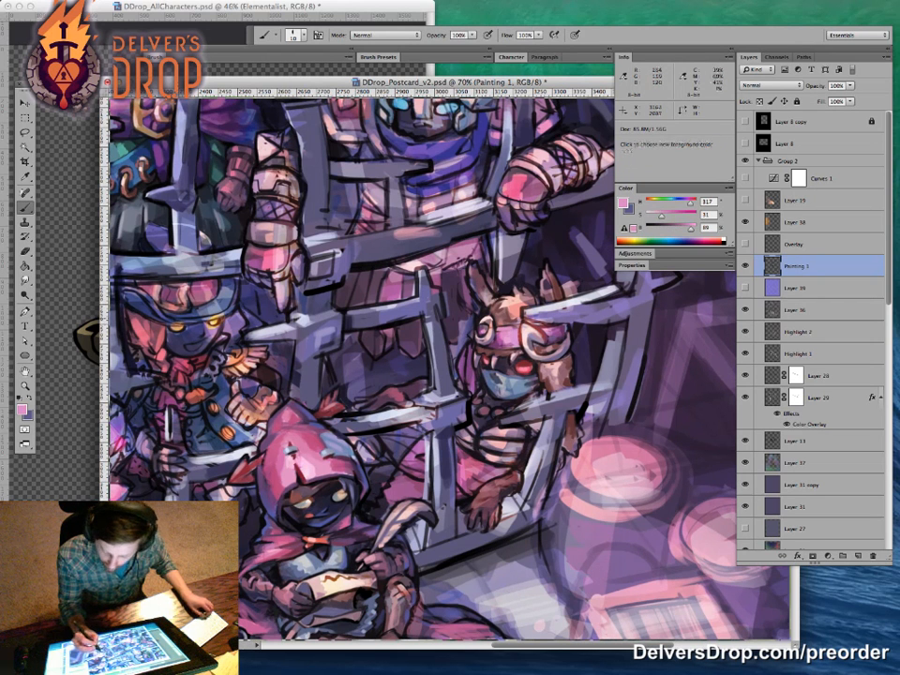
pyautogui.keyDown('alt'); pyautogui.click(456, 305); pyautogui.keyUp('alt')
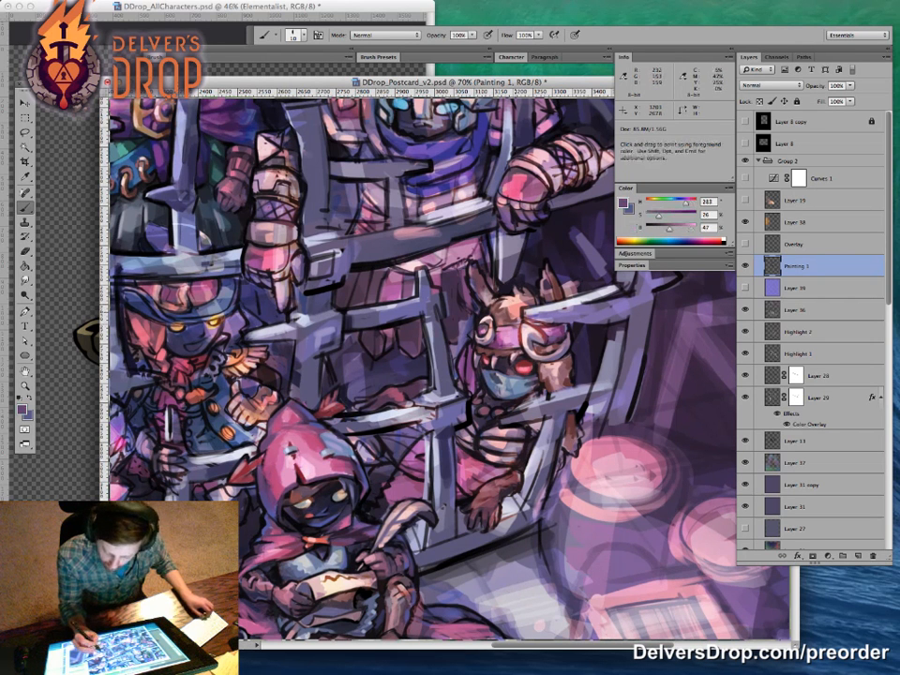
pyautogui.keyDown('alt'); pyautogui.click(366, 231); pyautogui.keyUp('alt')
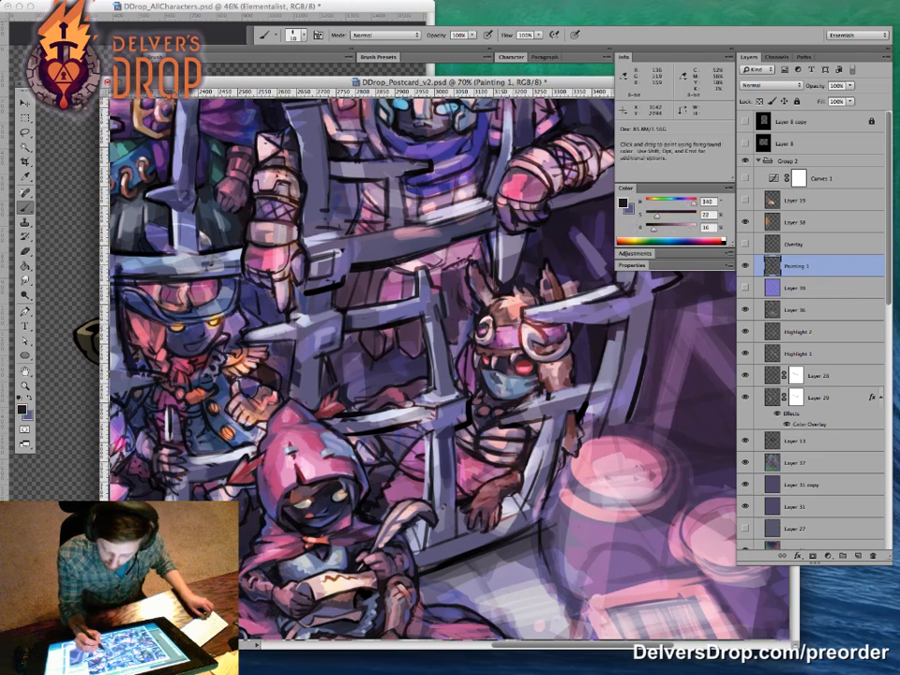
# Step: Touch up the cage bar edges and dark interior above the Beastkeeper's horns with black, muted violet and dark purple
pyautogui.keyDown('alt'); pyautogui.click(502, 138); pyautogui.keyUp('alt')
pyautogui.moveTo(647, 229); pyautogui.dragTo(644, 229)
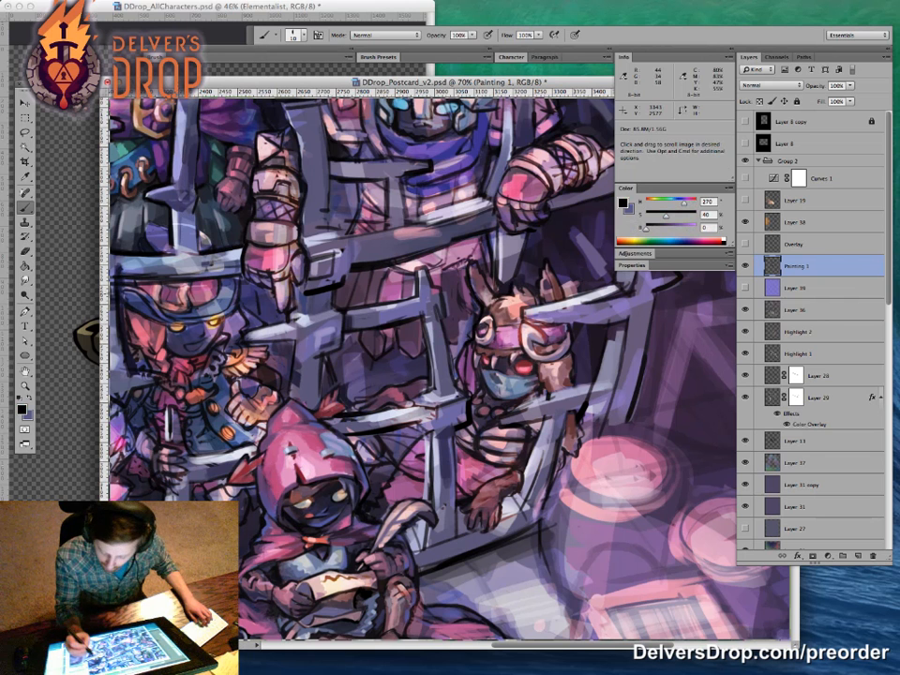
pyautogui.moveTo(499, 403); pyautogui.dragTo(472, 426)
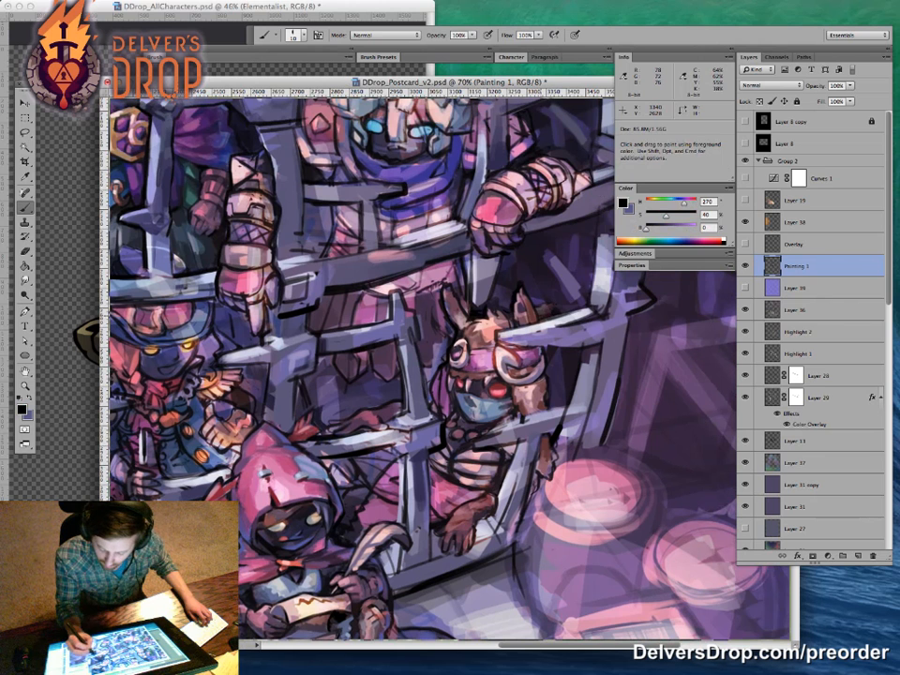
pyautogui.keyDown('alt'); pyautogui.click(405, 225); pyautogui.keyUp('alt')
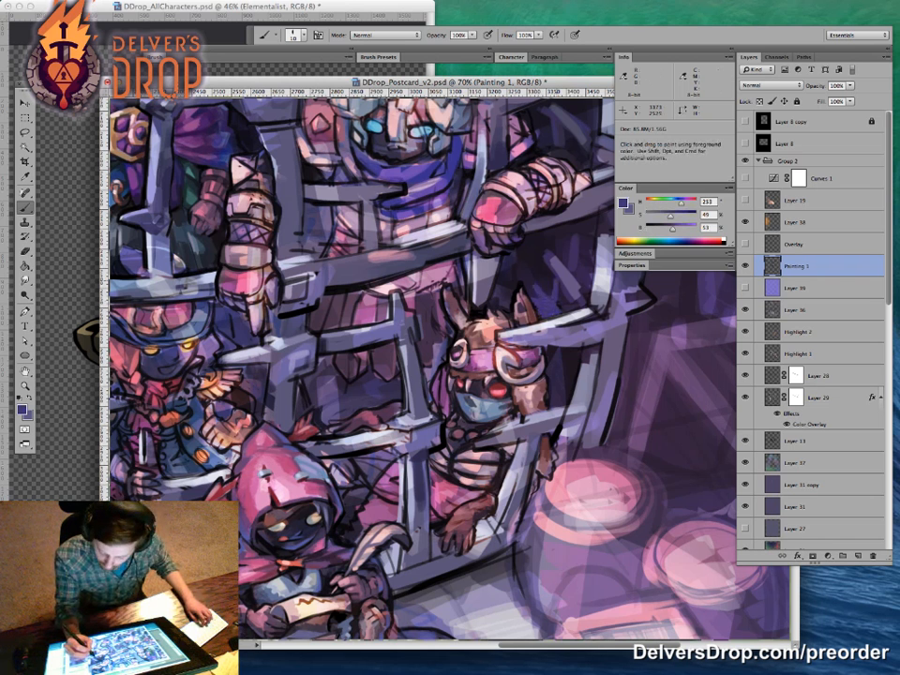
pyautogui.keyDown('alt'); pyautogui.click(546, 274); pyautogui.keyUp('alt')
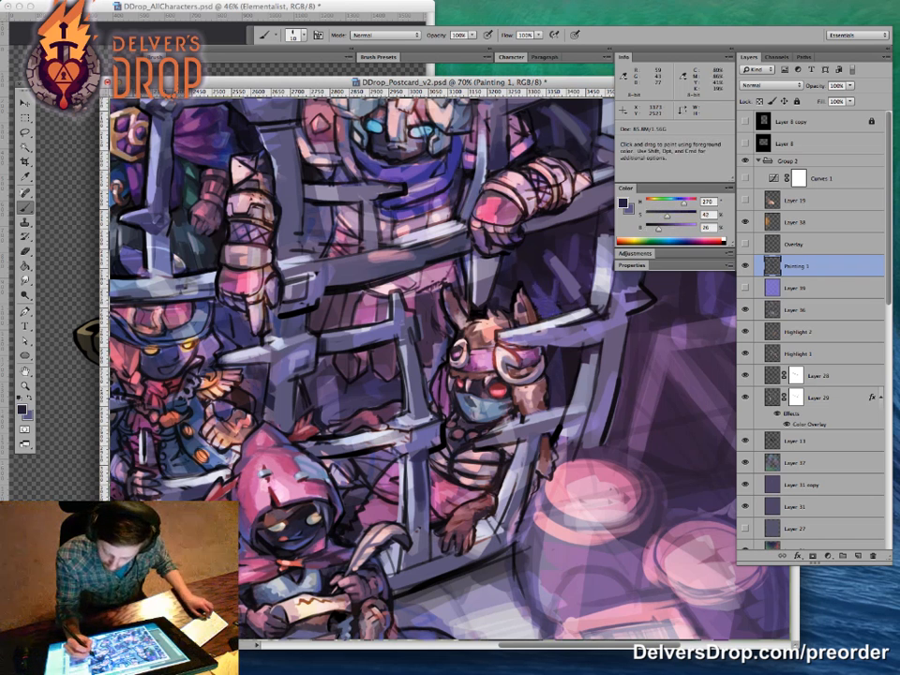
pyautogui.keyDown('alt'); pyautogui.click(543, 283); pyautogui.keyUp('alt')
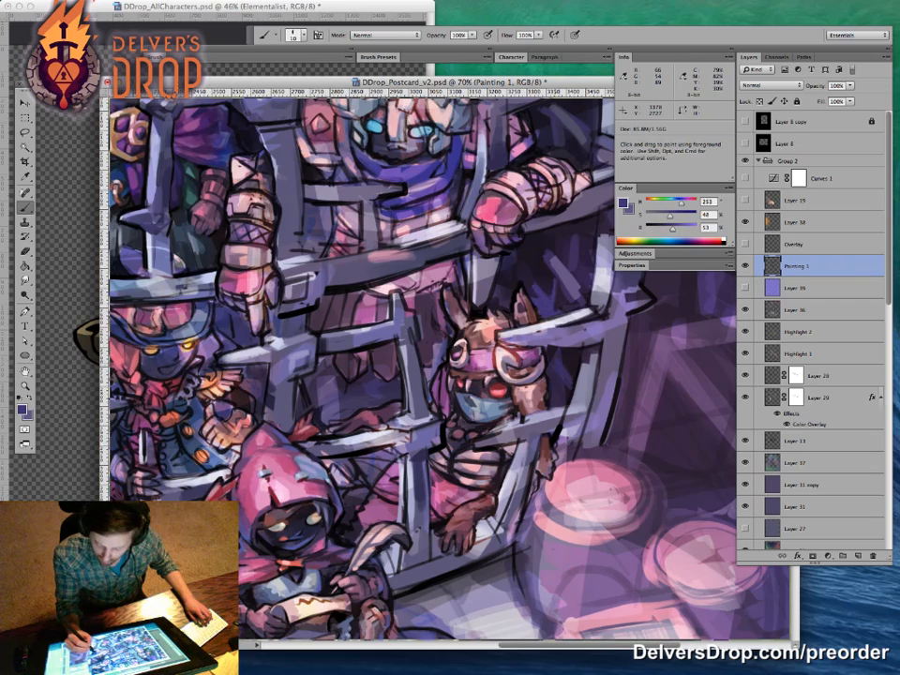
# Step: Repaint the Beastkeeper's lower hand with sampled dusty pink and rose tones using the size 10 brush
pyautogui.press('z')
pyautogui.moveTo(596, 422)
pyautogui.mouseDown()
pyautogui.moveTo(542, 427)
pyautogui.moveTo(551, 431)
pyautogui.moveTo(564, 418)
pyautogui.moveTo(523, 399)
pyautogui.moveTo(567, 395)
pyautogui.mouseUp()
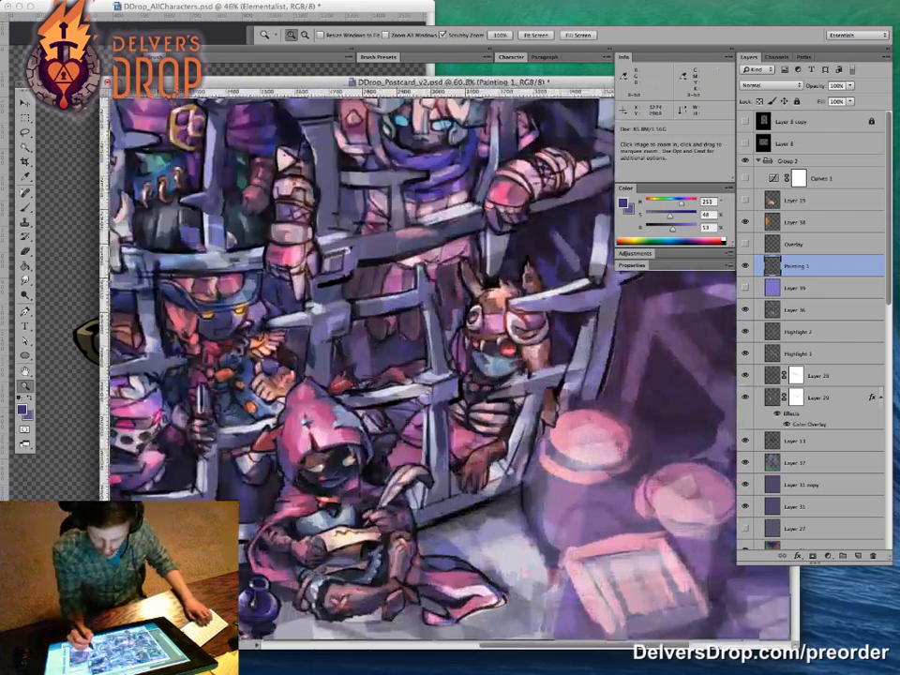
pyautogui.press('b')
pyautogui.keyDown('alt'); pyautogui.click(415, 423); pyautogui.keyUp('alt')
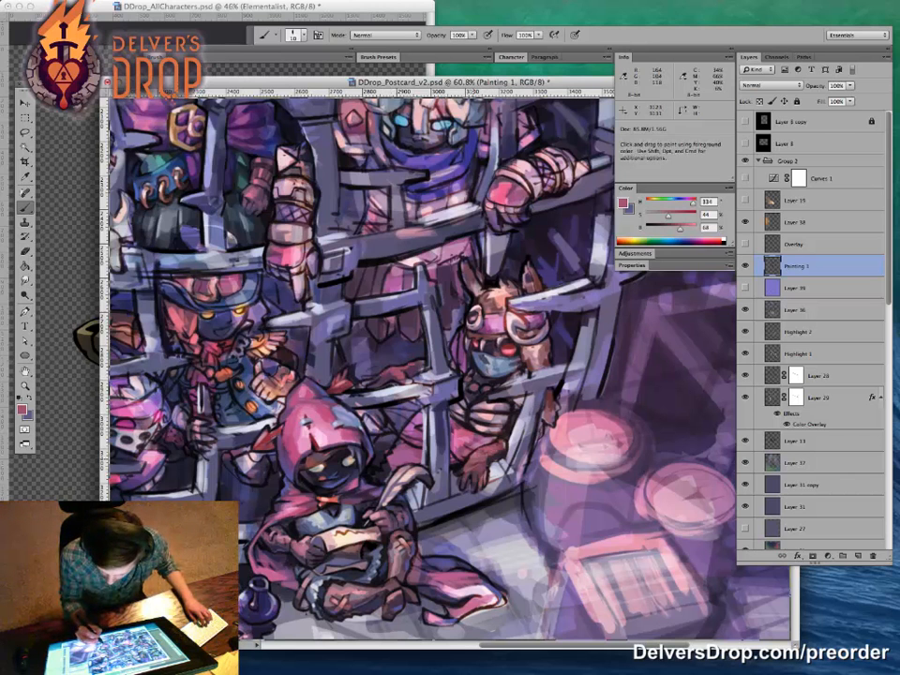
pyautogui.keyDown('alt'); pyautogui.click(478, 459); pyautogui.keyUp('alt')
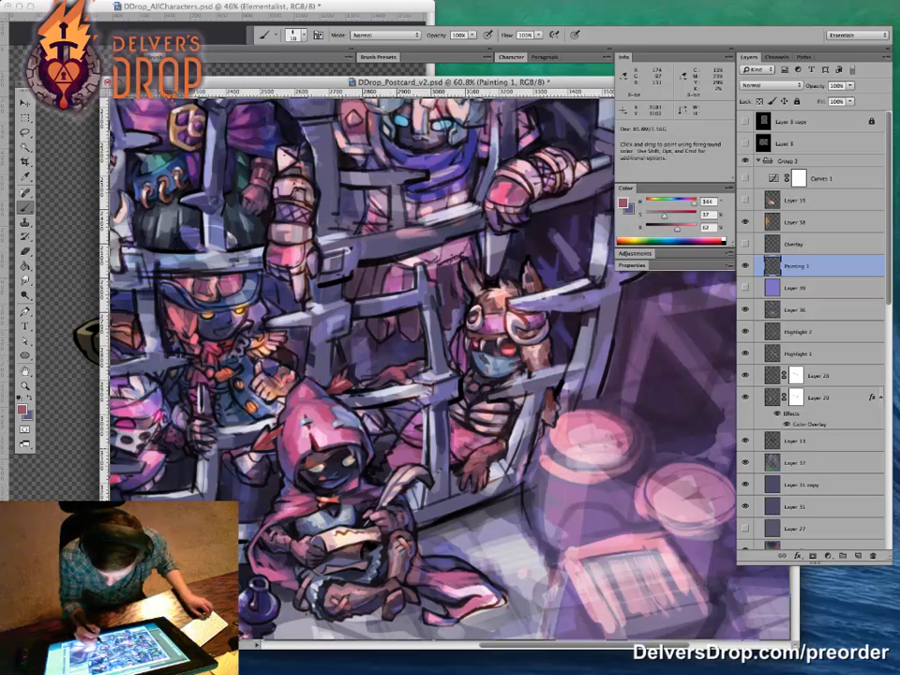
pyautogui.keyDown('alt'); pyautogui.click(455, 444); pyautogui.keyUp('alt')
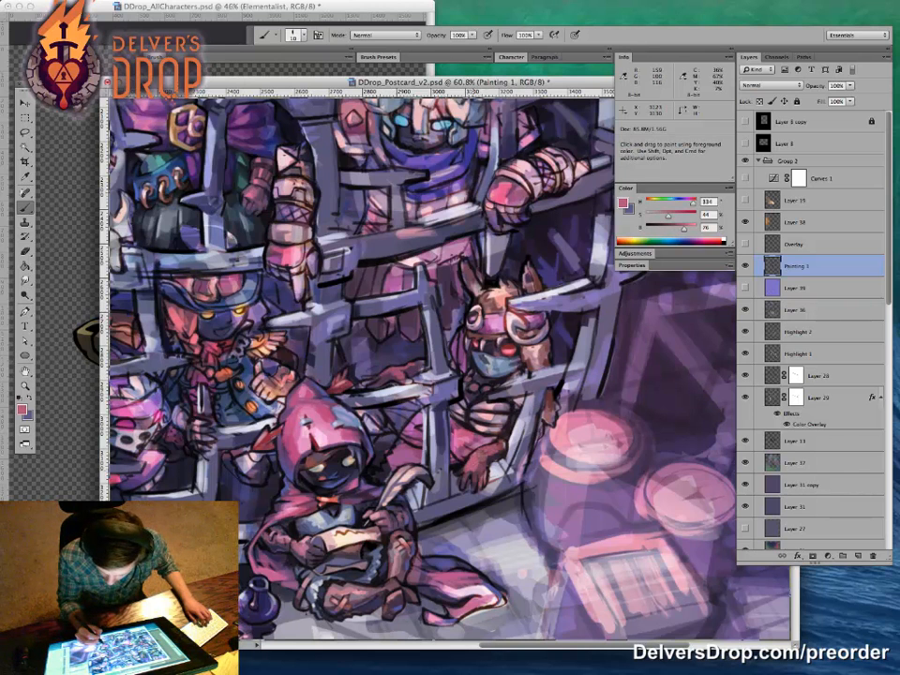
# Step: Refine the Beastkeeper's lower wrist and forearm with sampled muted plum, near-black and dark red
pyautogui.moveTo(469, 488); pyautogui.dragTo(515, 488)
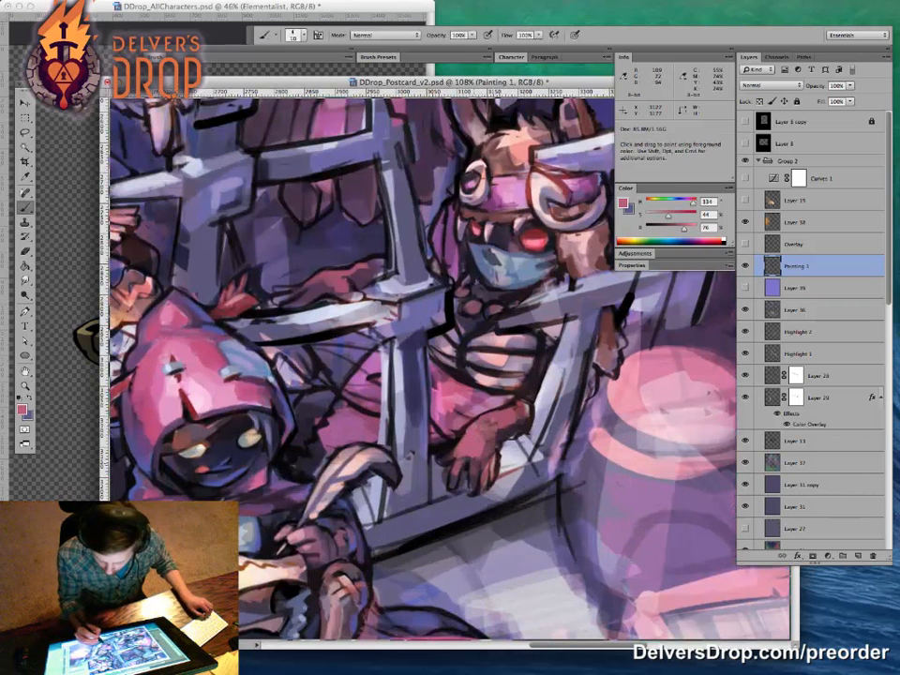
pyautogui.keyDown('alt'); pyautogui.click(364, 353); pyautogui.keyUp('alt')
pyautogui.moveTo(362, 356)
pyautogui.mouseDown()
pyautogui.moveTo(363, 365)
pyautogui.moveTo(371, 320)
pyautogui.moveTo(396, 321)
pyautogui.mouseUp()
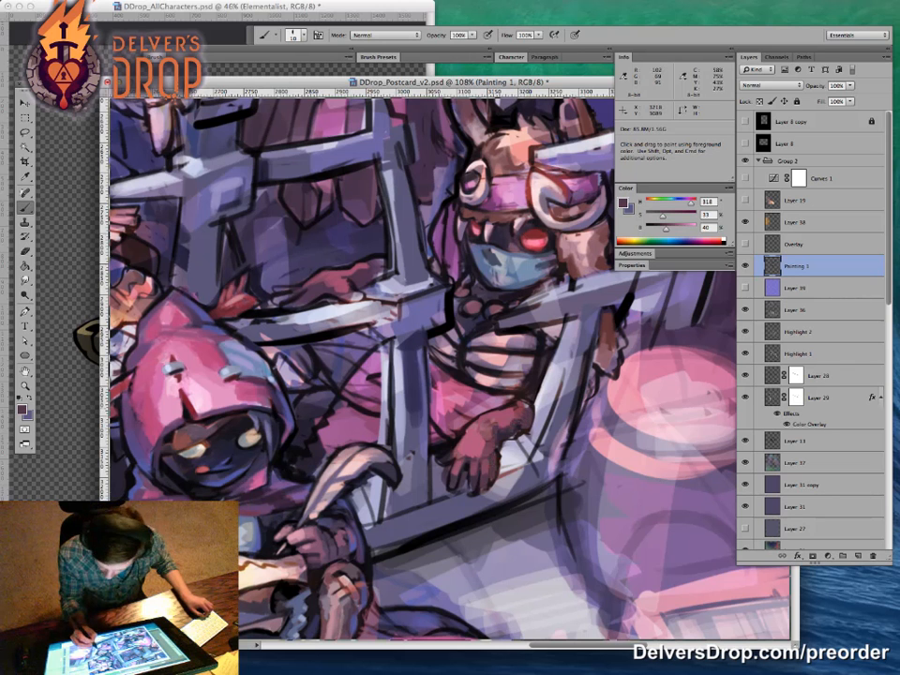
pyautogui.keyDown('alt'); pyautogui.click(541, 375); pyautogui.keyUp('alt')
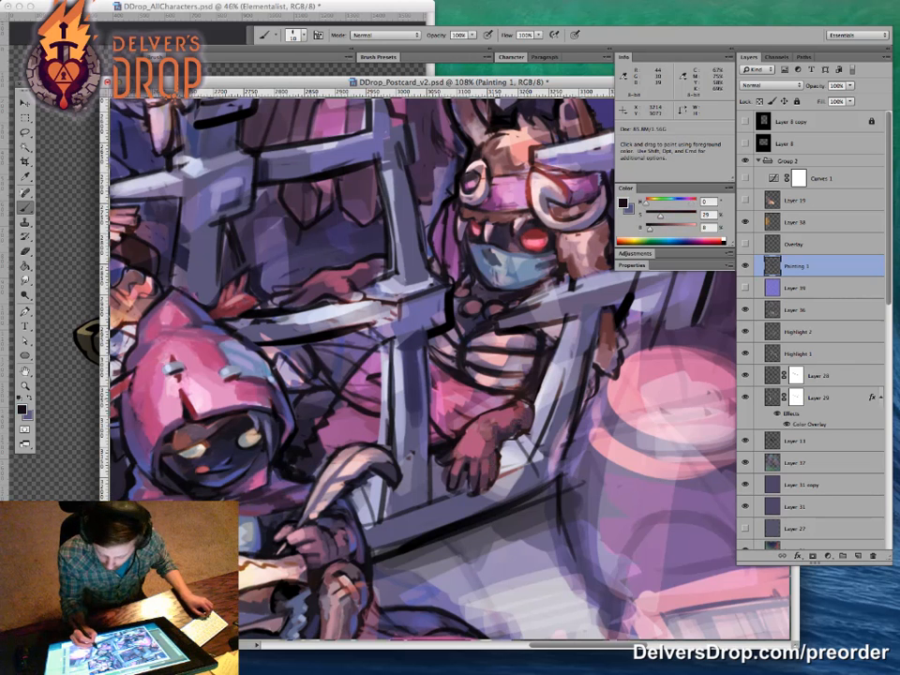
pyautogui.keyDown('alt'); pyautogui.click(520, 395); pyautogui.keyUp('alt')
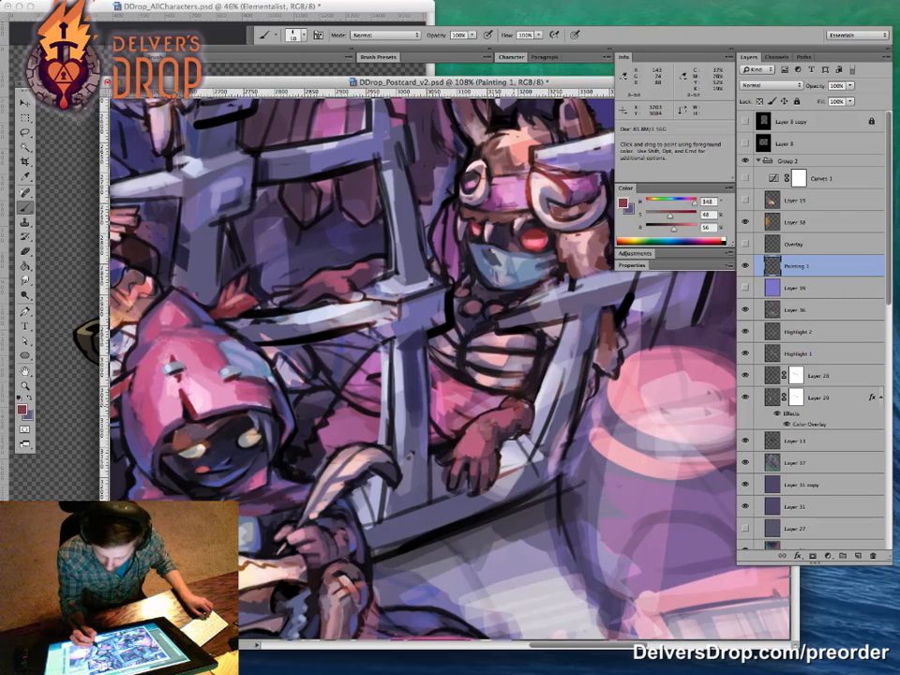
# Step: Rework the Beastkeeper's other arm behind the cage bars with sampled muted plum, magenta, pink and near-black
pyautogui.press('z')
pyautogui.moveTo(563, 464); pyautogui.dragTo(440, 466)
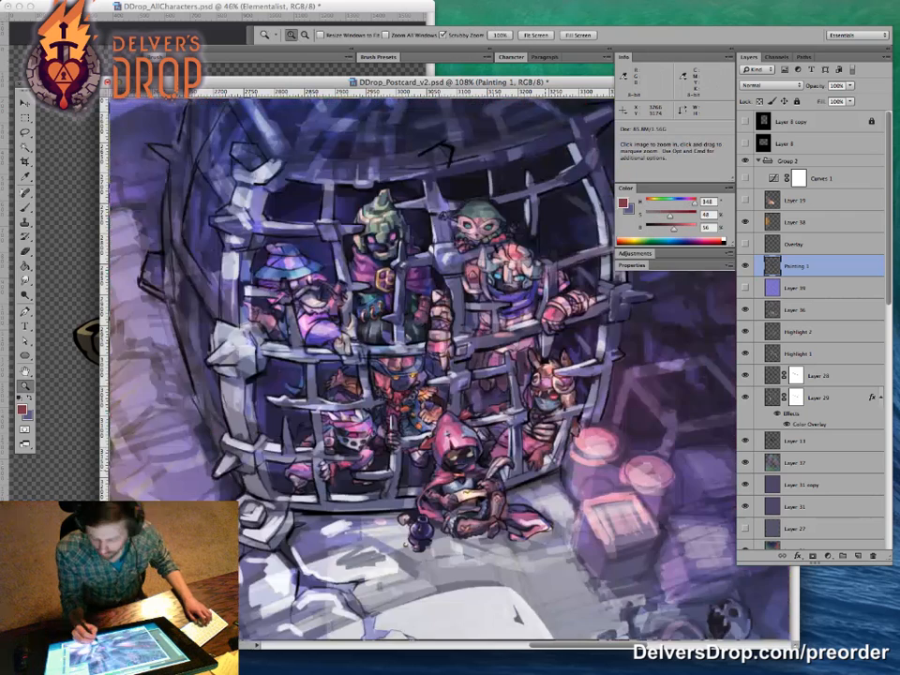
pyautogui.moveTo(546, 458); pyautogui.dragTo(588, 458)
pyautogui.press('b')
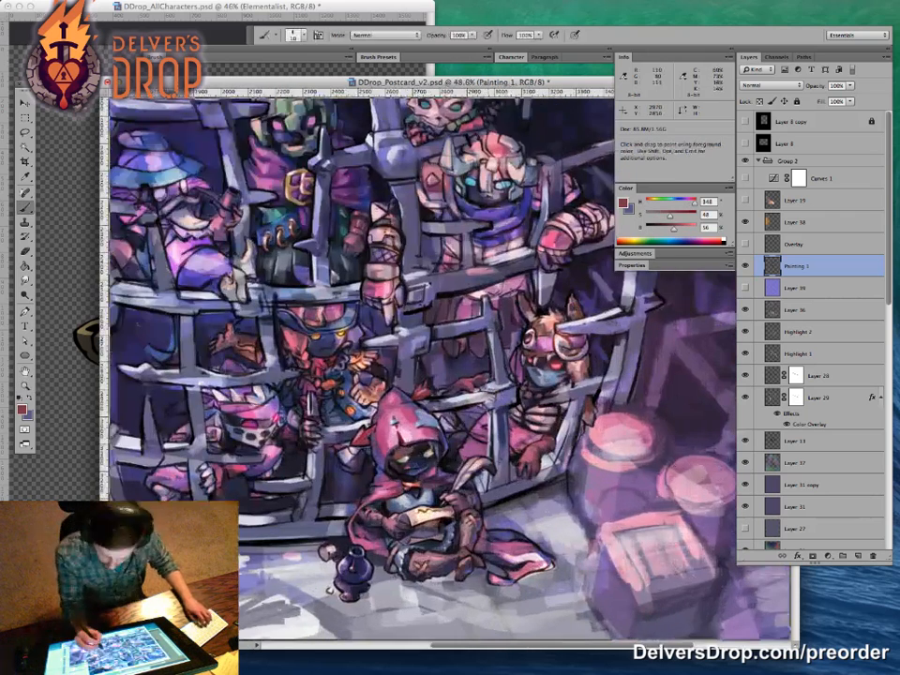
pyautogui.press('z')
pyautogui.moveTo(507, 405); pyautogui.dragTo(525, 405)
pyautogui.press('b')
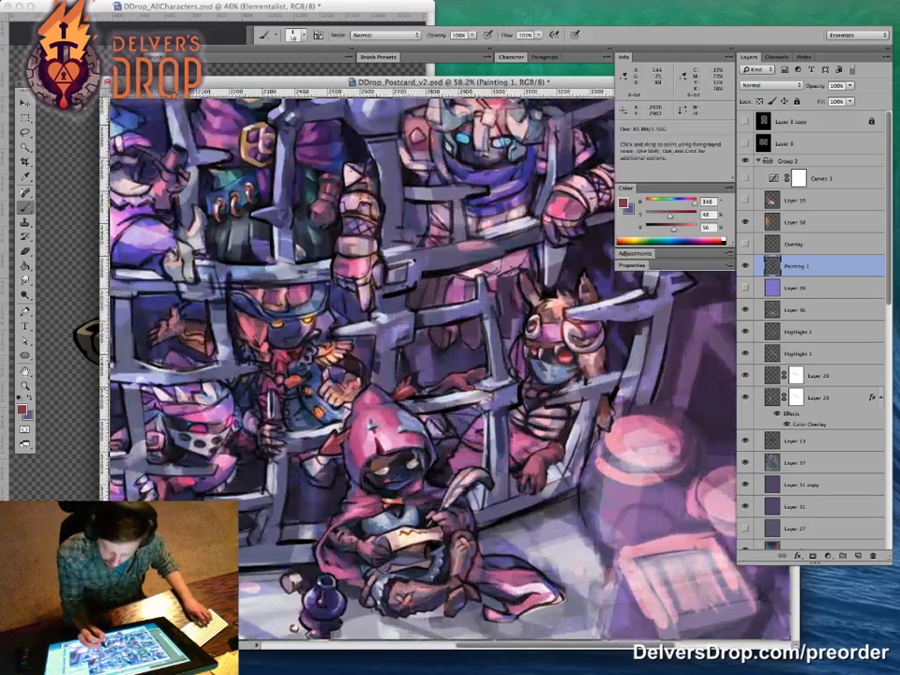
pyautogui.press('z')
pyautogui.moveTo(553, 454); pyautogui.dragTo(576, 455)
pyautogui.press('b')
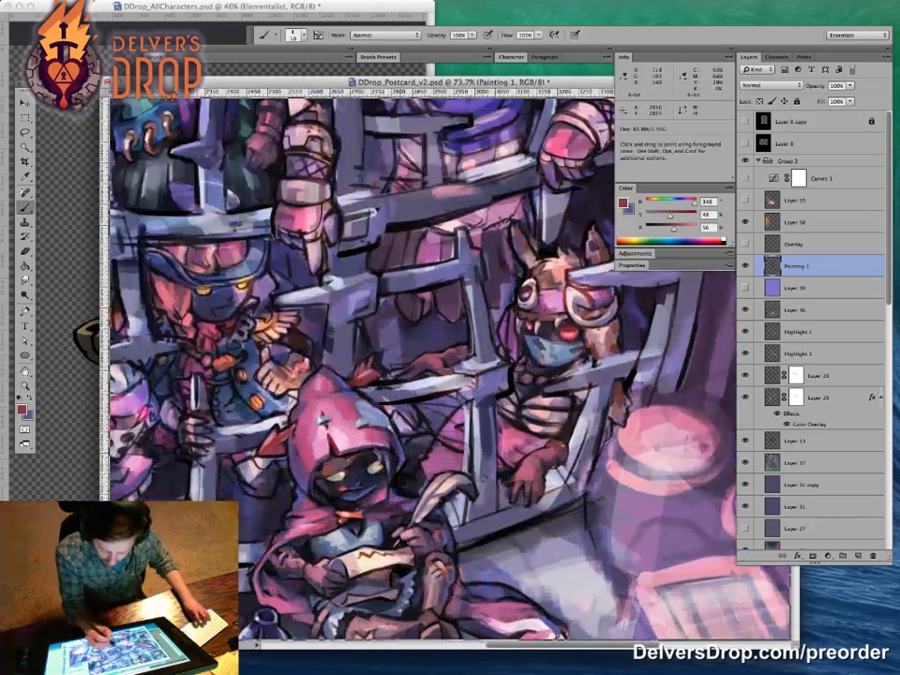
pyautogui.keyDown('alt'); pyautogui.click(398, 299); pyautogui.keyUp('alt')
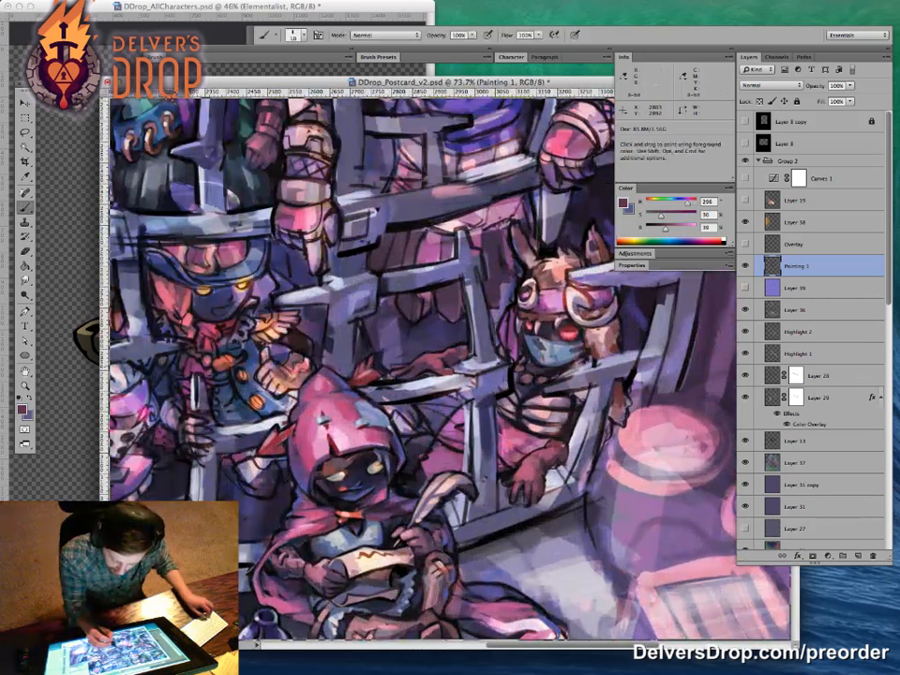
pyautogui.keyDown('alt'); pyautogui.click(382, 341); pyautogui.keyUp('alt')
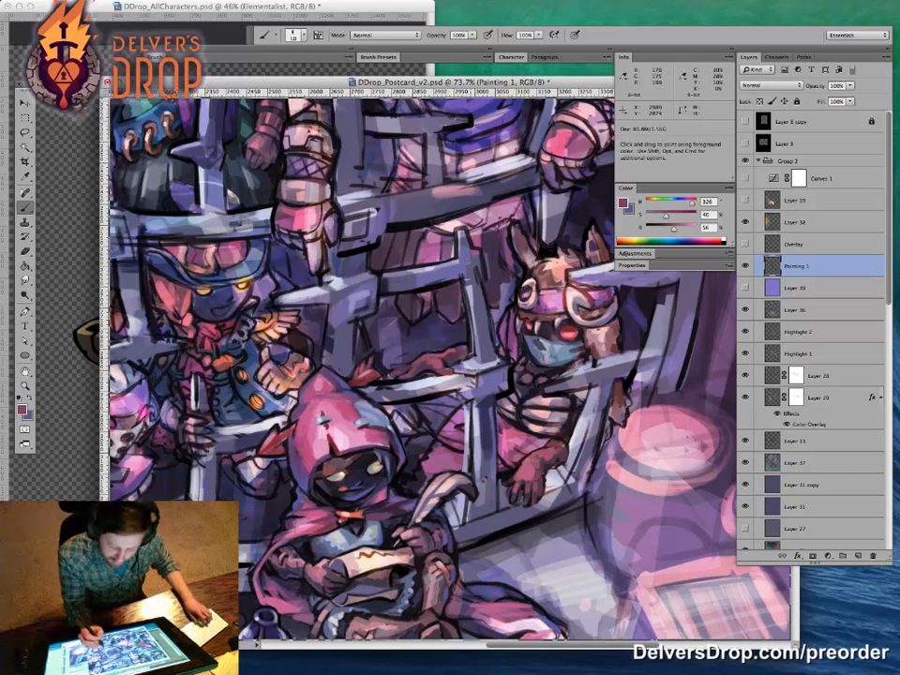
pyautogui.keyDown('alt'); pyautogui.click(436, 240); pyautogui.keyUp('alt')
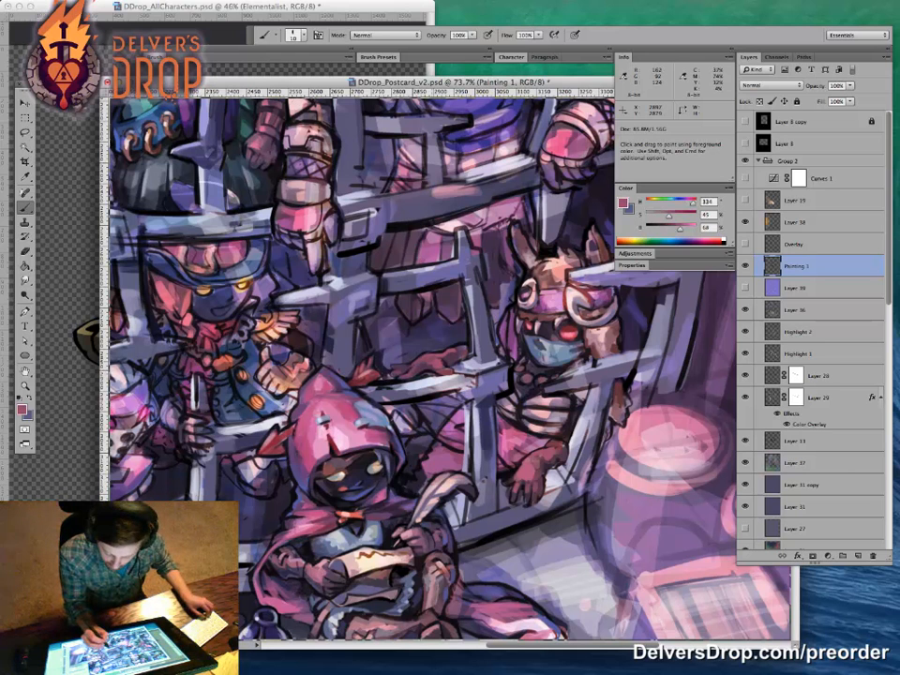
pyautogui.keyDown('alt'); pyautogui.click(334, 273); pyautogui.keyUp('alt')
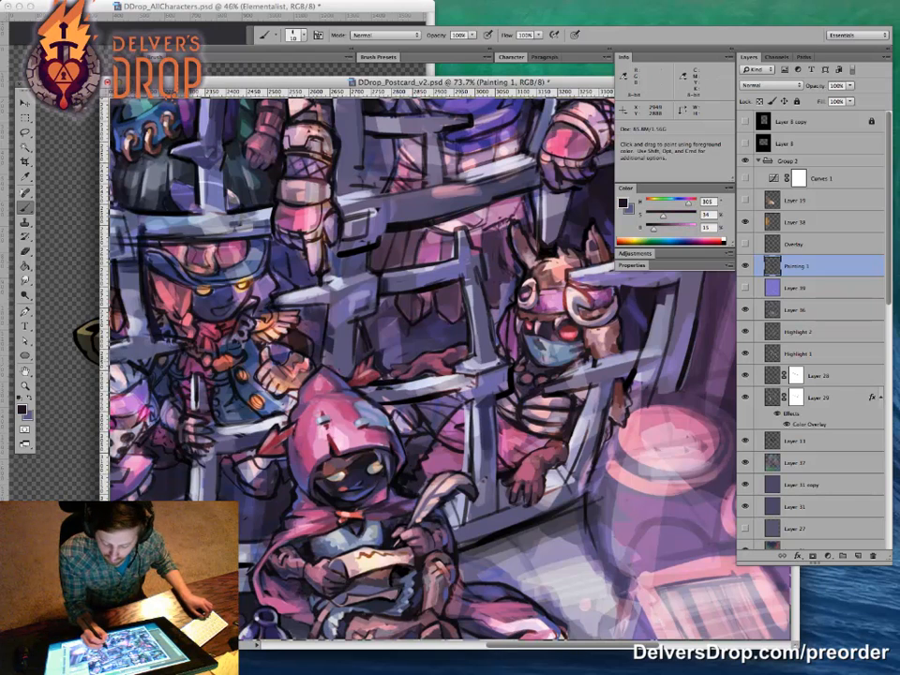
# Step: Examine the overall cage composition with and without the interface panels, and shift the document window slightly sideways
pyautogui.press('super+space')
pyautogui.moveTo(574, 483); pyautogui.dragTo(489, 516)
pyautogui.press('v')
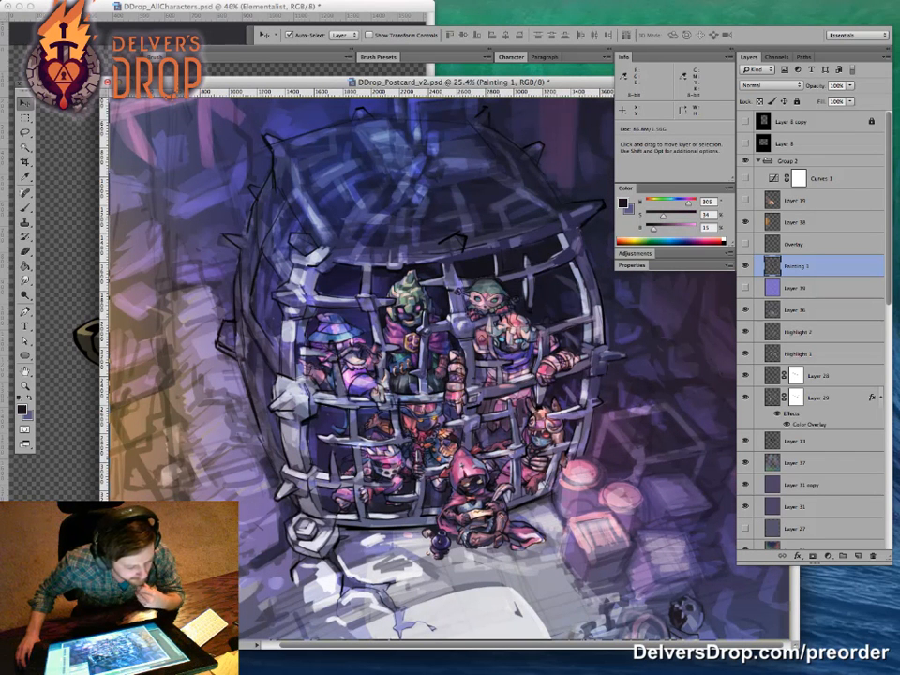
pyautogui.press('Tab')
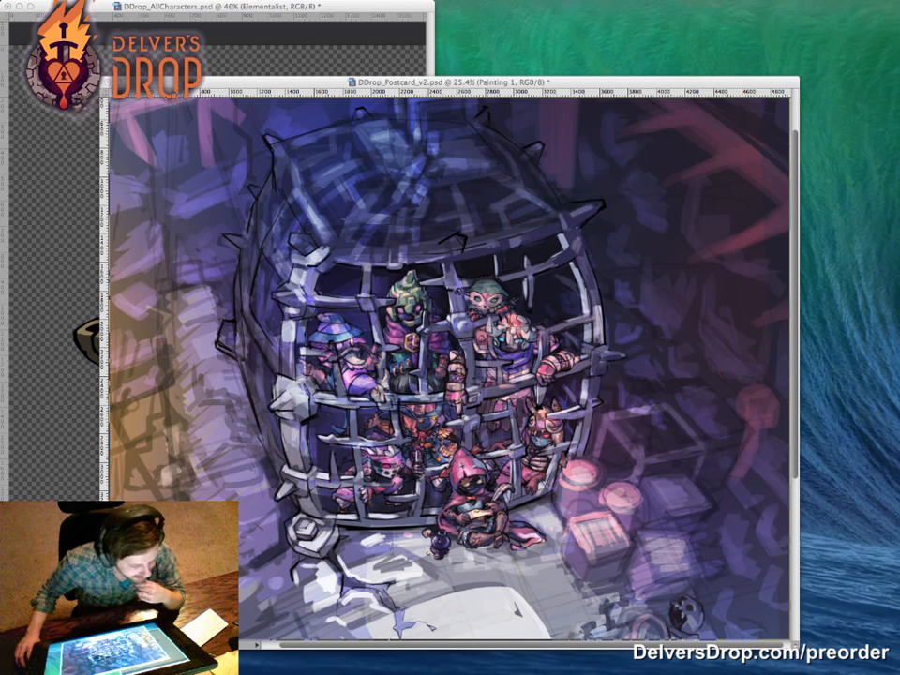
pyautogui.press('Tab')
pyautogui.hotkey('ctrl', '+')
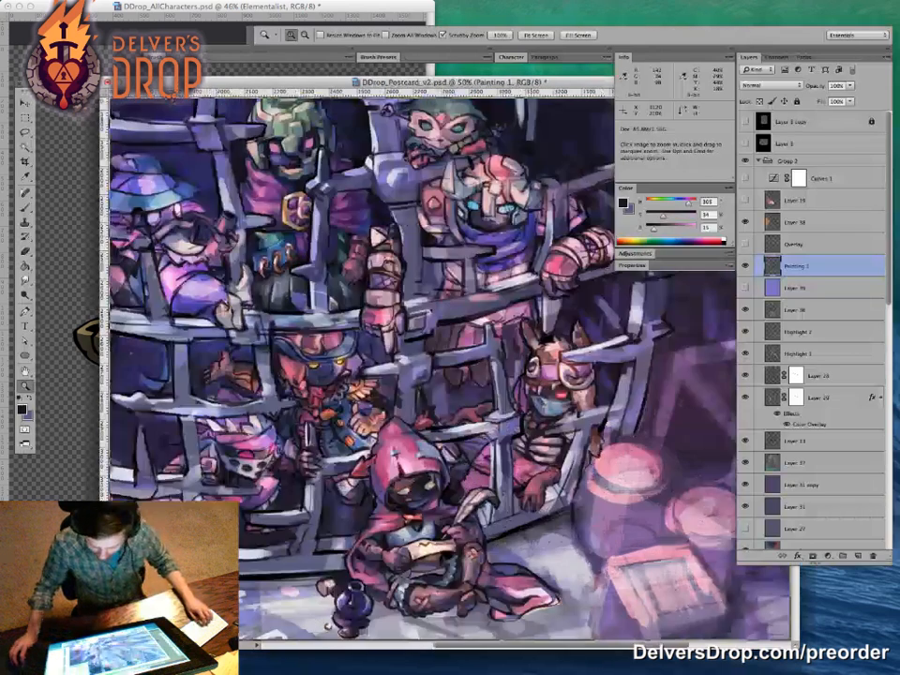
pyautogui.moveTo(522, 482); pyautogui.dragTo(424, 451)
pyautogui.press('v')
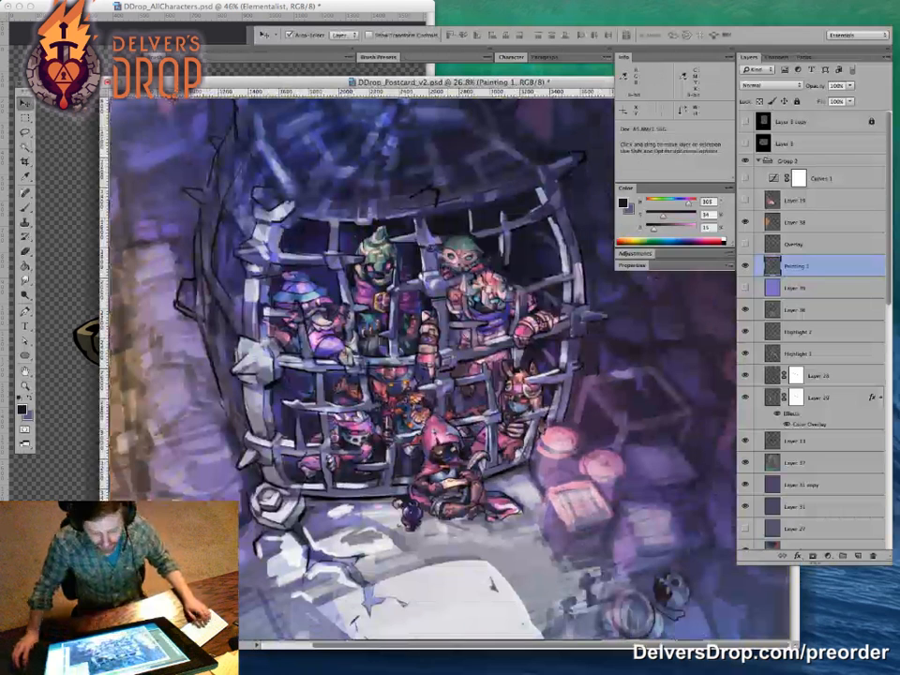
pyautogui.moveTo(421, 82); pyautogui.dragTo(394, 82)
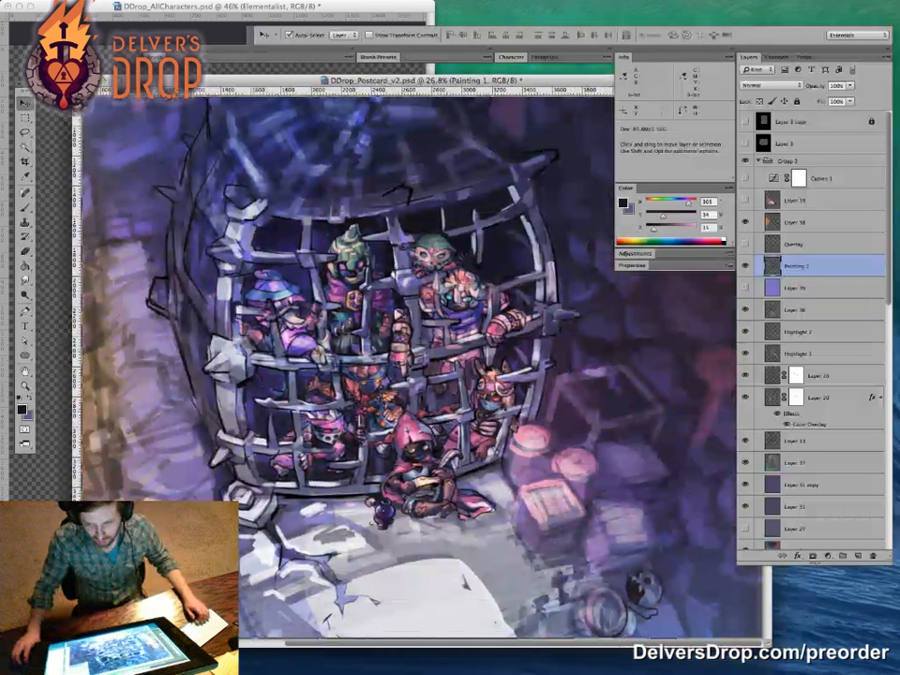
# Step: Show Layer 19 and set its blend mode to Hard Light
pyautogui.press('z')
pyautogui.moveTo(421, 450); pyautogui.dragTo(351, 450)
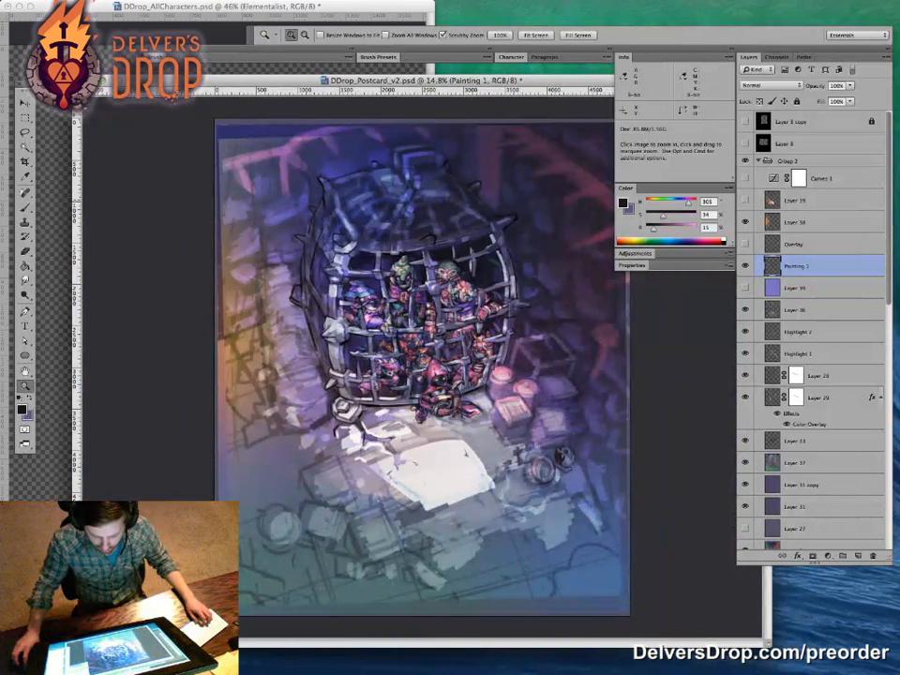
pyautogui.click(796, 200)
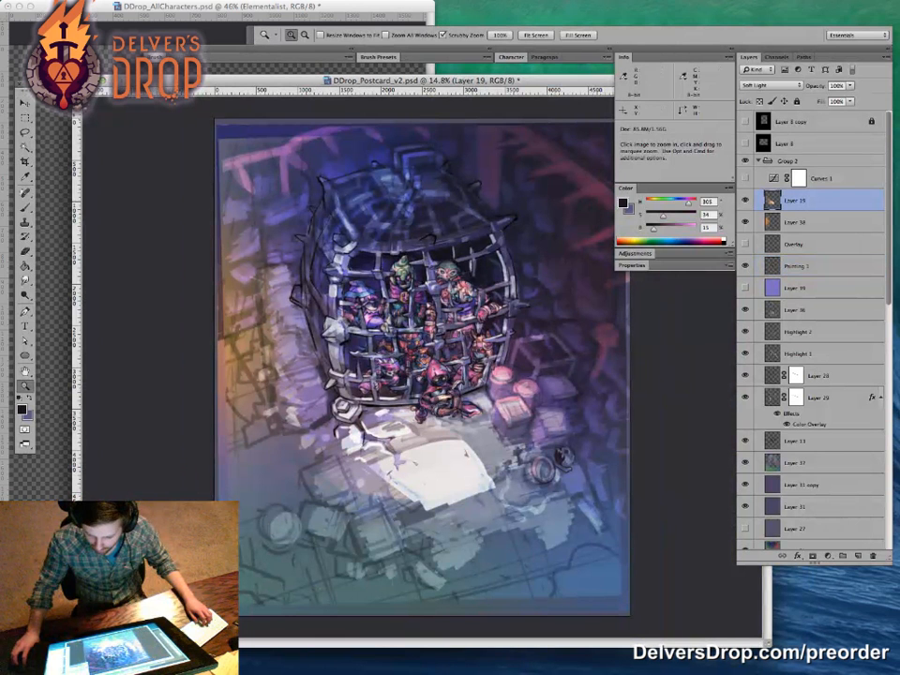
pyautogui.click(768, 85)
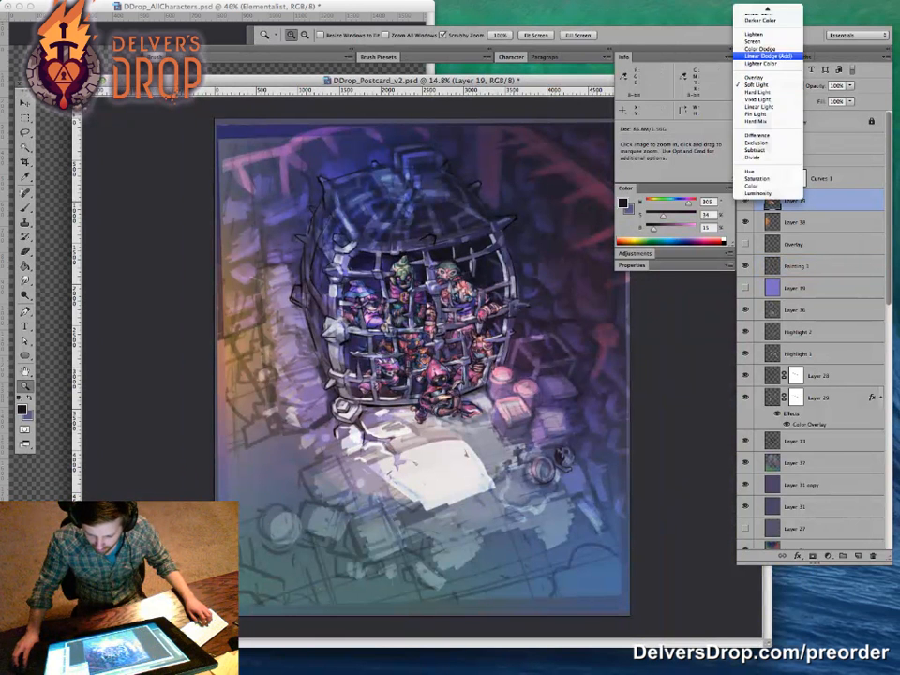
pyautogui.click(759, 92)
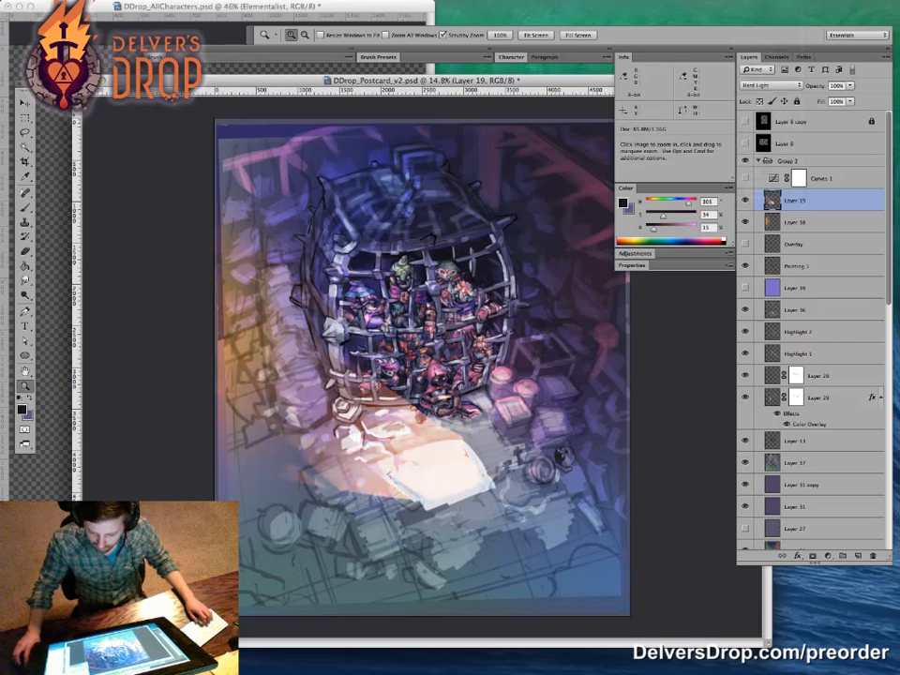
# Step: Show the dark Layer 8 framing overlay and check the cropped cage composition in full-screen mode
pyautogui.moveTo(459, 308); pyautogui.dragTo(618, 309)
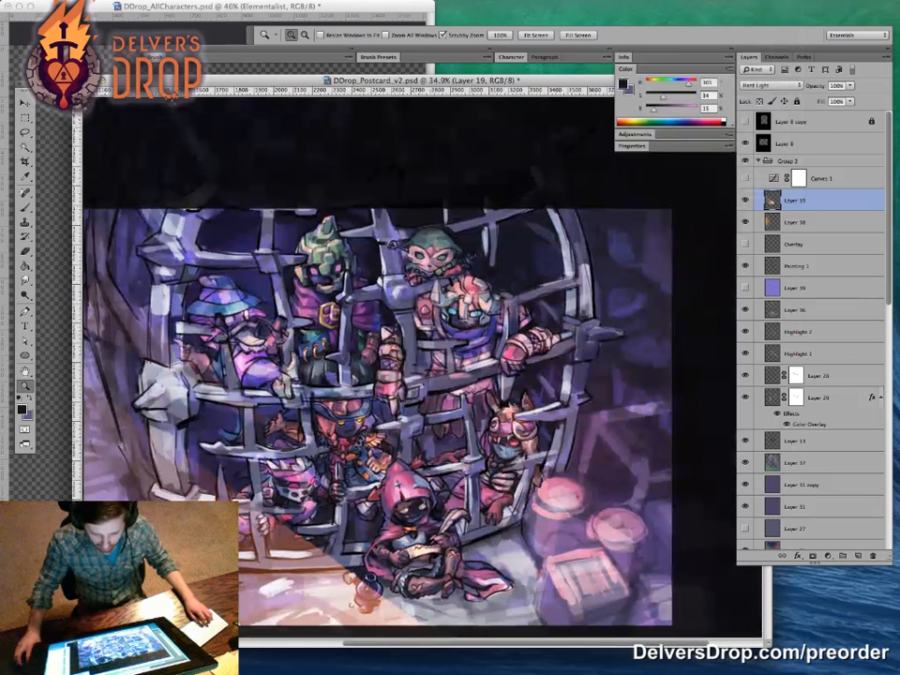
pyautogui.press('f')
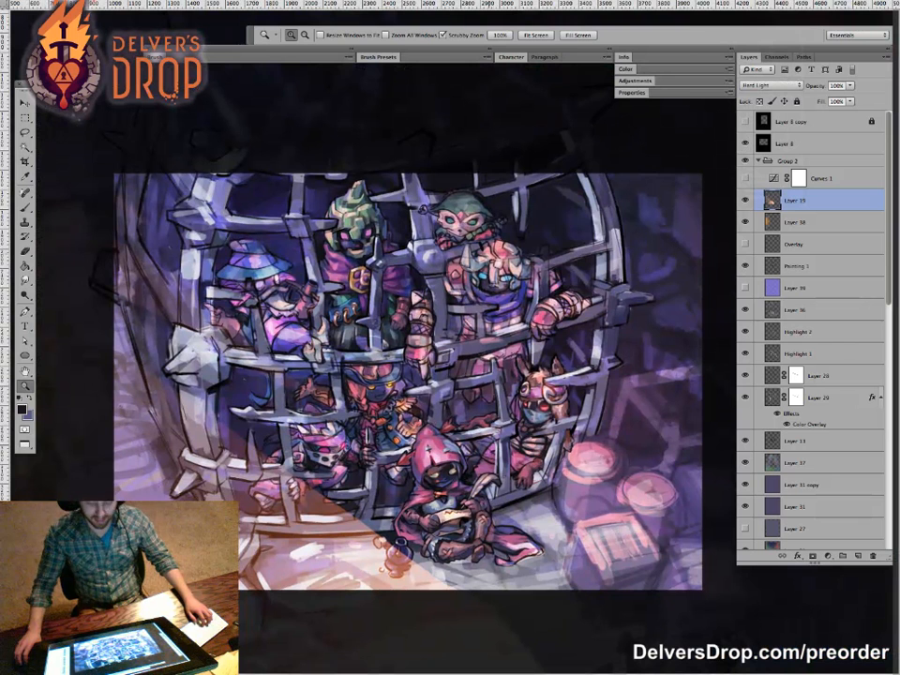
pyautogui.hotkey('ctrl', '-')
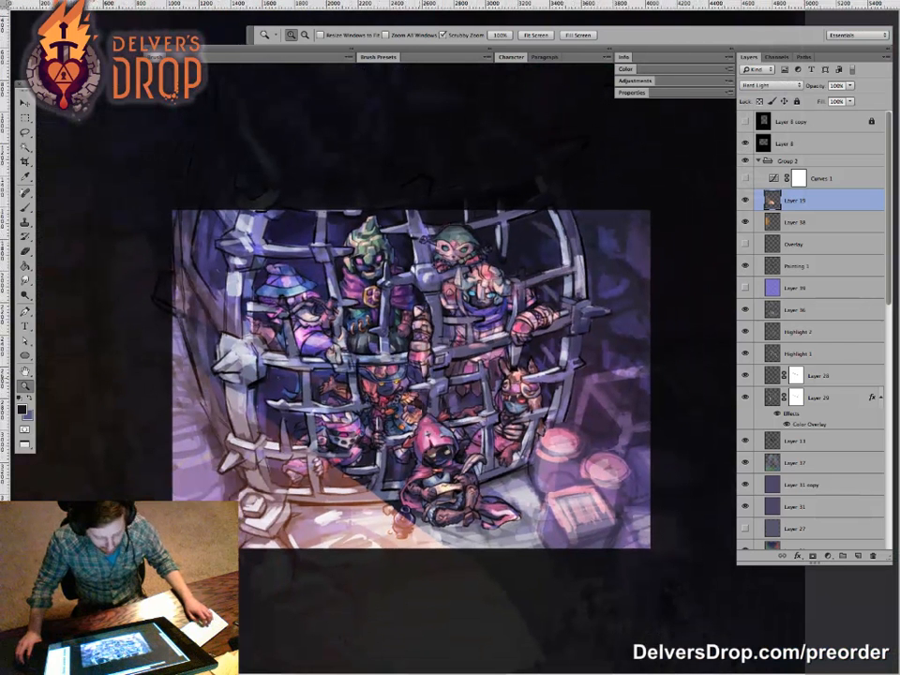
pyautogui.press('v')
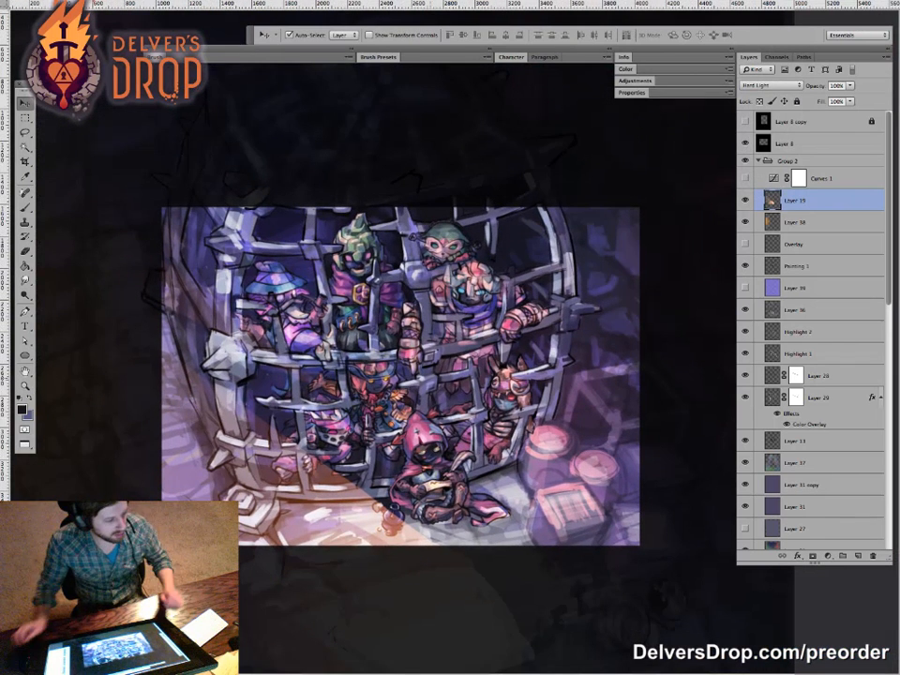
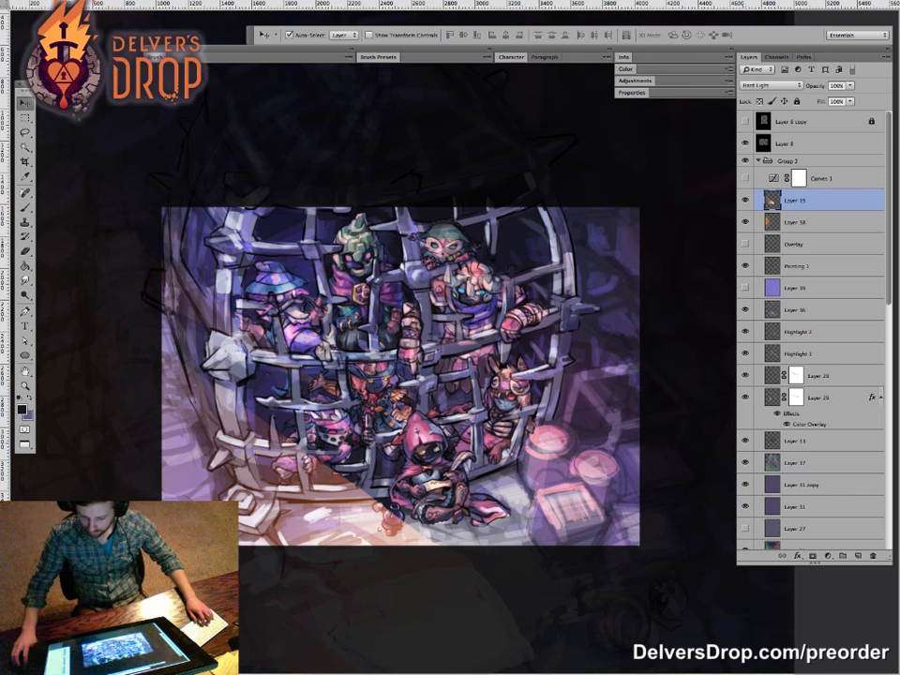
# Step: Show and select the Overlay layer, and set the brush size to 70 px
pyautogui.click(745, 244)
pyautogui.click(794, 245)
pyautogui.press('b')
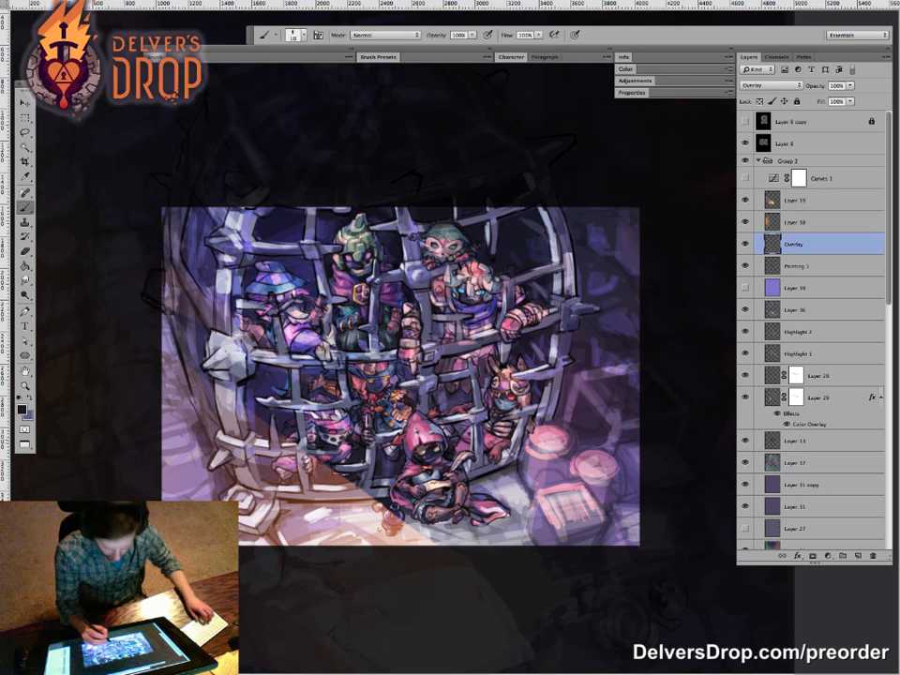
pyautogui.press(']')
pyautogui.press(']')
pyautogui.press(']')
pyautogui.press(']')
pyautogui.press(']')
pyautogui.press(']')
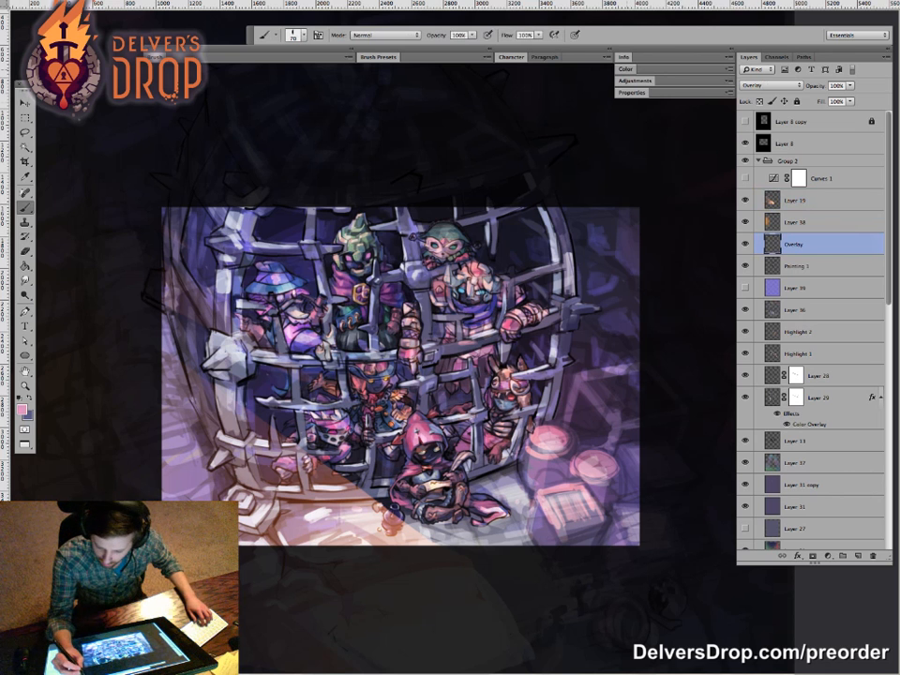
# Step: Mix a salmon red (H 360, S 38, B 91) and brighten the seated figure's hood and nearby red accents
pyautogui.click(627, 69)
pyautogui.moveTo(691, 85); pyautogui.dragTo(696, 85)
pyautogui.moveTo(660, 97); pyautogui.dragTo(665, 97)
pyautogui.moveTo(410, 445)
pyautogui.mouseDown()
pyautogui.moveTo(419, 418)
pyautogui.moveTo(424, 441)
pyautogui.mouseUp()
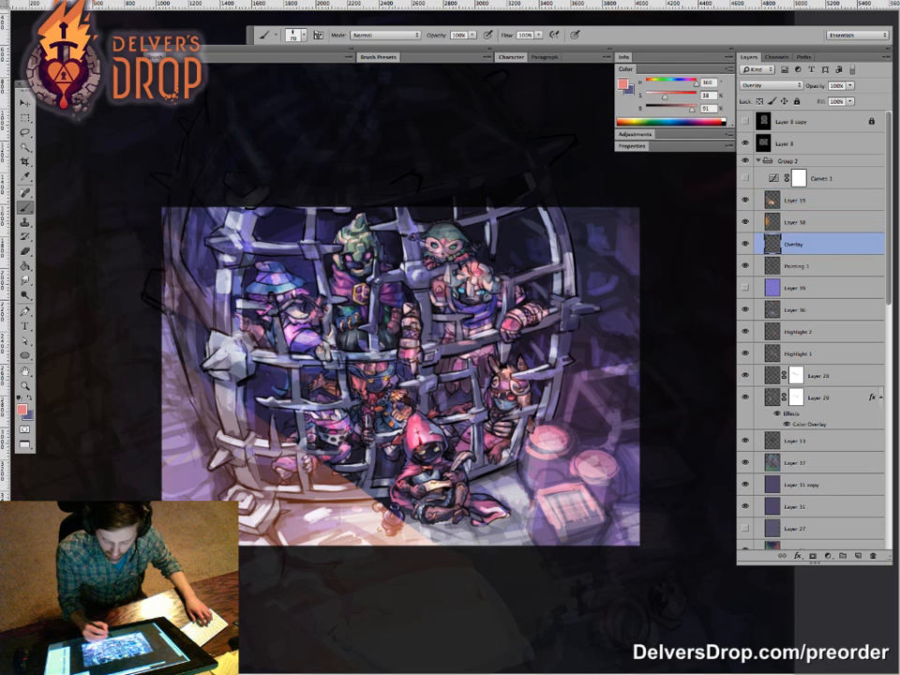
pyautogui.moveTo(267, 282); pyautogui.dragTo(277, 296)
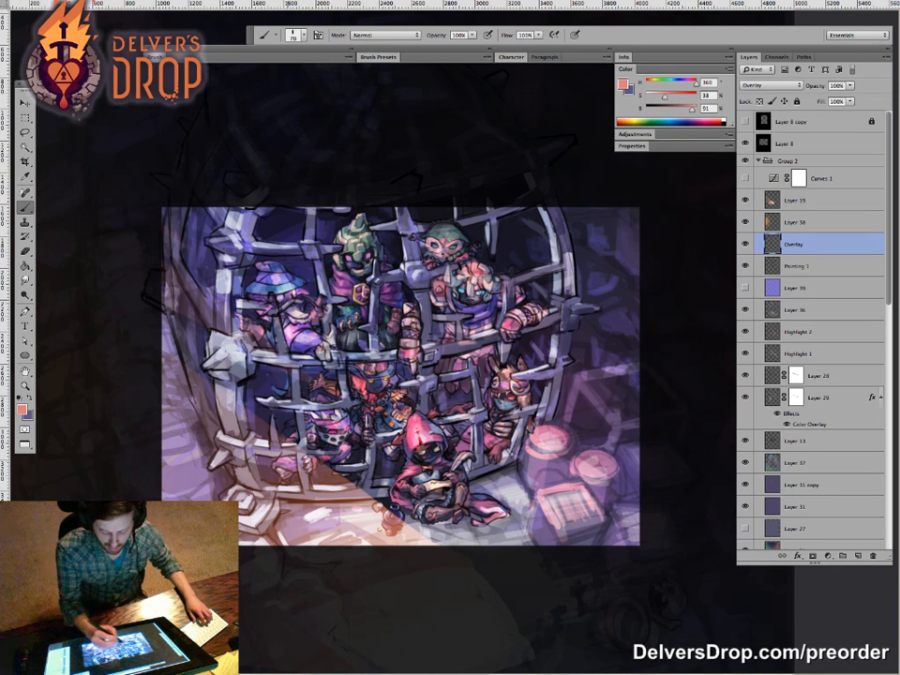
# Step: Brighten the hatted prisoner with sampled blue and the two green-headed prisoners with sampled green (H 80, S 27, B 68)
pyautogui.keyDown('alt'); pyautogui.click(285, 289); pyautogui.keyUp('alt')
pyautogui.moveTo(268, 268)
pyautogui.mouseDown()
pyautogui.moveTo(253, 293)
pyautogui.moveTo(278, 289)
pyautogui.moveTo(277, 347)
pyautogui.moveTo(314, 350)
pyautogui.mouseUp()
pyautogui.keyDown('alt'); pyautogui.click(351, 241); pyautogui.keyUp('alt')
pyautogui.moveTo(357, 223); pyautogui.dragTo(356, 257)
pyautogui.press('super+z')
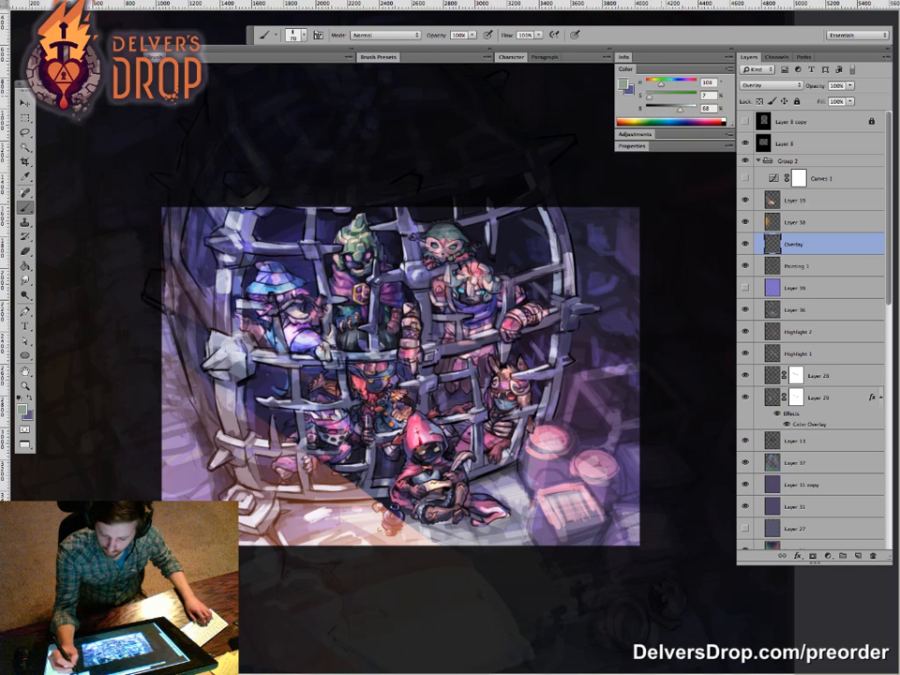
pyautogui.keyDown('alt'); pyautogui.click(359, 231); pyautogui.keyUp('alt')
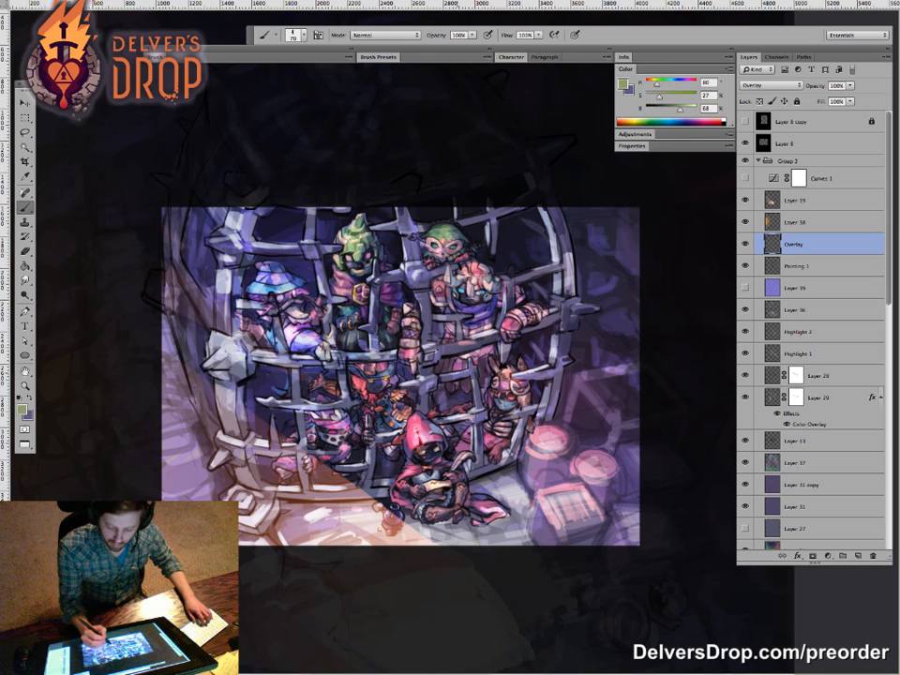
# Step: Brighten the curly-headed prisoner with sampled pink (H 353, S 29, B 93) and the horned prisoner's face covering with a lightened sampled blue
pyautogui.keyDown('alt'); pyautogui.click(476, 272); pyautogui.keyUp('alt')
pyautogui.moveTo(461, 273); pyautogui.dragTo(485, 281)
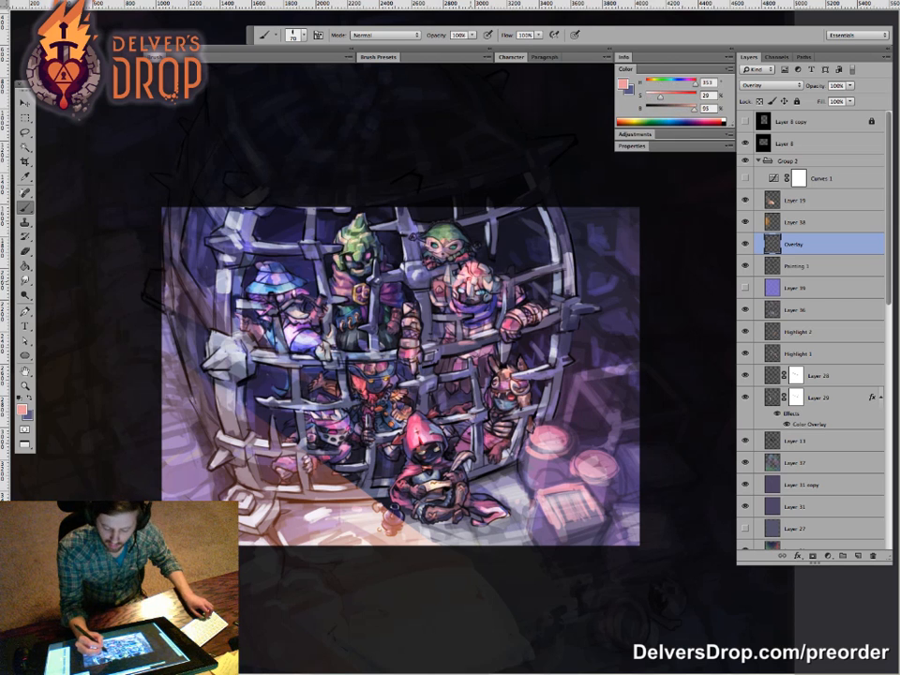
pyautogui.moveTo(377, 277); pyautogui.dragTo(375, 313)
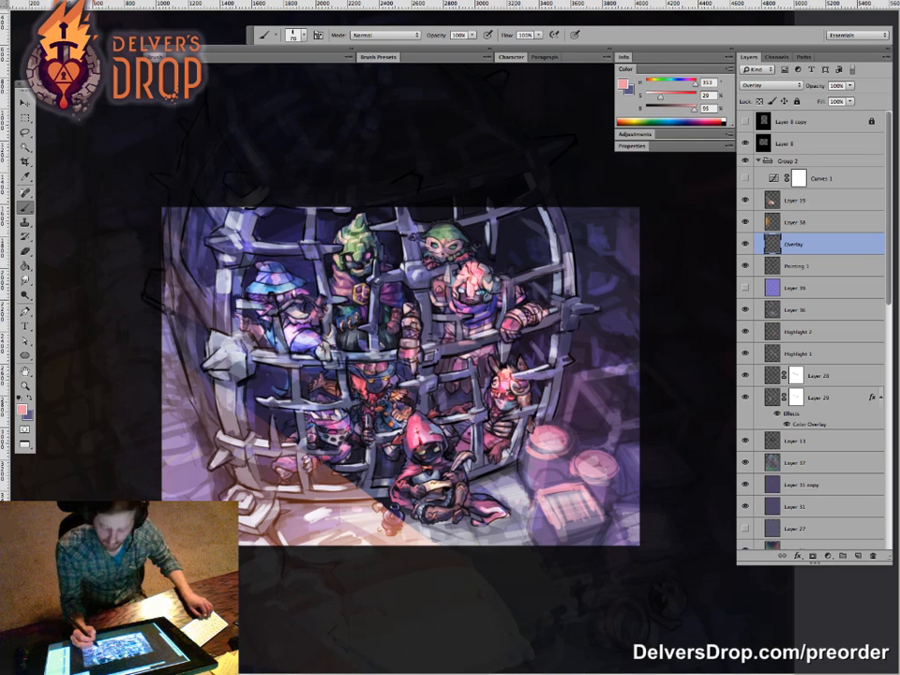
pyautogui.keyDown('alt'); pyautogui.click(505, 405); pyautogui.keyUp('alt')
pyautogui.moveTo(499, 397); pyautogui.dragTo(505, 405)
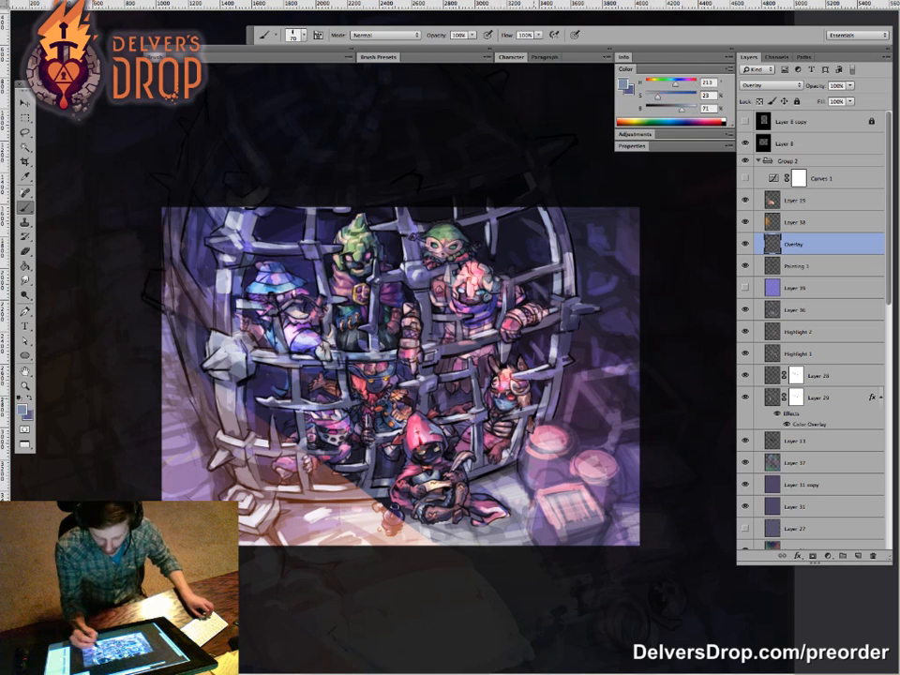
pyautogui.moveTo(681, 110); pyautogui.dragTo(688, 110)
pyautogui.moveTo(496, 396)
pyautogui.mouseDown()
pyautogui.moveTo(510, 408)
pyautogui.moveTo(464, 442)
pyautogui.mouseUp()
# Step: Lighten the prisoners' wrapped arms, hands and skin with sampled light pink (H 327, S 25, B 99)
pyautogui.keyDown('alt'); pyautogui.click(505, 381); pyautogui.keyUp('alt')
pyautogui.moveTo(352, 335); pyautogui.dragTo(367, 326)
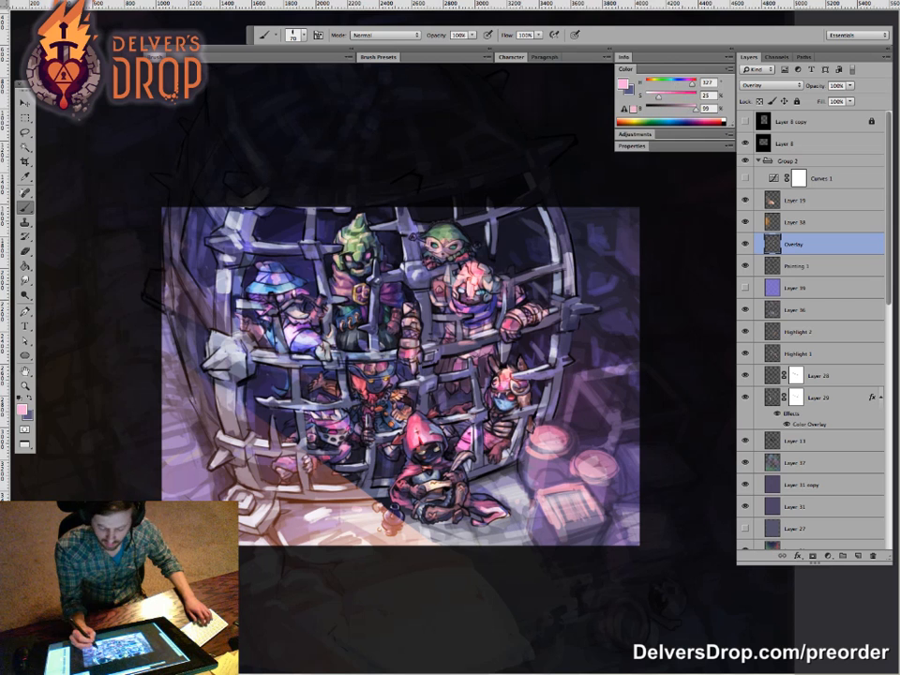
pyautogui.moveTo(409, 309)
pyautogui.mouseDown()
pyautogui.moveTo(408, 360)
pyautogui.moveTo(414, 314)
pyautogui.mouseUp()
pyautogui.moveTo(534, 307); pyautogui.dragTo(506, 327)
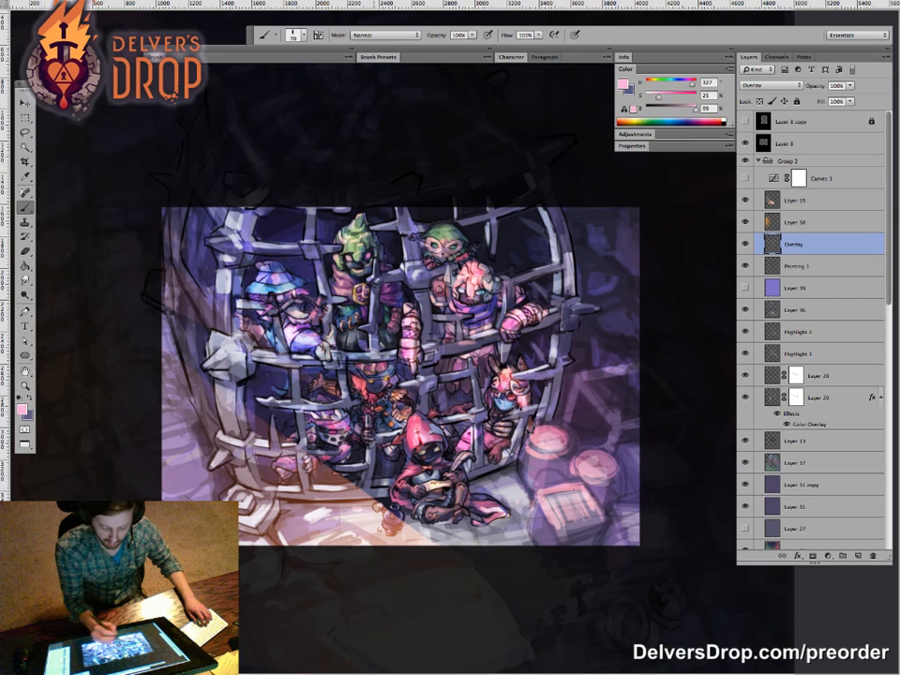
pyautogui.moveTo(236, 314); pyautogui.dragTo(250, 322)
pyautogui.moveTo(238, 320); pyautogui.dragTo(250, 335)
pyautogui.moveTo(275, 467); pyautogui.dragTo(308, 432)
pyautogui.moveTo(375, 403); pyautogui.dragTo(386, 415)
# Step: Highlight the hatted prisoner's face and sleeve with sampled greyish blue (H 221, S 20, B 75)
pyautogui.keyDown('alt'); pyautogui.click(293, 287); pyautogui.keyUp('alt')
pyautogui.moveTo(289, 291)
pyautogui.mouseDown()
pyautogui.moveTo(302, 282)
pyautogui.moveTo(312, 325)
pyautogui.mouseUp()
pyautogui.moveTo(298, 324)
pyautogui.mouseDown()
pyautogui.moveTo(311, 344)
pyautogui.moveTo(312, 337)
pyautogui.mouseUp()
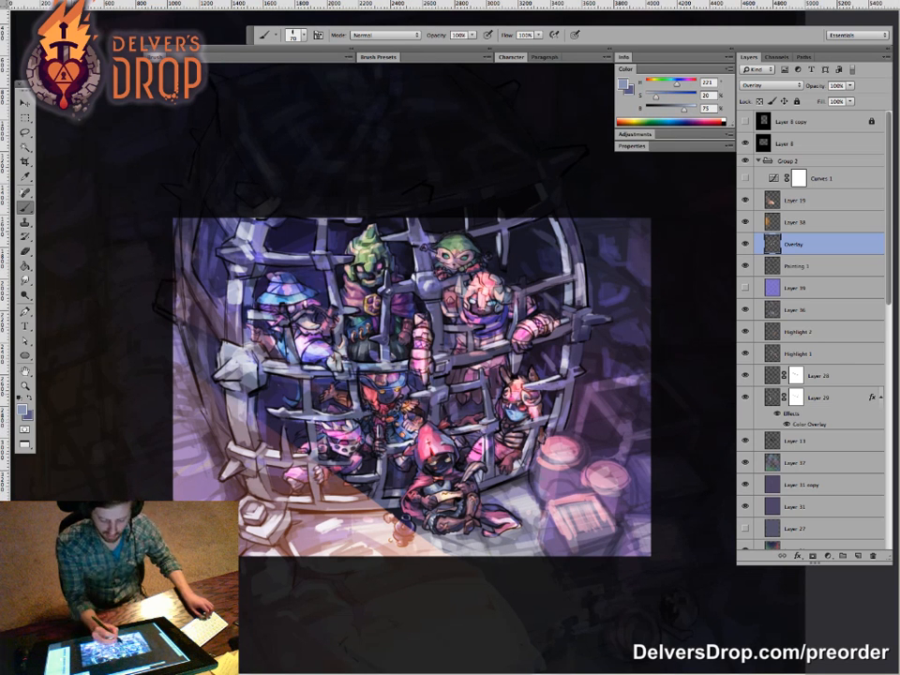
# Step: Brighten the cage's left upright and upper crossbars with a 90 px brush in near-white (H 205, S 5, B 94)
pyautogui.press('super+space')
pyautogui.moveTo(528, 412); pyautogui.dragTo(551, 412)
pyautogui.keyDown('alt'); pyautogui.click(536, 387); pyautogui.keyUp('alt')
pyautogui.press('super+space')
pyautogui.moveTo(287, 442); pyautogui.dragTo(247, 441)
pyautogui.moveTo(210, 265)
pyautogui.mouseDown()
pyautogui.moveTo(201, 399)
pyautogui.moveTo(266, 383)
pyautogui.mouseUp()
pyautogui.moveTo(227, 282); pyautogui.dragTo(291, 290)
pyautogui.press('space')
pyautogui.moveTo(281, 357); pyautogui.dragTo(295, 355)
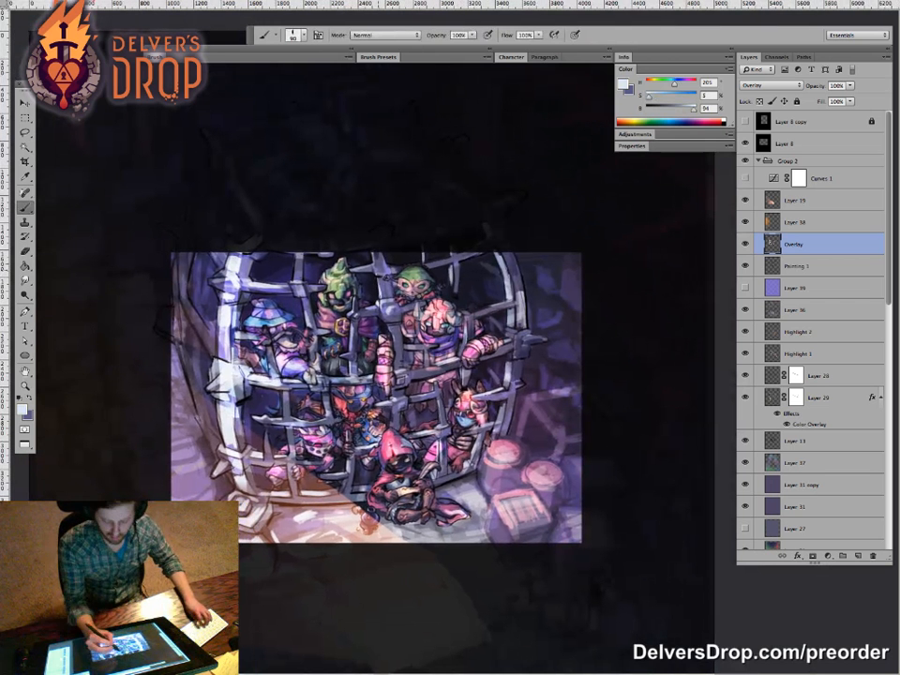
# Step: Extend the near-white highlights over the cage's middle uprights, crossbars and spikes
pyautogui.moveTo(383, 218); pyautogui.dragTo(377, 310)
pyautogui.moveTo(234, 284); pyautogui.dragTo(283, 284)
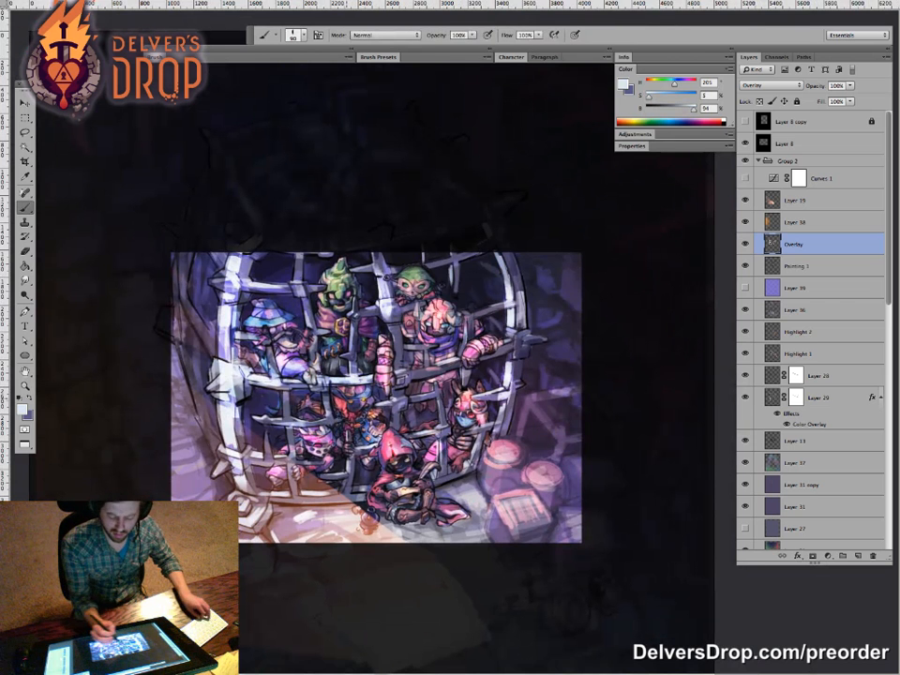
pyautogui.moveTo(189, 346)
pyautogui.mouseDown()
pyautogui.moveTo(216, 326)
pyautogui.moveTo(199, 339)
pyautogui.mouseUp()
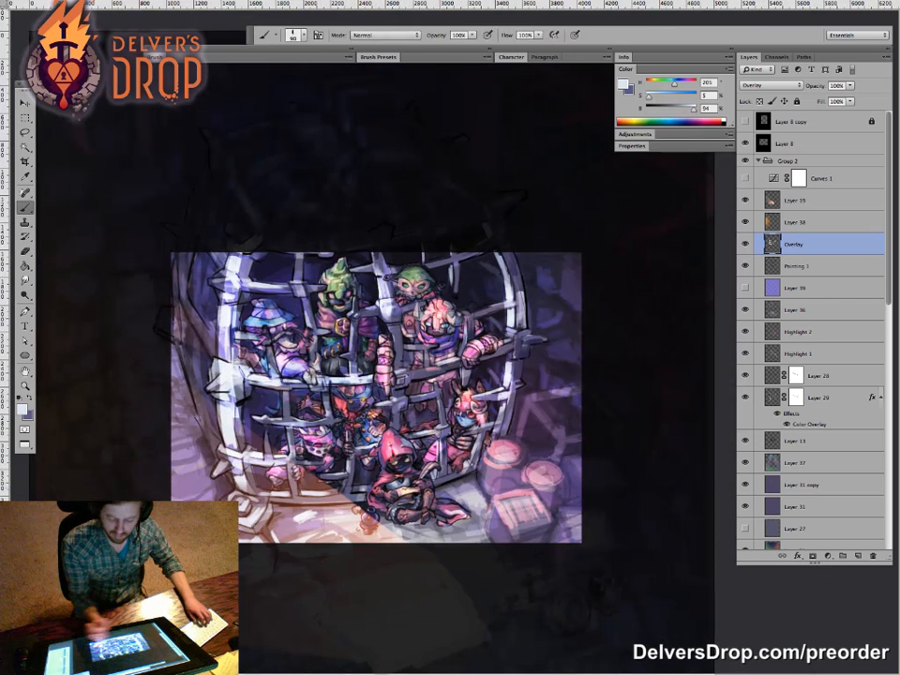
pyautogui.moveTo(311, 328)
pyautogui.mouseDown()
pyautogui.moveTo(333, 318)
pyautogui.moveTo(328, 293)
pyautogui.moveTo(373, 292)
pyautogui.mouseUp()
pyautogui.press('alt')
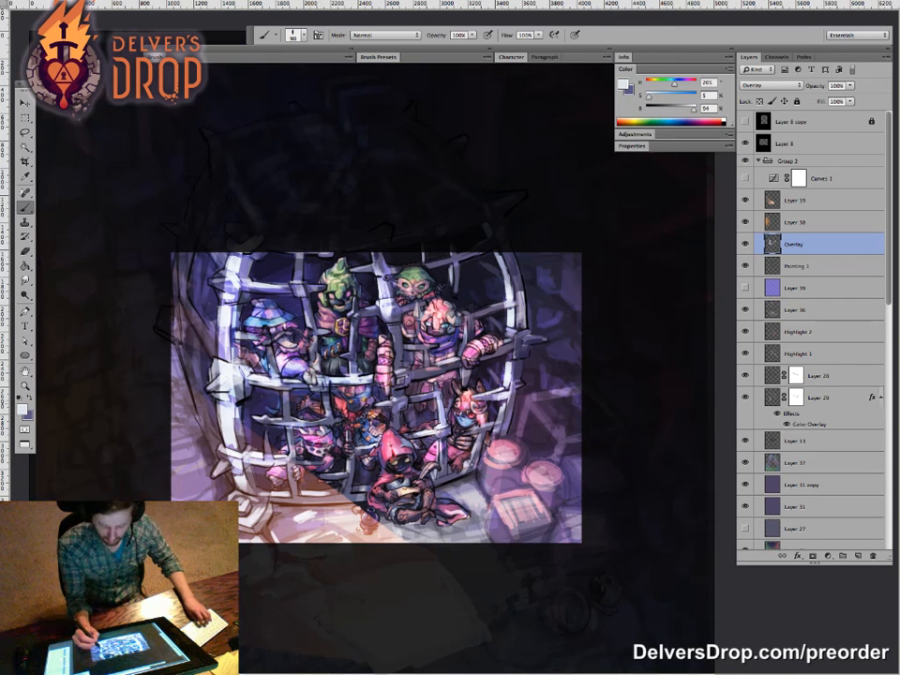
# Step: Paint near-white highlights on the barrel top and crate beside the cage
pyautogui.moveTo(484, 454); pyautogui.dragTo(512, 457)
pyautogui.moveTo(496, 501); pyautogui.dragTo(510, 517)
pyautogui.moveTo(504, 499)
pyautogui.mouseDown()
pyautogui.moveTo(523, 496)
pyautogui.moveTo(513, 506)
pyautogui.mouseUp()
pyautogui.moveTo(375, 394); pyautogui.dragTo(393, 395)
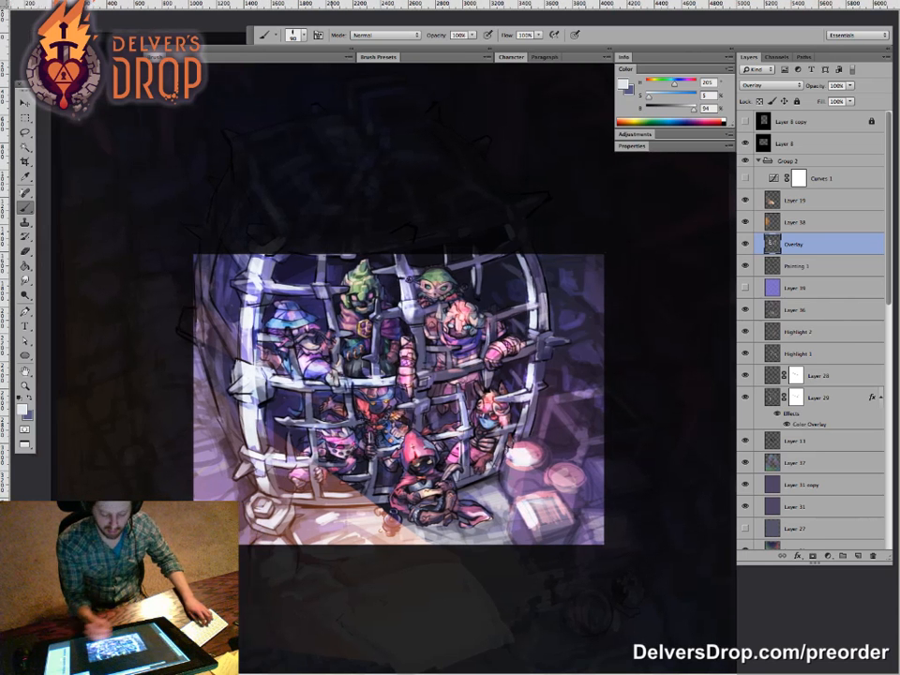
# Step: Add near-white highlights to the floor and wall stones surrounding the cage
pyautogui.moveTo(241, 528); pyautogui.dragTo(244, 543)
pyautogui.moveTo(194, 473); pyautogui.dragTo(220, 454)
pyautogui.moveTo(194, 459)
pyautogui.mouseDown()
pyautogui.moveTo(217, 445)
pyautogui.moveTo(210, 425)
pyautogui.mouseUp()
pyautogui.moveTo(194, 440); pyautogui.dragTo(216, 410)
pyautogui.moveTo(207, 488); pyautogui.dragTo(221, 471)
pyautogui.moveTo(208, 487); pyautogui.dragTo(234, 466)
pyautogui.moveTo(164, 260)
pyautogui.mouseDown()
pyautogui.moveTo(181, 240)
pyautogui.moveTo(181, 278)
pyautogui.mouseUp()
pyautogui.moveTo(159, 315)
pyautogui.mouseDown()
pyautogui.moveTo(182, 281)
pyautogui.moveTo(169, 236)
pyautogui.mouseUp()
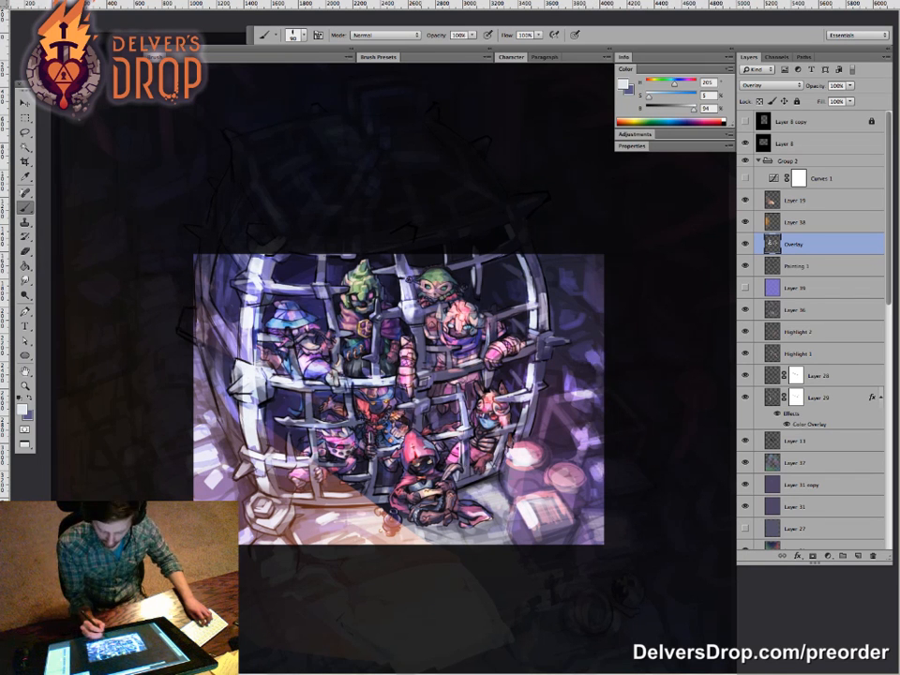
pyautogui.moveTo(306, 401); pyautogui.dragTo(341, 404)
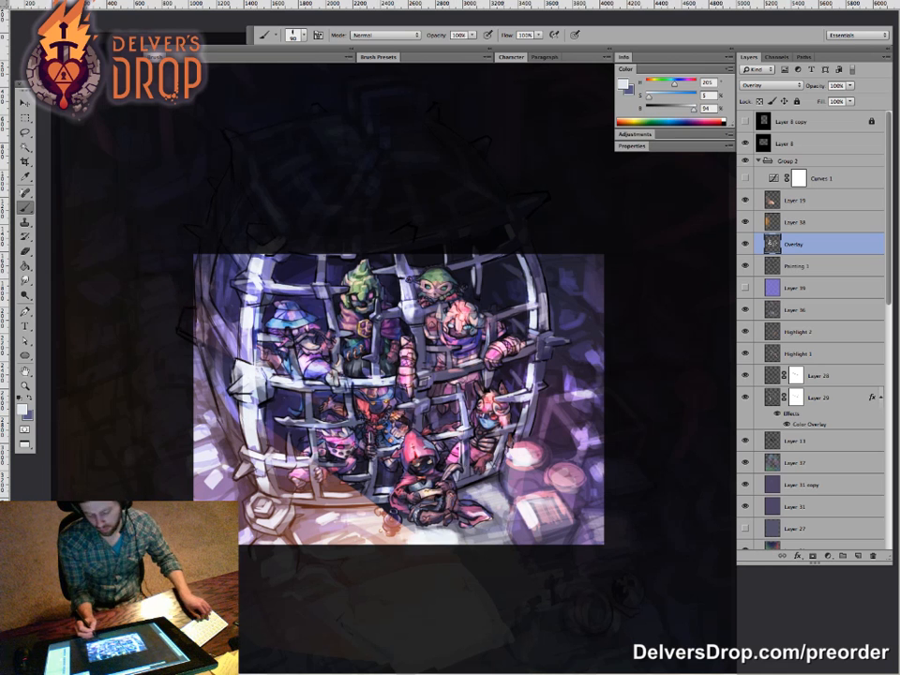
# Step: Enlarge the brush to 200 px and try a broad pale stroke across the lower prisoners and seated figure
pyautogui.press(']')
pyautogui.press(']')
pyautogui.press(']')
pyautogui.press(']')
pyautogui.press(']')
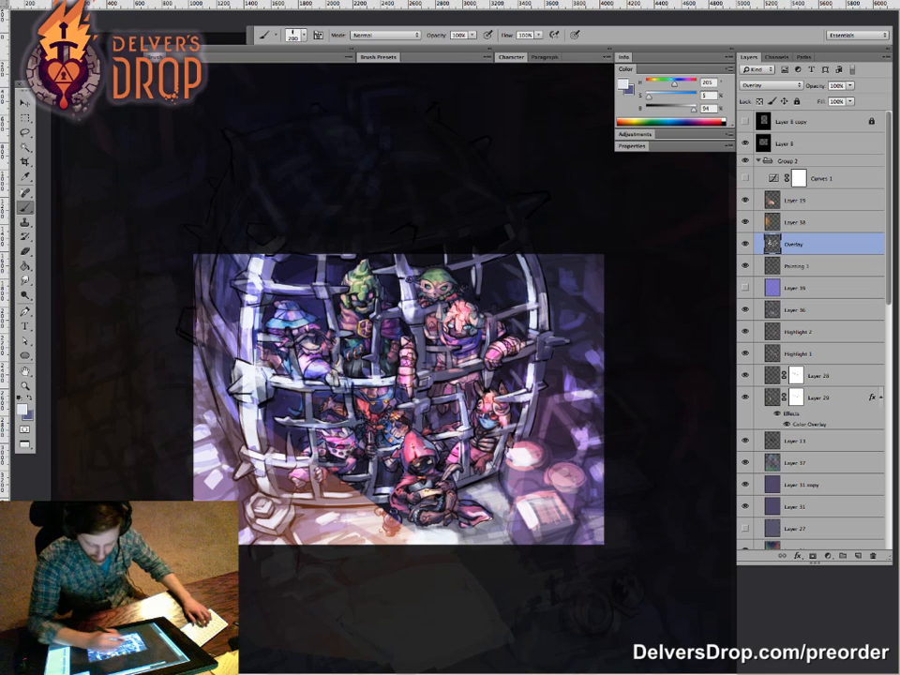
pyautogui.moveTo(324, 441); pyautogui.dragTo(478, 511)
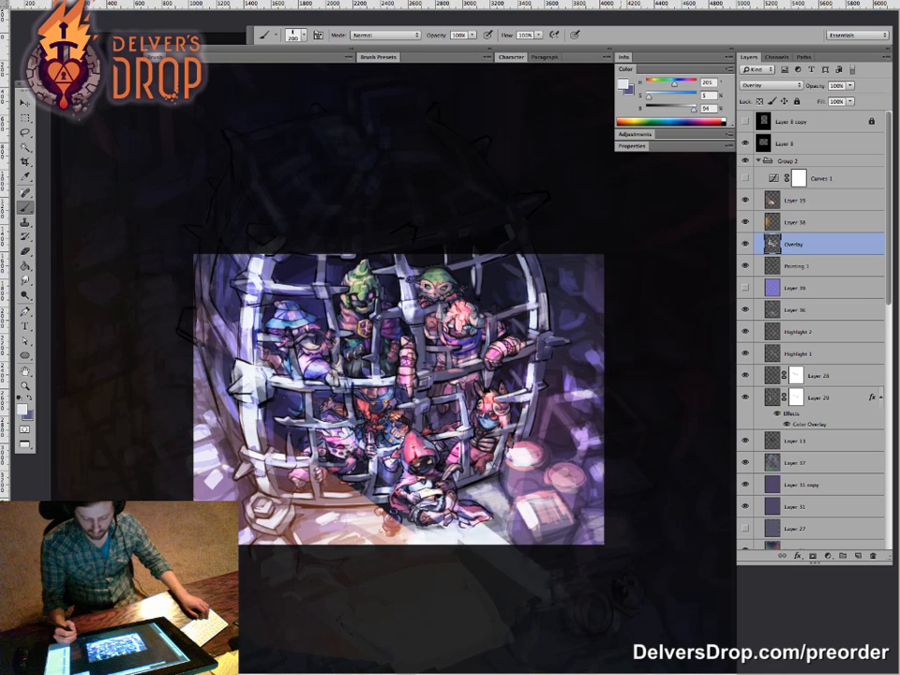
pyautogui.press('super+z')
# Step: Add a new layer in Overlay blend mode and paint a broad pale light over the lower prisoners, seated figure and floor
pyautogui.click(857, 555)
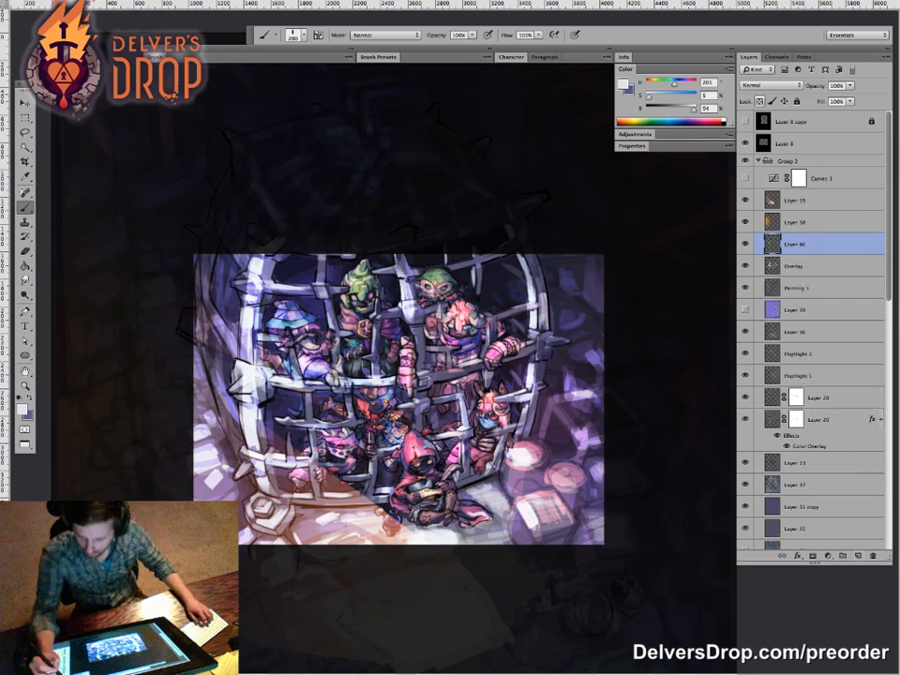
pyautogui.click(769, 86)
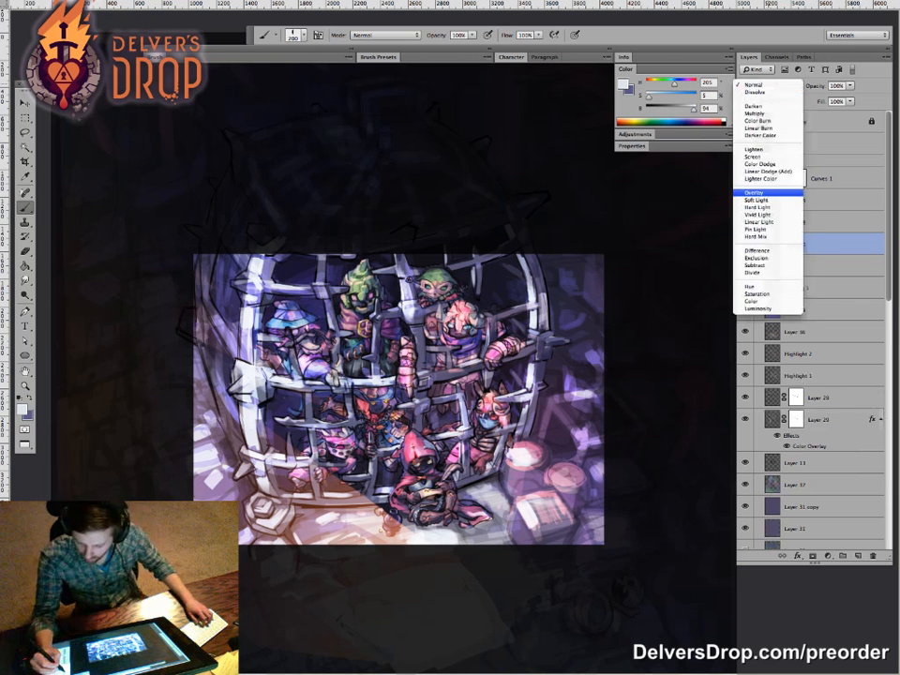
pyautogui.click(767, 192)
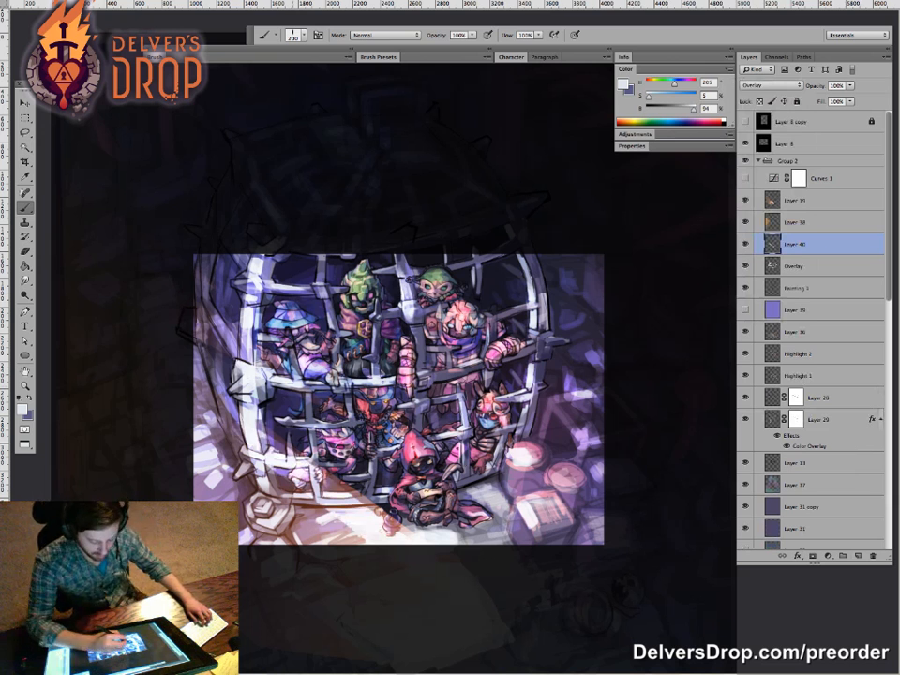
pyautogui.moveTo(480, 513); pyautogui.dragTo(373, 438)
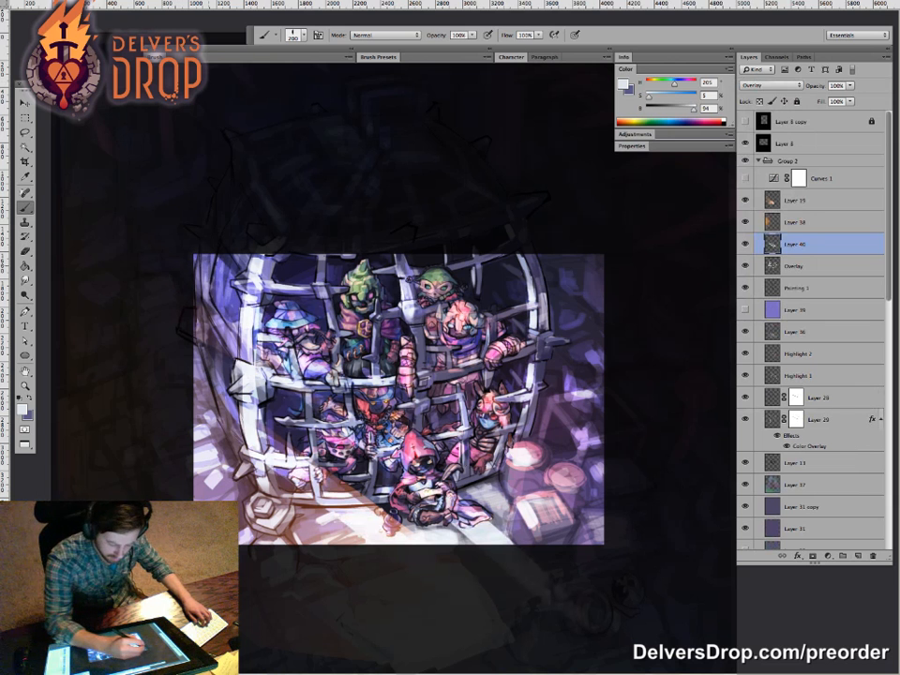
# Step: Examine the overall lighting of the cropped cage composition at a small scale, with the brush reduced to 125 px
pyautogui.press('z')
pyautogui.moveTo(579, 521); pyautogui.dragTo(515, 490)
pyautogui.moveTo(452, 441)
pyautogui.mouseDown()
pyautogui.moveTo(511, 431)
pyautogui.moveTo(465, 431)
pyautogui.mouseUp()
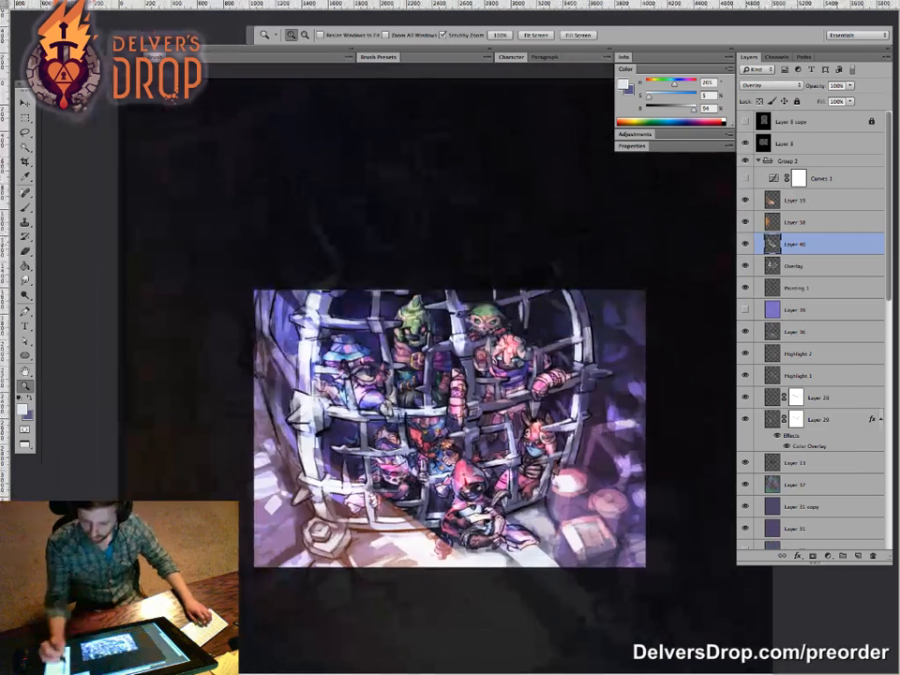
pyautogui.moveTo(553, 407); pyautogui.dragTo(413, 408)
pyautogui.moveTo(480, 414); pyautogui.dragTo(536, 414)
pyautogui.press('b')
pyautogui.press('[')
pyautogui.press('[')
pyautogui.press('[')
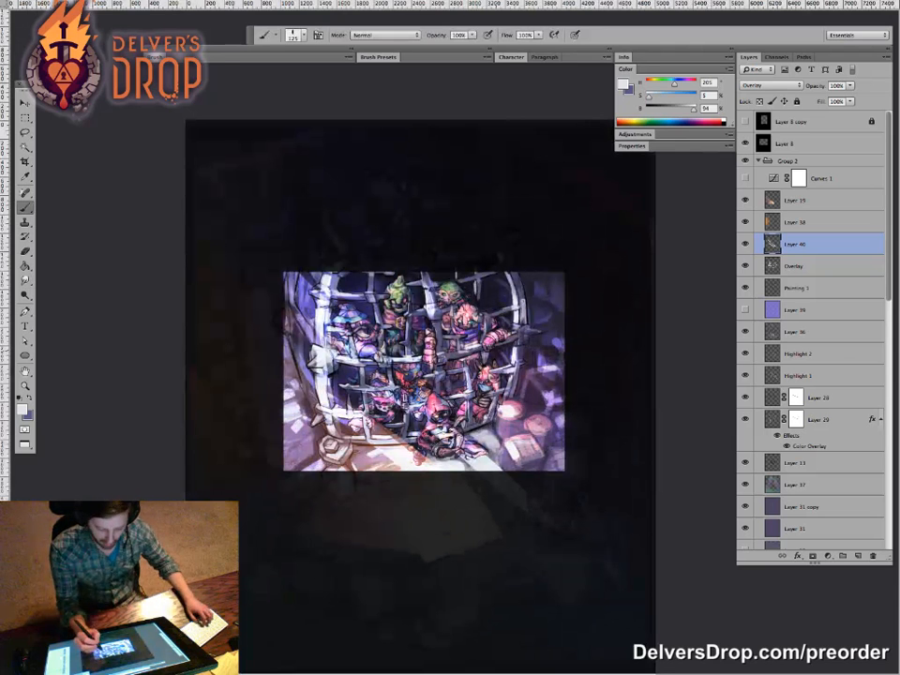
pyautogui.scroll(1, 424, 371)
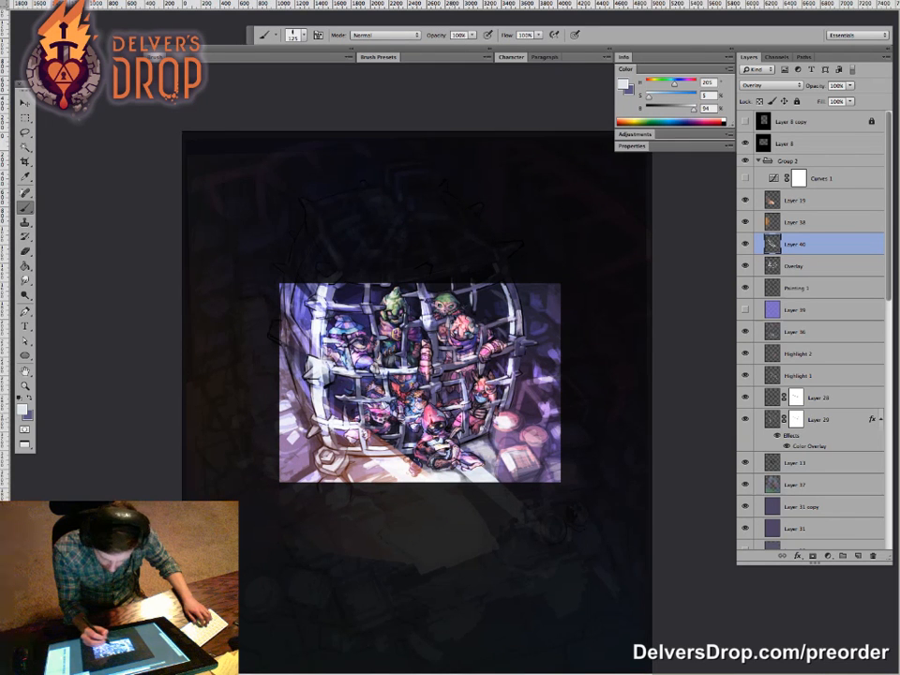
pyautogui.moveTo(413, 376); pyautogui.dragTo(378, 394)
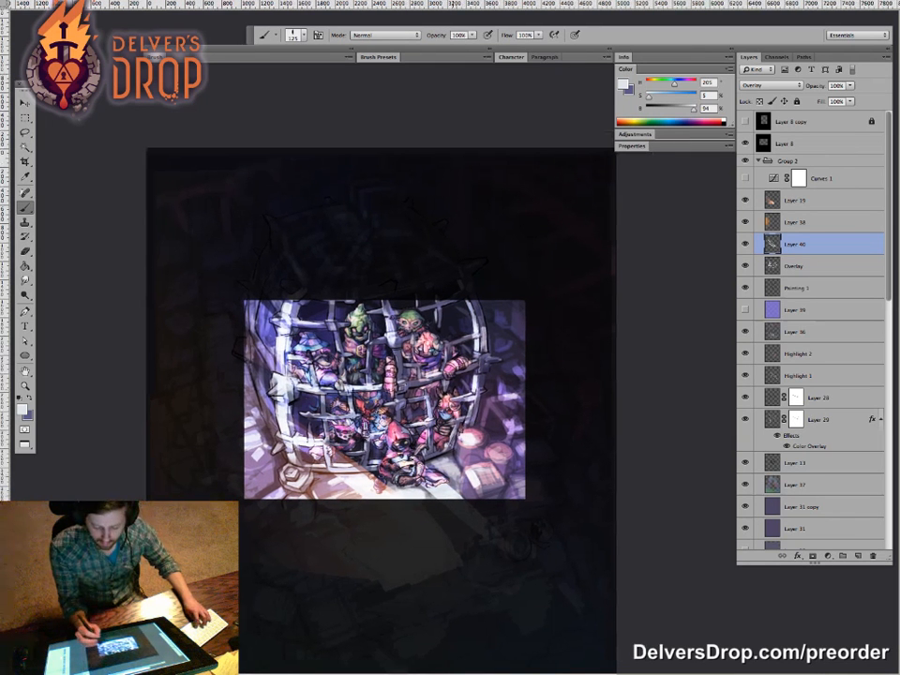
pyautogui.press('z')
pyautogui.press('b')
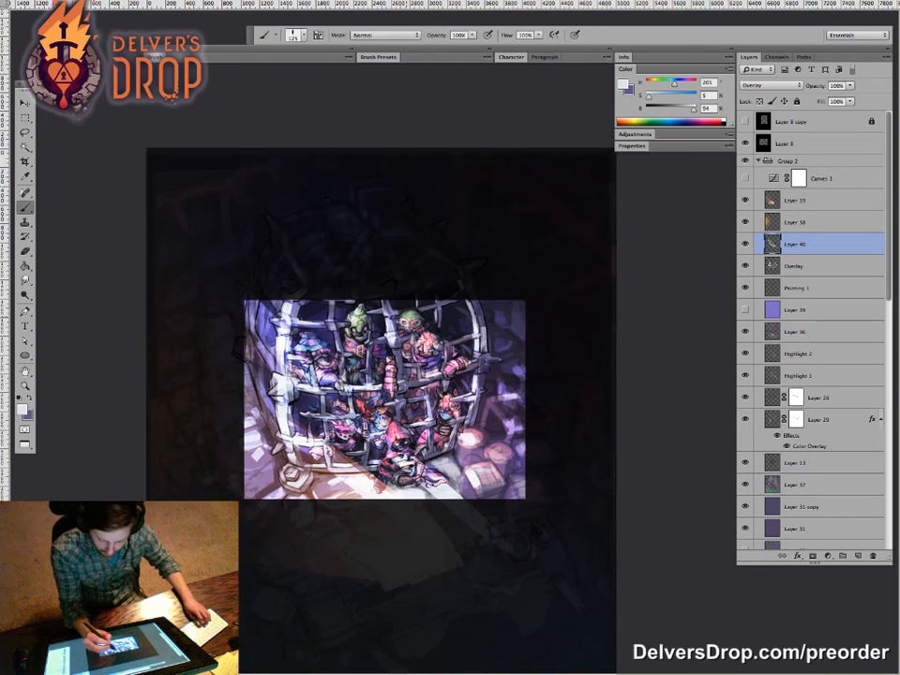
pyautogui.moveTo(375, 394); pyautogui.dragTo(385, 402)
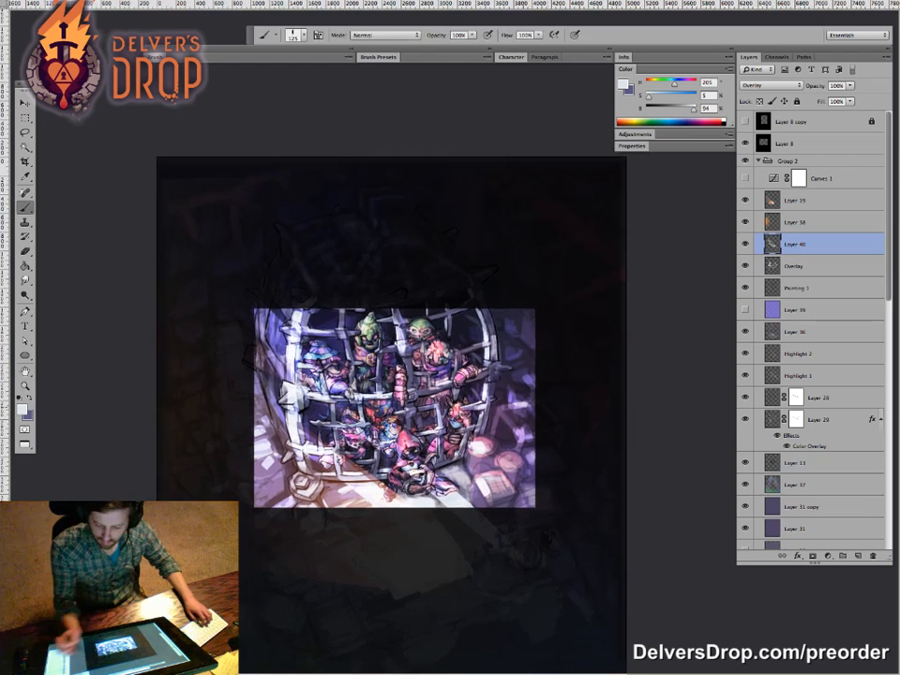
# Step: Hide Layer 40 and the Overlay layer to compare the composition without the added light at thumbnail size
pyautogui.press('z')
pyautogui.moveTo(464, 441); pyautogui.dragTo(435, 441)
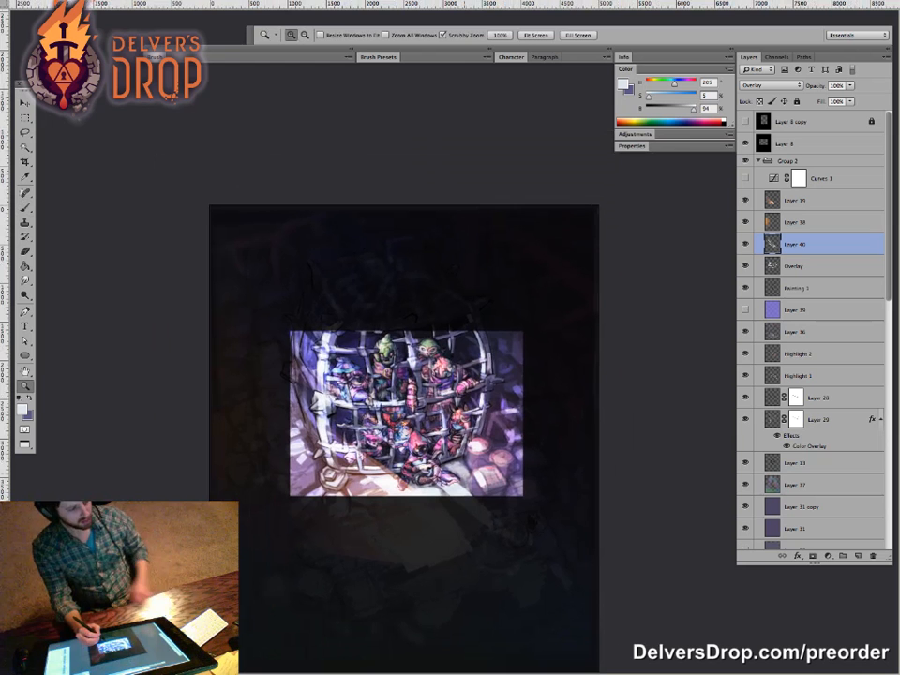
pyautogui.click(745, 243)
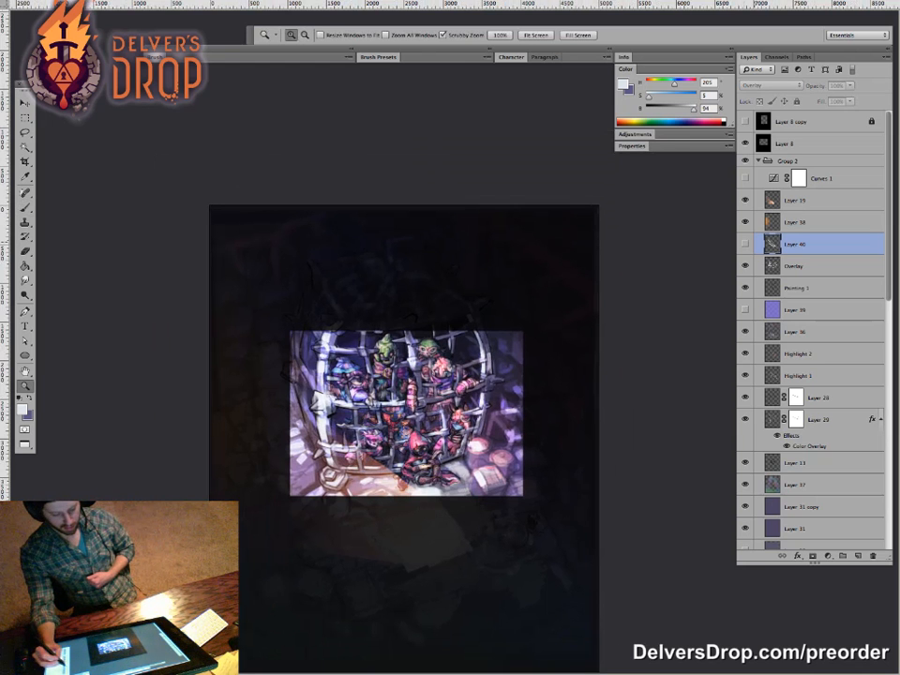
pyautogui.click(745, 266)
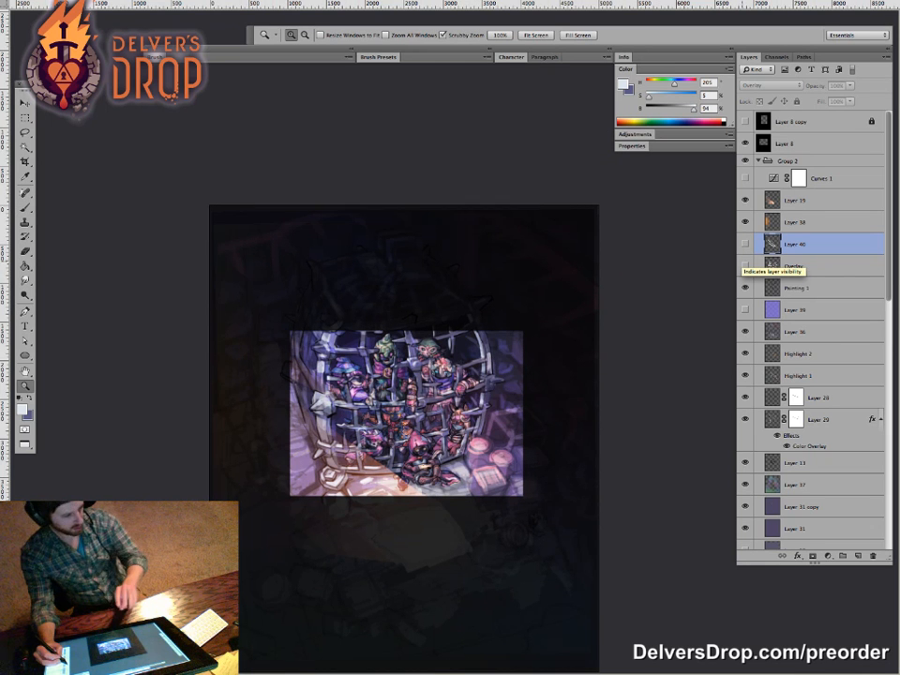
pyautogui.moveTo(468, 422); pyautogui.dragTo(320, 423)
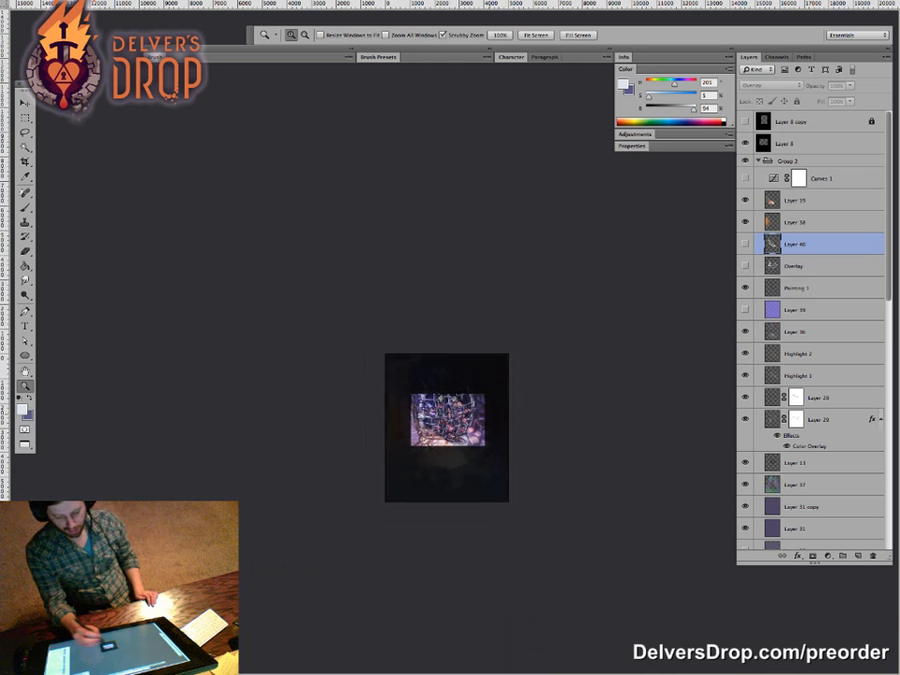
# Step: Compare the composition at thumbnail size with Layer 40 and the Overlay layer shown and hidden, leaving both visible
pyautogui.moveTo(745, 245); pyautogui.dragTo(745, 266)
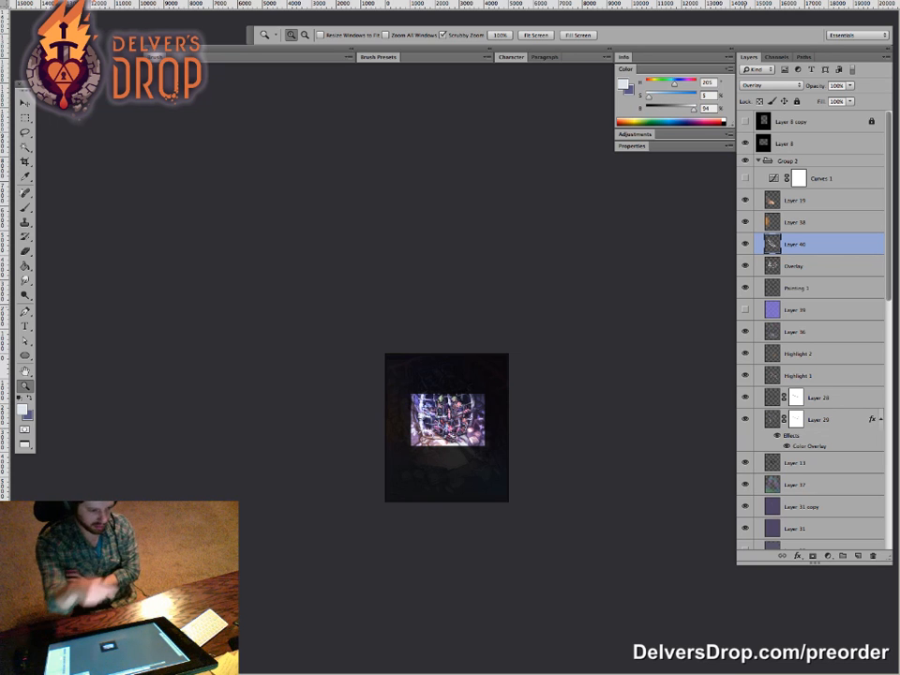
pyautogui.click(745, 244)
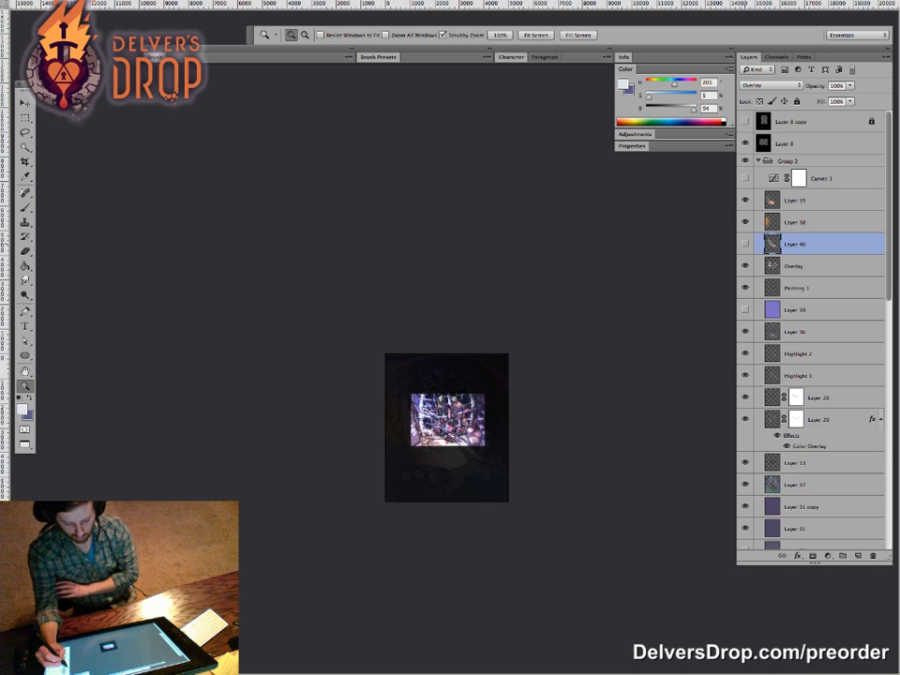
pyautogui.click(745, 266)
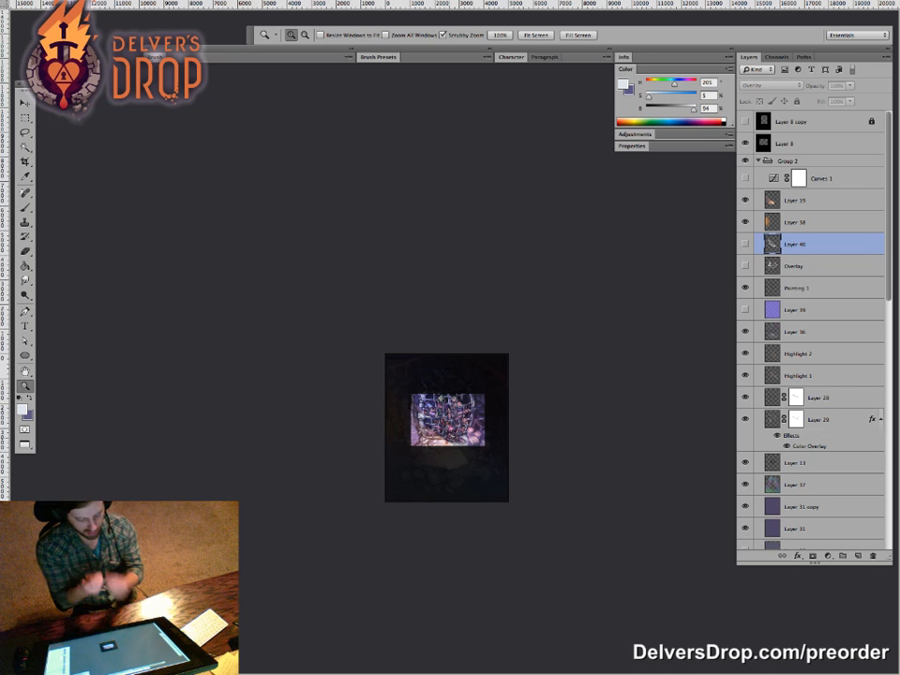
pyautogui.moveTo(745, 244); pyautogui.dragTo(745, 266)
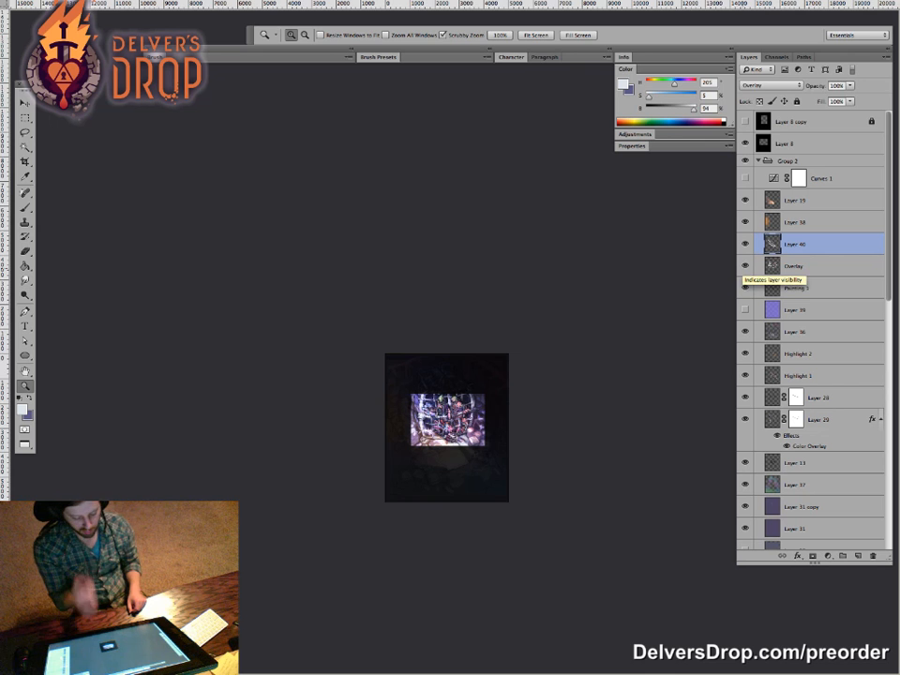
pyautogui.moveTo(445, 426); pyautogui.dragTo(539, 427)
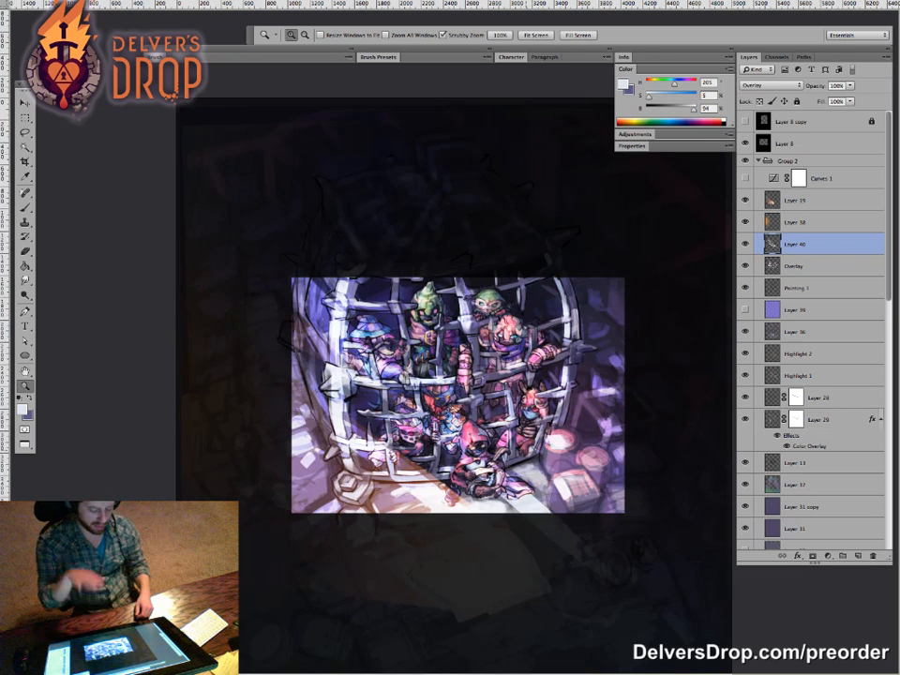
# Step: Add a new layer above Layer 40 in Color Burn blend mode and sample a dark blue from the cage interior for the brush
pyautogui.click(859, 555)
pyautogui.click(771, 86)
pyautogui.press('Up')
pyautogui.press('Up')
pyautogui.press('Up')
pyautogui.press('Up')
pyautogui.press('Up')
pyautogui.press('Up')
pyautogui.press('Up')
pyautogui.press('Up')
pyautogui.press('Up')
pyautogui.press('Up')
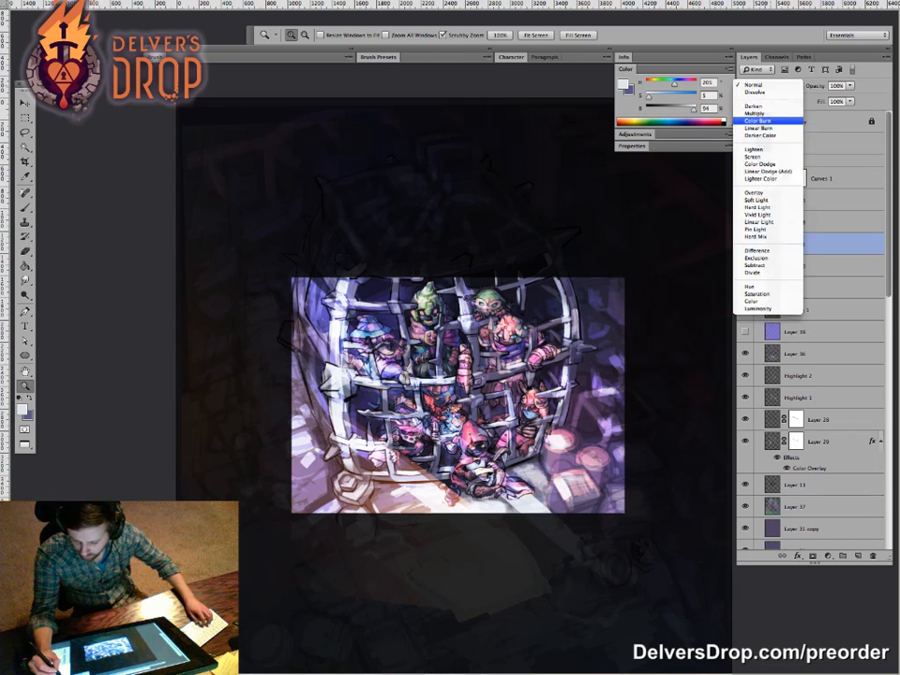
pyautogui.click(757, 121)
pyautogui.press('b')
pyautogui.keyDown('alt'); pyautogui.click(558, 306); pyautogui.keyUp('alt')
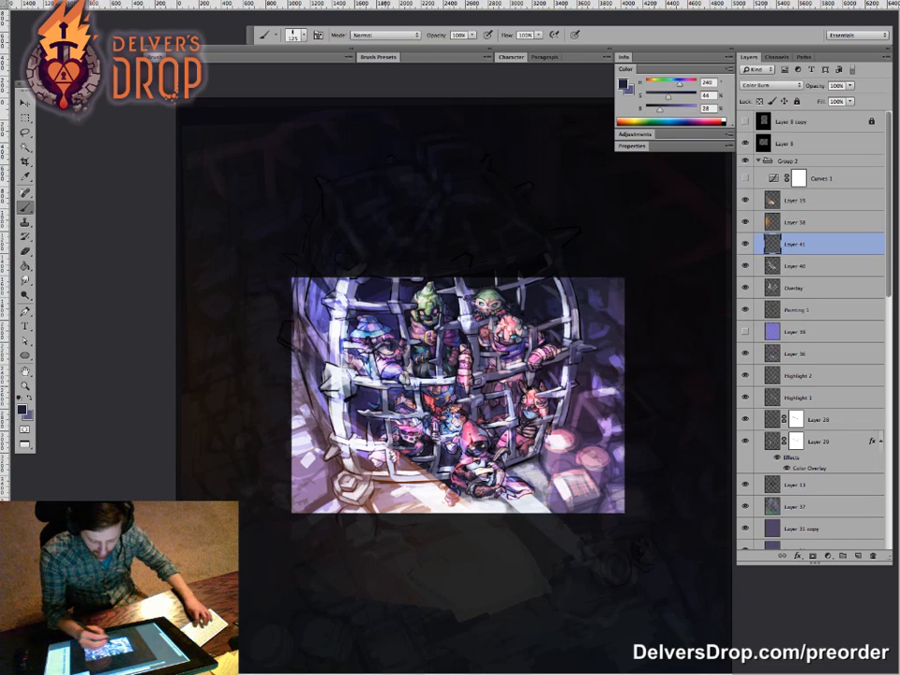
# Step: Try dark burn dabs in the lower gaps between the cage bars with the sampled colour
pyautogui.moveTo(362, 391)
pyautogui.mouseDown()
pyautogui.moveTo(355, 401)
pyautogui.moveTo(366, 401)
pyautogui.mouseUp()
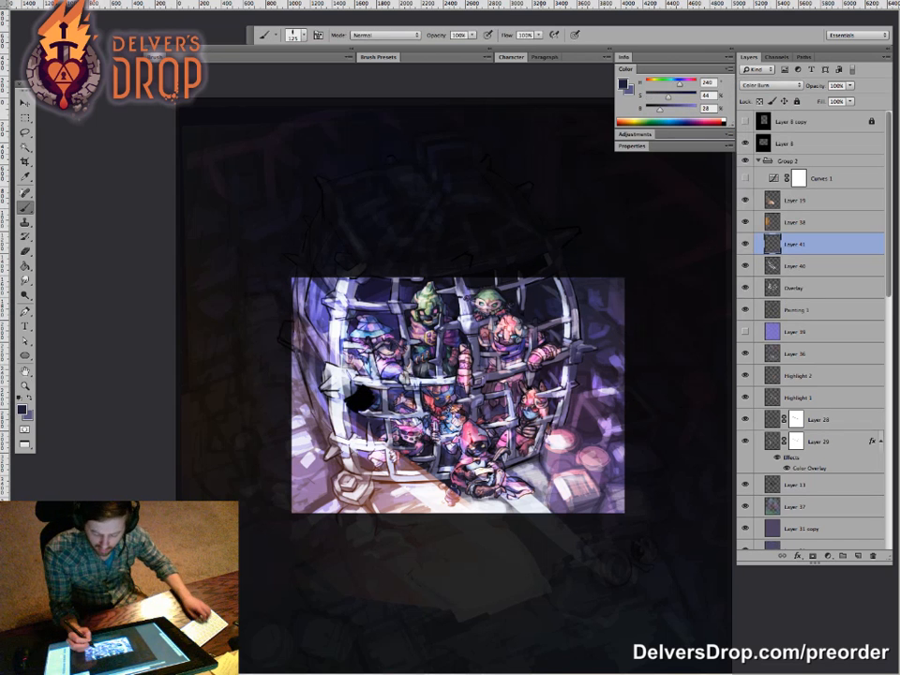
pyautogui.moveTo(488, 406); pyautogui.dragTo(497, 417)
pyautogui.press('alt+super+z')
pyautogui.press('alt+super+z')
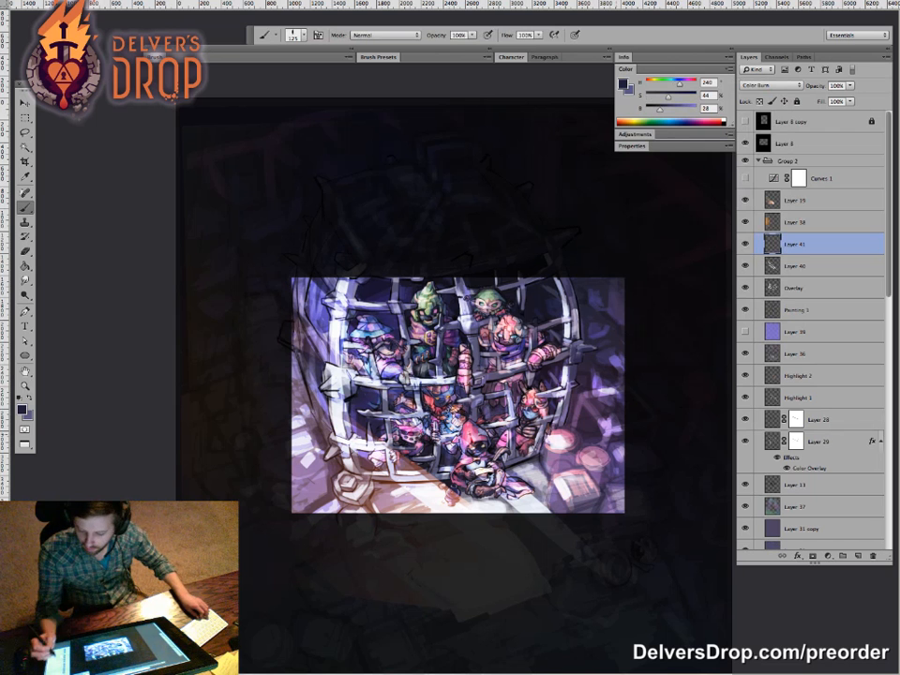
# Step: Set the brush colour's brightness to 56% and burn blue shadows into the upper cage and around the upper prisoners
pyautogui.click(674, 110)
pyautogui.moveTo(350, 290)
pyautogui.mouseDown()
pyautogui.moveTo(344, 304)
pyautogui.moveTo(369, 304)
pyautogui.moveTo(376, 329)
pyautogui.mouseUp()
pyautogui.press('alt+super+z')
pyautogui.press('alt+super+z')
pyautogui.moveTo(400, 272); pyautogui.dragTo(415, 287)
pyautogui.moveTo(409, 245)
pyautogui.mouseDown()
pyautogui.moveTo(418, 257)
pyautogui.moveTo(412, 244)
pyautogui.moveTo(361, 253)
pyautogui.moveTo(369, 272)
pyautogui.mouseUp()
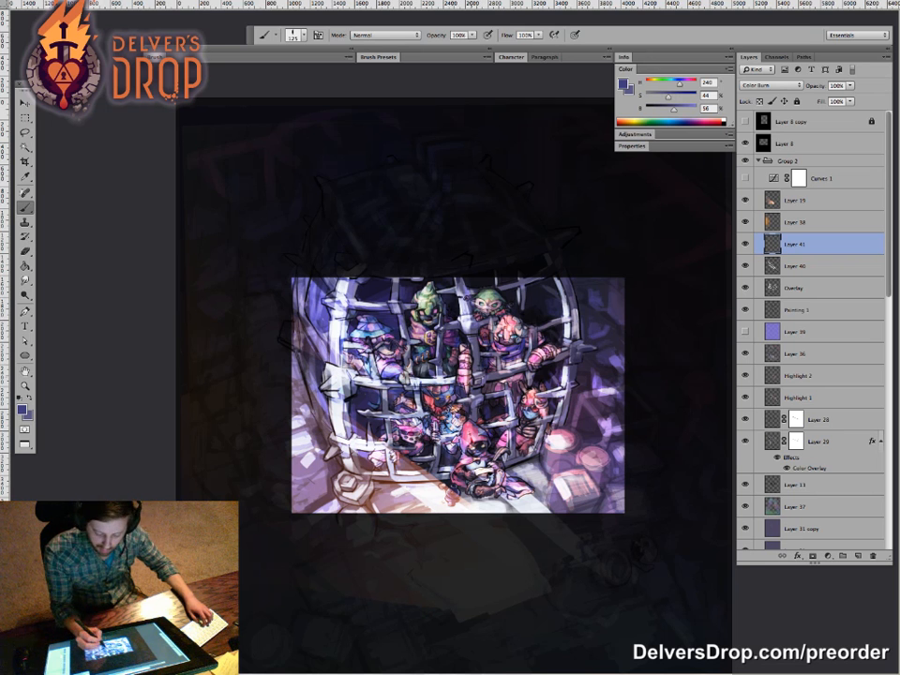
pyautogui.moveTo(338, 236); pyautogui.dragTo(355, 239)
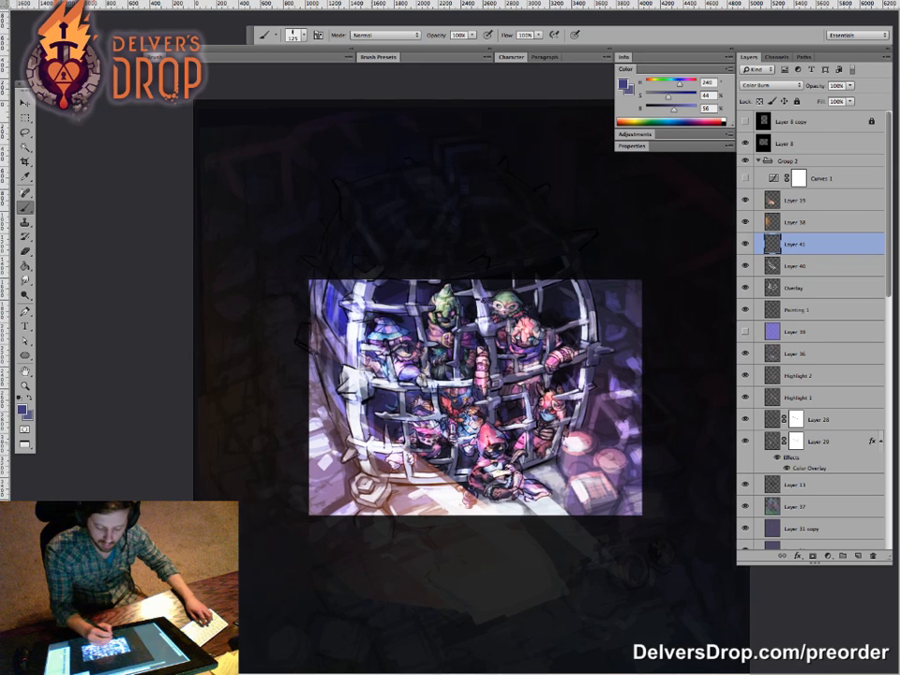
# Step: Burn deeper shadows along the cage's left side and into the gaps between the prisoners
pyautogui.moveTo(277, 293)
pyautogui.mouseDown()
pyautogui.moveTo(300, 309)
pyautogui.moveTo(280, 274)
pyautogui.moveTo(312, 252)
pyautogui.moveTo(318, 276)
pyautogui.mouseUp()
pyautogui.moveTo(299, 316)
pyautogui.mouseDown()
pyautogui.moveTo(281, 356)
pyautogui.moveTo(334, 356)
pyautogui.mouseUp()
pyautogui.moveTo(328, 336); pyautogui.dragTo(349, 351)
pyautogui.moveTo(348, 340)
pyautogui.mouseDown()
pyautogui.moveTo(360, 349)
pyautogui.moveTo(342, 326)
pyautogui.moveTo(306, 309)
pyautogui.mouseUp()
pyautogui.moveTo(325, 302)
pyautogui.mouseDown()
pyautogui.moveTo(313, 309)
pyautogui.moveTo(326, 283)
pyautogui.moveTo(354, 301)
pyautogui.moveTo(353, 340)
pyautogui.moveTo(382, 362)
pyautogui.mouseUp()
pyautogui.moveTo(412, 328); pyautogui.dragTo(386, 340)
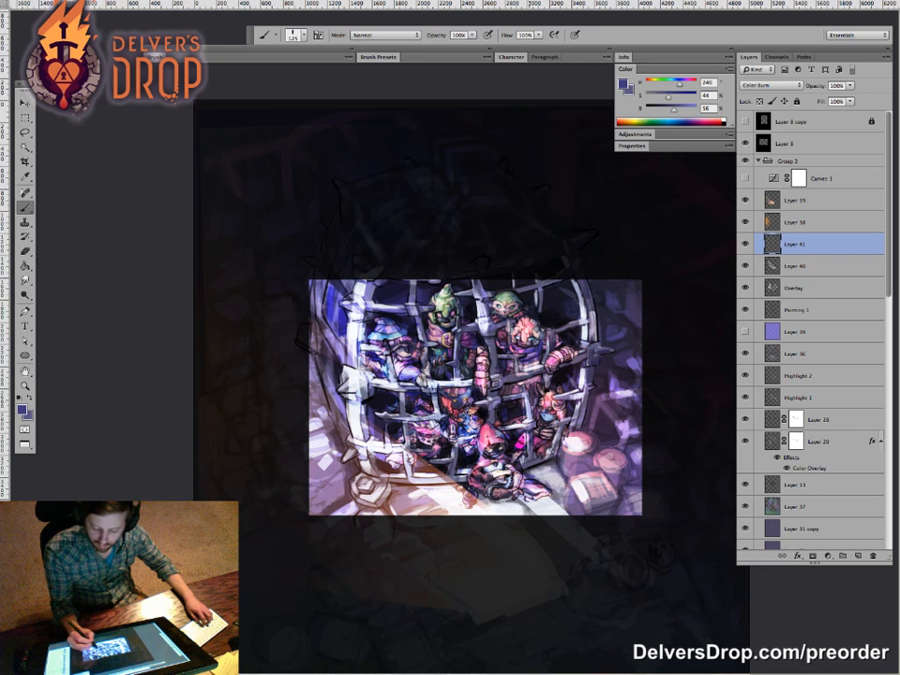
# Step: Evaluate the burn and overlay effects at thumbnail size by hiding Layer 41, Layer 40 and Overlay and restoring them one by one
pyautogui.press('z')
pyautogui.moveTo(556, 449); pyautogui.dragTo(487, 450)
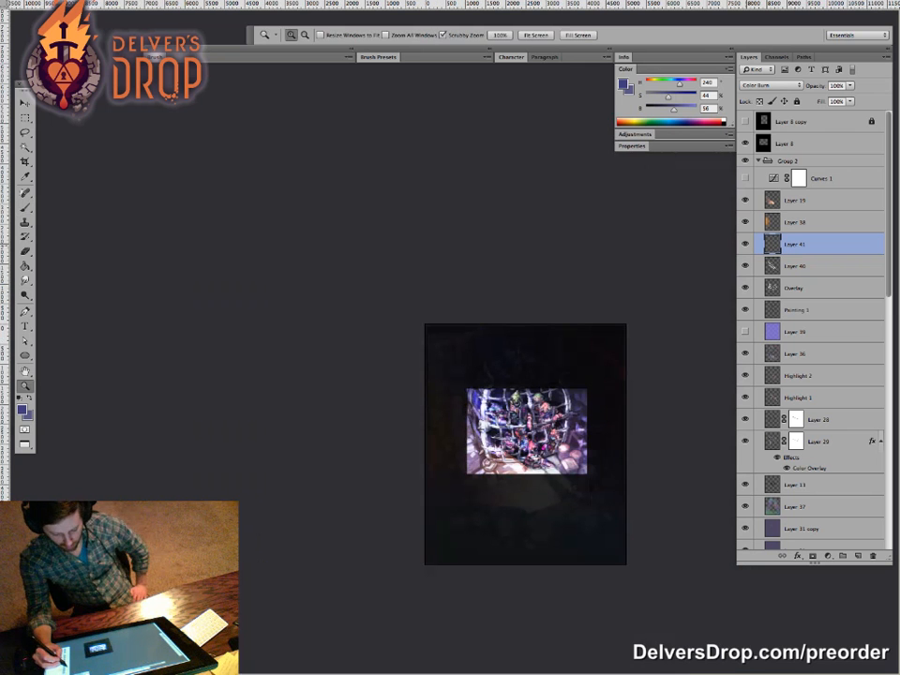
pyautogui.moveTo(745, 244); pyautogui.dragTo(745, 288)
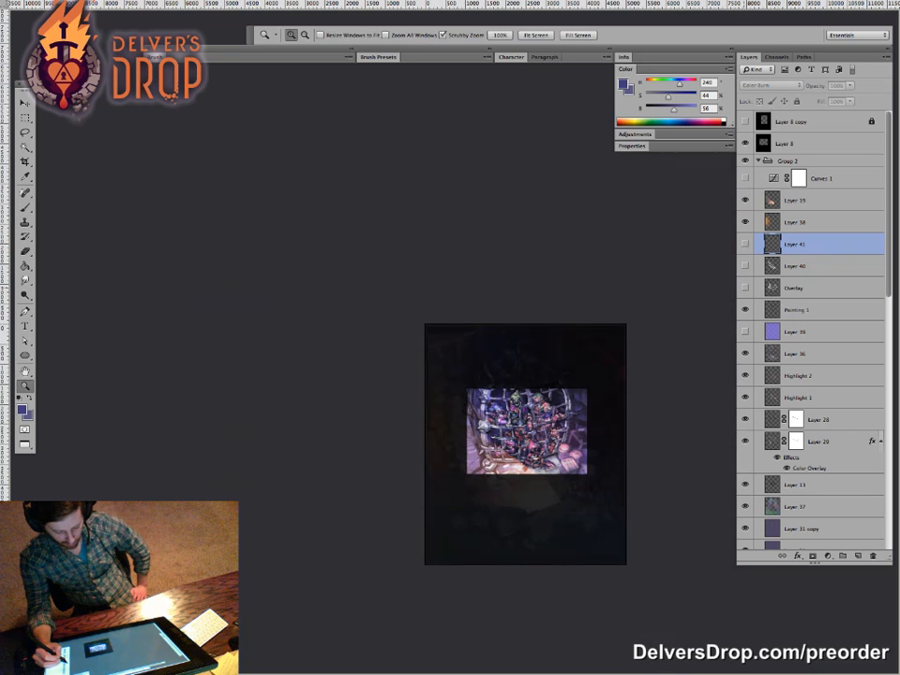
pyautogui.click(745, 288)
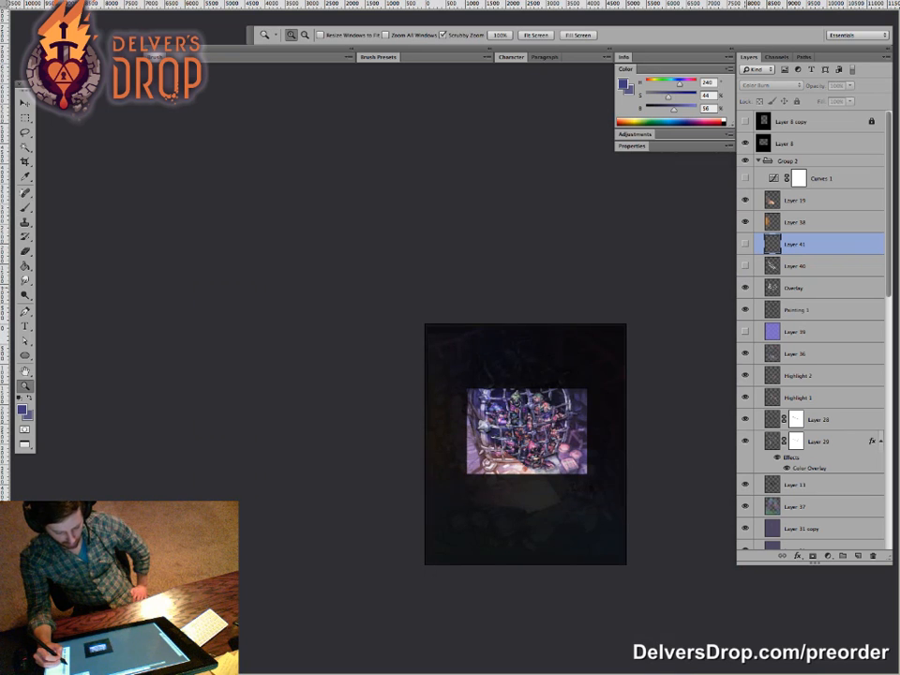
pyautogui.click(745, 266)
pyautogui.click(745, 244)
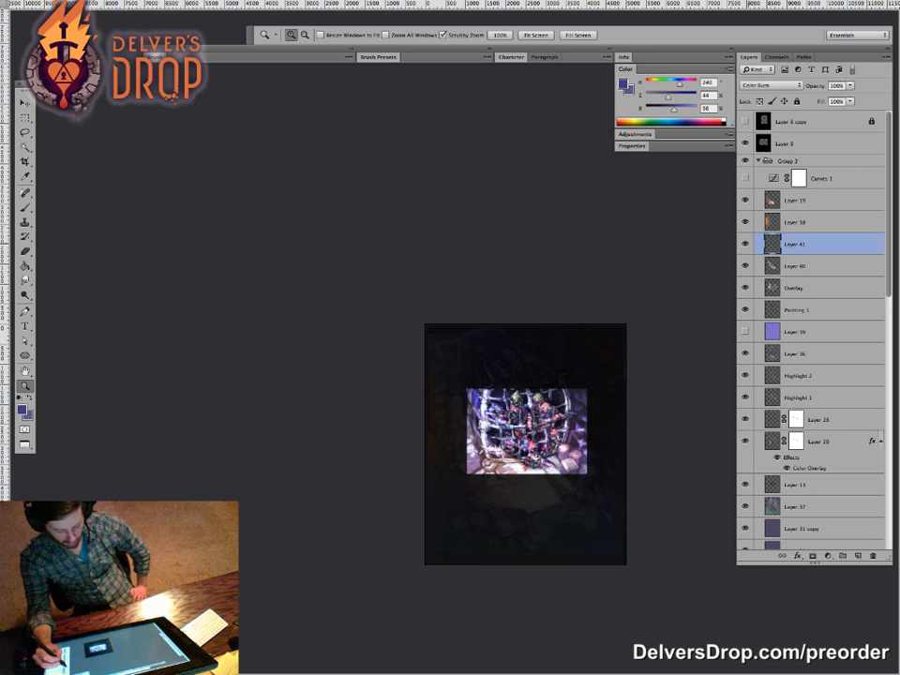
pyautogui.moveTo(532, 448); pyautogui.dragTo(489, 434)
pyautogui.moveTo(509, 474)
pyautogui.mouseDown()
pyautogui.moveTo(543, 473)
pyautogui.moveTo(541, 483)
pyautogui.moveTo(543, 473)
pyautogui.moveTo(528, 473)
pyautogui.moveTo(557, 473)
pyautogui.moveTo(514, 474)
pyautogui.mouseUp()
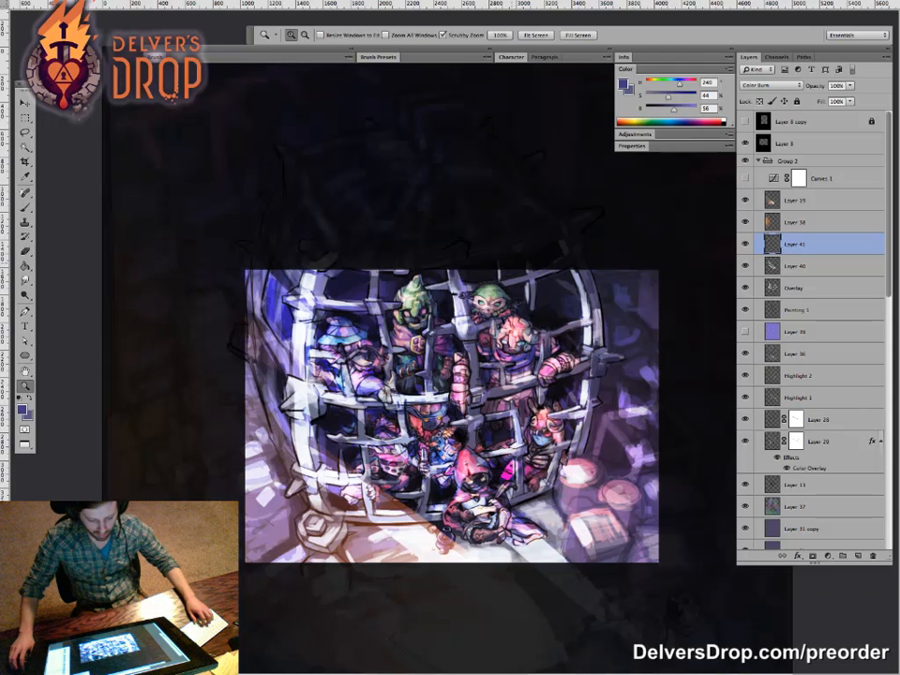
# Step: Compare the enlarged cage scene with Layer 41, Layer 40 and Overlay switched off and on, with Layer 19 hidden
pyautogui.moveTo(460, 438); pyautogui.dragTo(445, 395)
pyautogui.moveTo(745, 244); pyautogui.dragTo(745, 287)
pyautogui.moveTo(446, 395); pyautogui.dragTo(412, 342)
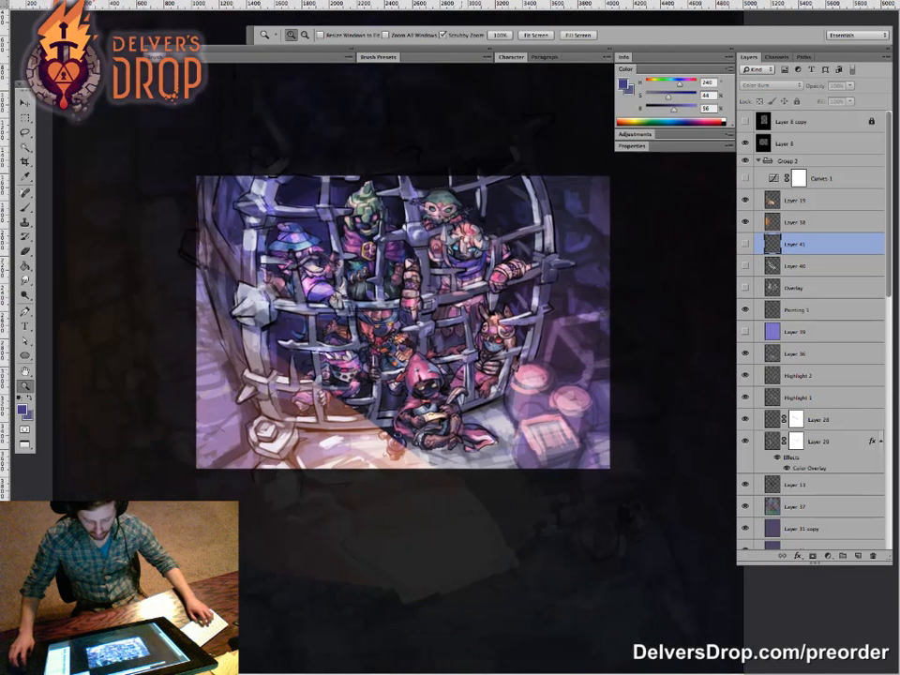
pyautogui.click(745, 266)
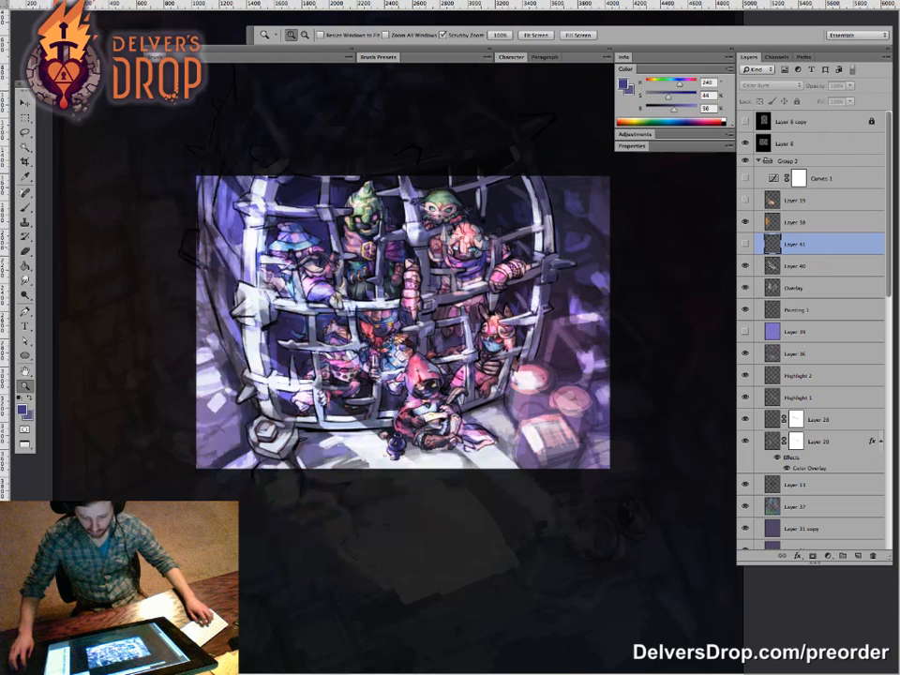
pyautogui.click(745, 244)
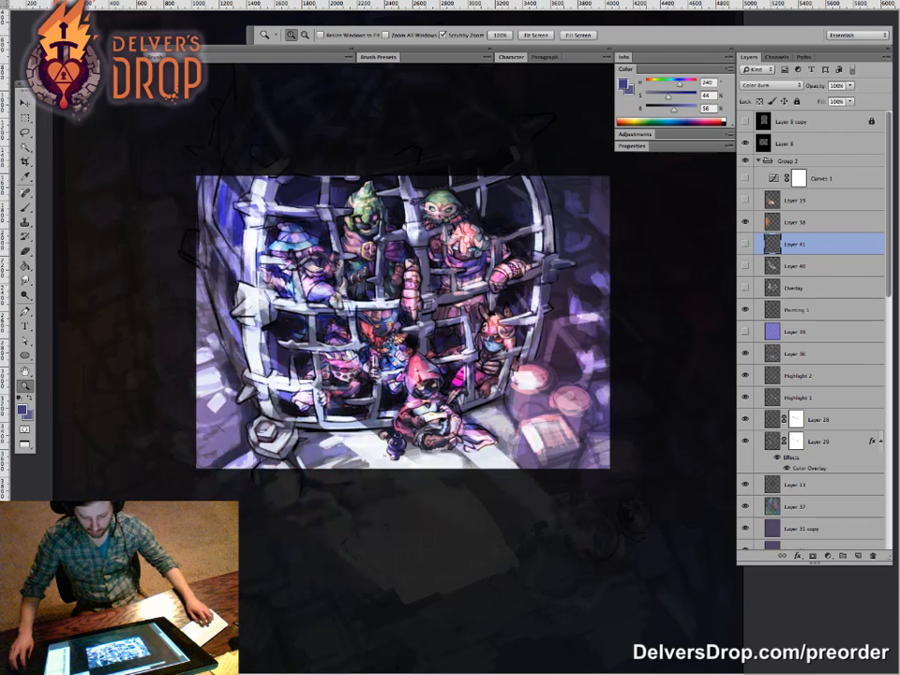
pyautogui.moveTo(745, 244)
pyautogui.mouseDown()
pyautogui.moveTo(745, 266)
pyautogui.moveTo(745, 243)
pyautogui.mouseUp()
pyautogui.moveTo(452, 319); pyautogui.dragTo(477, 348)
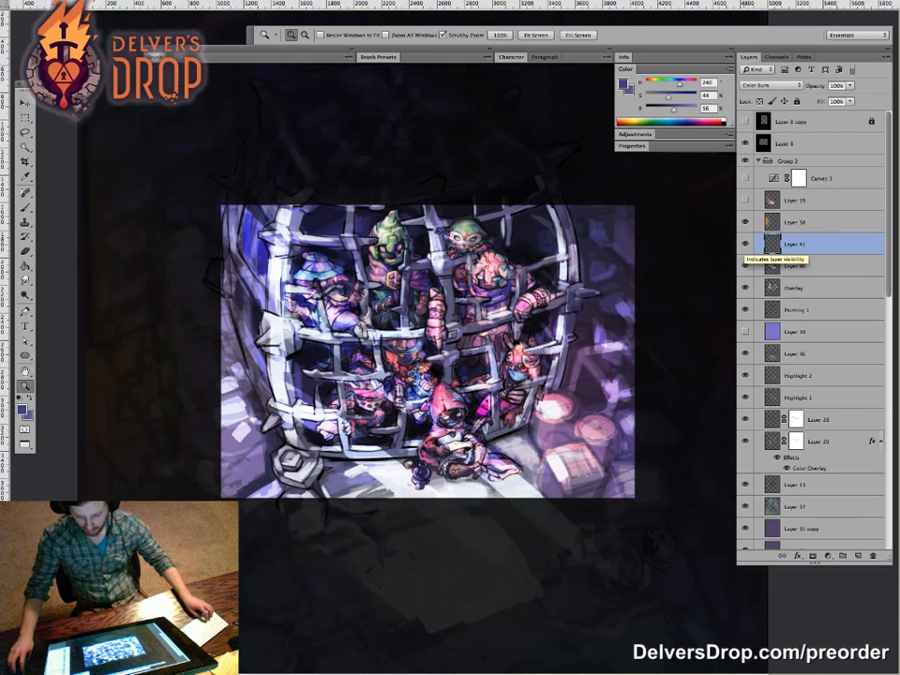
# Step: Hide Layer 41, Layer 40 and Overlay and inspect the base painting without the interface around it
pyautogui.moveTo(745, 243); pyautogui.dragTo(745, 288)
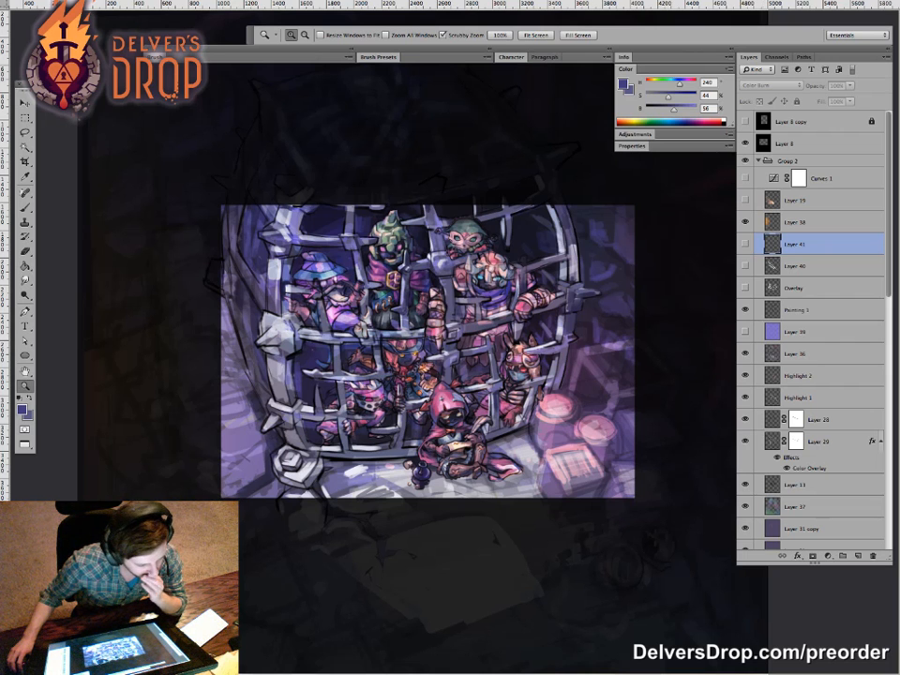
pyautogui.press('Tab')
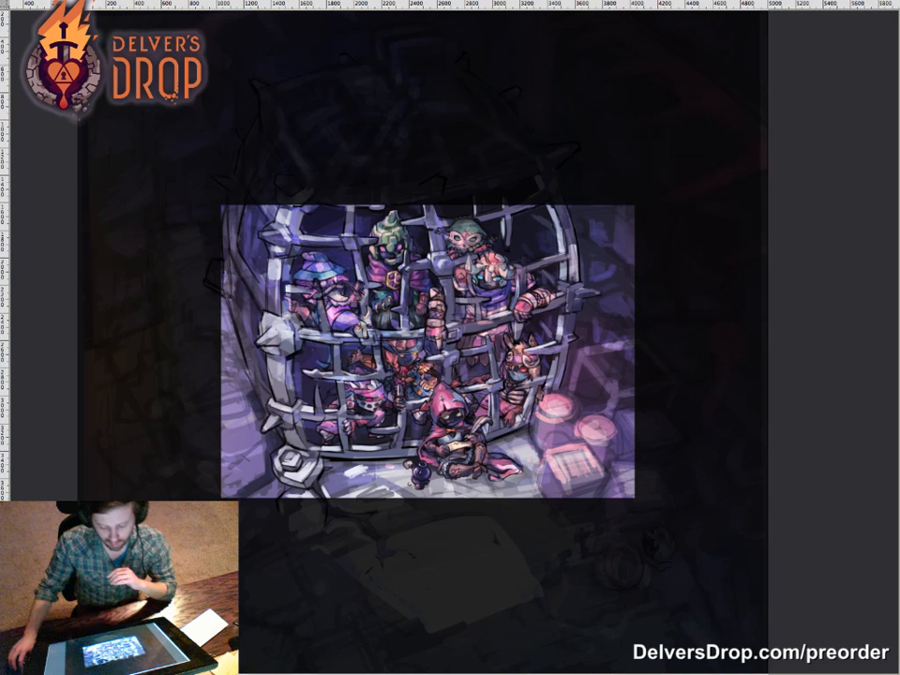
pyautogui.press('Tab')
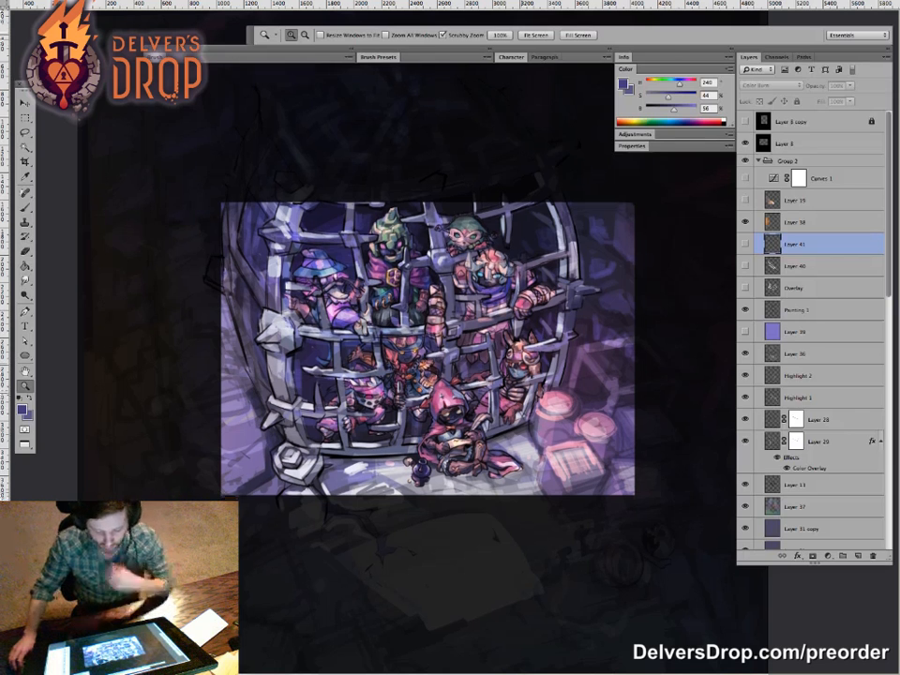
# Step: Bring the whole canvas into view and replace the landscape Layer 8 crop mask with Layer 8 copy
pyautogui.moveTo(484, 389); pyautogui.dragTo(426, 389)
pyautogui.moveTo(522, 349); pyautogui.dragTo(452, 342)
pyautogui.press('v')
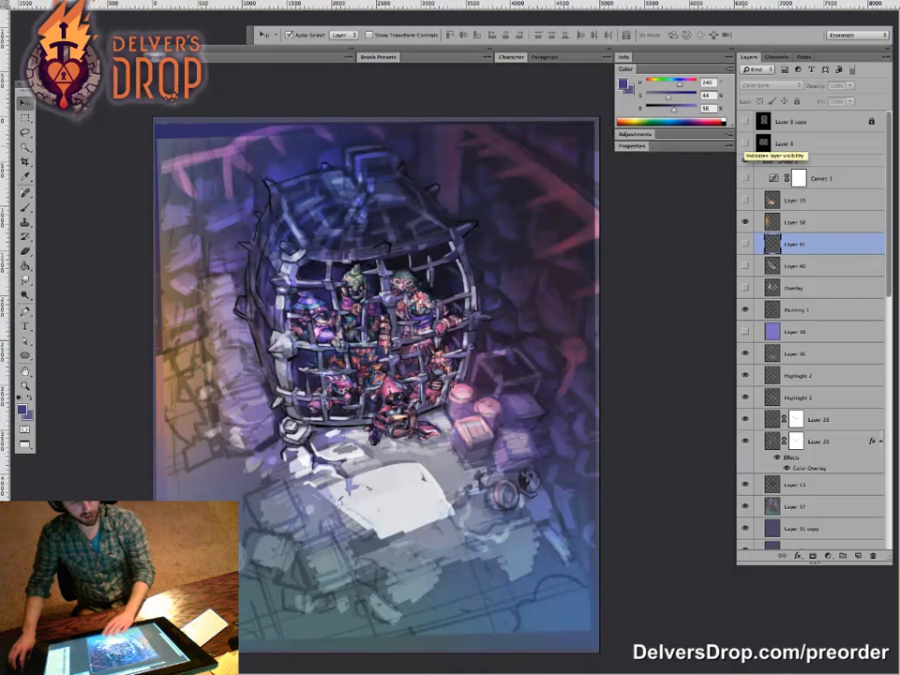
pyautogui.click(745, 143)
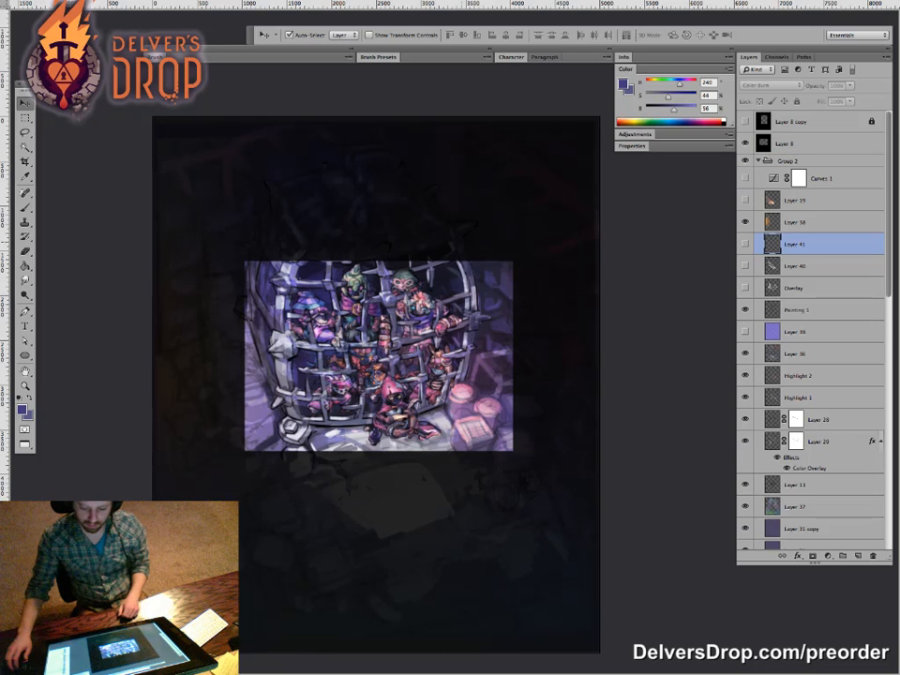
pyautogui.click(745, 122)
pyautogui.click(745, 144)
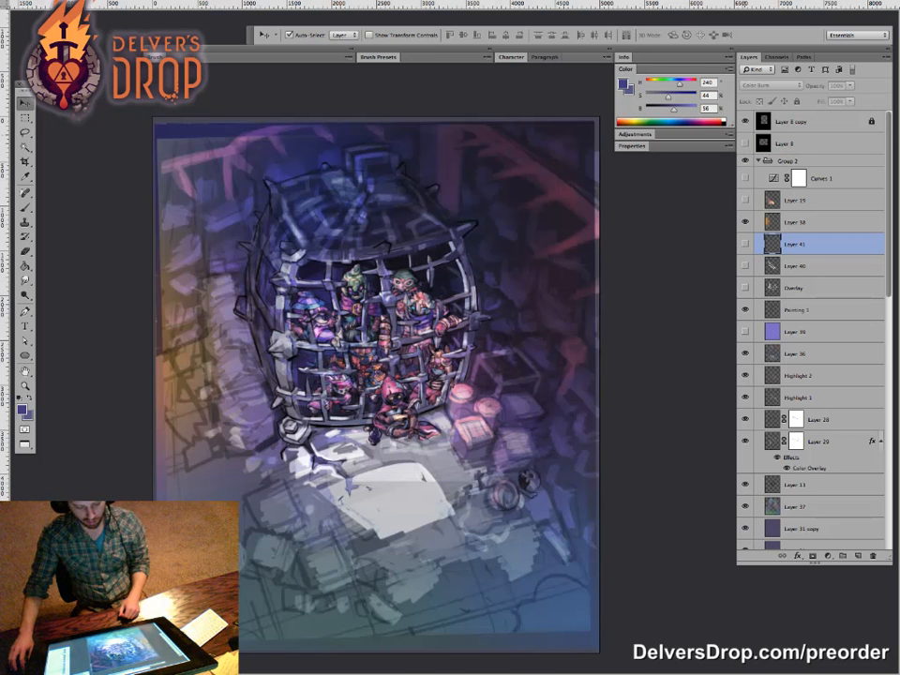
# Step: Unlock Layer 8 copy and raise its opacity to 100%
pyautogui.click(791, 121)
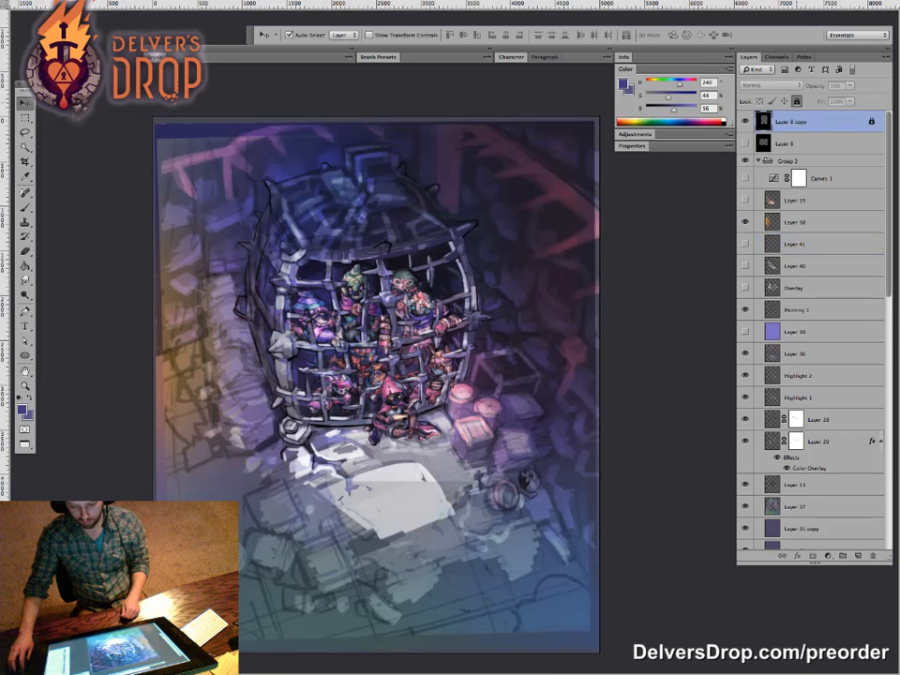
pyautogui.click(796, 101)
pyautogui.click(850, 86)
pyautogui.moveTo(835, 97); pyautogui.dragTo(884, 96)
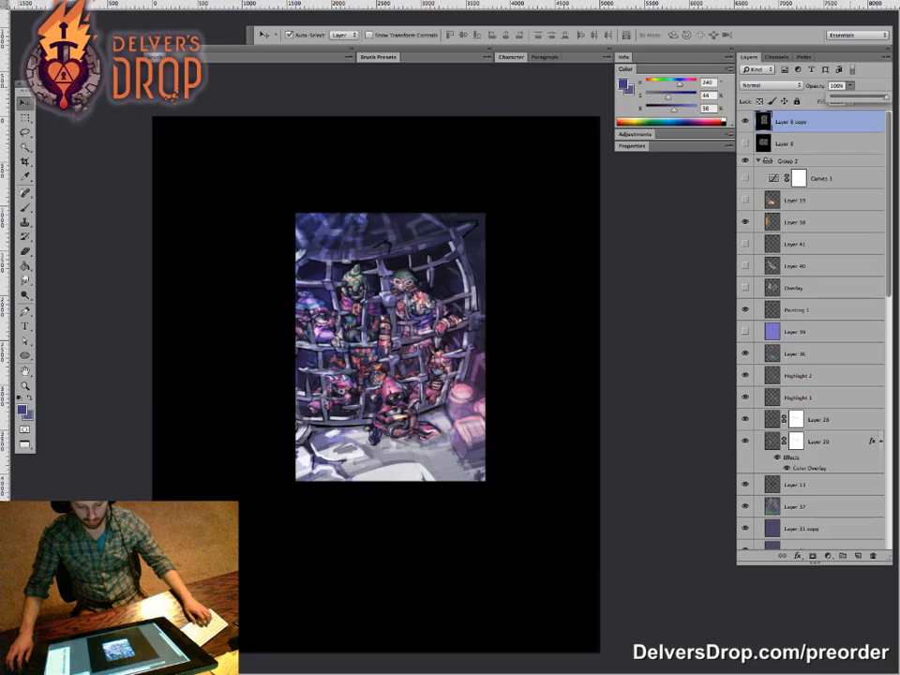
# Step: Shift the portrait crop mask left and slightly down to frame the caged prisoners and the seated figure
pyautogui.moveTo(535, 323); pyautogui.dragTo(518, 321)
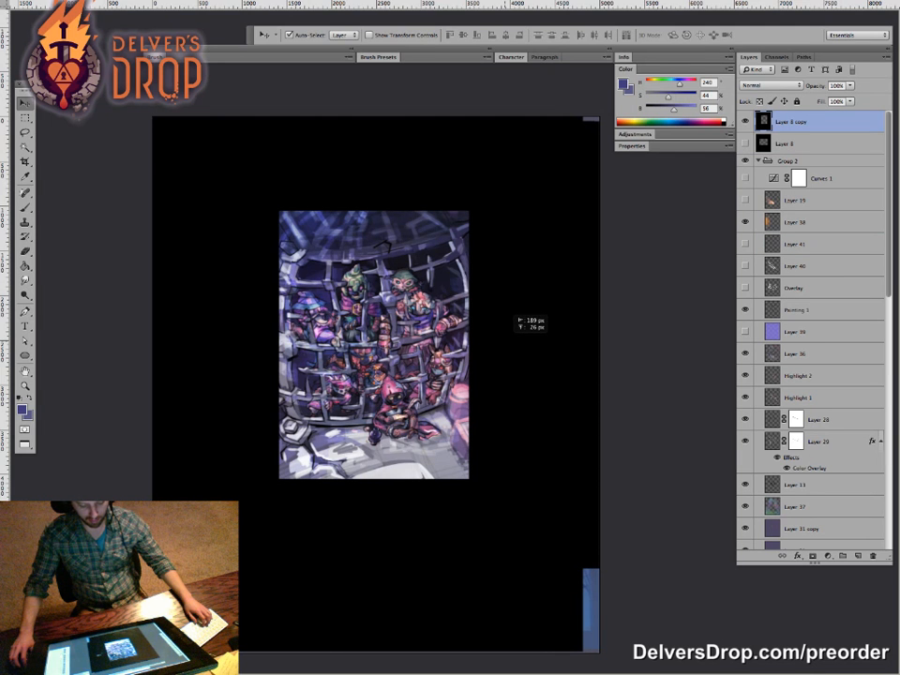
pyautogui.press('g')
pyautogui.moveTo(523, 358); pyautogui.dragTo(529, 356)
pyautogui.press('v')
pyautogui.moveTo(539, 344); pyautogui.dragTo(539, 353)
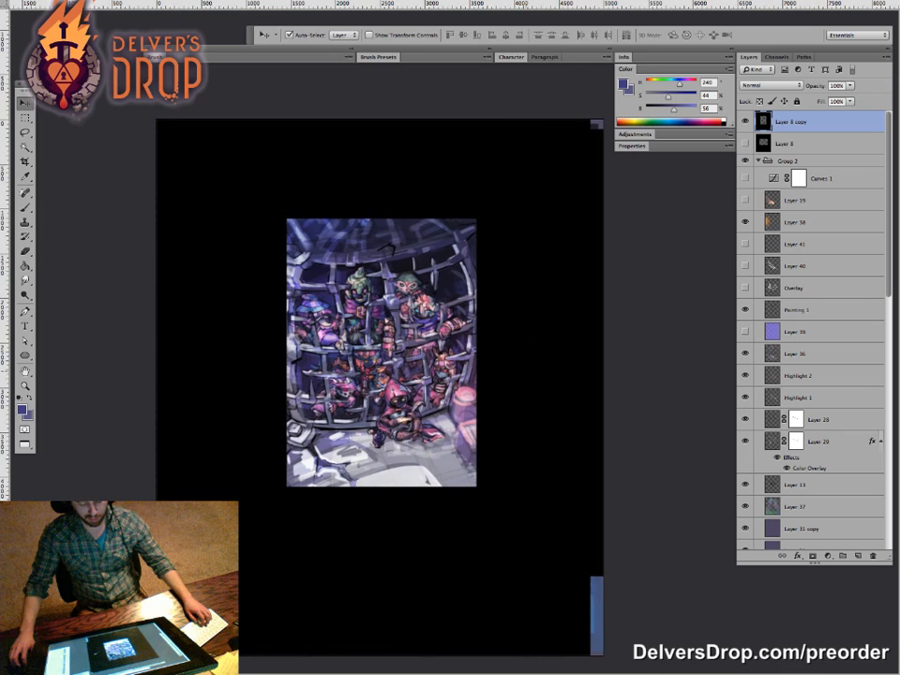
# Step: Fill the uncovered strips at the mask's right edge with sampled black, using a contiguous Paint Bucket fill at 100% opacity
pyautogui.press('g')
pyautogui.keyDown('alt'); pyautogui.click(544, 366); pyautogui.keyUp('alt')
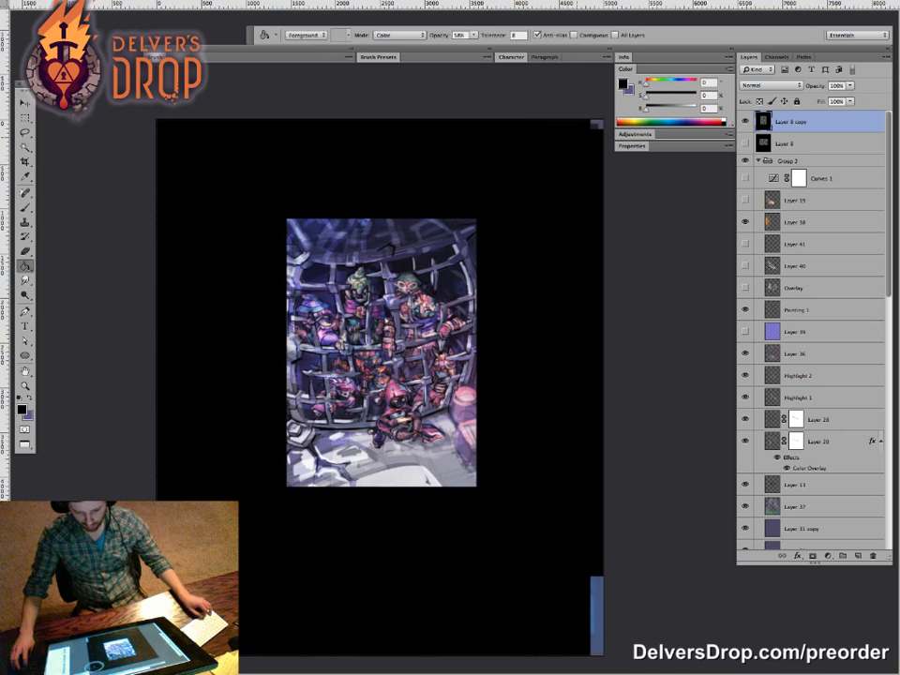
pyautogui.click(594, 609)
pyautogui.hotkey('ctrl', 'z')
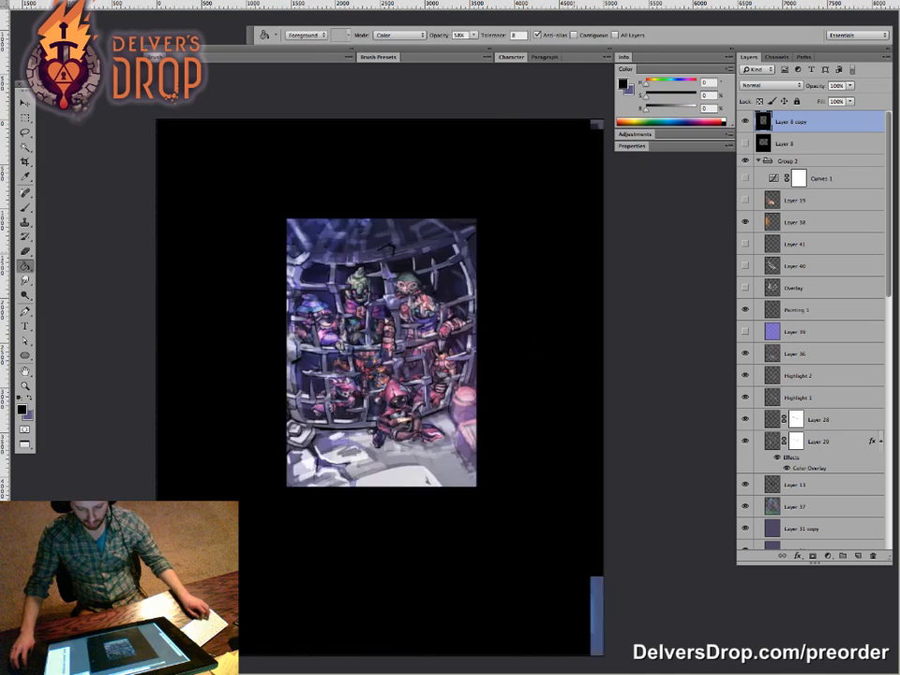
pyautogui.click(573, 35)
pyautogui.moveTo(475, 35); pyautogui.dragTo(511, 40)
pyautogui.click(597, 124)
pyautogui.click(597, 609)
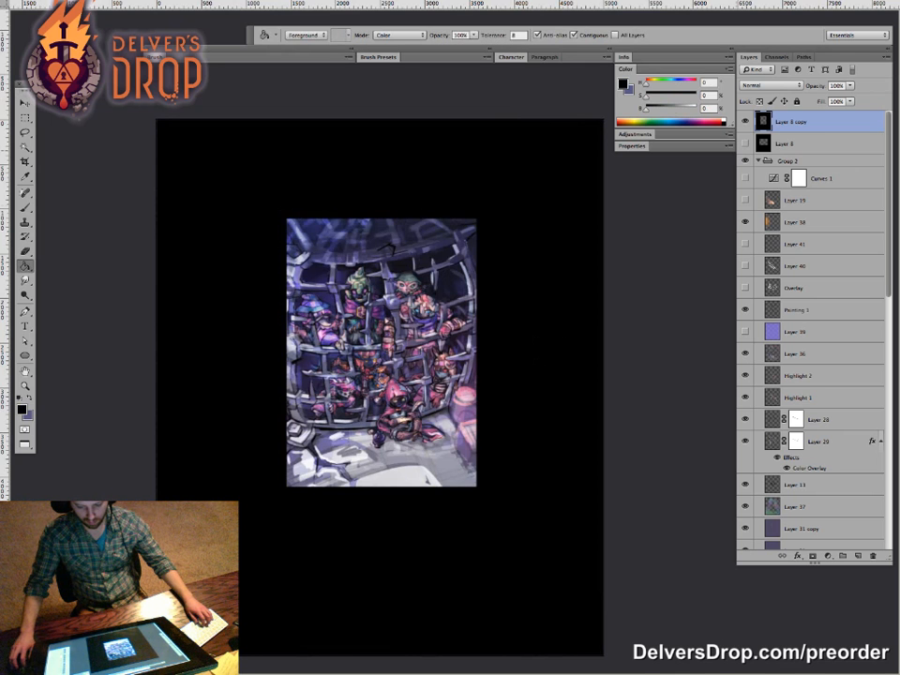
# Step: Hide Layer 8 copy and show the landscape Layer 8 crop mask again
pyautogui.click(745, 121)
pyautogui.click(745, 144)
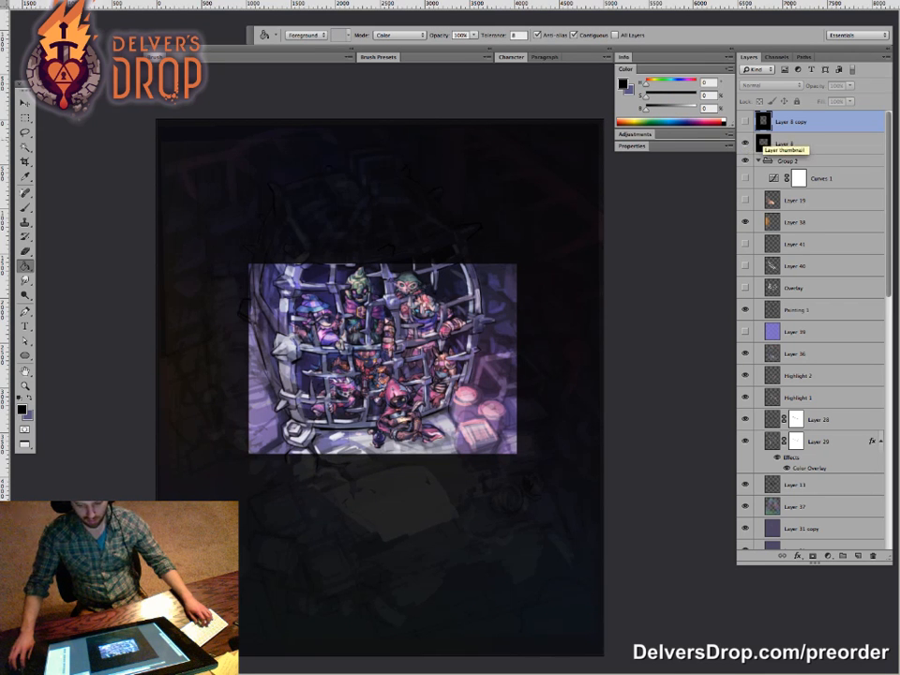
# Step: Hide the landscape Layer 8 mask and show the portrait Layer 8 copy, judging its framing at several zoom levels
pyautogui.click(761, 142)
pyautogui.click(850, 85)
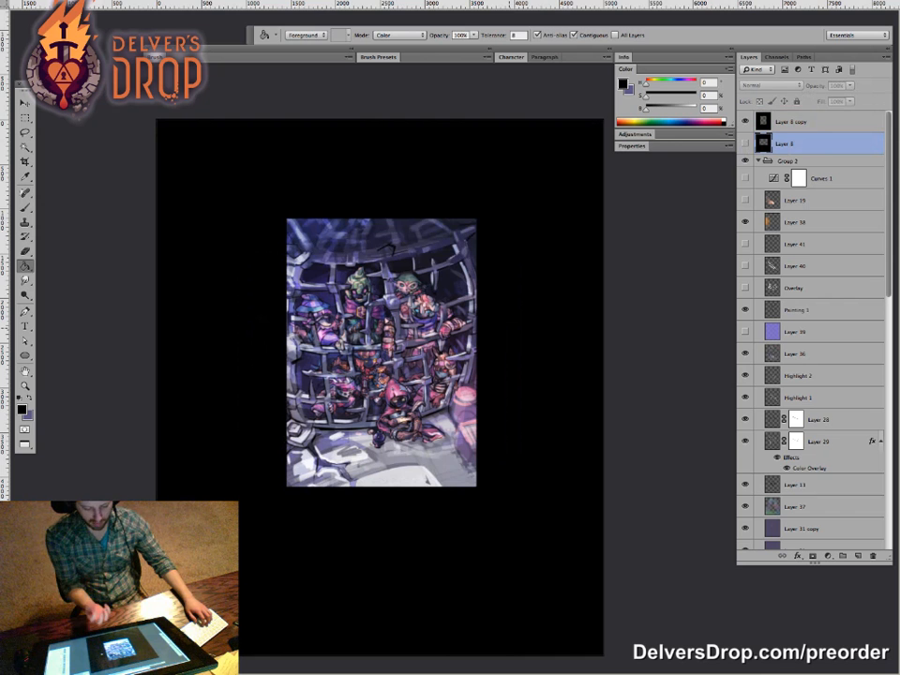
pyautogui.press('z')
pyautogui.moveTo(407, 371)
pyautogui.mouseDown()
pyautogui.moveTo(418, 371)
pyautogui.moveTo(407, 395)
pyautogui.moveTo(444, 365)
pyautogui.moveTo(403, 396)
pyautogui.mouseUp()
pyautogui.click(403, 315)
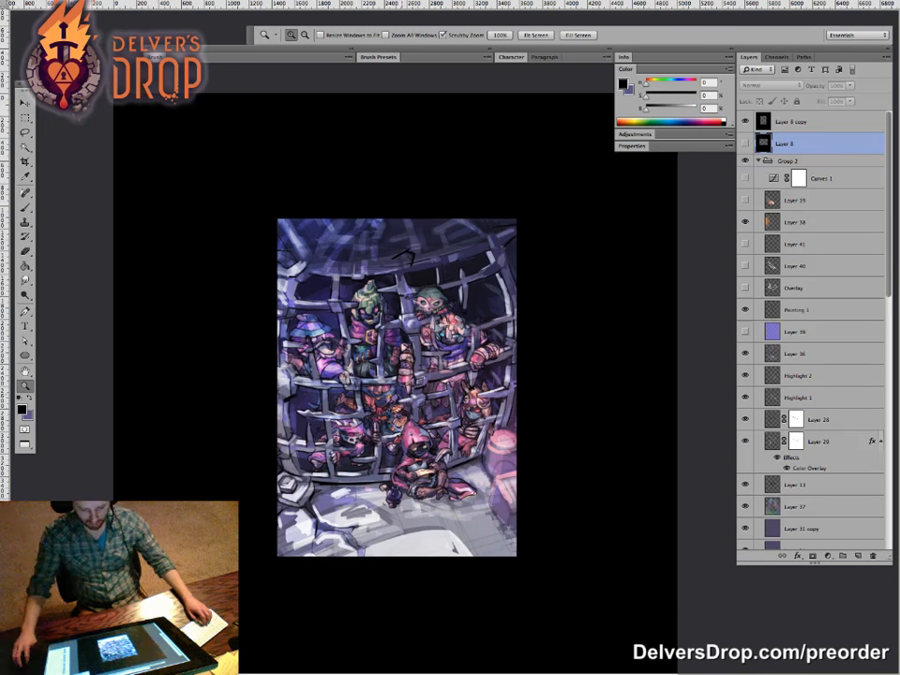
pyautogui.moveTo(401, 394); pyautogui.dragTo(354, 394)
pyautogui.moveTo(403, 412); pyautogui.dragTo(392, 388)
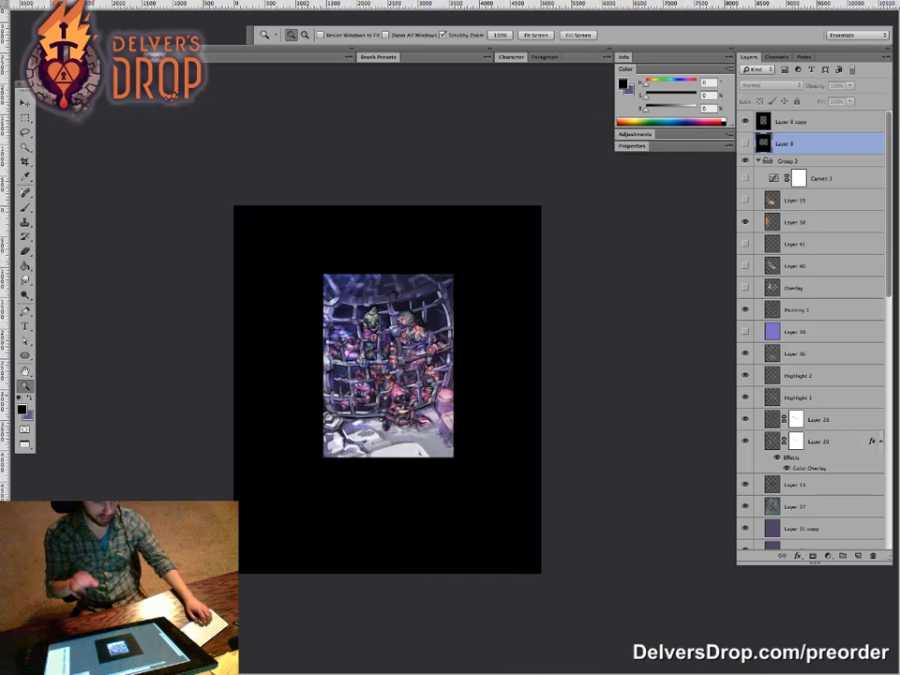
pyautogui.moveTo(390, 376)
pyautogui.mouseDown()
pyautogui.moveTo(405, 373)
pyautogui.moveTo(388, 373)
pyautogui.mouseUp()
pyautogui.click(395, 377)
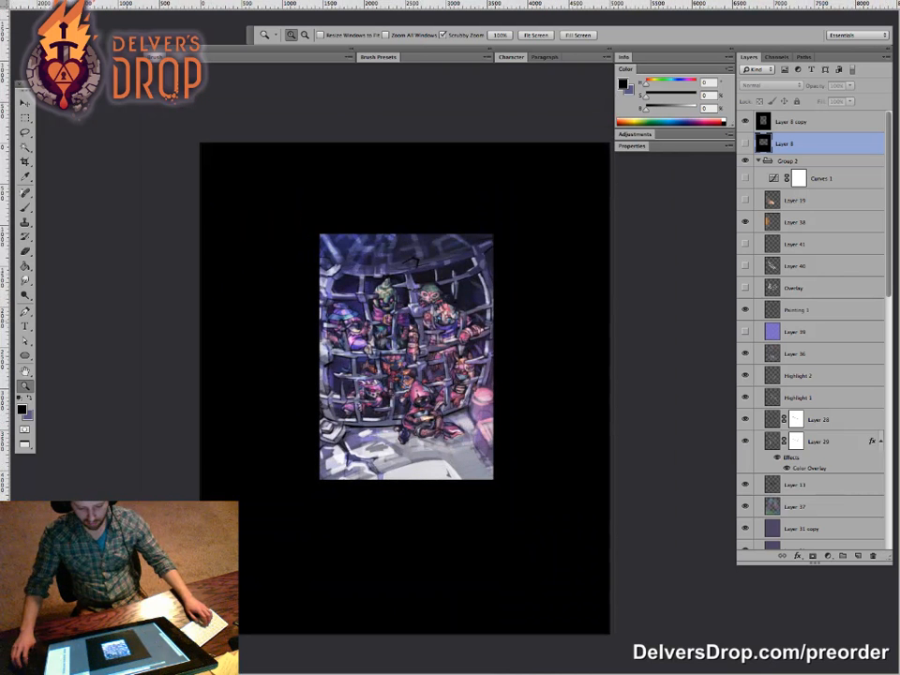
pyautogui.moveTo(407, 316); pyautogui.dragTo(425, 316)
# Step: Shorten the portrait crop window by moving a selected strip of Layer 8 copy's black up over its bottom edge, and deselect
pyautogui.press('m')
pyautogui.moveTo(259, 572); pyautogui.dragTo(574, 501)
pyautogui.press('v')
pyautogui.click(527, 536)
pyautogui.press('Return')
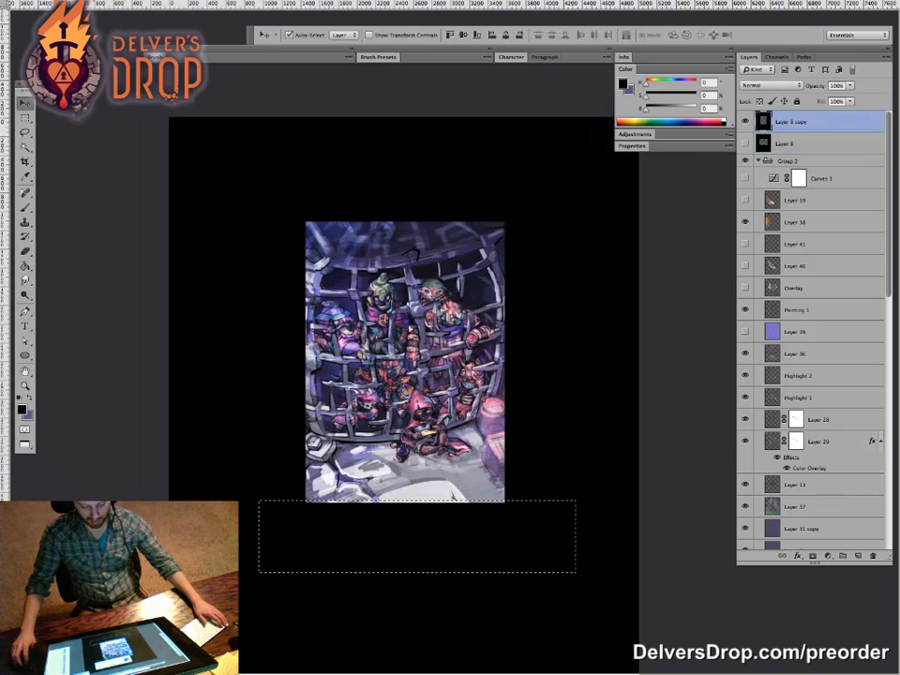
pyautogui.moveTo(501, 514)
pyautogui.mouseDown()
pyautogui.moveTo(501, 494)
pyautogui.moveTo(515, 507)
pyautogui.mouseUp()
pyautogui.hotkey('ctrl', 'd')
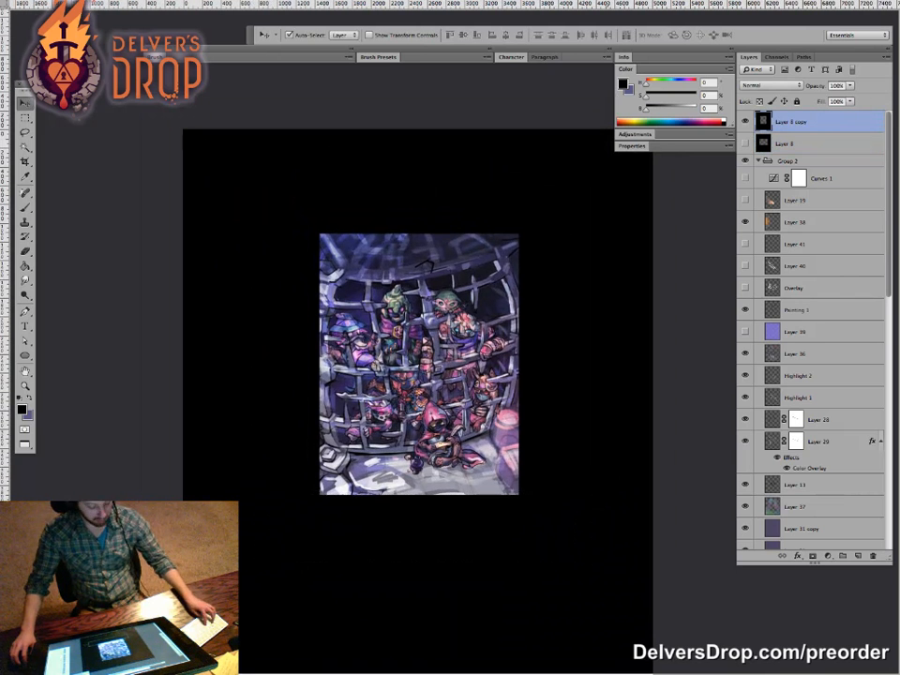
# Step: Nudge the portrait crop mask on Layer 8 copy slightly downward
pyautogui.moveTo(609, 440); pyautogui.dragTo(639, 464)
pyautogui.hotkey('shift', 'Down')
pyautogui.hotkey('shift', 'Down')
pyautogui.press('super+space')
pyautogui.press('super+space')
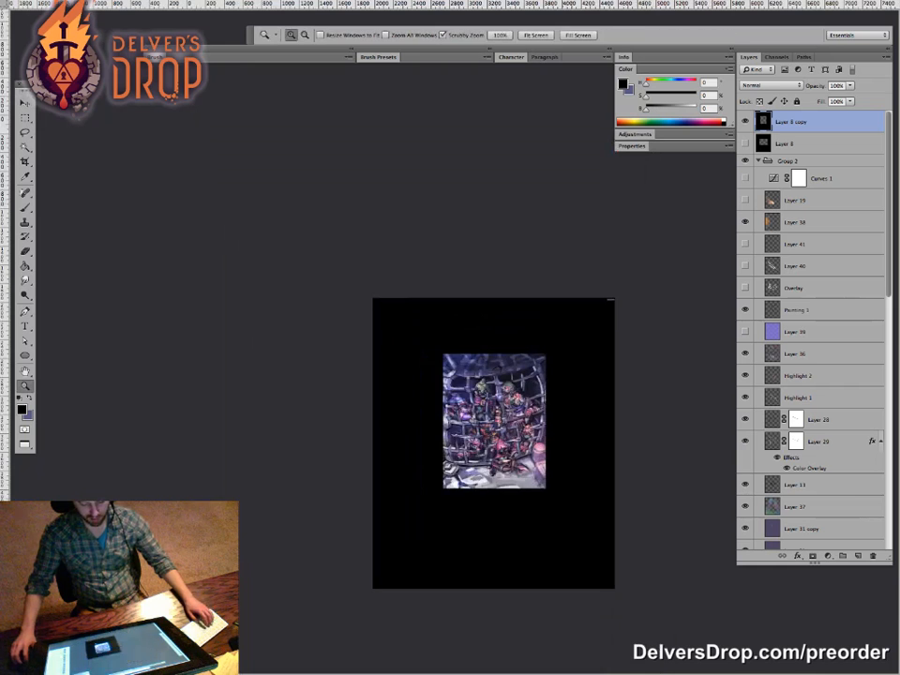
pyautogui.press('g')
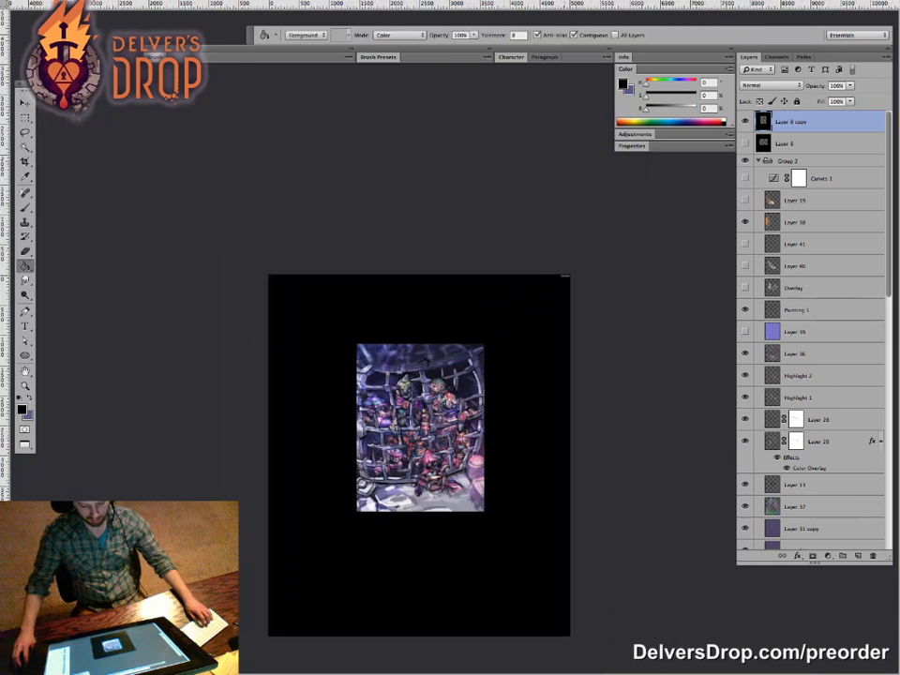
pyautogui.press('v')
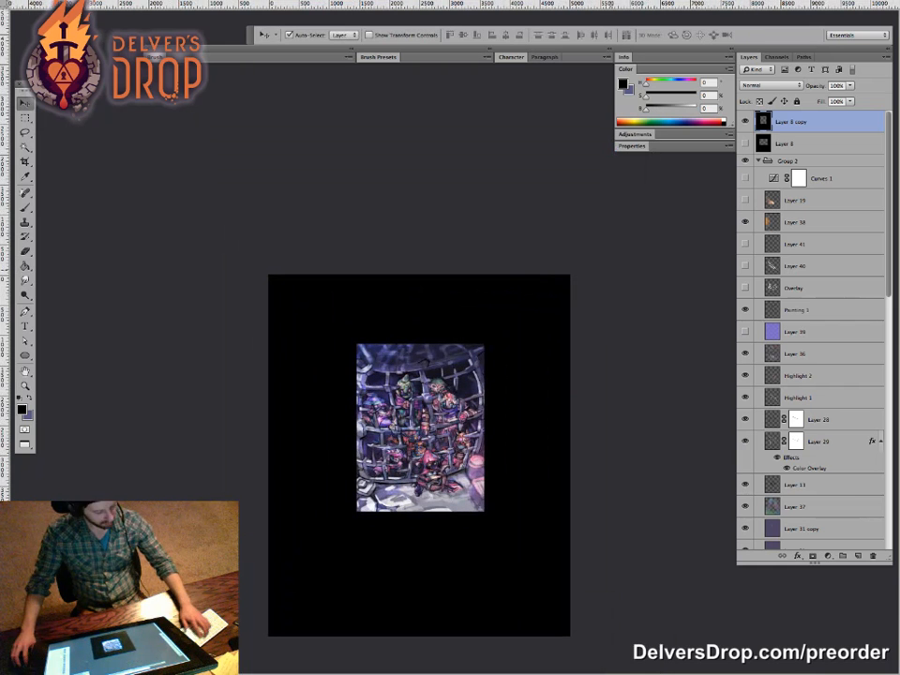
# Step: Set Layer 8 copy's opacity to 80% and review the portrait crop against the dimmed surroundings
pyautogui.press('8')
pyautogui.press('z')
pyautogui.hotkey('ctrl', '+')
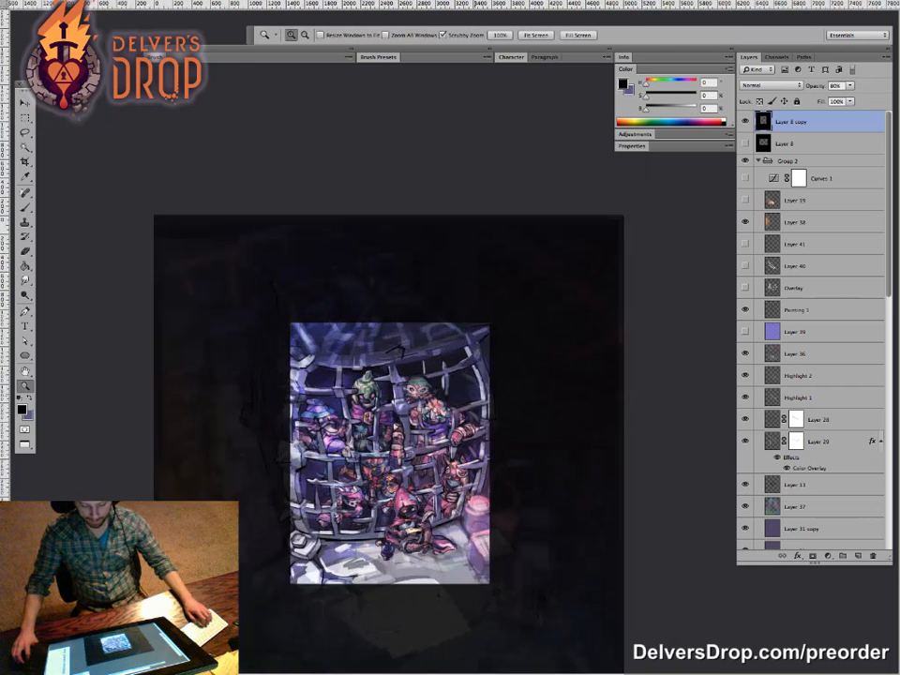
pyautogui.hotkey('ctrl', '+')
pyautogui.hotkey('ctrl', '-')
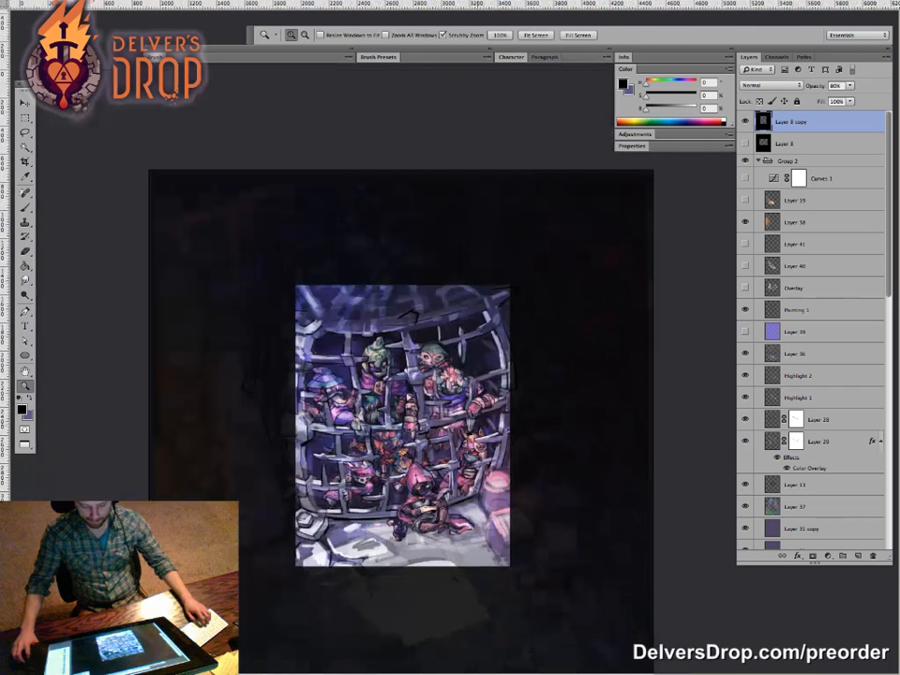
pyautogui.press('v')
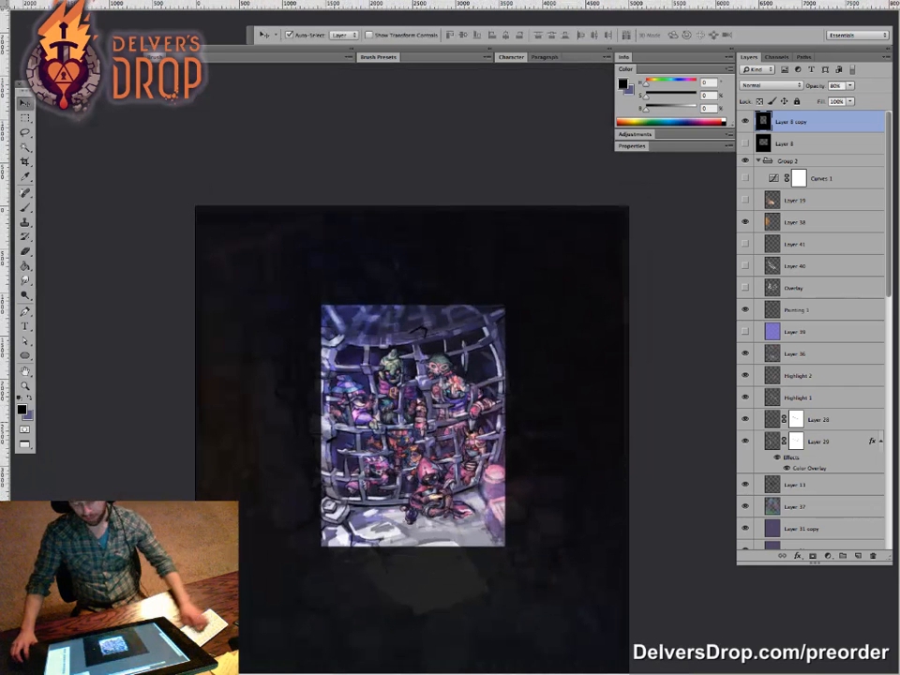
pyautogui.press('z')
pyautogui.hotkey('ctrl', '+')
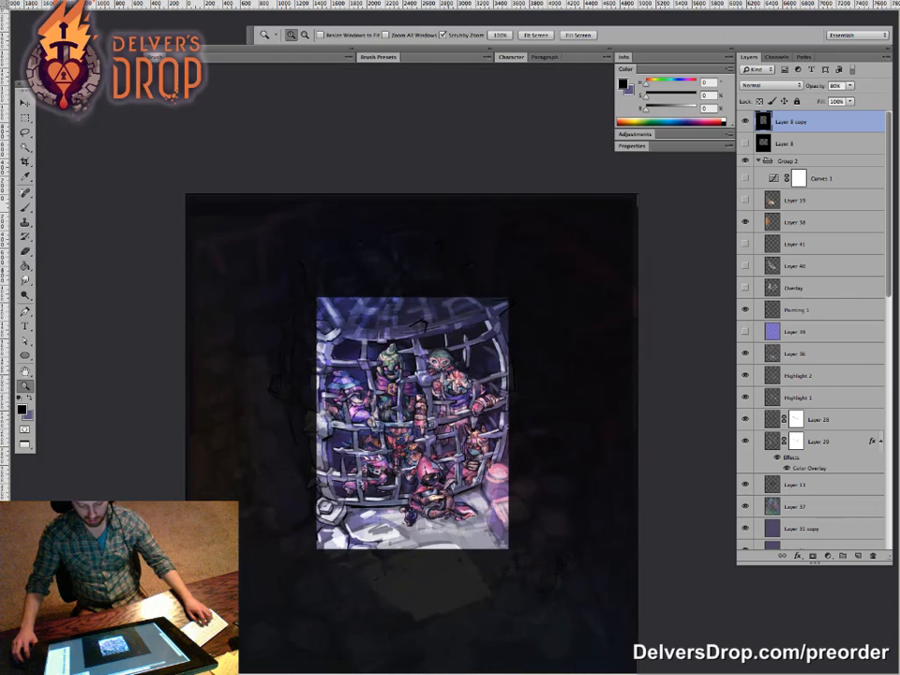
pyautogui.moveTo(429, 531); pyautogui.dragTo(445, 553)
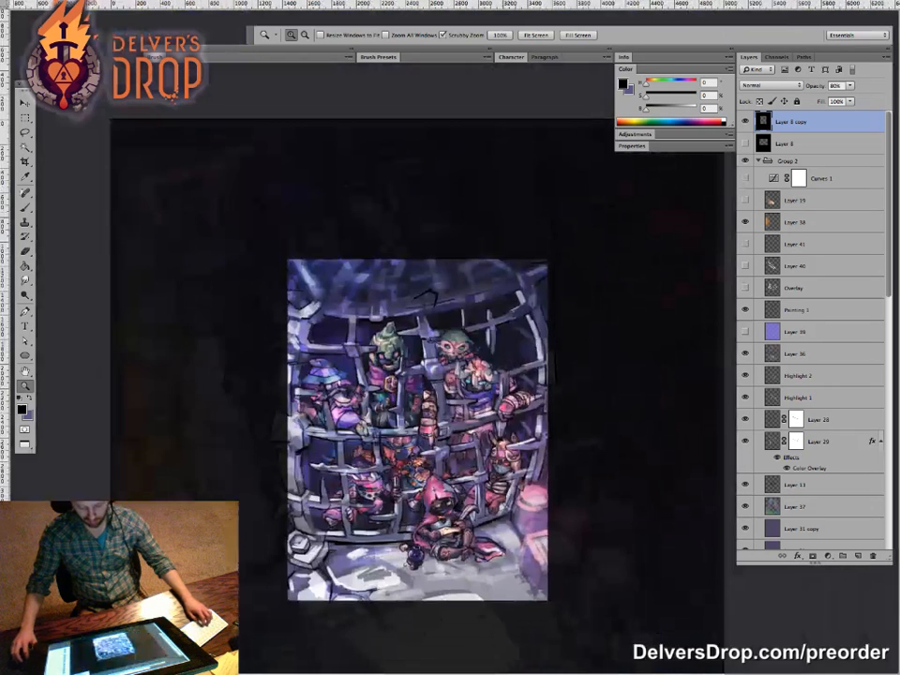
# Step: Show Layer 19, Layer 41, Layer 40 and the Overlay layer to test their lighting inside the portrait crop
pyautogui.click(745, 244)
pyautogui.moveTo(745, 267); pyautogui.dragTo(745, 288)
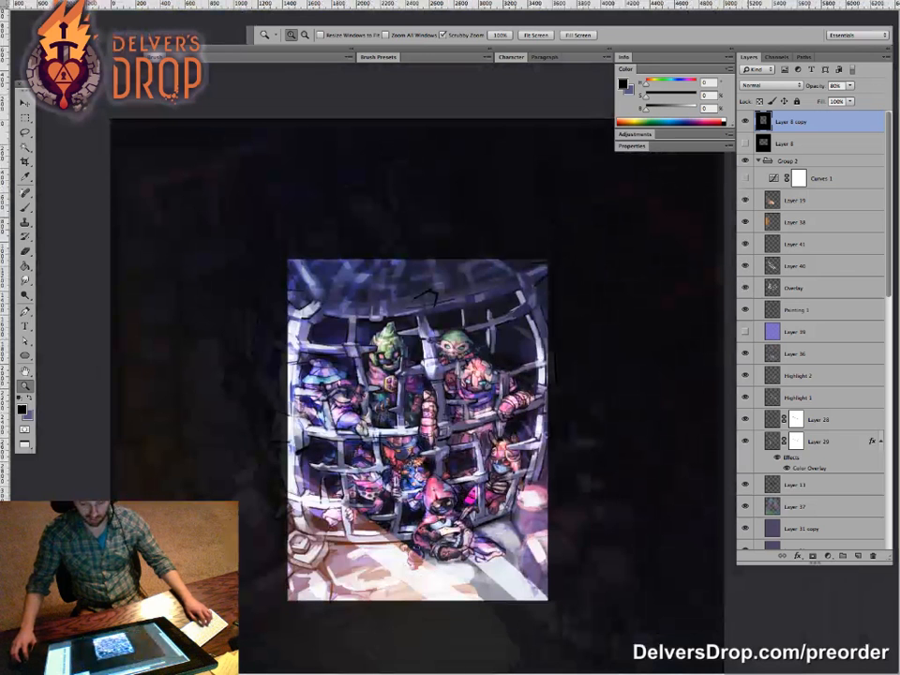
pyautogui.hotkey('ctrl', '-')
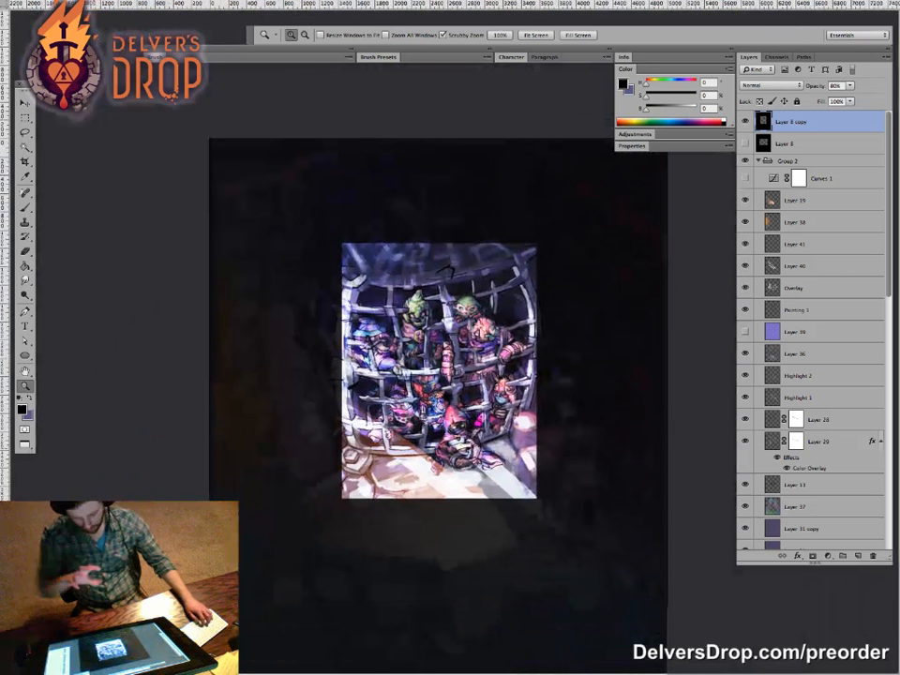
pyautogui.hotkey('ctrl', '-')
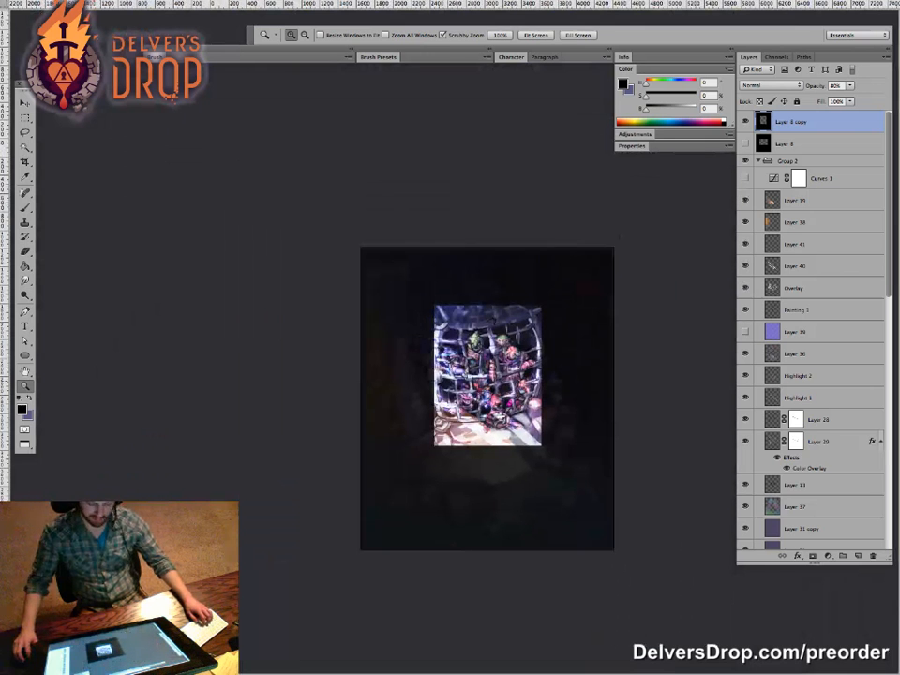
pyautogui.hotkey('ctrl', '+')
# Step: Set the Overlay layer's opacity to 80% and select the painting layer directly beneath it
pyautogui.click(794, 266)
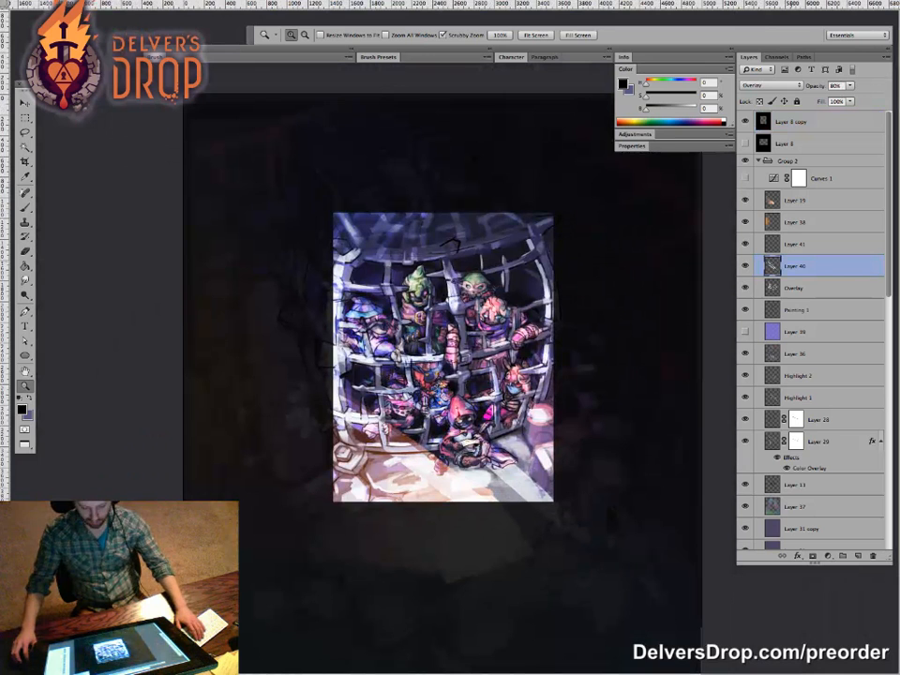
pyautogui.click(795, 287)
pyautogui.press('8')
pyautogui.click(795, 309)
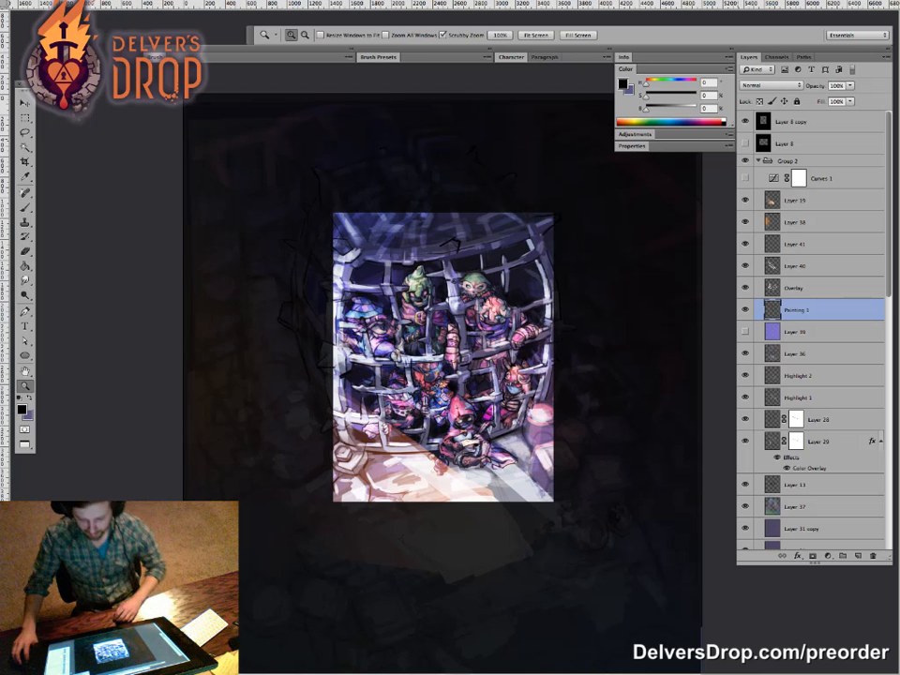
# Step: Compare the landscape Layer 8 mask, the portrait Layer 8 copy mask and the unmasked illustration by toggling their visibility
pyautogui.click(745, 122)
pyautogui.click(745, 143)
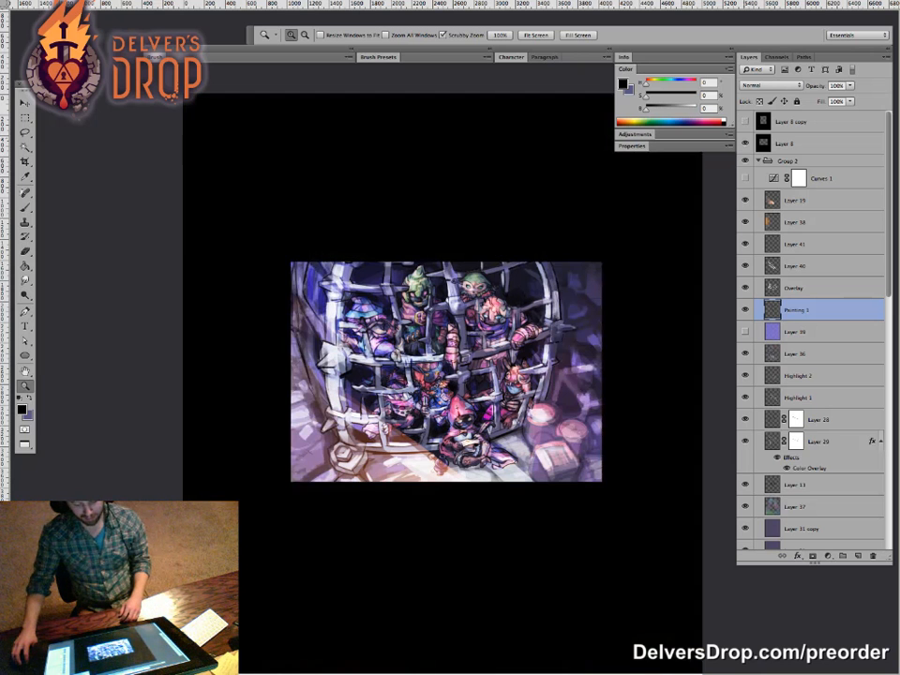
pyautogui.click(745, 144)
pyautogui.click(745, 122)
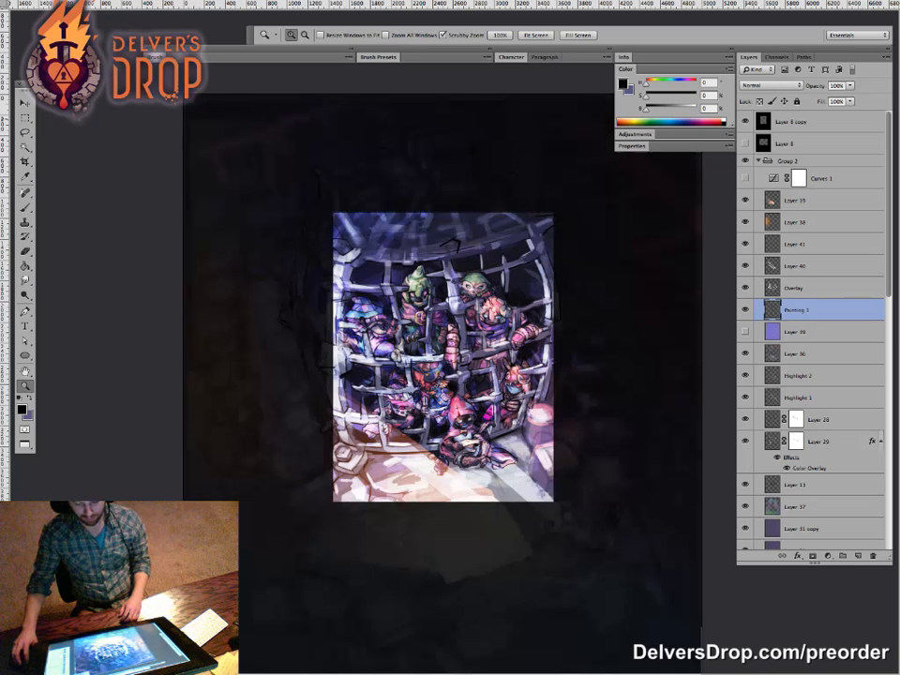
pyautogui.click(745, 122)
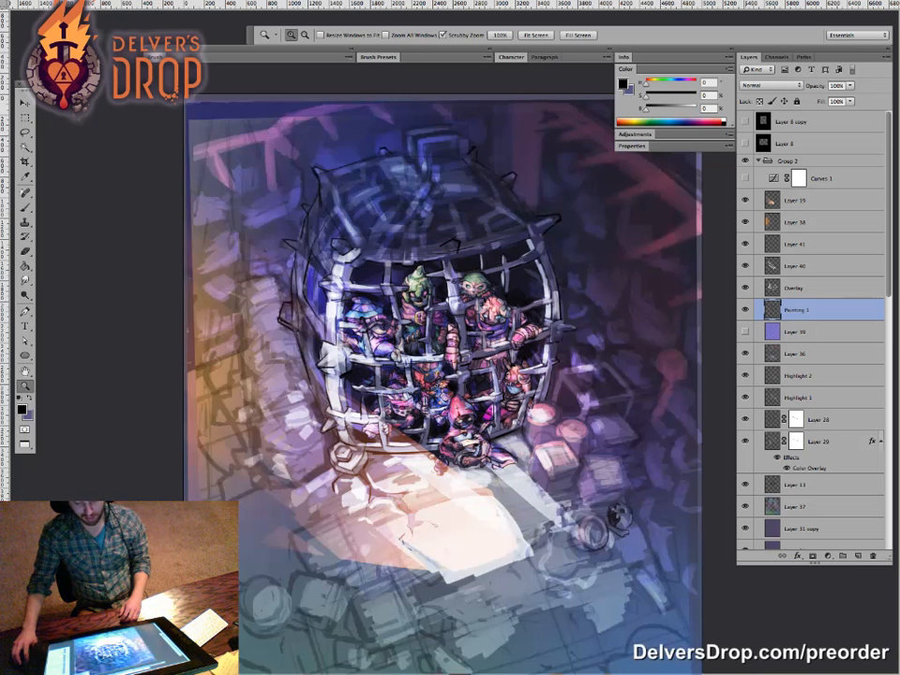
pyautogui.click(745, 144)
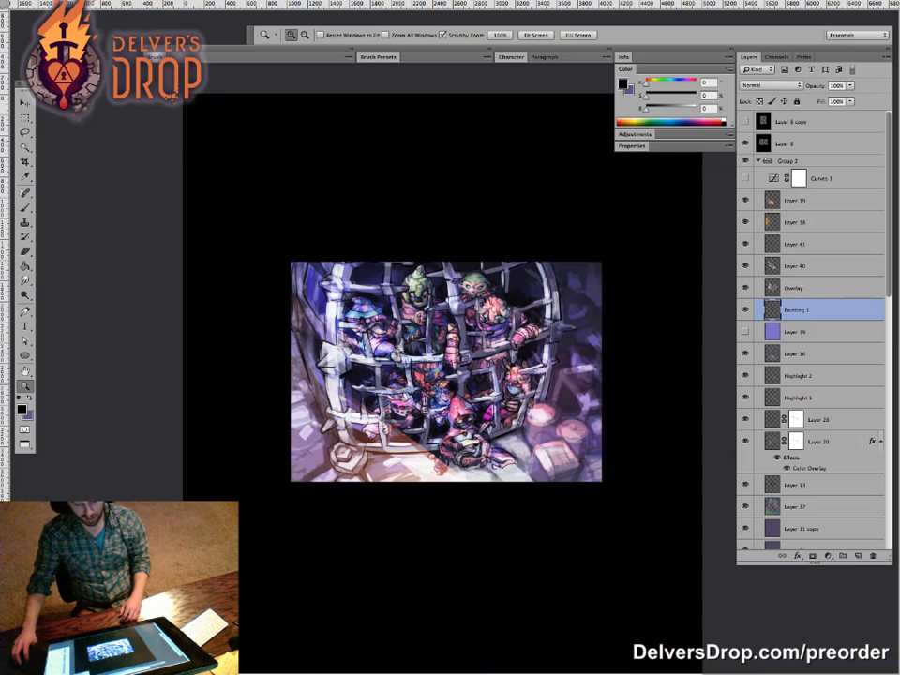
# Step: Set the landscape Layer 8 mask's opacity to 80%
pyautogui.click(787, 143)
pyautogui.press('v')
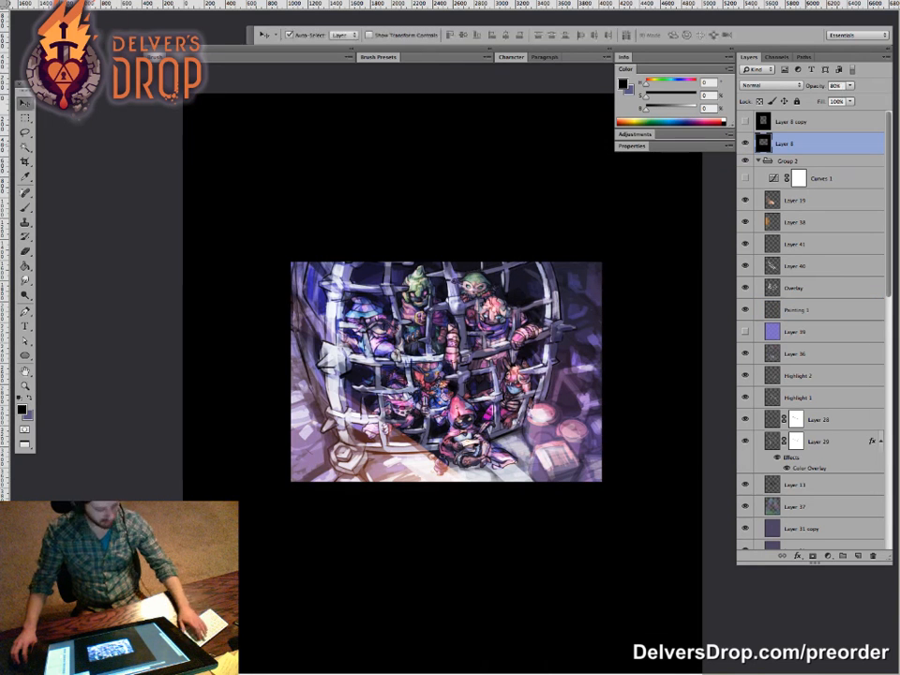
pyautogui.press('8')
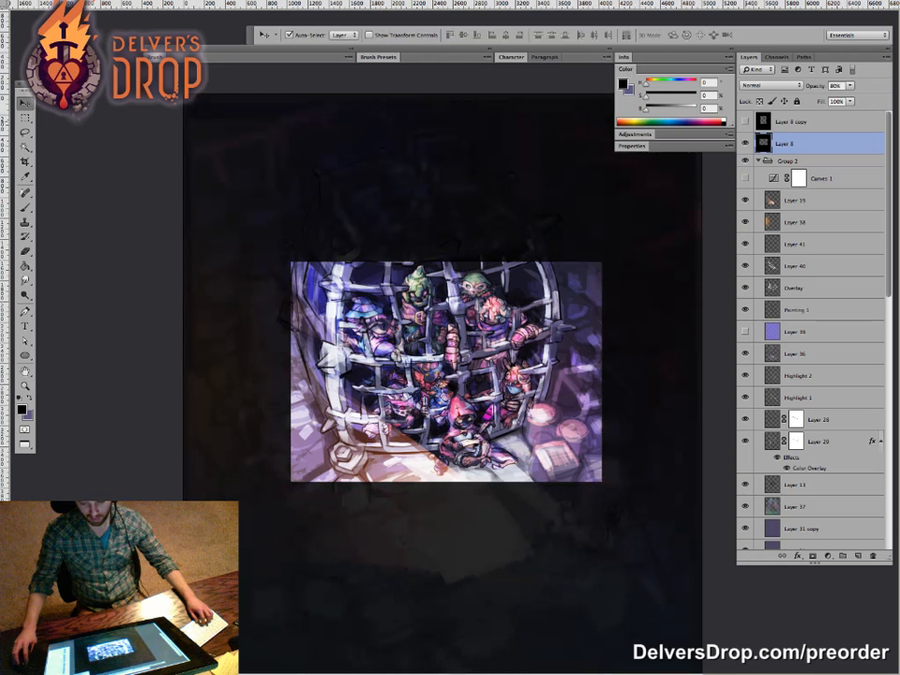
# Step: Hide both crop masks along with Layer 41, Layer 40 and the Overlay layer
pyautogui.click(745, 121)
pyautogui.click(745, 143)
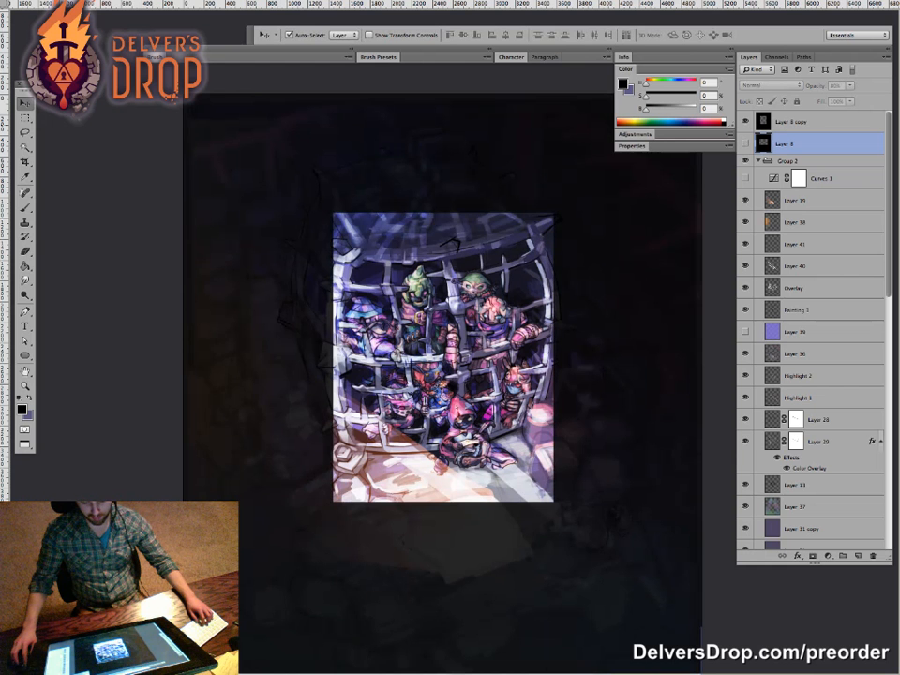
pyautogui.click(745, 122)
pyautogui.press('z')
pyautogui.moveTo(450, 374)
pyautogui.mouseDown()
pyautogui.moveTo(444, 358)
pyautogui.moveTo(447, 387)
pyautogui.mouseUp()
pyautogui.click(445, 366)
pyautogui.press('v')
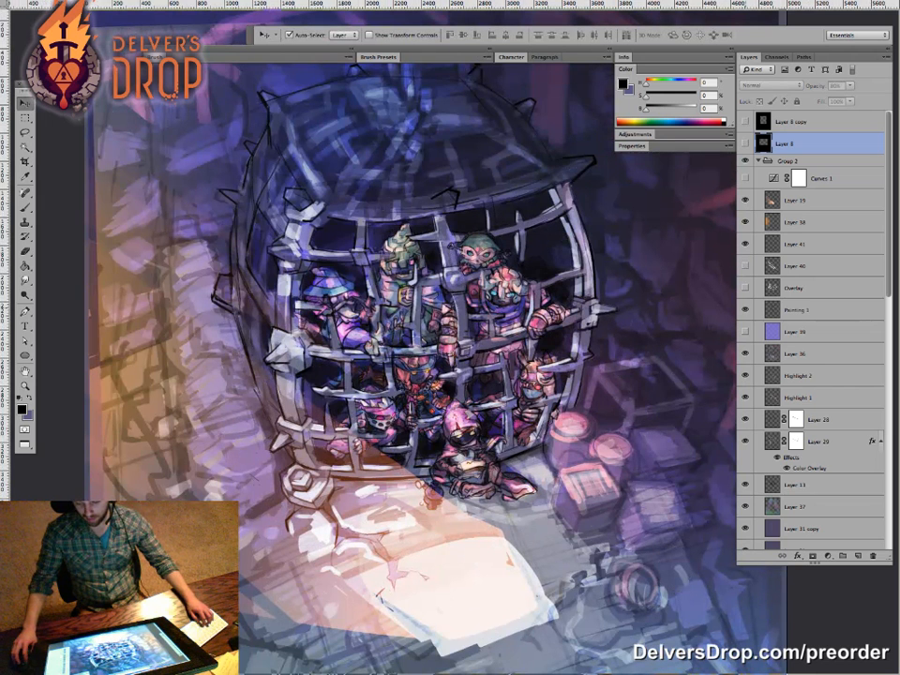
# Step: Check Layer 41's effect and hide it together with Layer 19, clearing the interface panels for a full view of the illustration
pyautogui.click(745, 244)
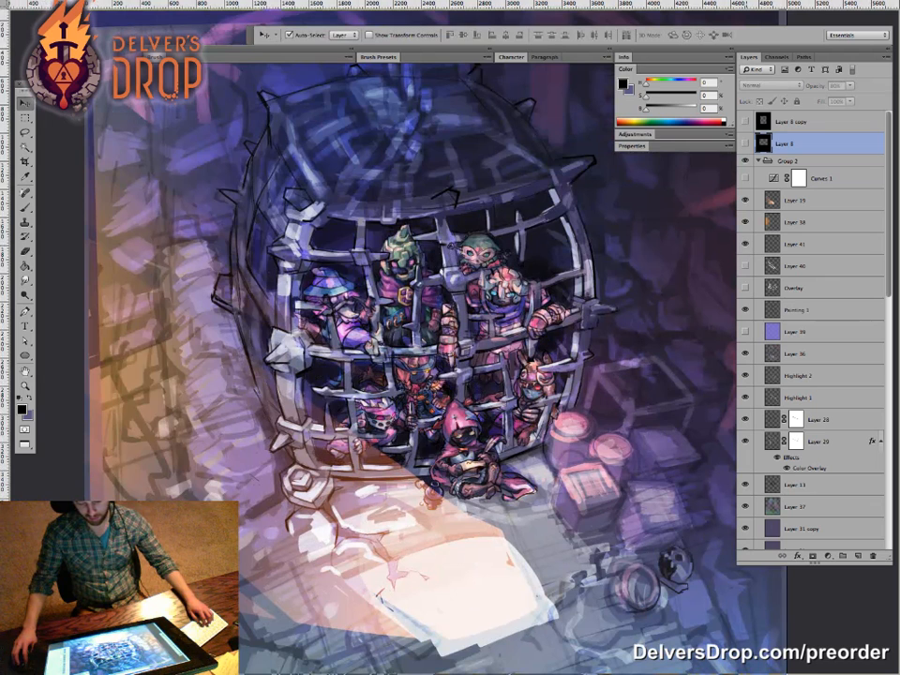
pyautogui.click(745, 243)
pyautogui.press('super+space')
pyautogui.moveTo(468, 393)
pyautogui.mouseDown()
pyautogui.moveTo(464, 343)
pyautogui.moveTo(477, 392)
pyautogui.moveTo(475, 382)
pyautogui.mouseUp()
pyautogui.press('v')
pyautogui.click(745, 201)
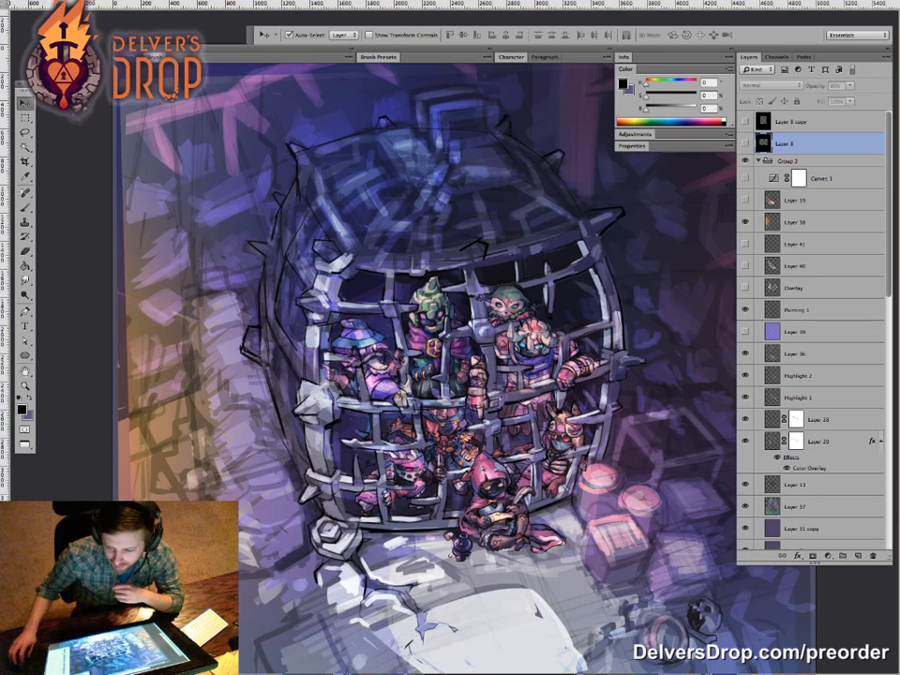
pyautogui.press('Tab')
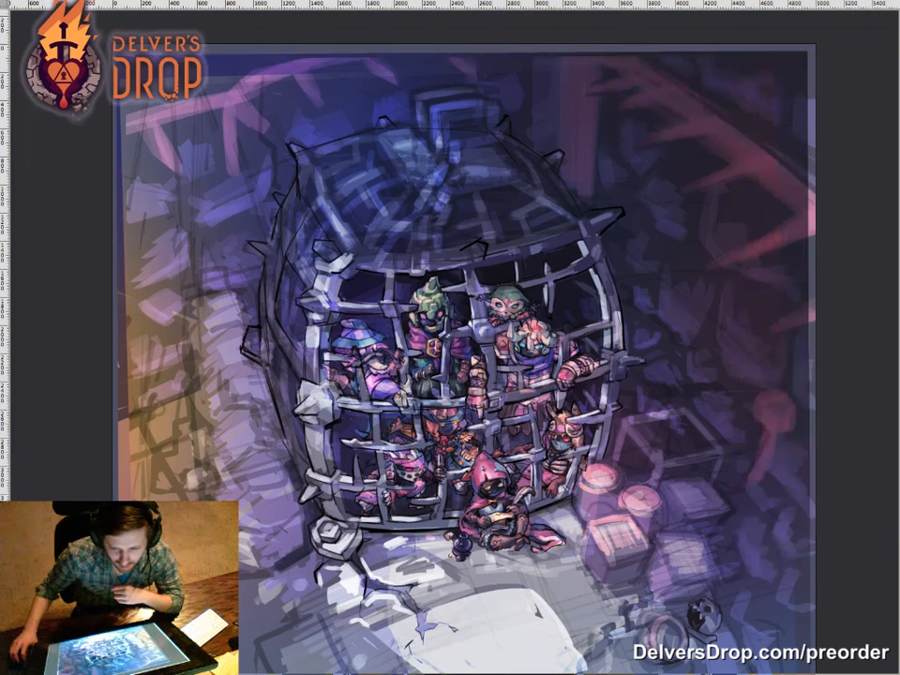